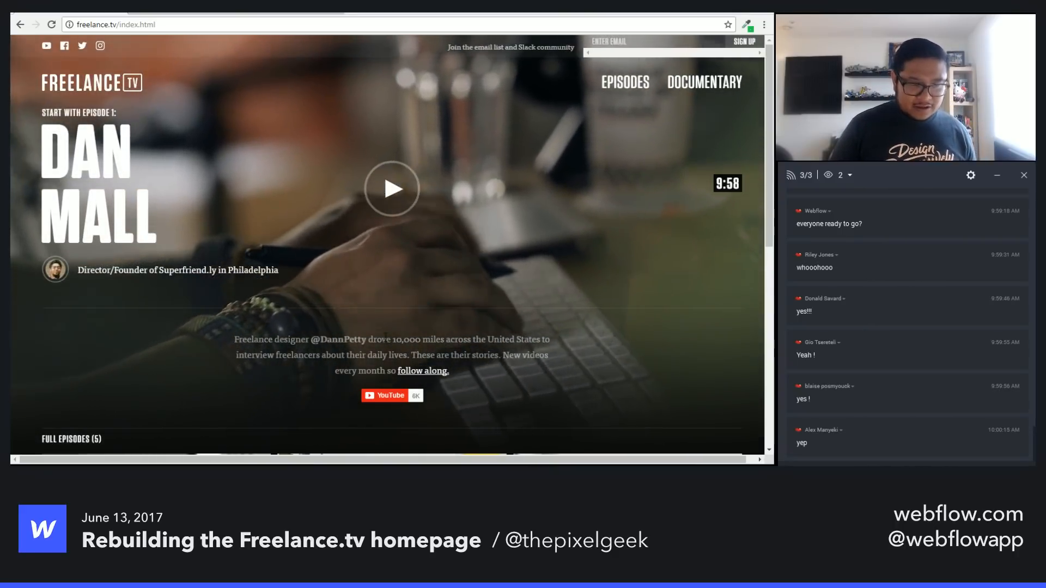
Step: Play the featured Episode 1 video from the homepage hero and mute its sound
left_click(338, 346)
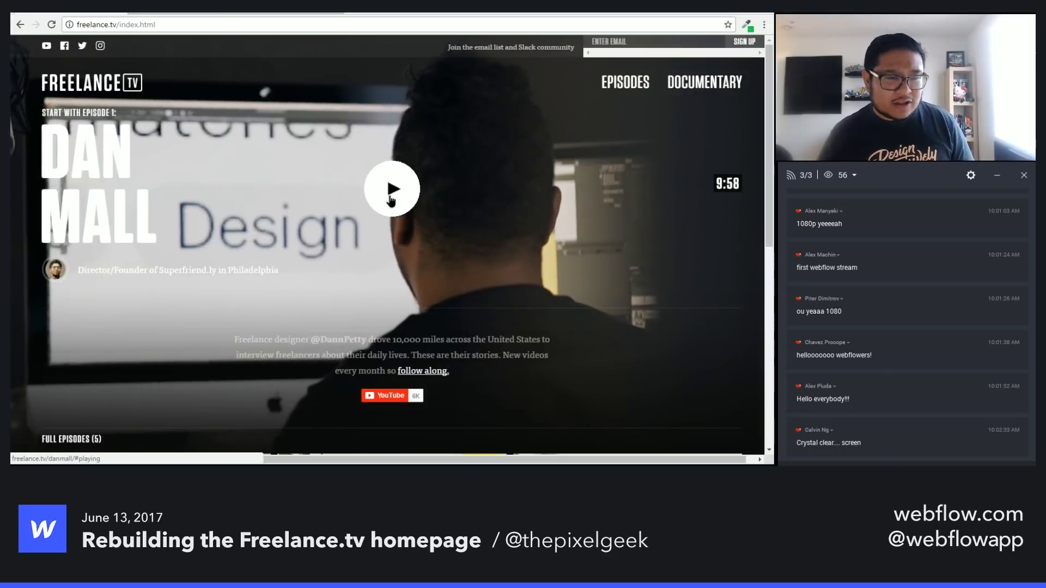
left_click(391, 199)
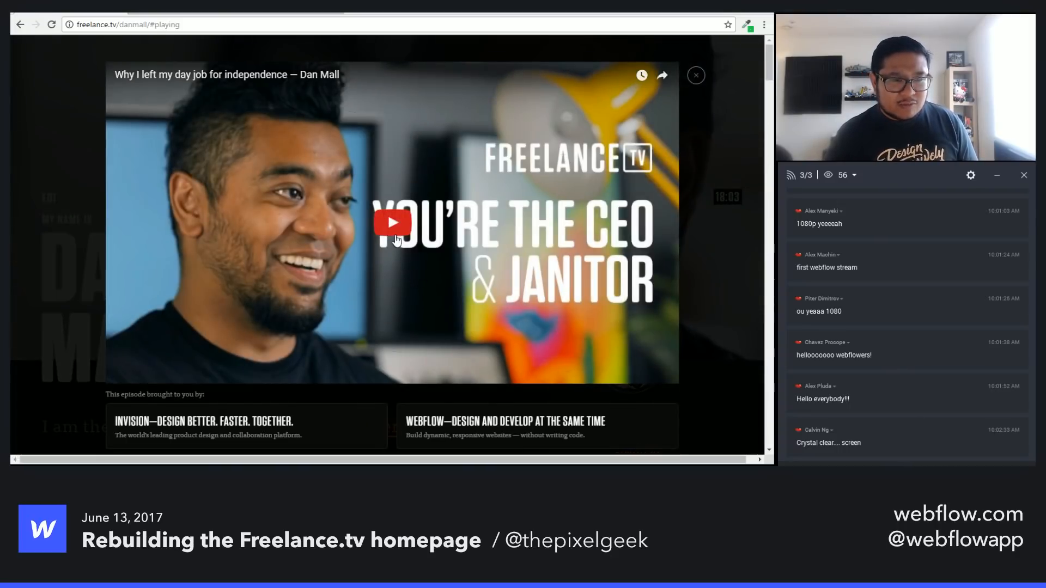
left_click(395, 236)
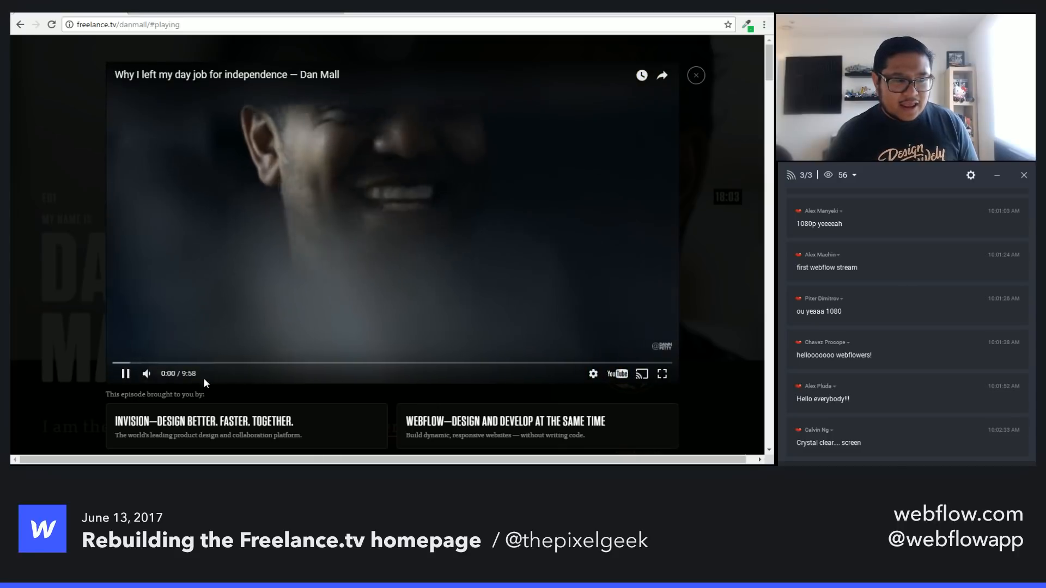
left_click(147, 373)
left_click(707, 241)
Step: Examine how the playing video and the header behave along the episode page's transcript
scroll(707, 240, "down", 10)
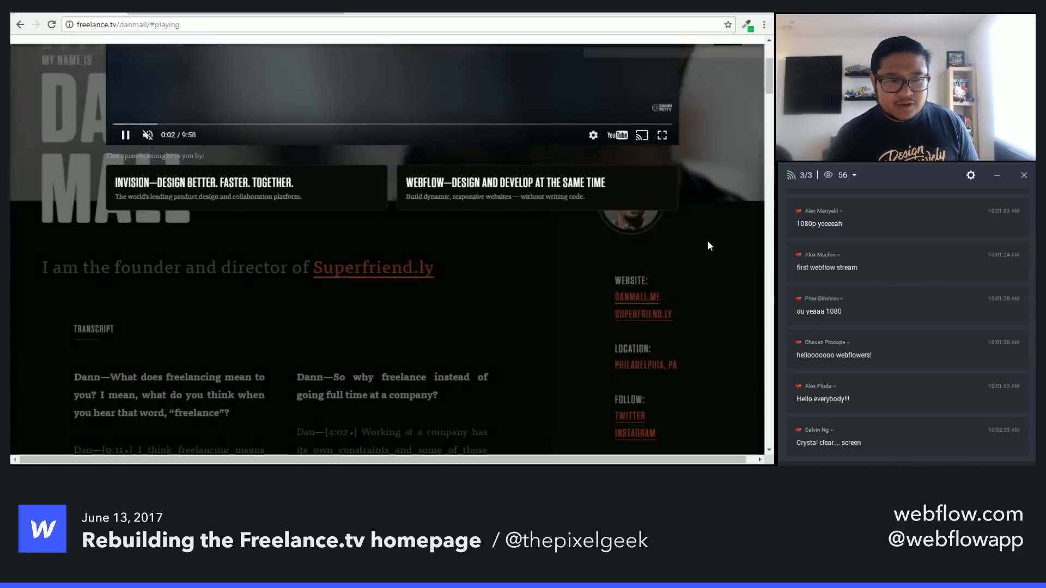
scroll(707, 240, "down", 6)
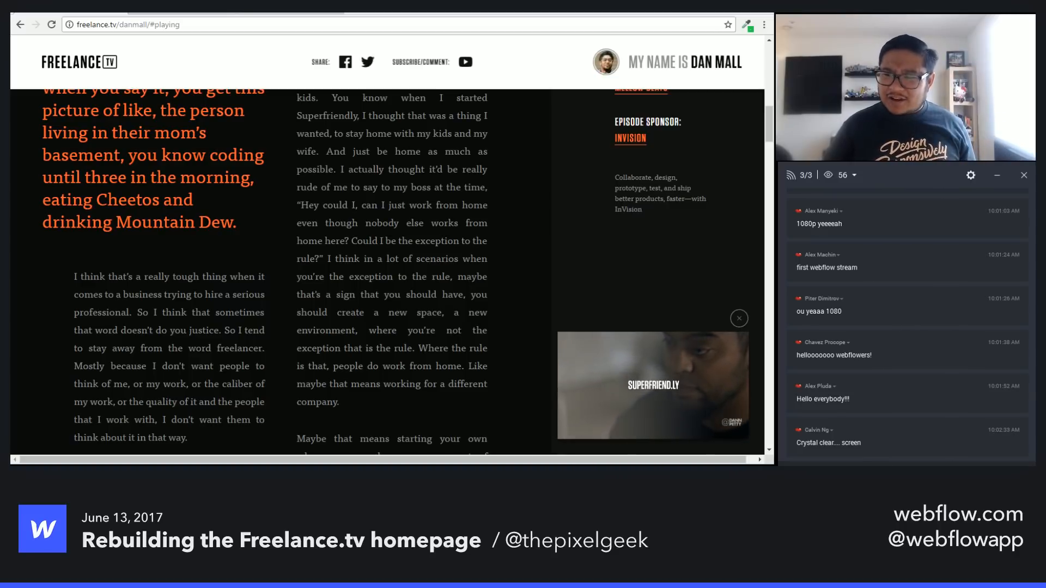
scroll(532, 335, "up", 10)
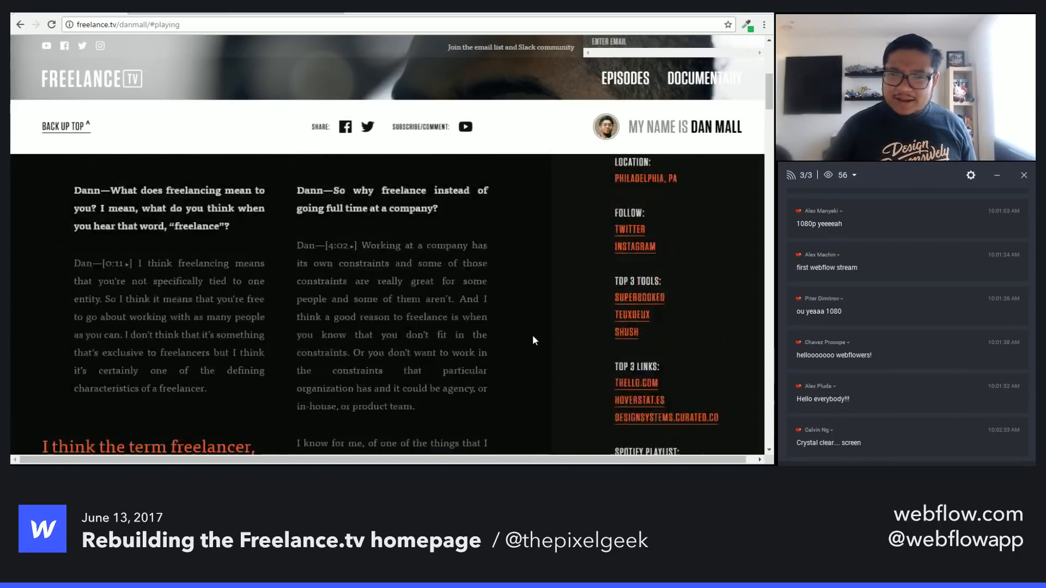
scroll(531, 334, "up", 5)
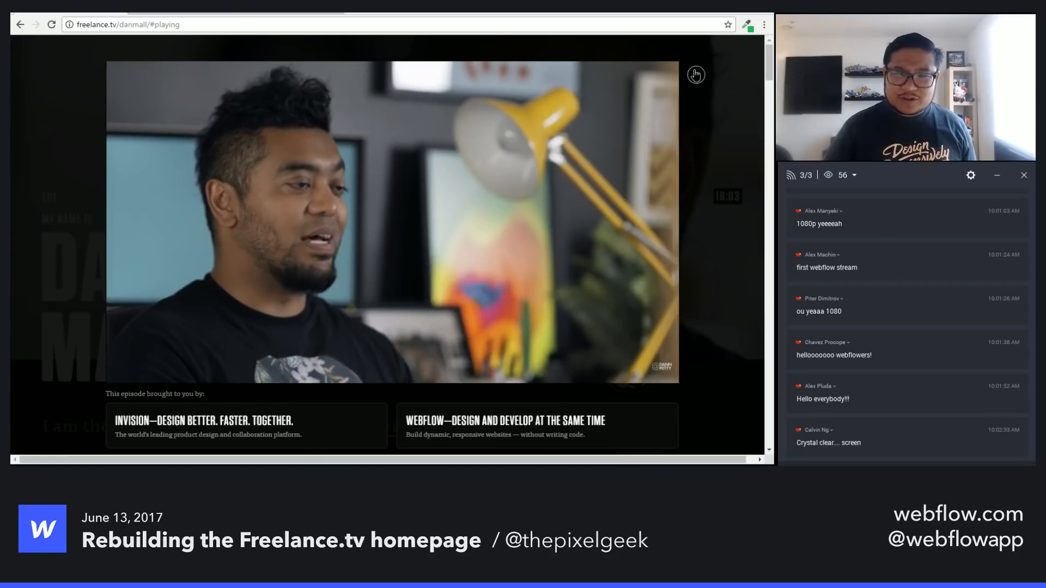
Step: Close the episode's video player and return to the Freelance.tv homepage
left_click(696, 74)
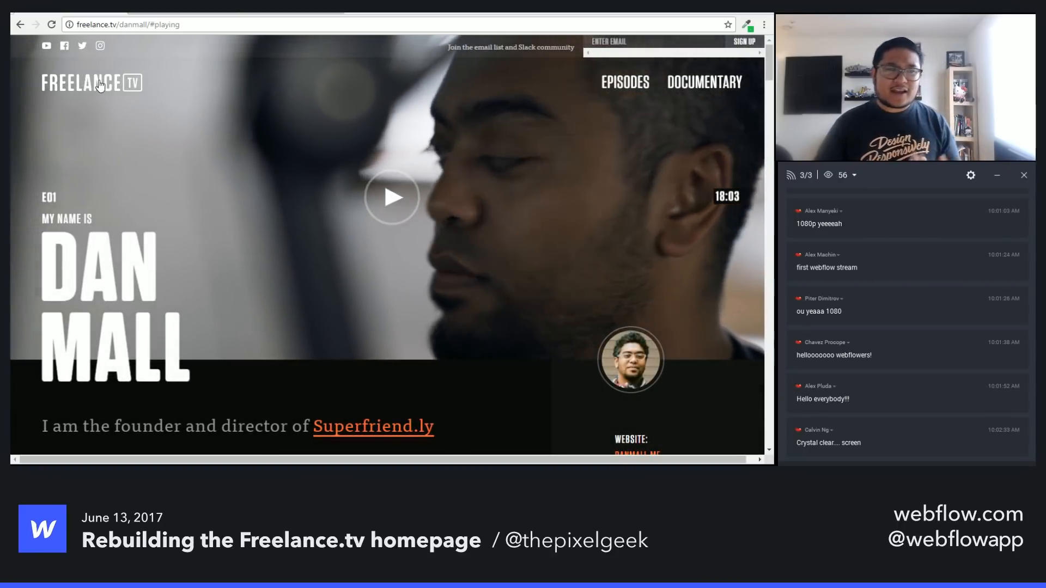
left_click(99, 84)
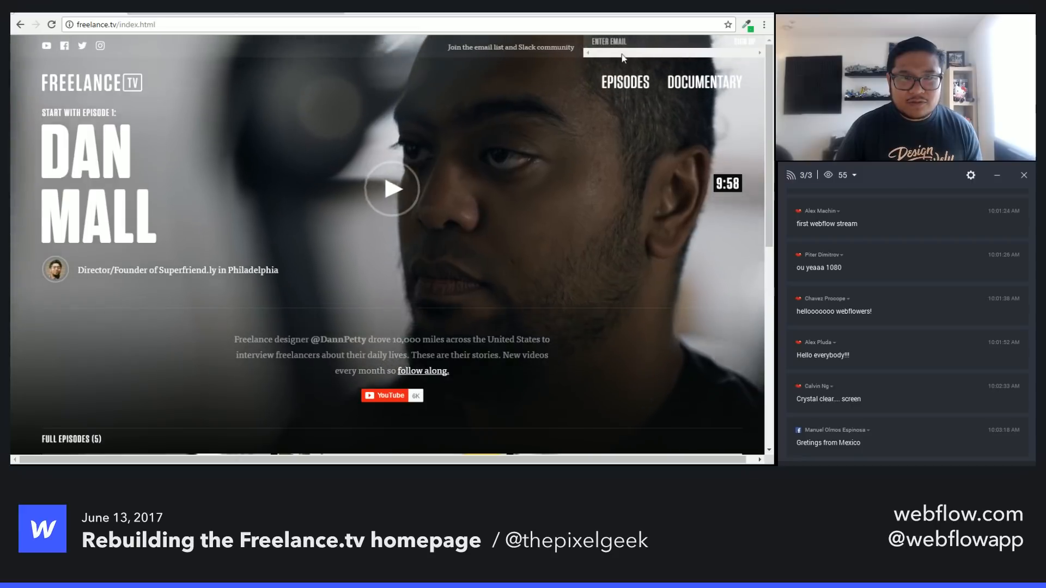
Step: Examine the homepage layout from the video hero through the full episodes section to the footer
scroll(441, 94, "down", 2)
scroll(441, 93, "down", 4)
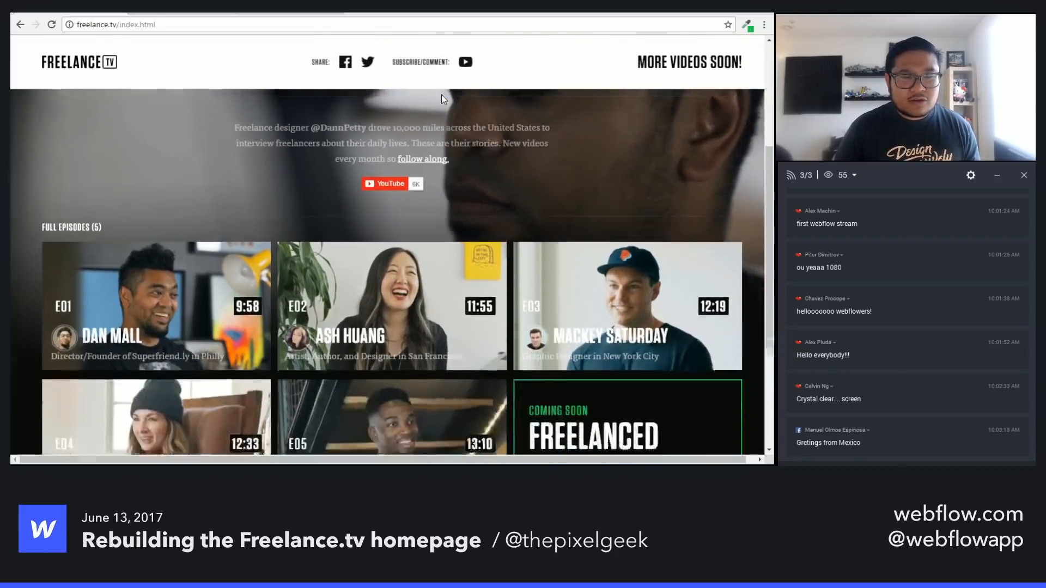
scroll(561, 158, "up", 5)
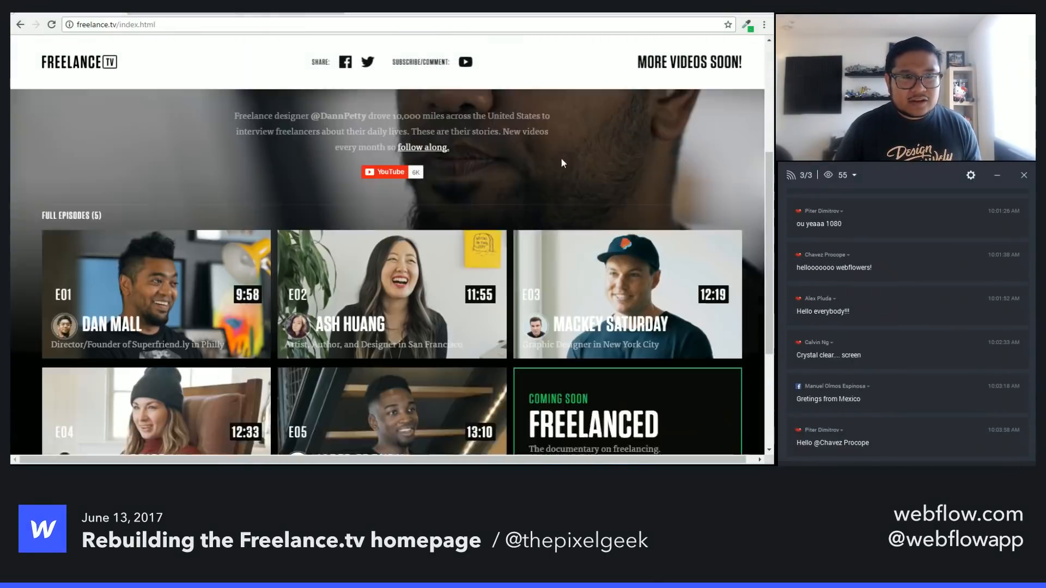
scroll(594, 150, "down", 5)
scroll(594, 155, "down", 1)
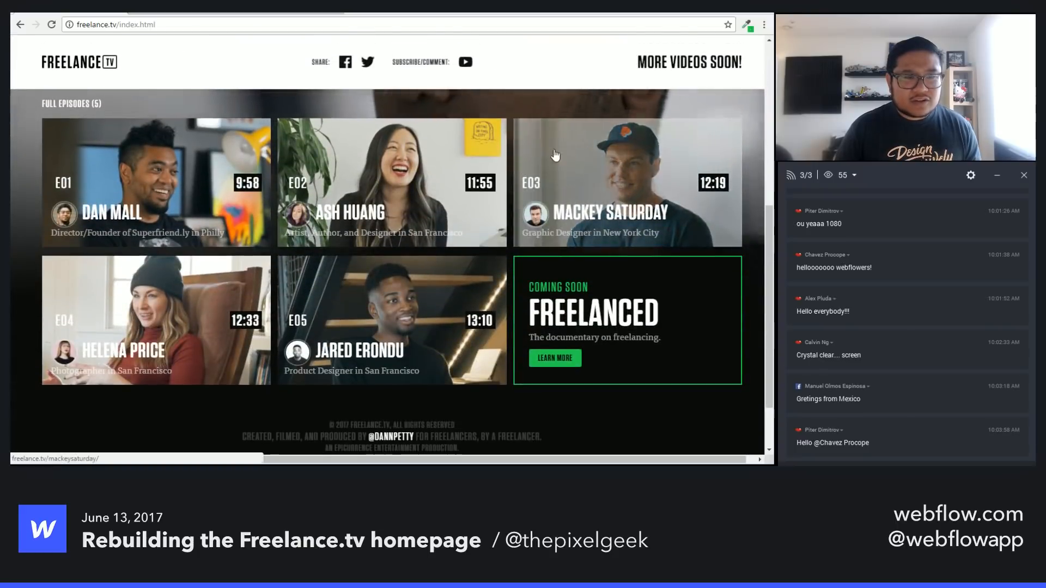
scroll(584, 195, "down", 2)
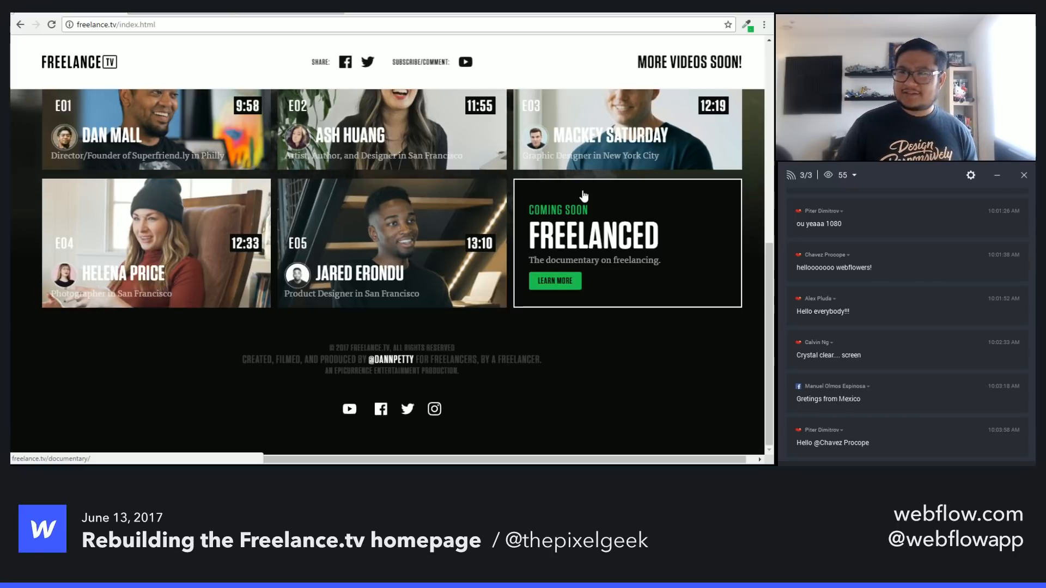
scroll(583, 195, "up", 5)
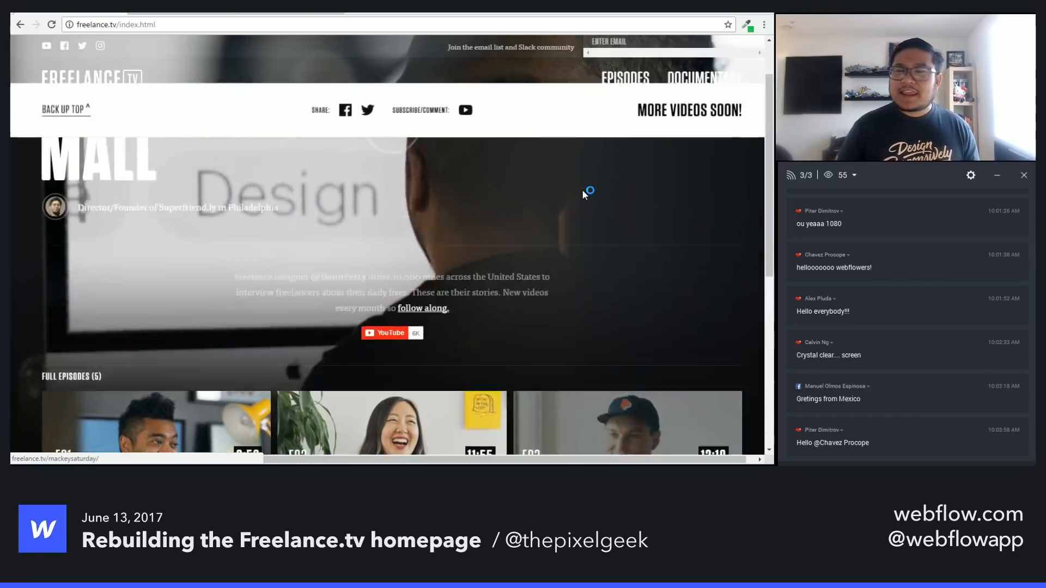
scroll(582, 191, "up", 1)
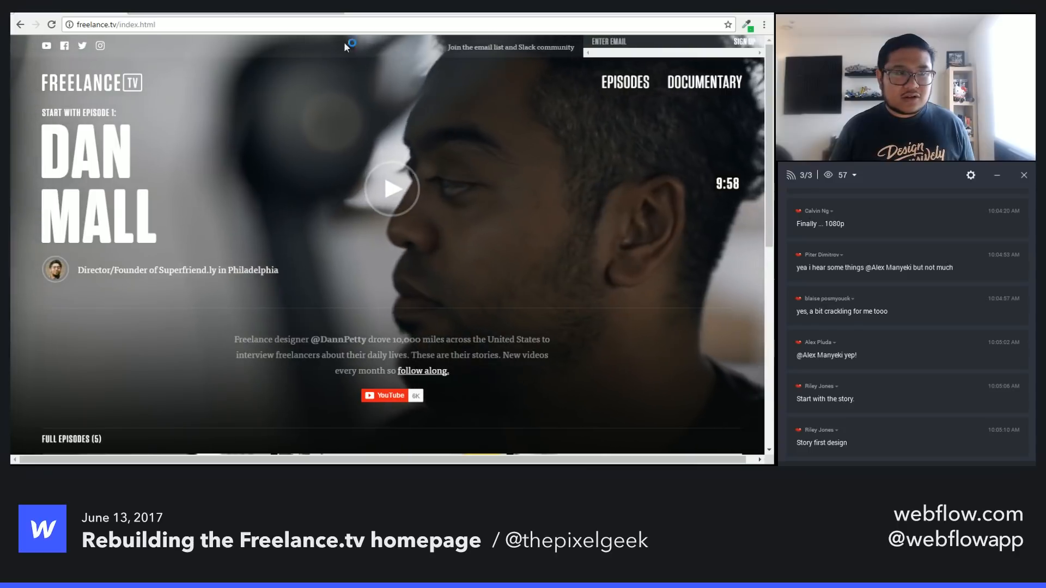
left_click_drag(239, 66, 773, 263)
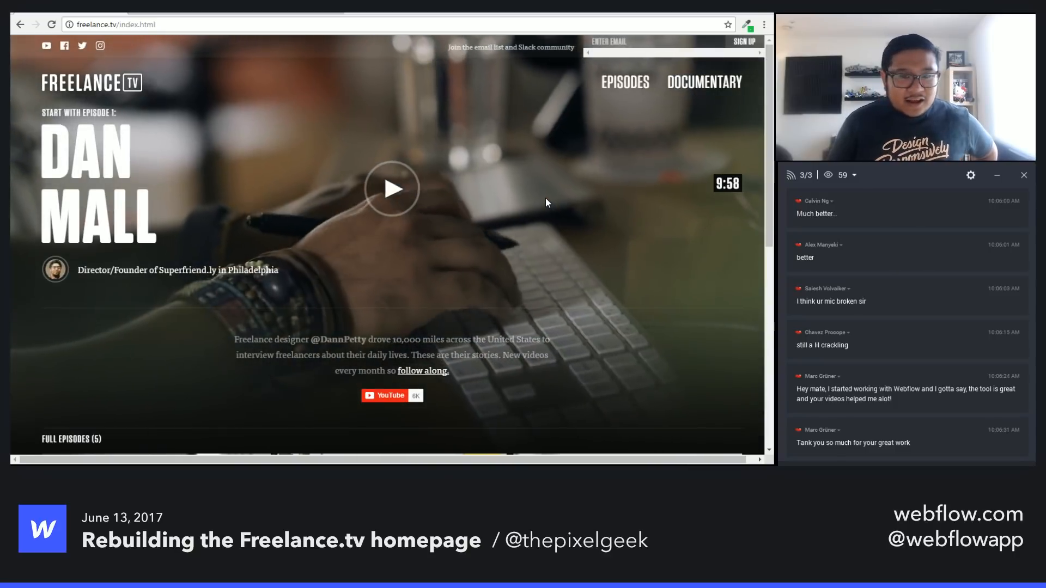
Step: Examine the episode card grid, the Freelanced documentary card and the footer's social links
scroll(546, 202, "down", 2)
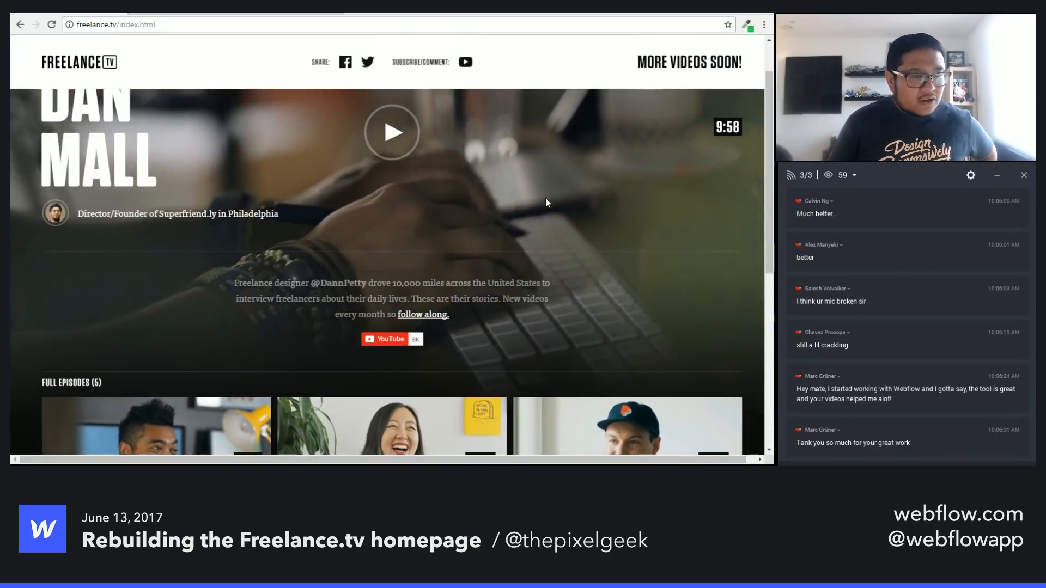
scroll(544, 198, "down", 1)
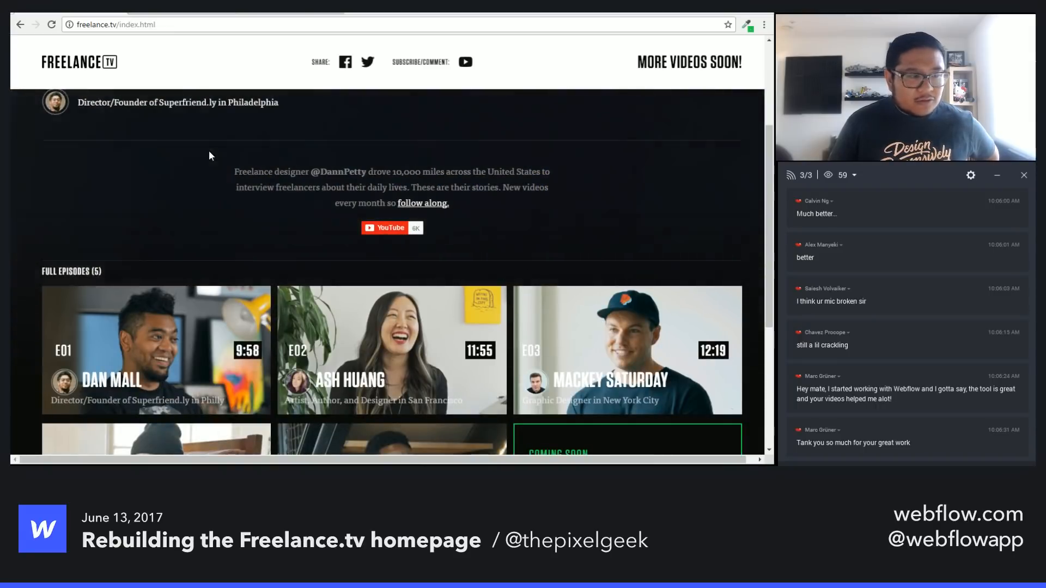
scroll(37, 194, "down", 1)
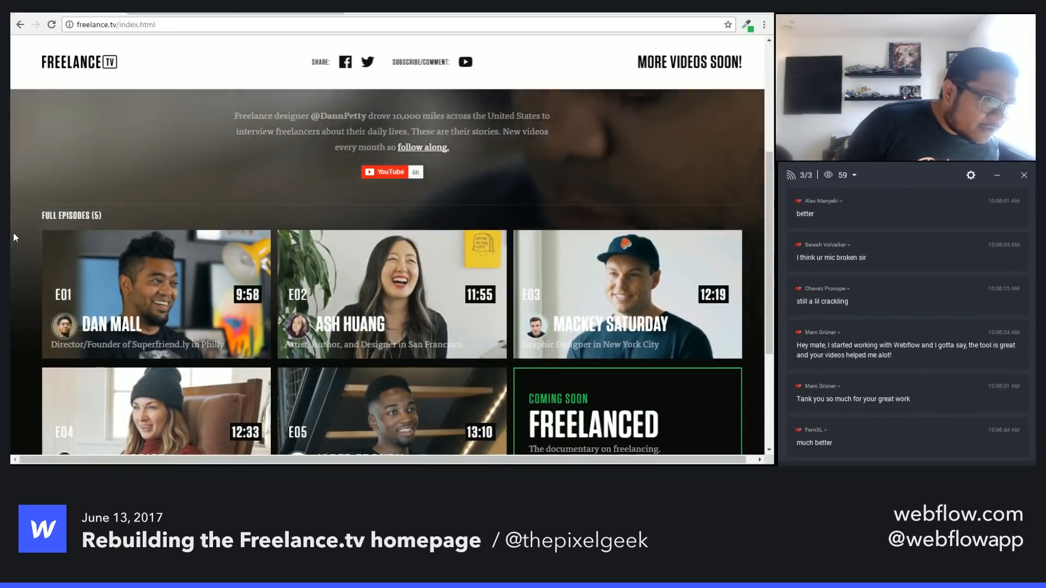
scroll(18, 280, "down", 3)
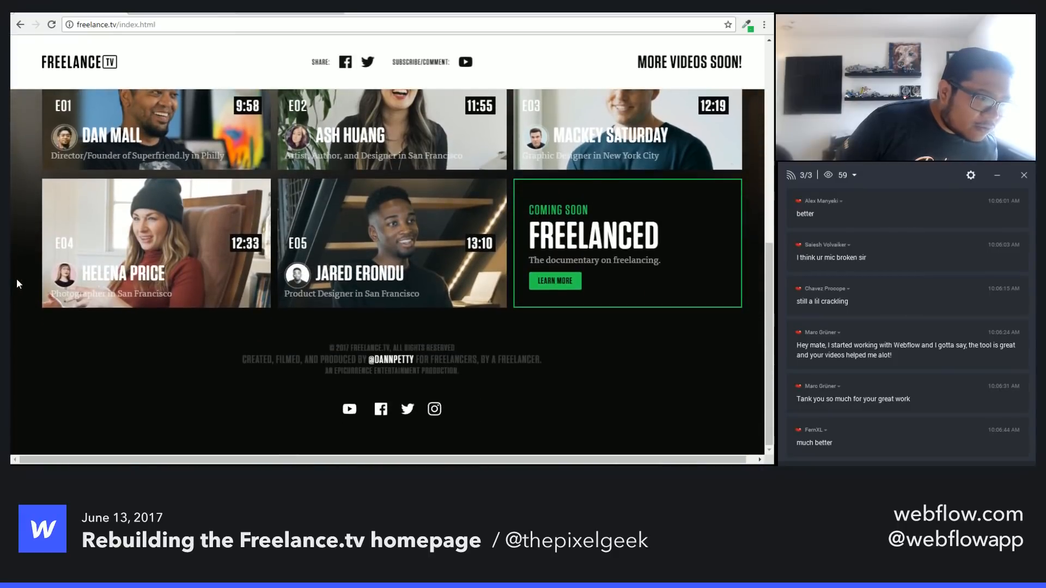
scroll(21, 278, "up", 3)
scroll(19, 289, "down", 3)
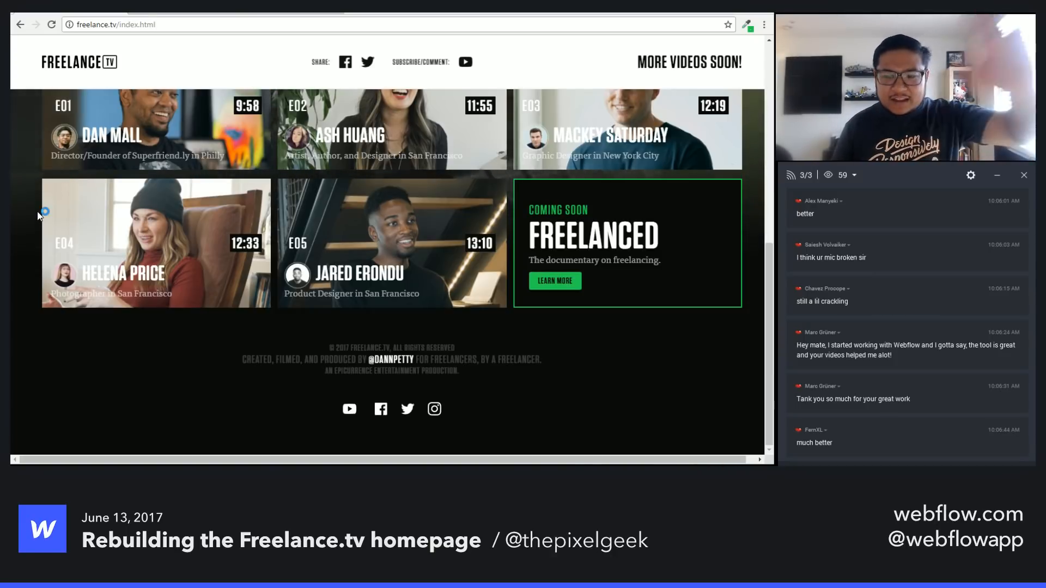
scroll(38, 207, "up", 1)
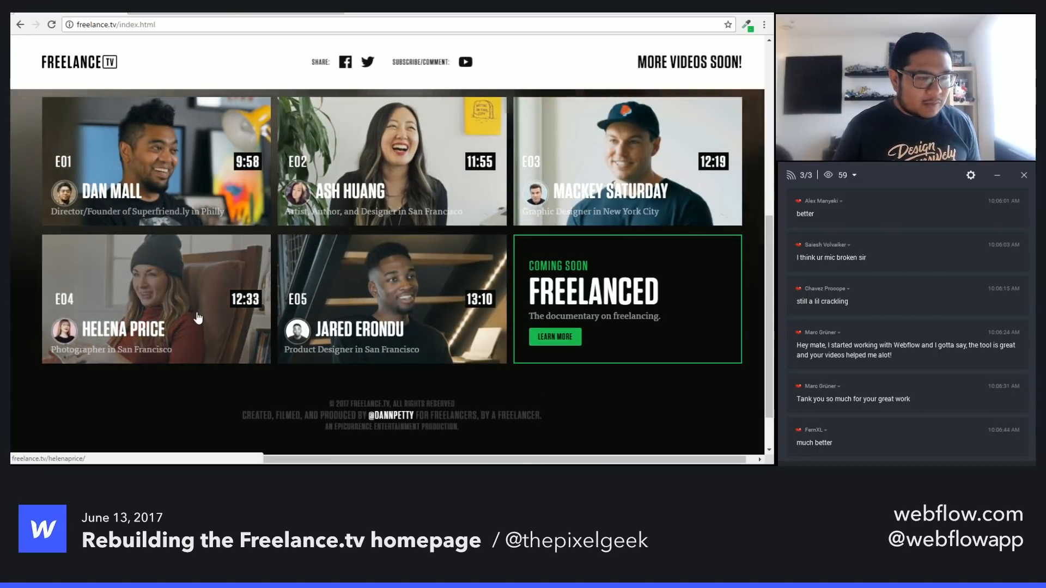
scroll(198, 319, "up", 1)
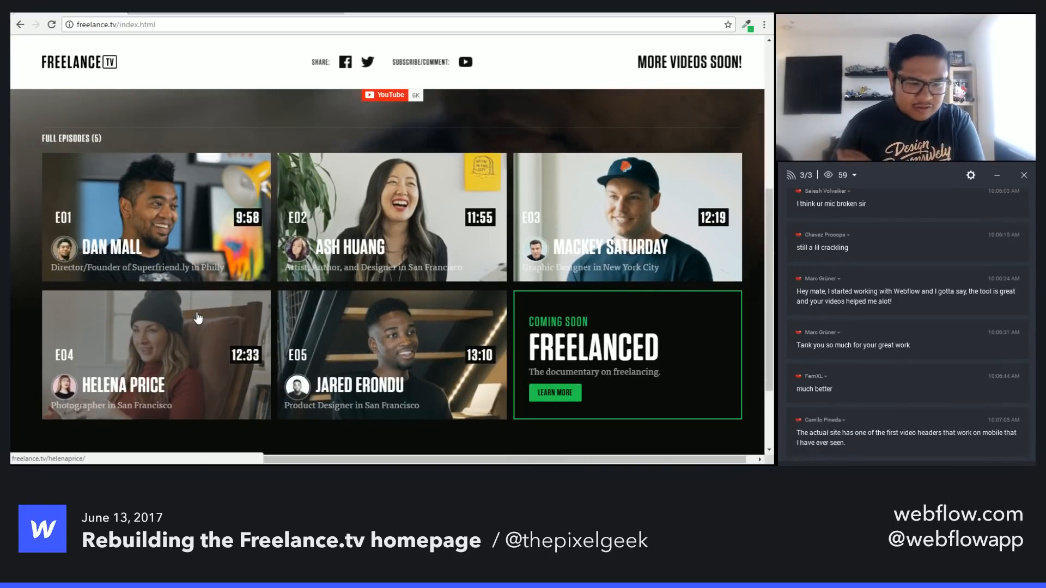
scroll(198, 319, "down", 2)
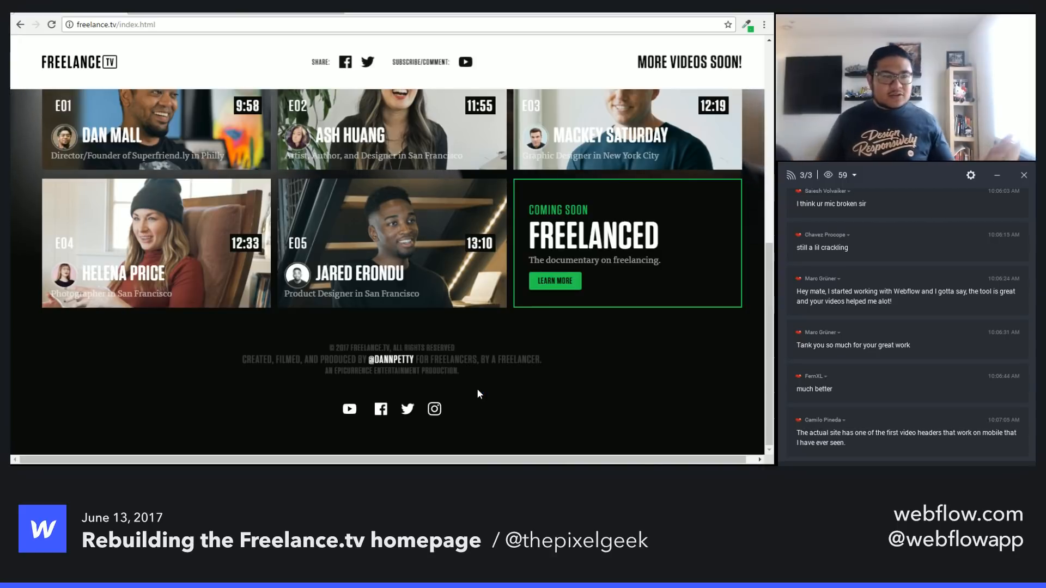
scroll(512, 82, "up", 10)
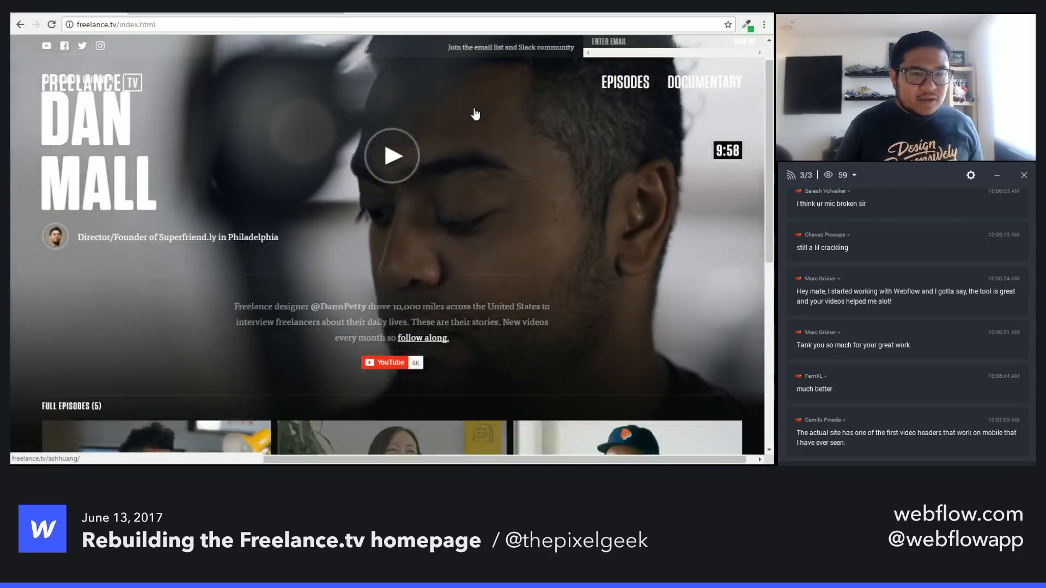
Step: Examine how the homepage's sticky share header and main navigation change when scrolling down and back up
scroll(475, 114, "down", 5)
scroll(475, 113, "up", 1)
scroll(476, 113, "up", 3)
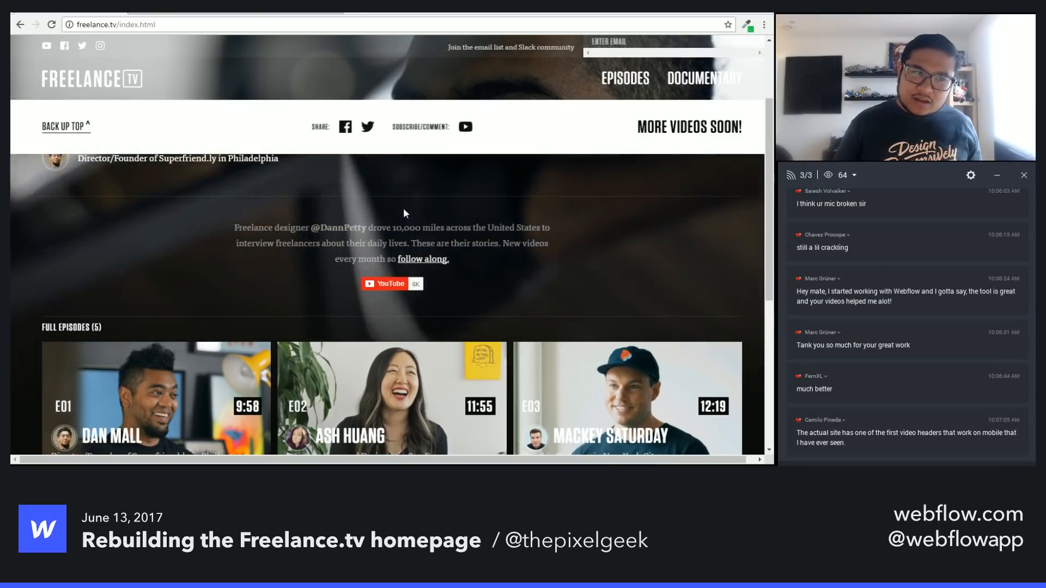
scroll(396, 235, "up", 2)
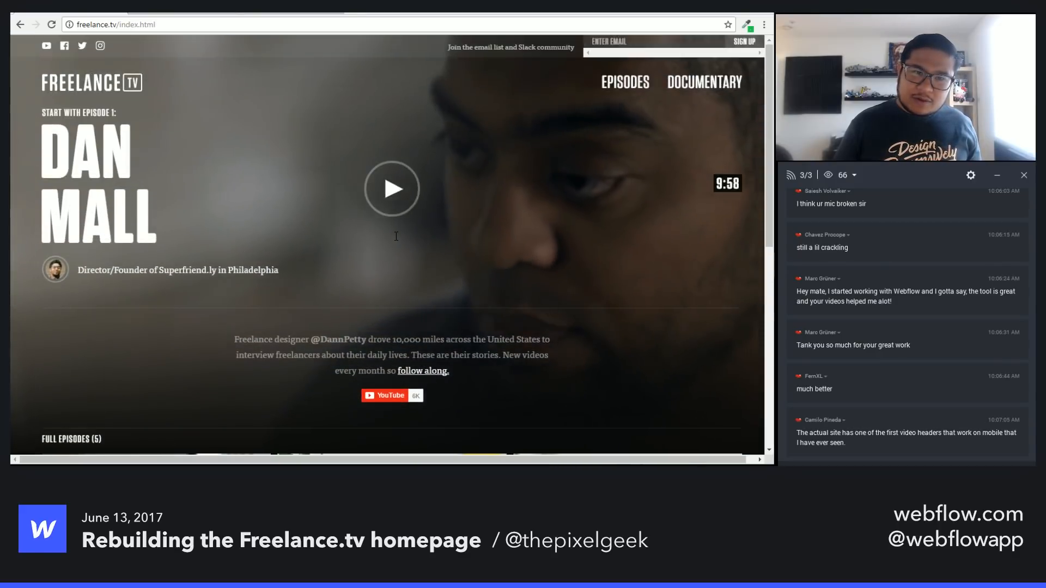
scroll(396, 236, "down", 3)
scroll(396, 238, "up", 2)
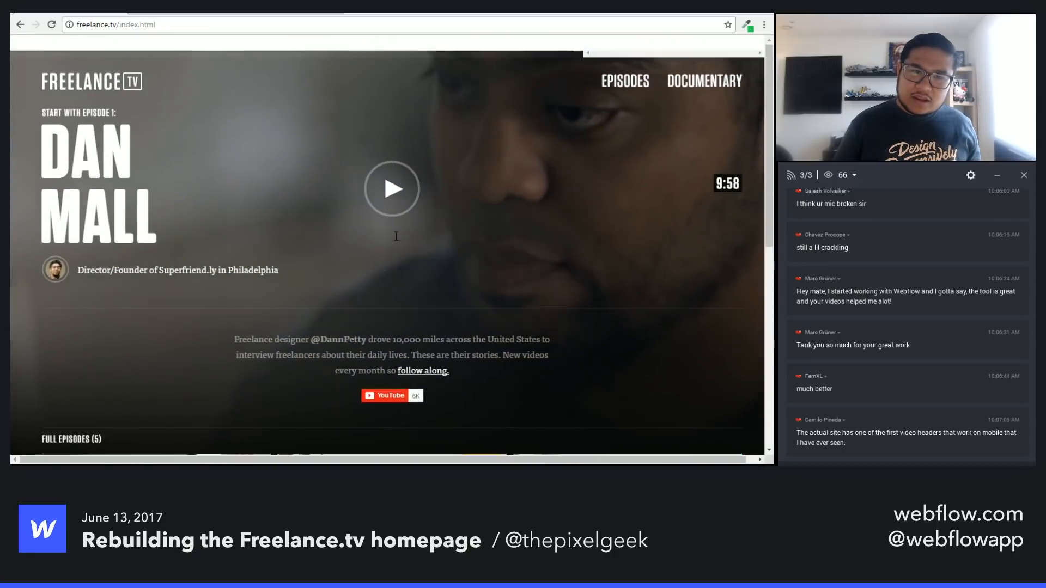
scroll(396, 238, "down", 5)
scroll(396, 240, "up", 4)
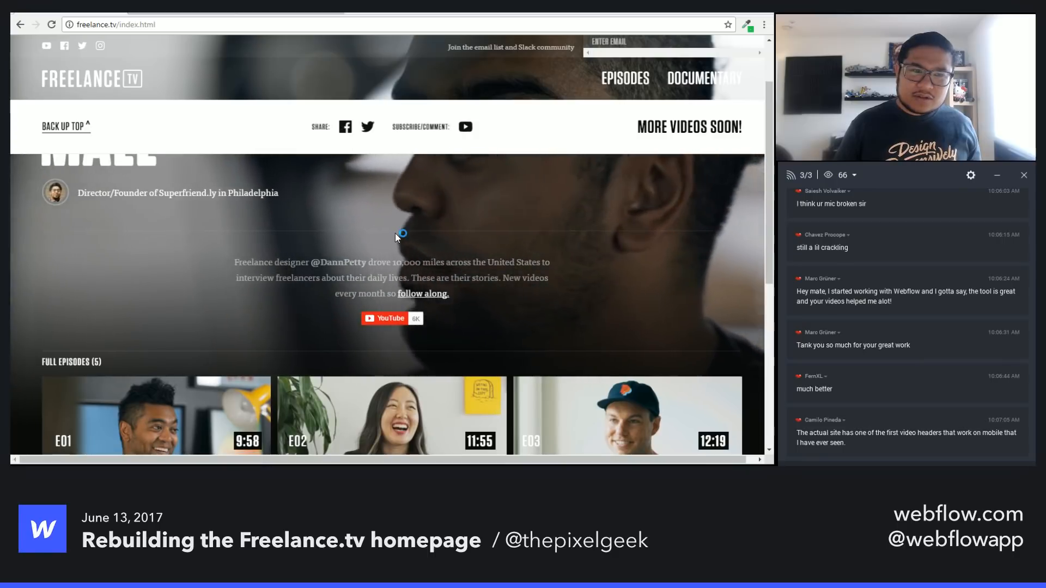
scroll(396, 238, "up", 1)
scroll(396, 235, "down", 5)
scroll(395, 234, "up", 6)
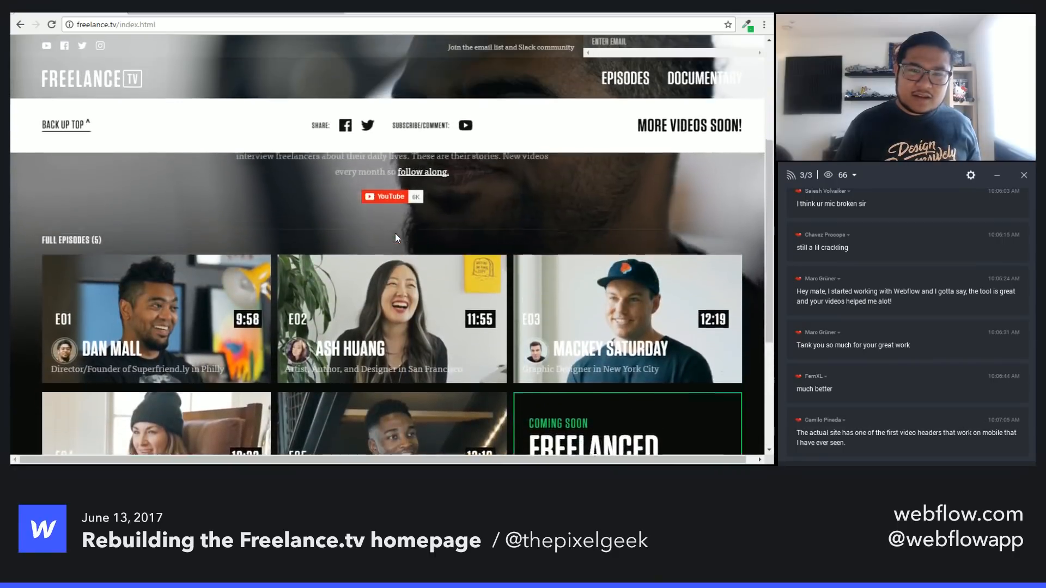
scroll(394, 234, "down", 5)
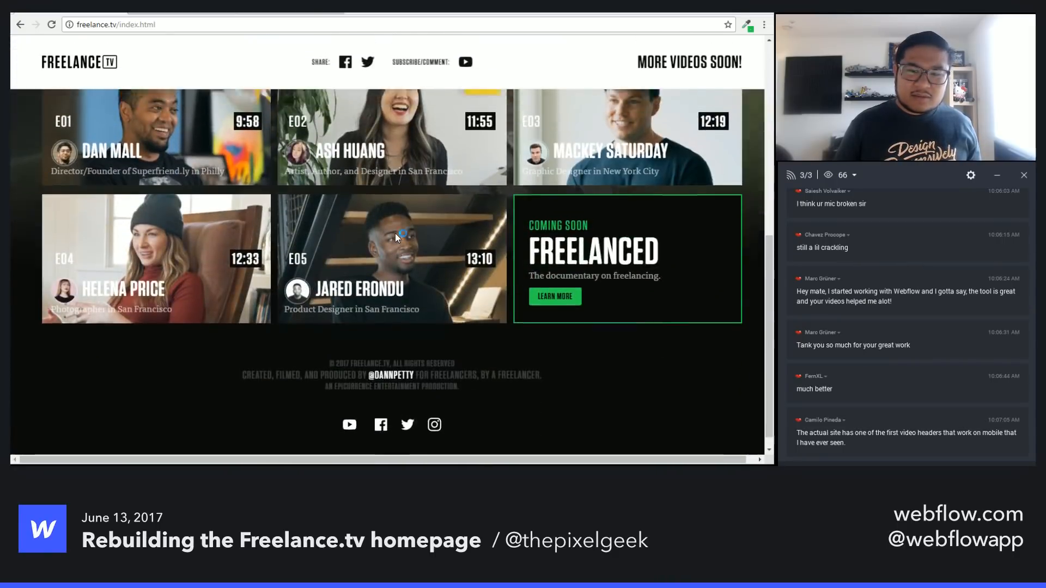
scroll(395, 233, "up", 6)
scroll(394, 233, "down", 5)
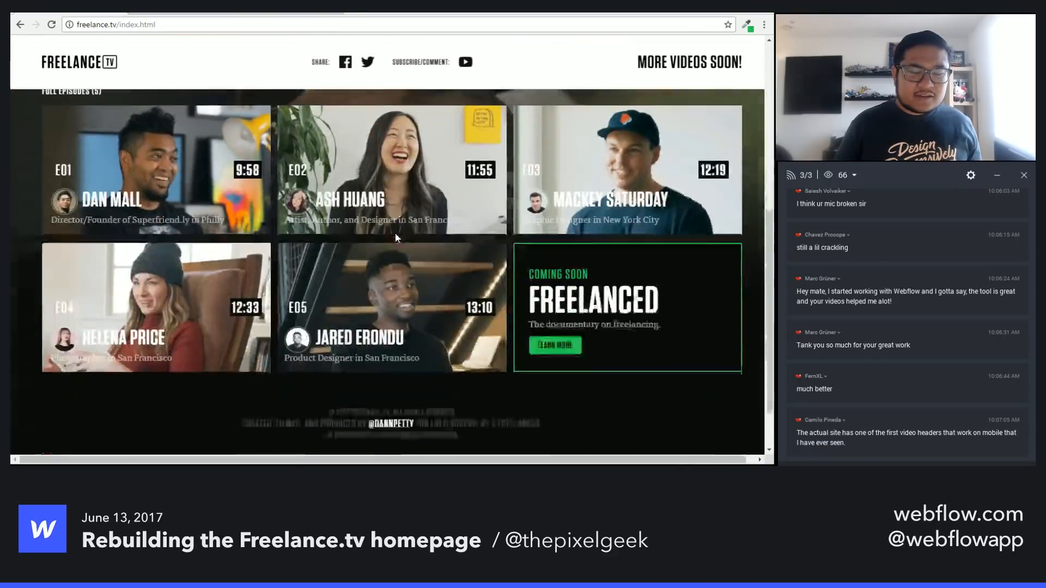
scroll(394, 233, "up", 2)
scroll(394, 233, "up", 4)
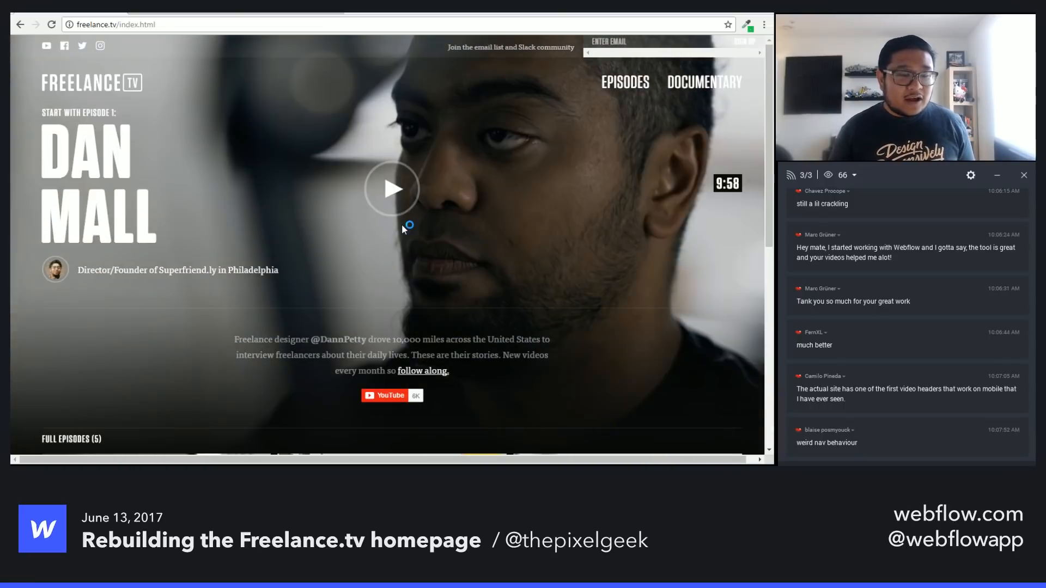
scroll(401, 224, "down", 1)
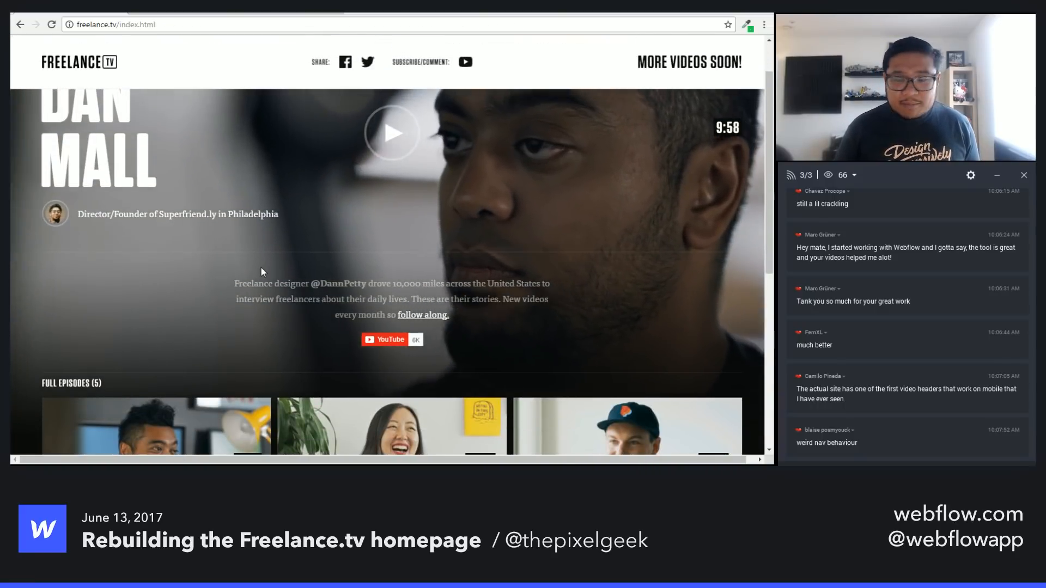
mouse_move(405, 340)
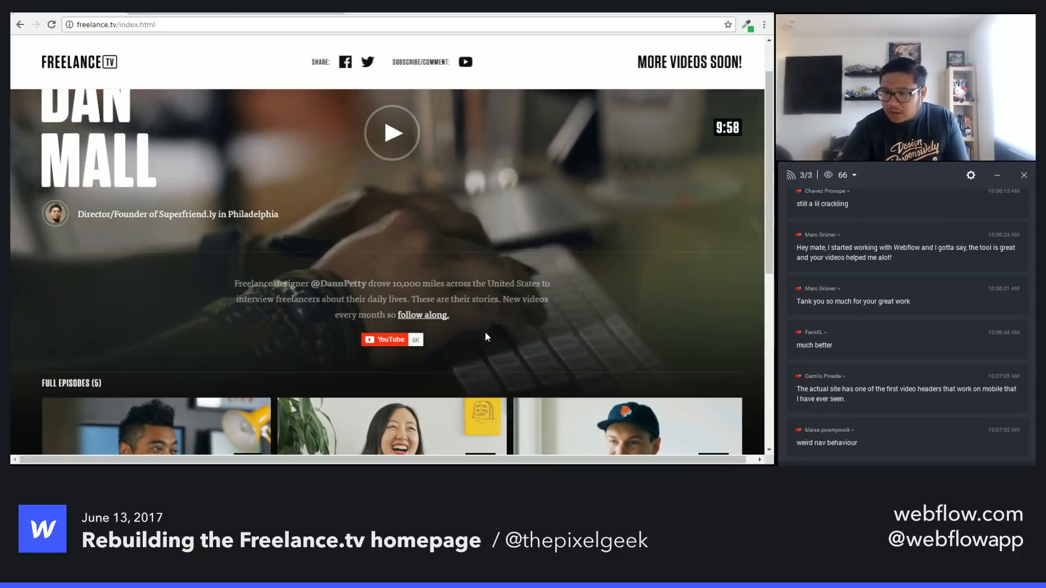
Step: Check the Freelance.tv homepage from its video hero to the footer against the empty Webflow project
scroll(439, 319, "up", 1)
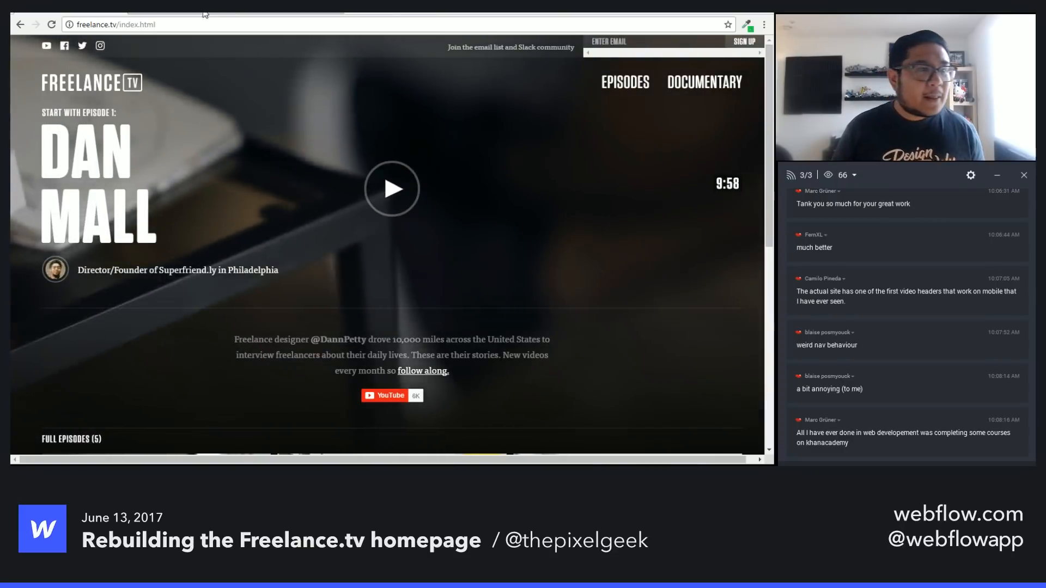
left_click(182, 11)
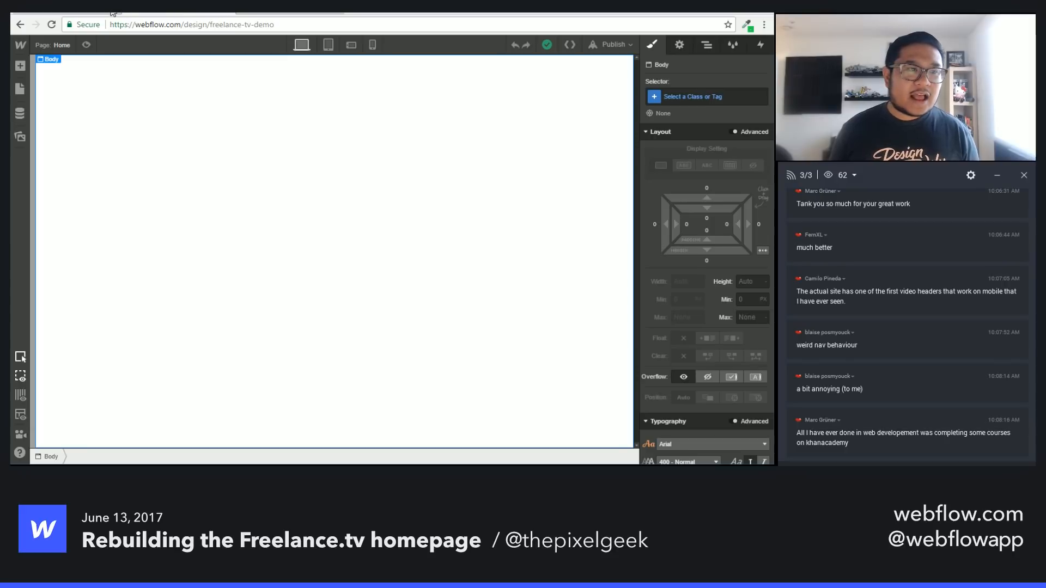
left_click(75, 11)
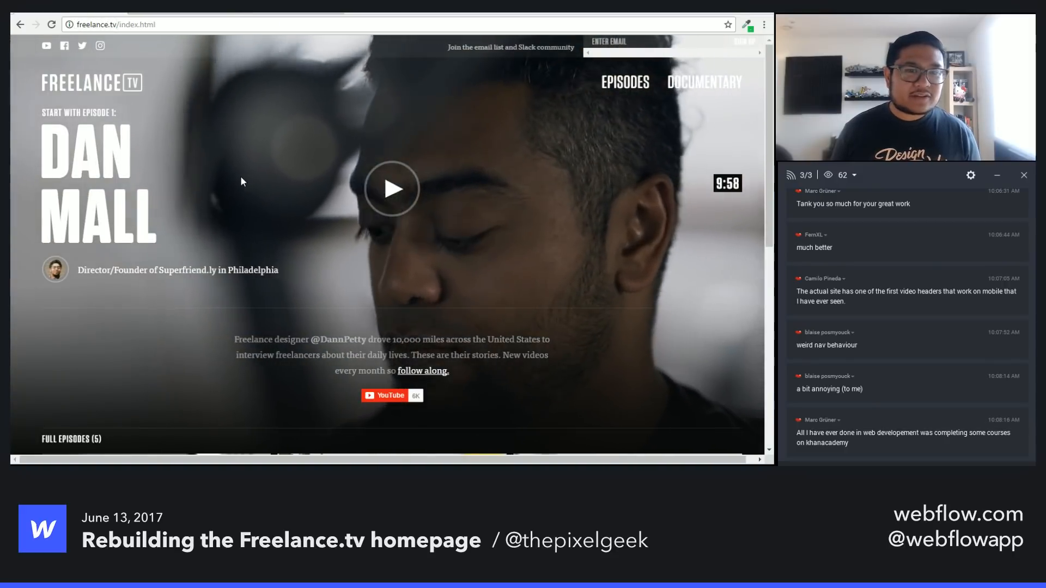
scroll(240, 176, "down", 8)
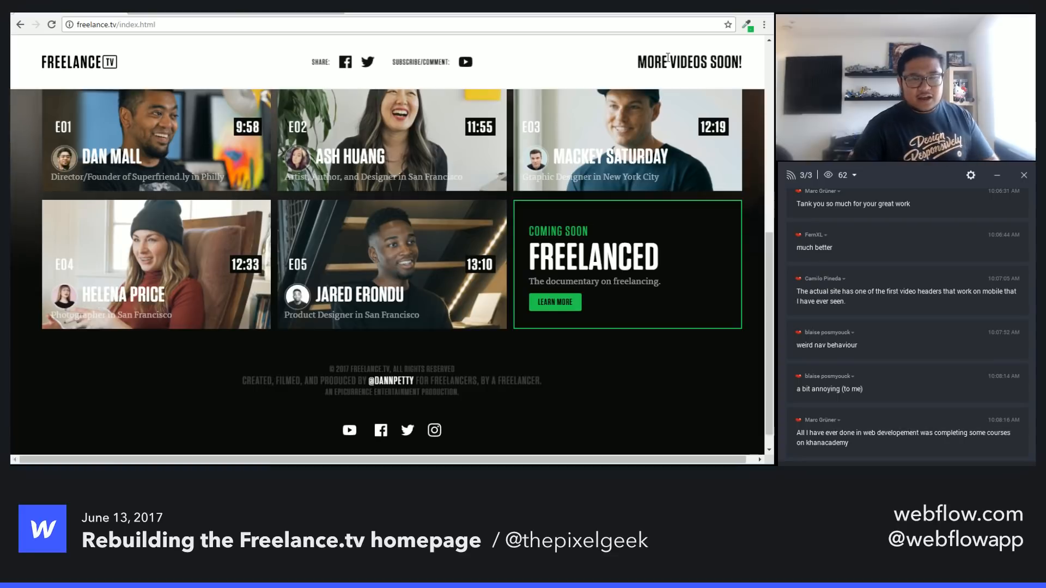
Step: Switch to the Webflow project and examine the saved swatches in the body's text colour picker
left_click(201, 12)
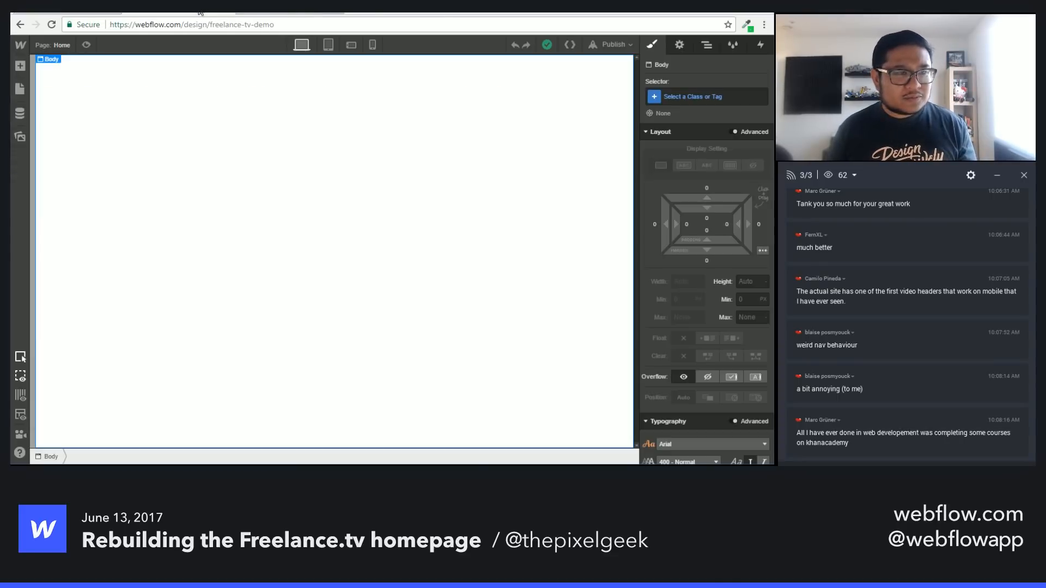
scroll(665, 276, "down", 5)
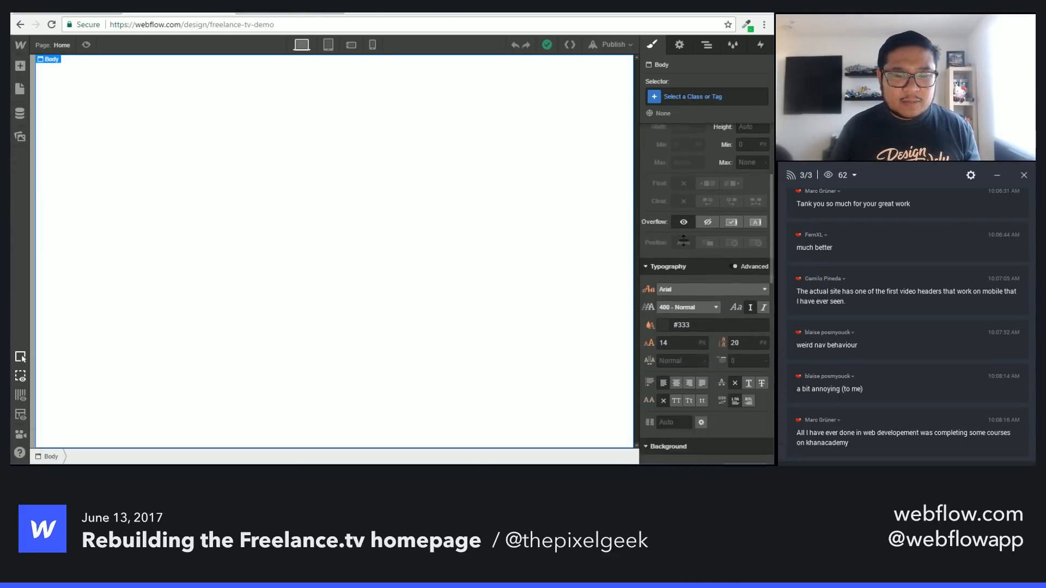
left_click(661, 201)
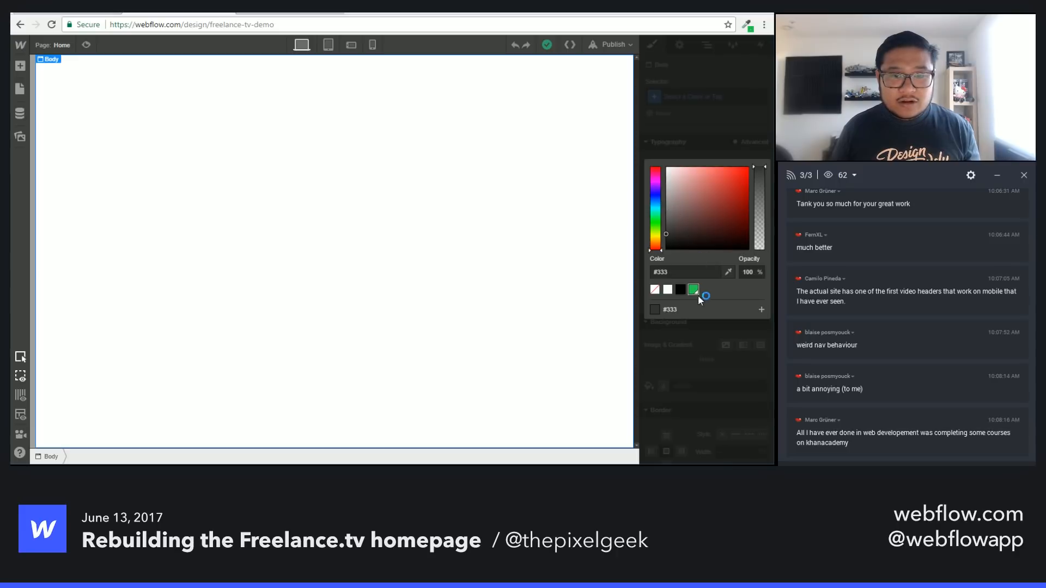
left_click(721, 132)
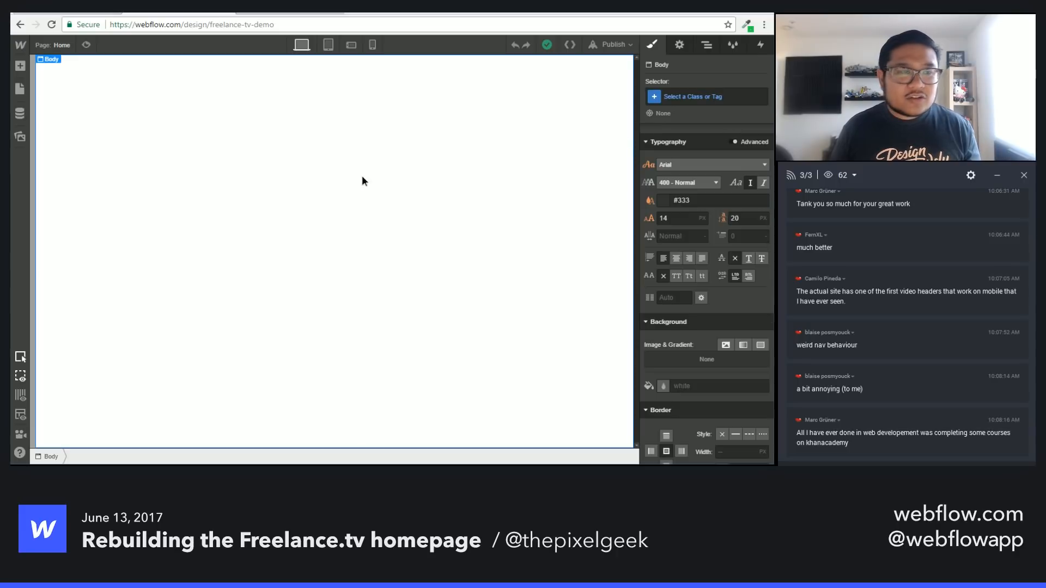
Step: Reload the project and examine the uploaded icons, logos and episode images in its assets
left_click(21, 137)
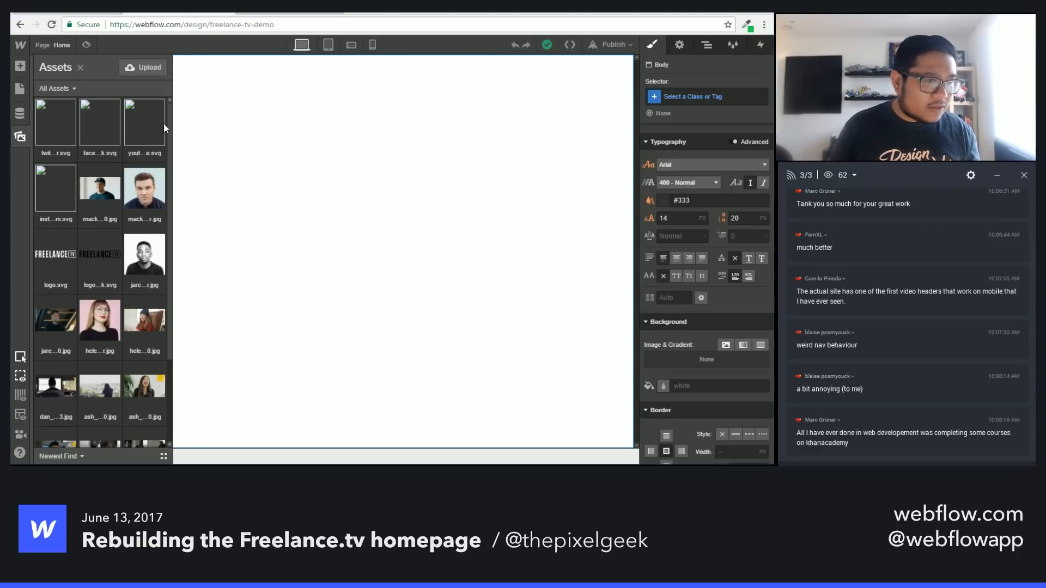
left_click(54, 24)
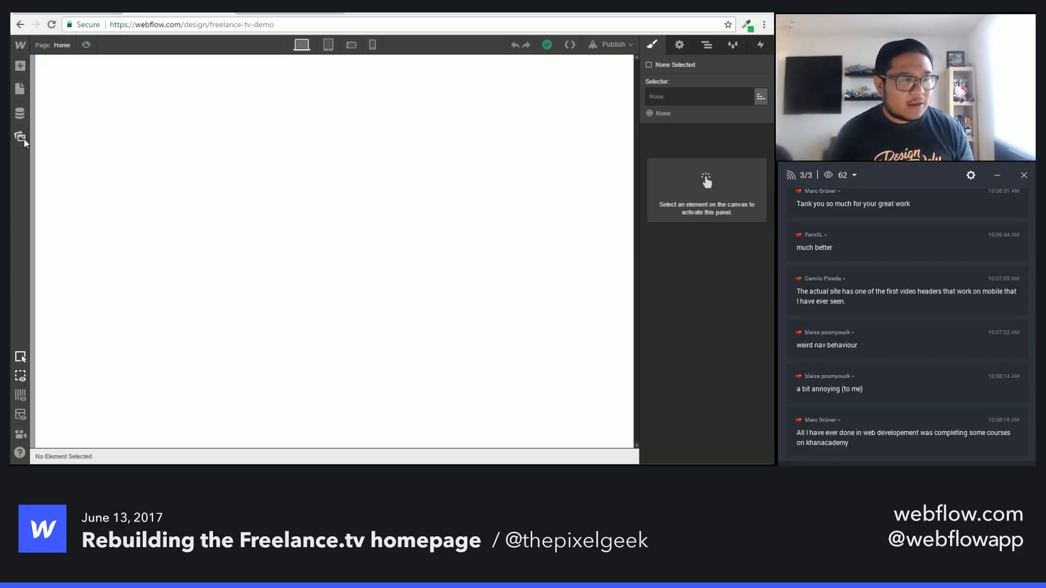
left_click(21, 137)
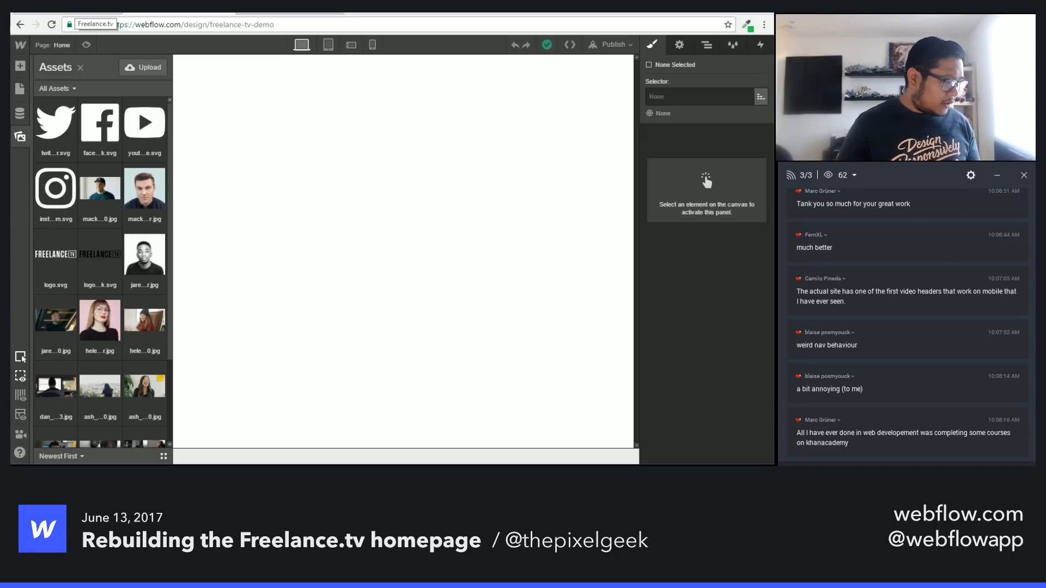
left_click(318, 122)
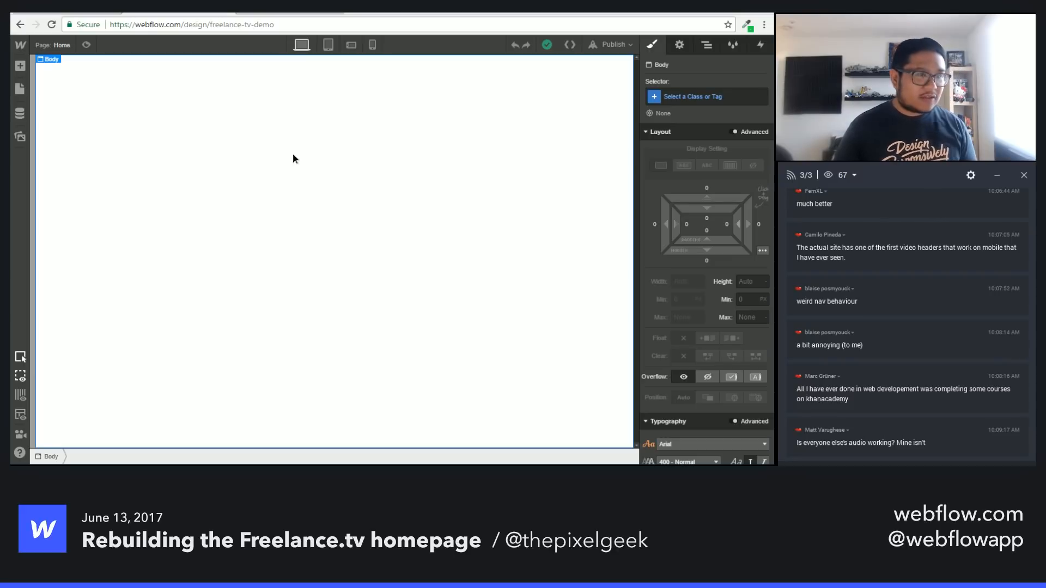
Step: Add a div block with the class "social navbar" to the body and fix it across the top of the page
key("a")
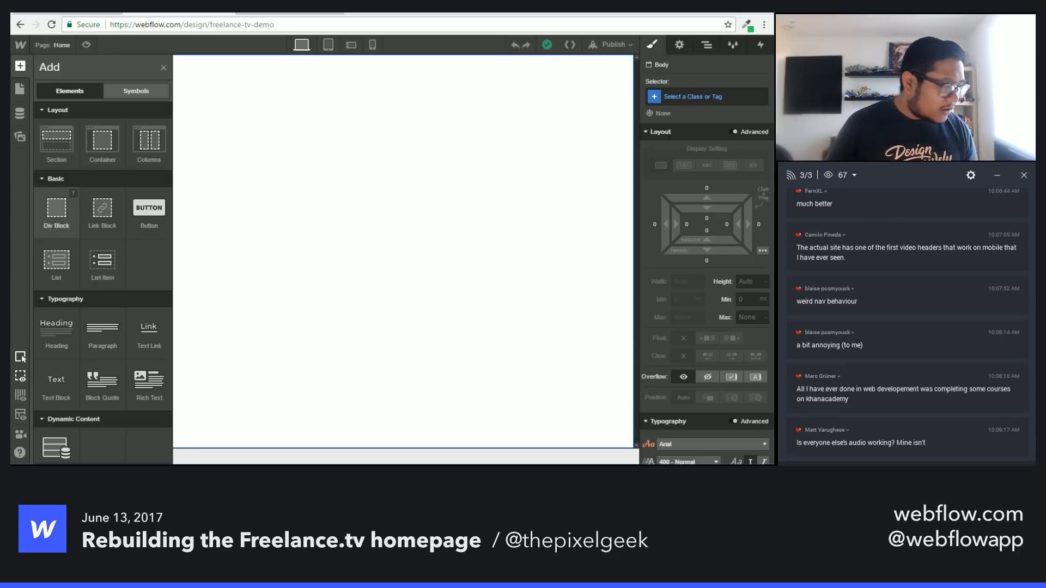
left_click_drag(56, 210, 246, 128)
left_click(692, 95)
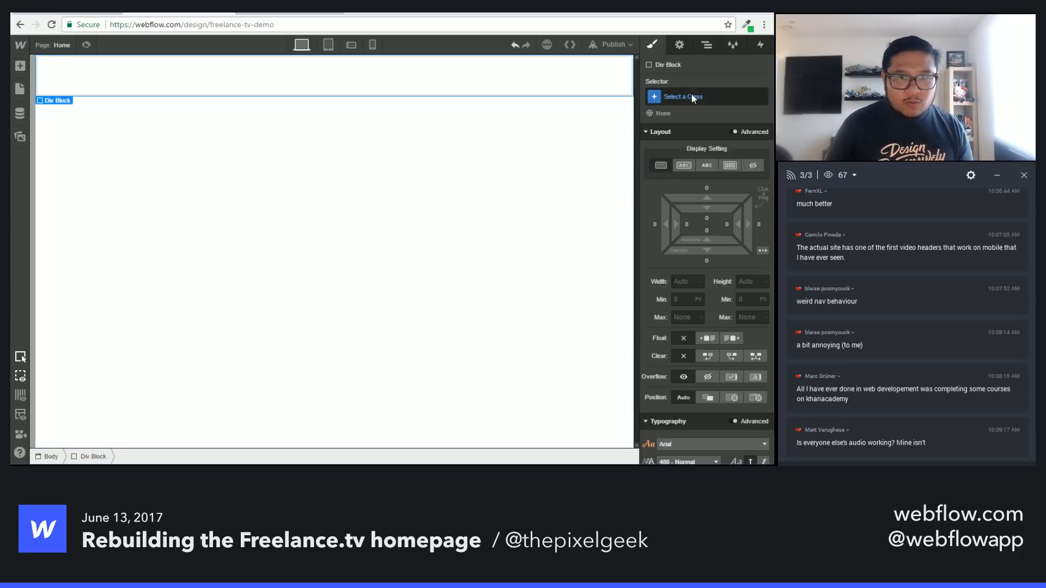
type("social navbar")
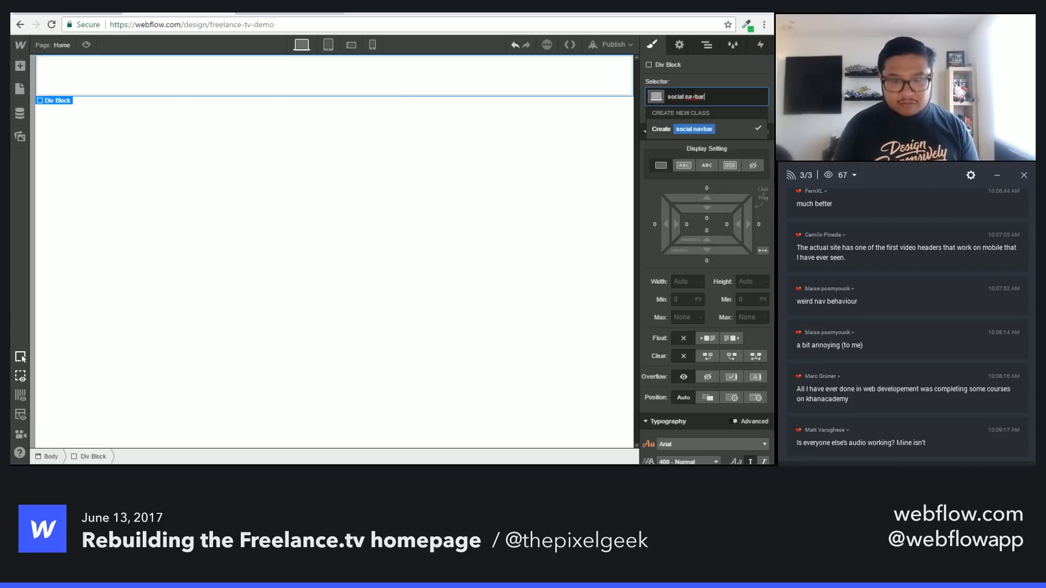
key("Return")
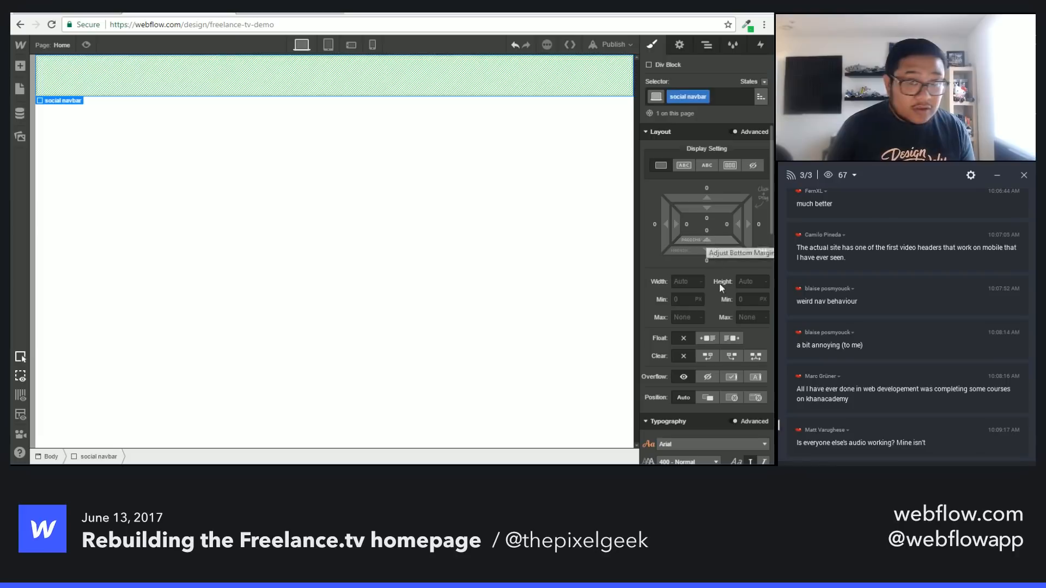
left_click(756, 397)
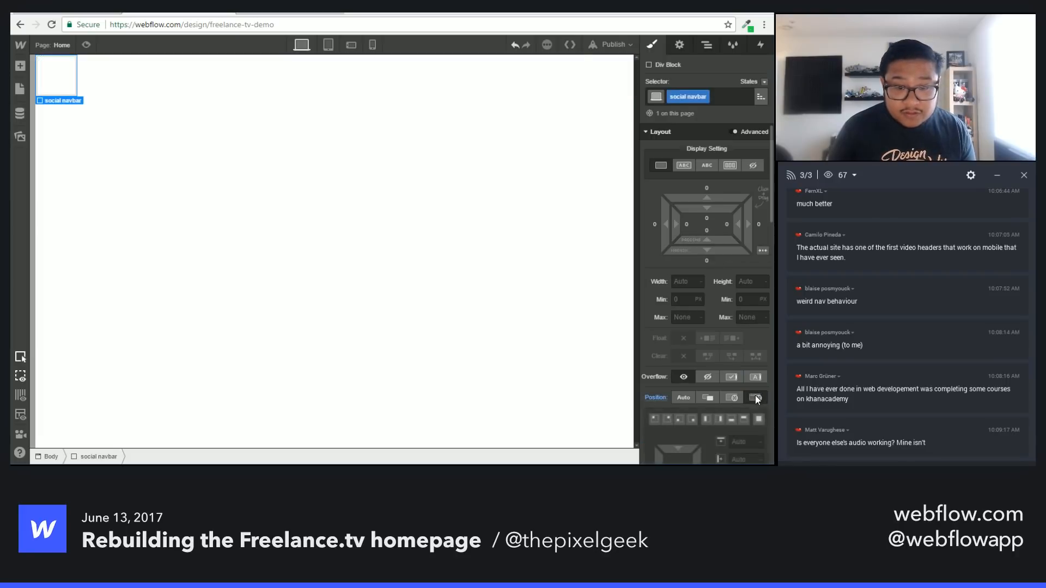
left_click(745, 419)
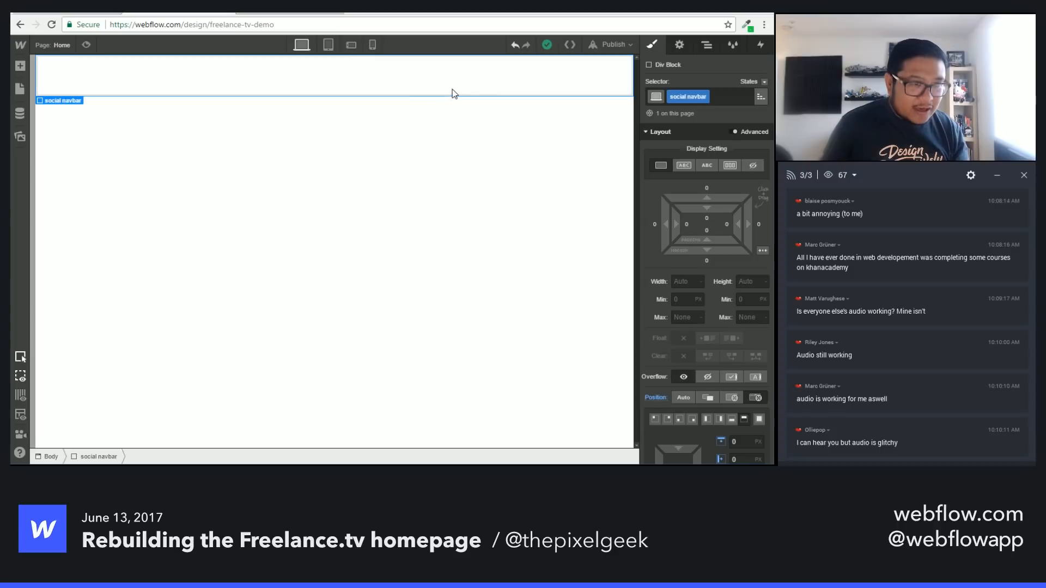
Step: Nest a div block inside the social navbar and give it the class "container"
key("a")
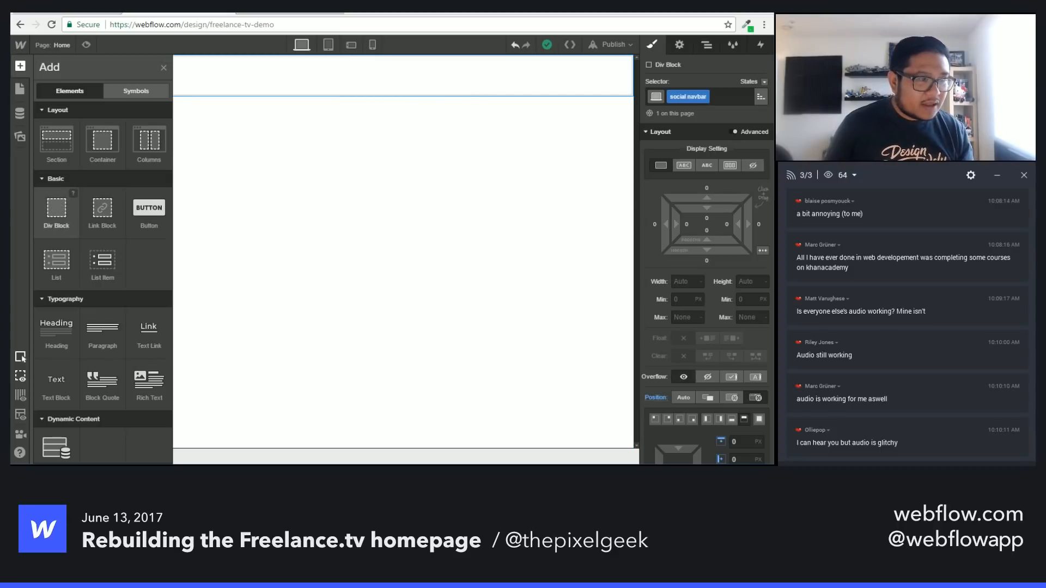
left_click_drag(56, 209, 323, 77)
left_click(705, 45)
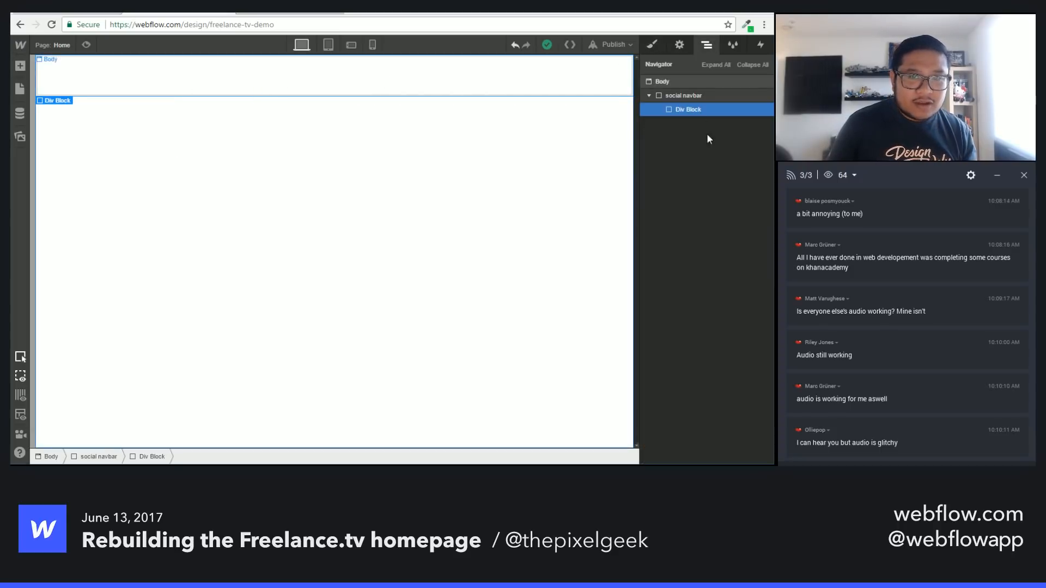
left_click(650, 46)
left_click(692, 99)
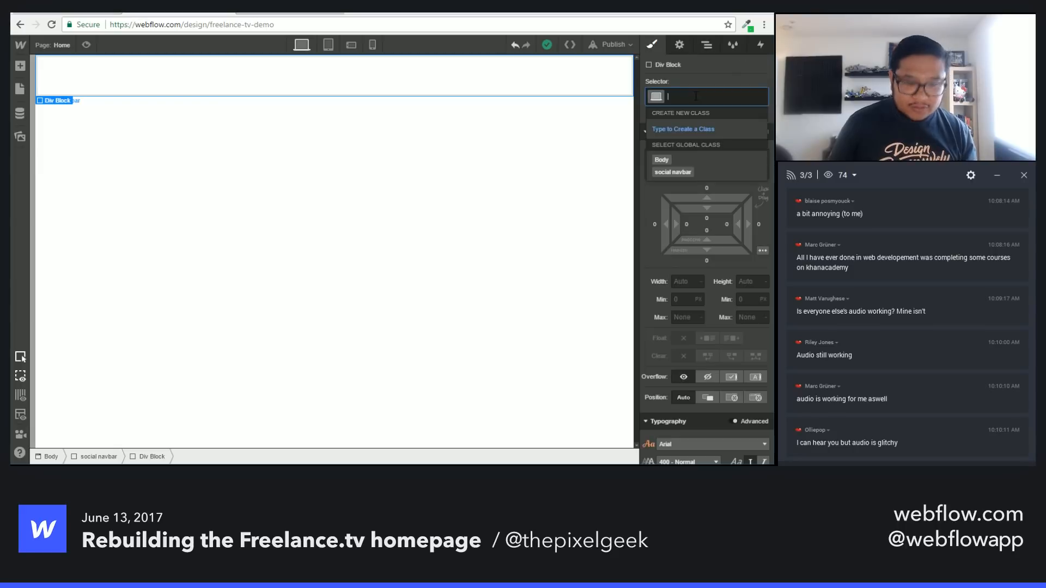
type("container")
key("Return")
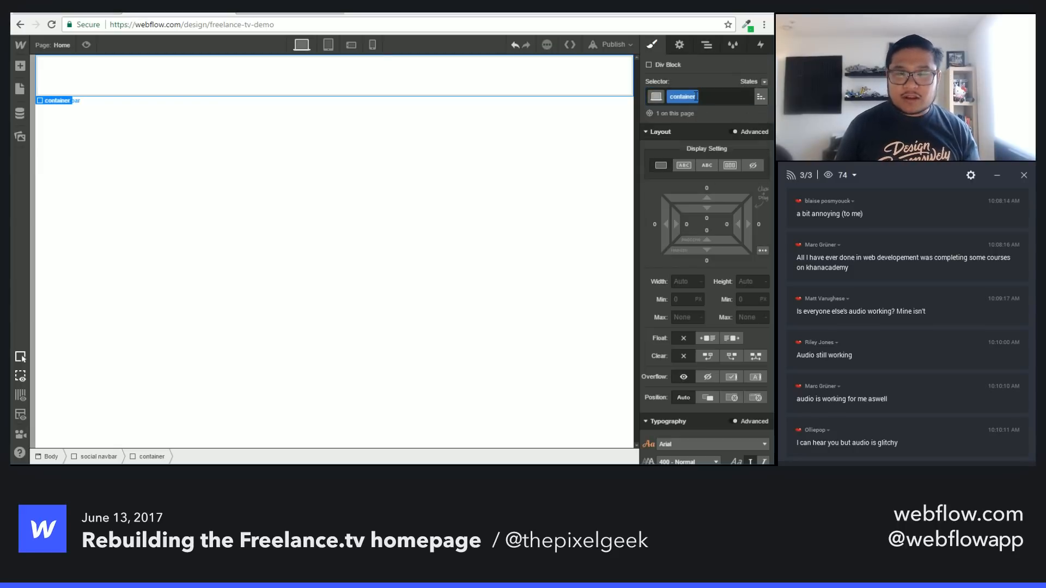
Step: Style the container with a 1200 px maximum width, automatic side margins and 15 px padding on both sides
left_click(20, 65)
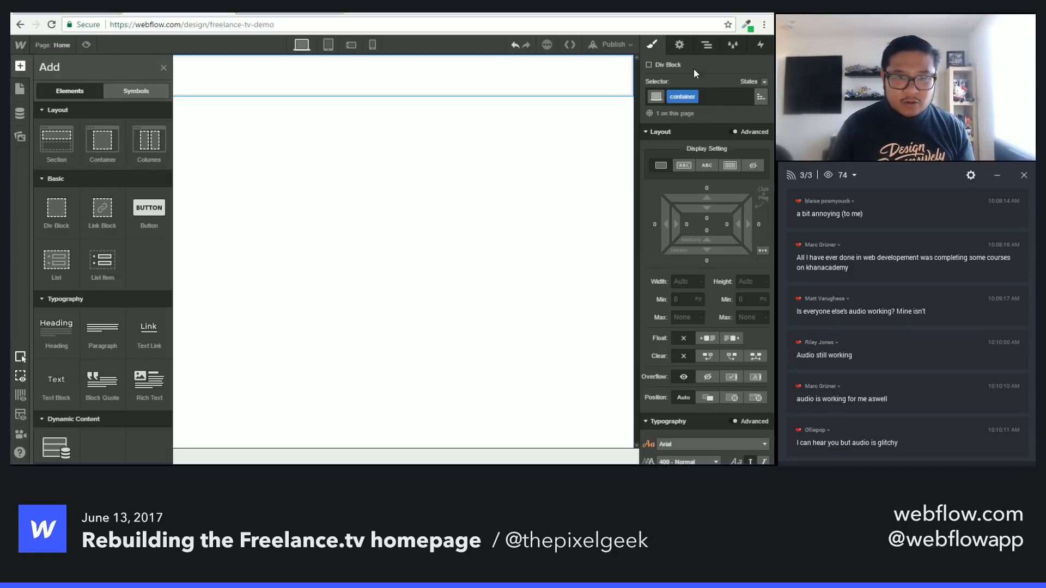
left_click(584, 89)
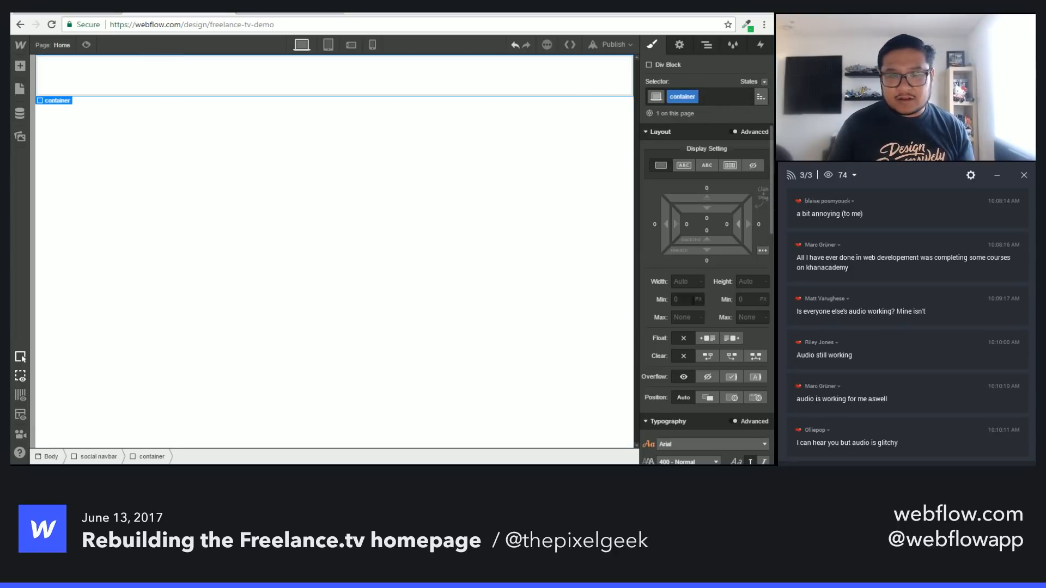
left_click(677, 317)
type("1200")
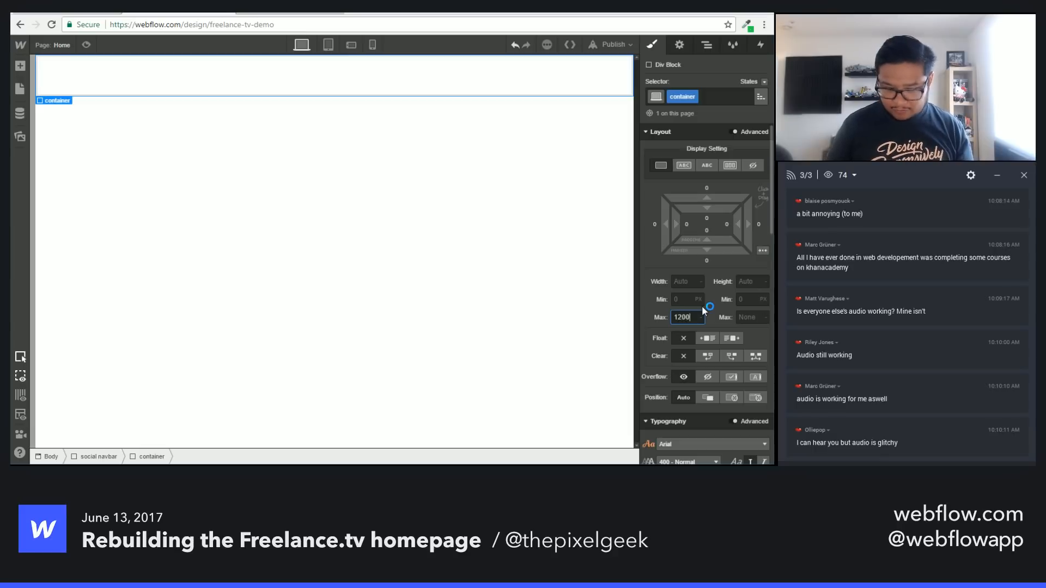
type("px")
key("Return")
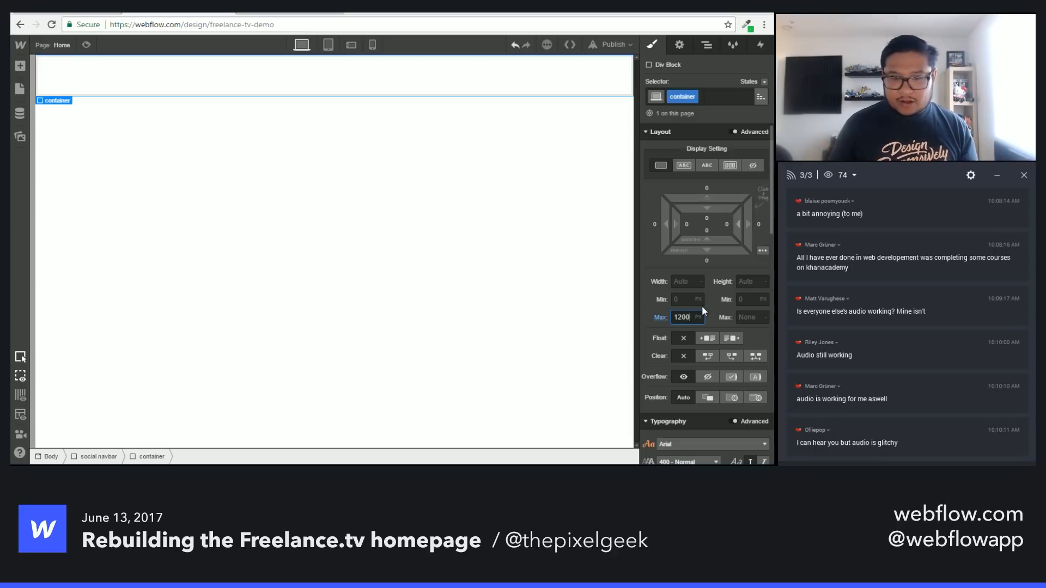
left_click(763, 251)
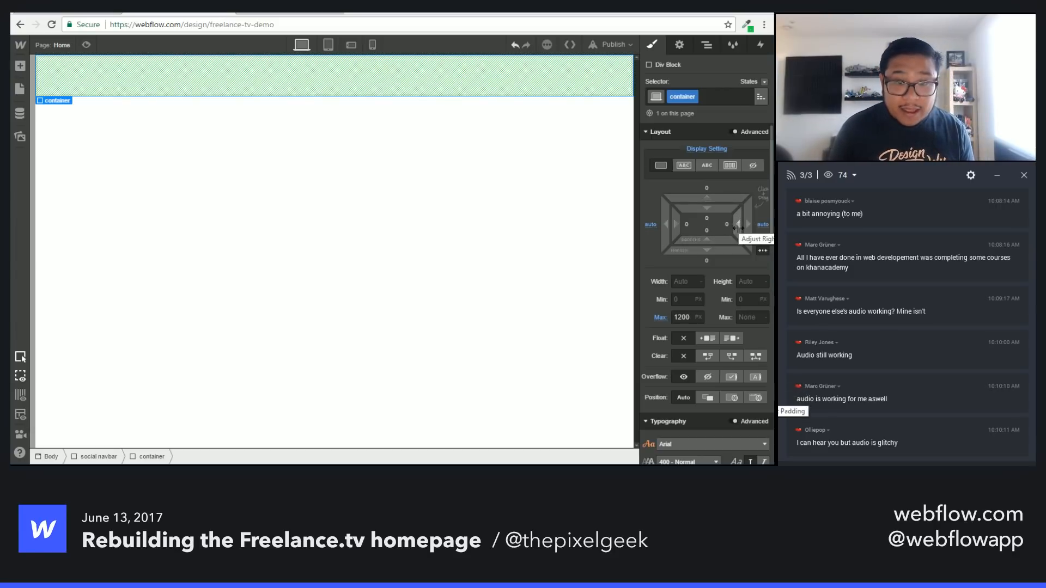
left_click_drag(738, 227, 714, 228)
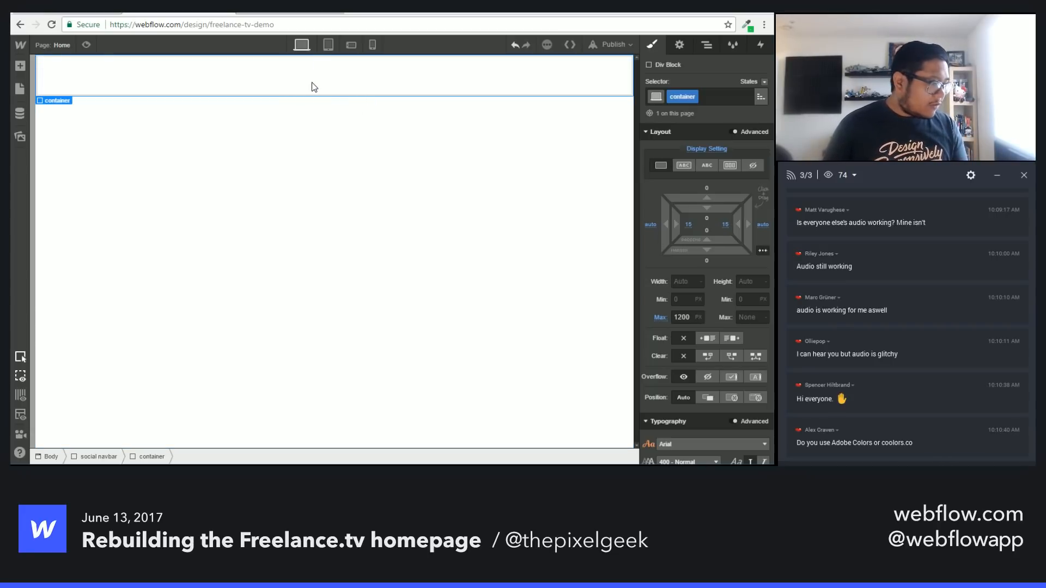
Step: Check the social bar at the top of the Freelance.tv homepage and return to the Webflow project
left_click(82, 13)
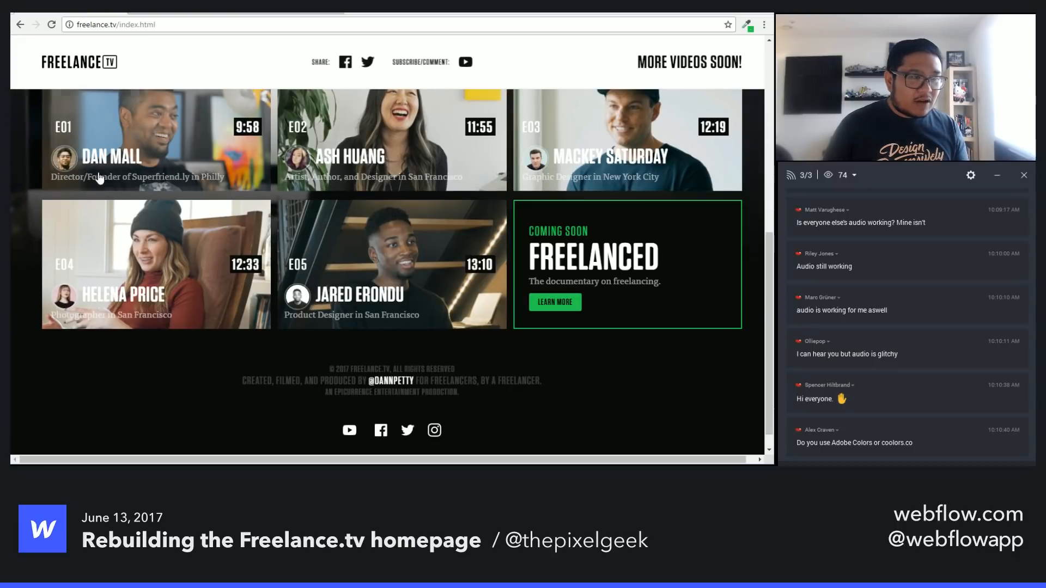
scroll(165, 167, "up", 8)
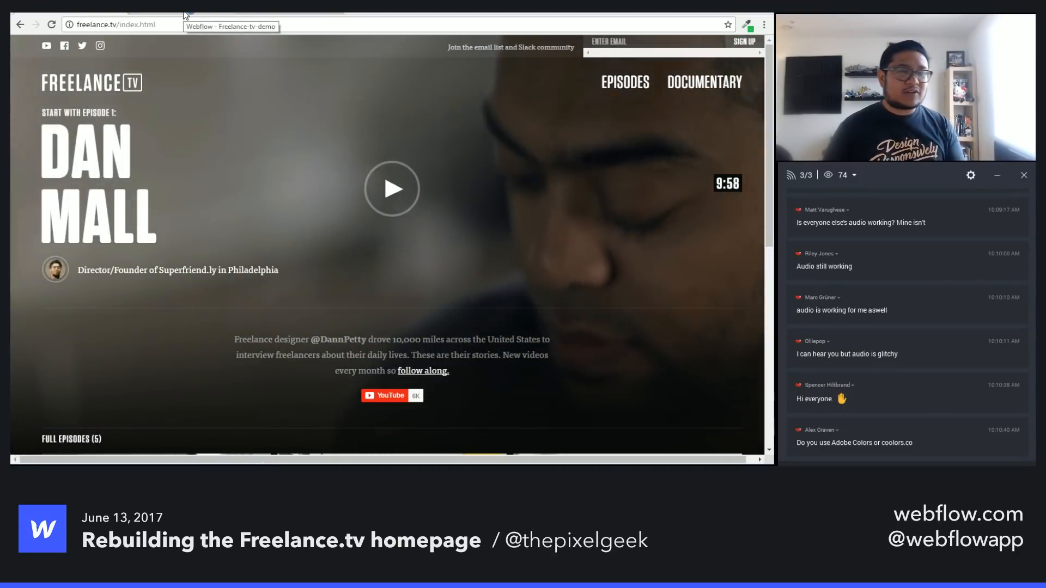
left_click(183, 13)
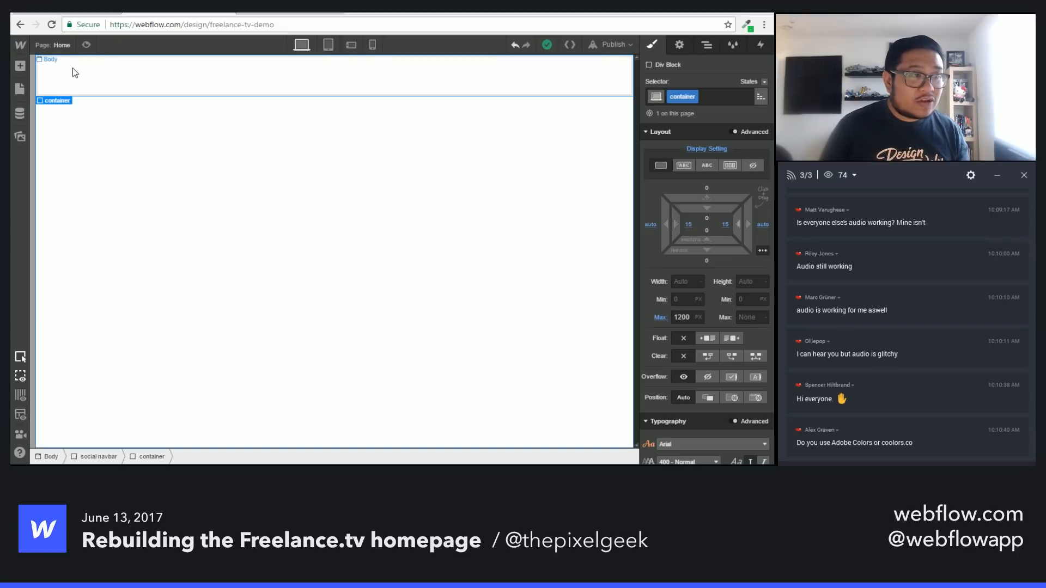
Step: Look through the elements that can be added, down to the Background Video component
left_click(61, 44)
left_click(215, 178)
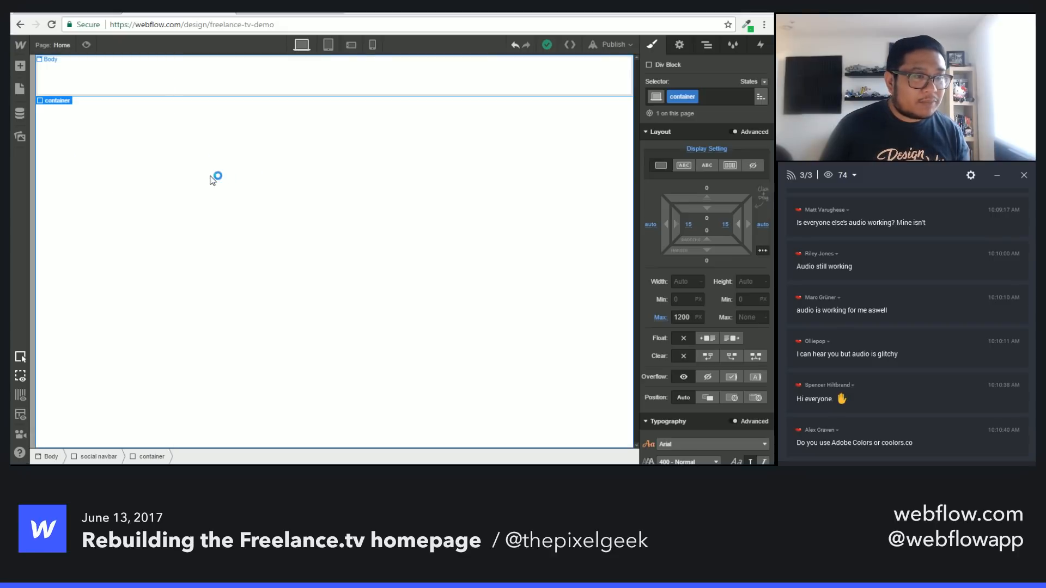
key("a")
scroll(132, 283, "down", 10)
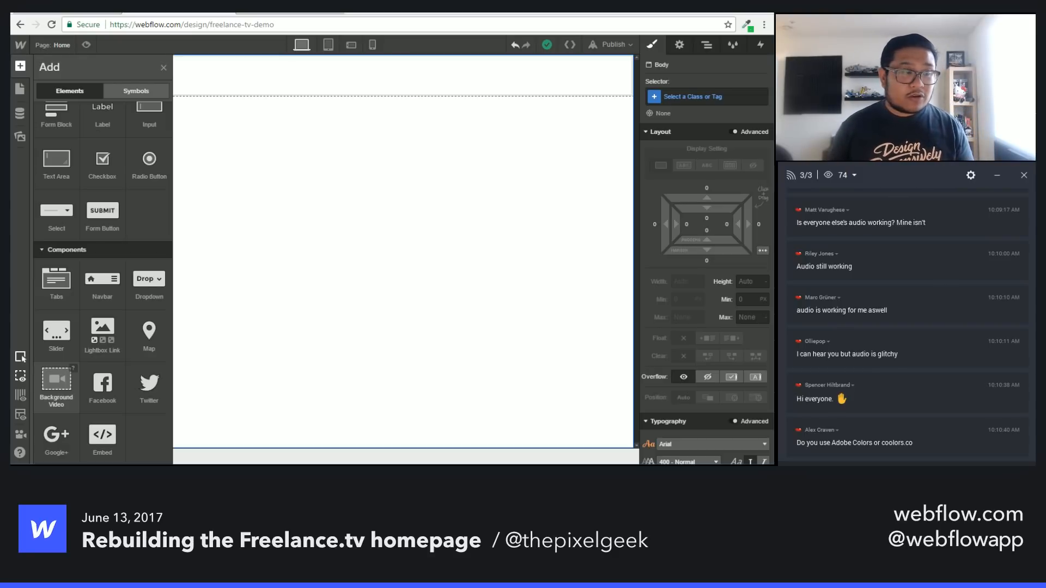
left_click(299, 191)
left_click(19, 68)
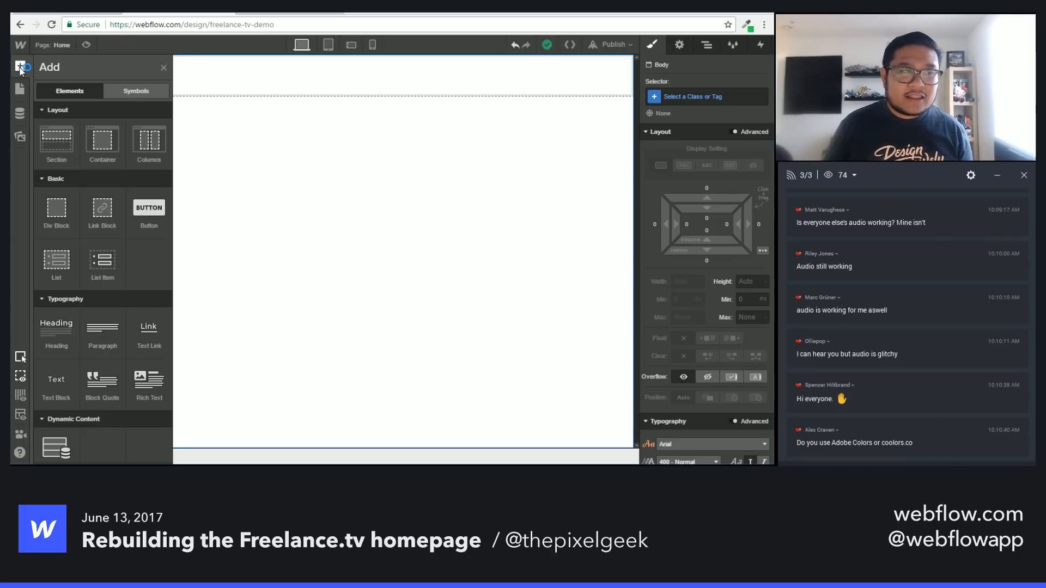
Step: Copy the background video from the Untitled page and paste it into the Home page
left_click(59, 47)
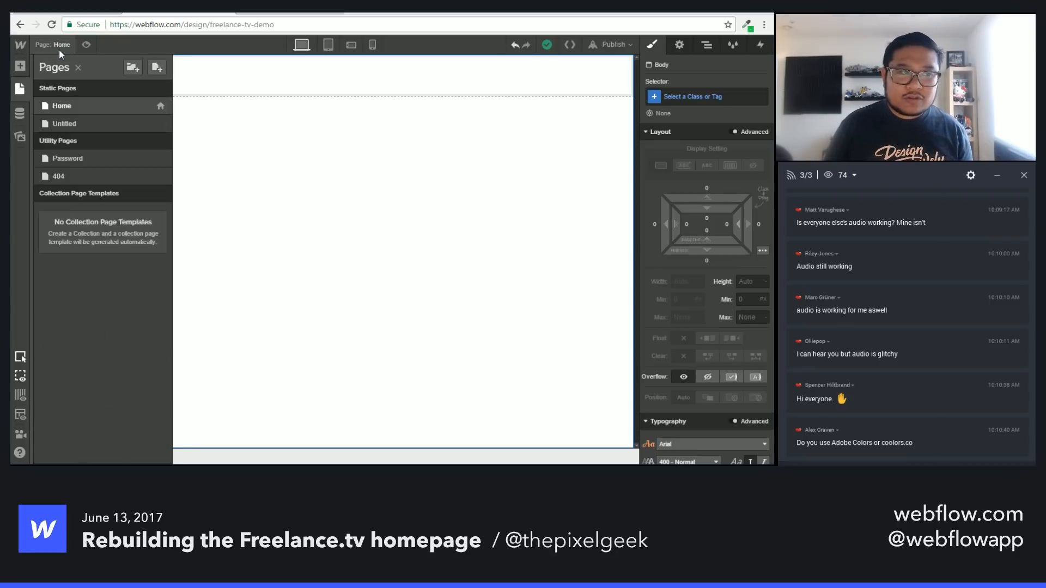
left_click(74, 124)
left_click(340, 136)
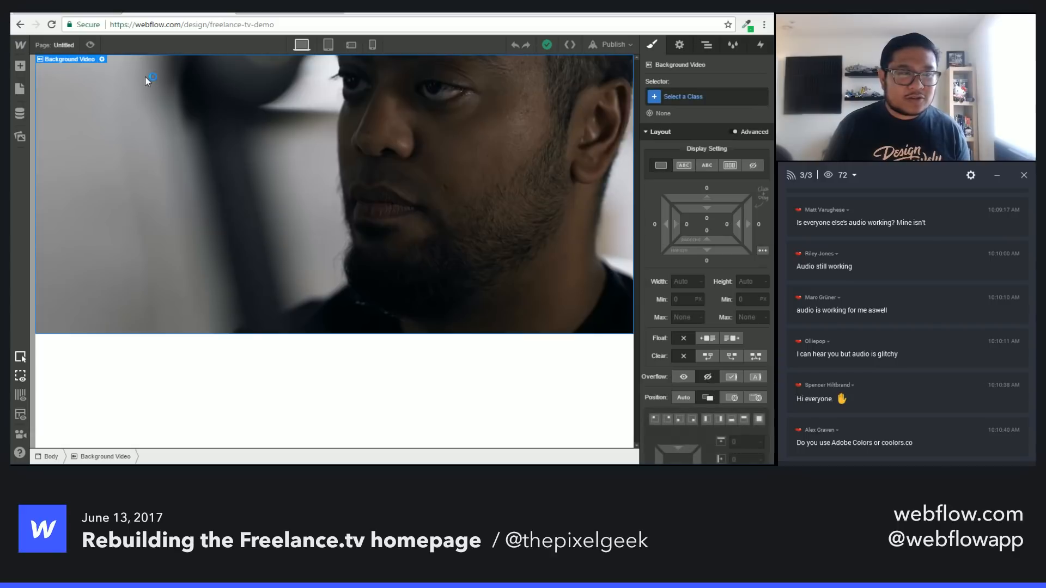
left_click(65, 44)
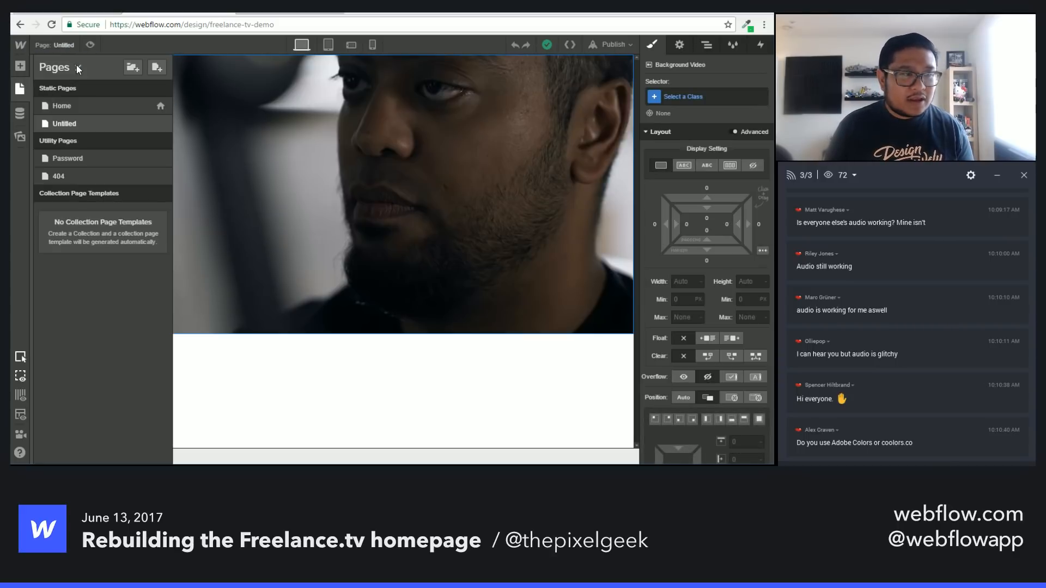
left_click(73, 106)
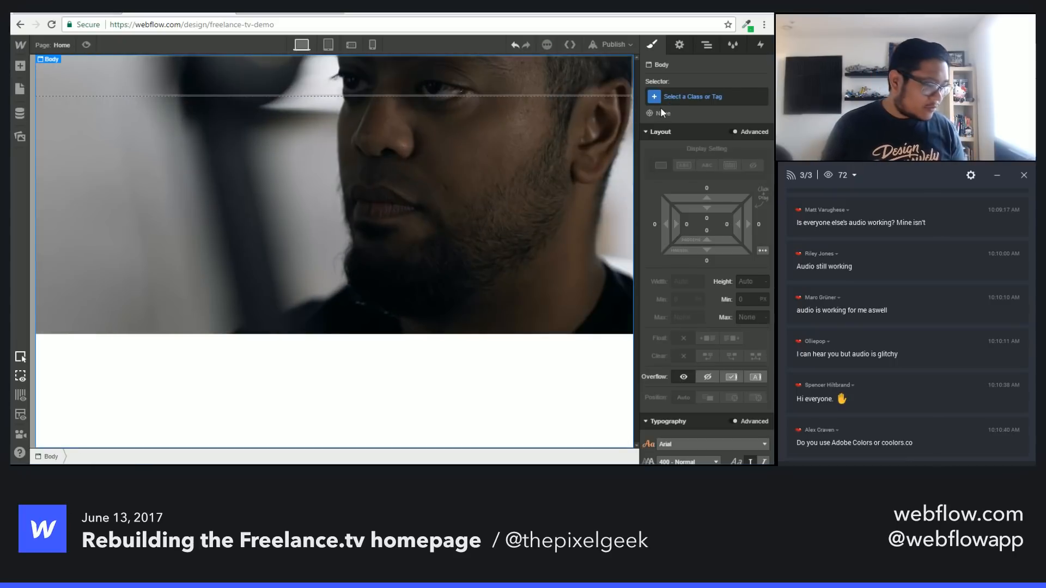
Step: Give the pasted background video absolute positioning with a z-index of -1
left_click(405, 217)
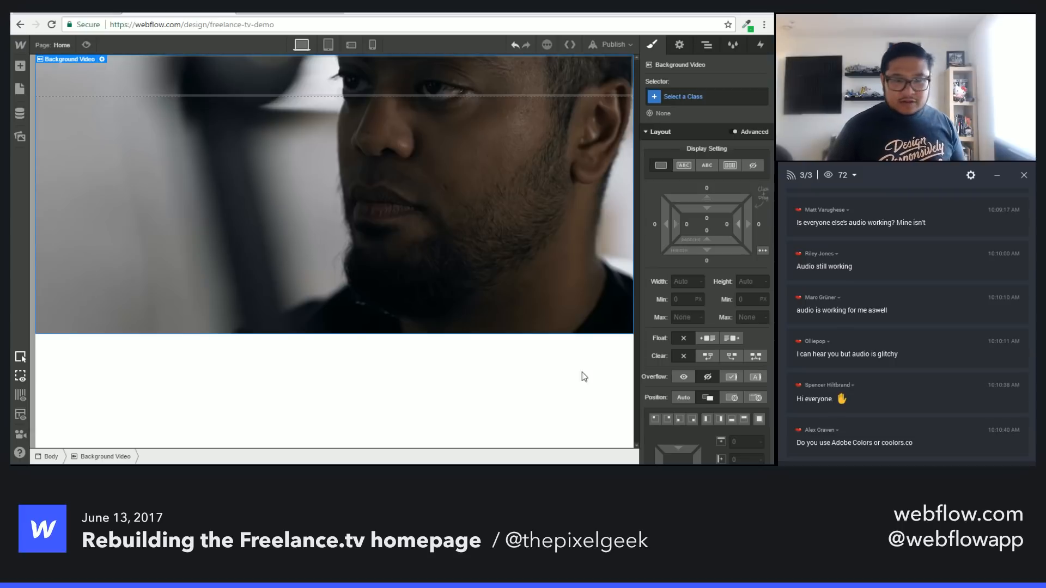
left_click(734, 400)
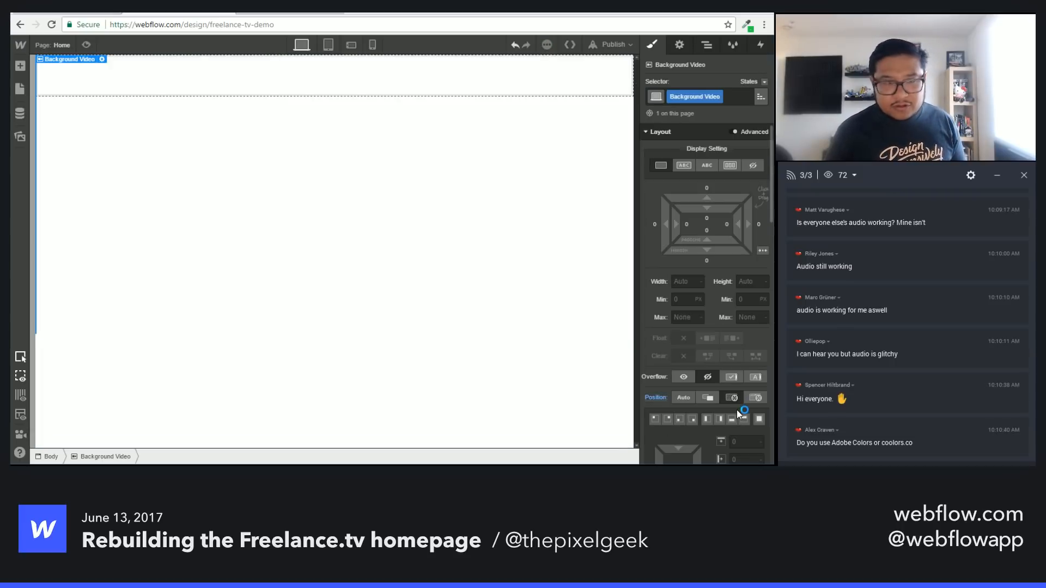
scroll(737, 410, "down", 2)
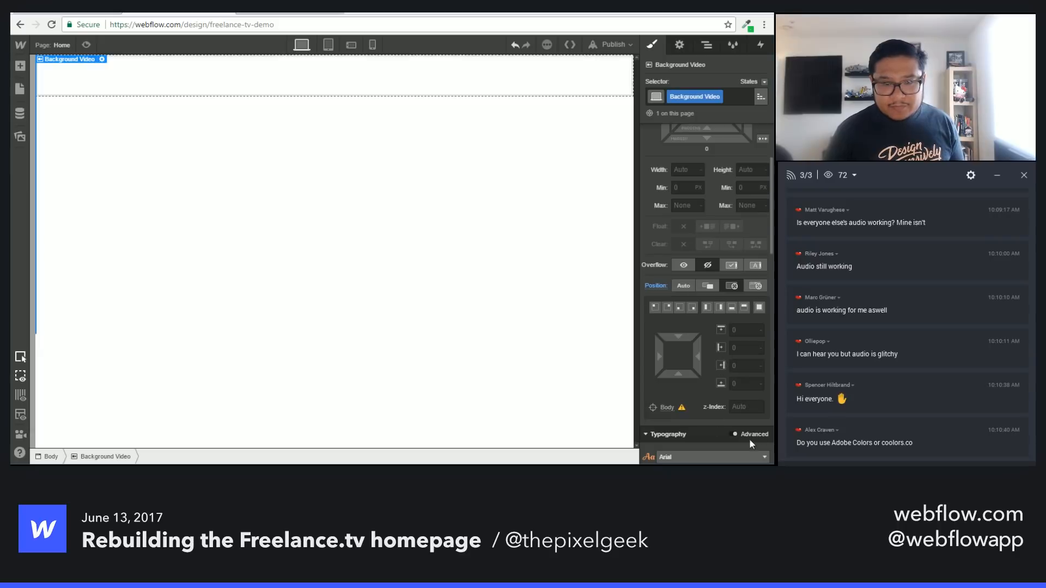
left_click(746, 407)
type("-1")
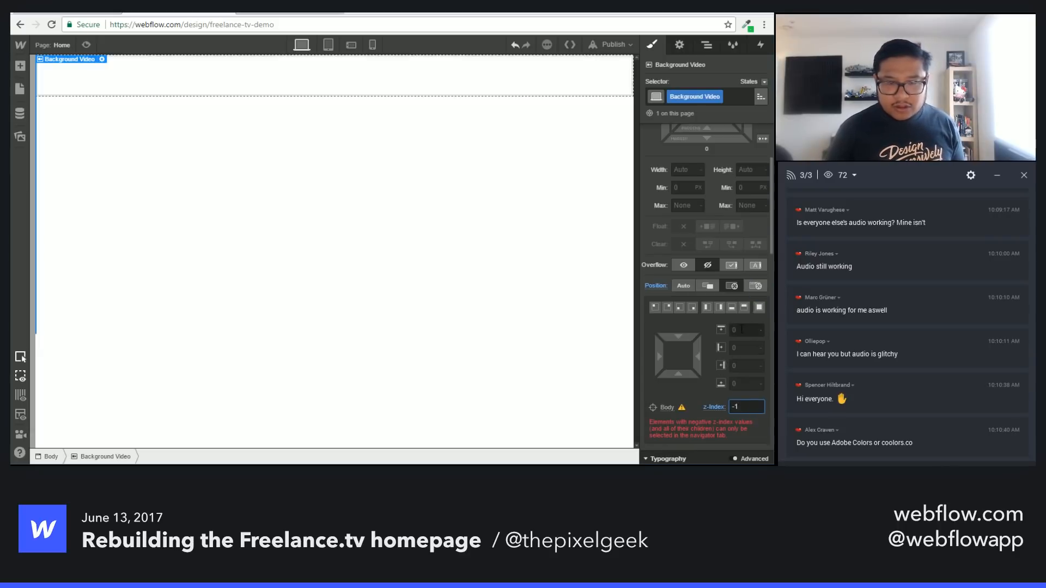
Step: Size the background video to 100 VH in height and 100% in width
left_click(745, 170)
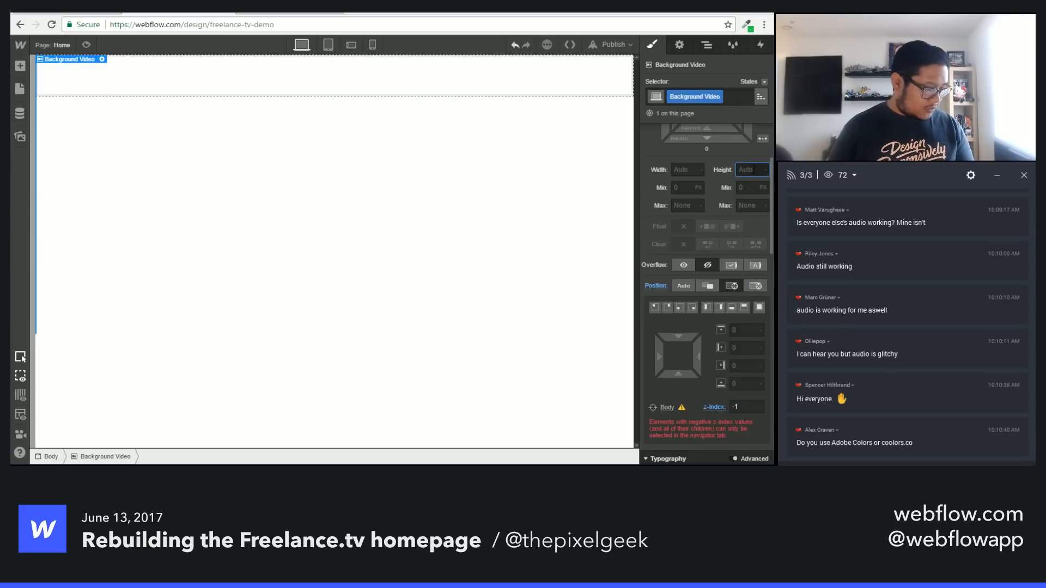
type("100vh")
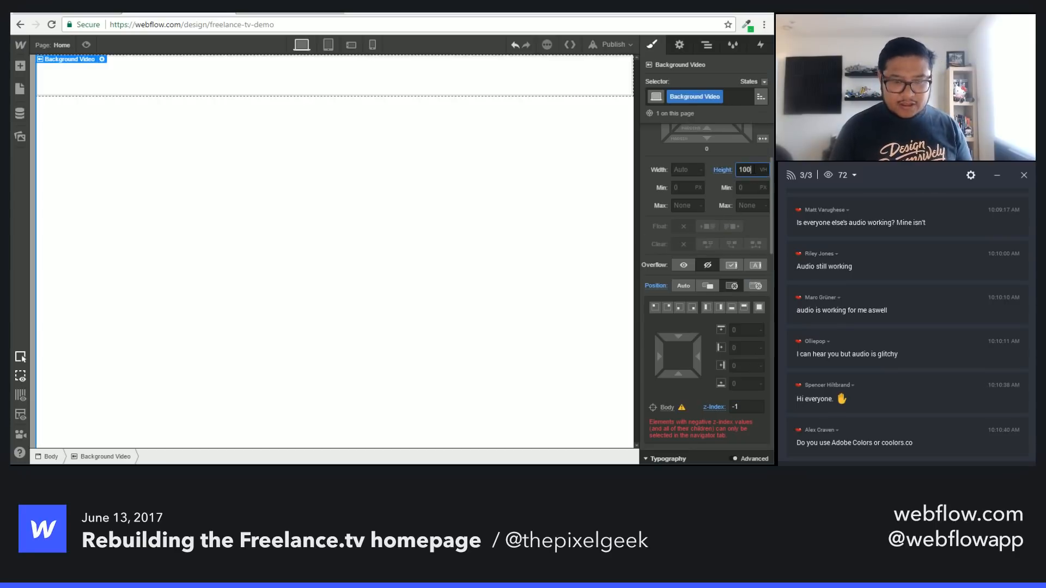
left_click(678, 169)
type("100%")
key("Return")
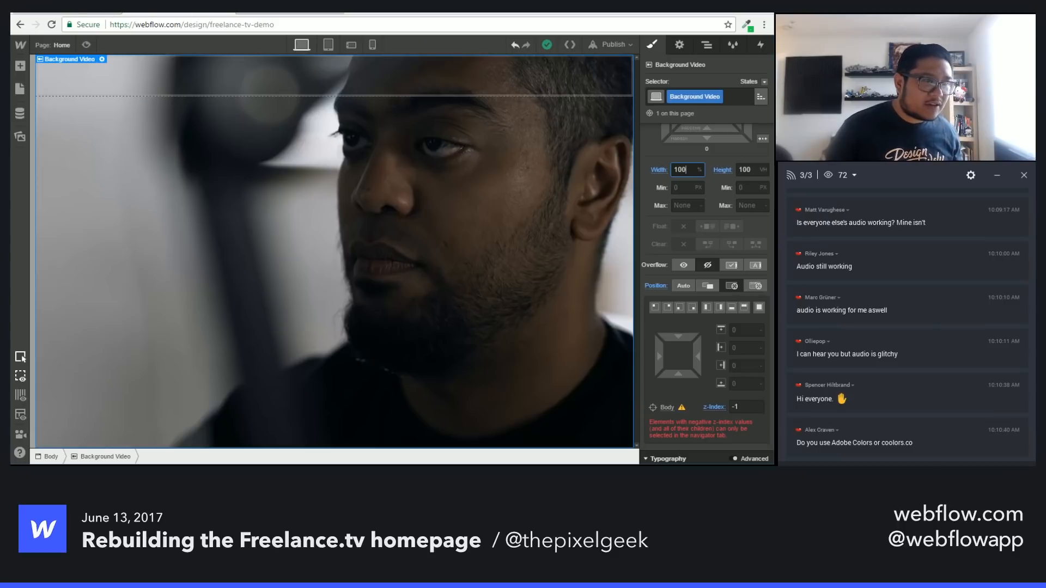
Step: Examine on the live Freelance.tv homepage how the background video behaves behind the intro and episode grid while scrolling
left_click(109, 12)
scroll(350, 276, "down", 2)
scroll(351, 276, "down", 4)
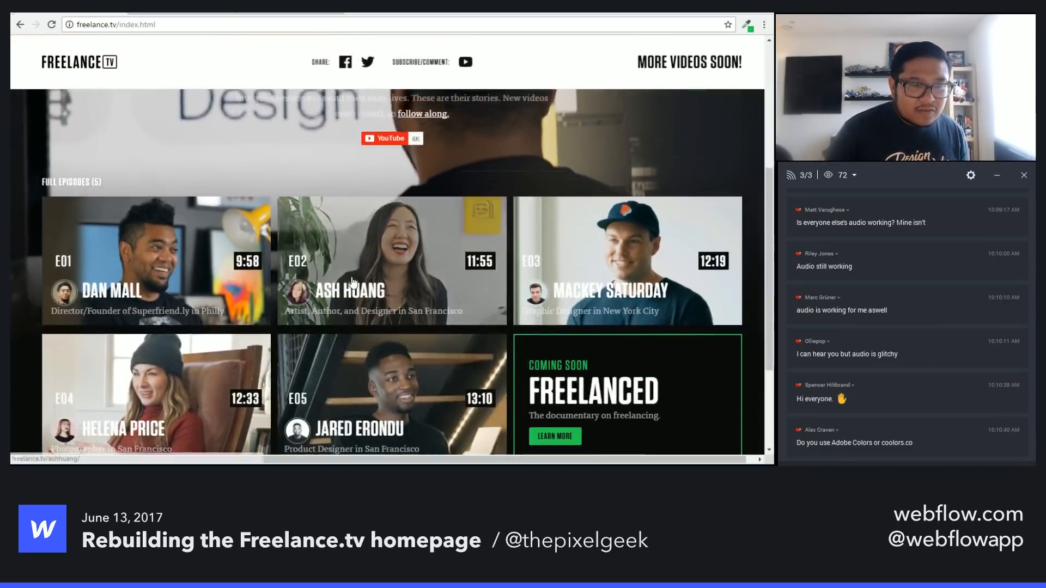
scroll(349, 275, "up", 6)
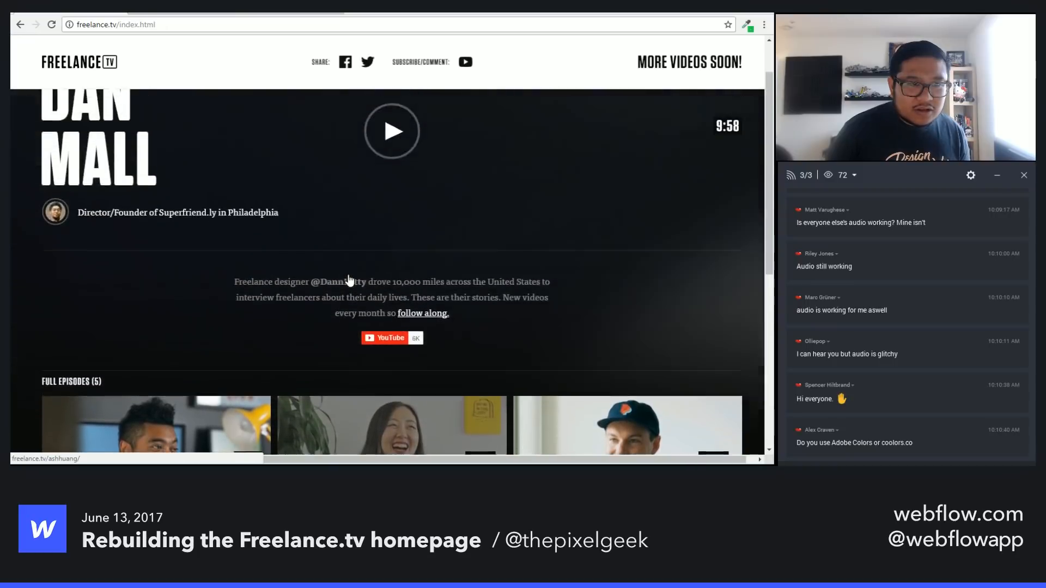
scroll(348, 275, "down", 1)
scroll(348, 275, "up", 1)
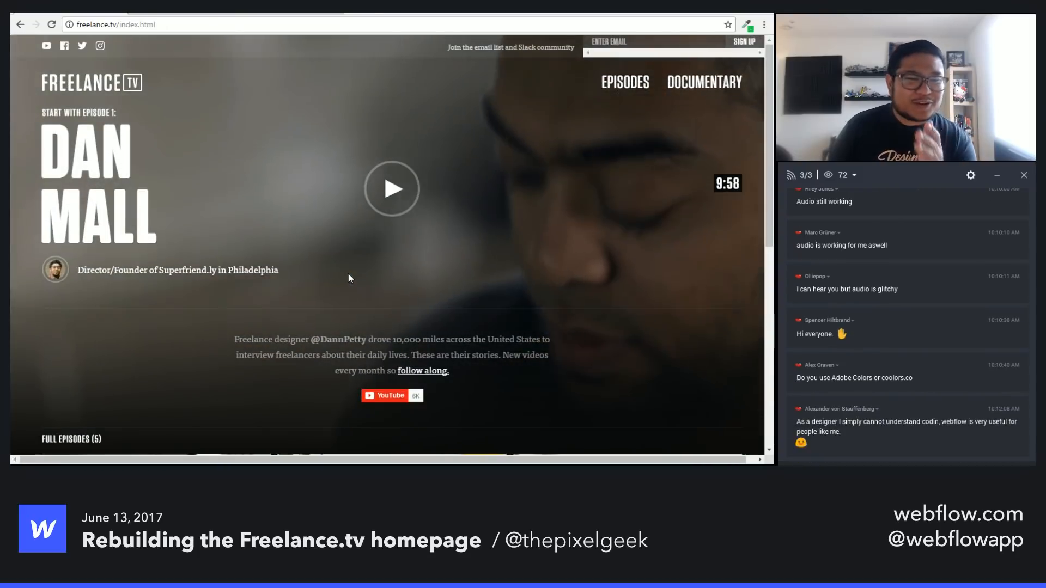
scroll(348, 273, "down", 2)
scroll(348, 275, "down", 4)
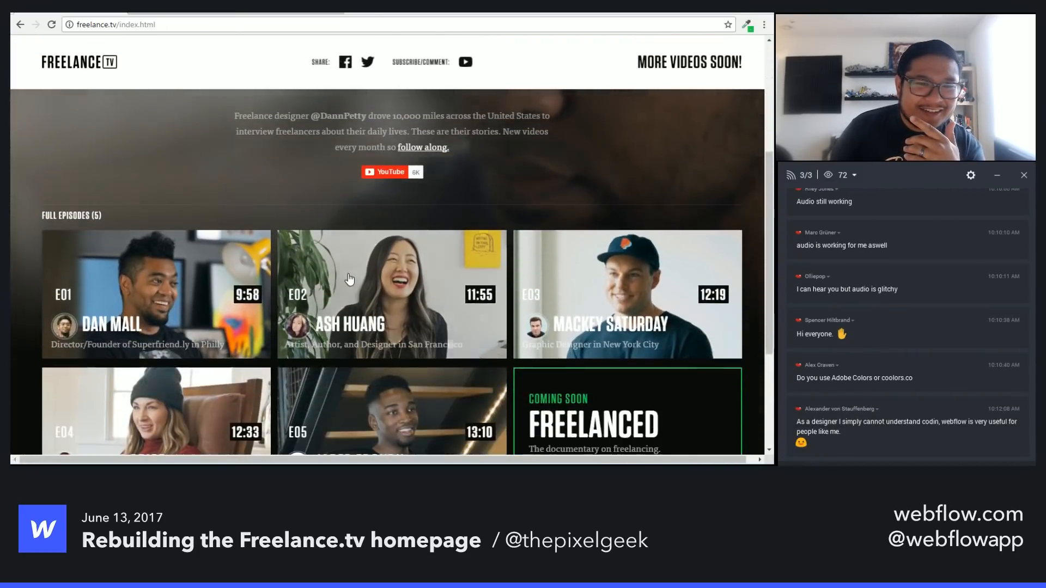
scroll(348, 277, "down", 1)
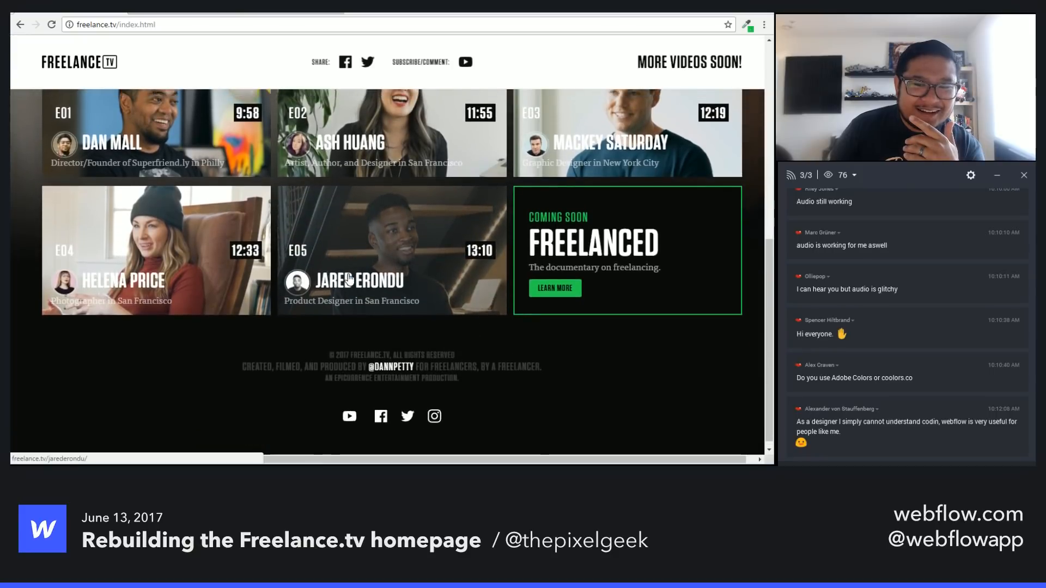
scroll(349, 274, "up", 6)
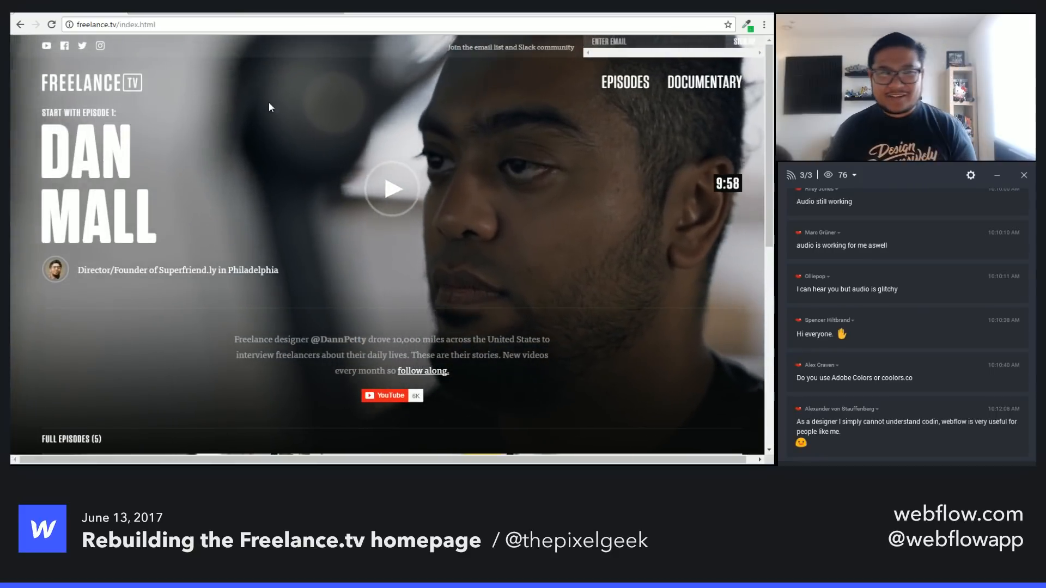
scroll(241, 221, "down", 3)
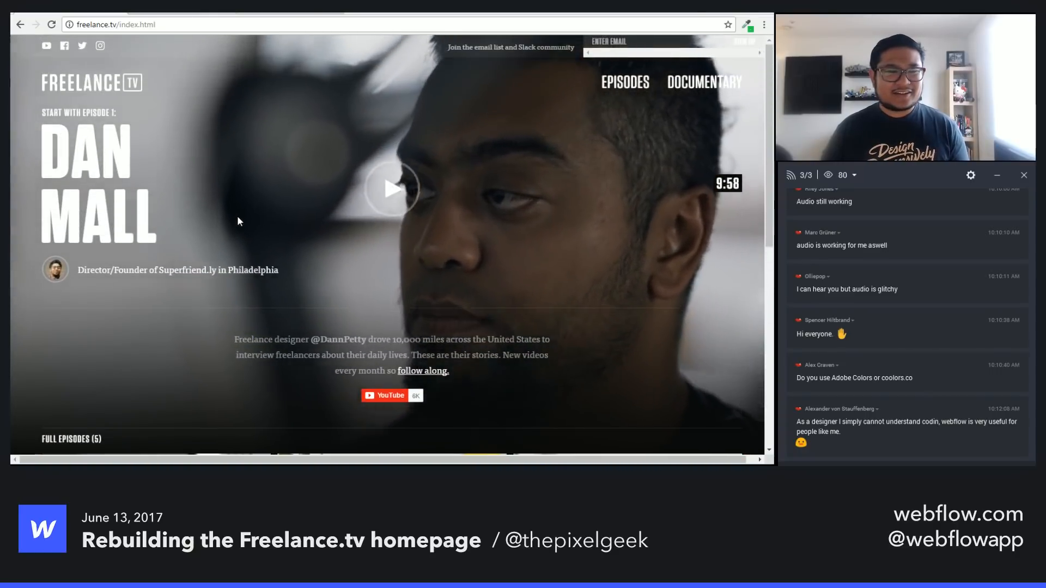
scroll(237, 216, "down", 5)
scroll(237, 217, "up", 1)
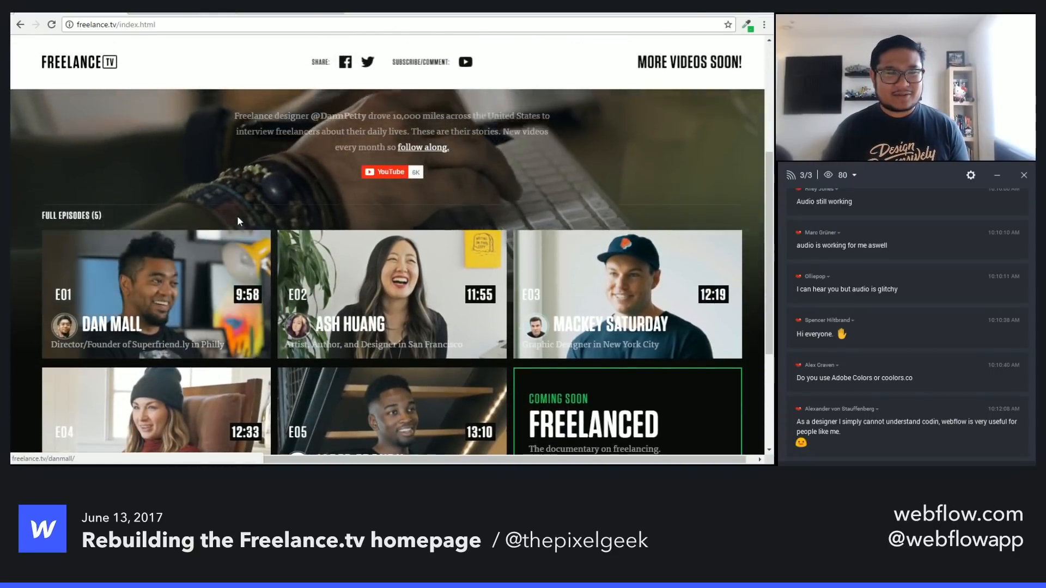
scroll(238, 217, "down", 1)
scroll(237, 217, "up", 2)
scroll(237, 216, "down", 5)
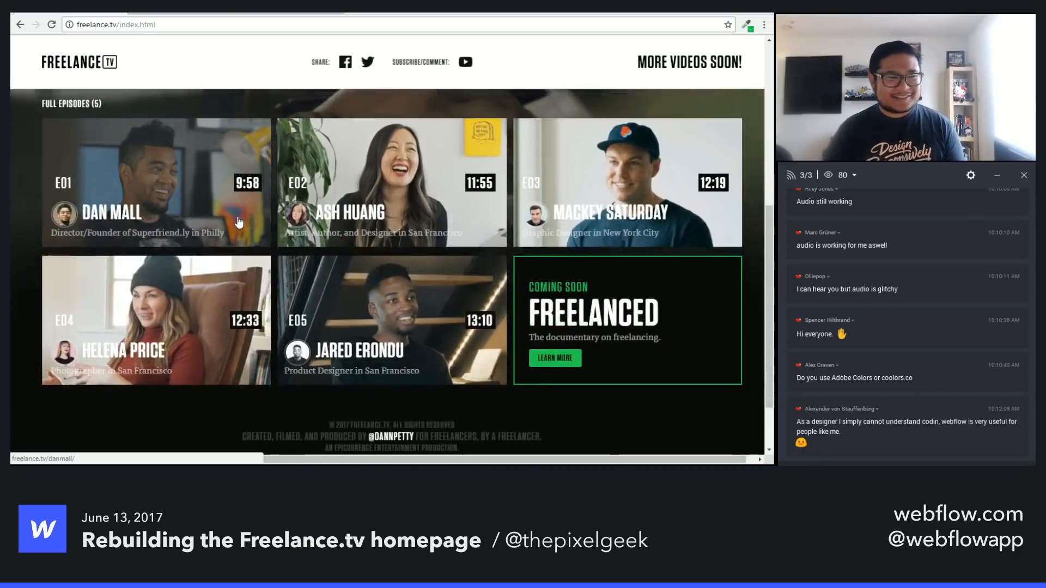
scroll(238, 219, "up", 8)
scroll(238, 217, "up", 2)
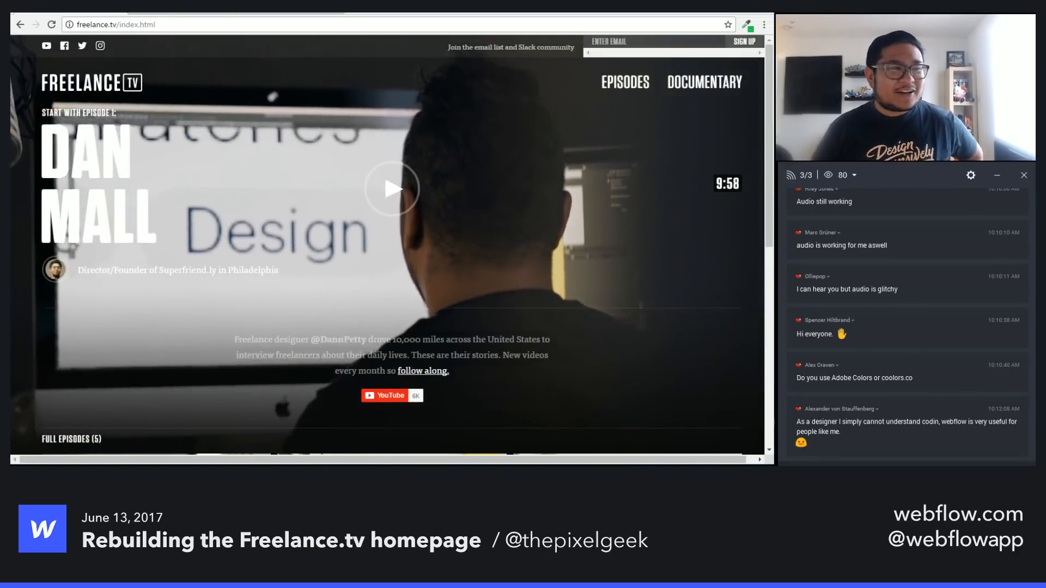
Step: Return to the Webflow project and increase the background video's height to 120 VH
left_click(179, 13)
key("Tab")
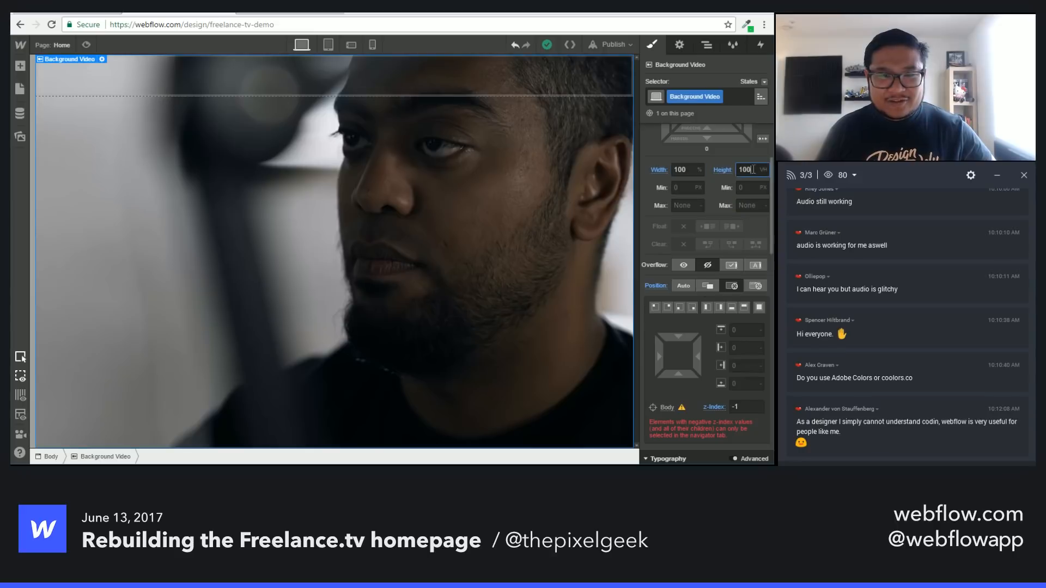
type("120")
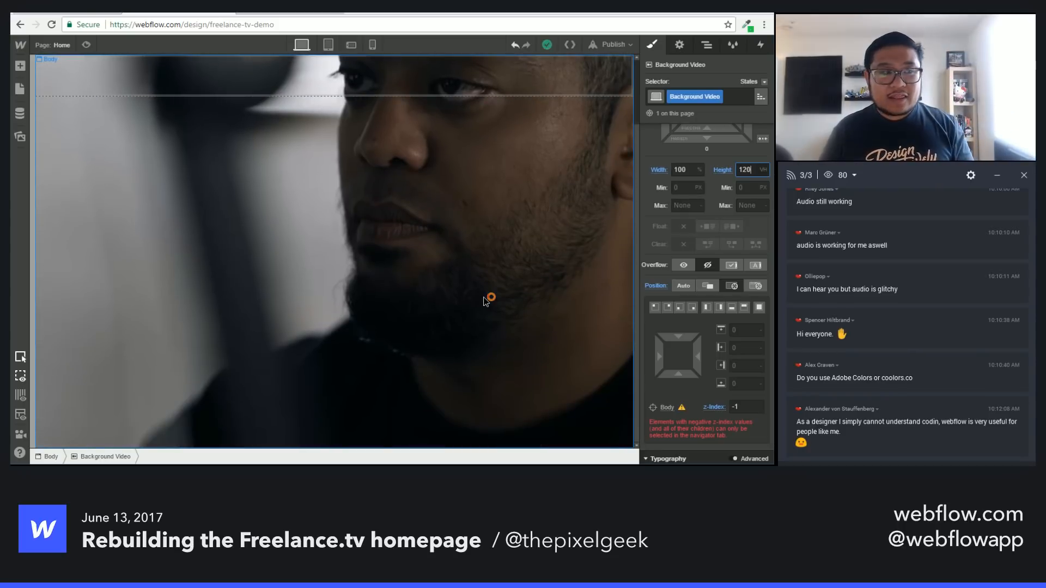
left_click(484, 297)
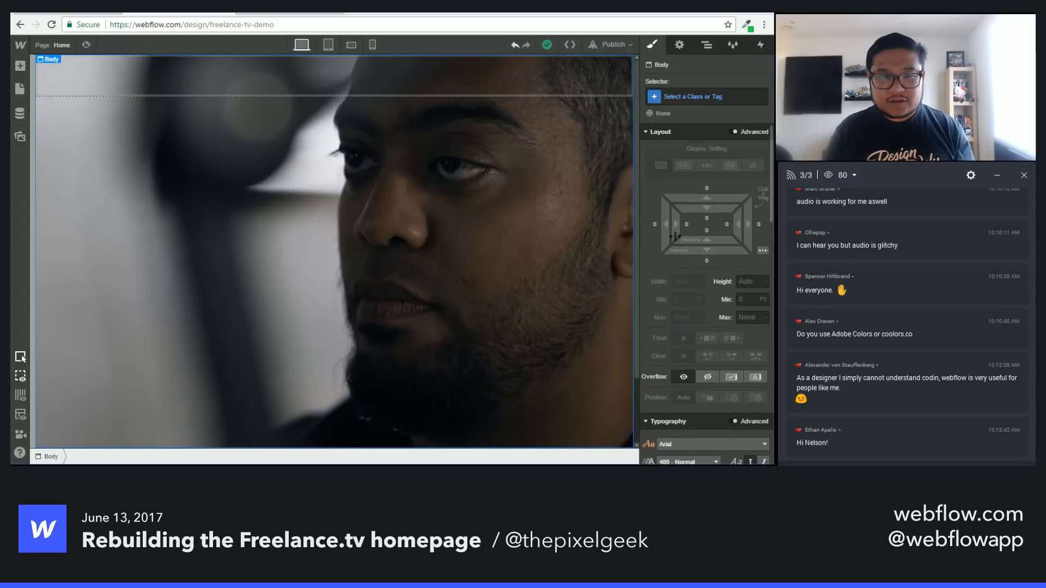
Step: Try adding a linear gradient to the background video's background, and remove it again
left_click(704, 46)
left_click(727, 122)
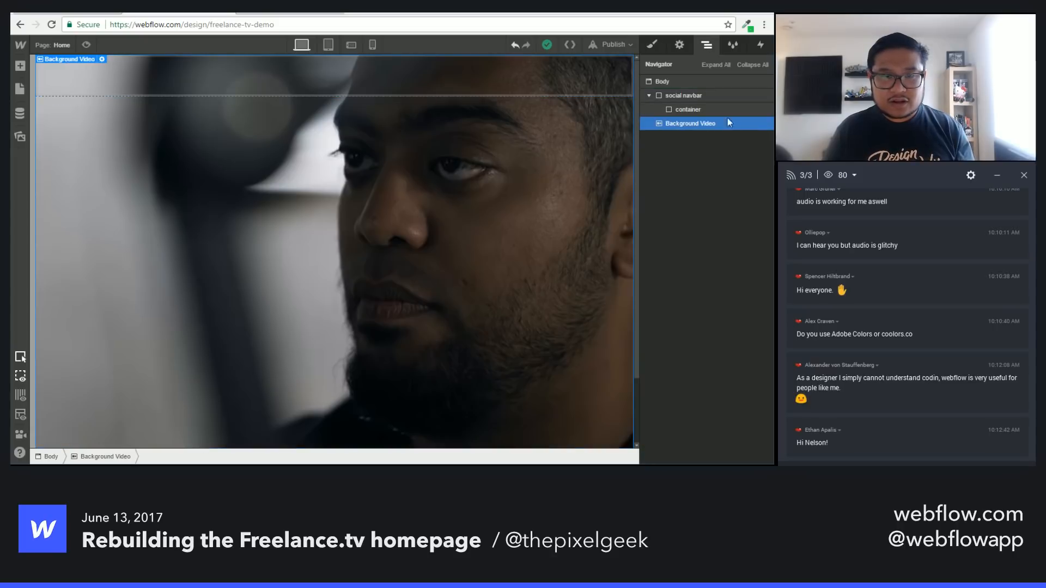
left_click(652, 46)
scroll(683, 345, "down", 3)
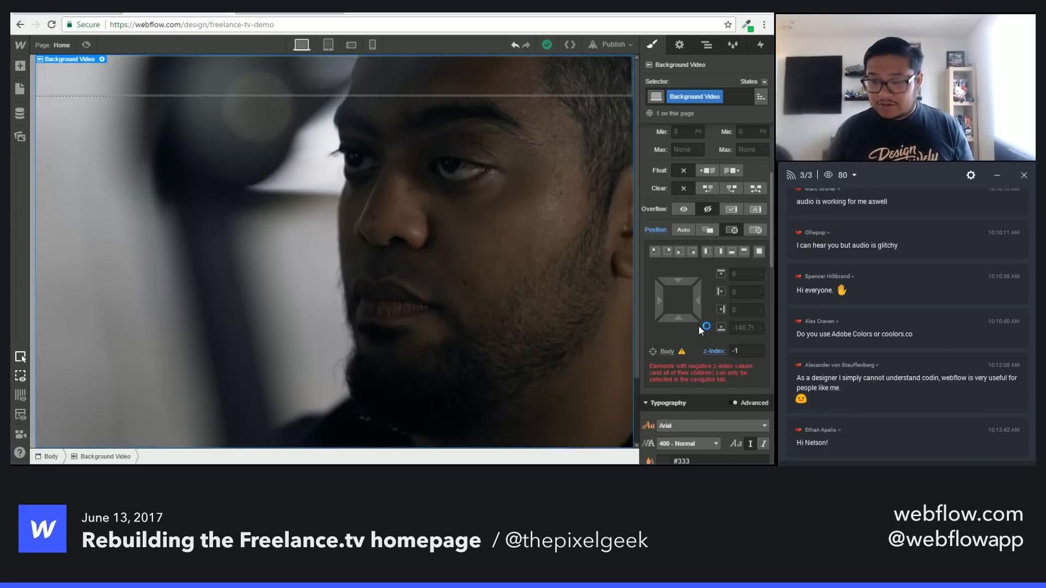
scroll(730, 244, "up", 3)
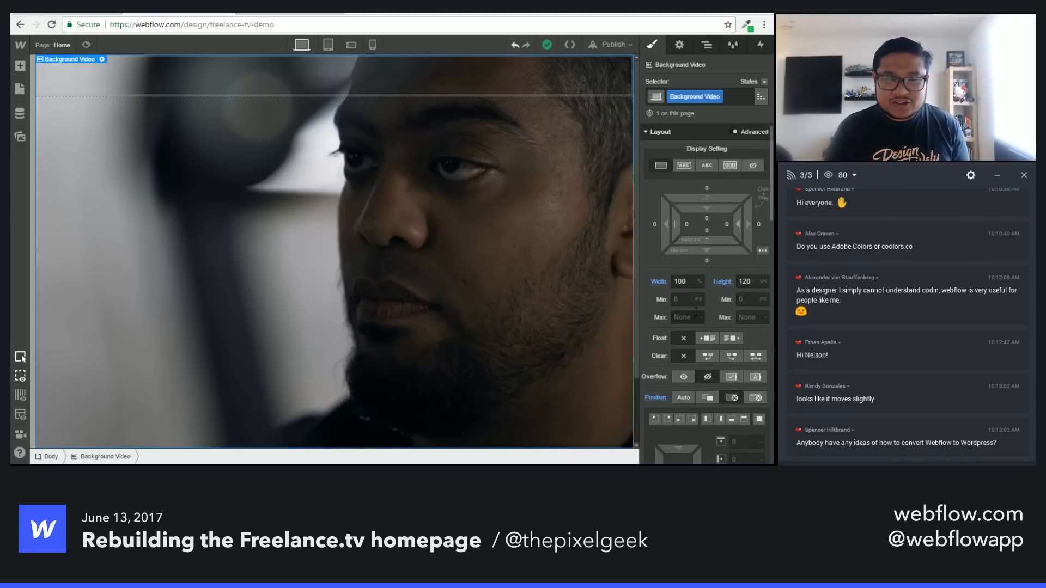
scroll(708, 295, "down", 3)
scroll(695, 311, "down", 6)
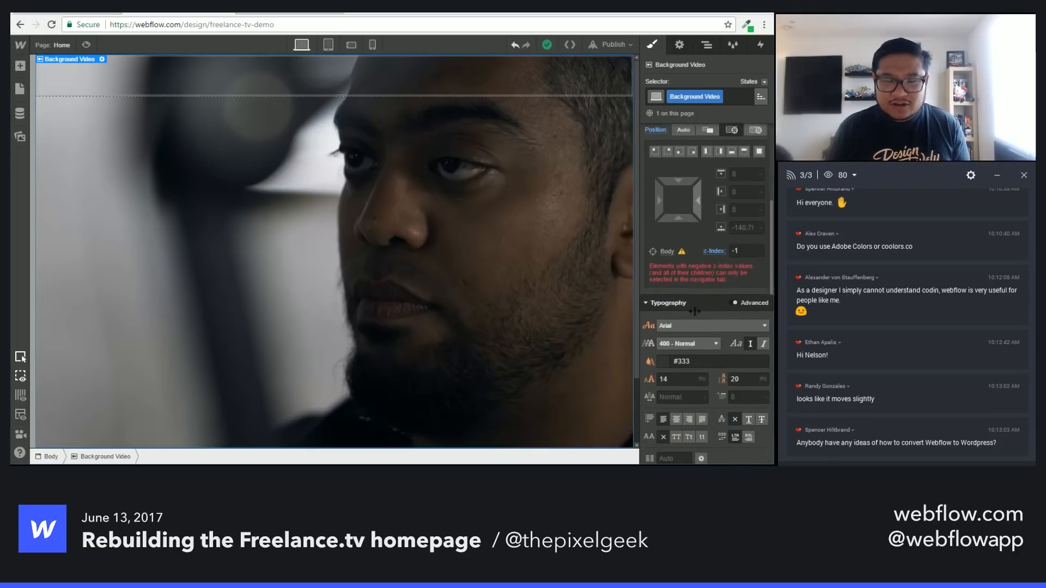
left_click(740, 270)
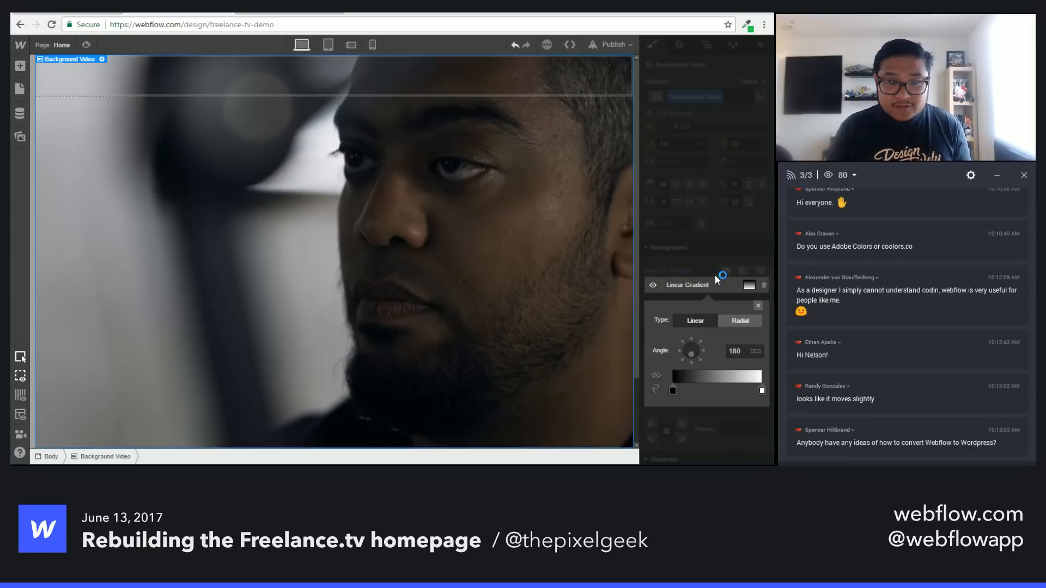
left_click(698, 267)
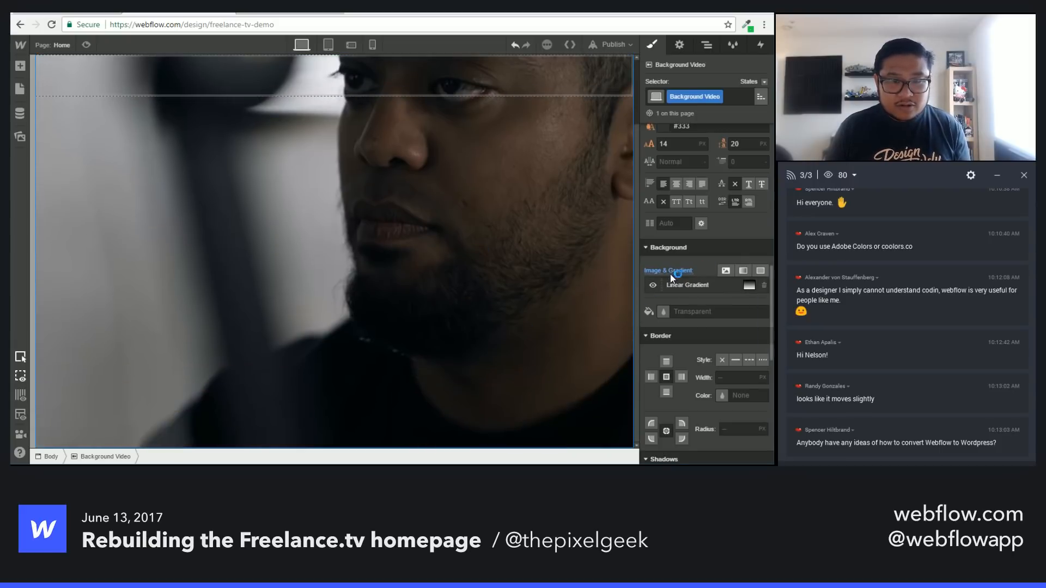
left_click(670, 271)
left_click(676, 287)
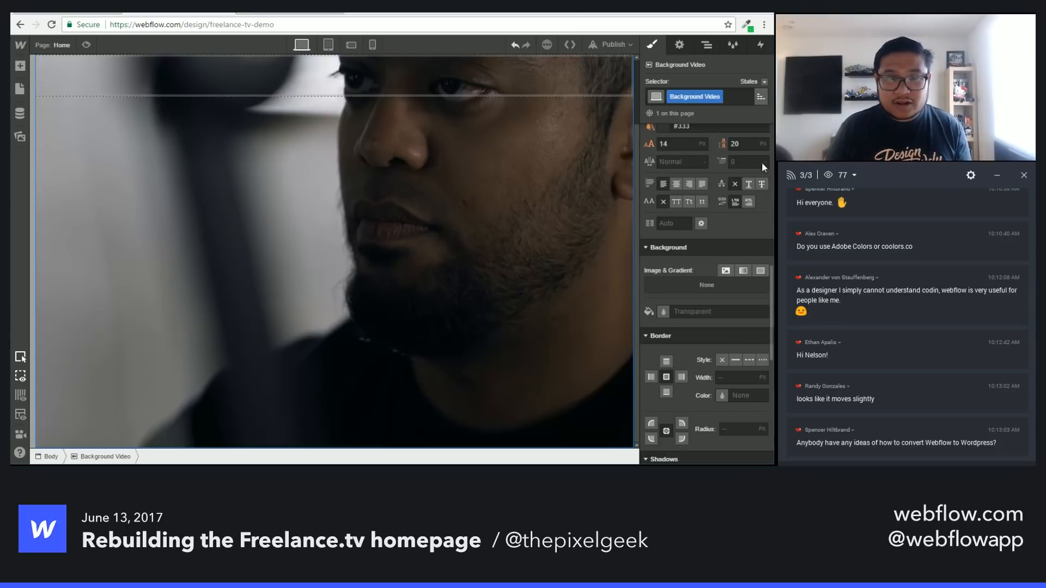
Step: Add a div block below the social navbar, nest the background video inside it, and bring up the div block's style settings
left_click(707, 46)
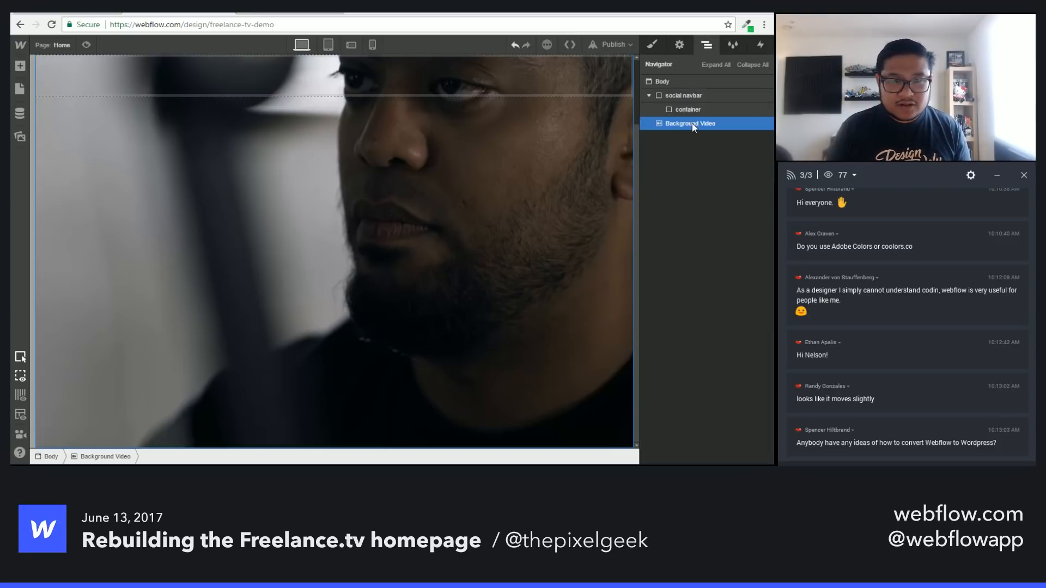
key("a")
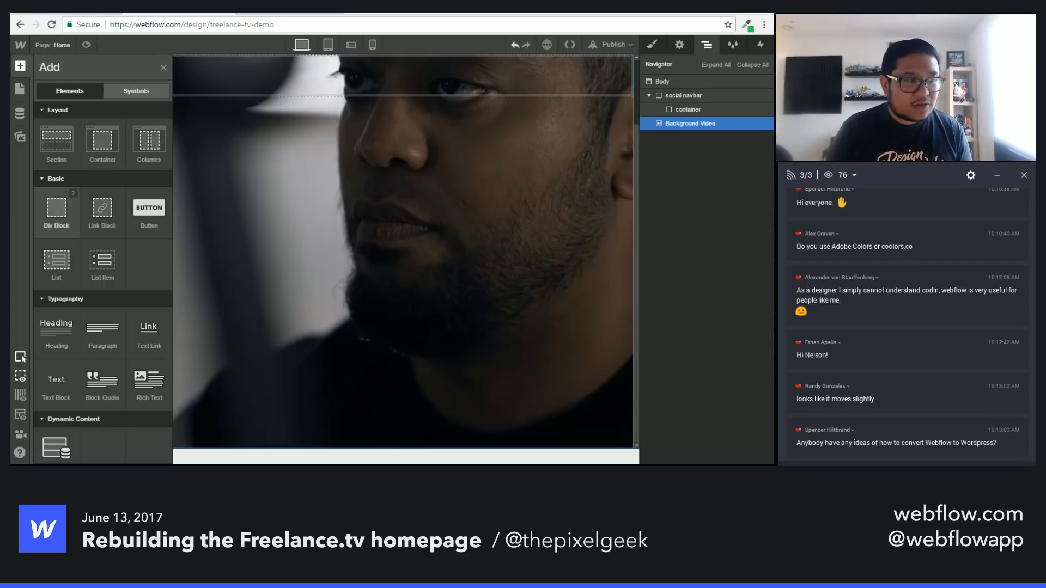
left_click_drag(57, 213, 711, 127)
left_click(685, 126)
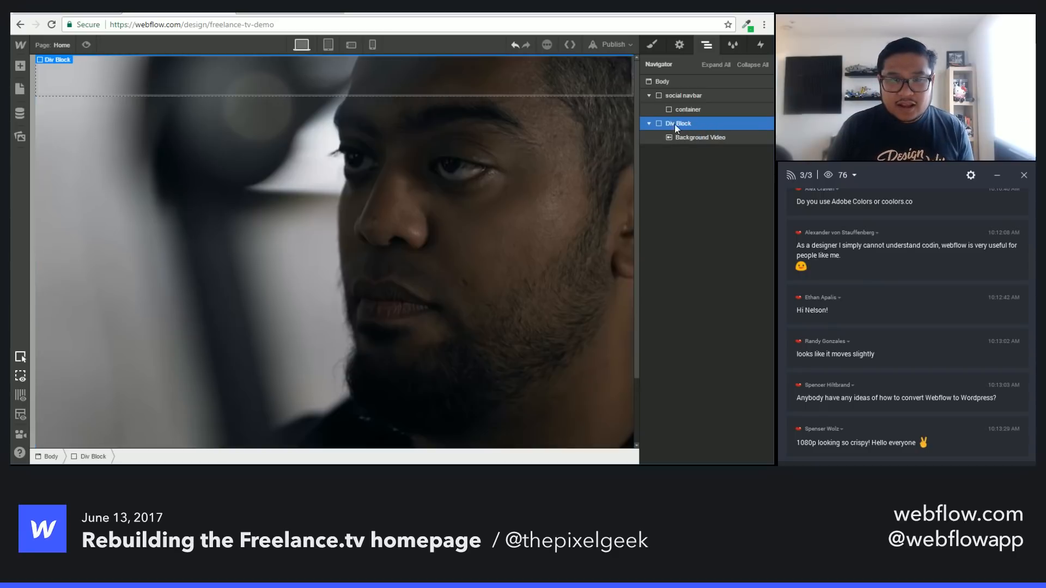
left_click(652, 44)
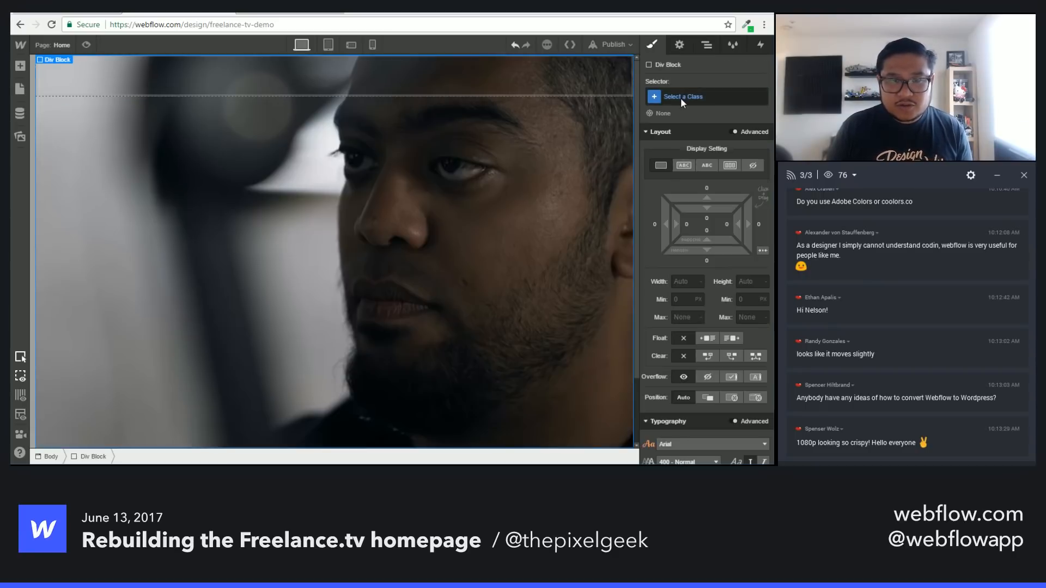
Step: Give the div block the class "background video wrapper" and size it to 100% width and 120 VH height
left_click(681, 97)
type("back")
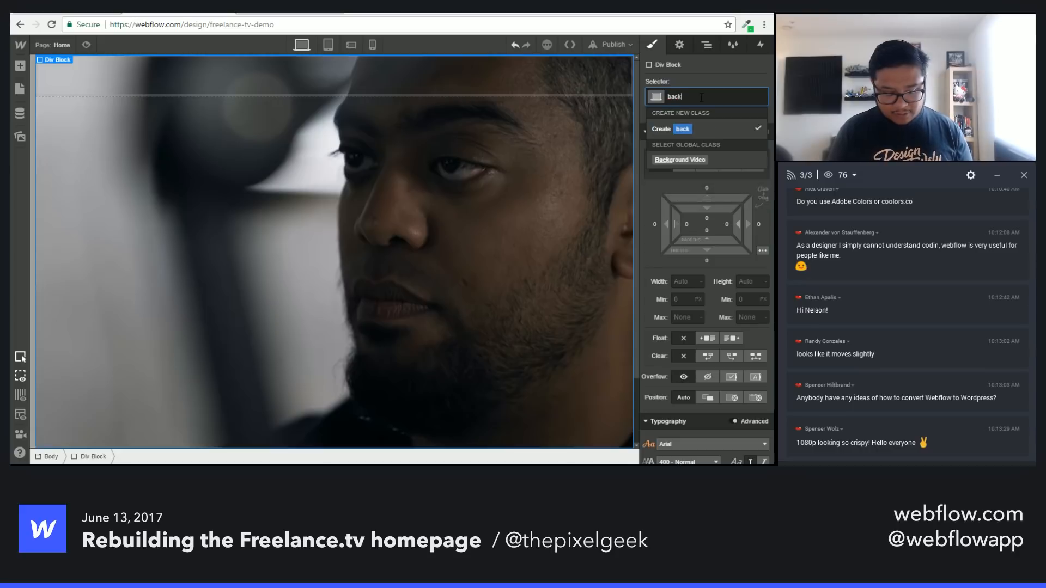
type("ground video wrapper")
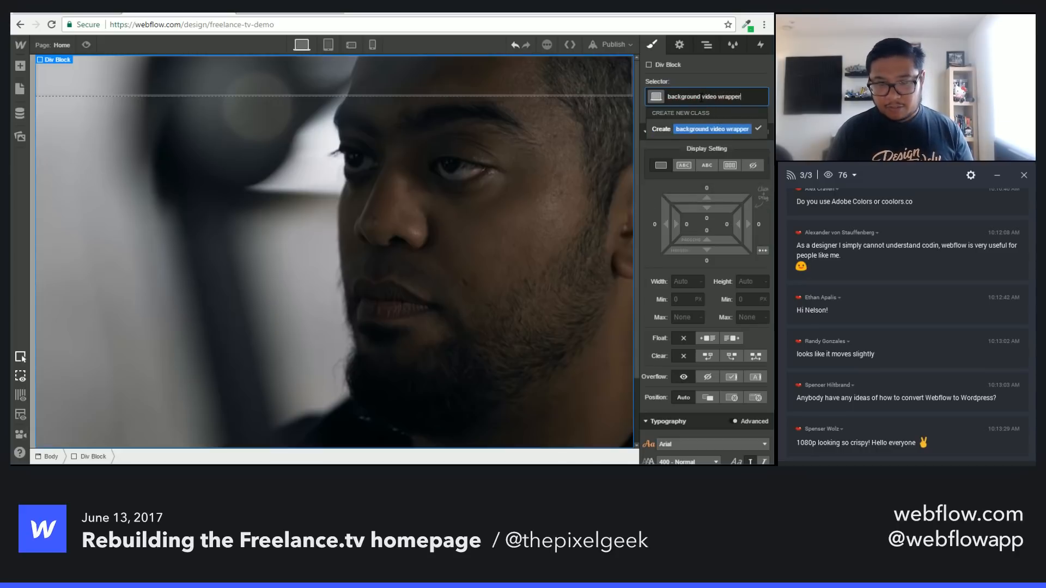
key("Return")
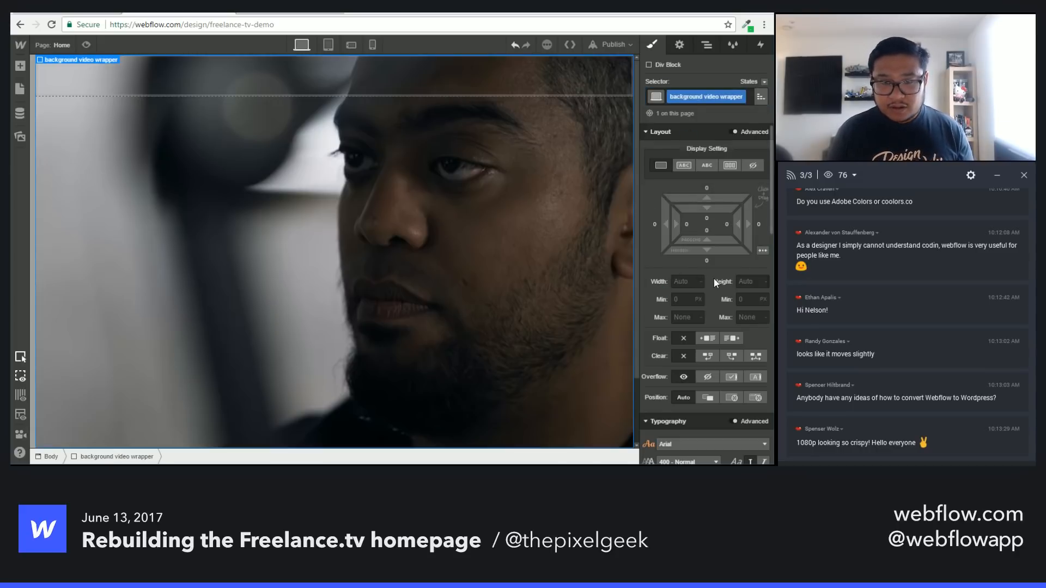
type("100%")
key("Tab")
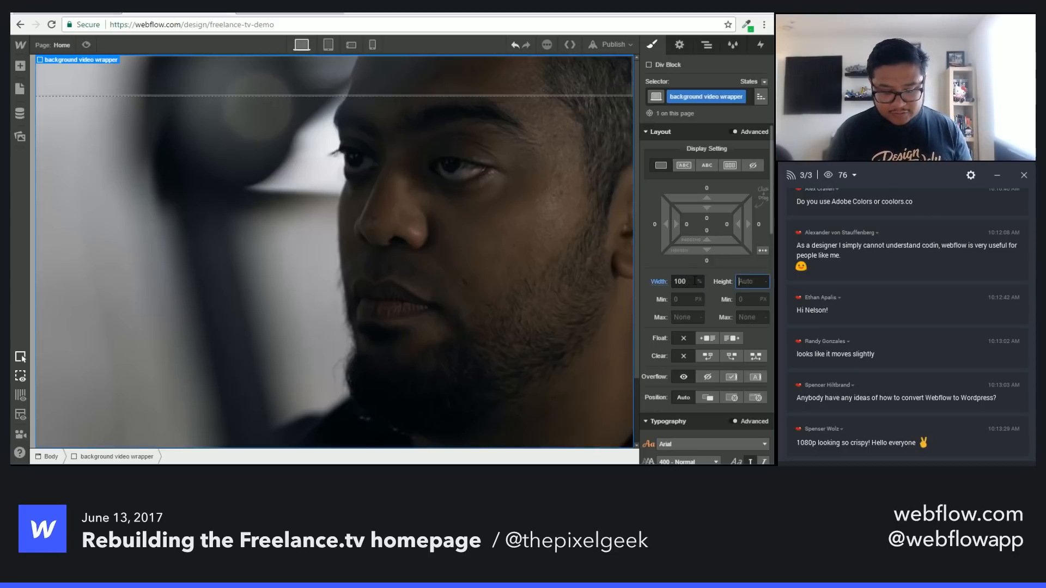
type("120vh")
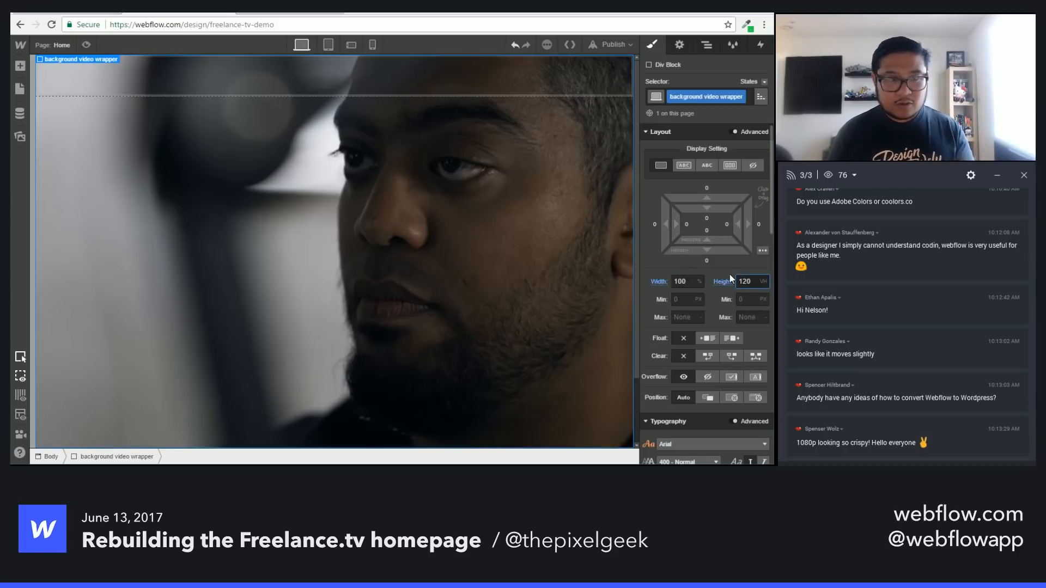
scroll(709, 316, "down", 3)
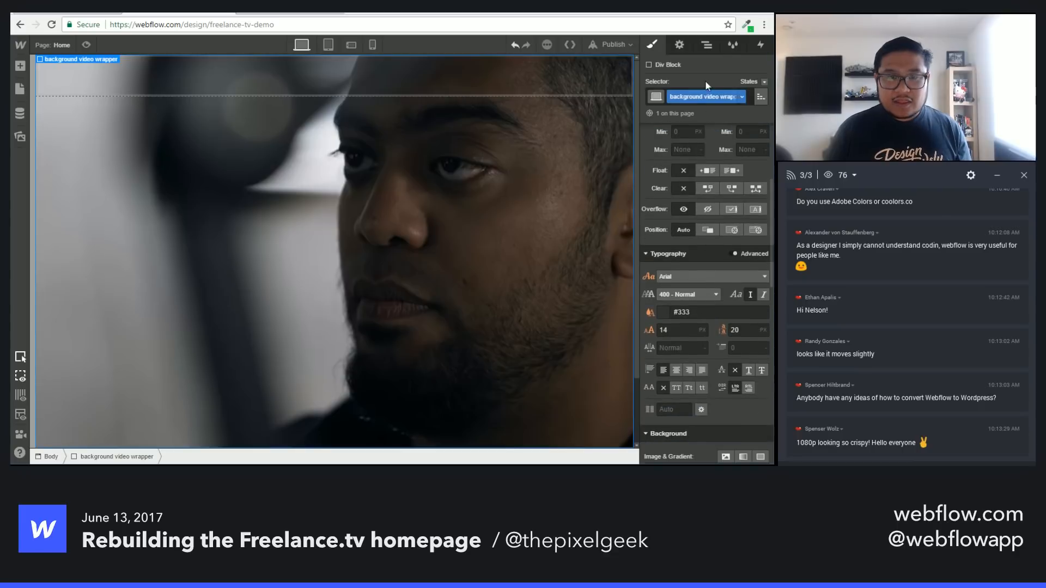
Step: Add a div block nested inside the background video
left_click(708, 44)
left_click(700, 138)
key("a")
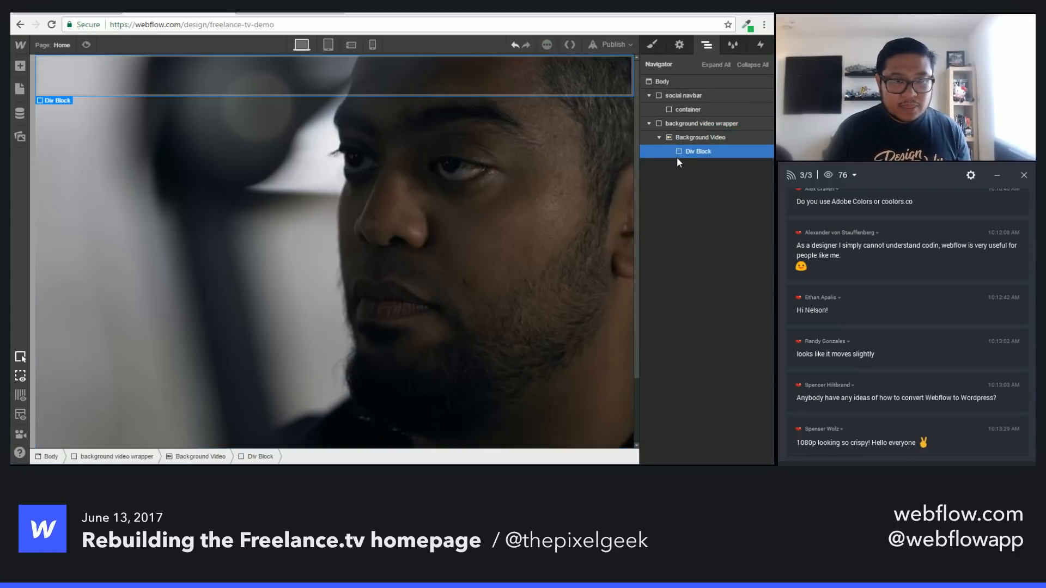
Step: Move the background video out of the background video wrapper and delete the empty wrapper
left_click_drag(677, 157, 694, 127)
left_click(694, 137)
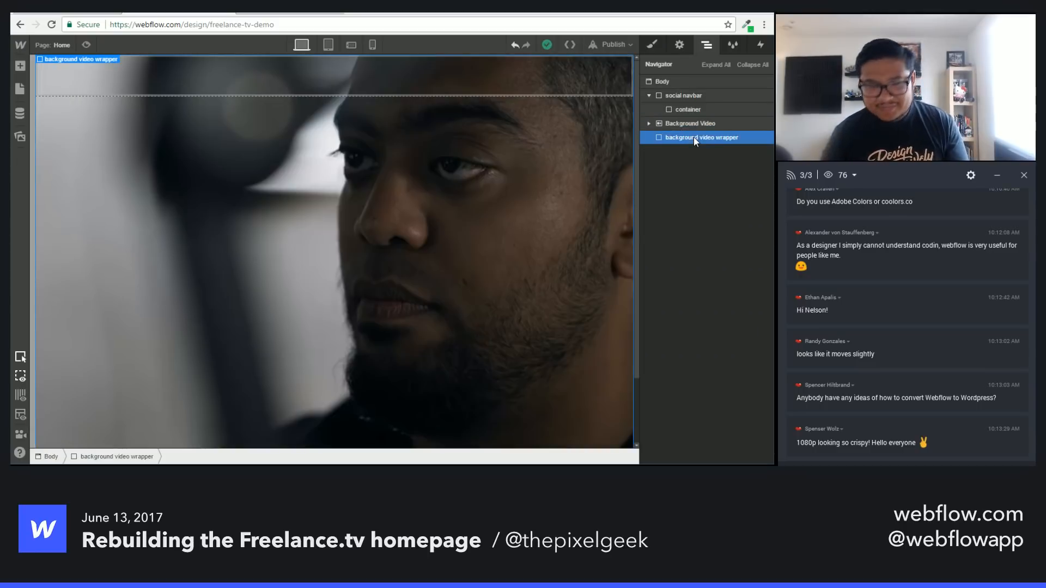
key("Delete")
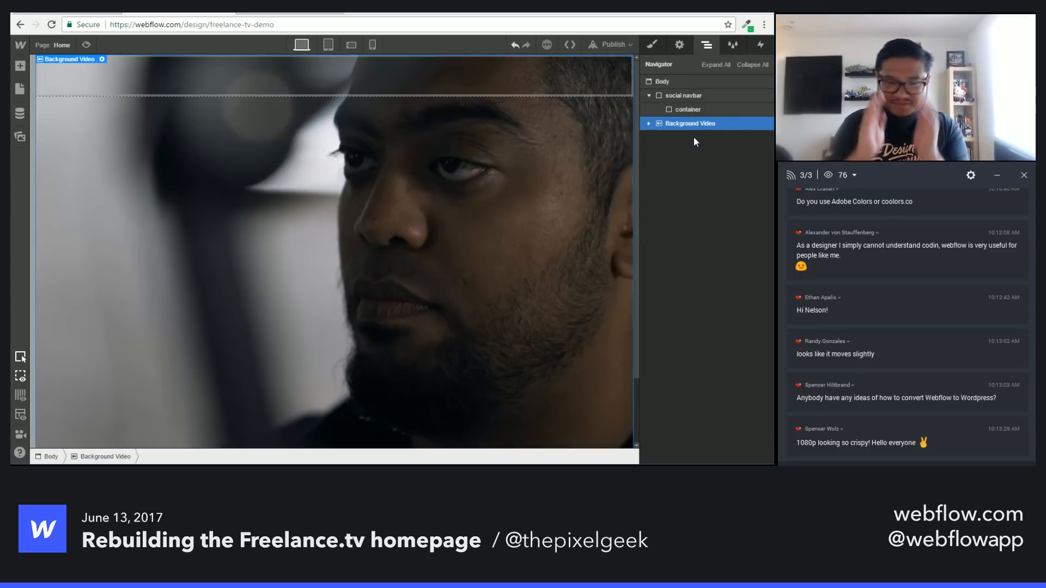
Step: Give the div block inside the background video a new class named "bg gradient"
left_click(649, 124)
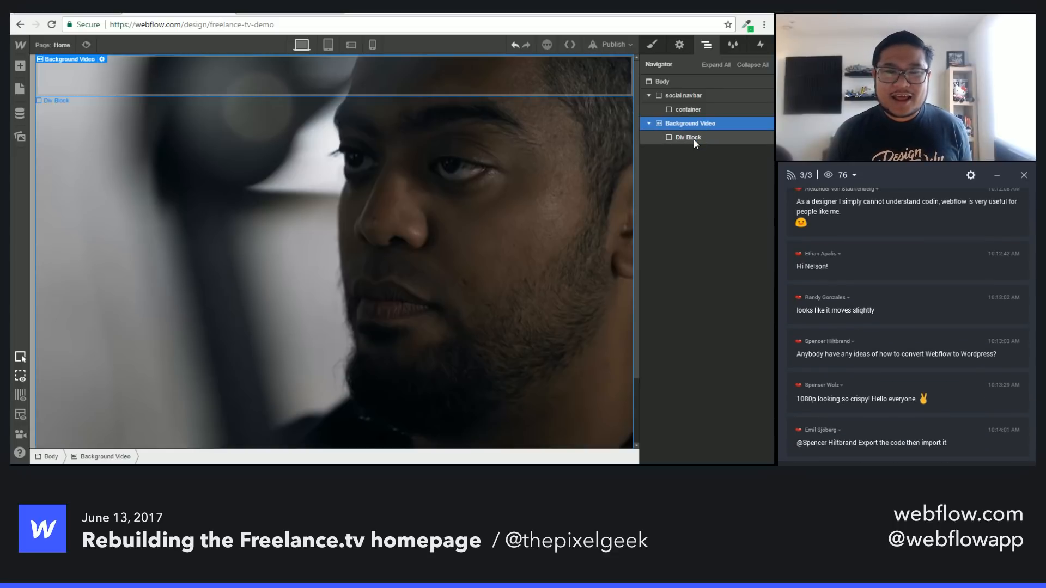
left_click(695, 140)
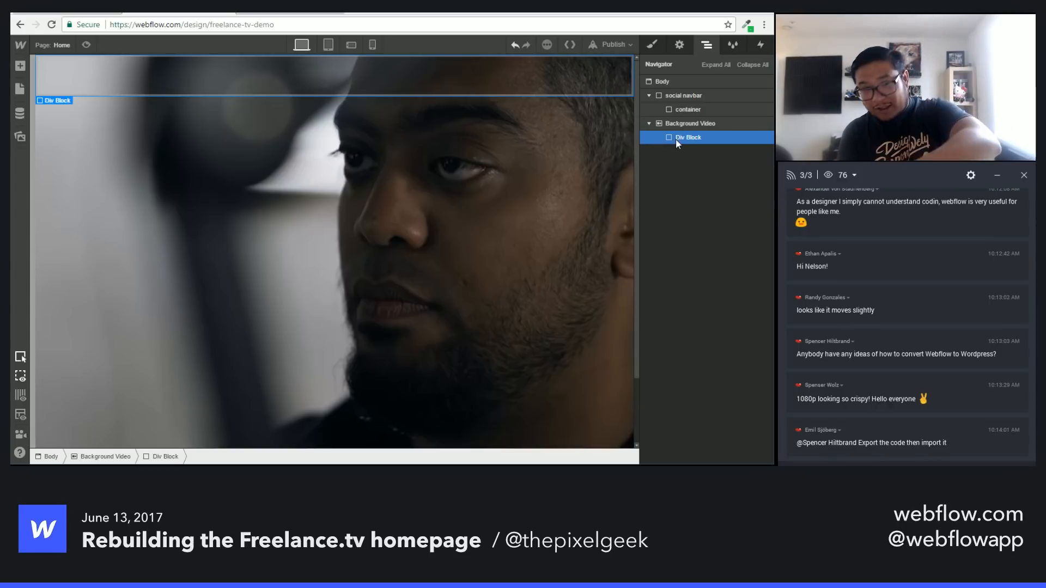
left_click(655, 45)
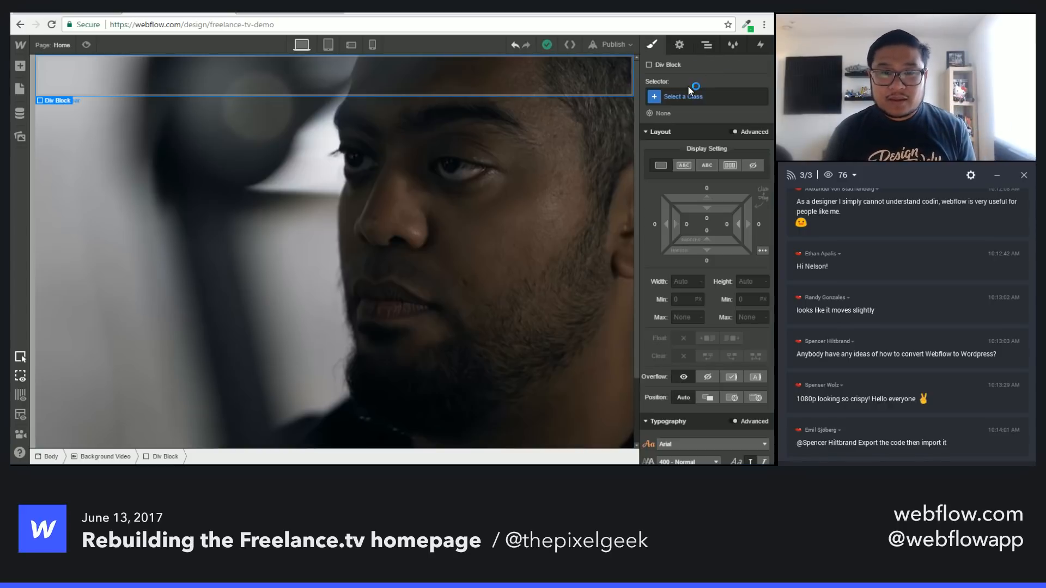
left_click(688, 94)
type("bg")
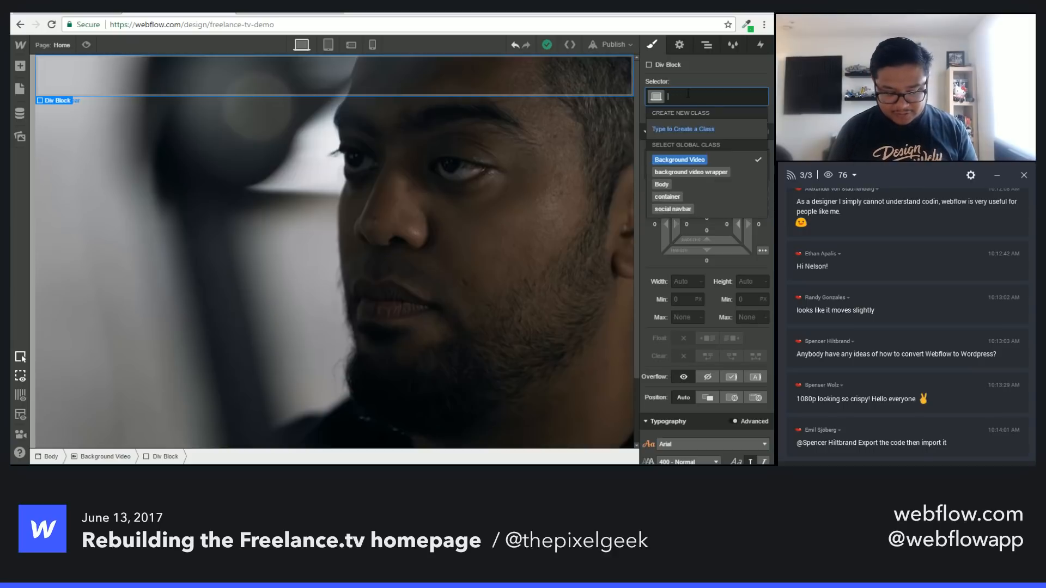
type(" gradient")
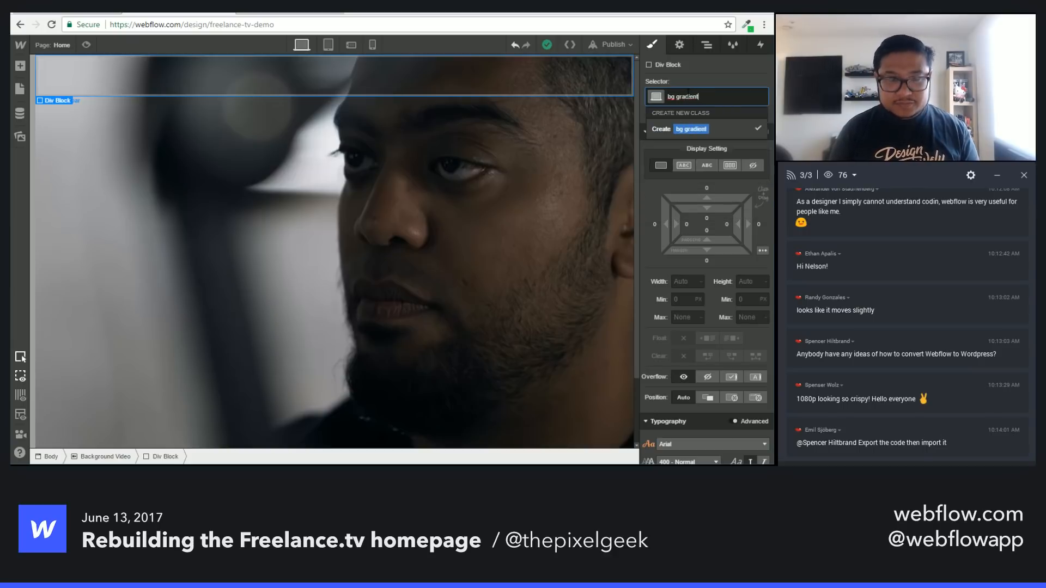
key("Return")
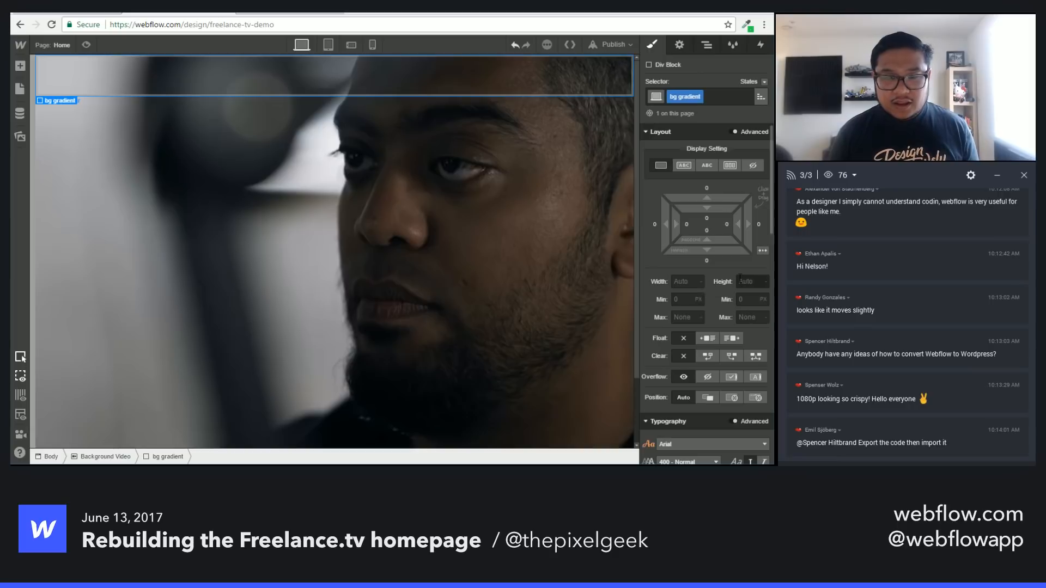
Step: Set the bg gradient block's height and width to 100% each
left_click(754, 280)
type("100%")
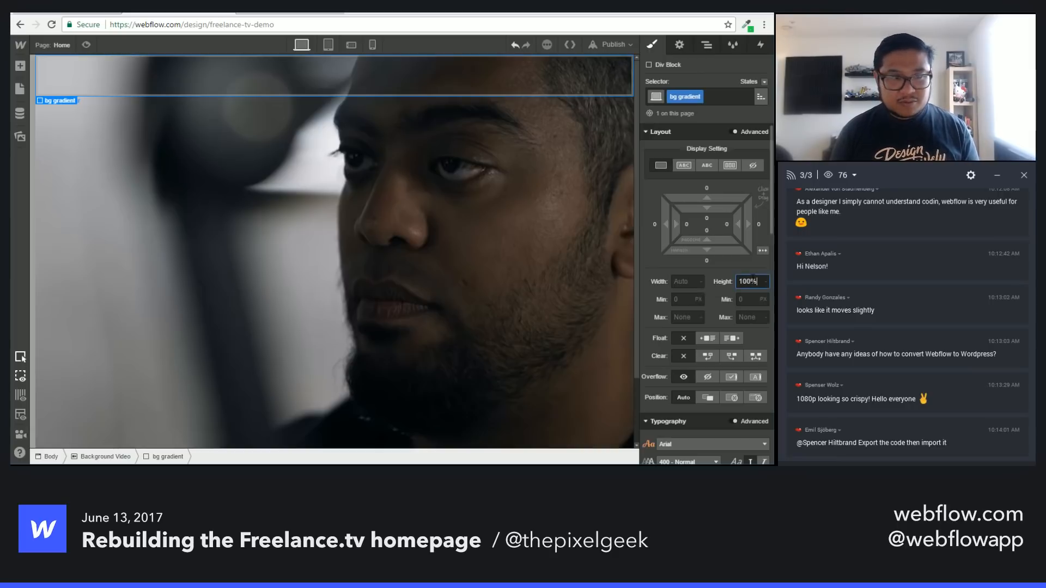
key("Return")
left_click(683, 281)
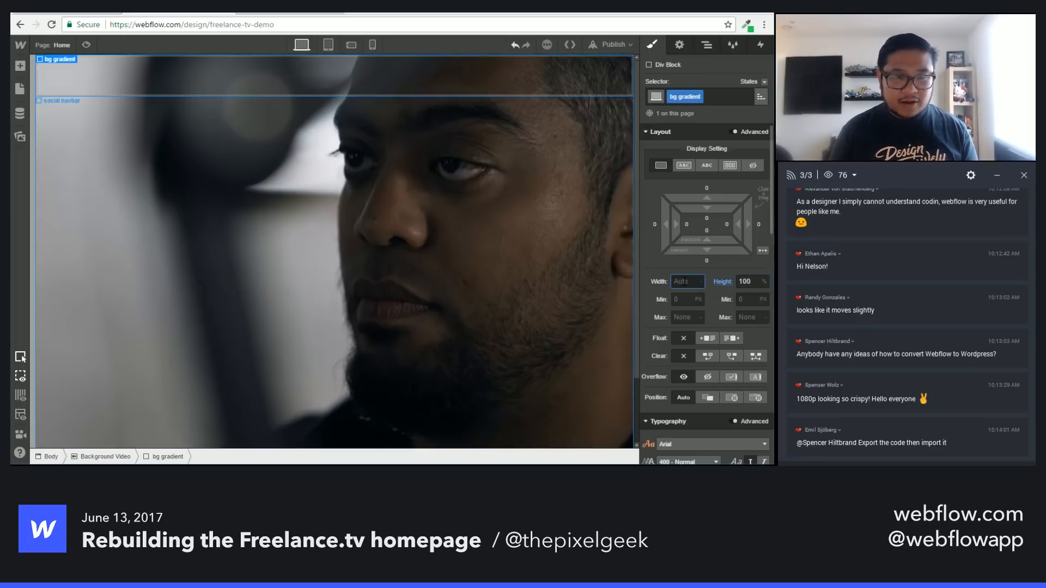
type("100")
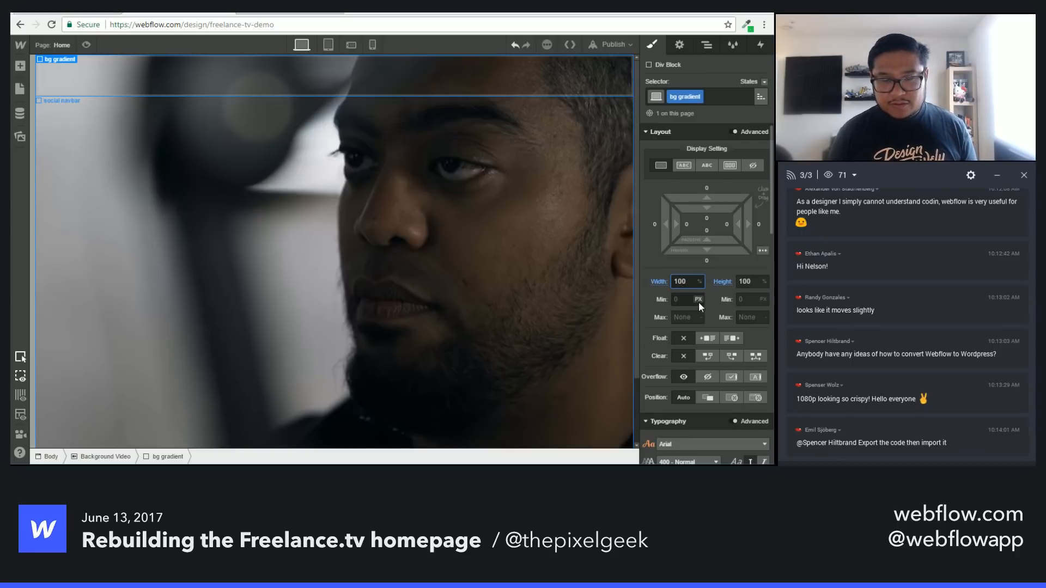
Step: Add a linear gradient to the bg gradient block's background and reverse its colour stops
scroll(698, 301, "down", 6)
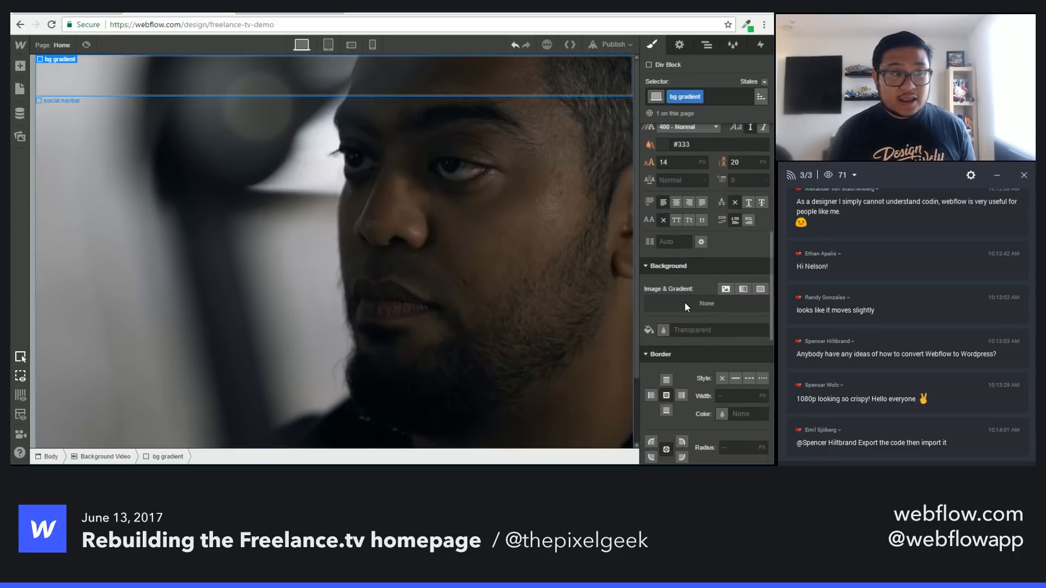
left_click(742, 289)
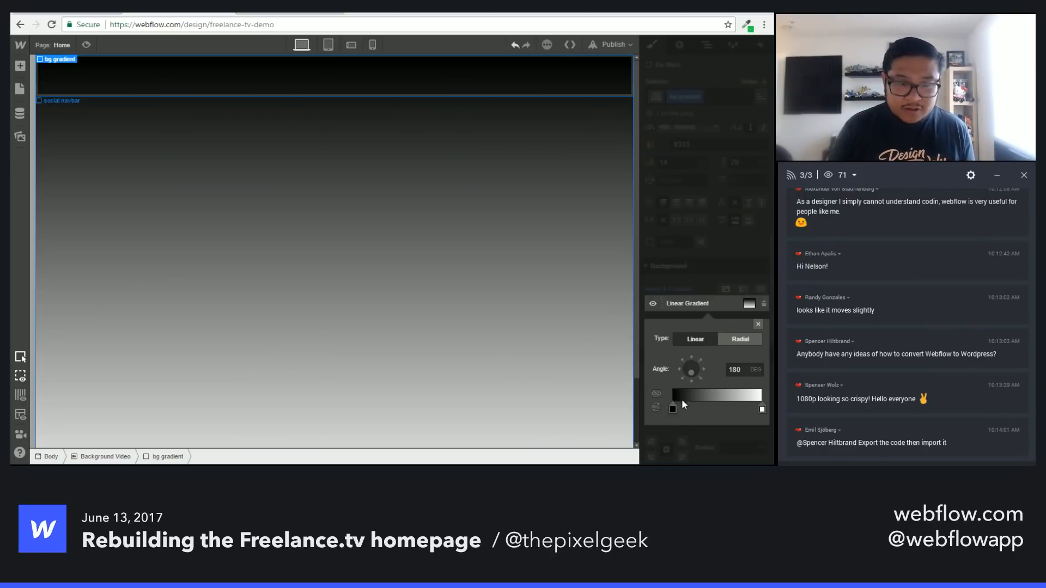
left_click(654, 407)
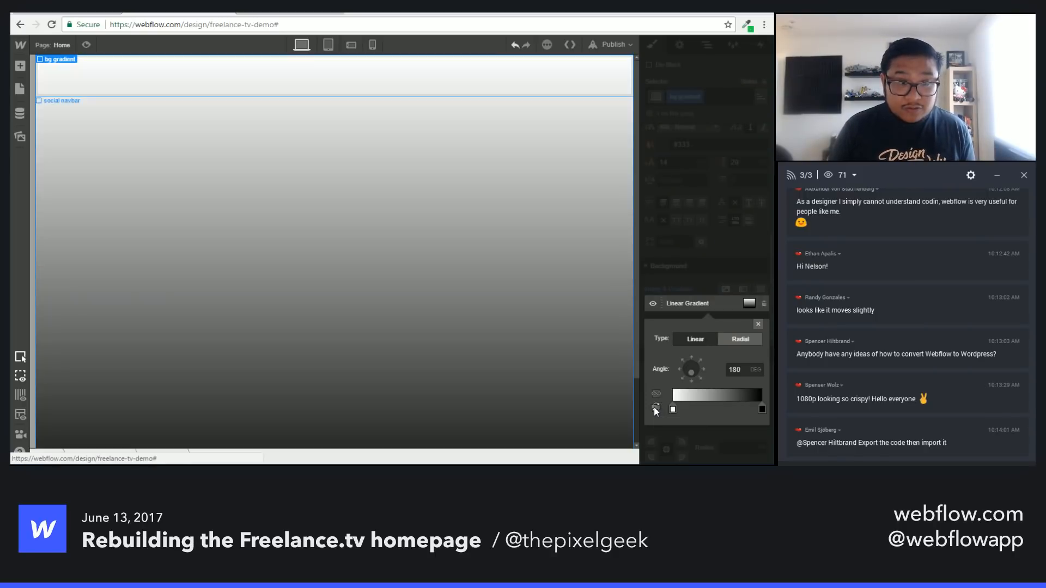
Step: Set the gradient's white starting stop to black at 0% opacity, and preview the page with the overlay
left_click(673, 409)
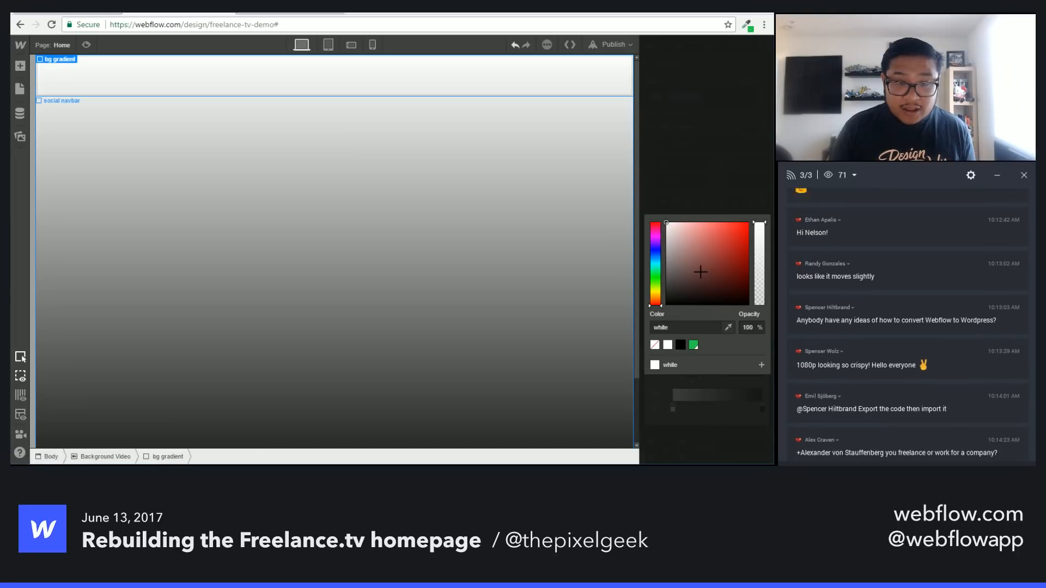
left_click_drag(690, 283, 657, 319)
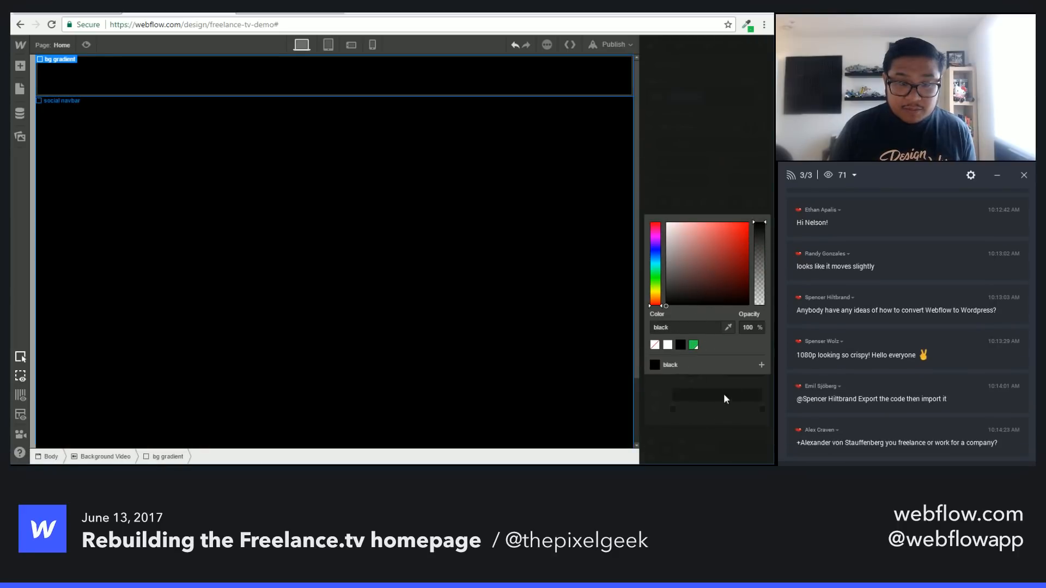
left_click_drag(762, 265, 761, 306)
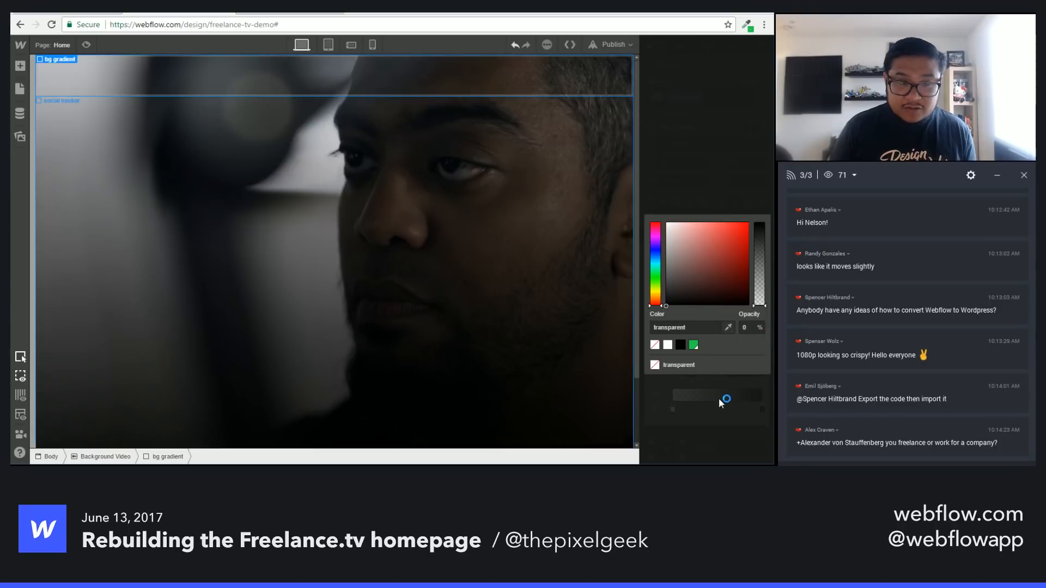
left_click(722, 172)
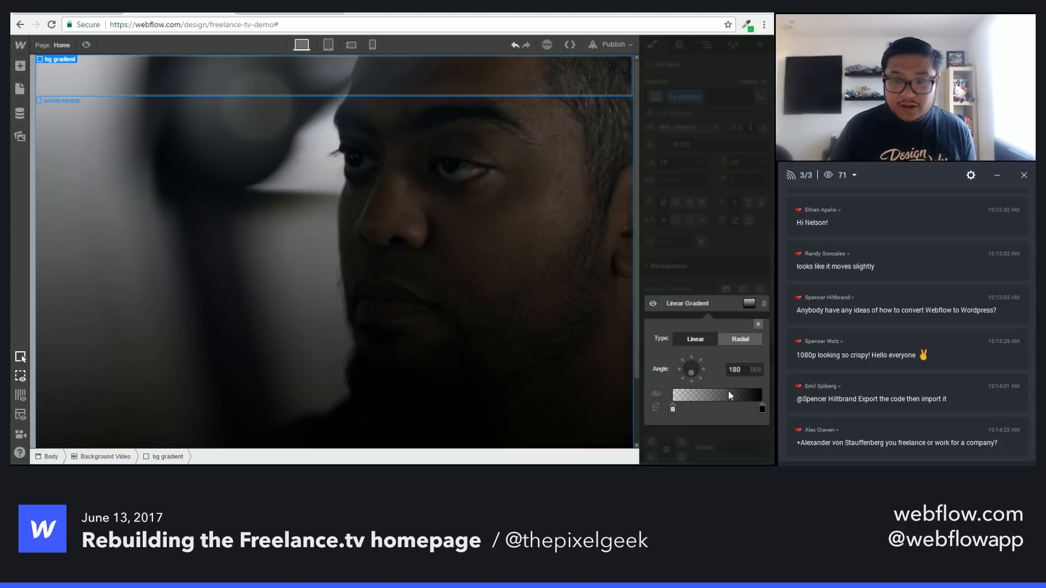
left_click(721, 452)
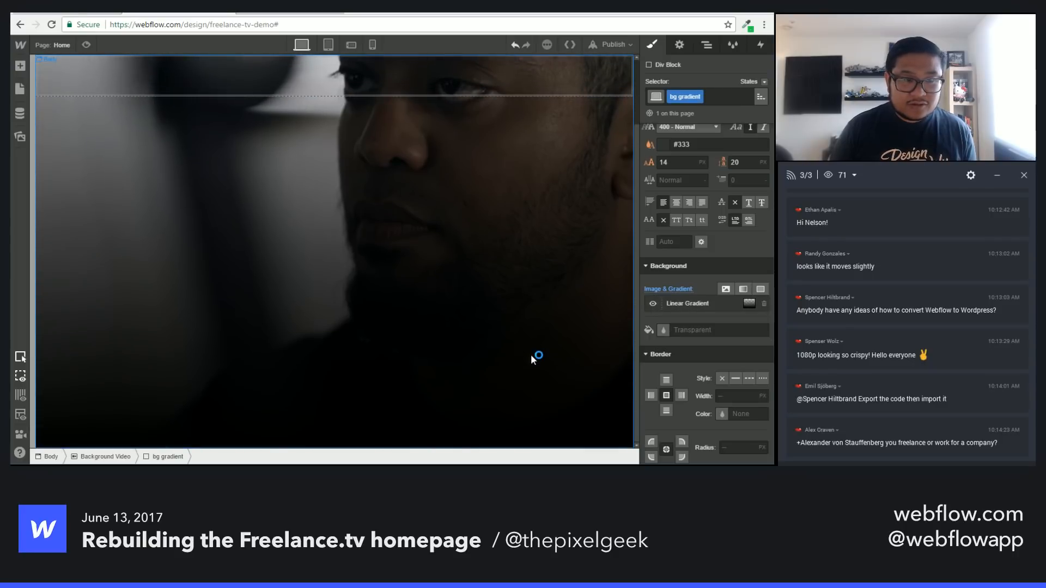
left_click(80, 48)
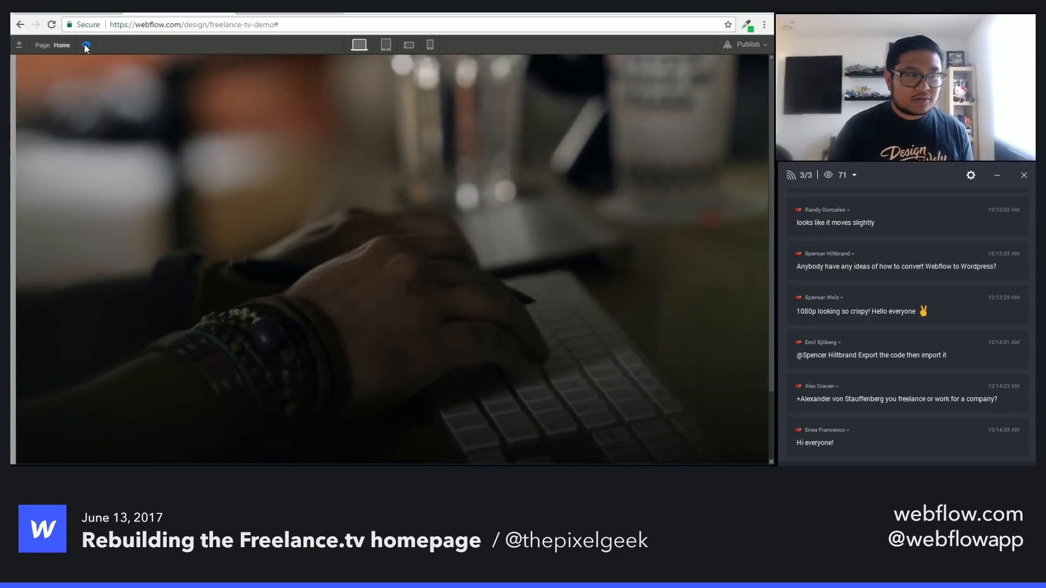
left_click(86, 45)
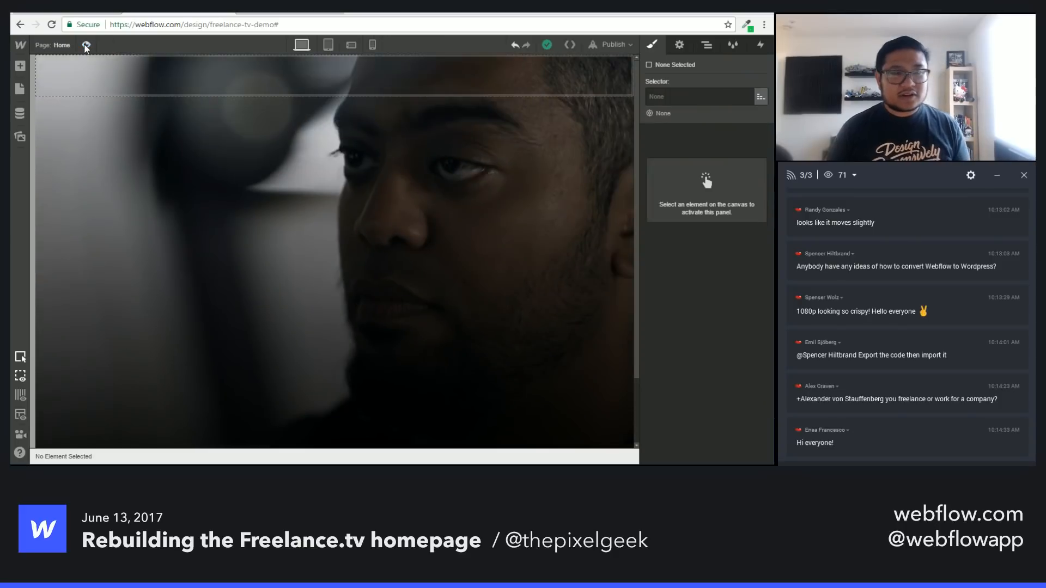
Step: Select the social navbar and set its background colour to white
left_click(153, 89)
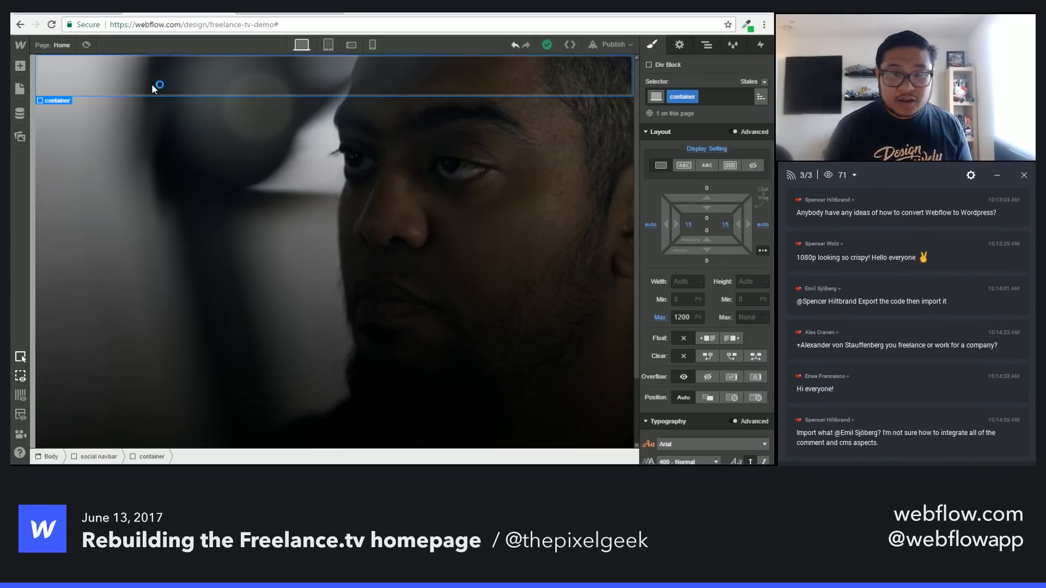
key("Up")
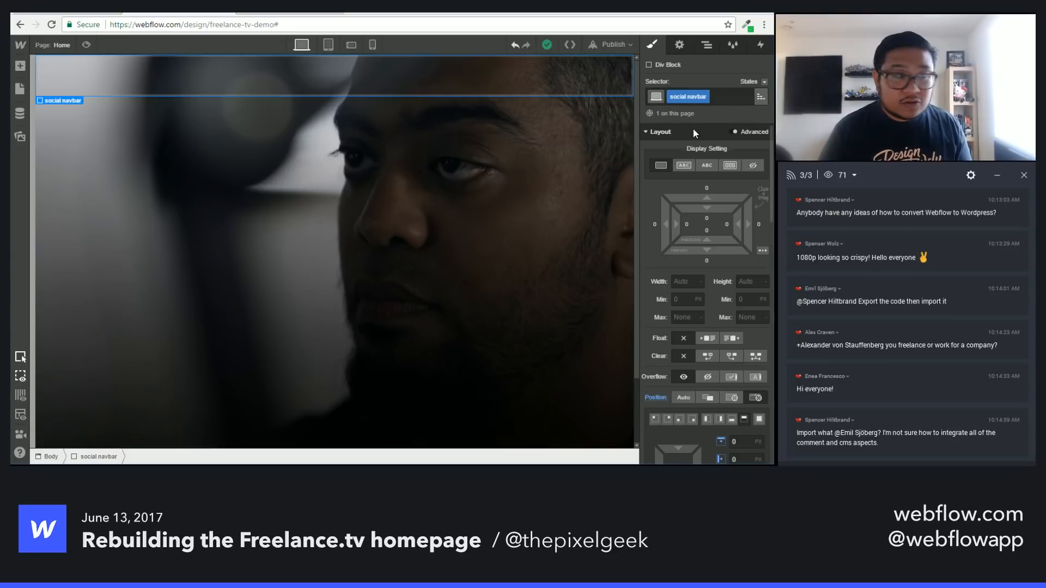
left_click(706, 45)
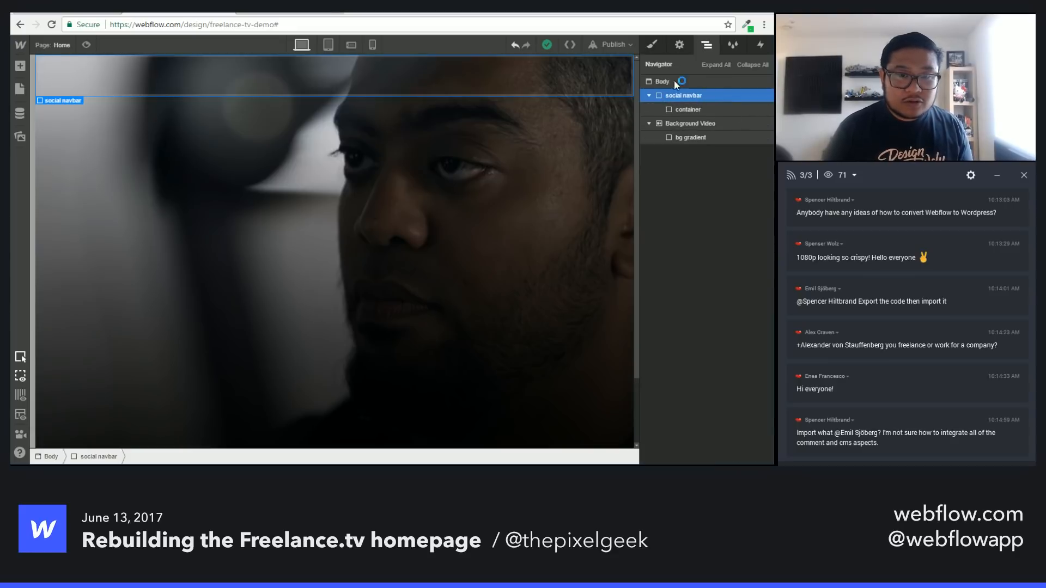
left_click(651, 47)
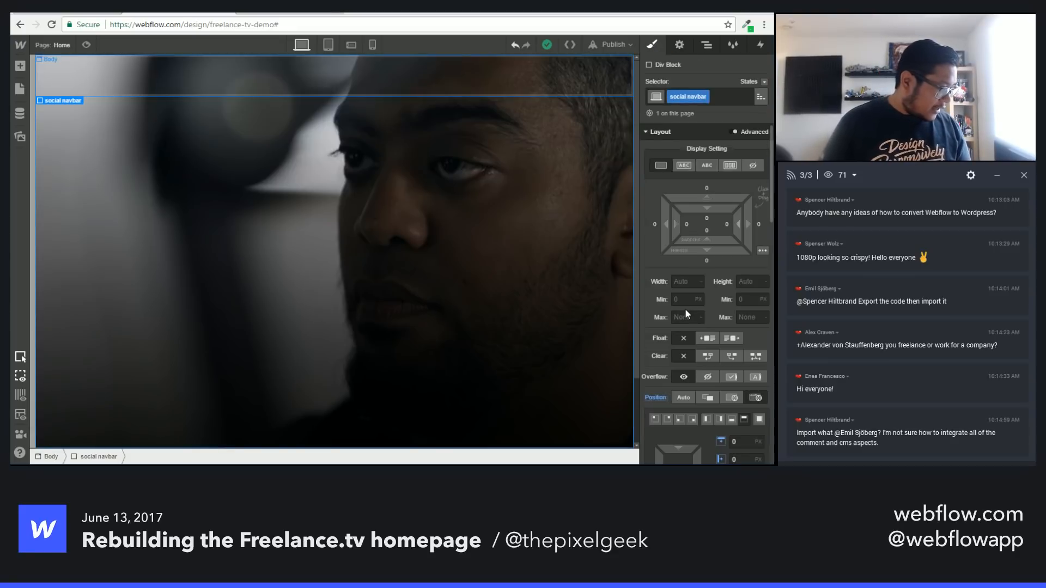
scroll(689, 403, "down", 6)
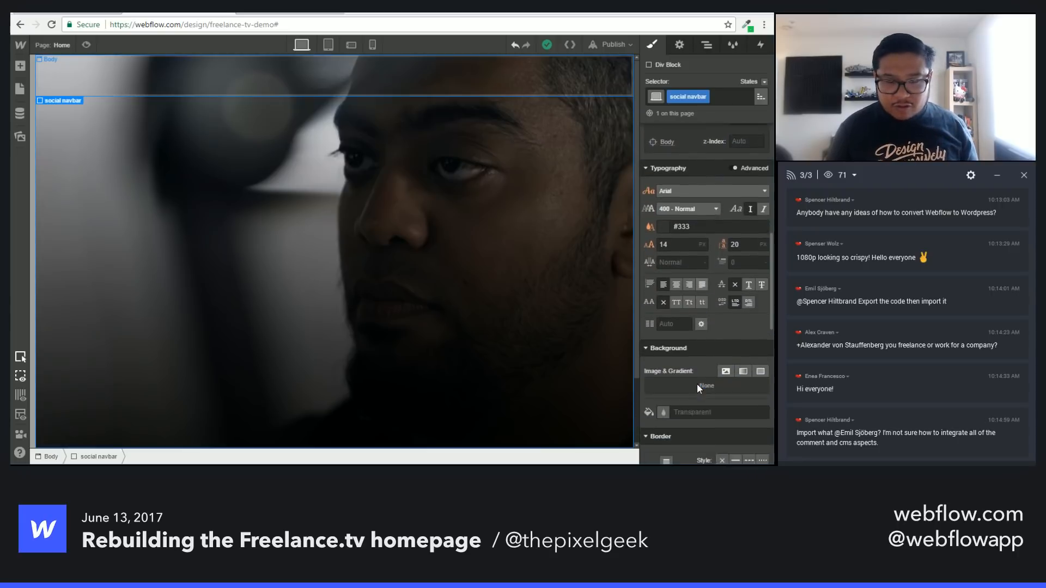
left_click(663, 398)
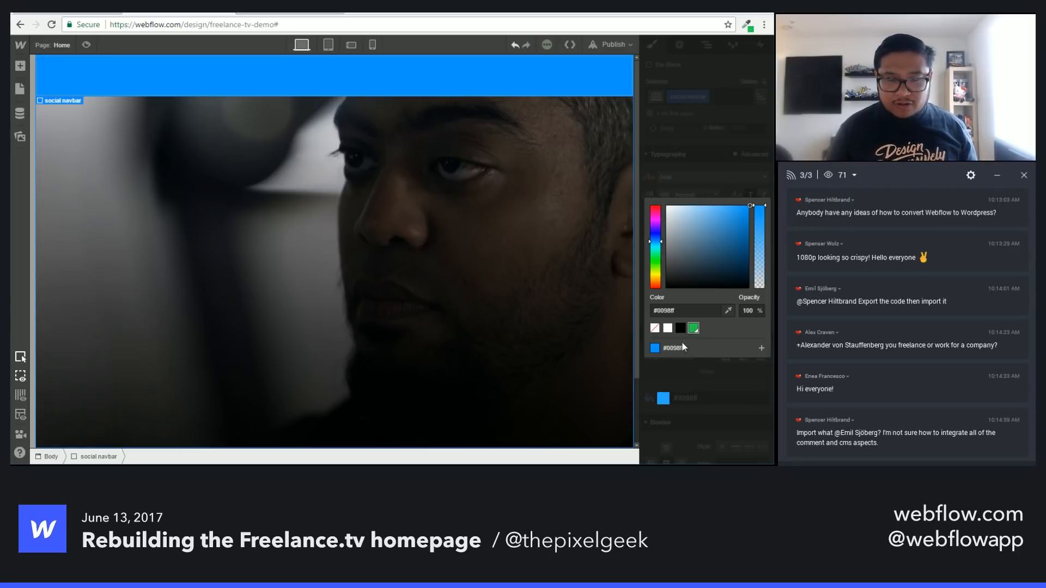
left_click(690, 312)
type("white")
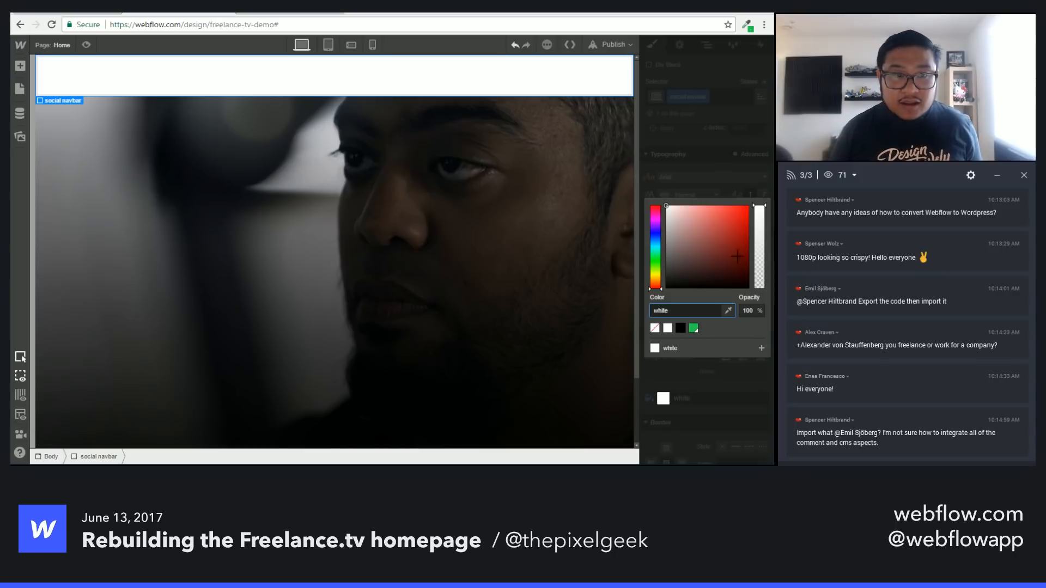
Step: Reduce the opacity of the social navbar's white background colour to 10%
left_click_drag(756, 211, 720, 308)
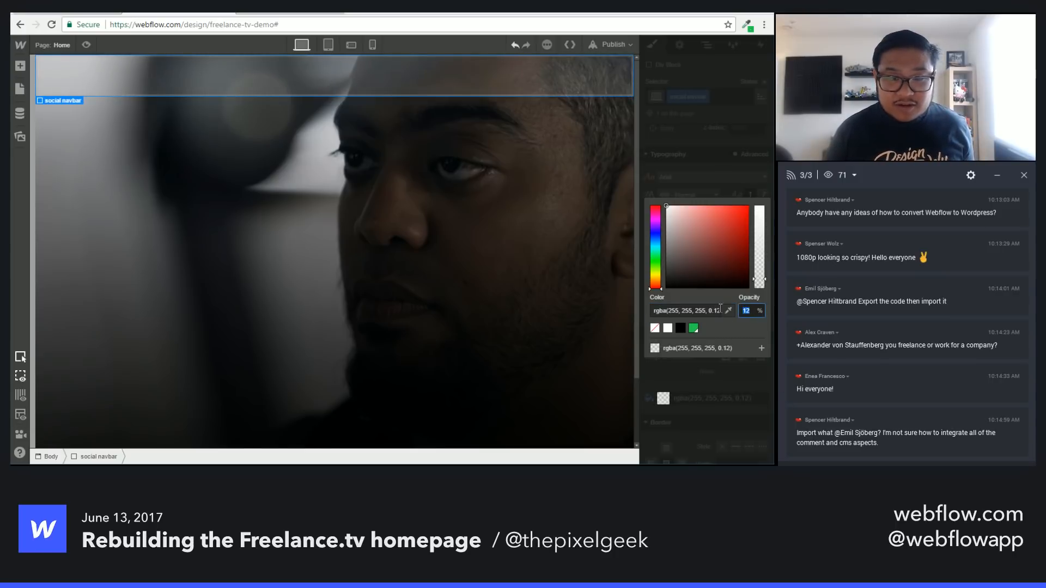
type("10")
key("Return")
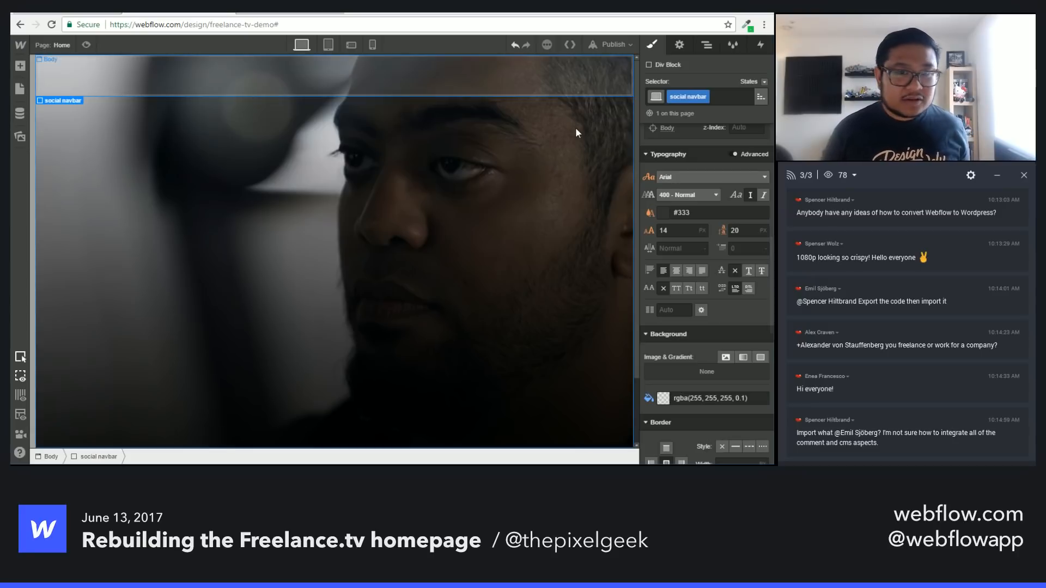
Step: Select the container inside the social navbar and set its top and bottom padding to 10 px
left_click(441, 83)
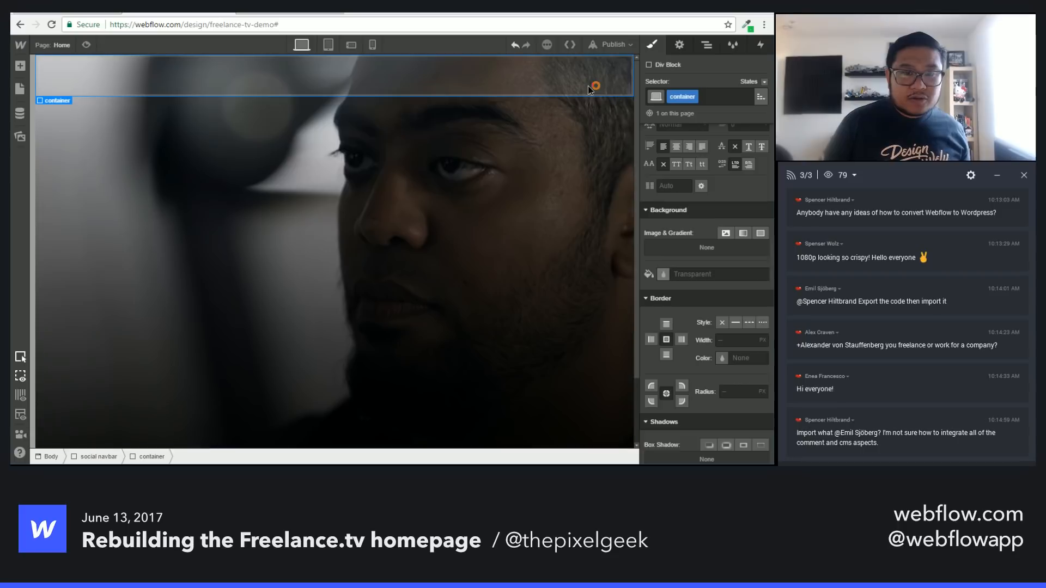
scroll(710, 231, "up", 6)
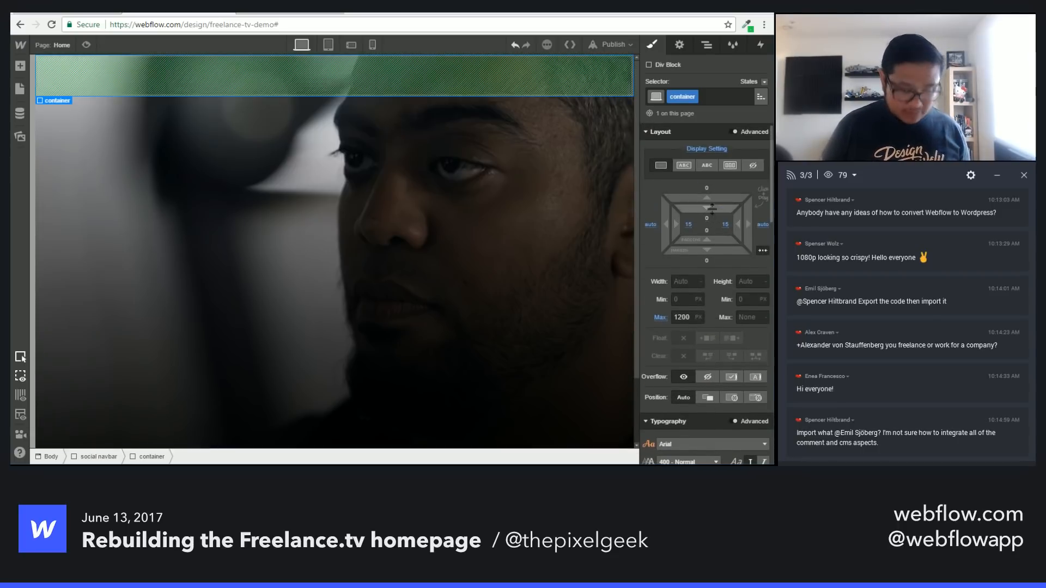
left_click_drag(717, 222, 719, 224)
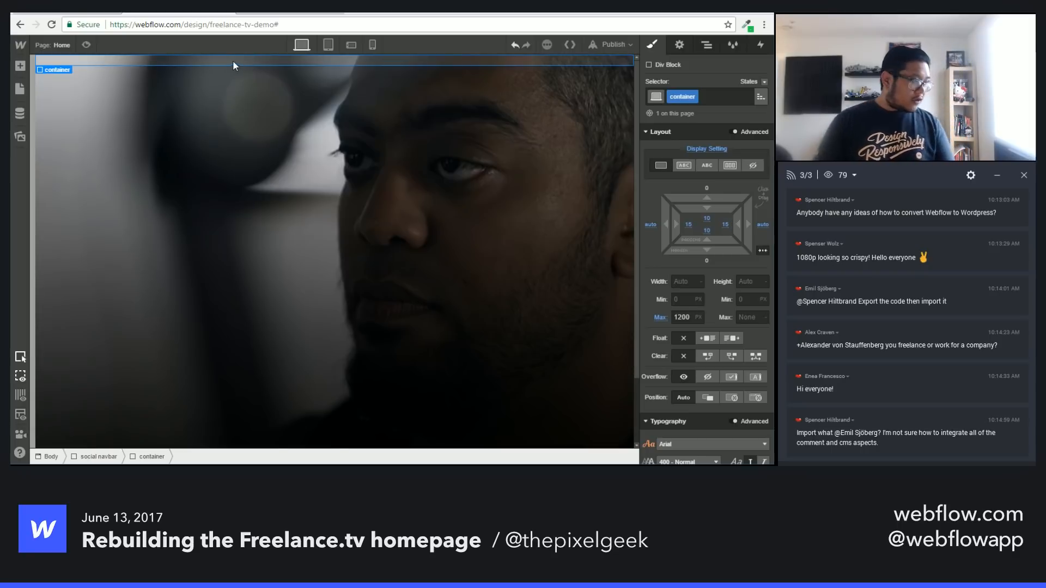
Step: Check the original freelance.tv navbar and add a div block inside the social navbar's container
left_click(74, 14)
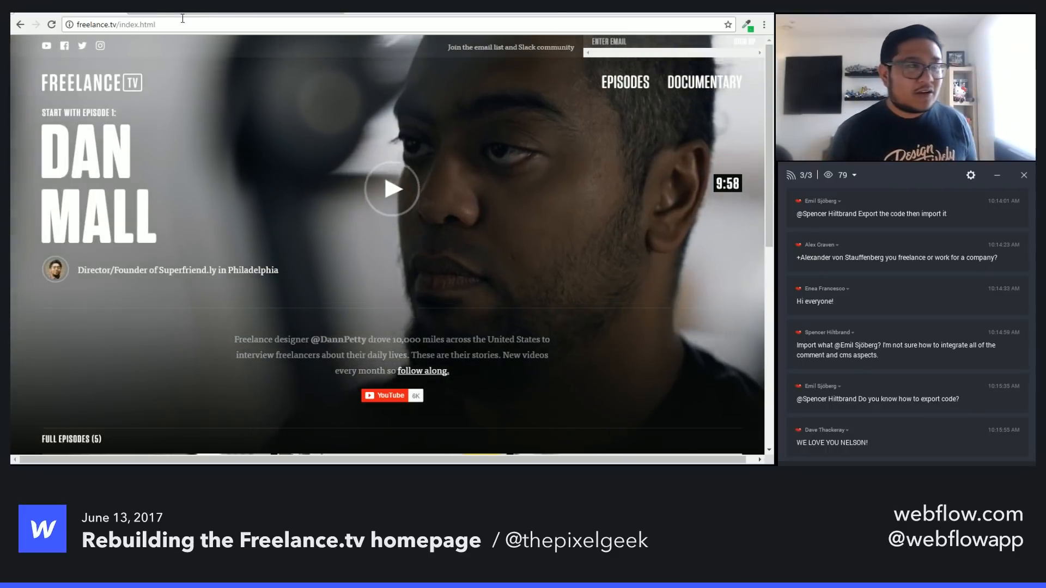
left_click(166, 13)
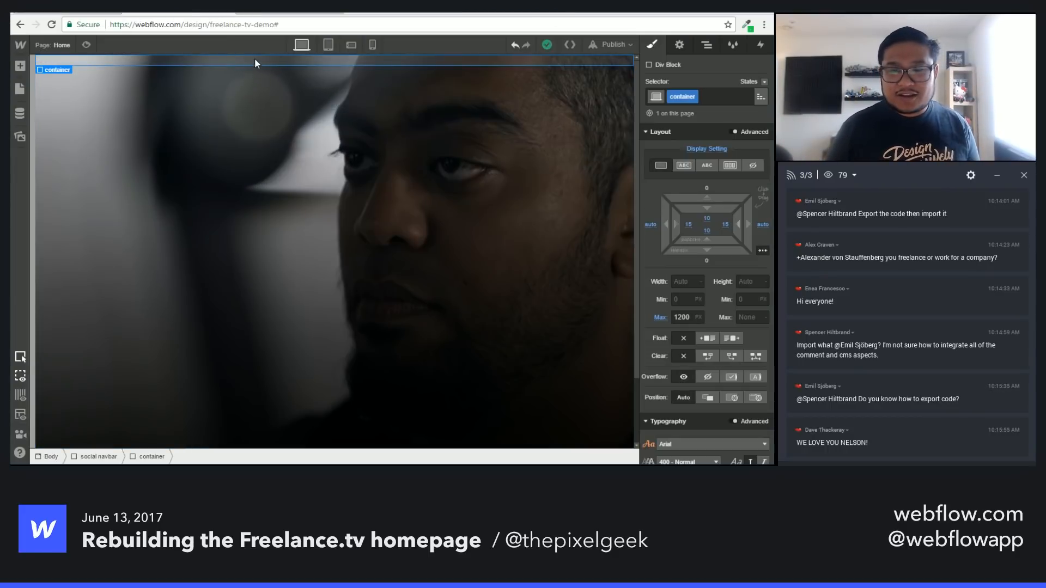
key("a")
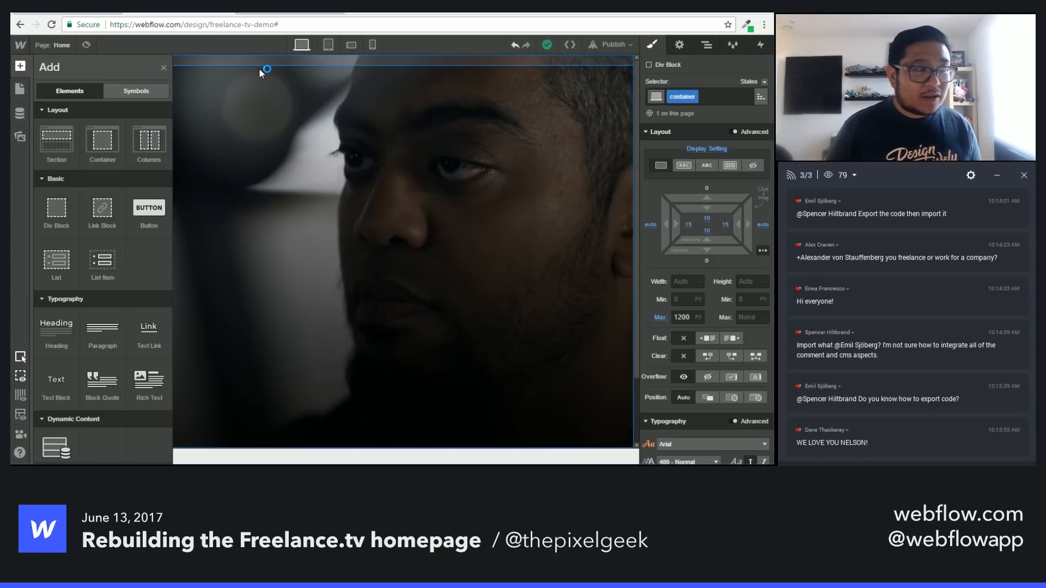
key("a")
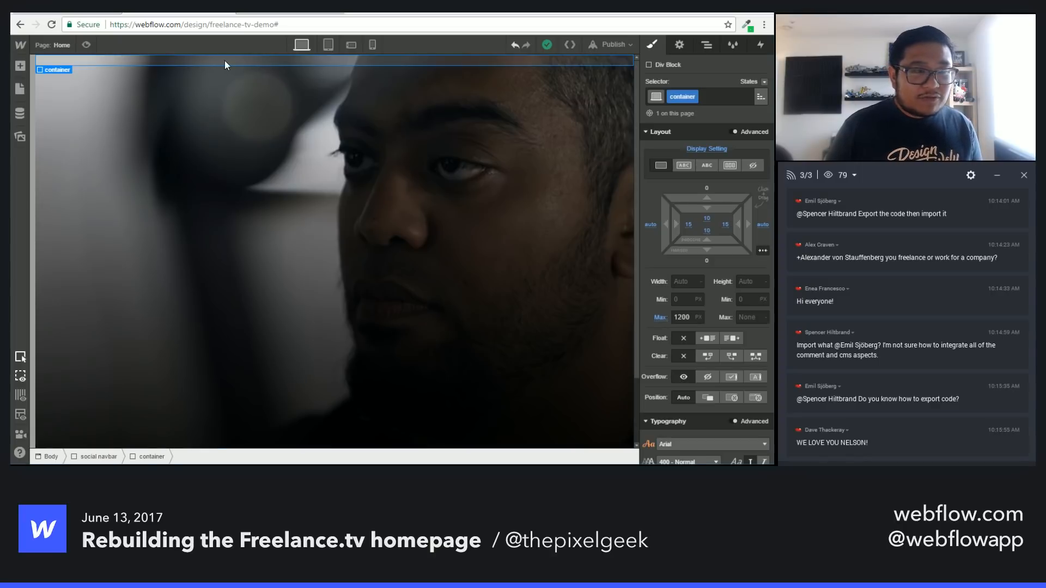
key("a")
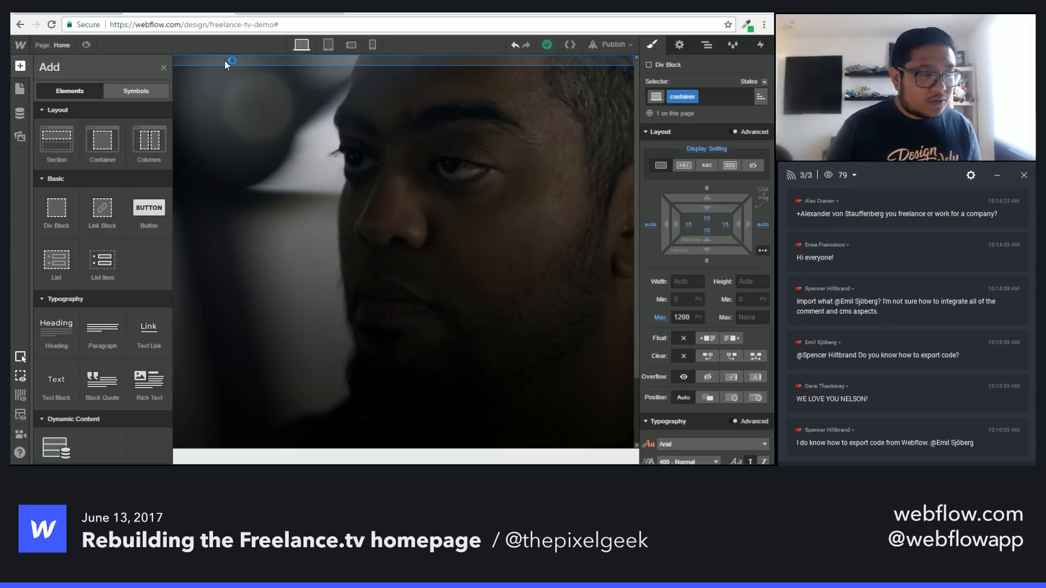
left_click(56, 210)
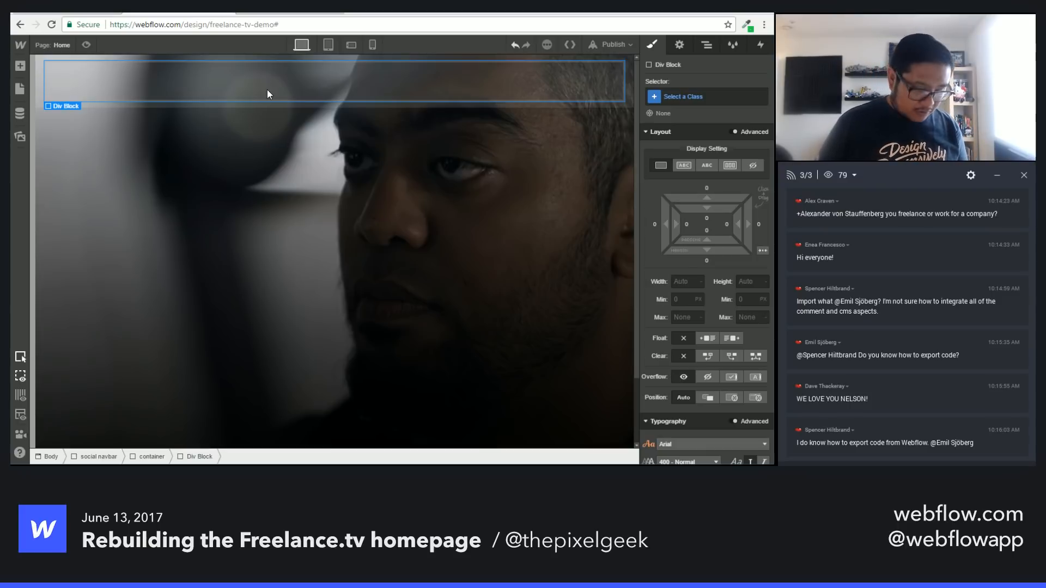
Step: Place a link block inside the new div block, leaving its URL empty
key("a")
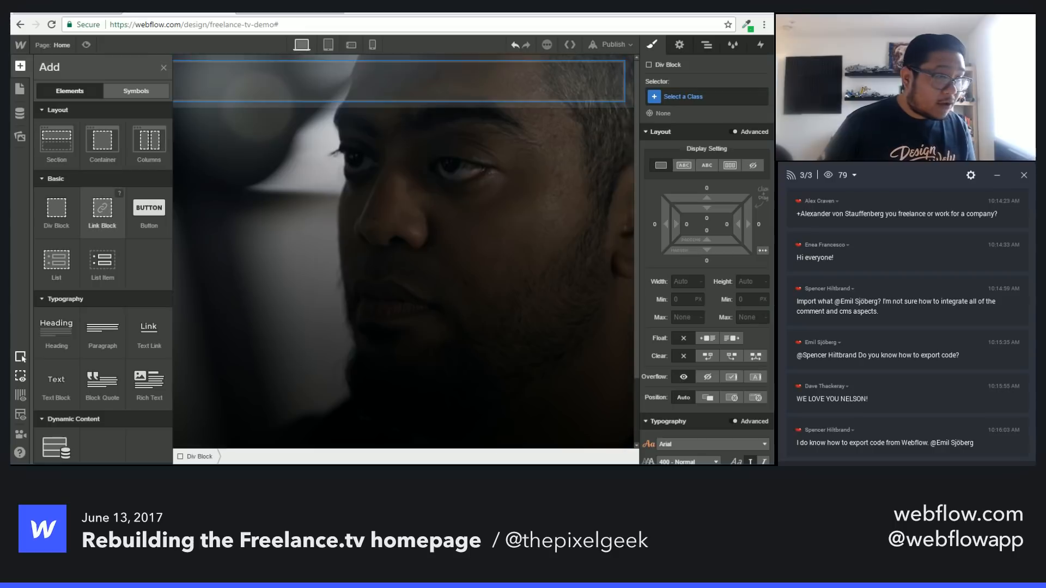
left_click_drag(102, 208, 156, 82)
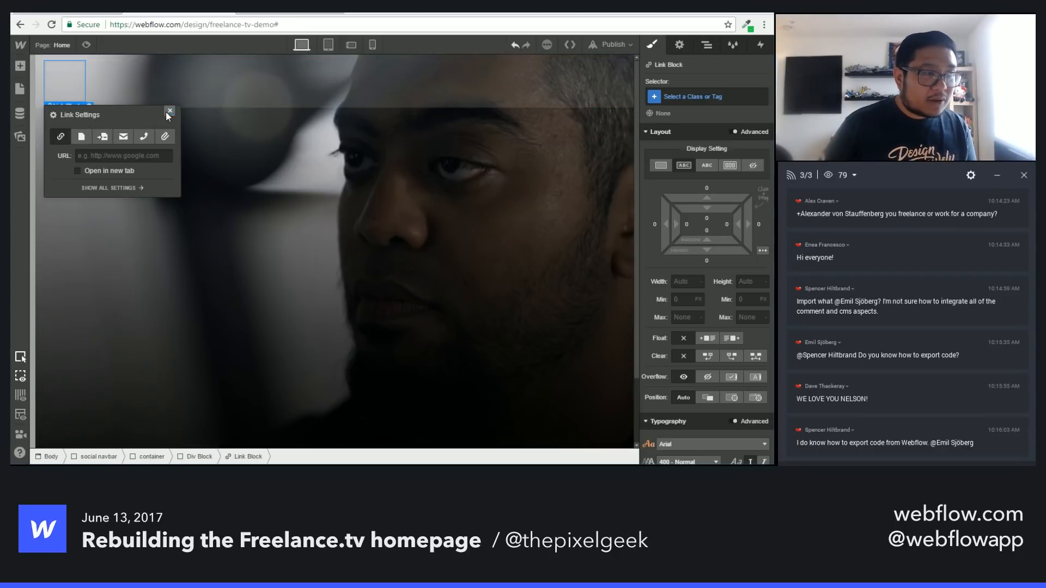
left_click(165, 111)
Step: Insert the YouTube icon from the site's assets into the link block
left_click(20, 66)
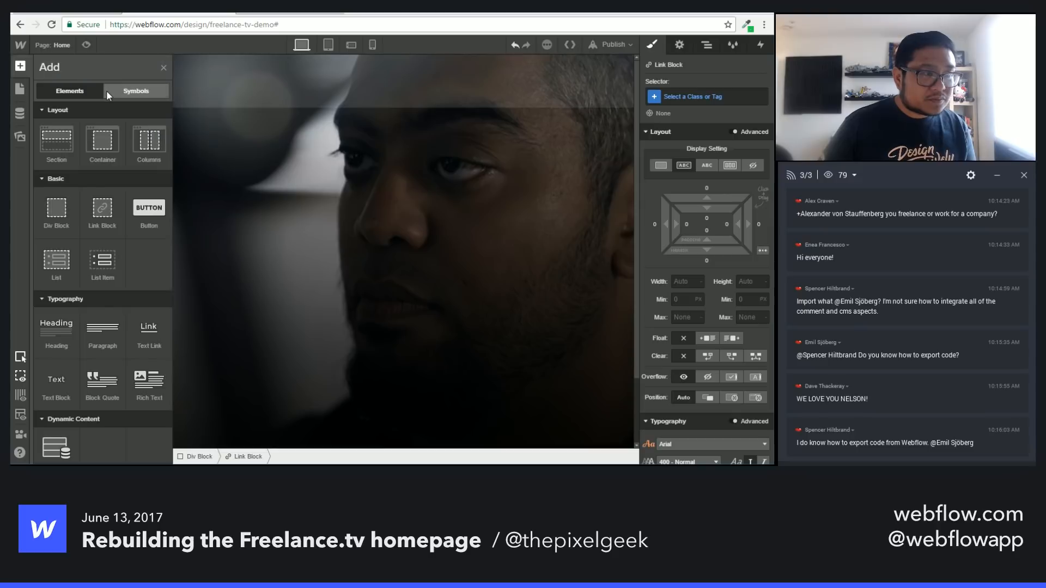
left_click(21, 137)
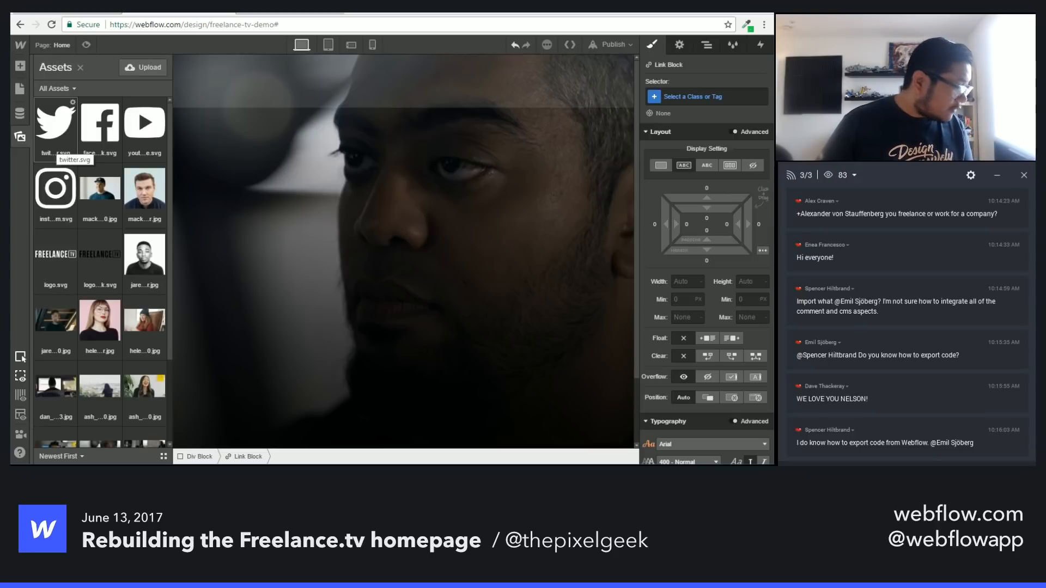
left_click_drag(138, 110, 63, 83)
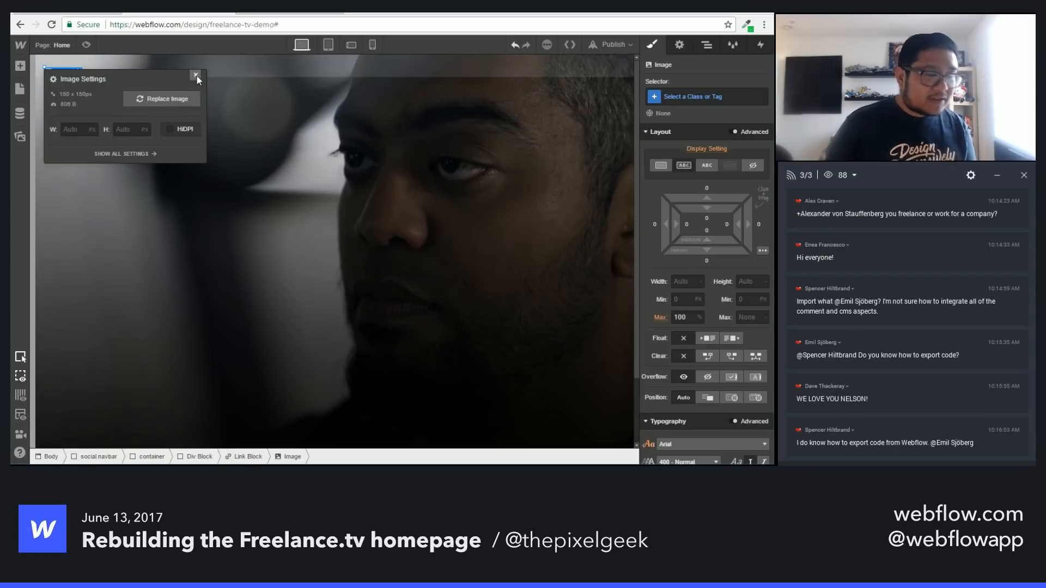
left_click(196, 75)
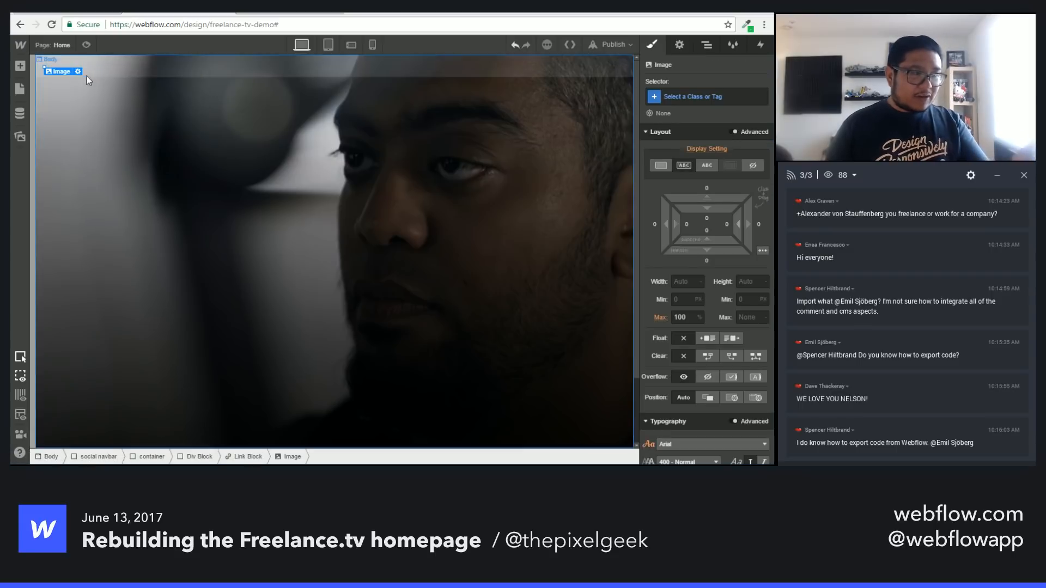
Step: Give the YouTube image the new class "social icon"
left_click(694, 101)
type("sopcial")
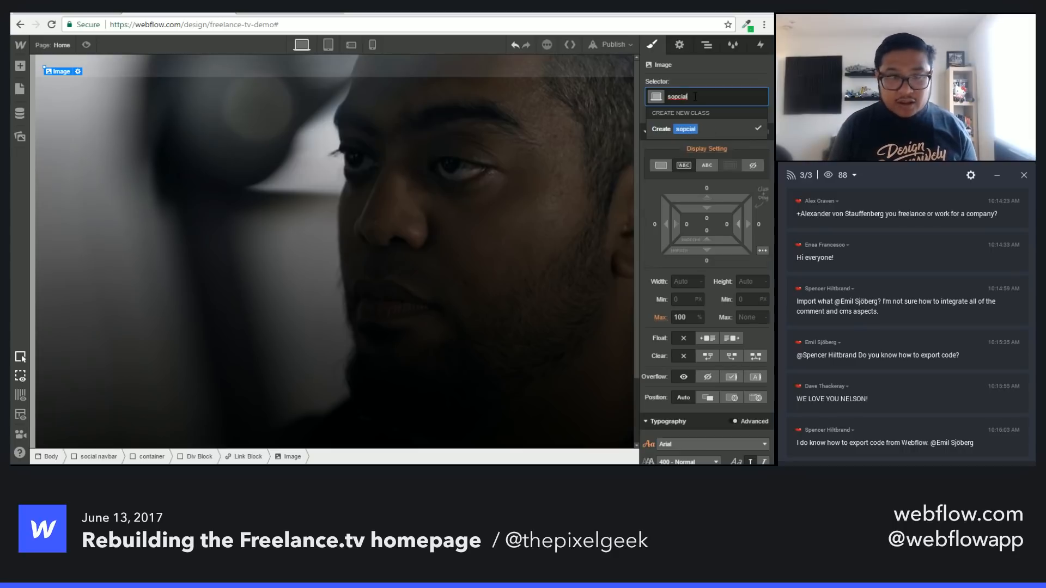
key("BackSpace")
key("BackSpace")
key("BackSpace")
type("cial icon")
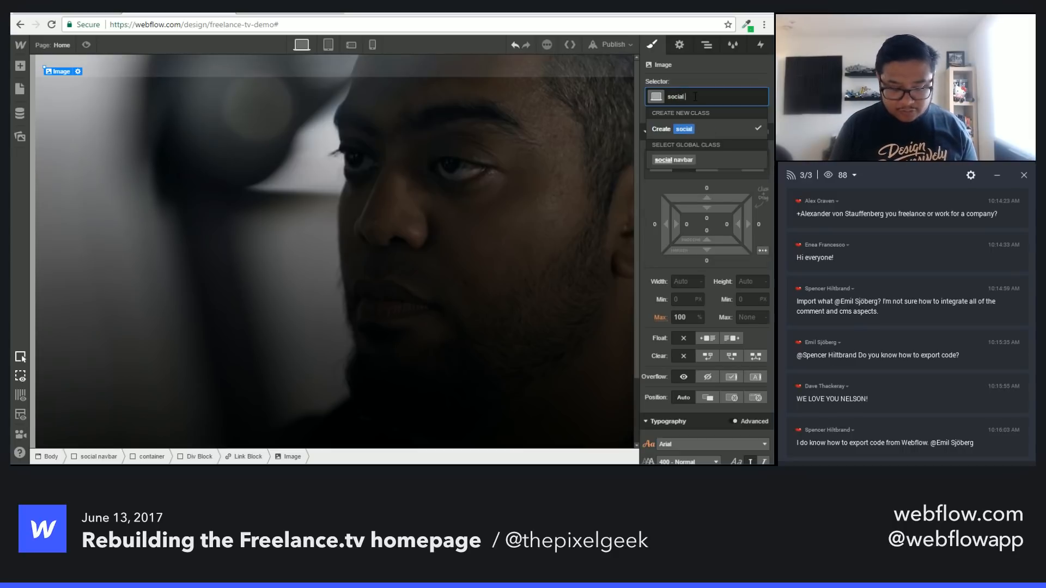
key("Return")
Step: Set the social icon's width to 20 px
left_click(688, 282)
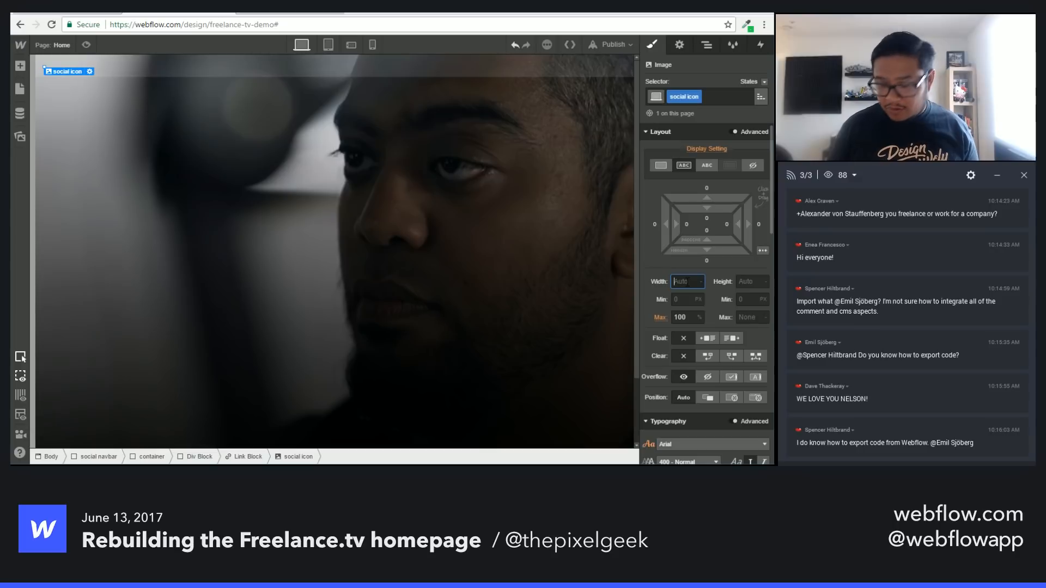
type("65")
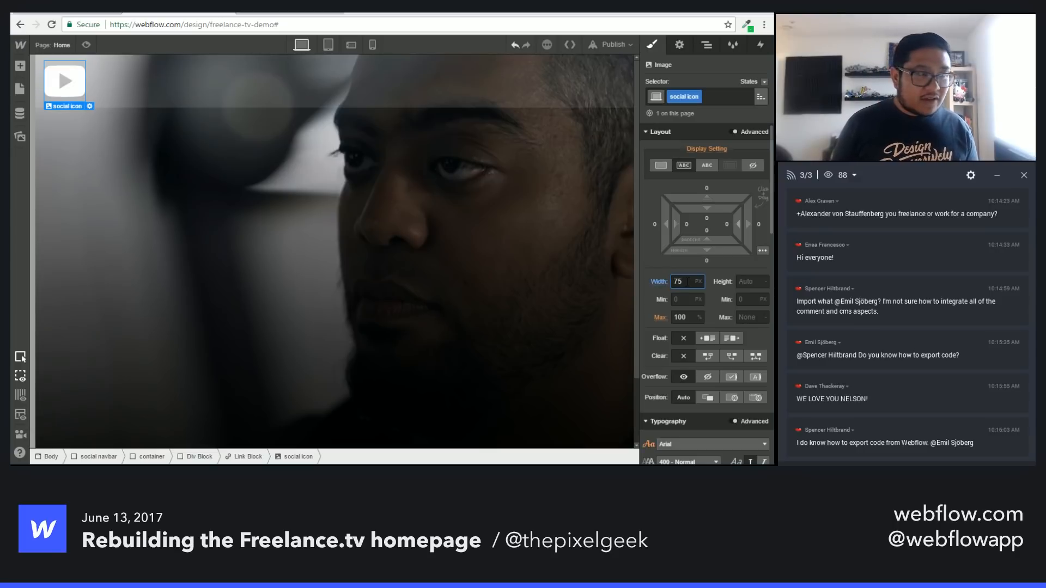
key("BackSpace")
key("BackSpace")
type("25")
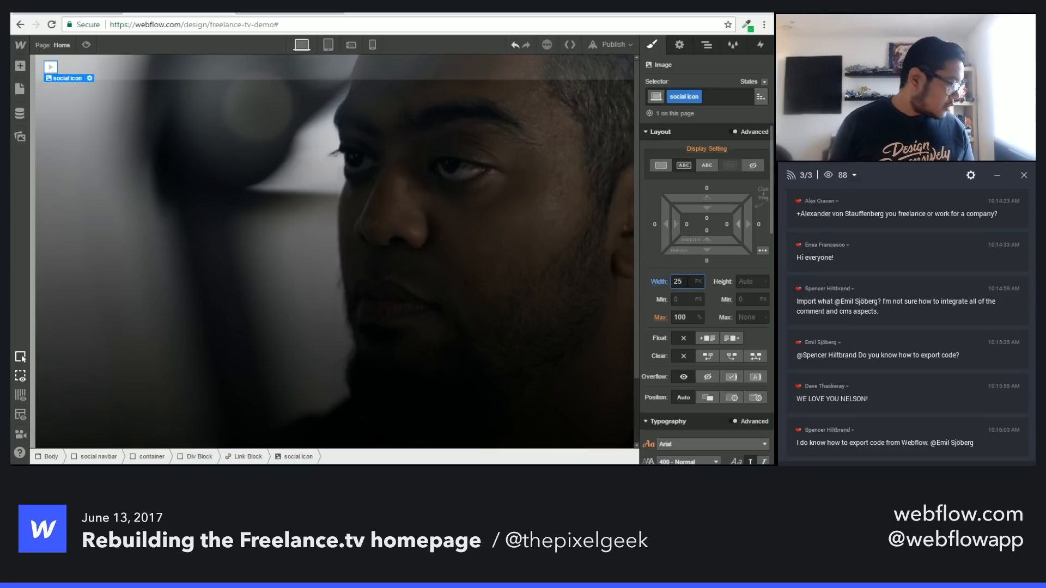
key("BackSpace")
key("BackSpace")
type("15")
key("BackSpace")
key("BackSpace")
type("19")
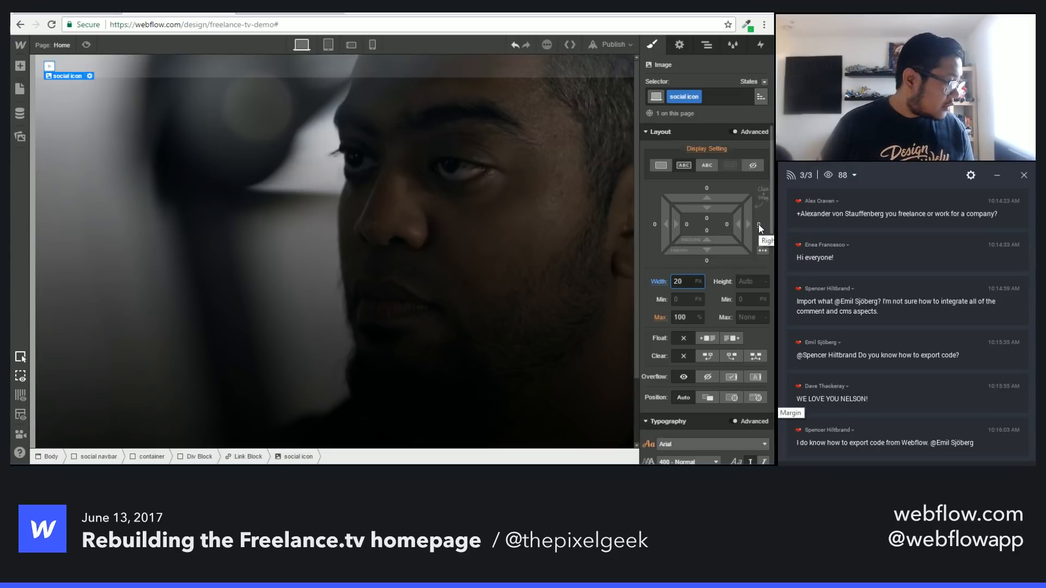
left_click(50, 63)
left_click(80, 84)
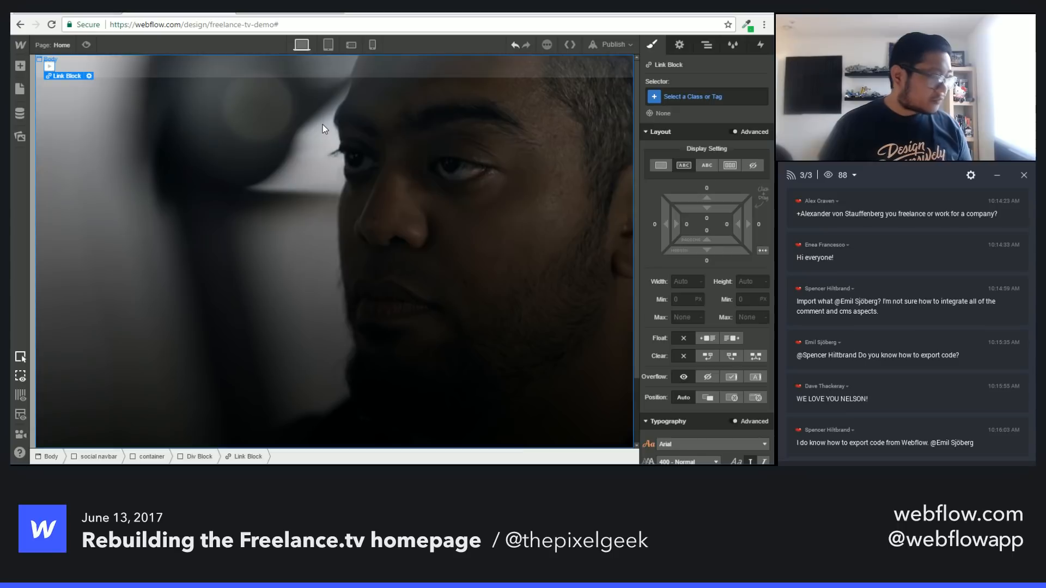
key("ctrl+plus")
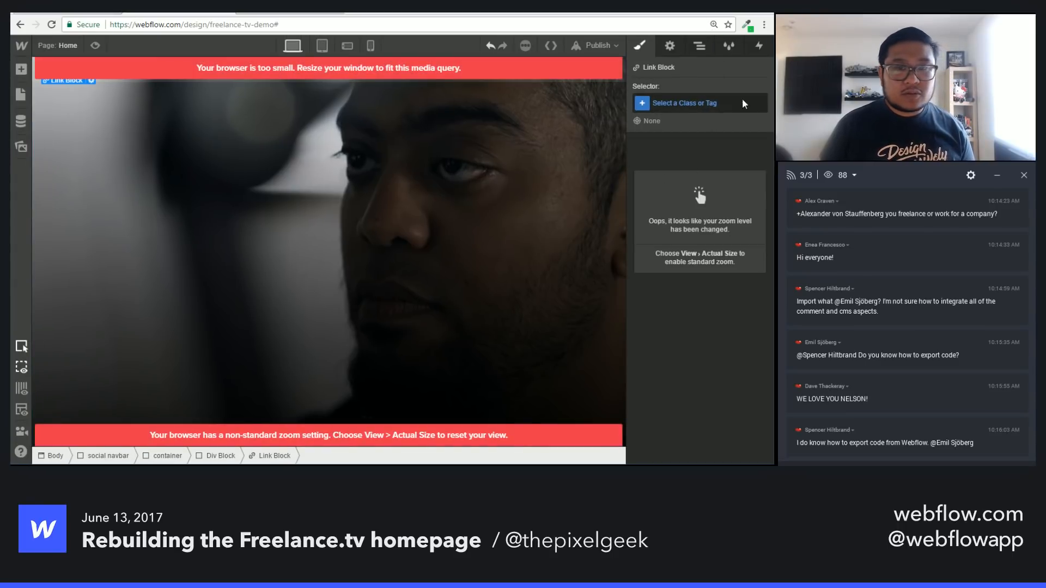
left_click(328, 45)
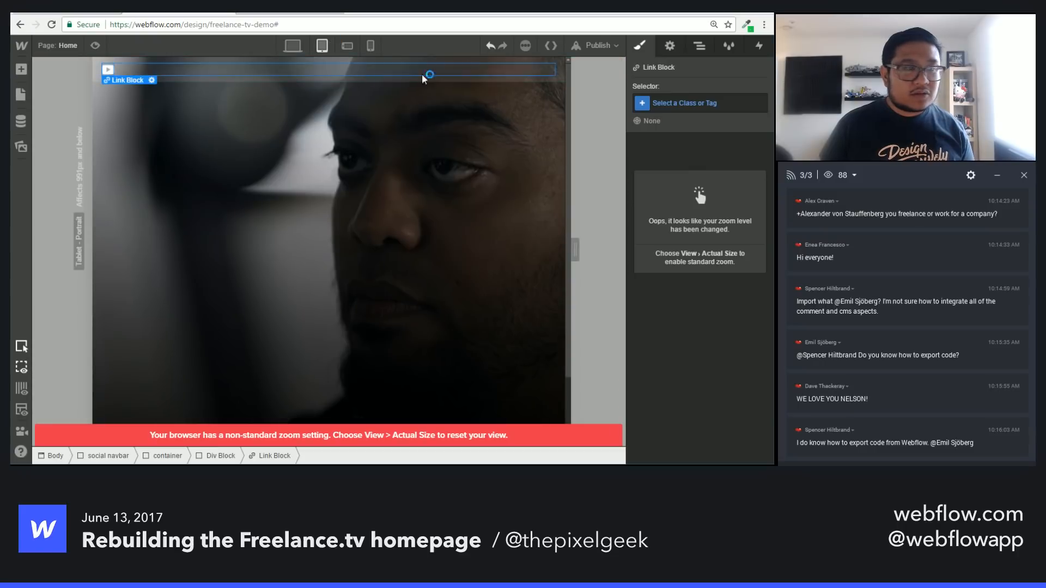
key("ctrl+0")
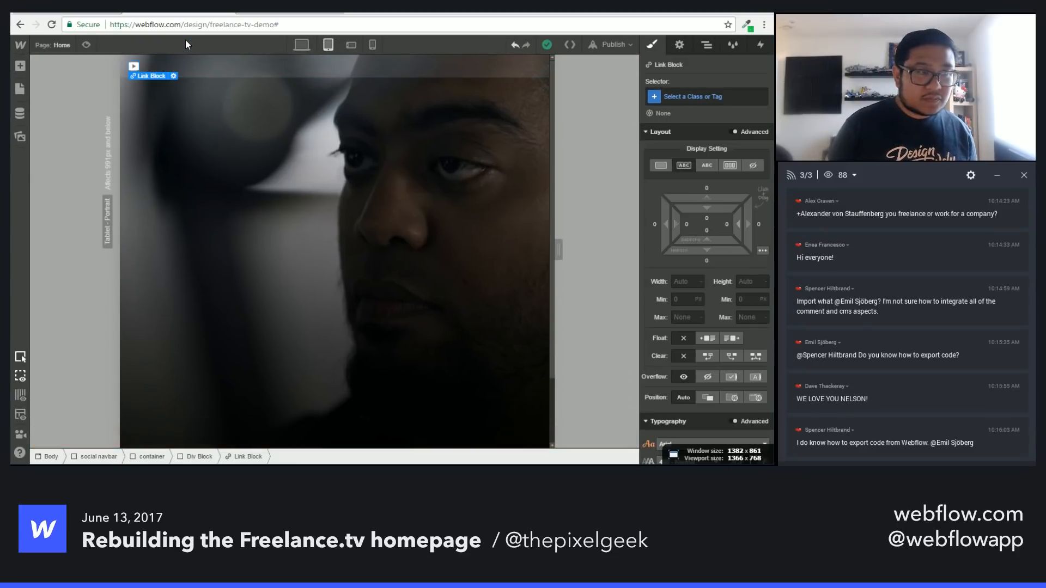
left_click(301, 44)
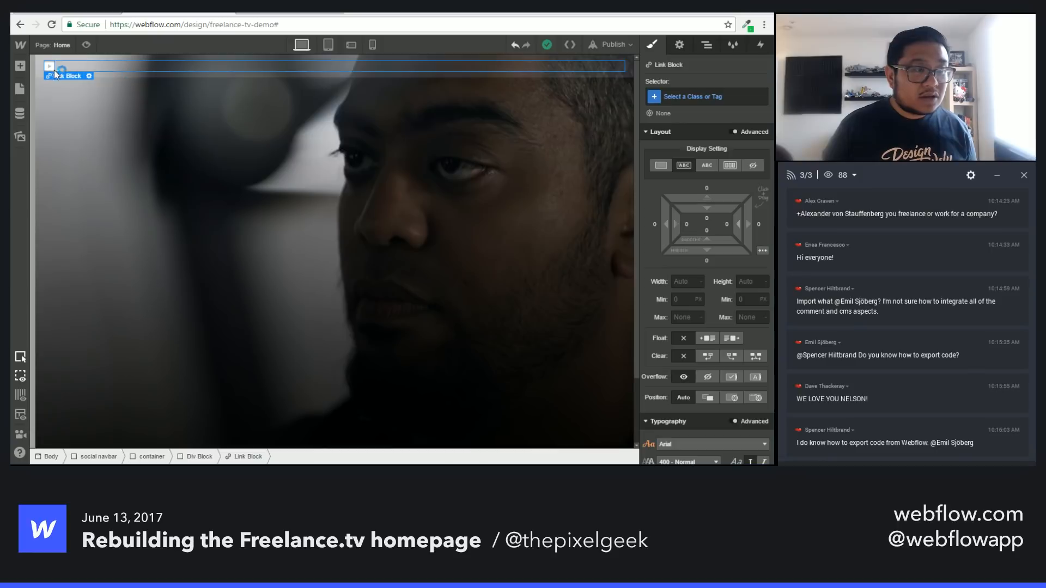
Step: Copy the YouTube icon's link block and paste three duplicates of it beside the original
left_click(49, 67)
left_click(68, 68)
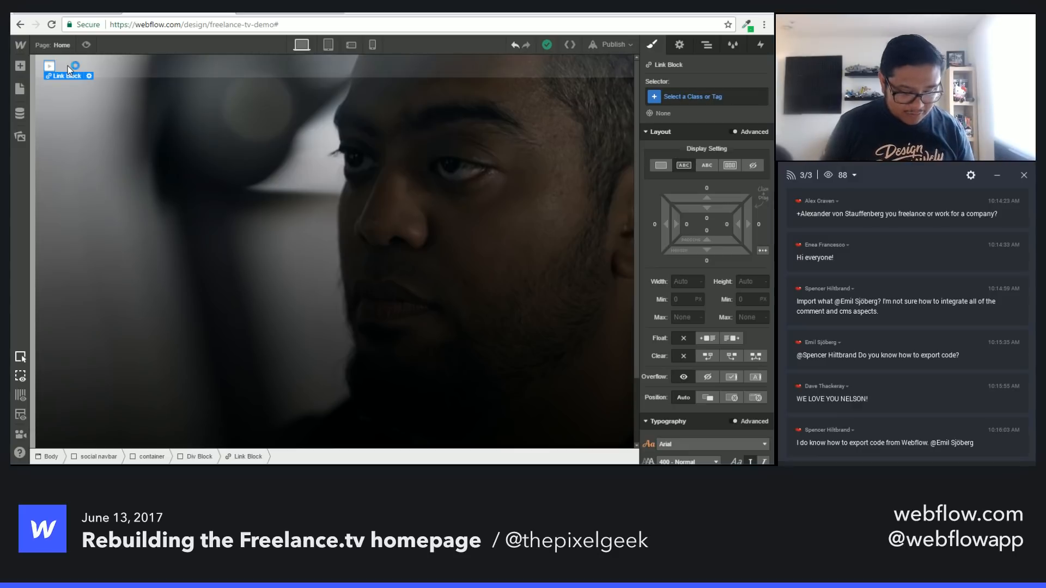
key("ctrl+v")
key("ctrl+v")
key("ctrl+v")
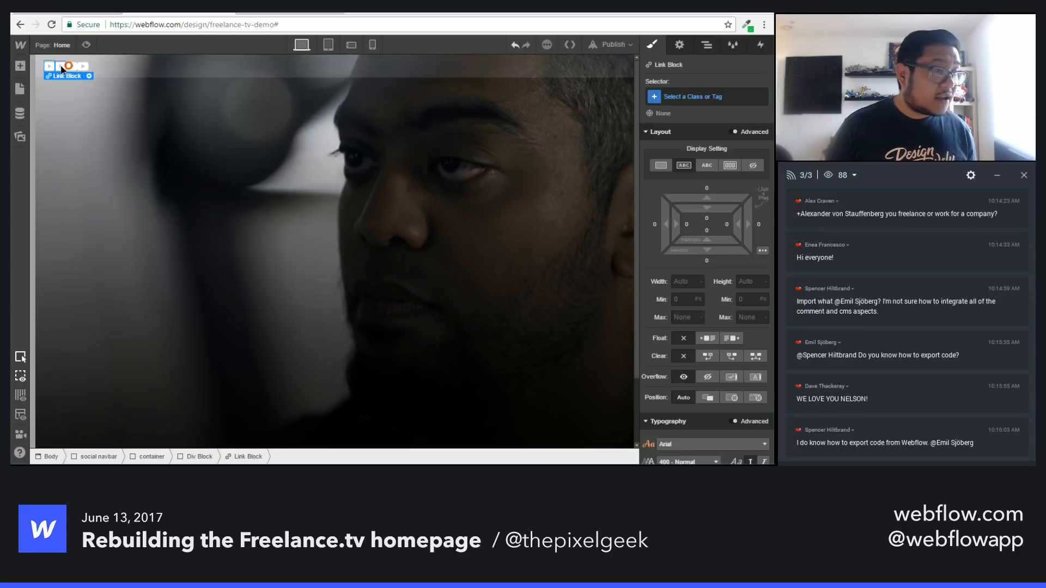
Step: Replace the image of the second social icon with the Facebook icon from the assets
double_click(61, 66)
left_click(161, 116)
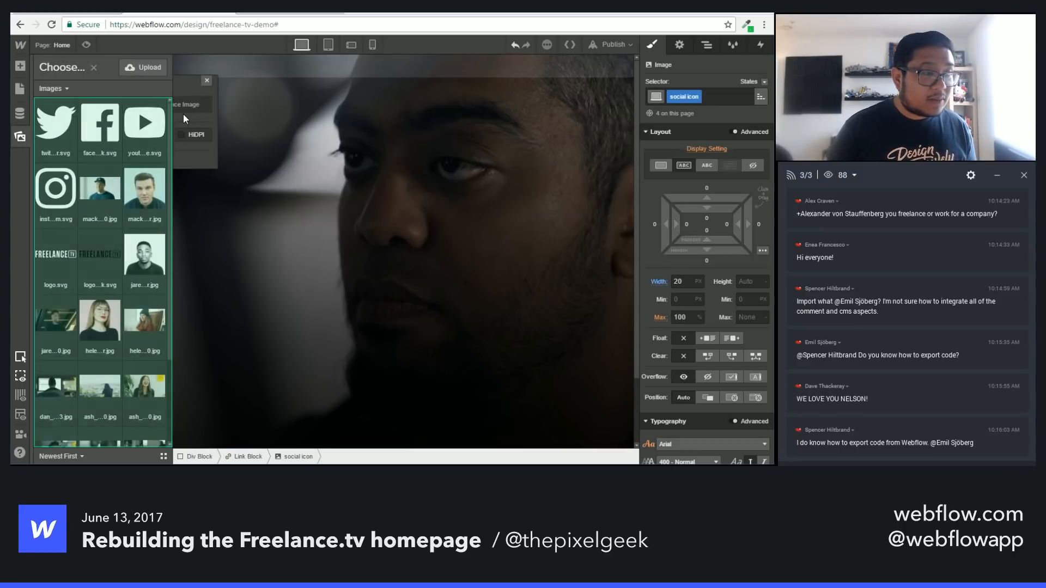
left_click(99, 131)
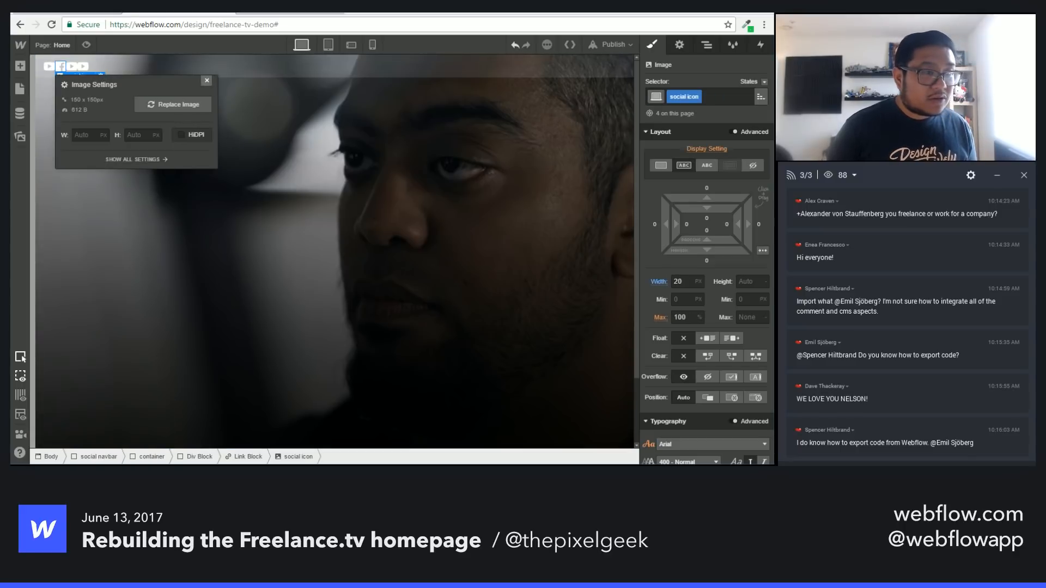
Step: Replace the image of the third social icon with twitter.svg and close its image settings
left_click(71, 67)
double_click(71, 66)
left_click(188, 104)
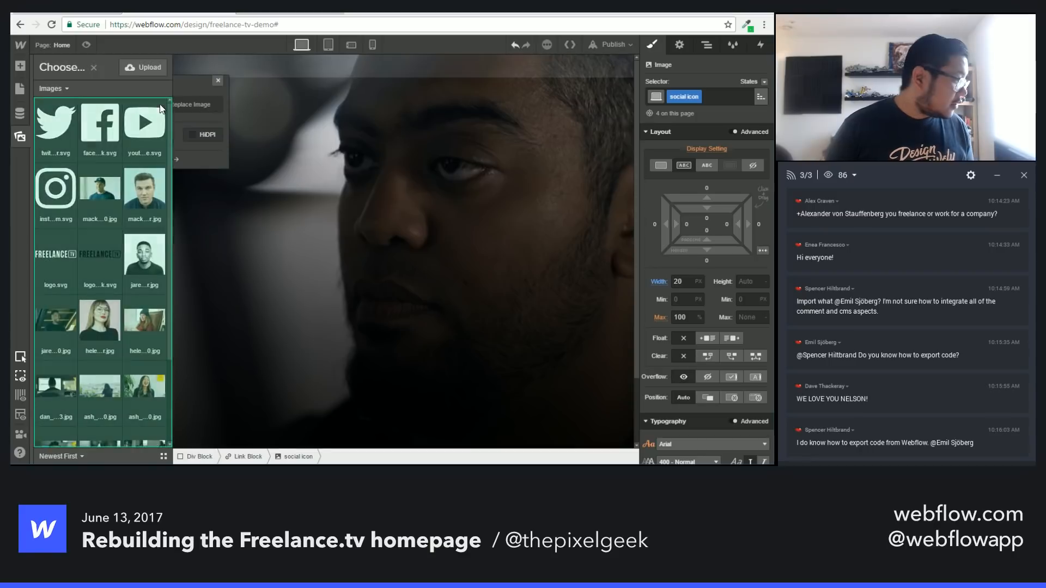
left_click(55, 122)
left_click(218, 80)
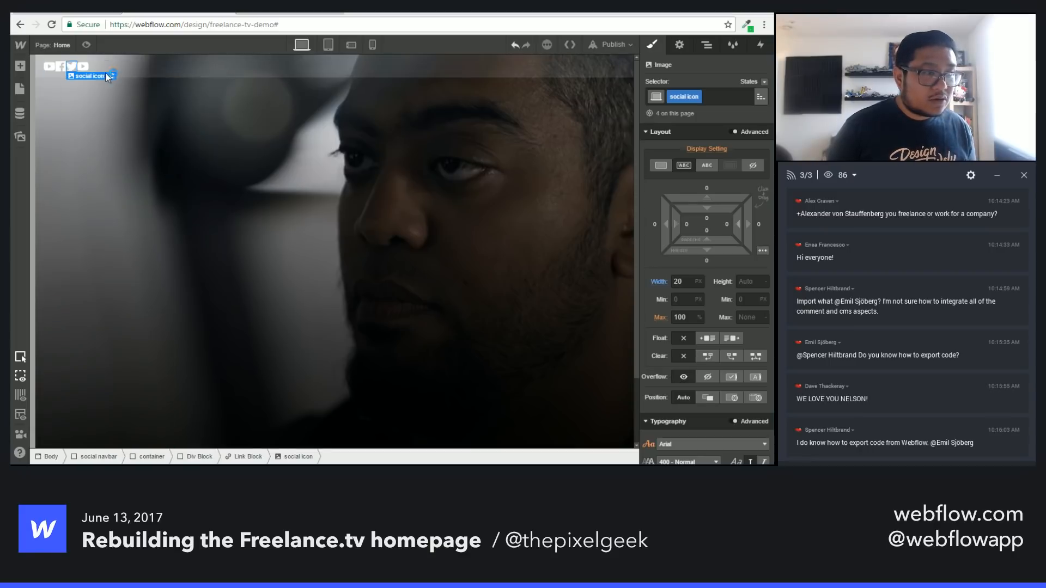
Step: Replace the image of the fourth social icon with the Instagram icon from the assets and close its image settings
double_click(86, 72)
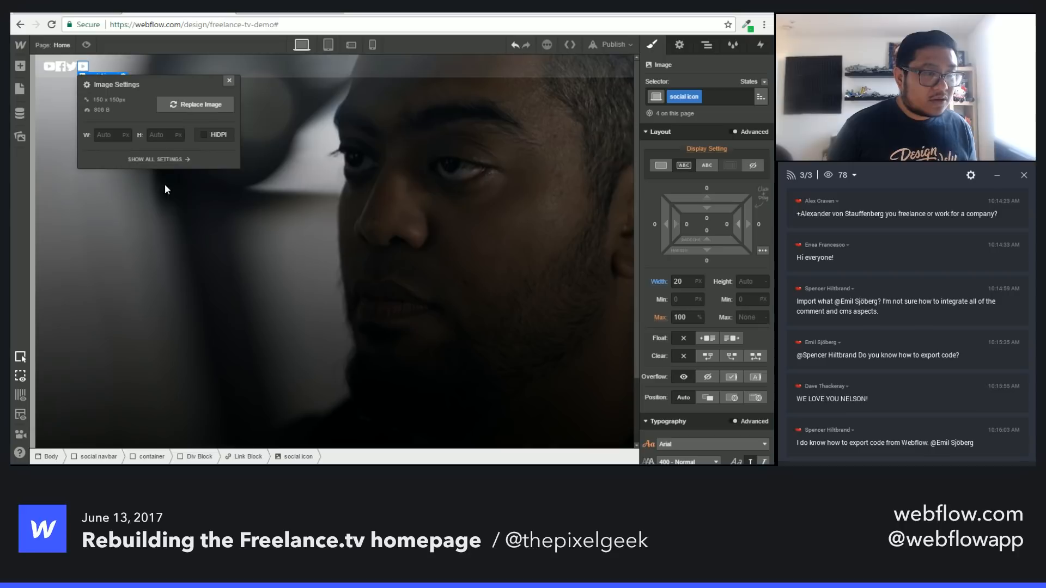
left_click(188, 104)
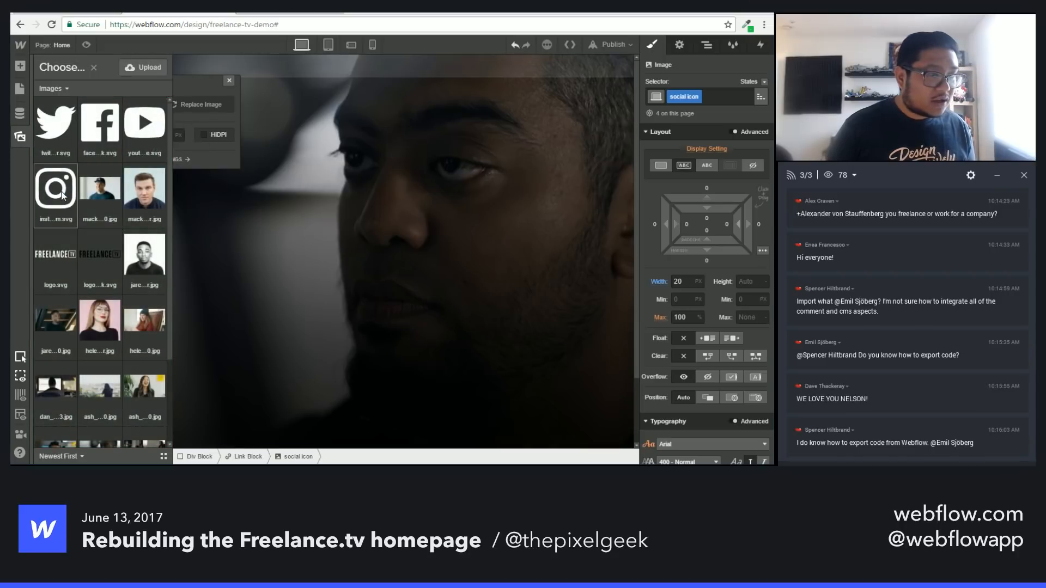
left_click(139, 110)
key("Escape")
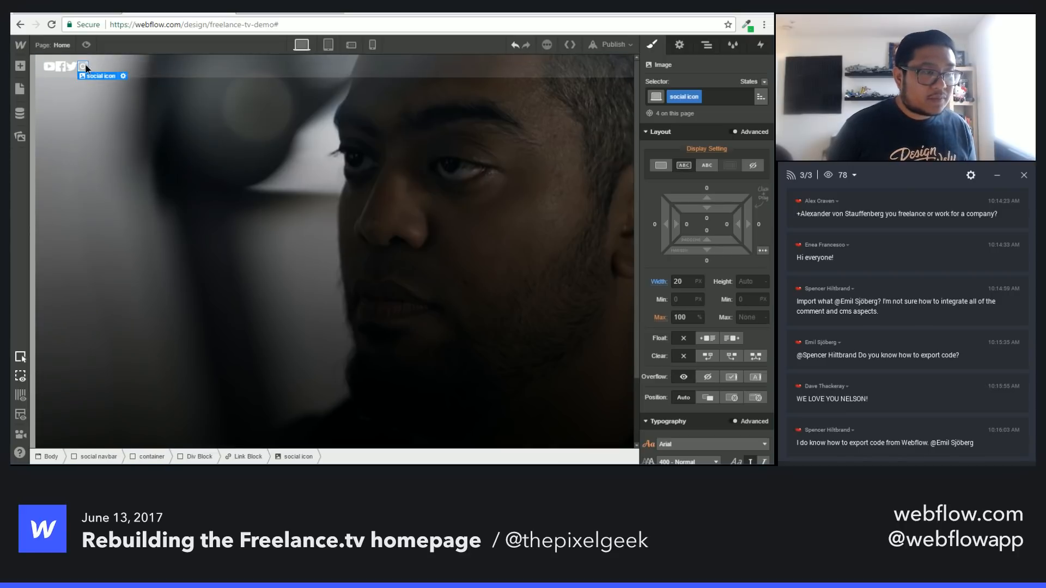
Step: Assign a new class named "social icon wrapper" to the div block that holds the four social link blocks
key("Up")
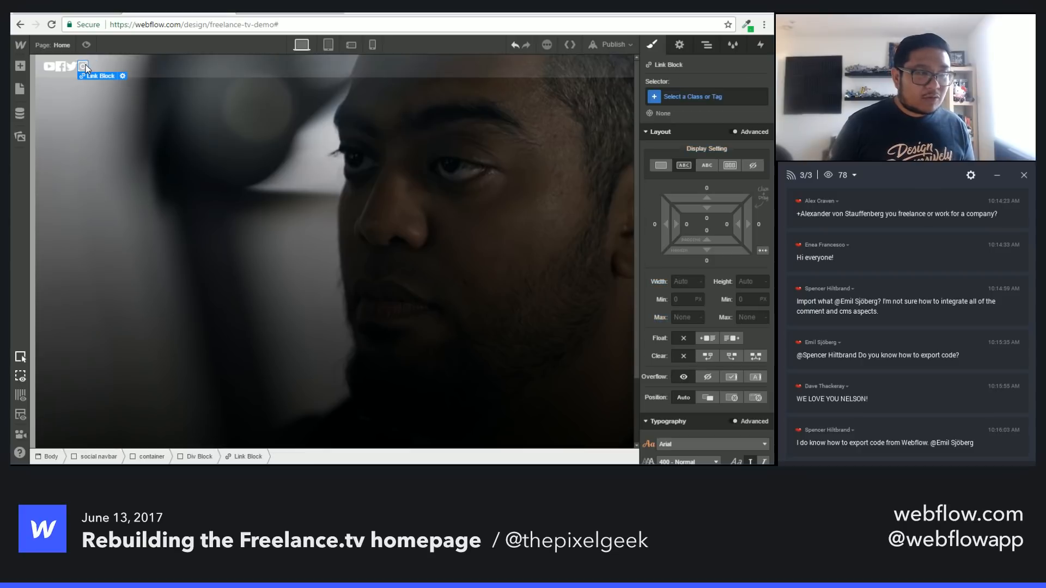
key("Up")
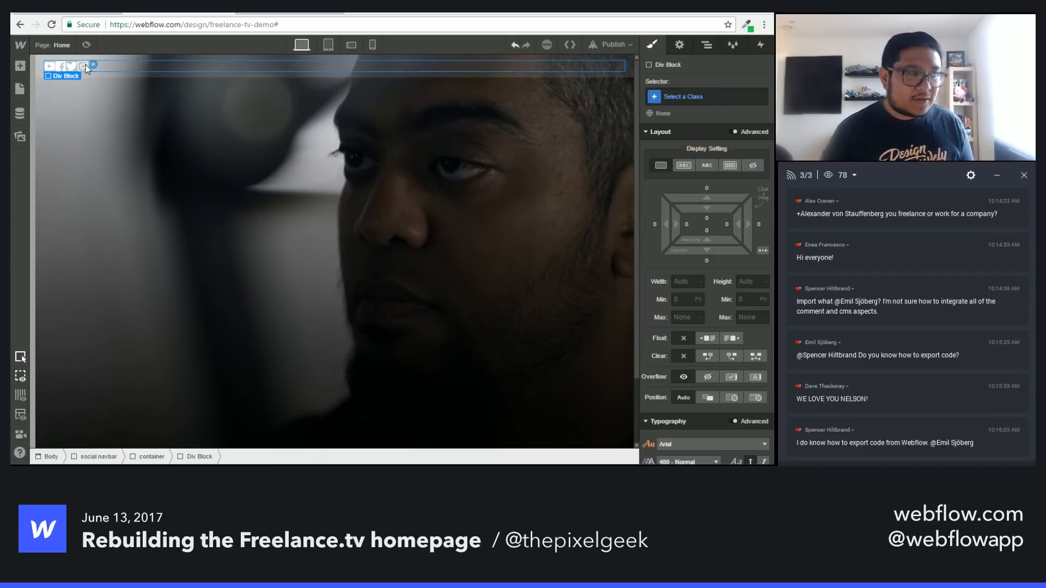
left_click(694, 94)
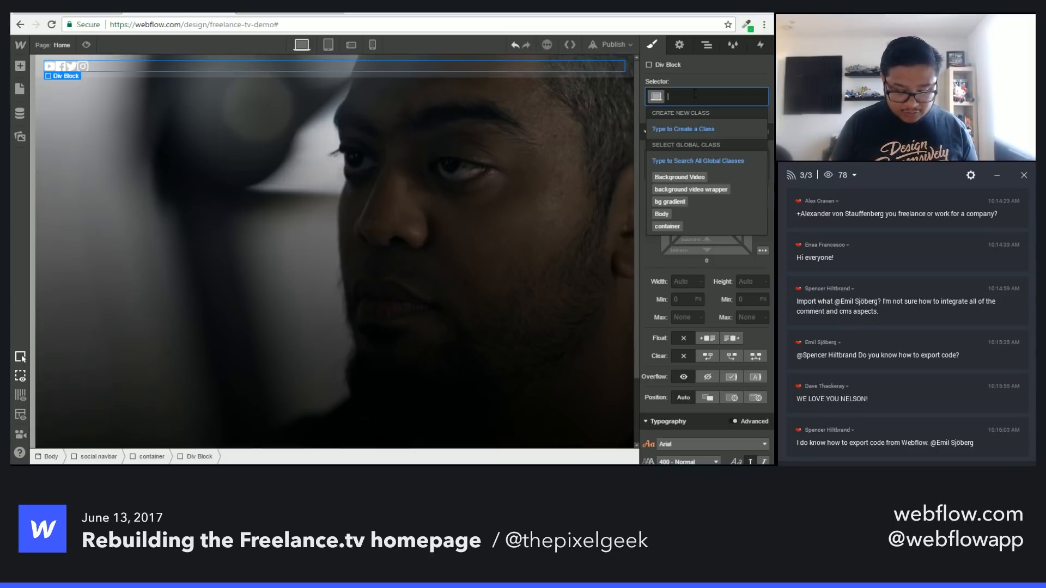
type("social")
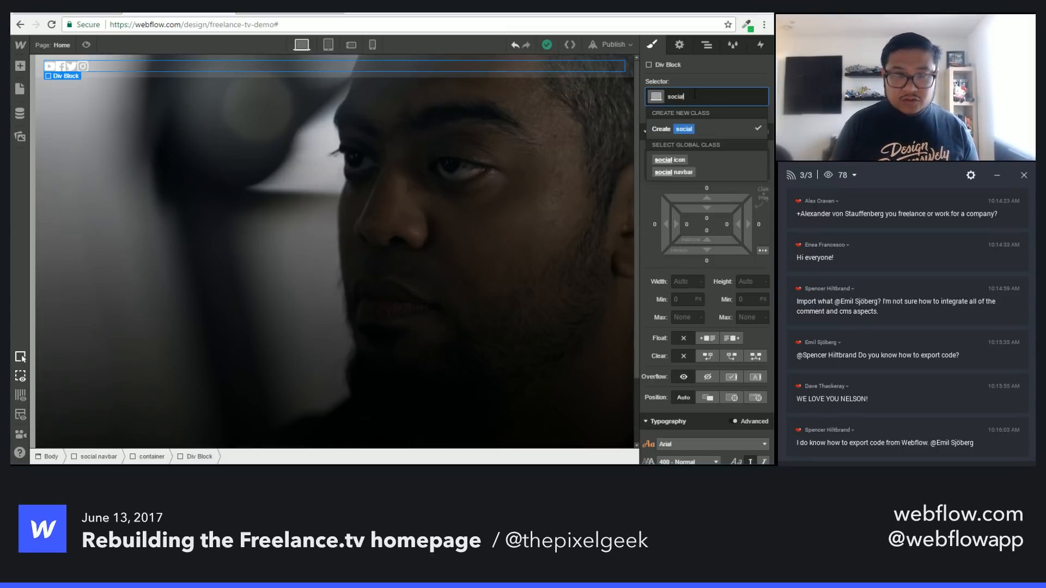
type(" icon wrapper")
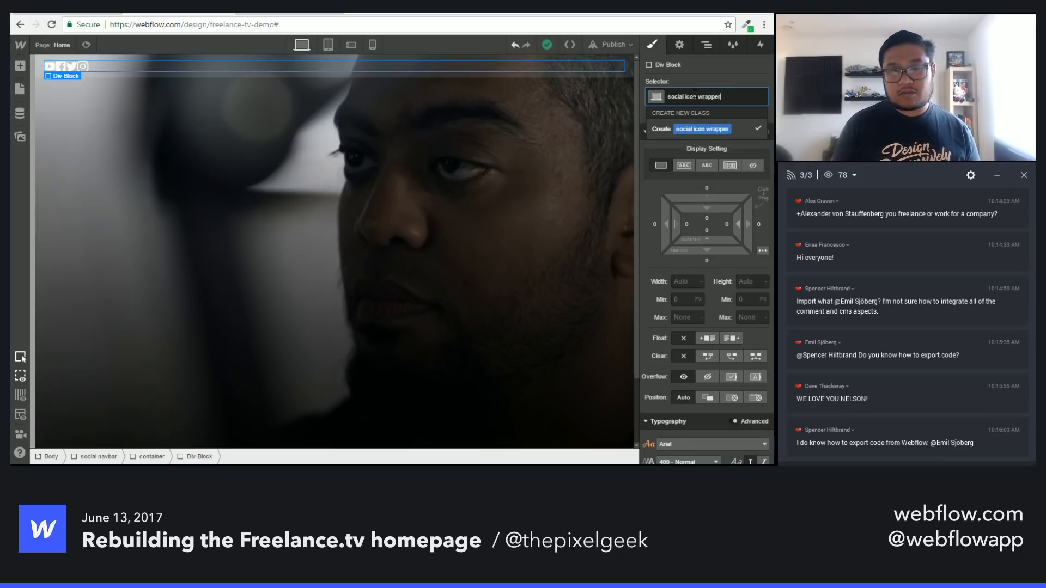
key("Return")
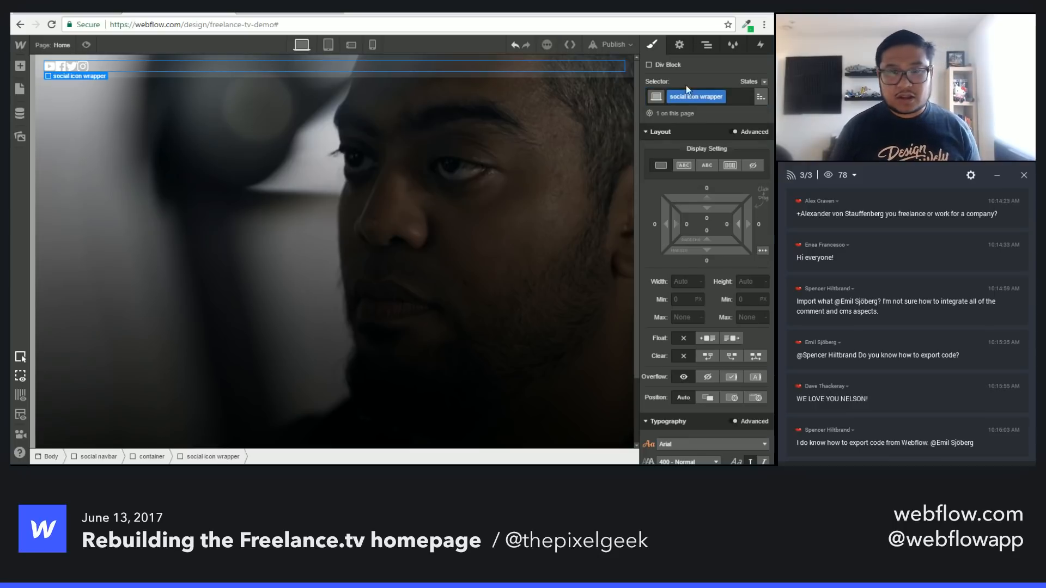
Step: Try several widths for the social icon wrapper, such as 300, 210 and 90 px, and settle on 130 px
left_click(684, 281)
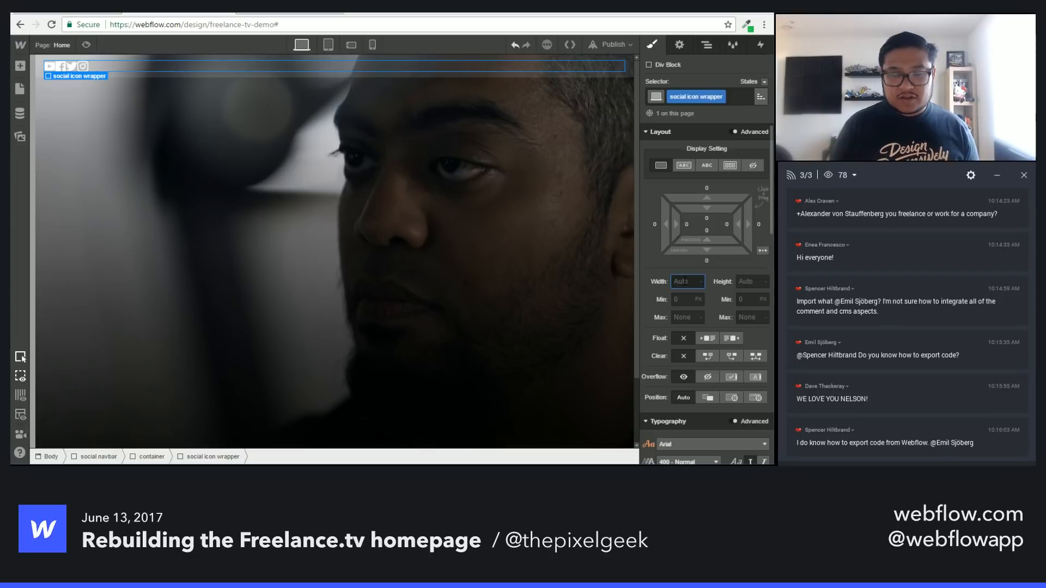
type("5")
key("BackSpace")
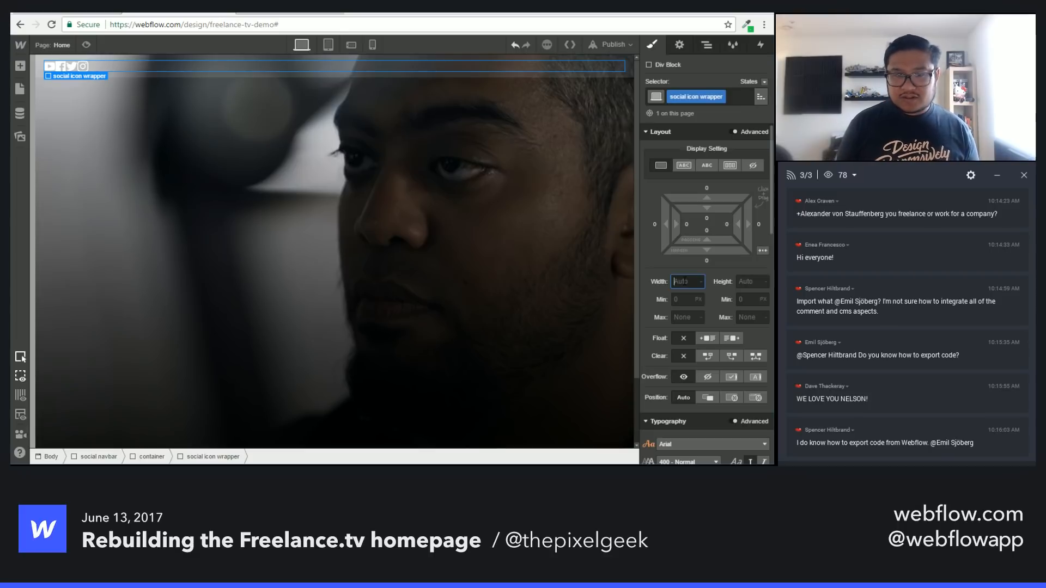
type("300")
key("Return")
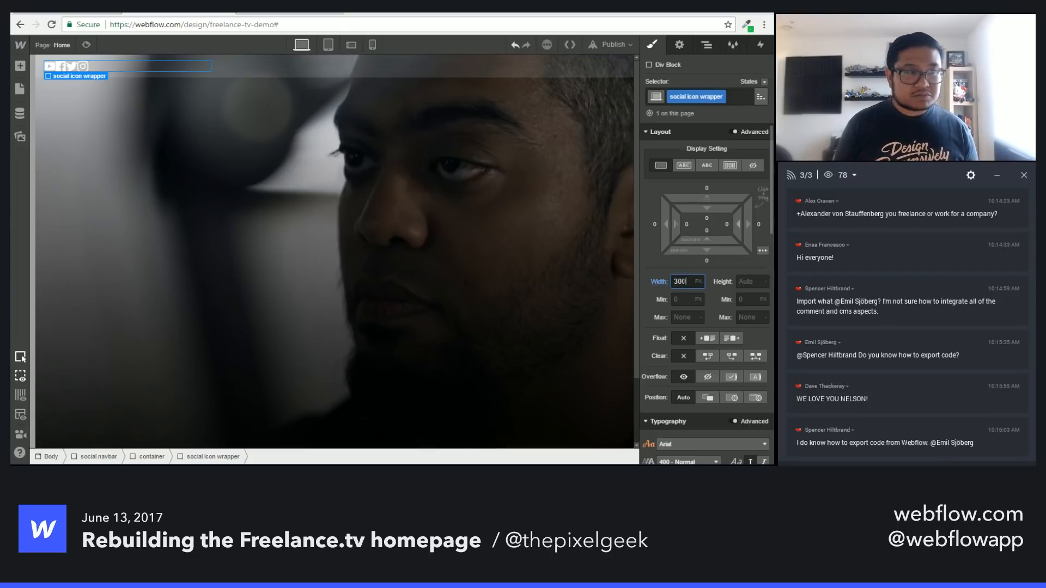
key("BackSpace")
key("BackSpace")
key("BackSpace")
type("210")
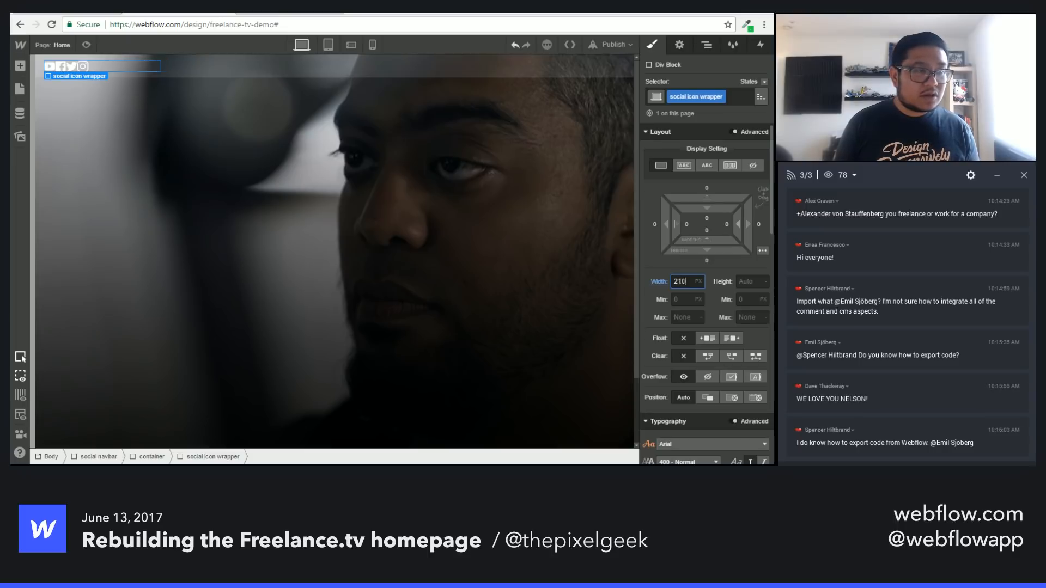
key("BackSpace")
key("BackSpace")
key("BackSpace")
type("170")
key("BackSpace")
key("BackSpace")
key("BackSpace")
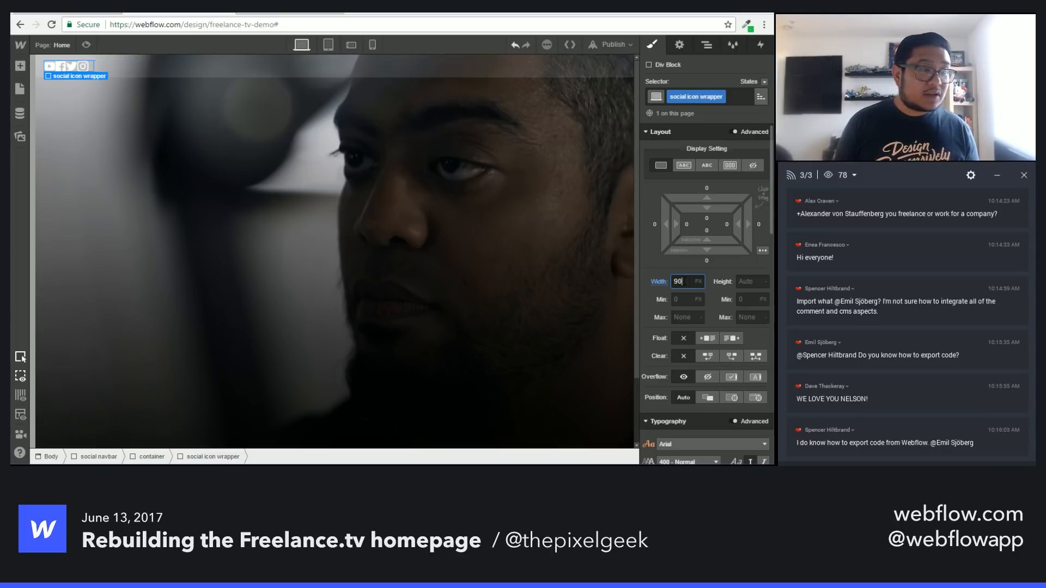
type("120")
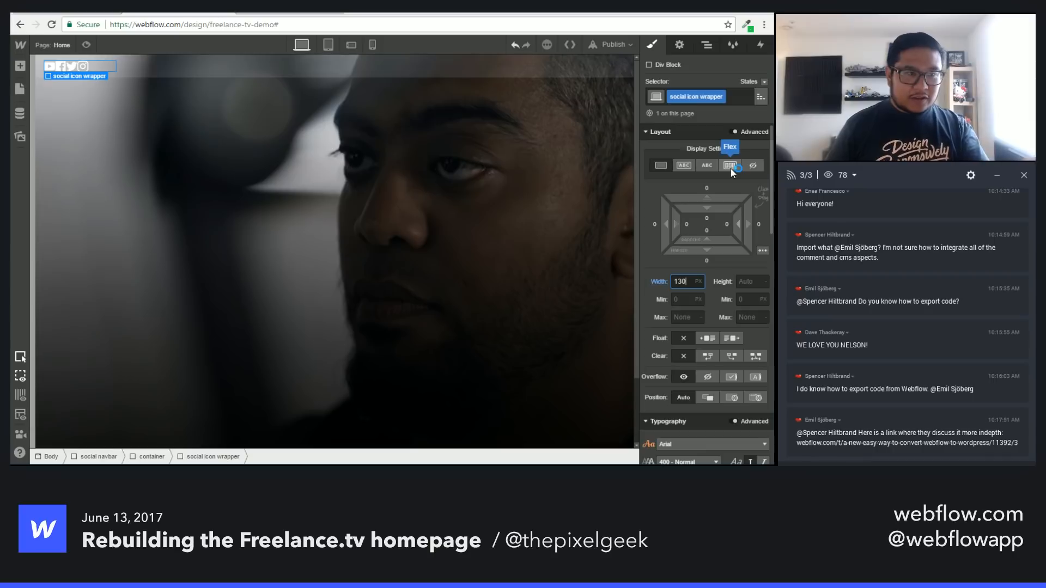
Step: Give the social icon wrapper a horizontal flex layout with space between its children, and reduce its width to 120 px
left_click(731, 169)
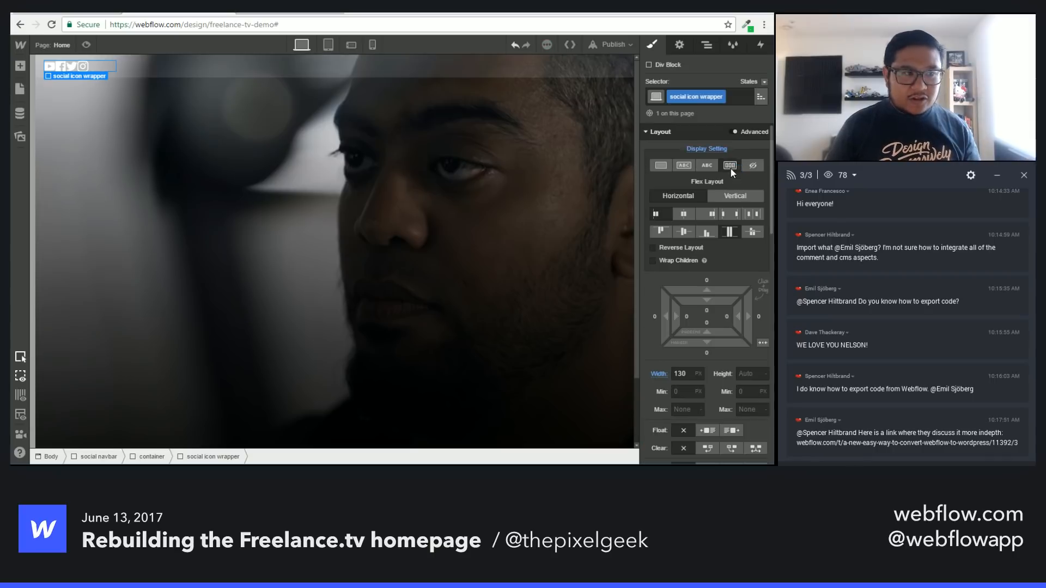
left_click(735, 213)
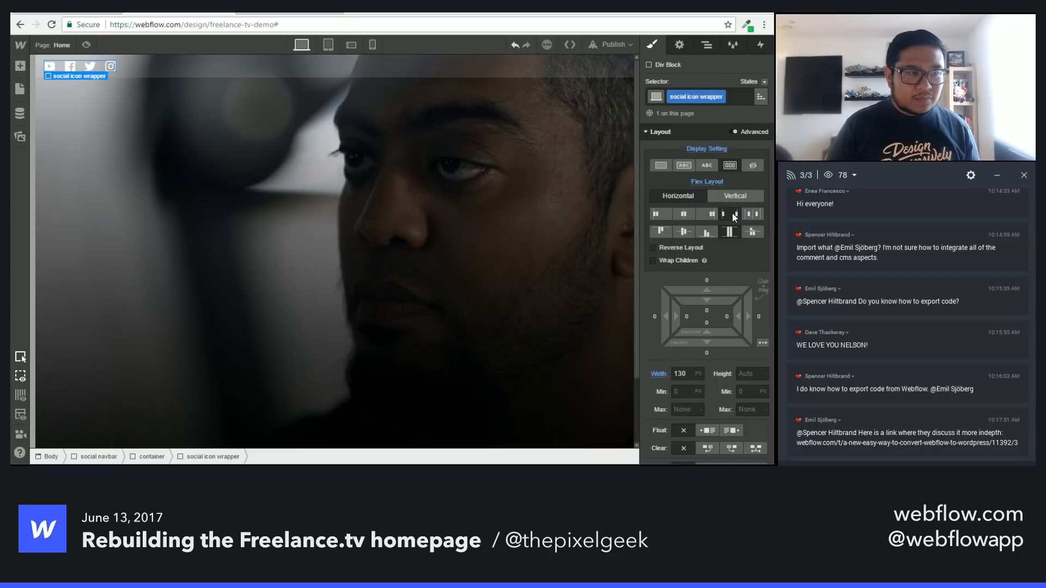
left_click(690, 375)
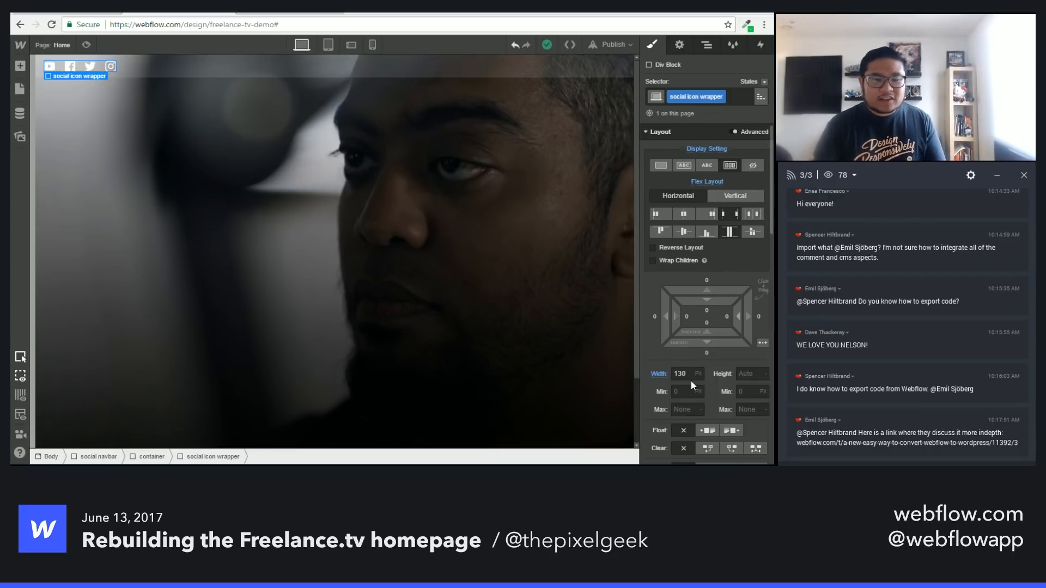
key("shift+Down")
key("shift+Down")
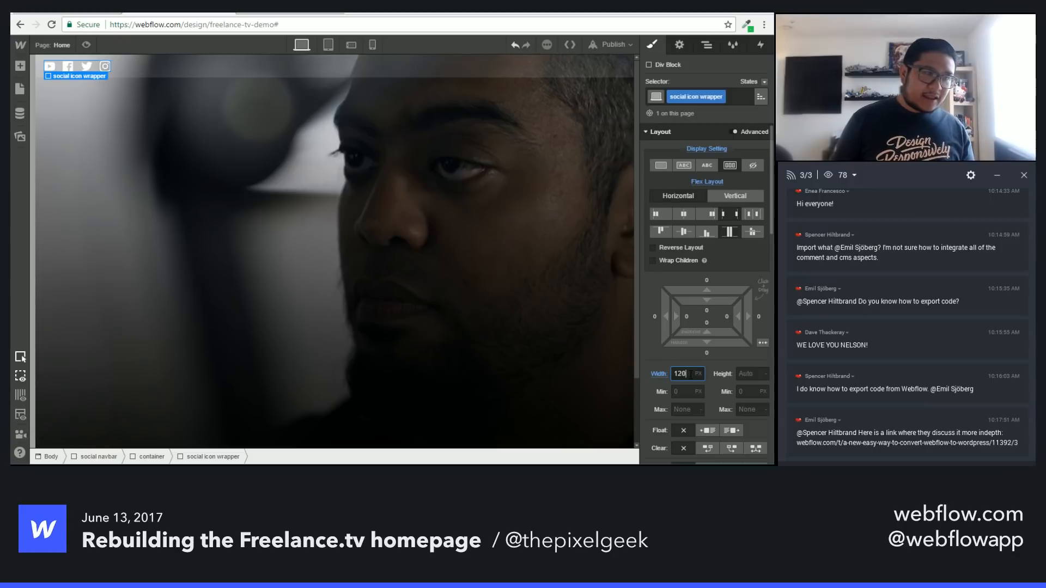
key("shift+Up")
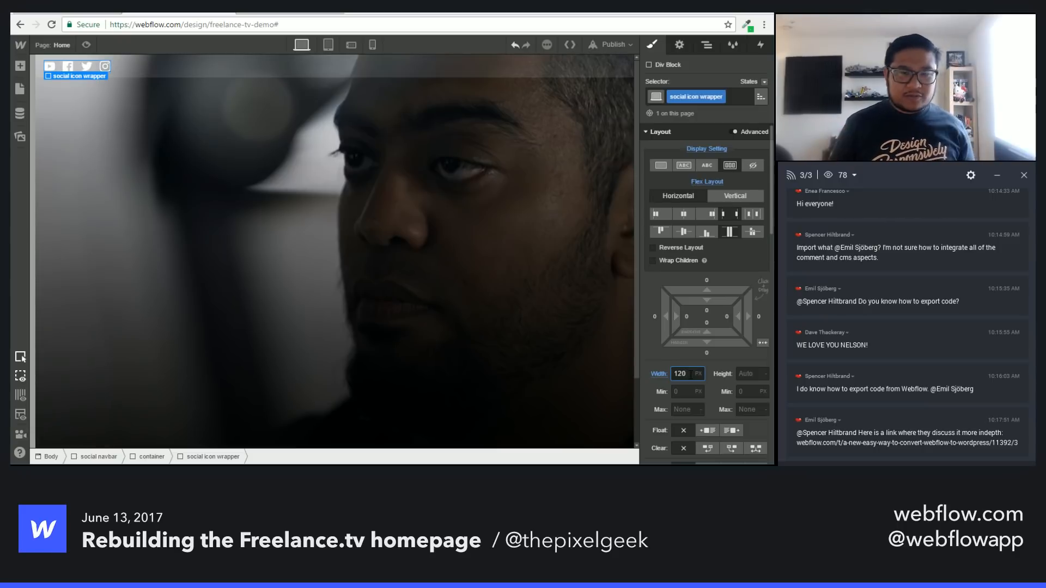
Step: Add a new div block inside the navbar's container, below the social icon wrapper
left_click(219, 72)
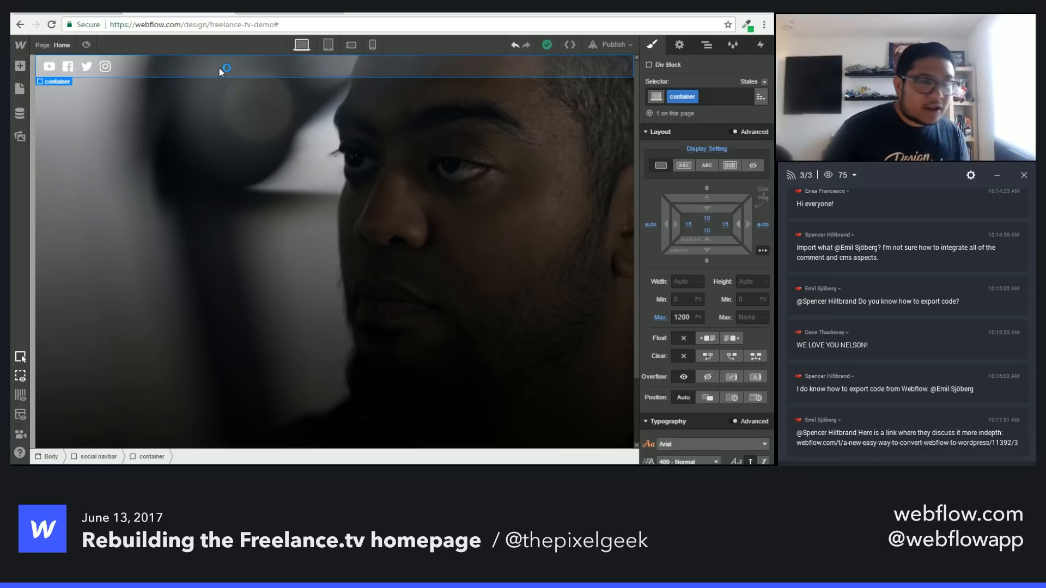
key("a")
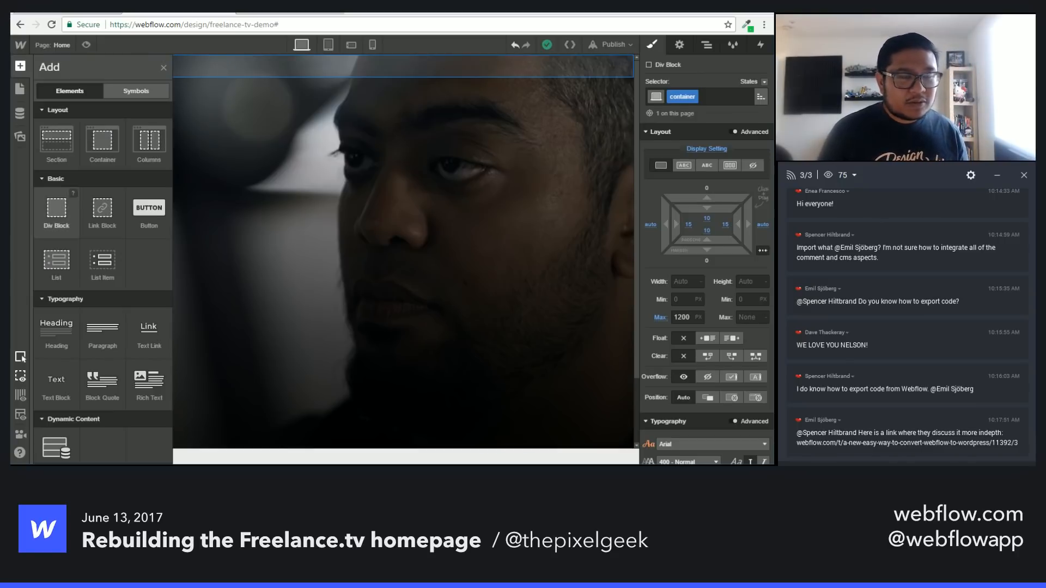
left_click(67, 220)
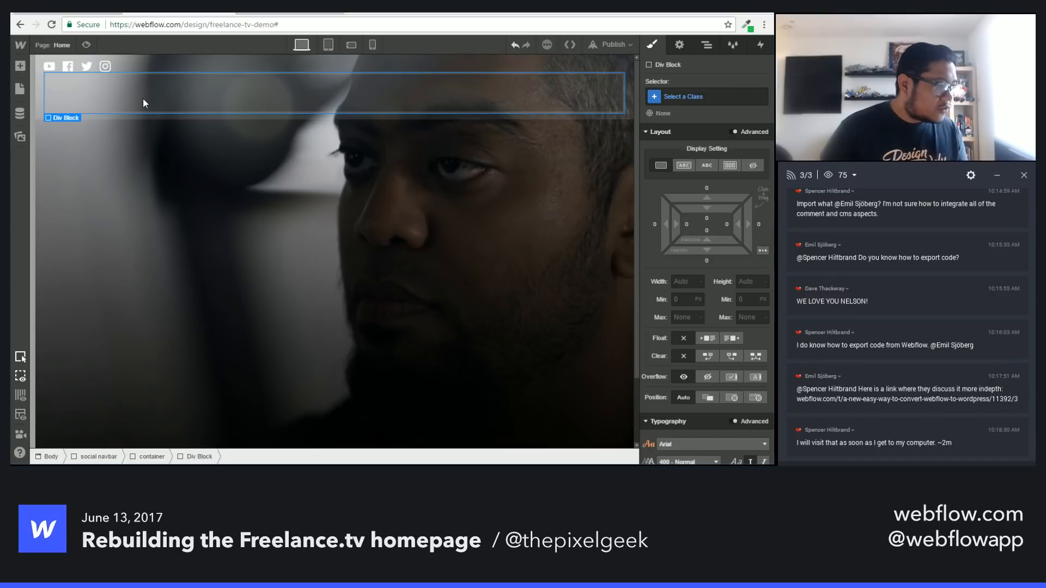
key("a")
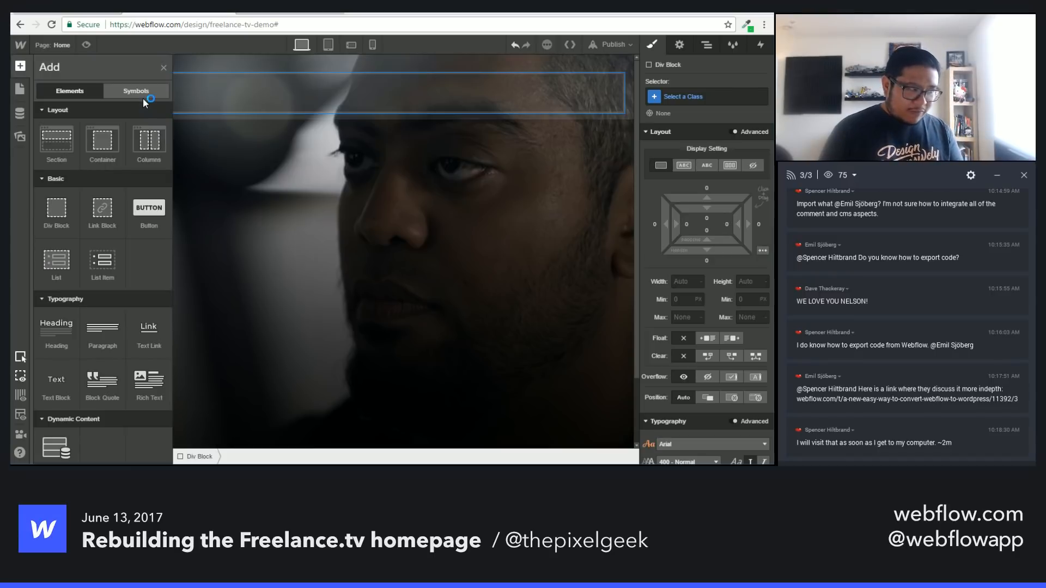
key("a")
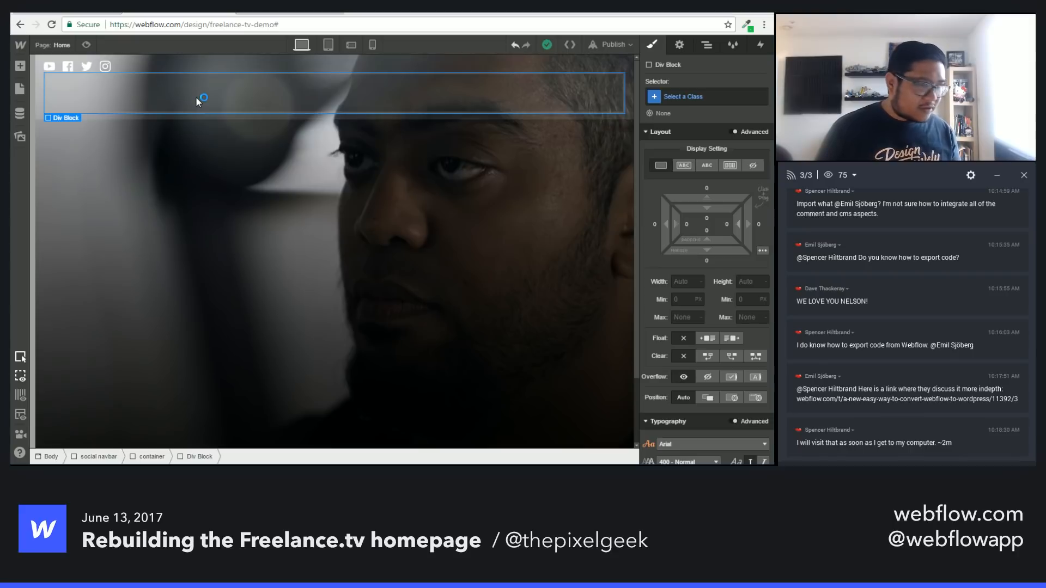
Step: Select the page body, choose the Body (All Pages) tag as its selector, and set the font to Montserrat
left_click(701, 46)
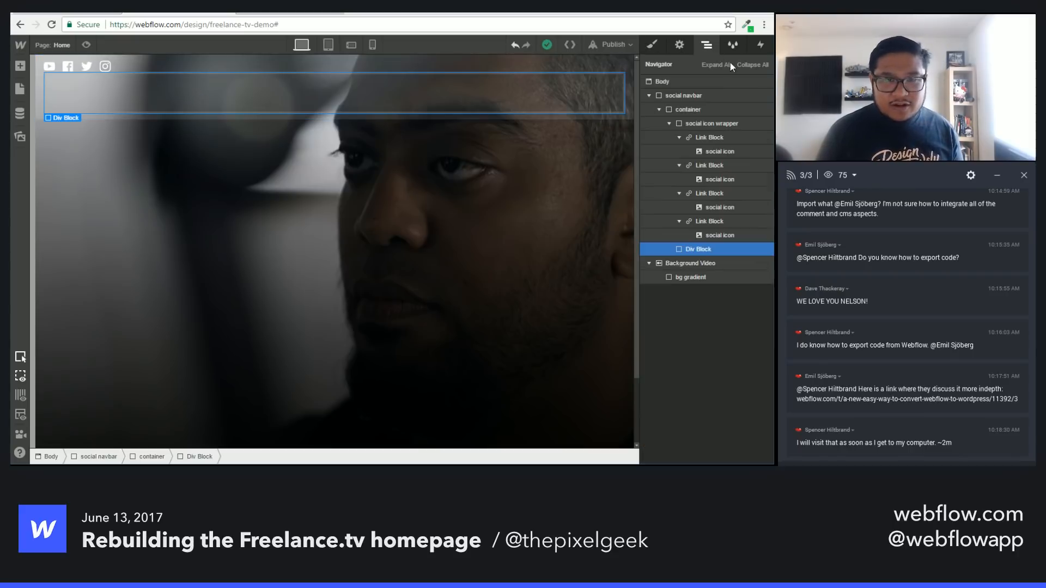
left_click(677, 82)
left_click(654, 47)
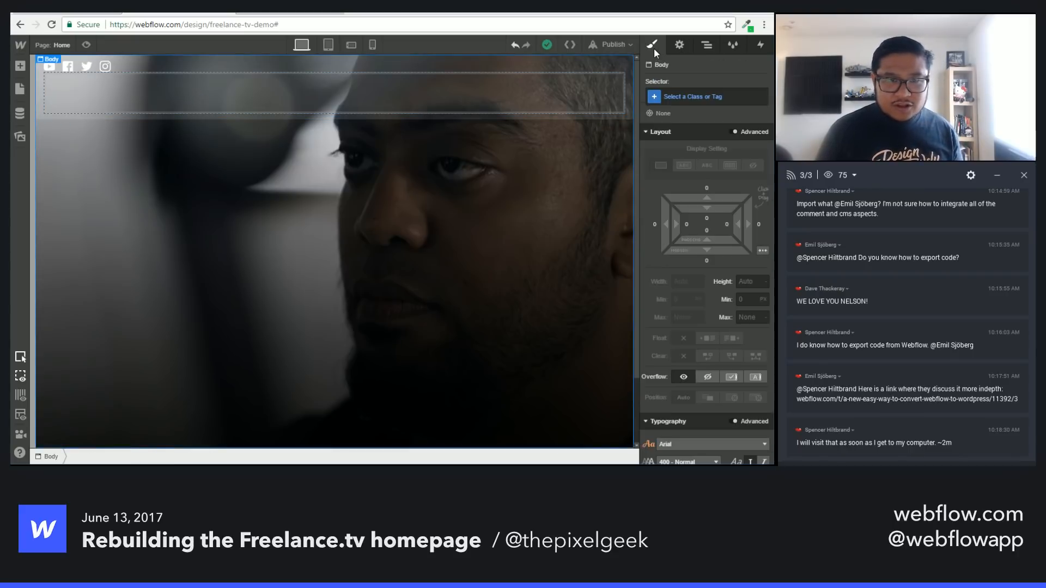
scroll(707, 259, "down", 3)
left_click(695, 97)
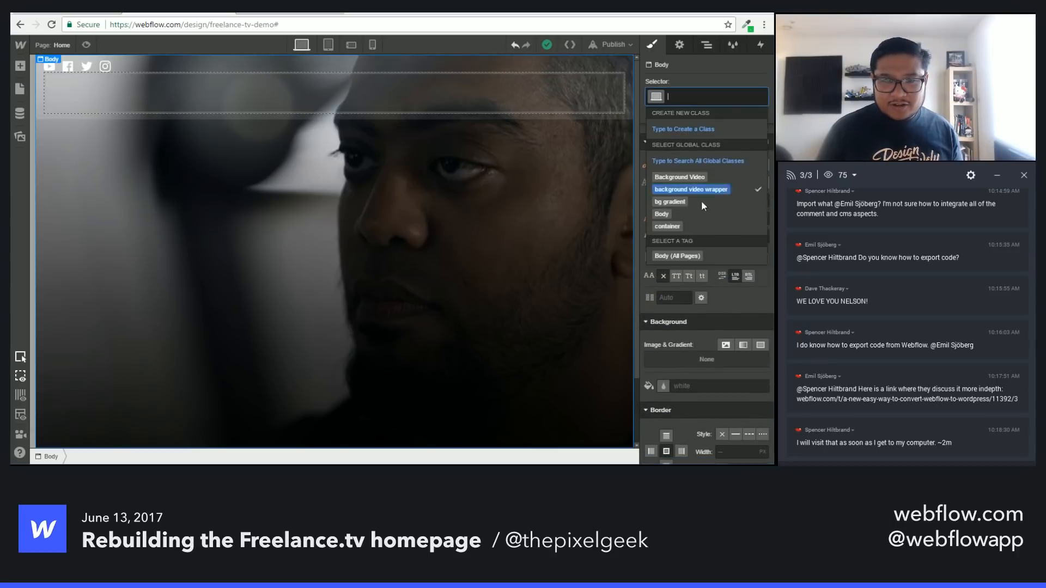
left_click(685, 258)
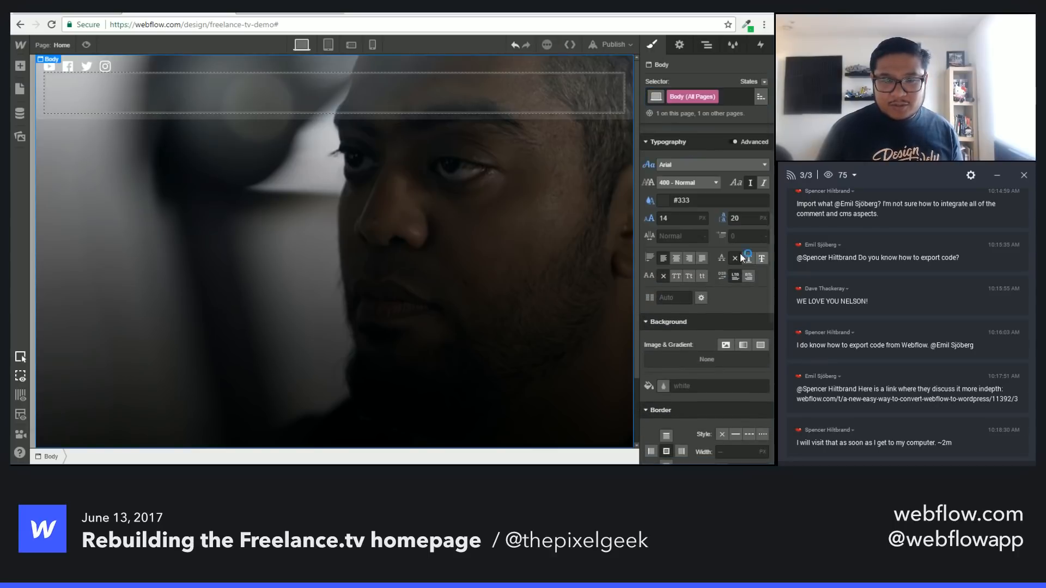
left_click(694, 165)
scroll(715, 251, "down", 5)
scroll(714, 247, "up", 2)
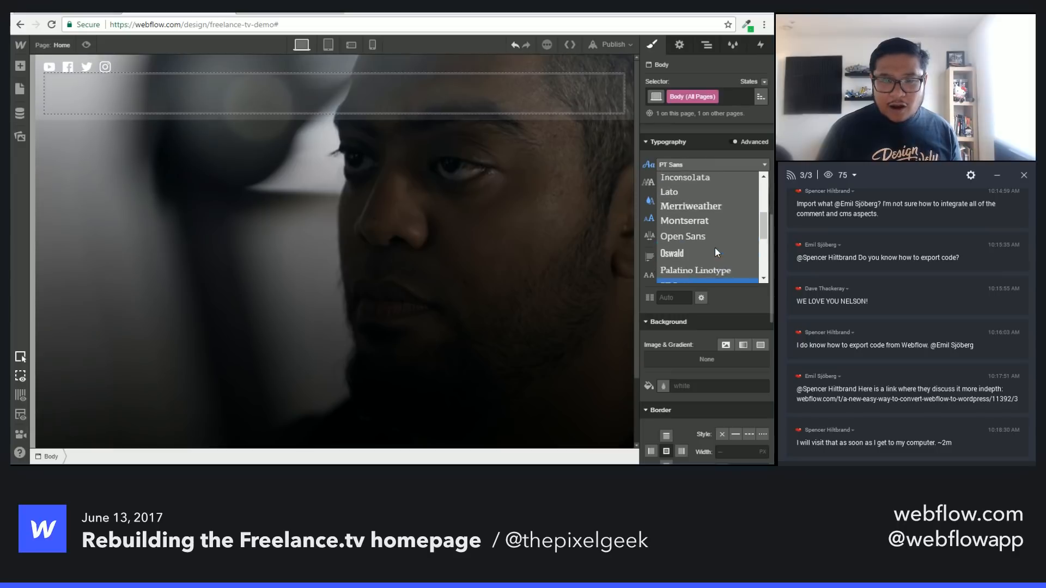
left_click(717, 241)
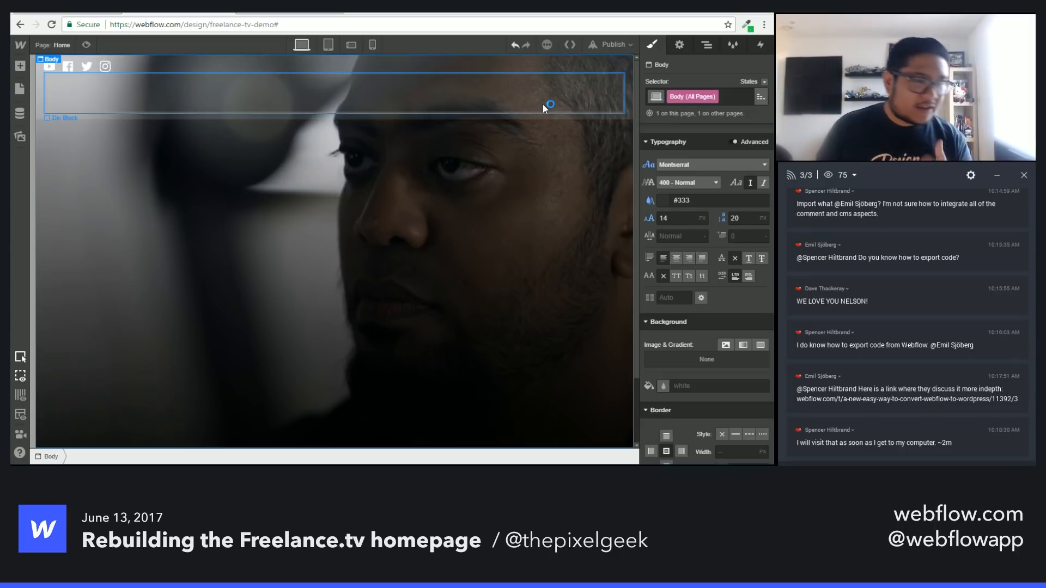
Step: Select the empty navbar div block, switch to the freelance.tv page and copy "Join the email list and Slack community" from its top bar
left_click(426, 111)
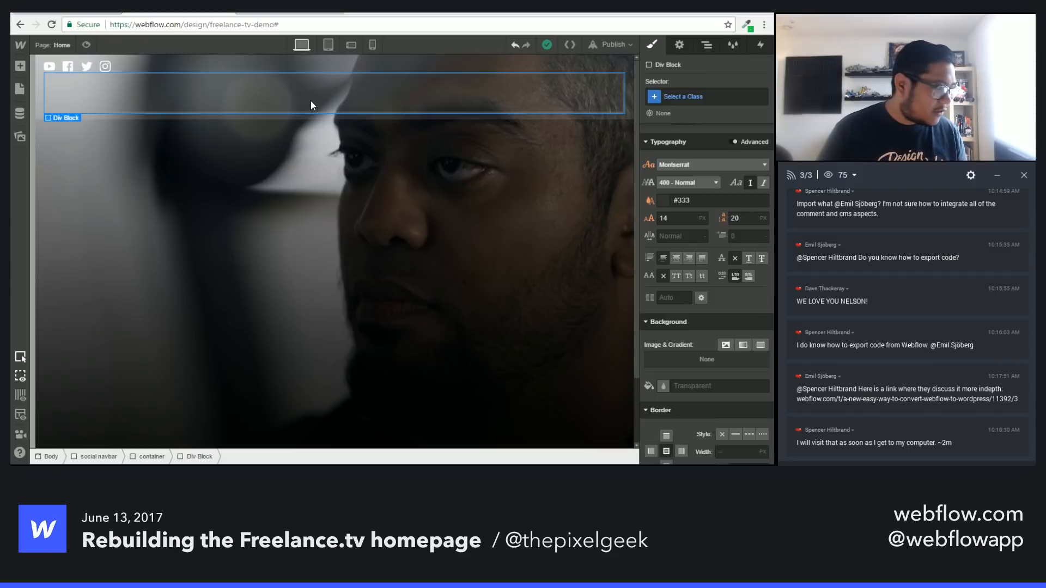
left_click(68, 15)
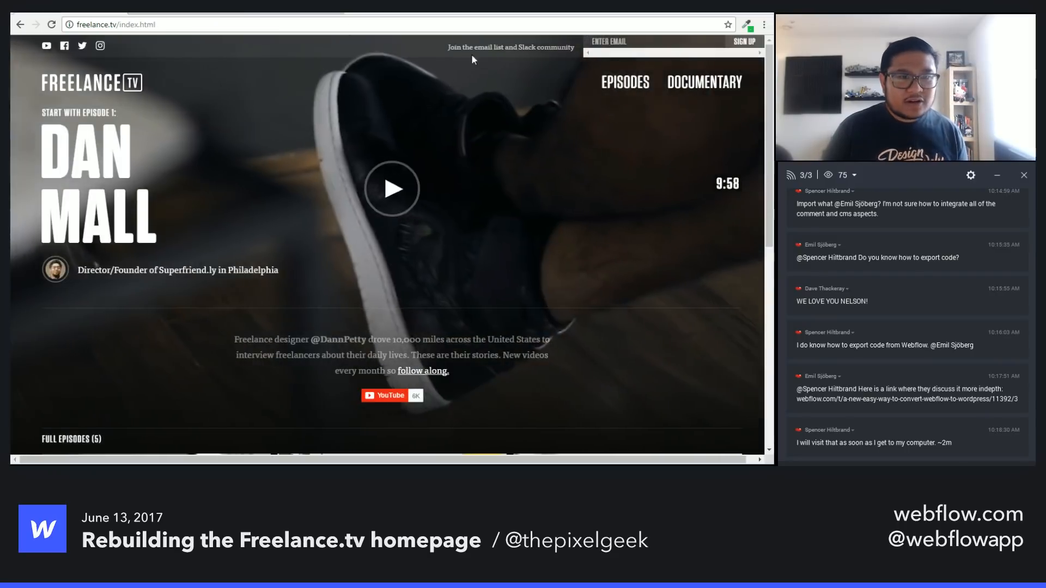
left_click_drag(448, 45, 576, 48)
key("ctrl+c")
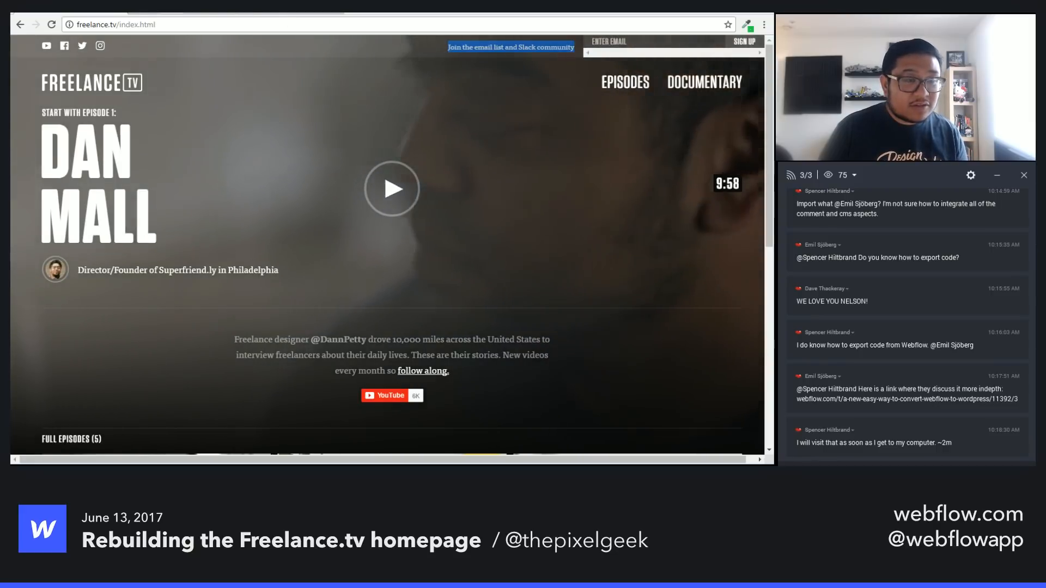
Step: Return to the Webflow Designer, add a text block inside the empty navbar div block and replace its text with the copied "Join the email list and Slack community"
left_click(221, 11)
key("a")
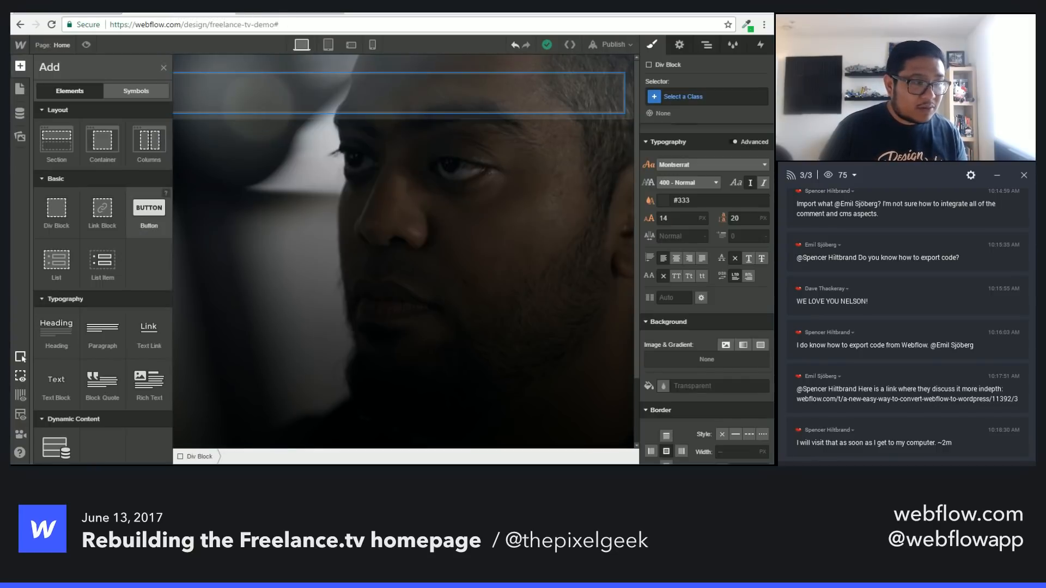
left_click(57, 384)
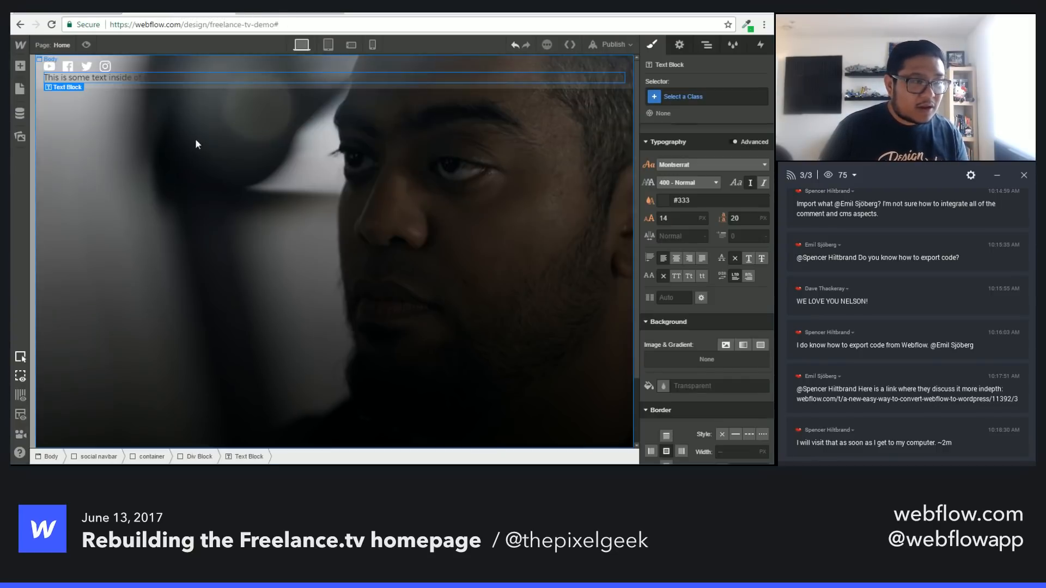
double_click(109, 80)
key("ctrl+v")
key("Escape")
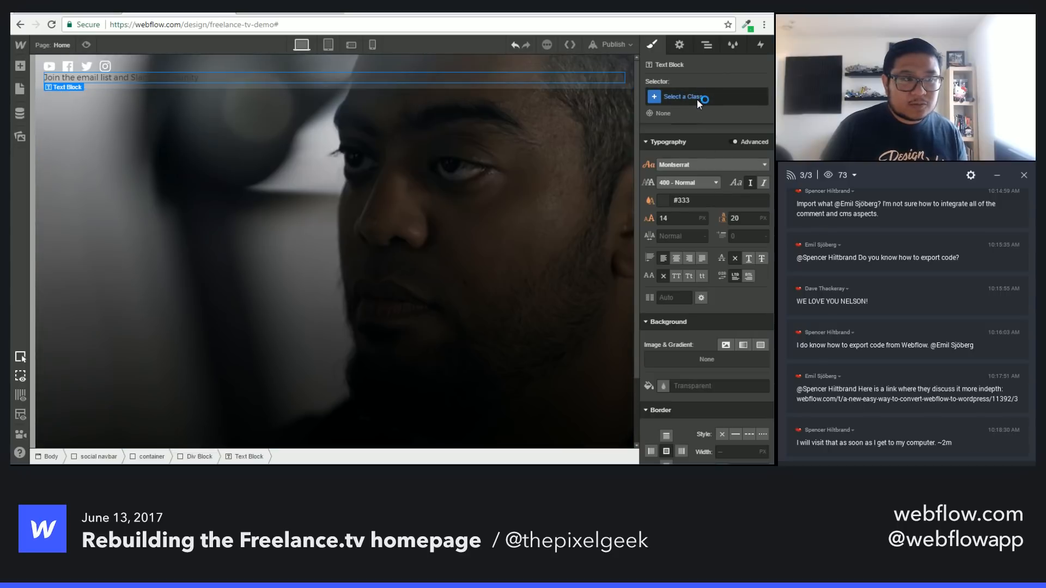
Step: Create a class named serif on the text block and set its font to Merriweather
left_click(669, 96)
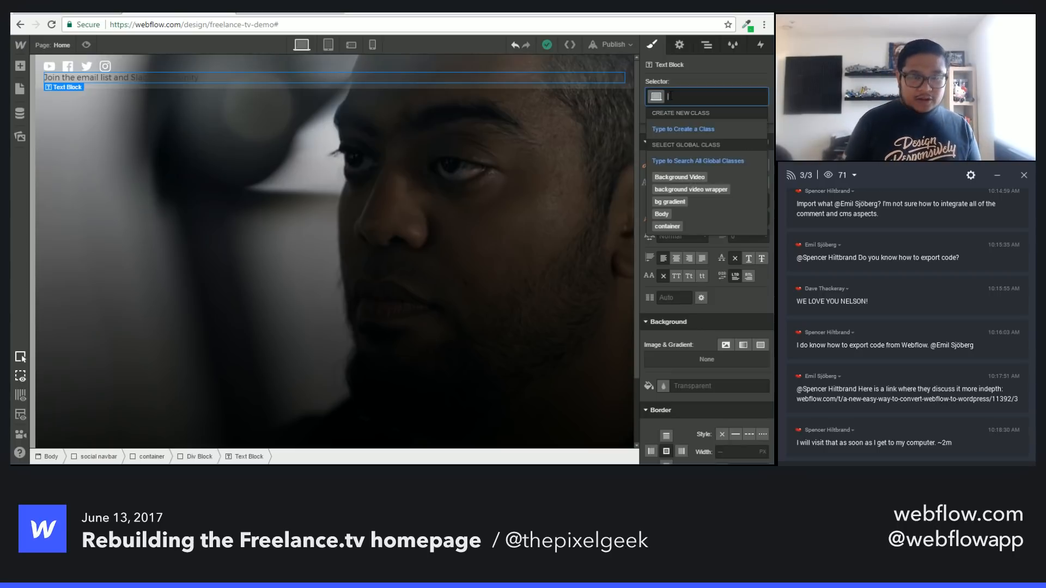
type("serif")
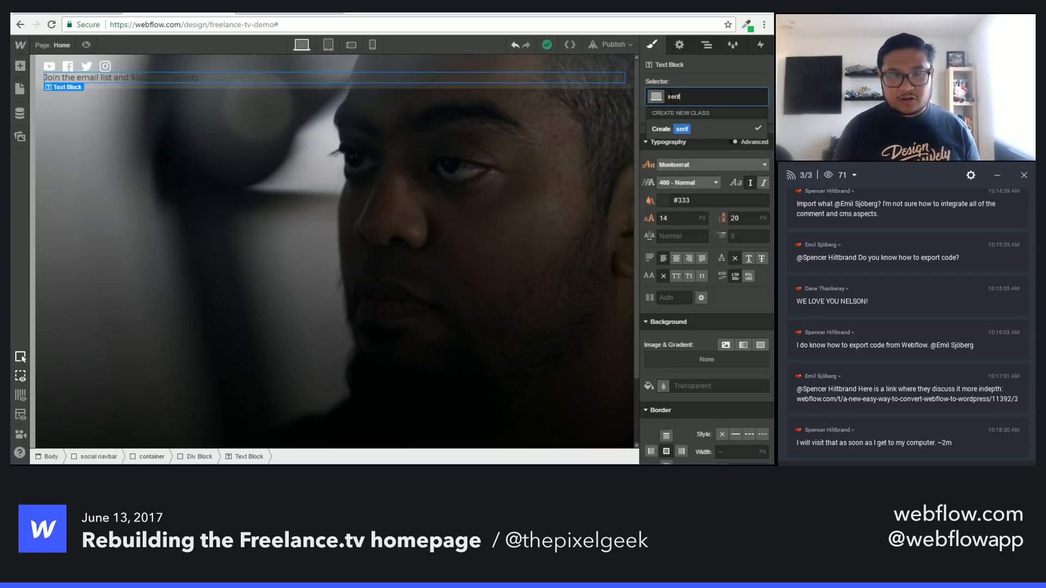
key("Return")
left_click(700, 165)
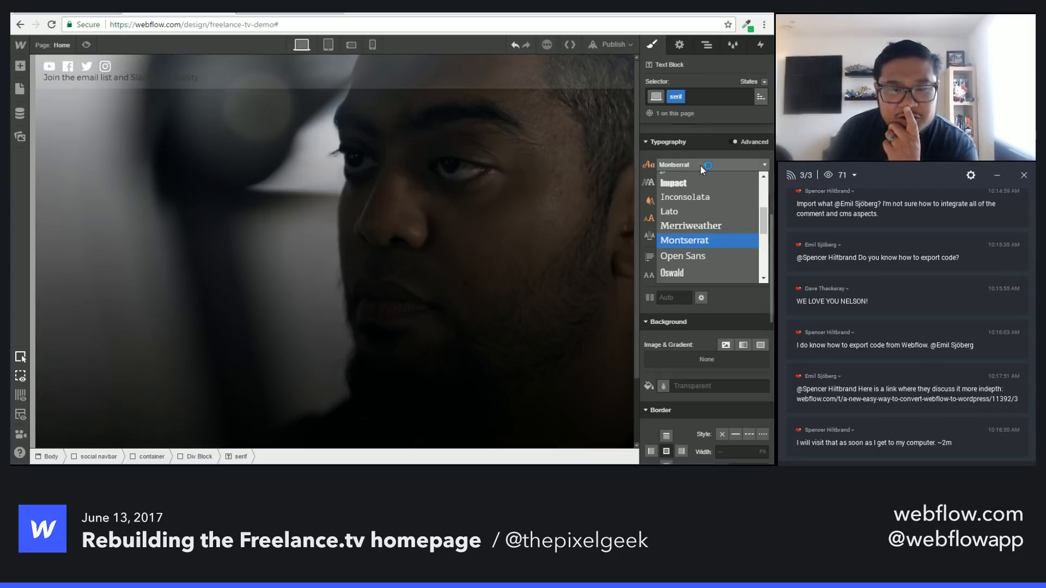
left_click(690, 226)
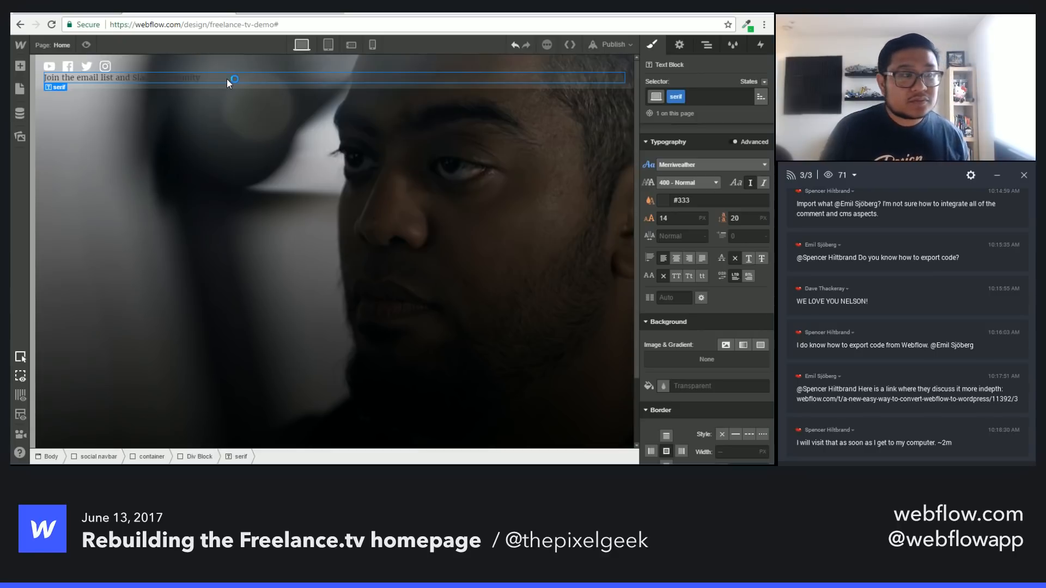
Step: Remove the serif class from the text block and create a class named grey on it instead
left_click(703, 99)
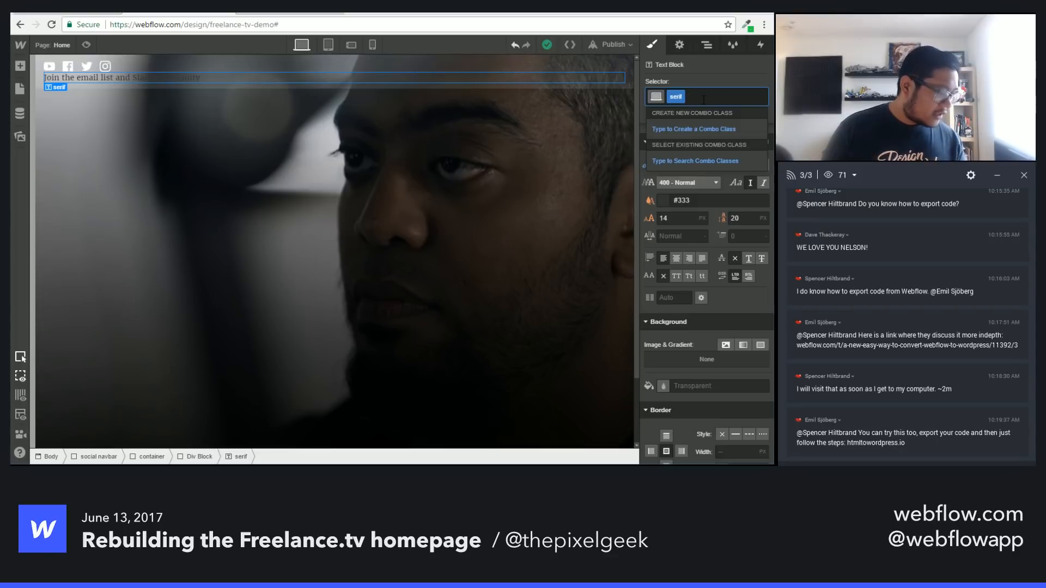
key("BackSpace")
left_click(713, 77)
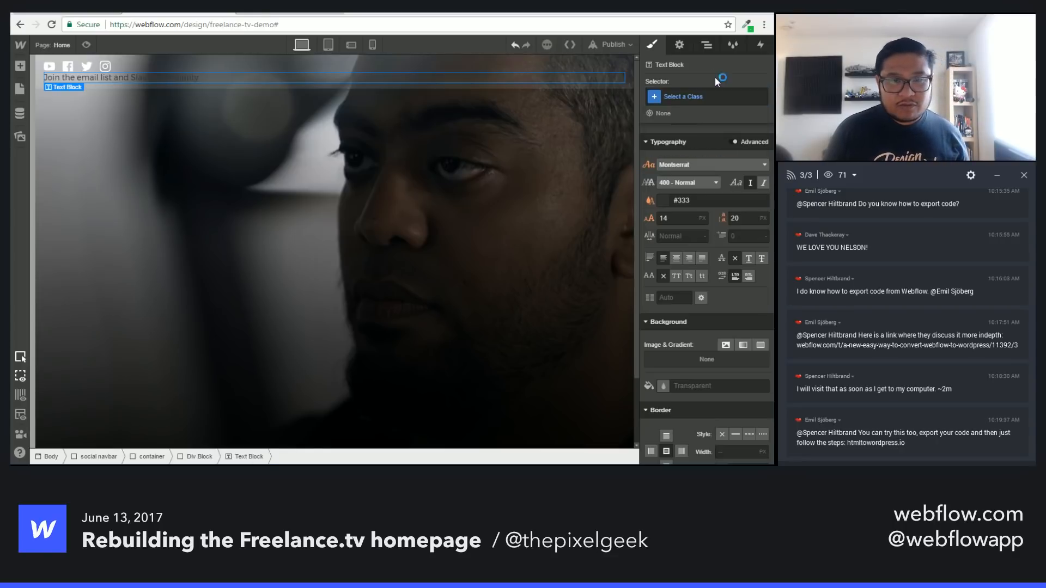
left_click(693, 102)
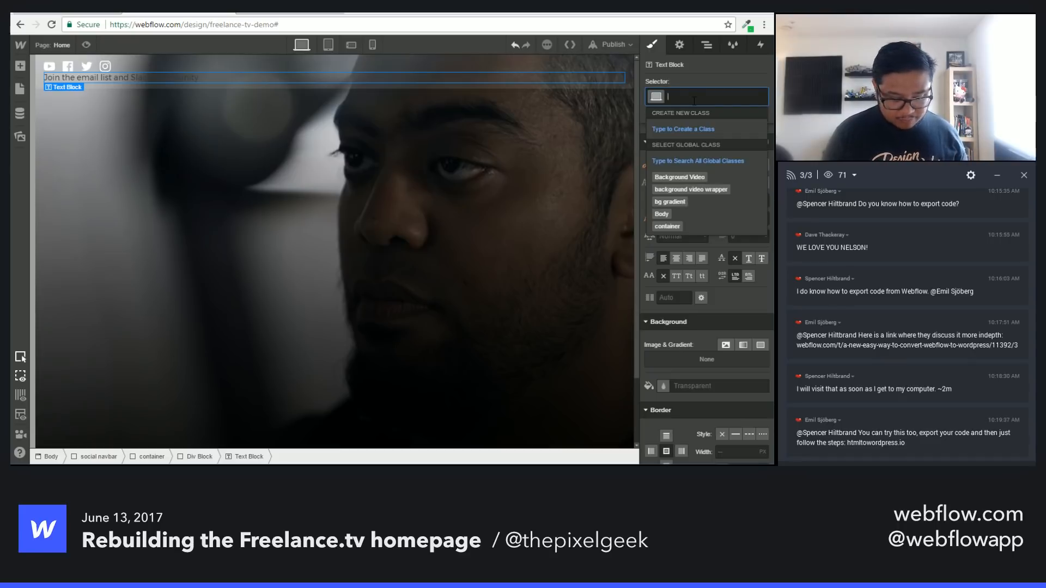
type("grey color")
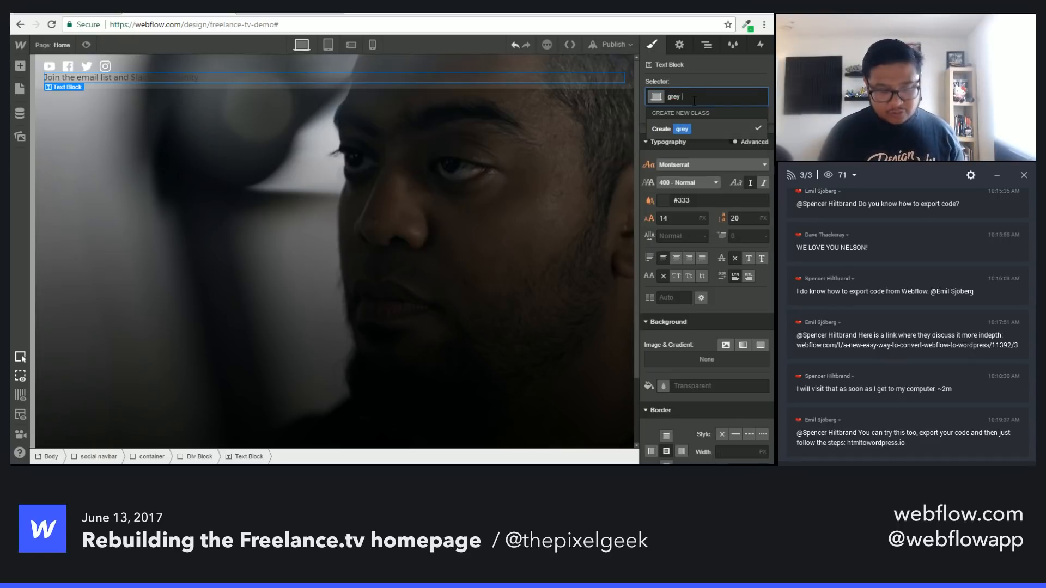
key("BackSpace")
key("BackSpace")
key("BackSpace")
key("BackSpace")
key("BackSpace")
key("BackSpace")
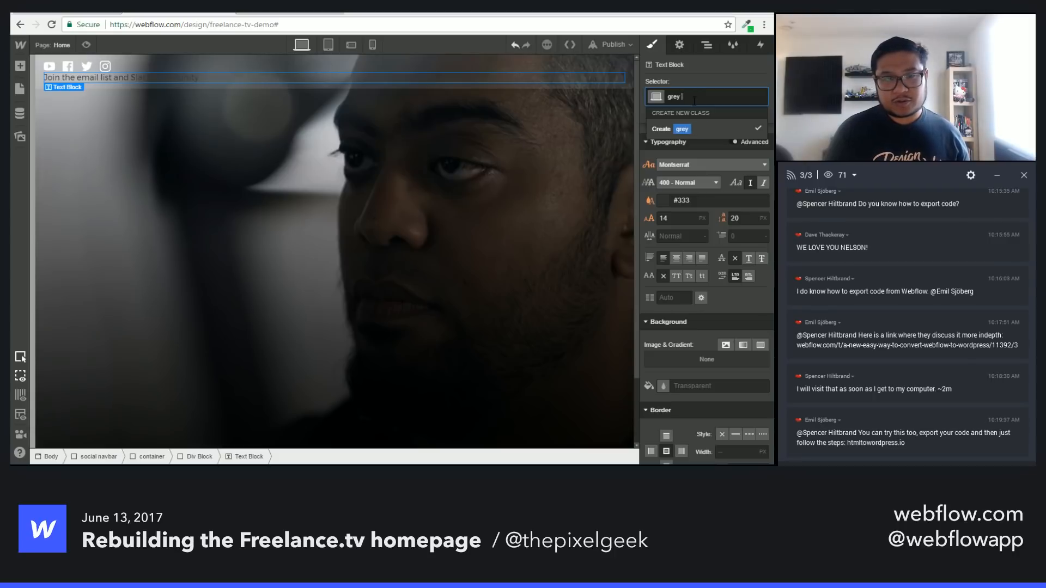
key("Return")
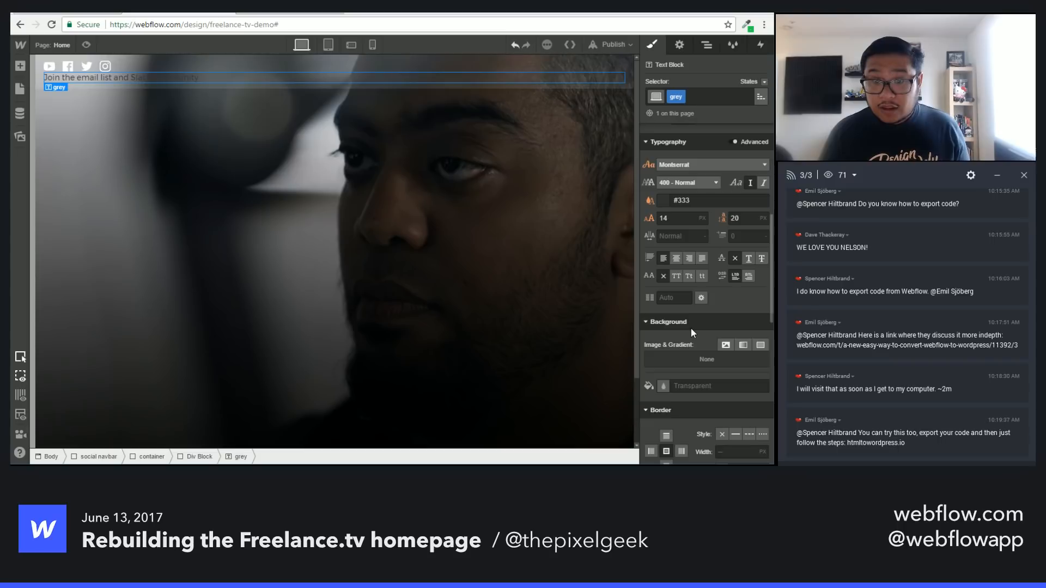
Step: Set the grey class's text color to #999
left_click(662, 201)
left_click_drag(687, 222, 654, 202)
double_click(667, 271)
type("666")
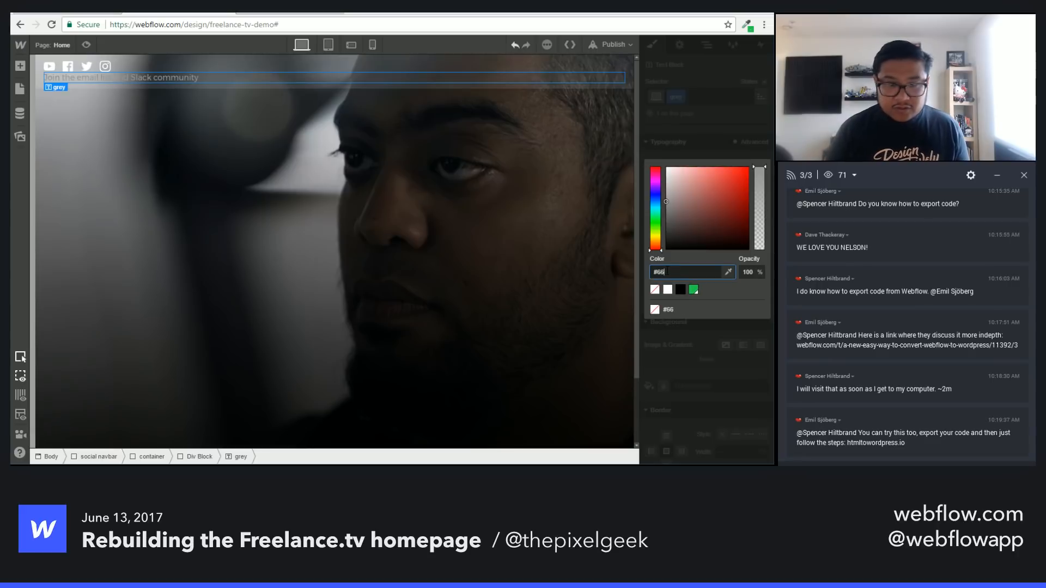
key("BackSpace")
key("BackSpace")
key("BackSpace")
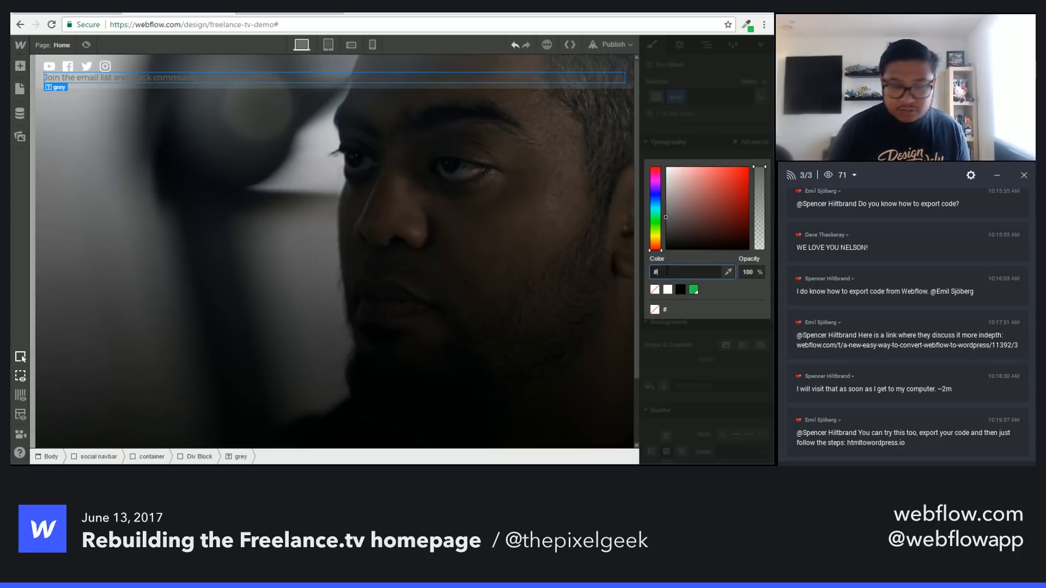
type("999")
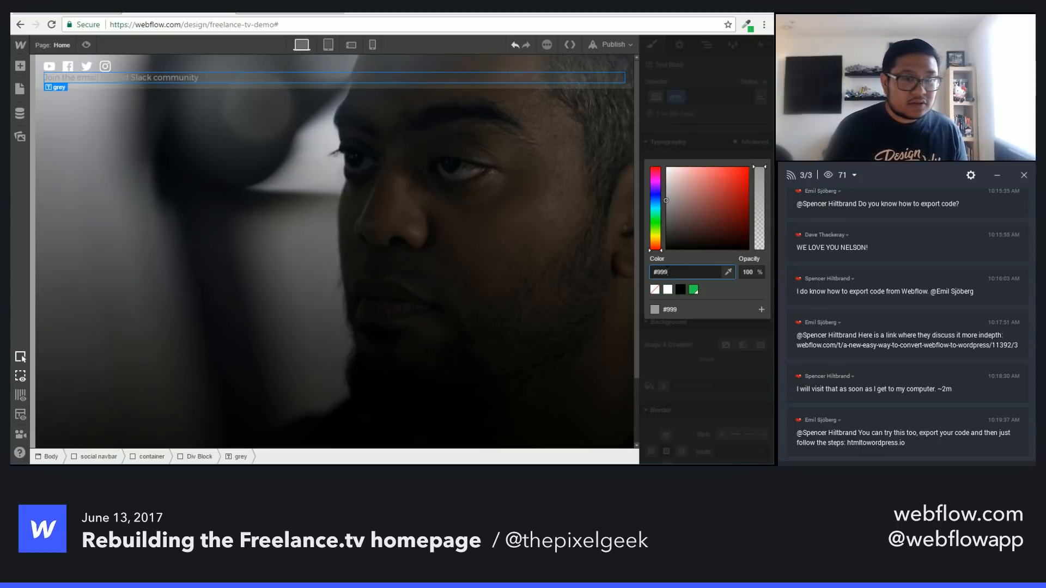
key("Return")
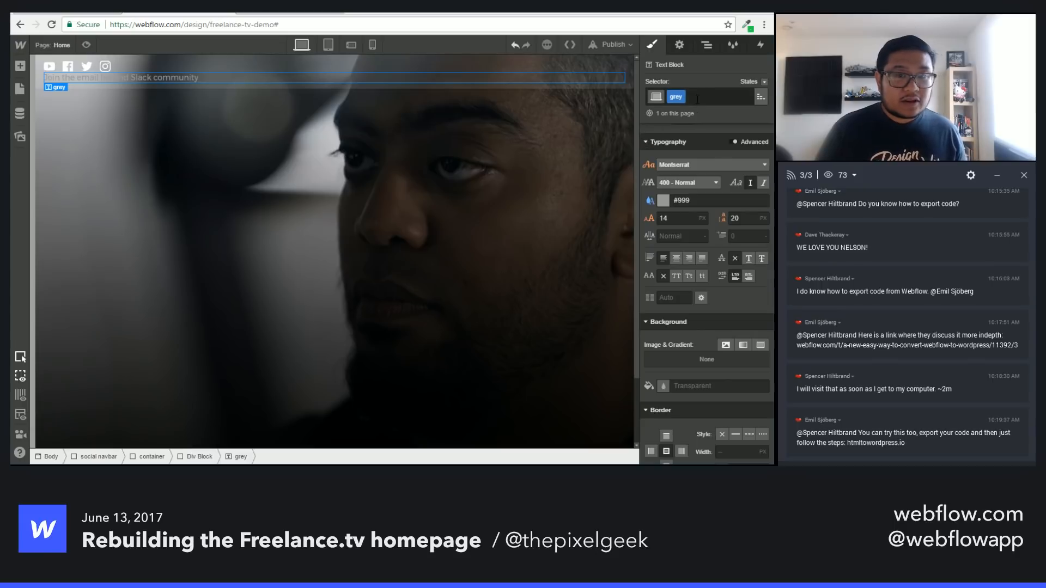
Step: Remove the grey class from the text block and create a class named small text on it instead
left_click(730, 97)
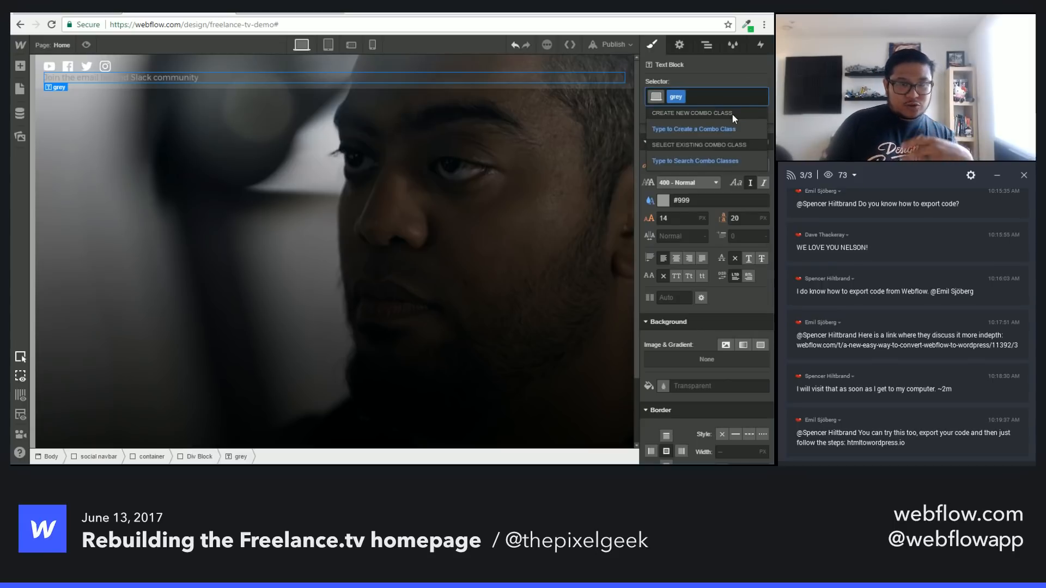
left_click(474, 132)
left_click(257, 79)
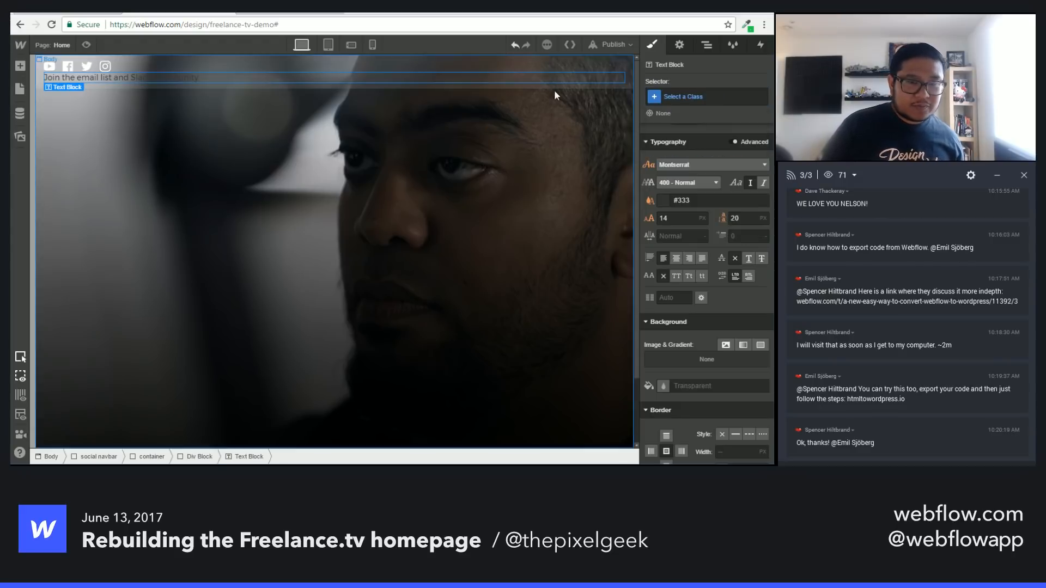
left_click(690, 95)
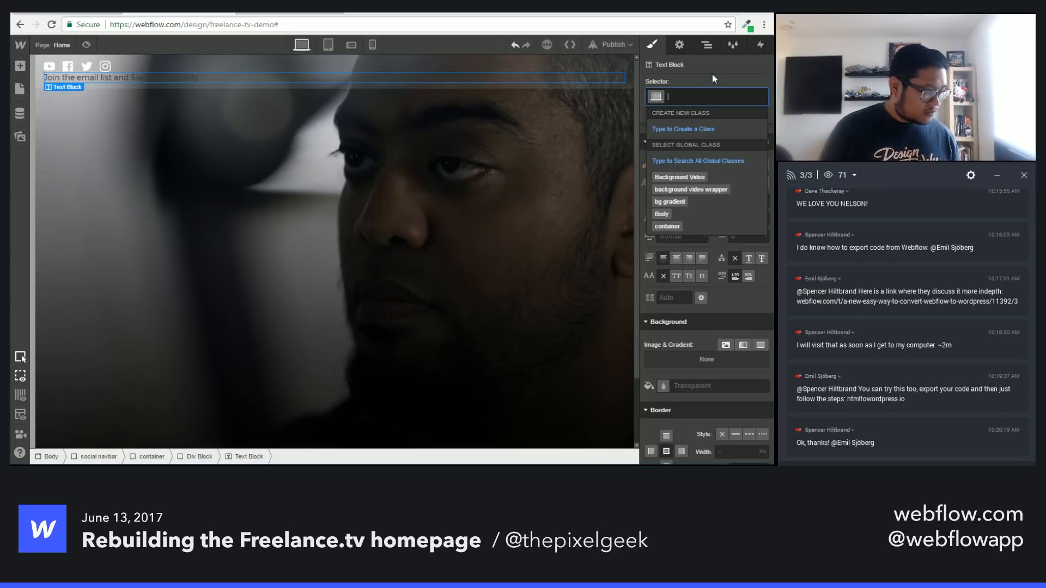
type("small")
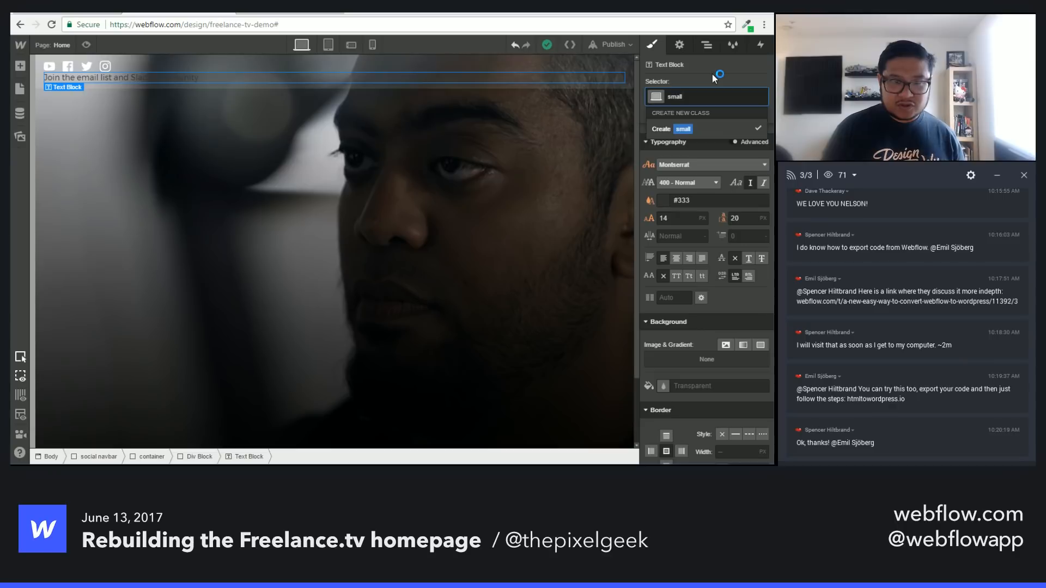
type(" text")
key("Return")
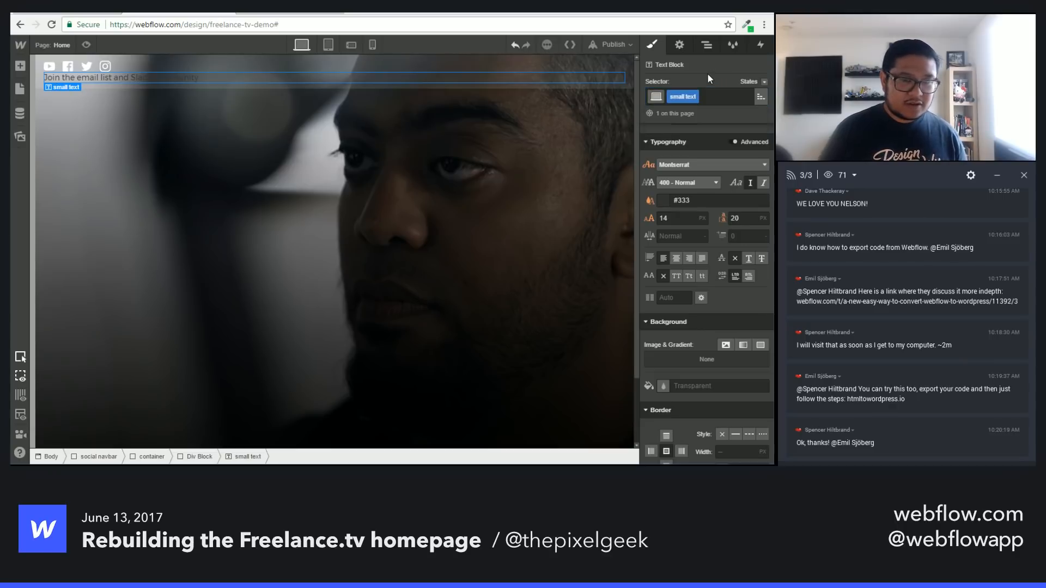
Step: Set the small text class's font size to 11 px and its line height to 17 px
double_click(681, 218)
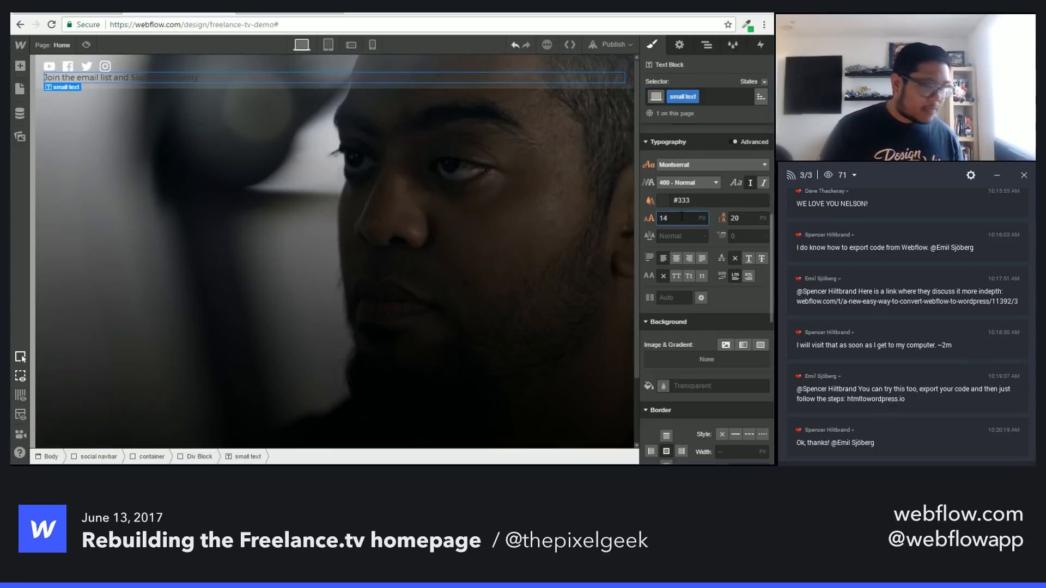
type("11")
key("Up")
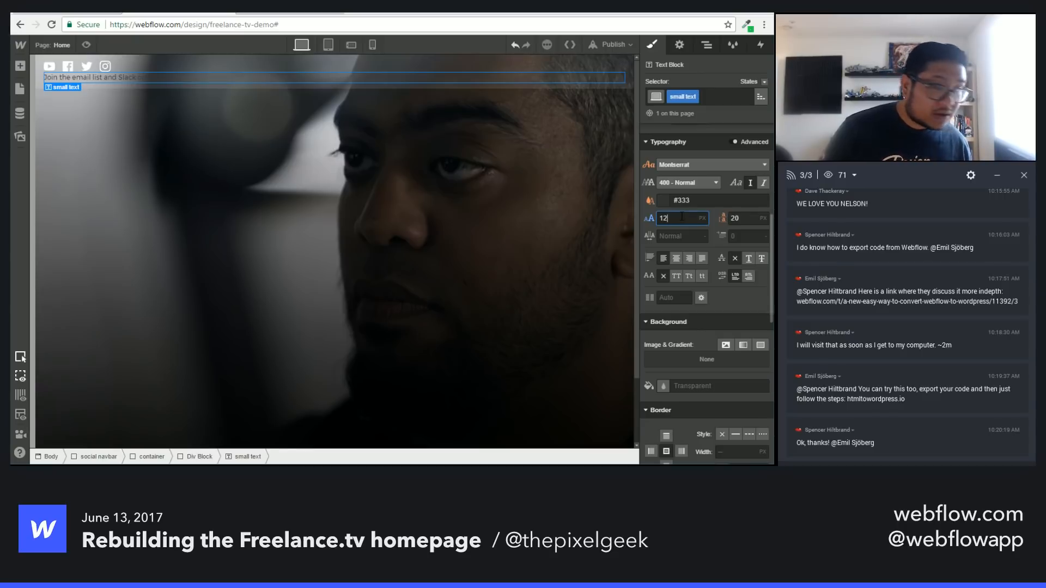
key("Down")
key("Tab")
type("18")
key("Down")
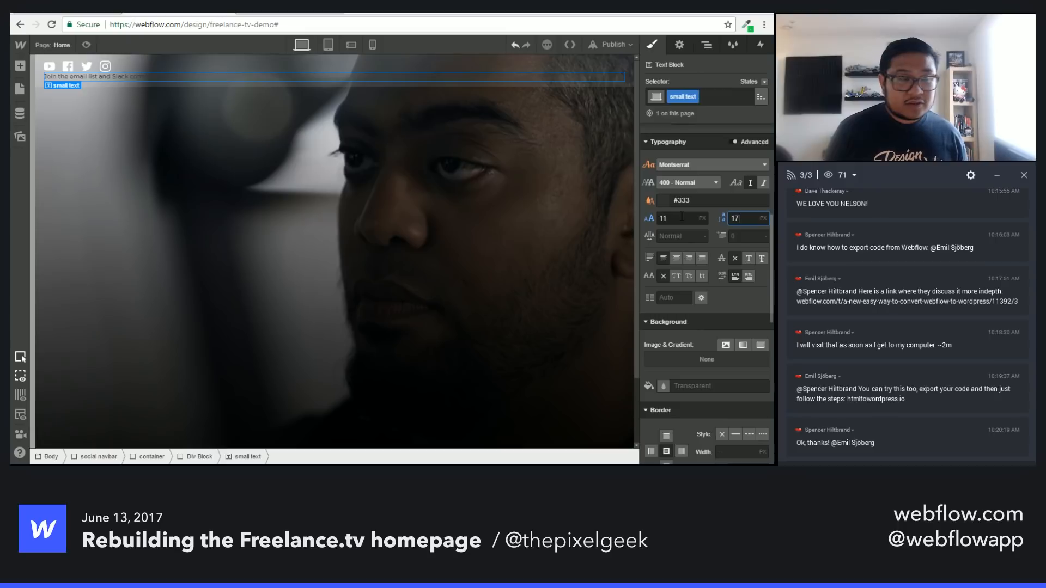
Step: Add the existing serif and grey classes to the text block as combo classes after small text
left_click(712, 97)
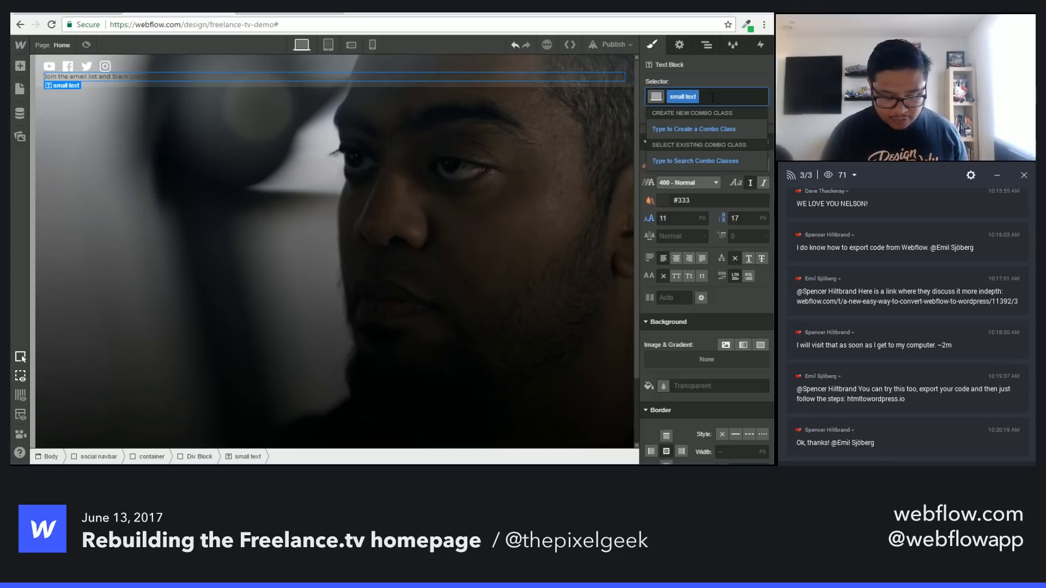
type("ser")
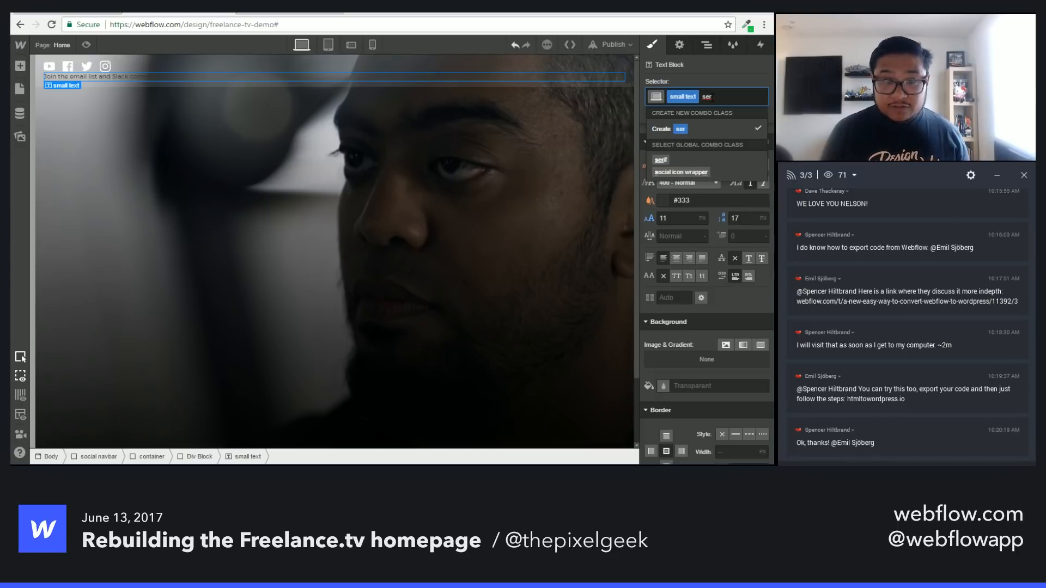
key("Down")
key("Return")
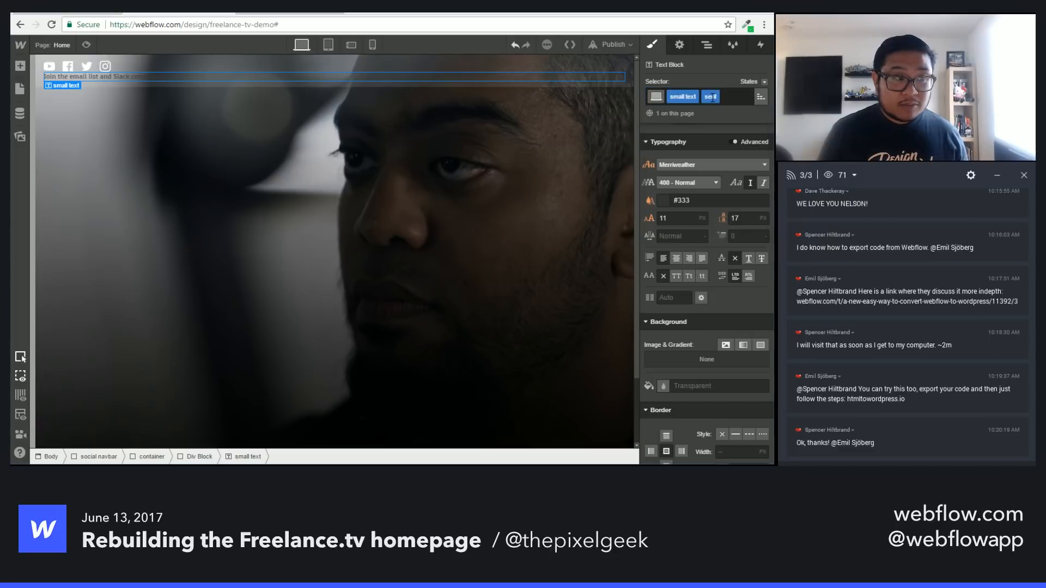
left_click(741, 96)
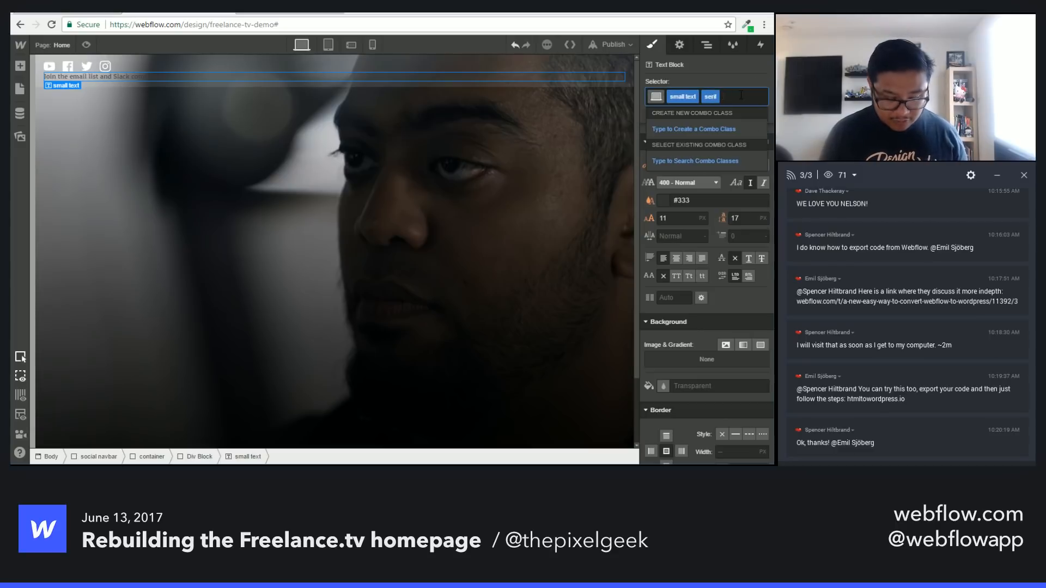
type("gre")
key("Return")
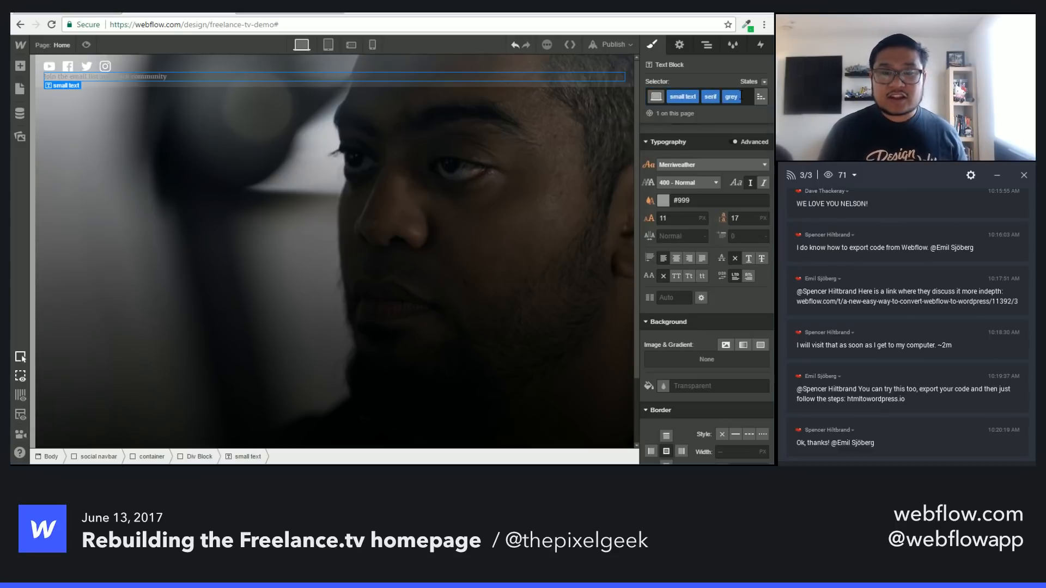
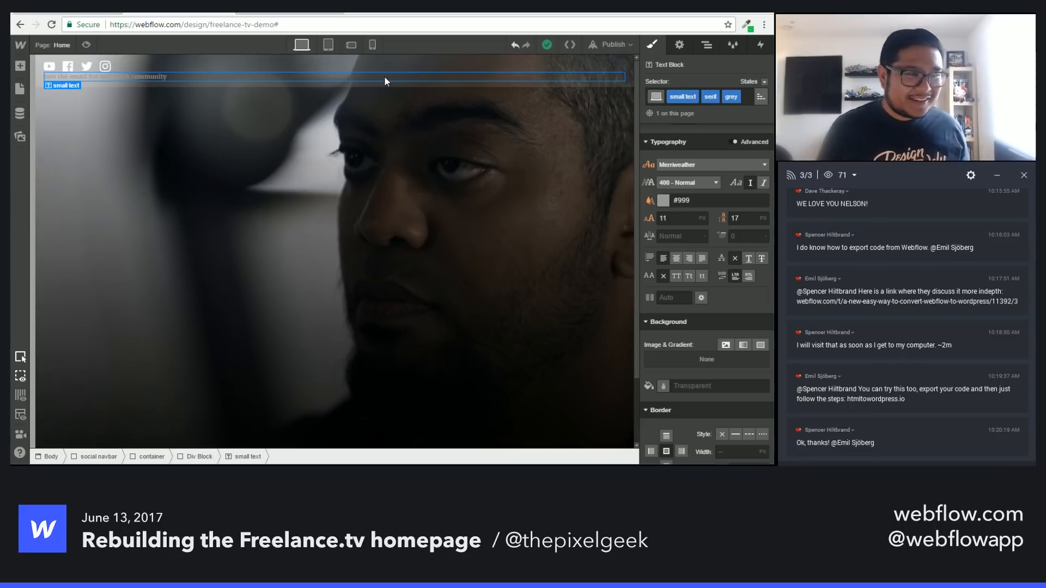
Step: Add a form block below the email-list text in the navbar's div block and delete its Name label
key("a")
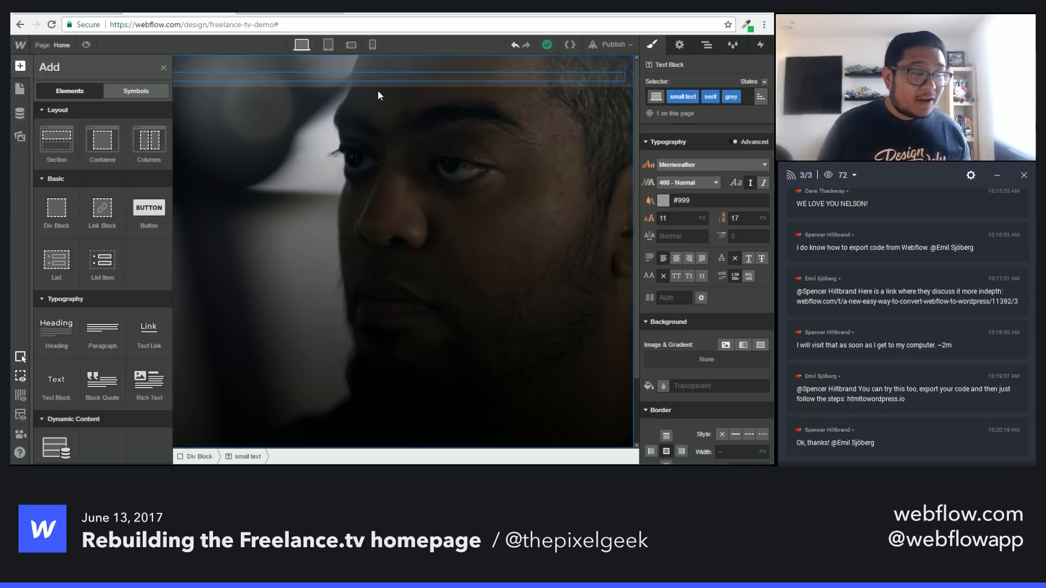
scroll(102, 262, "down", 6)
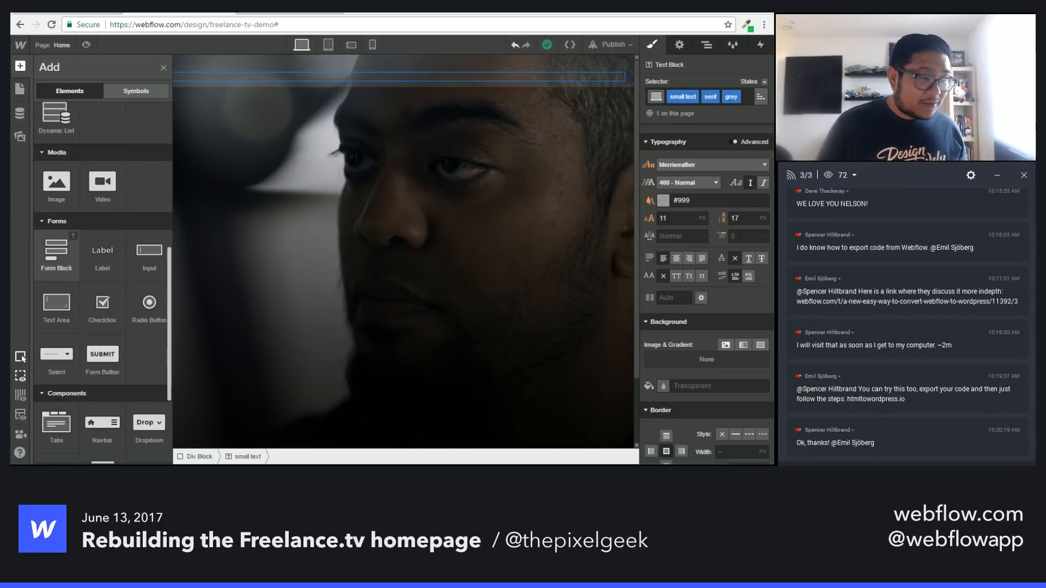
left_click_drag(56, 253, 205, 237)
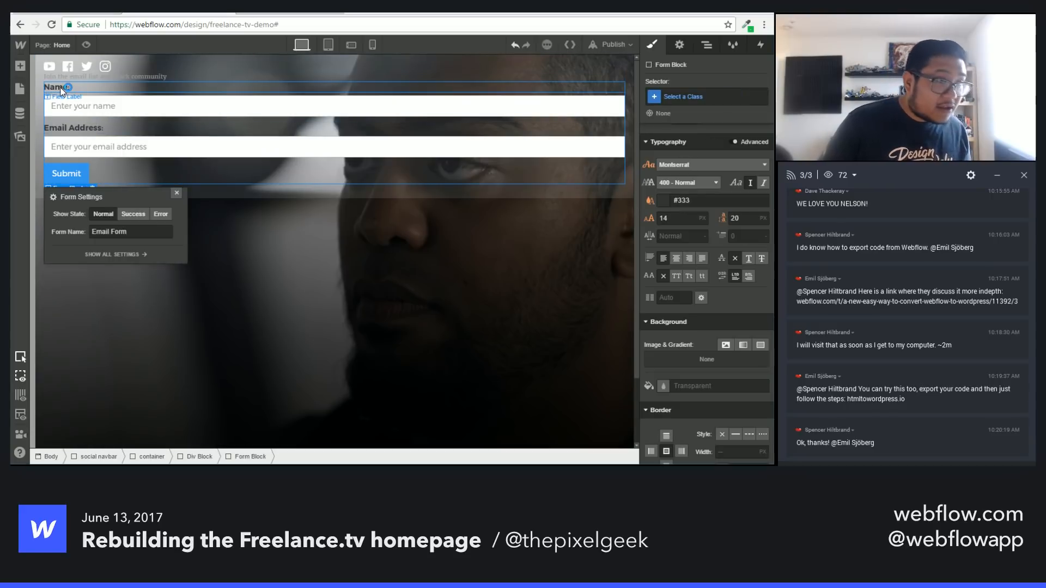
left_click(60, 87)
key("Delete")
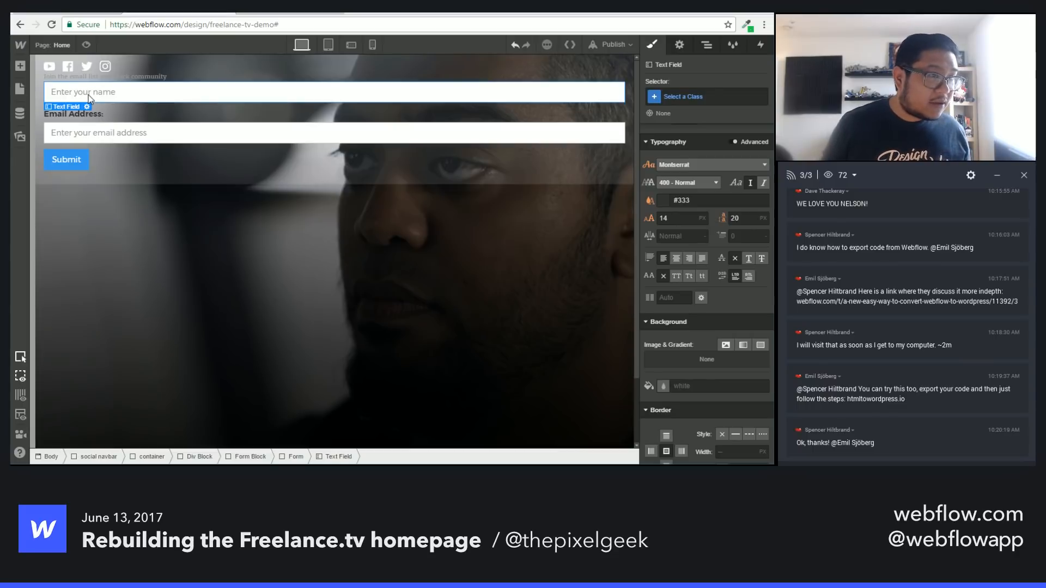
Step: Delete the form's name field and Email Address label, then set the form's display to horizontal flex
key("Delete")
key("Delete")
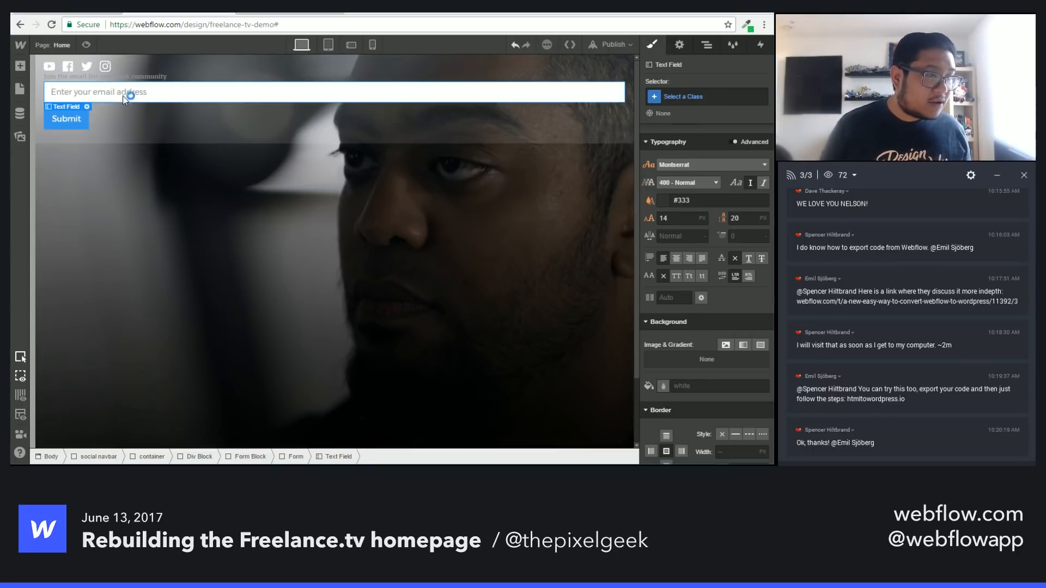
left_click(136, 124)
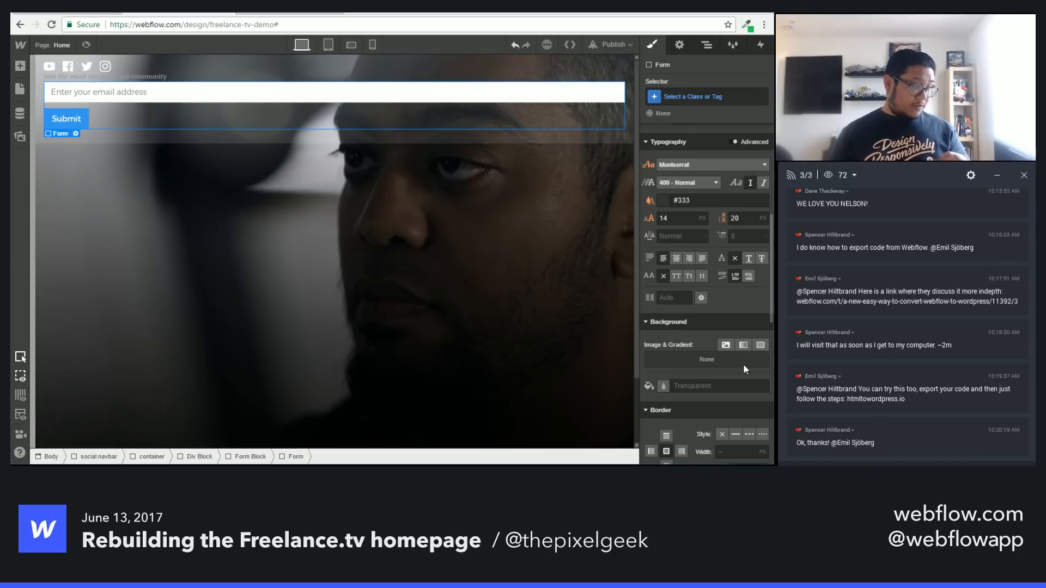
scroll(732, 360, "up", 5)
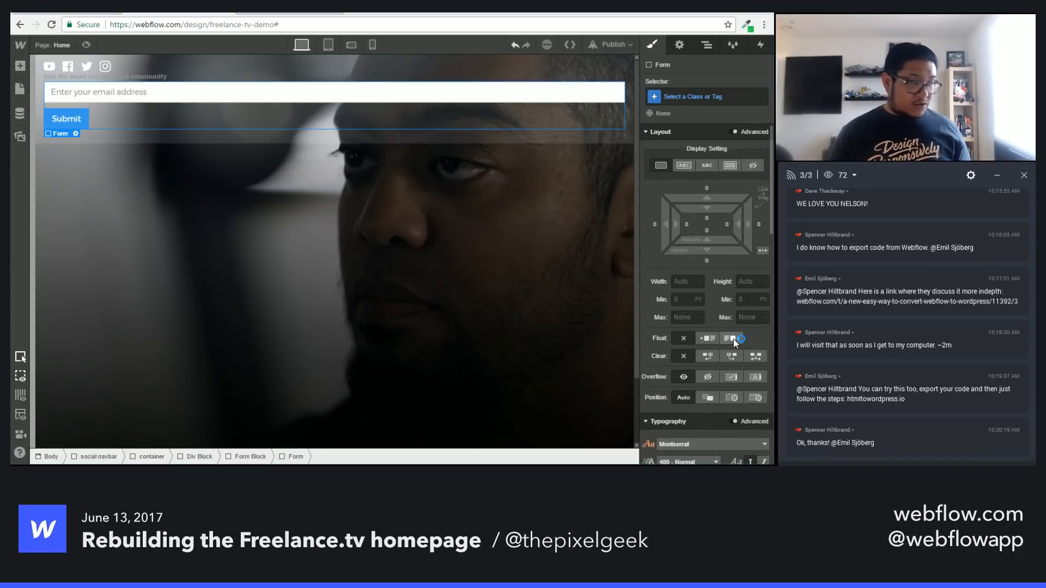
left_click(730, 166)
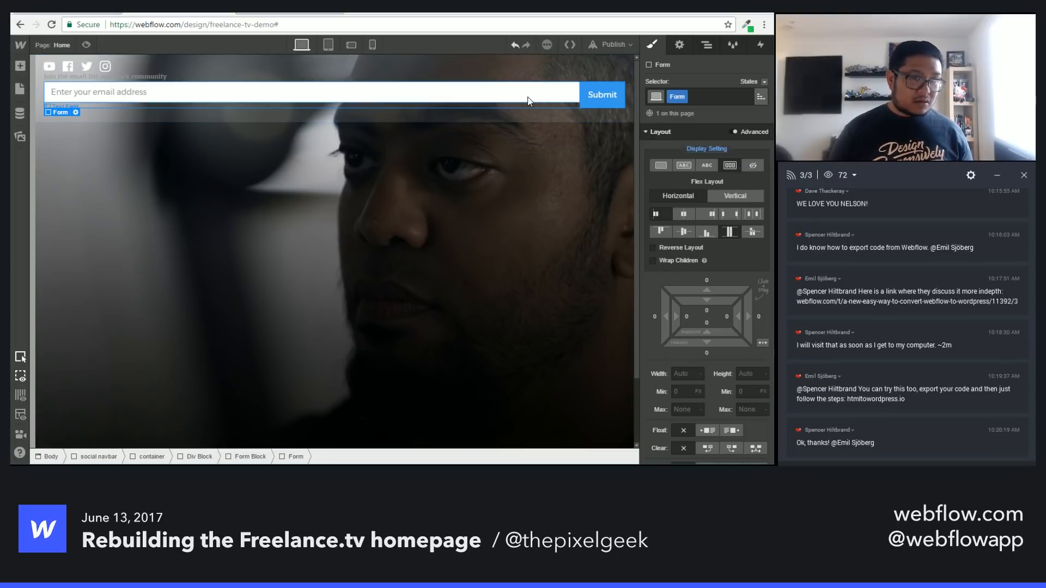
Step: Create a class named sign up on the form's submit button
left_click(613, 101)
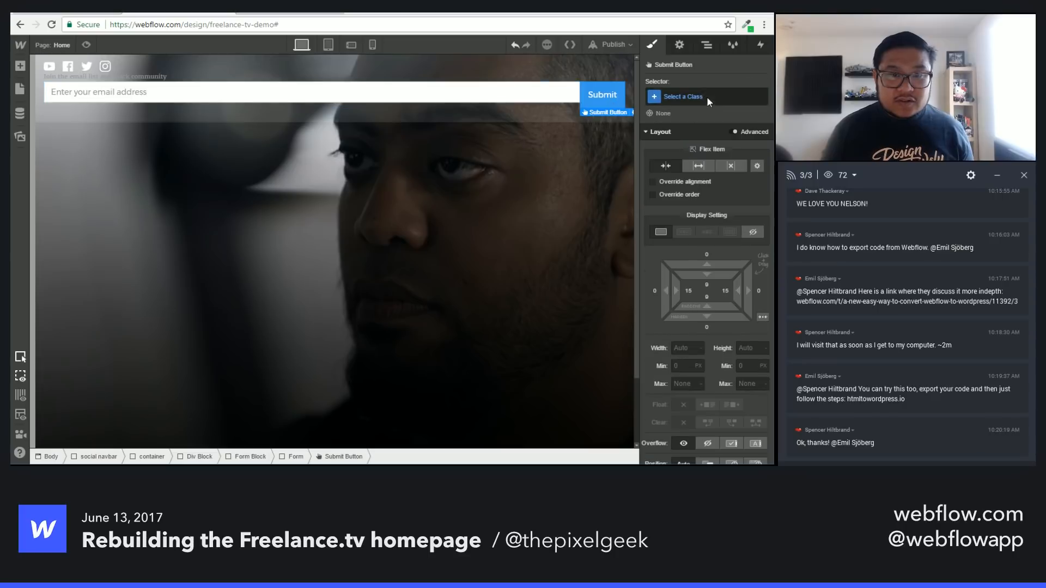
left_click(704, 93)
type("sign up")
key("Return")
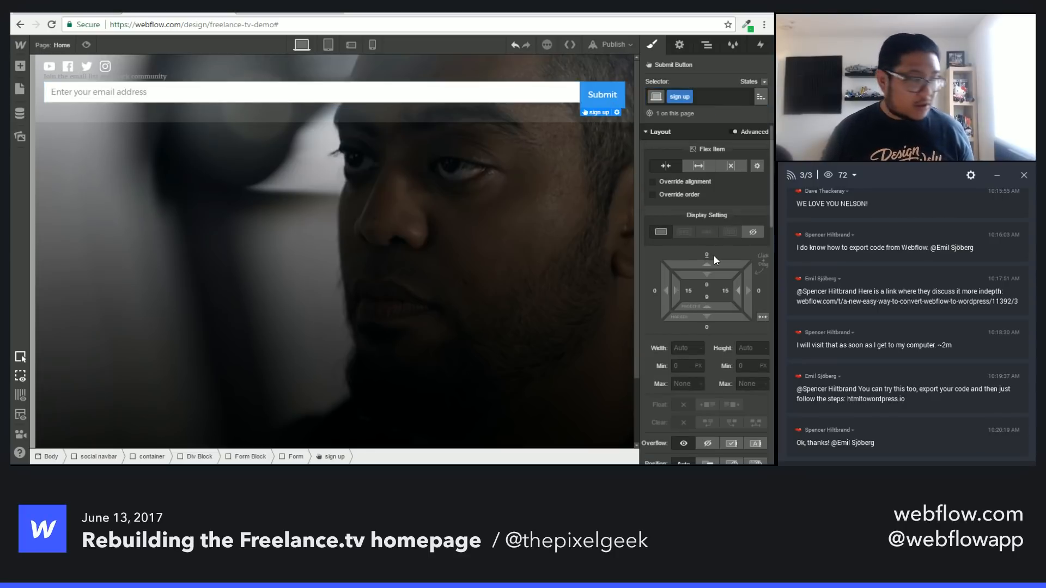
Step: Set the sign up button's background color to white at 20% opacity
scroll(714, 261, "down", 3)
scroll(714, 266, "down", 5)
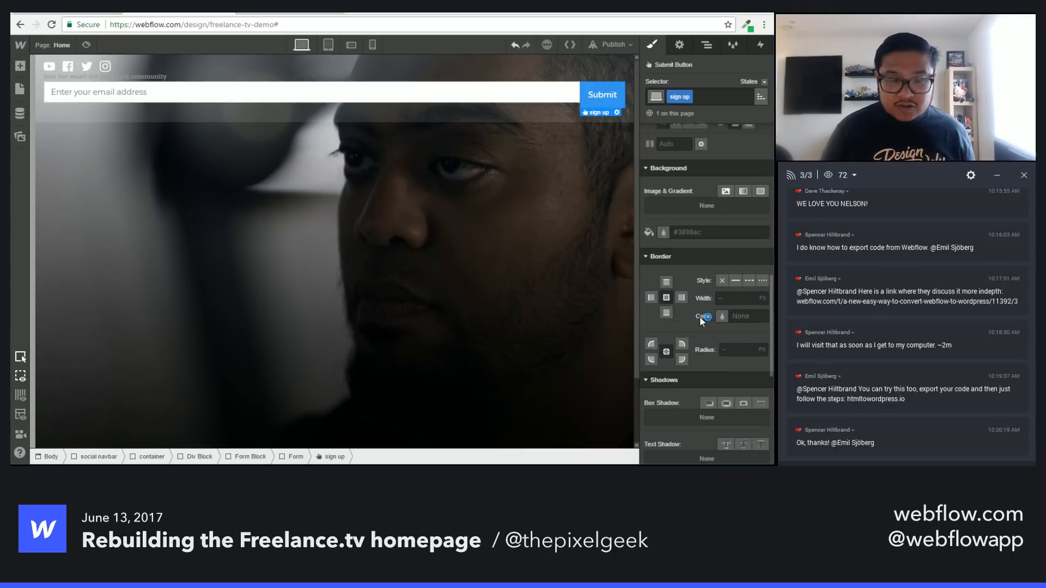
left_click(665, 237)
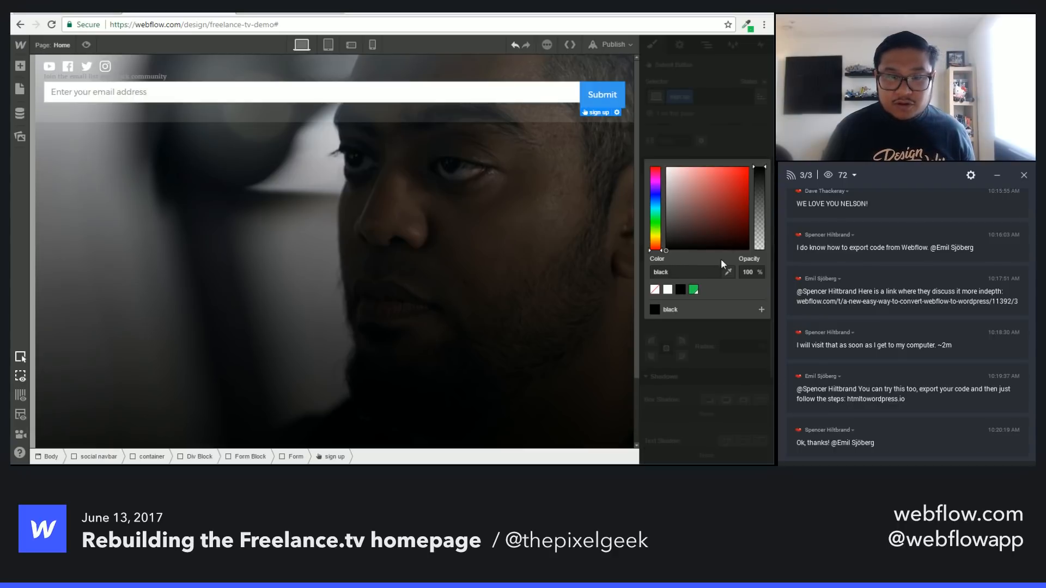
left_click(668, 289)
left_click_drag(758, 198, 758, 230)
double_click(745, 272)
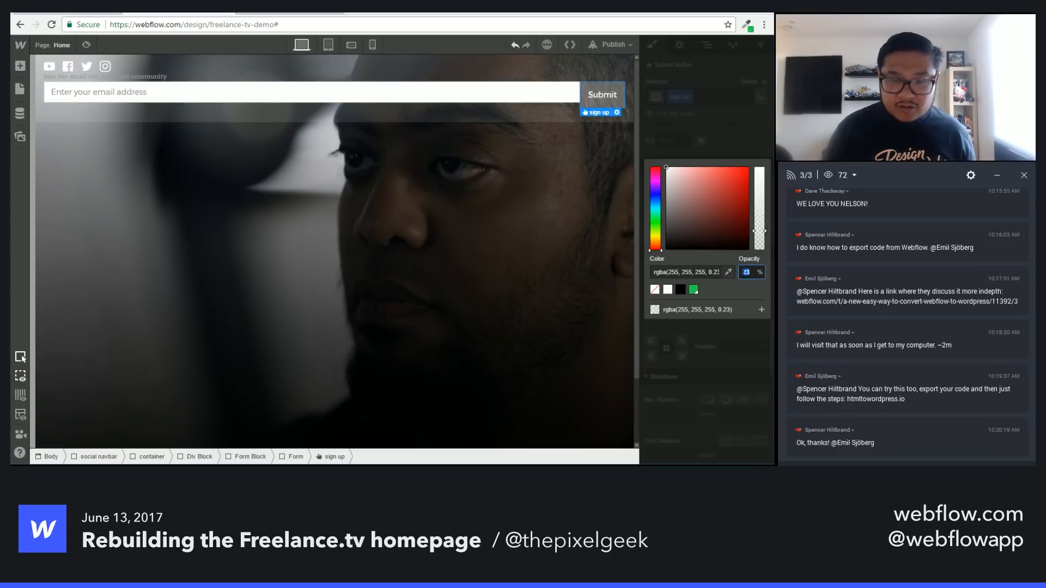
type("20")
key("Return")
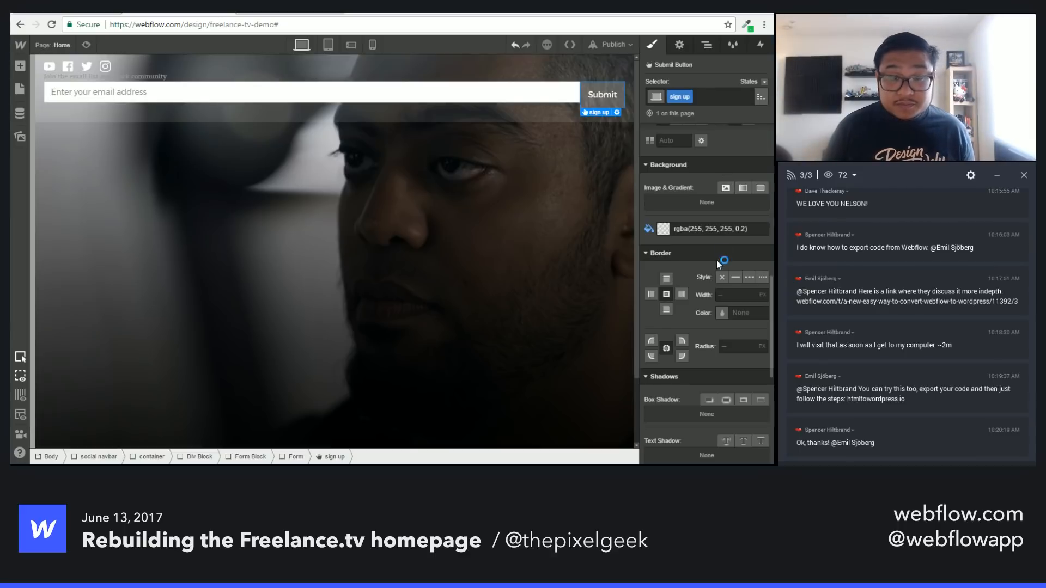
Step: Make the sign up button's text uppercase and set its font size to 11 px
scroll(718, 276, "up", 5)
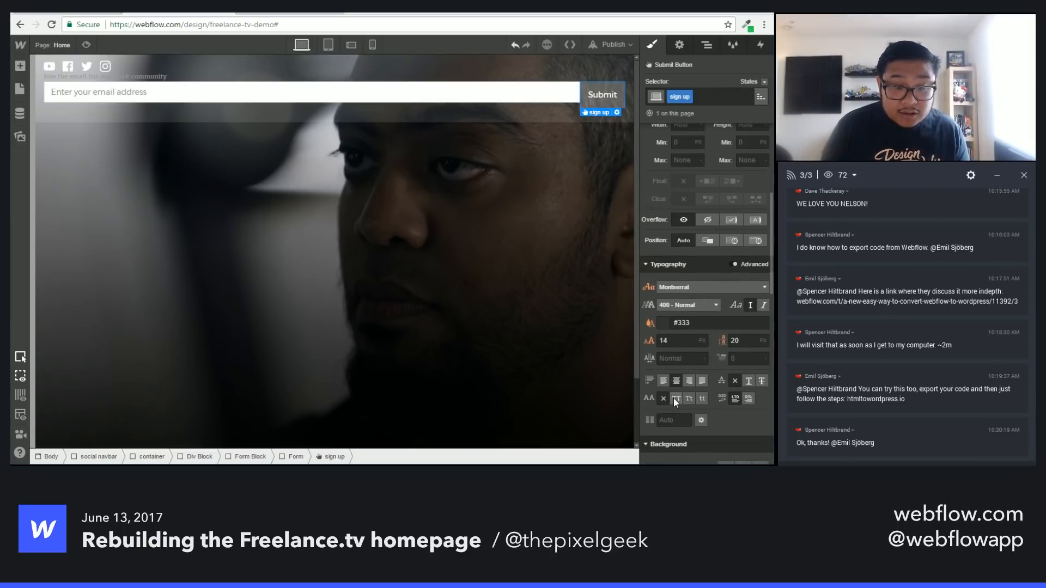
left_click(673, 398)
left_click(684, 341)
type("12")
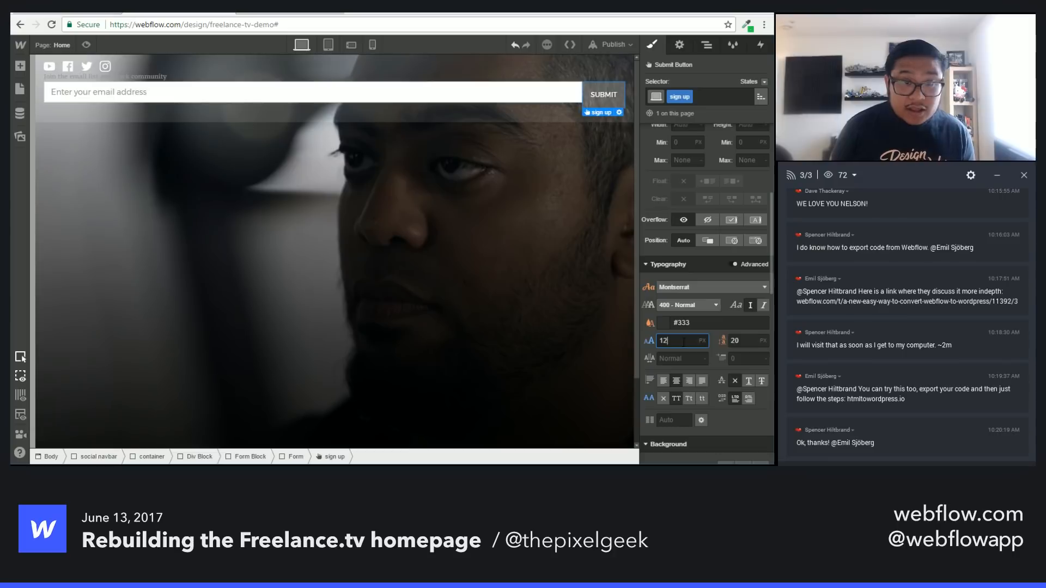
key("Down")
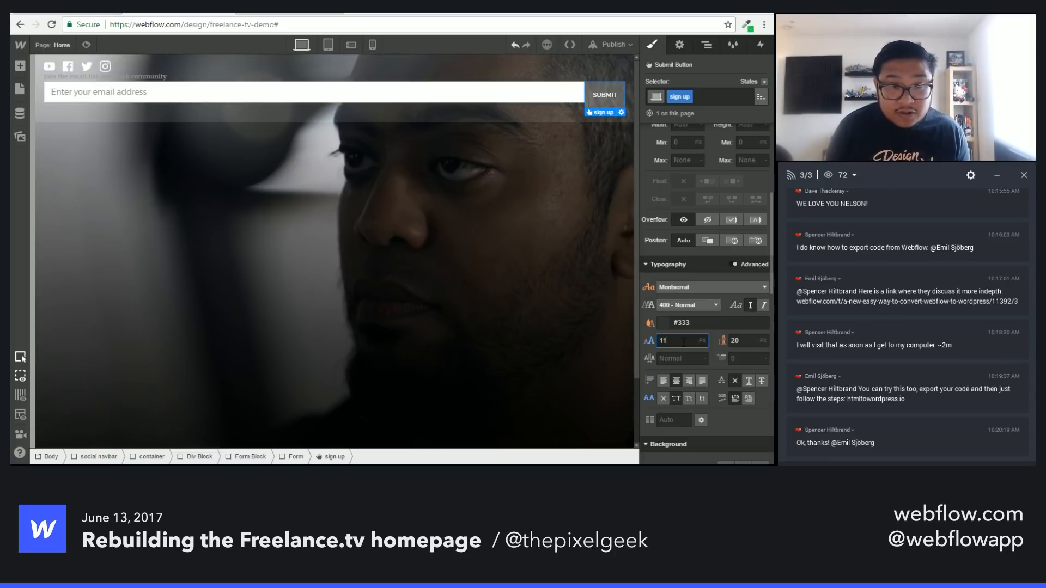
Step: Change the submit button's text to Sign up in its form settings
double_click(599, 97)
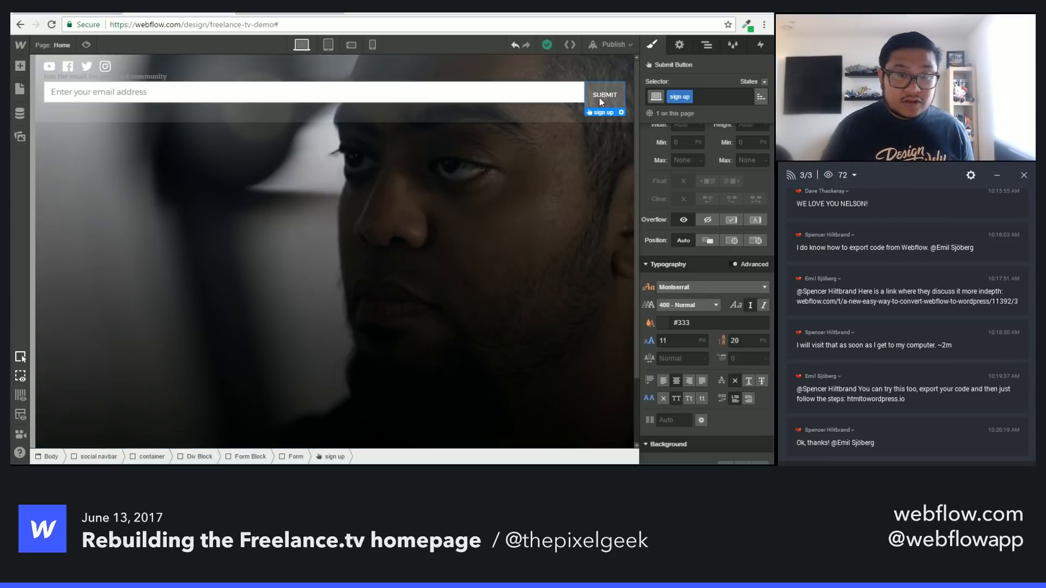
double_click(561, 137)
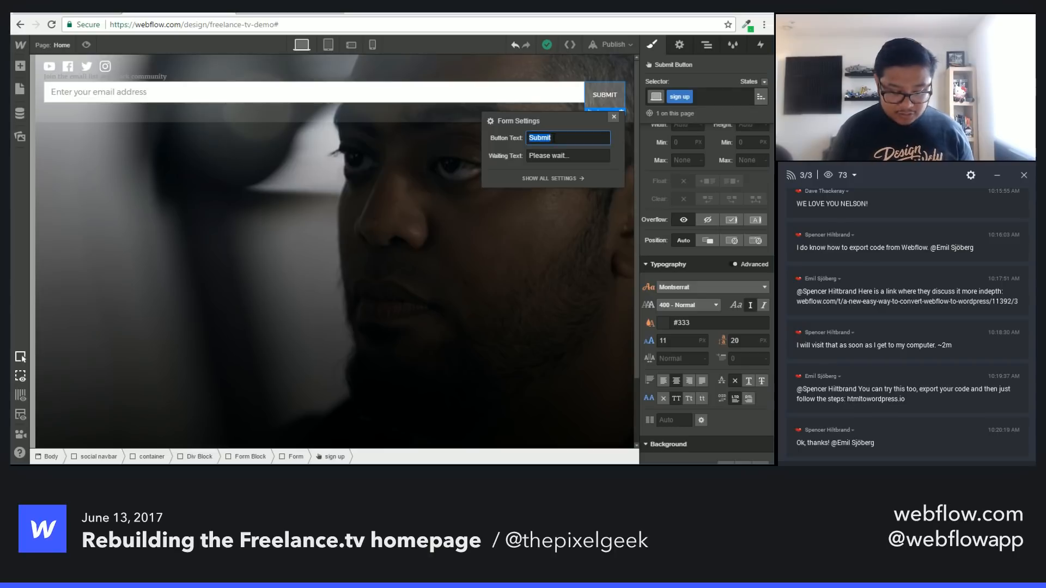
type("Sign up")
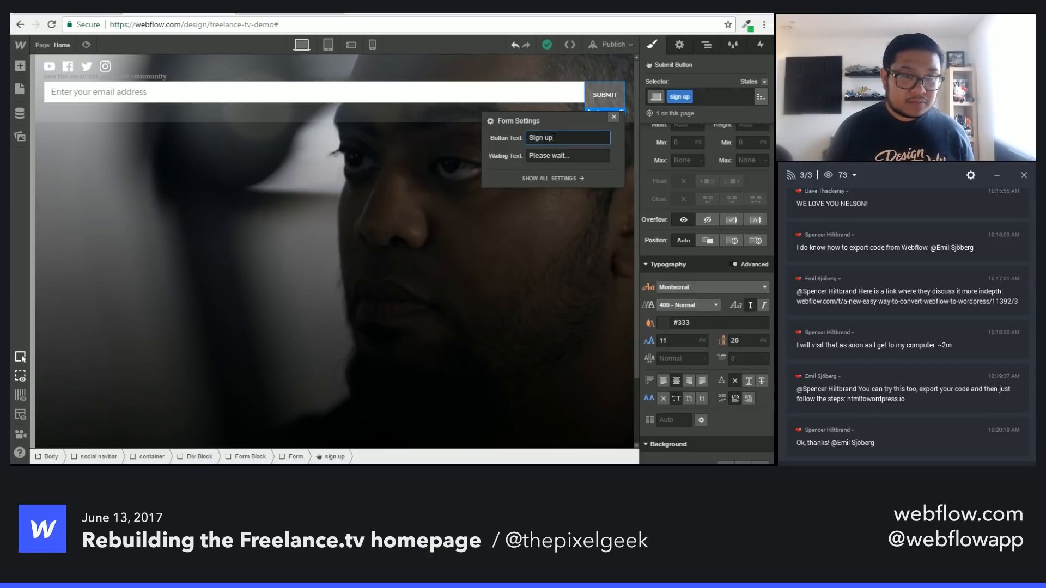
left_click(613, 117)
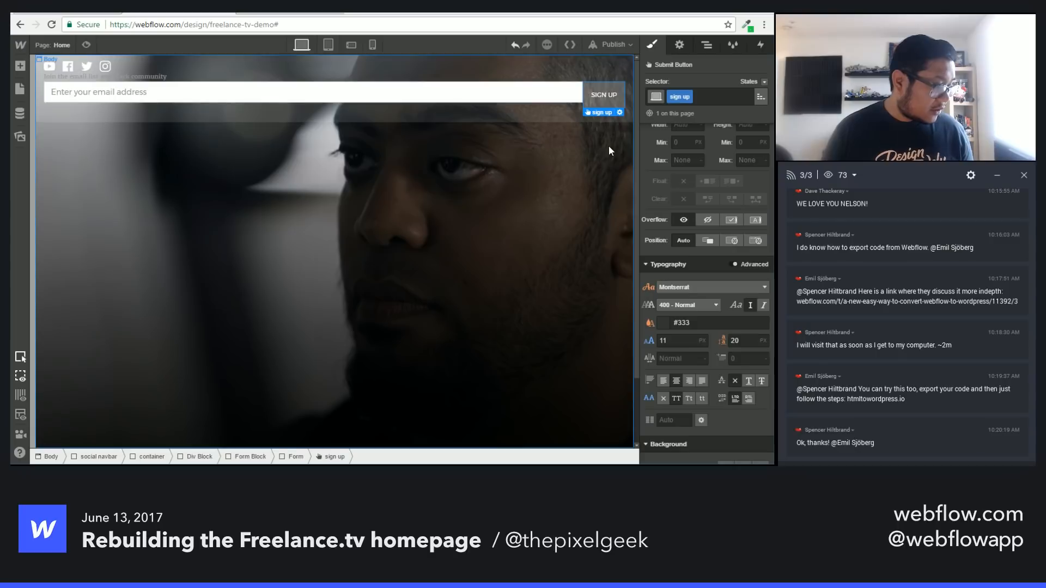
Step: Set the sign up button's left and right padding to 10 px and adjust its top and bottom padding equally
scroll(733, 256, "up", 5)
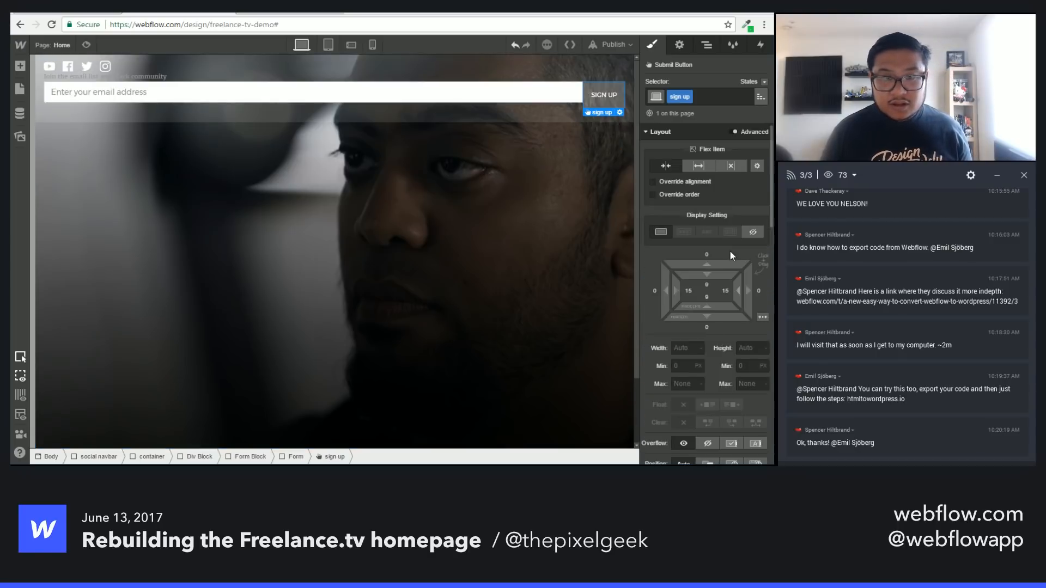
left_click_drag(711, 266, 712, 276)
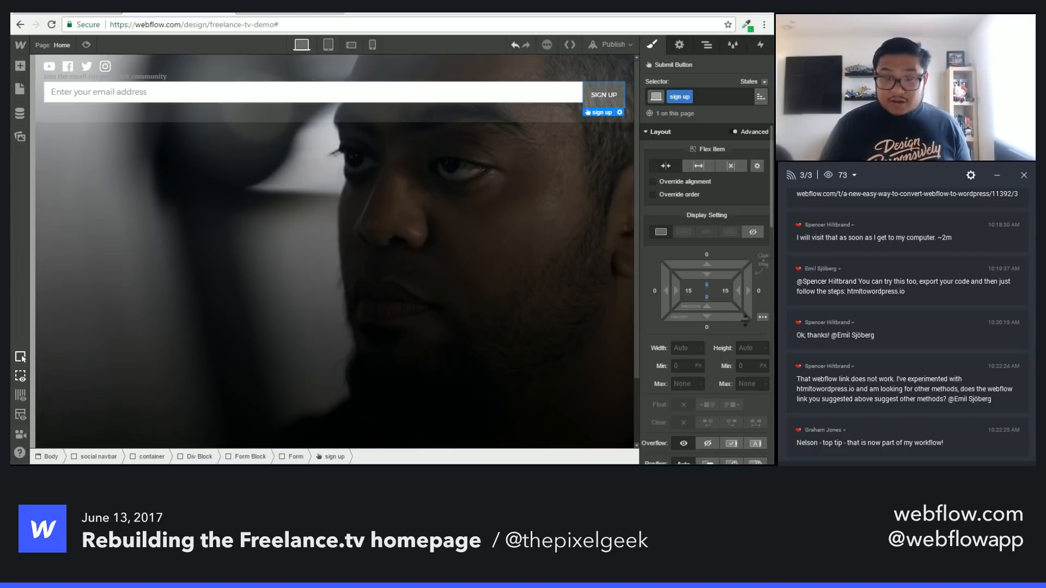
left_click_drag(748, 299, 718, 274)
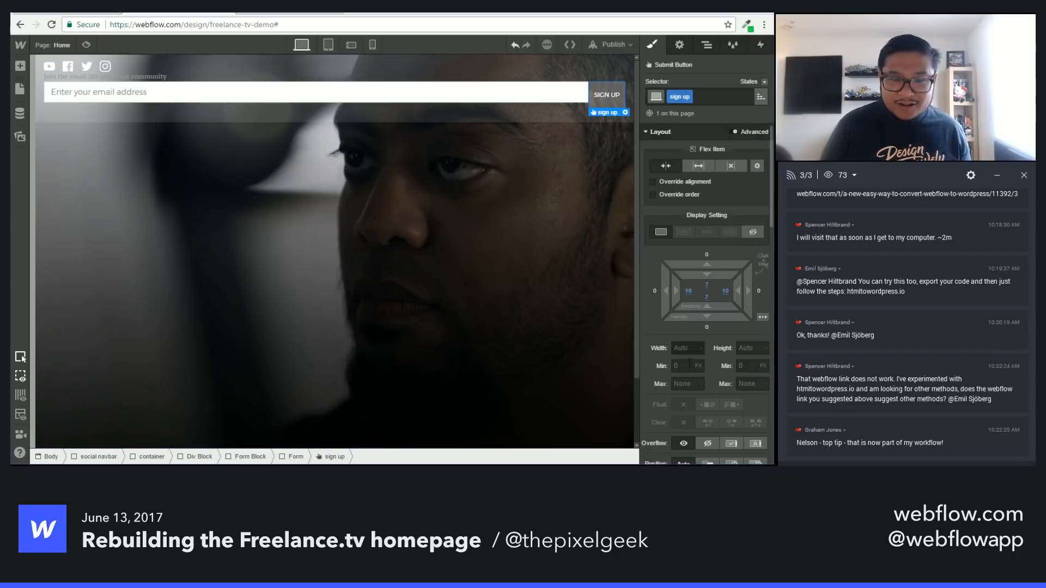
Step: Set the sign up button's height to 39 px, nearly matching the email field beside it
left_click(745, 348)
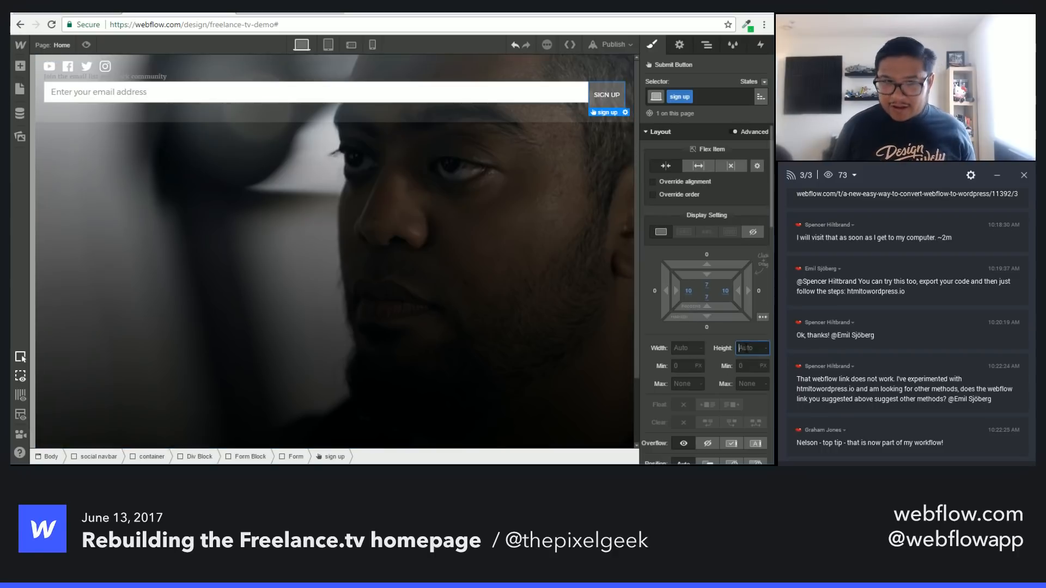
type("20")
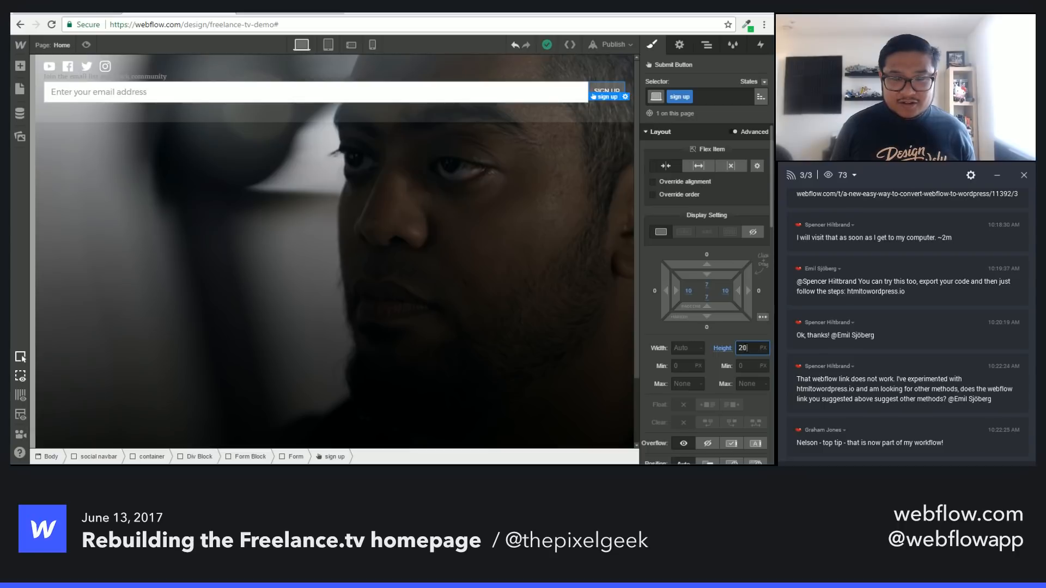
key("shift+Up")
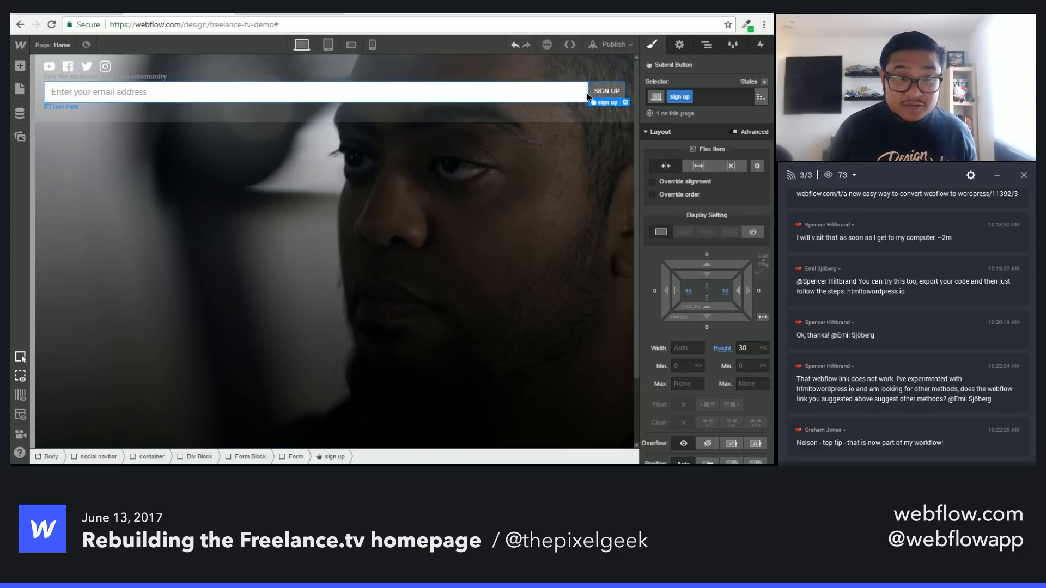
left_click(558, 100)
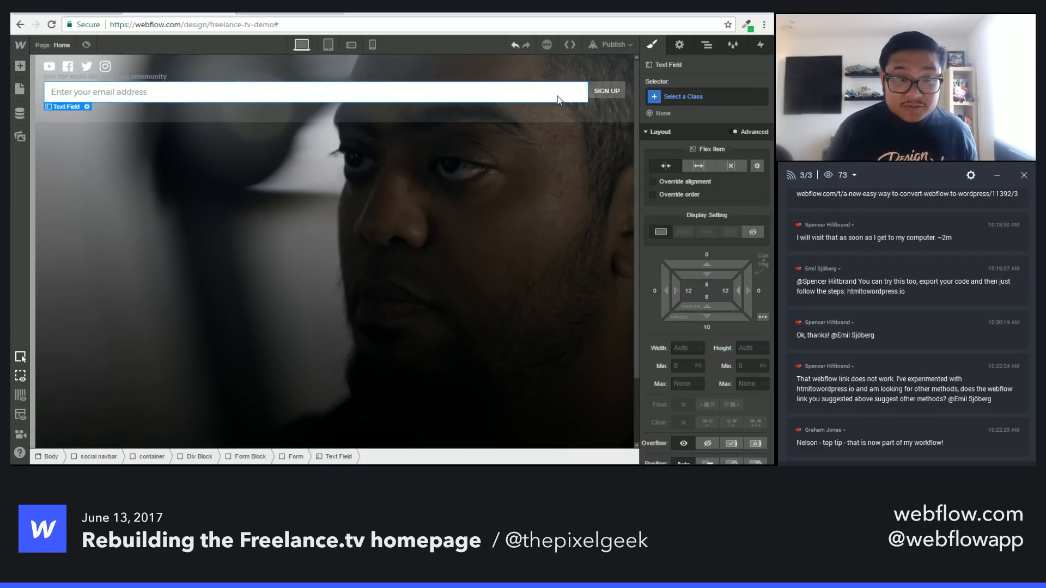
left_click(617, 96)
left_click(753, 347)
key("Up")
key("Up")
key("Up")
key("Up")
key("Up")
key("Up")
key("Up")
key("Up")
key("Up")
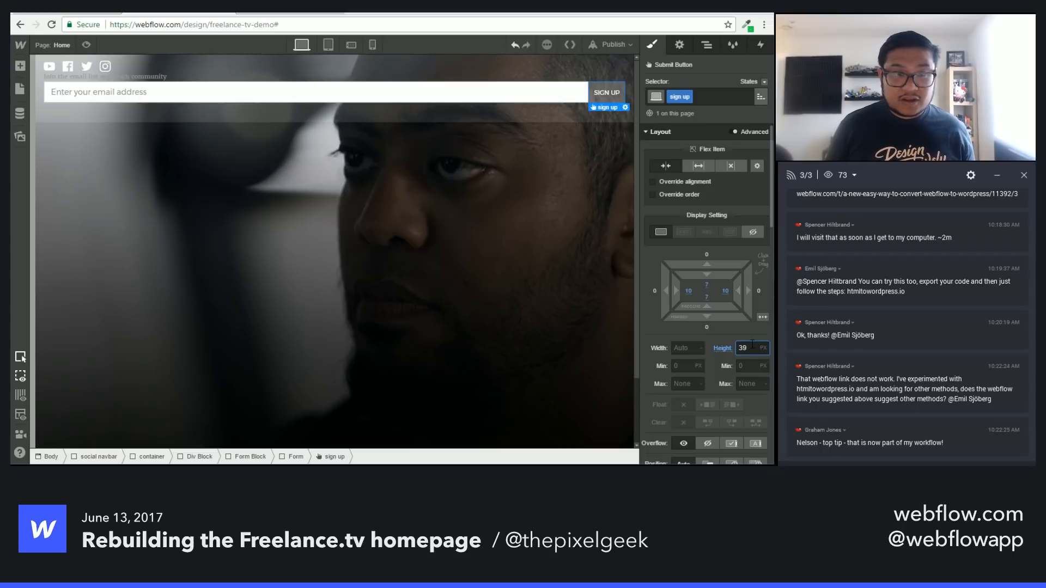
Step: Set the email text field's background color to white at 10% opacity
left_click(422, 100)
scroll(700, 354, "down", 5)
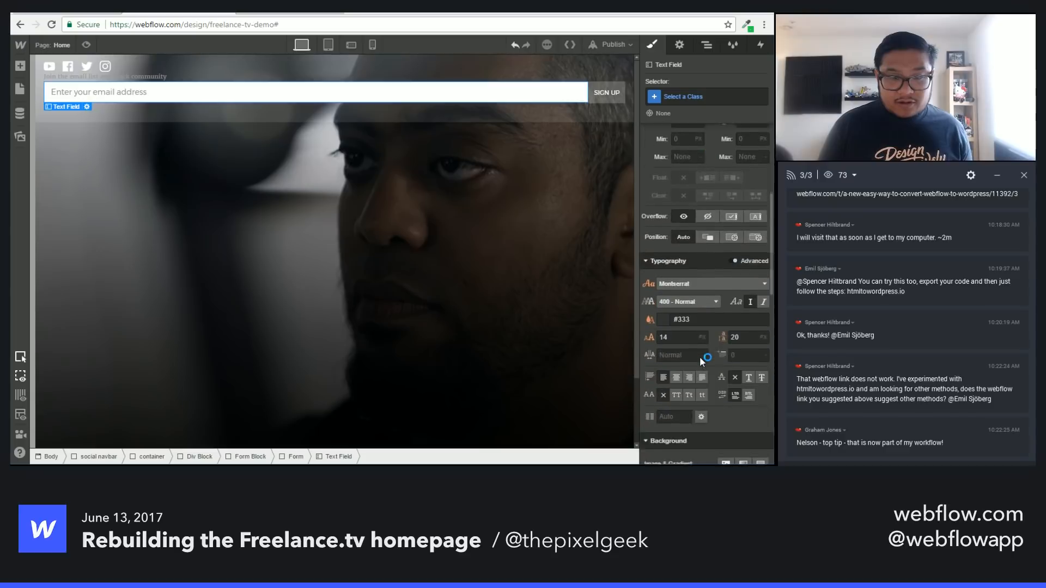
scroll(699, 356, "down", 1)
left_click(666, 341)
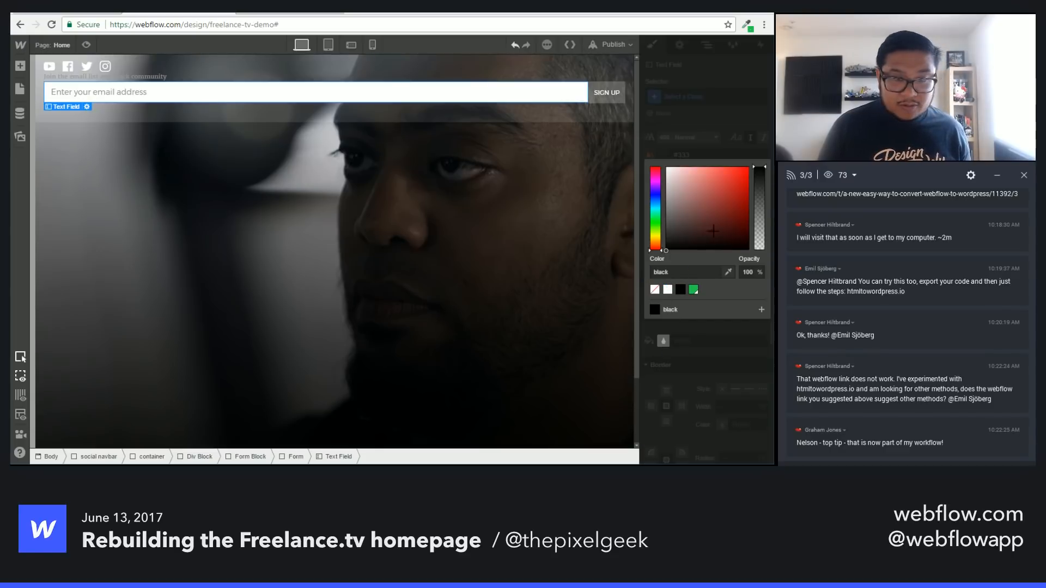
left_click(667, 289)
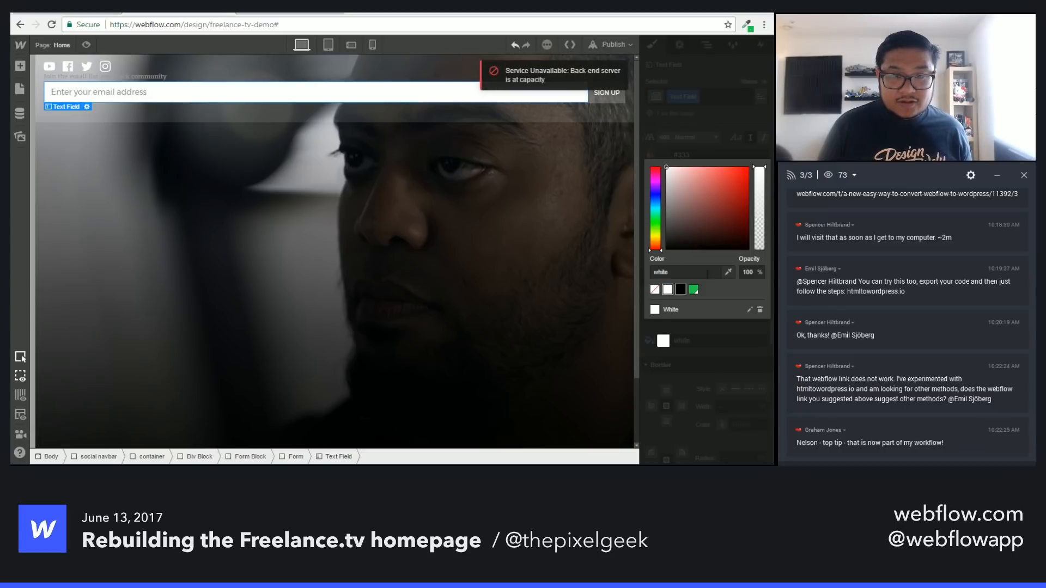
left_click_drag(762, 185, 760, 214)
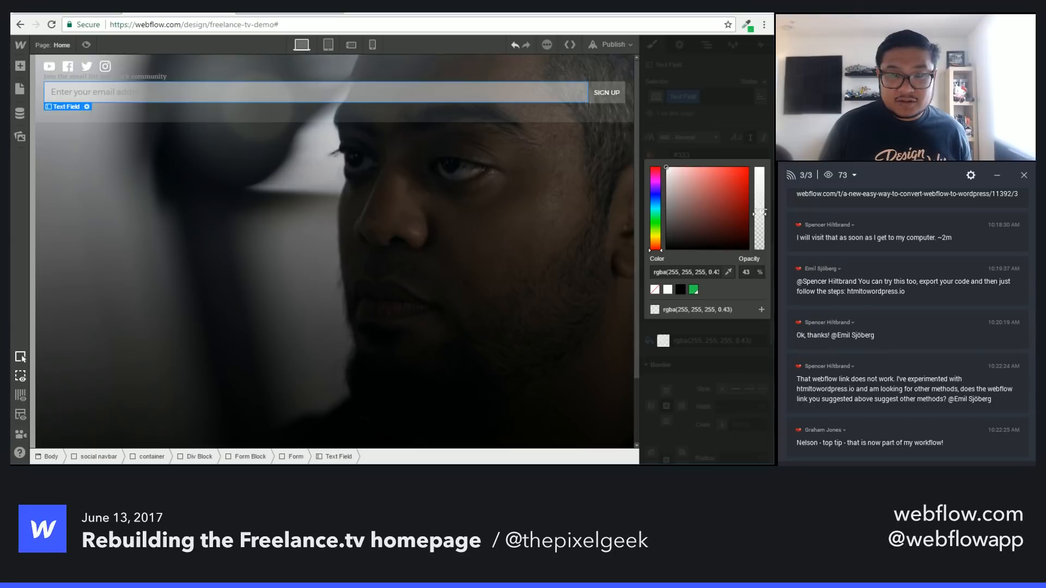
left_click_drag(760, 214, 760, 241)
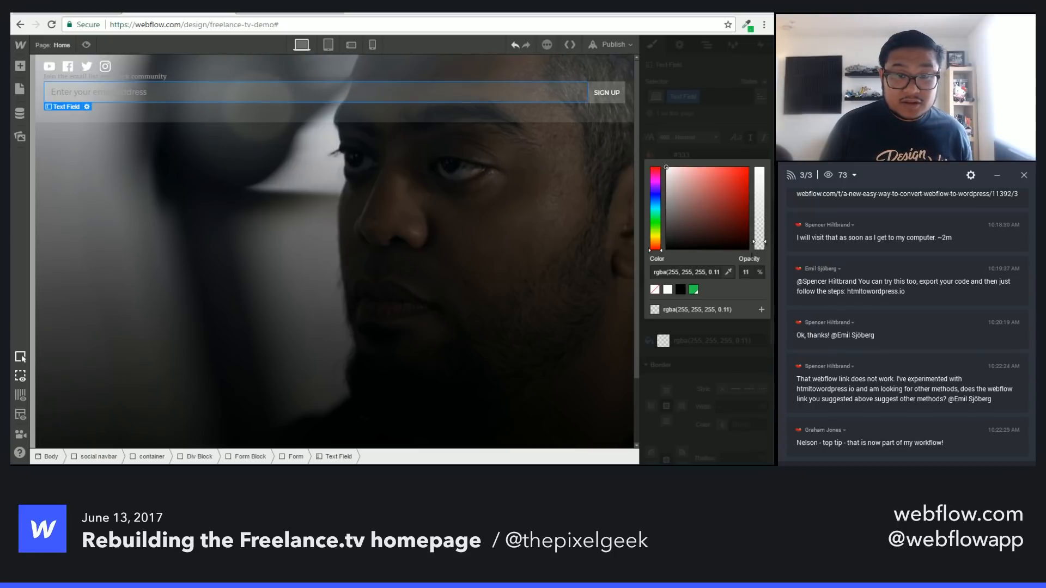
double_click(743, 272)
type("10")
key("Return")
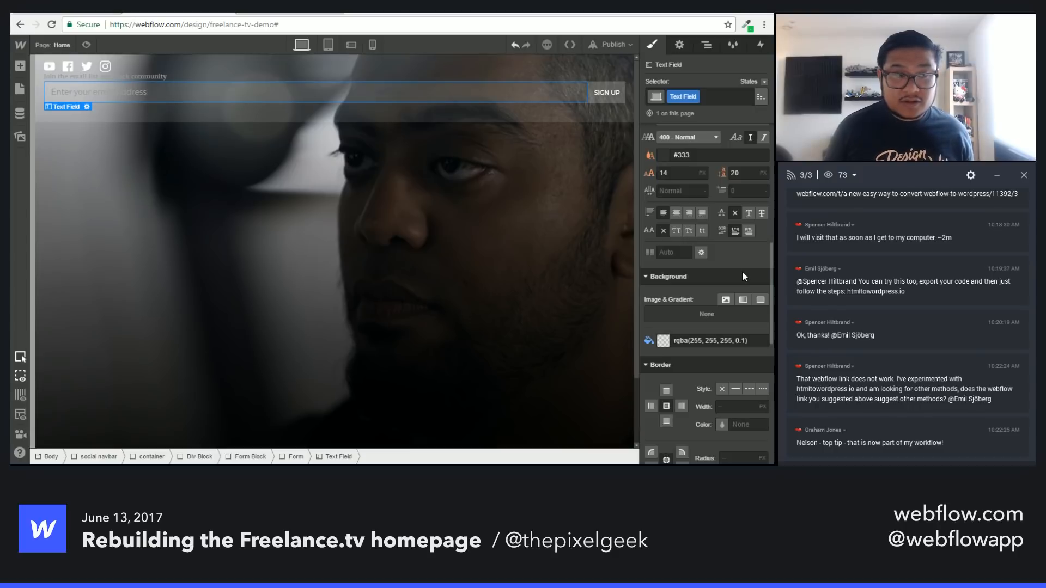
Step: Set the email text field's font color to white, and select the navbar's container
scroll(697, 294, "up", 3)
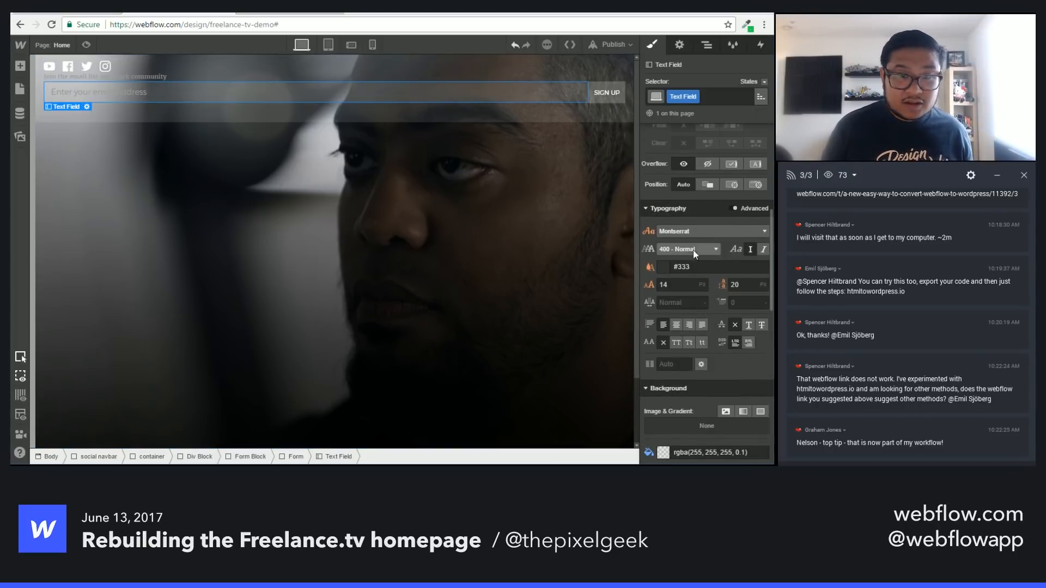
left_click(696, 266)
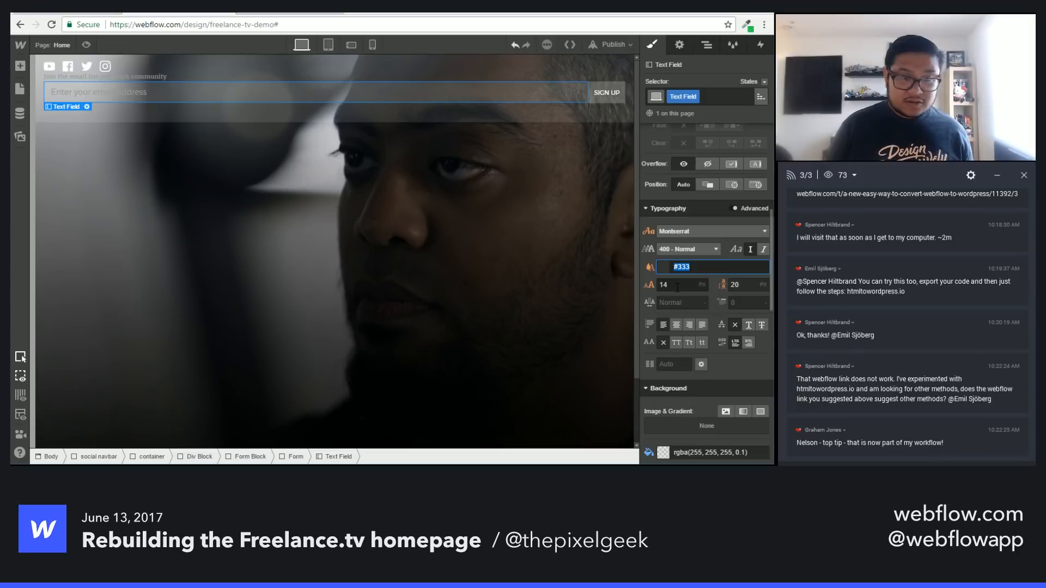
type("white")
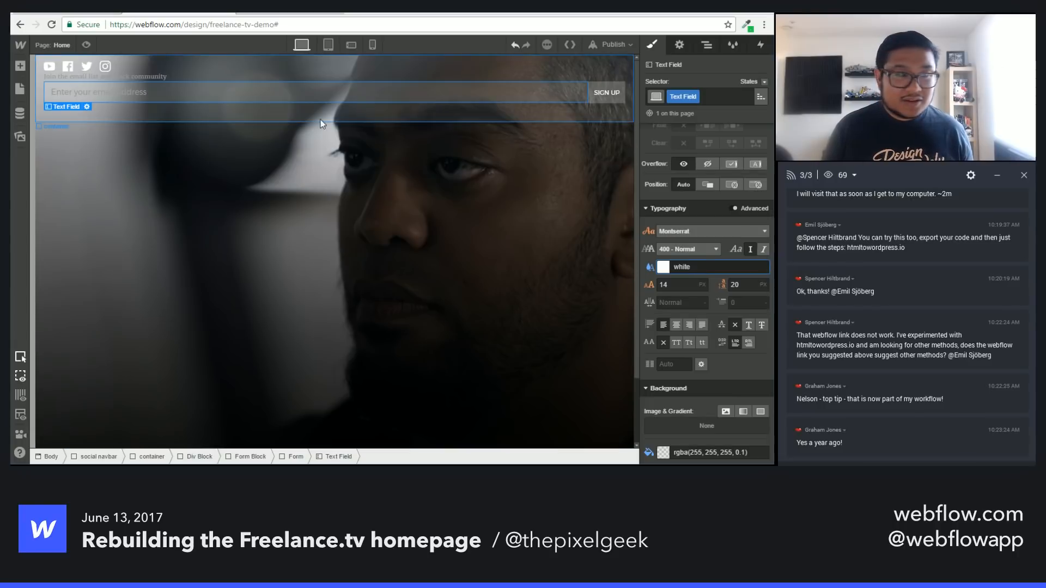
left_click(230, 71)
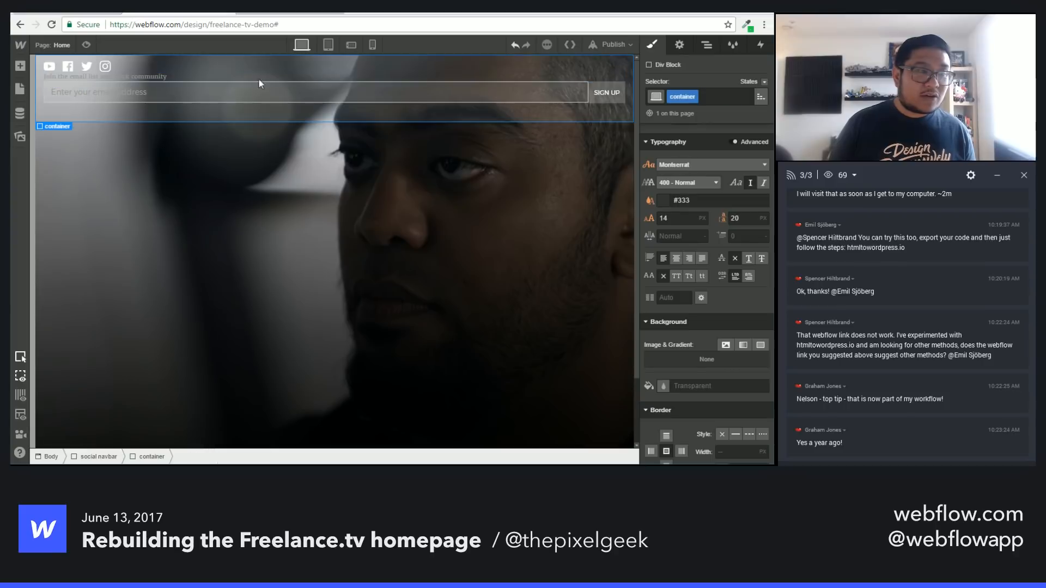
Step: Replace the container class on the navbar's inner div block with a new class named flex, and set its display to flex
left_click(711, 97)
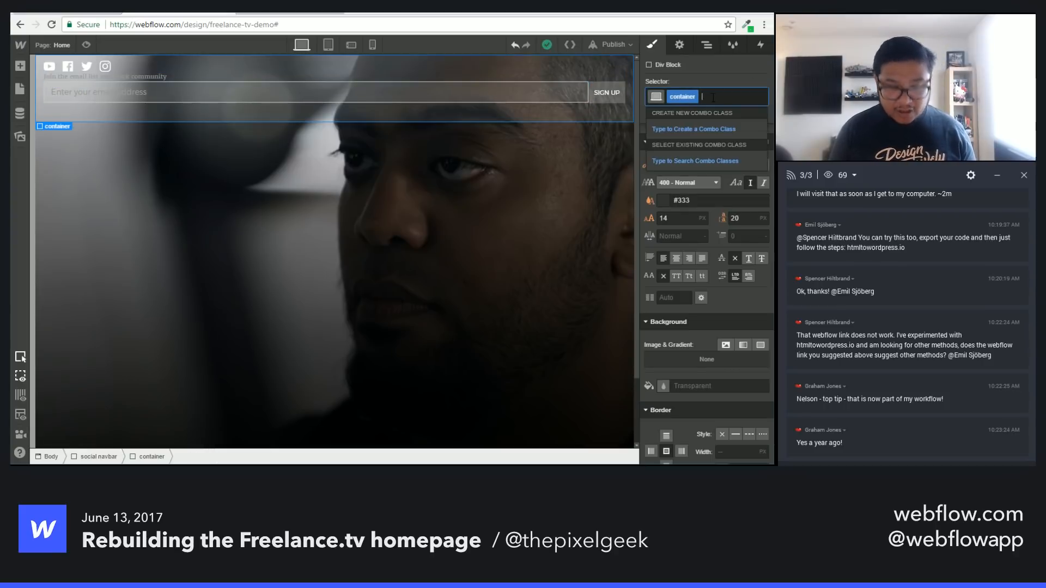
type("flex")
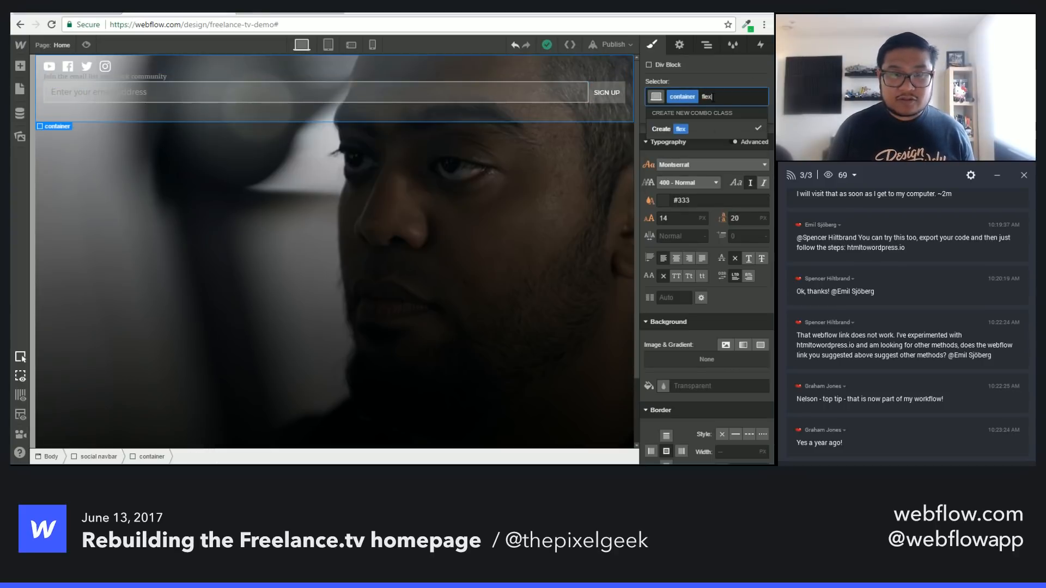
key("BackSpace")
key("BackSpace")
key("BackSpace")
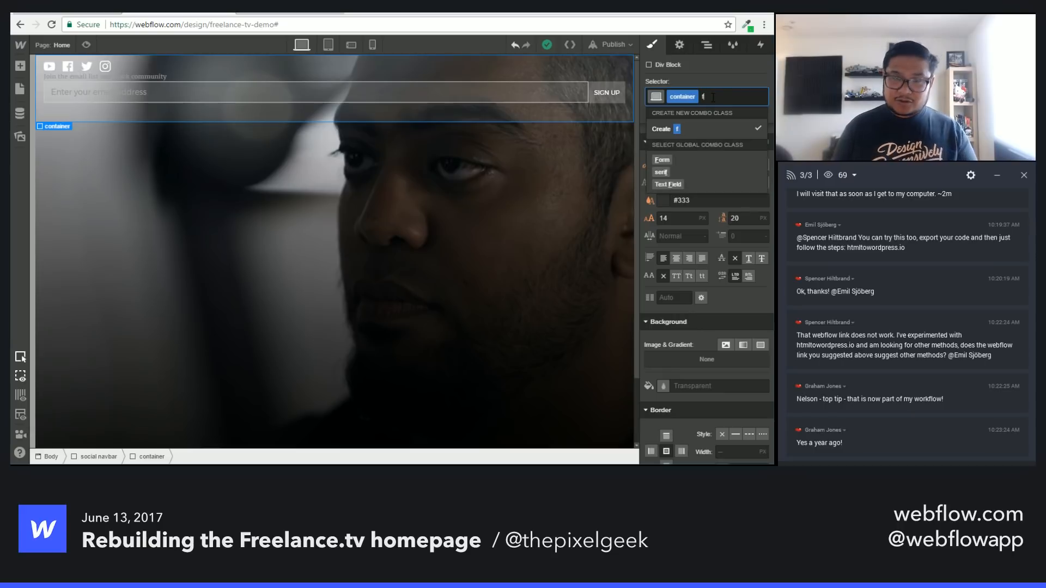
key("BackSpace")
key("BackSpace")
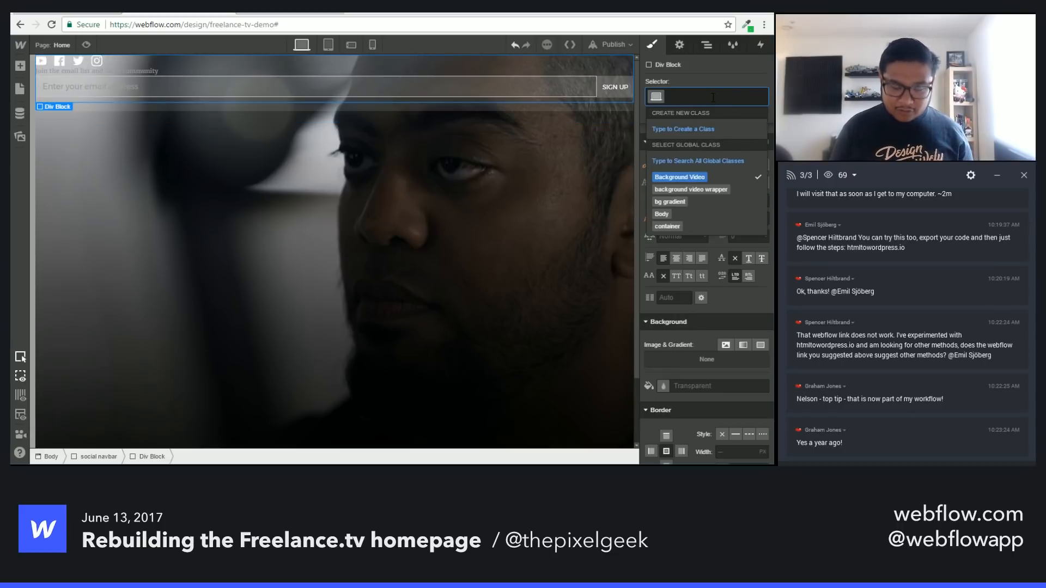
type("flex")
key("Return")
scroll(712, 158, "up", 5)
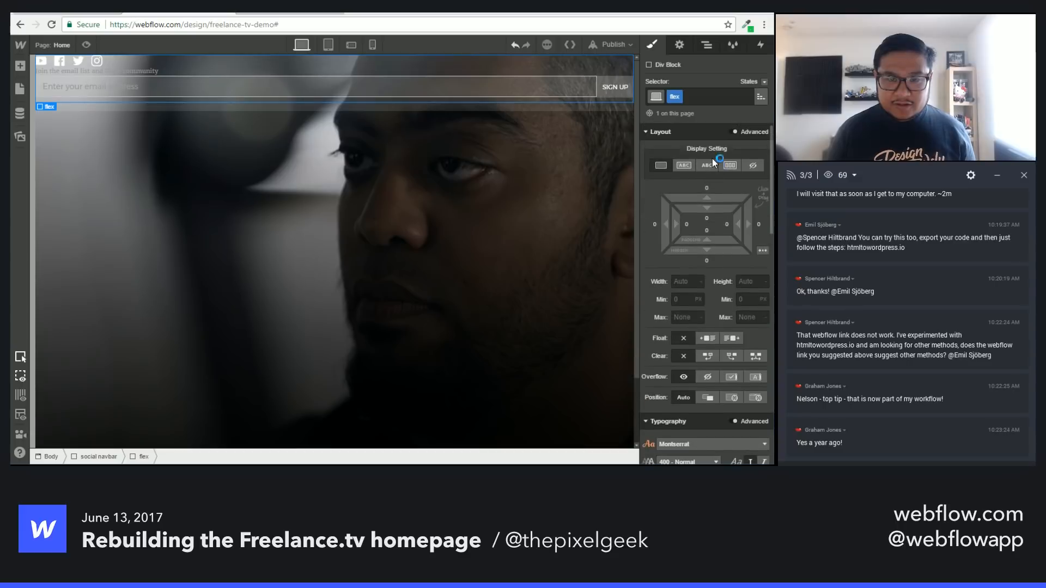
left_click(730, 165)
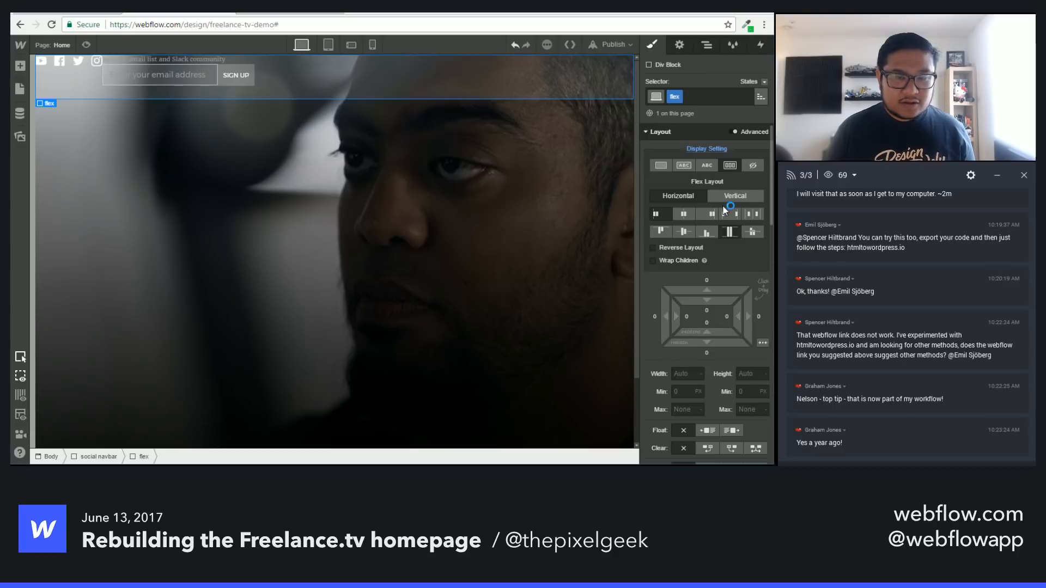
Step: Rename the flex class to flex sides and set its horizontal flex layout to justify the children with space between
left_click(673, 98)
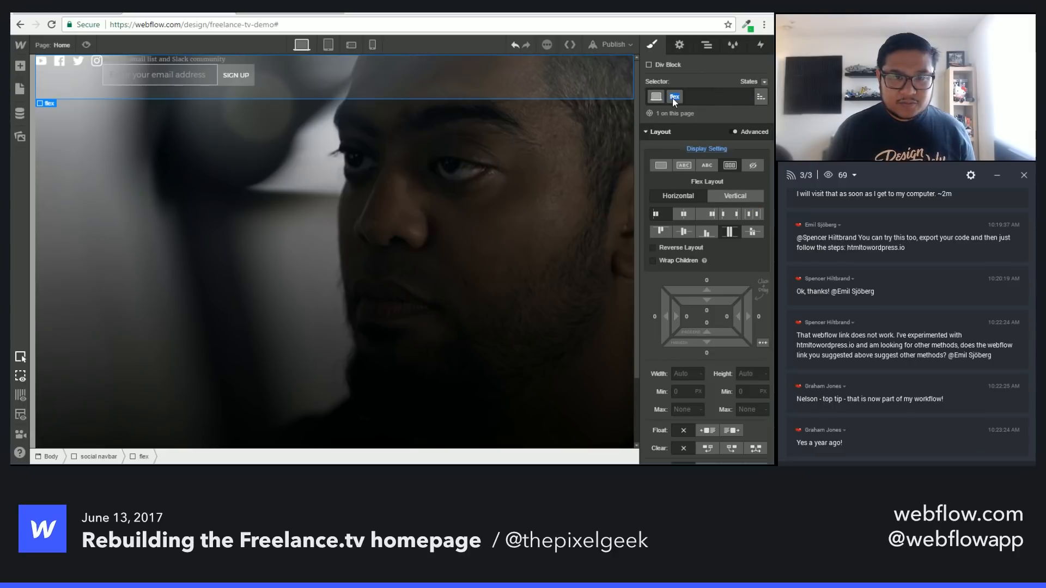
type("flex sides")
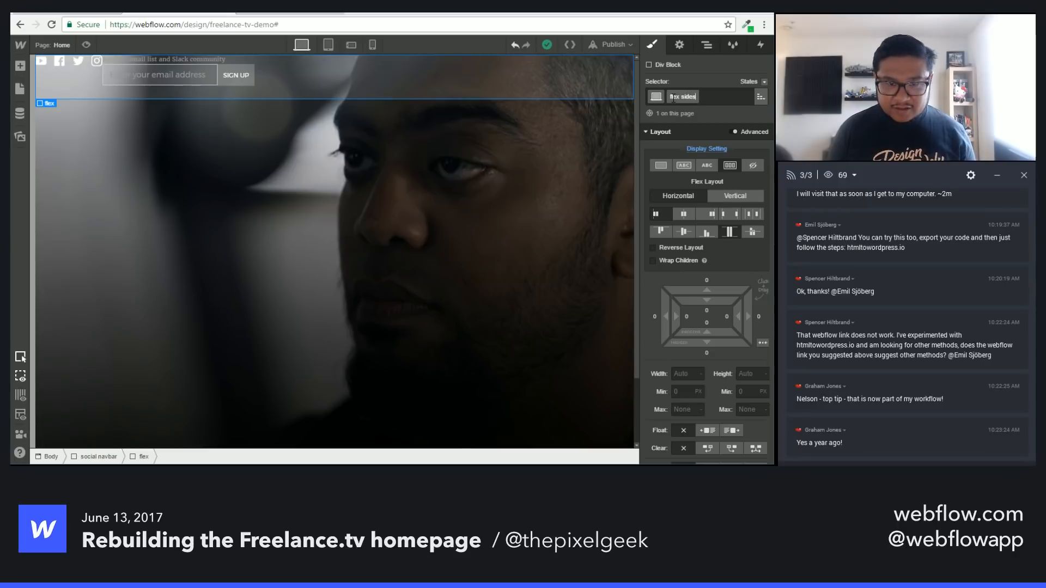
key("Return")
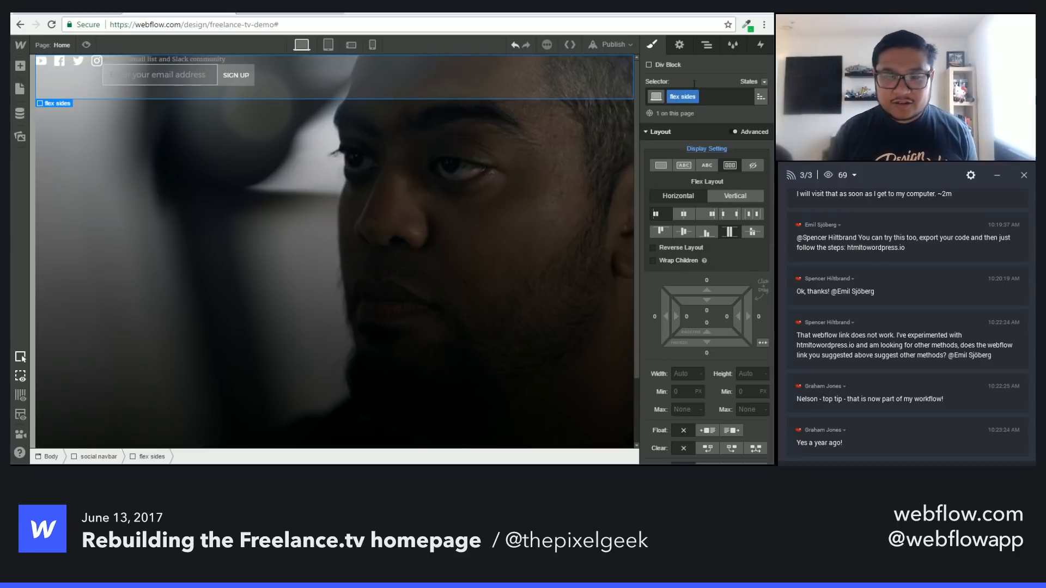
left_click(735, 208)
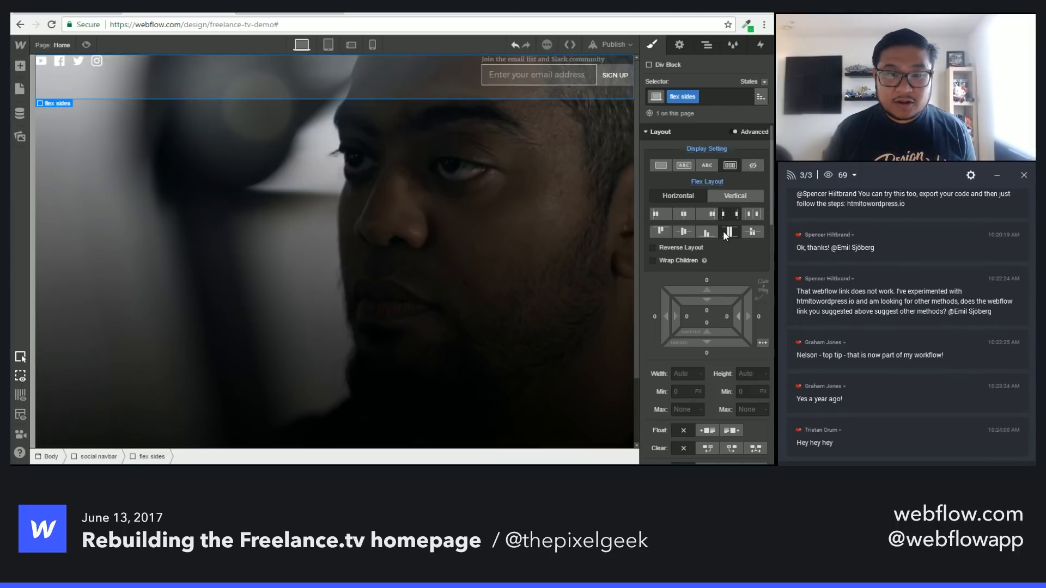
Step: Put the container class back on the navbar's inner div block and add flex sides as its combo class
left_click(714, 98)
key("BackSpace")
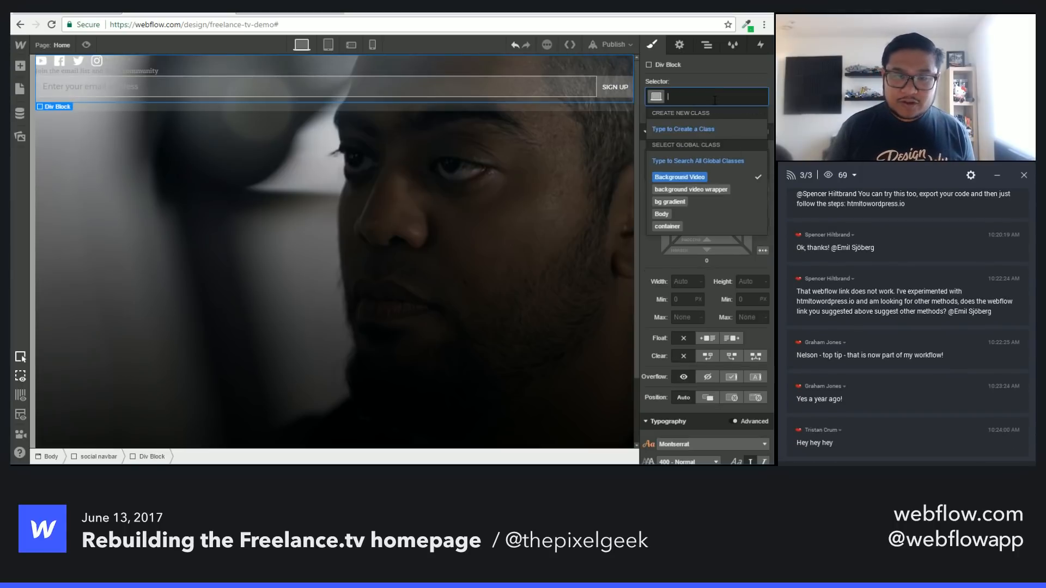
type("container")
key("Return")
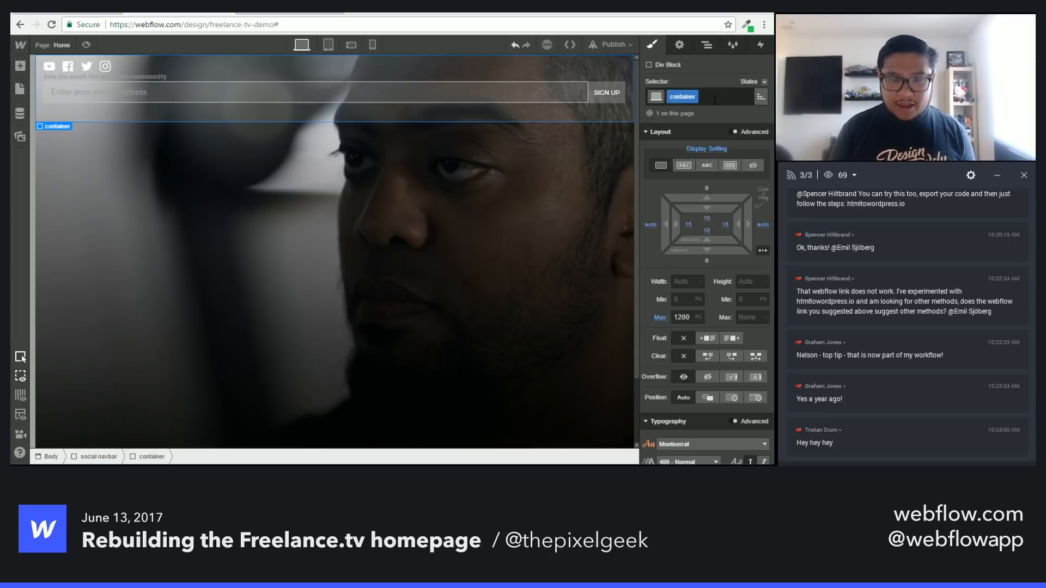
type("flex sides")
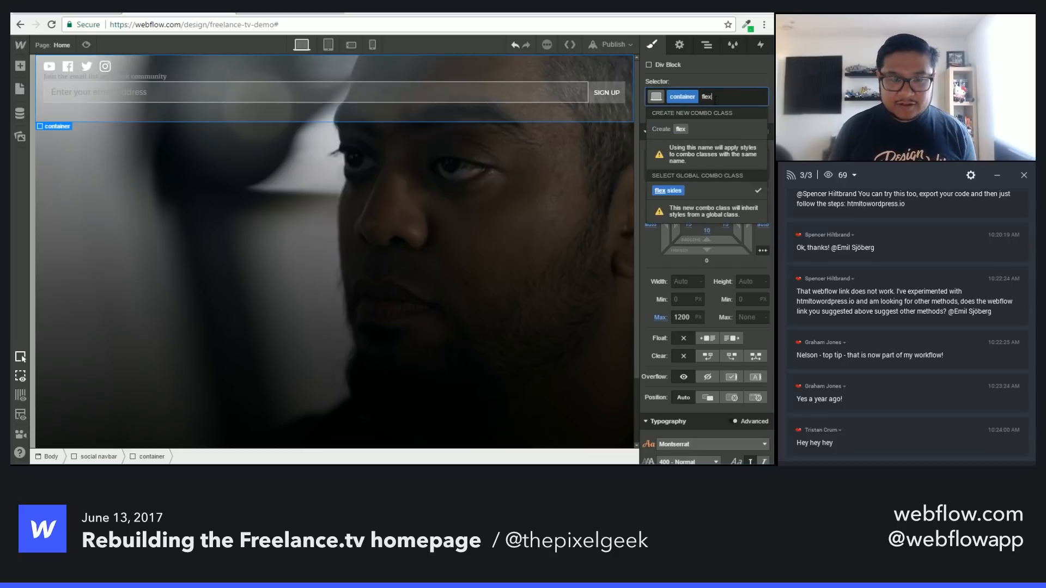
key("Return")
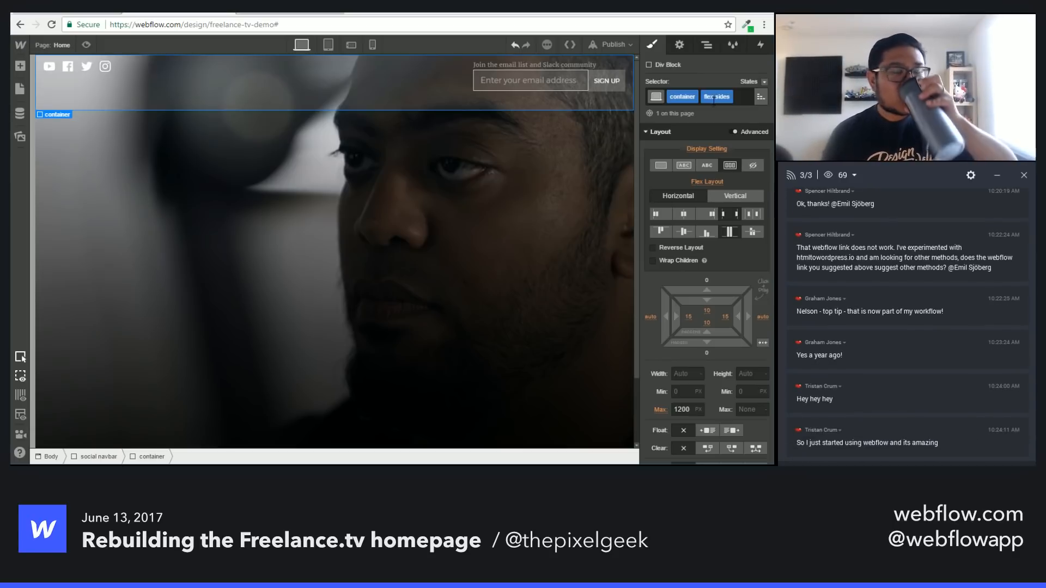
Step: Set the email text field's border style to none and change its placeholder to Enter Email
left_click(528, 80)
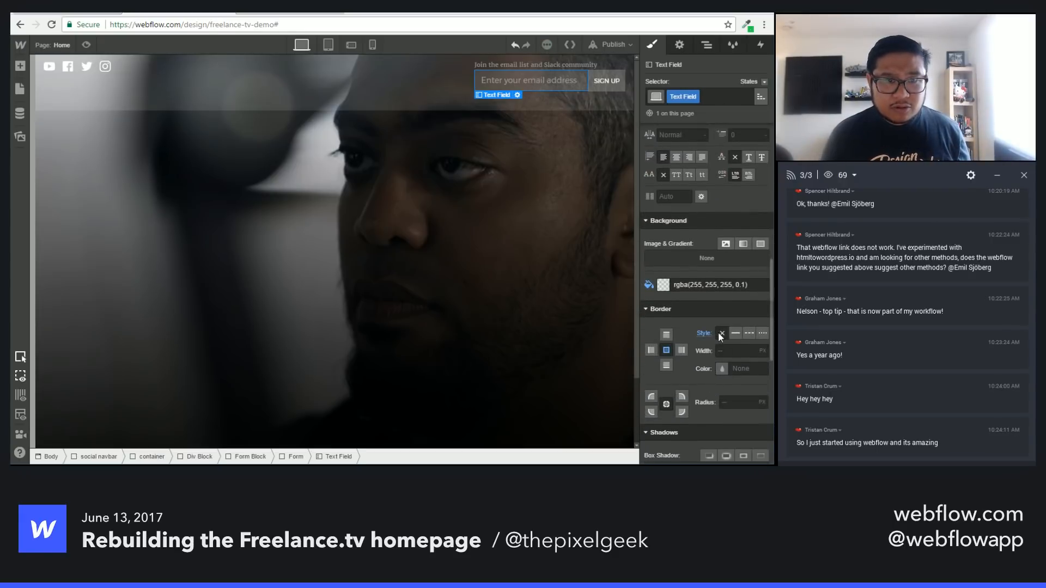
left_click(606, 101)
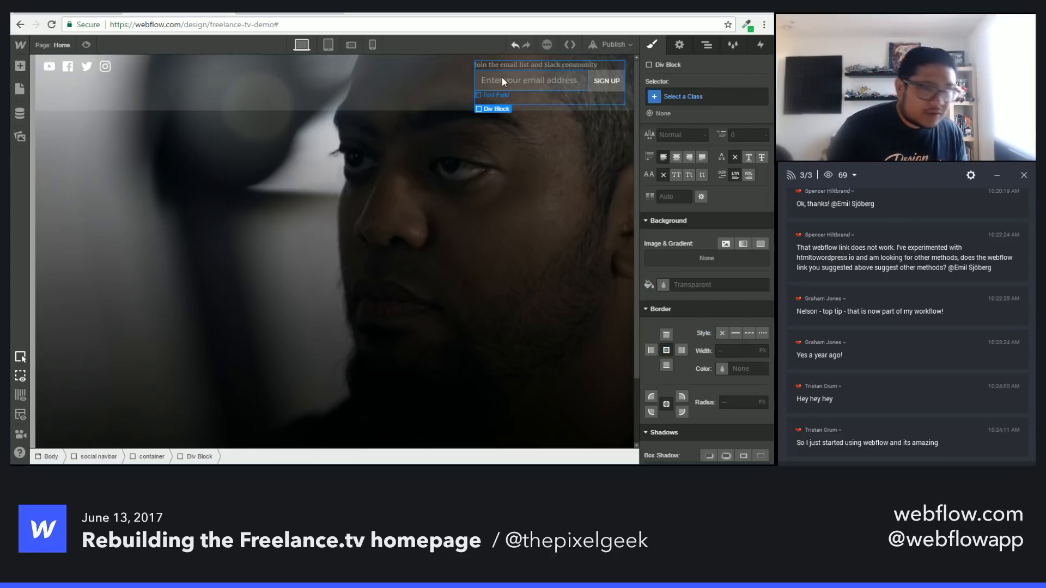
double_click(527, 83)
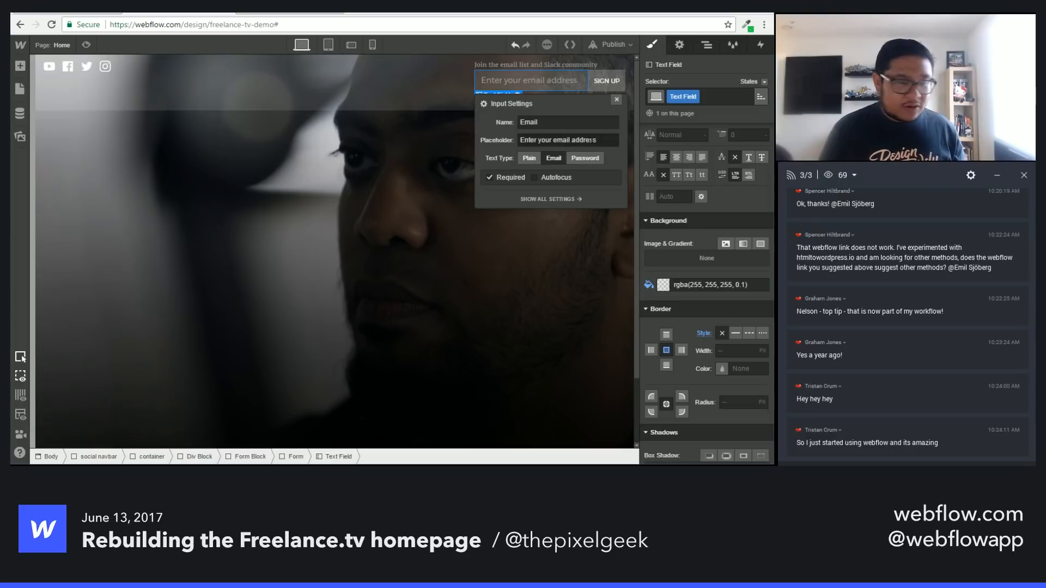
left_click_drag(605, 138, 491, 133)
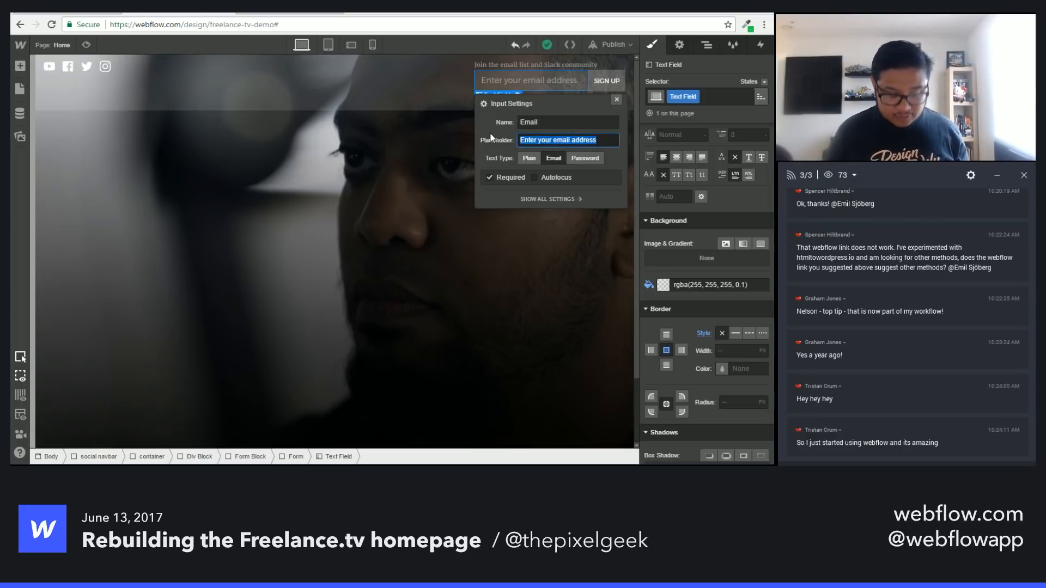
key("ctrl+shift+p")
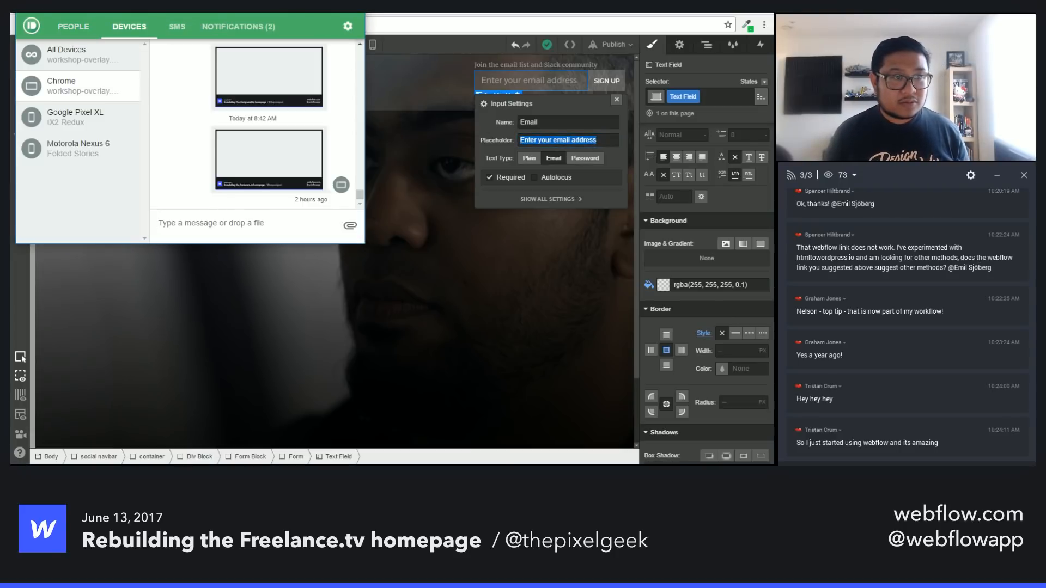
left_click(563, 137)
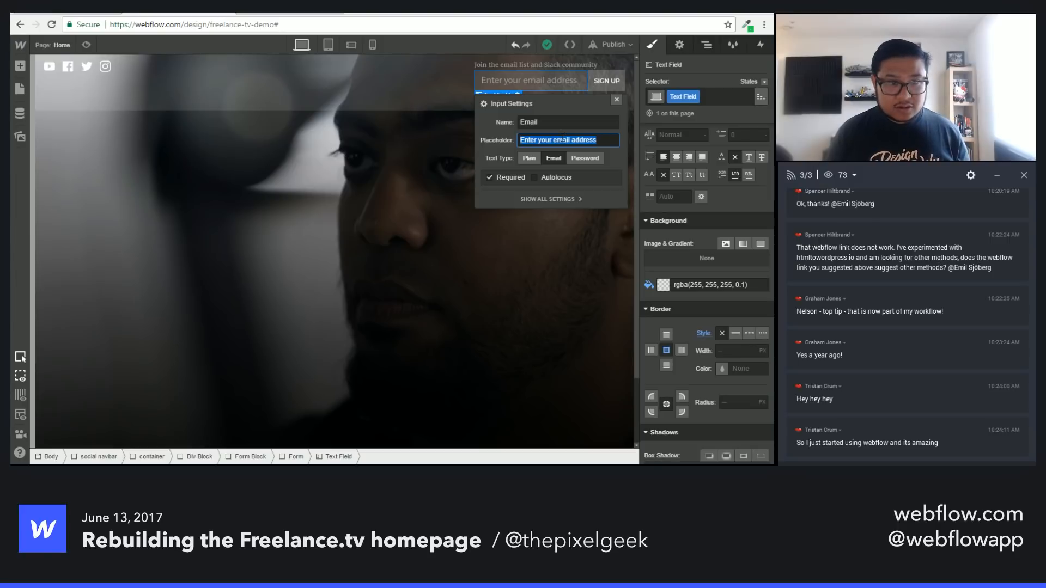
key("End")
type("n")
key("ctrl+a")
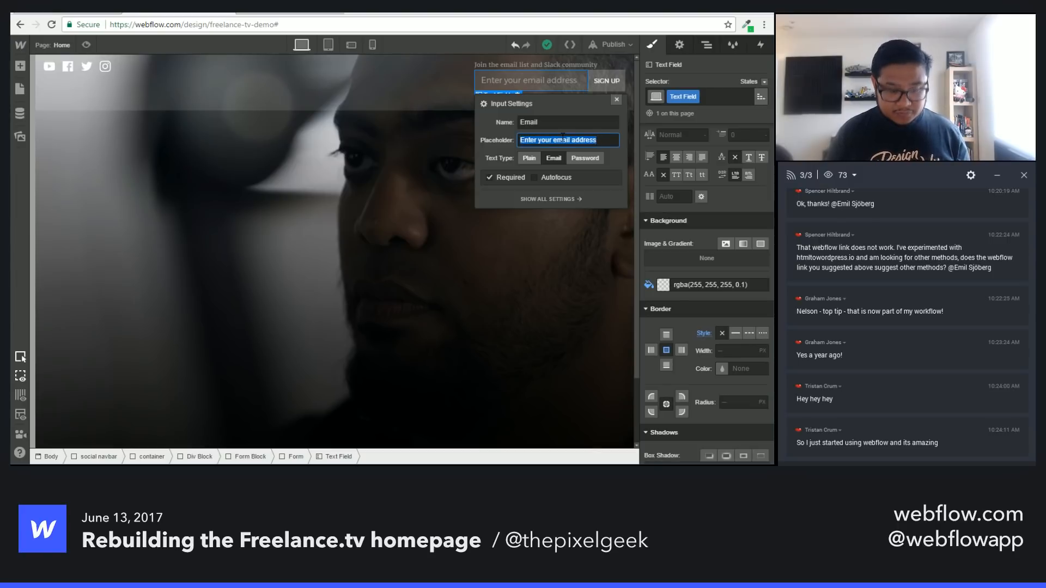
type("Enter ")
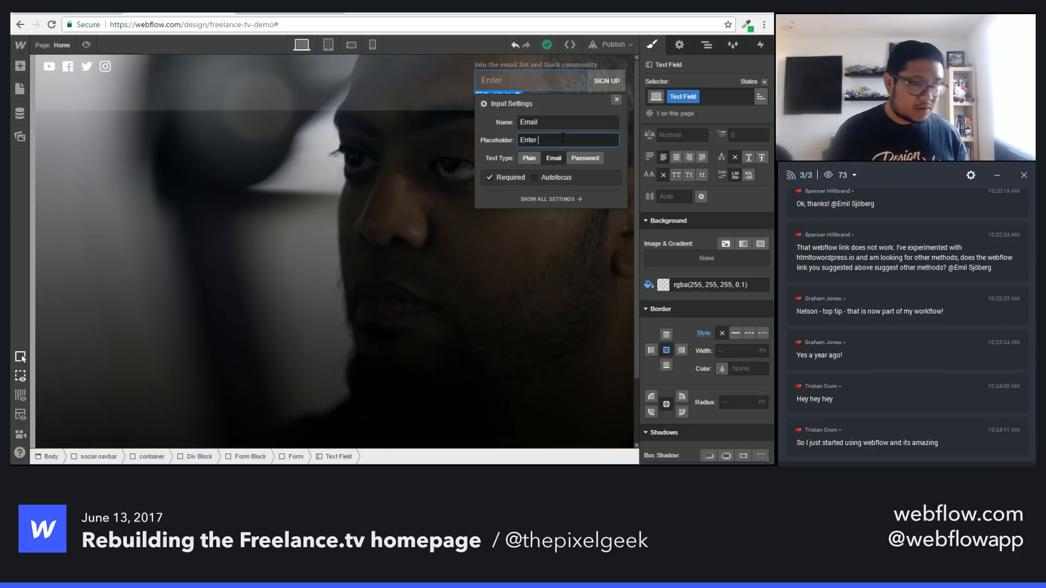
type("Email")
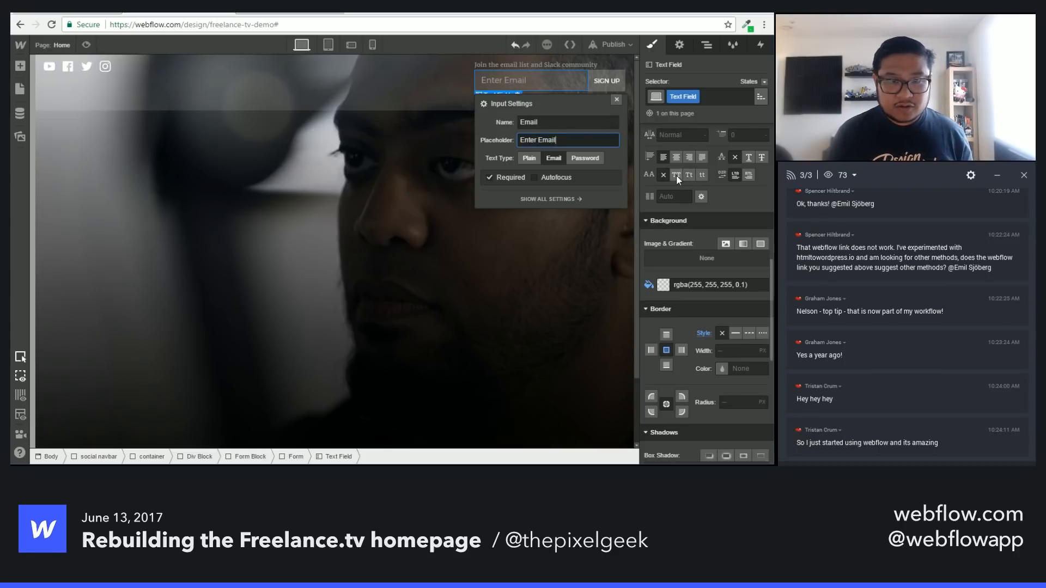
Step: Set the email text field's typography to all caps with a 12 px font size and 18 px line height
left_click(676, 175)
left_click(616, 100)
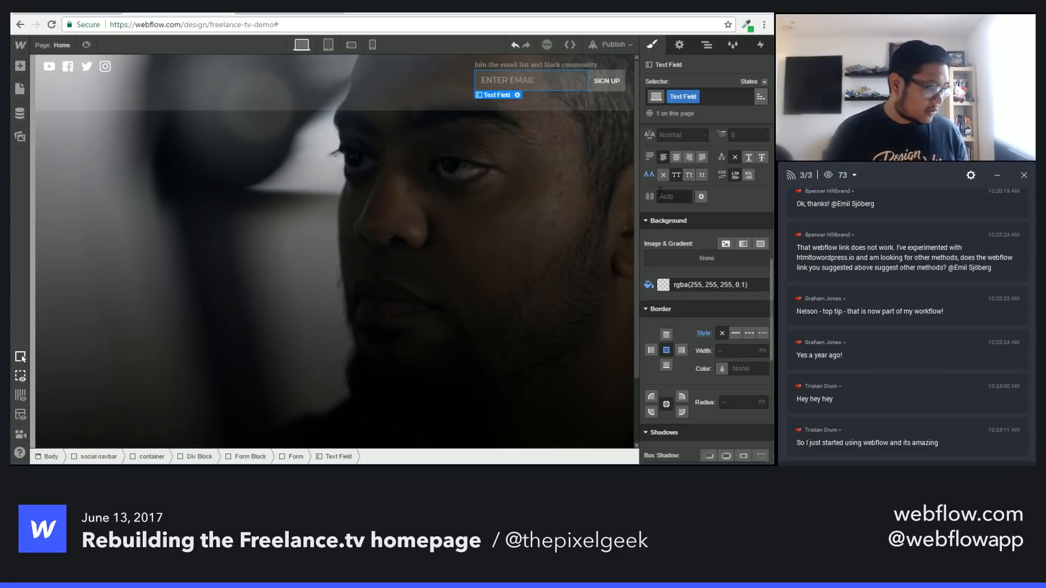
scroll(708, 212, "up", 3)
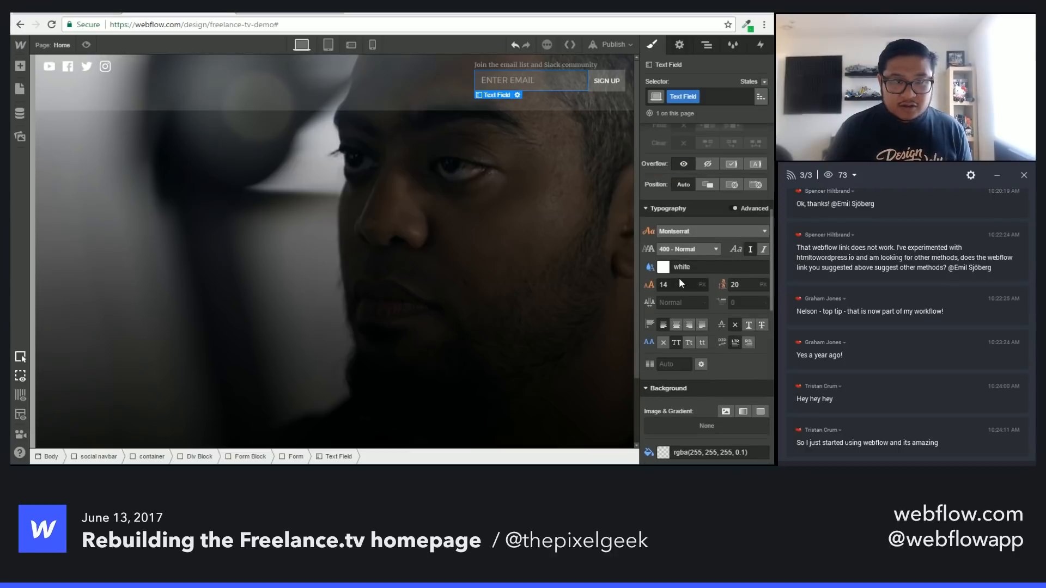
left_click(690, 284)
key("Down")
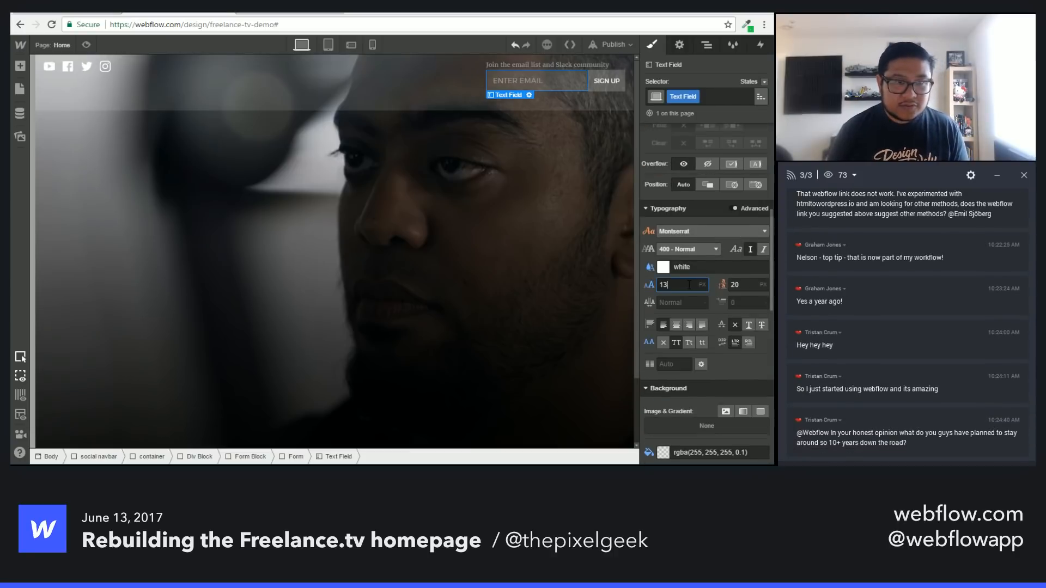
key("Down")
key("Tab")
key("Down")
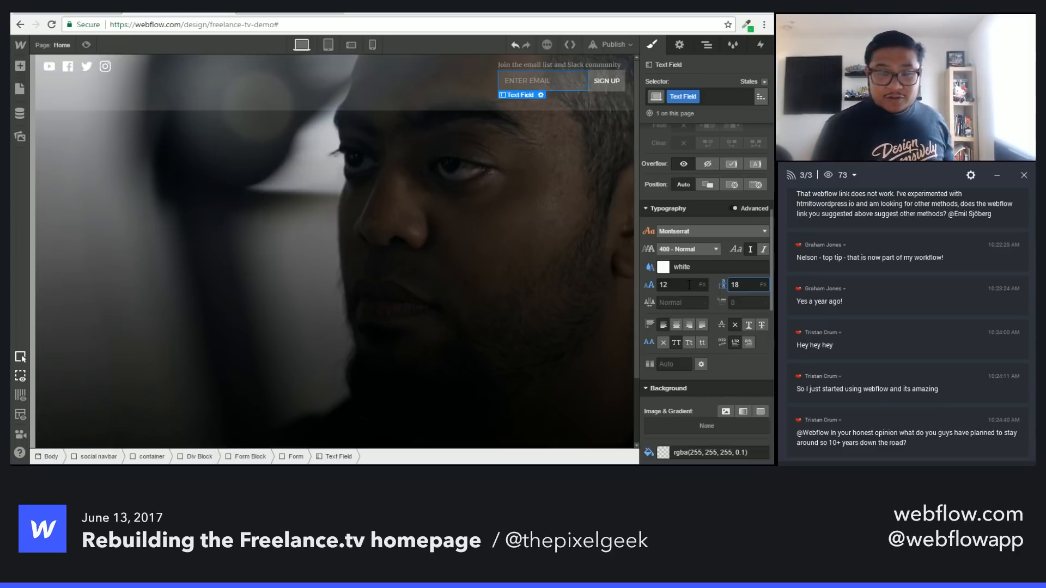
Step: Apply the flex sides class to the div block wrapping the email list text and sign-up form
left_click(207, 87)
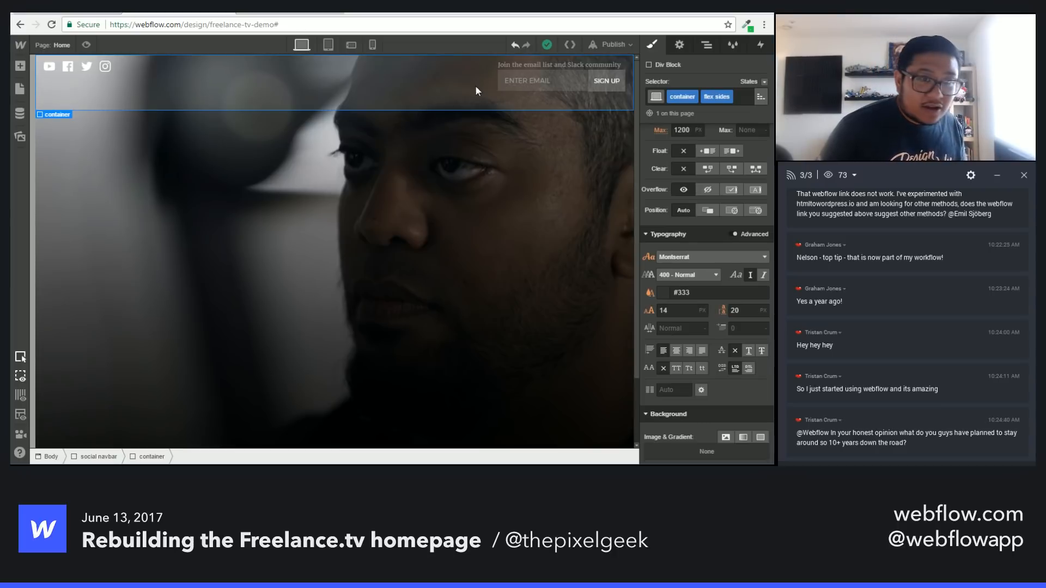
left_click(526, 66)
key("Up")
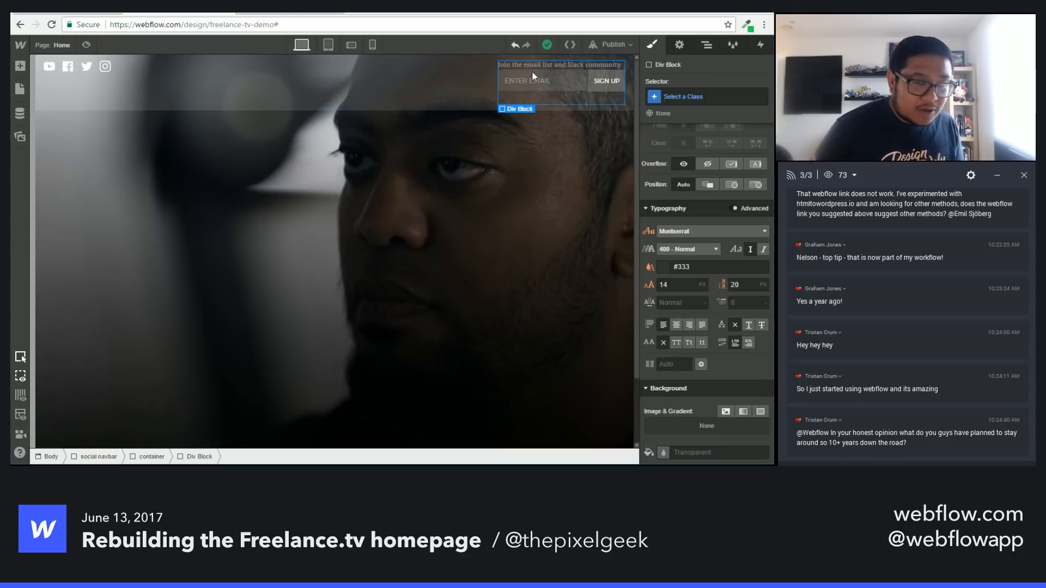
left_click(684, 94)
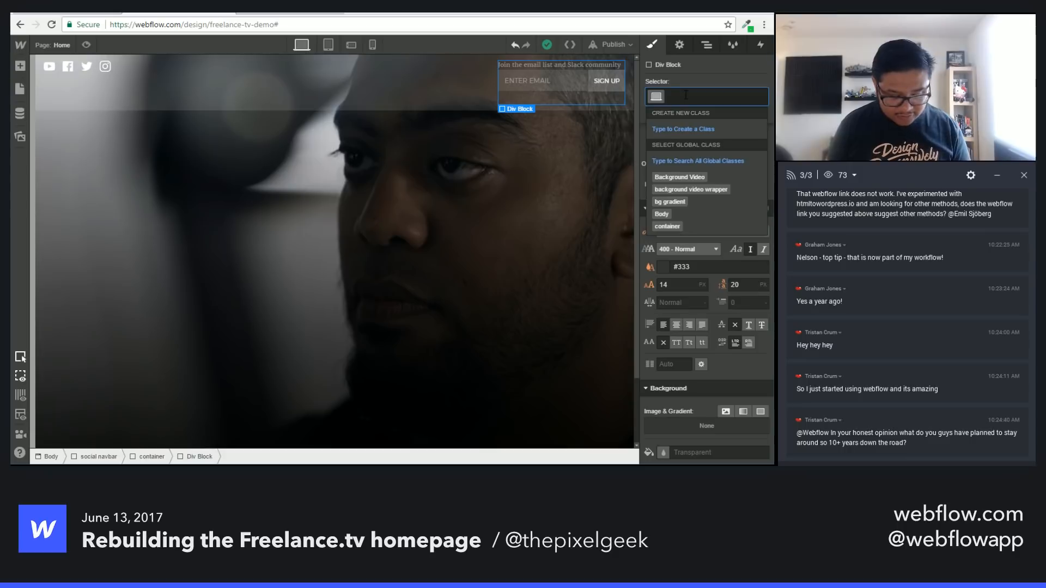
type("flex sides")
key("Return")
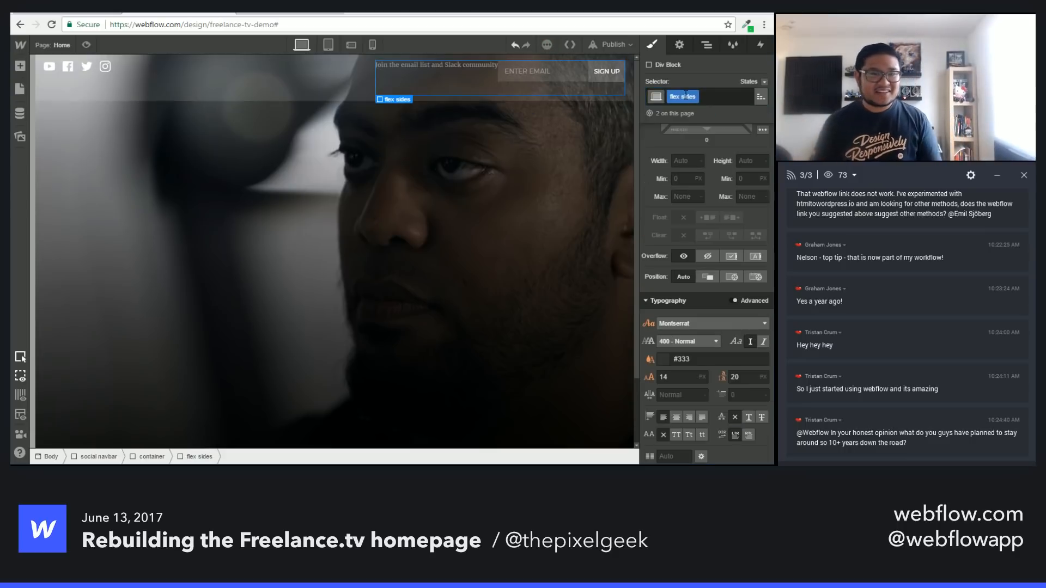
Step: Set the email text field's bottom margin to 0, and select the email list text block beside the form
left_click(551, 86)
scroll(652, 215, "up", 5)
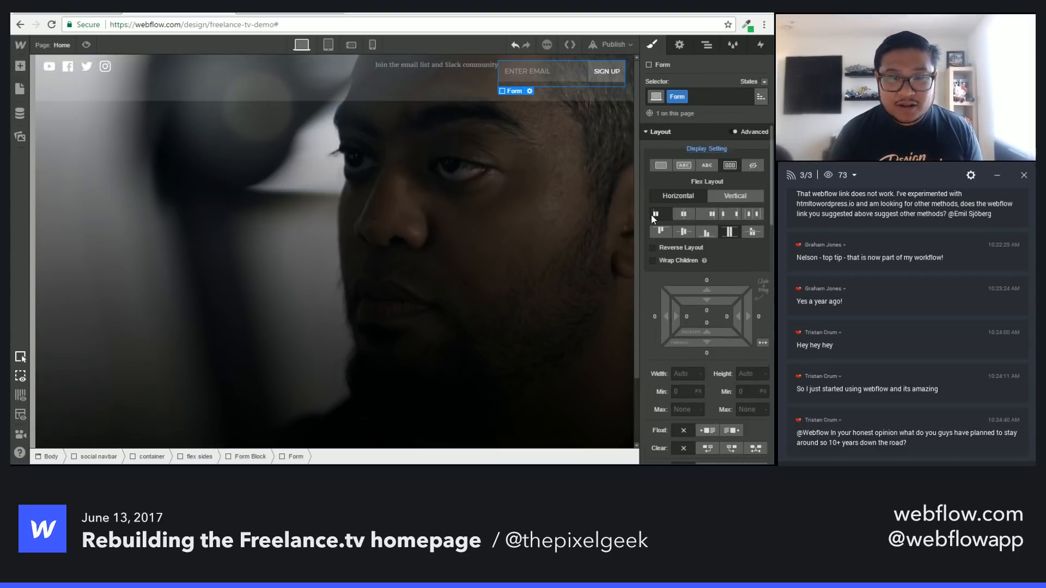
left_click(554, 78)
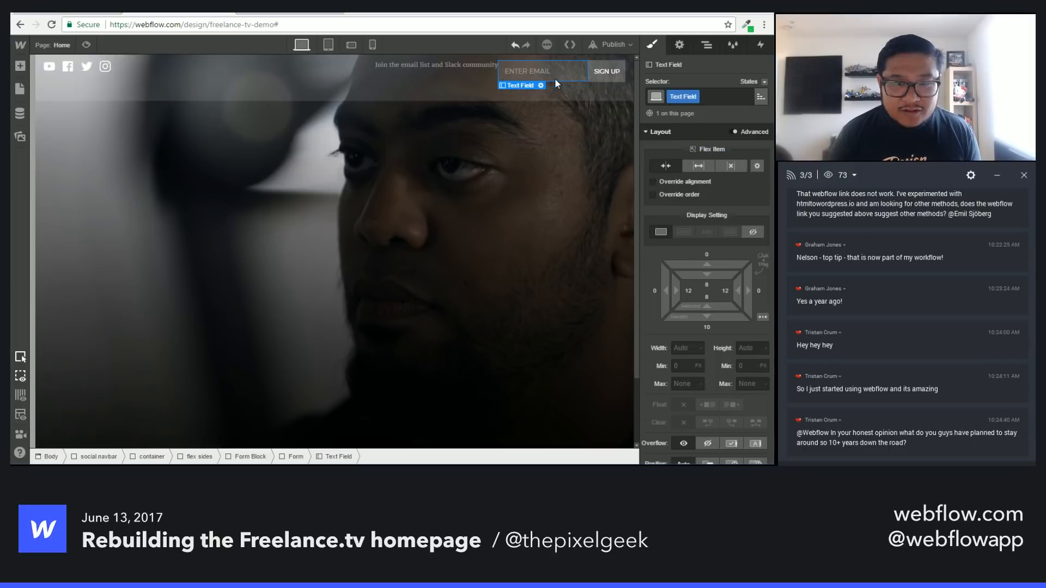
left_click(707, 327)
type("0")
key("Return")
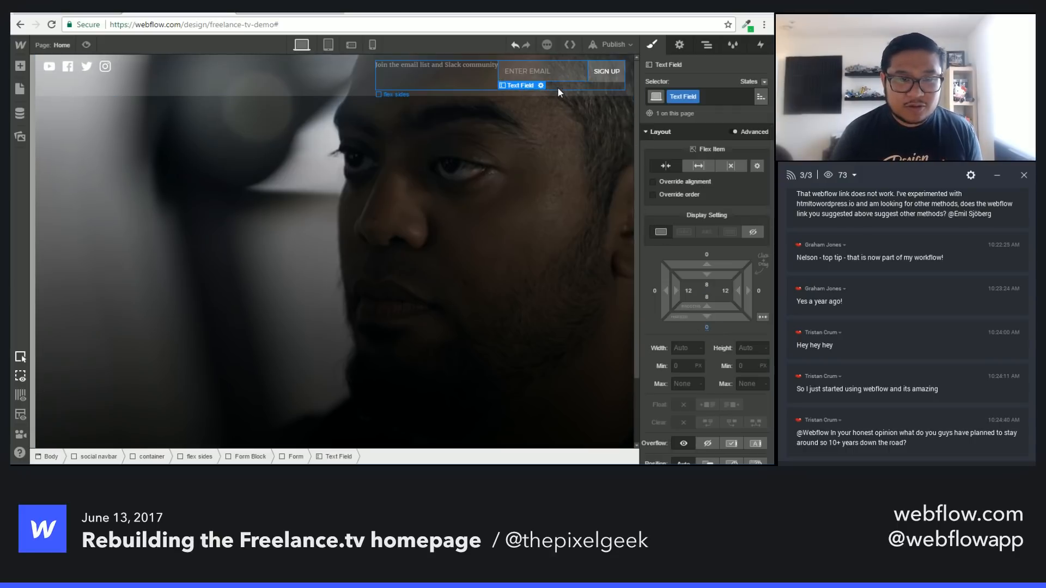
left_click(473, 71)
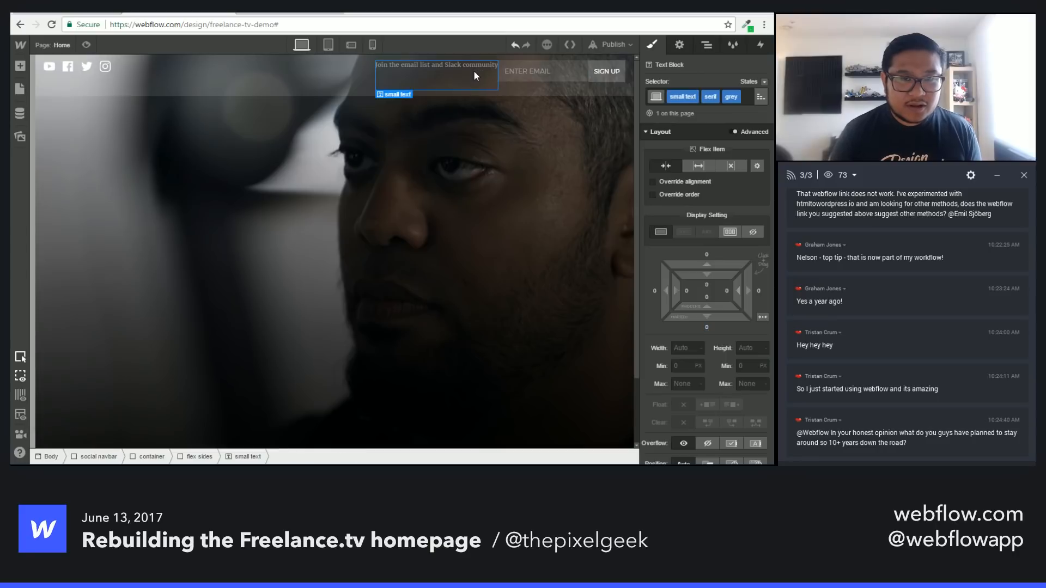
Step: Add a v-center combo class to the flex sides div around the email text and form, and center its items vertically
key("Up")
left_click(727, 92)
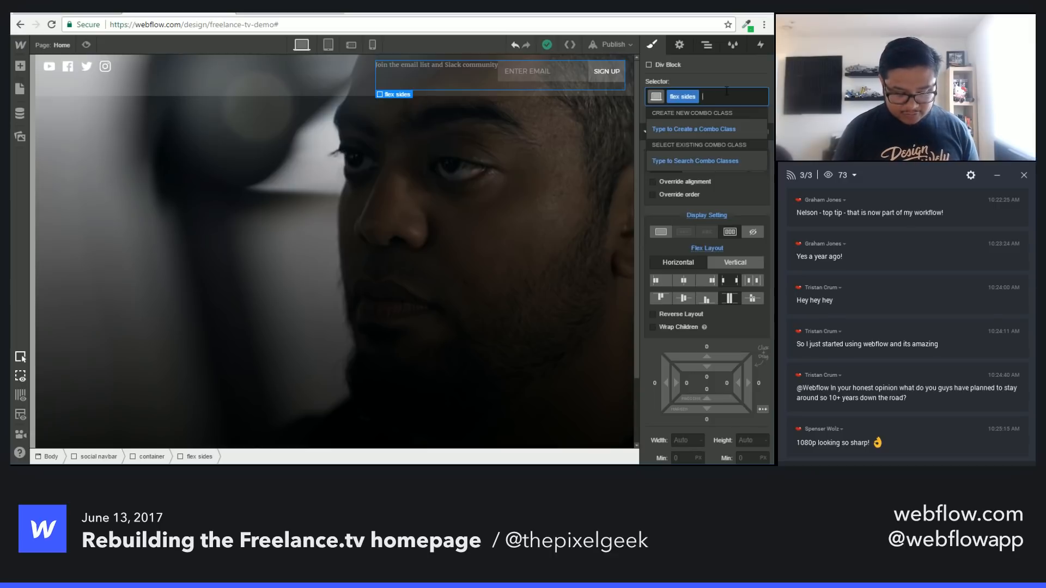
type("v-center")
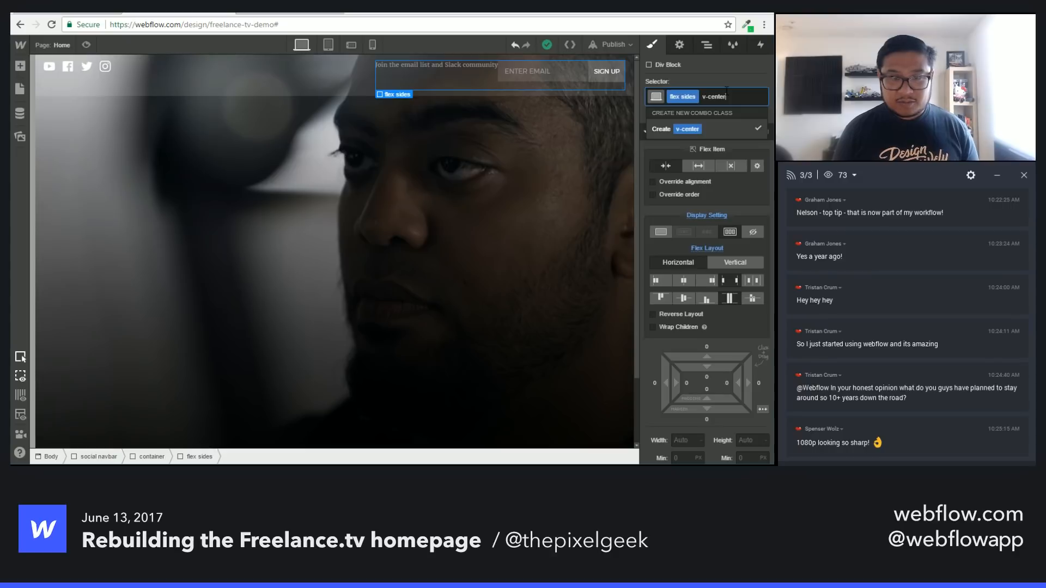
key("Return")
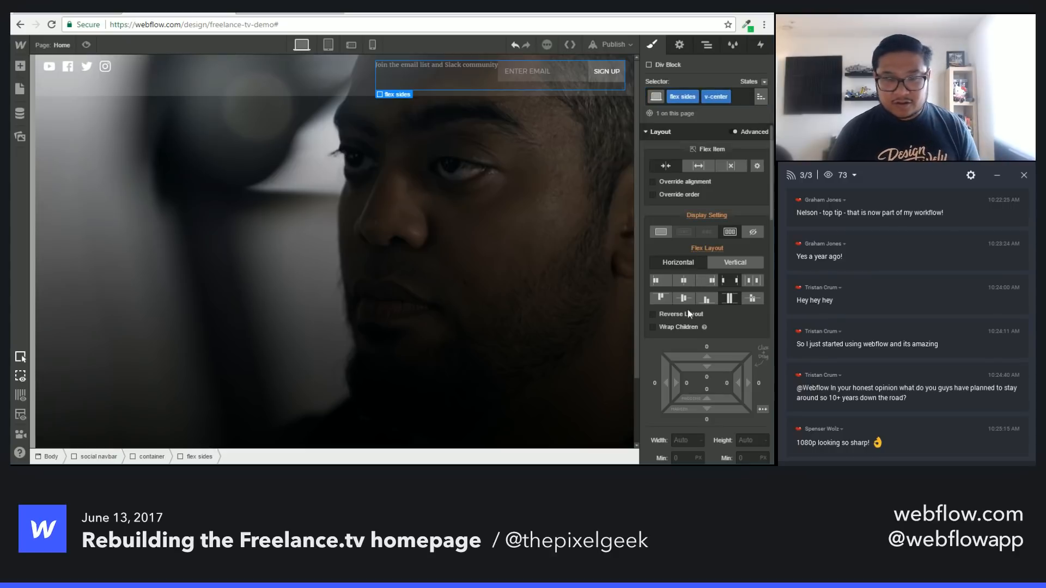
left_click(689, 293)
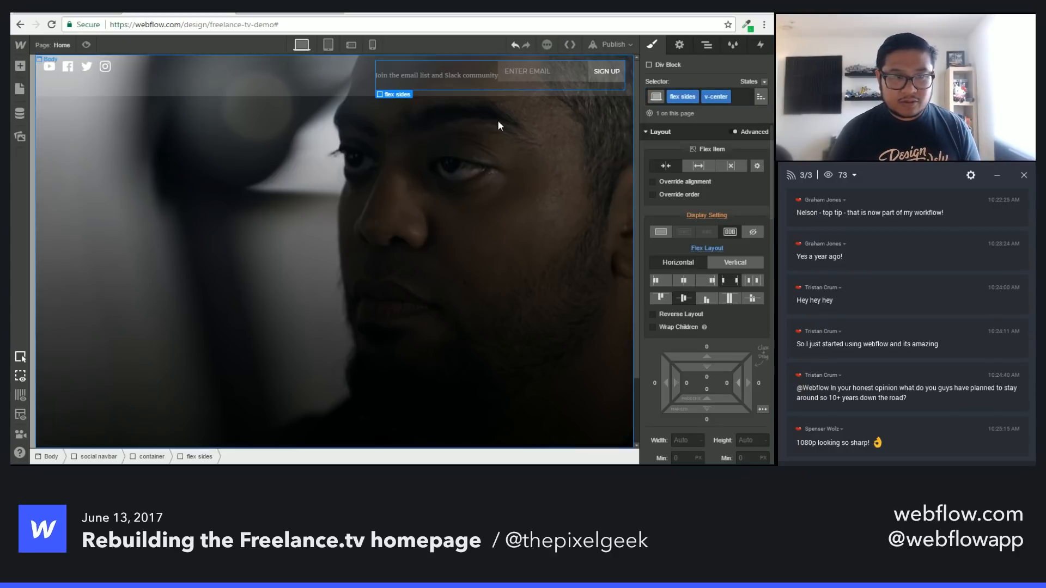
Step: Set the bottom margin of the Form Block wrapping the sign-up form to 0
left_click(521, 80)
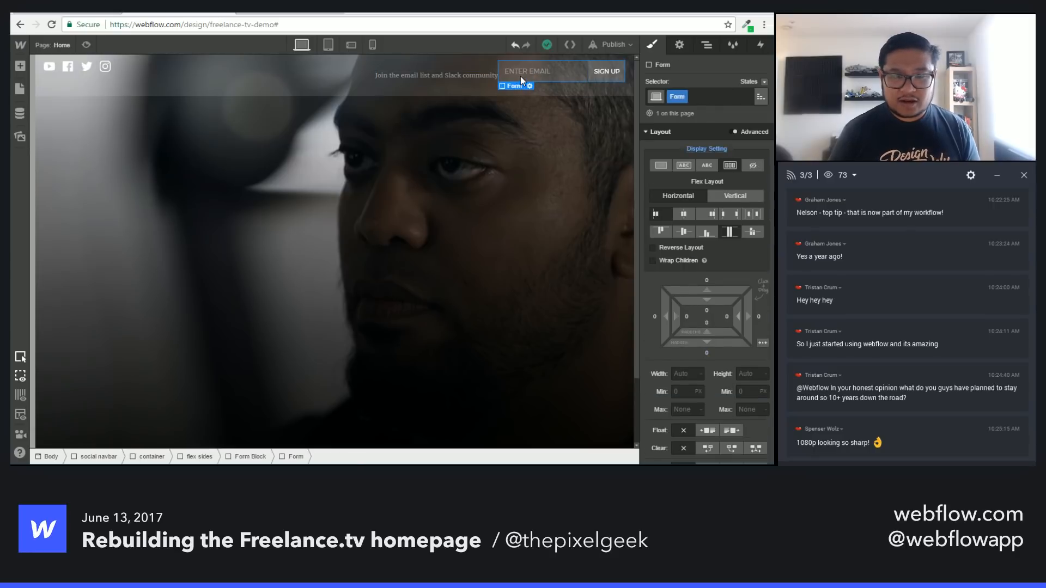
left_click(572, 80)
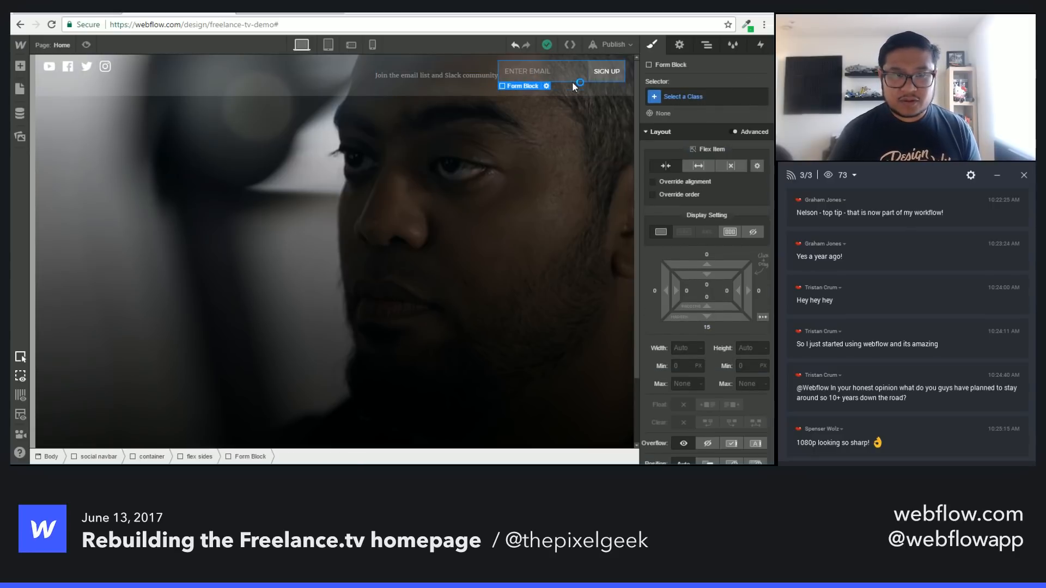
left_click(706, 326)
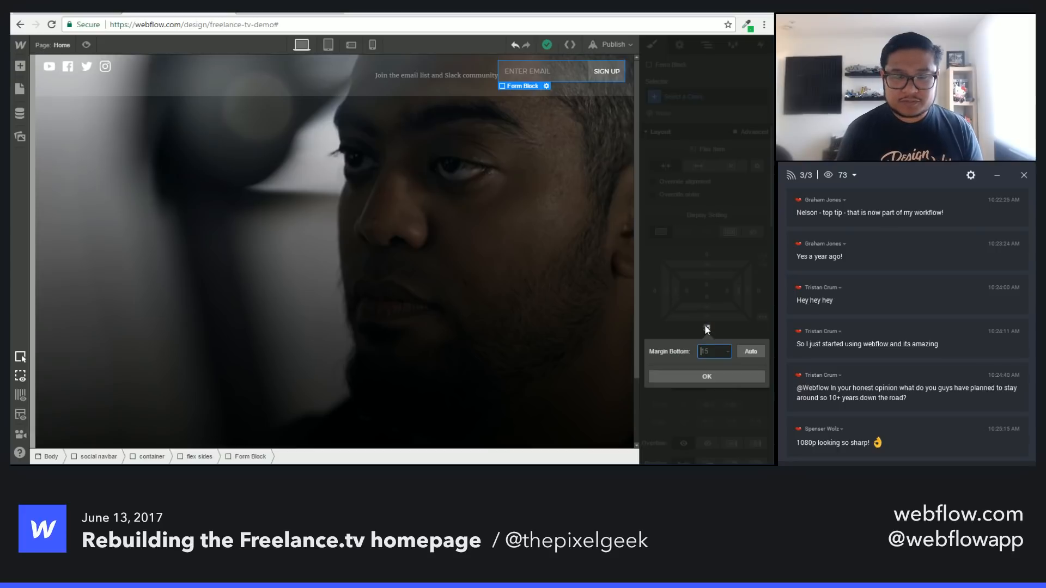
type("0")
key("Return")
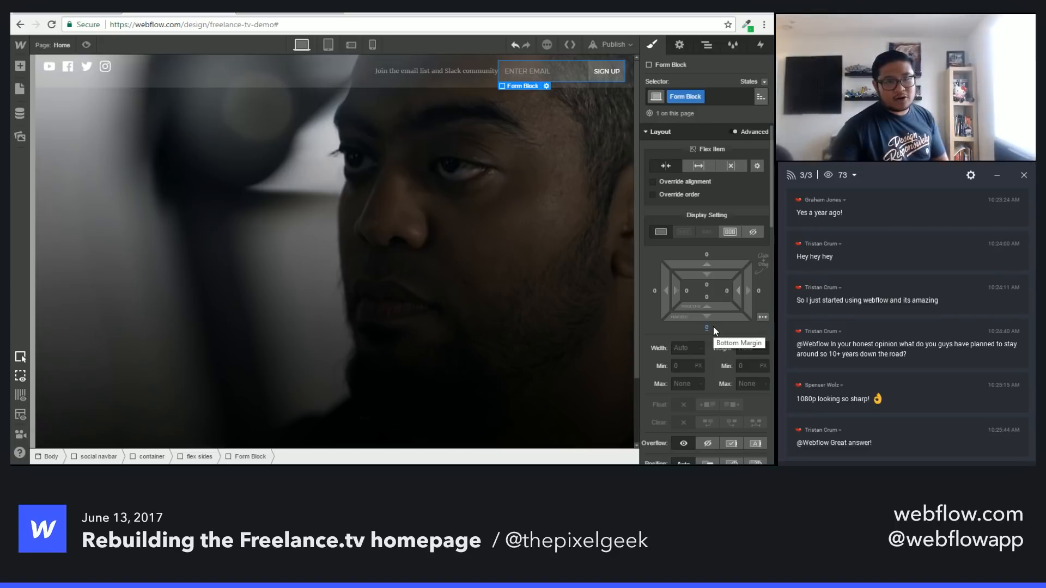
Step: Set the sign-up Form's left margin to 10 to space it from the email list text
left_click(475, 74)
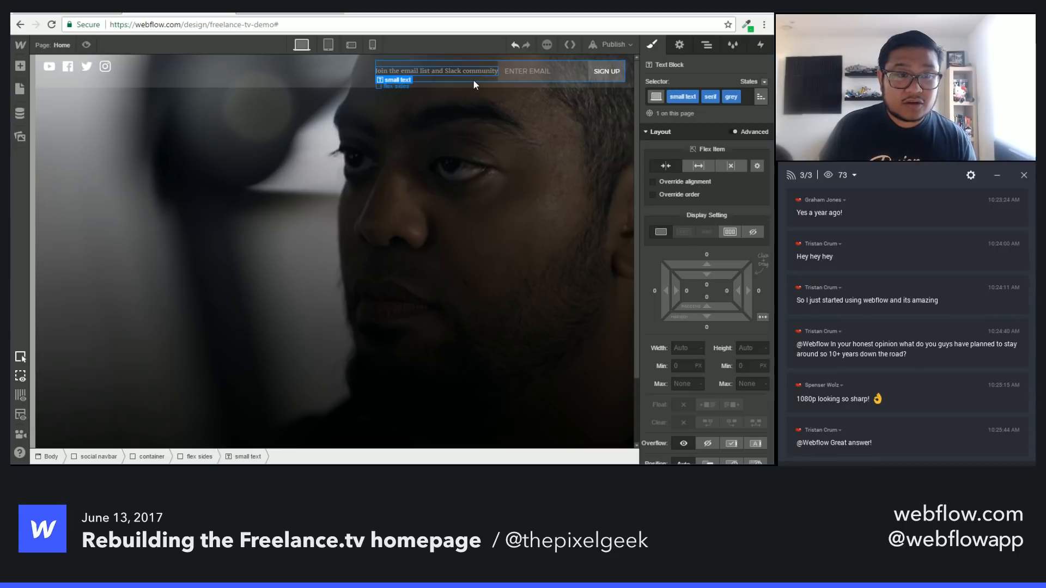
left_click(473, 80)
left_click(509, 78)
key("Up")
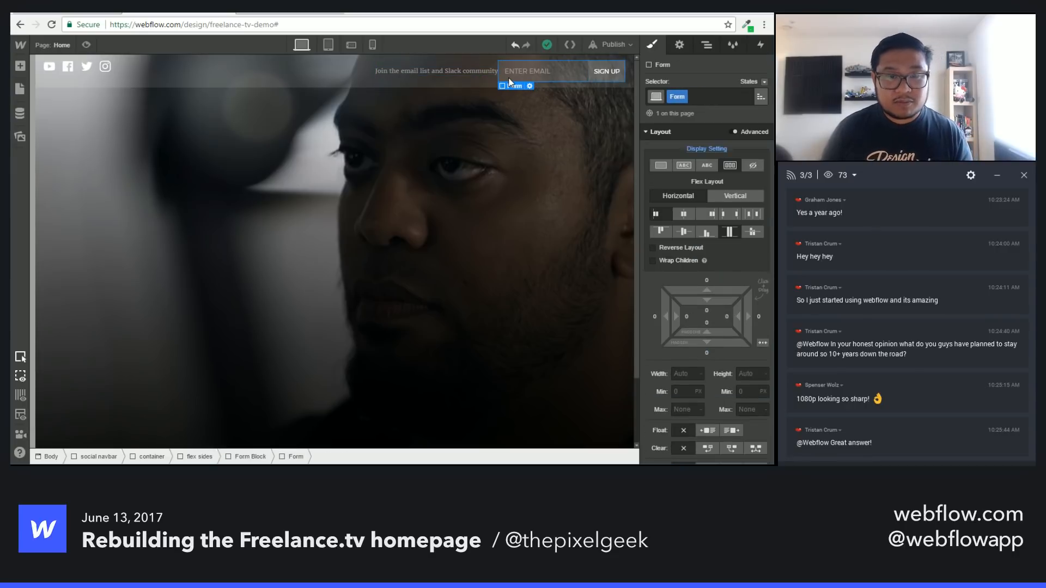
left_click_drag(666, 316, 652, 317)
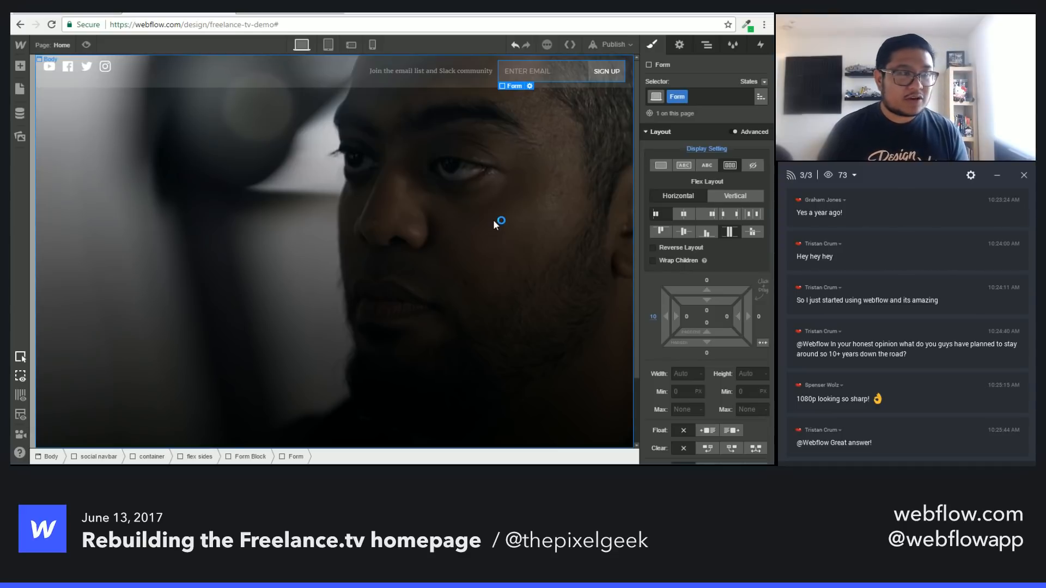
Step: Add a v-center combo class to the navbar's container and align its items to the vertical center
left_click(315, 68)
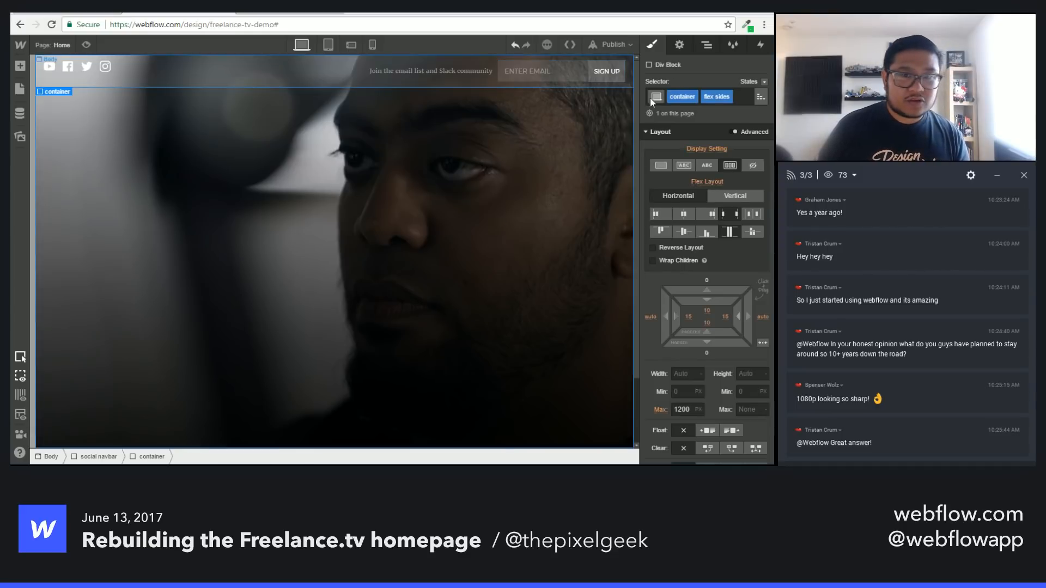
left_click(742, 95)
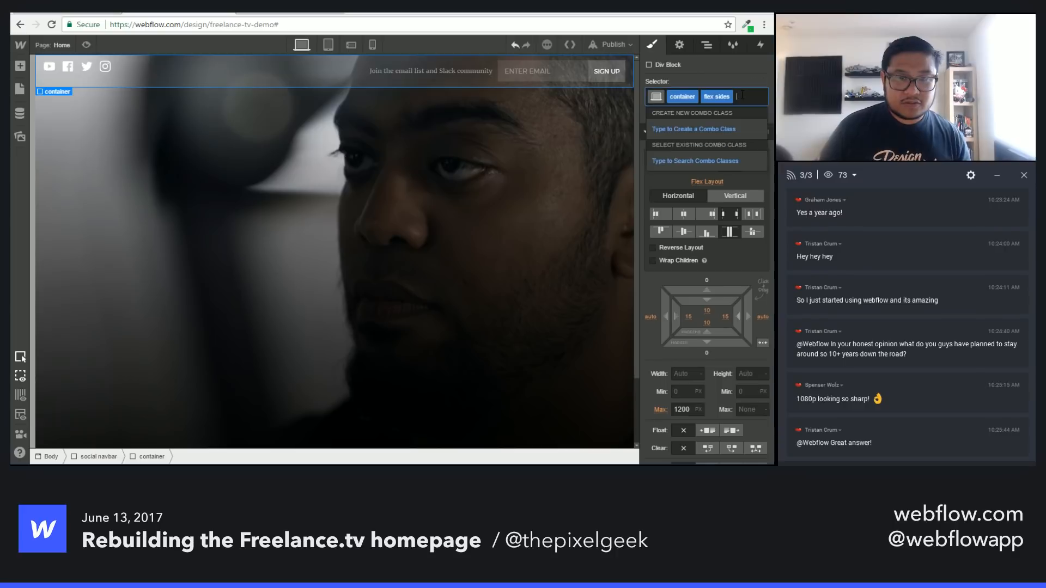
type("v-center")
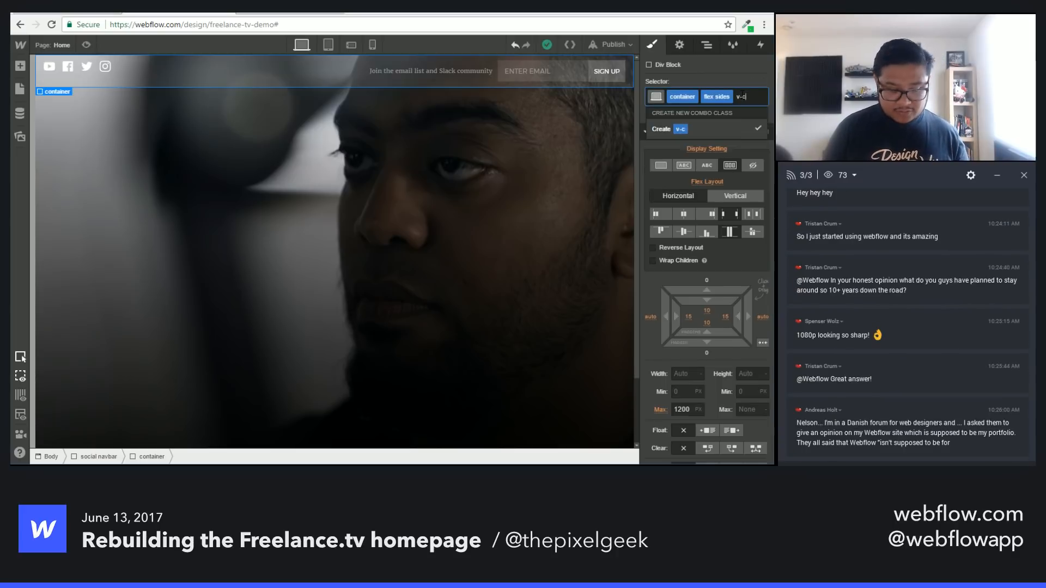
key("Return")
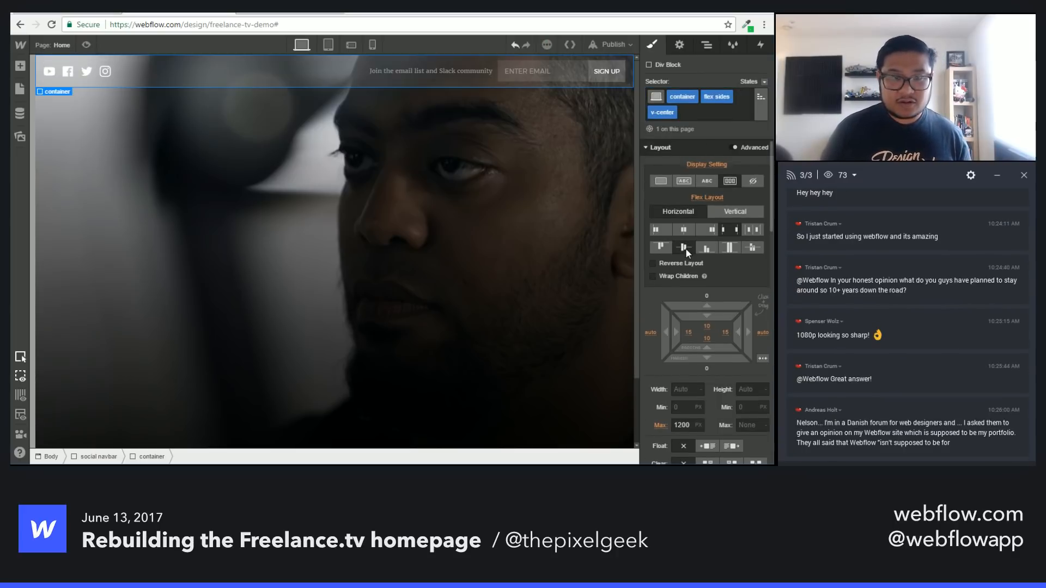
Step: Add a new div block to the page Body
left_click(499, 204)
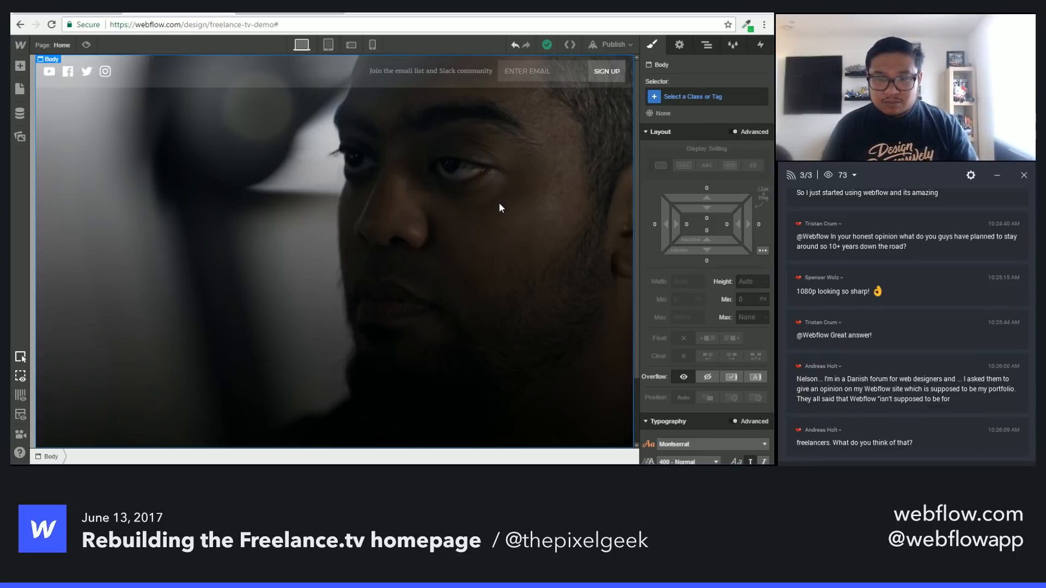
left_click(500, 205)
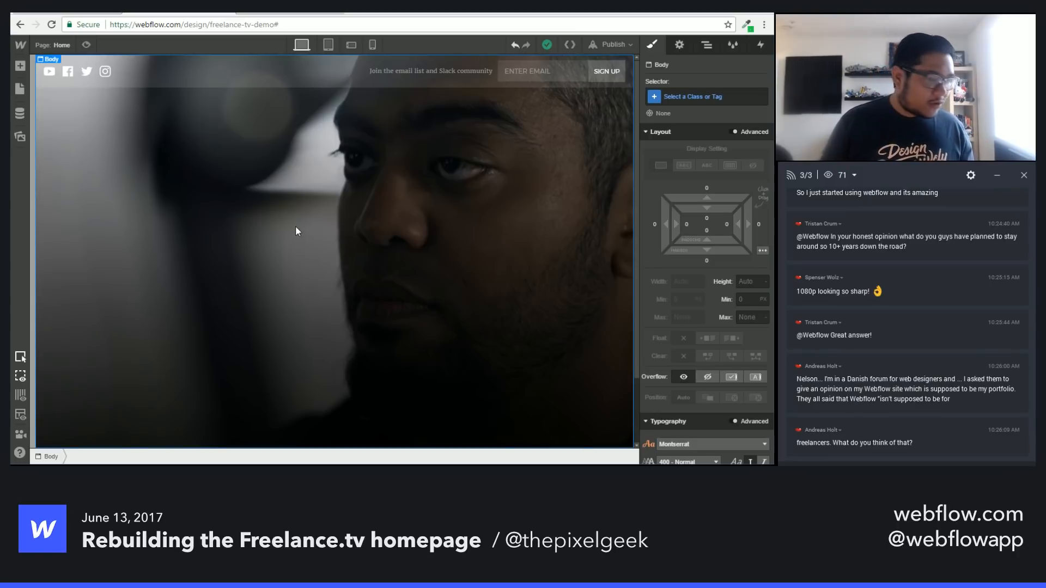
key("a")
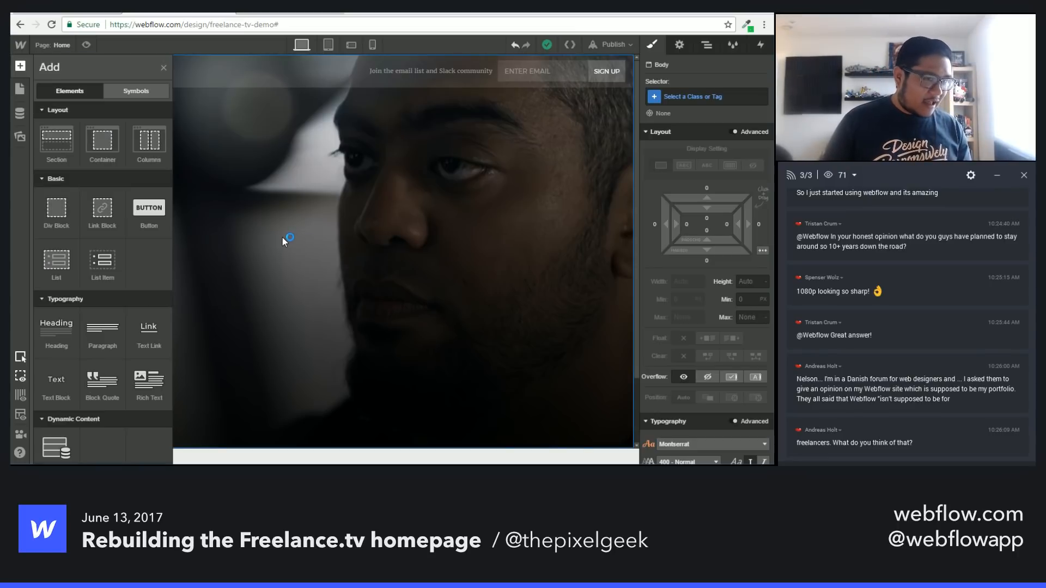
left_click(285, 211)
key("a")
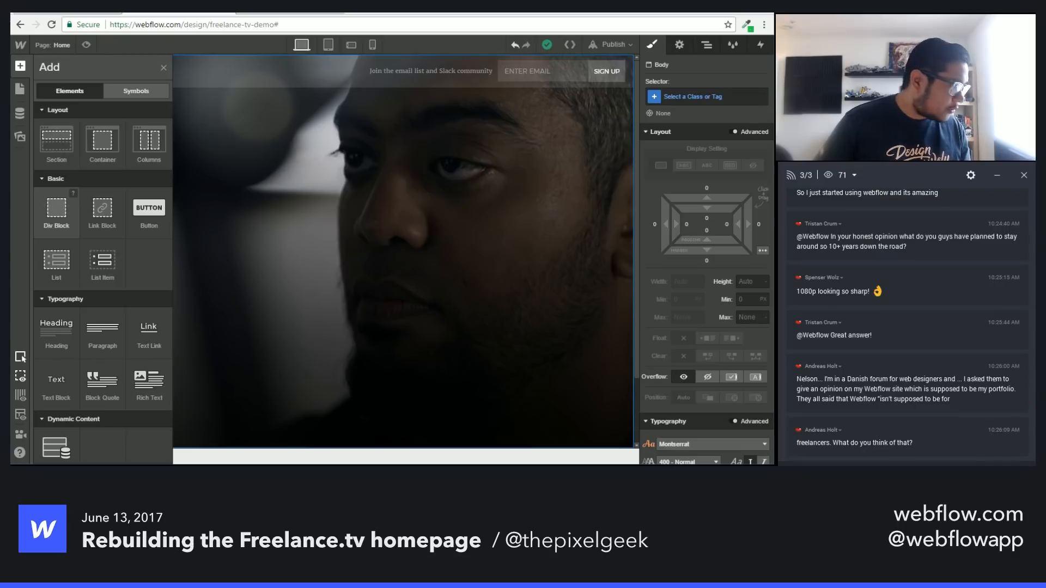
left_click_drag(56, 210, 279, 196)
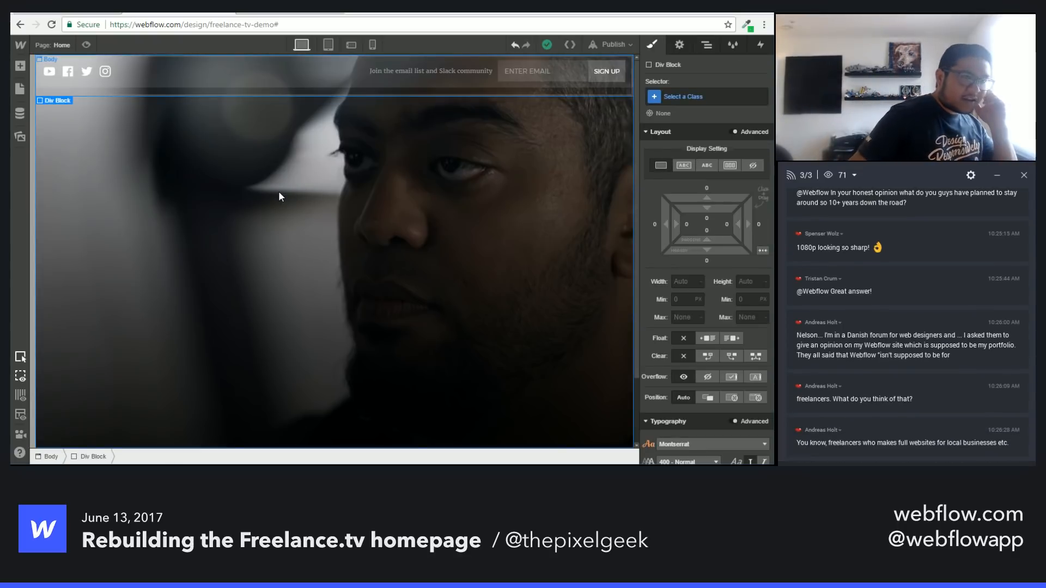
Step: Check the Freelance.tv reference page, and nest the new div block inside social navbar, directly below its container
left_click(706, 46)
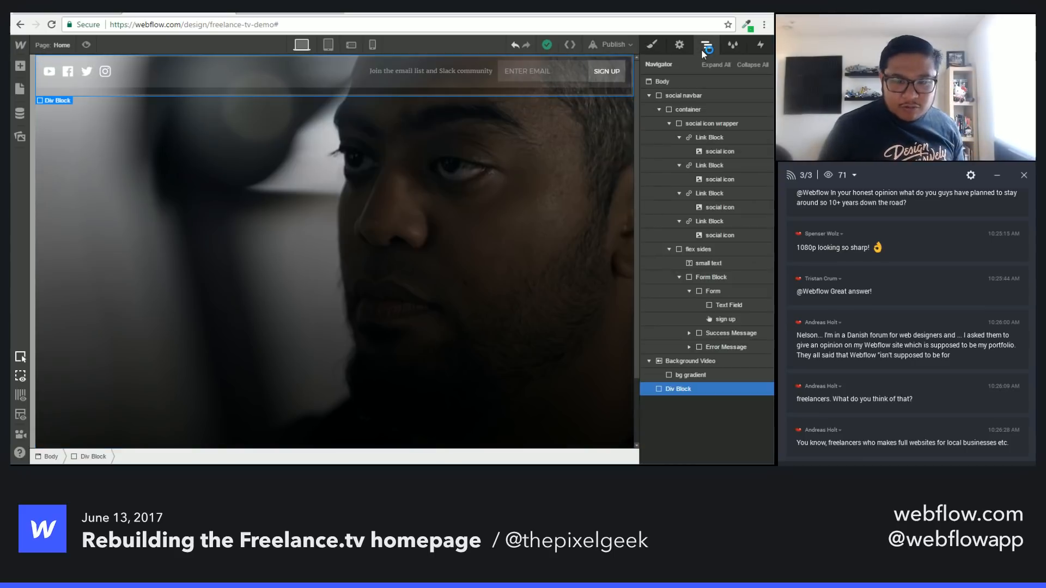
left_click(123, 13)
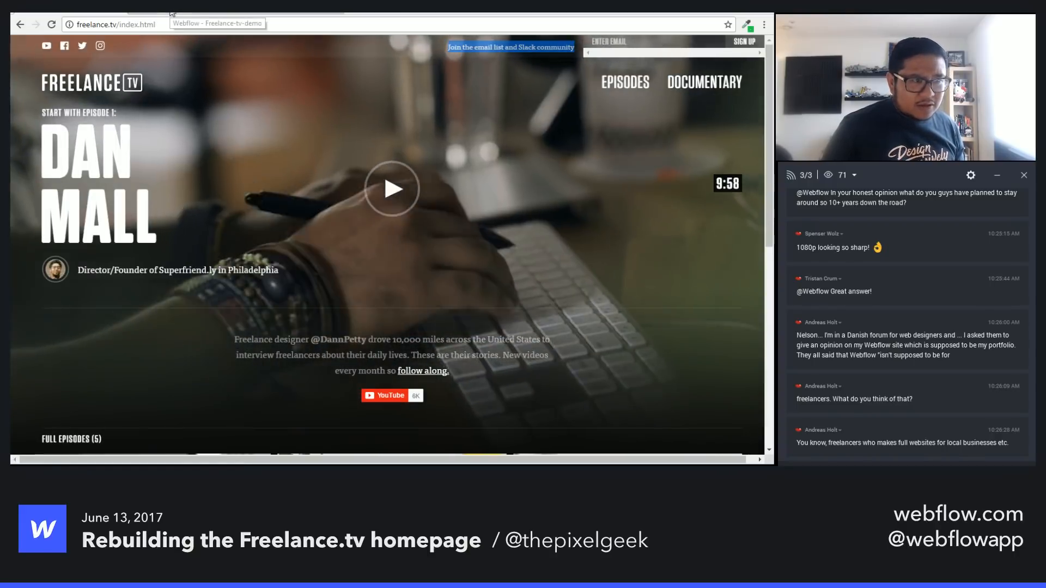
left_click(172, 12)
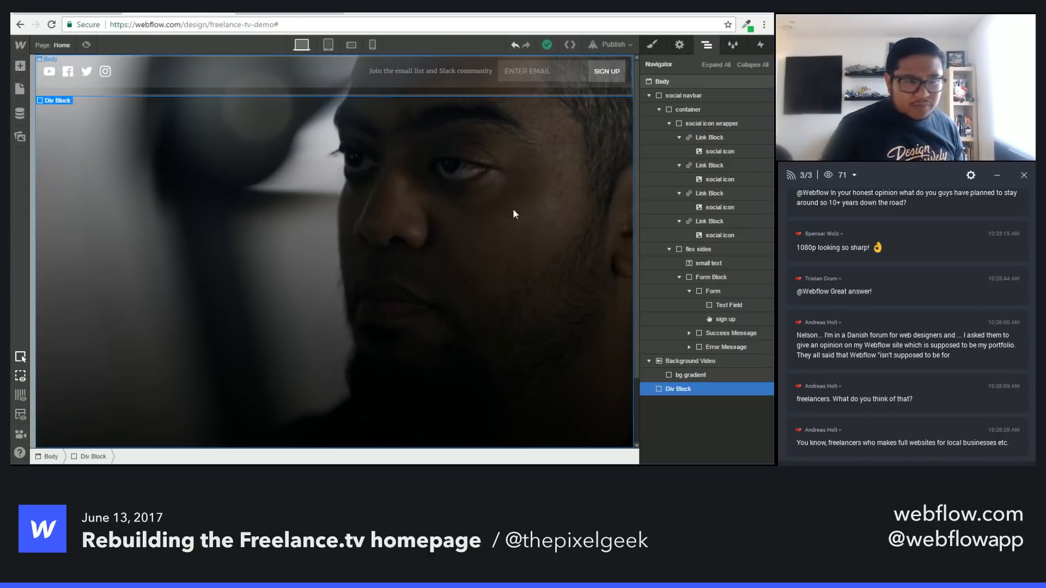
left_click(648, 95)
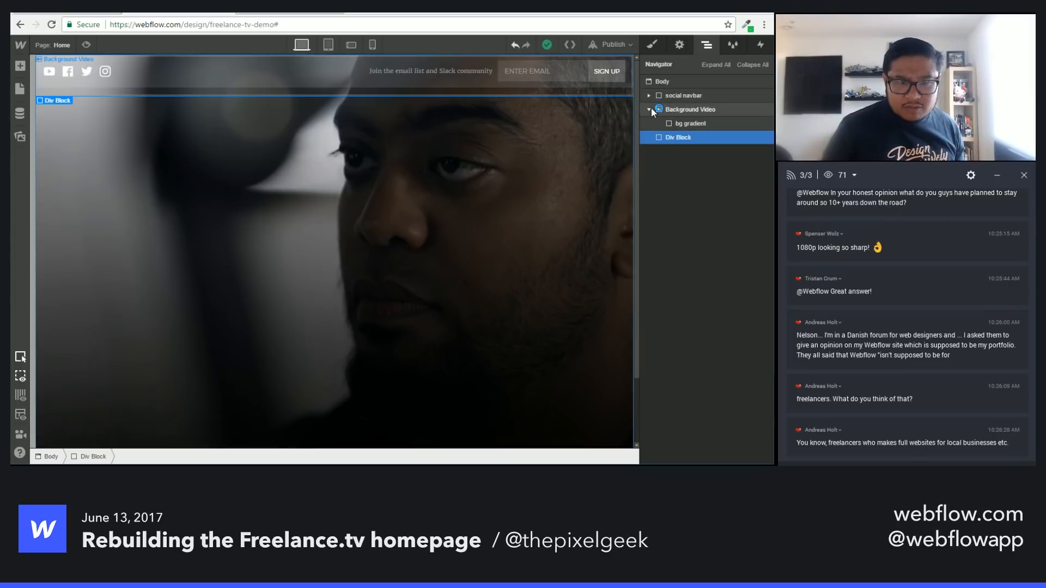
left_click(649, 110)
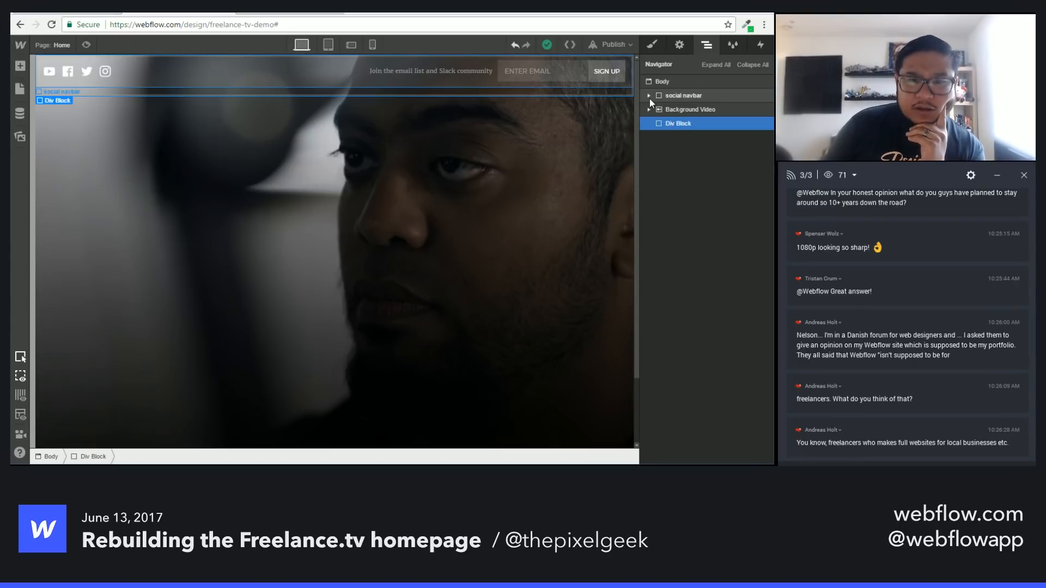
left_click(650, 96)
left_click(660, 109)
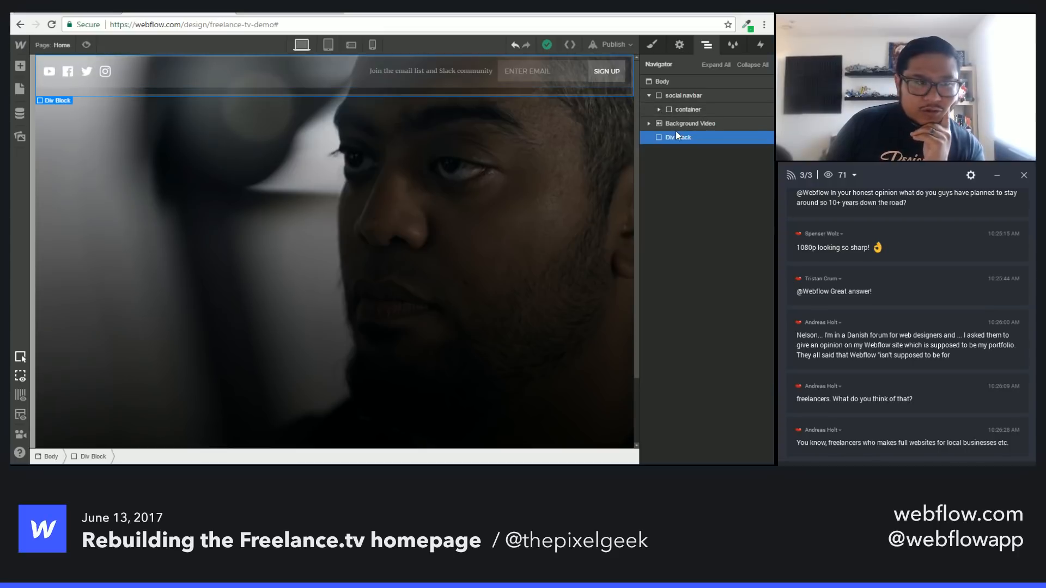
left_click_drag(669, 139, 701, 122)
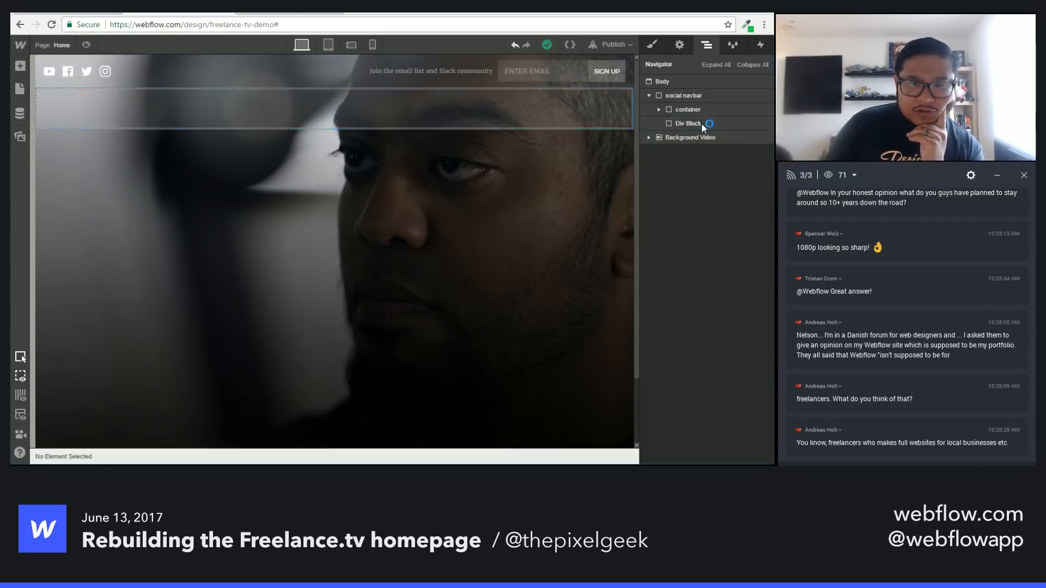
Step: Apply the existing container class to the new div block in the social navbar
left_click(652, 44)
left_click(693, 96)
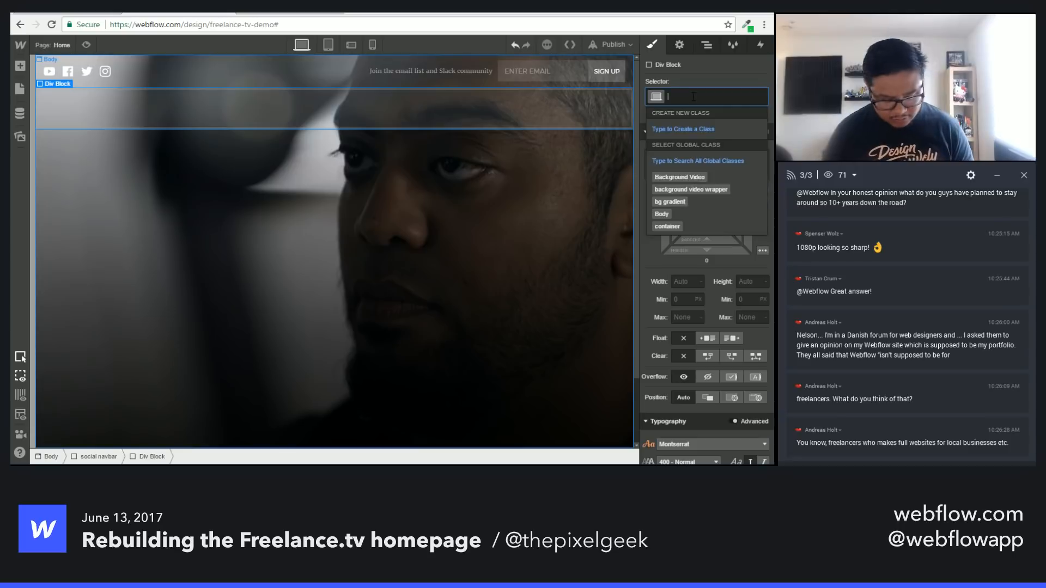
type("contin")
key("Down")
key("Return")
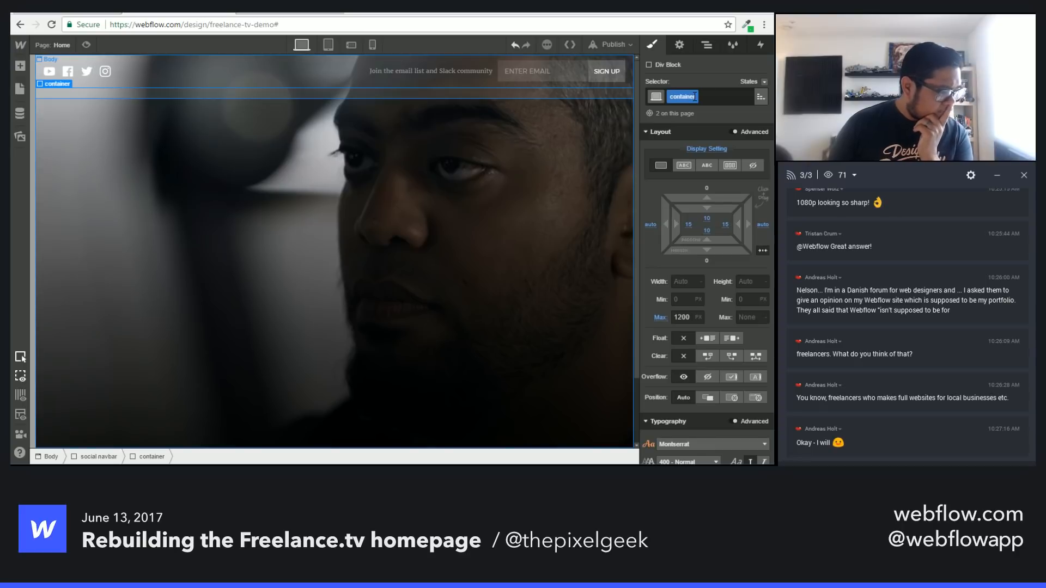
Step: Add a no-bg combo class to the second navbar container and set its background color to transparent
left_click(714, 97)
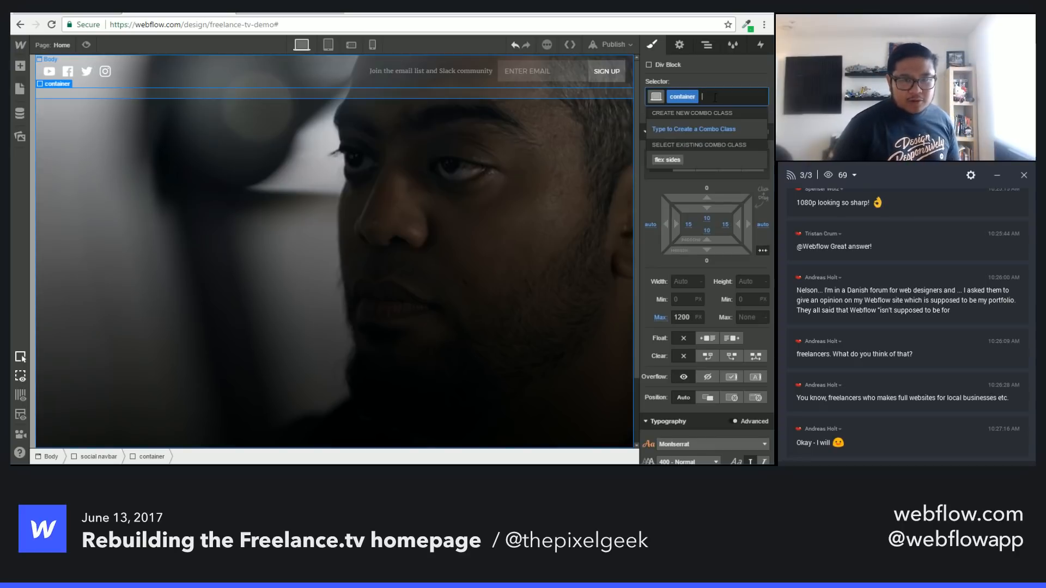
type("no-bg")
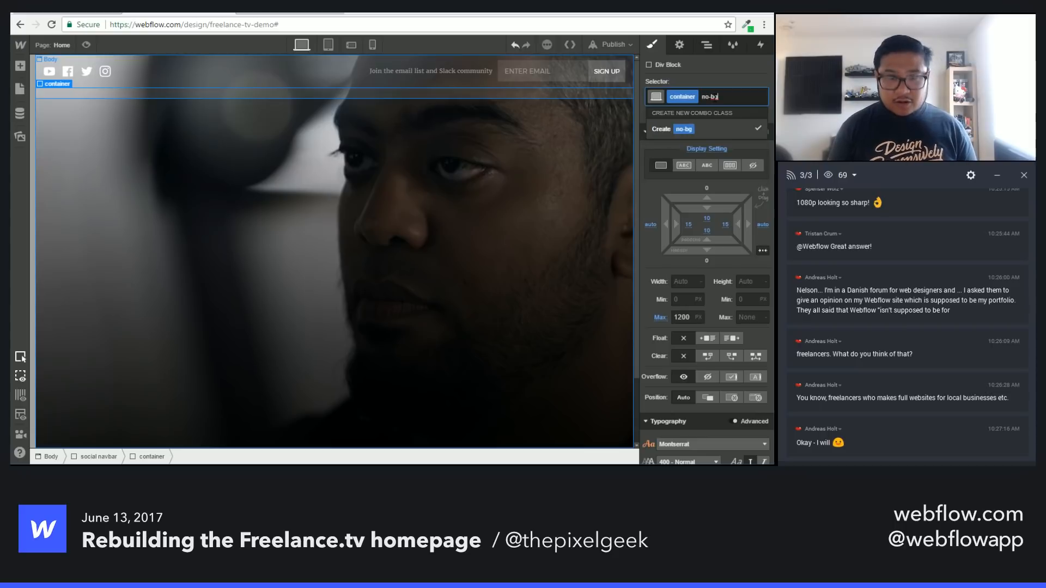
key("Return")
scroll(711, 300, "down", 6)
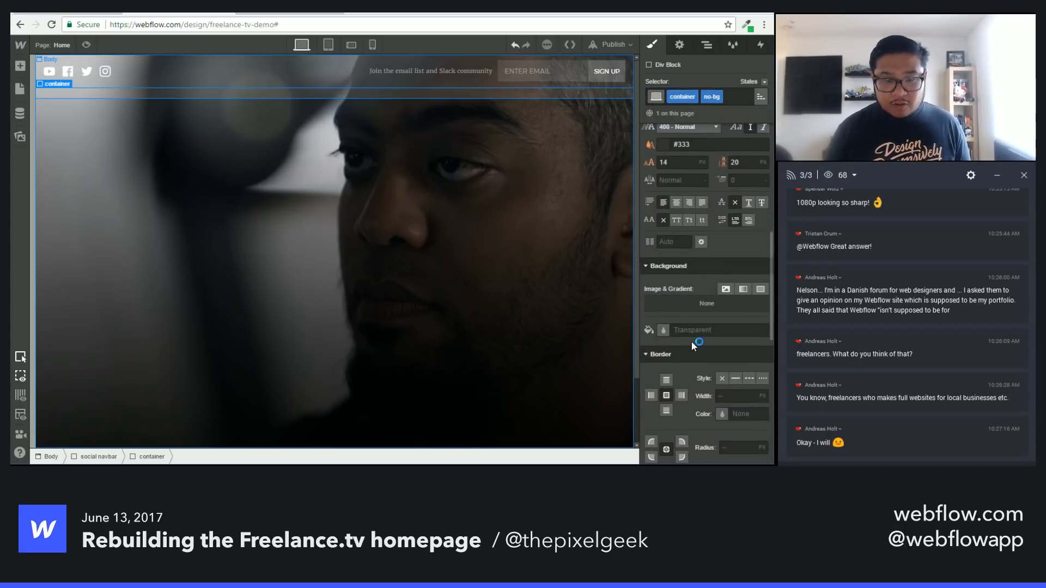
left_click(662, 330)
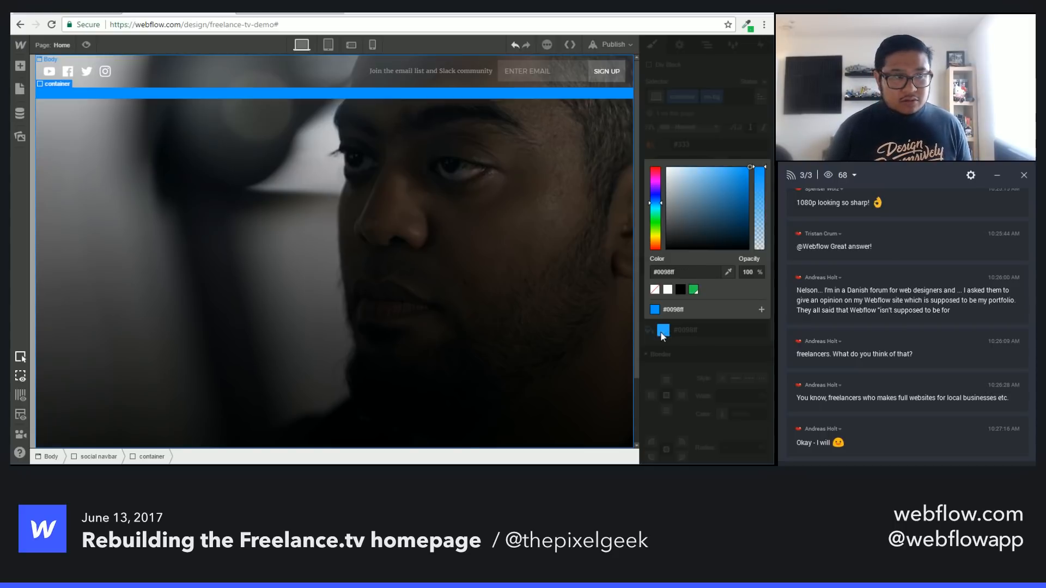
left_click(655, 290)
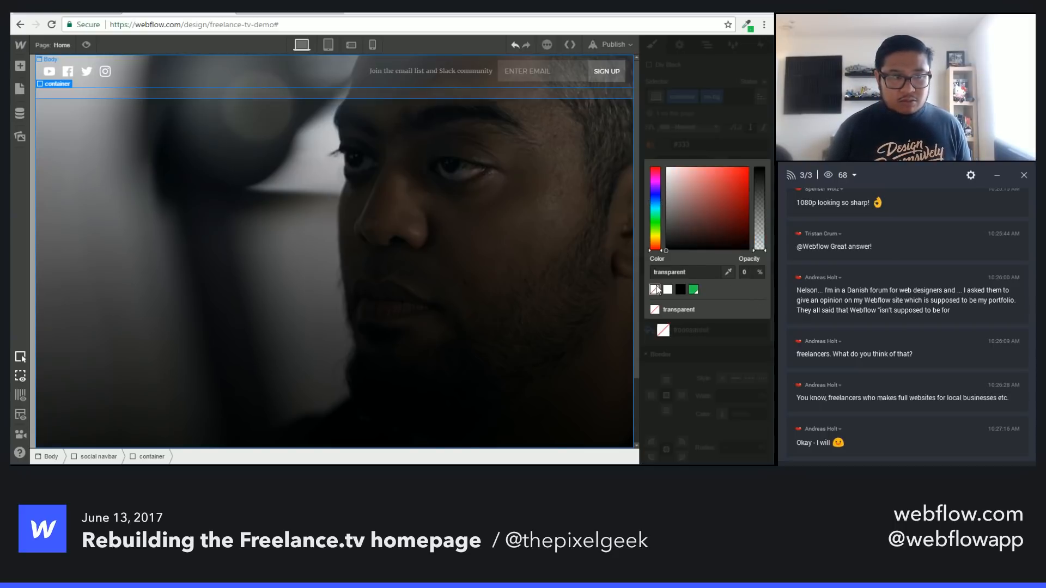
left_click(731, 145)
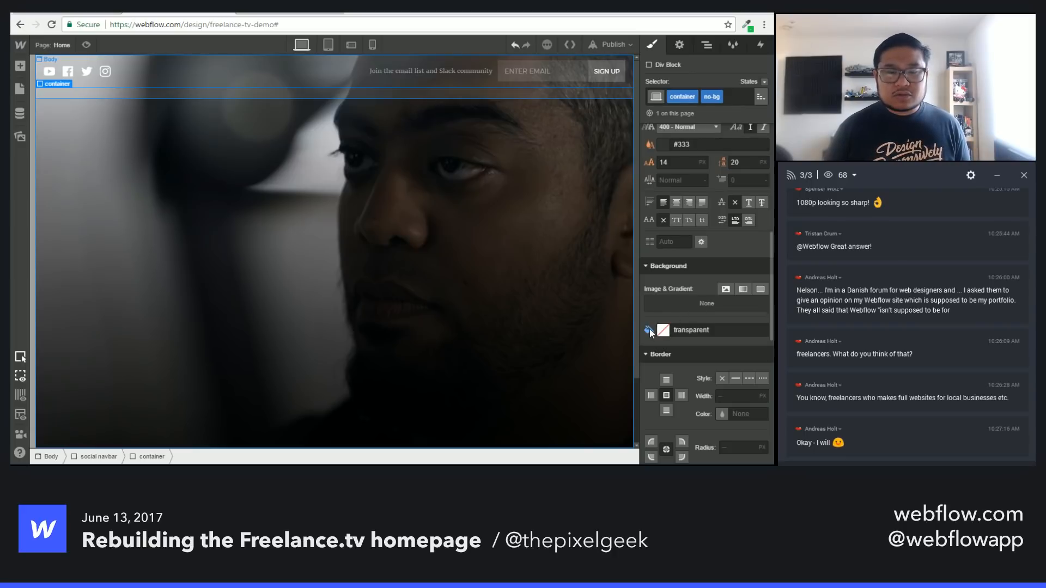
Step: Strip the container and no-bg classes from the second navbar container, and reapply only the container class
left_click(728, 101)
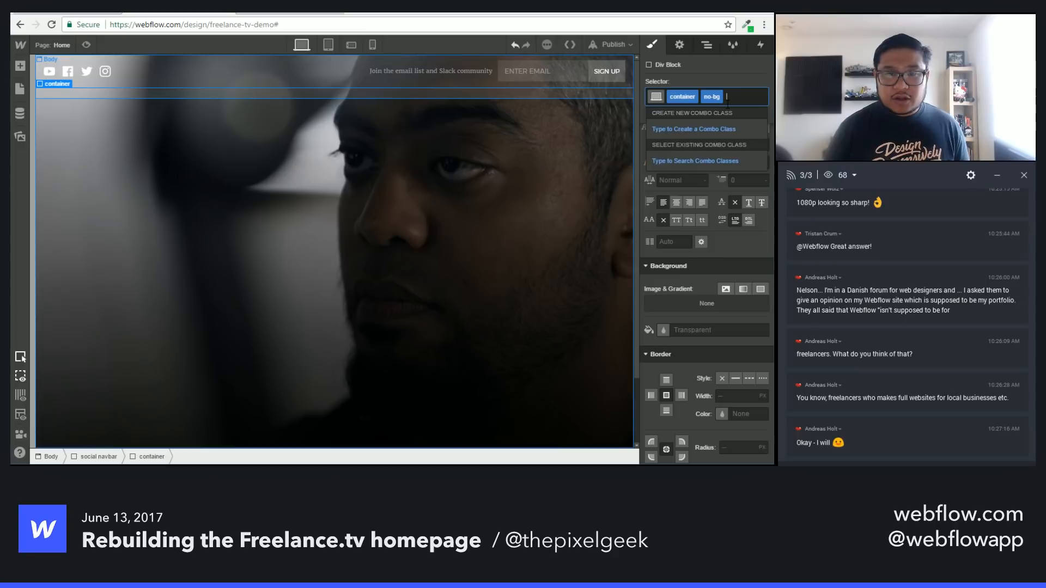
key("BackSpace")
key("BackSpace")
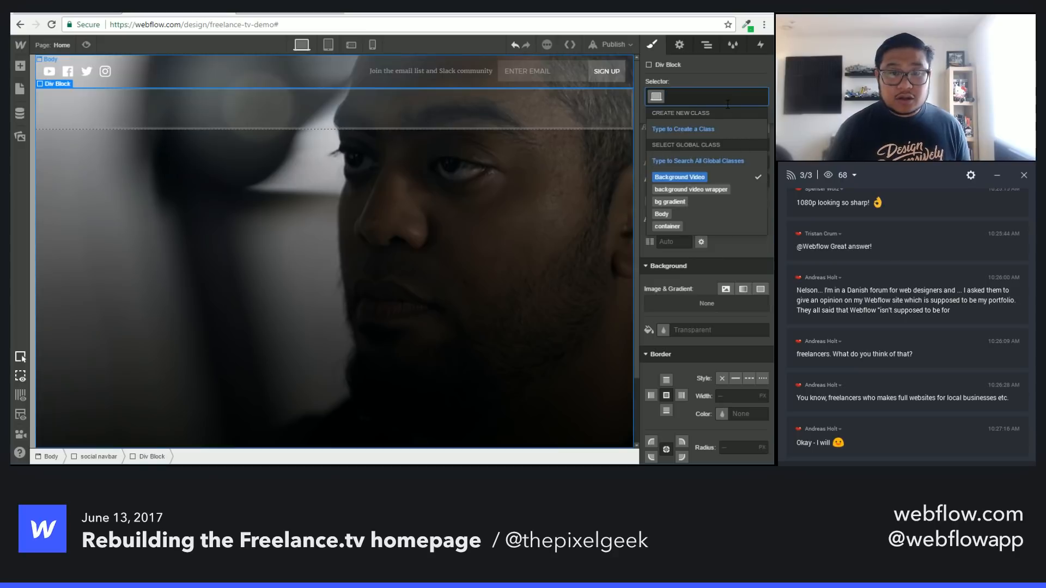
left_click(670, 226)
key("z")
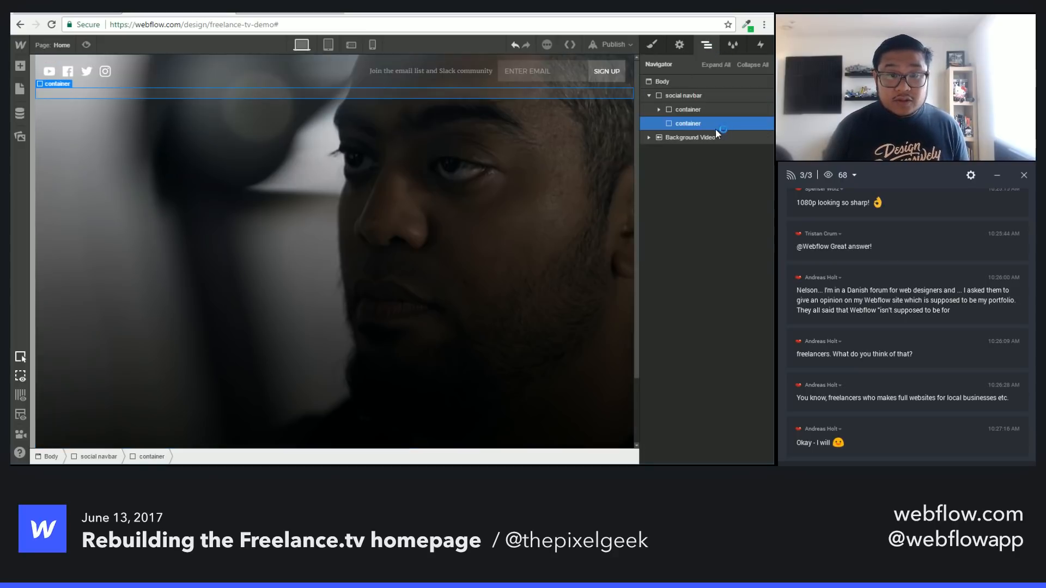
Step: Examine the social navbar and its second container in the page structure, and check the social navbar's background color setting
left_click(684, 96)
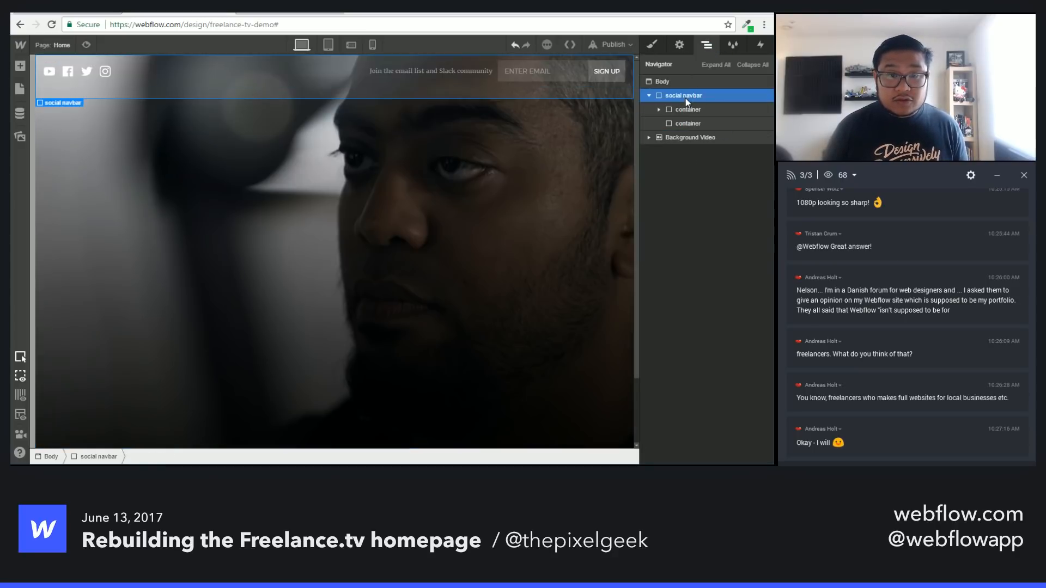
left_click(682, 125)
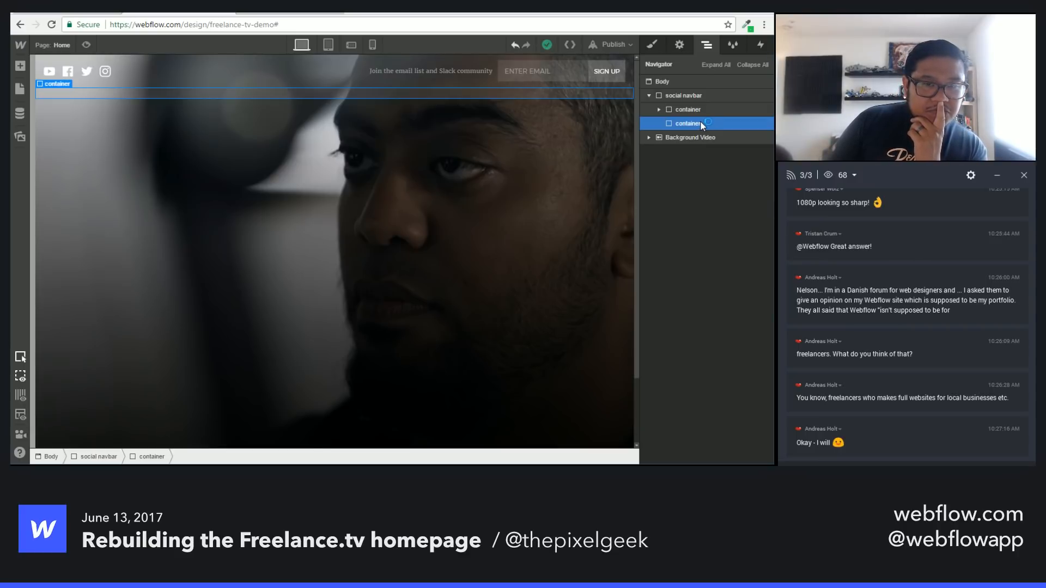
left_click(688, 96)
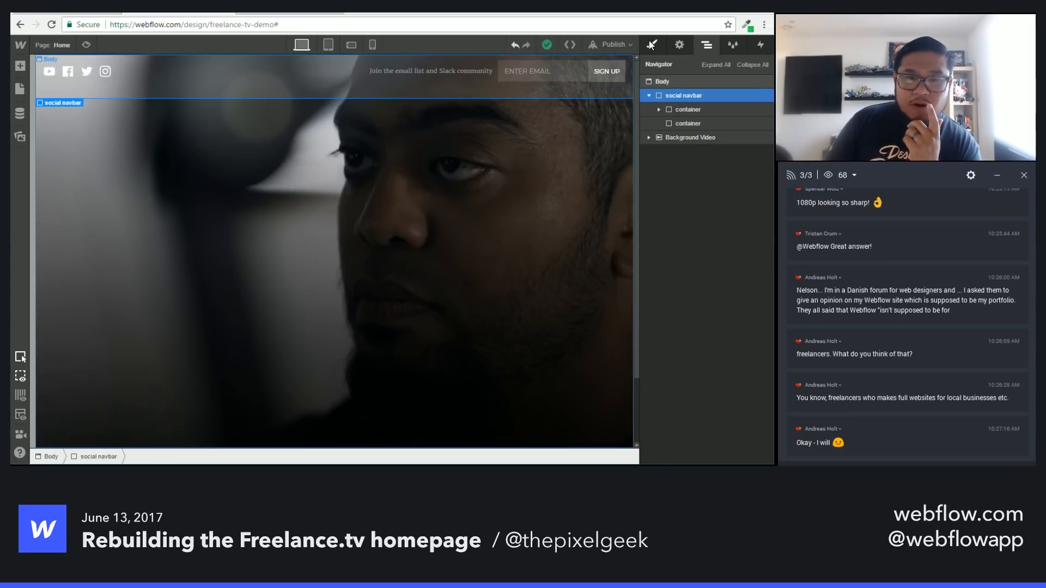
left_click(651, 44)
scroll(696, 388, "down", 1)
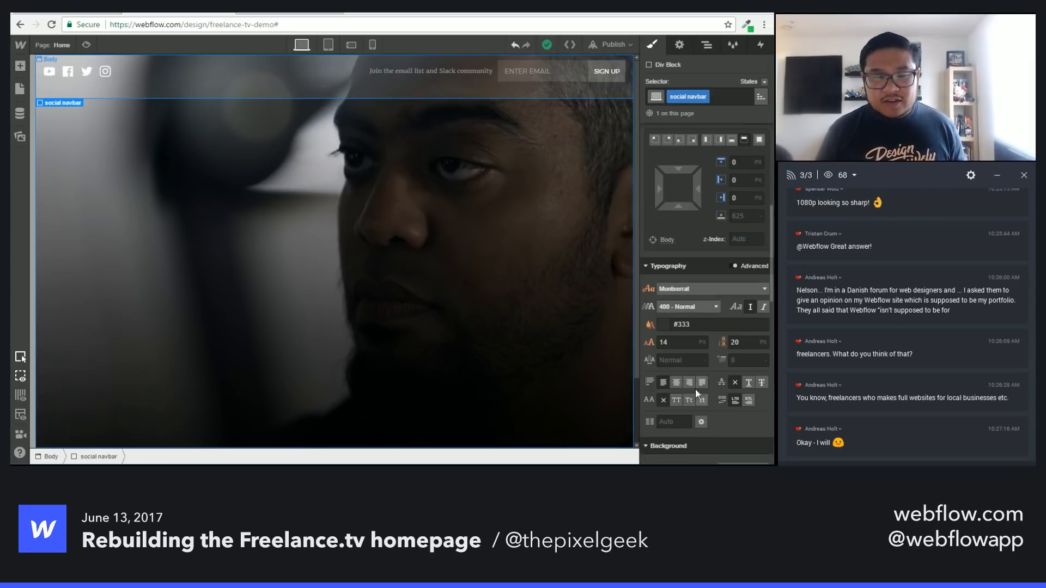
scroll(695, 388, "down", 2)
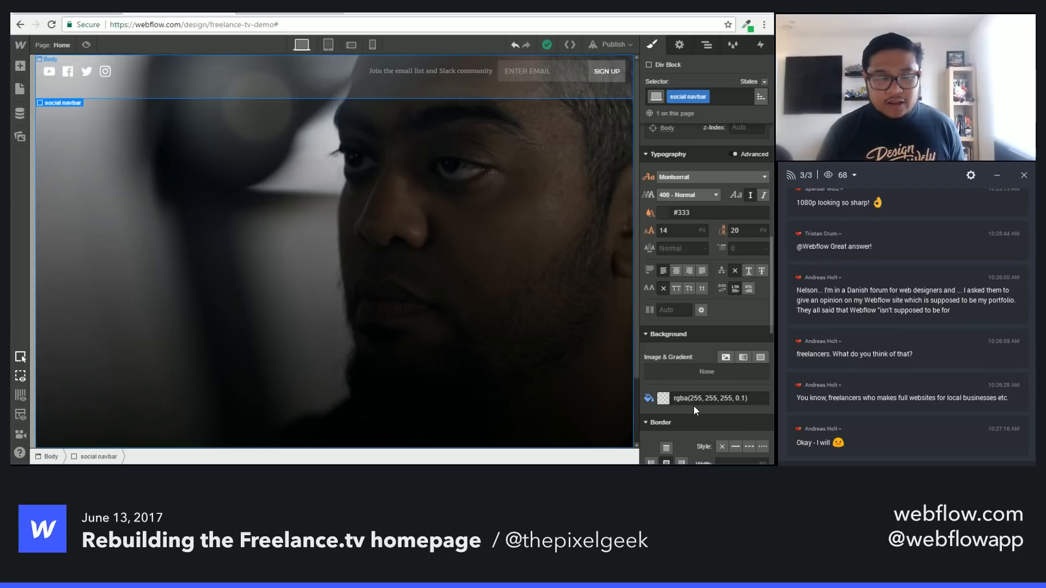
Step: Add a new div block to the page Body, directly above social navbar
left_click(706, 46)
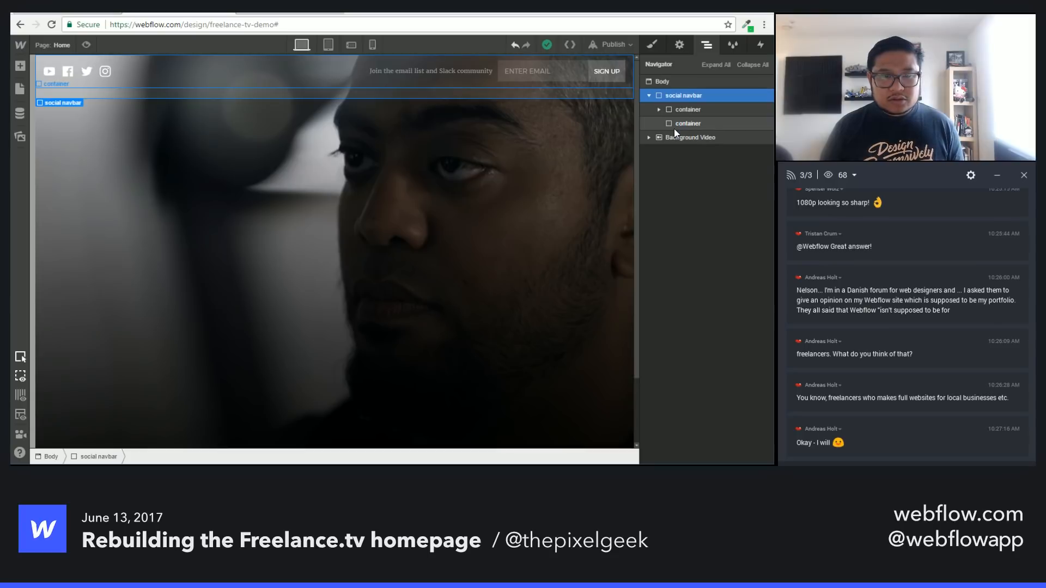
key("a")
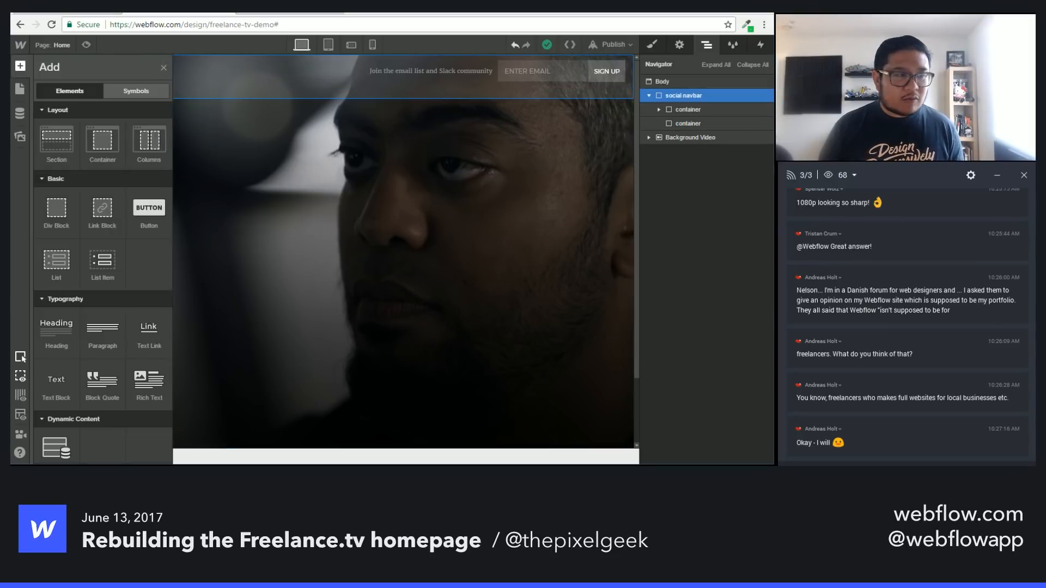
left_click_drag(56, 210, 678, 88)
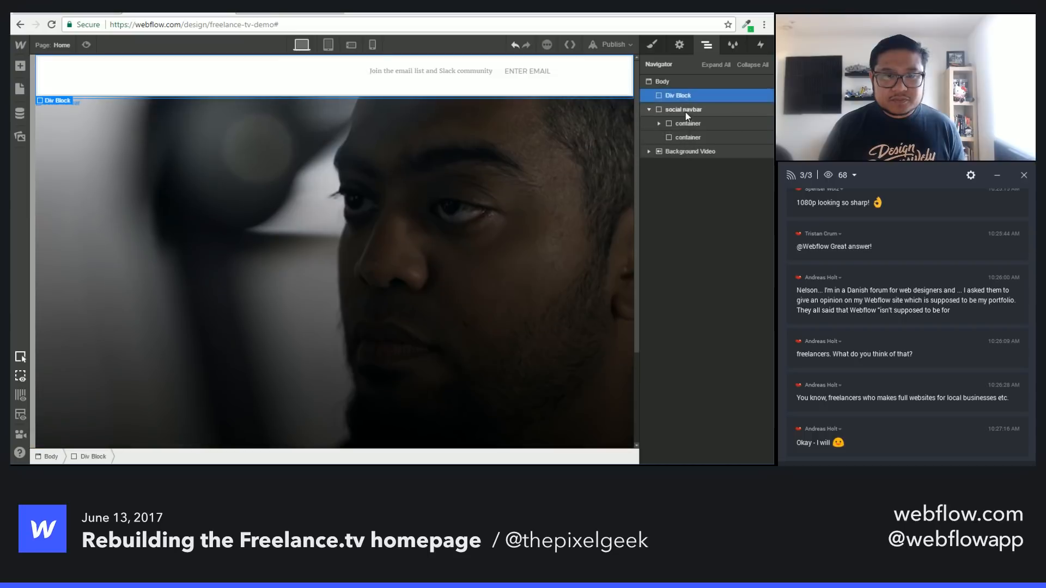
Step: Reset the social navbar's position setting and nest the navbar inside the empty div block above it
left_click(652, 44)
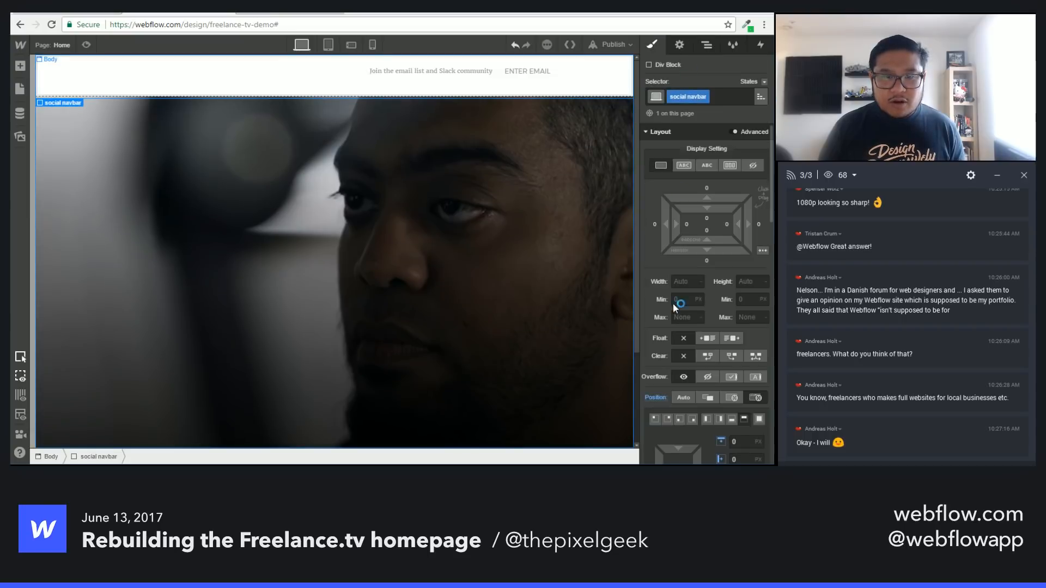
scroll(677, 334, "down", 1)
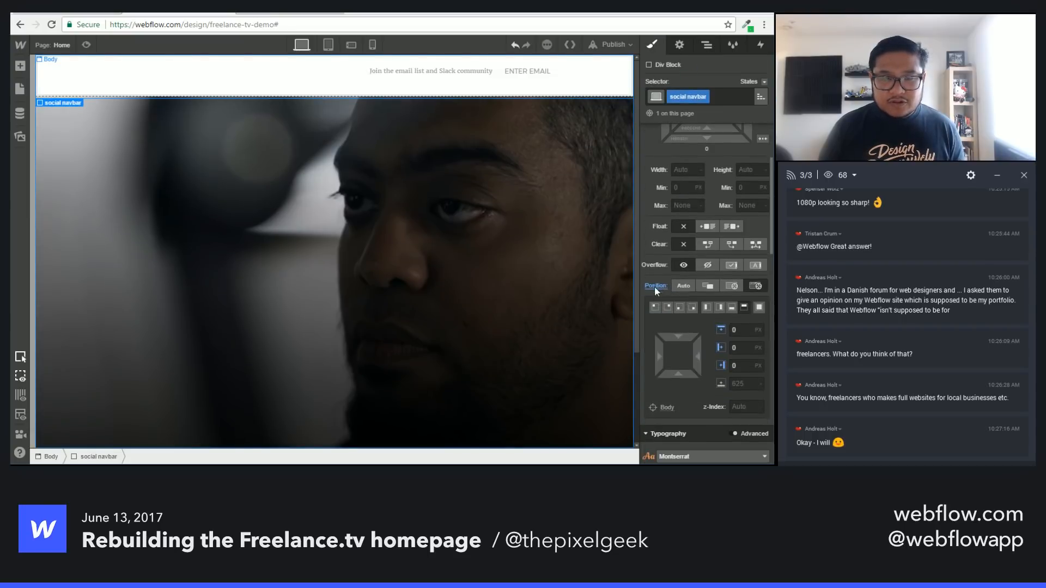
left_click(655, 286, "alt")
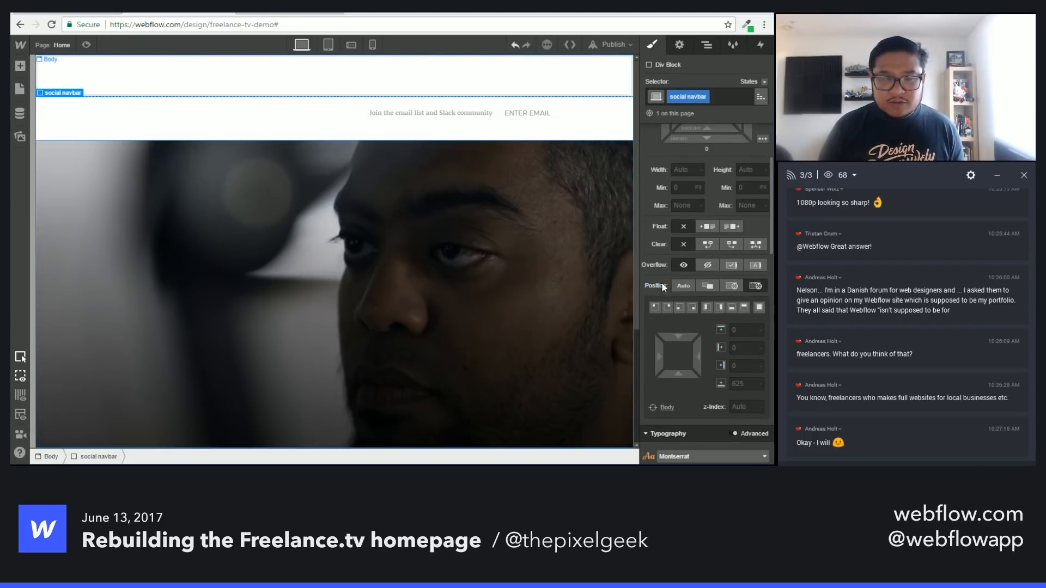
left_click(707, 44)
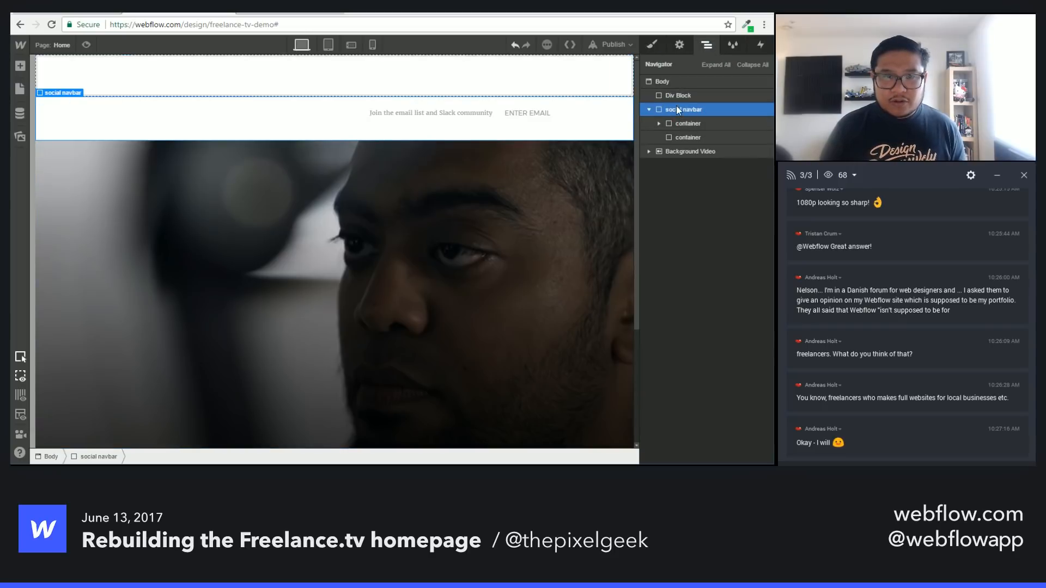
left_click_drag(675, 106, 675, 98)
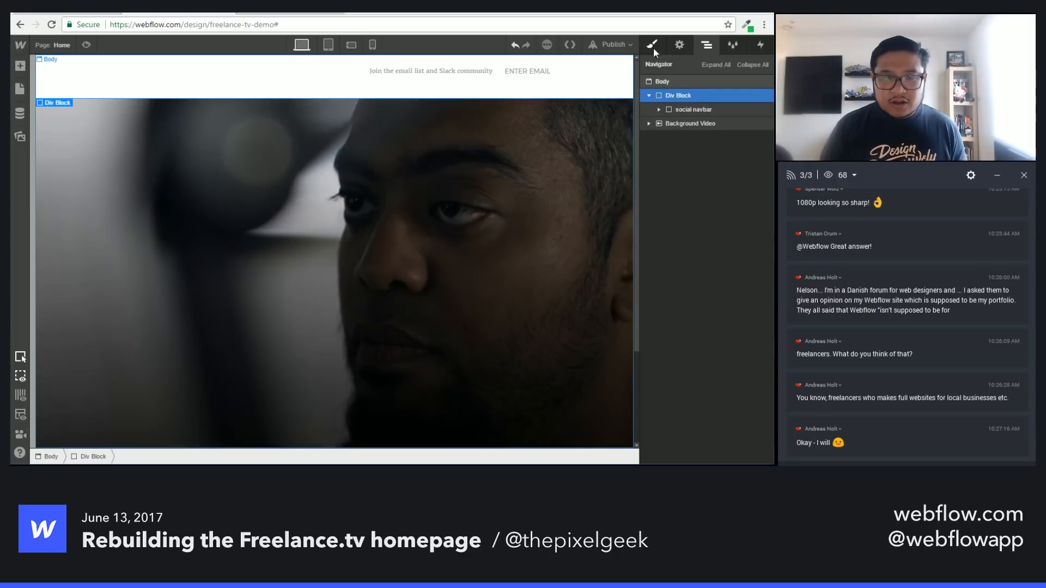
Step: Assign the class "top nav" to the div block that holds the social navbar
left_click(652, 44)
left_click(690, 96)
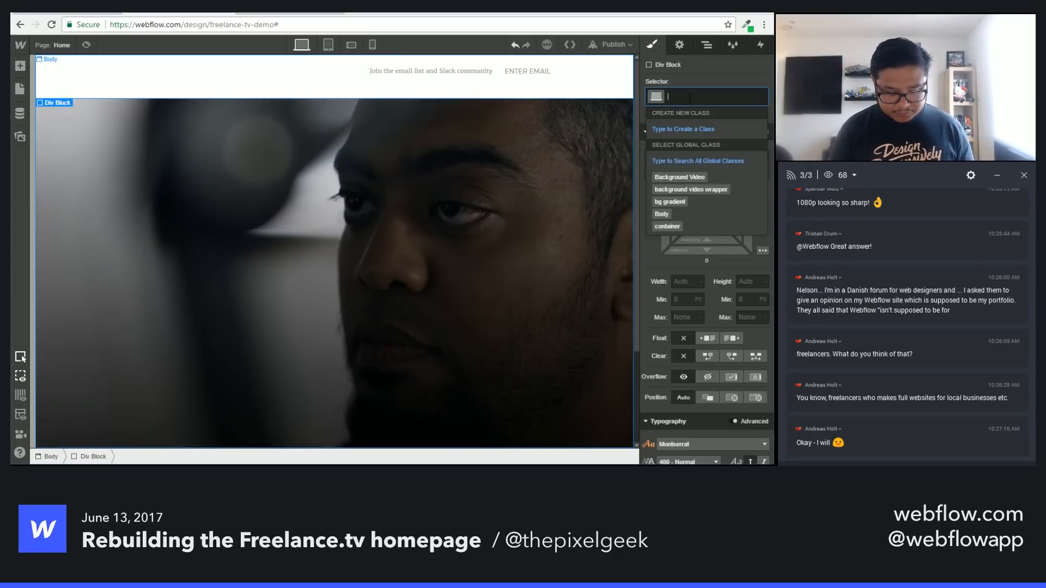
type("top nav")
key("Return")
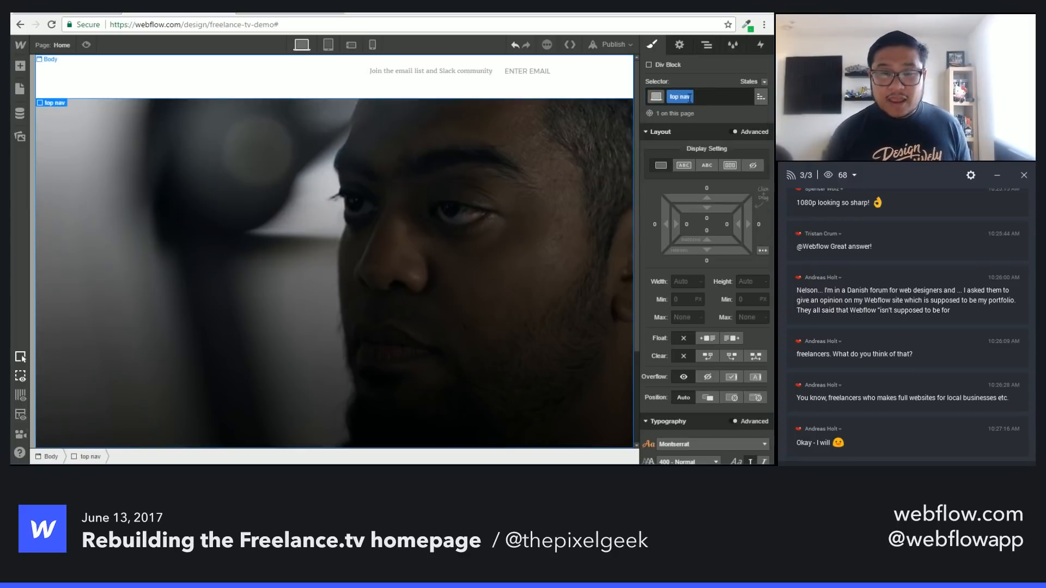
Step: Set the top nav block to fixed position along the top, with 0 px top, left and right offsets
left_click(755, 398)
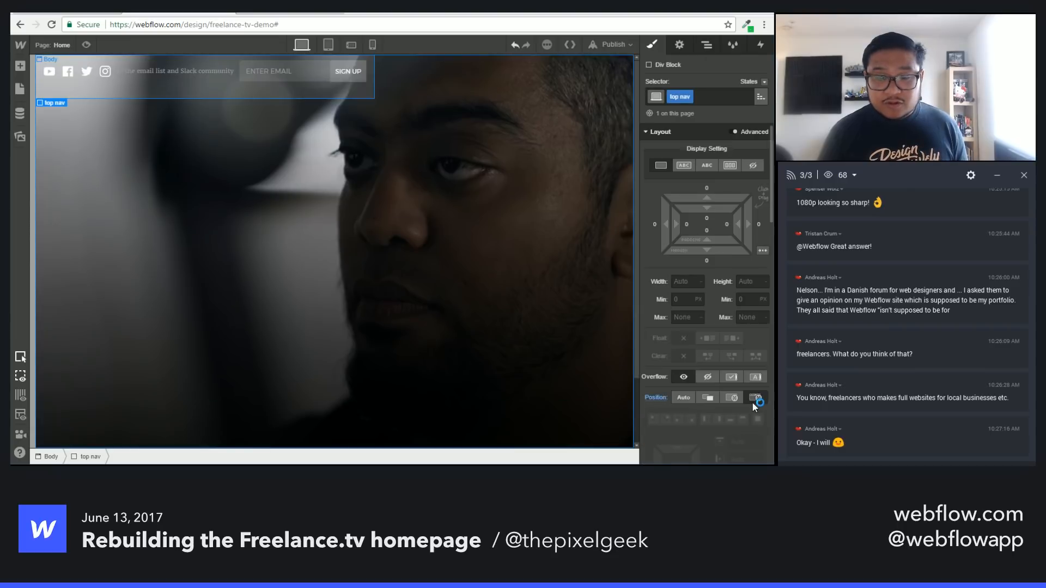
left_click(743, 420)
scroll(728, 400, "down", 3)
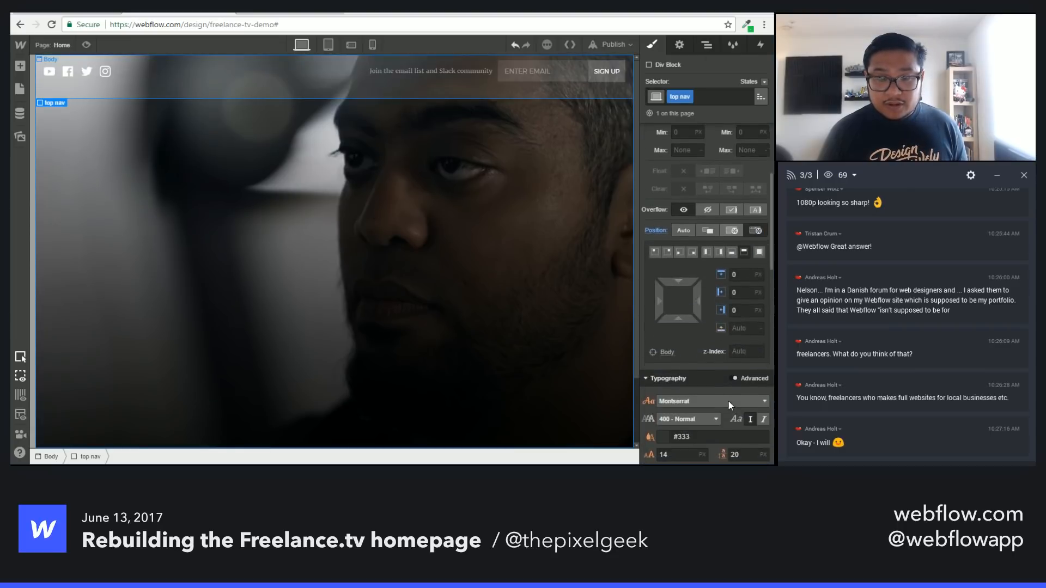
Step: Move the empty second container out of the social navbar so it sits directly under it inside top nav
left_click(706, 45)
left_click(679, 113)
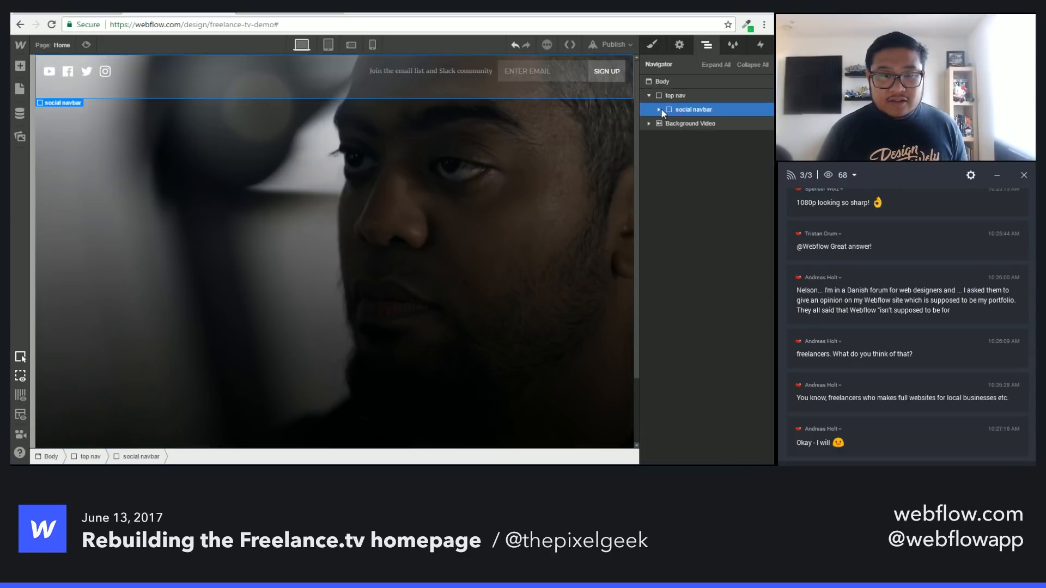
left_click(660, 109)
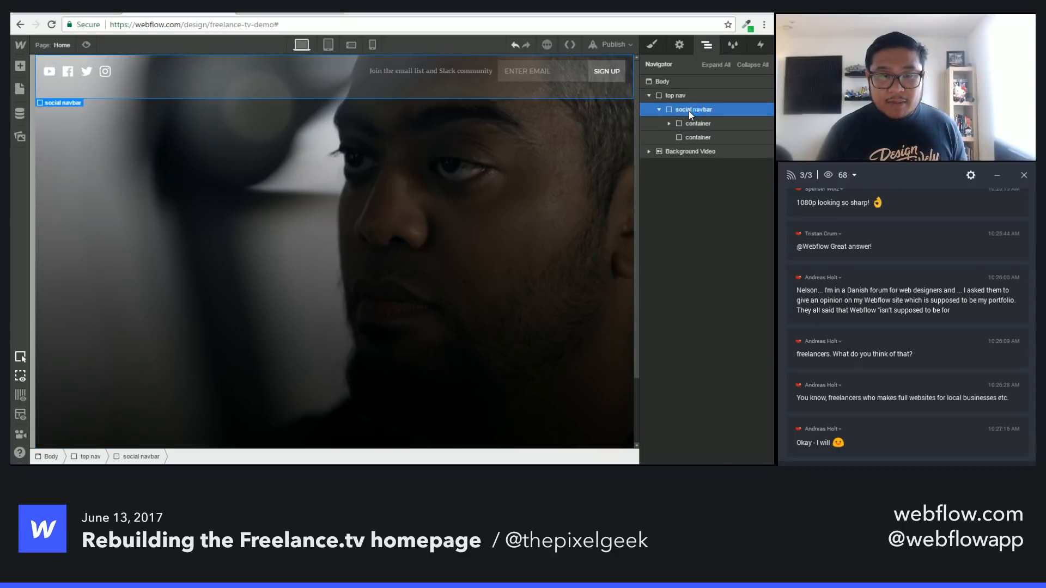
left_click(660, 111)
left_click(660, 111)
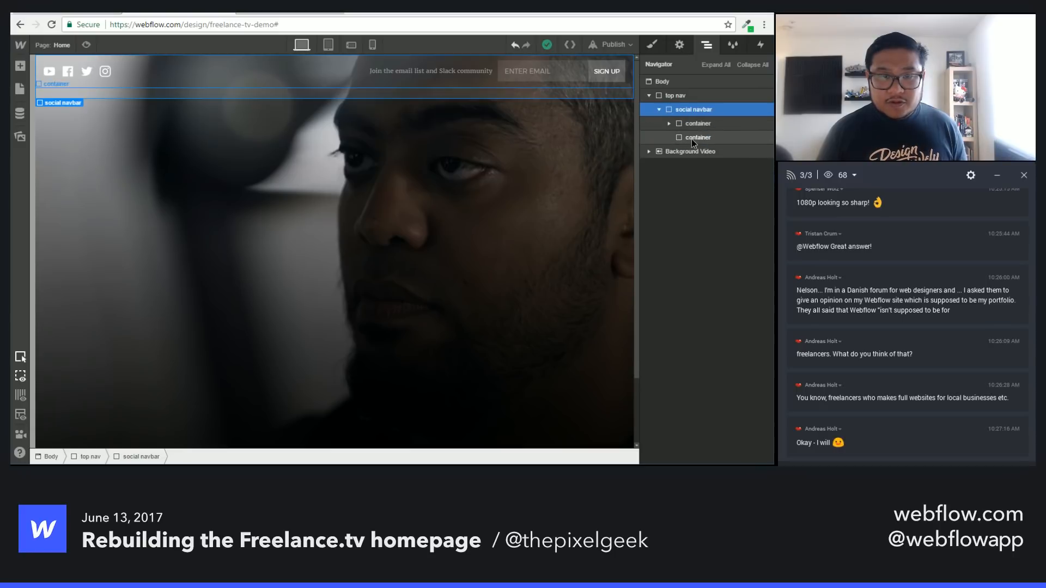
left_click(691, 137)
left_click(659, 109)
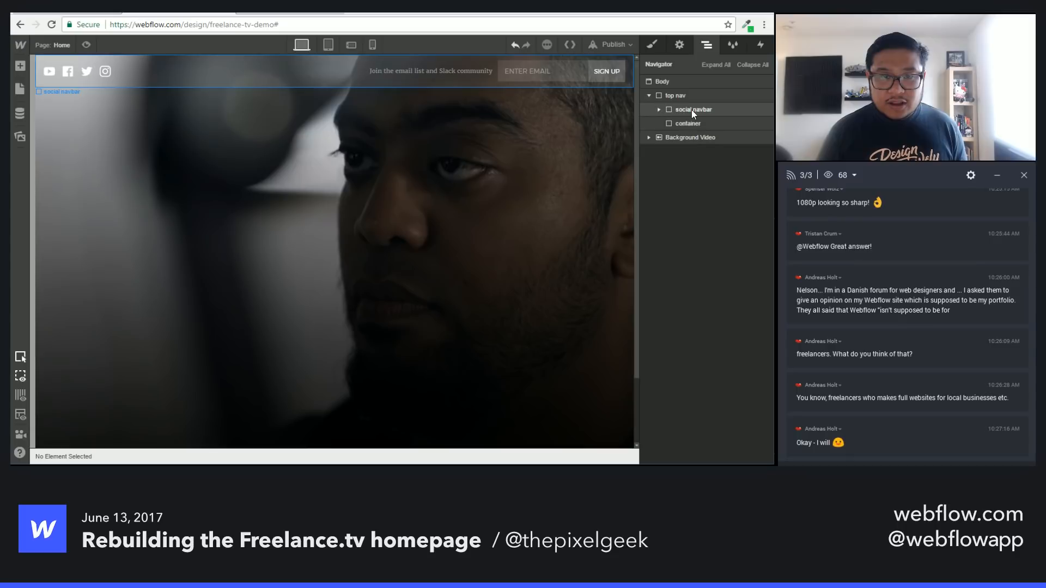
Step: Add a link block inside the empty container below the social navbar and dismiss its link settings
left_click(688, 123)
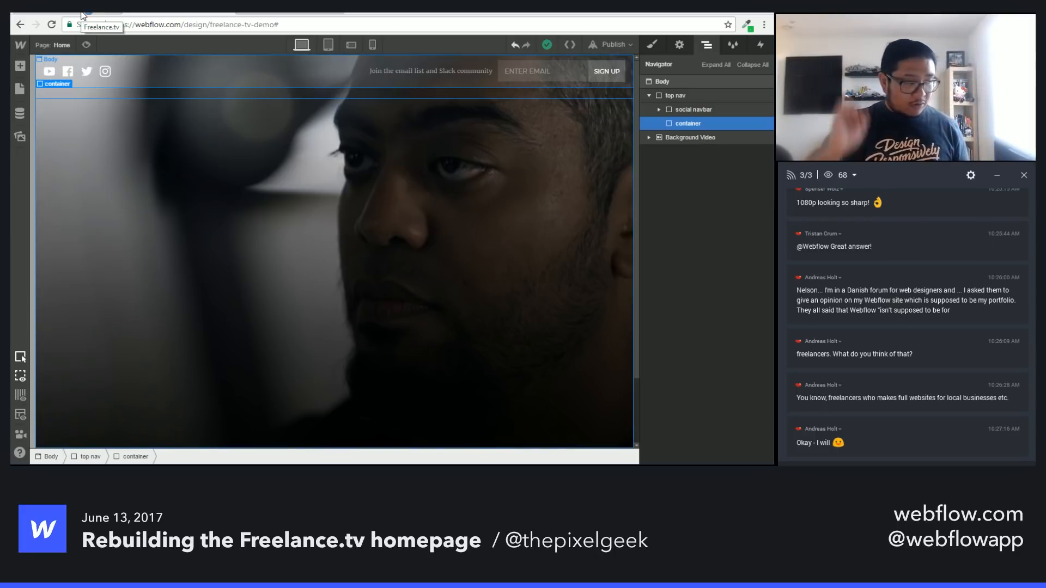
key("a")
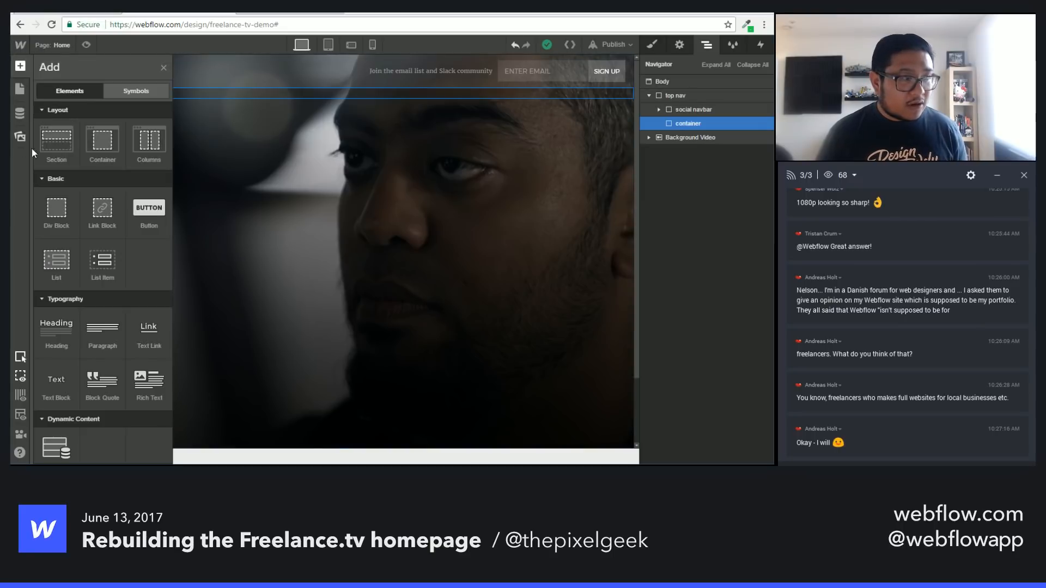
left_click_drag(102, 210, 120, 124)
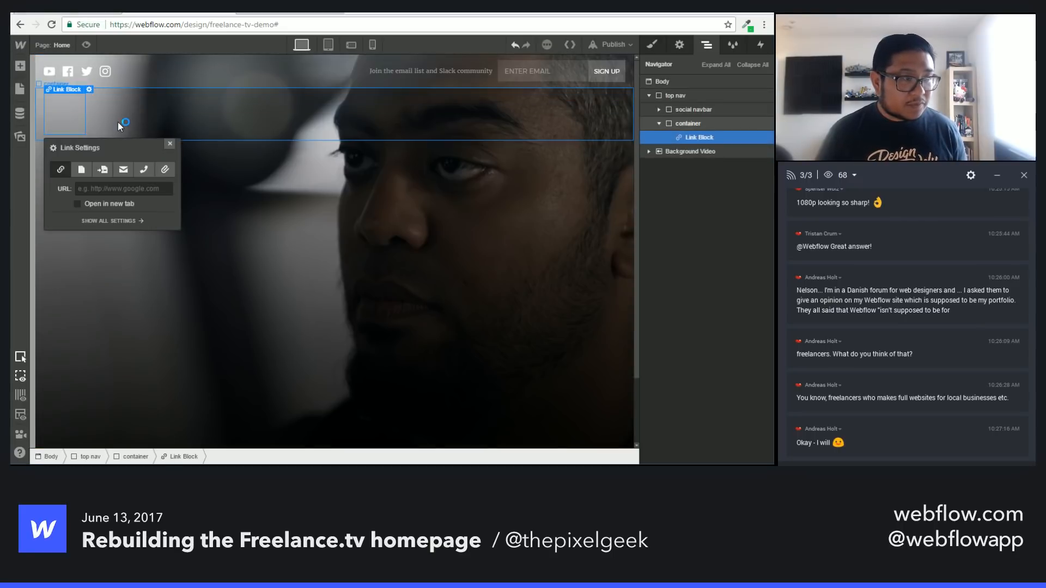
left_click(169, 142)
Step: Place the white logo.svg image asset inside the new link block and dismiss its image settings
key("a")
scroll(94, 273, "down", 3)
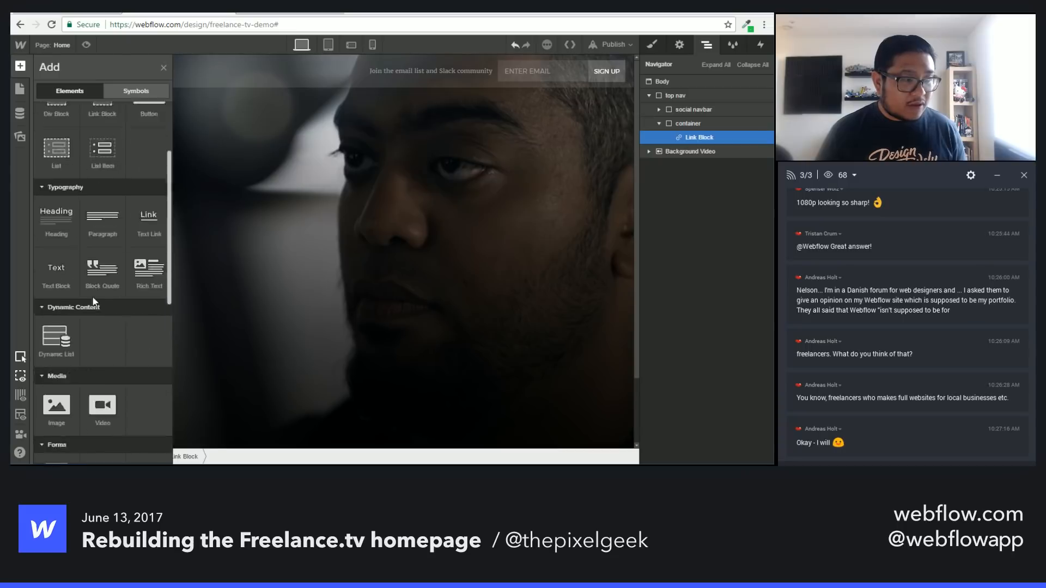
scroll(94, 303, "down", 3)
key("j")
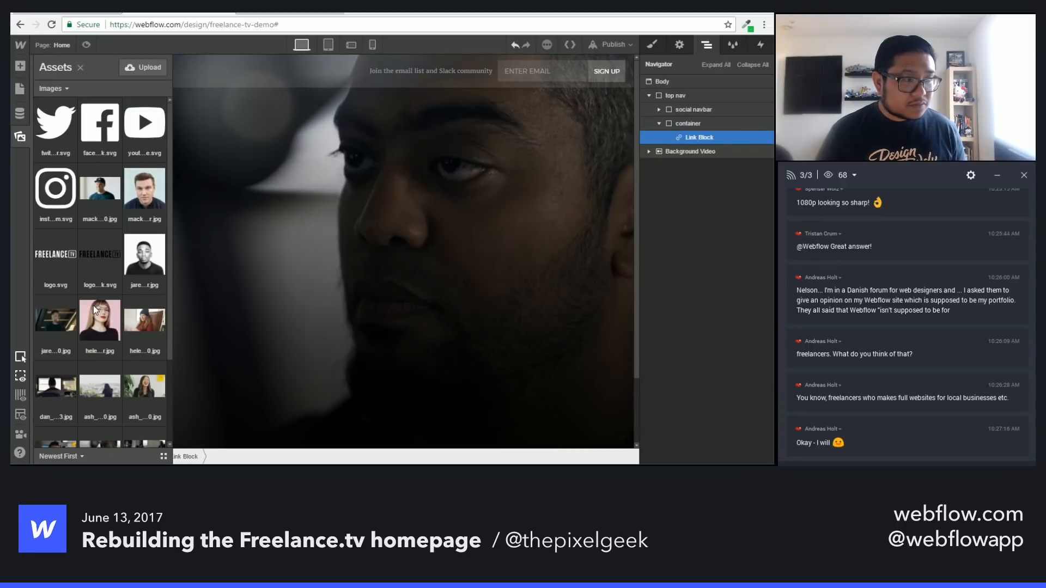
left_click_drag(47, 260, 74, 117)
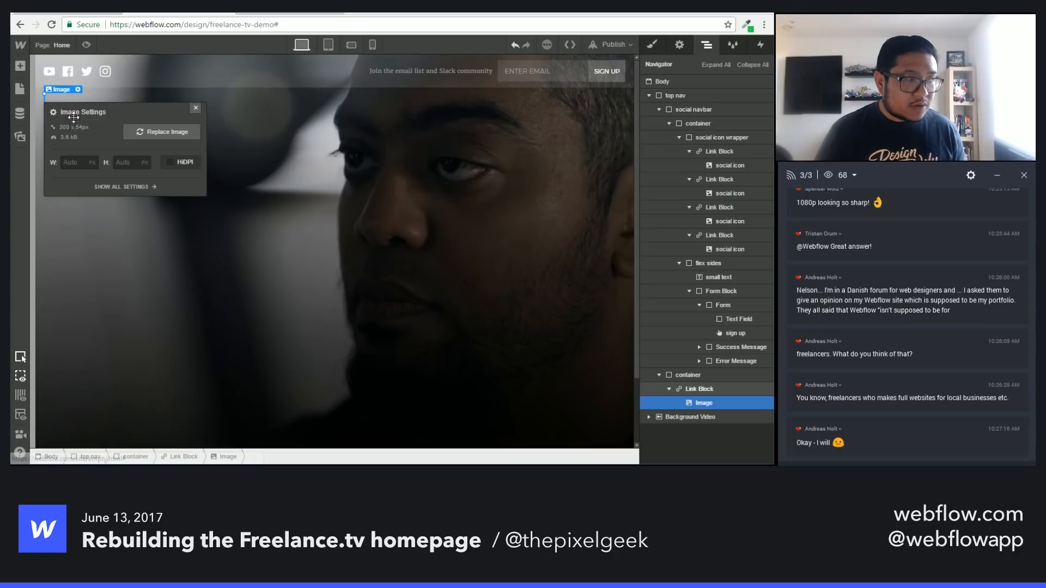
left_click(195, 108)
Step: Assign a new class "logo" to the logo image
left_click(653, 43)
left_click(685, 96)
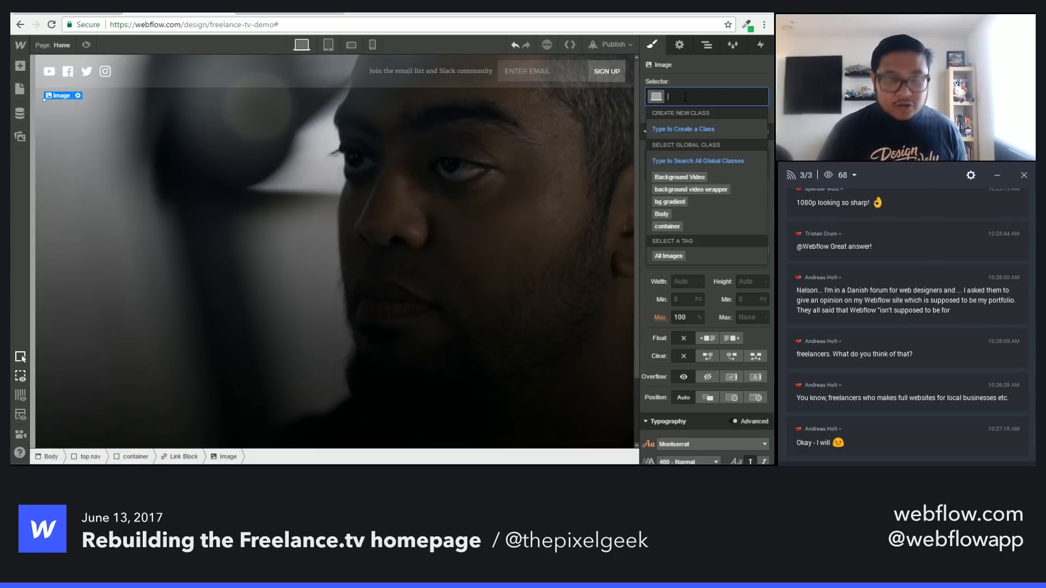
type("white logo")
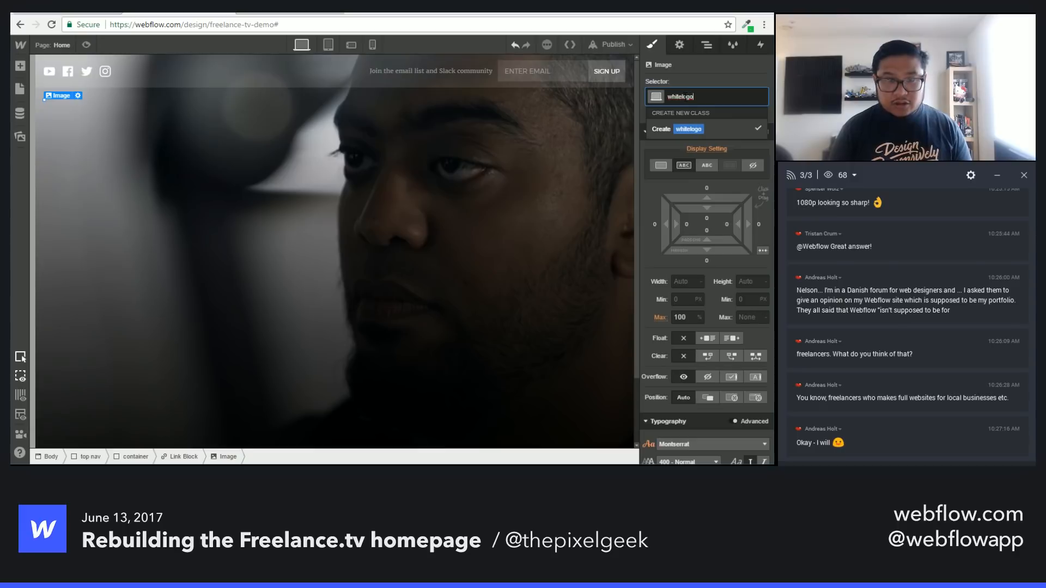
key("BackSpace")
key("BackSpace")
key("BackSpace")
key("BackSpace")
key("BackSpace")
key("BackSpace")
key("BackSpace")
key("BackSpace")
key("BackSpace")
key("BackSpace")
type("logo")
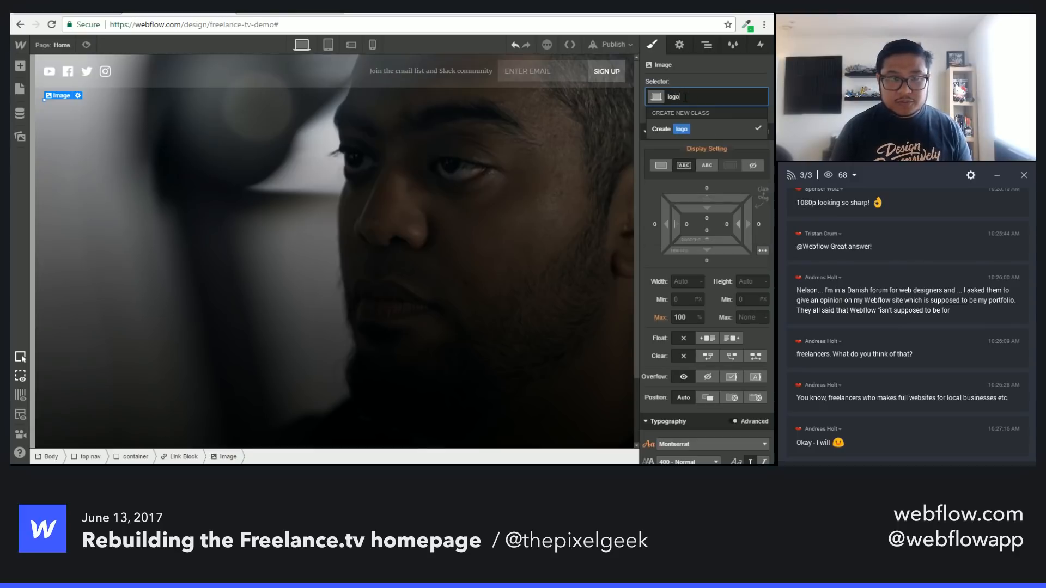
key("Return")
Step: Set the logo image's width to 150 px
left_click(684, 280)
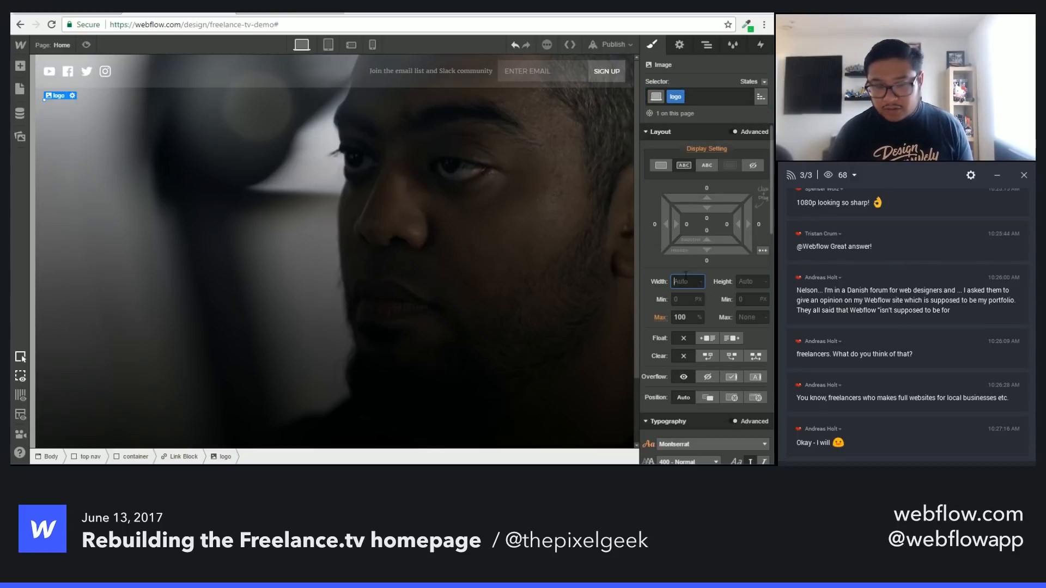
type("200")
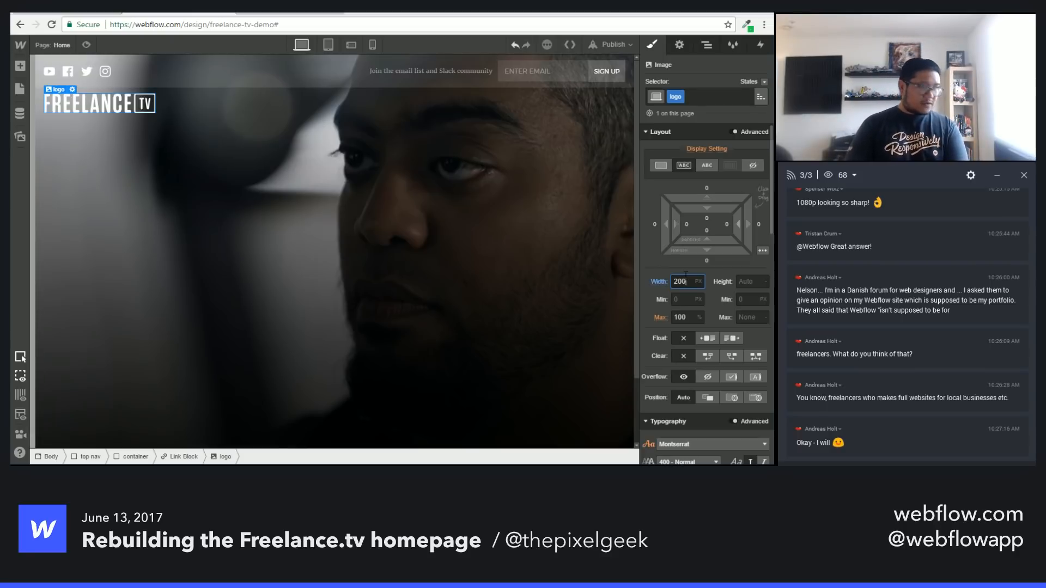
key("shift+Down")
key("shift+Down")
key("shift+Down")
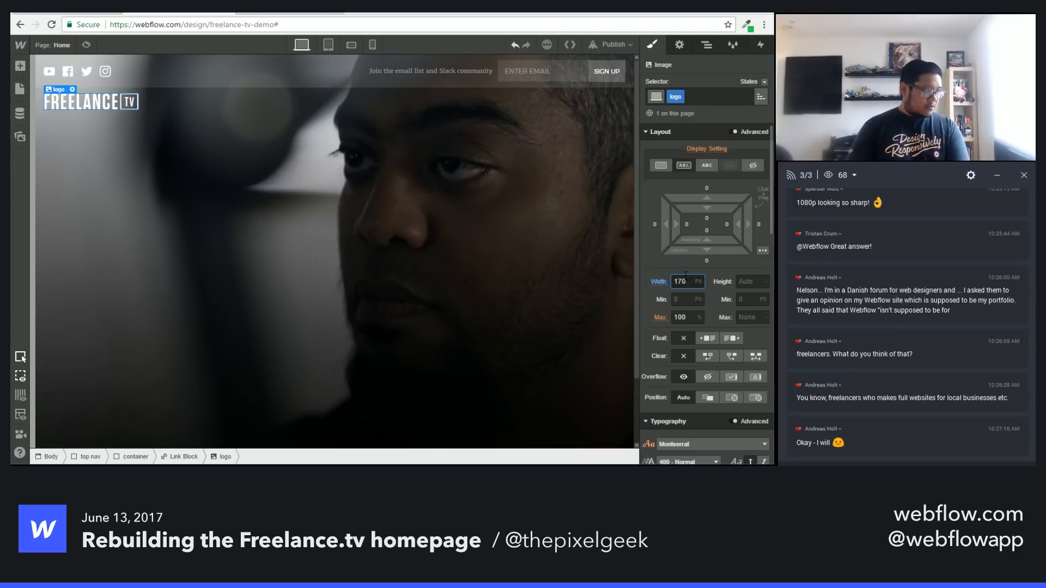
key("shift+Down")
key("shift+Down")
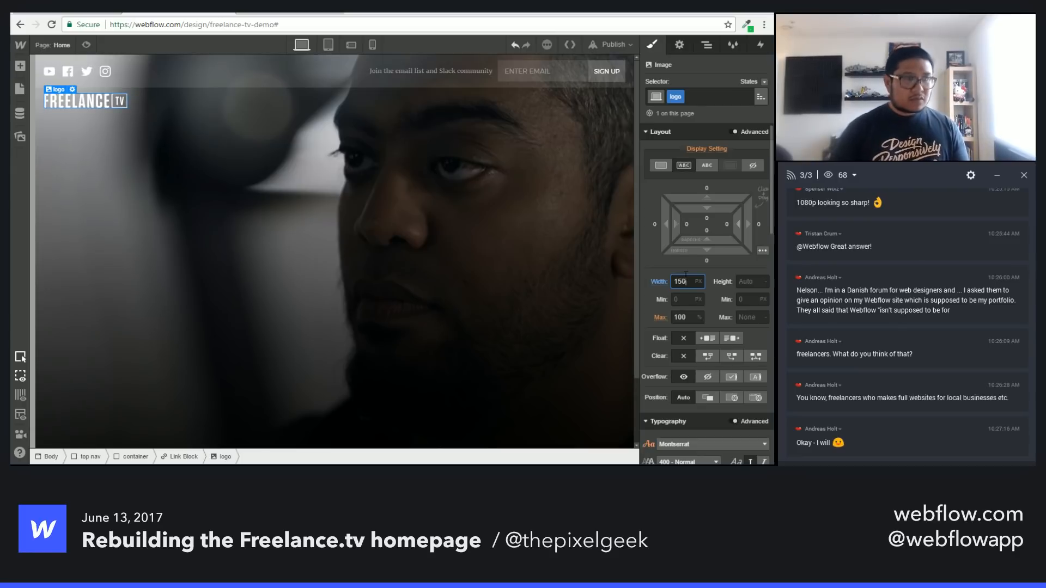
Step: Add the combo class "main nav" to the logo's container and set its top and bottom padding to 30 px
left_click(335, 99)
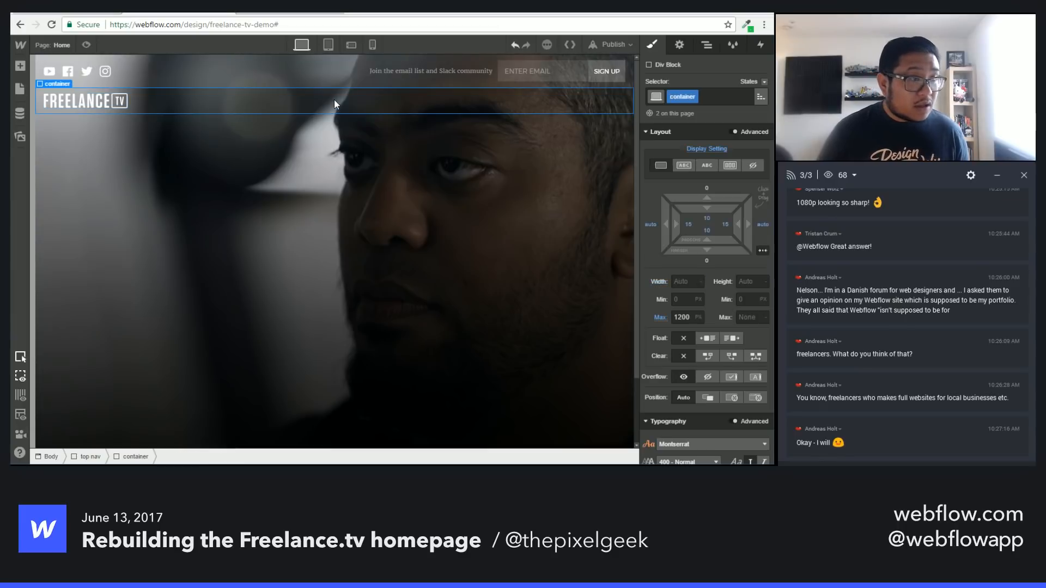
left_click(719, 95)
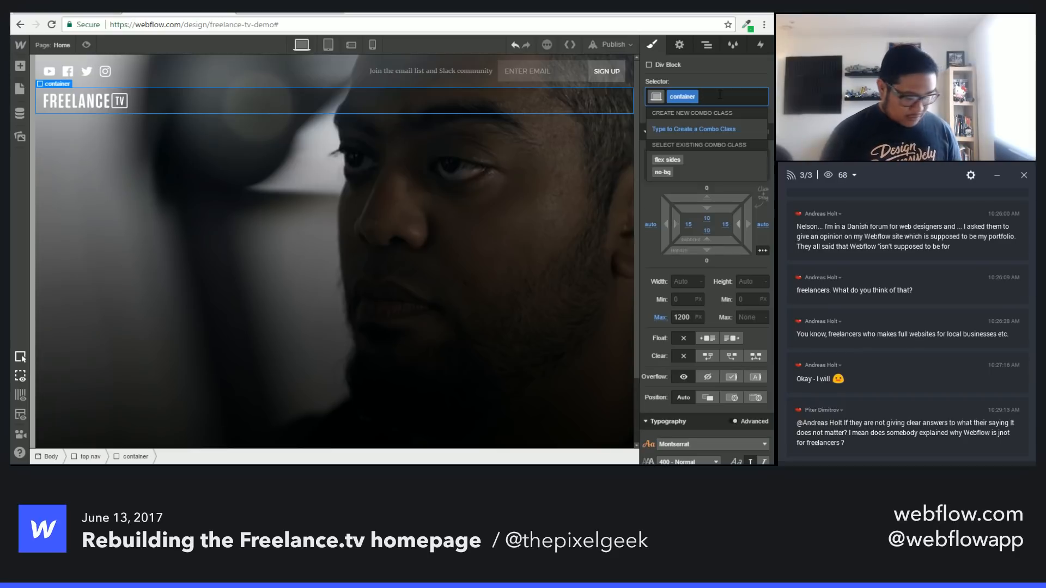
type("main nav")
key("Return")
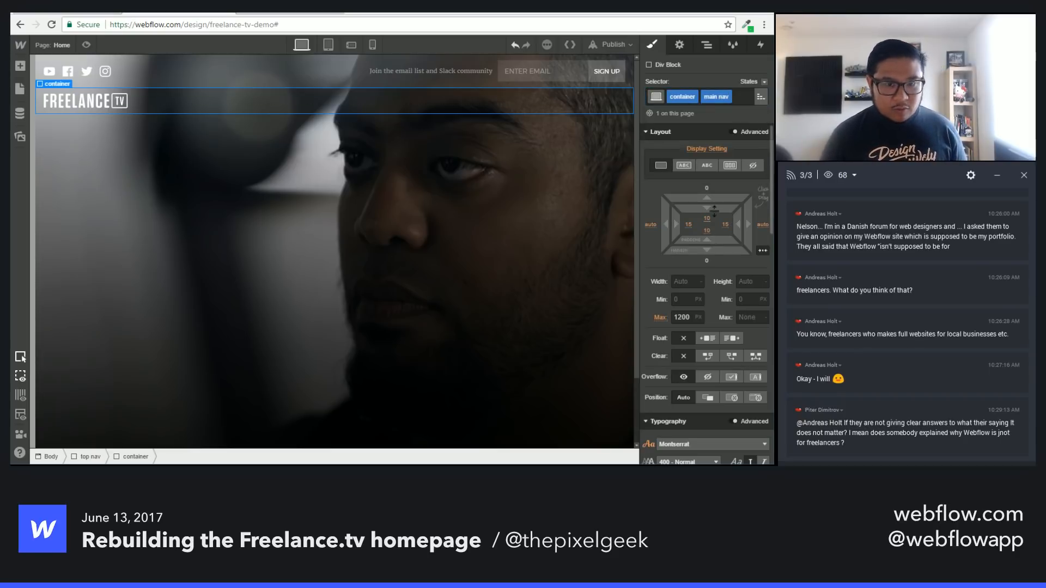
left_click_drag(714, 212, 722, 223)
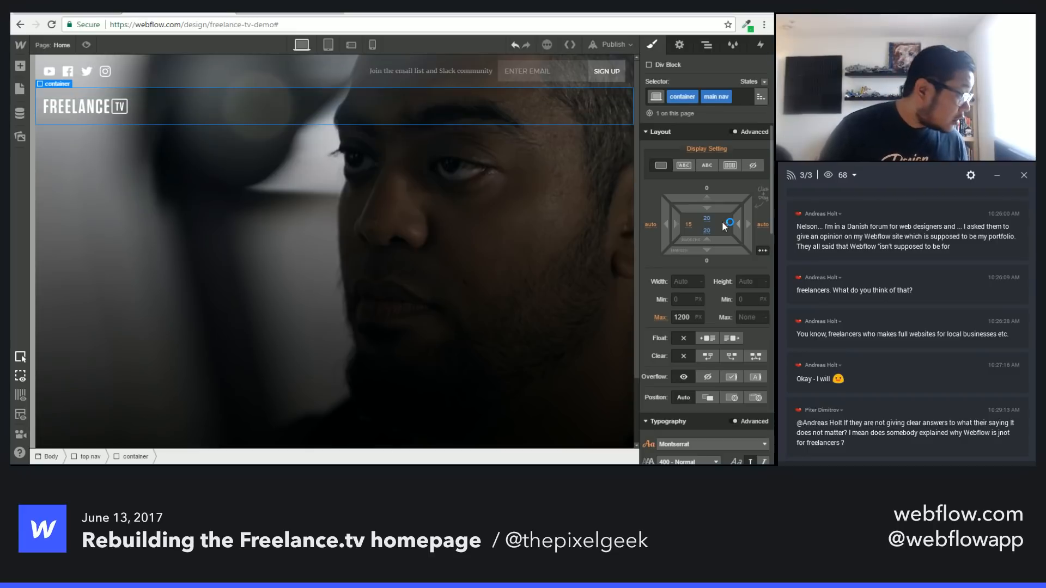
left_click_drag(727, 224, 725, 227)
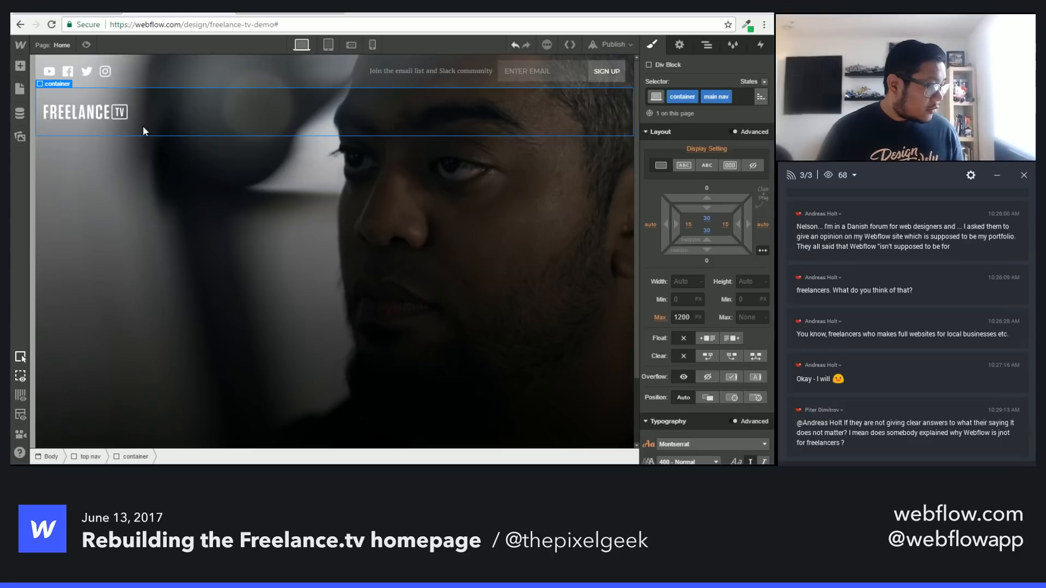
Step: Add a div block after the logo's link block inside the main nav container
left_click(99, 116)
key("Up")
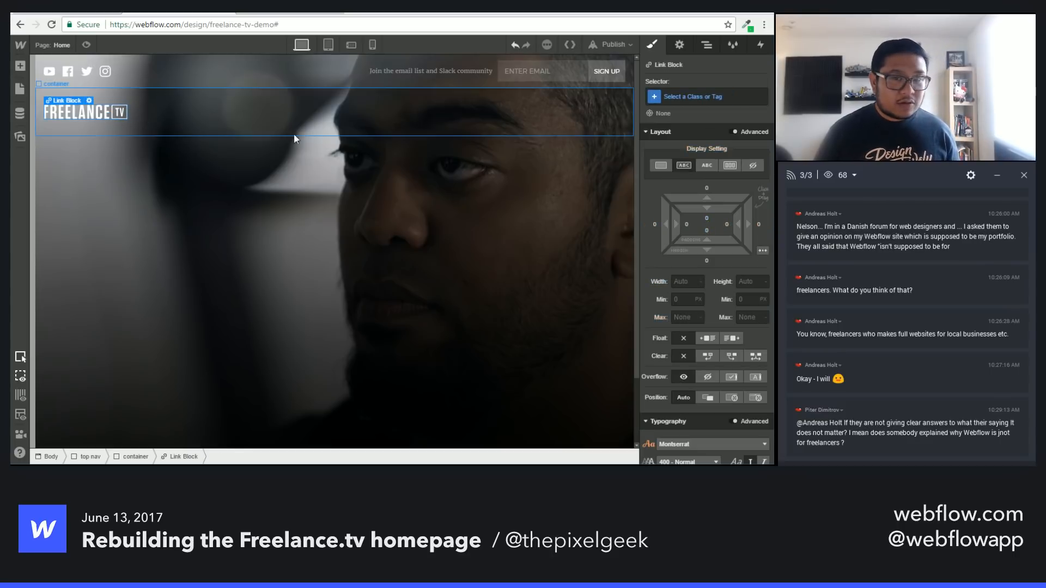
key("a")
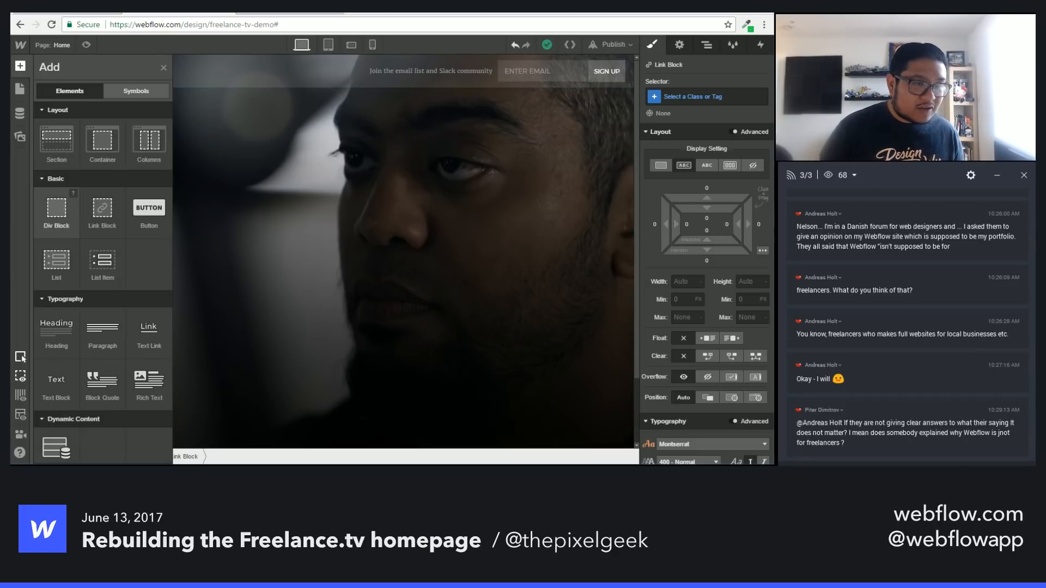
left_click_drag(56, 207, 235, 112)
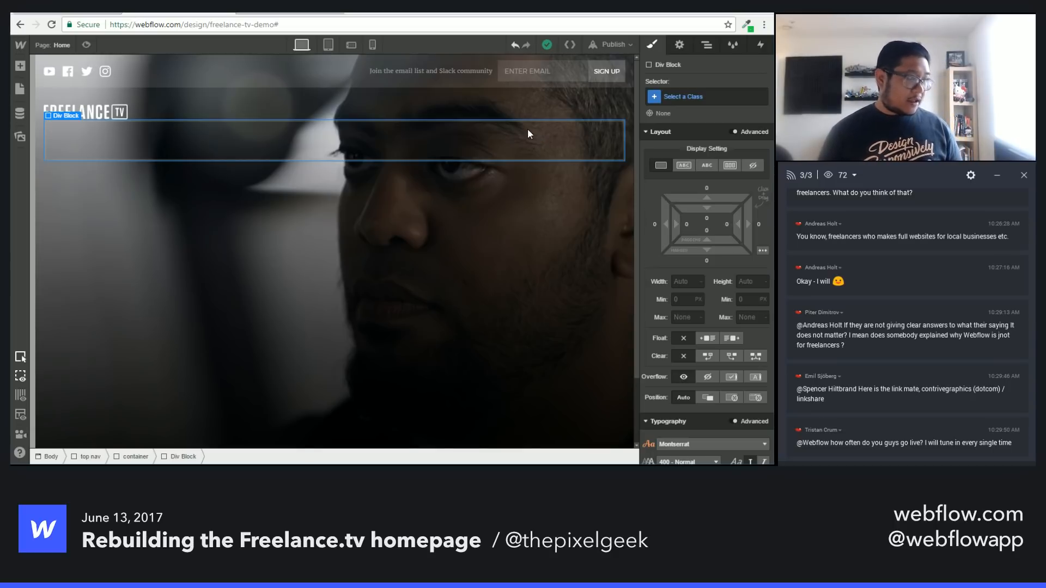
Step: Add a link block inside the empty div block below the logo and dismiss its link settings
key("a")
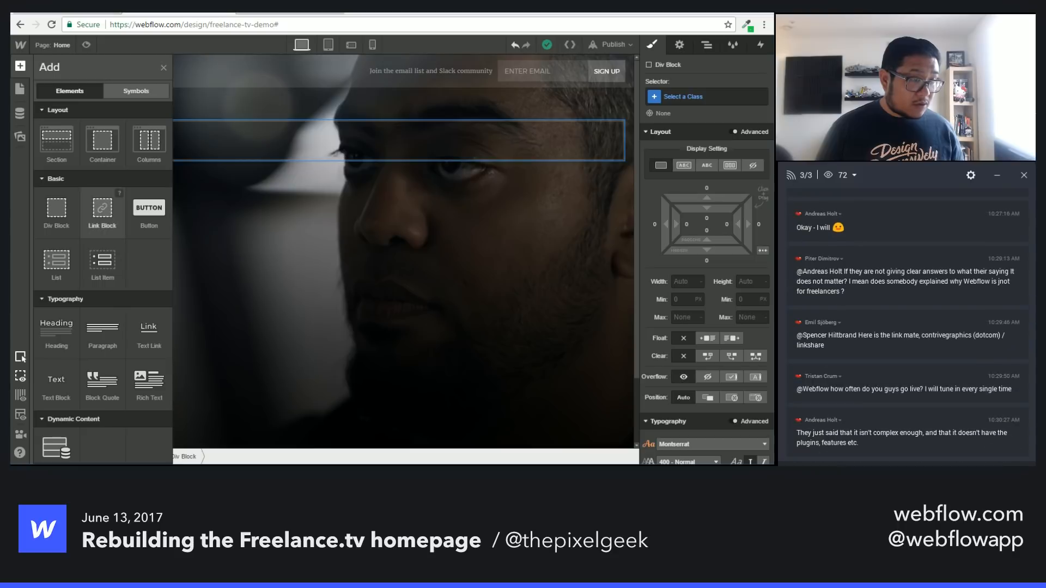
left_click(102, 212)
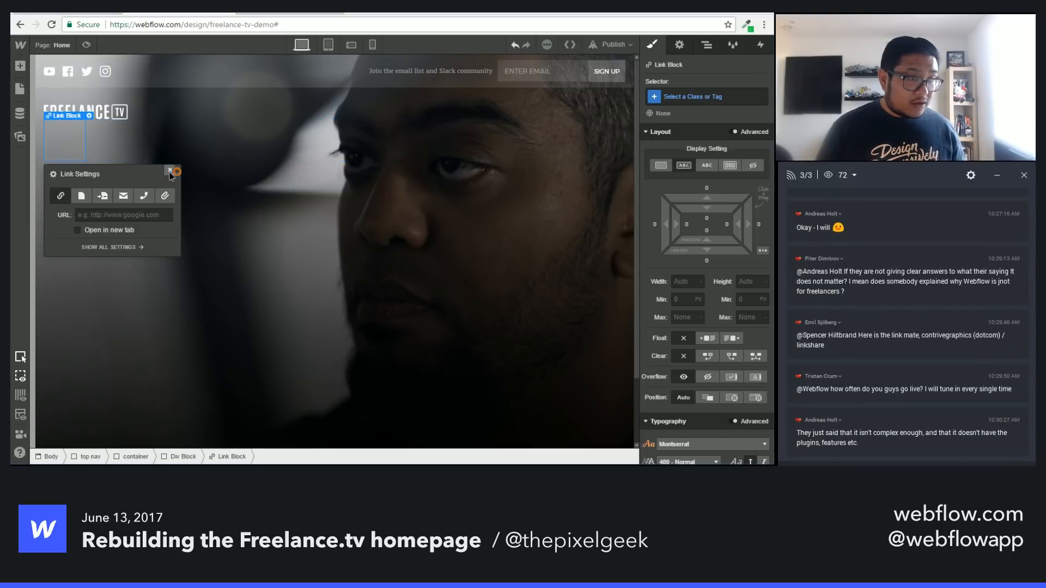
left_click(169, 172)
Step: Add a text block inside the new link block and replace its placeholder text with "Episodes"
key("a")
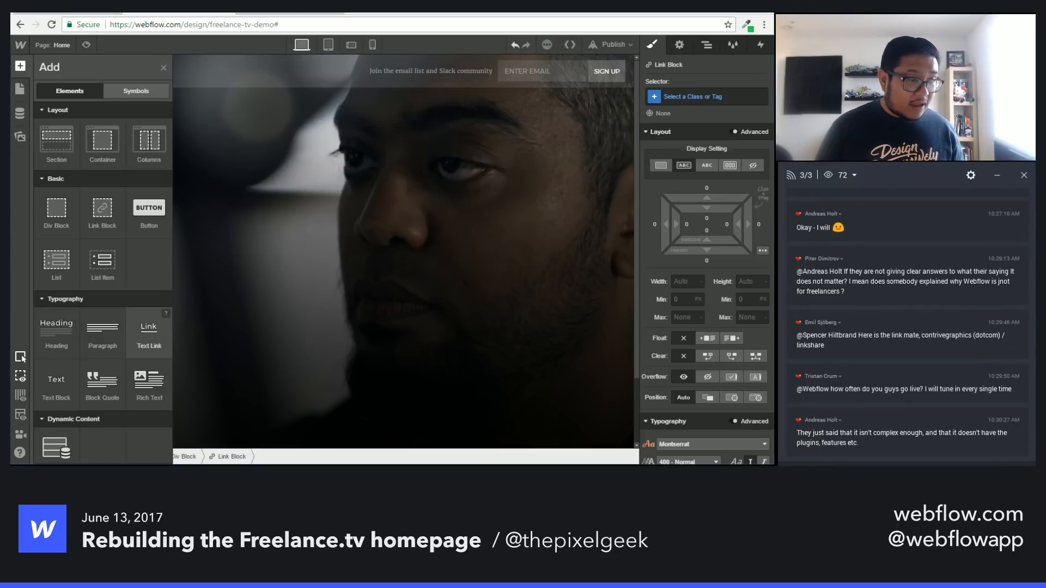
left_click_drag(167, 131, 47, 145)
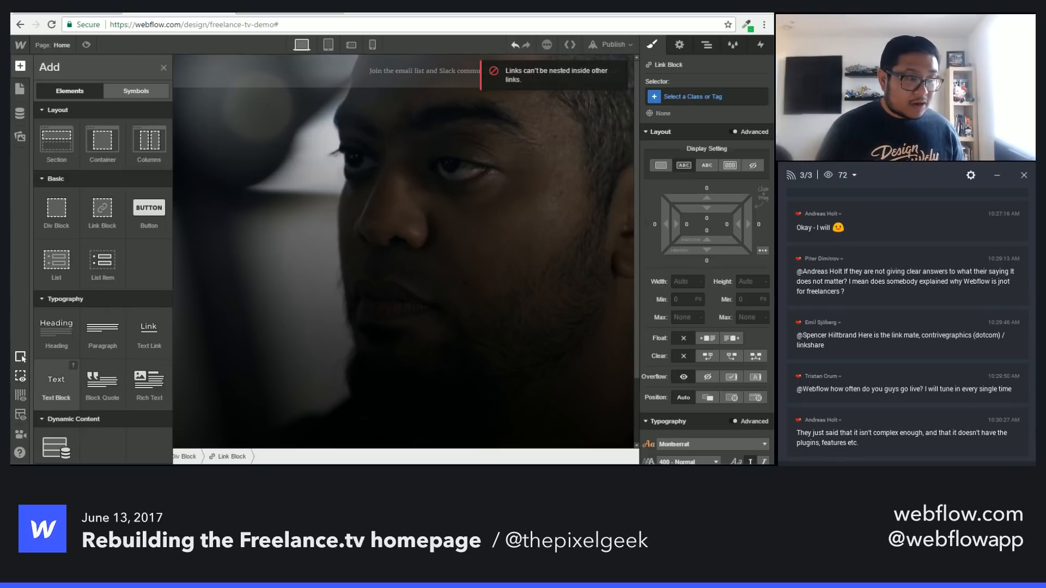
left_click_drag(56, 382, 73, 153)
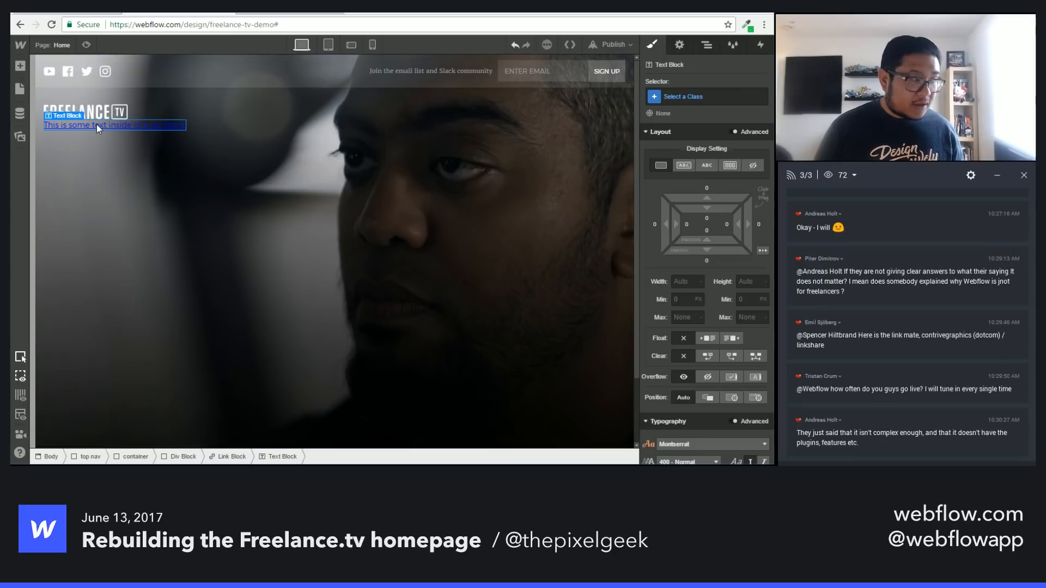
double_click(96, 124)
type("Episodes")
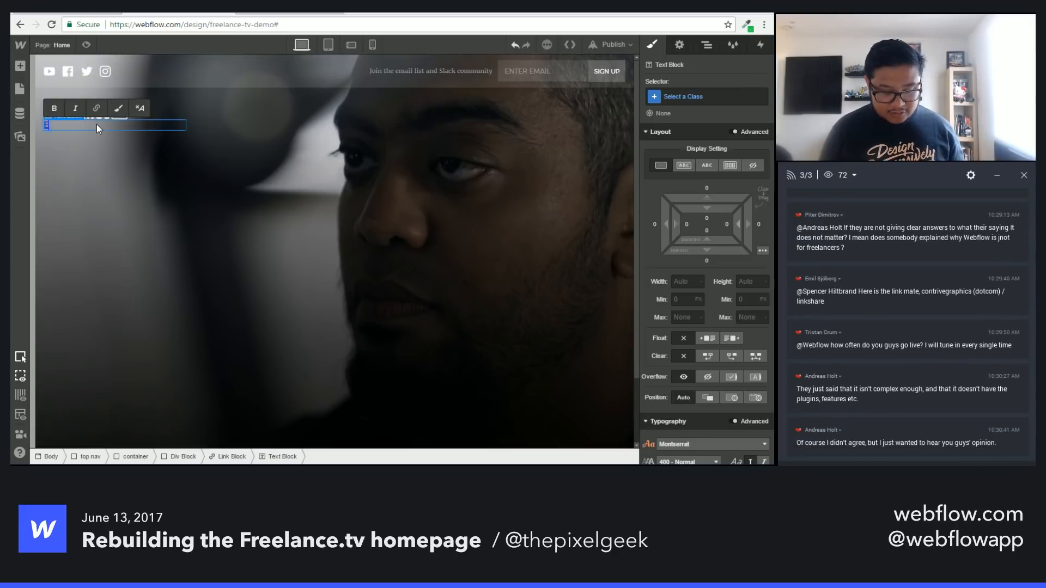
key("Escape")
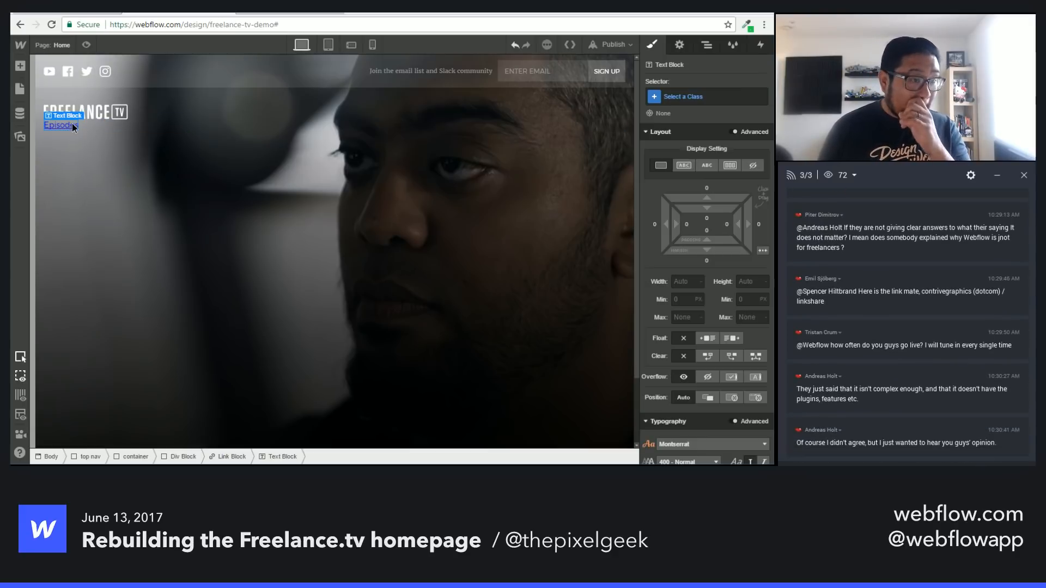
Step: Assign a new class "nav link" to the link block around the Episodes text
key("Up")
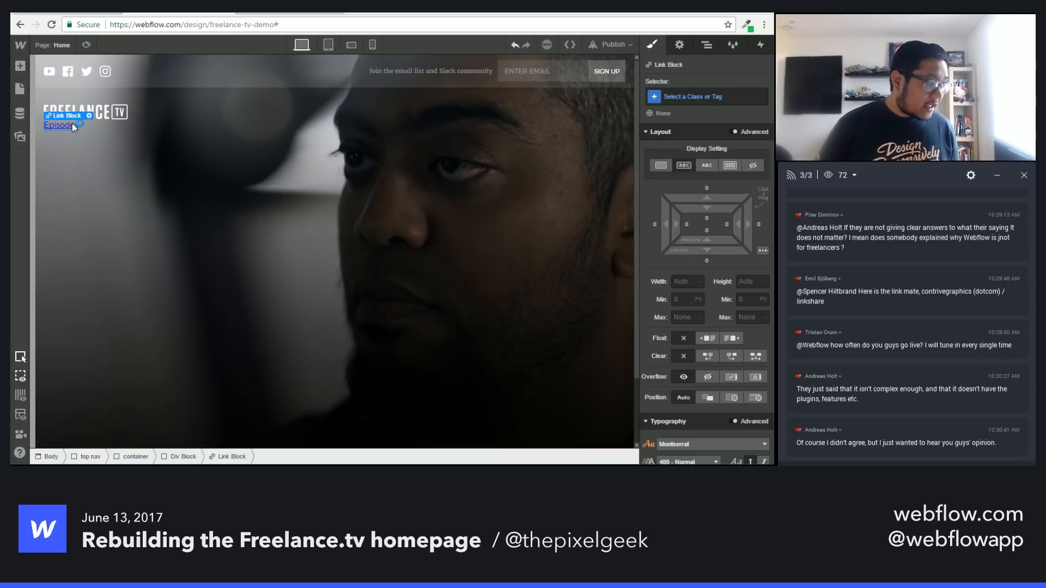
left_click(58, 123)
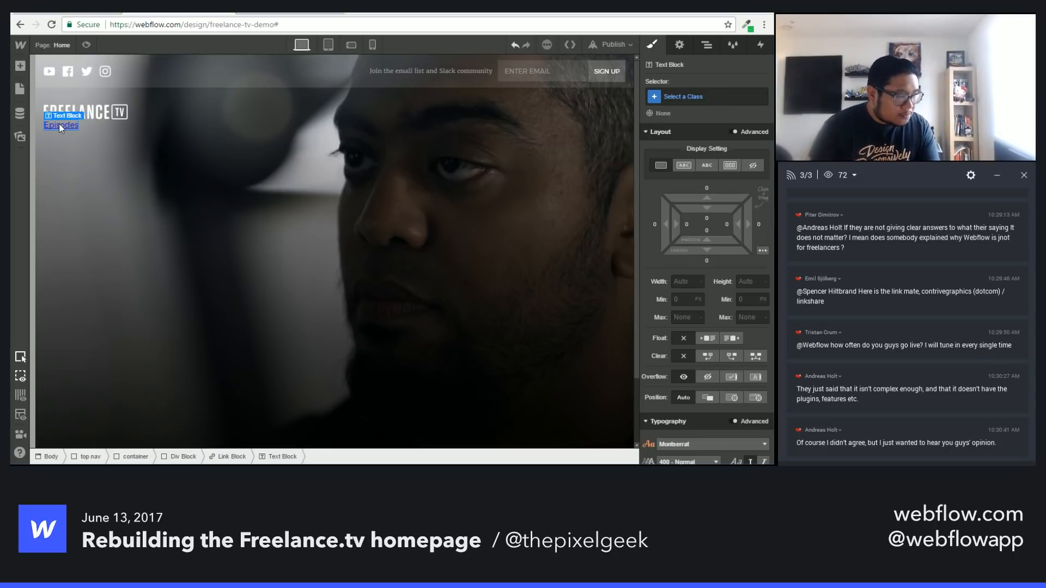
key("Up")
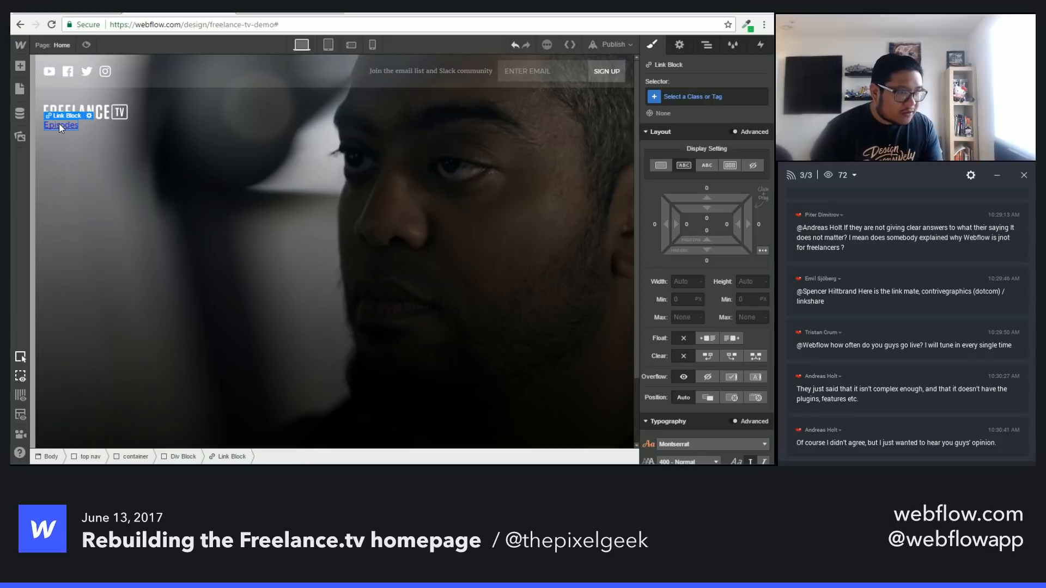
left_click(687, 101)
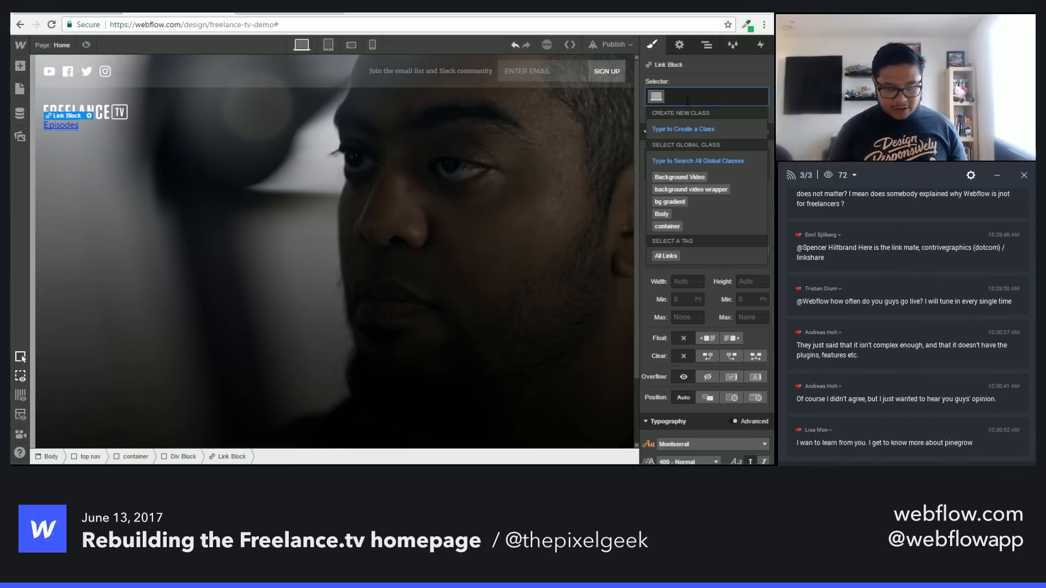
type("nav link")
key("Return")
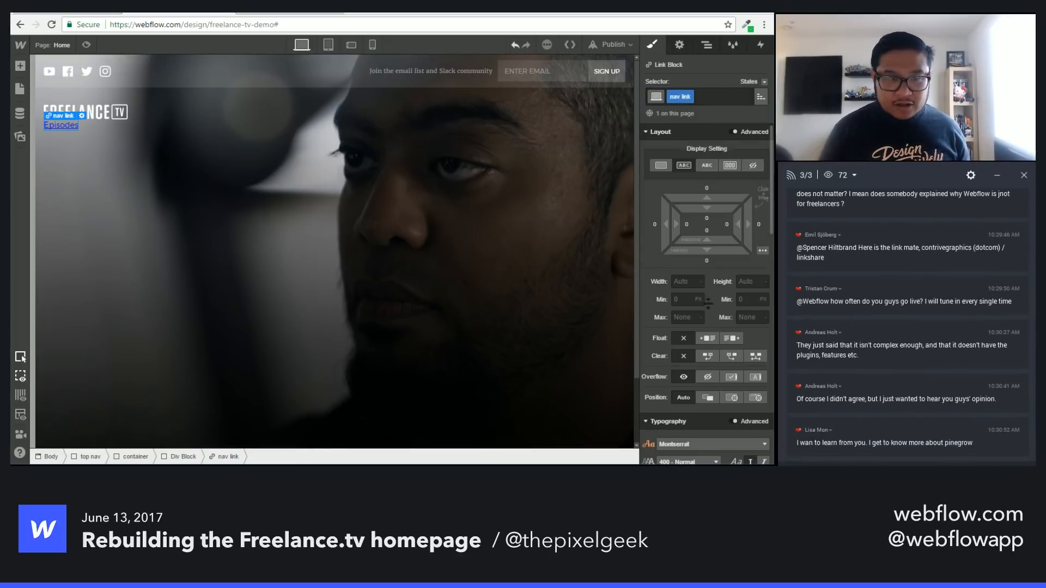
Step: Style the nav link text as white, 600 - Semi Bold and all caps, with no underline
scroll(704, 355, "down", 3)
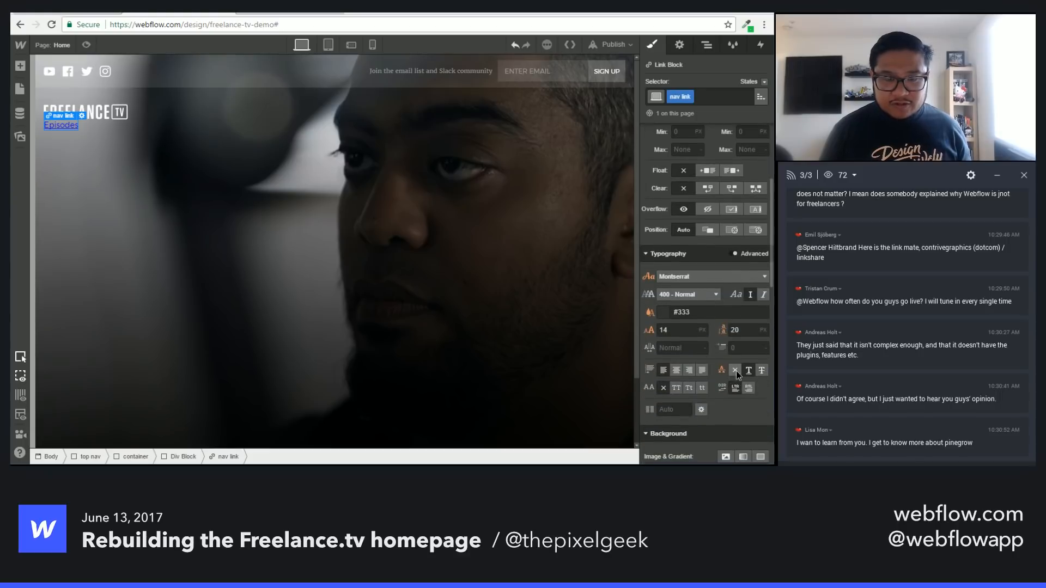
left_click(688, 315)
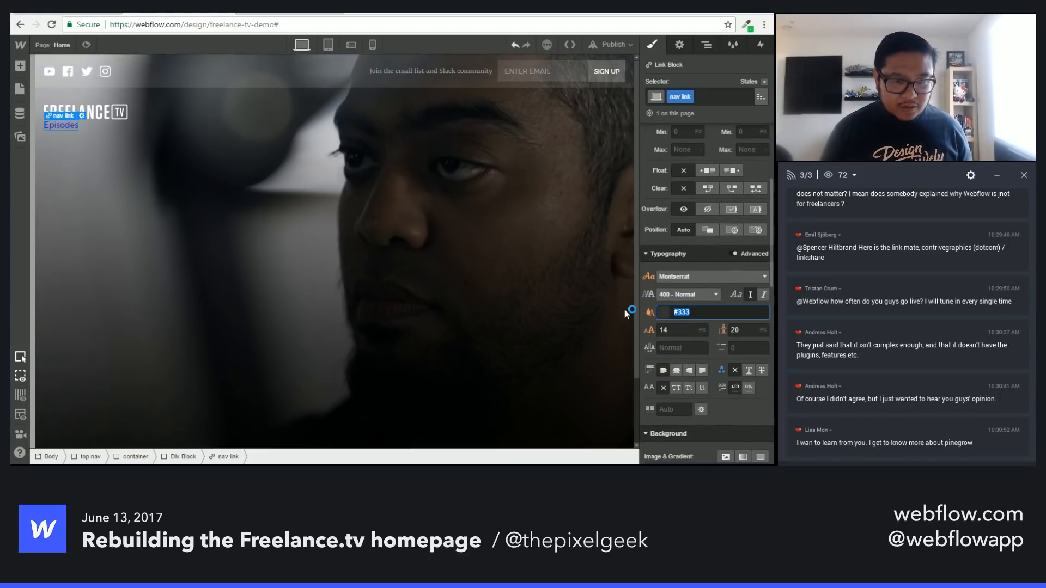
type("white")
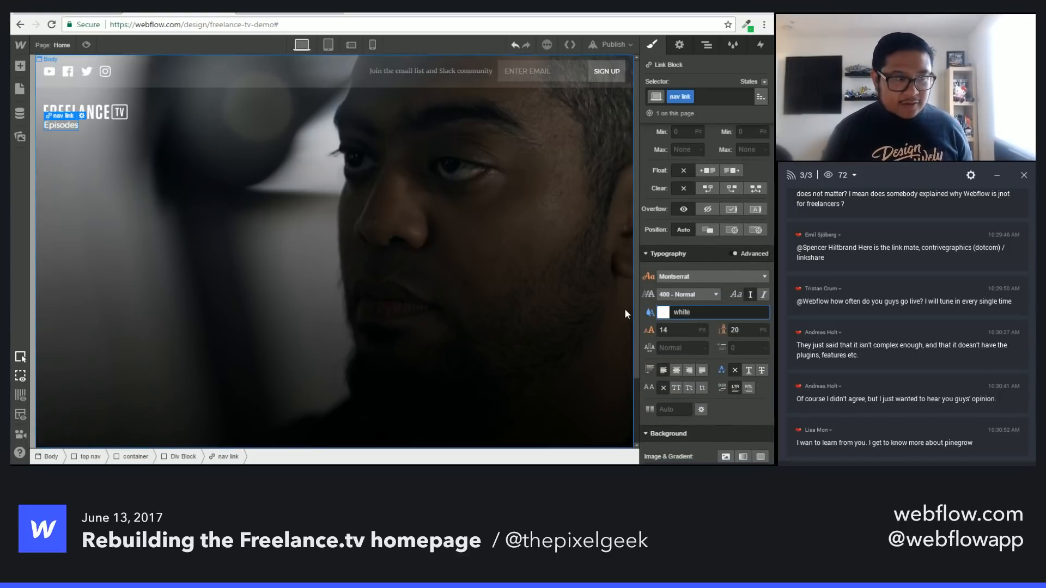
left_click(693, 294)
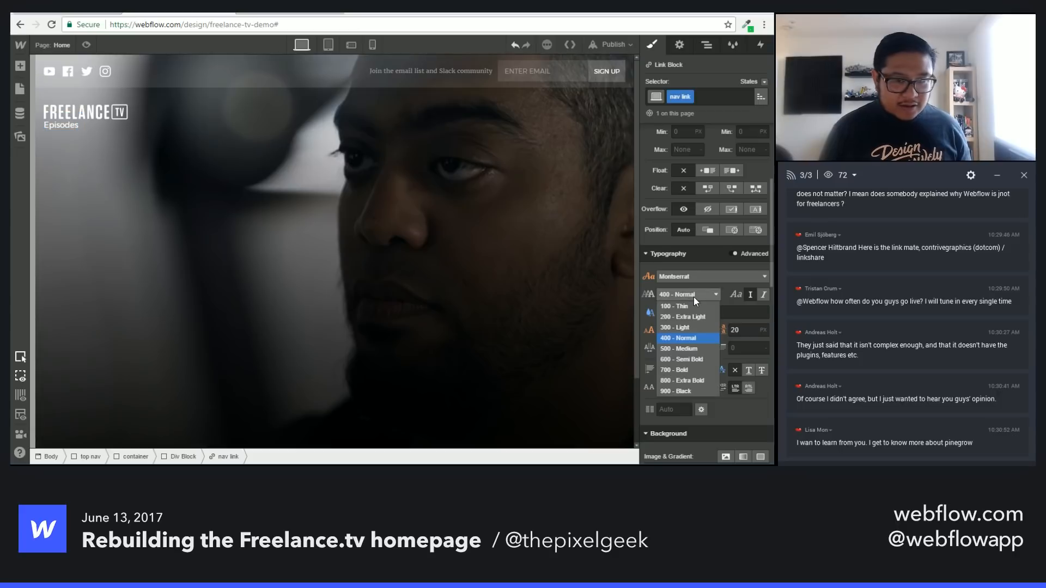
left_click(701, 357)
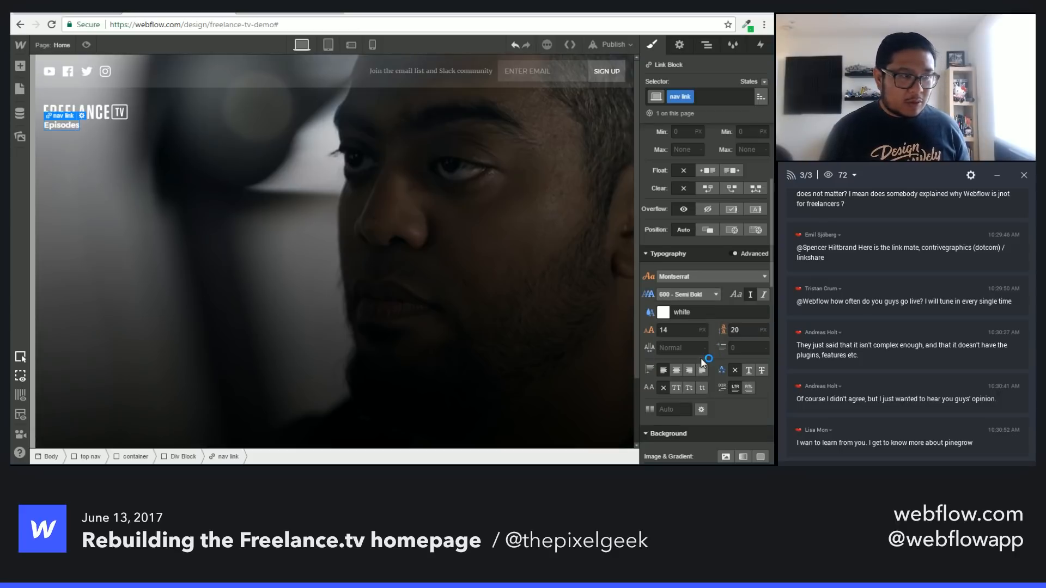
left_click(674, 387)
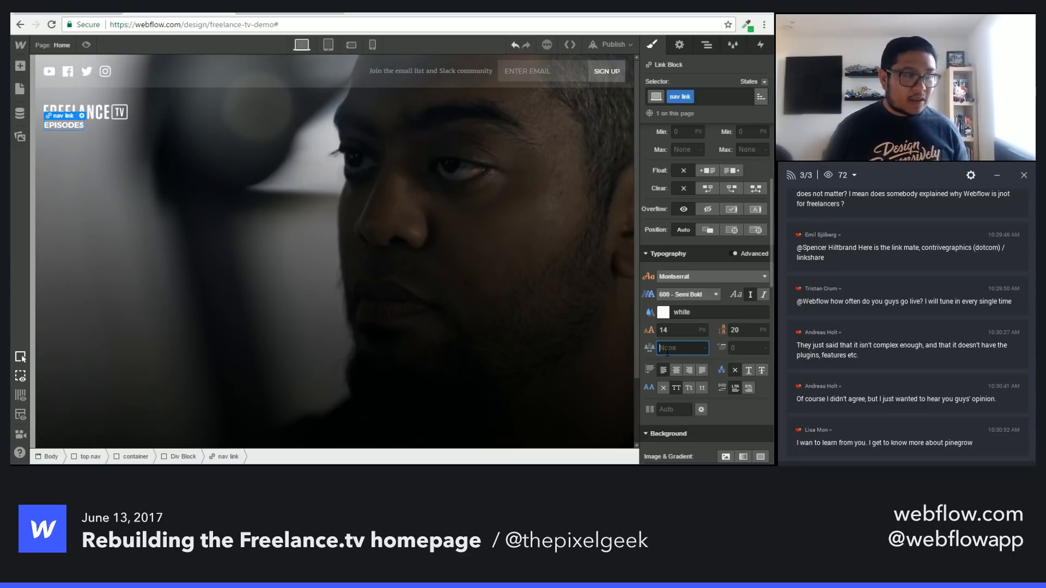
Step: Set the nav link's font size to 26 px
left_click(682, 329)
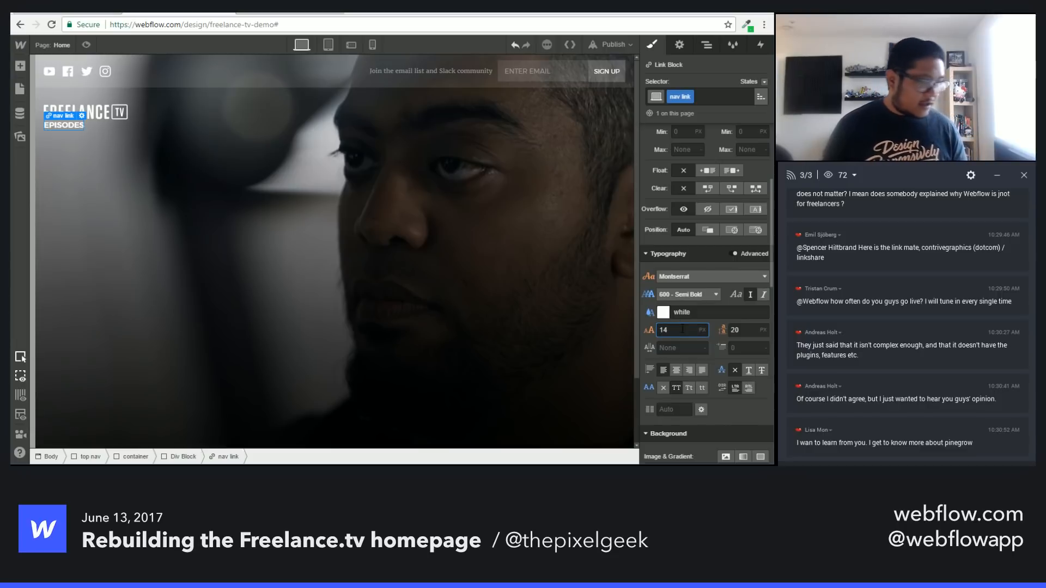
key("shift+Up")
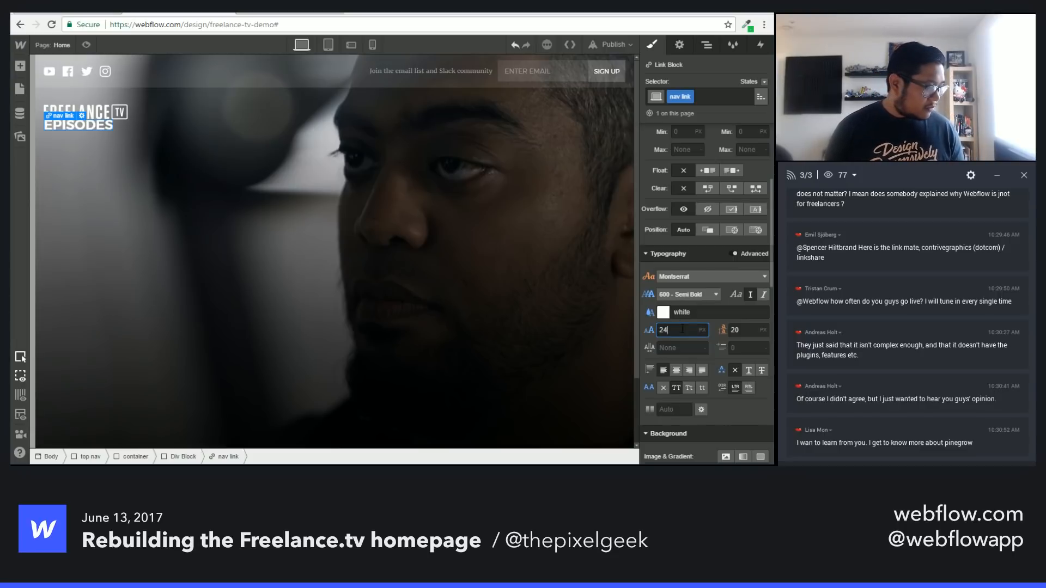
key("Up")
key("Up")
key("Up")
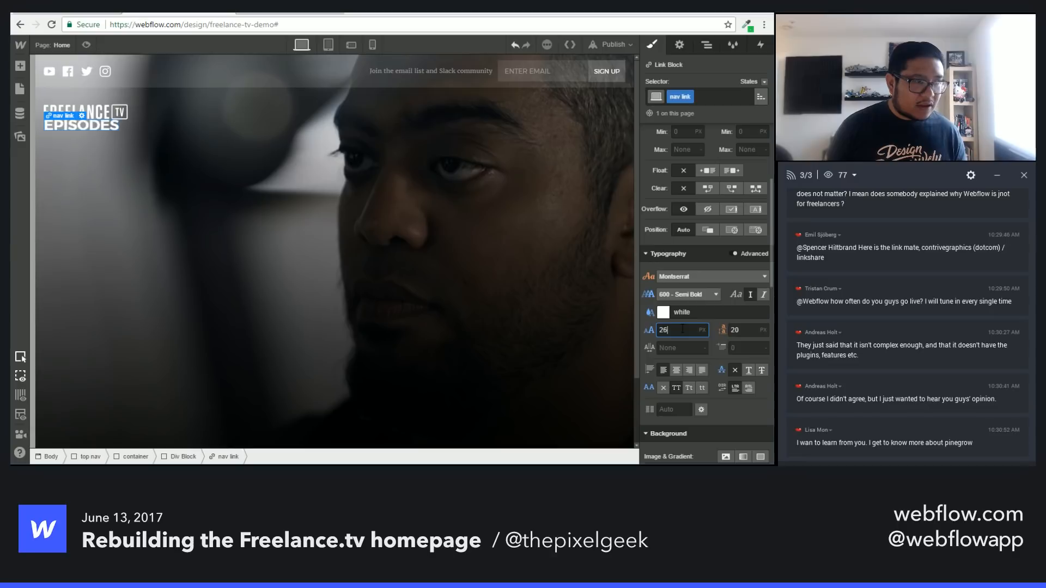
key("Up")
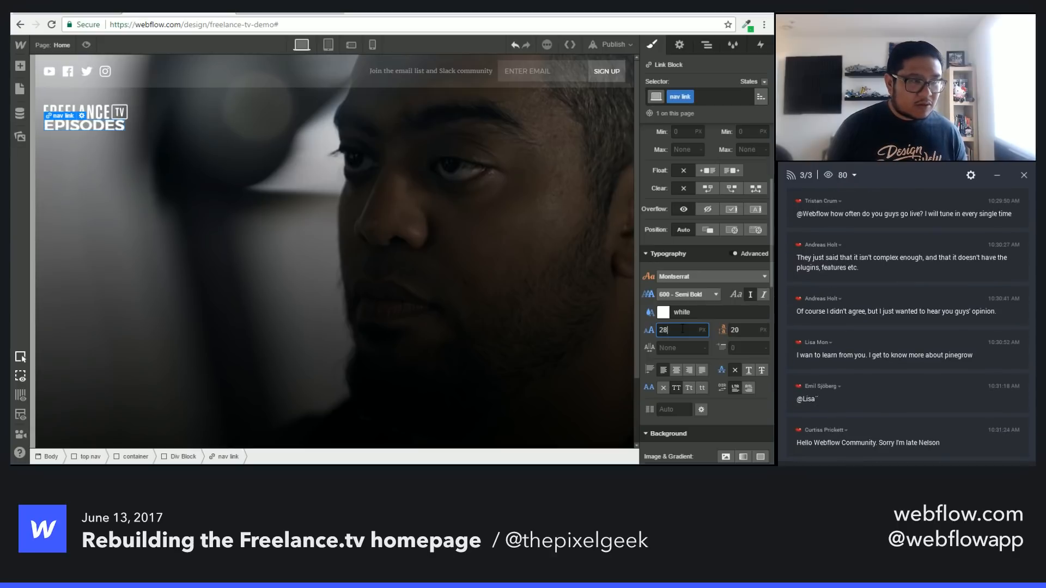
key("Down")
key("Down")
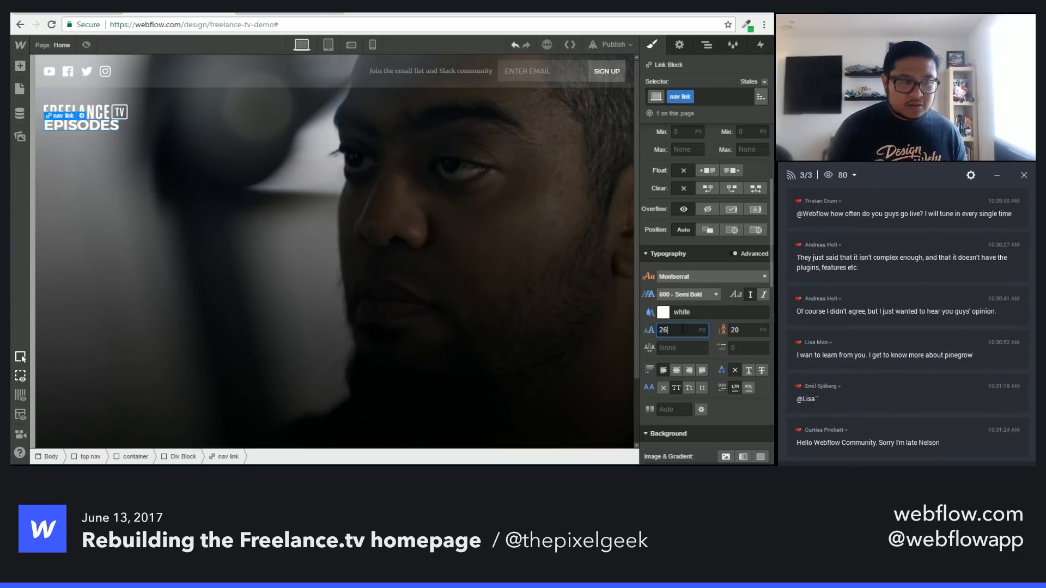
Step: Set the nav link's font weight to 500 - Medium and its line height to 32 px
left_click(683, 294)
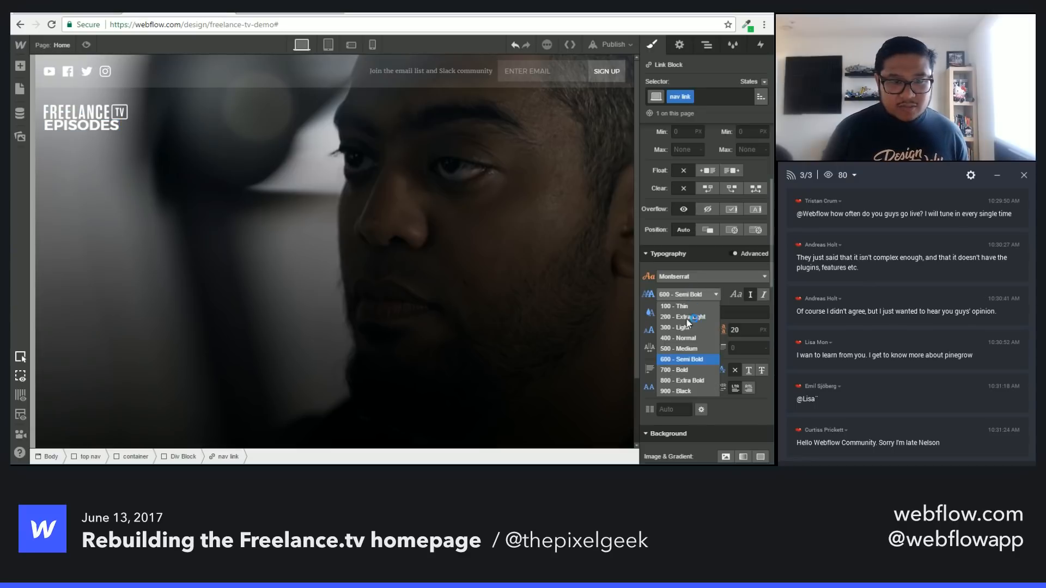
left_click(680, 347)
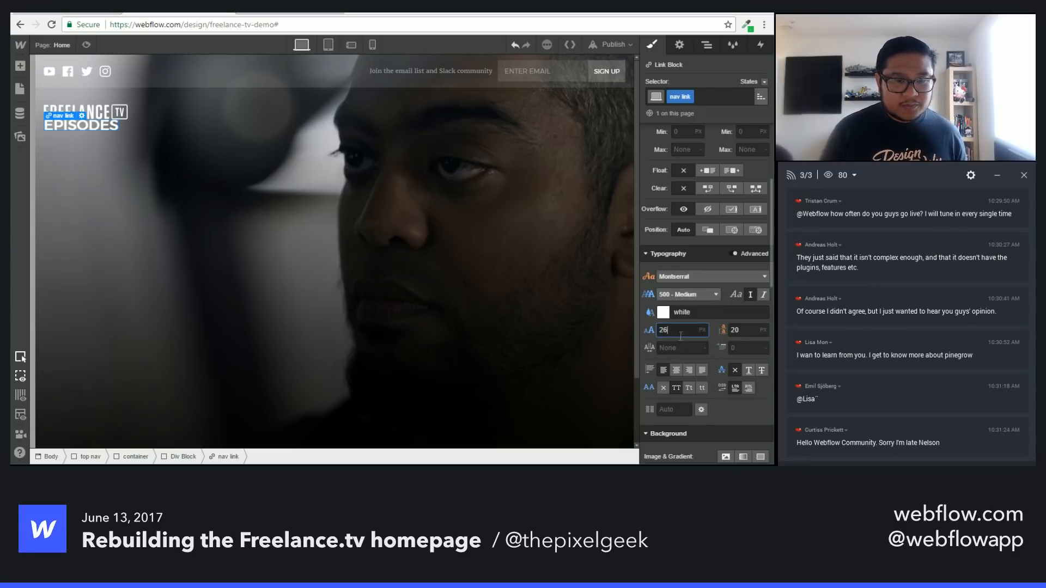
key("Tab")
type("30")
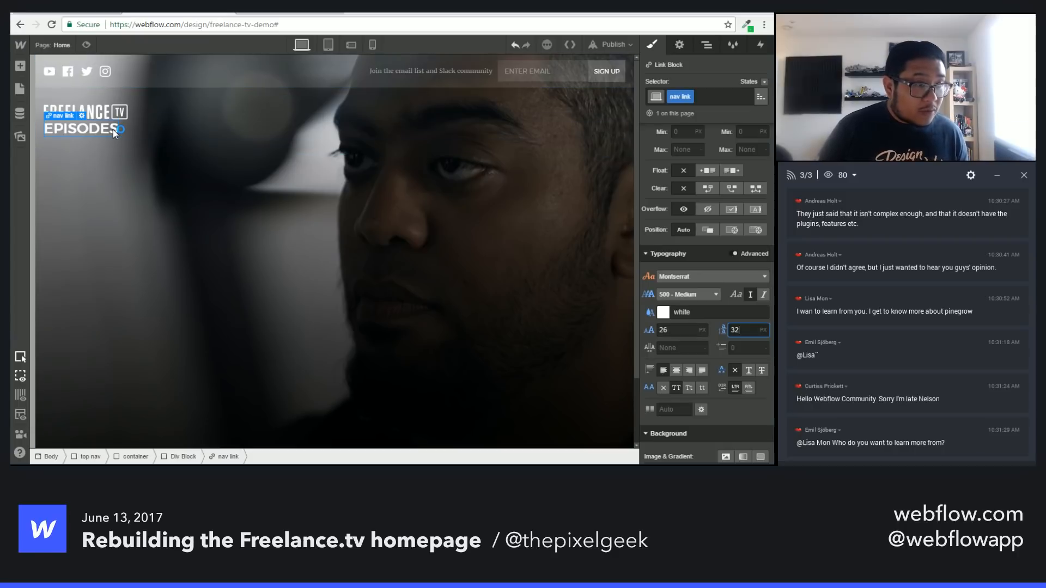
Step: Switch to the original freelance.tv page to examine its main navigation links, and return to the Webflow Designer
key("ctrl+shift+Tab")
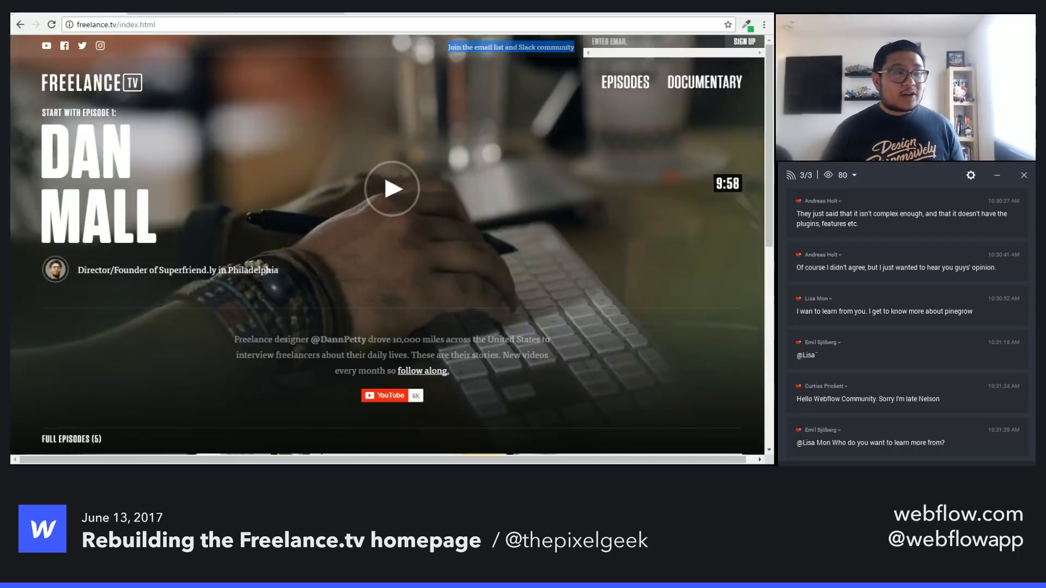
left_click(560, 121)
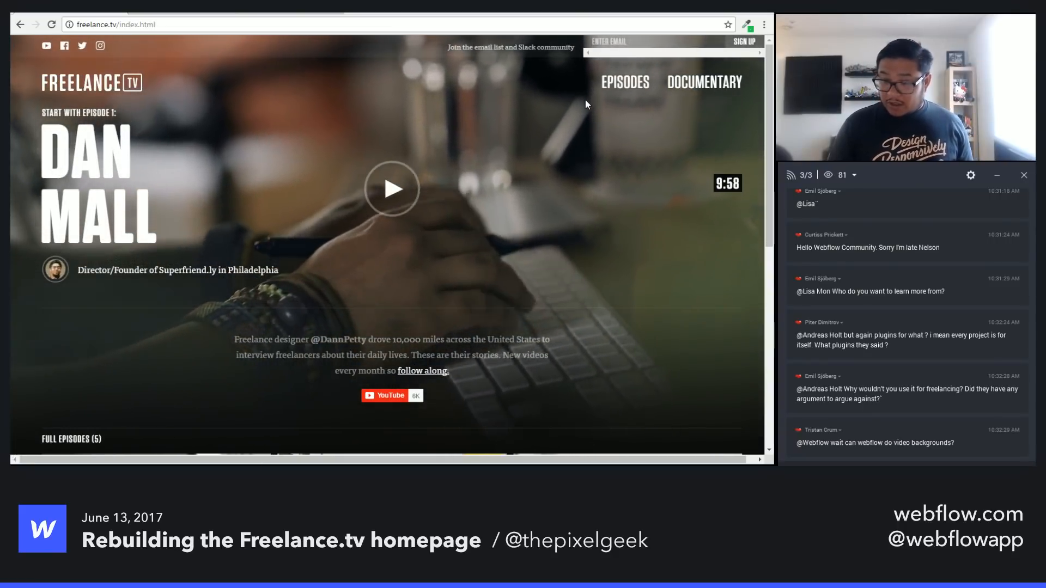
left_click(207, 11)
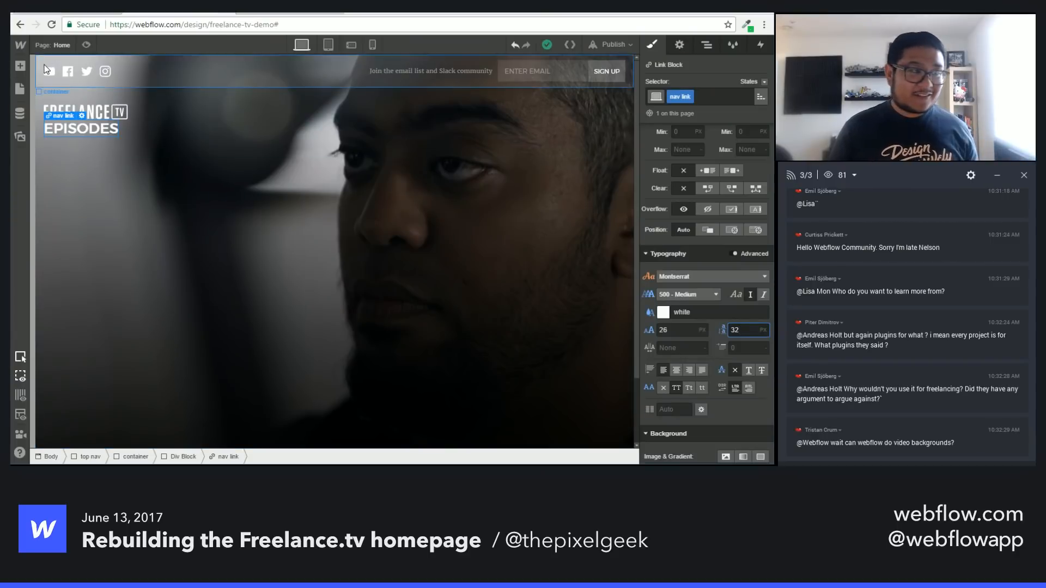
Step: Locate the Background Video component among the elements that can be added to the page
key("a")
scroll(100, 328, "down", 10)
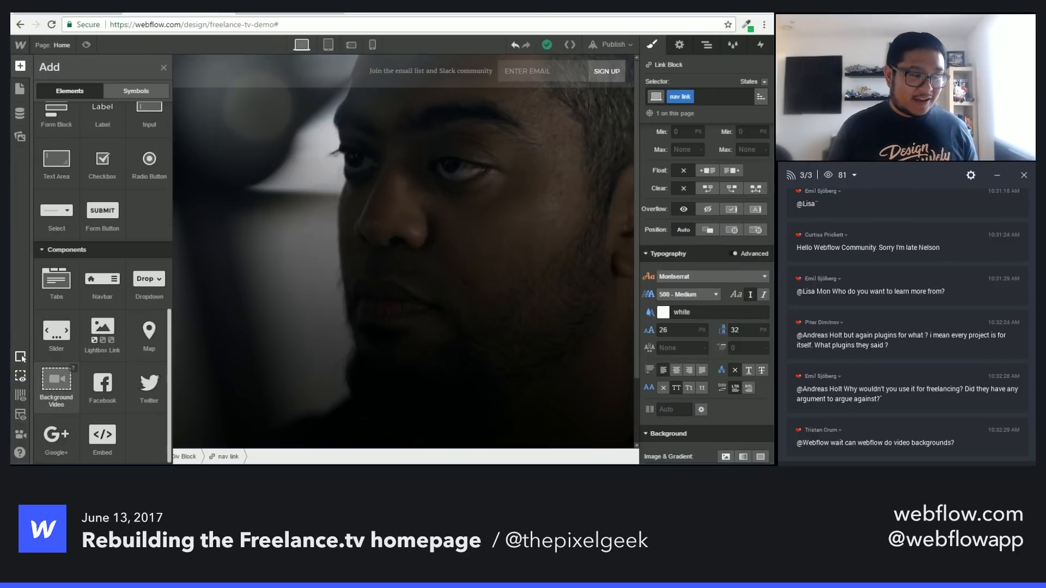
left_click(476, 188)
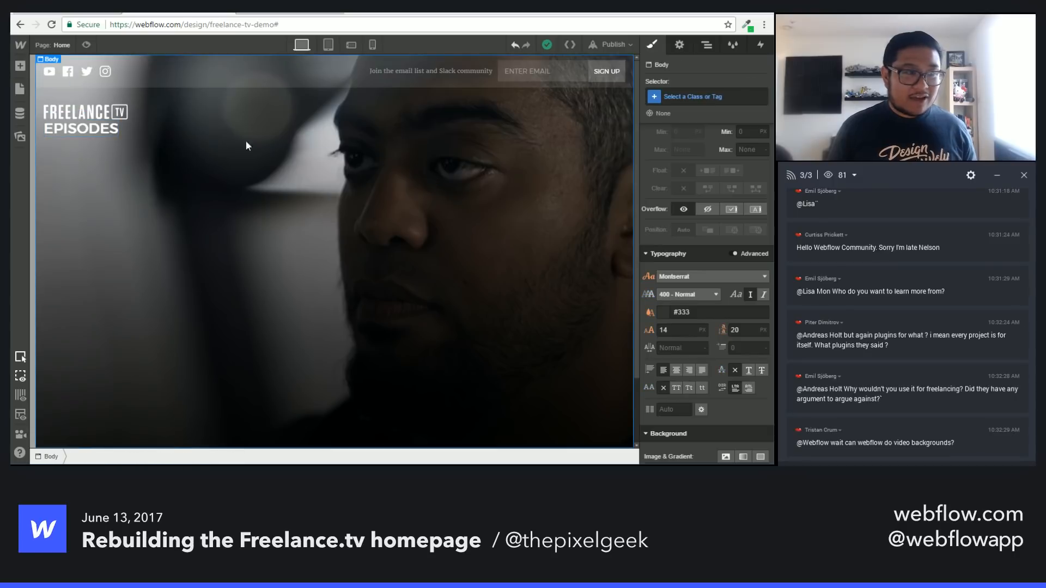
Step: Set the text color of the Episodes nav link's Hover state to #999
left_click(107, 135)
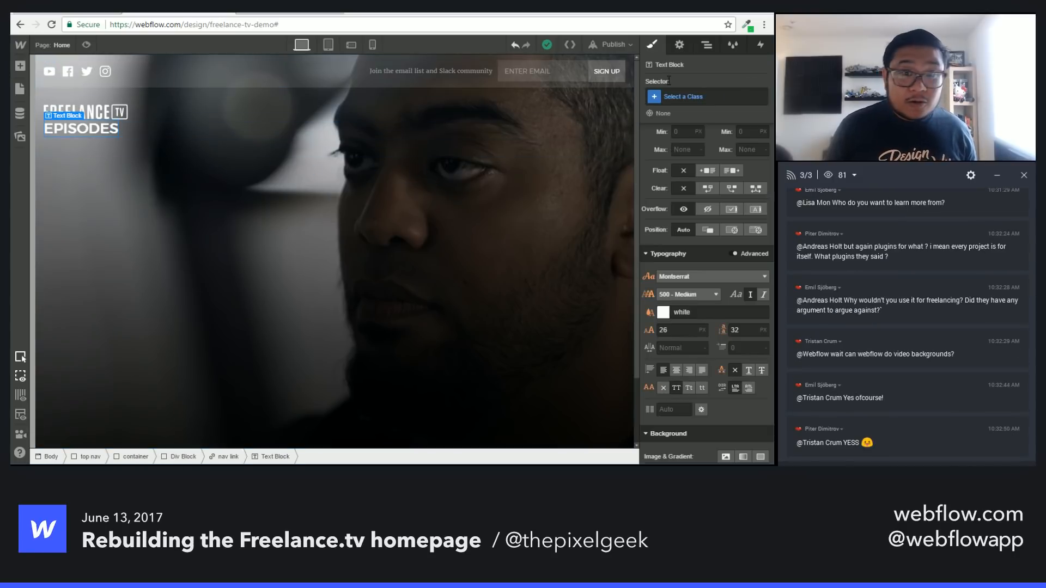
key("a")
key("a")
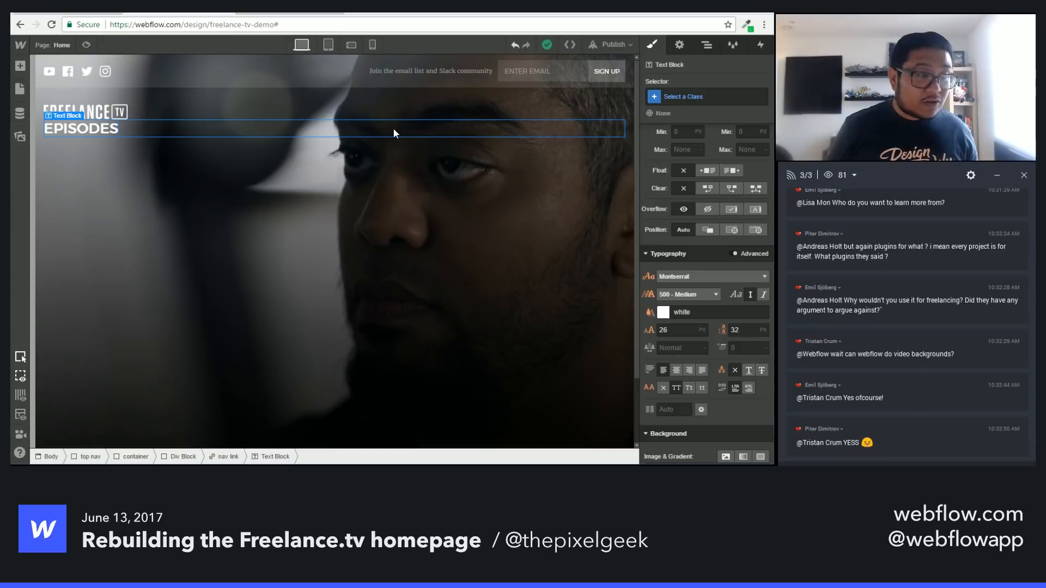
key("Up")
left_click(764, 82)
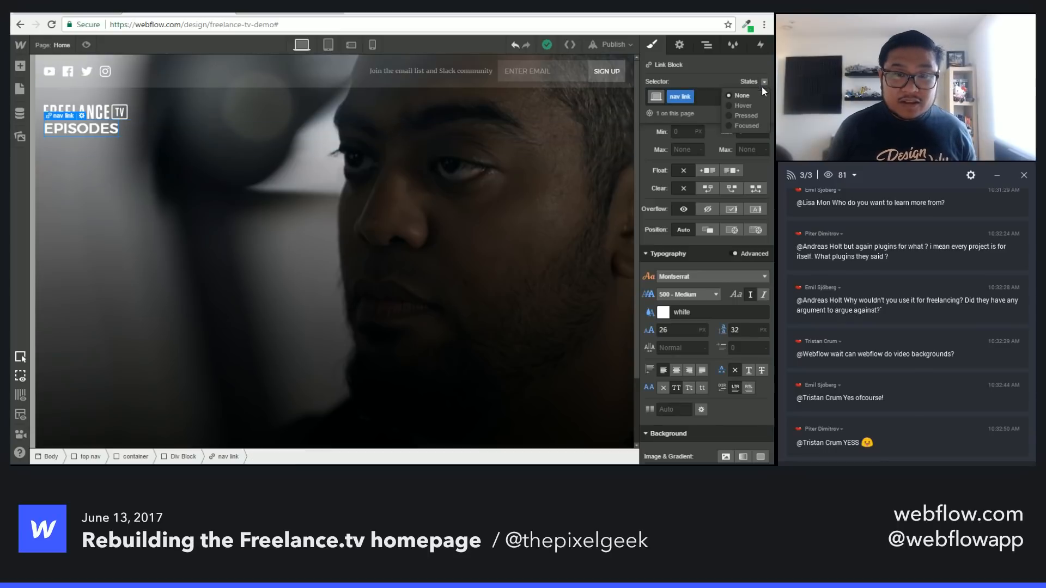
left_click(753, 106)
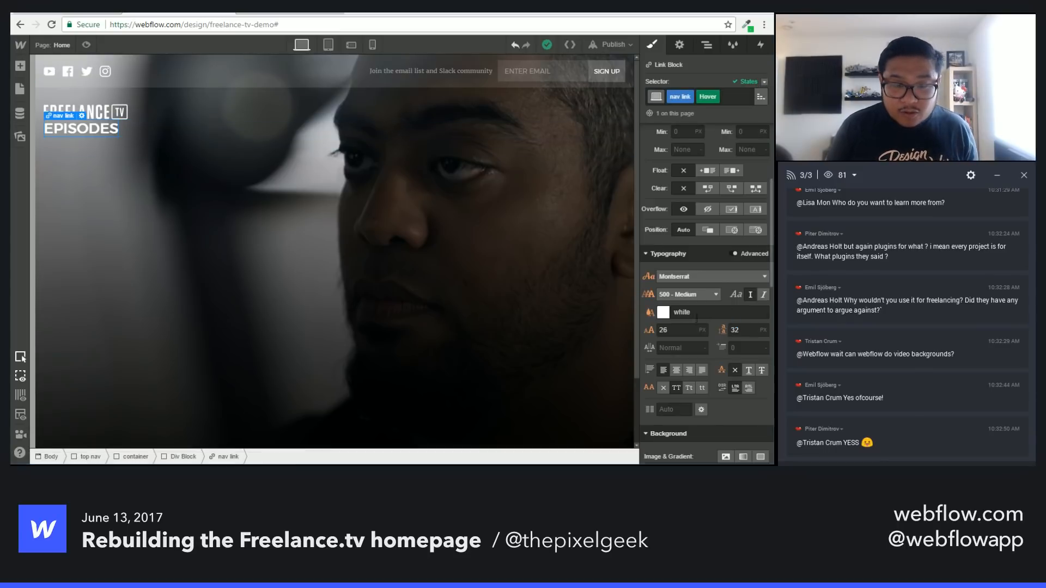
left_click(665, 313)
left_click(666, 193)
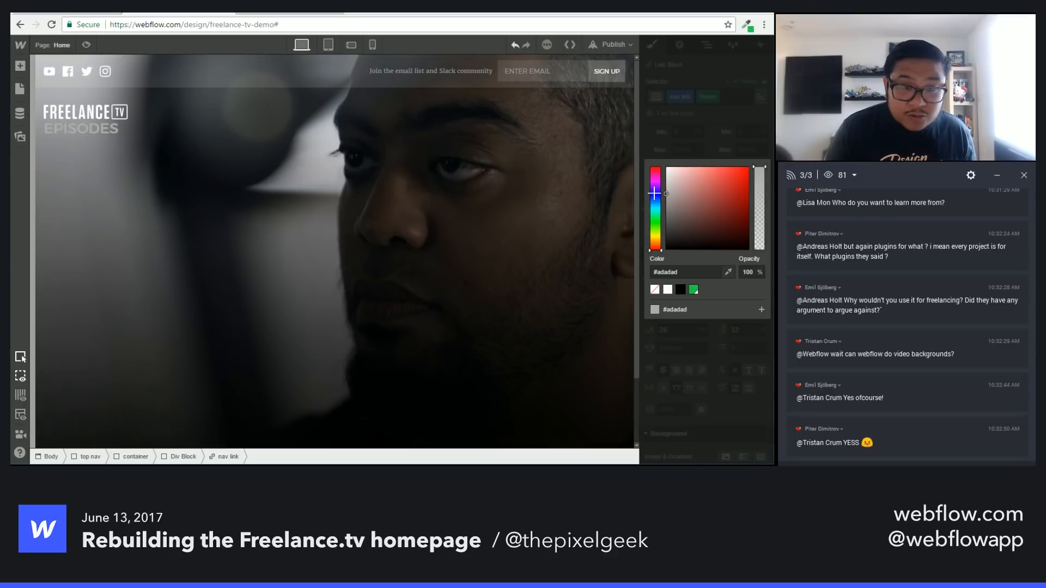
double_click(661, 271)
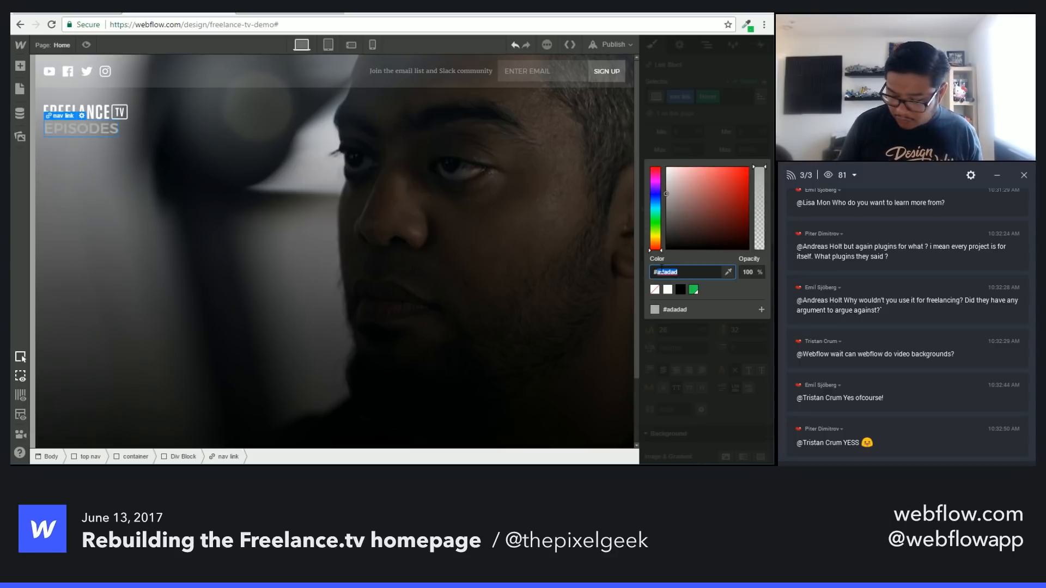
type("999")
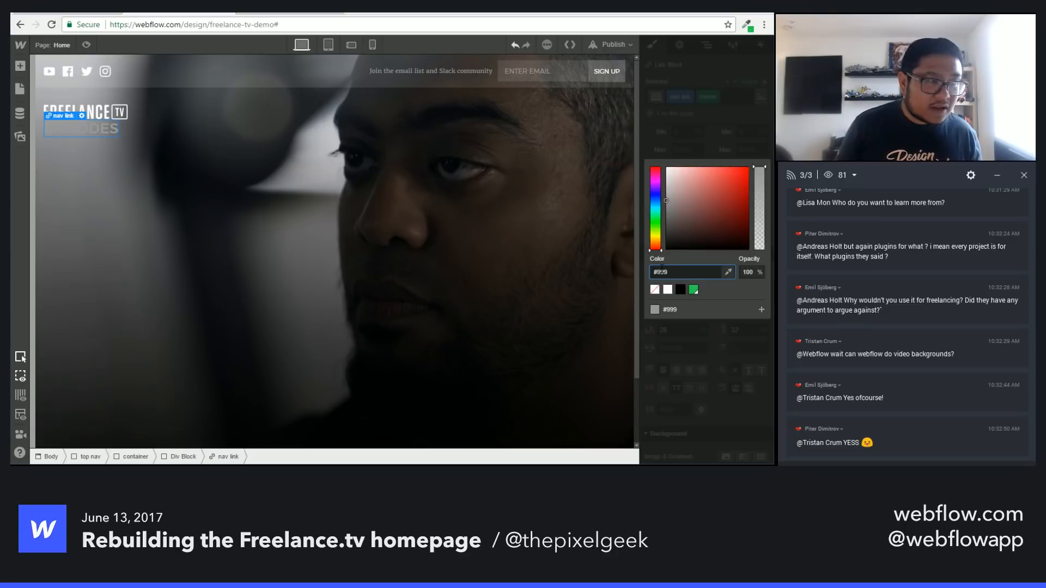
key("Return")
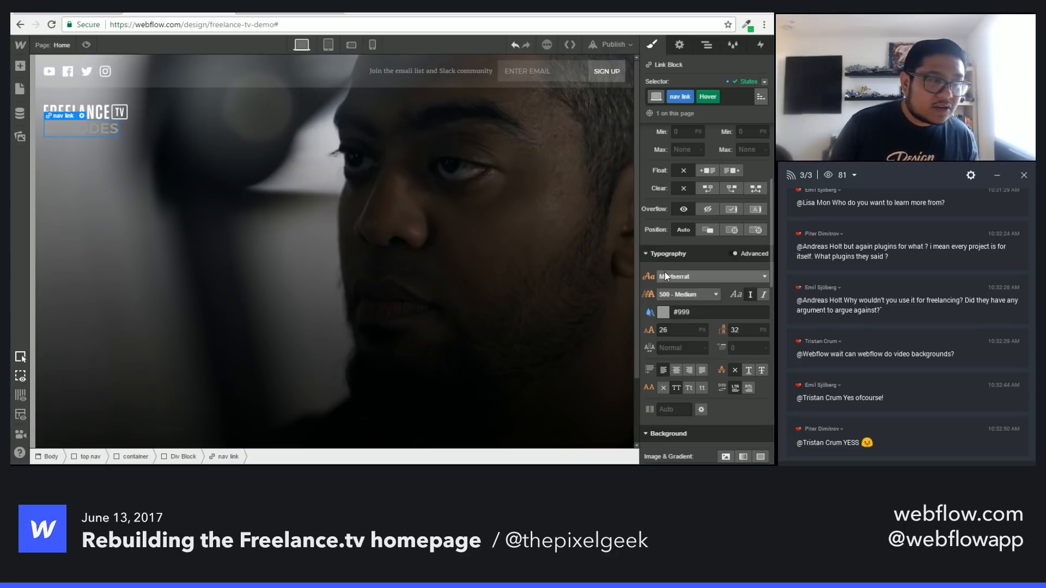
Step: Lighten the nav link's hover text color to #ddd
left_click(663, 313)
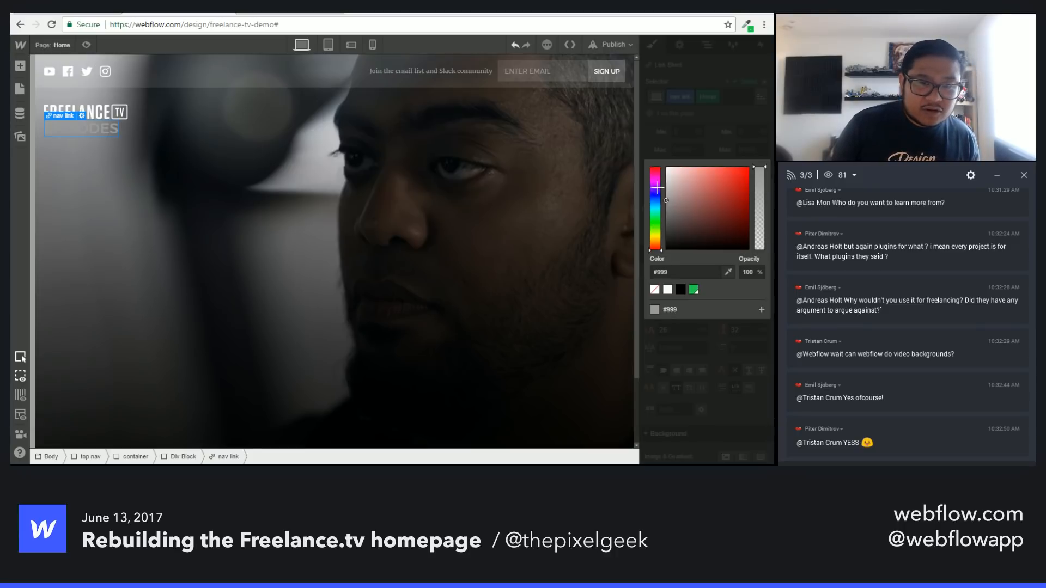
left_click_drag(658, 188, 660, 180)
left_click(661, 272)
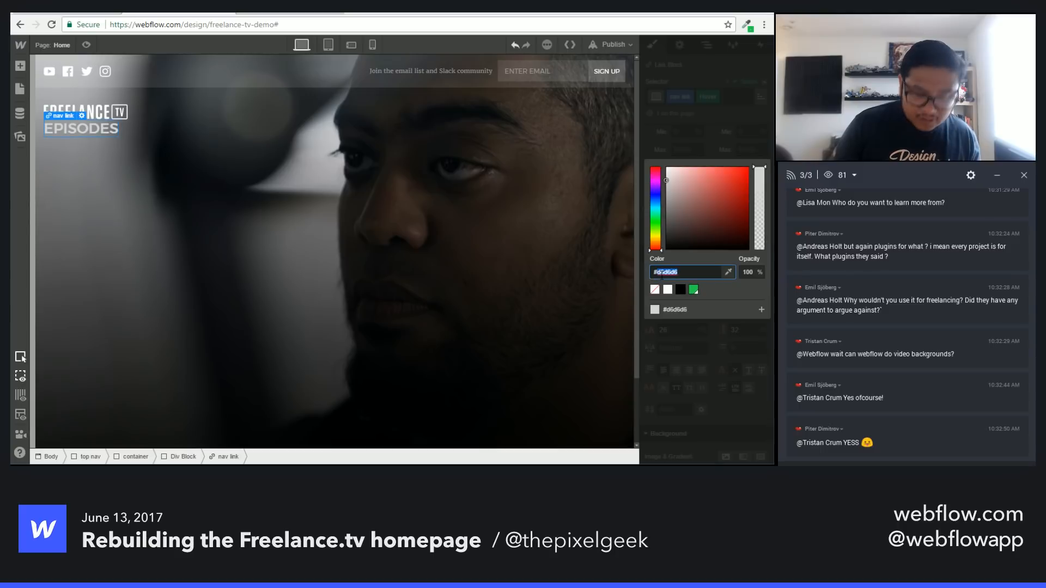
type("#ddd")
key("Return")
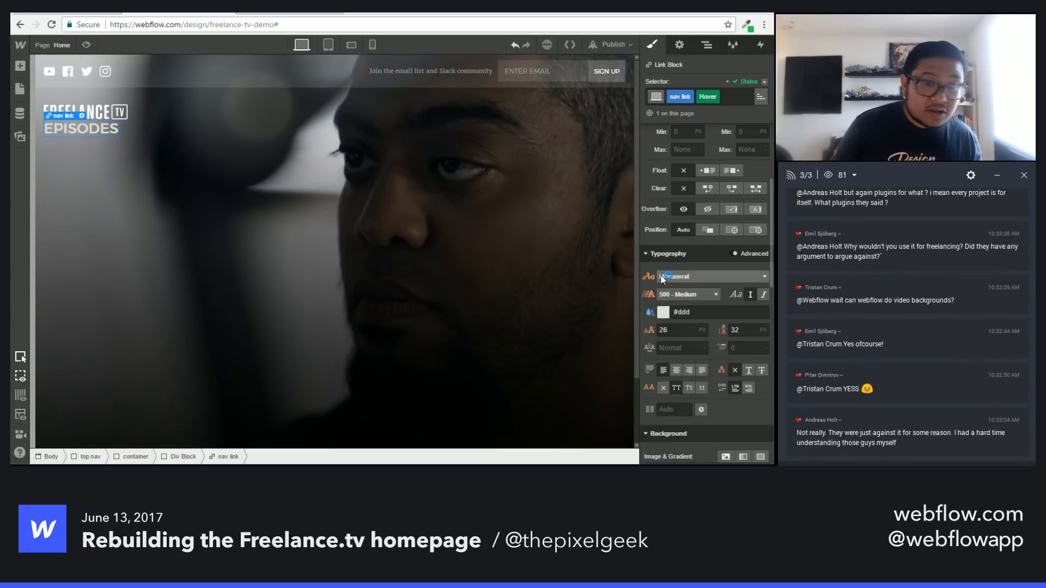
Step: Set the nav link's hover text color to #ccc and preview the effect on the Episodes link
double_click(683, 312)
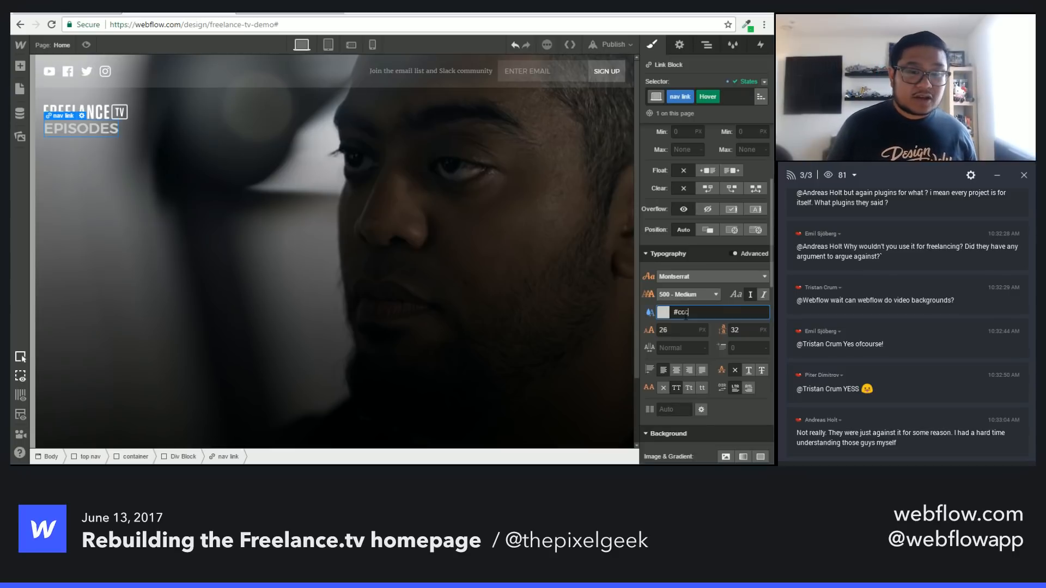
type("ccc")
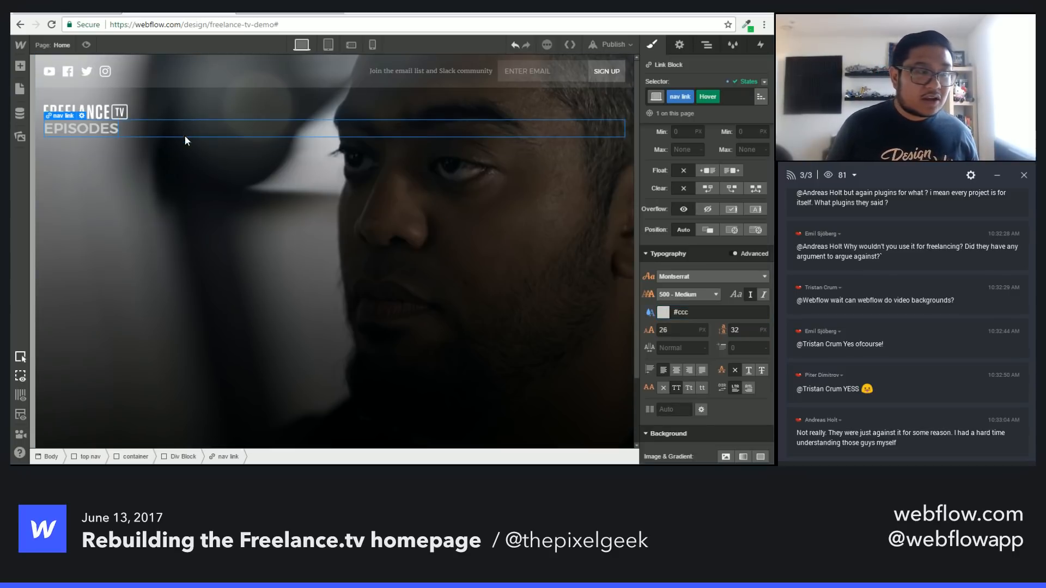
left_click(184, 136)
double_click(90, 126)
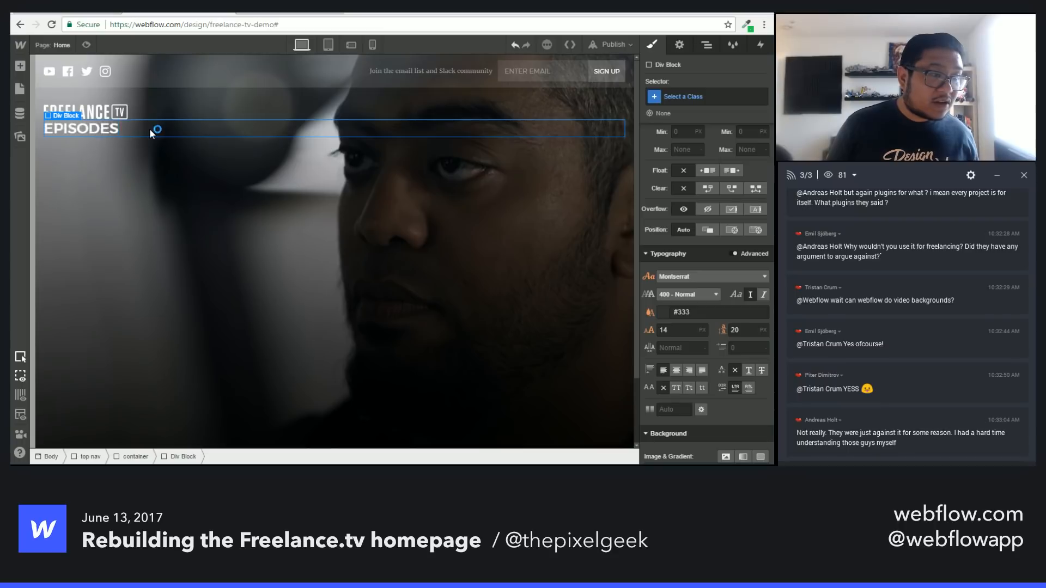
Step: Add a div block inside the nav link, directly below the Episodes text block, and check its place in the element hierarchy
left_click(113, 127)
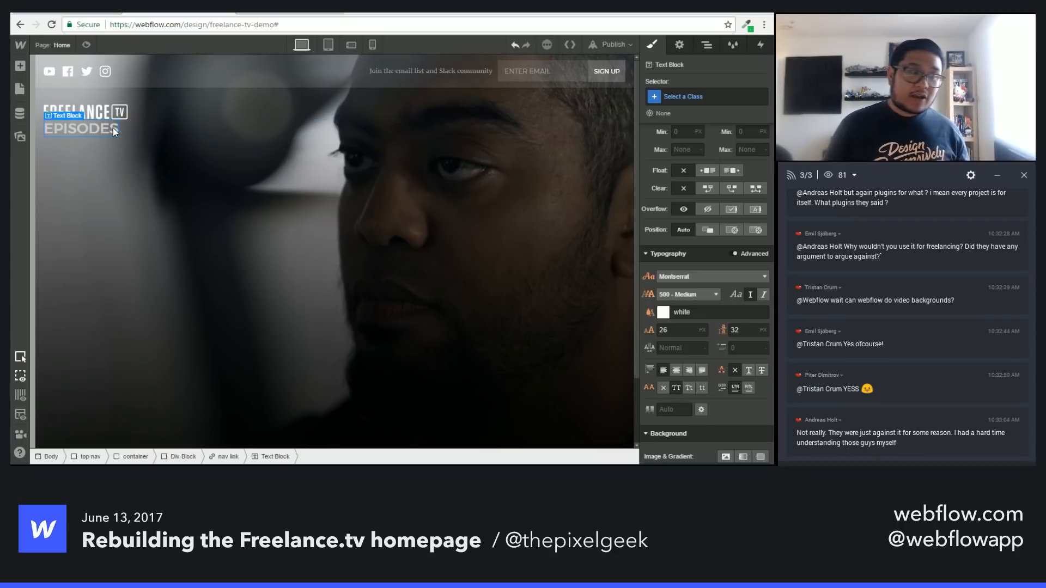
key("a")
key("a")
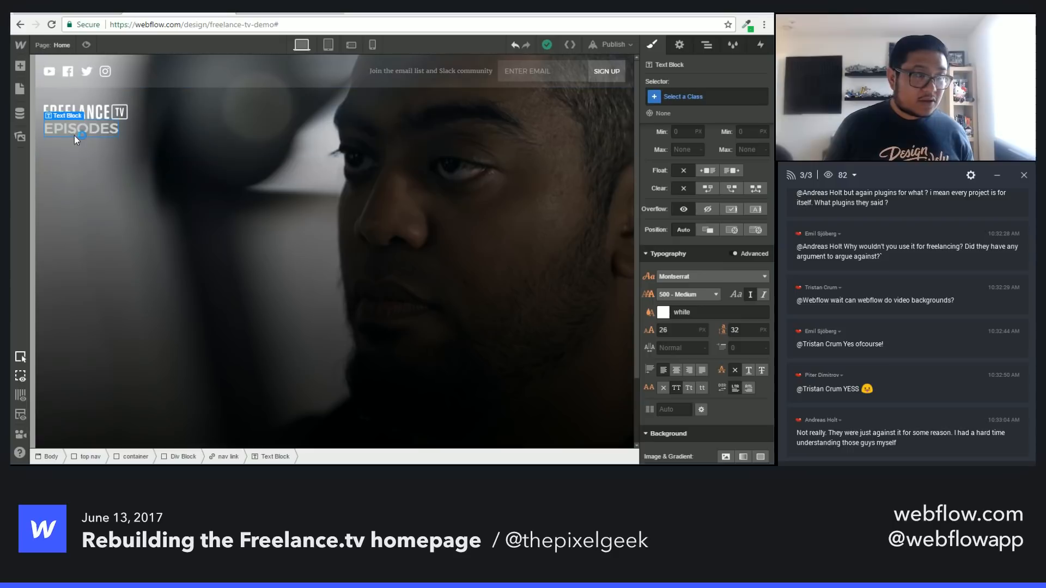
key("a")
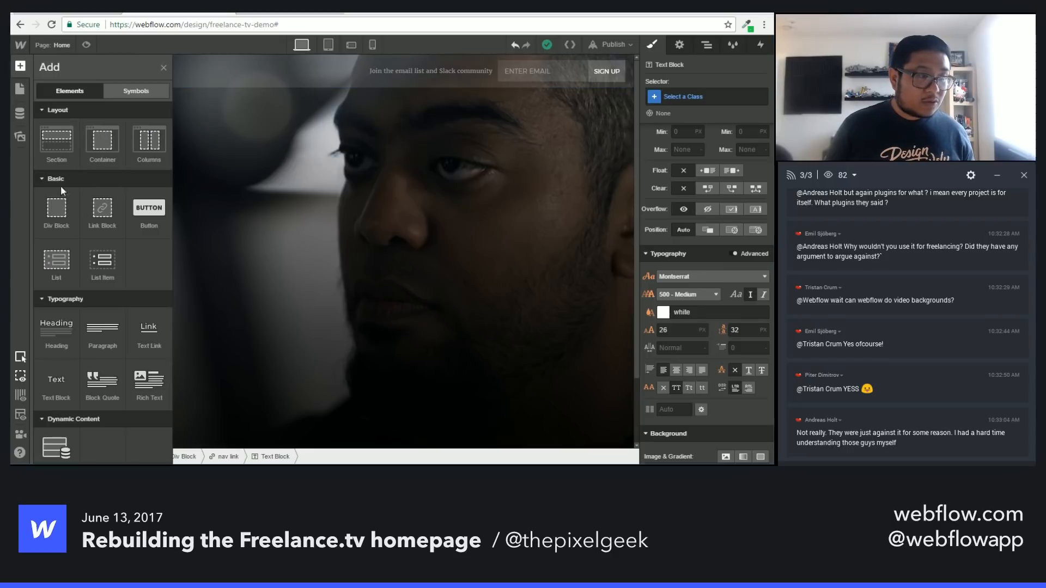
left_click_drag(56, 210, 101, 201)
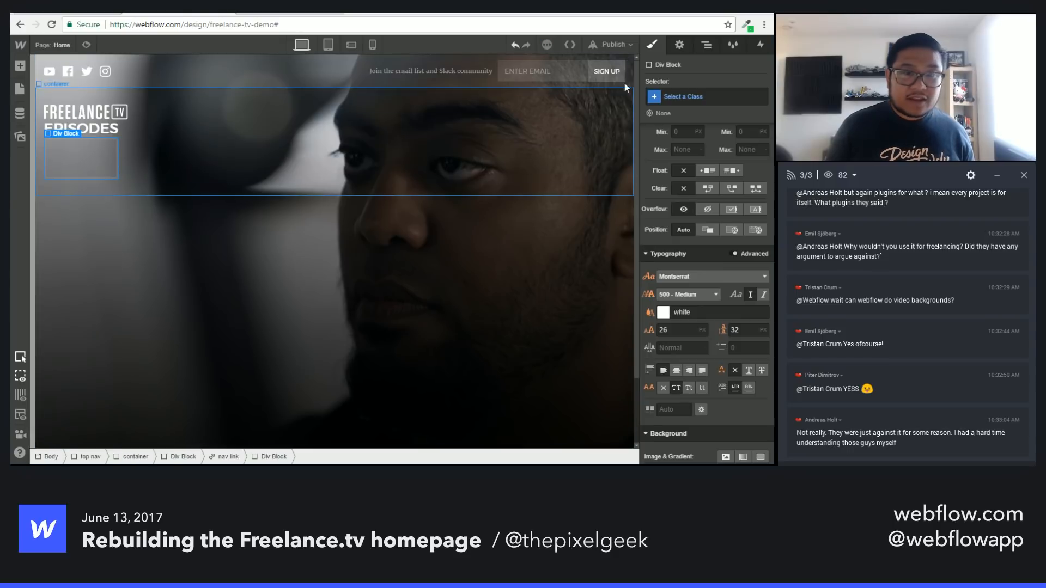
left_click(706, 45)
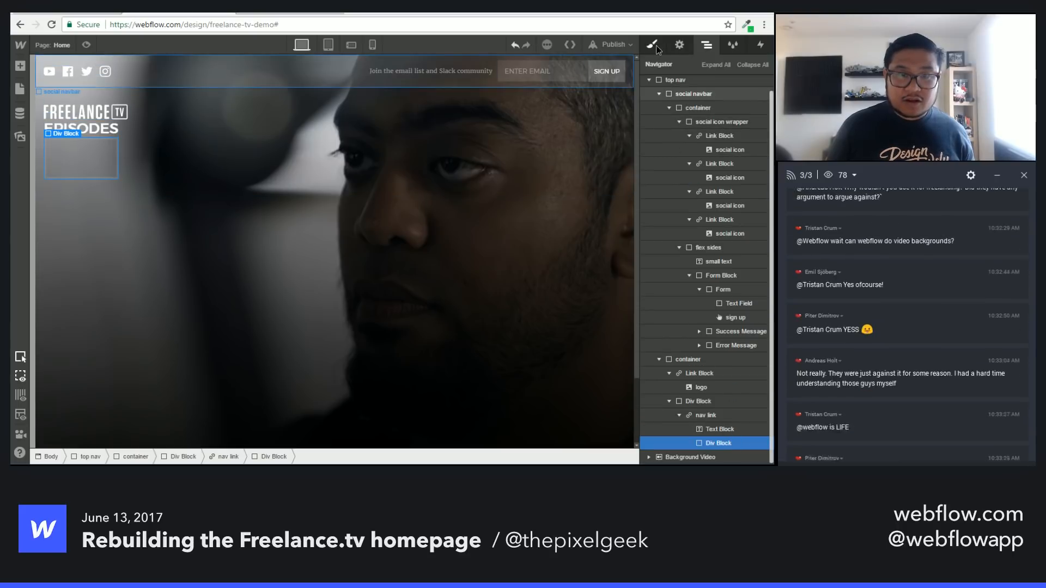
Step: Give the new div block the class "navlink line" and set its height to 5 px
key("s")
left_click(692, 99)
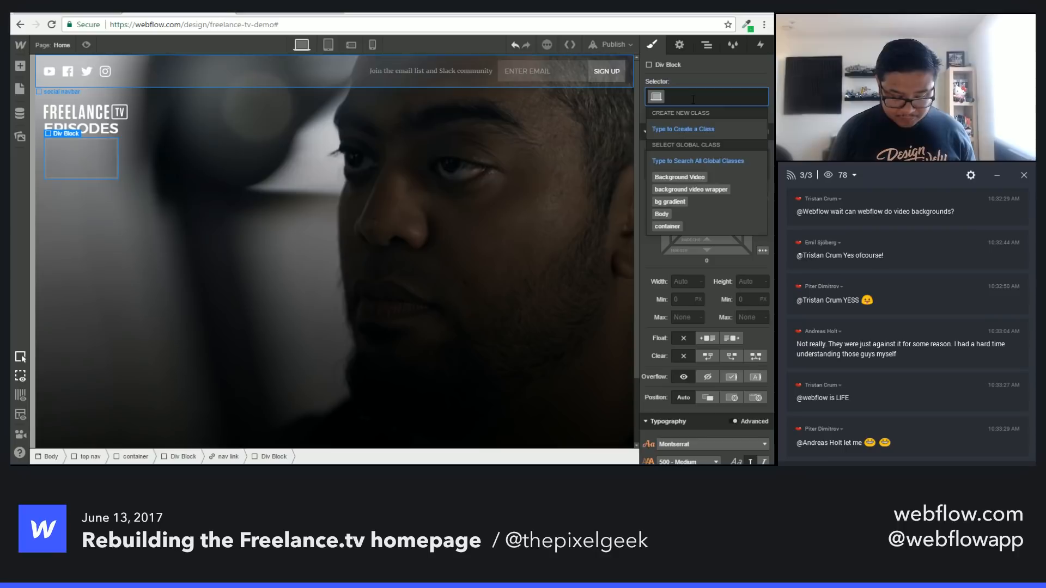
type("navlink line")
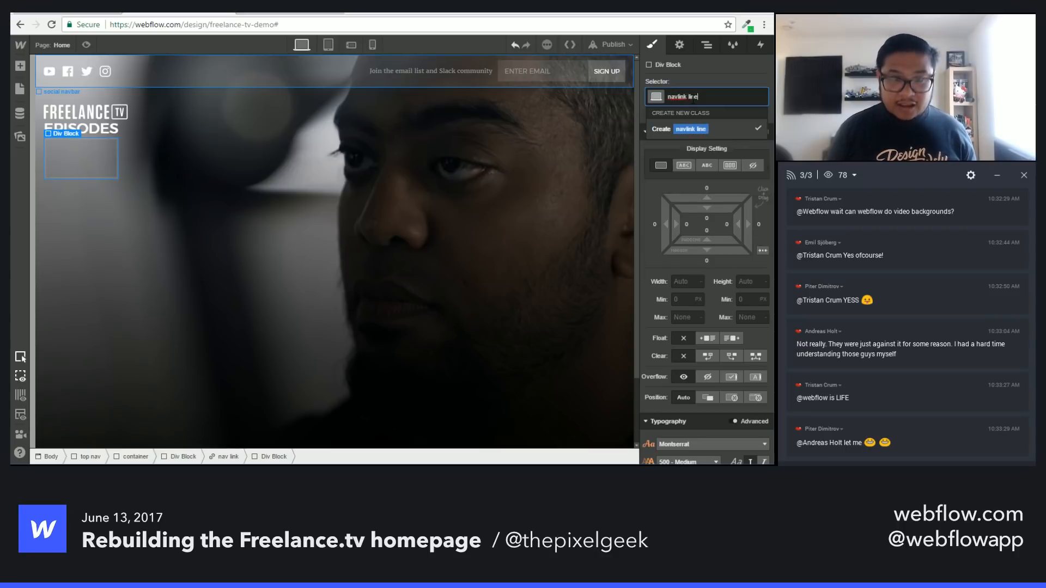
key("Return")
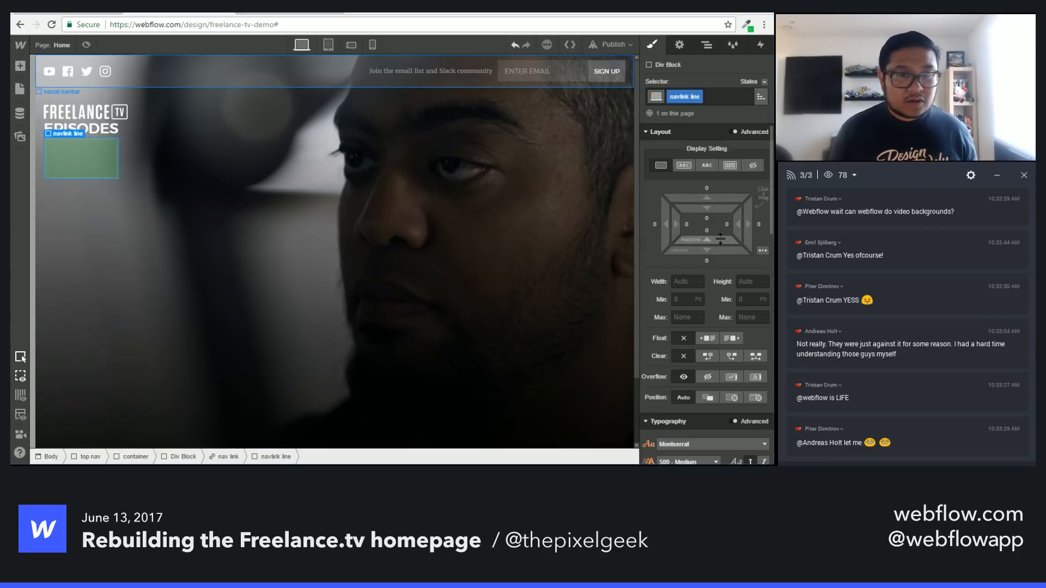
left_click(747, 282)
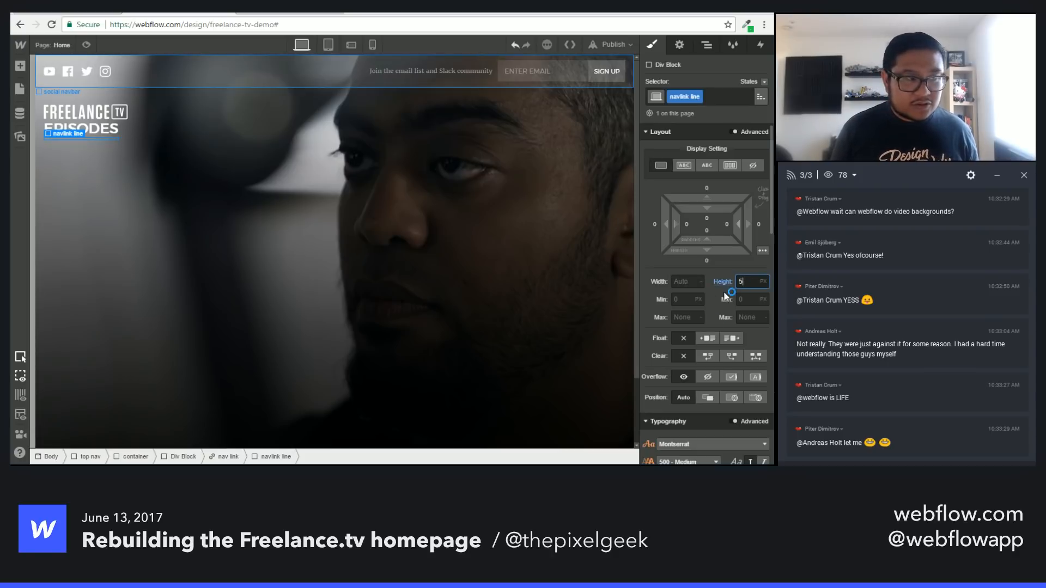
Step: Set the background color of the navlink line to #ccc
scroll(708, 327, "down", 6)
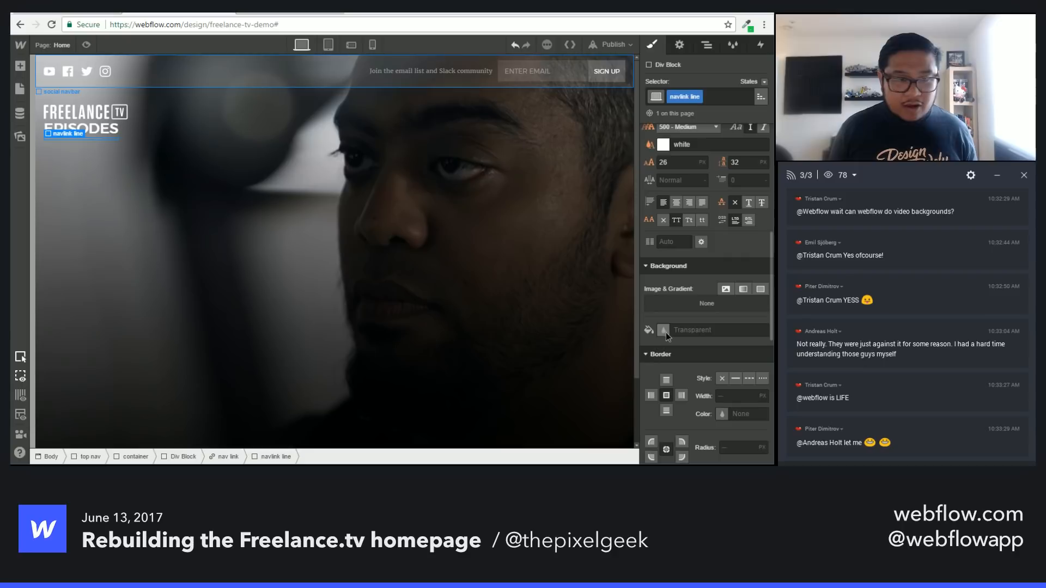
left_click(665, 331)
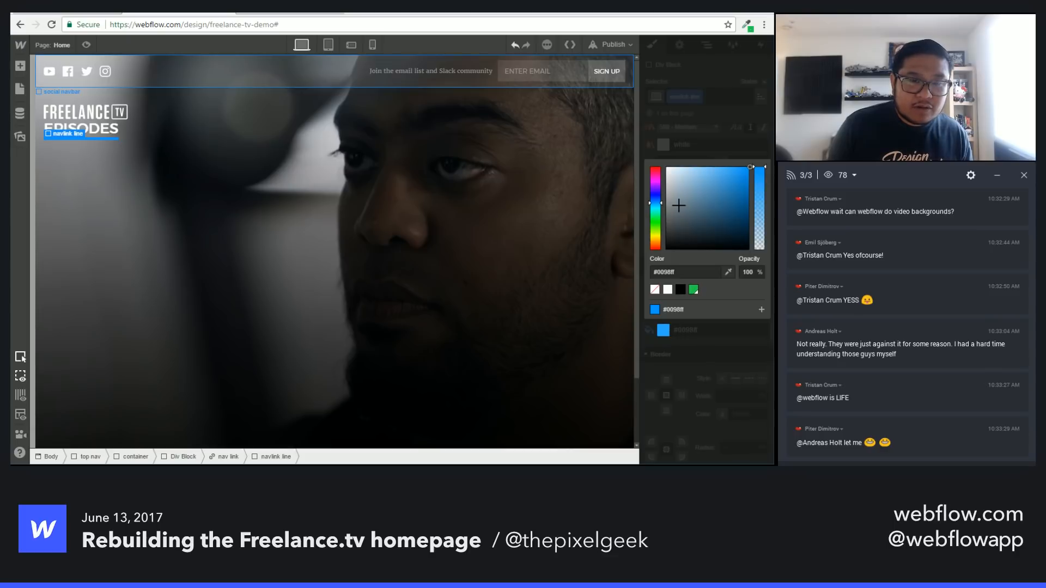
double_click(664, 275)
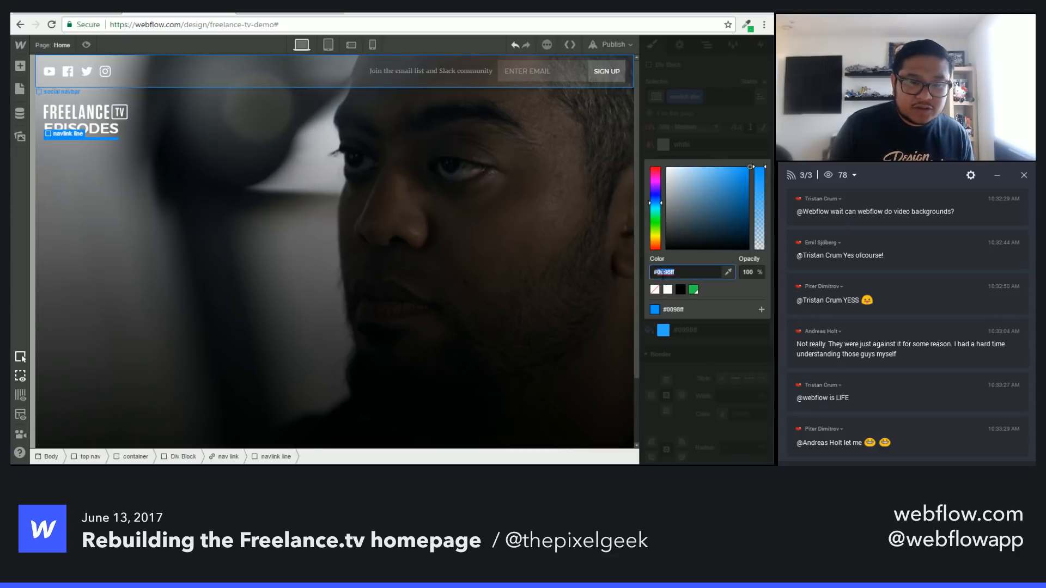
type("ccc")
key("Return")
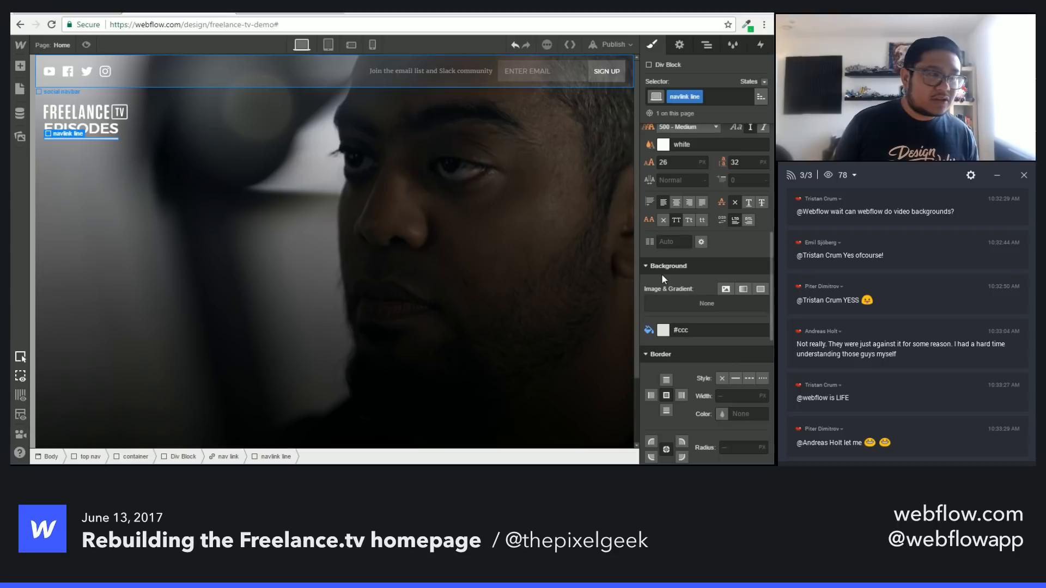
Step: Save the nav link's hover text color #ccc as a global color swatch named Light Grey
left_click(109, 129)
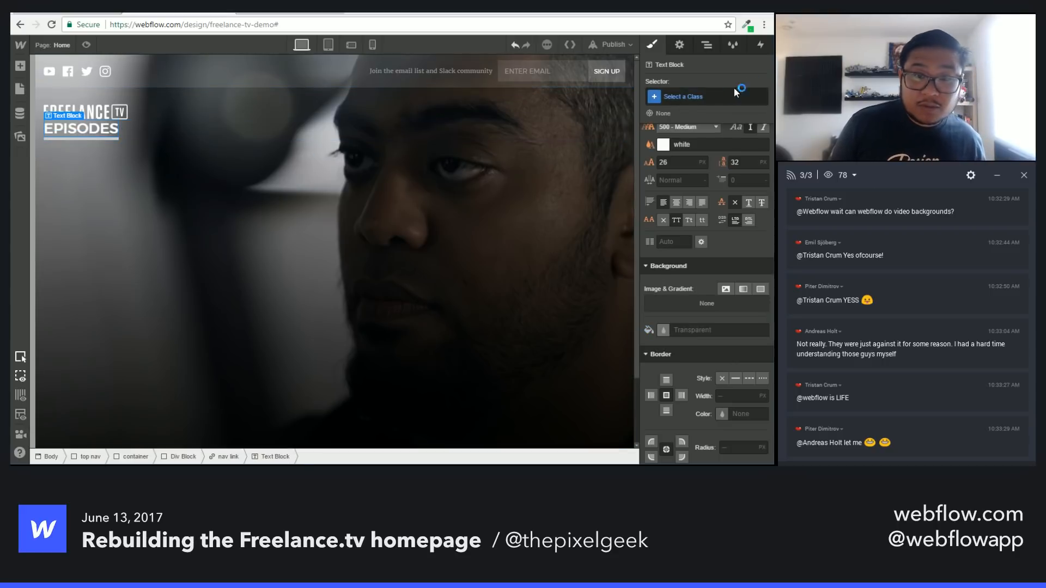
scroll(728, 168, "up", 6)
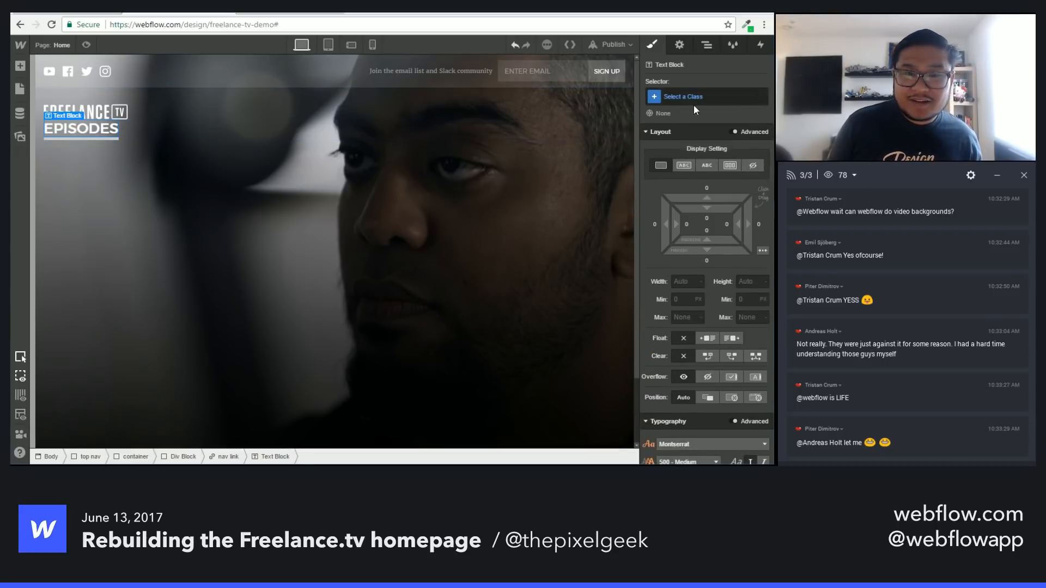
left_click(73, 132)
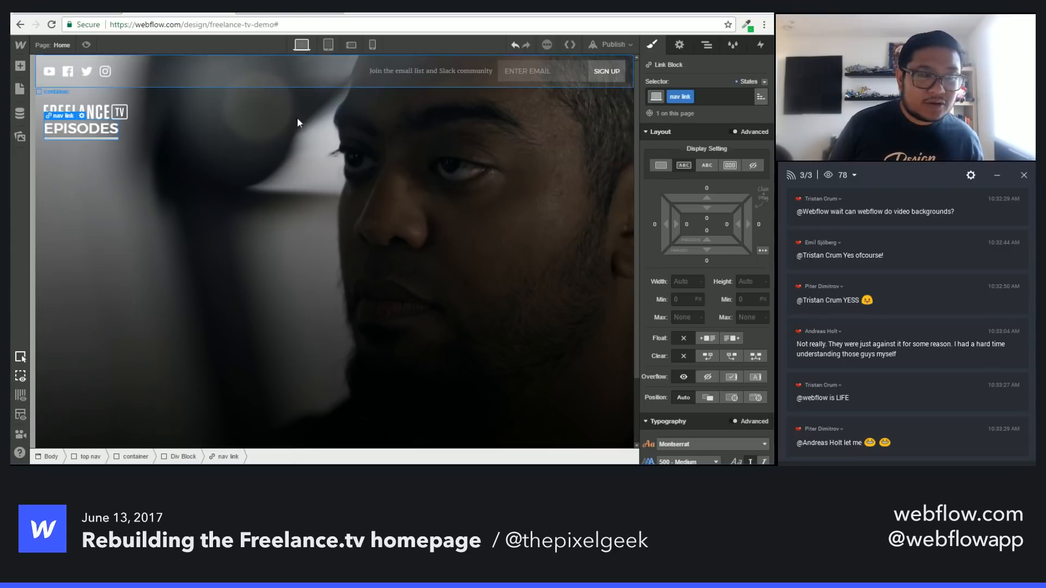
left_click(765, 81)
left_click(745, 105)
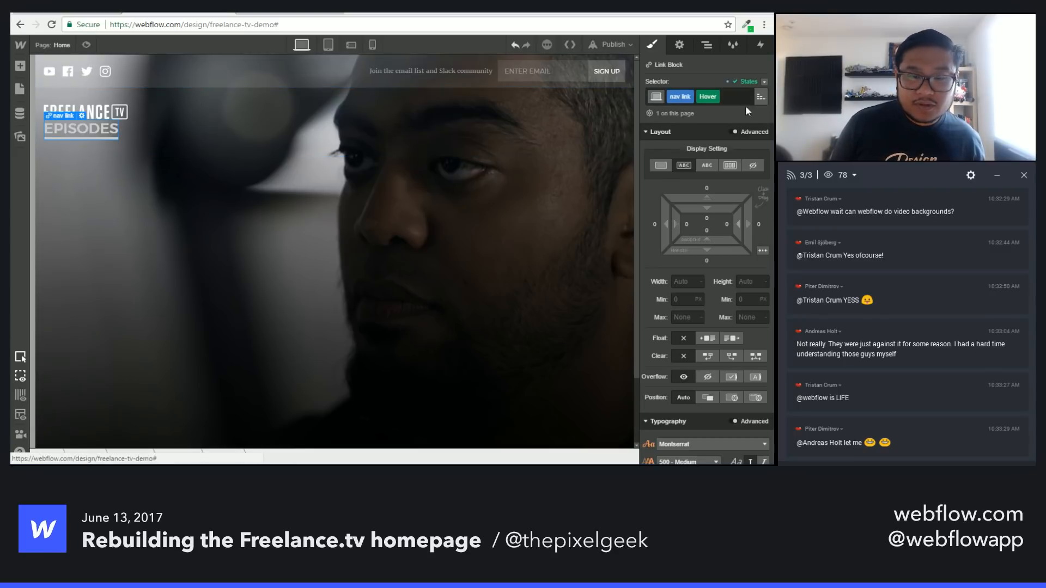
scroll(704, 272, "down", 3)
scroll(704, 275, "down", 1)
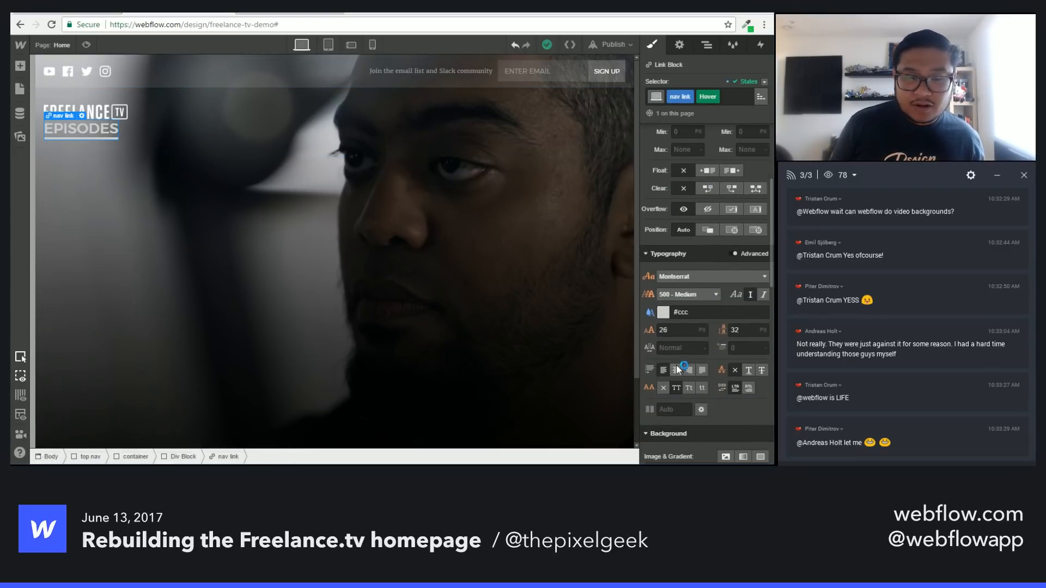
left_click(663, 312)
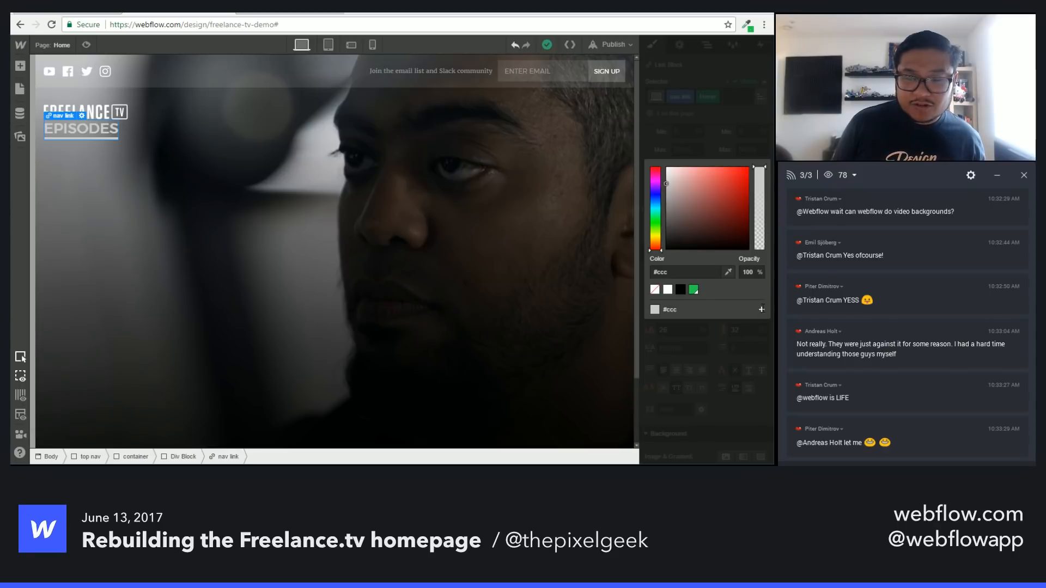
left_click(761, 309)
left_click(678, 332)
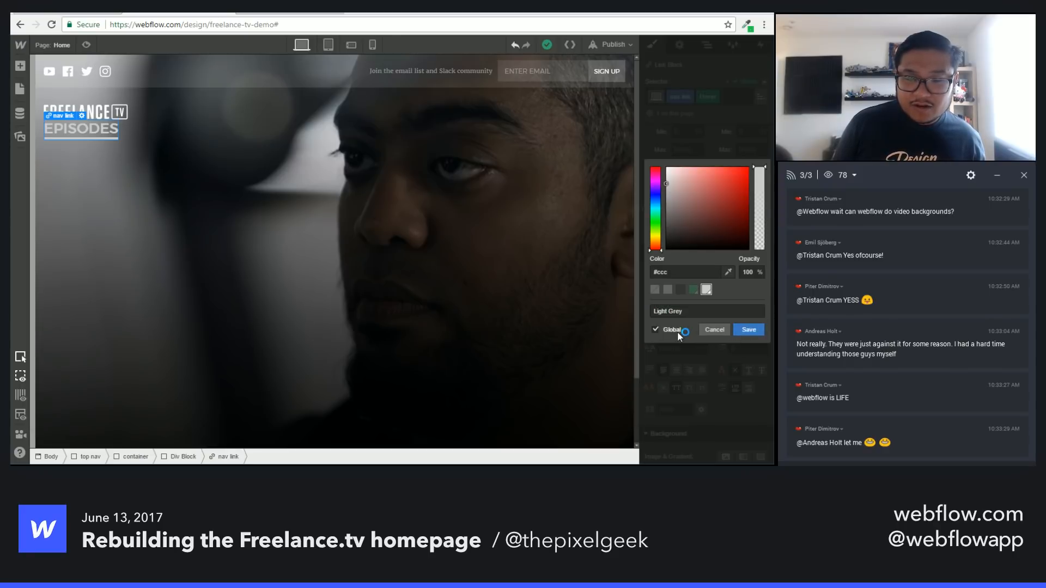
left_click(738, 327)
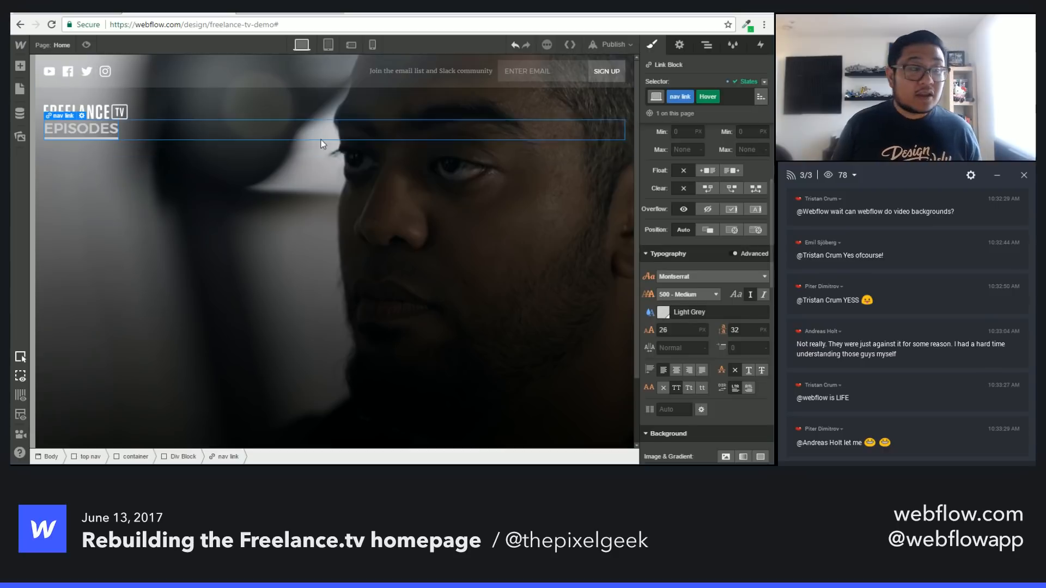
Step: Create a new interaction named "navlink line" on the navlink line div block below the Episodes text
left_click(97, 136)
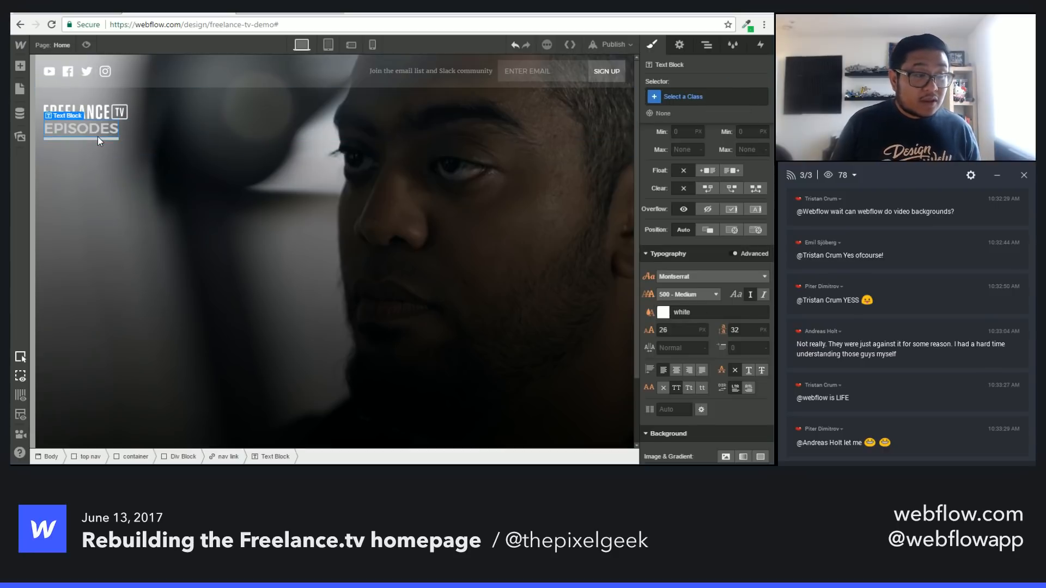
left_click(96, 137)
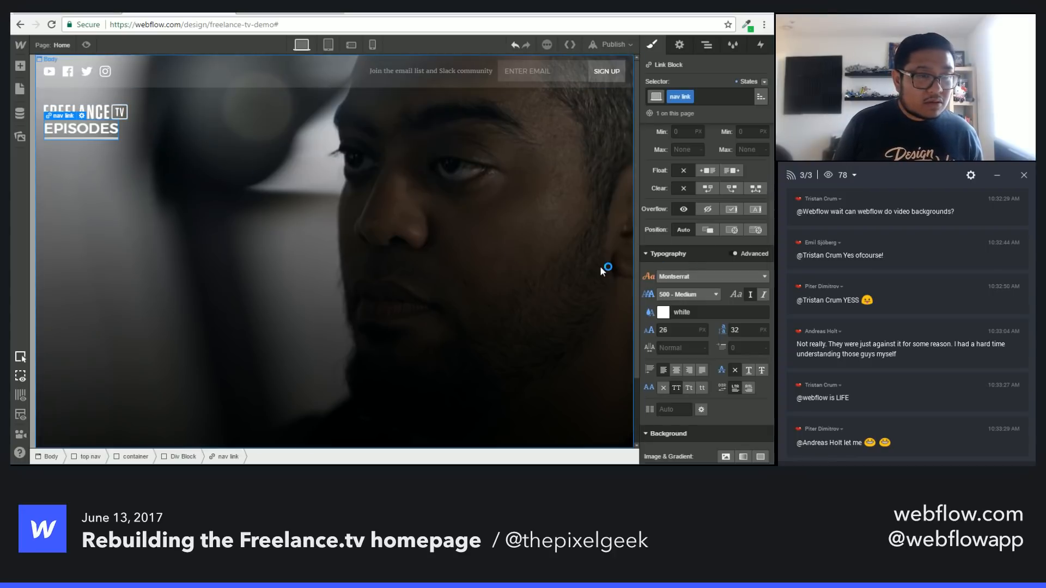
double_click(96, 136)
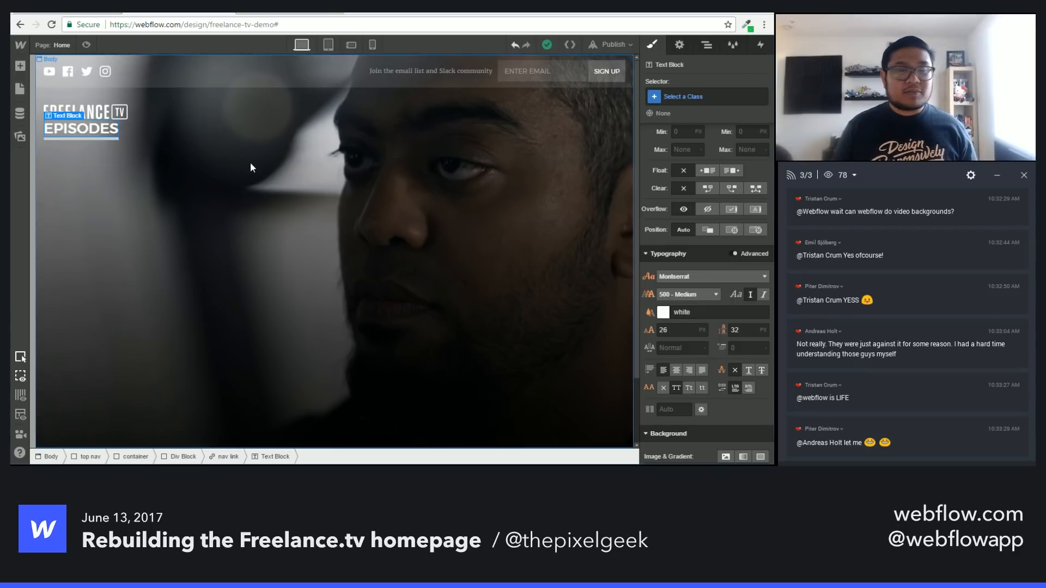
left_click(71, 139)
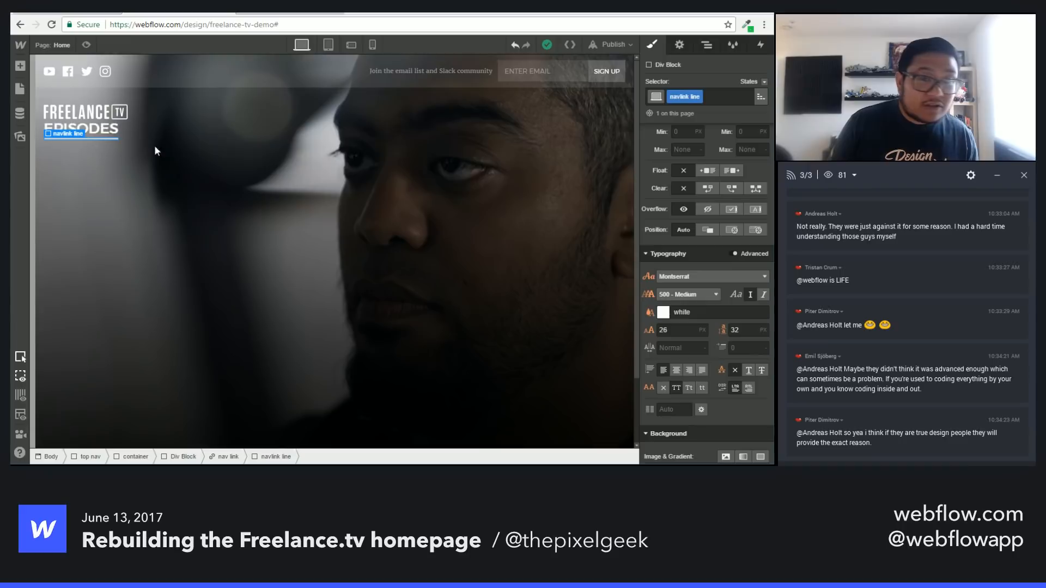
left_click(760, 46)
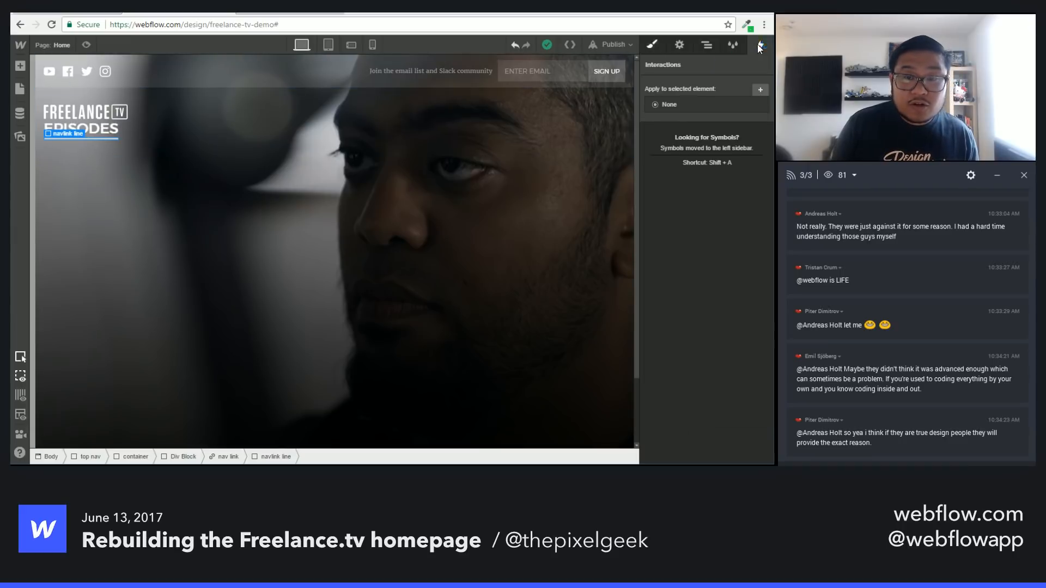
left_click(760, 90)
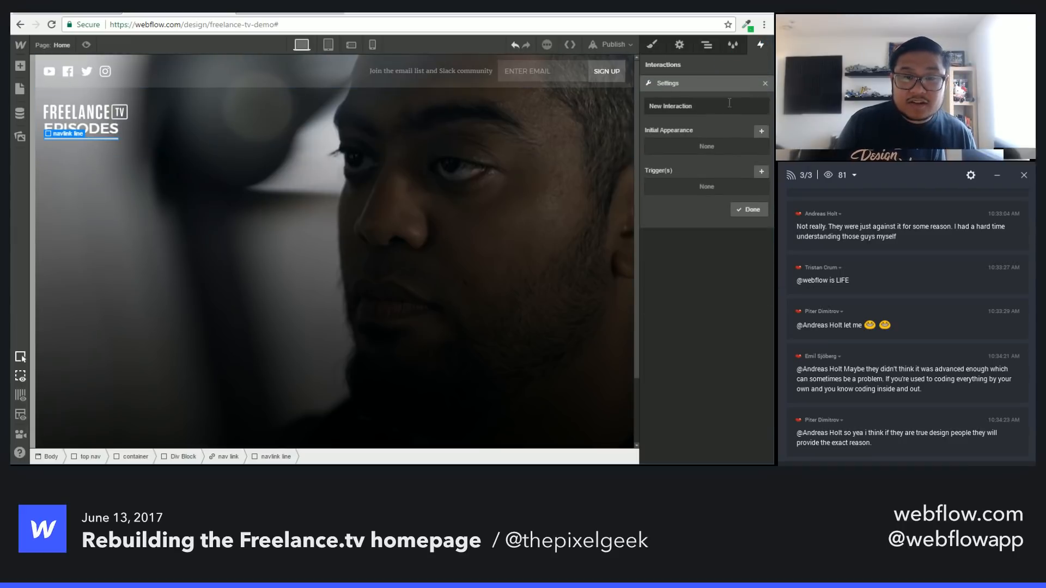
type("navlink line")
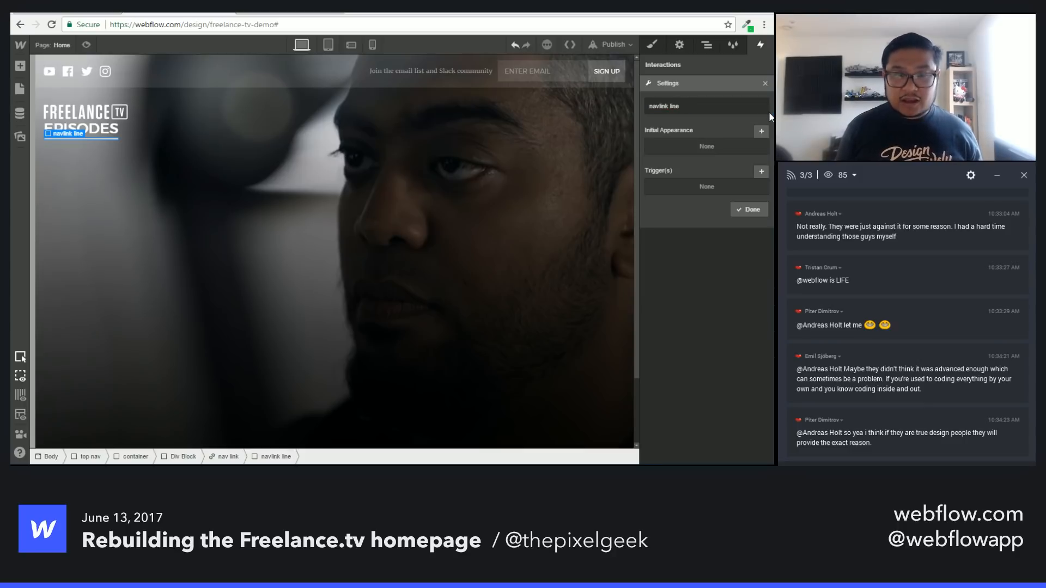
Step: Set the navlink line interaction's initial appearance to a width of 0% and preview the page
left_click(759, 131)
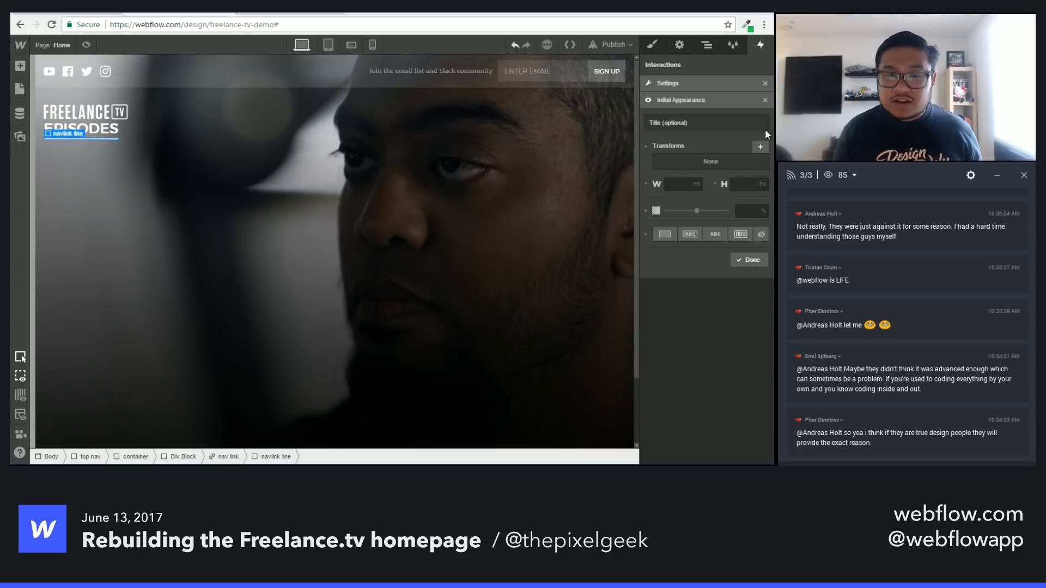
left_click(680, 185)
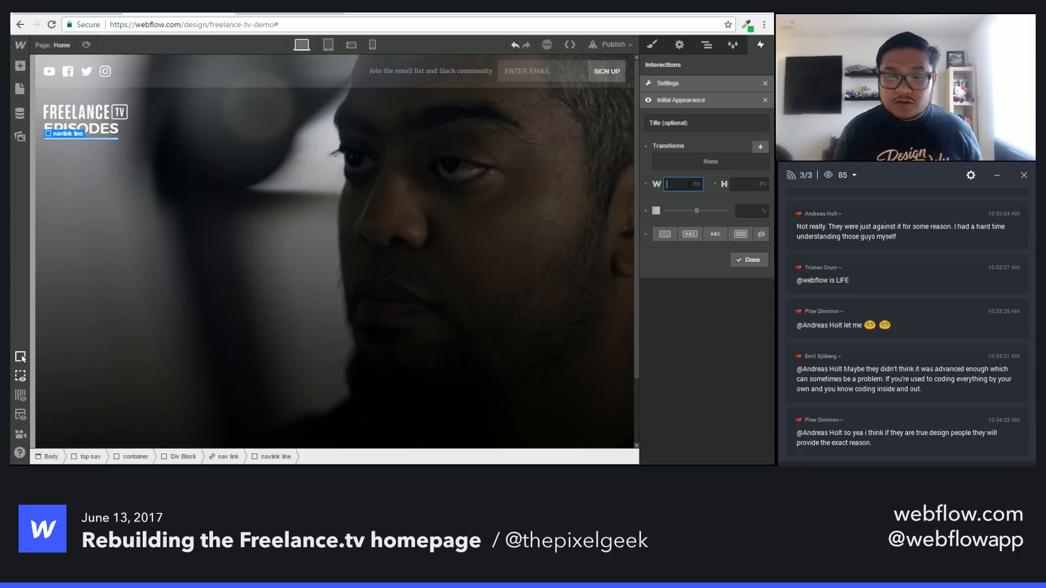
left_click(697, 184)
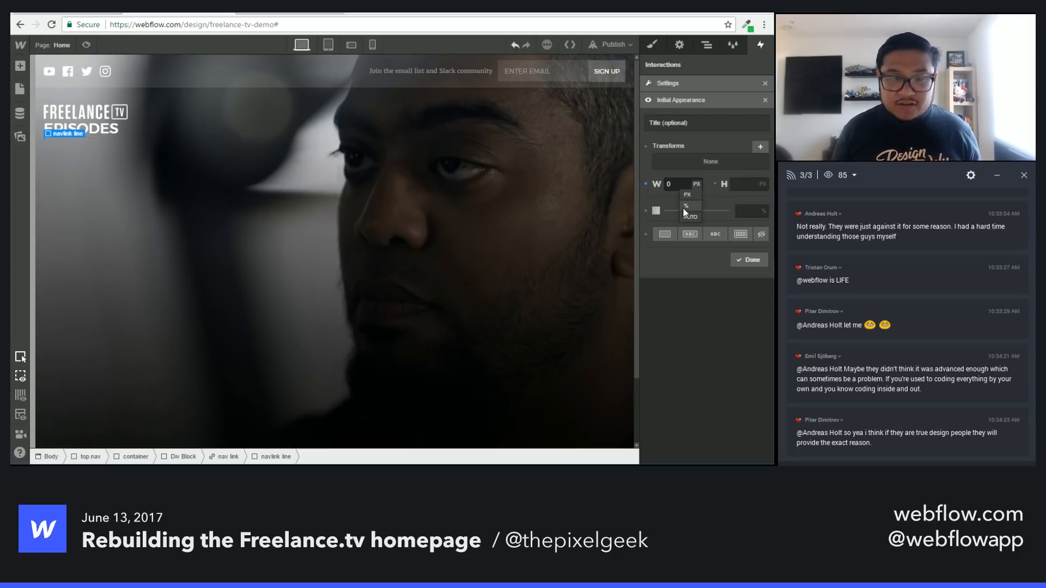
left_click(753, 262)
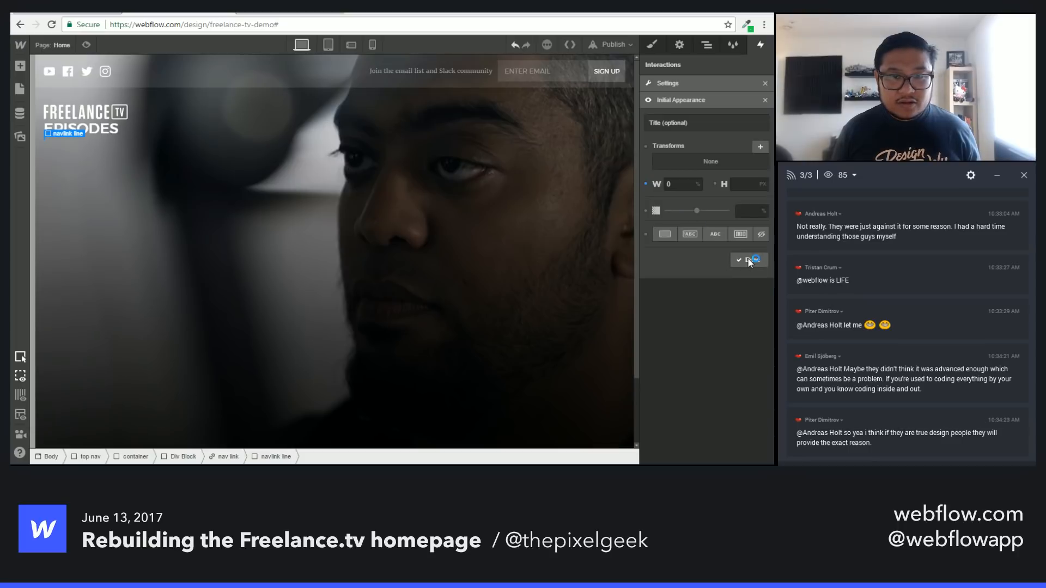
left_click(740, 214)
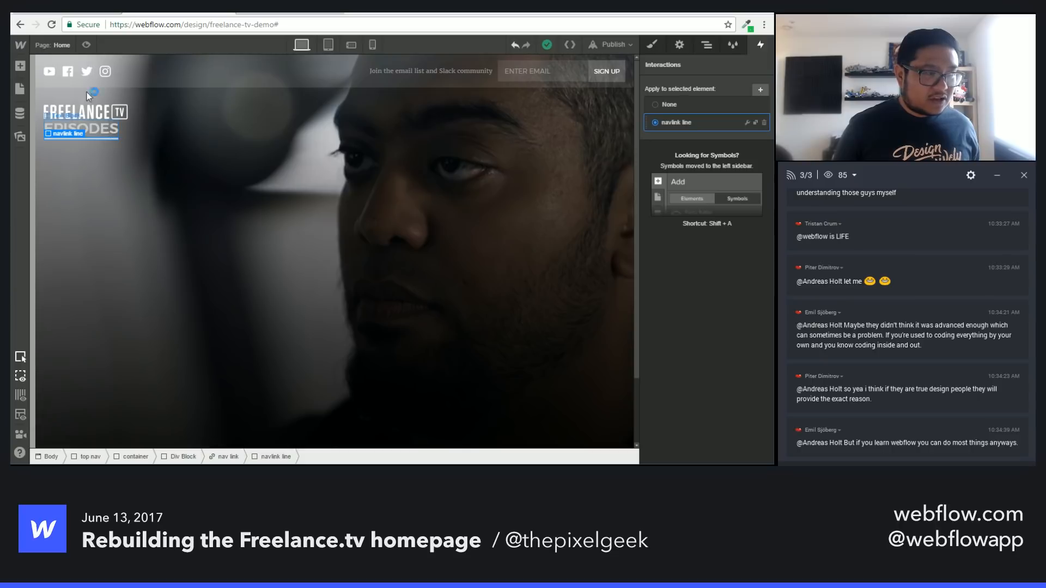
left_click(88, 44)
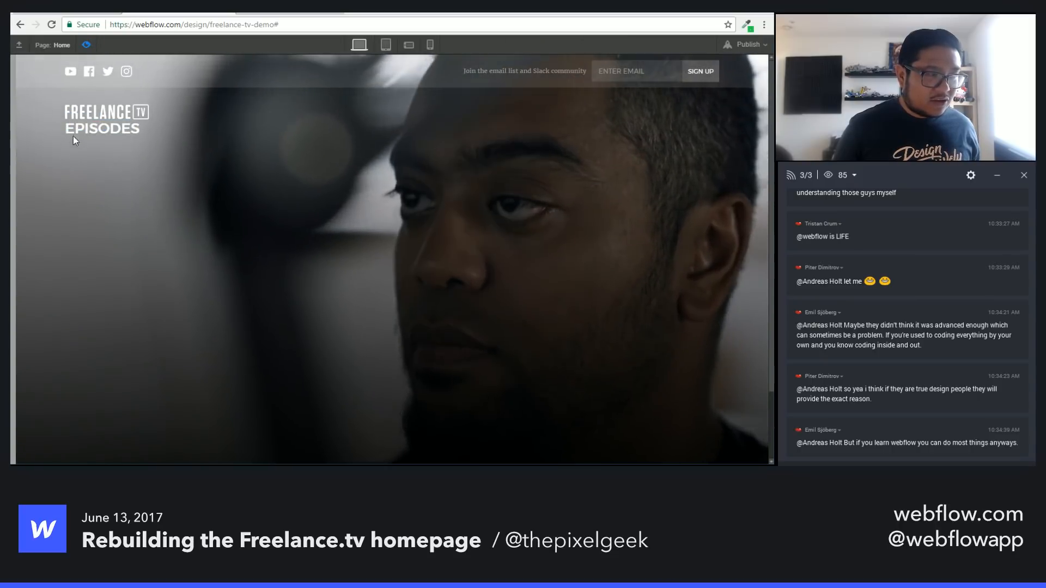
left_click(86, 45)
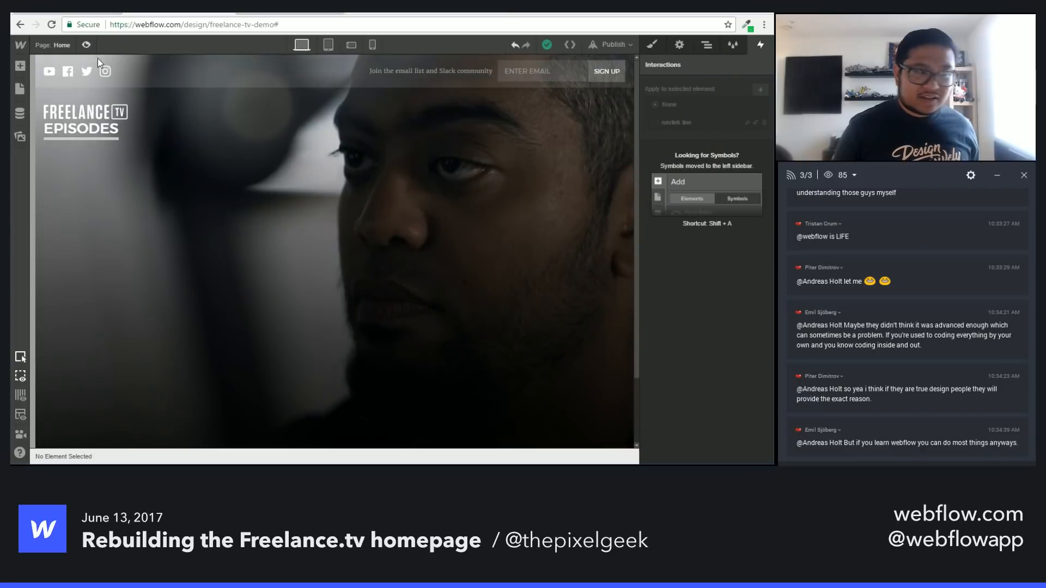
Step: Create a new interaction named "navlink hover" on the nav link and give it a Hover trigger
left_click(95, 129)
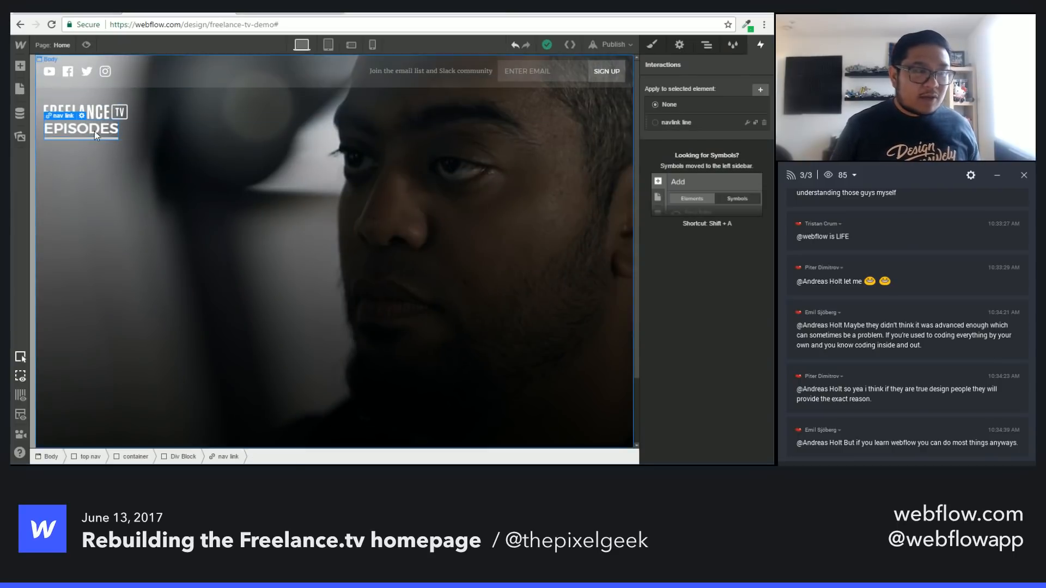
left_click(758, 93)
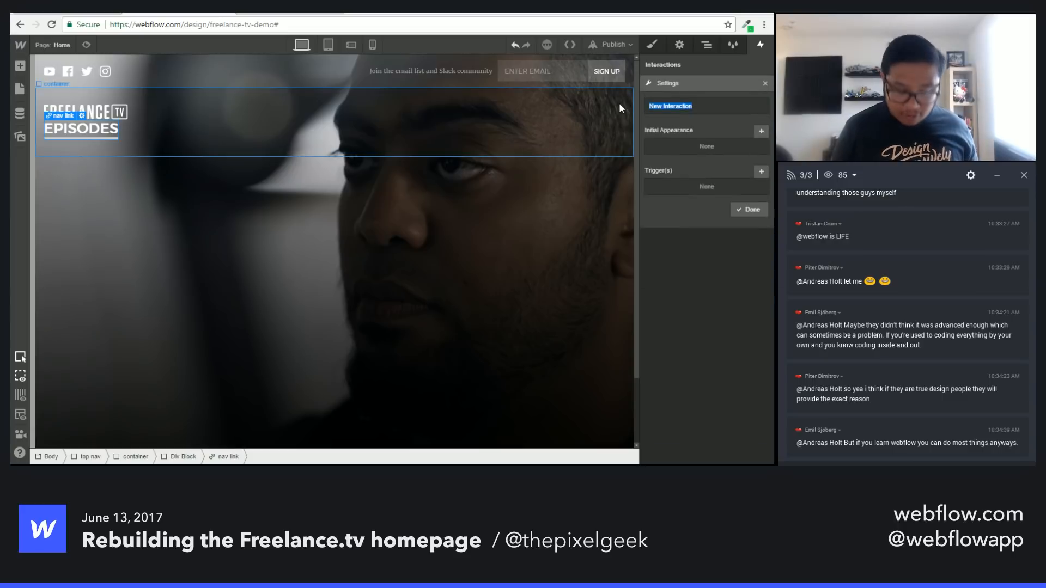
type("navlink hover")
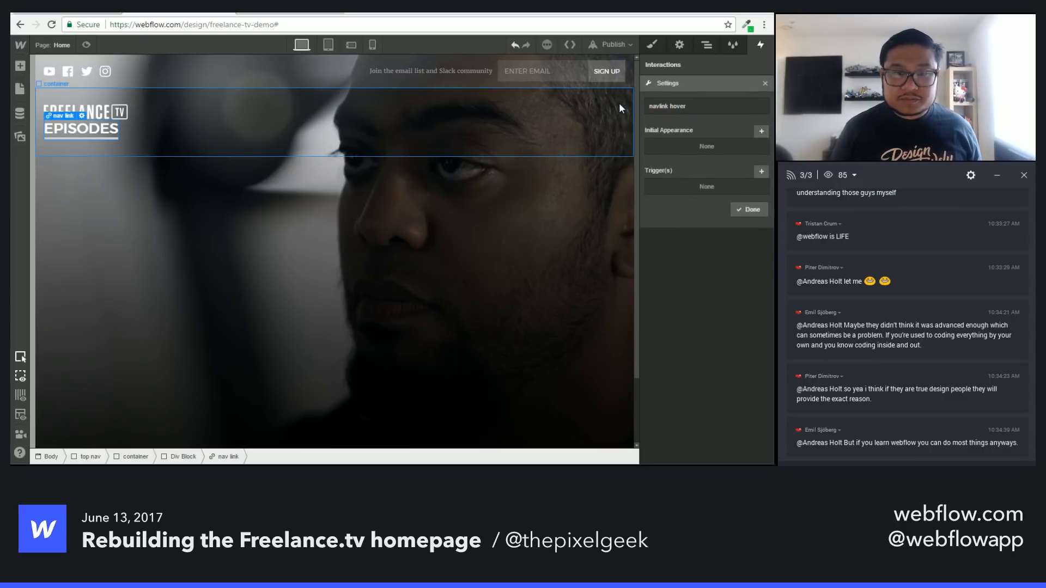
left_click(759, 171)
left_click(751, 217)
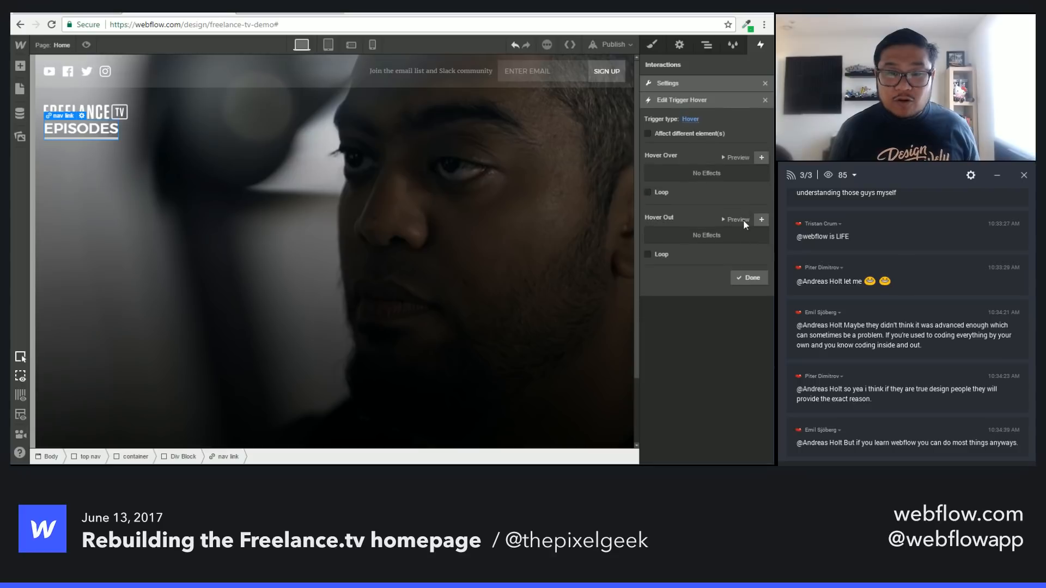
Step: Make the hover trigger affect the navlink line class instead, limited to nested elements
left_click(695, 137)
type("navlink")
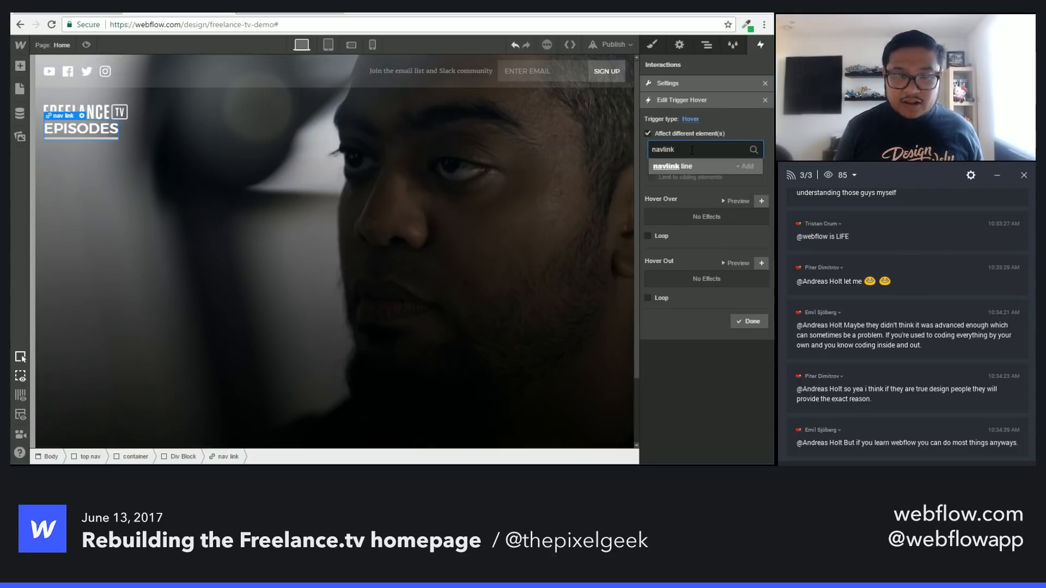
left_click(673, 167)
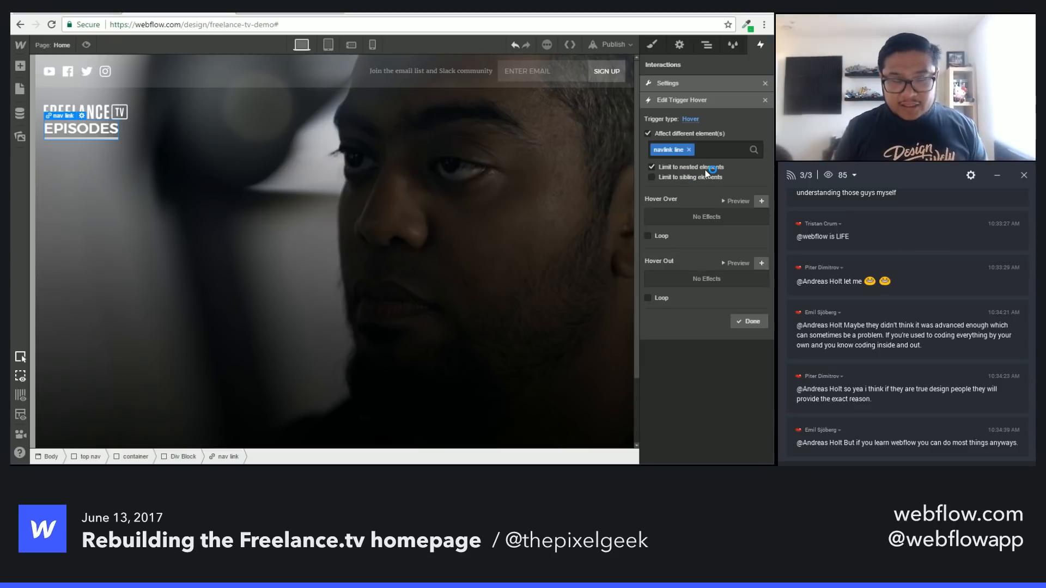
Step: Add a Hover Over effect that sets the navlink line's width to 100%
left_click(760, 200)
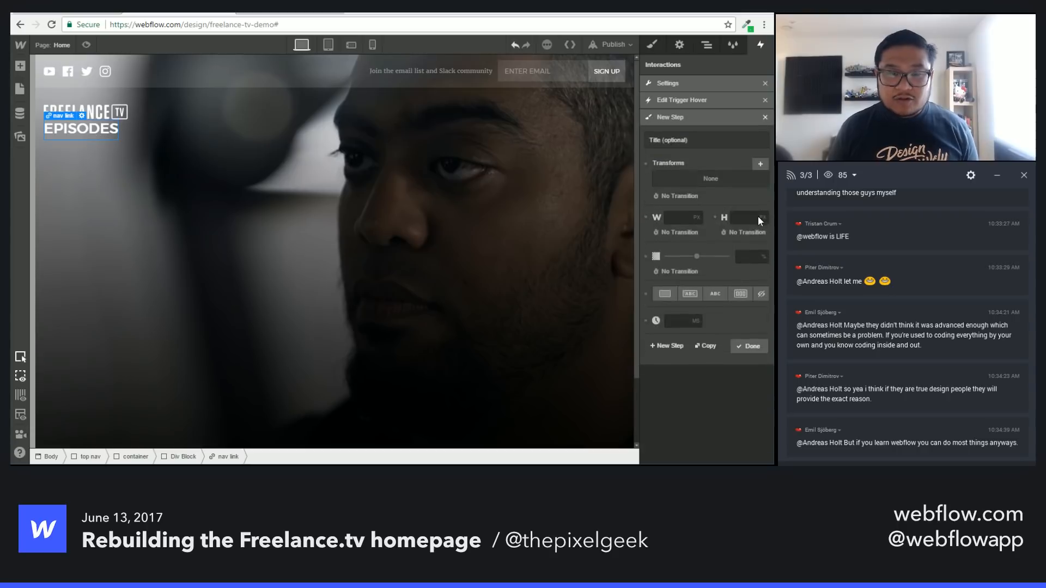
left_click(697, 217)
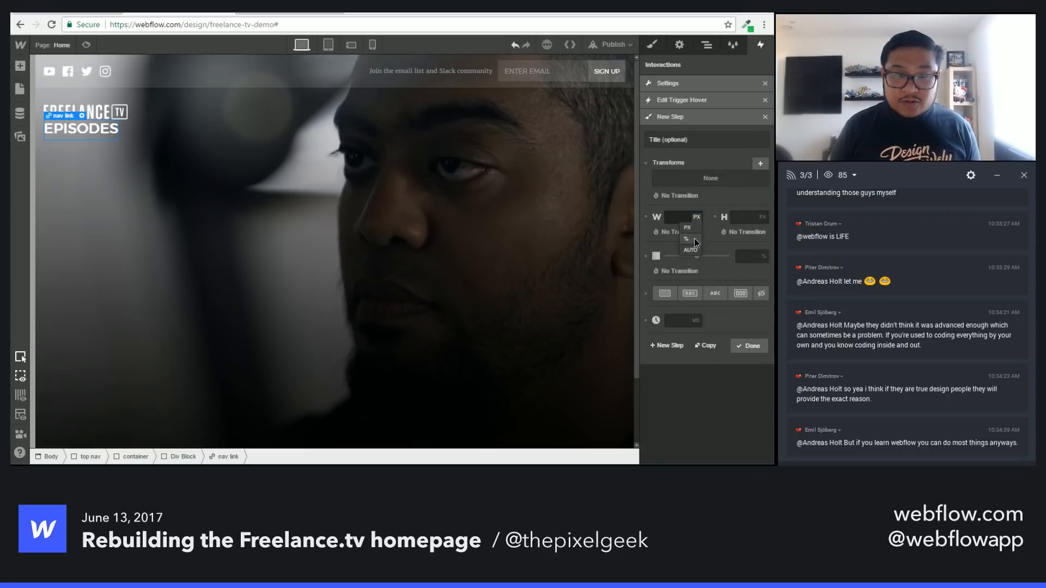
left_click(695, 239)
left_click(677, 218)
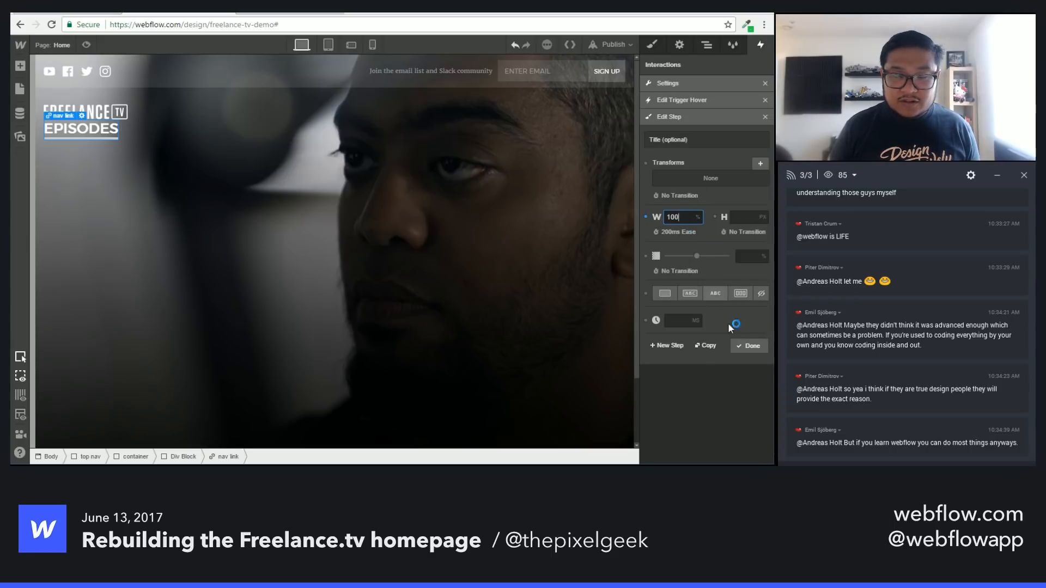
left_click(749, 345)
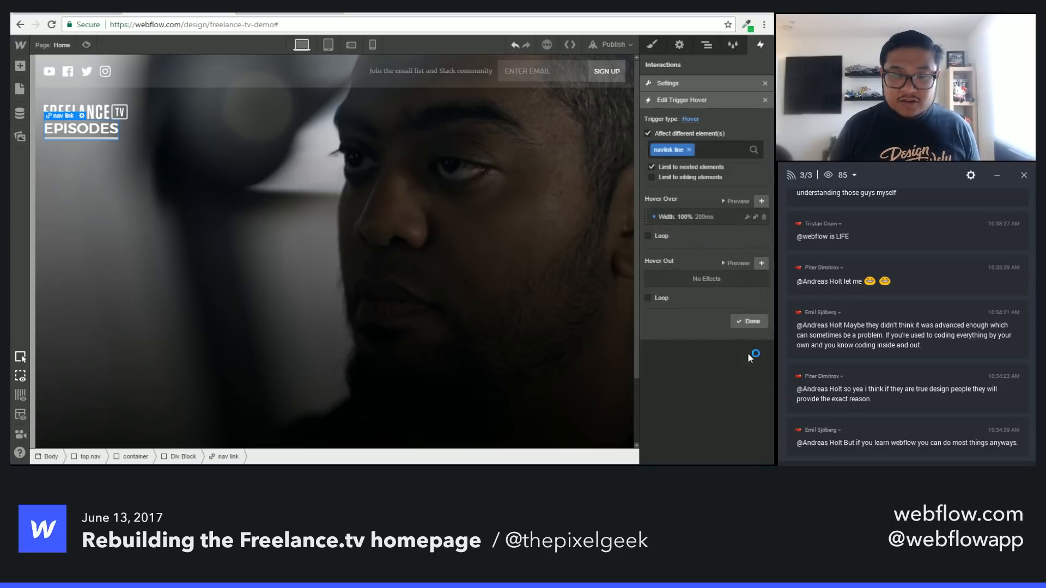
Step: Add a Hover Out effect that sets the navlink line's width to 0% and preview the hover animation
left_click(757, 264)
left_click(677, 216)
type("0")
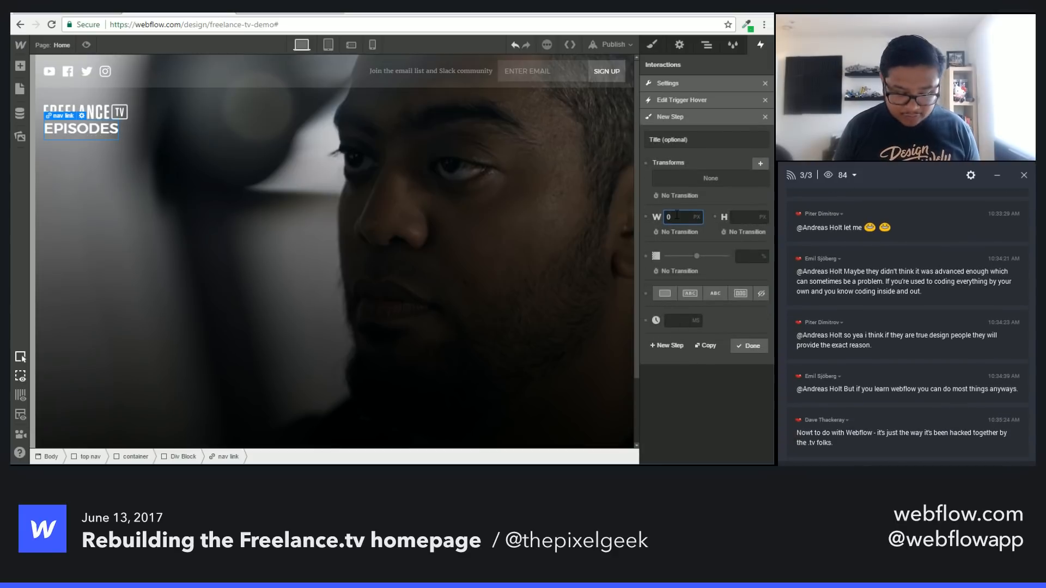
type("%")
left_click(751, 347)
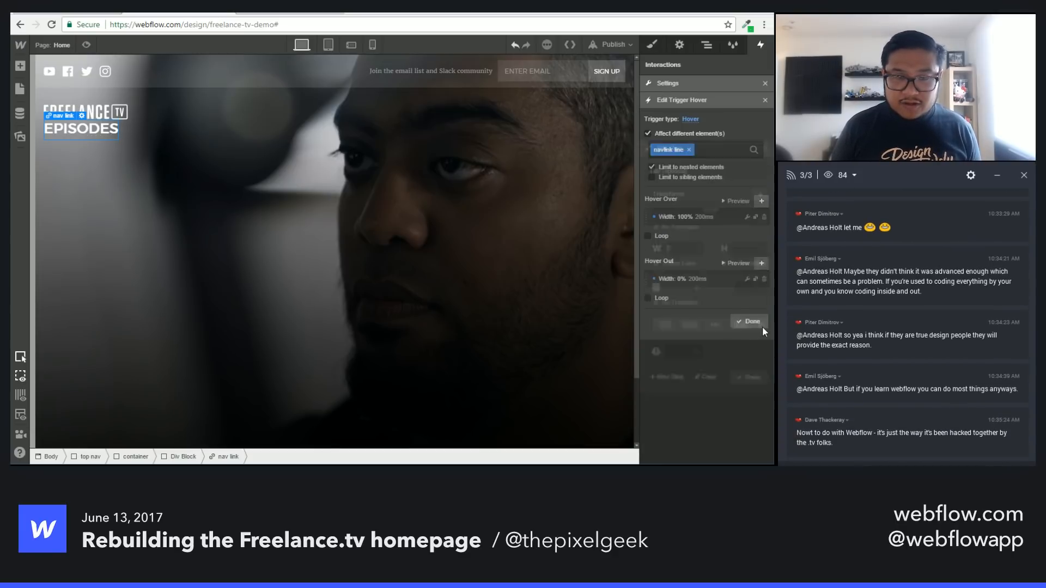
left_click(748, 323)
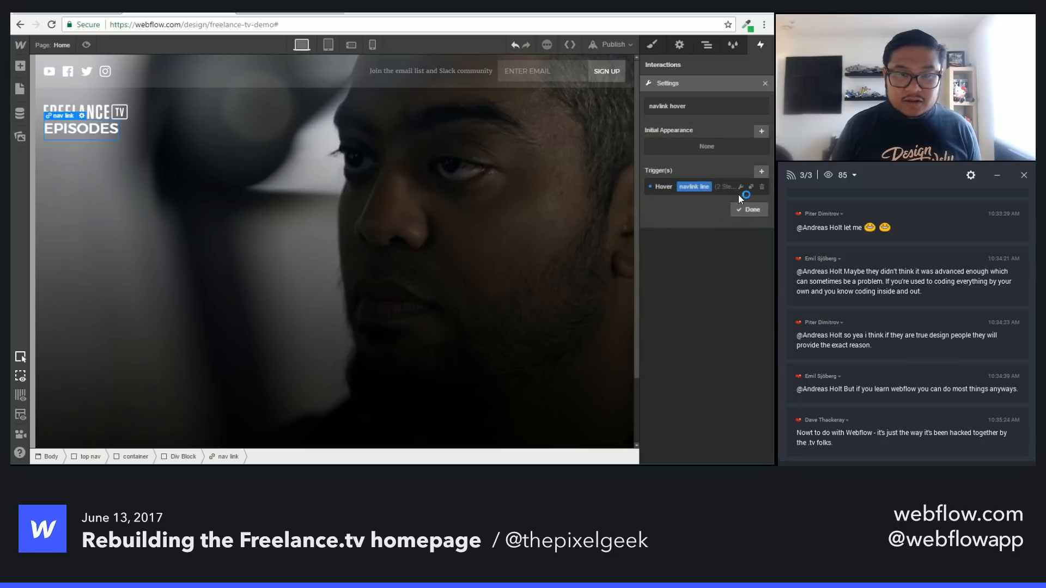
left_click(86, 45)
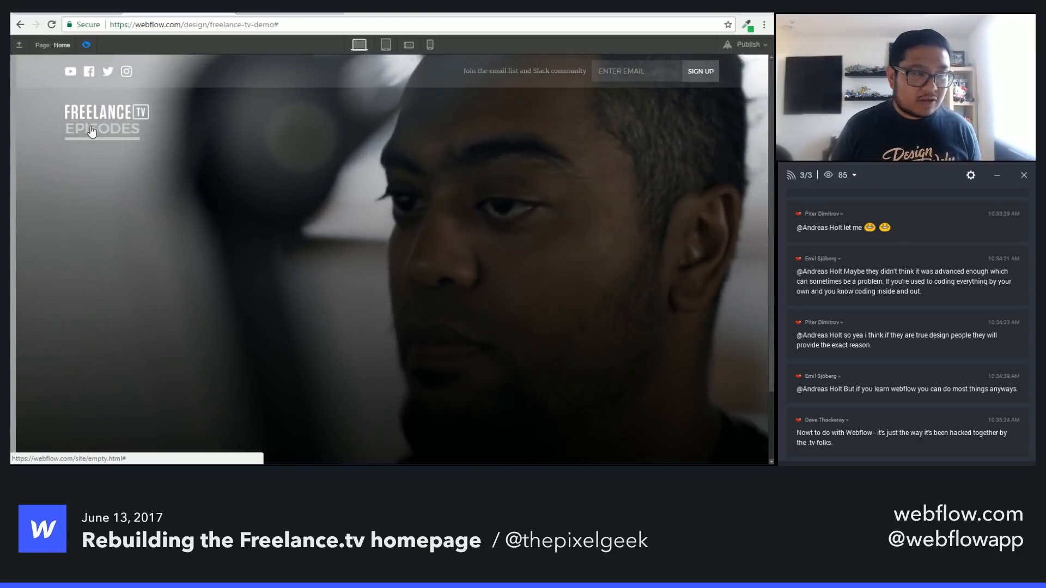
left_click(86, 43)
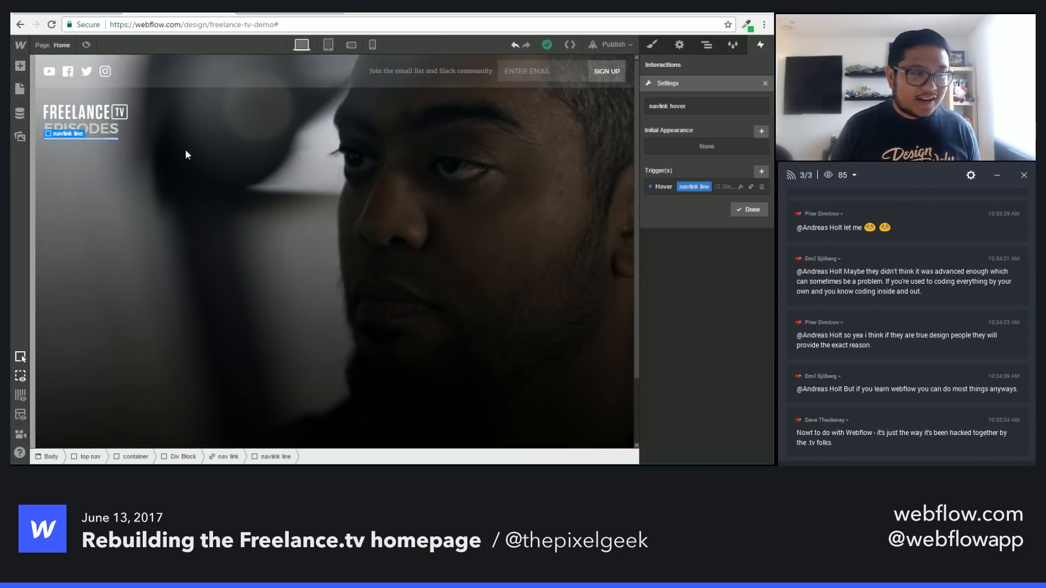
Step: Set the navlink line's height to 3 px and preview the thinner underline
left_click(652, 45)
left_click(753, 282)
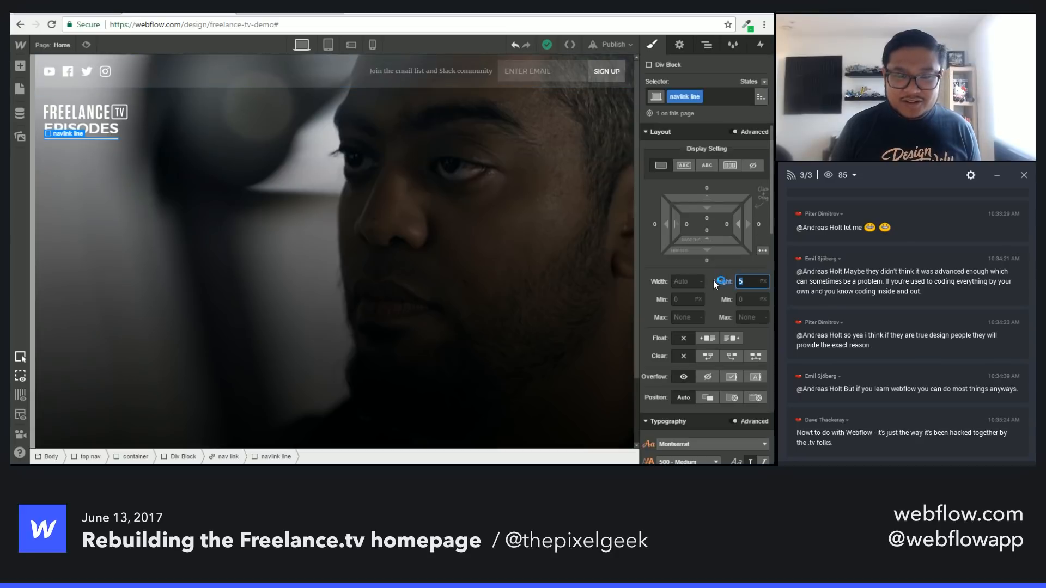
key("Return")
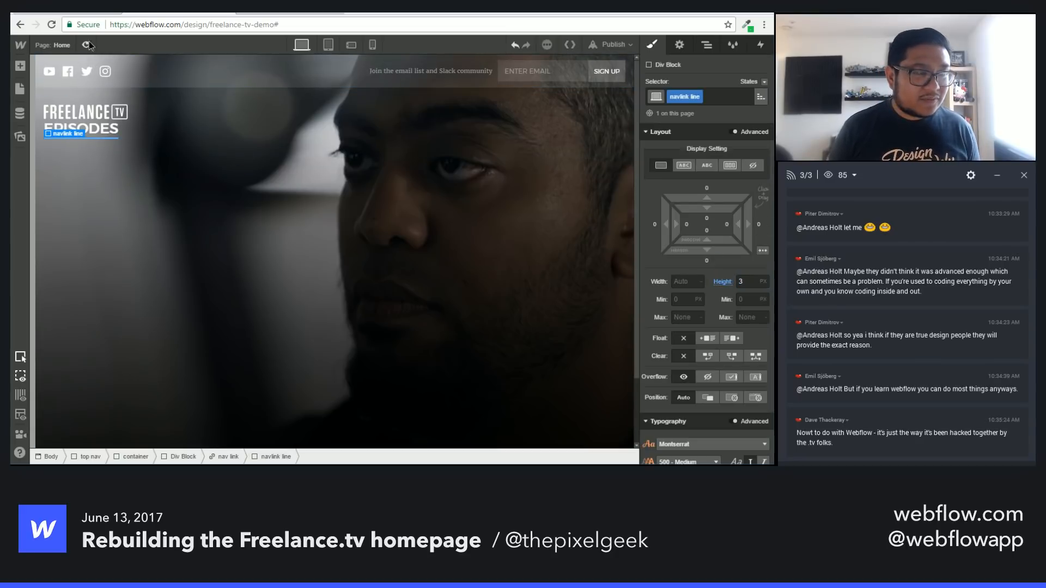
left_click(86, 45)
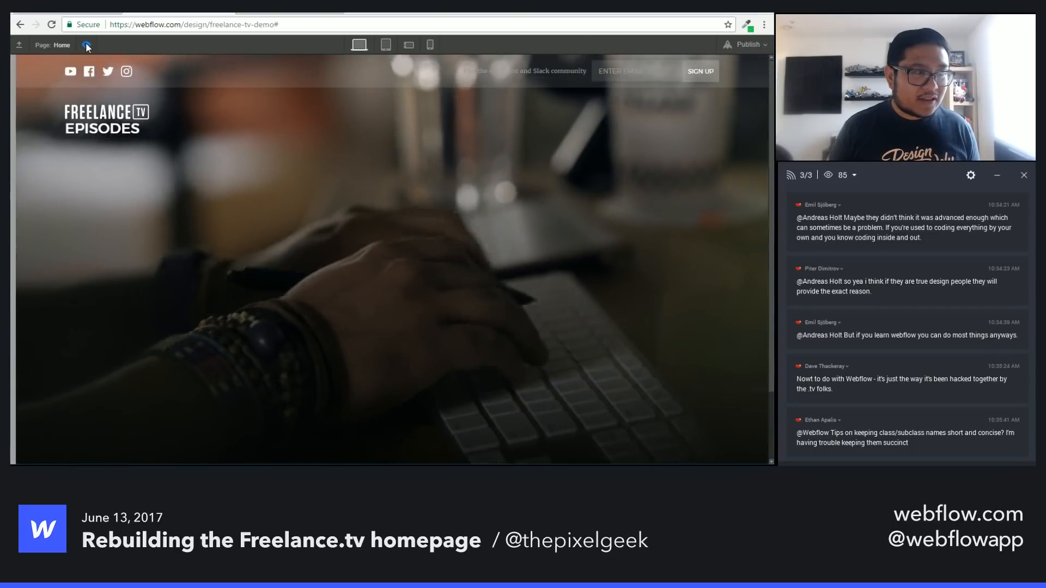
left_click(86, 45)
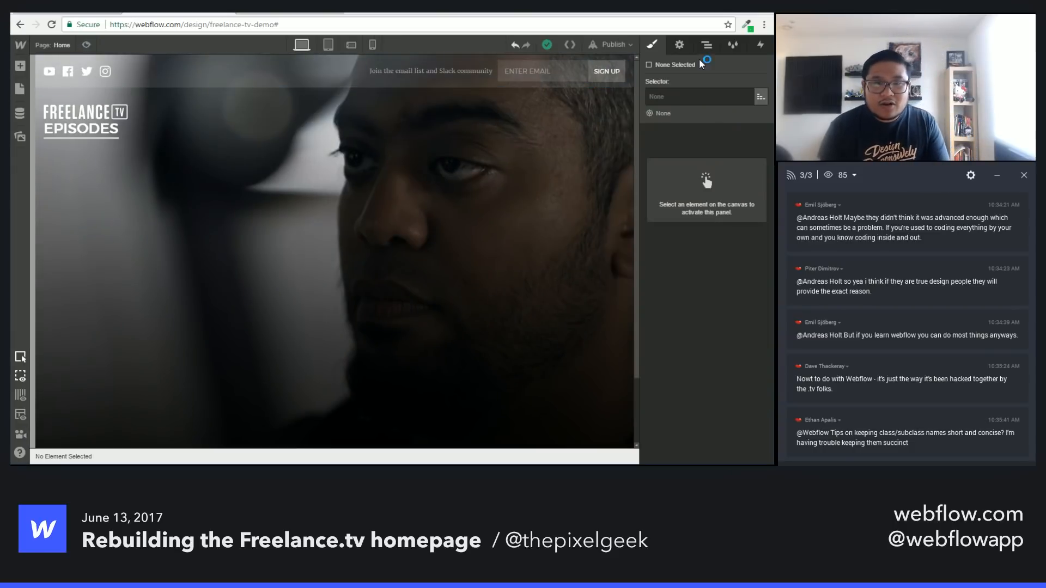
Step: Duplicate the EPISODES nav link and change the copy's text to DOCUMENTARY
left_click(707, 45)
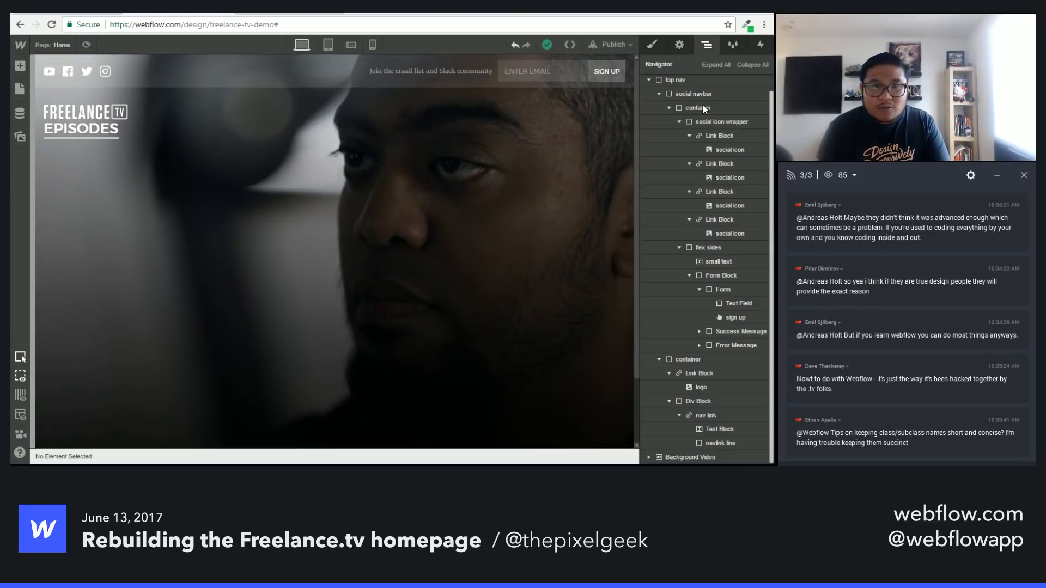
left_click(718, 415)
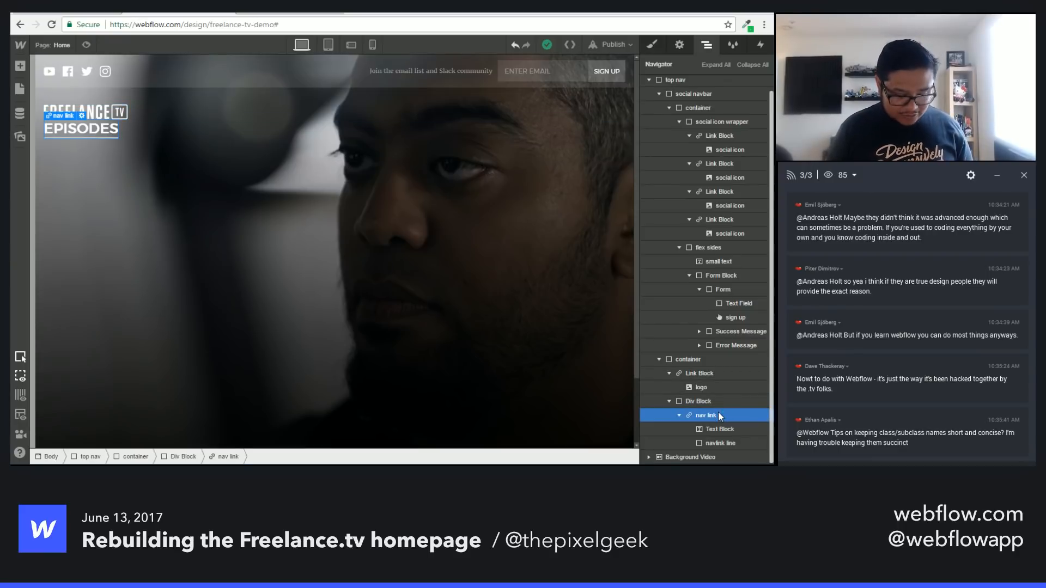
key("ctrl+d")
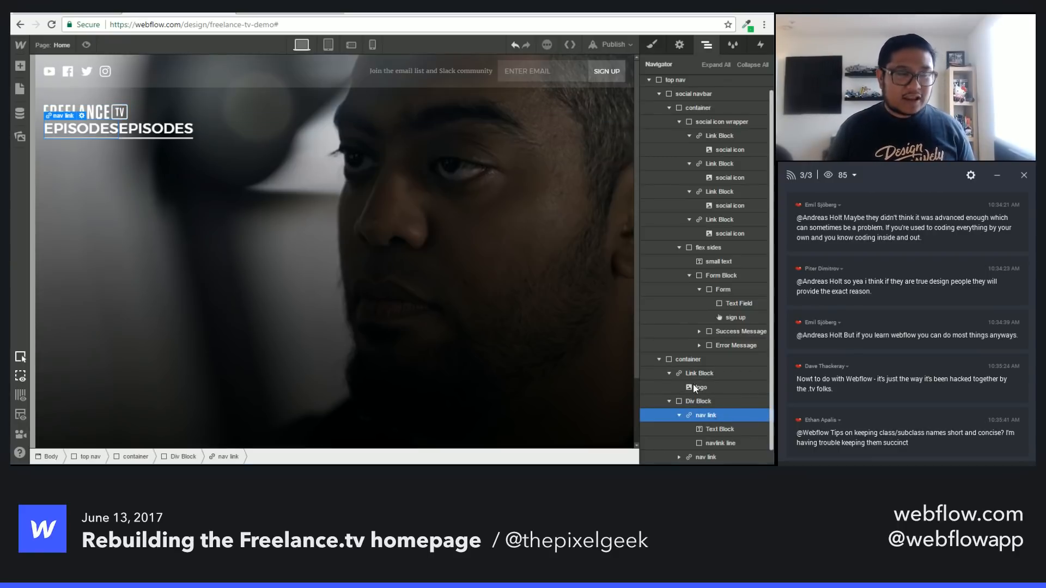
double_click(169, 129)
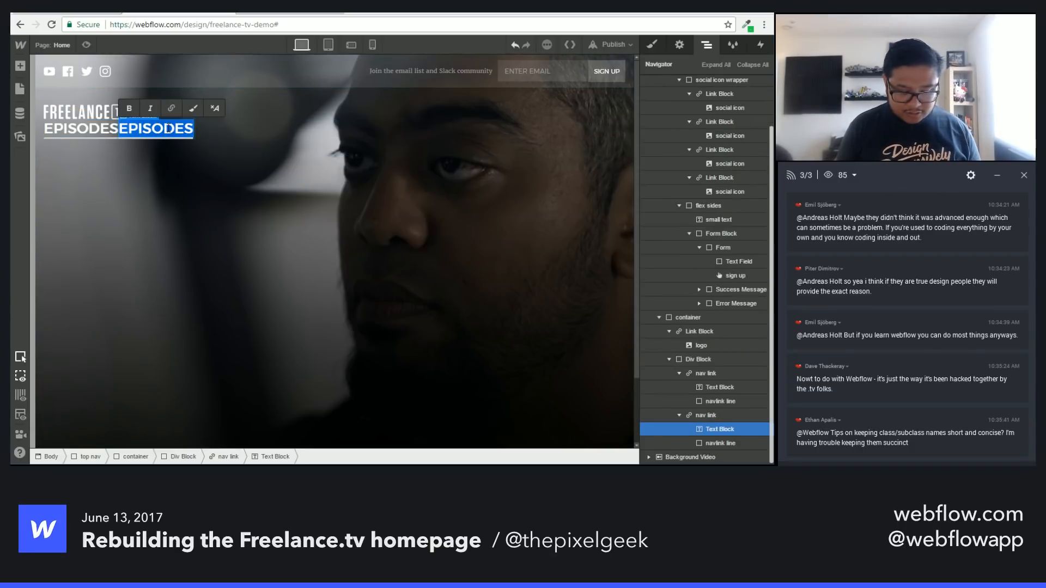
type("DOCU")
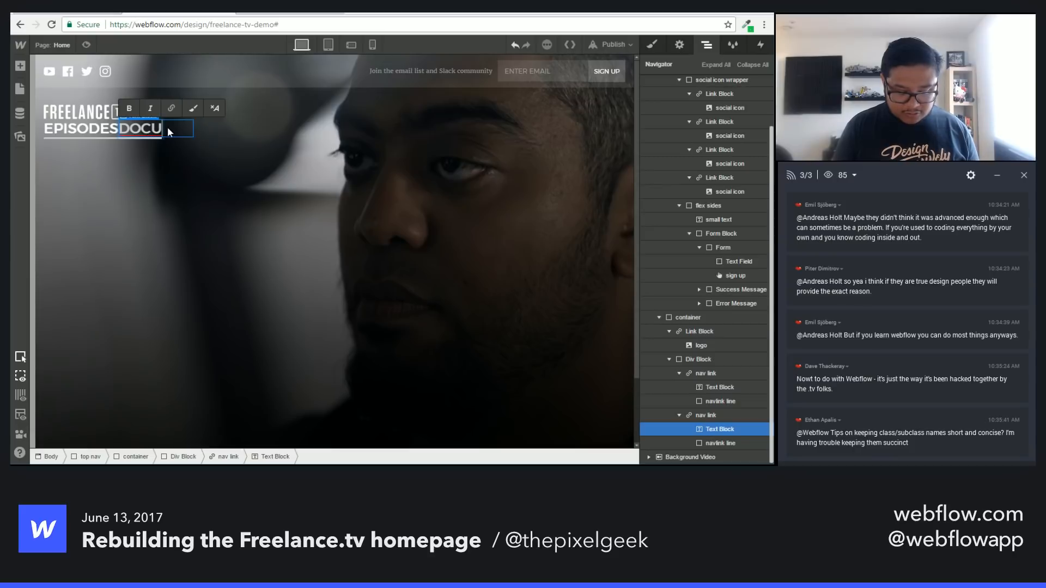
type("MENTARY")
key("Escape")
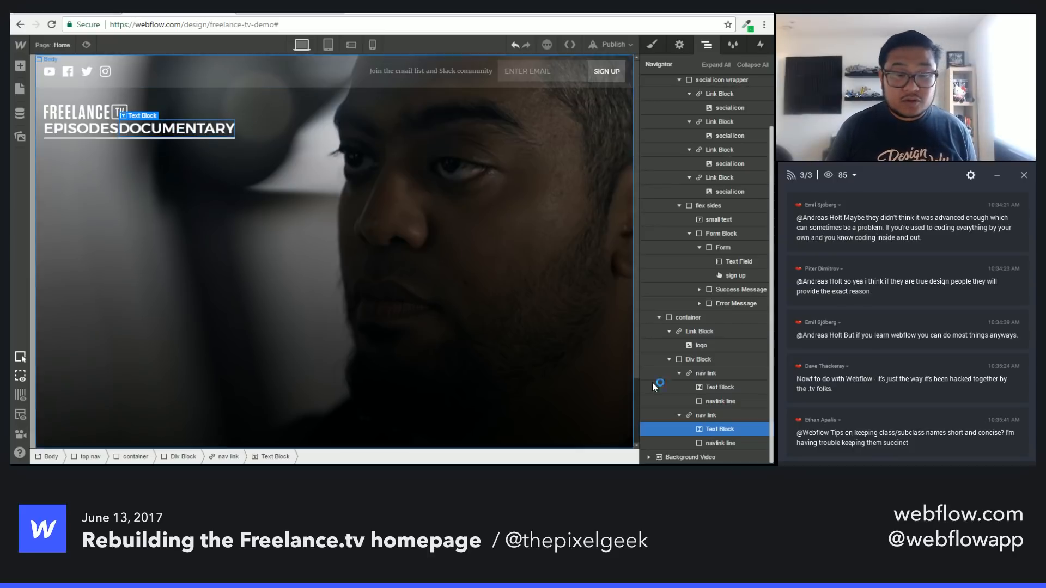
Step: Add the combo class "last link" to the DOCUMENTARY nav link and give it a 30 px left margin
left_click(708, 415)
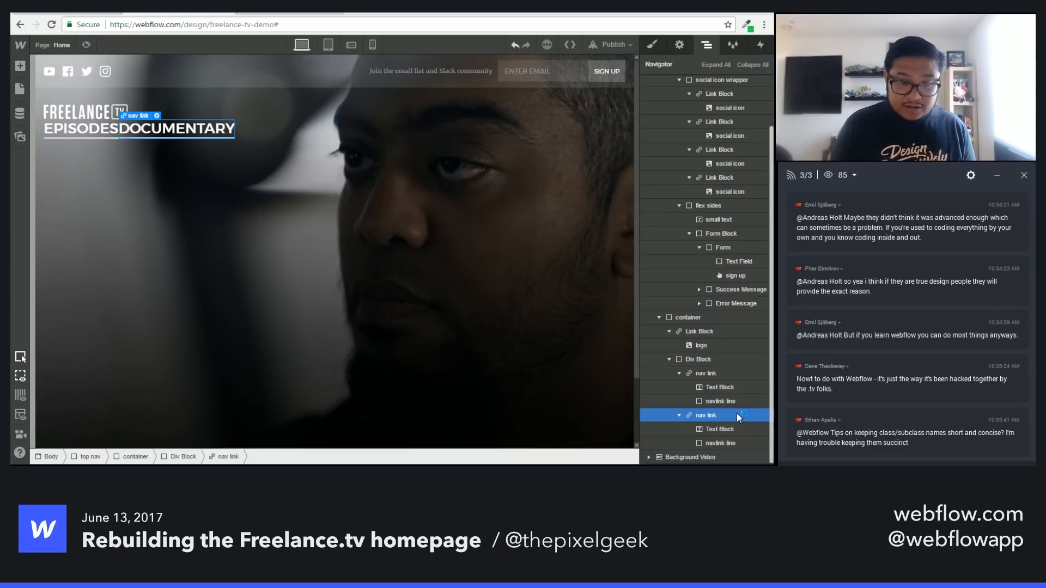
left_click(652, 46)
left_click(728, 98)
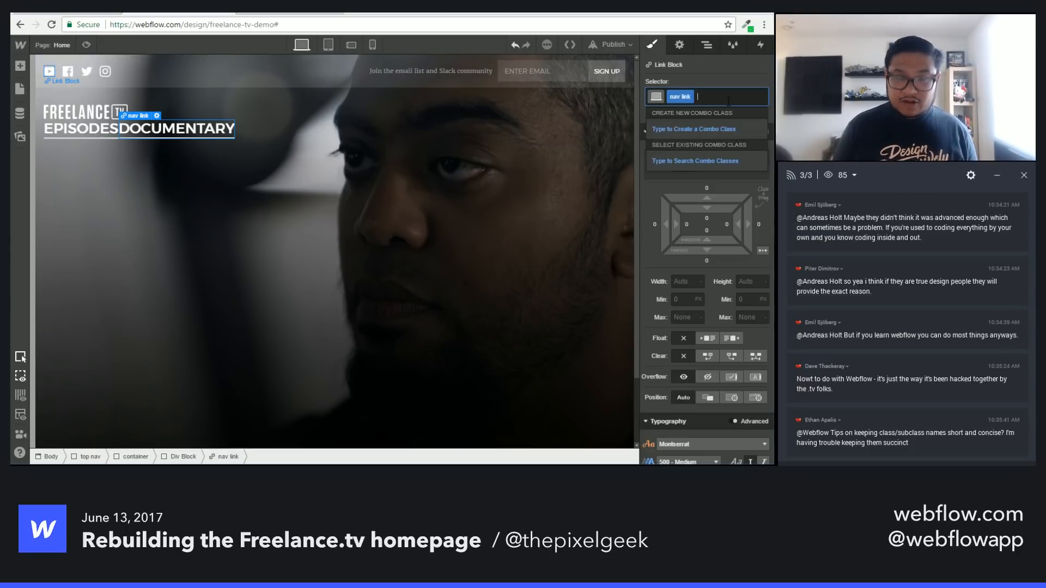
type("last link")
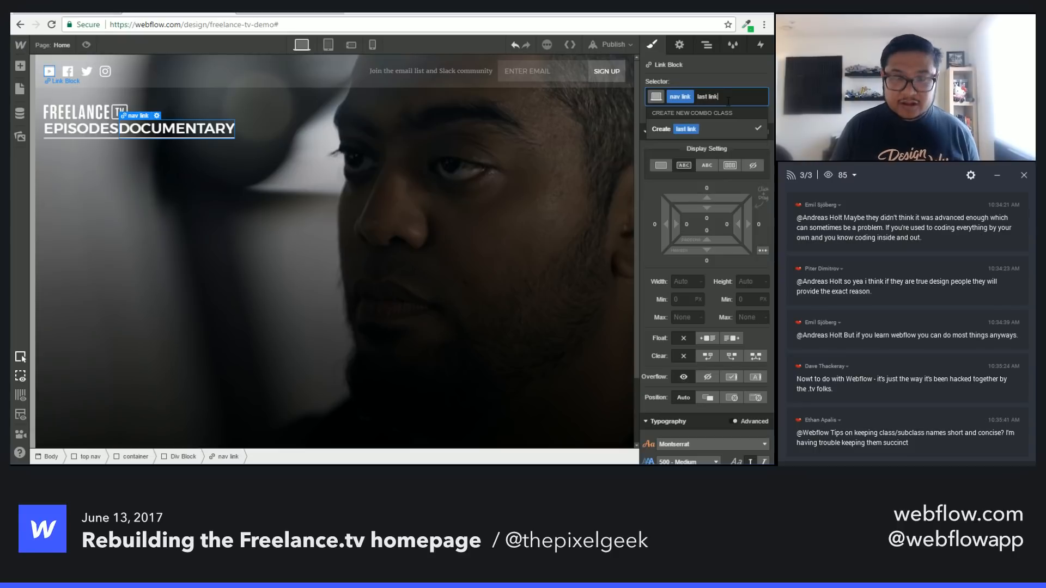
key("Return")
left_click_drag(655, 225, 614, 225)
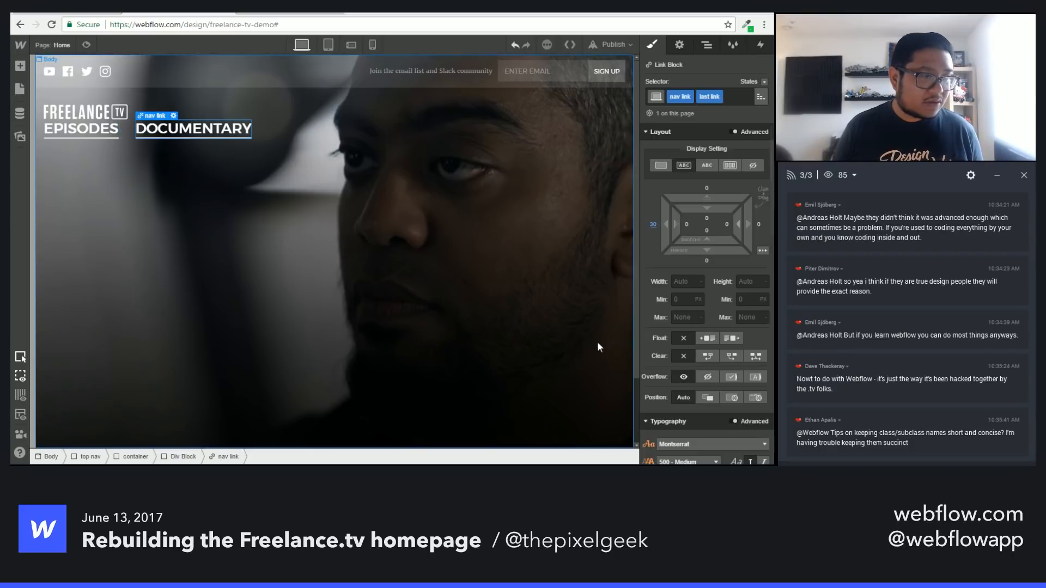
Step: Set the main nav container to a horizontal flex layout with its children spaced to opposite ends
left_click(309, 112)
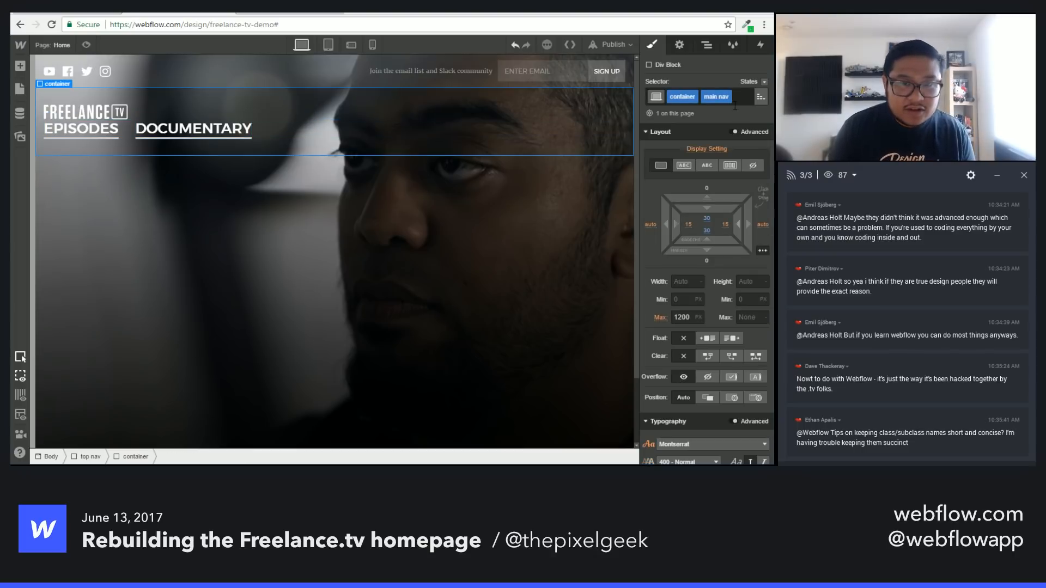
left_click(725, 165)
left_click(727, 218)
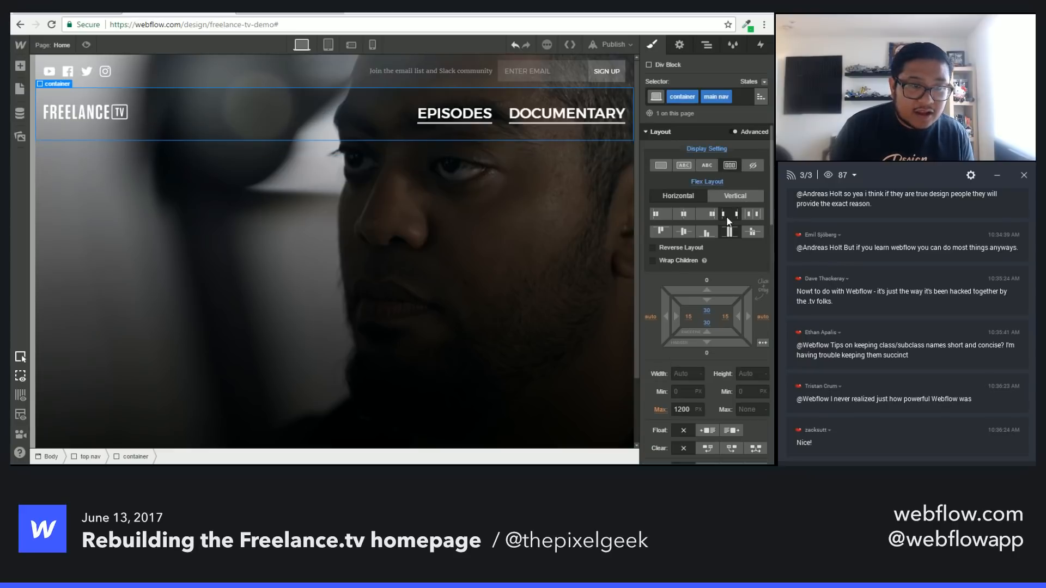
Step: Set the nav link class's font size to 24 px and its line height to 30 px
left_click(467, 114)
scroll(708, 365, "down", 3)
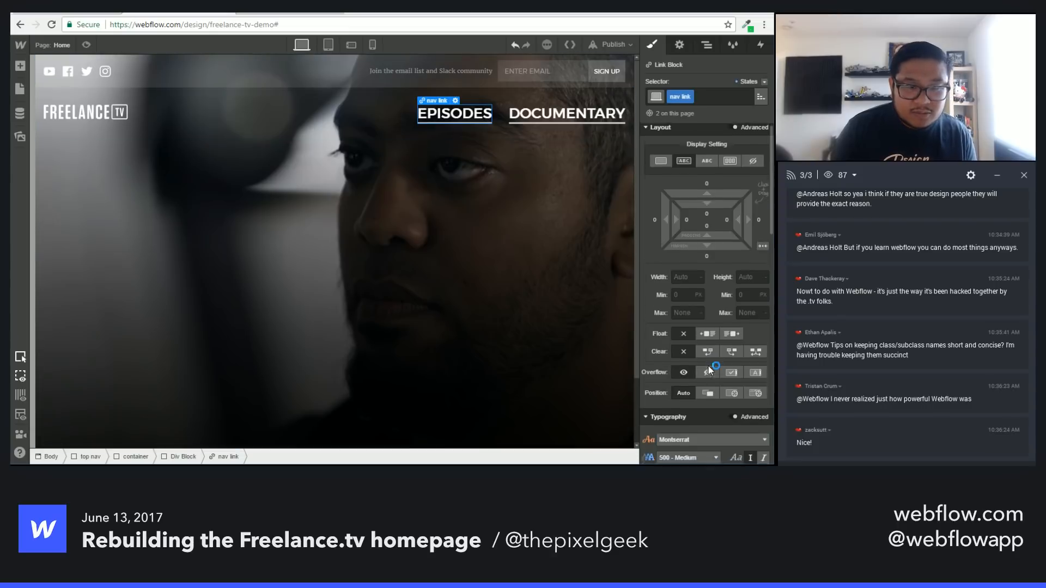
left_click(691, 329)
key("Down")
key("Down")
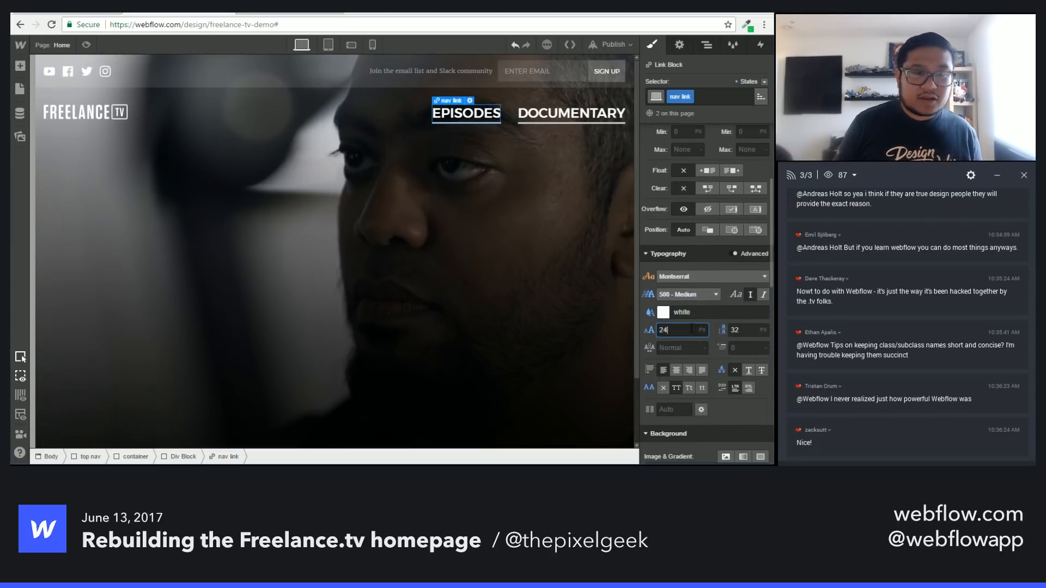
key("Tab")
key("Down")
key("Down")
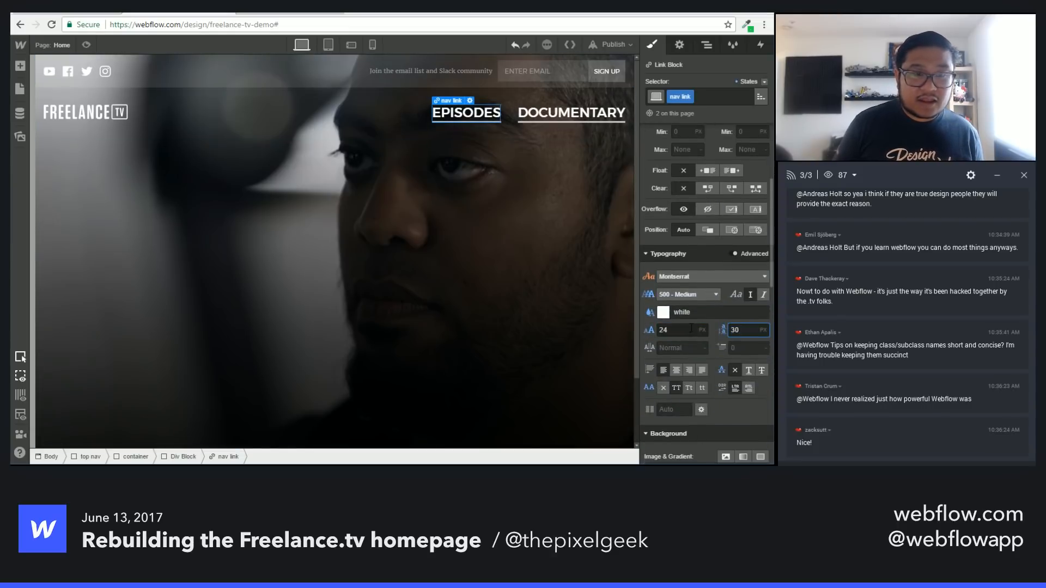
Step: Preview the page to check the main nav layout and links, then return to editing
left_click(269, 220)
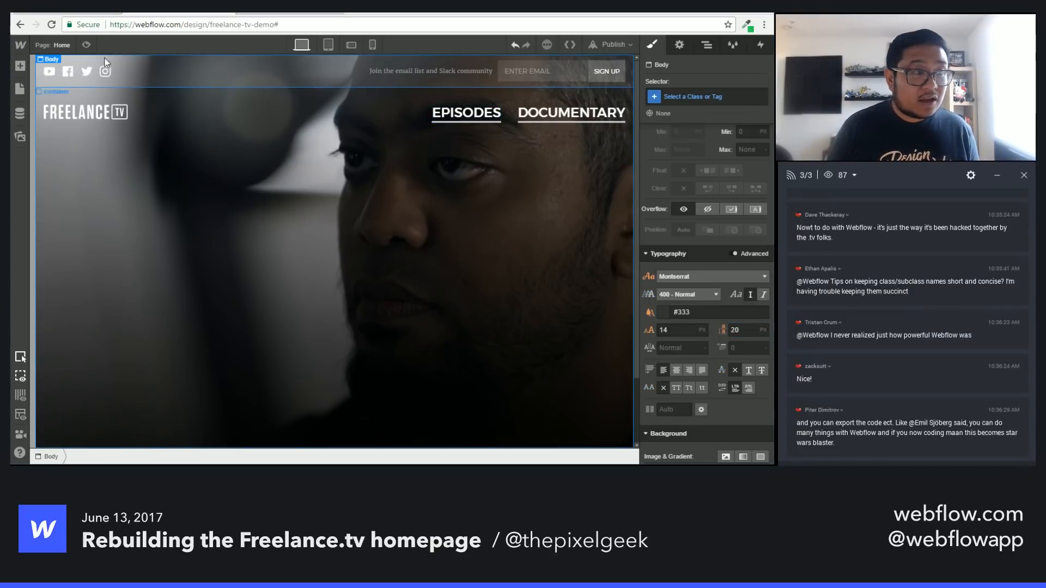
left_click(86, 45)
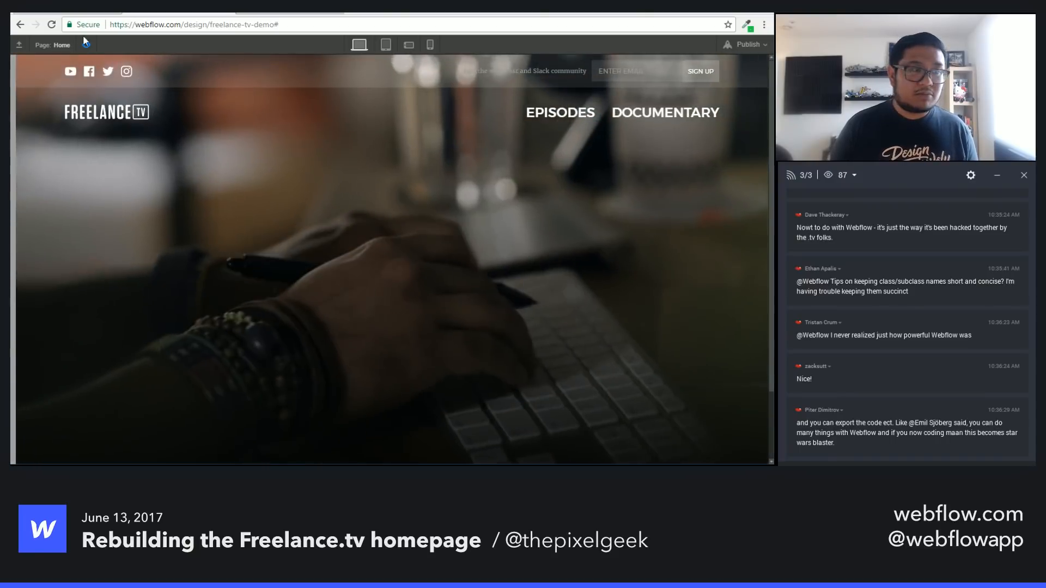
left_click(87, 43)
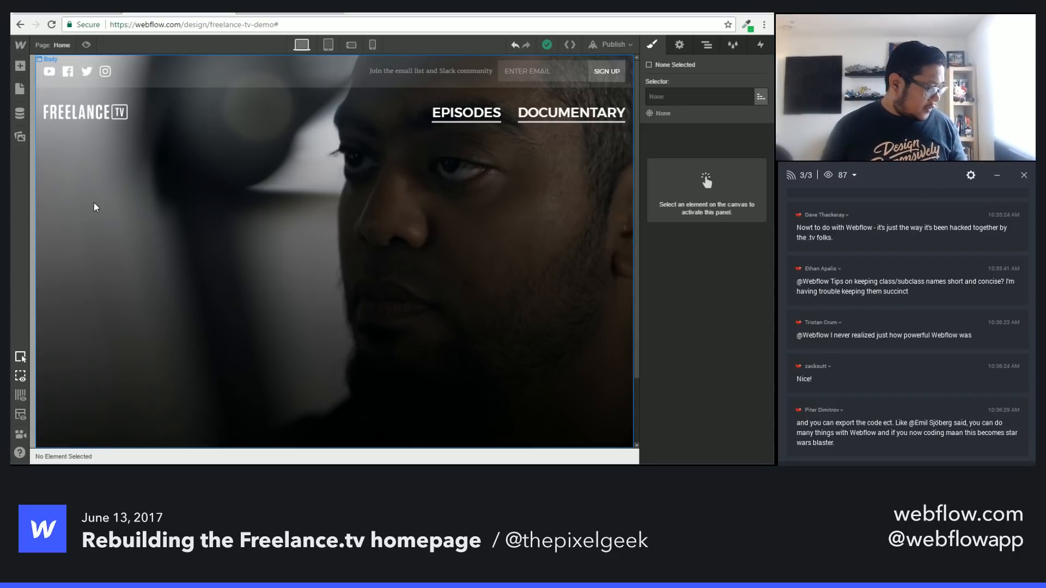
Step: Switch to the original Freelance.tv page, examine its hero section layout, and return to the Webflow design
left_click(66, 13)
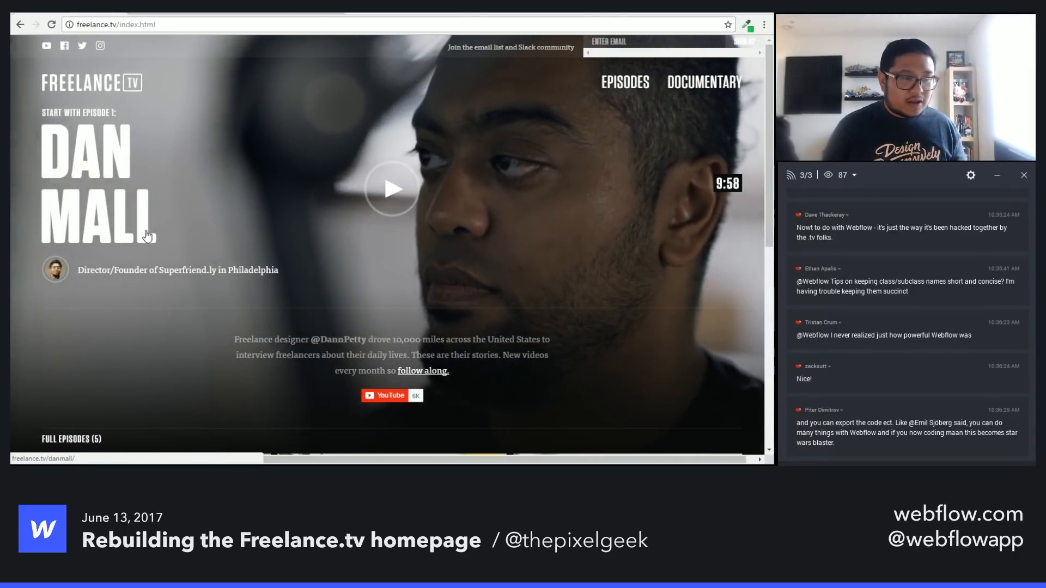
scroll(241, 343, "up", 3)
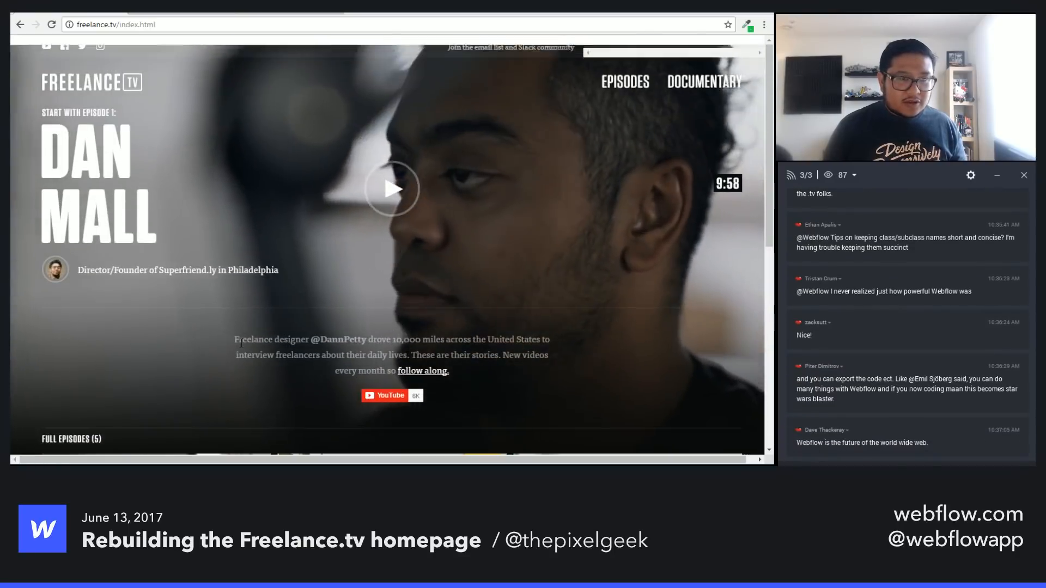
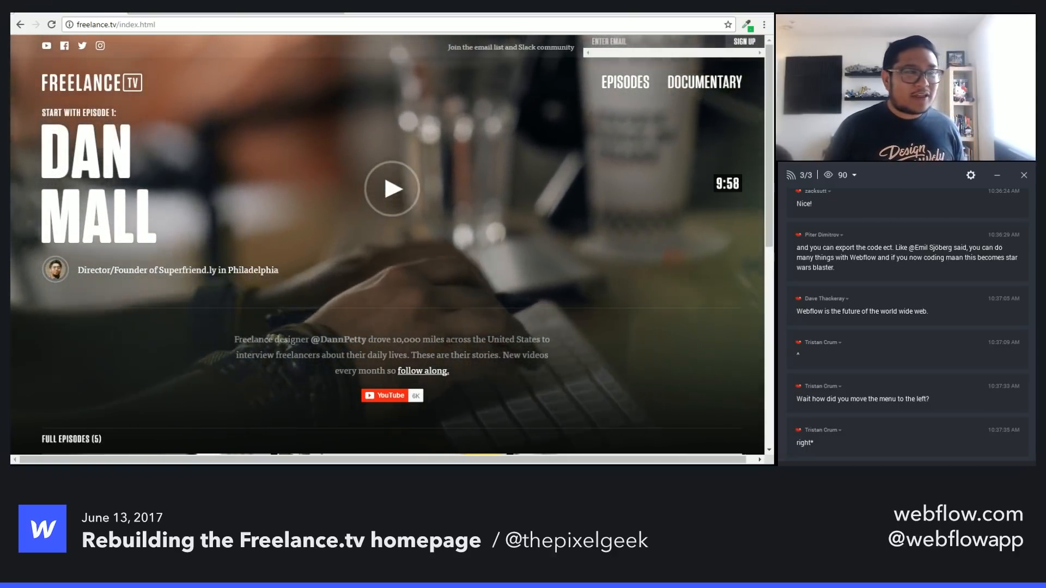
key("ctrl+Tab")
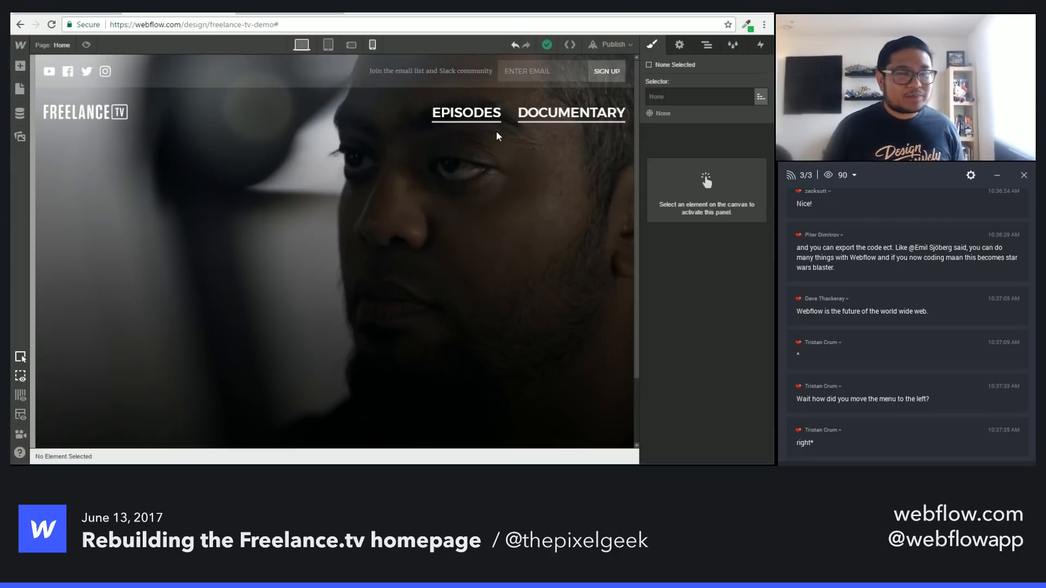
Step: Add a Section element inside top nav, below its container
left_click(705, 45)
left_click(649, 96)
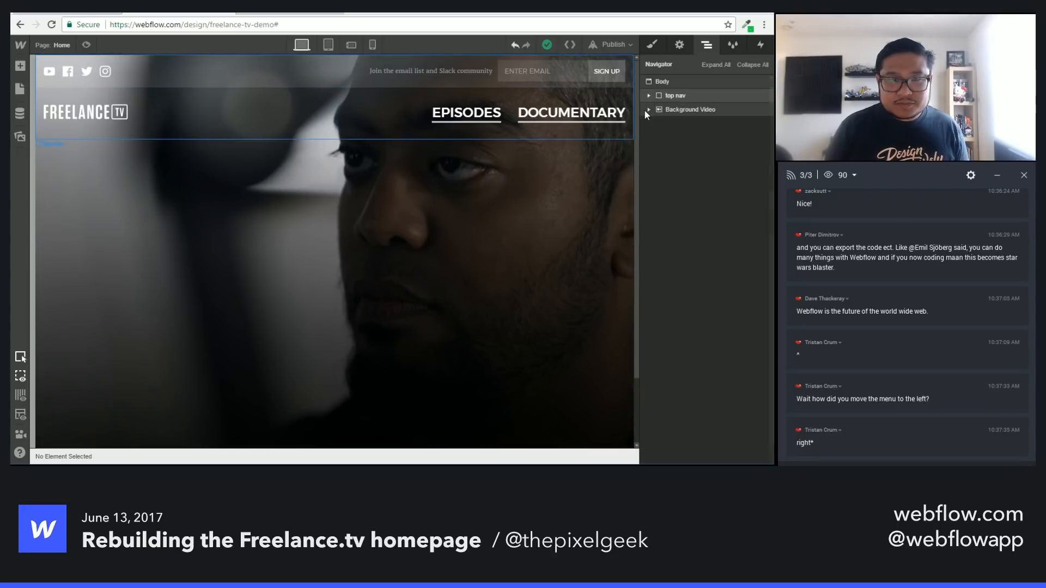
left_click(649, 95)
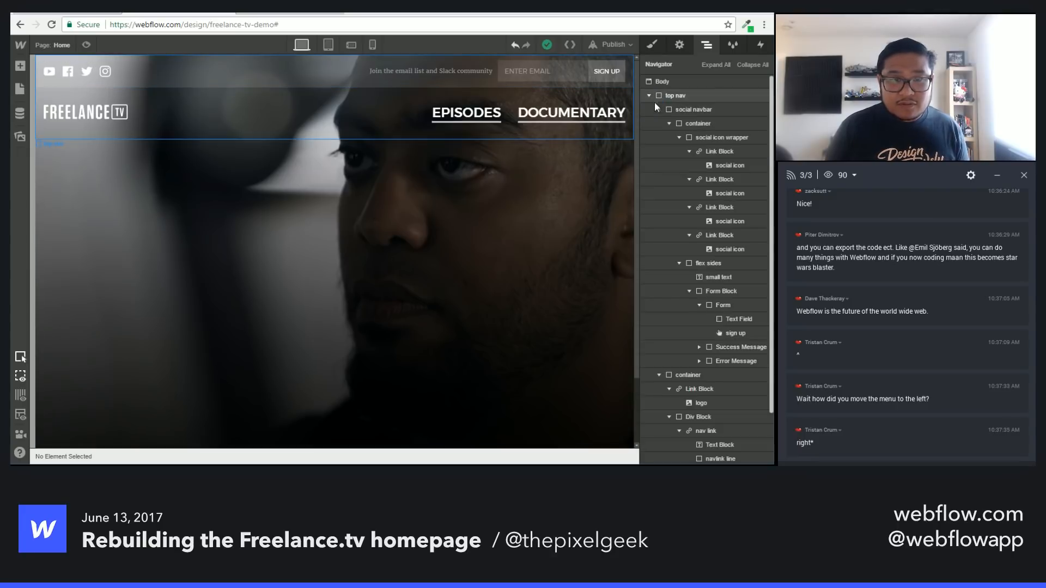
left_click(650, 95)
left_click(675, 96)
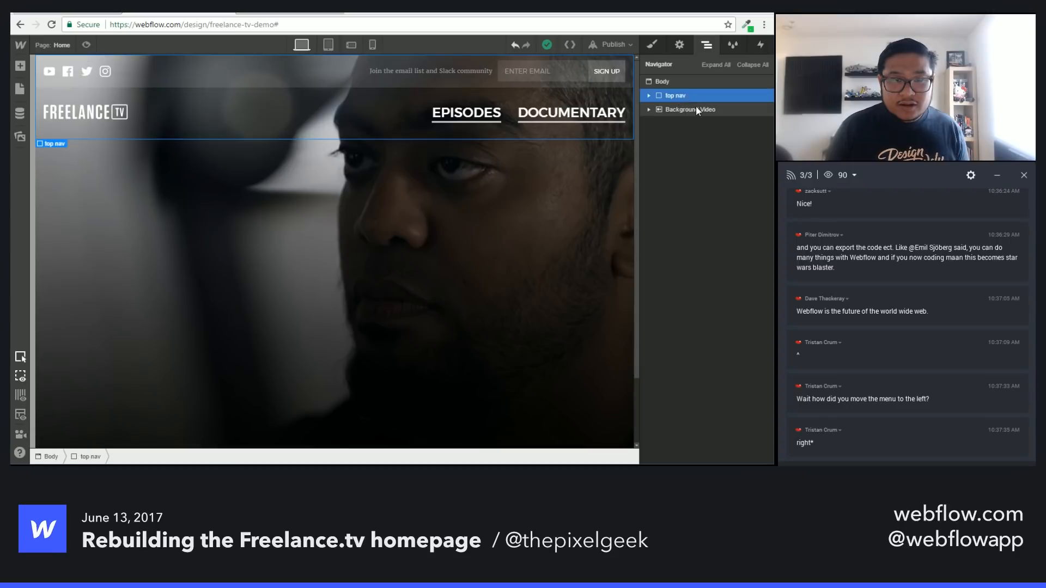
left_click(691, 109)
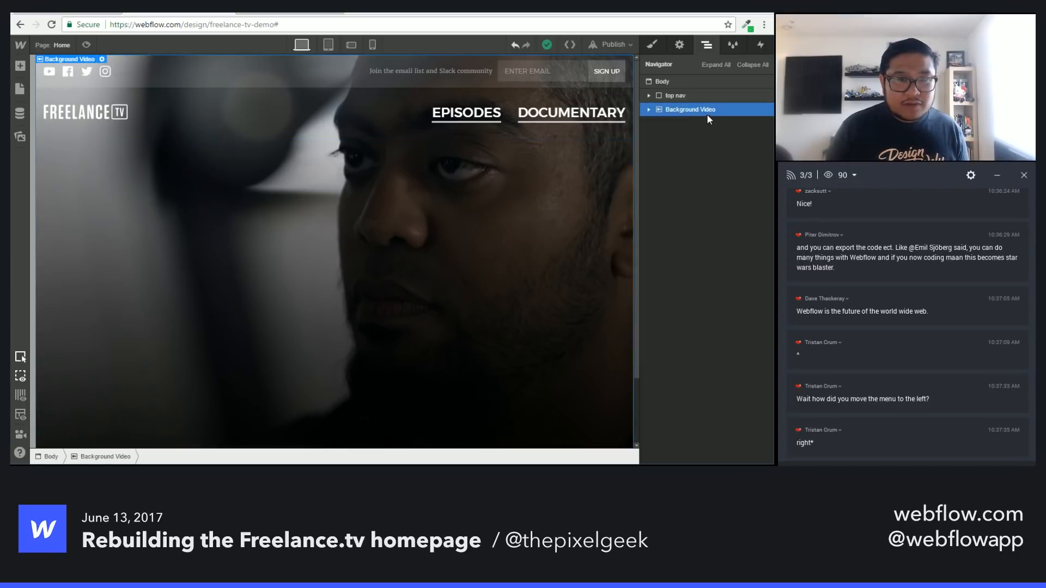
key("a")
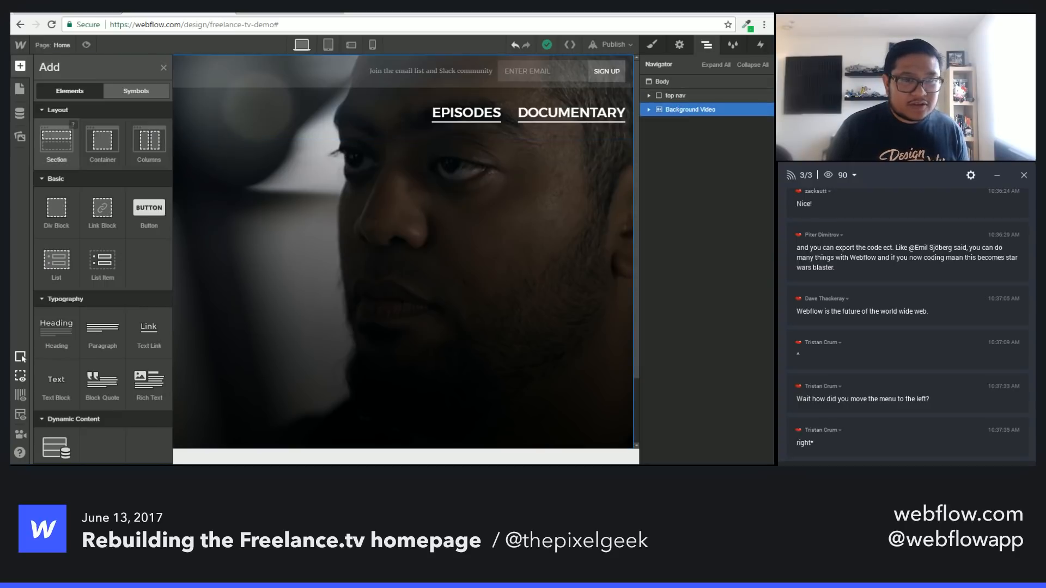
left_click_drag(57, 140, 705, 259)
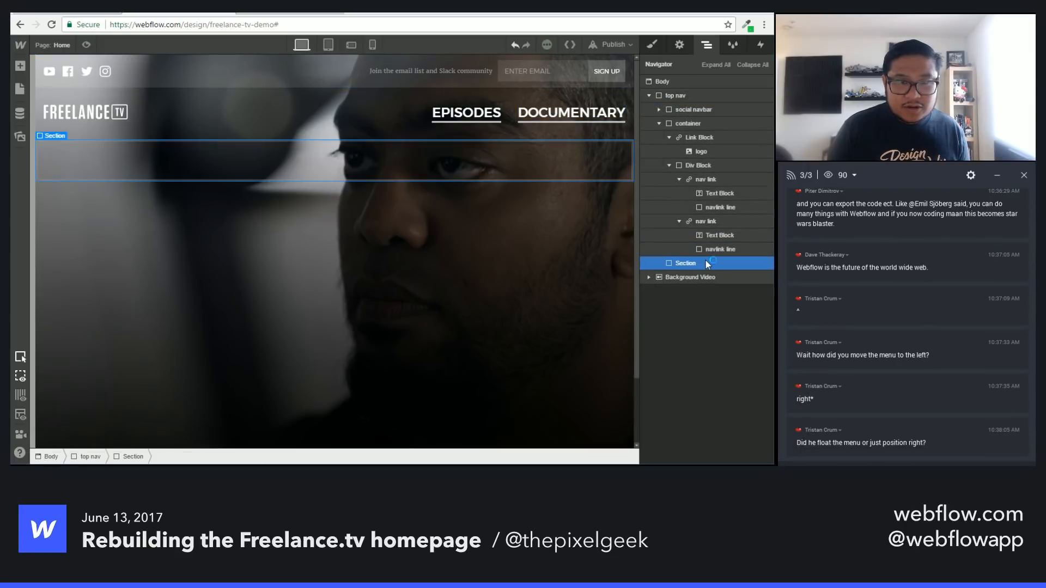
Step: Move the new Section out of top nav so it sits between top nav and the Background Video
left_click(649, 96)
left_click(649, 96)
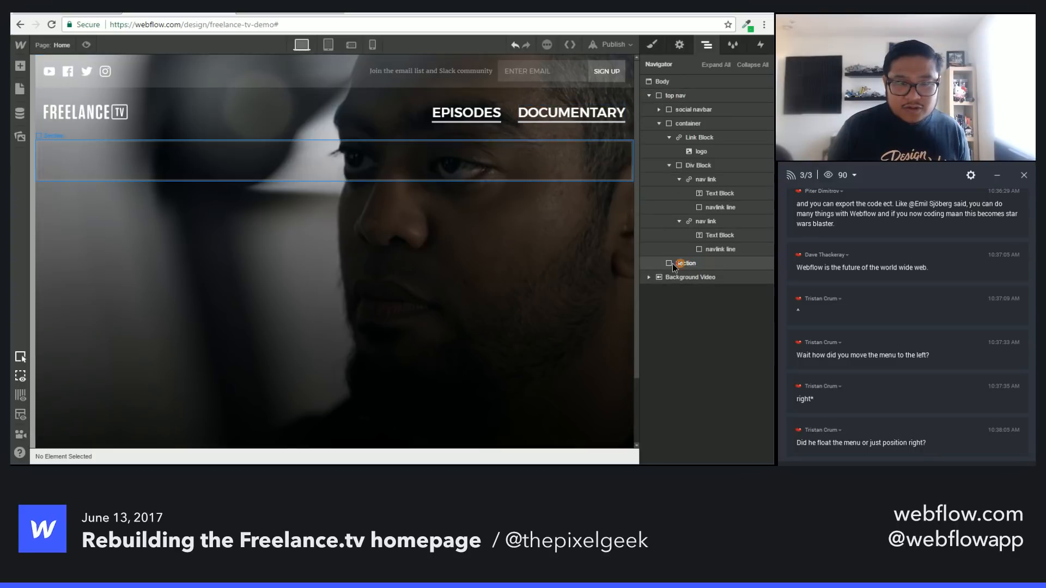
left_click(672, 263)
left_click(650, 94)
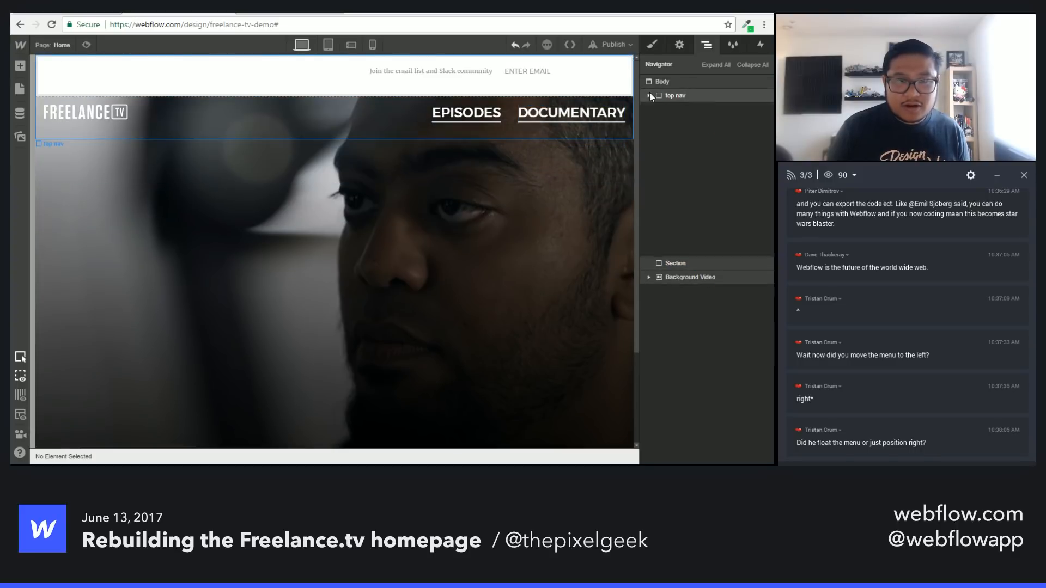
left_click(687, 114)
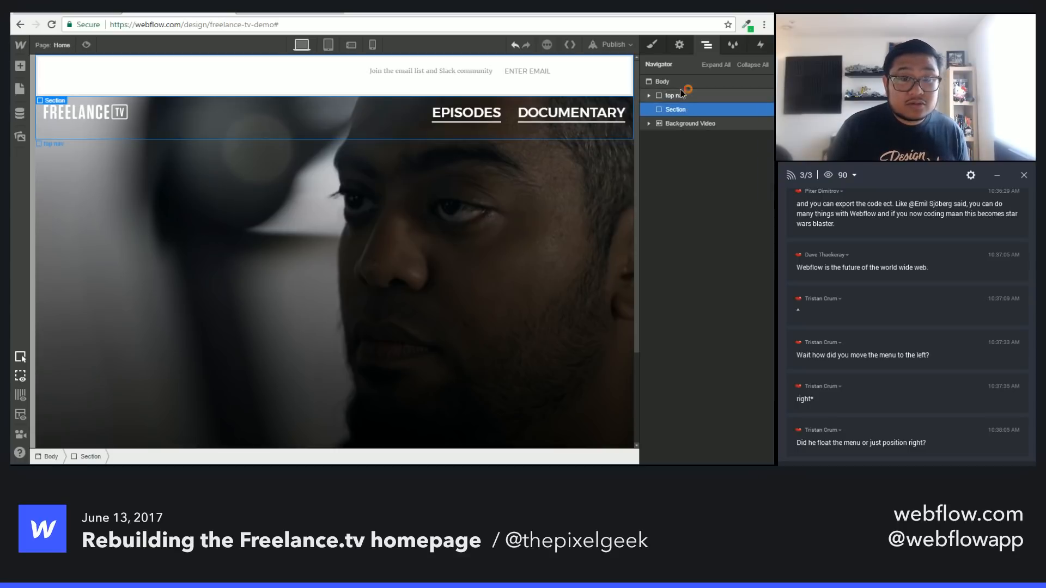
Step: Reset the top nav's position to Auto (static)
left_click(680, 92)
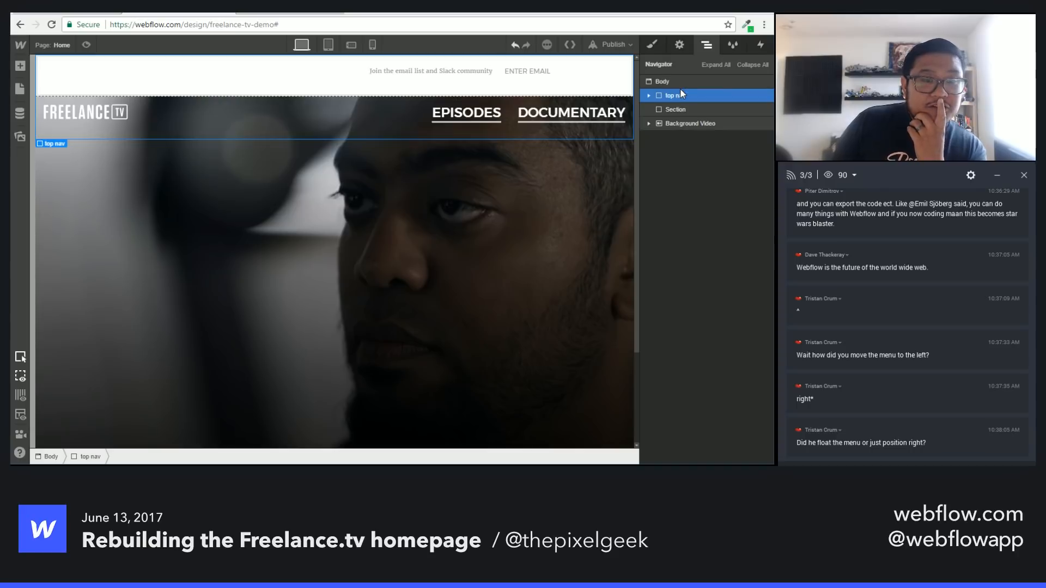
left_click(654, 46)
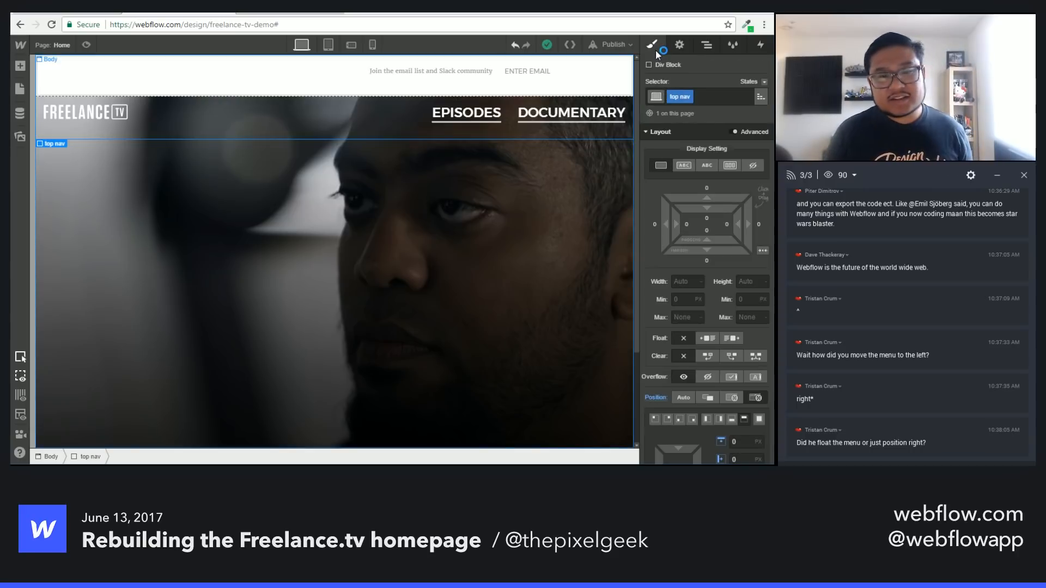
left_click(656, 397)
left_click(679, 411)
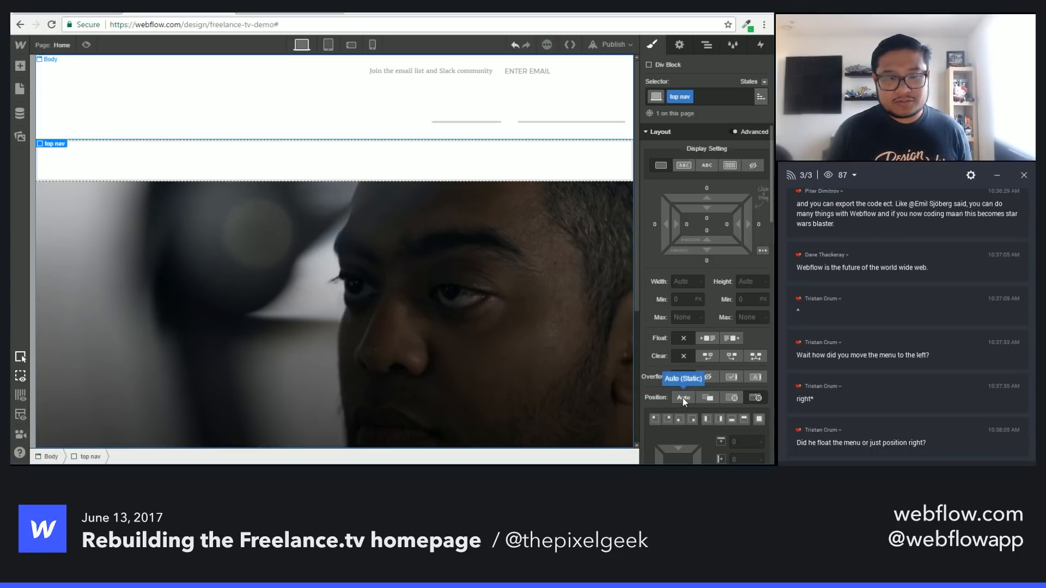
left_click(682, 397)
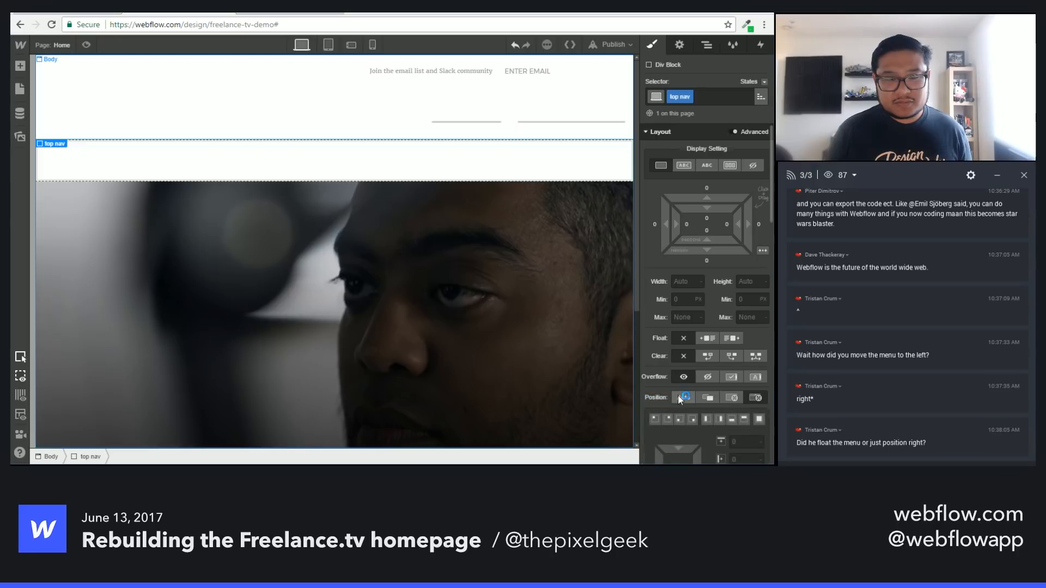
Step: Check the style settings of top nav and undo its last position change
left_click(705, 46)
left_click(669, 110)
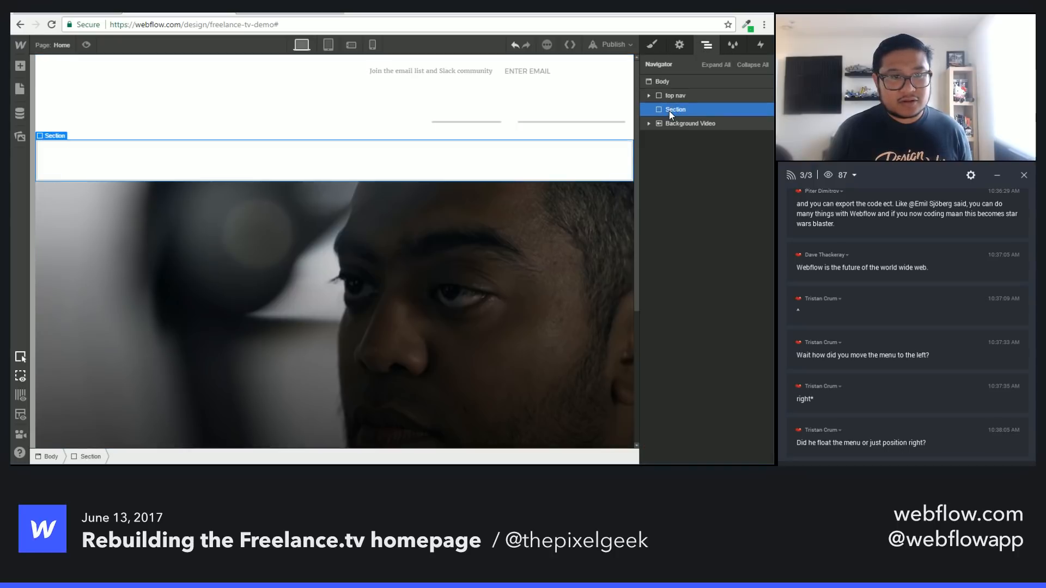
left_click(679, 94)
left_click(652, 45)
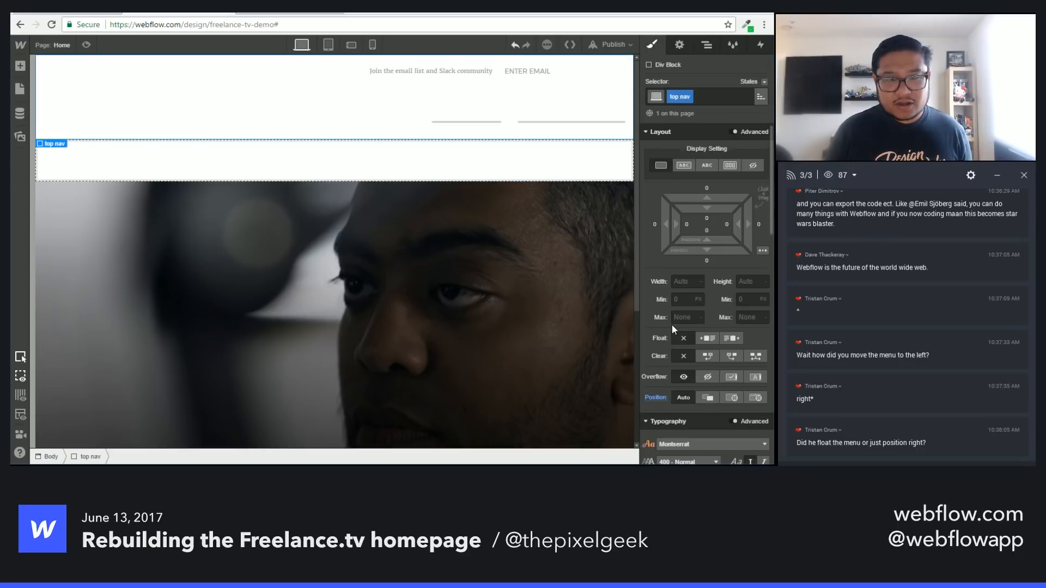
scroll(670, 324, "down", 6)
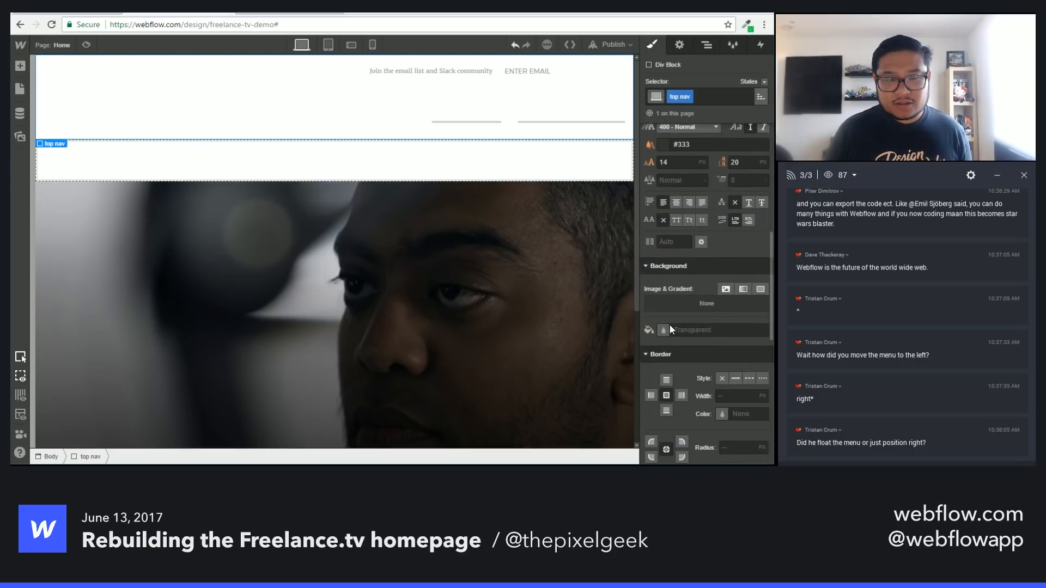
left_click(703, 47)
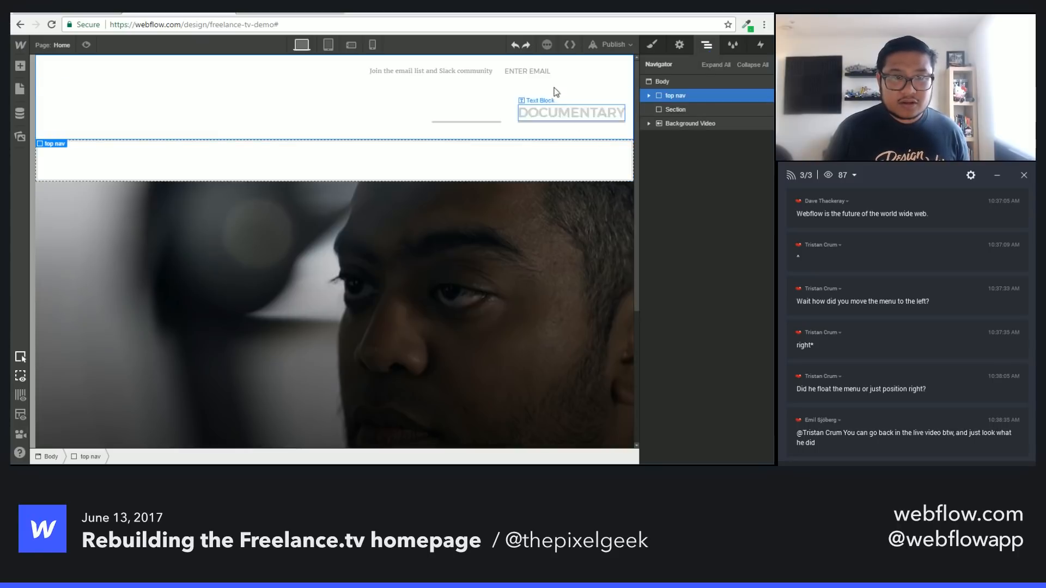
left_click(515, 46)
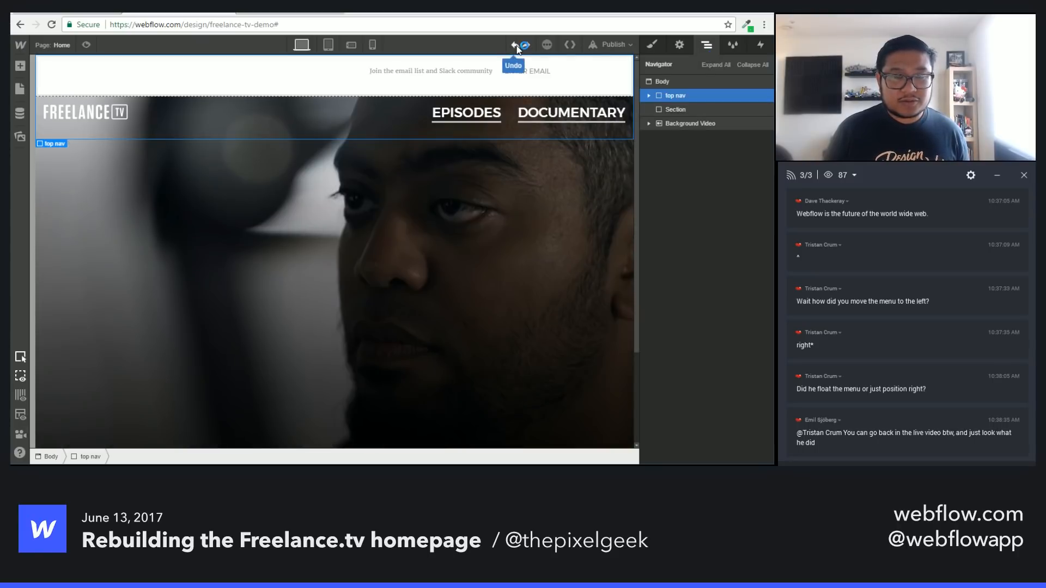
Step: Give the Section between top nav and the Background Video a top margin of 117 px
left_click(681, 109)
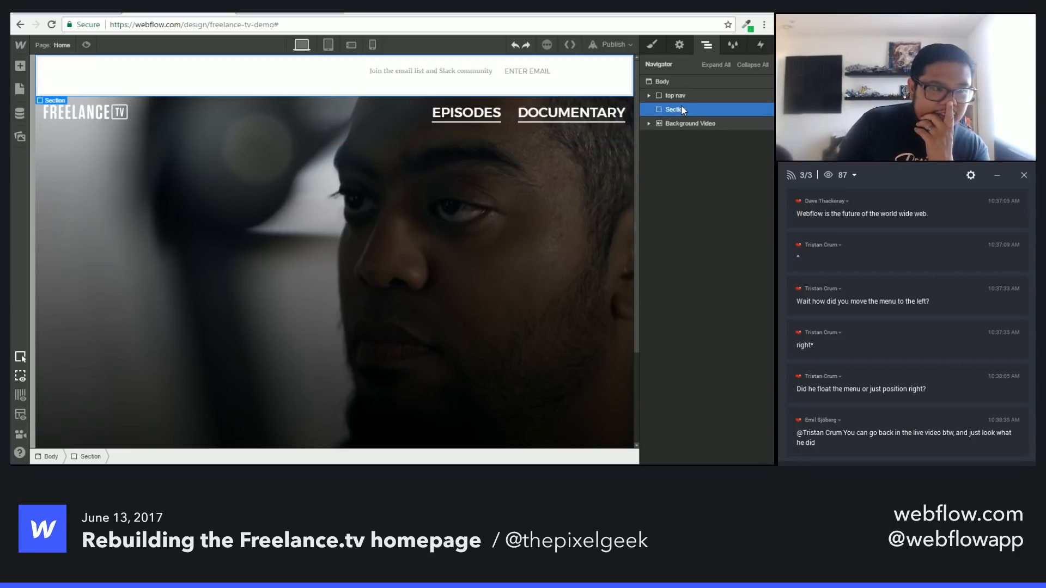
left_click(653, 47)
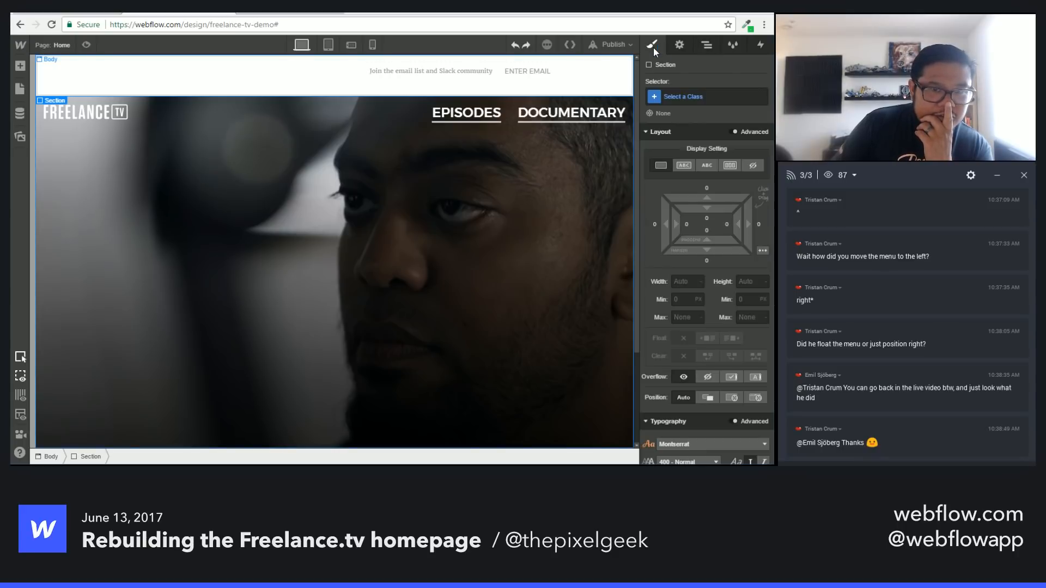
left_click_drag(711, 198, 711, 134)
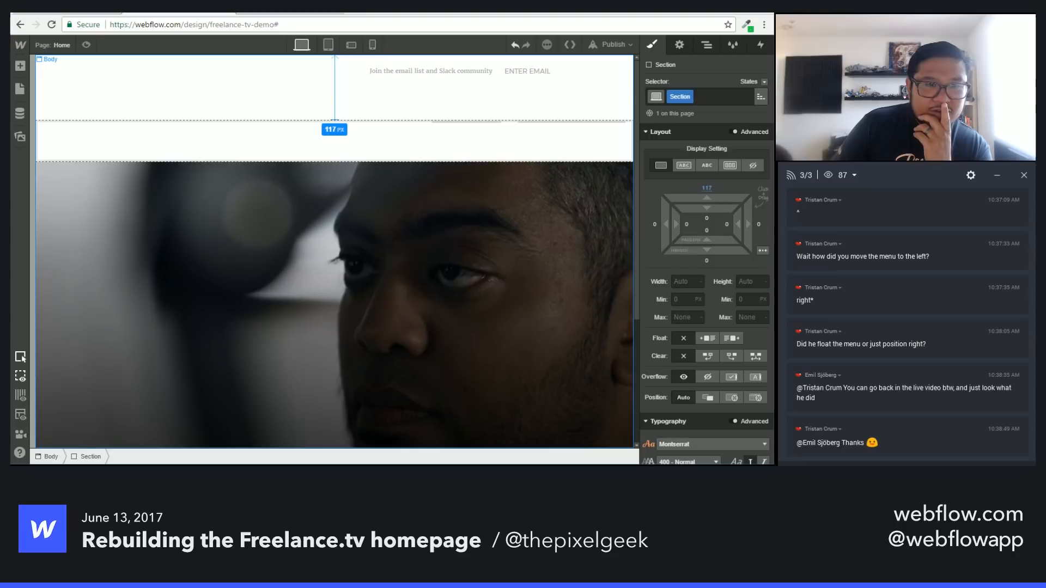
left_click(707, 44)
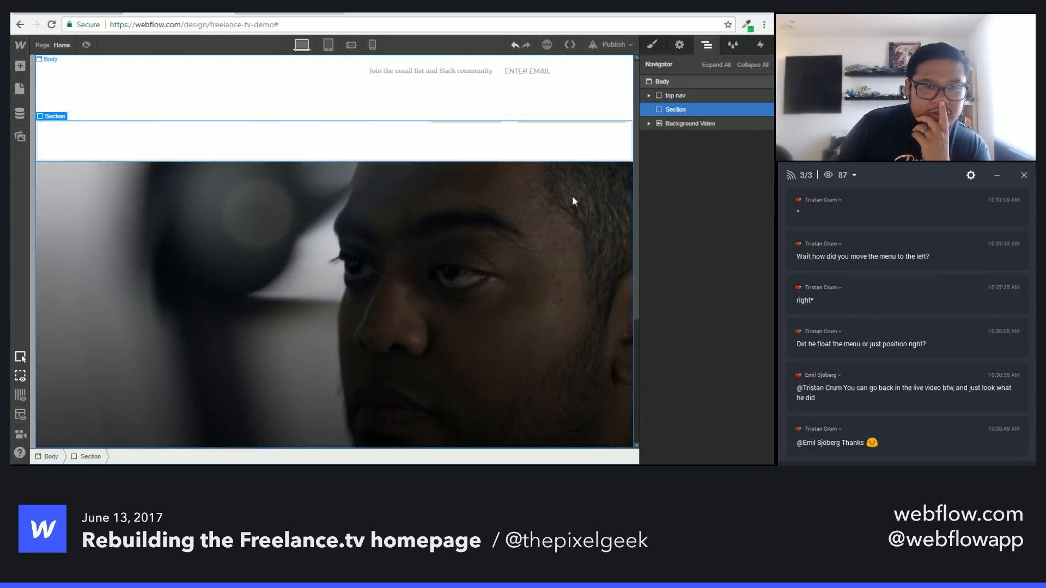
Step: Remove the Section's top margin, try a top padding instead, and reset that padding to 0
left_click(653, 47)
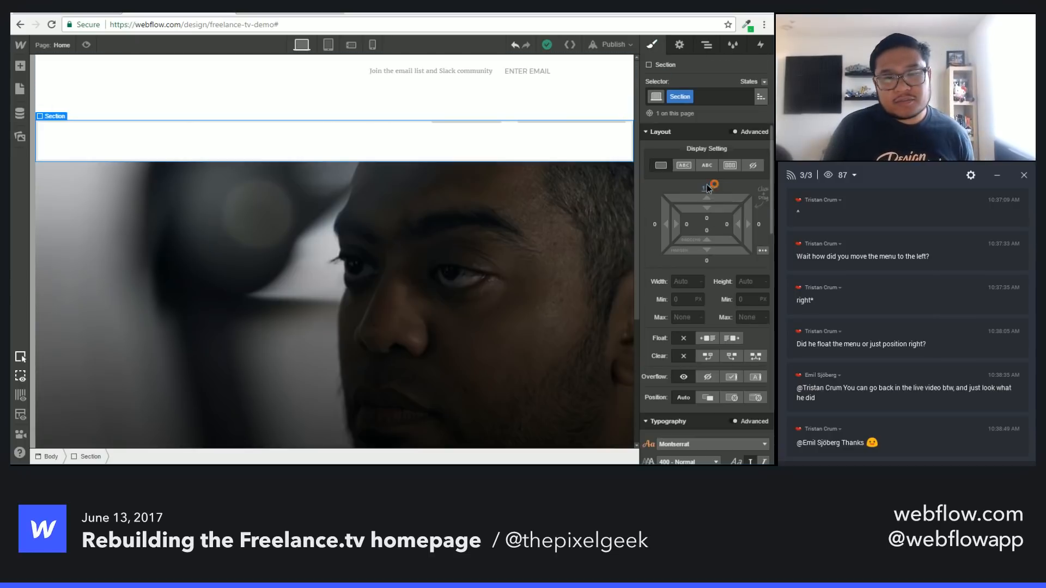
left_click_drag(707, 210, 723, 304)
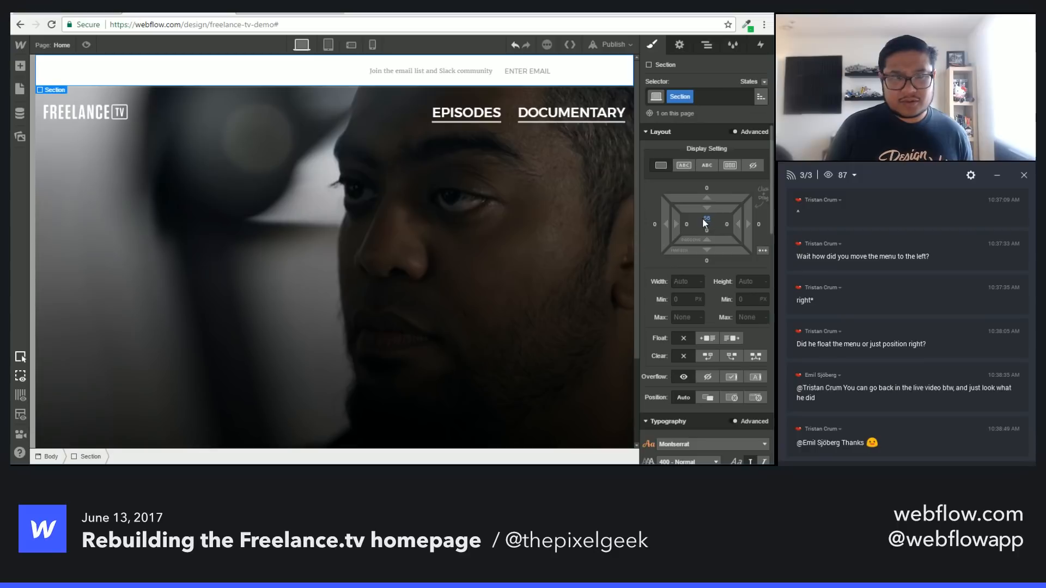
left_click(703, 219, "alt")
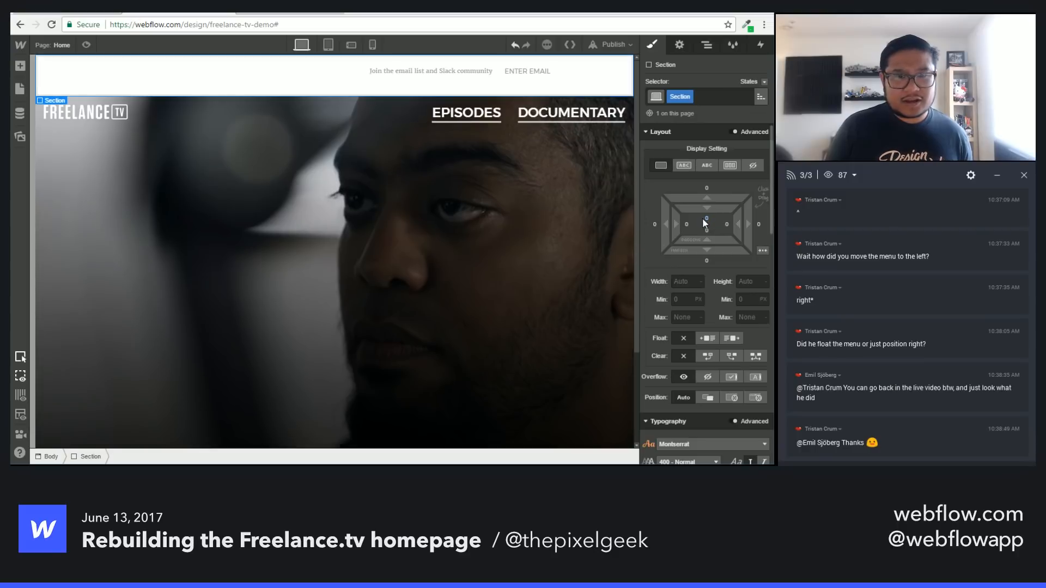
Step: Delete the Section between top nav and the Background Video
left_click(701, 46)
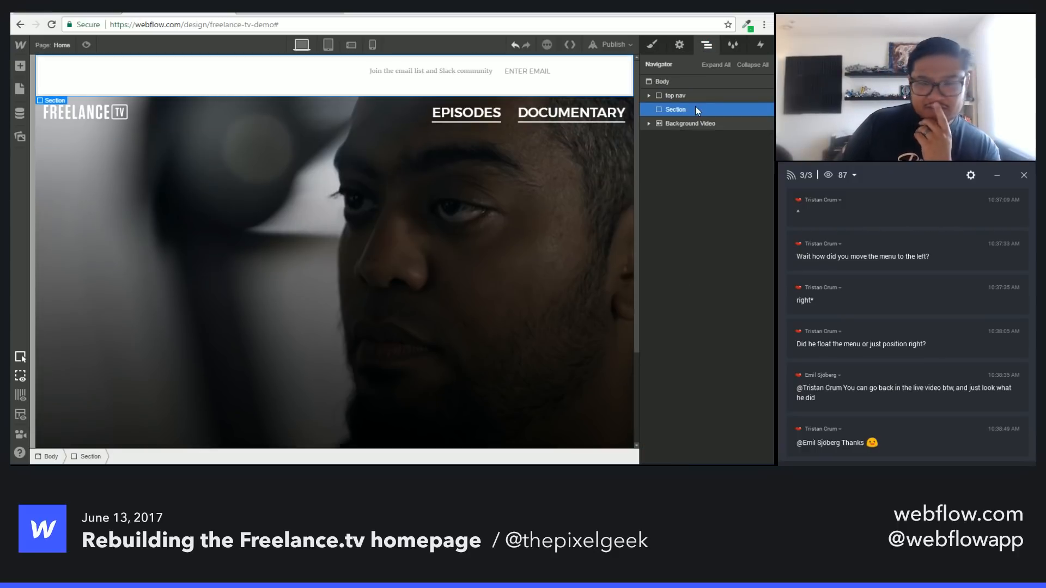
key("Delete")
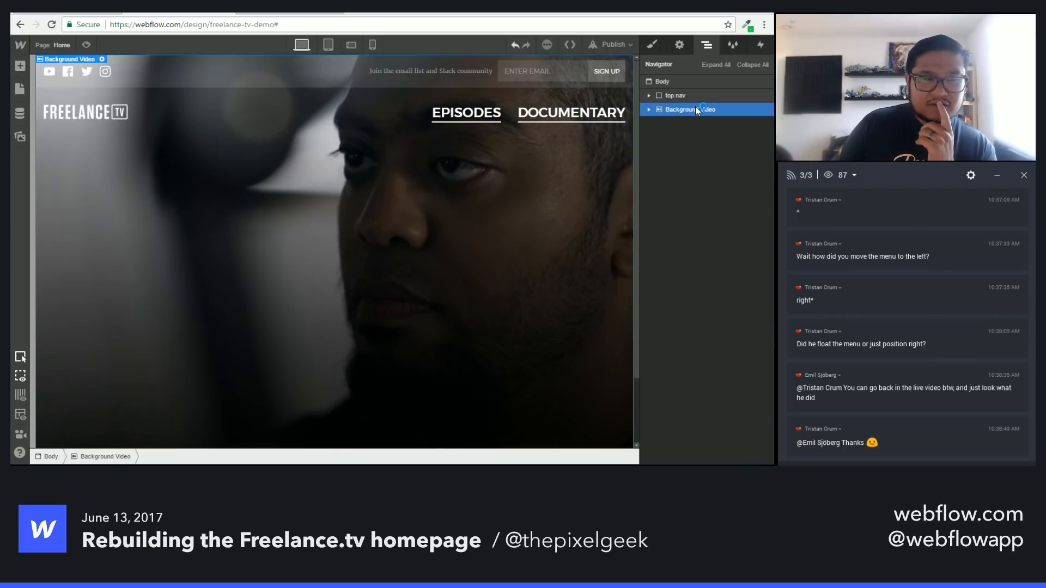
left_click(547, 211)
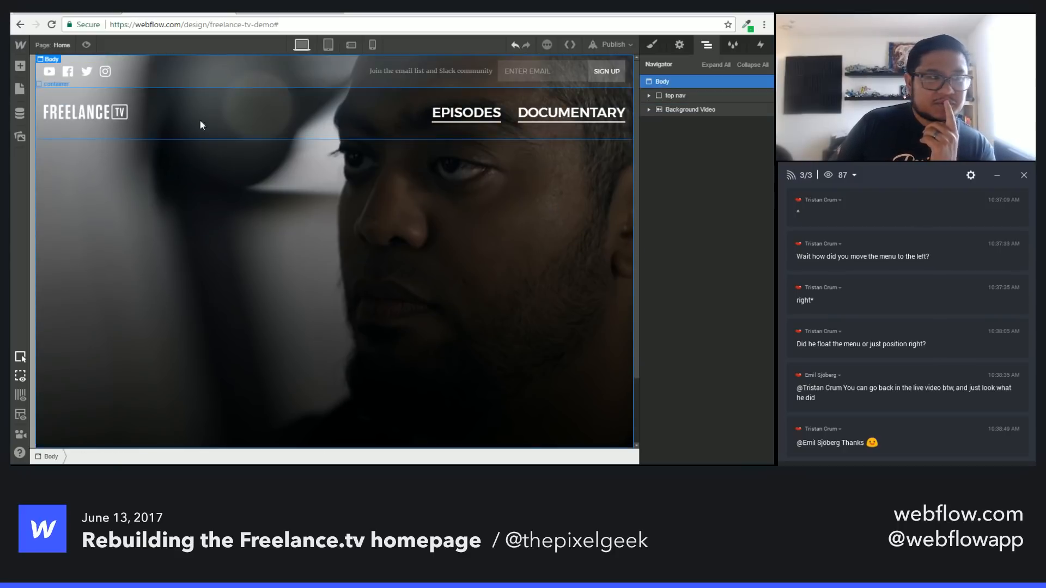
Step: Add a new Section inside Body, above top nav, and collapse top nav's element tree
left_click(20, 66)
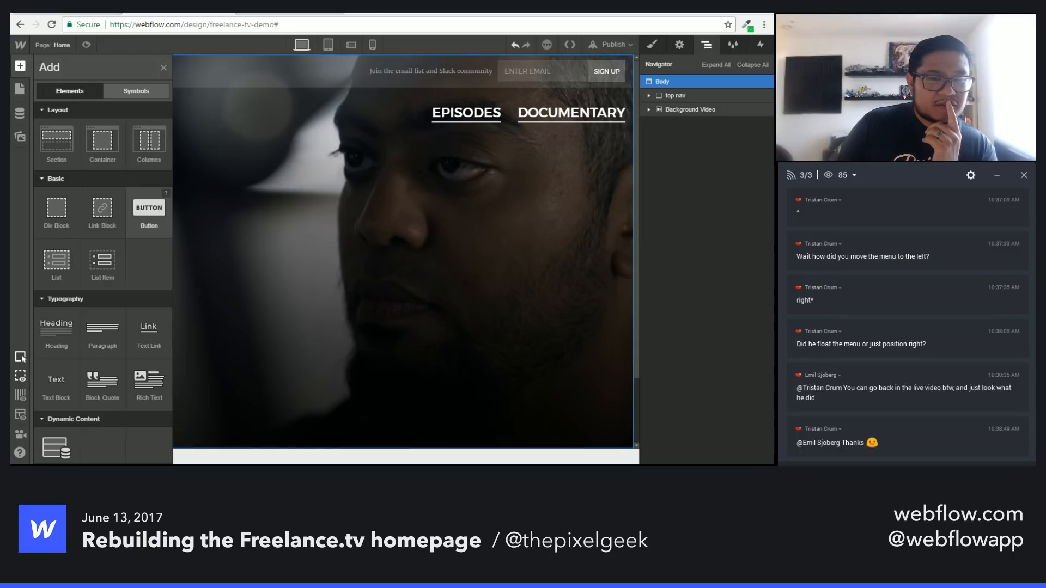
left_click(687, 112)
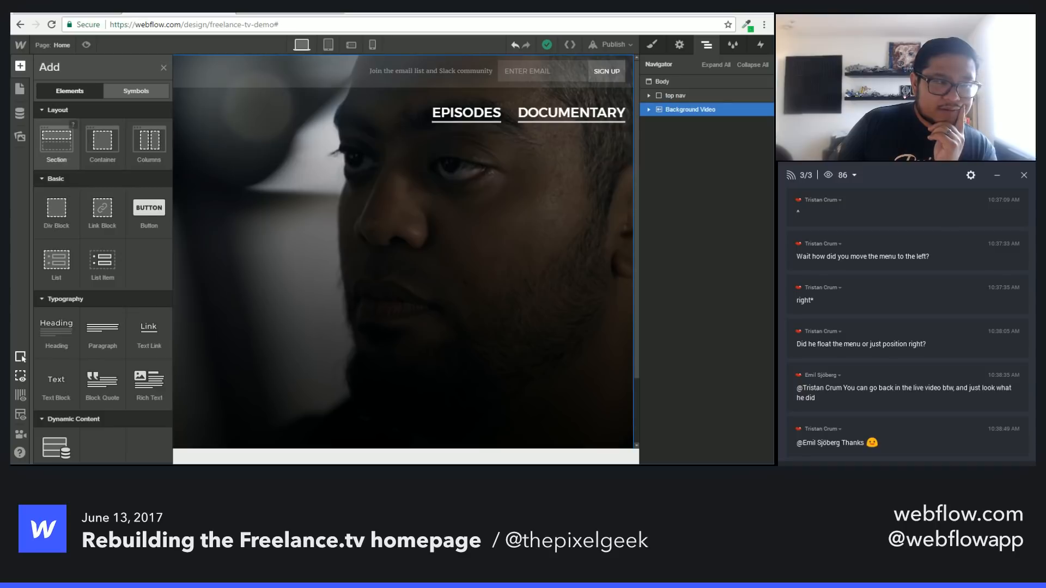
left_click_drag(56, 140, 675, 94)
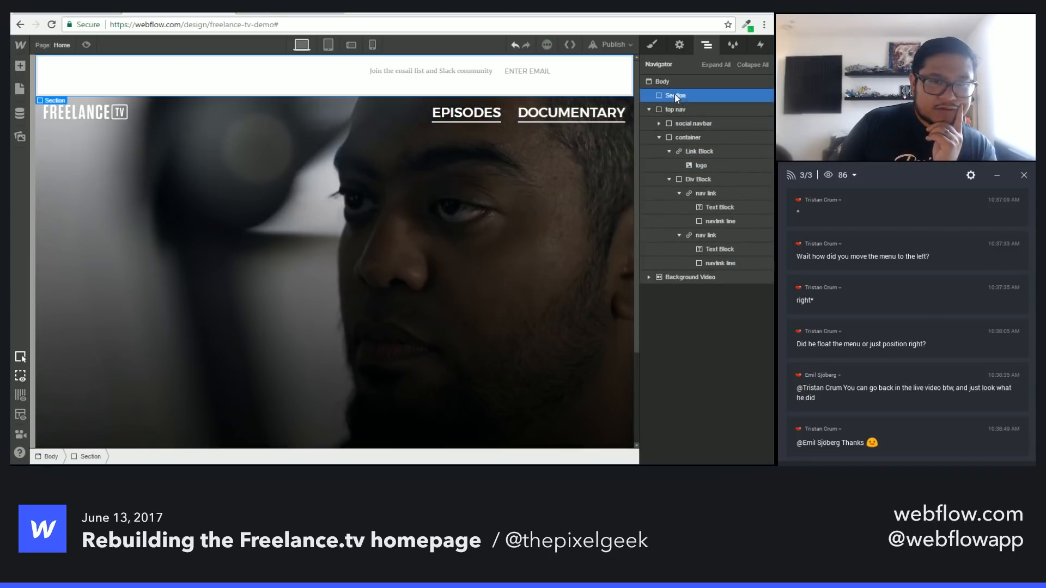
left_click(652, 108)
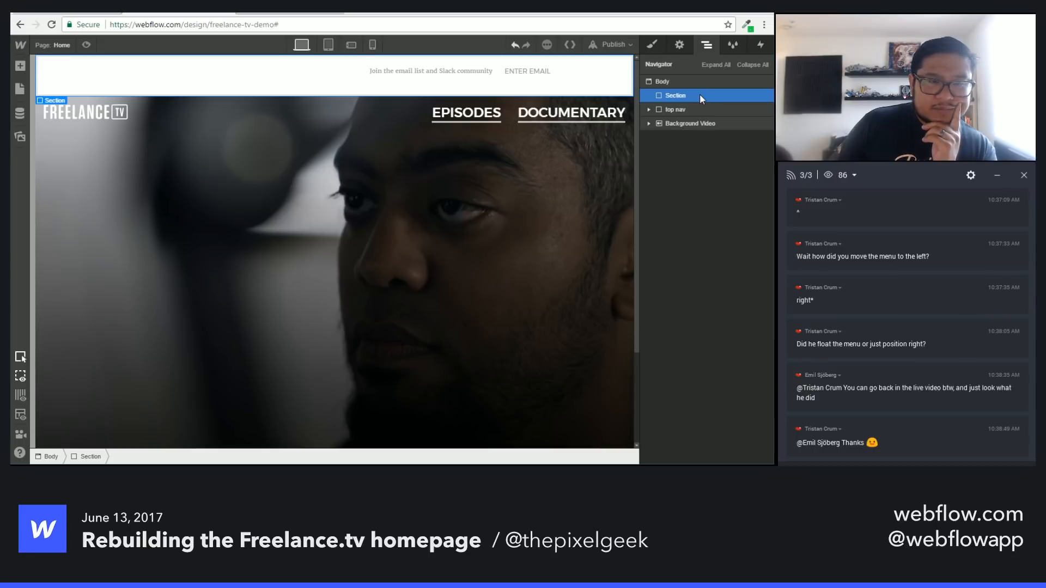
Step: Review top nav's styles and move the new Section between top nav and the Background Video
left_click(676, 110)
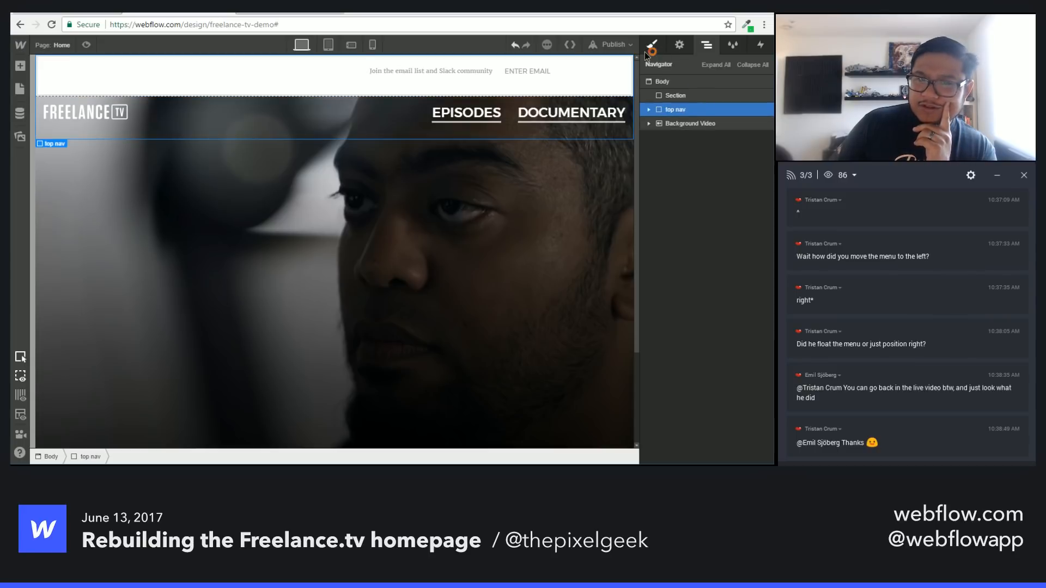
key("s")
scroll(672, 337, "down", 10)
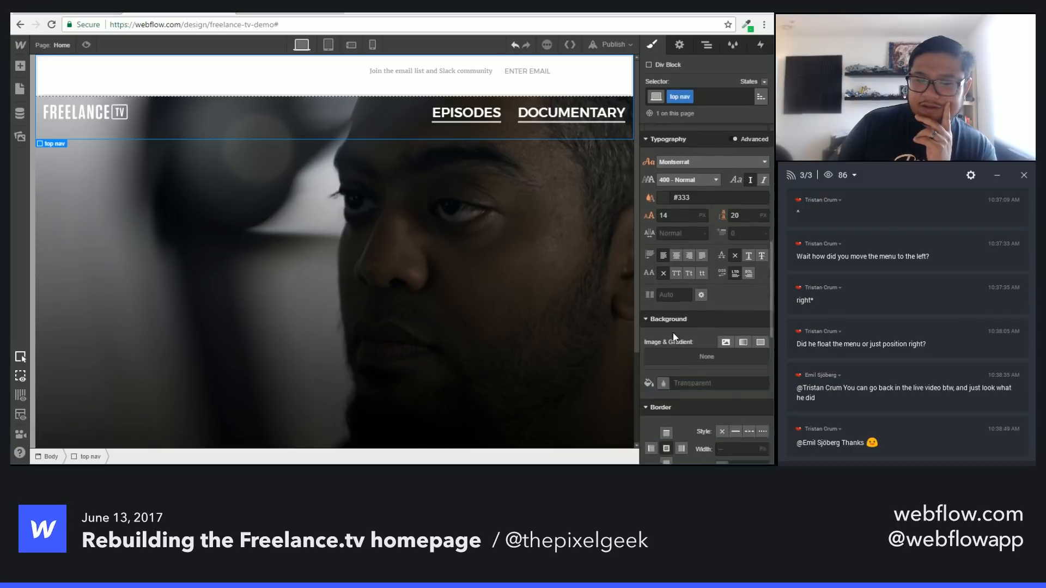
key("z")
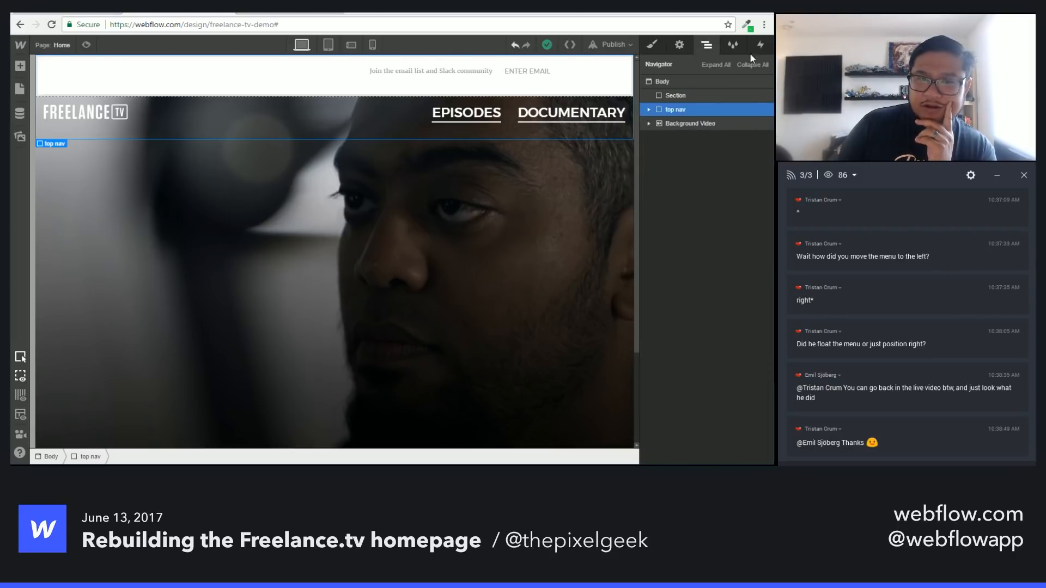
left_click_drag(673, 94, 678, 112)
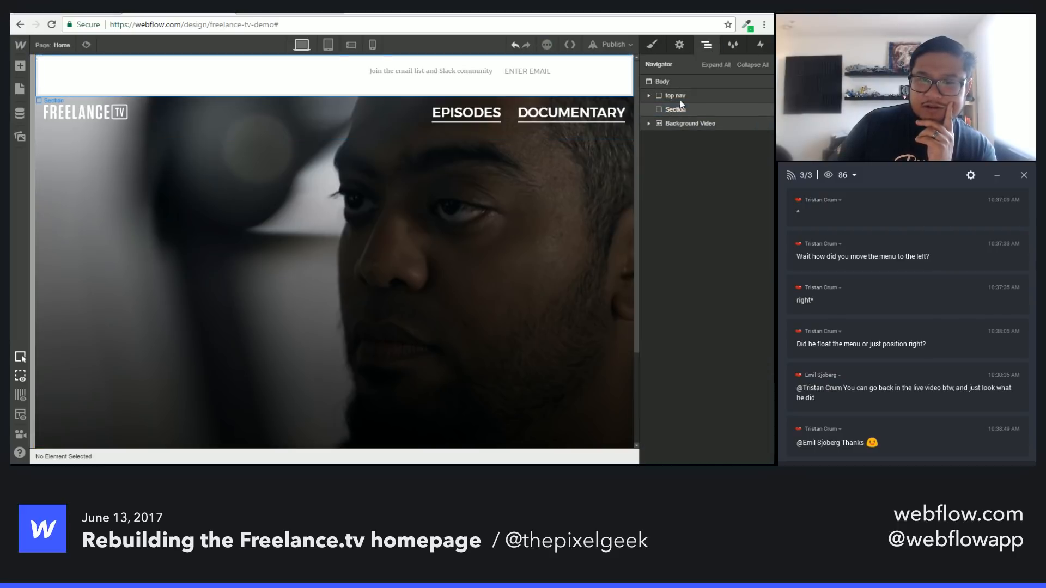
Step: Give the Section below top nav a top padding of 140 px
key("s")
left_click(700, 96)
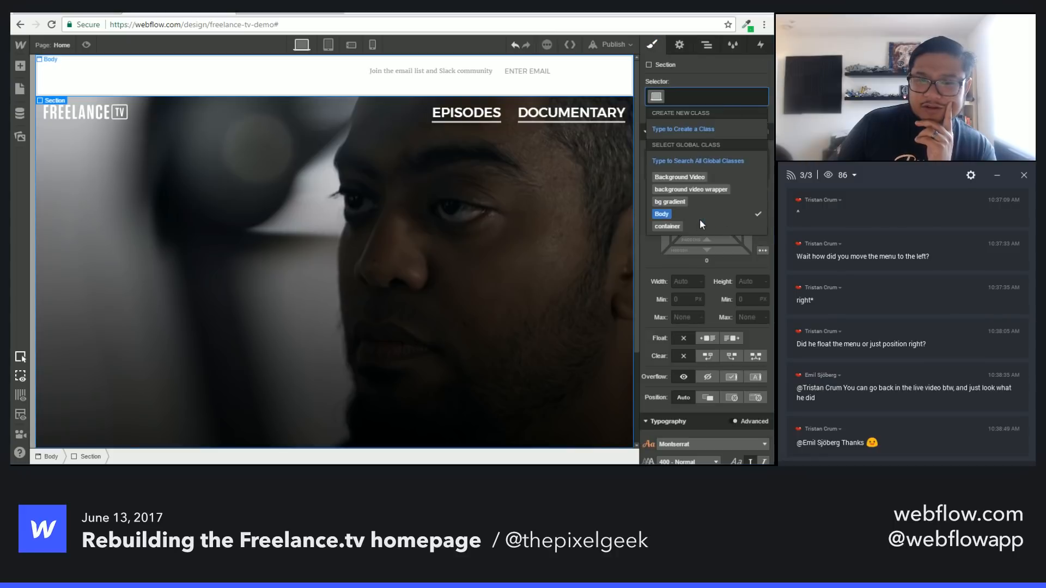
left_click(716, 84)
scroll(707, 327, "down", 8)
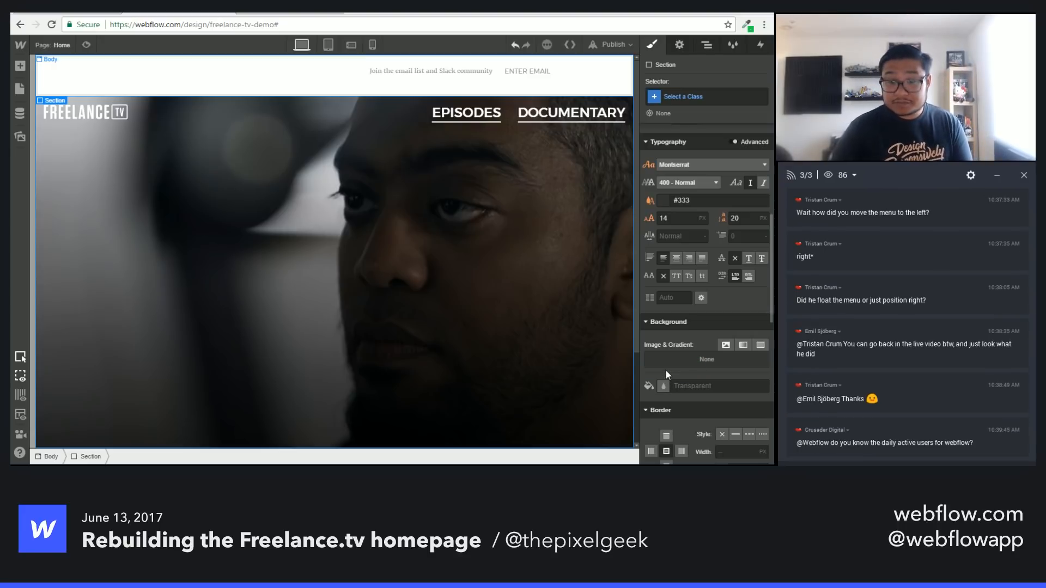
scroll(710, 303, "up", 6)
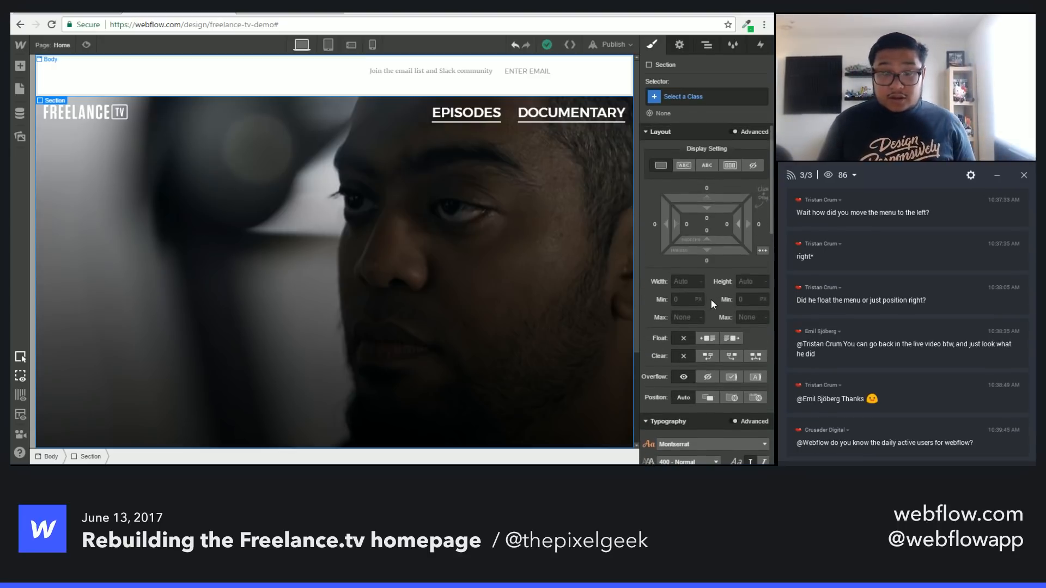
left_click_drag(707, 210, 736, 353)
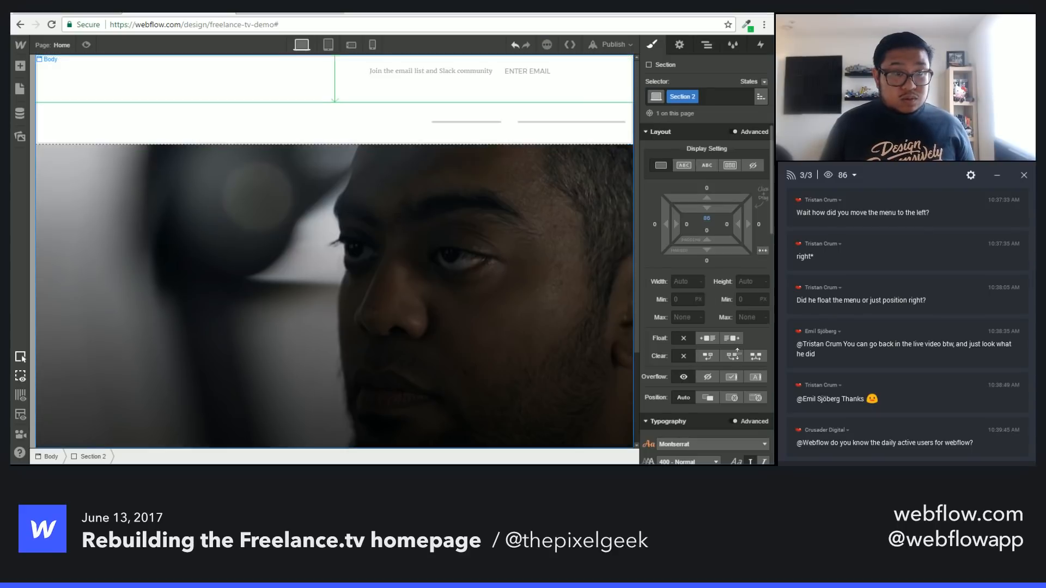
mouse_move(735, 294)
left_mouse_down()
mouse_move(714, 288)
mouse_move(715, 302)
left_mouse_up()
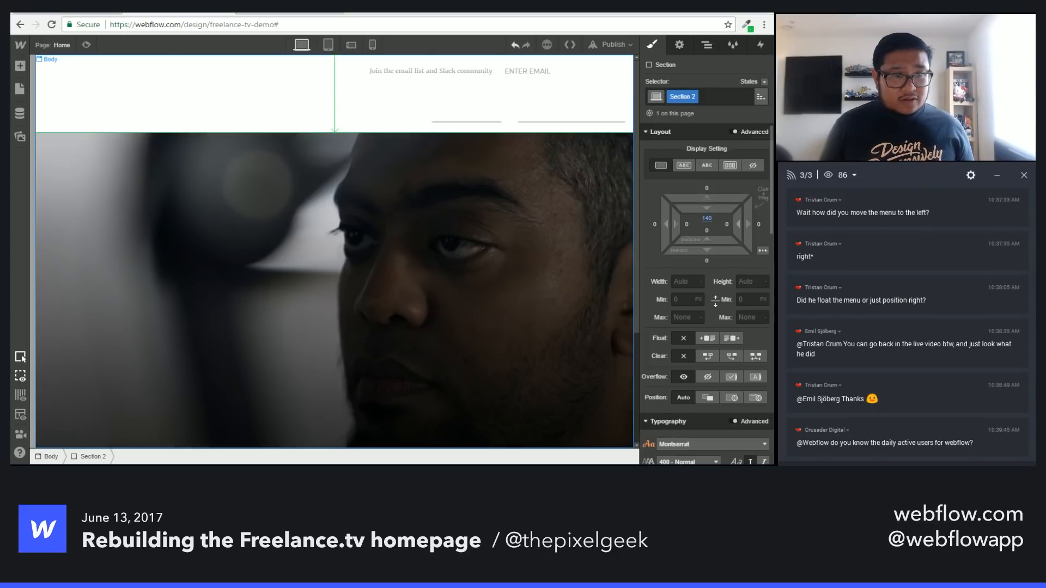
Step: Examine the Background Video's size, overflow and position settings
left_click(715, 46)
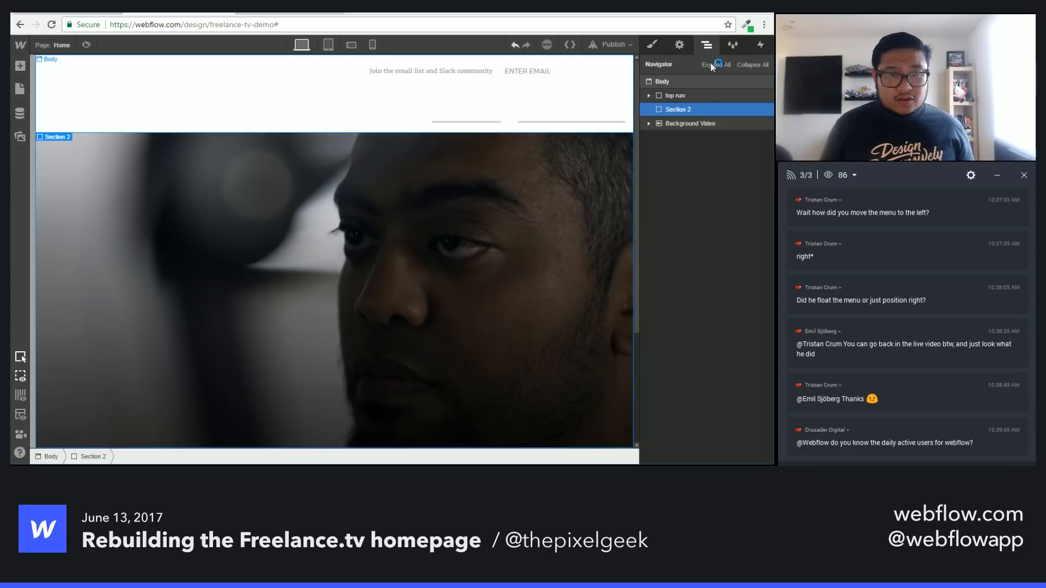
left_click(696, 123)
left_click(652, 44)
scroll(684, 345, "down", 2)
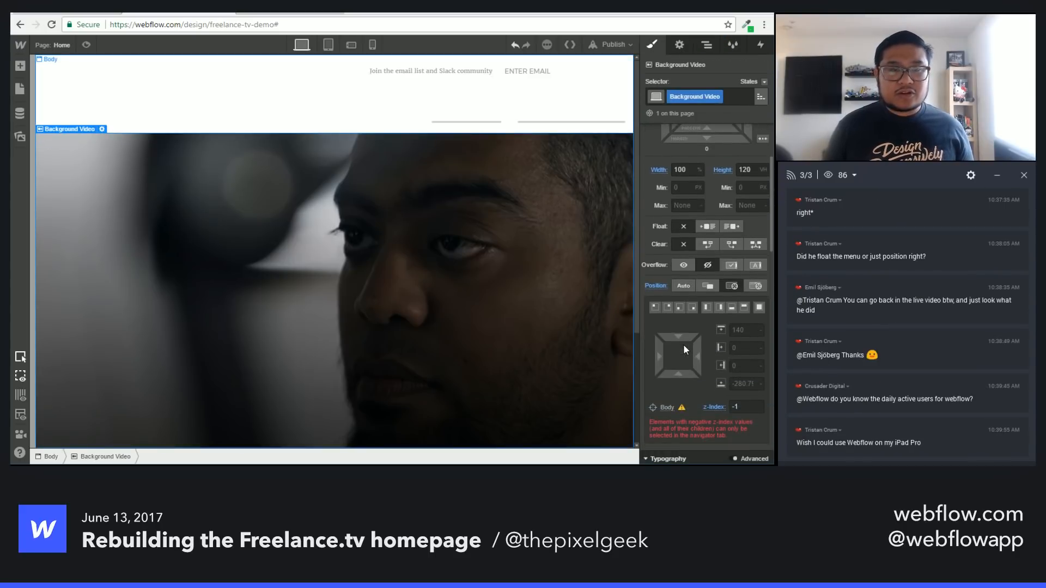
left_click(708, 45)
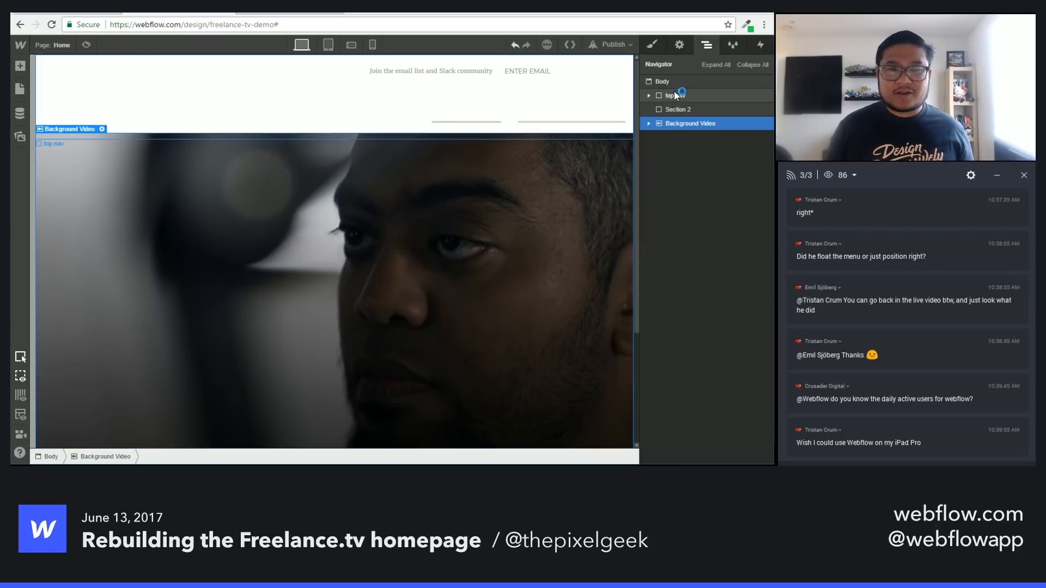
Step: Reset the top padding of Section 2 and remove the class from the element
left_click(677, 110)
left_click(652, 45)
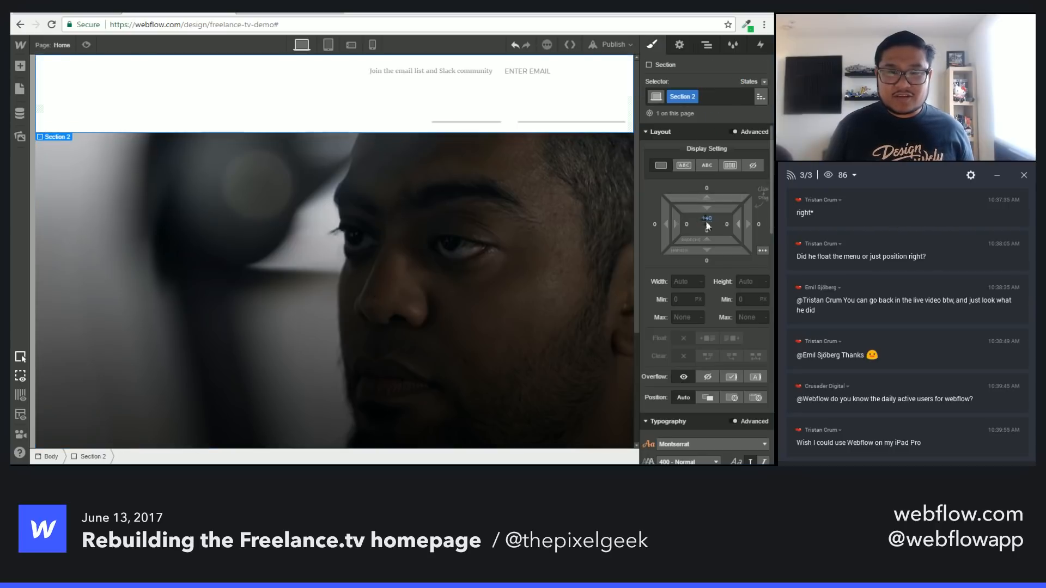
left_click(706, 219, "alt")
left_click(691, 99)
left_click(692, 126)
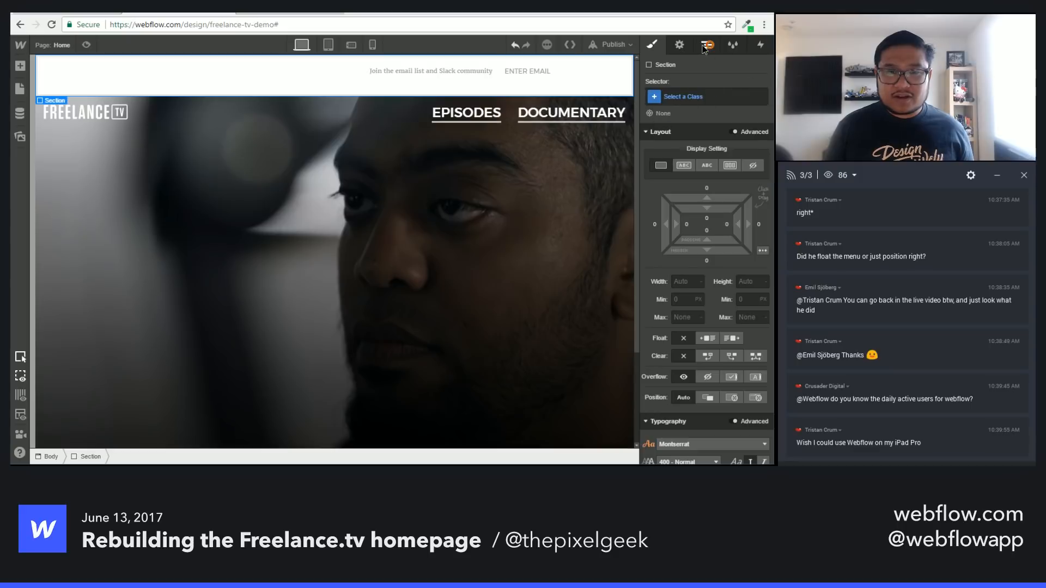
left_click(707, 45)
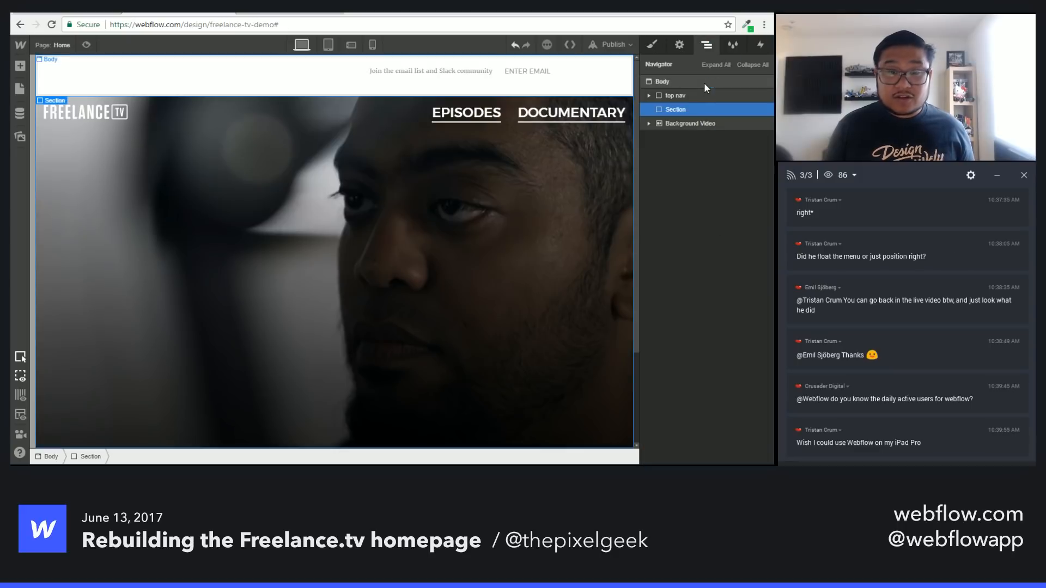
left_click(672, 122)
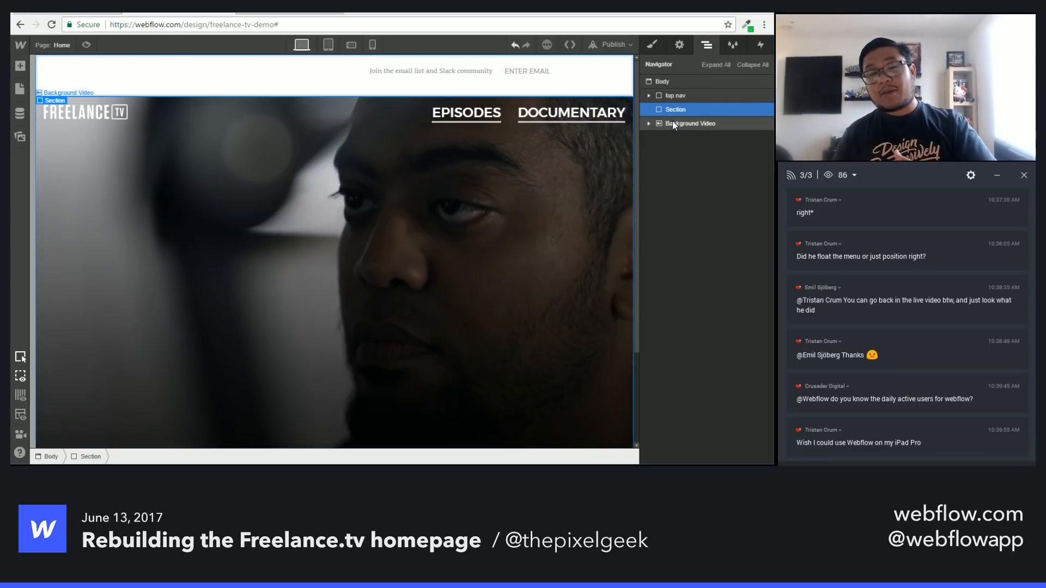
Step: Change the Background Video's position setting to Fixed
left_click(651, 45)
scroll(687, 348, "down", 5)
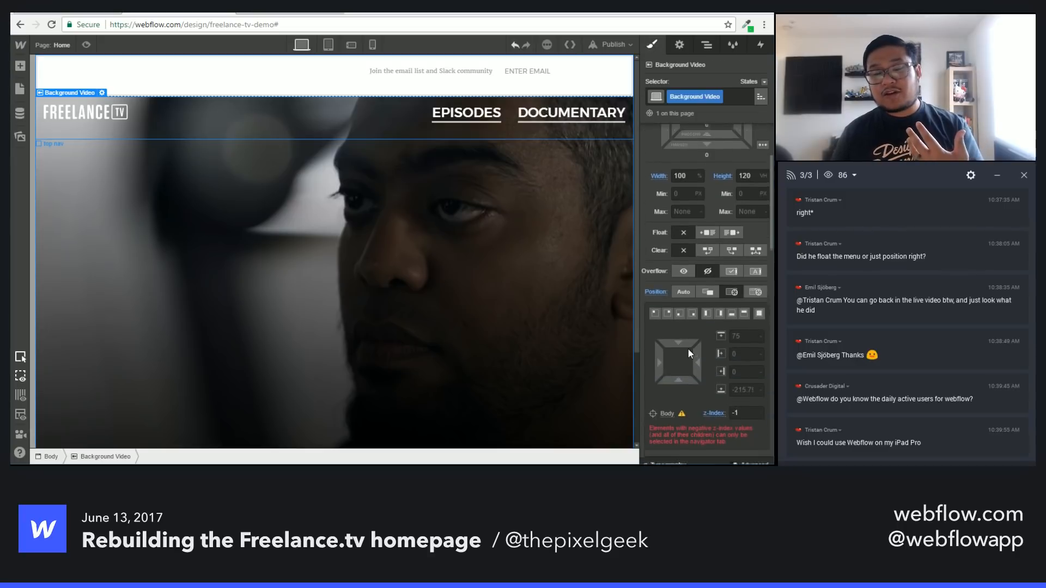
left_click(756, 286)
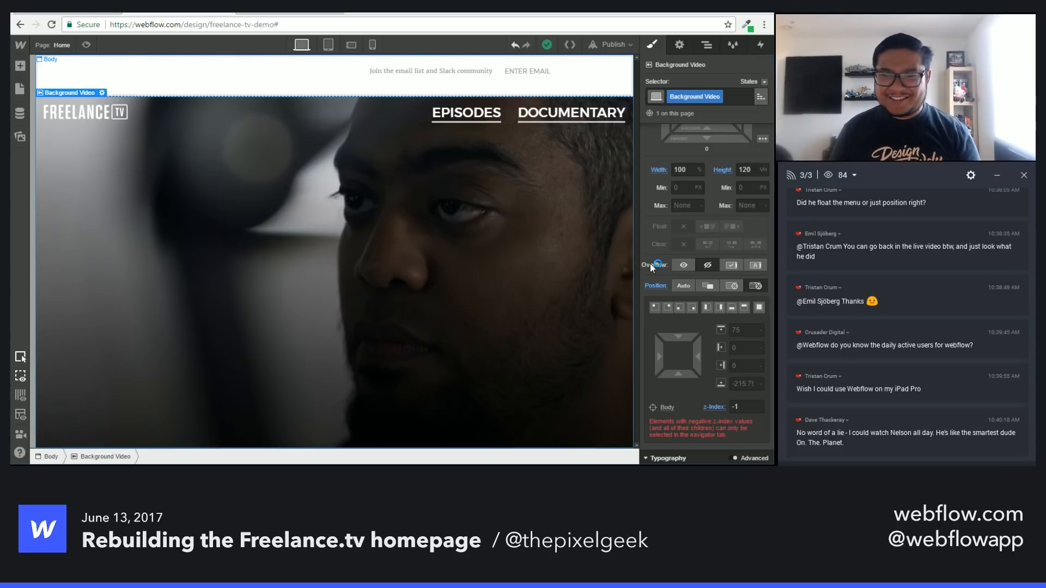
scroll(726, 230, "up", 2)
scroll(727, 231, "down", 3)
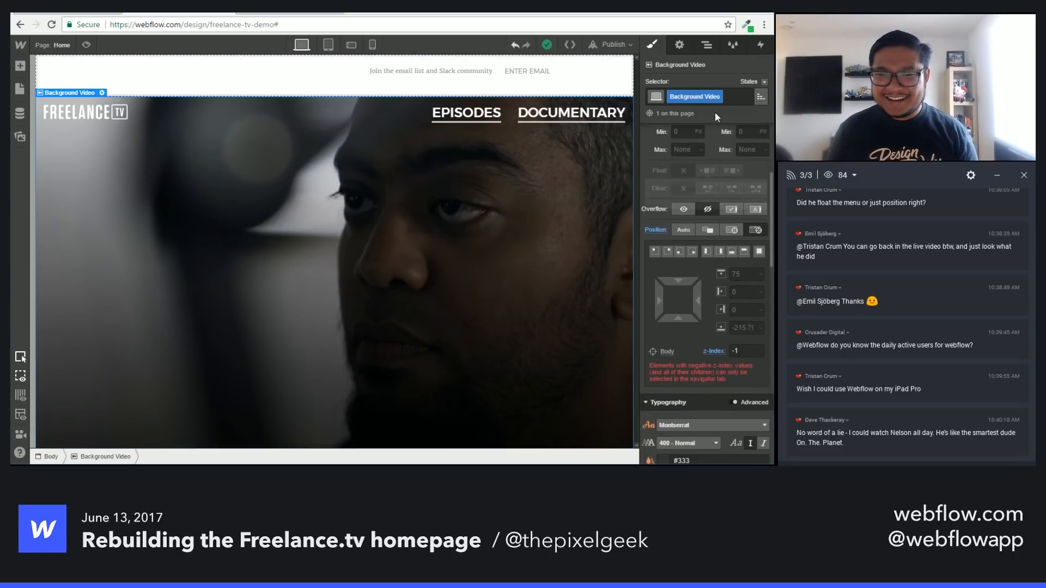
Step: Try a top margin on the Section below top nav, then reset its top margin and top padding
left_click(707, 45)
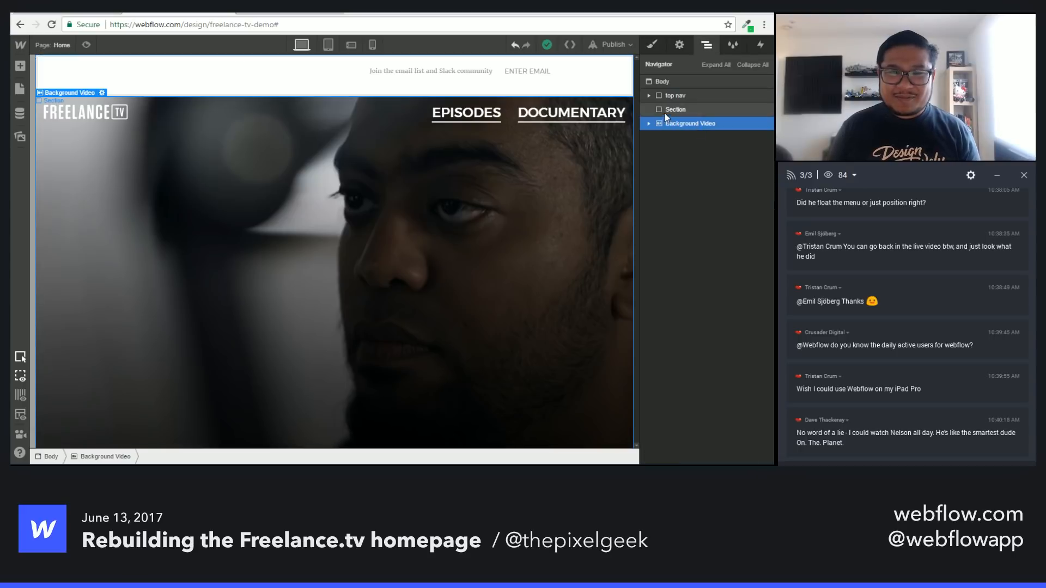
left_click(683, 110)
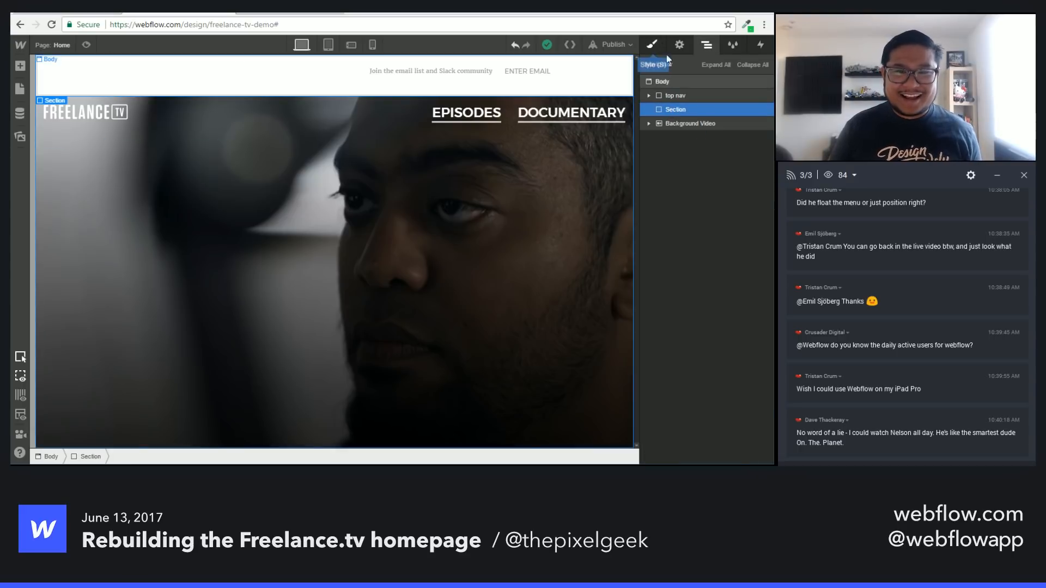
left_click(652, 45)
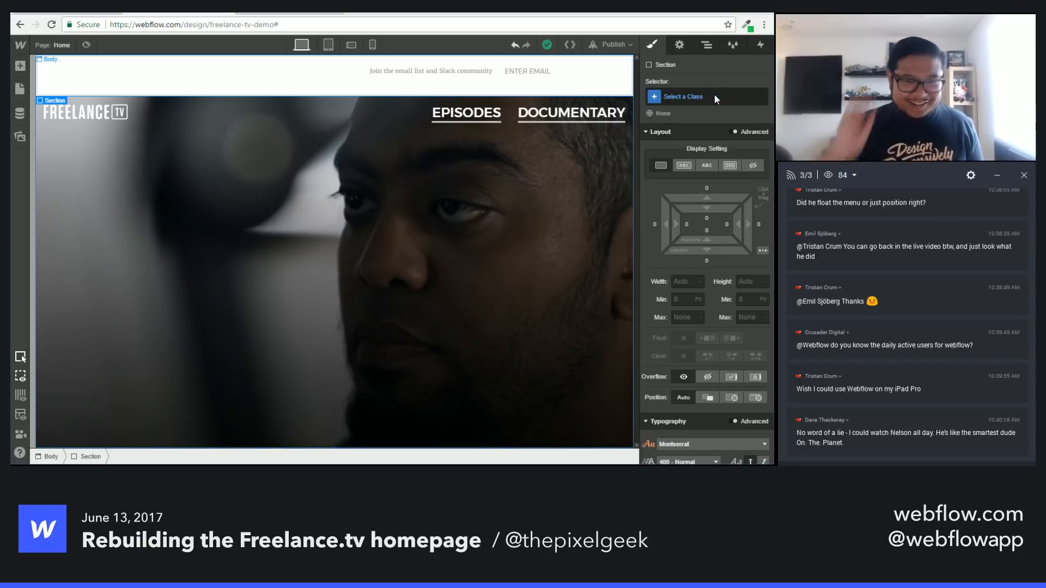
left_click_drag(698, 188, 706, 88)
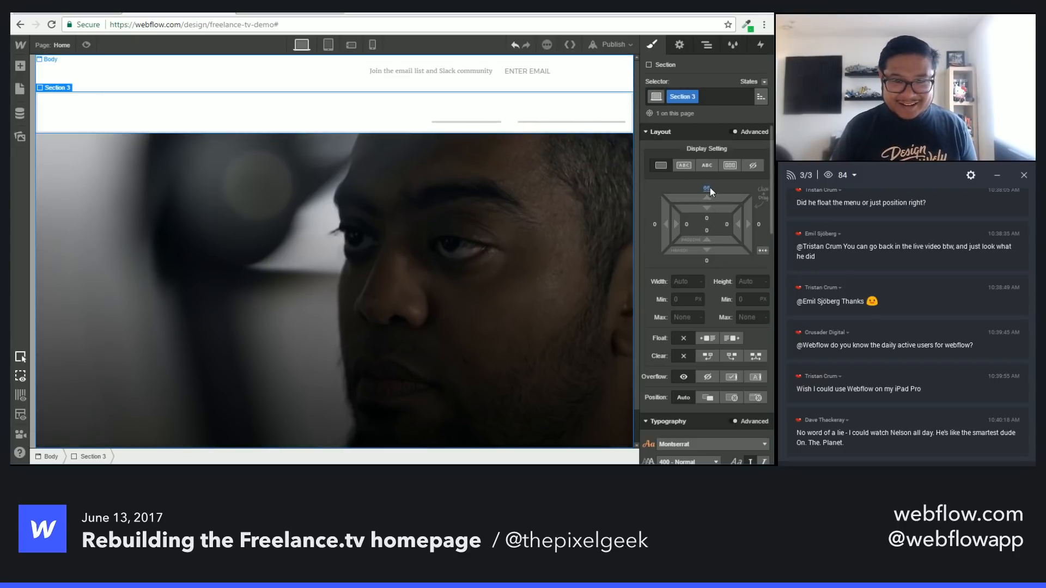
left_click(710, 187, "alt")
mouse_move(717, 210)
left_mouse_down()
mouse_move(720, 288)
mouse_move(710, 218)
left_mouse_up()
left_click(706, 217, "alt")
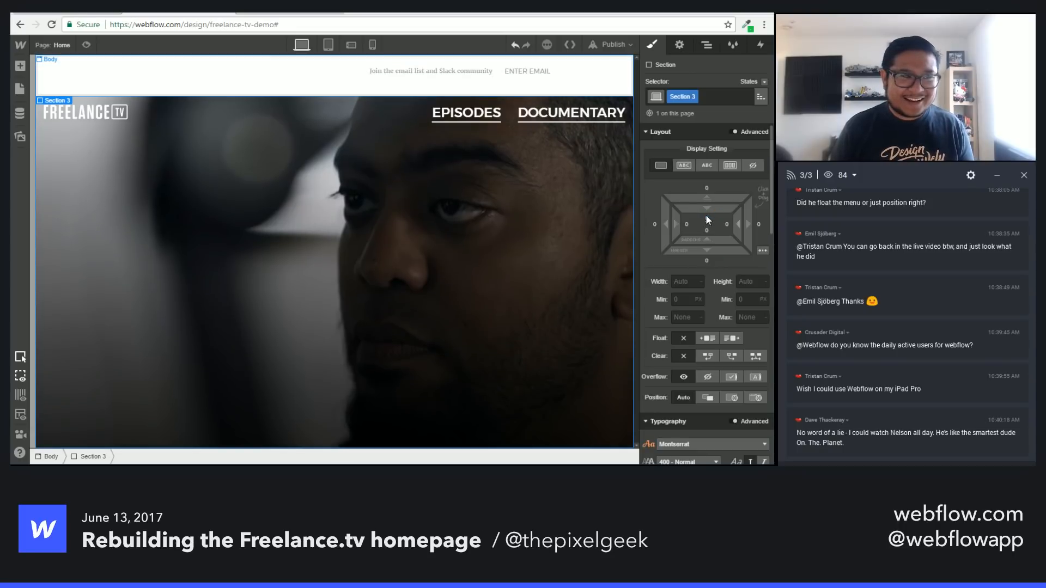
Step: Examine where Section 3 sits in the page structure and preview the page with the background video
left_click(522, 134)
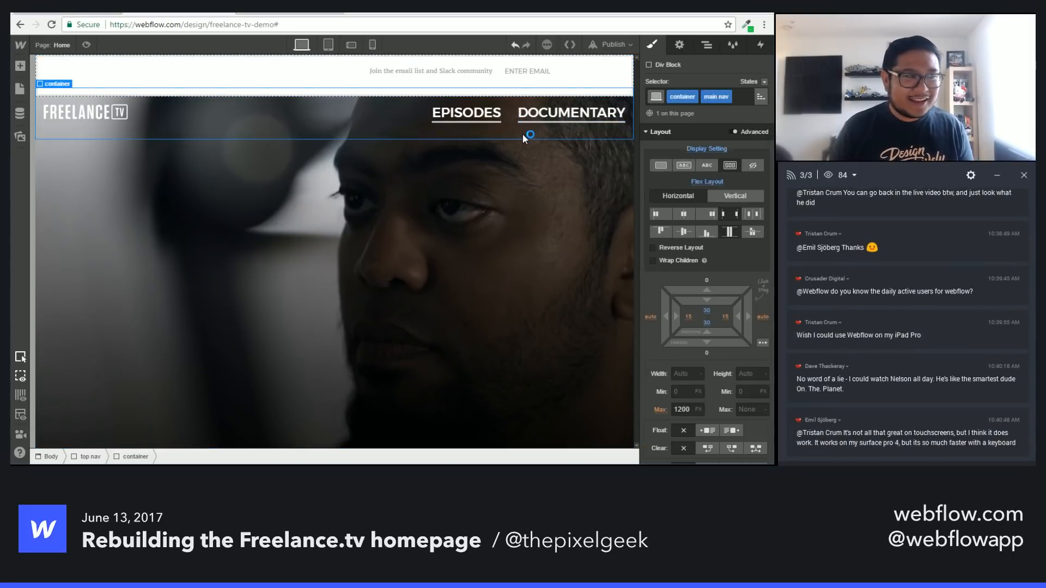
left_click(706, 45)
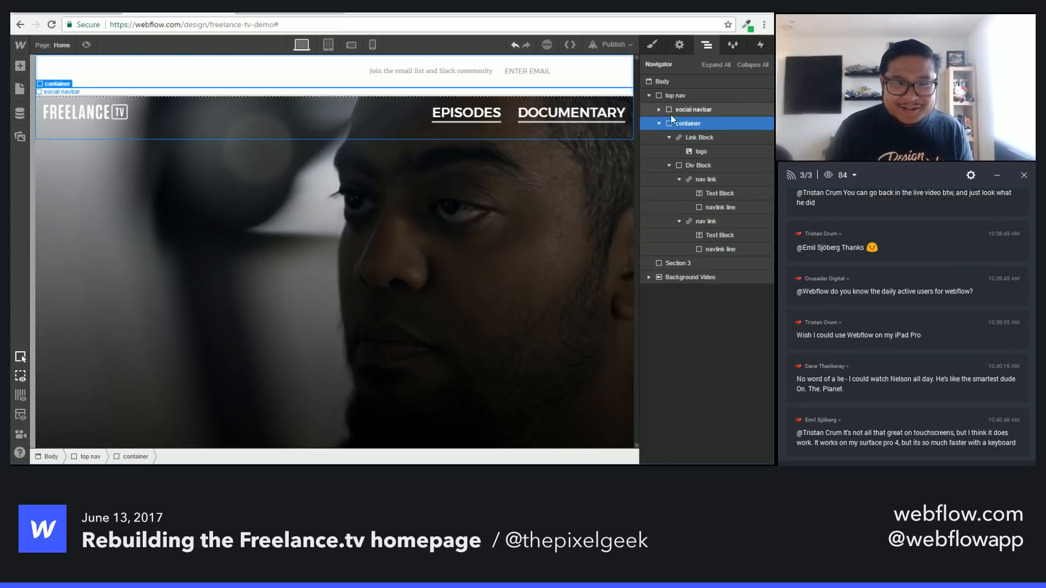
left_click(658, 124)
left_click(650, 96)
left_click(669, 111)
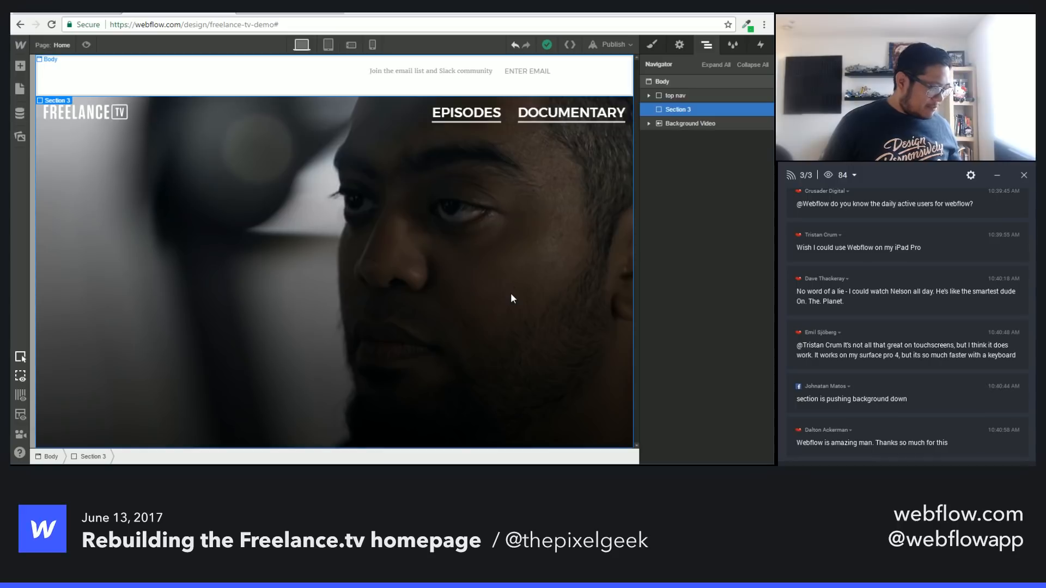
left_click(541, 237)
left_click(685, 111)
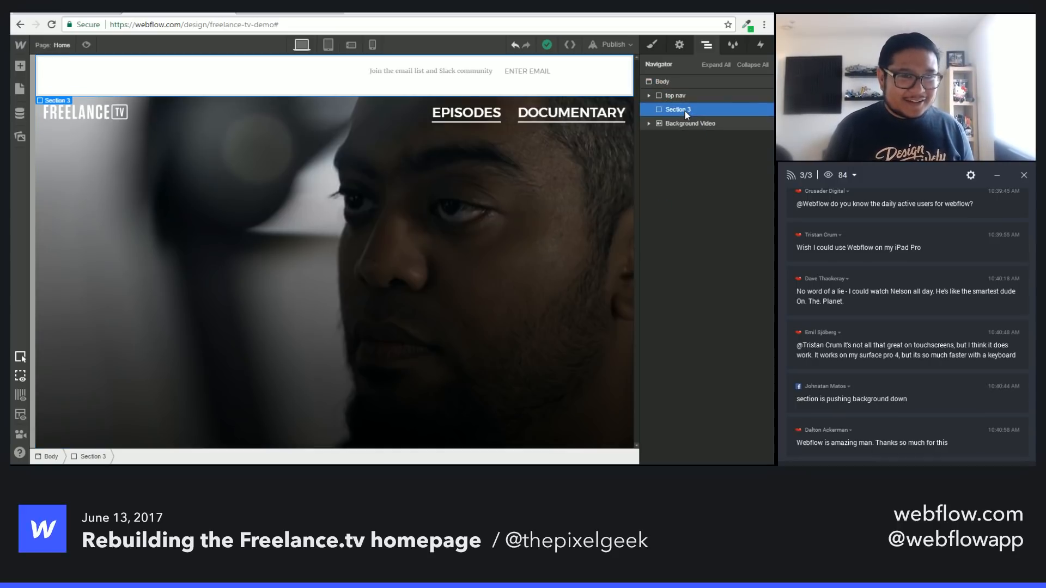
left_click(86, 45)
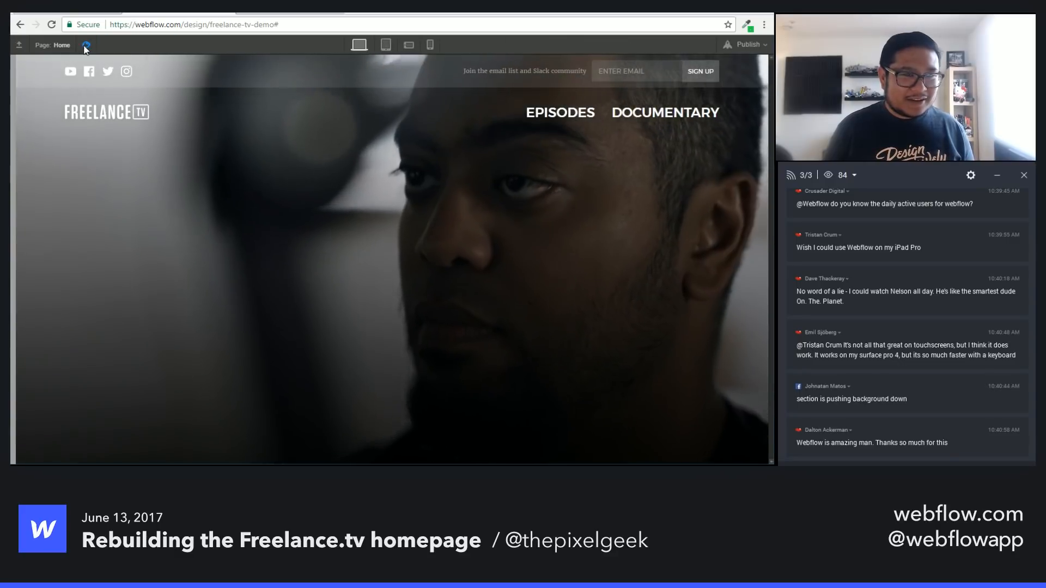
left_click(86, 45)
left_click(355, 233)
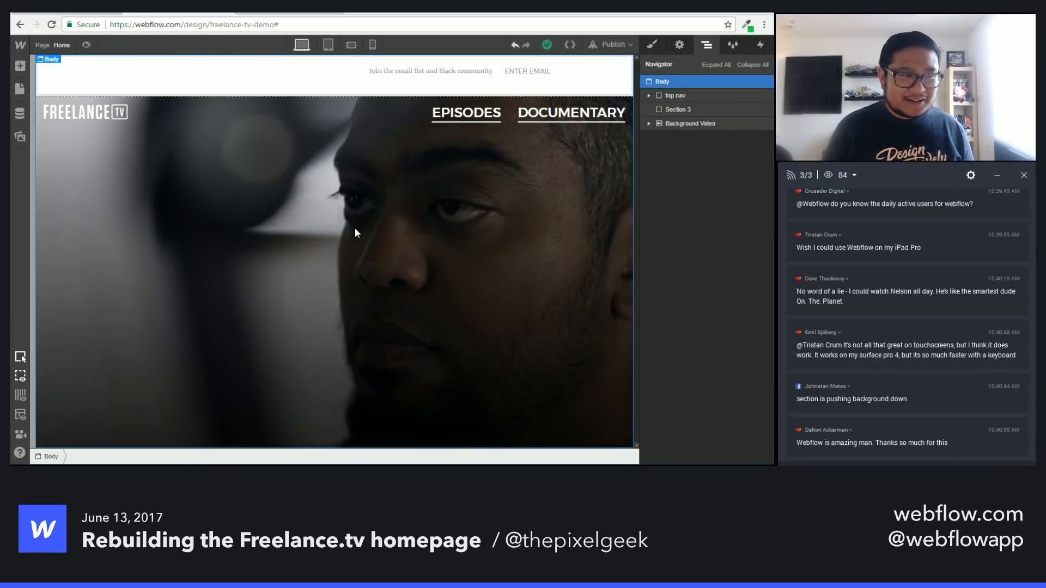
Step: Rename the class of Section 3 to "Hero content"
left_click(686, 111)
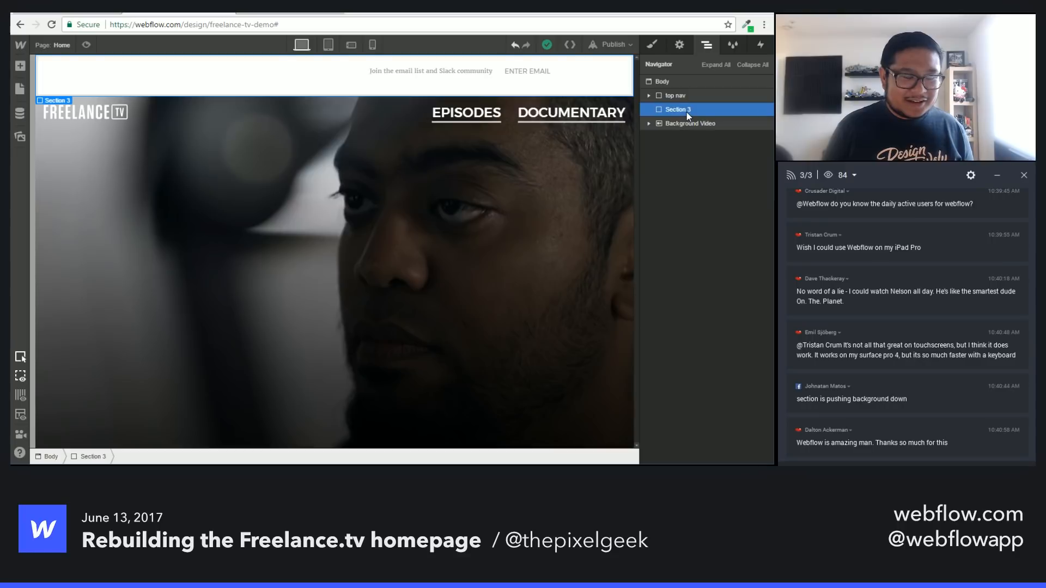
key("s")
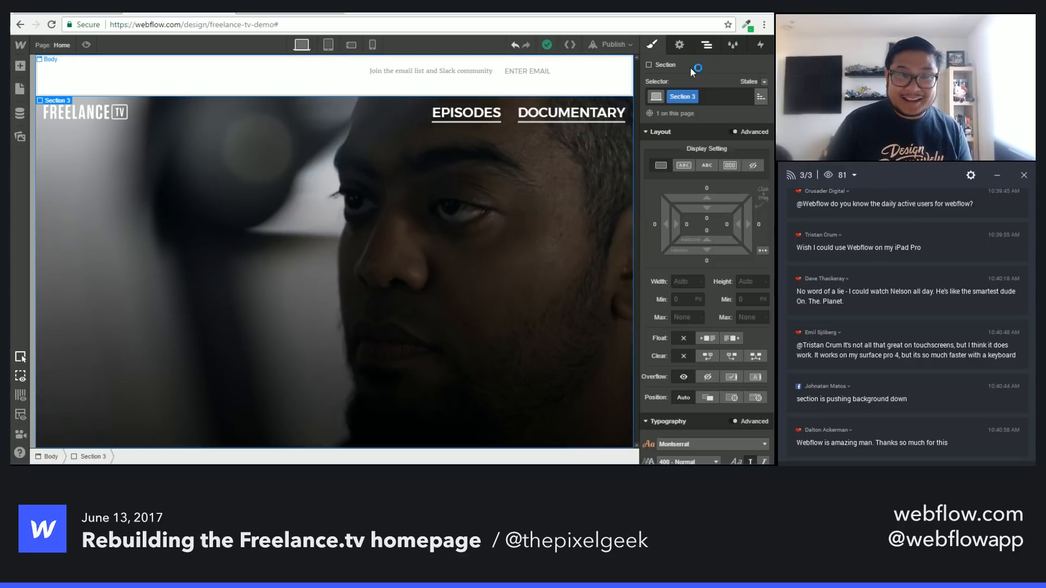
left_click(682, 95)
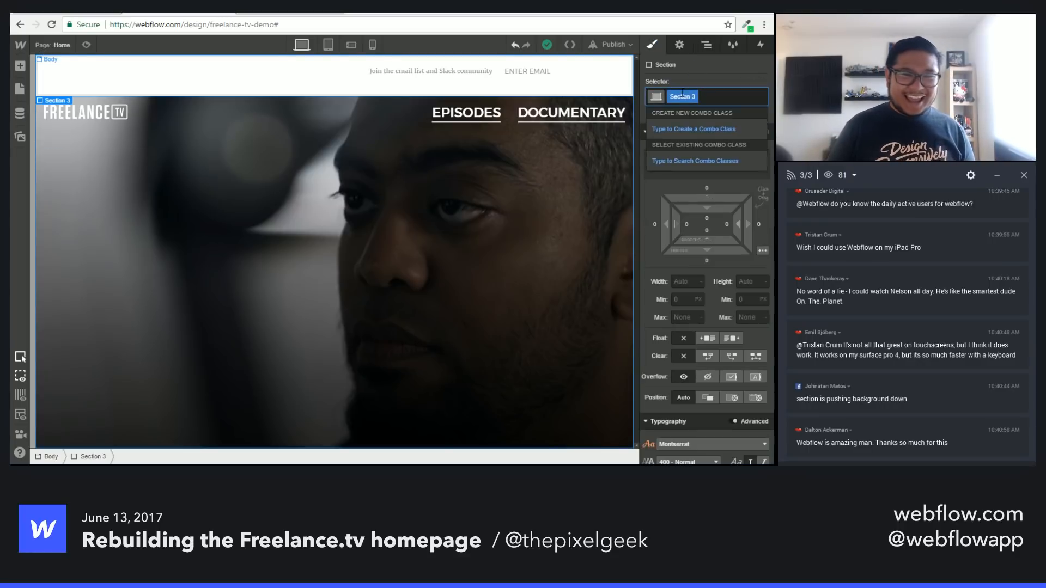
left_click(680, 98)
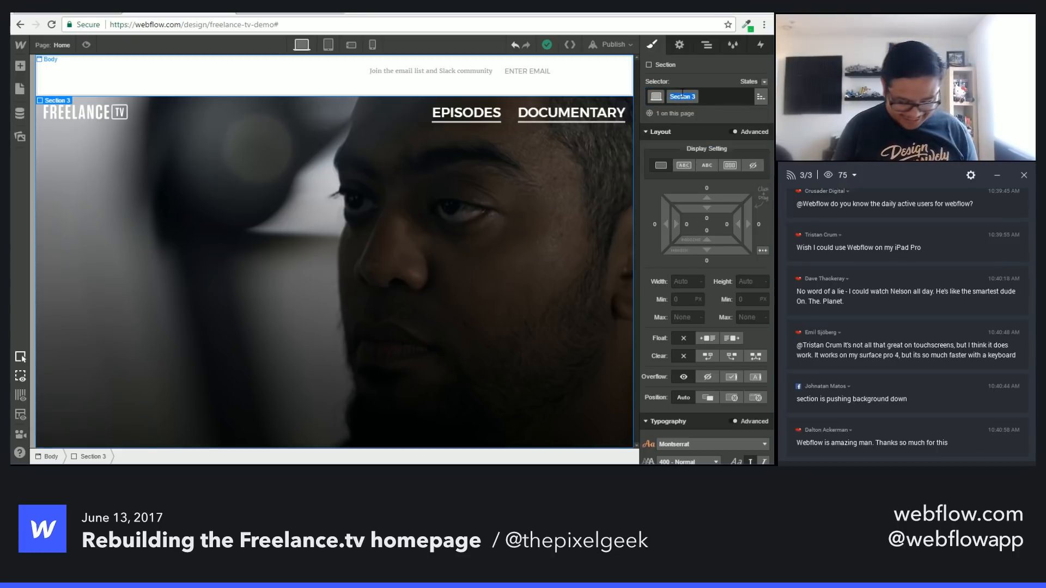
type("Hero content")
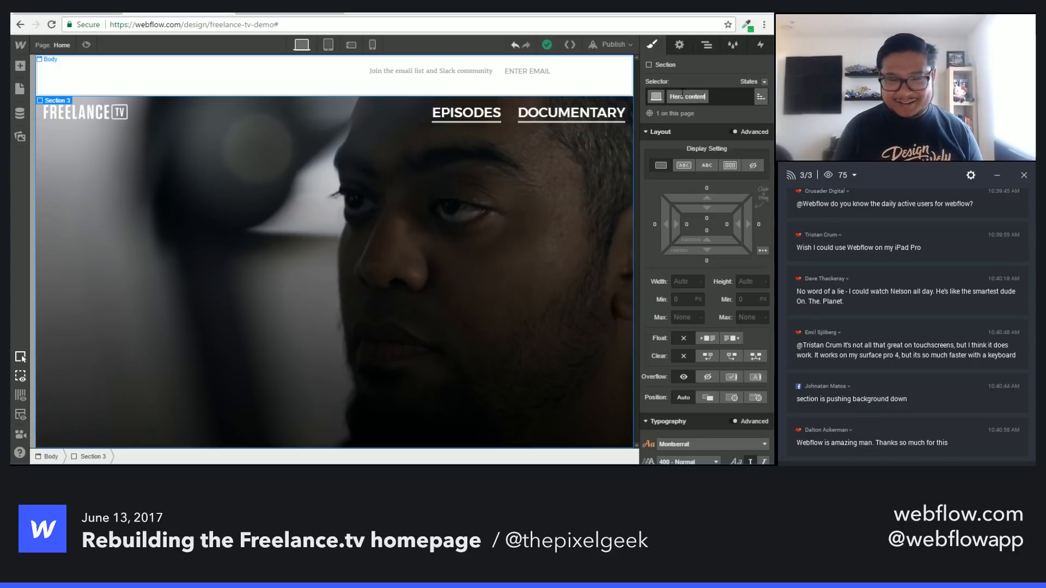
key("Return")
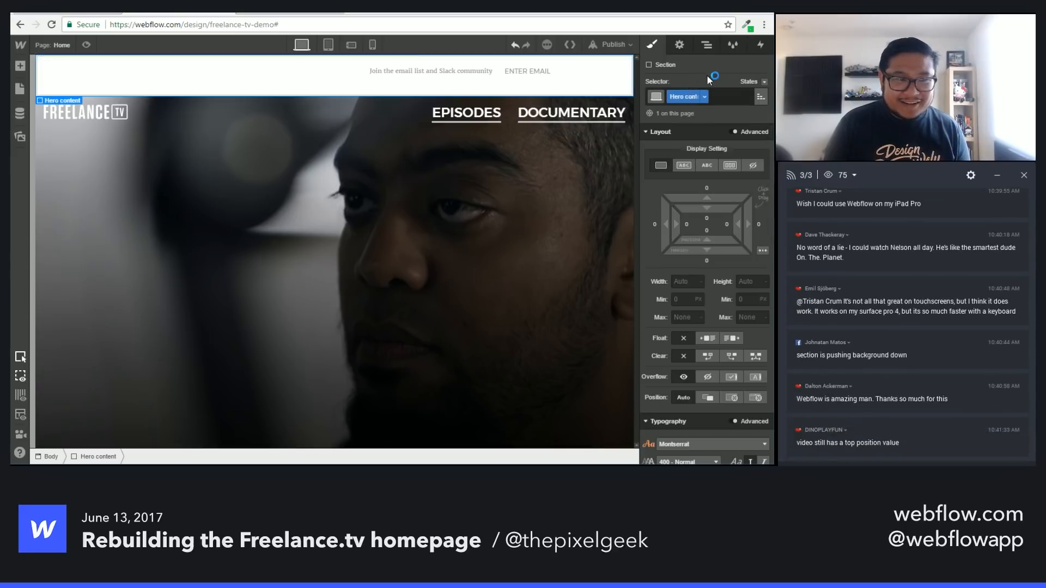
Step: Add a Div Block between top nav and the Background Video and nest Hero content inside it
left_click(701, 52)
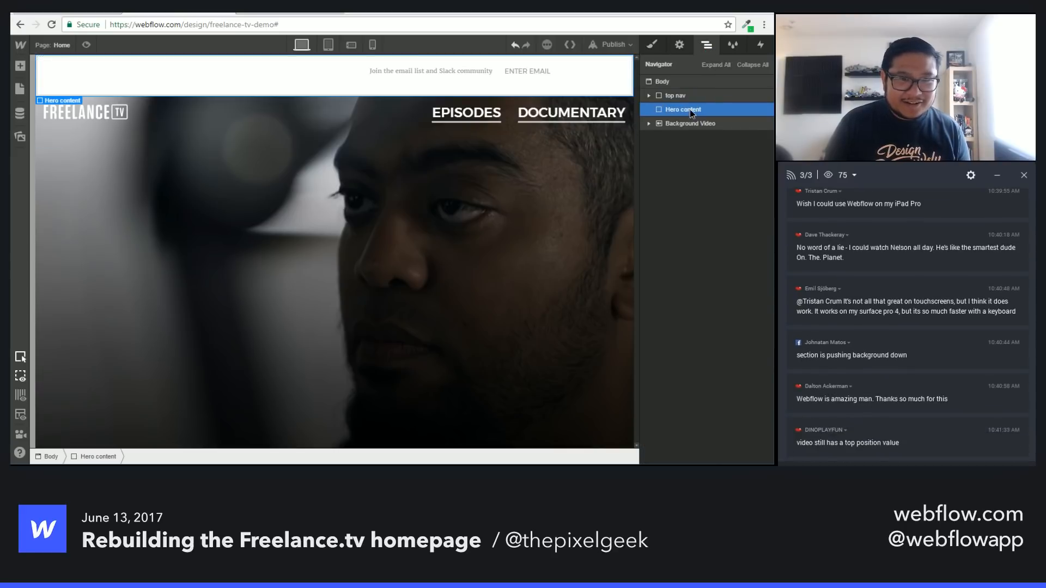
key("a")
left_click_drag(56, 209, 655, 160)
left_click_drag(685, 122, 677, 390)
left_click(674, 405)
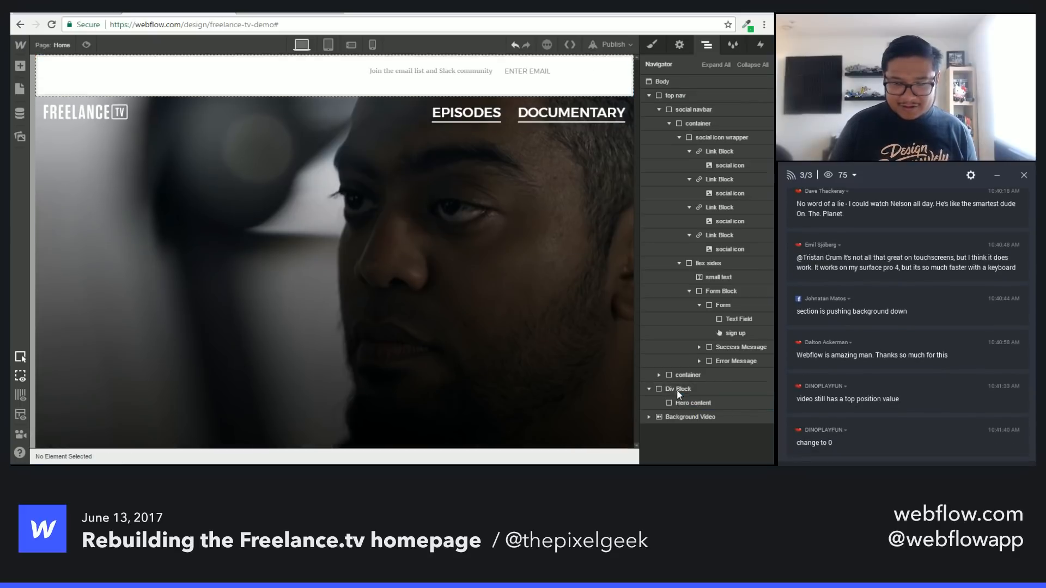
Step: Apply the existing "container" class to the Div Block that wraps Hero content
left_click(678, 389)
key("s")
left_click(699, 97)
type("cont")
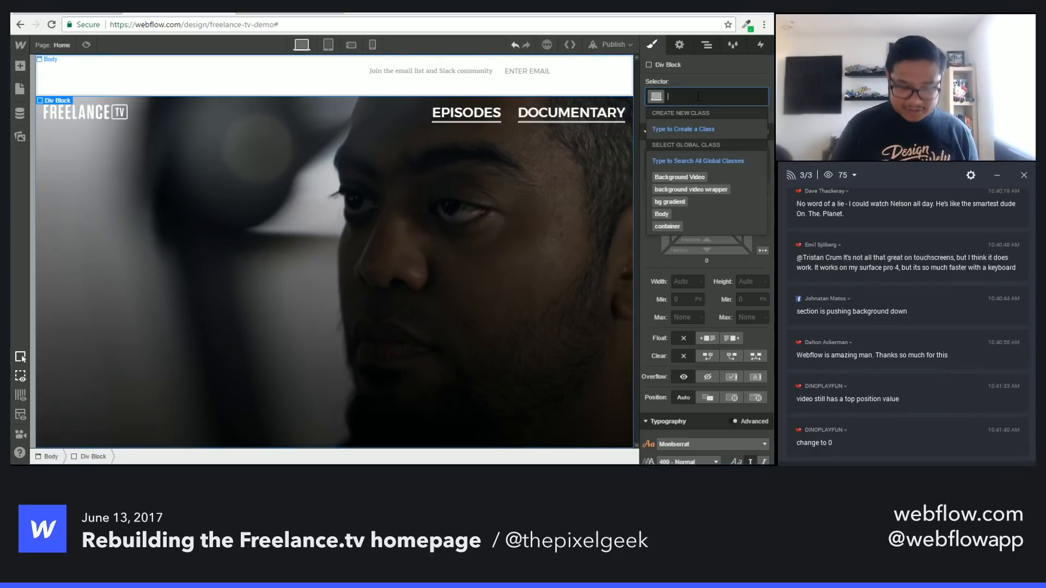
key("Down")
key("Return")
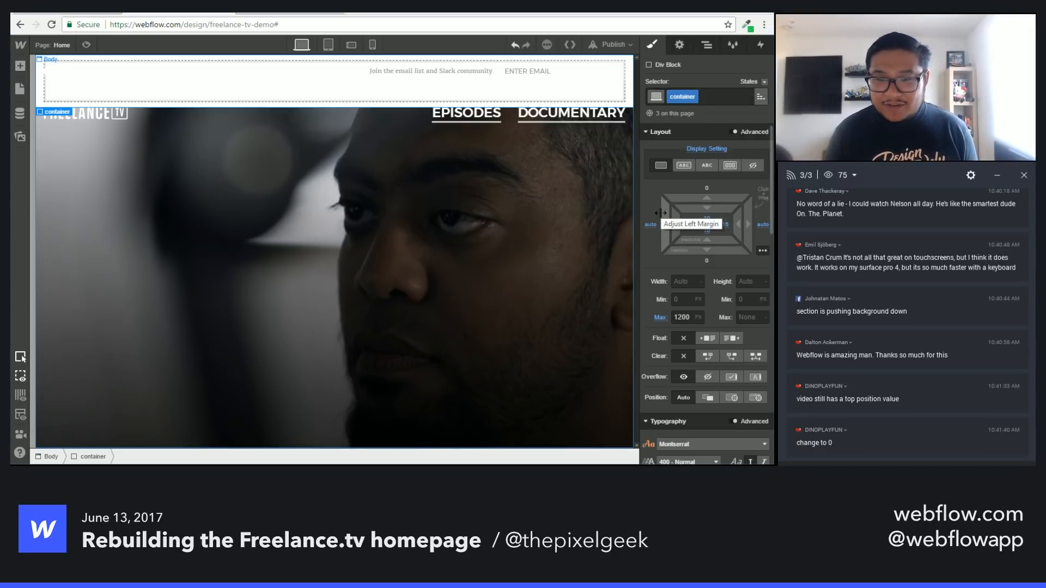
left_click(577, 313)
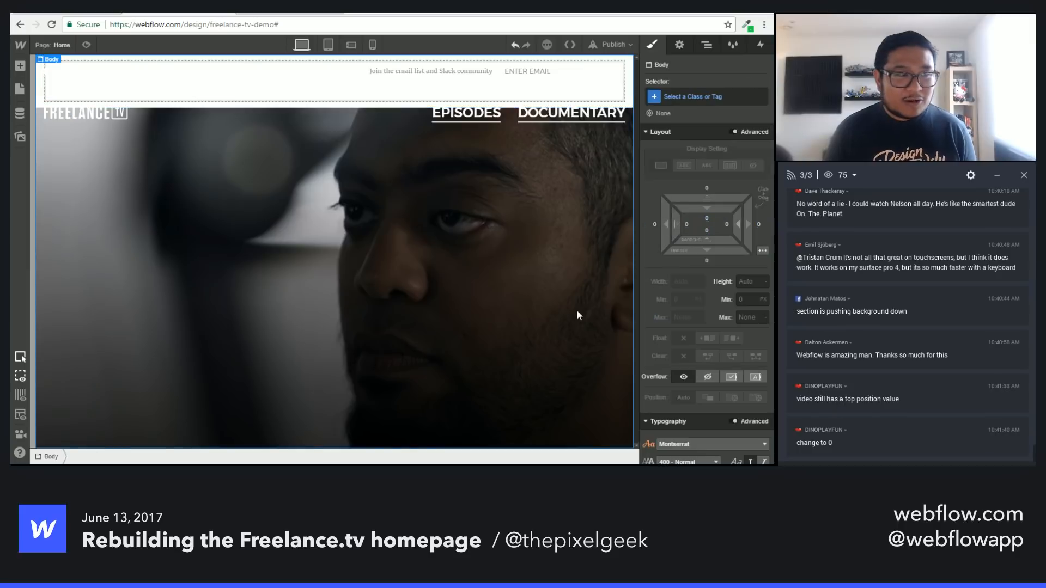
Step: Anchor the Background Video to its top-left corner with top and left offsets of 0 px
key("z")
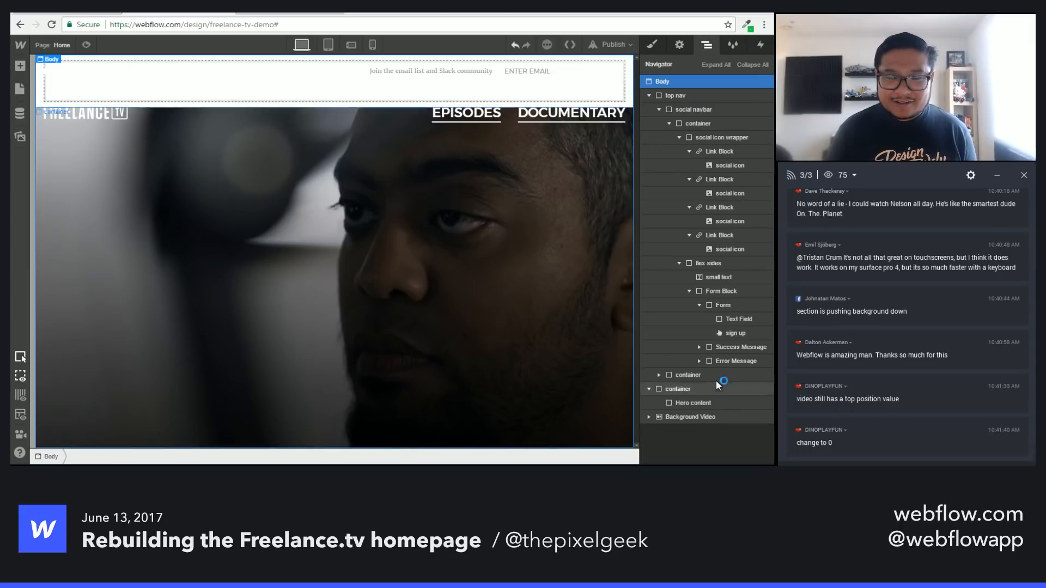
left_click(697, 420)
key("s")
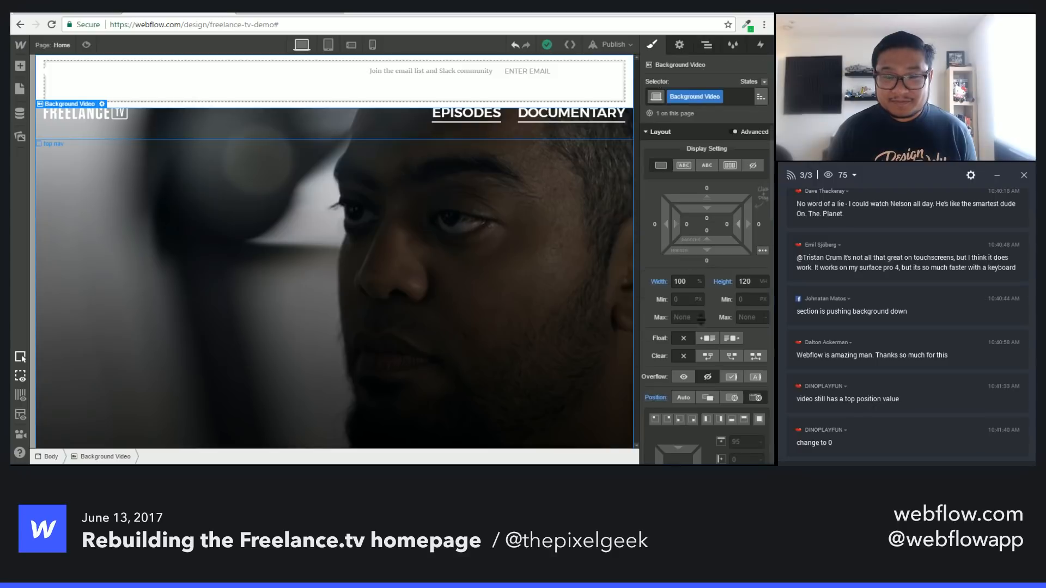
scroll(687, 369, "down", 2)
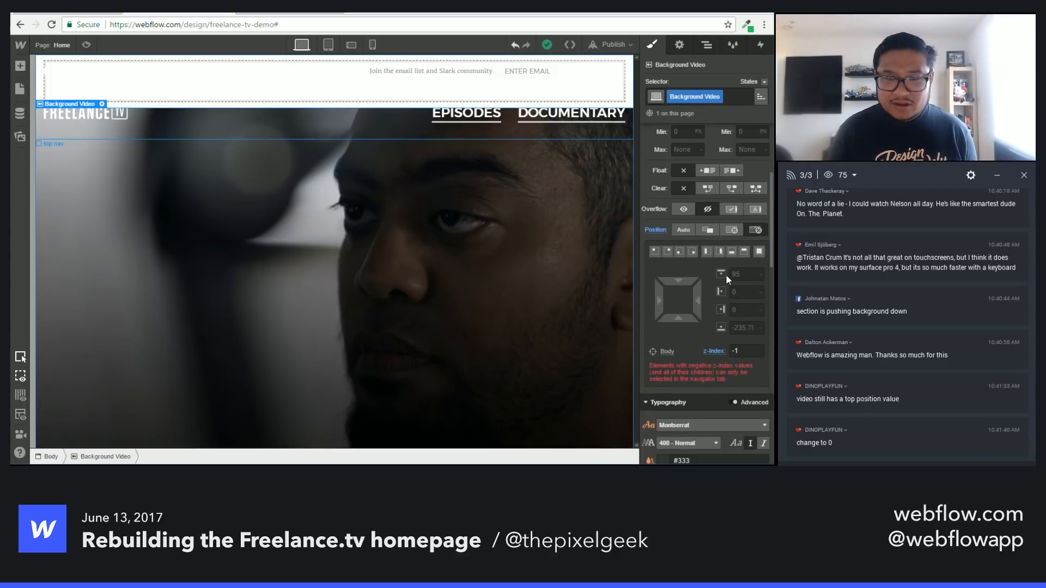
left_click(656, 250)
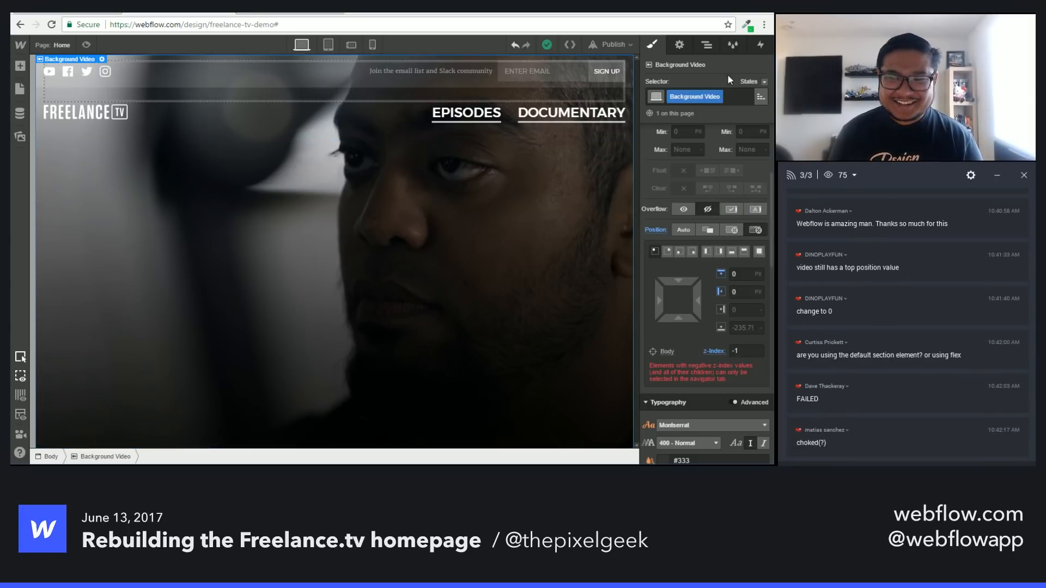
Step: Give the Hero content section inside the container a top margin of 160 px
left_click(707, 46)
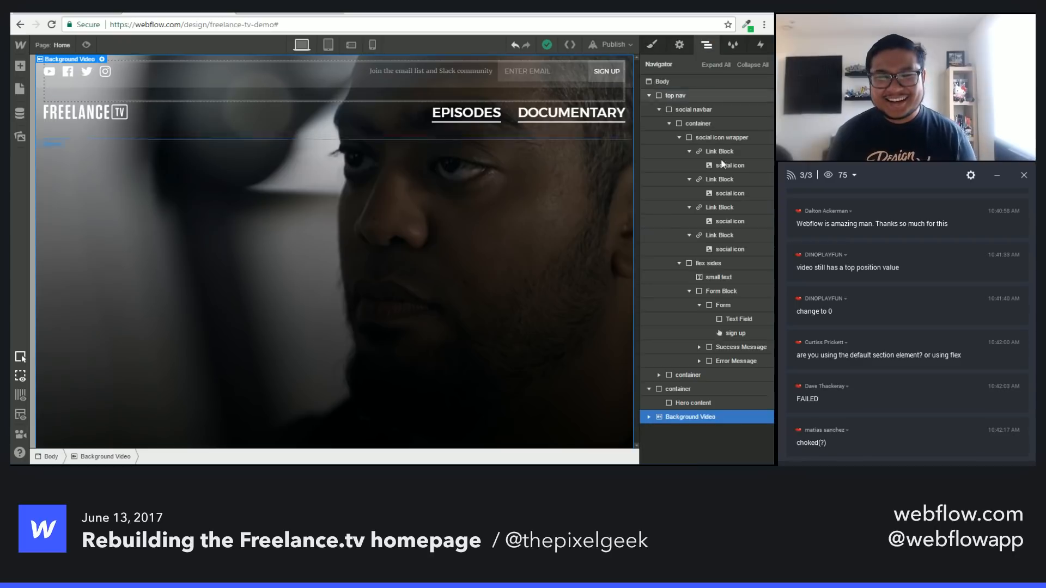
left_click(686, 389)
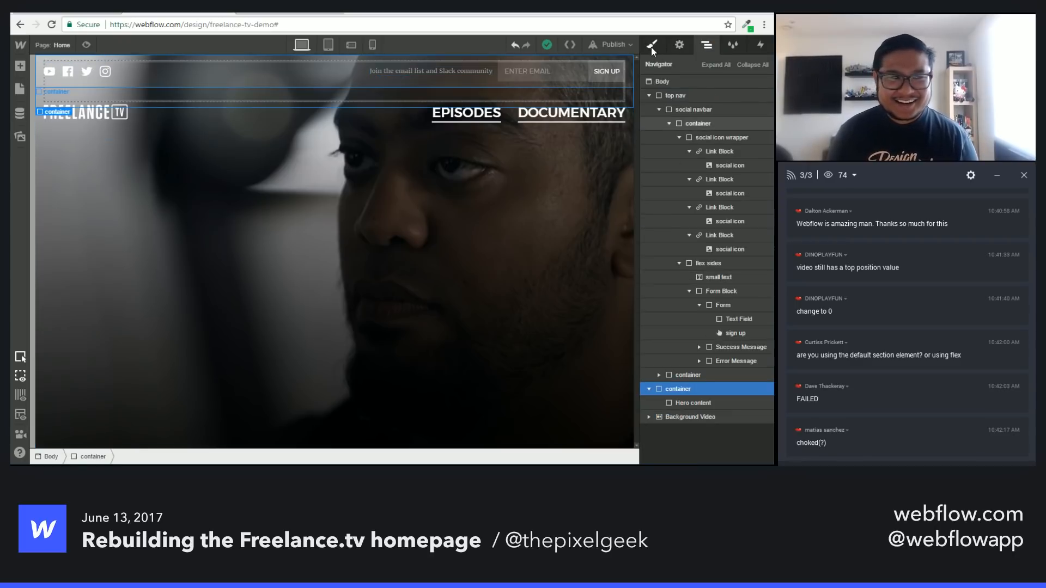
left_click(652, 46)
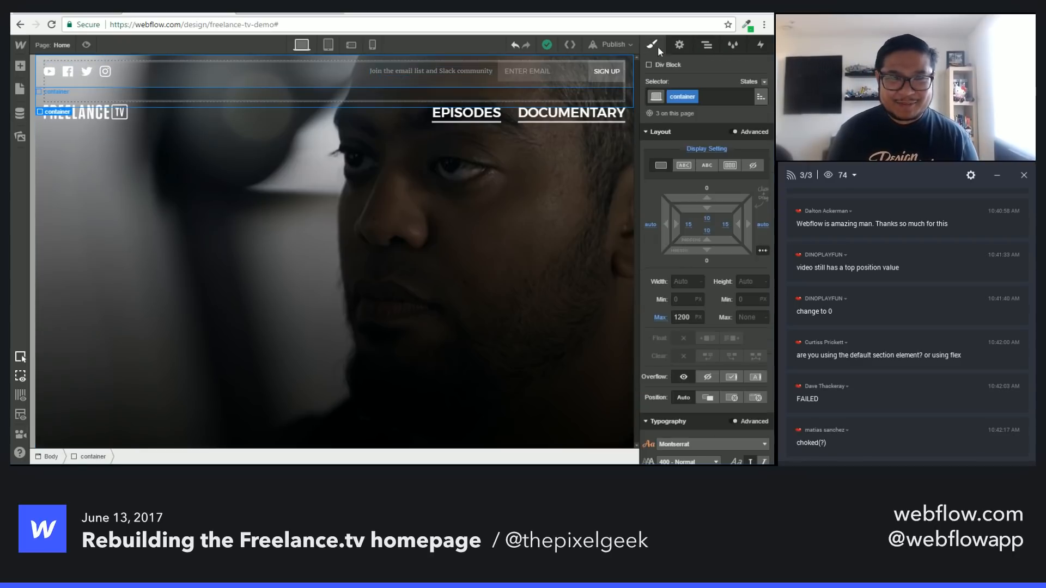
left_click(707, 45)
left_click(695, 403)
key("s")
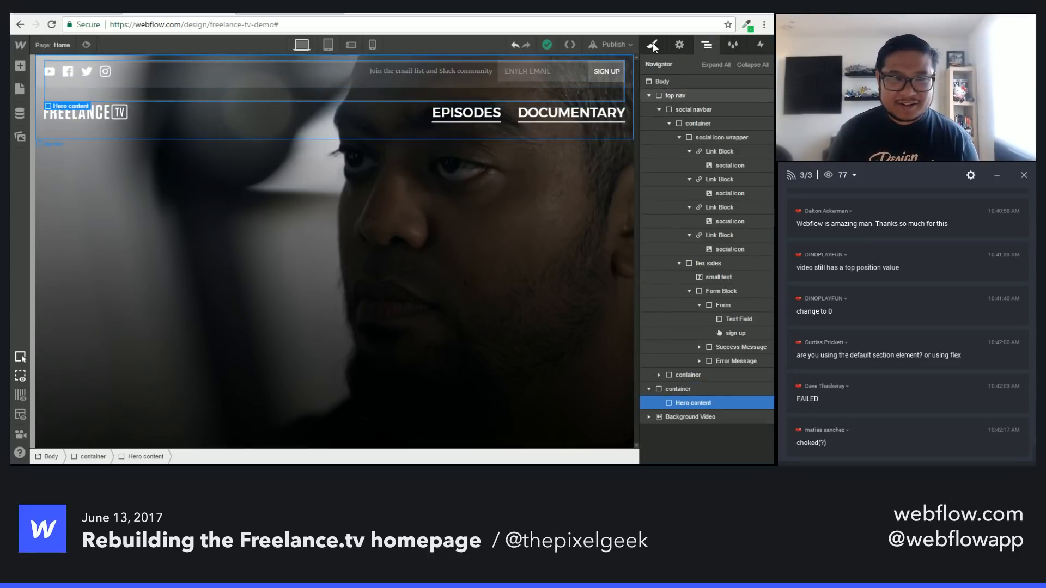
left_click_drag(707, 199, 713, 13)
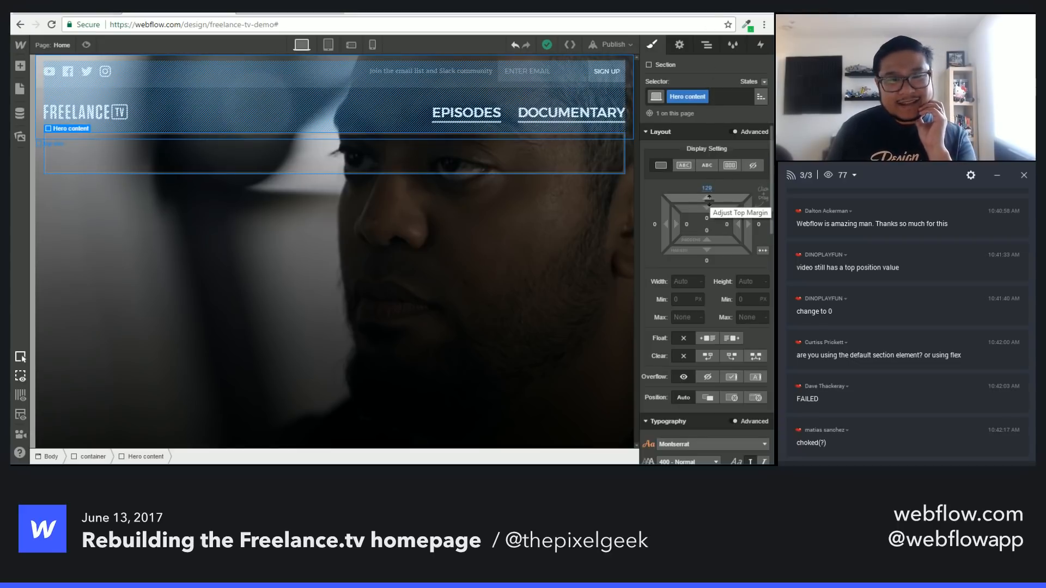
left_click_drag(708, 199, 703, 148)
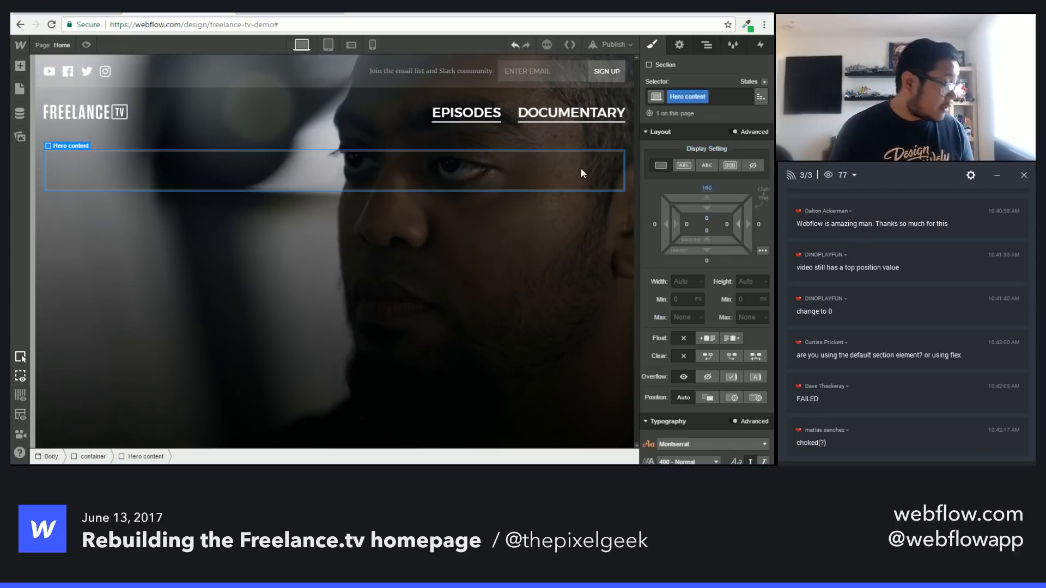
Step: Add a Text Block inside the Hero content section reading "Start with episode 1:"
key("a")
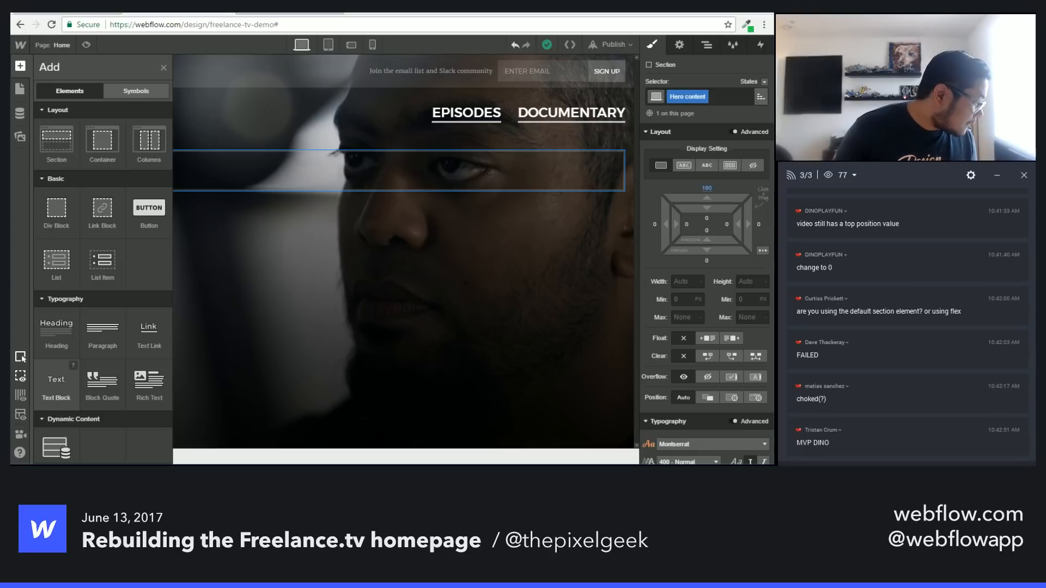
left_click_drag(56, 382, 88, 162)
double_click(81, 153)
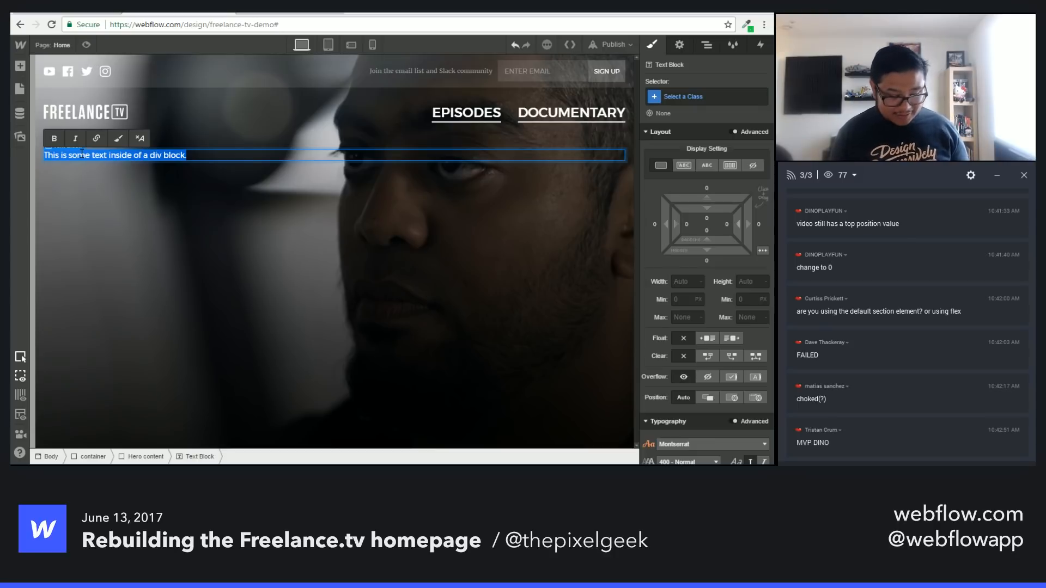
type("Start with")
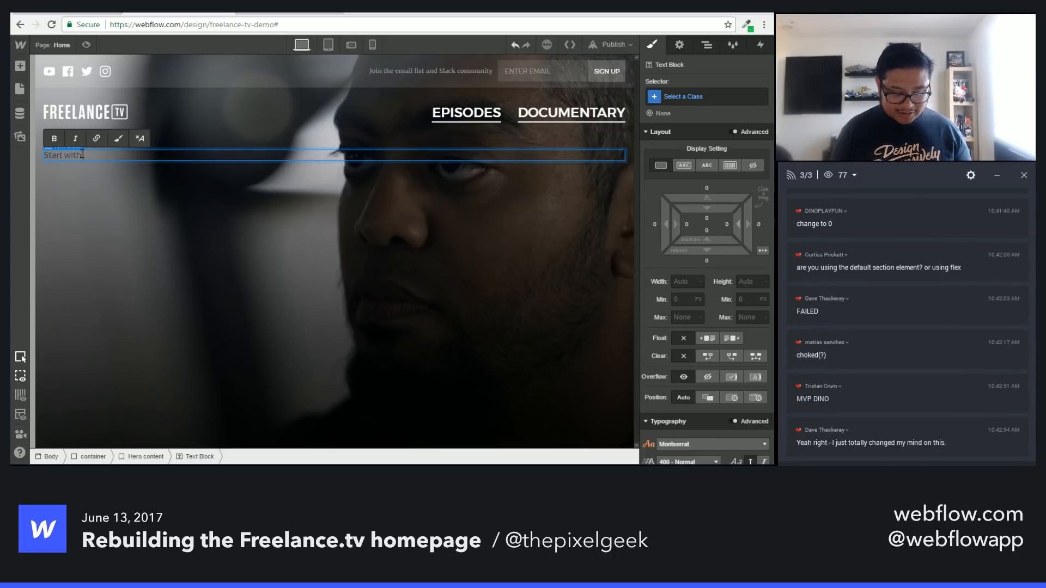
type(" episode 1")
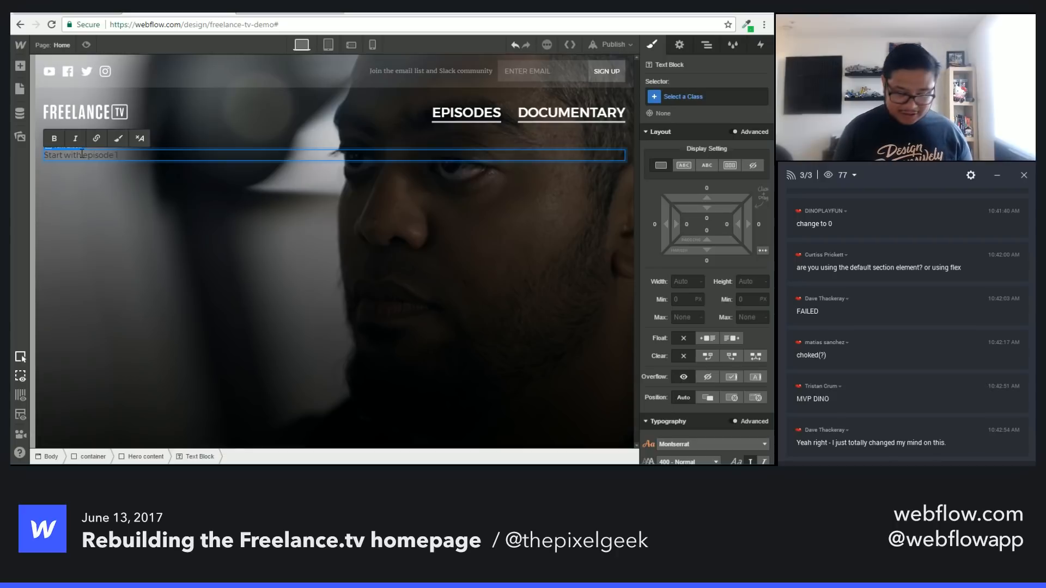
key("Escape")
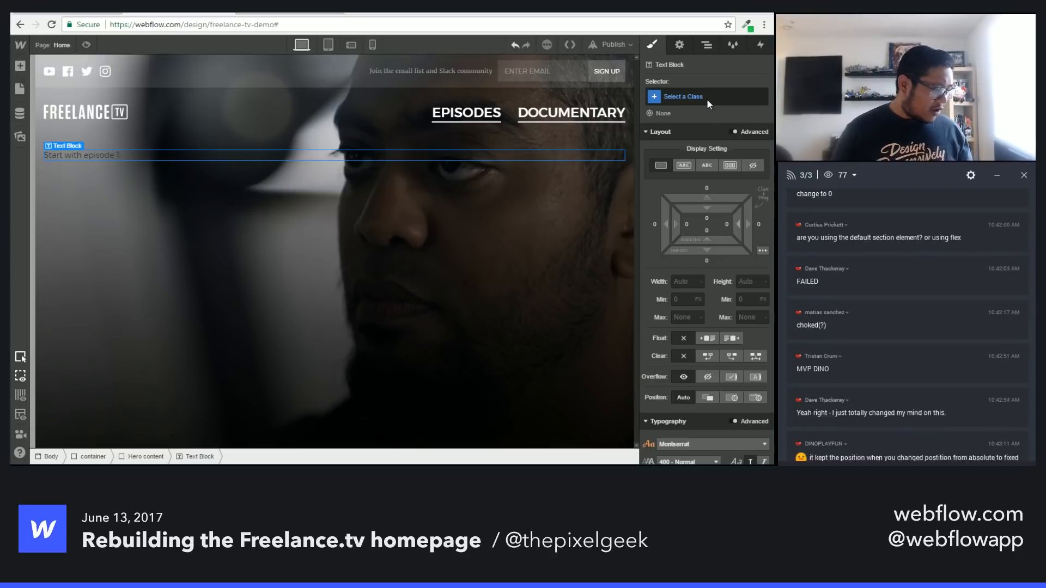
Step: Set the font color of the Hero content section to white
left_click(472, 153)
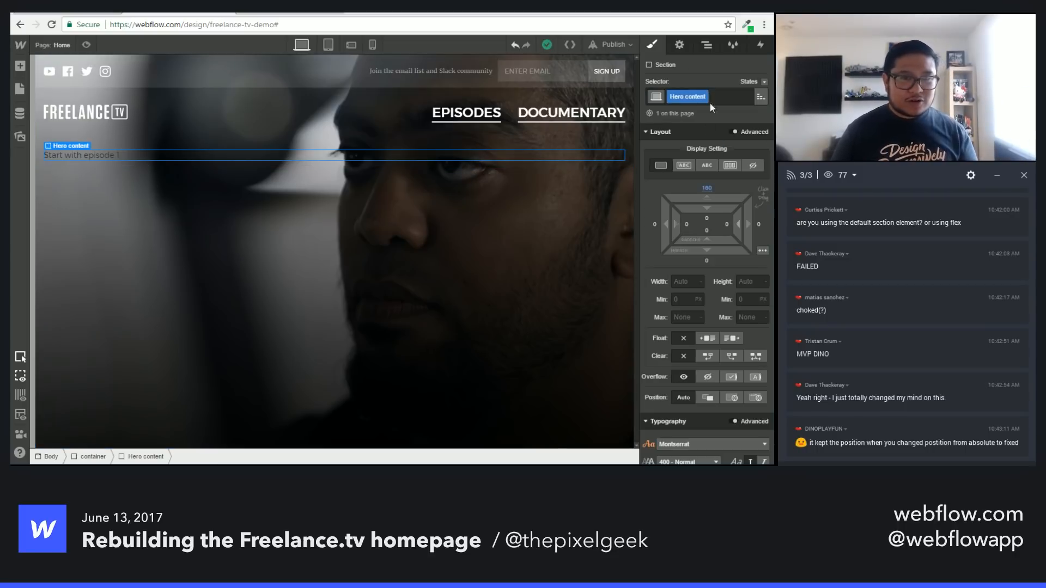
scroll(701, 356, "down", 3)
left_click(697, 317)
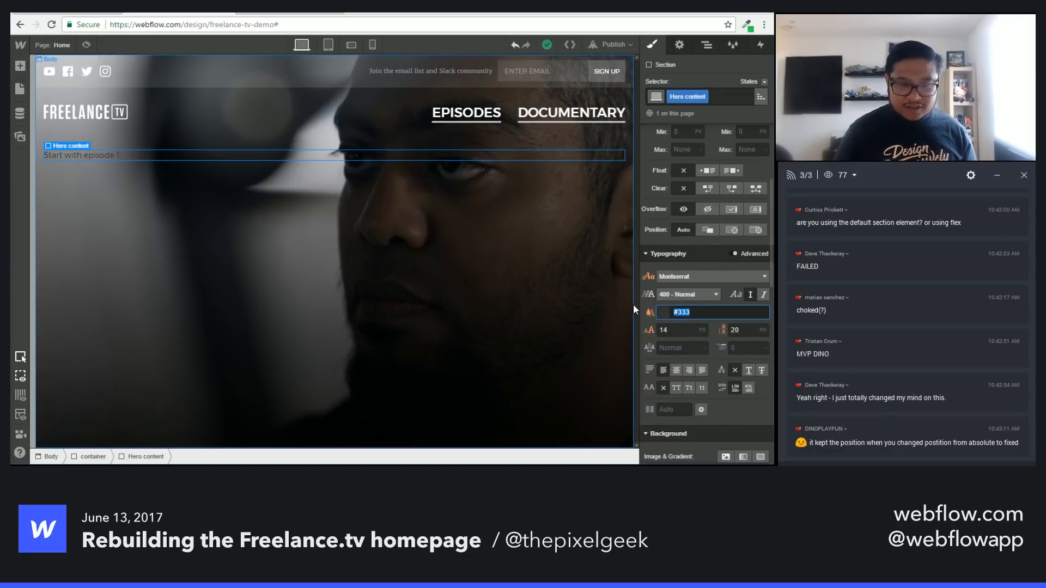
type("white")
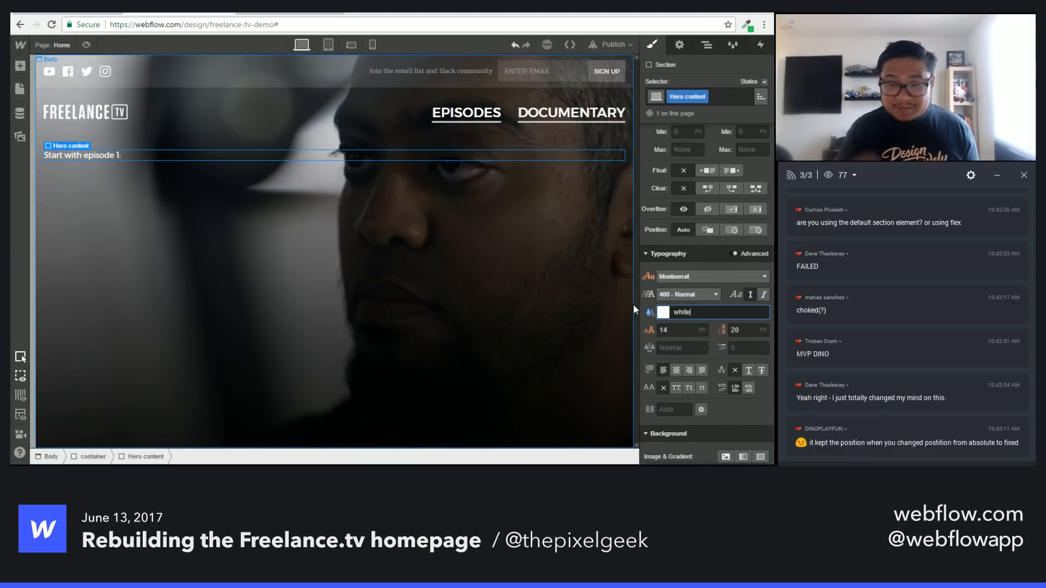
Step: Give the episode Text Block a new class named "small hero text" and make its text uppercase
left_click(109, 155)
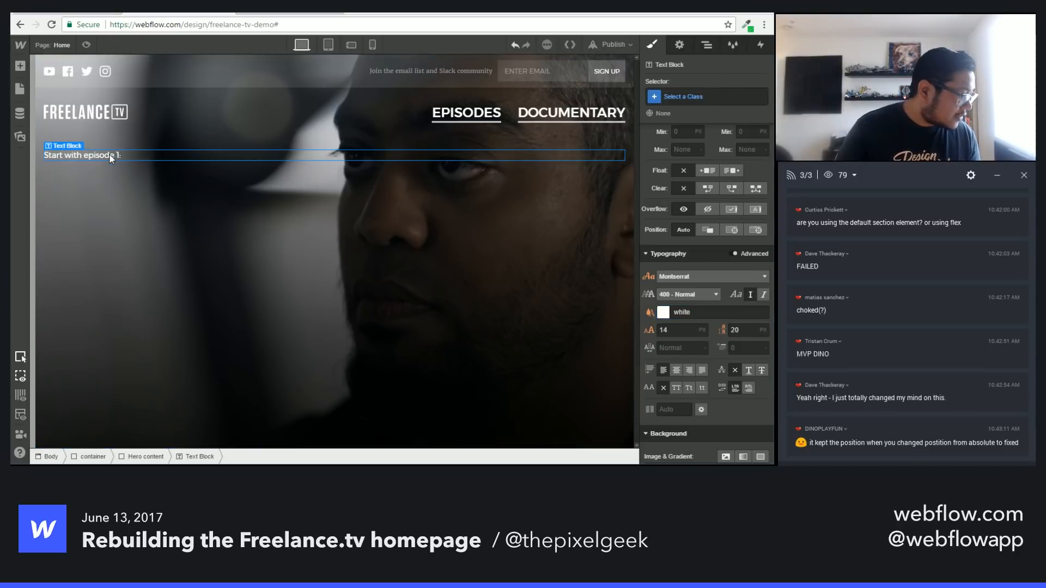
left_click(695, 99)
type("small hero text")
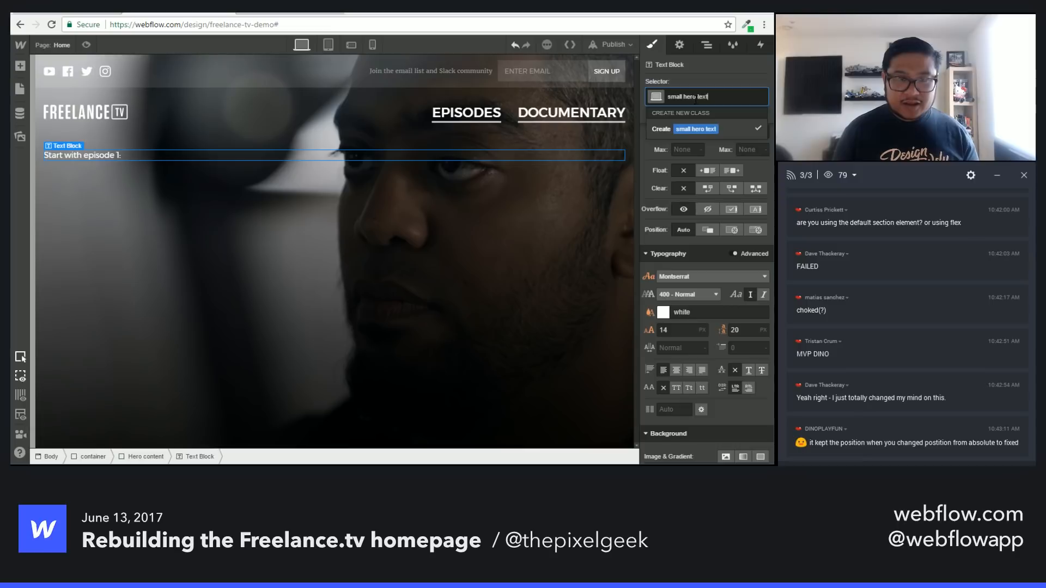
key("Return")
left_click(678, 330)
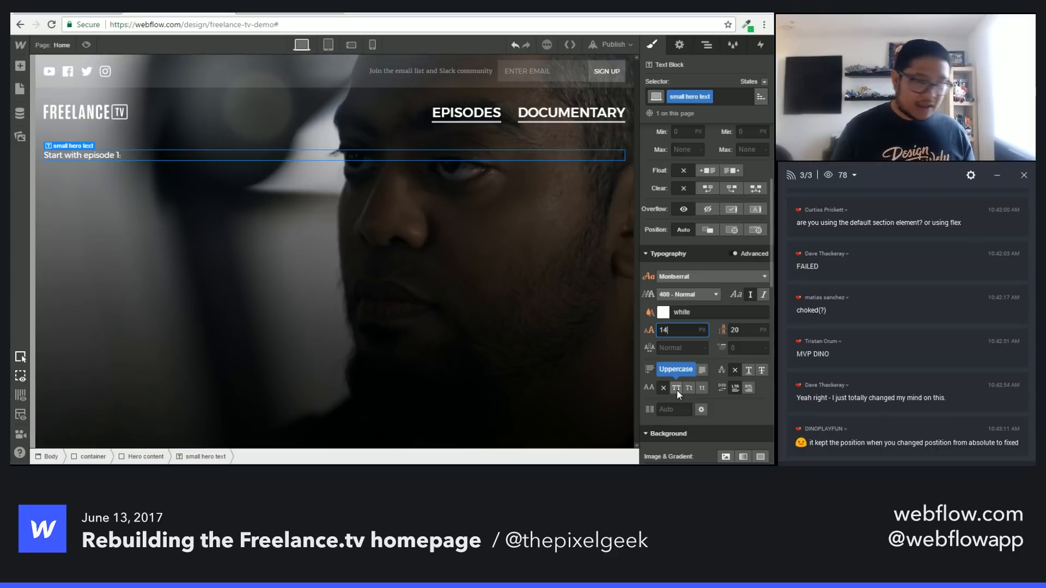
left_click(297, 154)
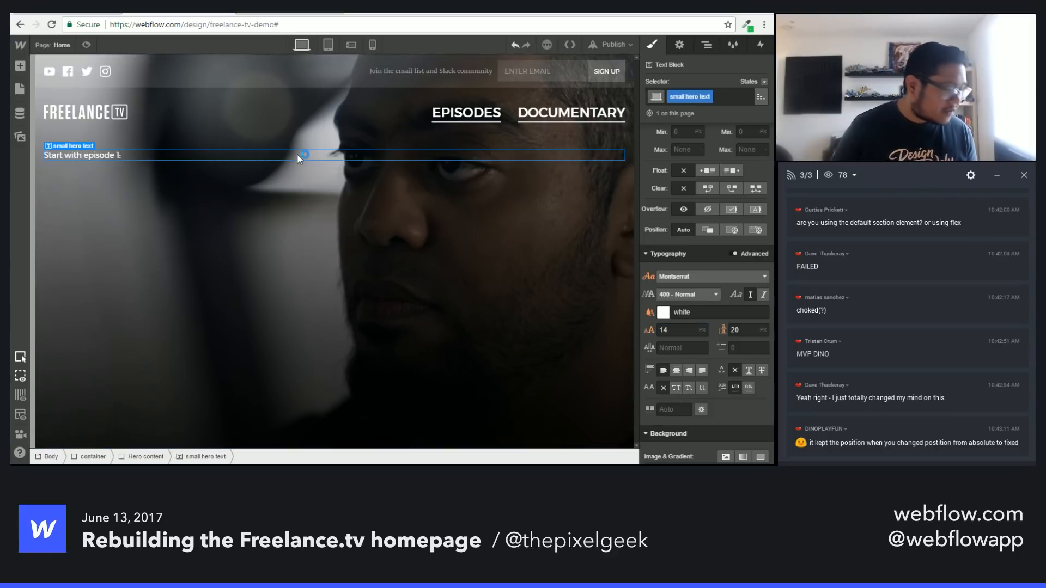
key("Up")
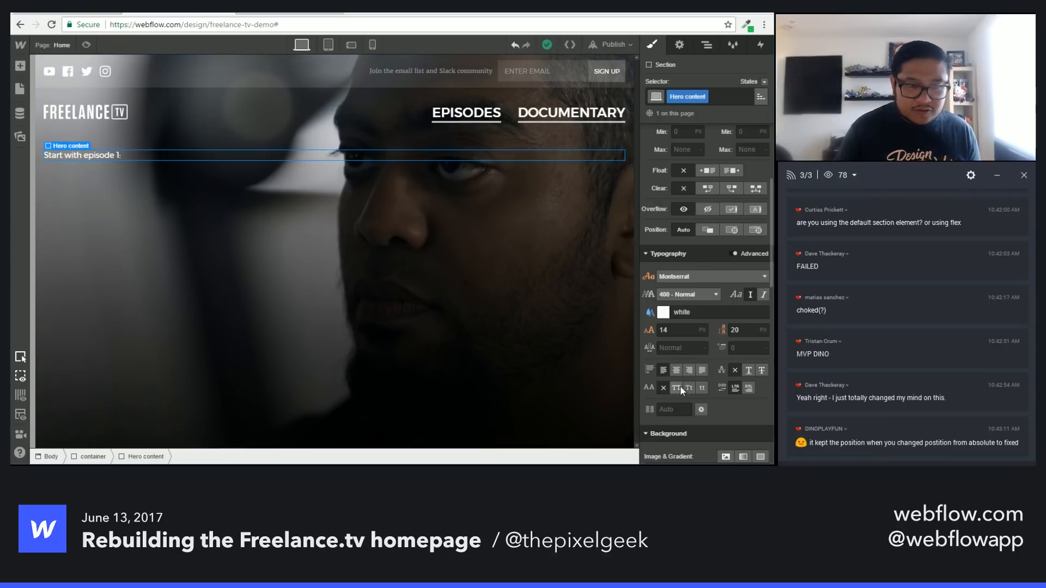
left_click(680, 385)
left_click(135, 155)
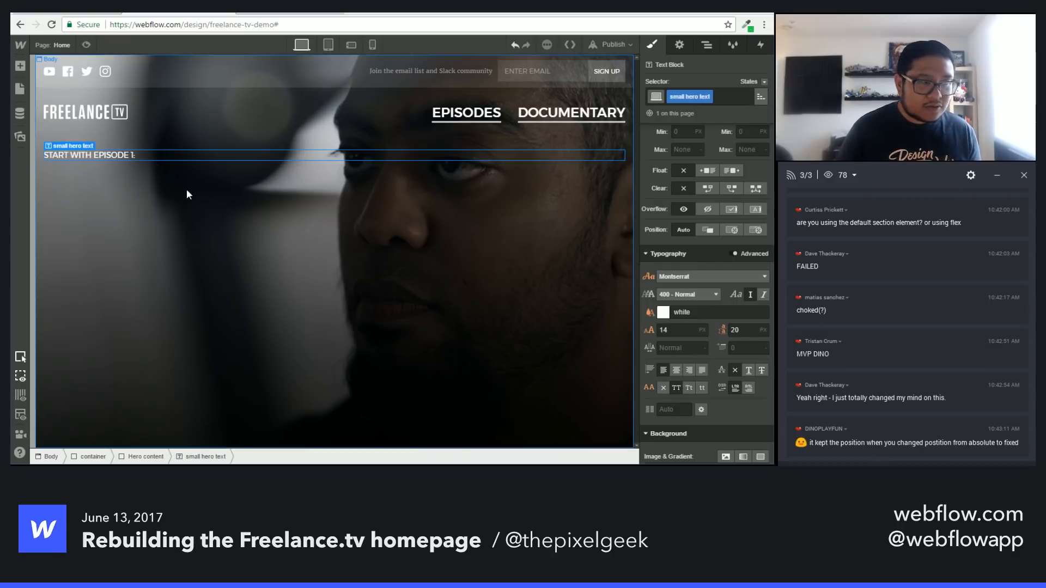
Step: Set the small hero text to a font size of 12 px and a line height of 18 px
left_click(675, 328)
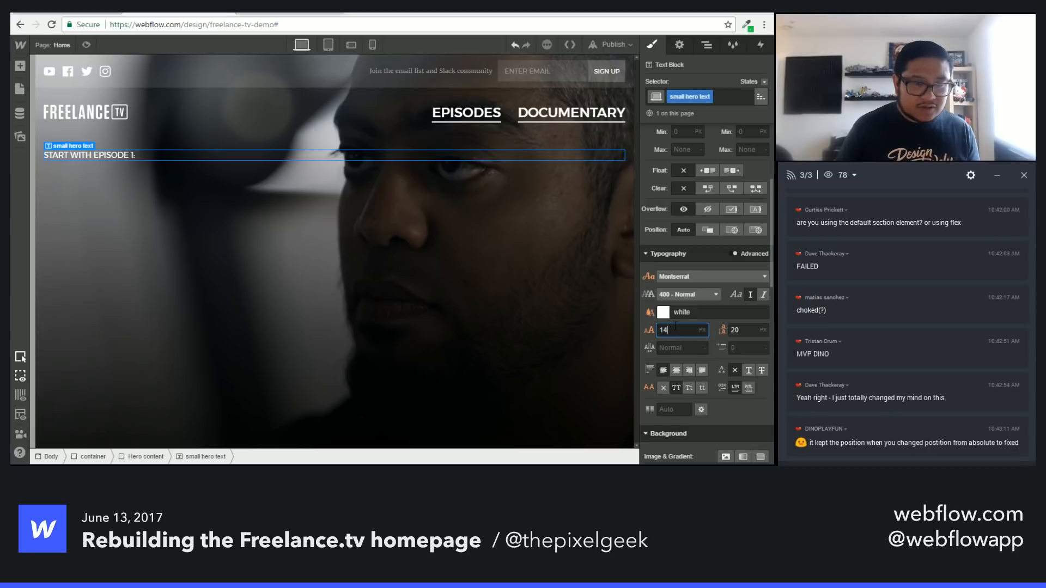
key("Down")
key("Down")
key("Tab")
key("Down")
key("Down")
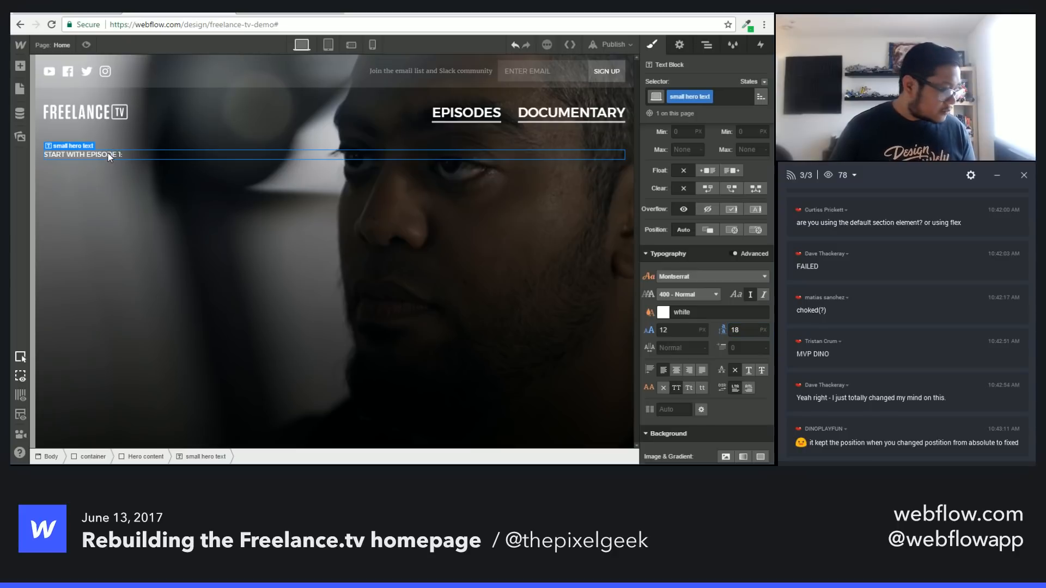
Step: Add an H1 heading below the small hero text with the episode guest's first and last name in capitals on separate lines
key("a")
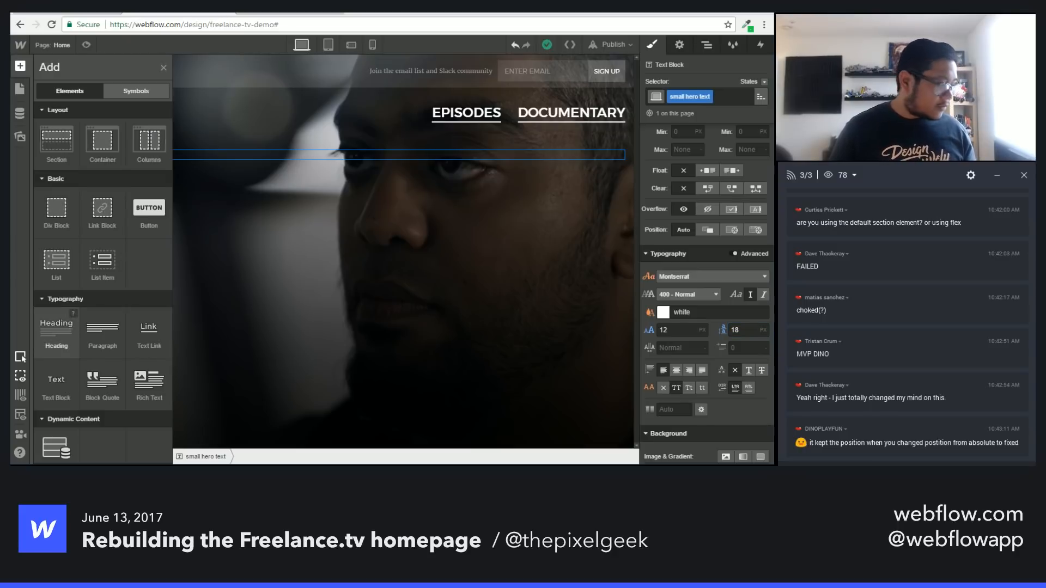
left_click_drag(81, 341, 83, 177)
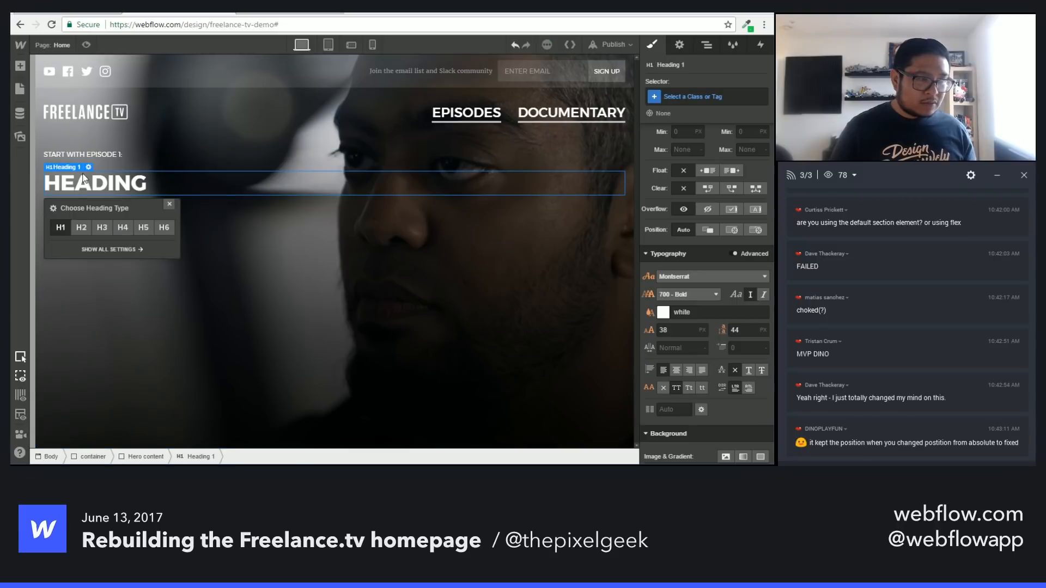
left_click(168, 204)
double_click(112, 184)
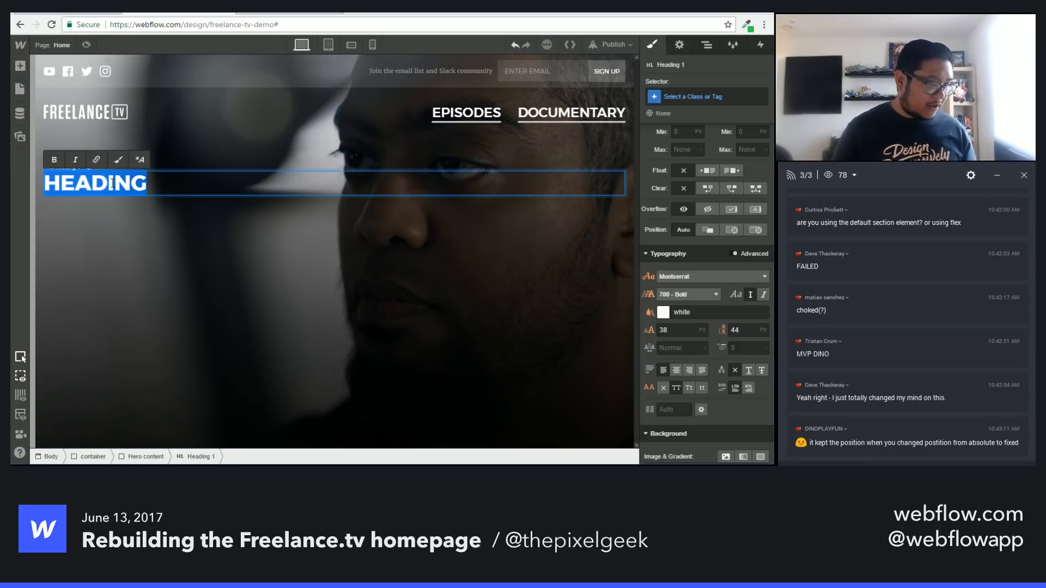
type("DAN MALL")
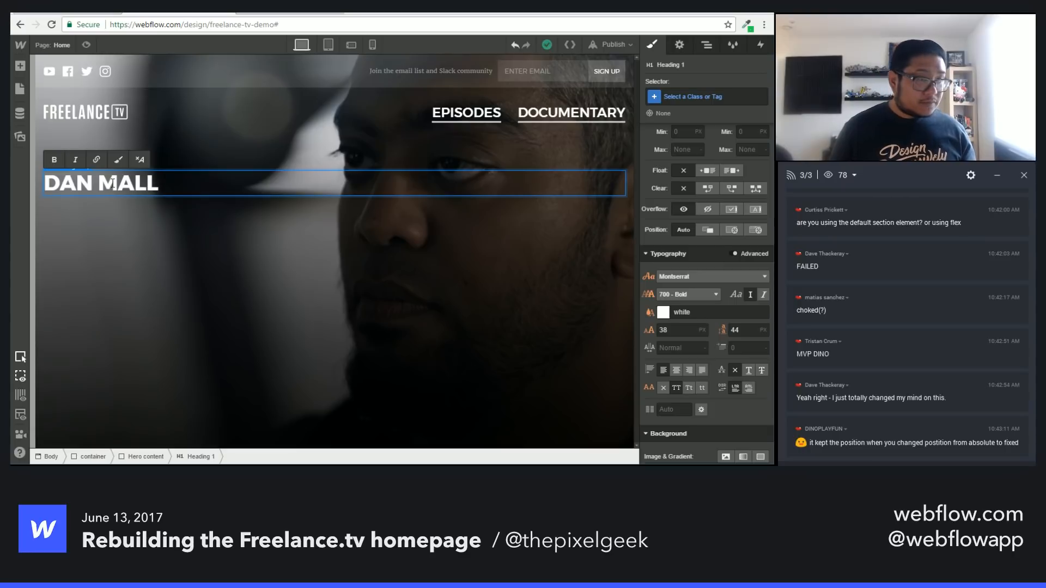
key("ctrl+Left")
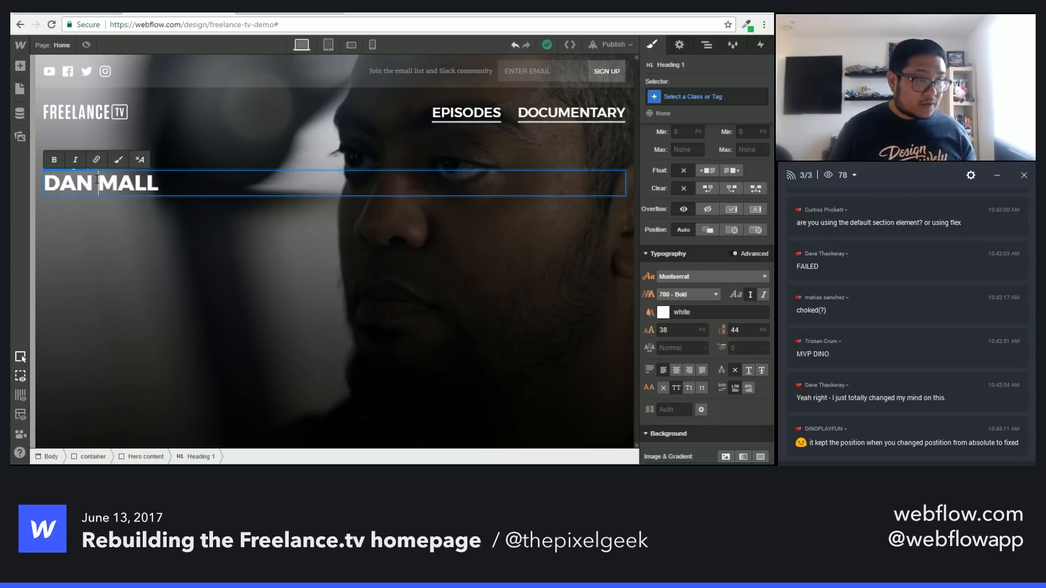
key("shift+Return")
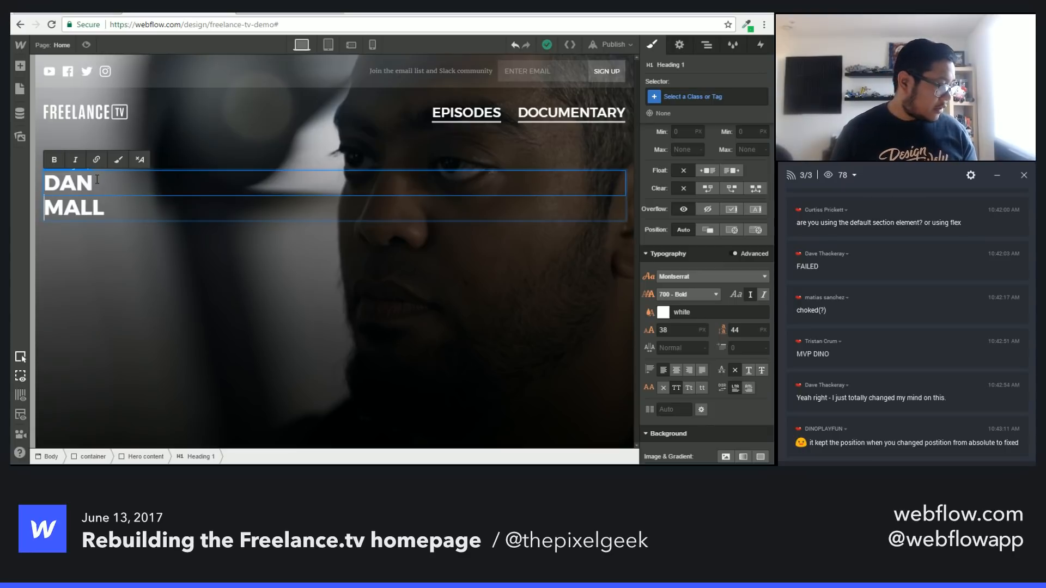
key("Escape")
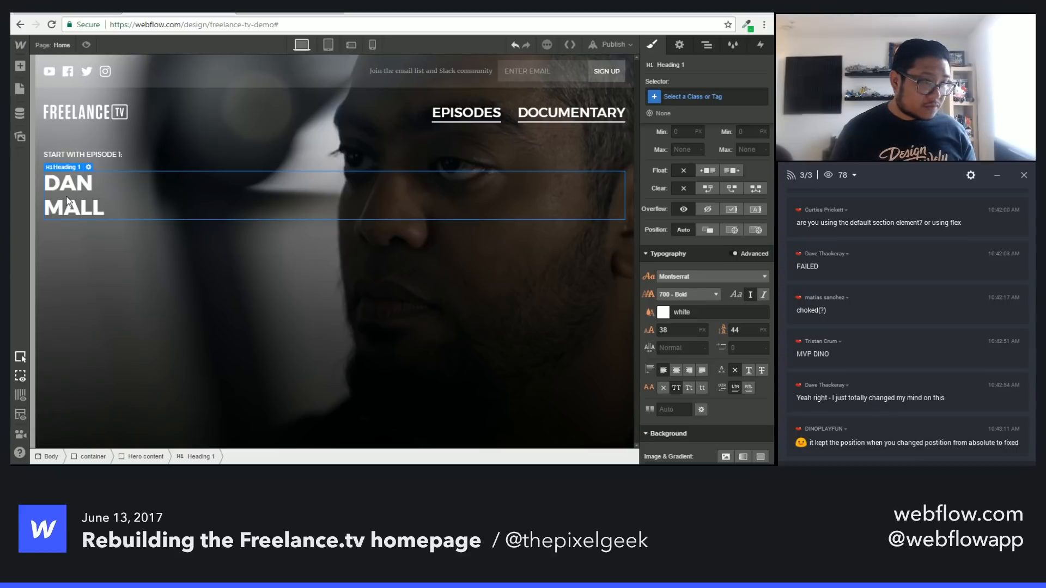
Step: Add a Div Block at the start of Hero content and nest the small hero text and Heading 1 inside it
left_click(705, 46)
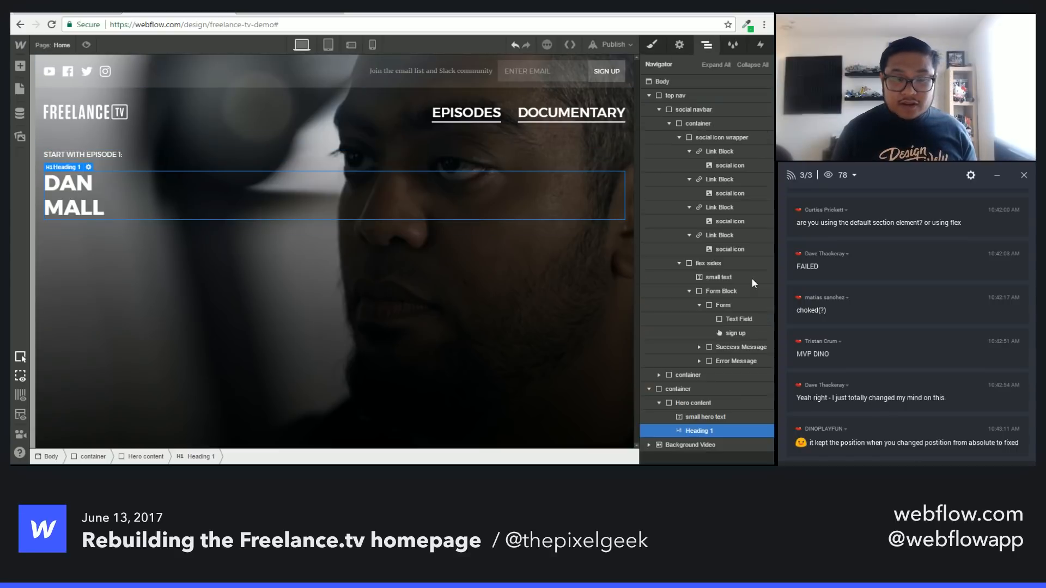
left_click(716, 417)
key("a")
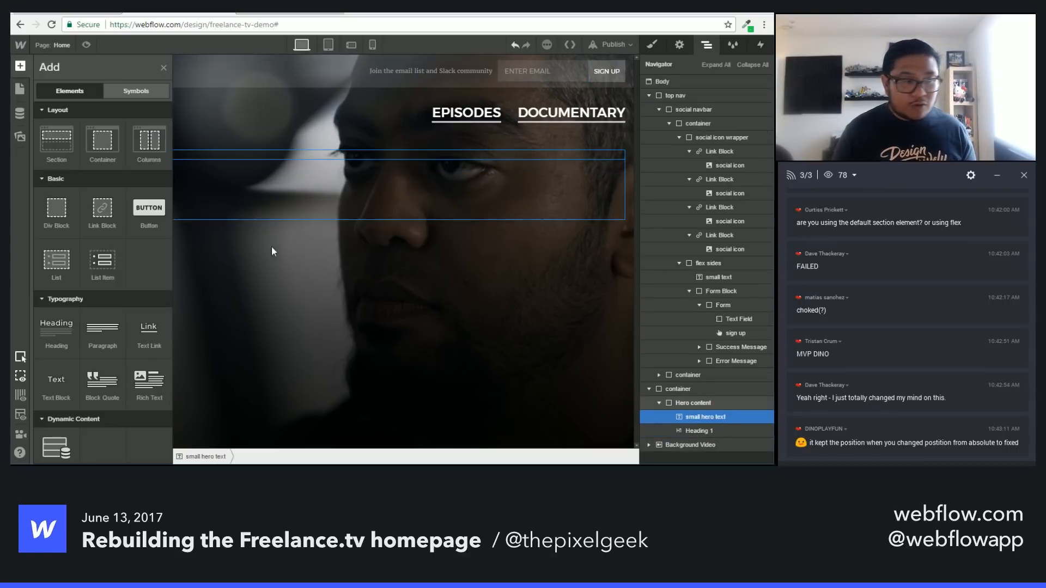
left_click_drag(56, 208, 653, 419)
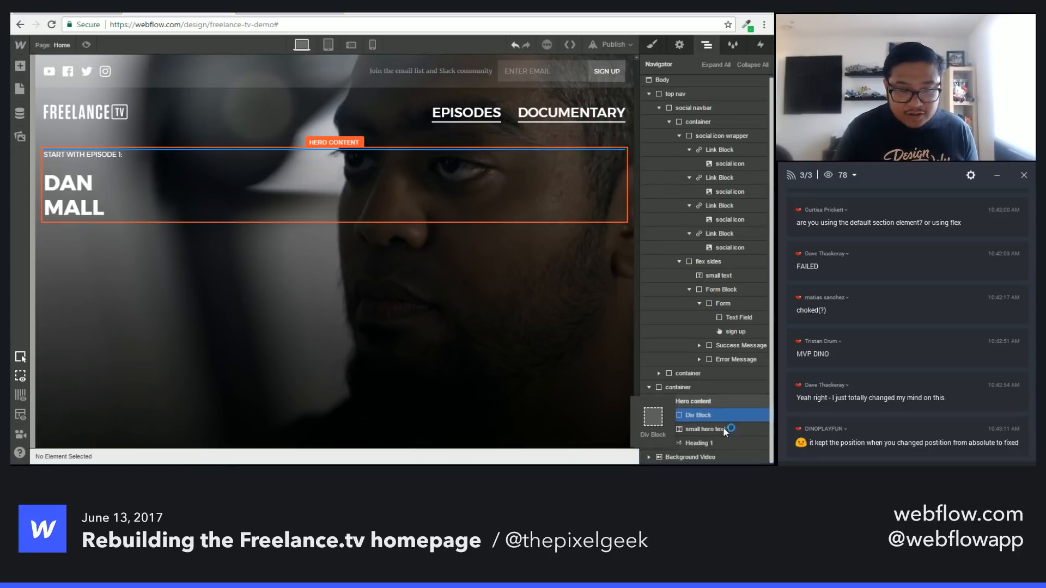
left_click_drag(724, 428, 677, 420)
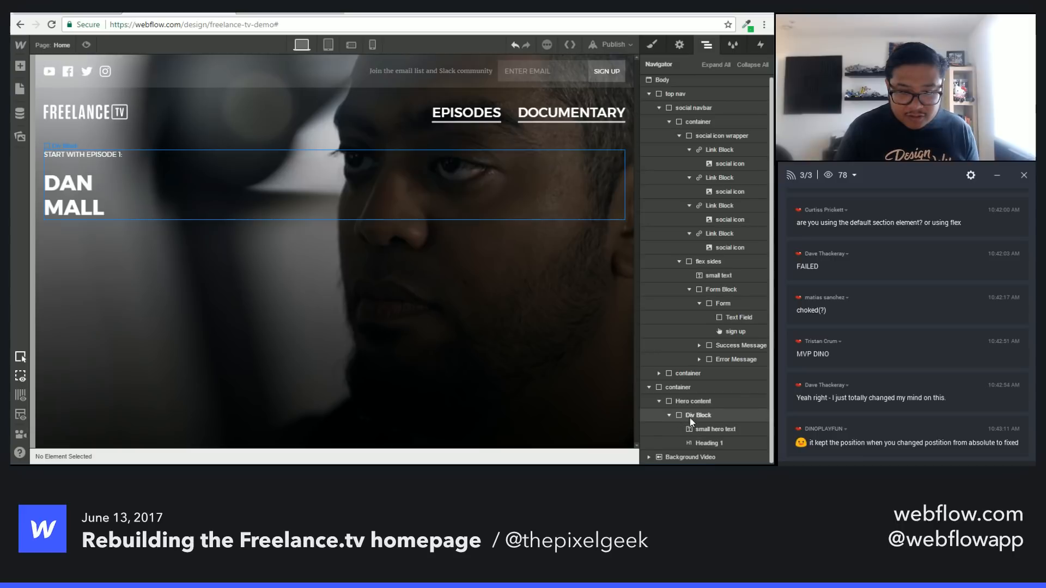
Step: Add two more sibling Div Blocks inside Hero content, below the one holding the text and heading
key("a")
left_click_drag(57, 213, 700, 430)
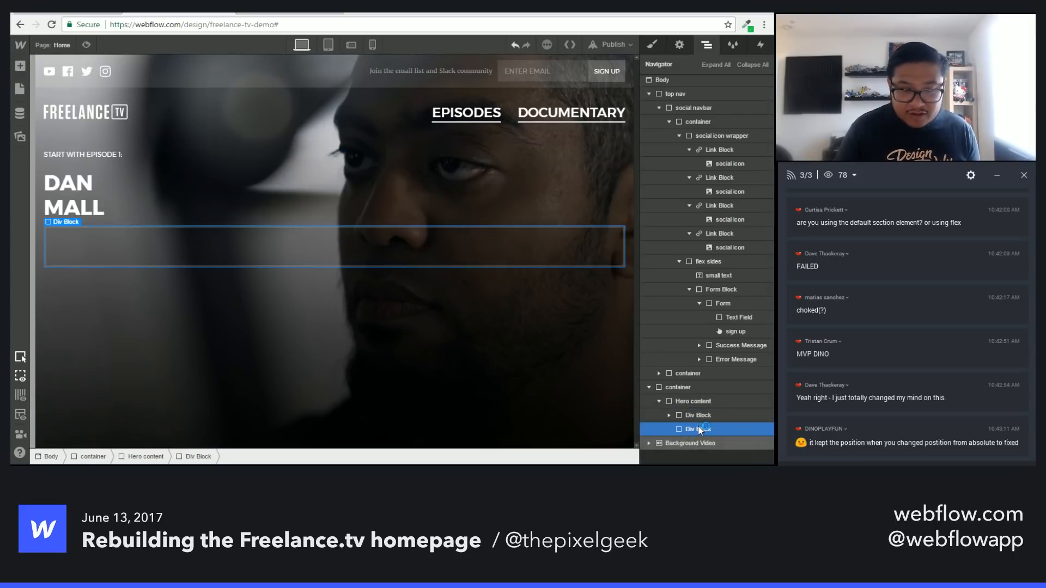
key("a")
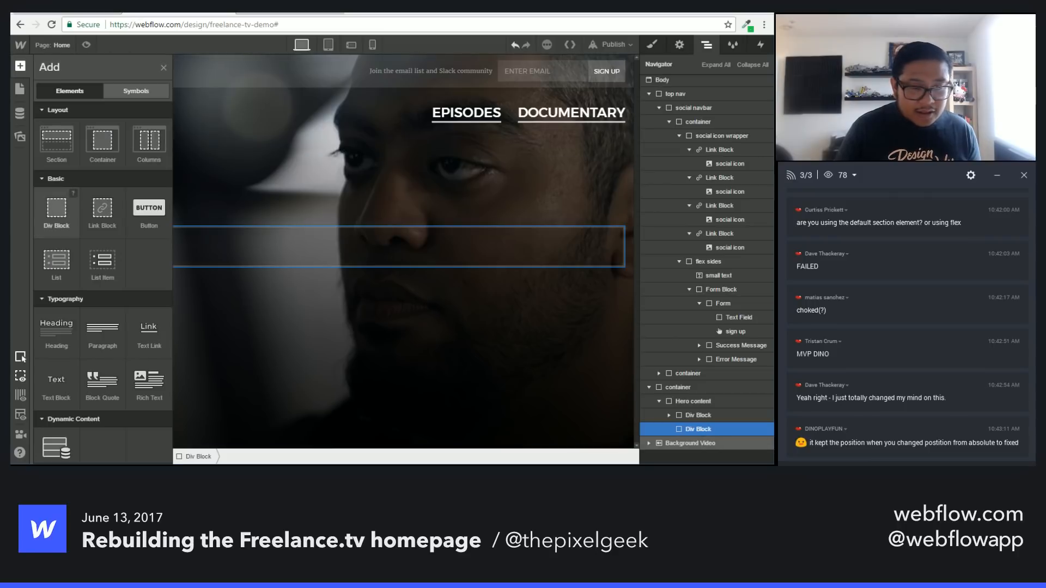
left_click_drag(56, 213, 707, 447)
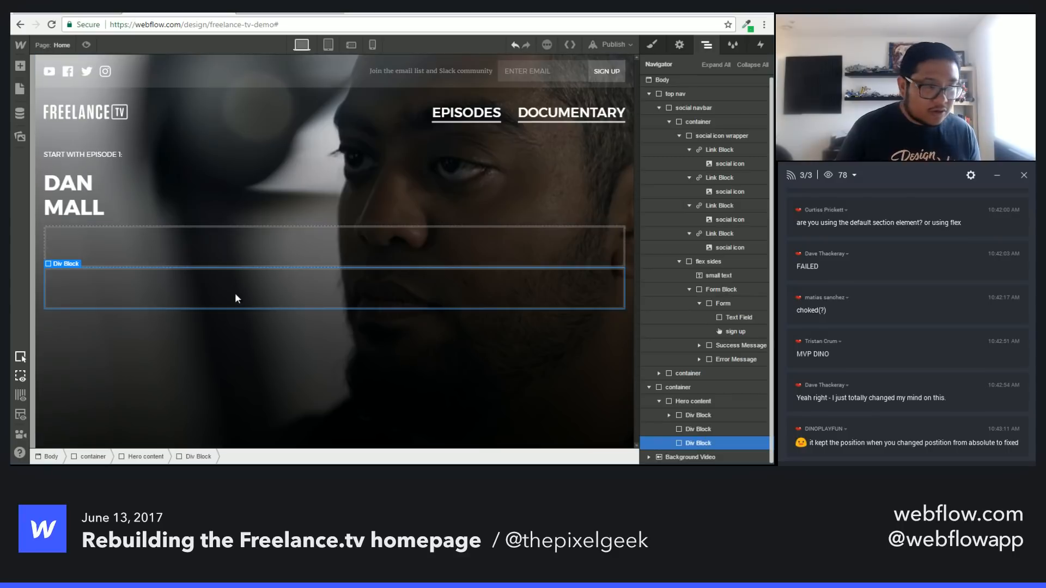
Step: Place a Lightbox Link in the middle Div Block of Hero content and add a Div Block inside it below the thumbnail image
left_click(215, 256)
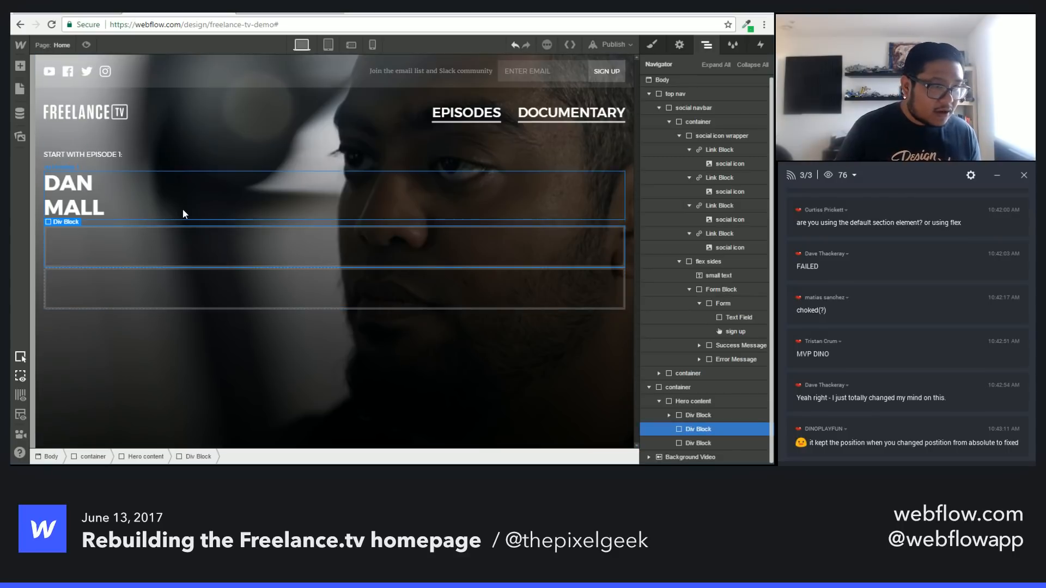
key("a")
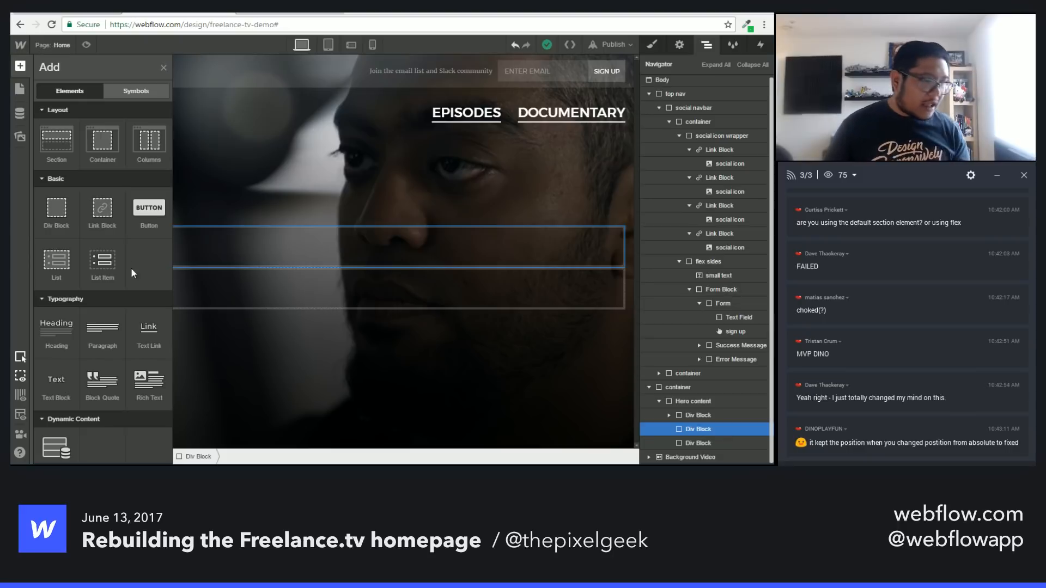
scroll(133, 272, "down", 2)
scroll(133, 275, "down", 6)
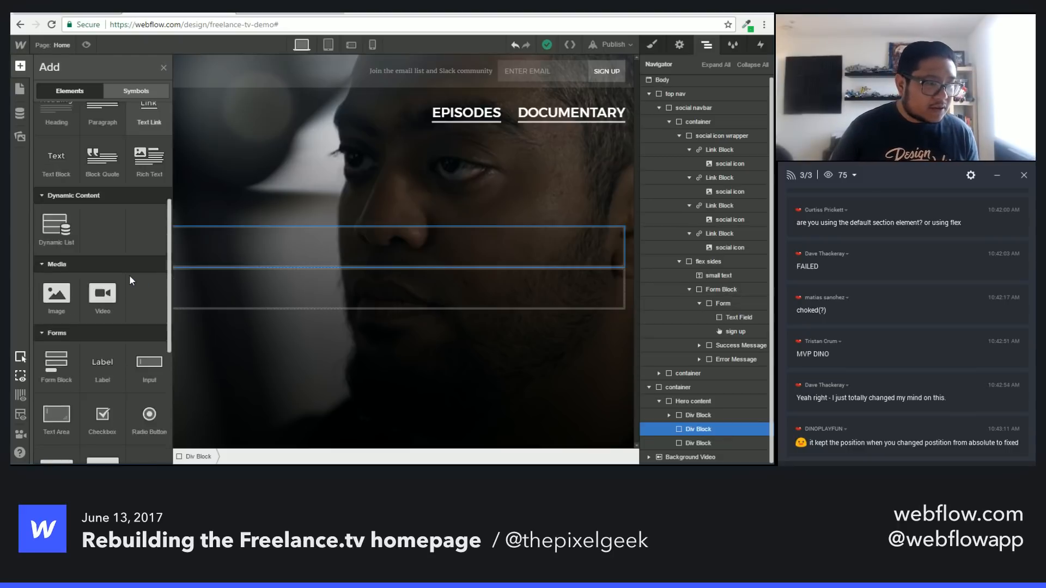
left_click_drag(103, 329, 251, 252)
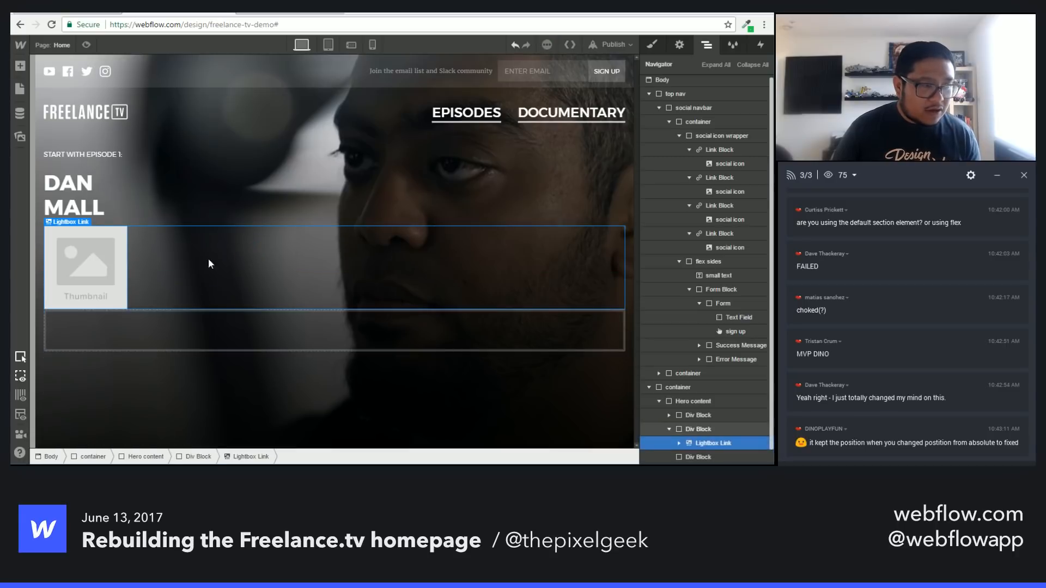
key("a")
left_click_drag(56, 207, 98, 281)
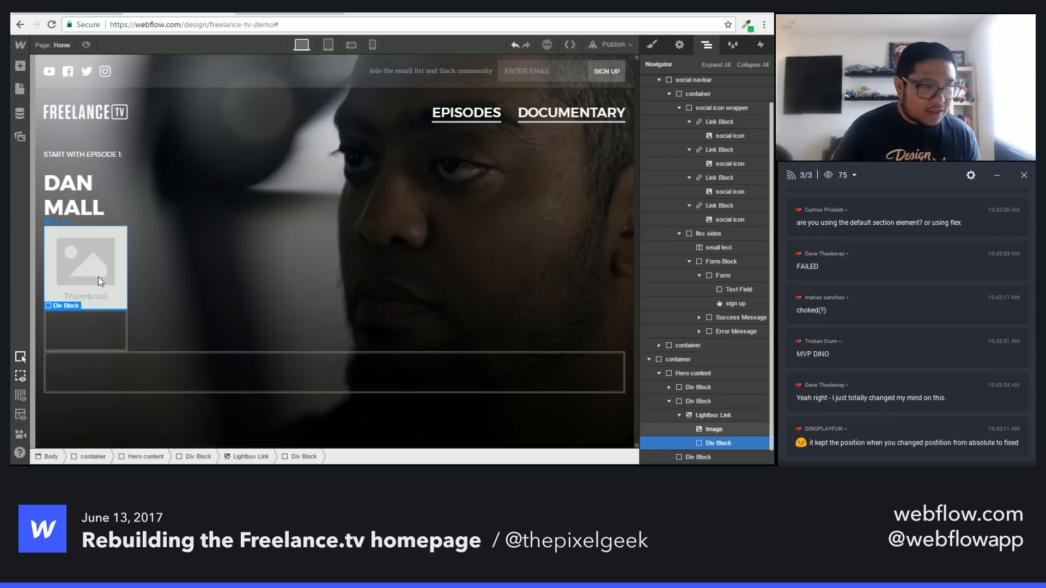
Step: Delete the thumbnail image from the Lightbox Link and give the Div Block inside it the class "play button"
left_click(74, 261)
key("Delete")
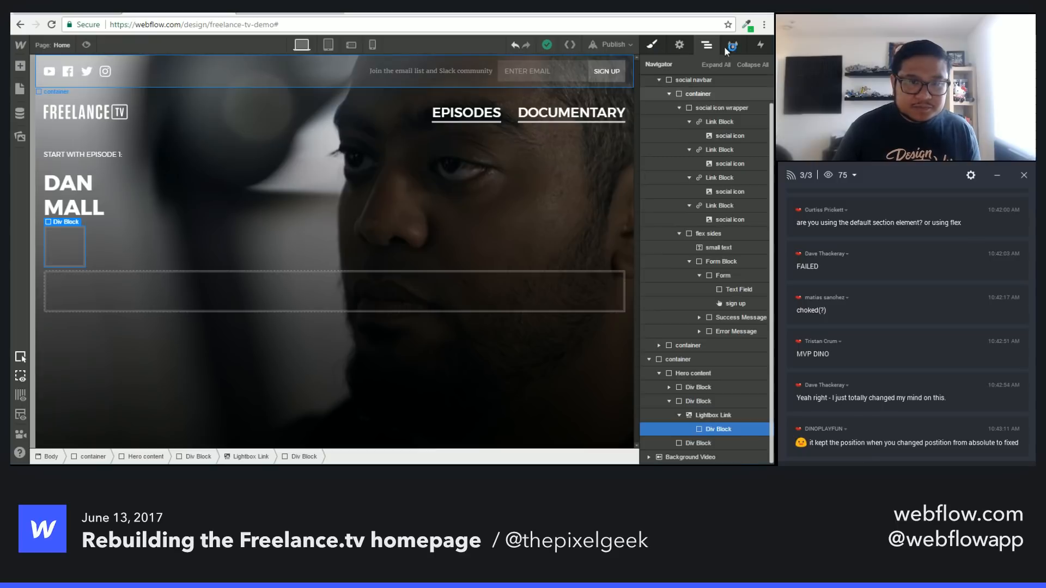
key("s")
left_click(701, 97)
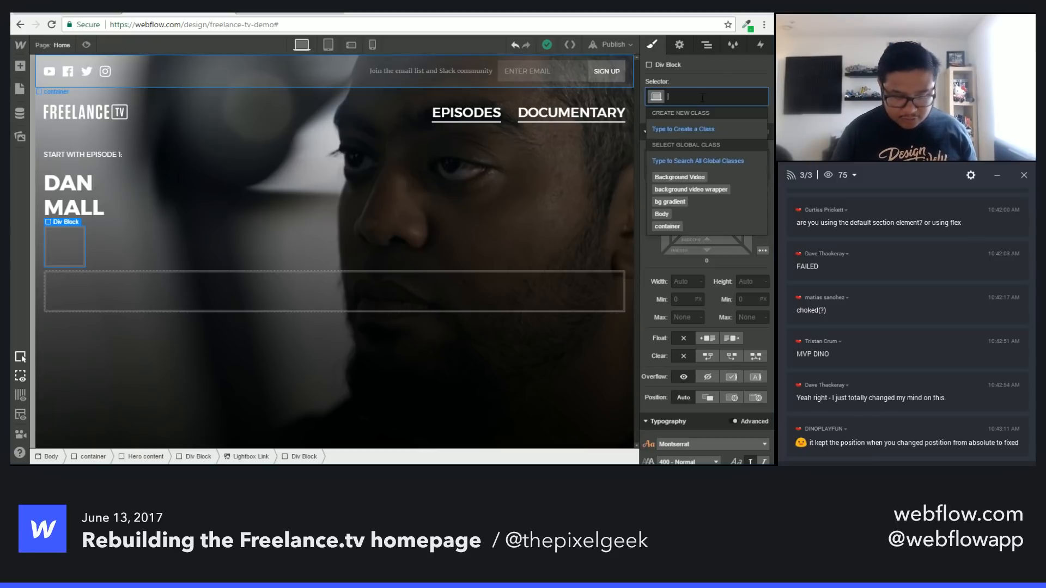
type("play butto")
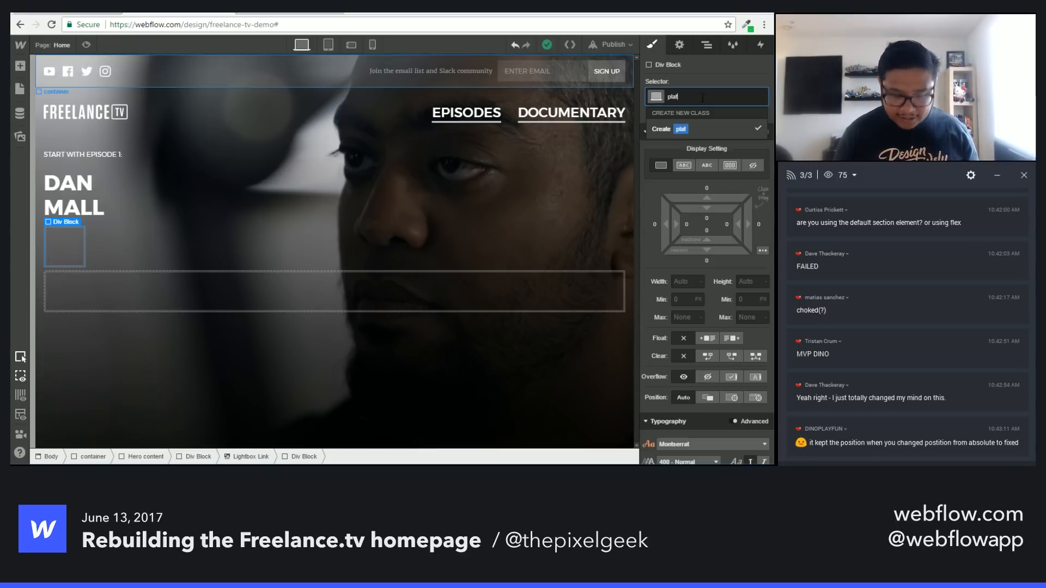
type("n")
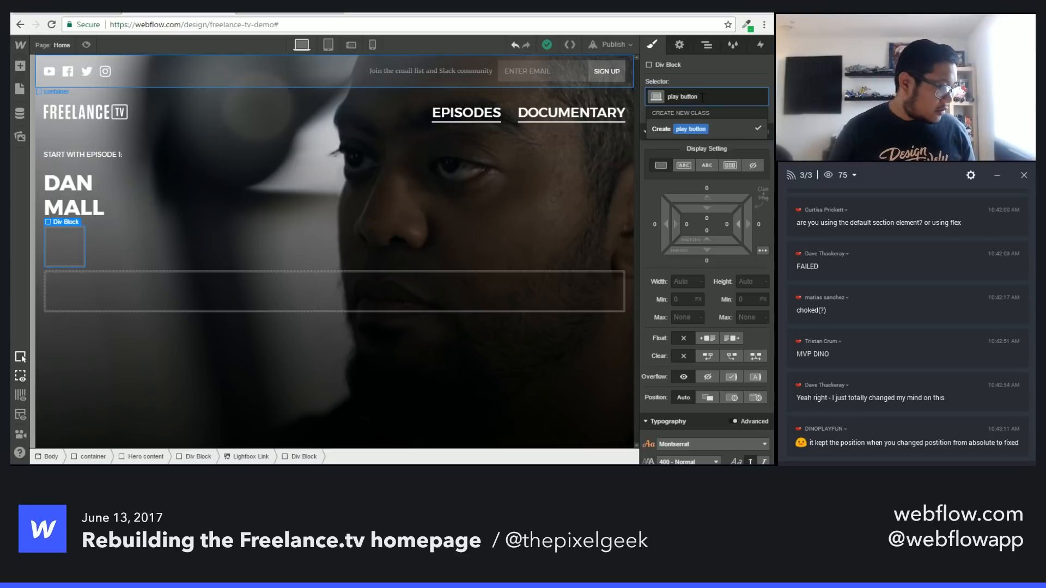
key("Return")
Step: Set the play button's width and height to 75 px
scroll(731, 279, "down", 1)
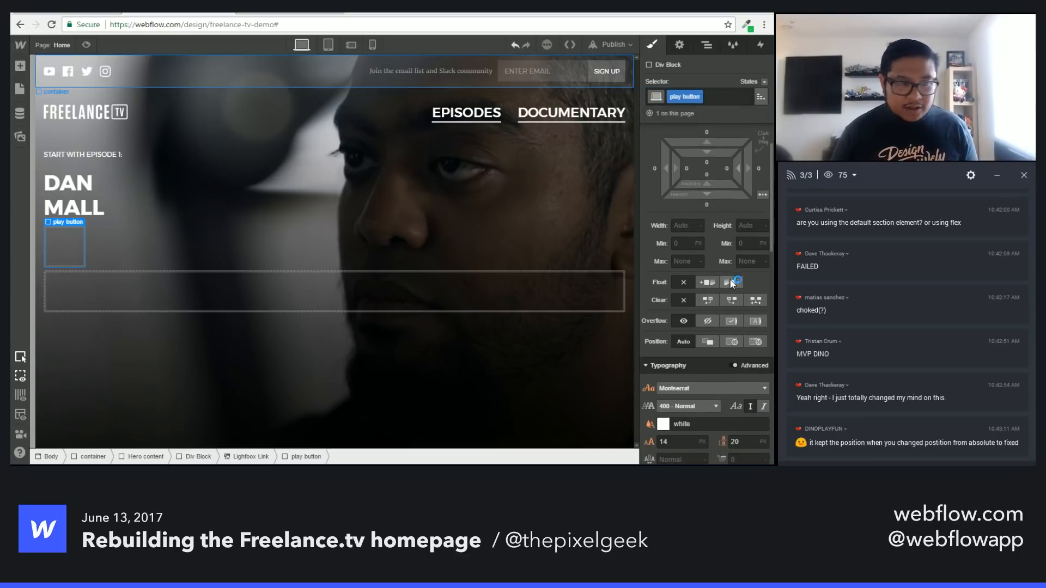
left_click(682, 225)
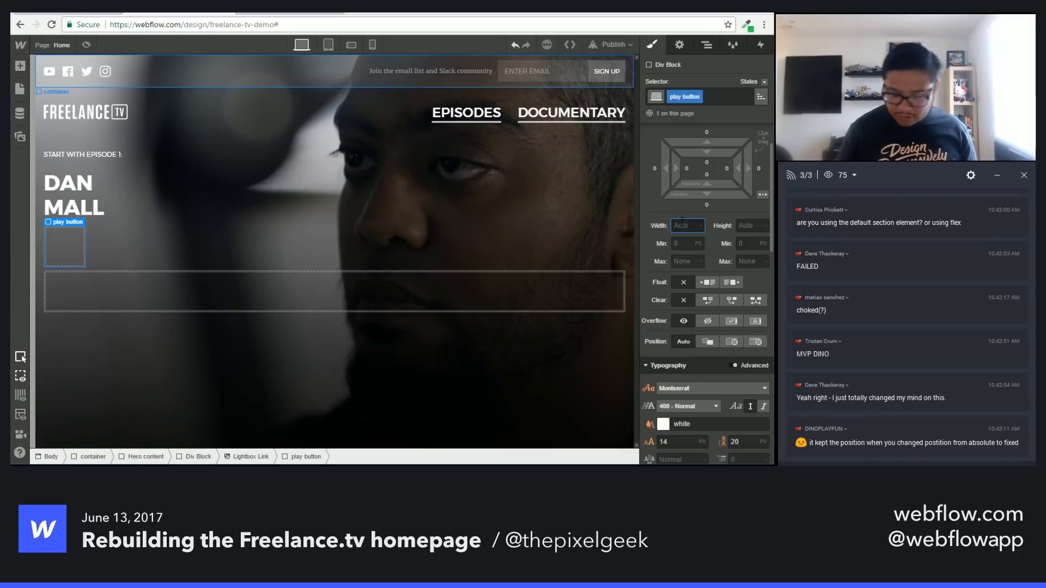
type("1")
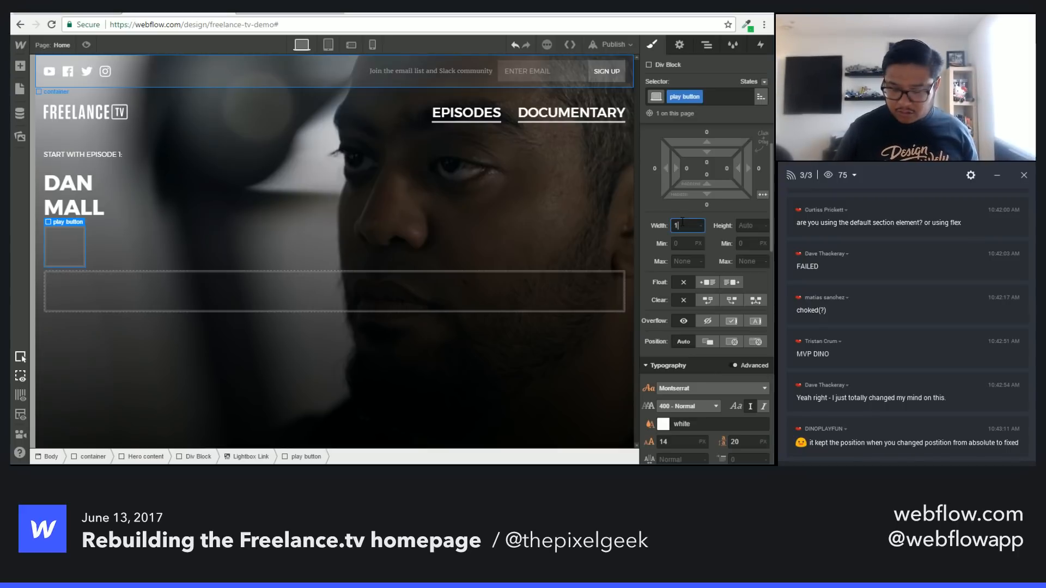
type("00")
key("Tab")
type("100")
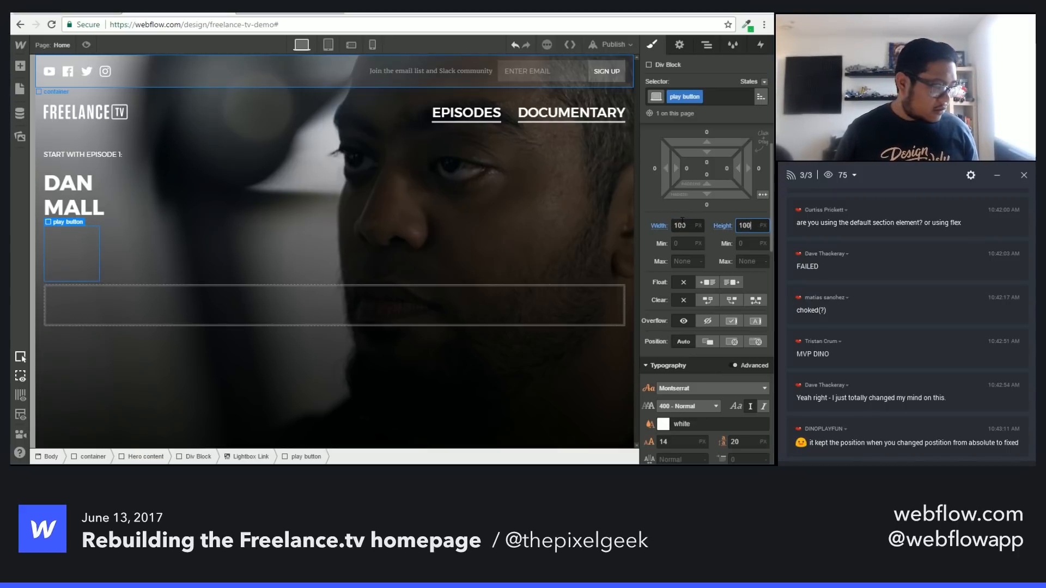
key("shift+Tab")
type("75")
key("Tab")
type("75")
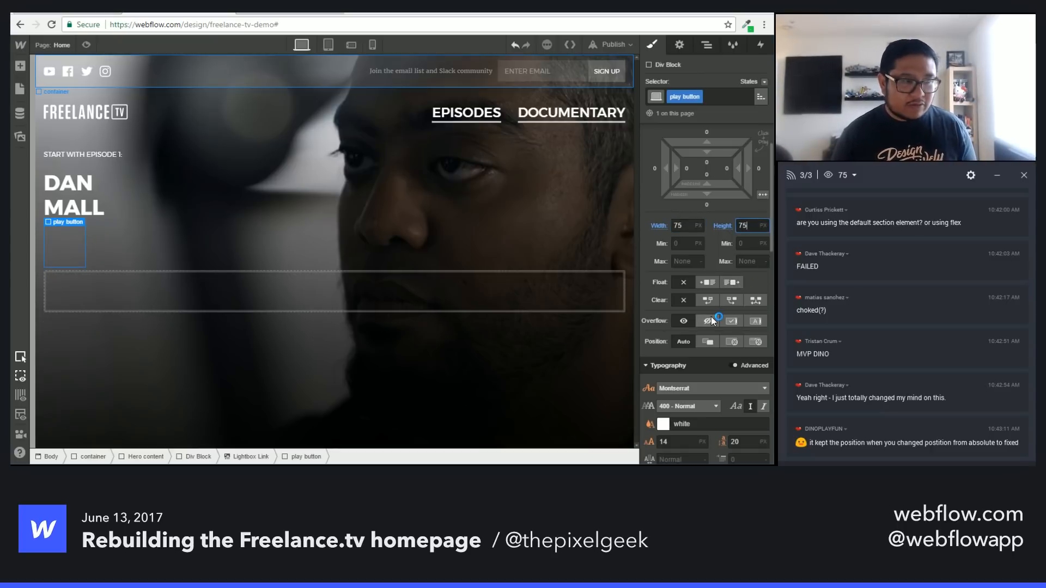
Step: Give the play button a solid border on all sides in white at 20% opacity
scroll(711, 316, "down", 5)
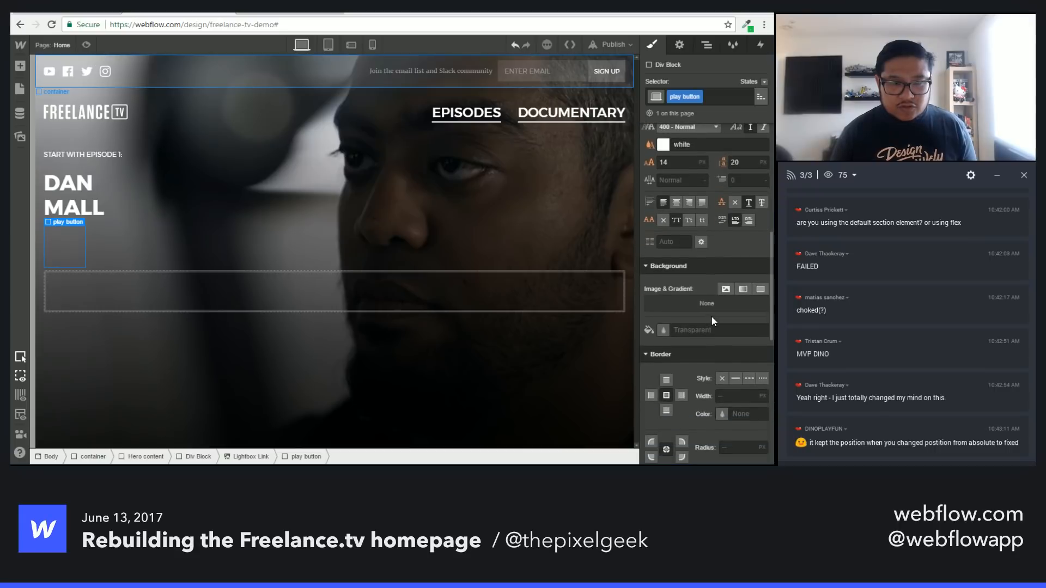
scroll(711, 317, "down", 1)
left_click(734, 322)
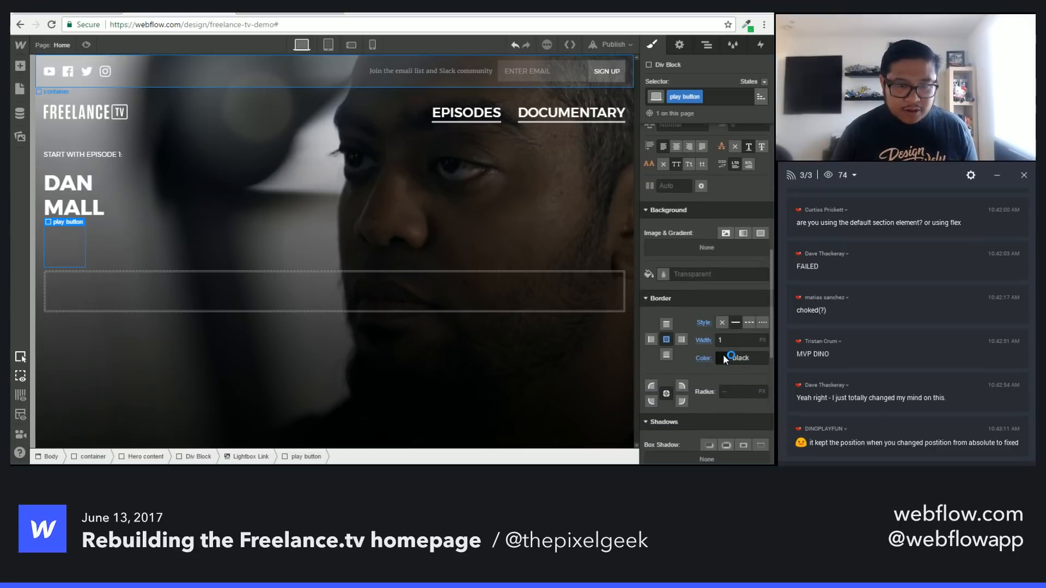
left_click(723, 357)
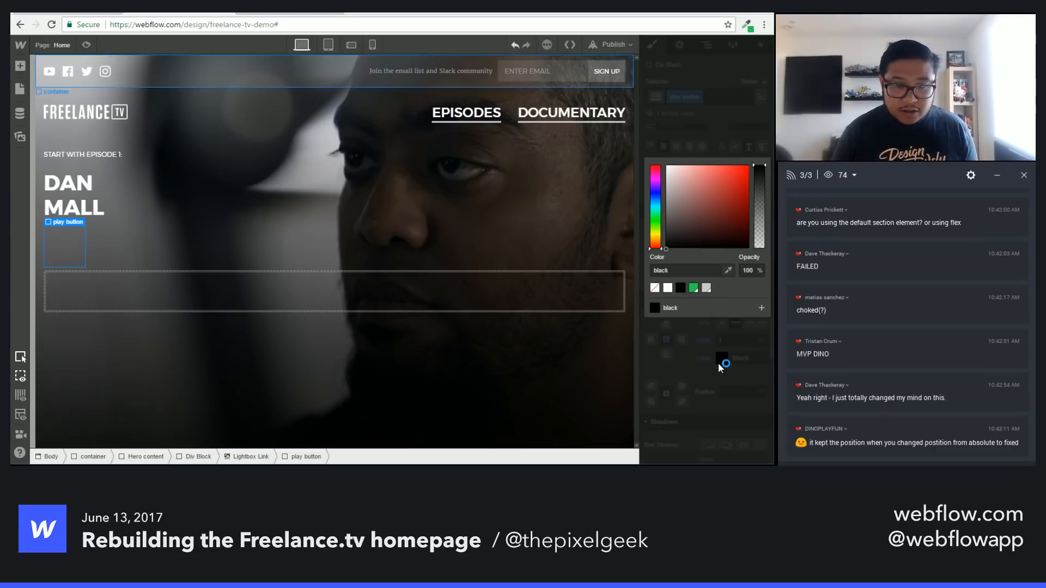
left_click(668, 289)
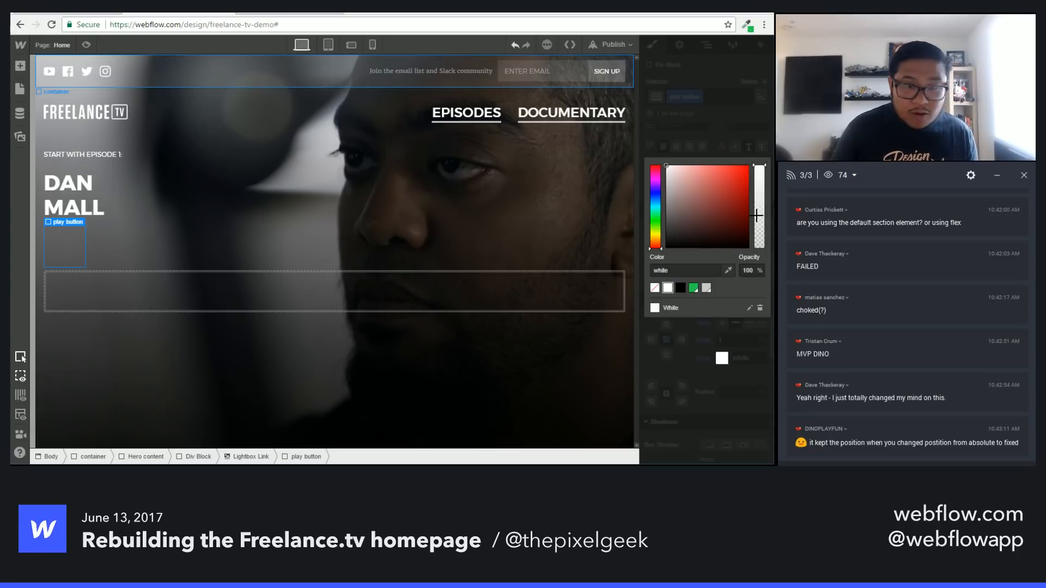
left_click(749, 270)
type("20")
key("Return")
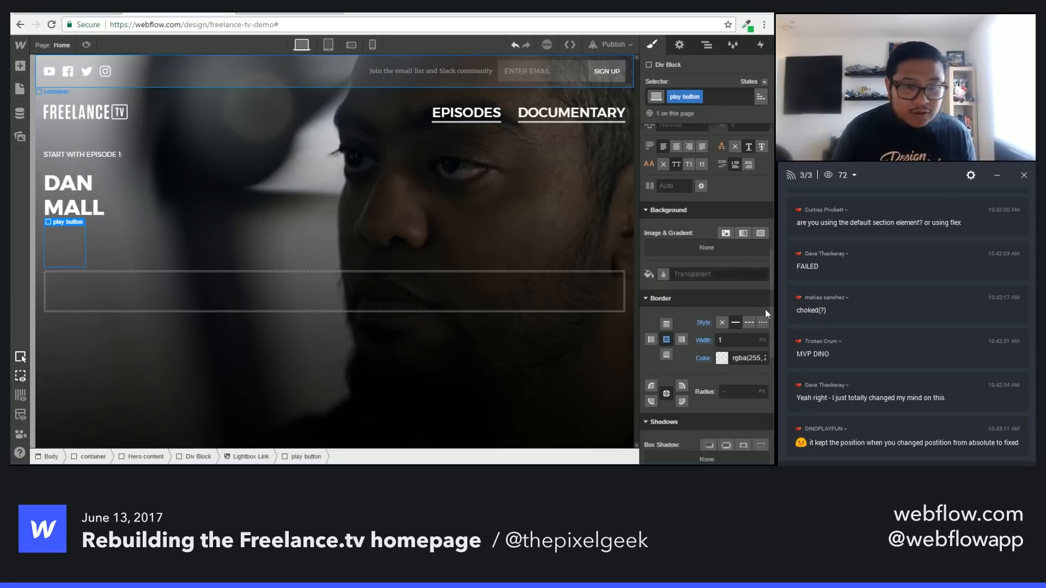
Step: Set the play button's border width to 5 px
left_click(735, 340)
key("Return")
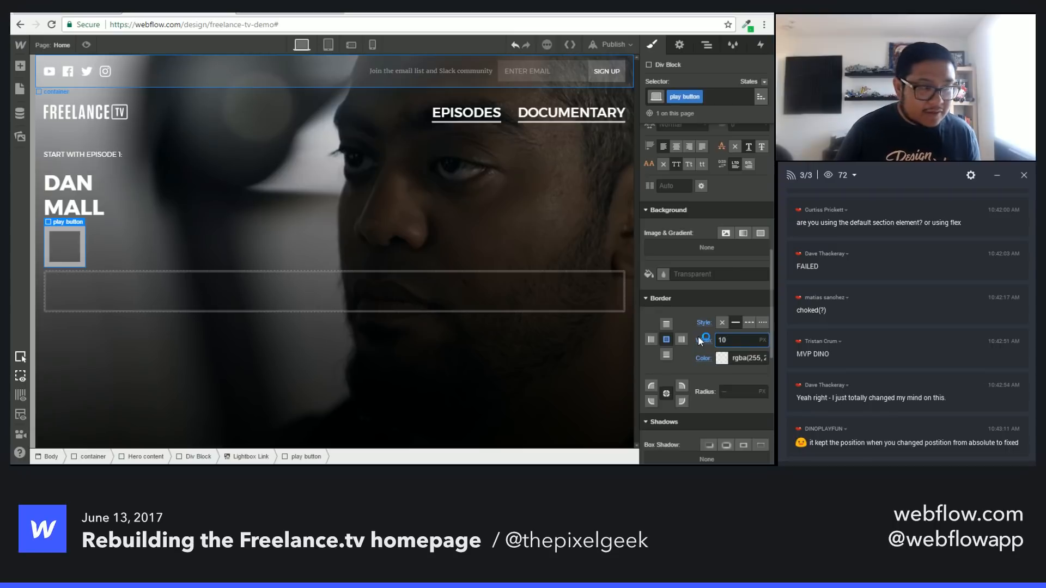
key("Down")
key("Down")
key("Down")
key("Down")
key("Down")
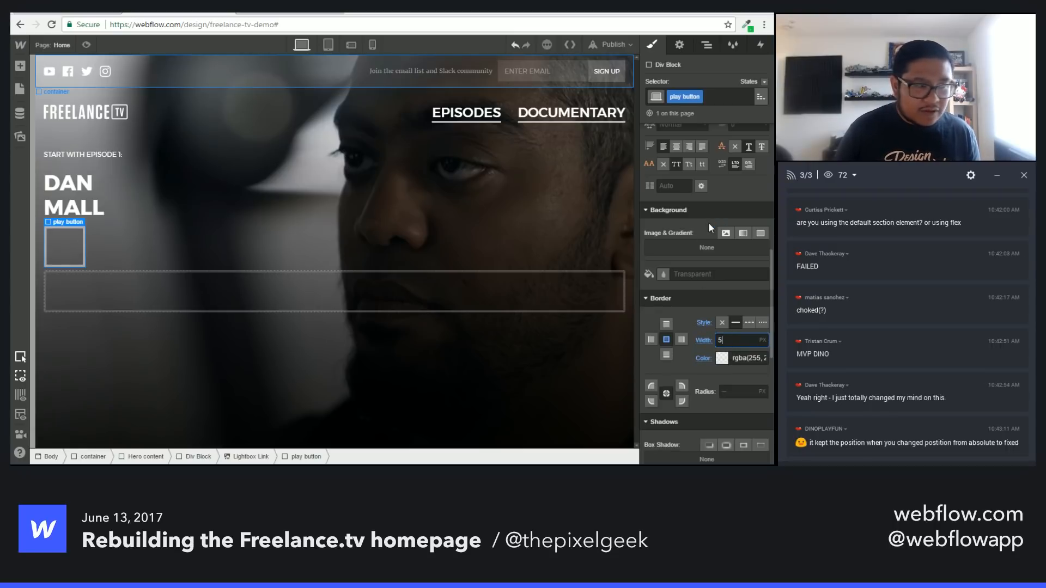
Step: Round the play button into a circle with a 50% border radius and set its border width to 4 px
left_click(739, 392)
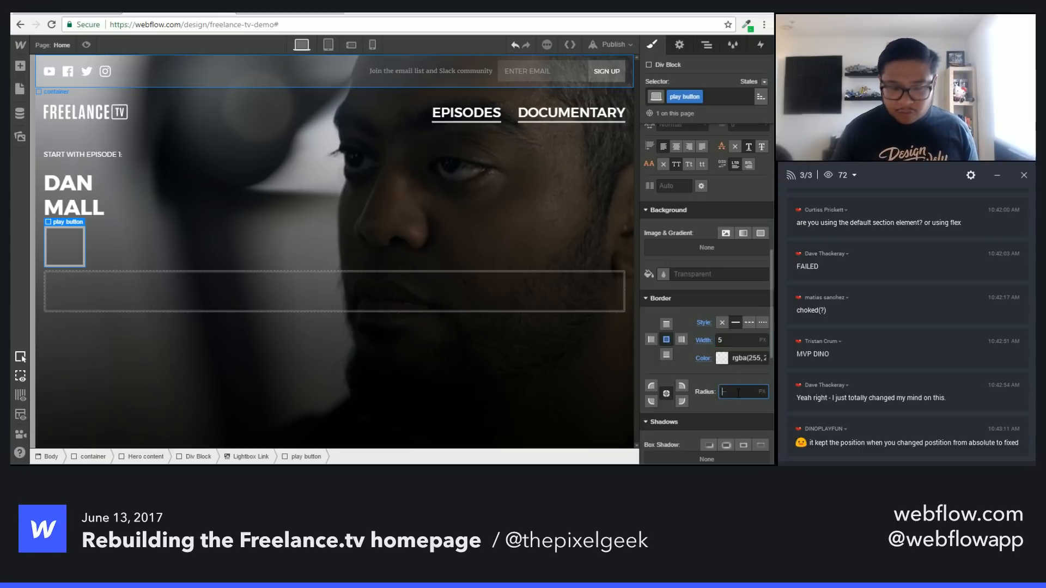
type("50%")
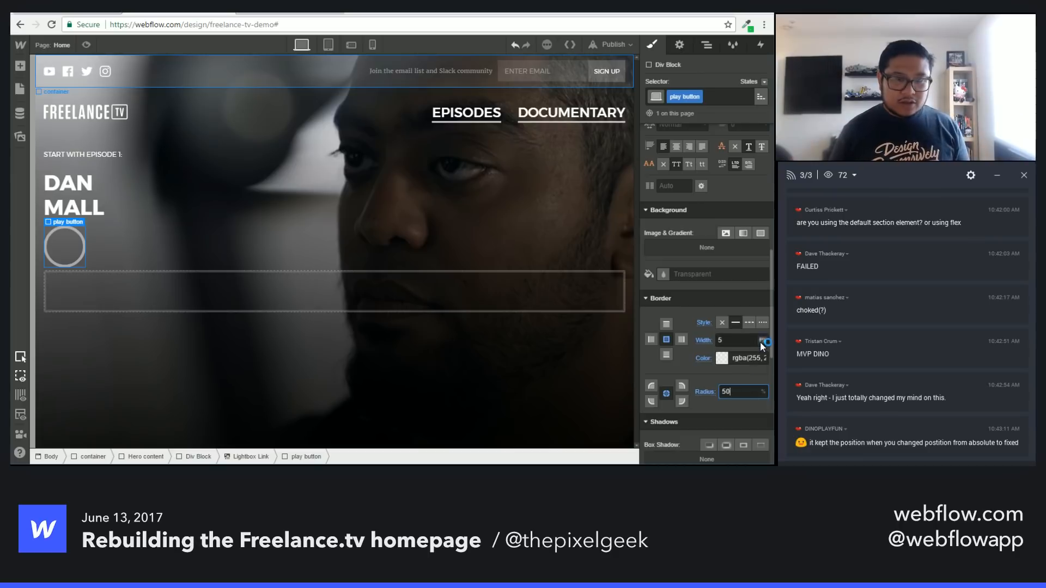
left_click(745, 341)
key("BackSpace")
type("3")
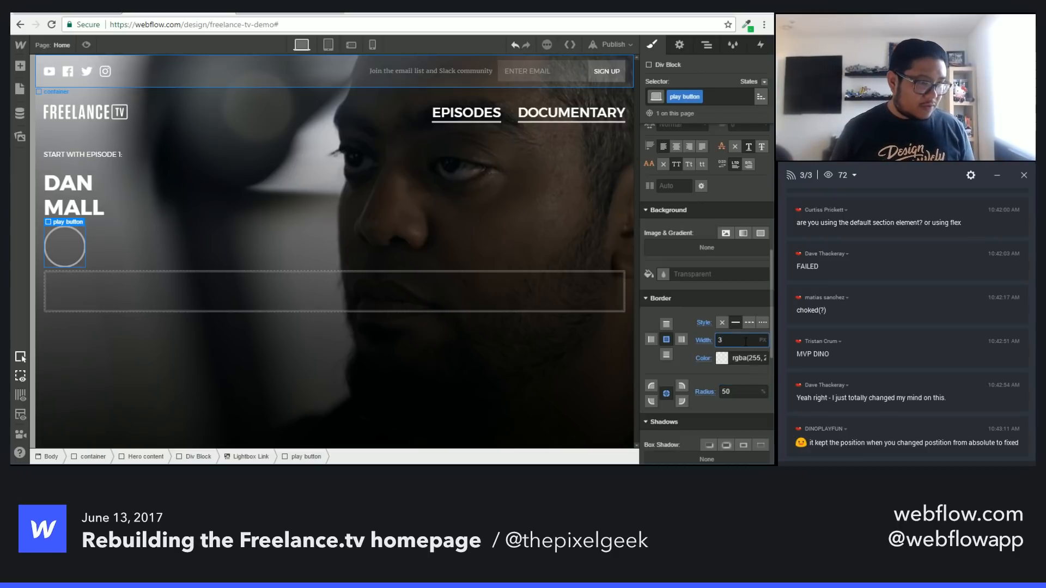
key("BackSpace")
type("4")
Step: Resize the play button circle to 100 px wide and 100 px high
scroll(722, 221, "up", 5)
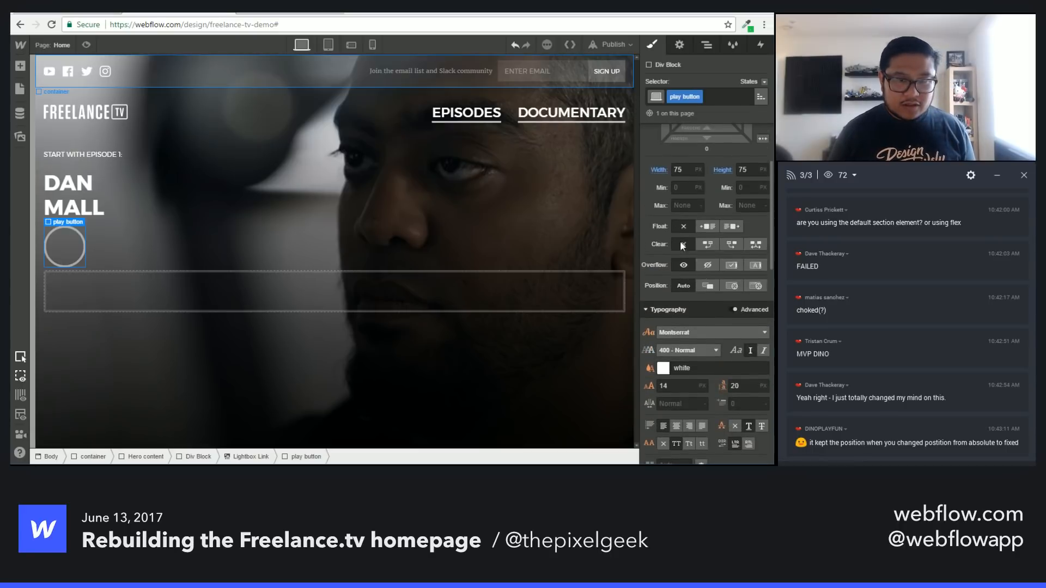
key("BackSpace")
key("BackSpace")
type("100")
key("Tab")
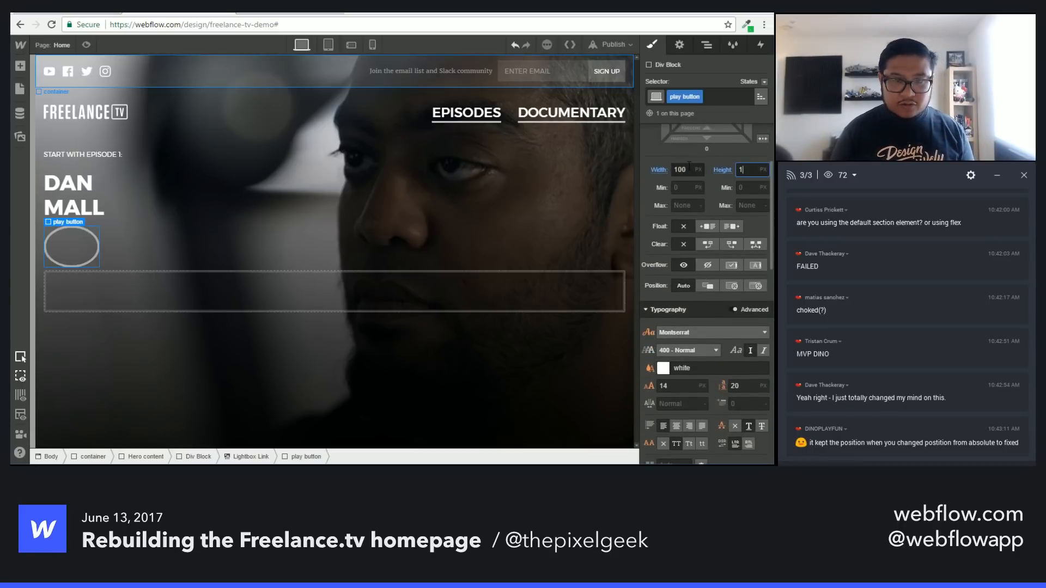
type("100")
key("Return")
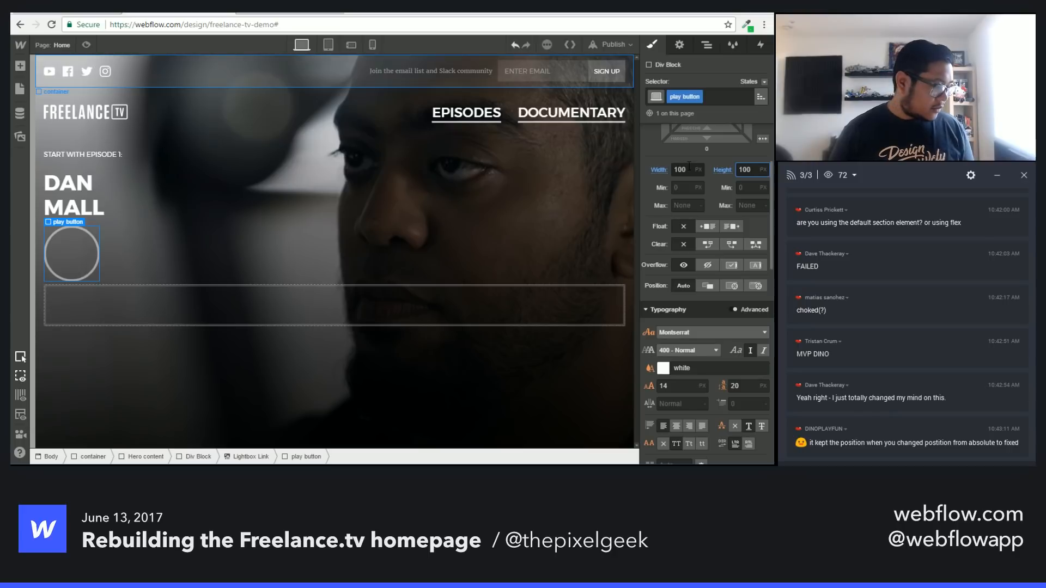
Step: Add a Div Block inside the play button and give it the class "triangle"
left_click(81, 254)
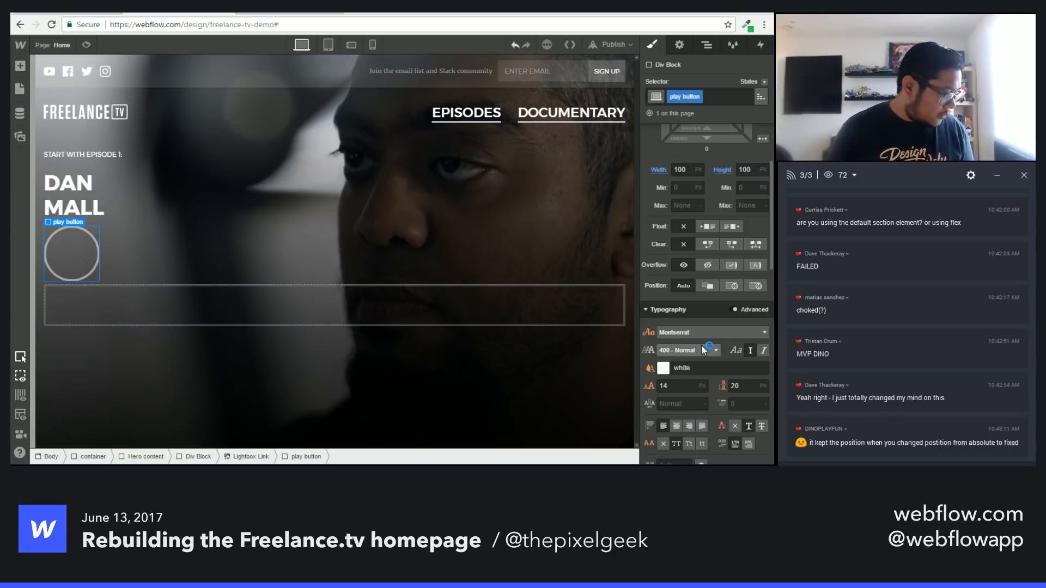
key("a")
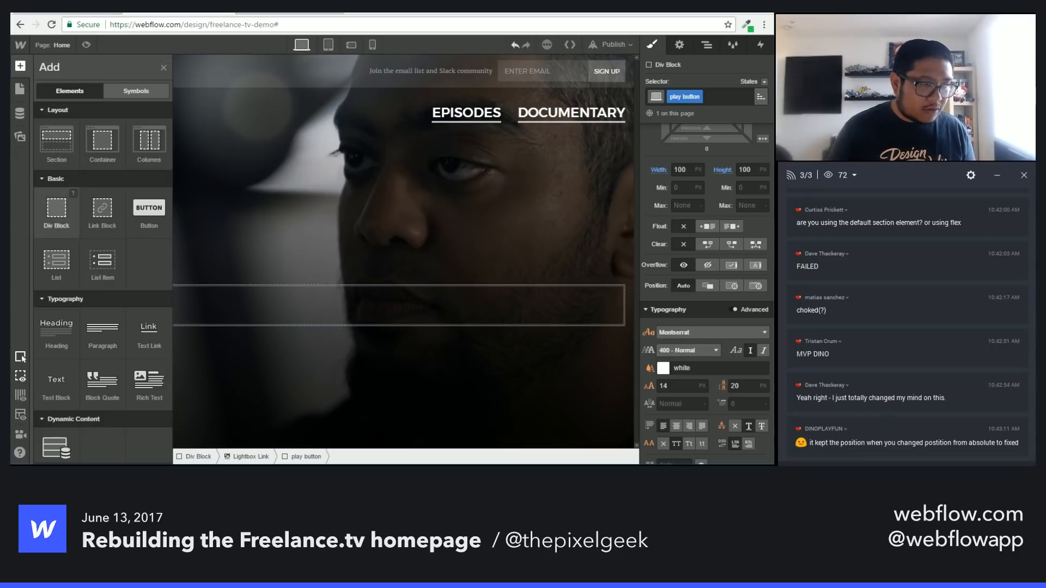
left_click_drag(65, 221, 90, 255)
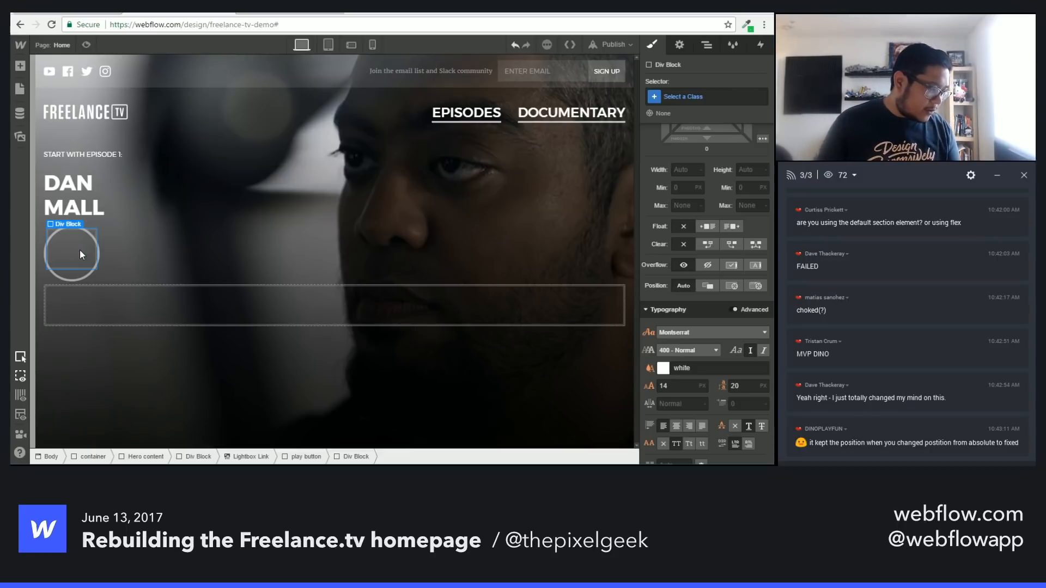
left_click(703, 97)
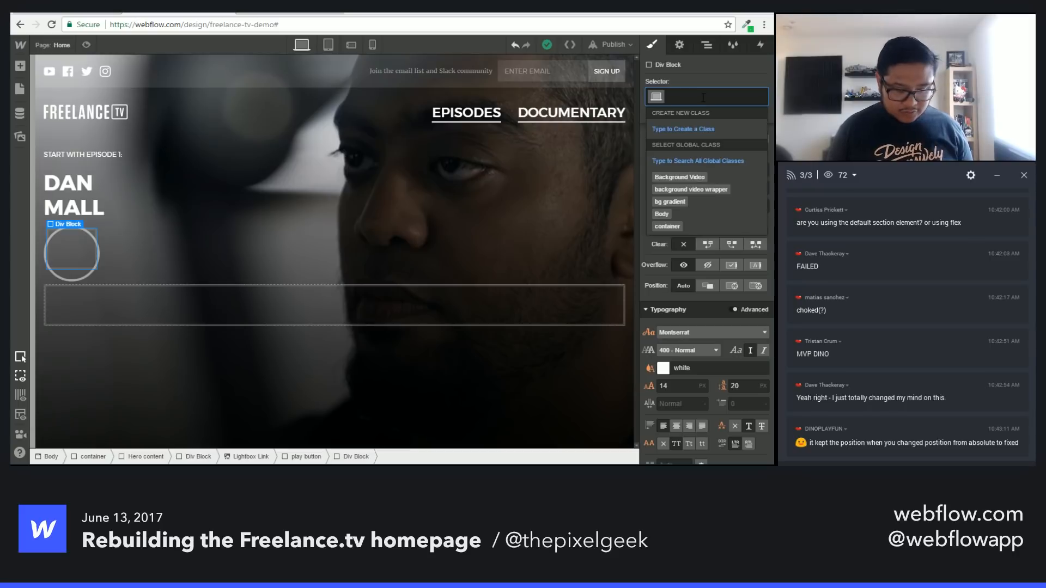
type("triangle")
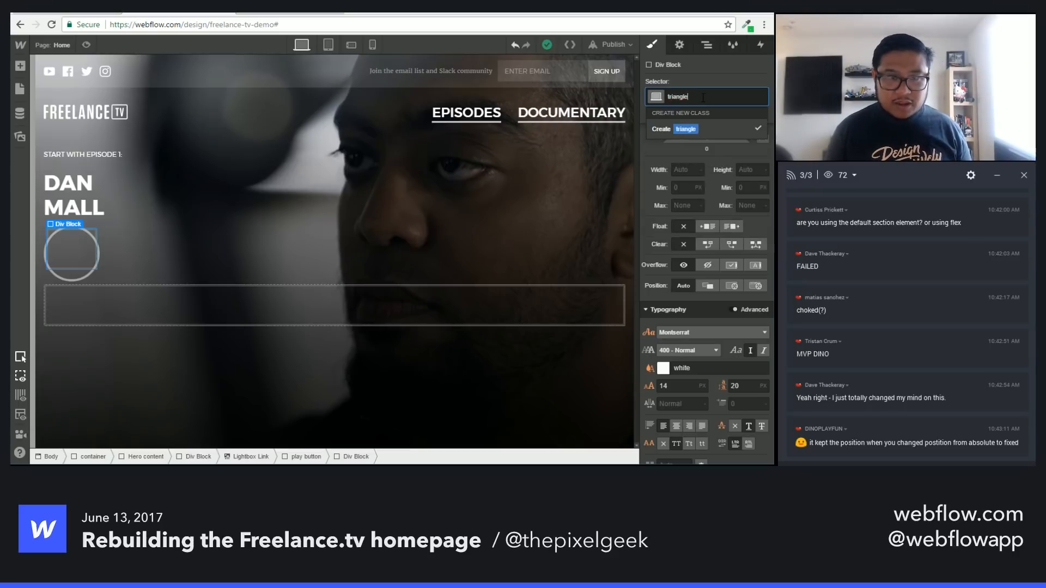
key("Return")
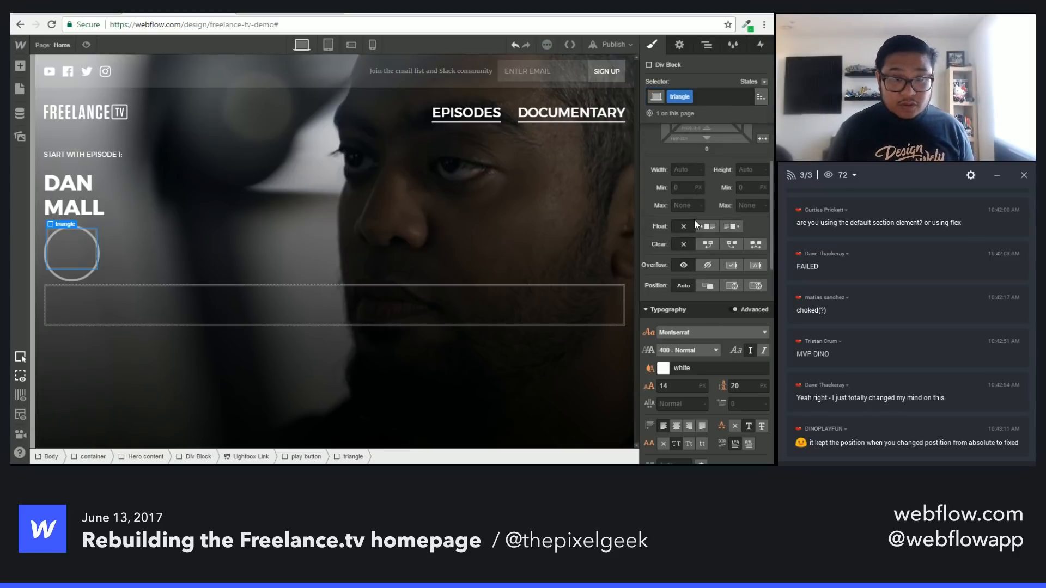
Step: Set the triangle's width and height to 0 px
scroll(687, 292, "down", 1)
scroll(688, 292, "up", 1)
left_click(685, 167)
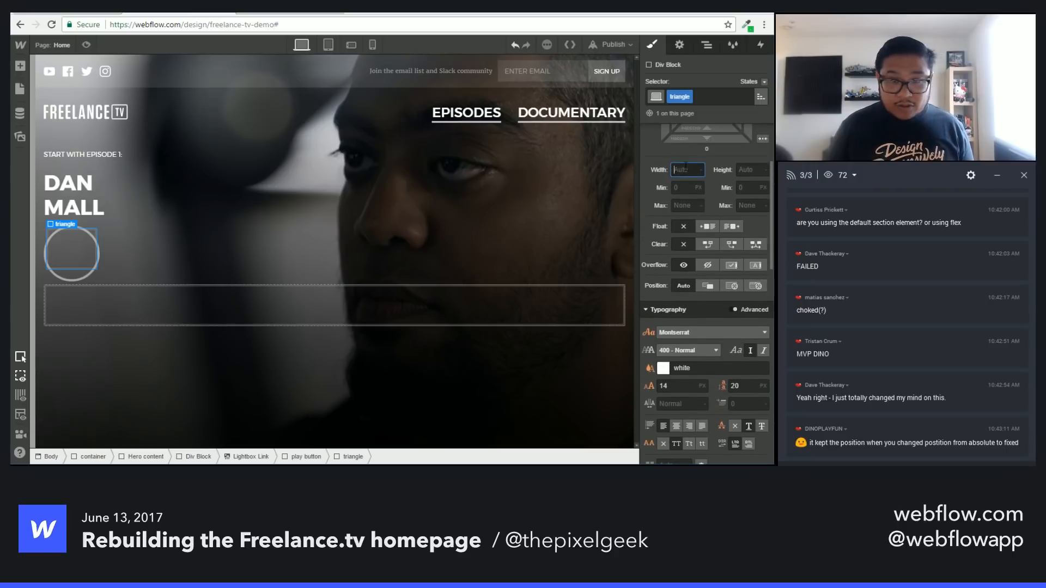
type("0")
key("Tab")
type("0")
key("Return")
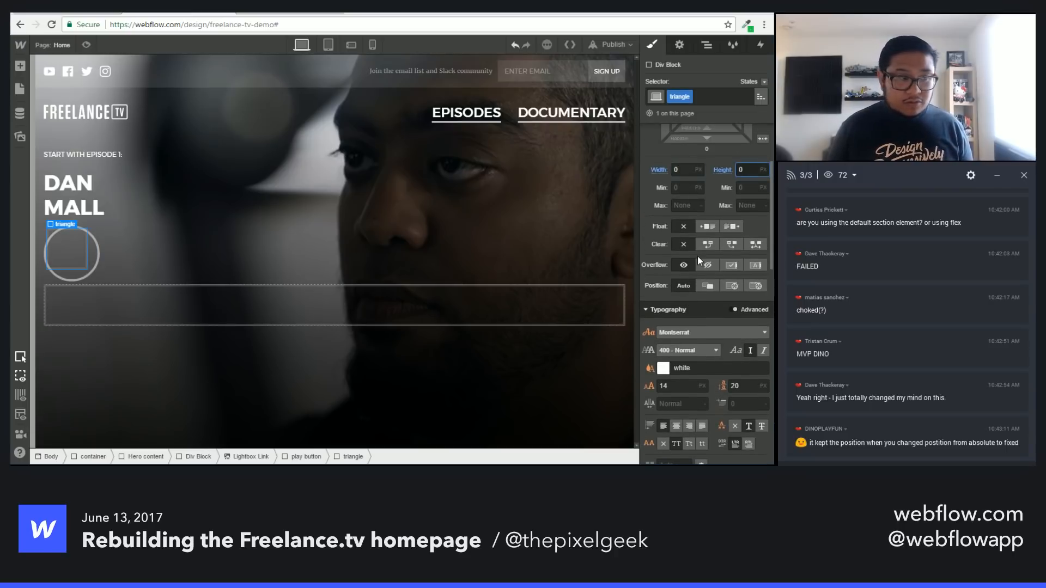
Step: Give the triangle a solid white left border 25 px wide
scroll(698, 256, "down", 1)
scroll(697, 256, "down", 6)
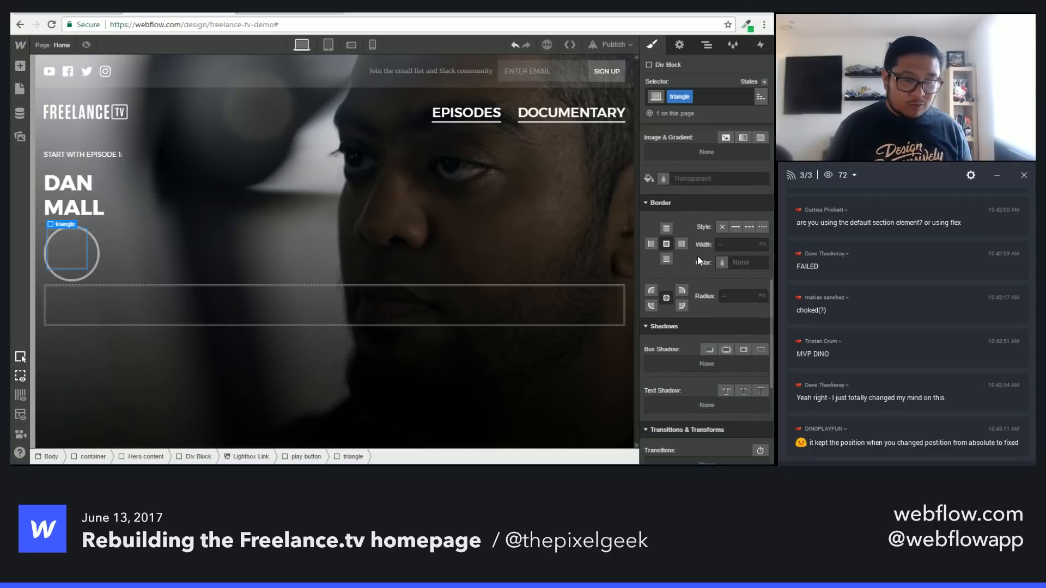
left_click(652, 227)
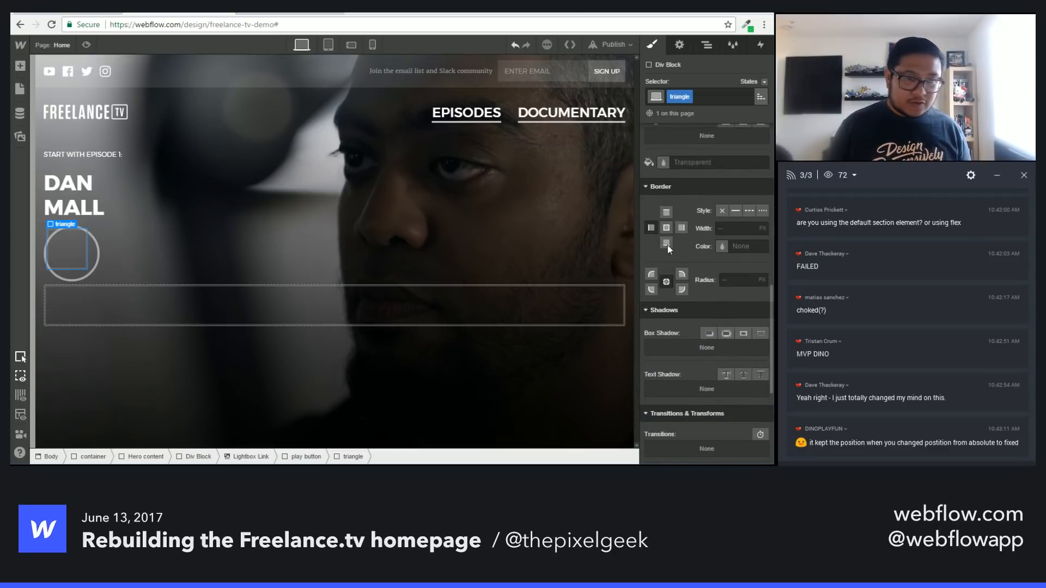
left_click(734, 209)
type("25")
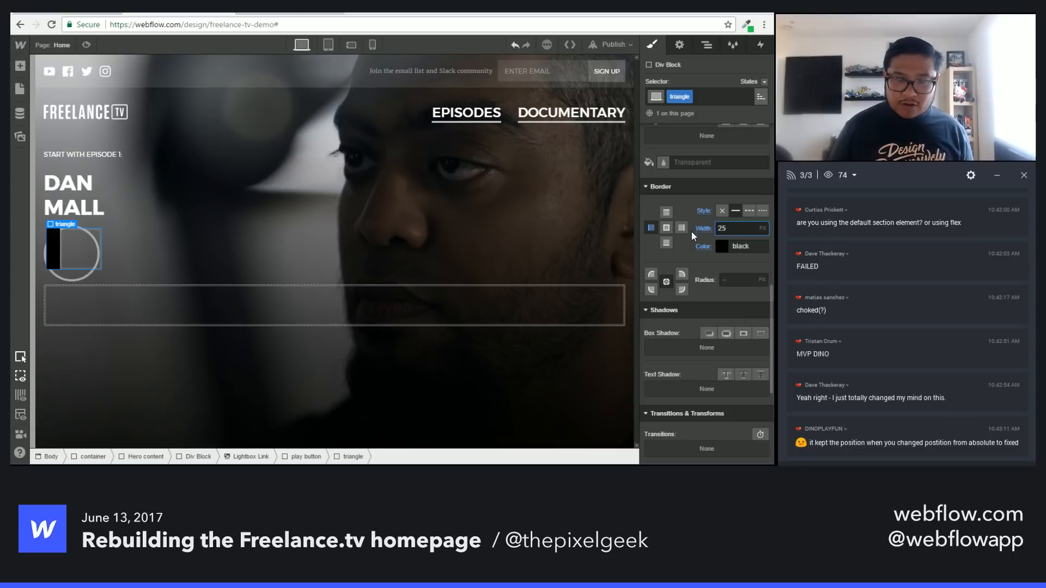
left_click(722, 246)
left_click_drag(672, 173, 659, 154)
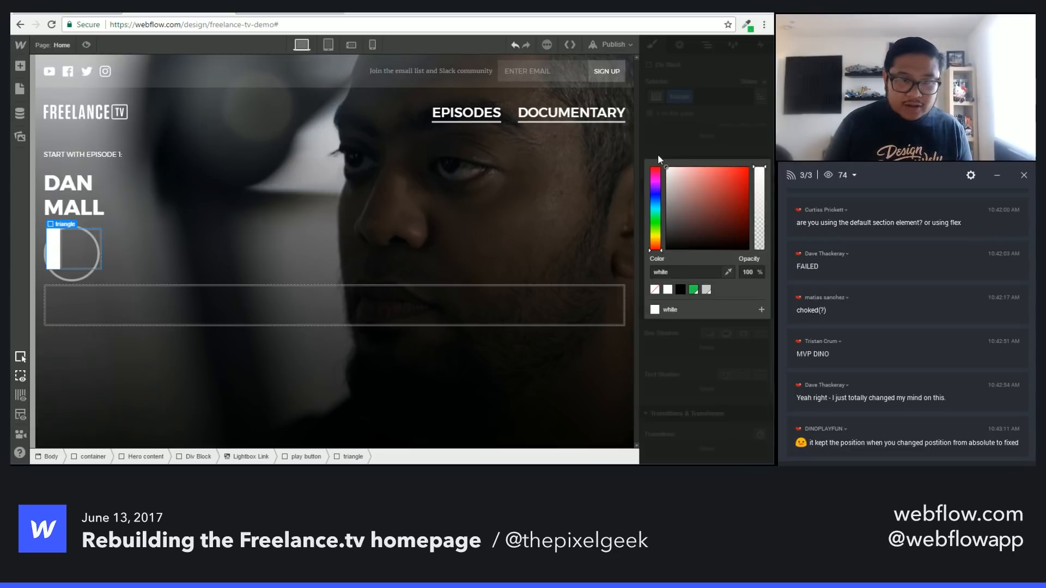
left_click(700, 142)
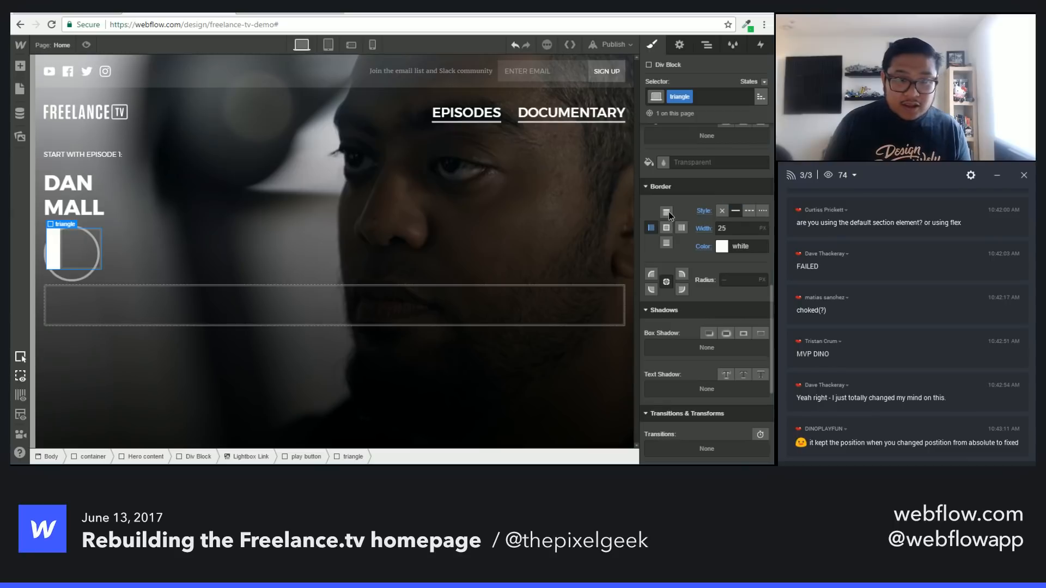
Step: Give the triangle a solid transparent top border 20 px wide
left_click(667, 212)
left_click(731, 228)
type("1")
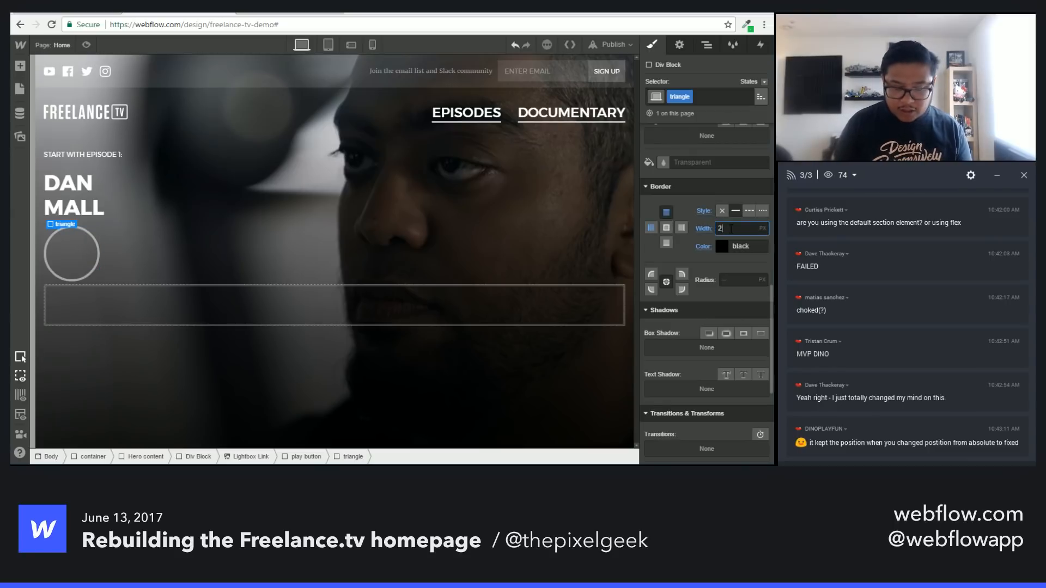
type("0")
left_click(724, 247)
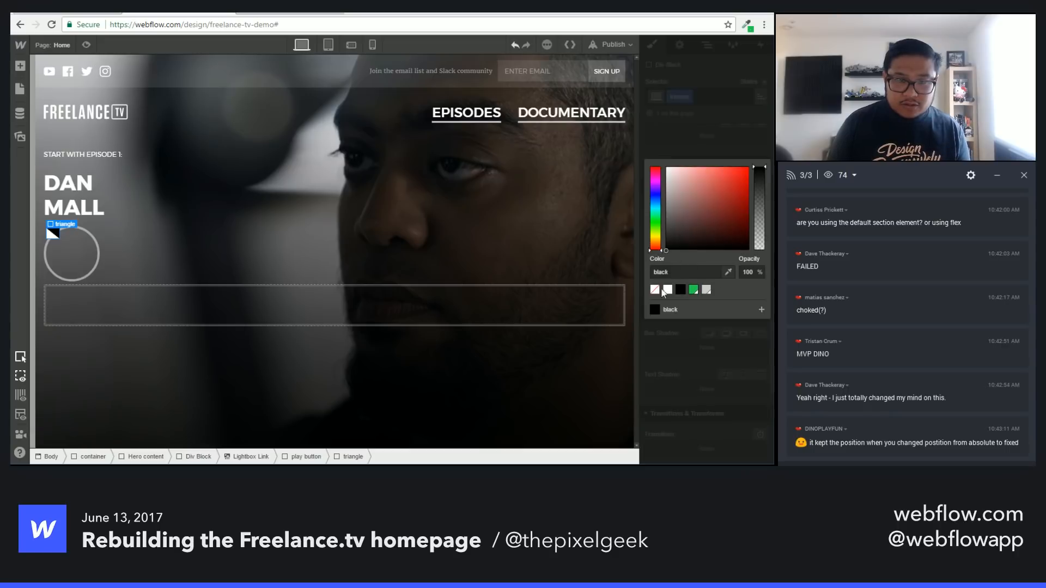
left_click(658, 292)
left_click(712, 155)
Step: Give the triangle a solid transparent bottom border 20 px wide
left_click(665, 242)
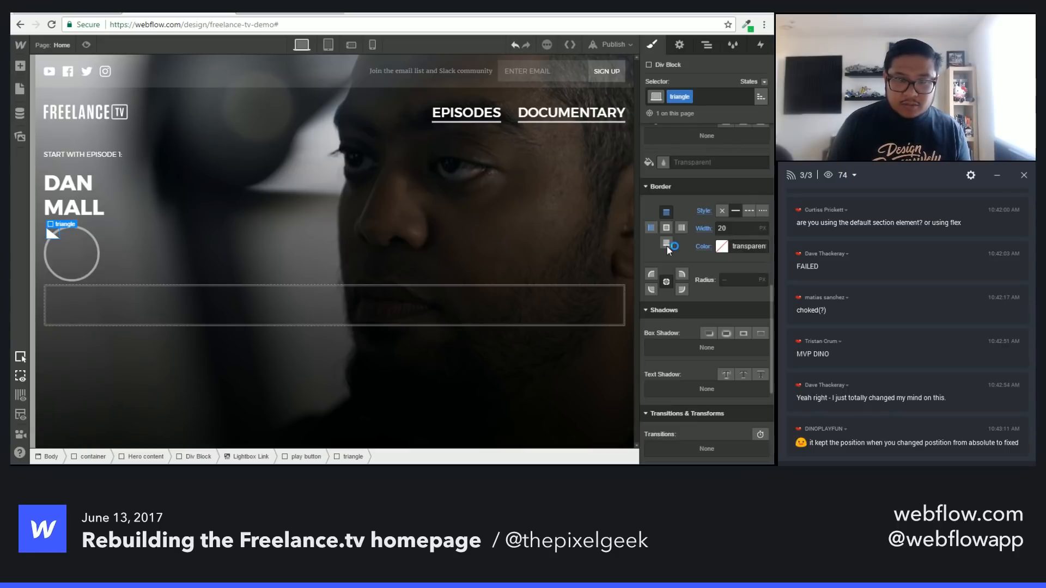
left_click(735, 211)
left_click(730, 228)
type("20")
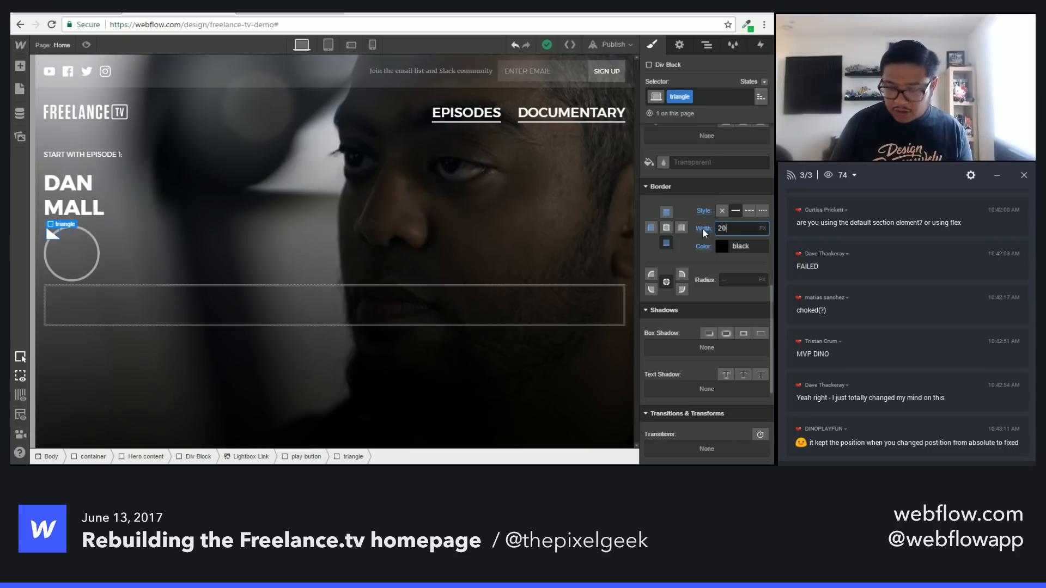
left_click(721, 246)
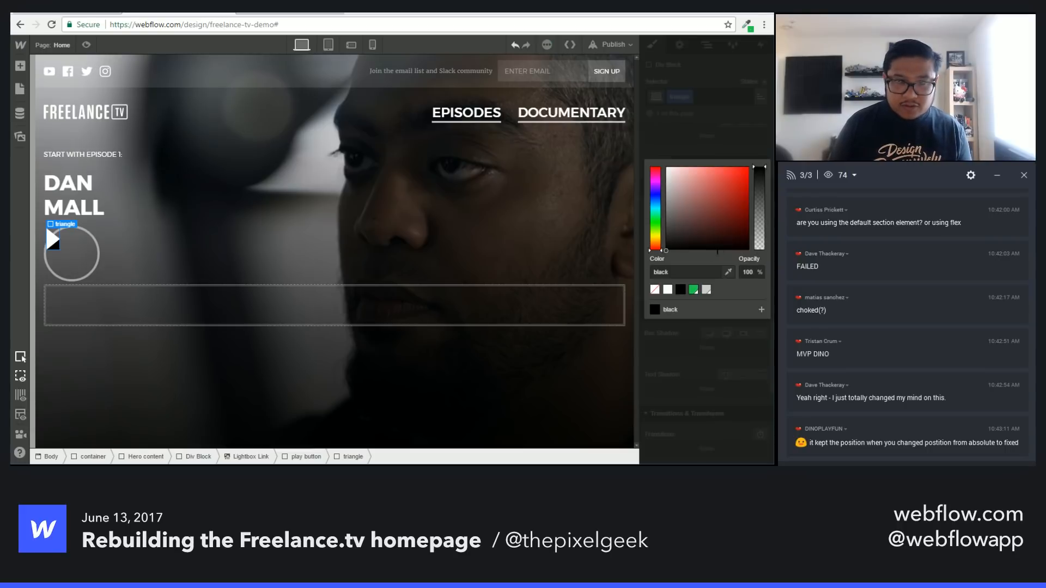
left_click(655, 289)
left_click(719, 135)
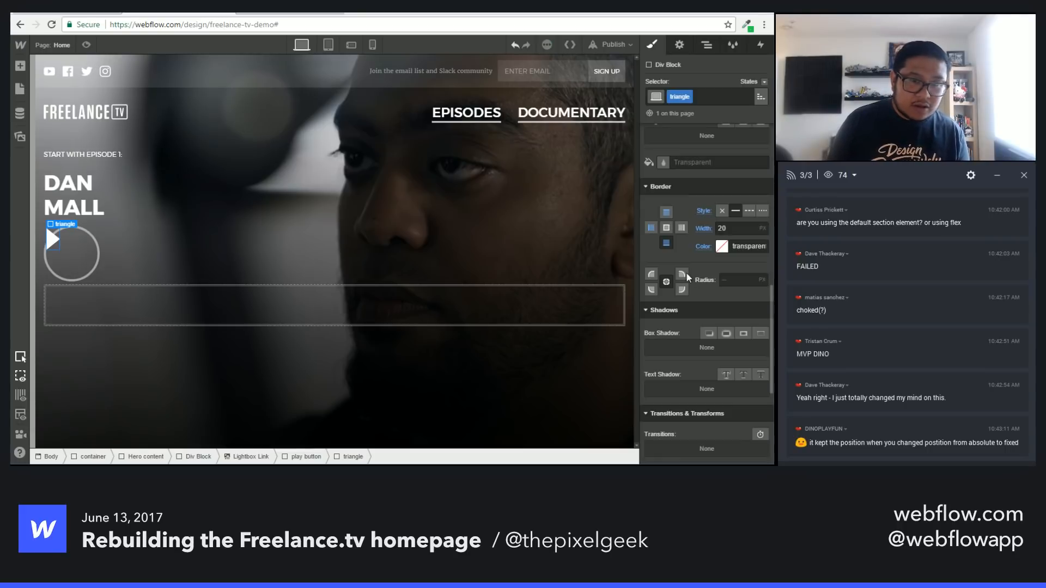
Step: Set the triangle's left border width to 40 px
left_click(651, 227)
left_click(736, 228)
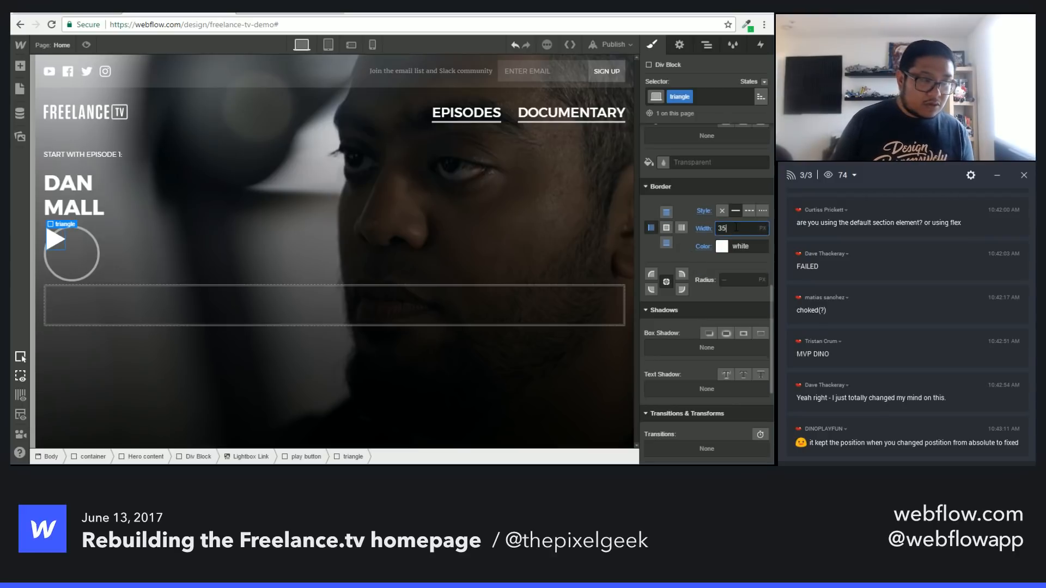
key("shift+Up")
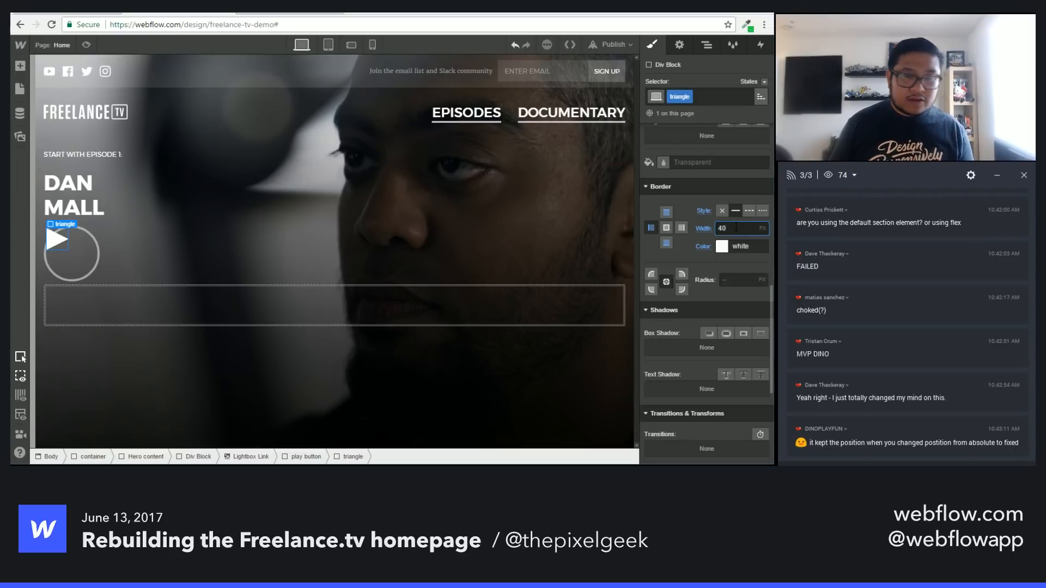
left_click(685, 196)
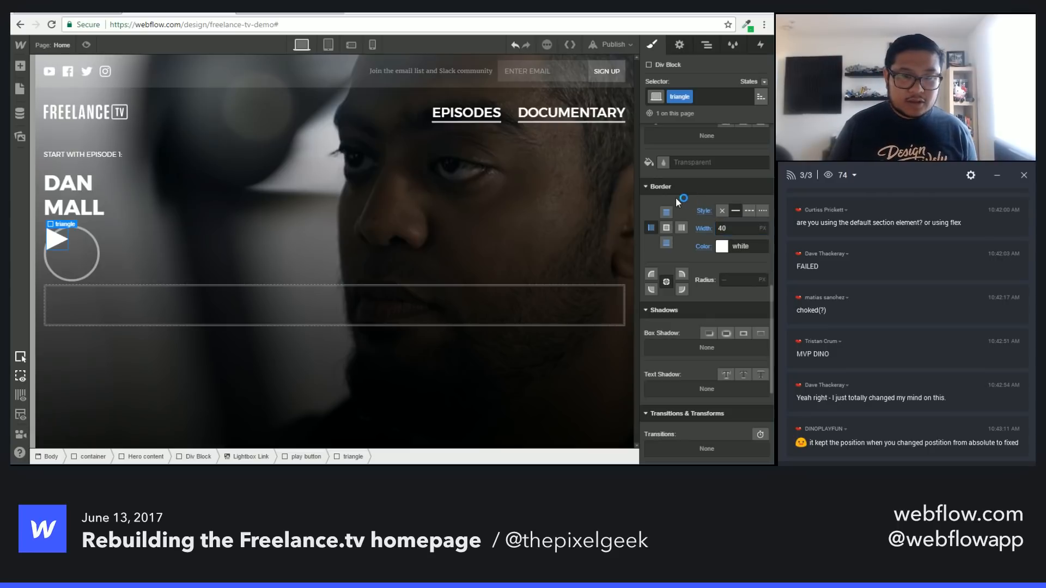
Step: Make the play button a horizontal flex container with its content centred both ways, and give it 11 px of left padding
left_click(78, 246)
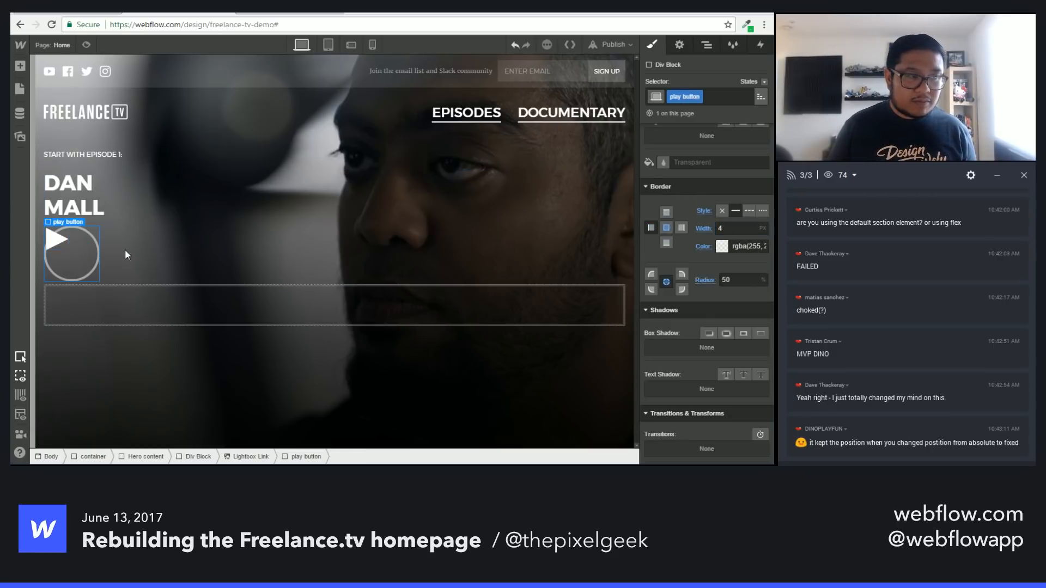
scroll(714, 200, "up", 10)
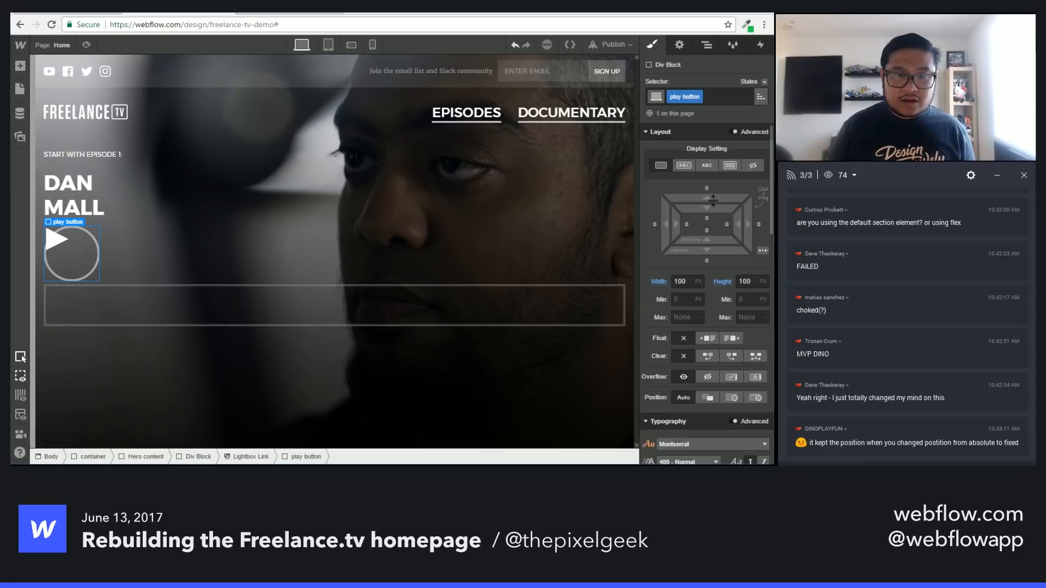
left_click(730, 165)
left_click(684, 213)
left_click(683, 231)
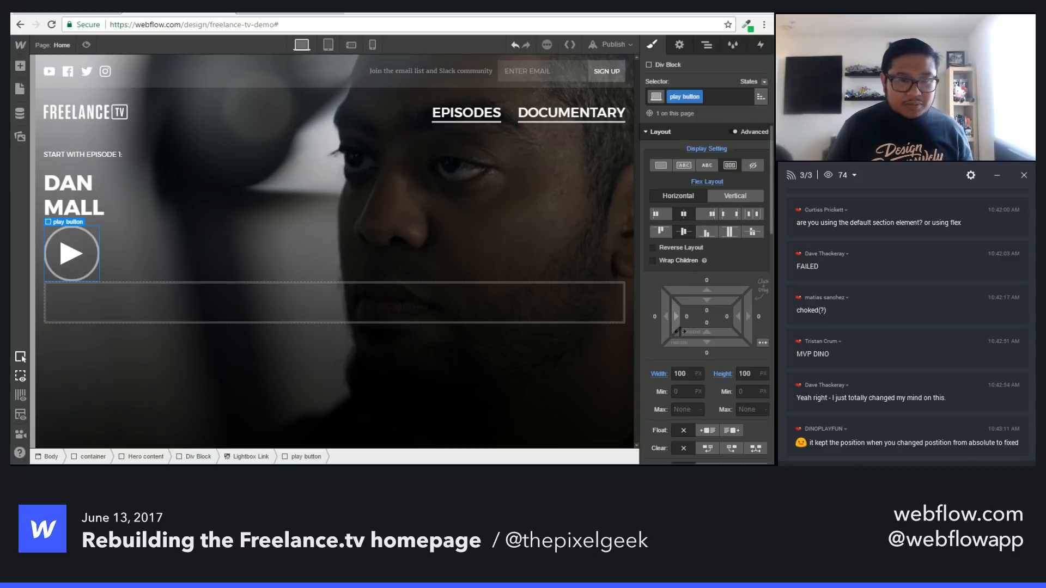
left_click_drag(685, 322, 691, 322)
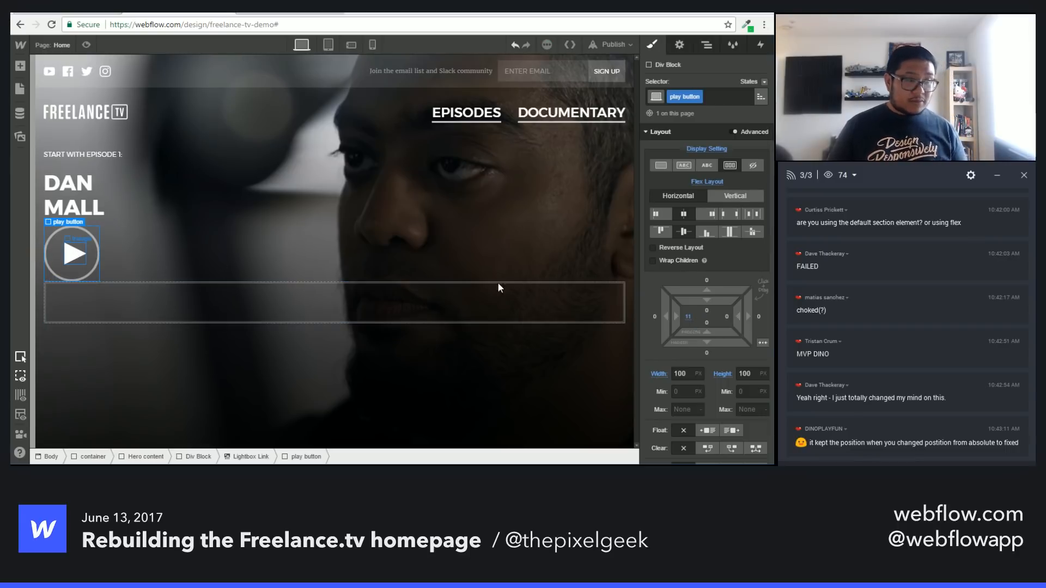
Step: Reduce the triangle's left border width to 30 px
scroll(743, 345, "down", 8)
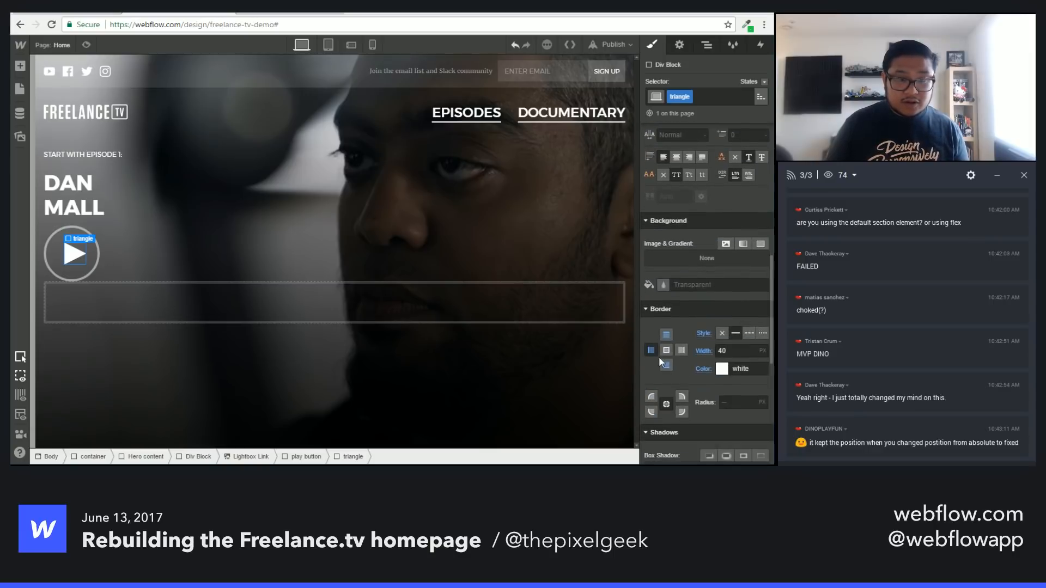
left_click(724, 351)
type("30")
key("Return")
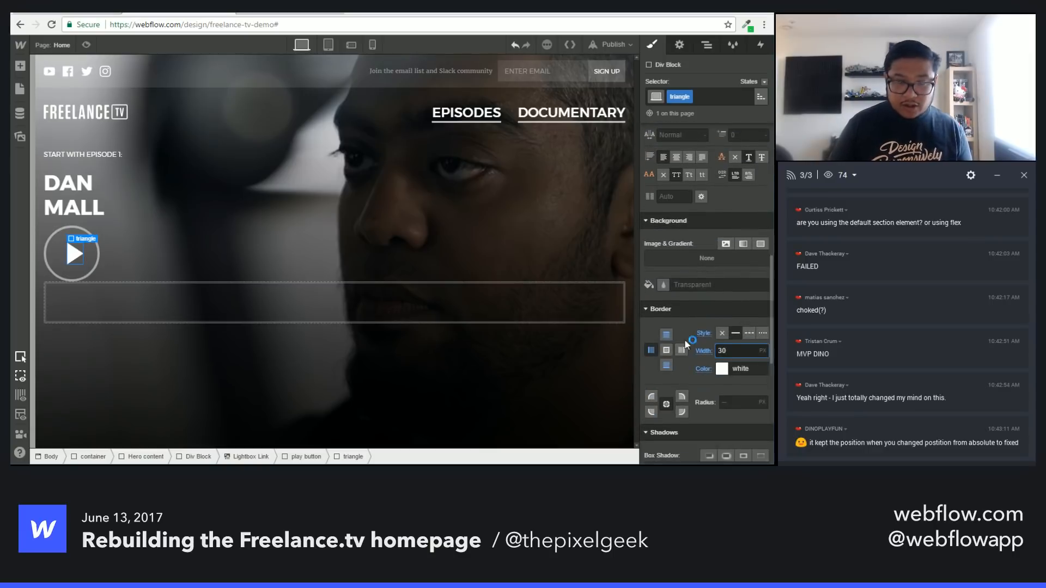
Step: Set the triangle's top border width to 10 px and its bottom border width to 14 px
left_click_drag(688, 345, 695, 353)
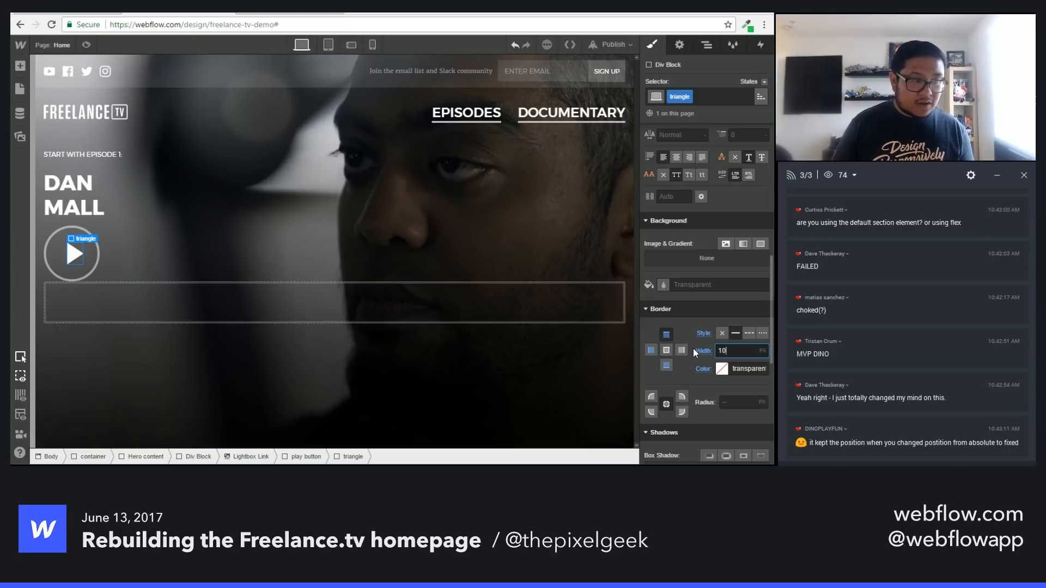
key("Return")
left_click(667, 365)
left_click(733, 350)
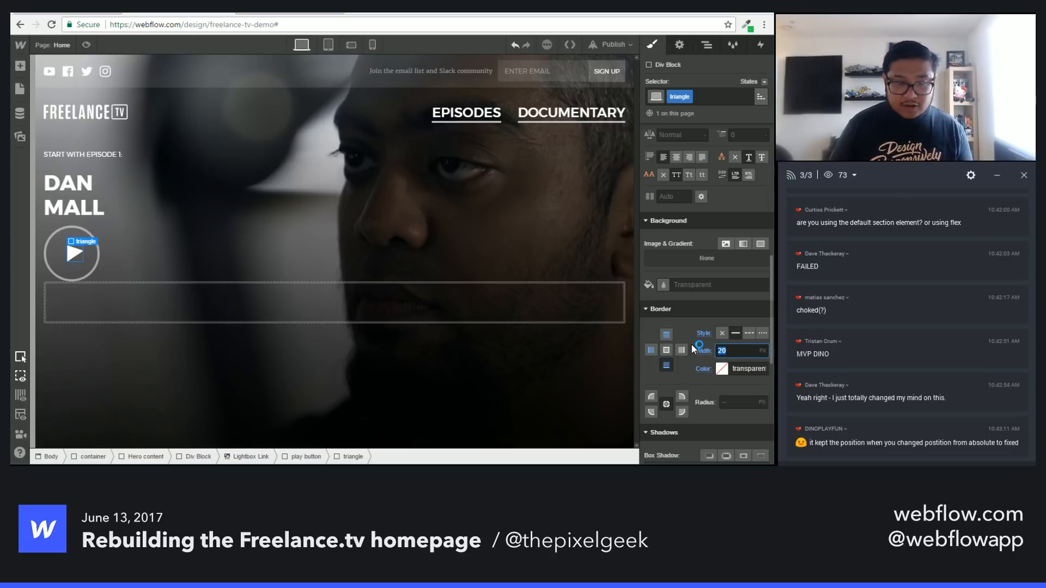
type("10")
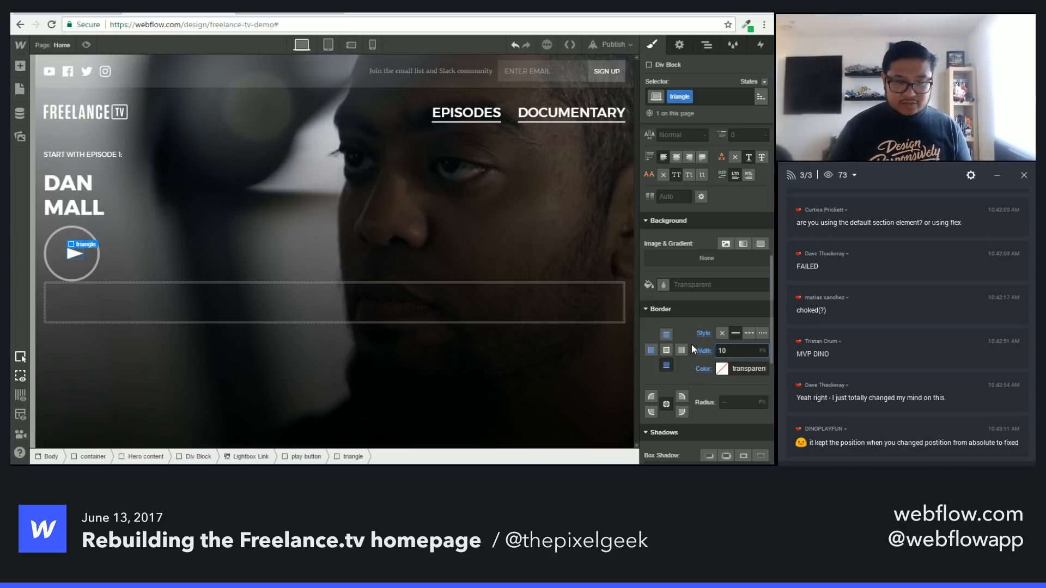
key("Up")
key("Up")
key("Up")
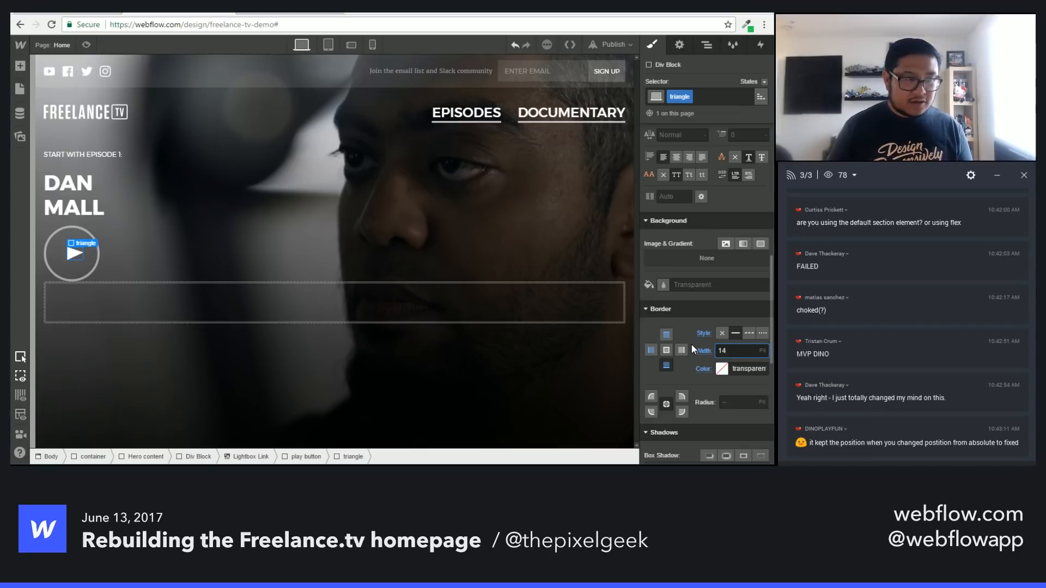
Step: Set the triangle's top border width to 15 px
left_click(666, 334)
left_click(730, 350)
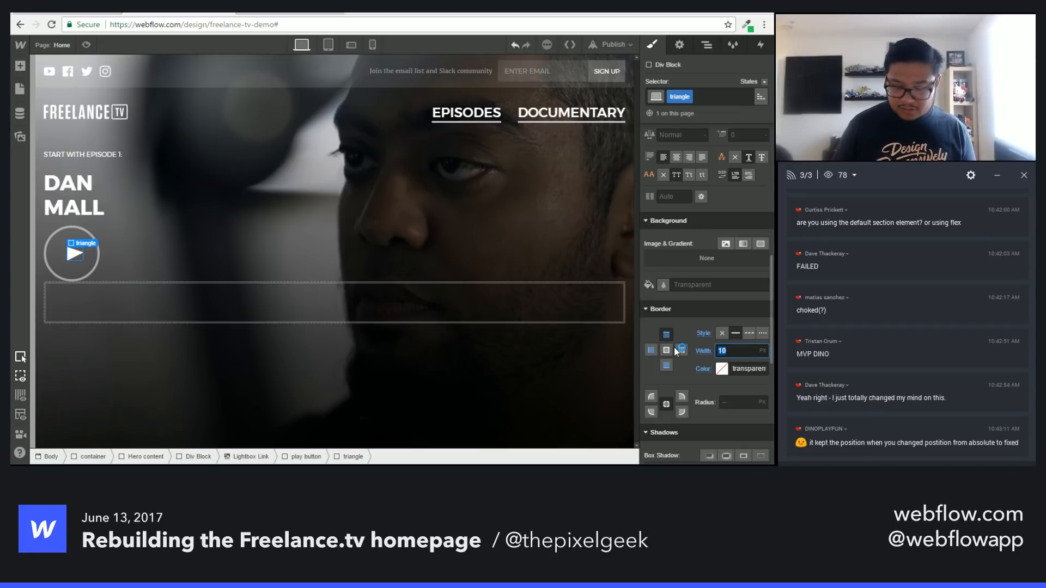
type("15")
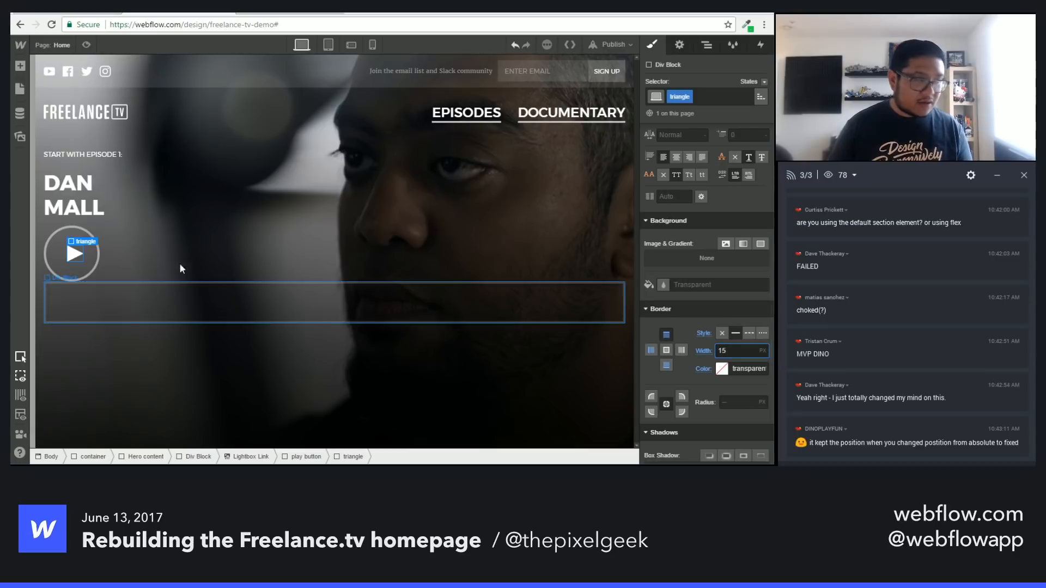
Step: Select the play button circle and compare it with the play button on the original freelance.tv page
left_click(73, 277)
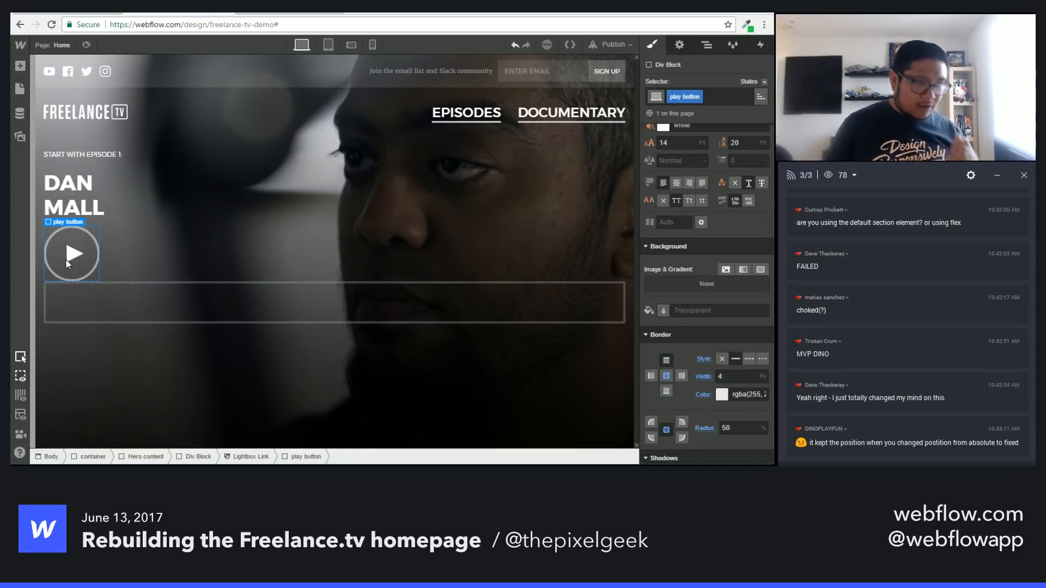
left_click(68, 13)
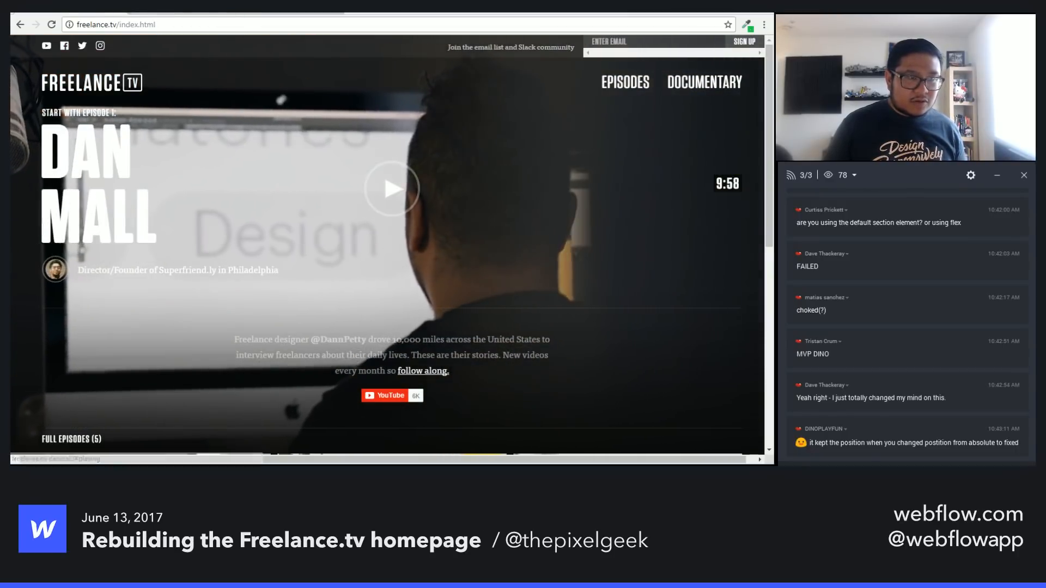
left_click(185, 13)
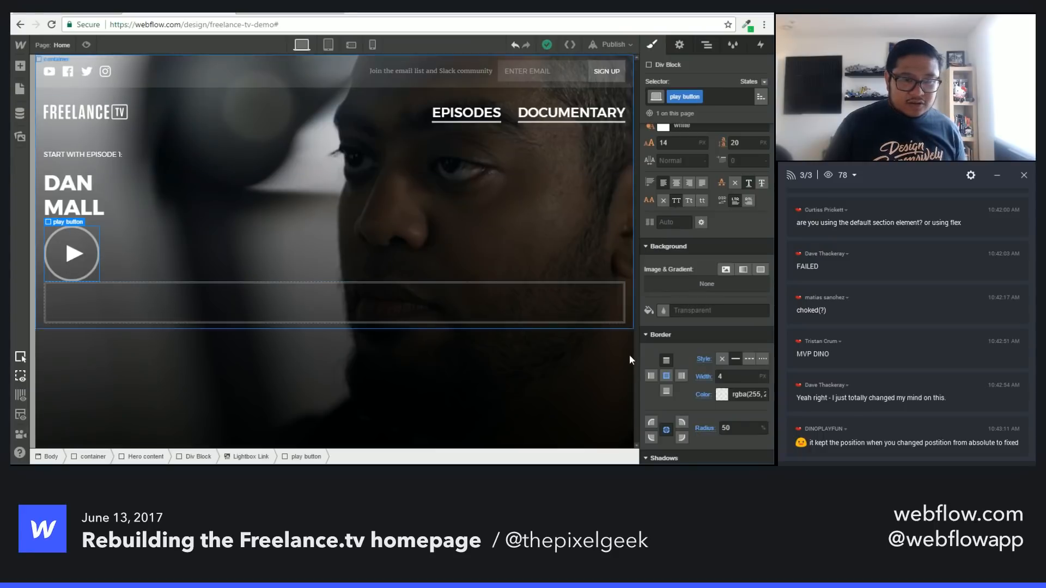
Step: Switch the play button's styling to its Hover state
left_click(762, 83)
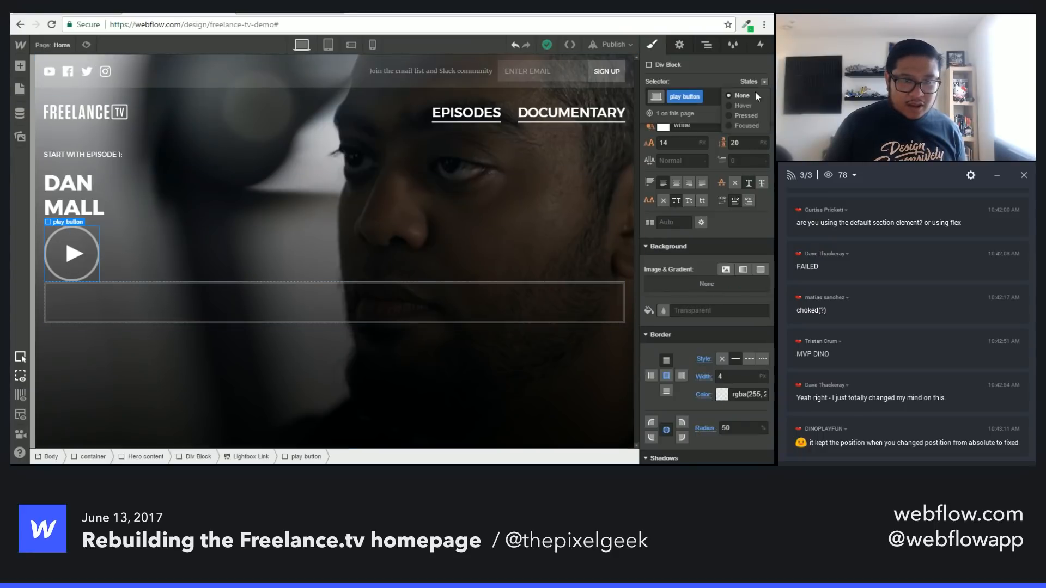
left_click(740, 103)
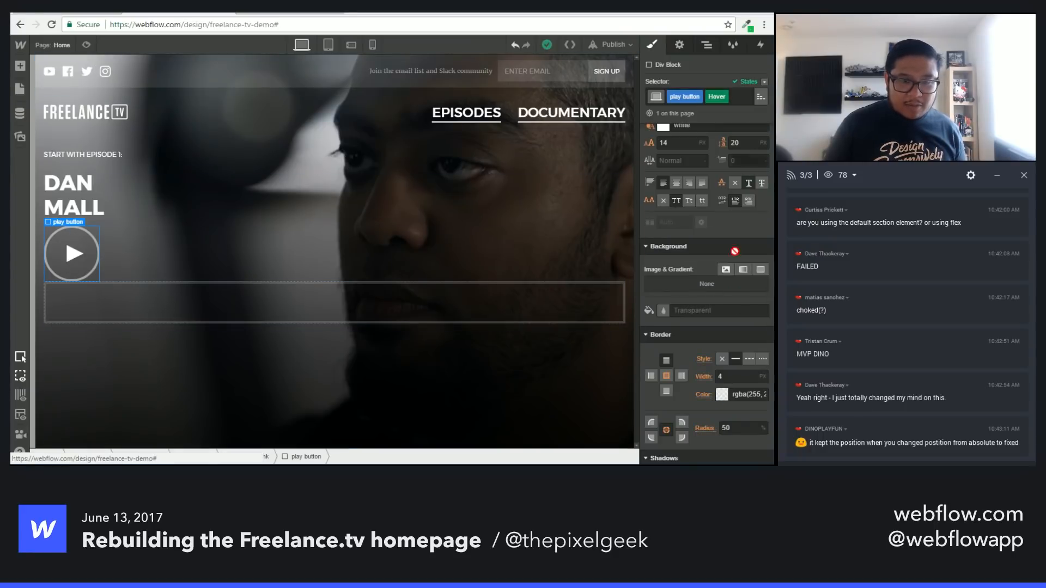
left_click(730, 376)
type("46")
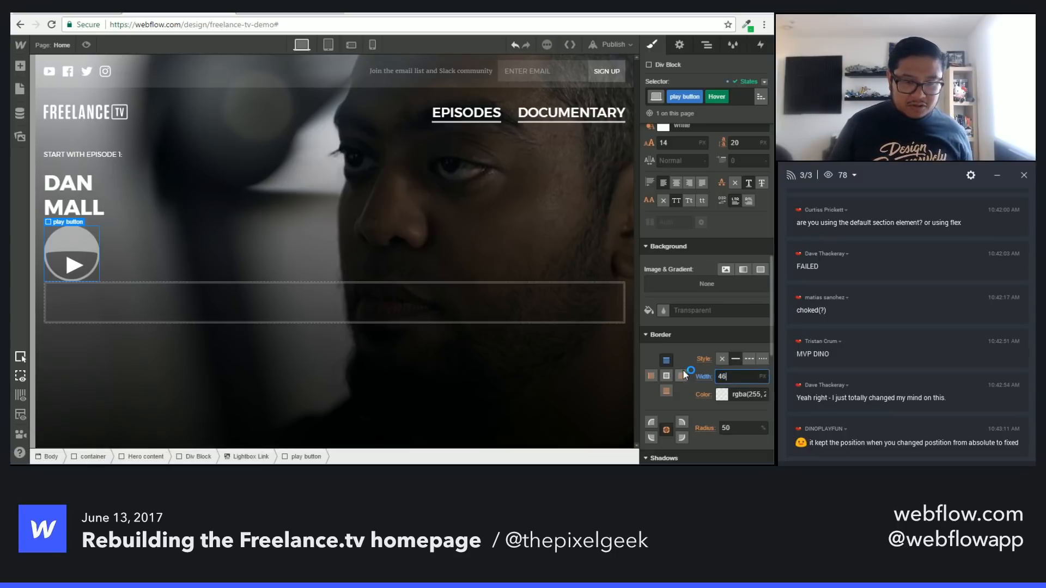
key("BackSpace")
Step: Try several border widths on all sides of the play button's Hover state, settling on 44 px
left_click(669, 375)
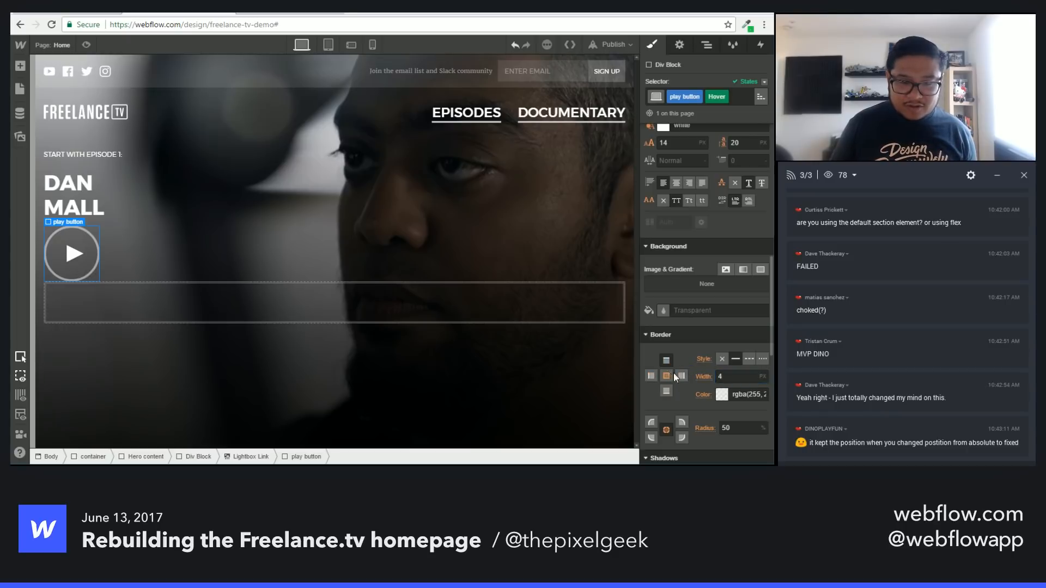
left_click_drag(729, 376, 693, 374)
type("46")
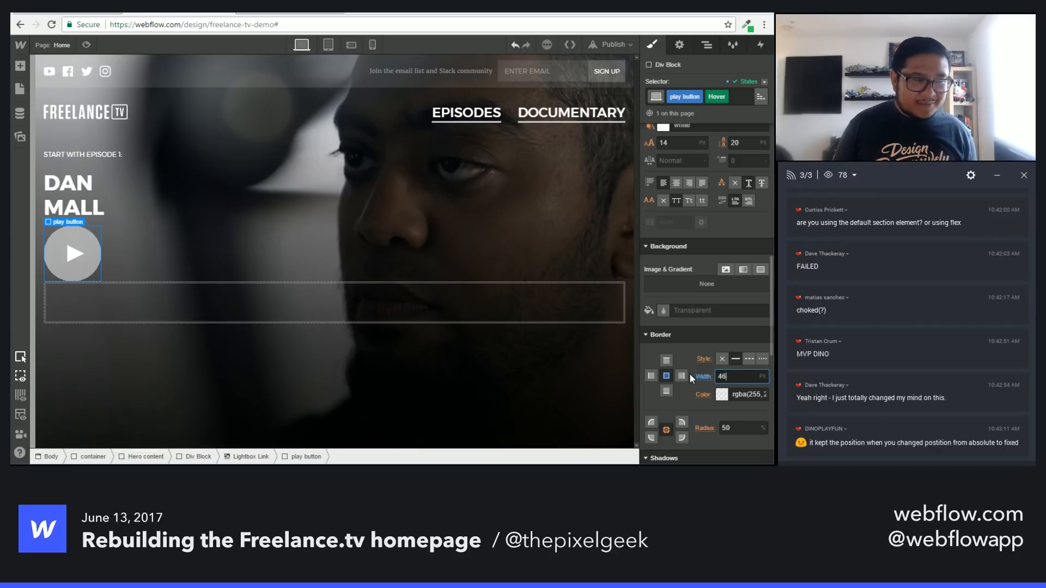
key("BackSpace")
type("0")
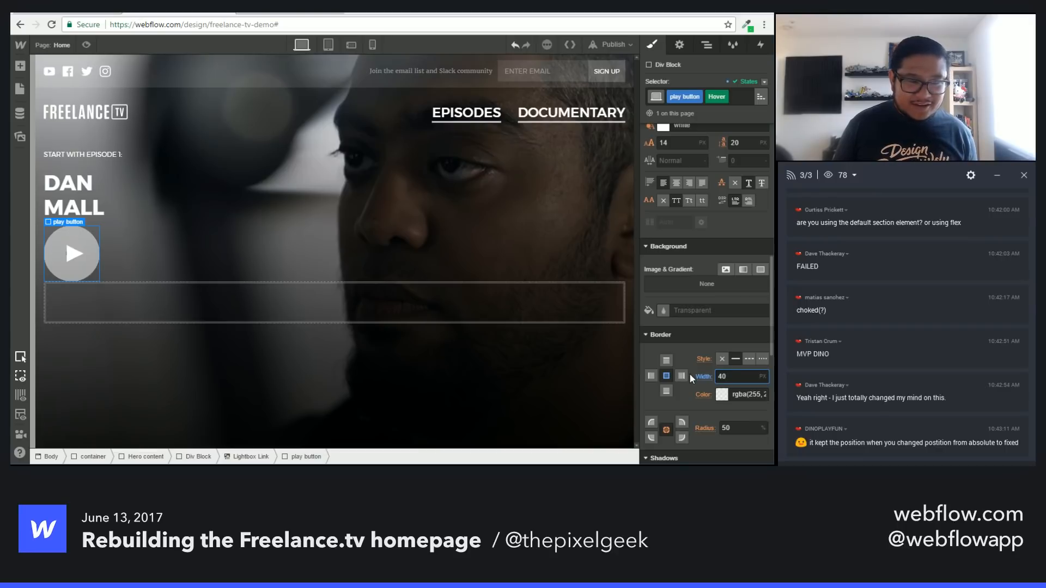
key("BackSpace")
type("6")
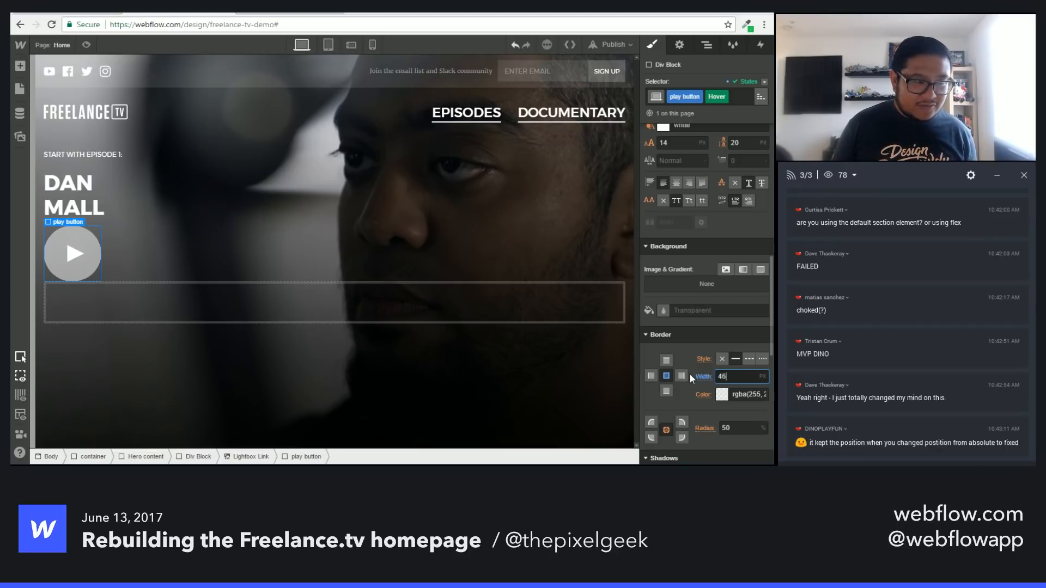
key("BackSpace")
type("3")
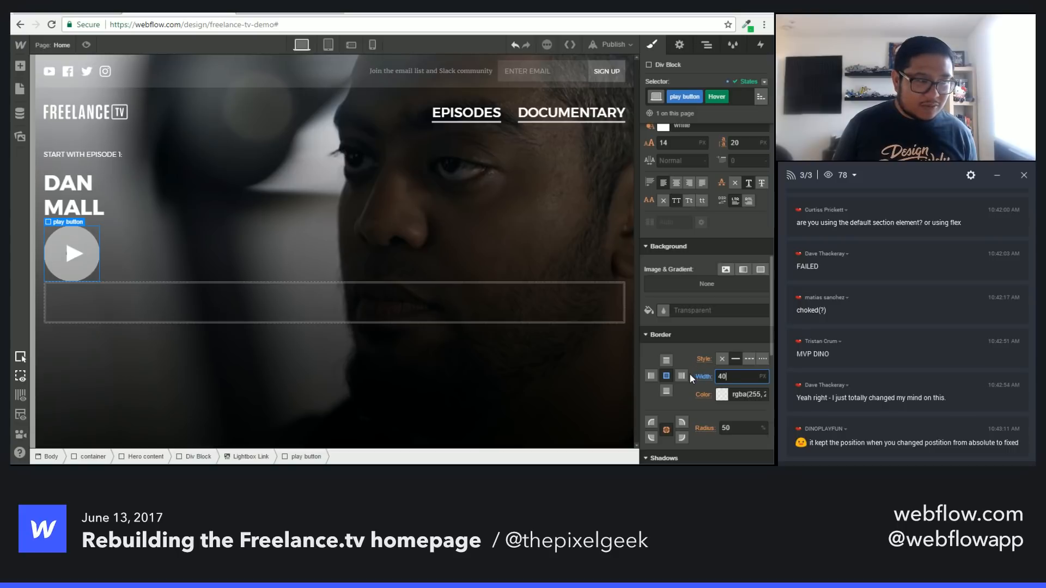
key("BackSpace")
type("1")
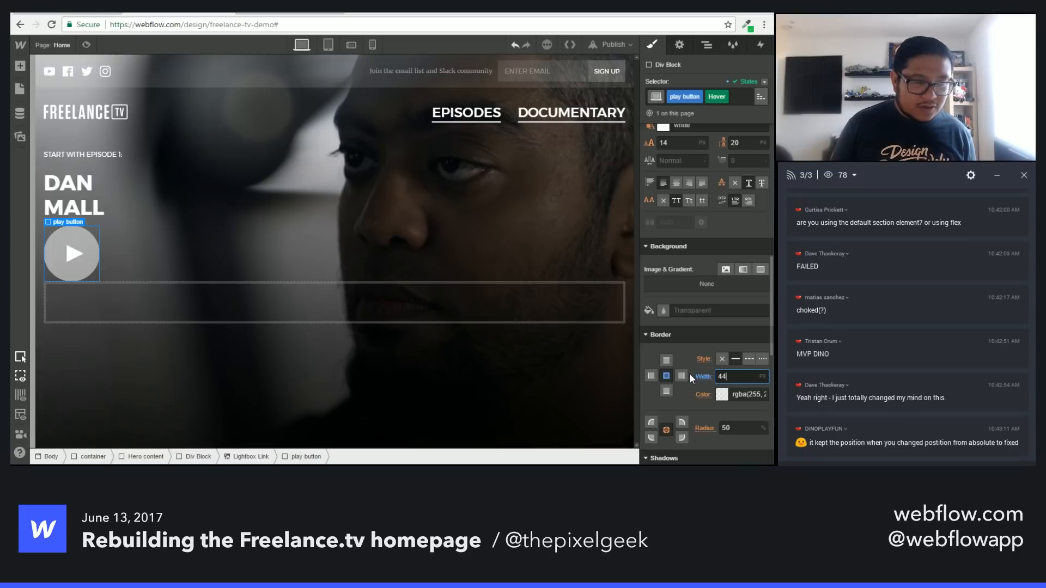
key("BackSpace")
type("5")
key("Down")
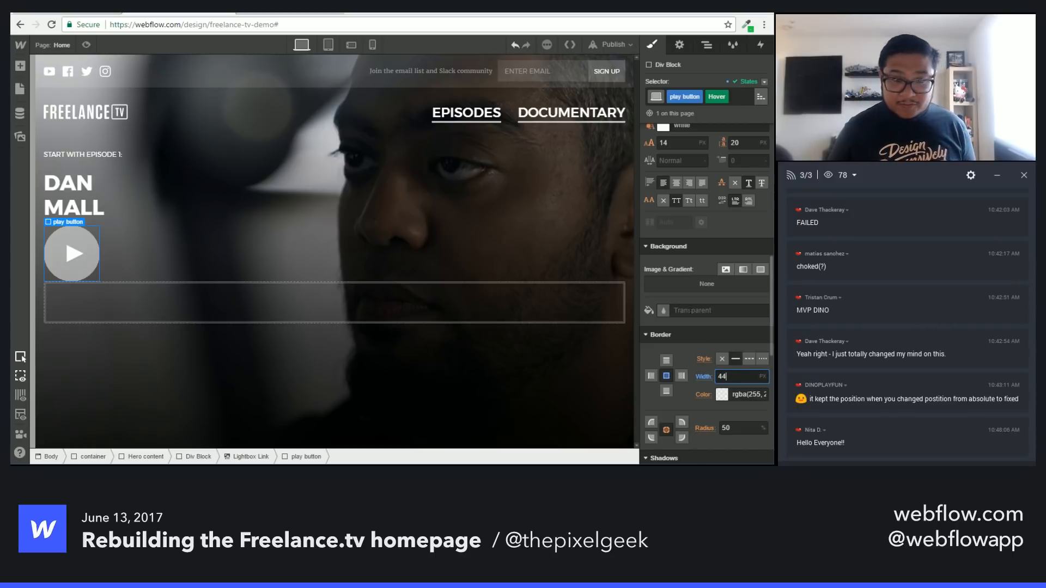
Step: Set the border color of the play button's Hover state to white
left_click(736, 395)
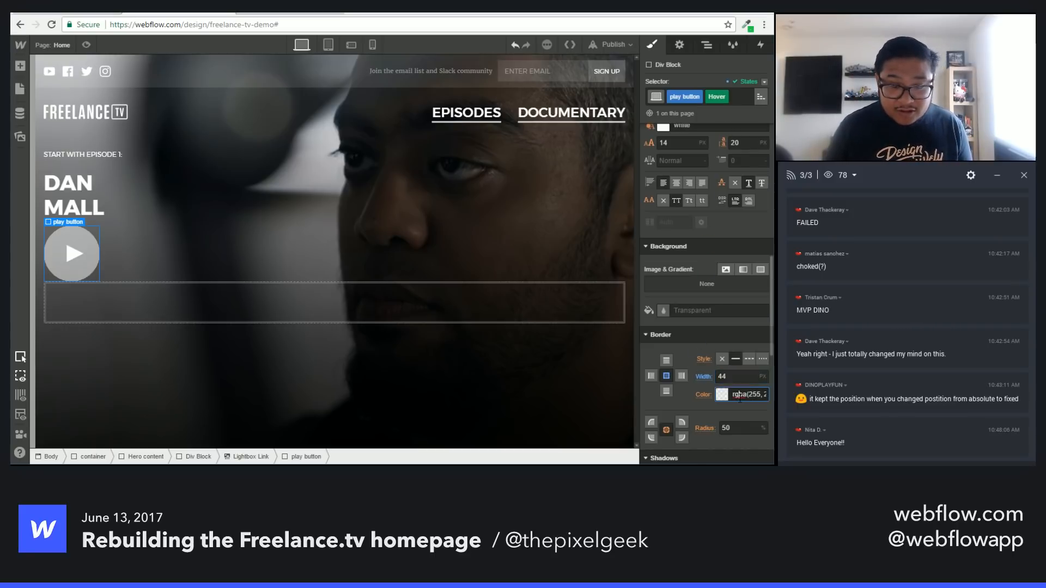
type("white")
key("Return")
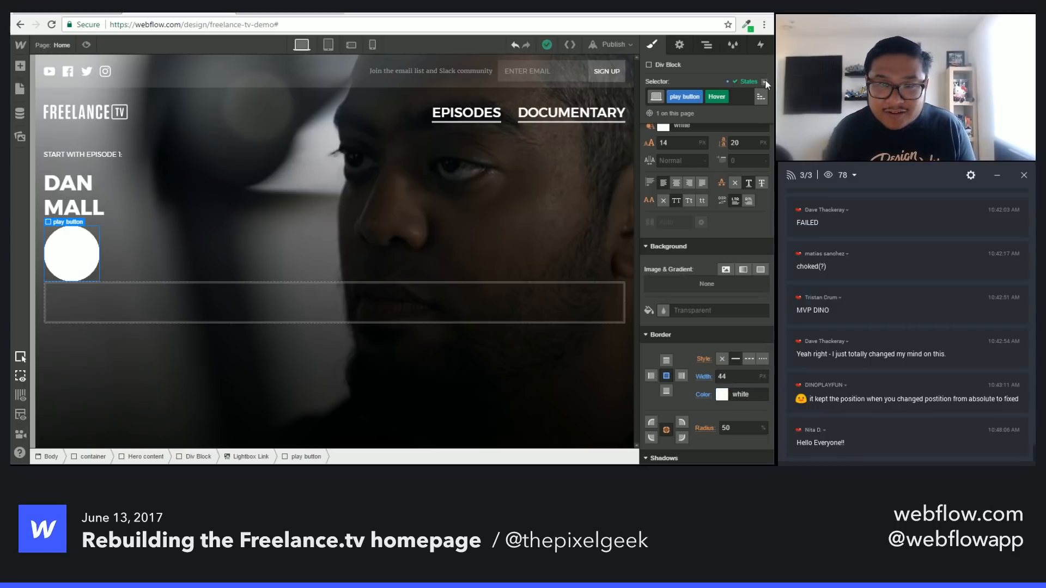
Step: Compare the play button's normal styling with its Hover state
left_click(765, 81)
left_click(741, 96)
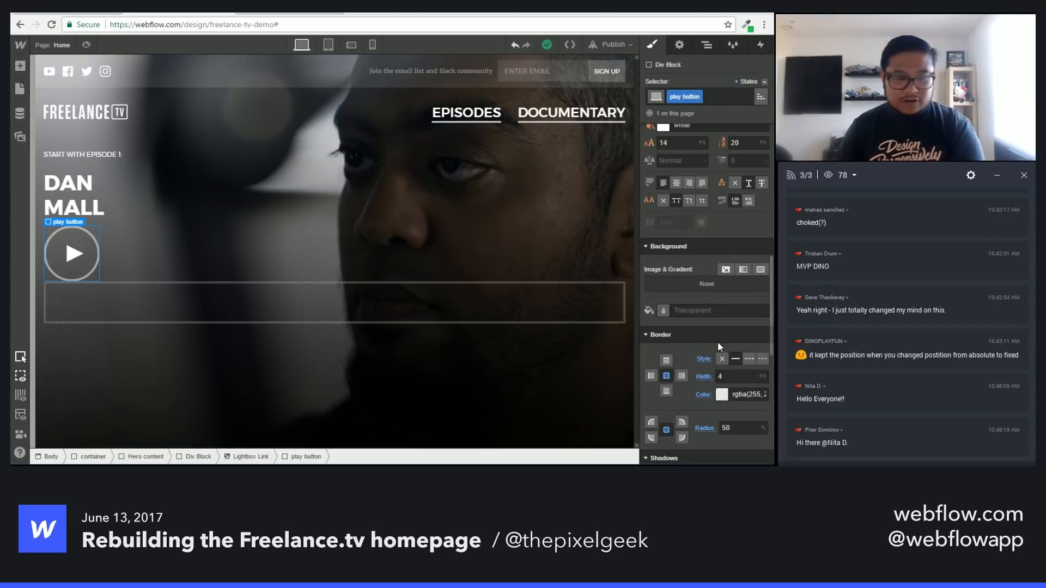
scroll(713, 339, "down", 2)
left_click(749, 81)
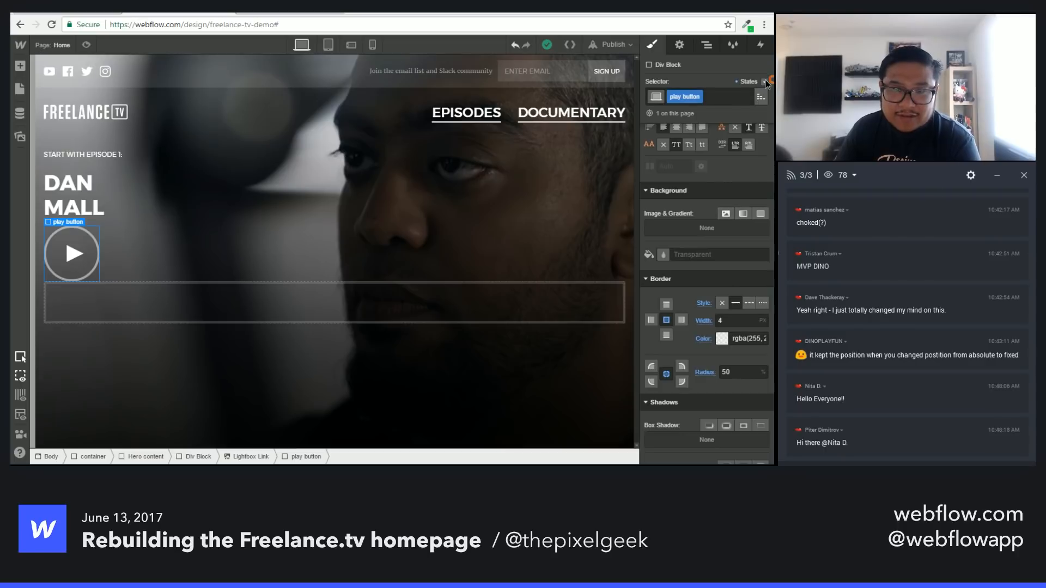
left_click(746, 104)
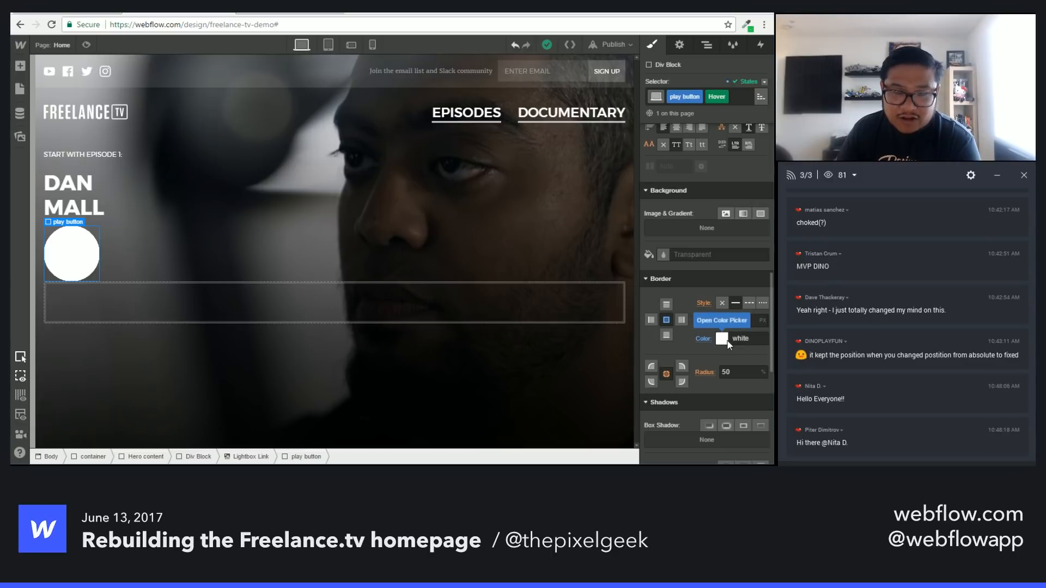
Step: Return the play button to its None state and add a 200 ms Border transition with ease easing
left_click(764, 82)
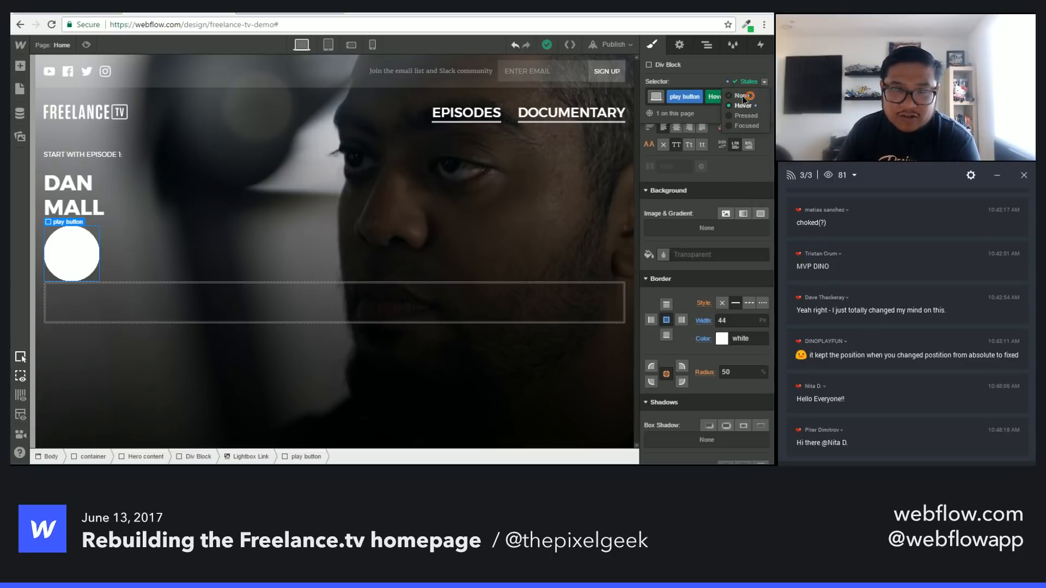
left_click(744, 97)
scroll(717, 325, "down", 8)
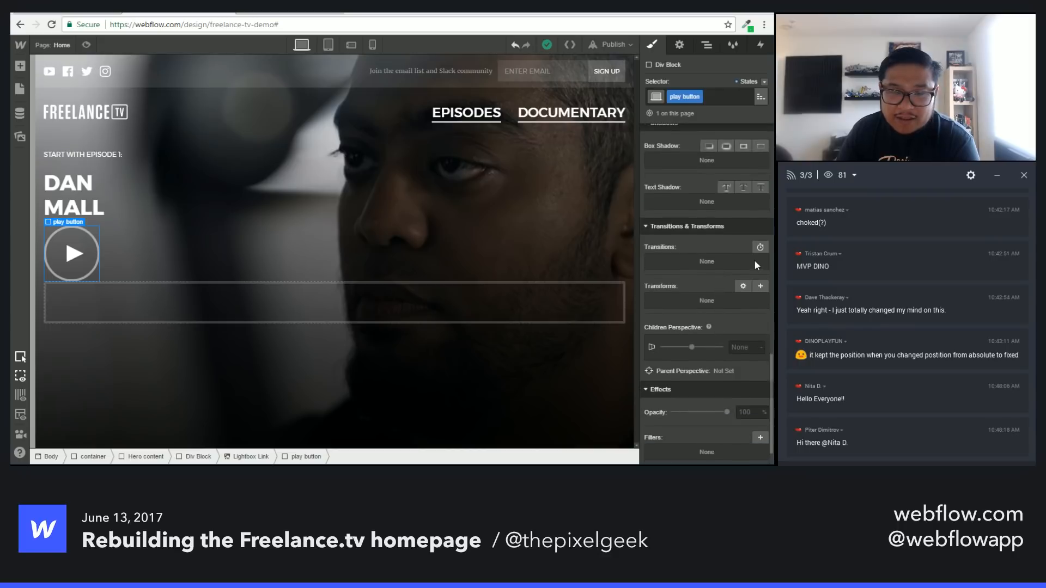
left_click(759, 249)
left_click(730, 297)
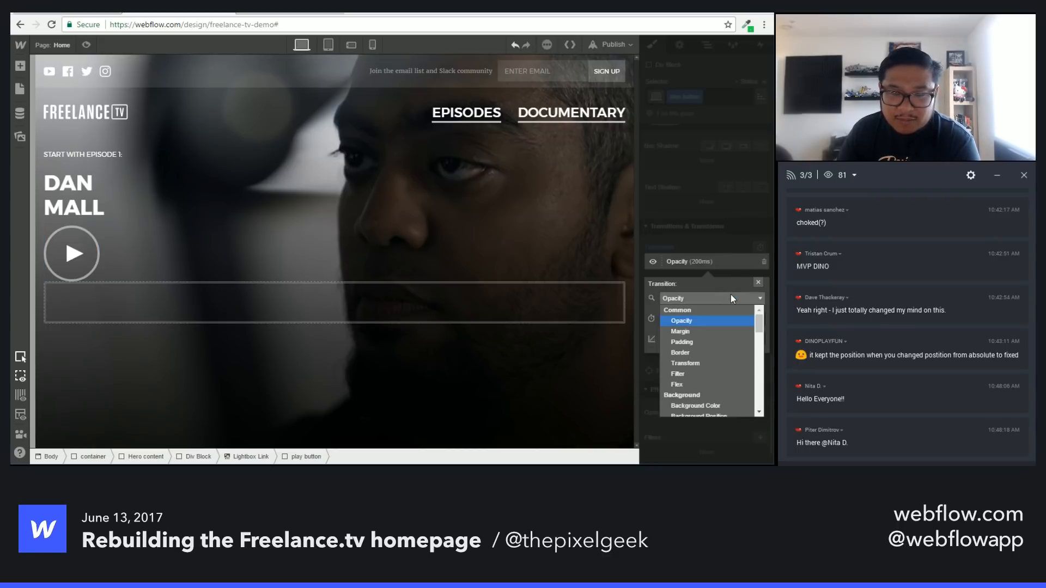
left_click(708, 352)
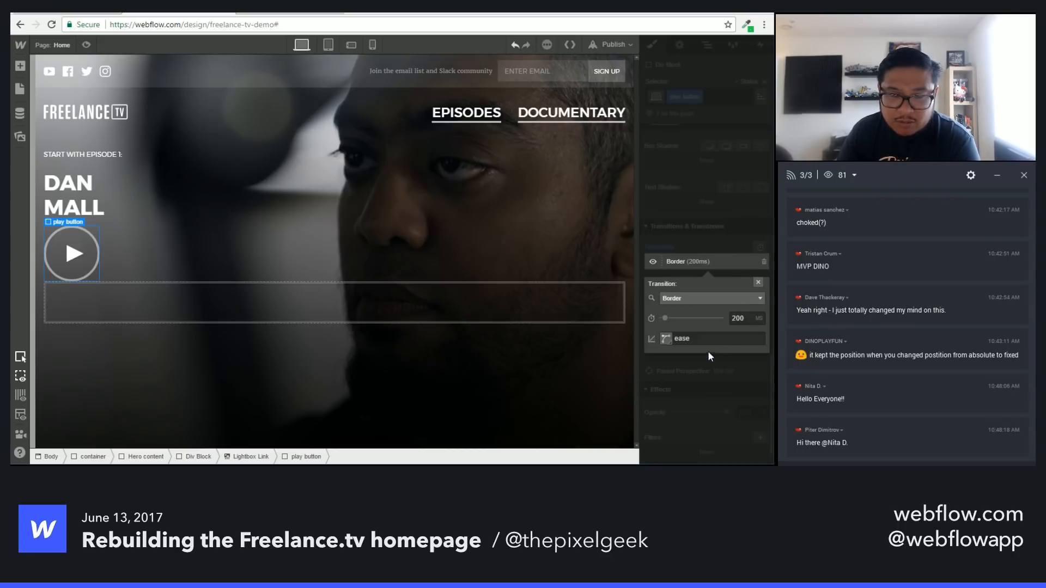
left_click(724, 224)
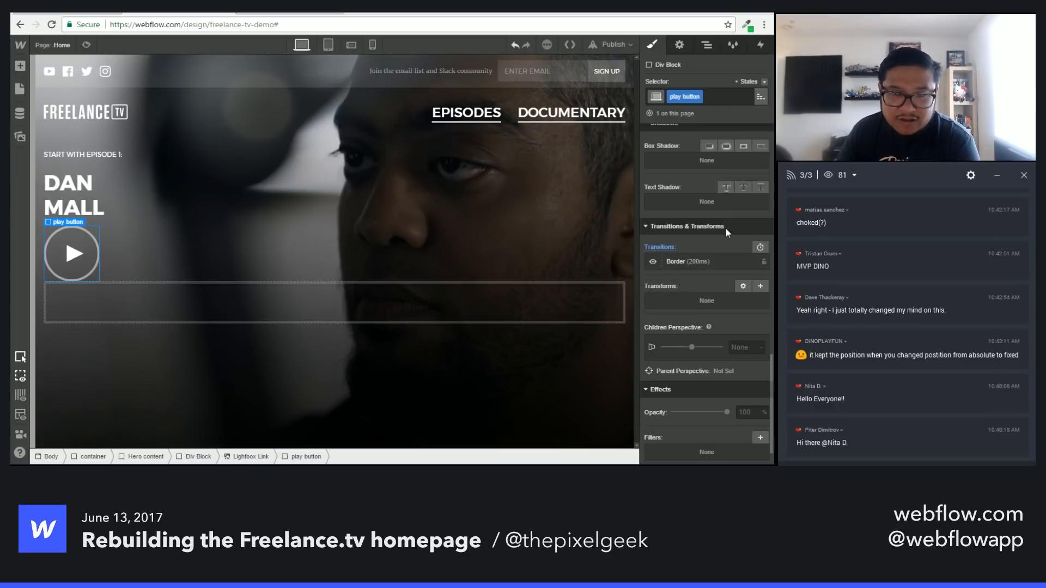
Step: Preview the play button's hover effect, and compare it with the play button on the original freelance.tv page
left_click(88, 46)
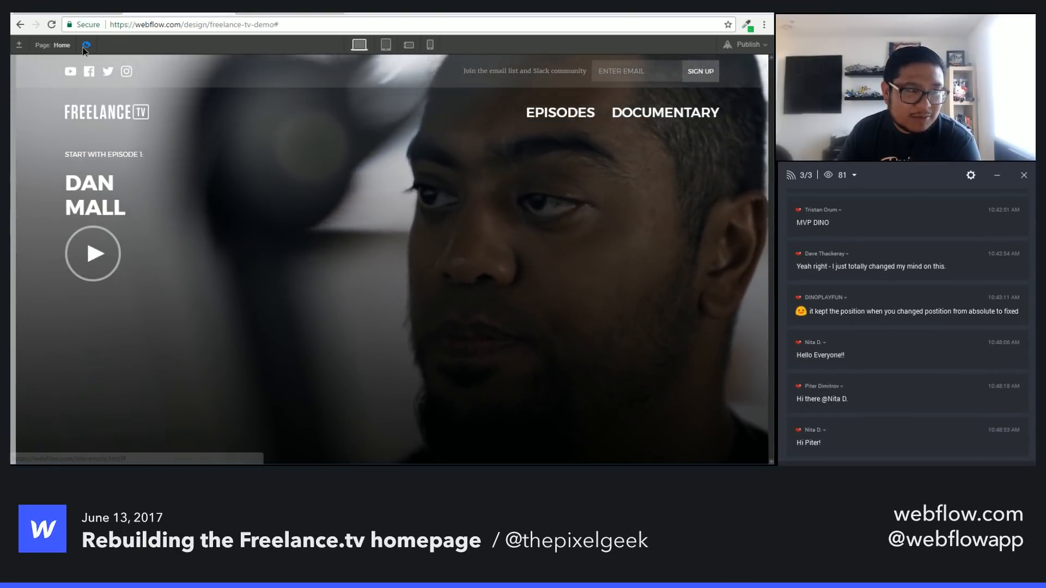
left_click(84, 47)
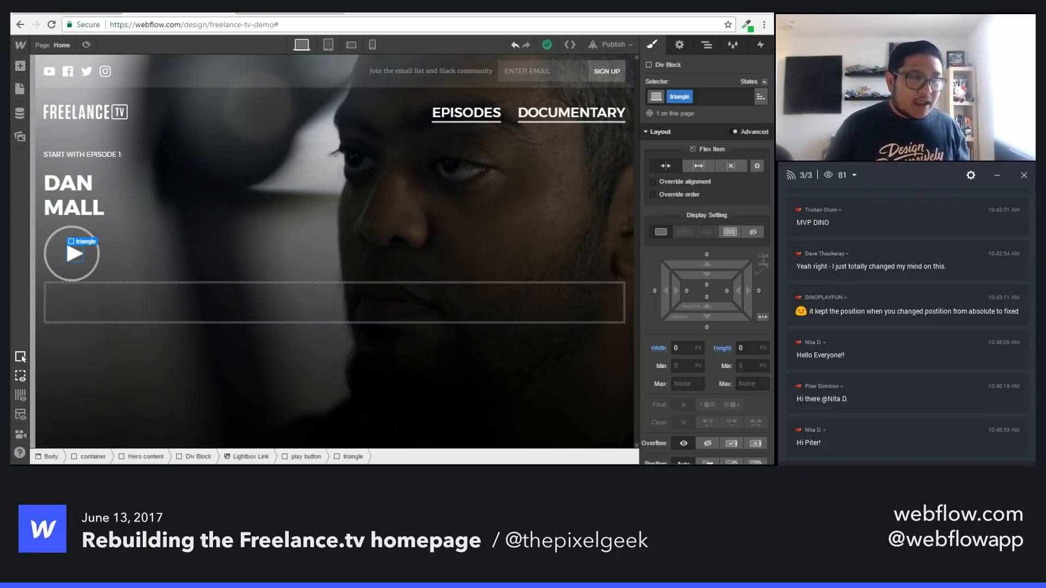
left_click(68, 13)
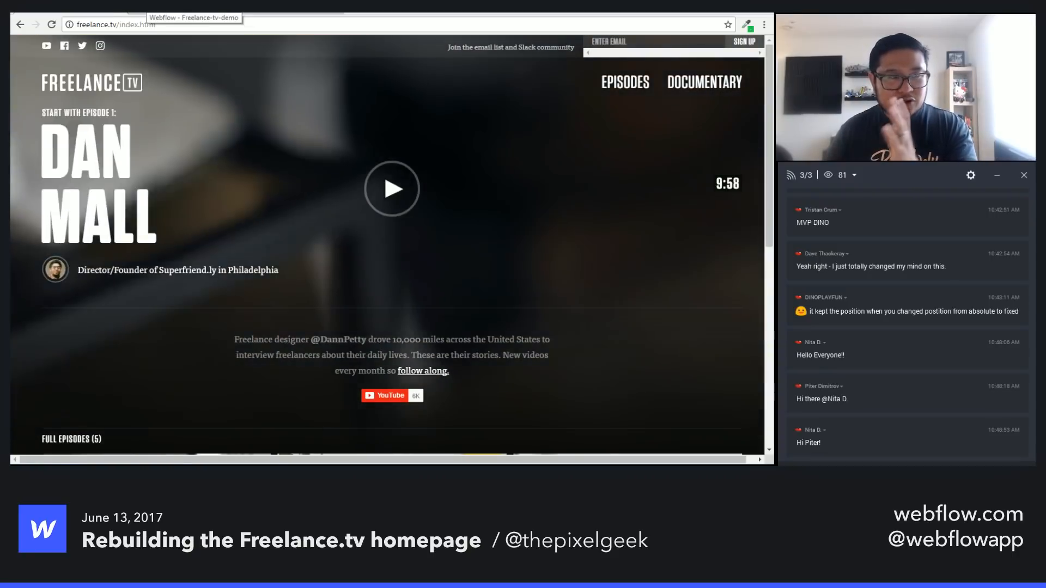
left_click(146, 13)
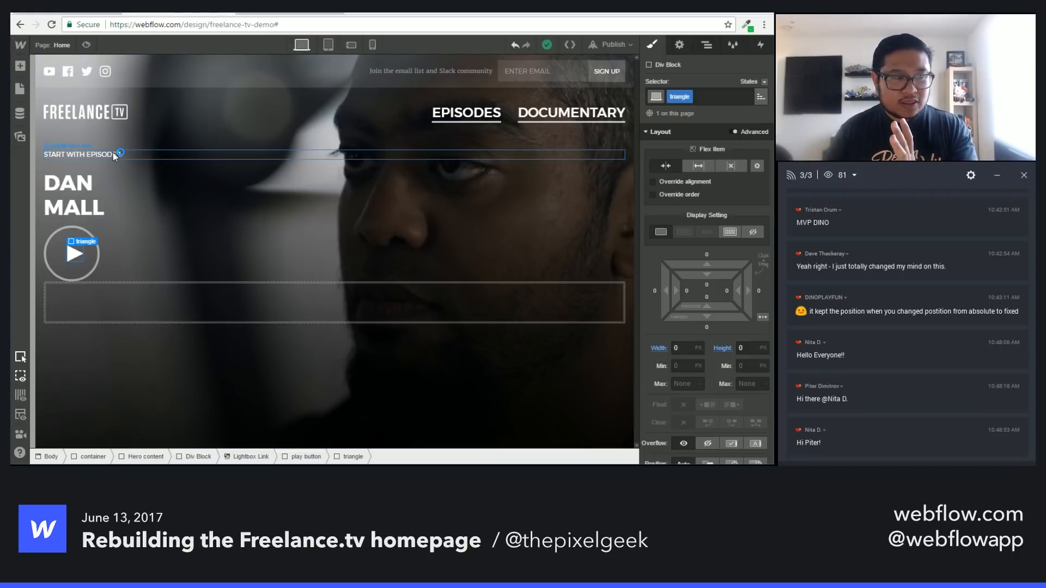
Step: Select the play button circle and go to its overflow and position settings
left_click(60, 235)
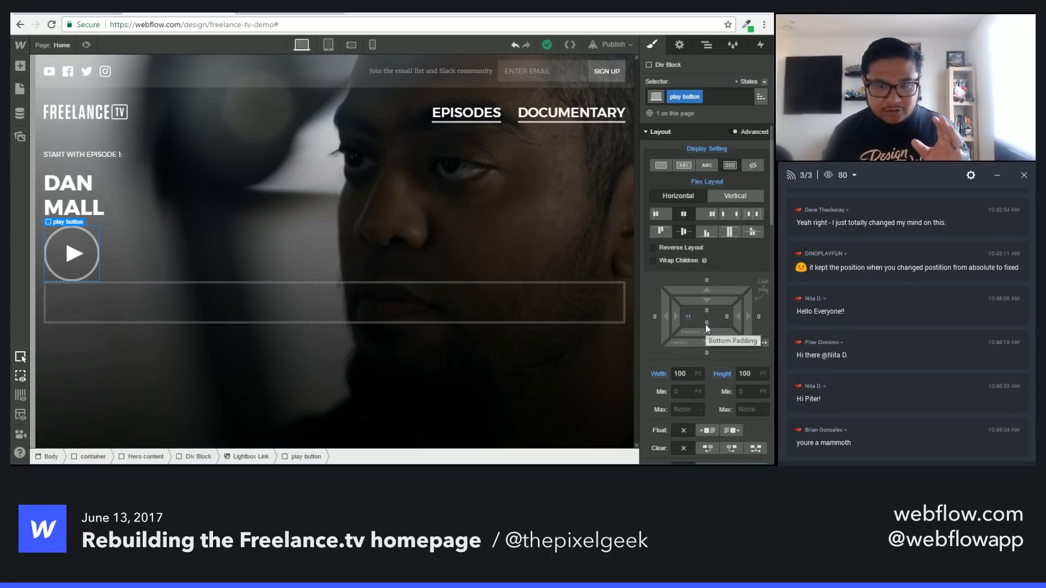
scroll(705, 323, "down", 5)
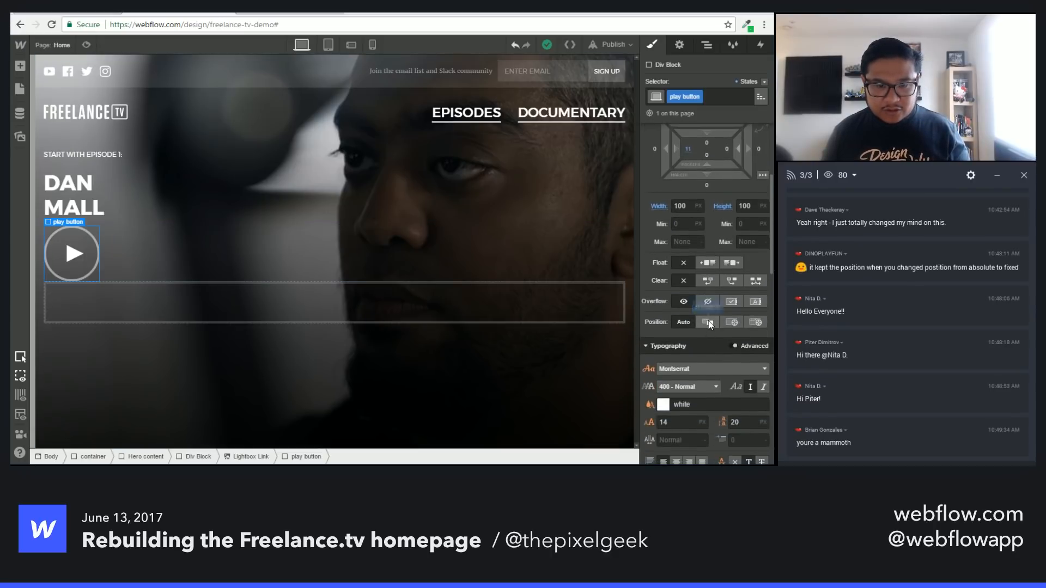
Step: Set the play button's position to relative and duplicate the triangle inside it
left_click(708, 322)
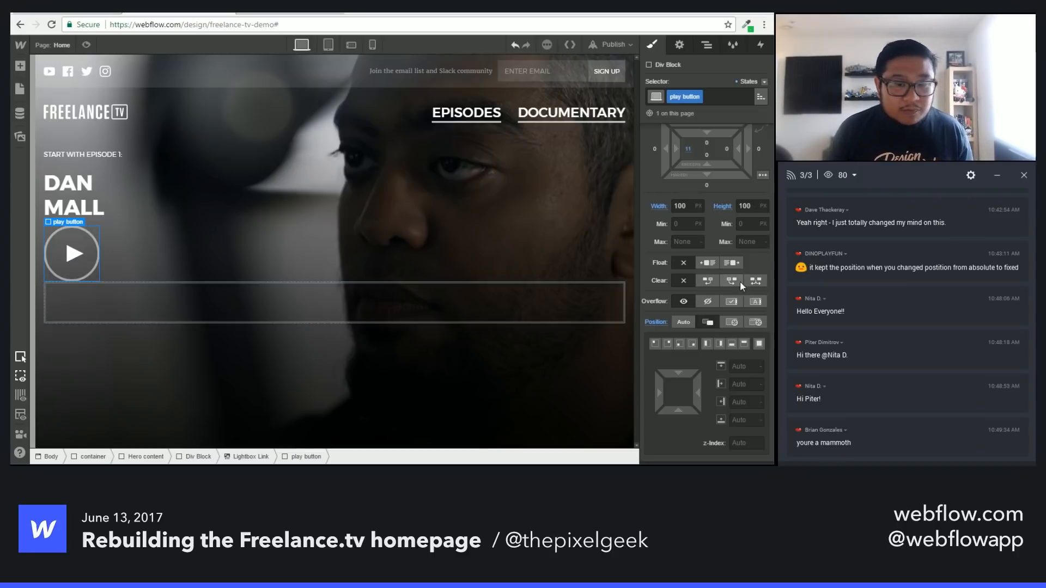
key("a")
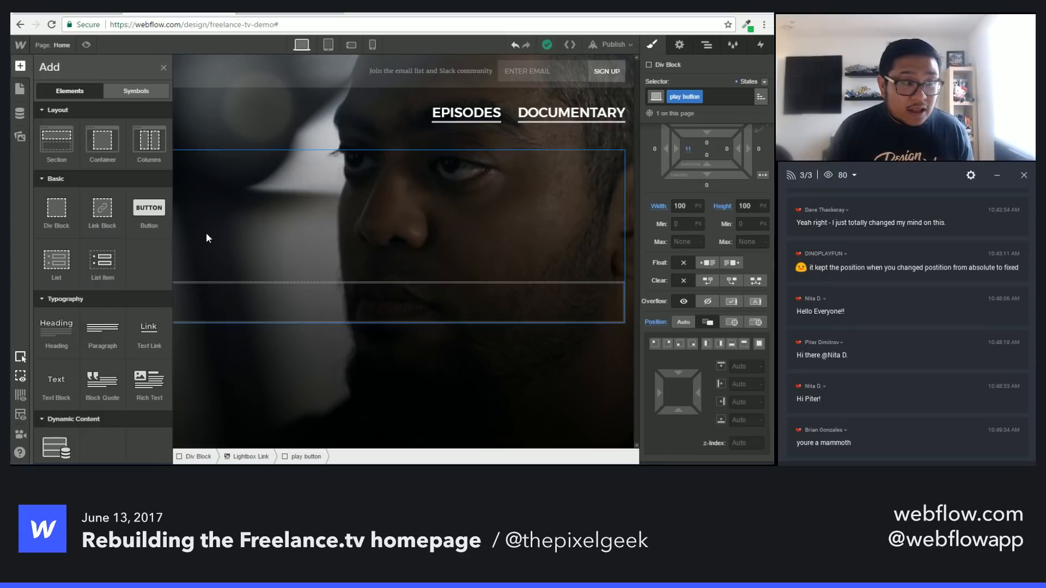
left_click(707, 44)
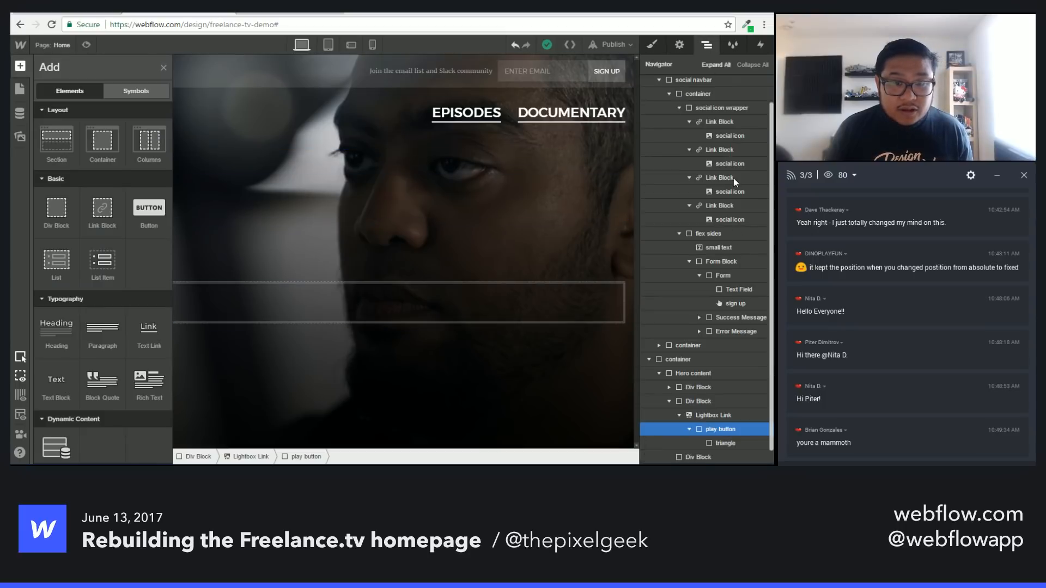
left_click(730, 444)
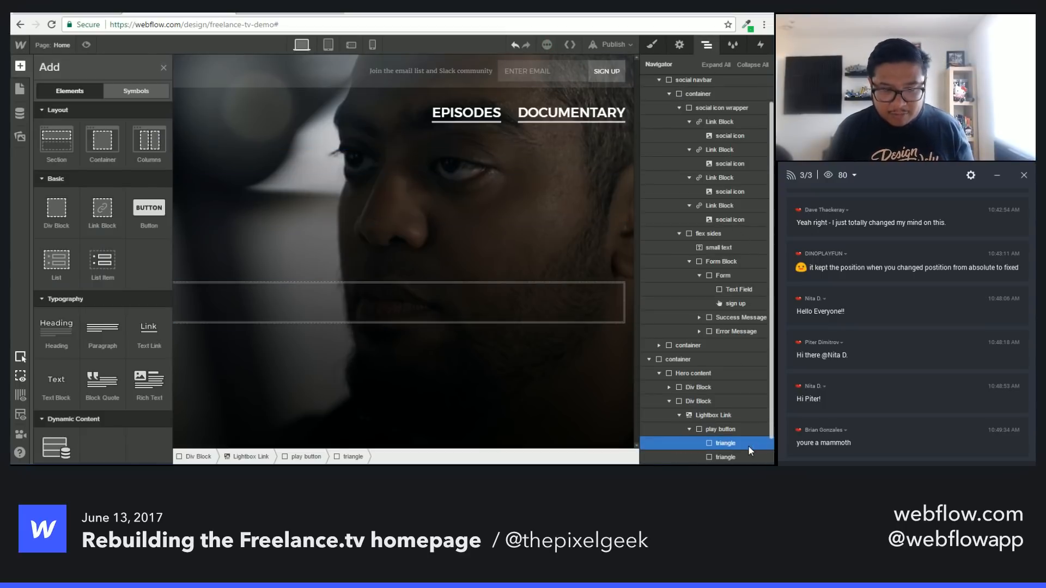
key("ctrl+d")
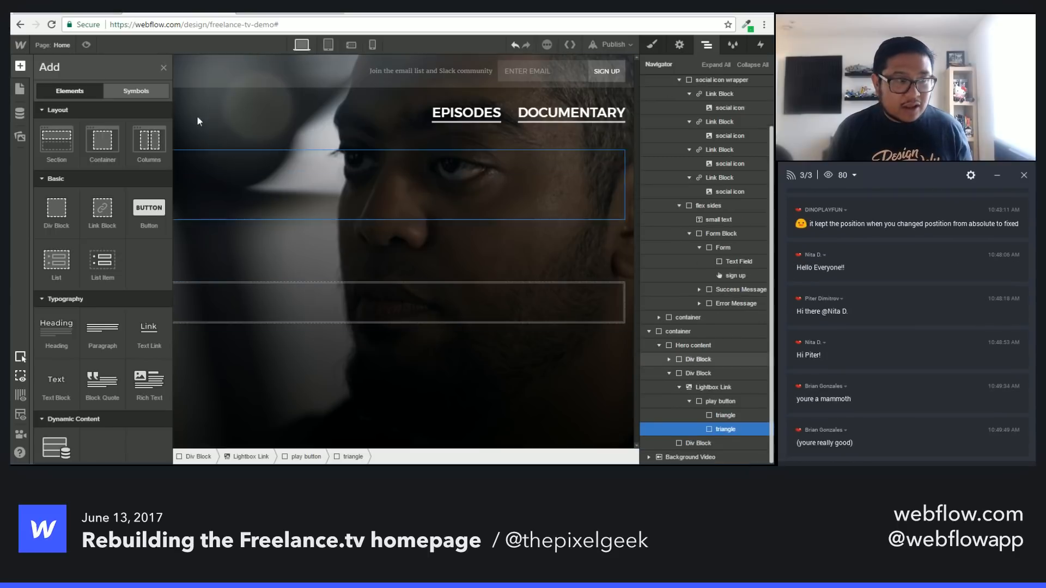
left_click(164, 68)
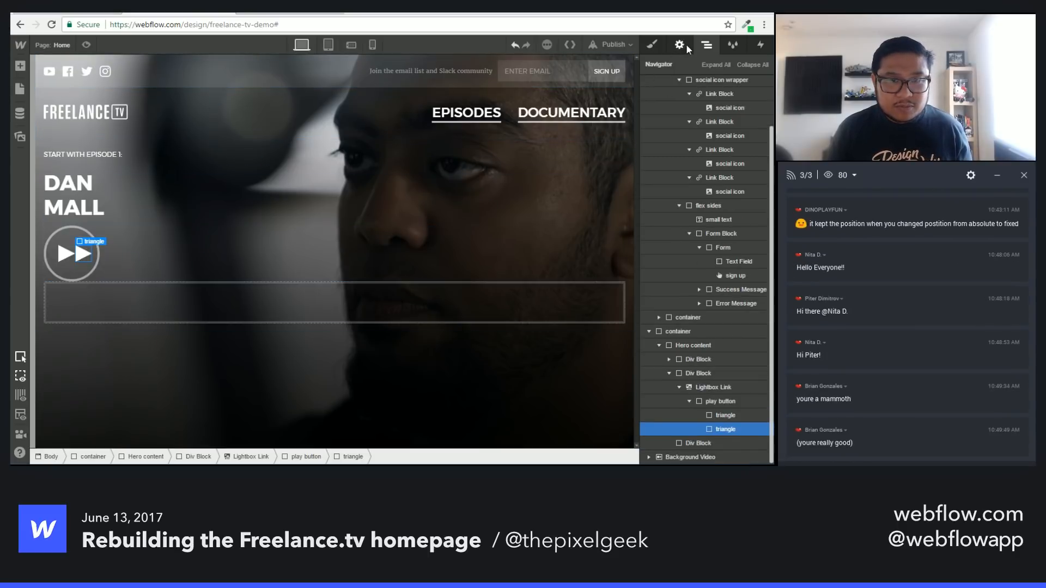
Step: Replace the duplicated triangle's class with a new class named "black triangle"
left_click(659, 42)
left_click(718, 93)
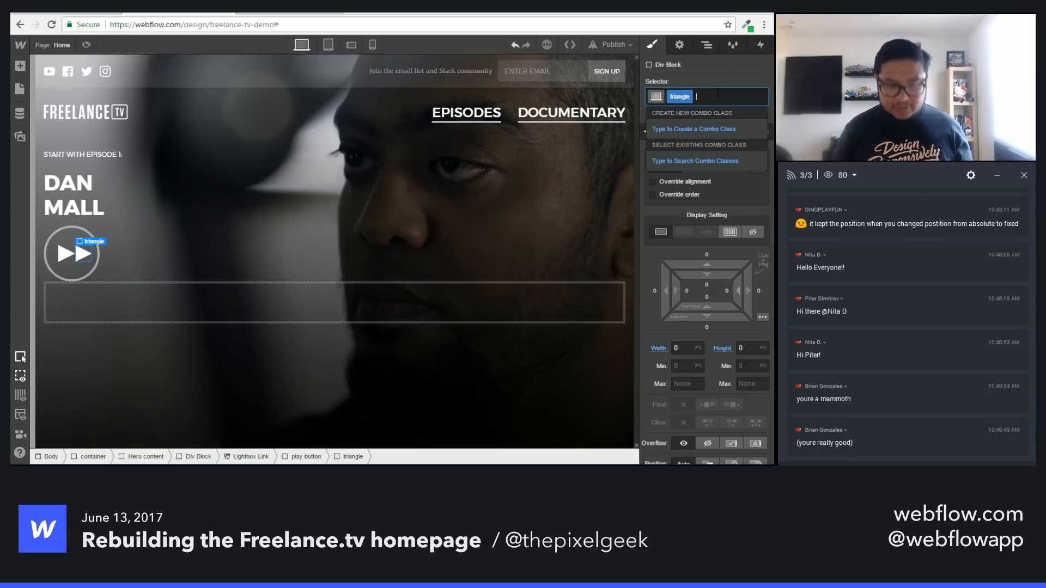
type("black tr")
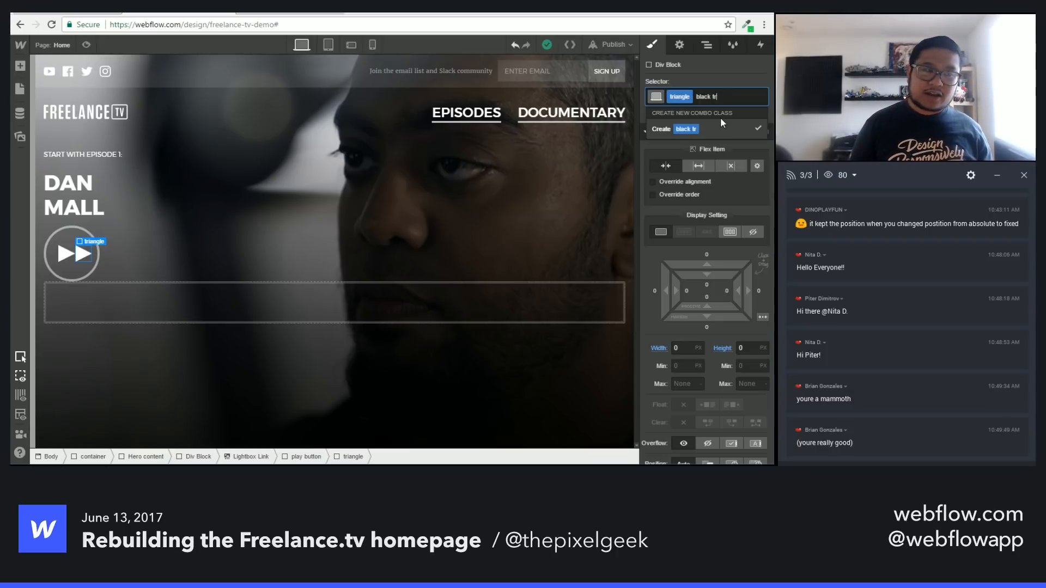
key("BackSpace")
key("BackSpace")
key("BackSpace")
key("BackSpace")
key("BackSpace")
key("BackSpace")
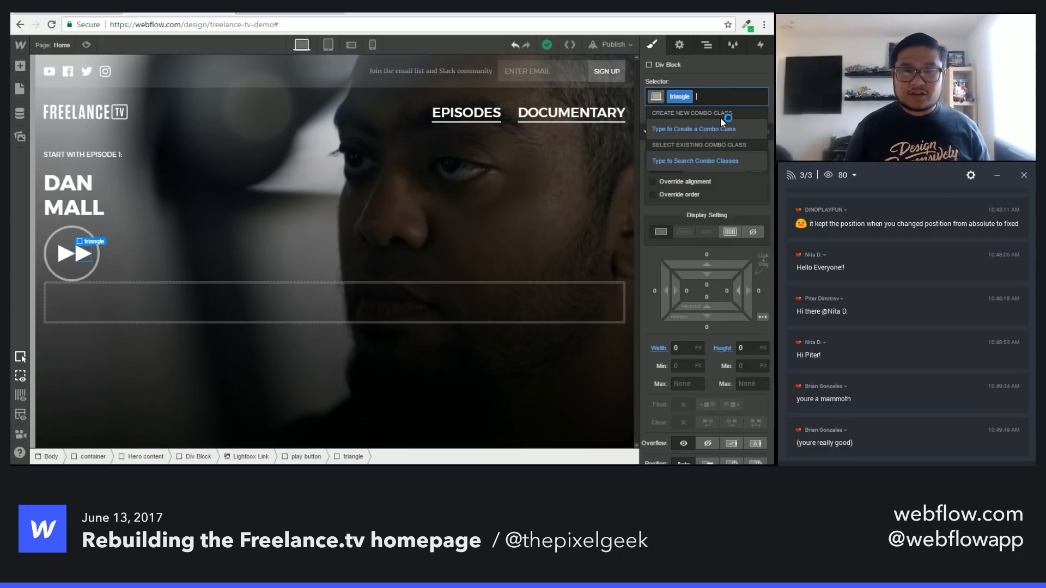
key("BackSpace")
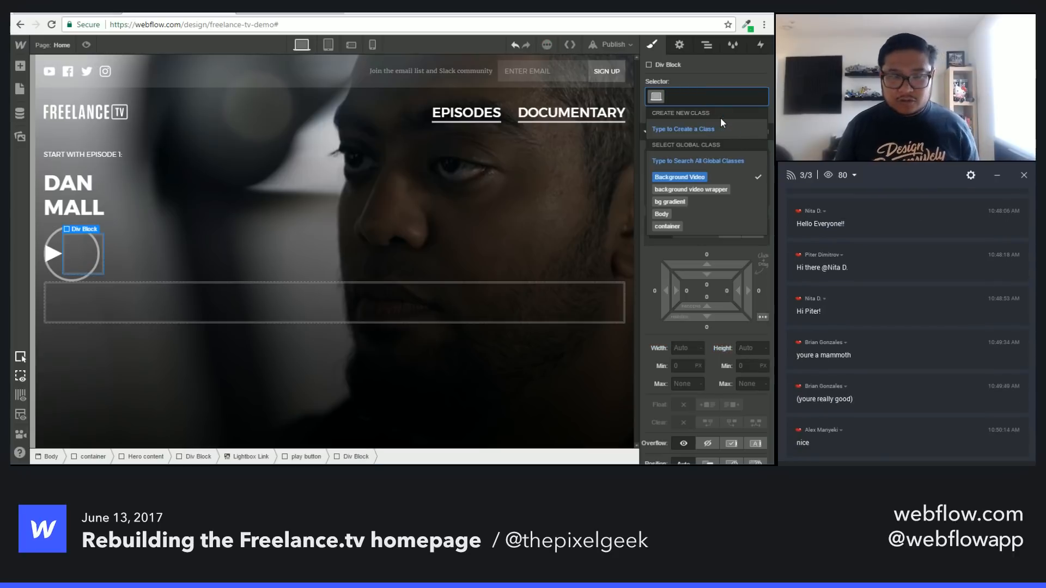
type("black triangle")
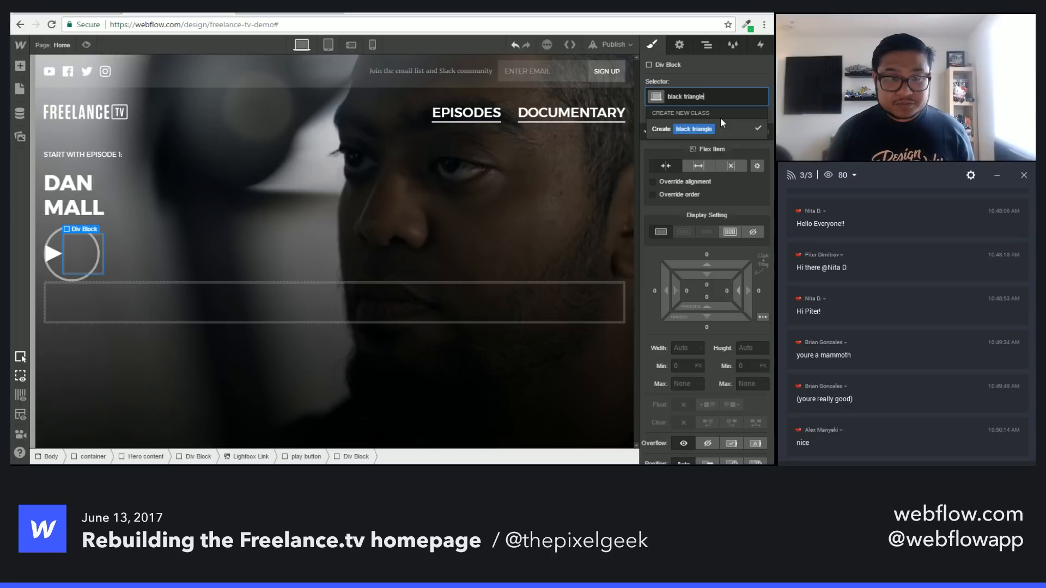
key("Return")
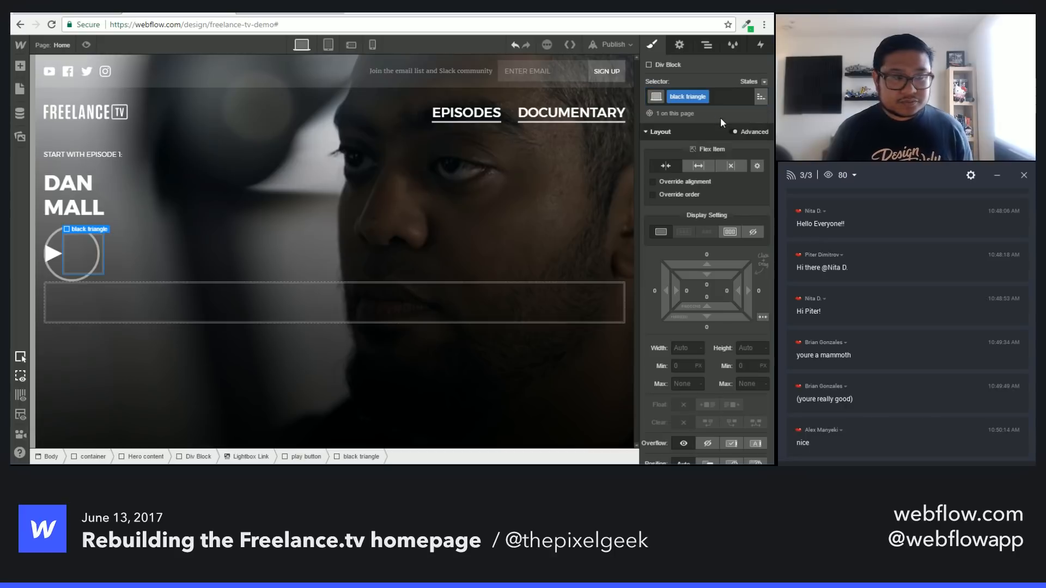
Step: Set the black triangle's width and height to 0
scroll(703, 340, "down", 1)
left_click(681, 294)
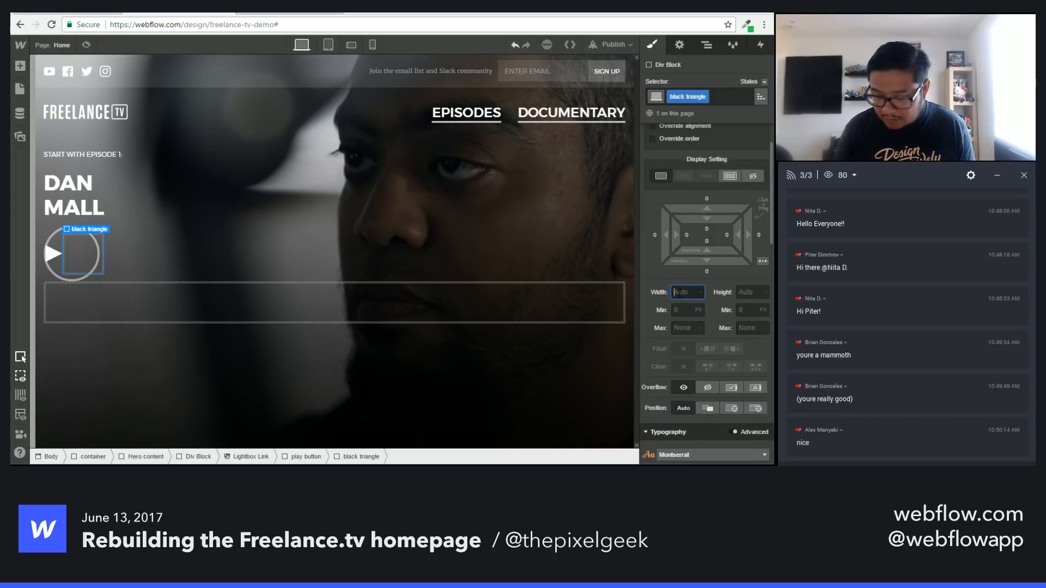
type("0")
key("Tab")
type("0")
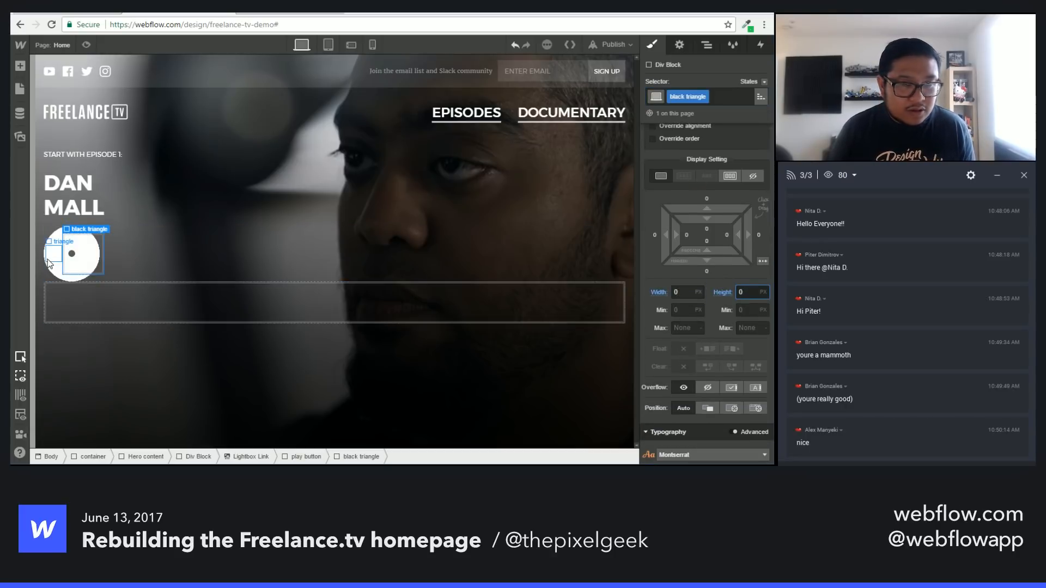
Step: Check the original triangle's border settings and give the black triangle a solid black left border 30 px wide
left_click(52, 260)
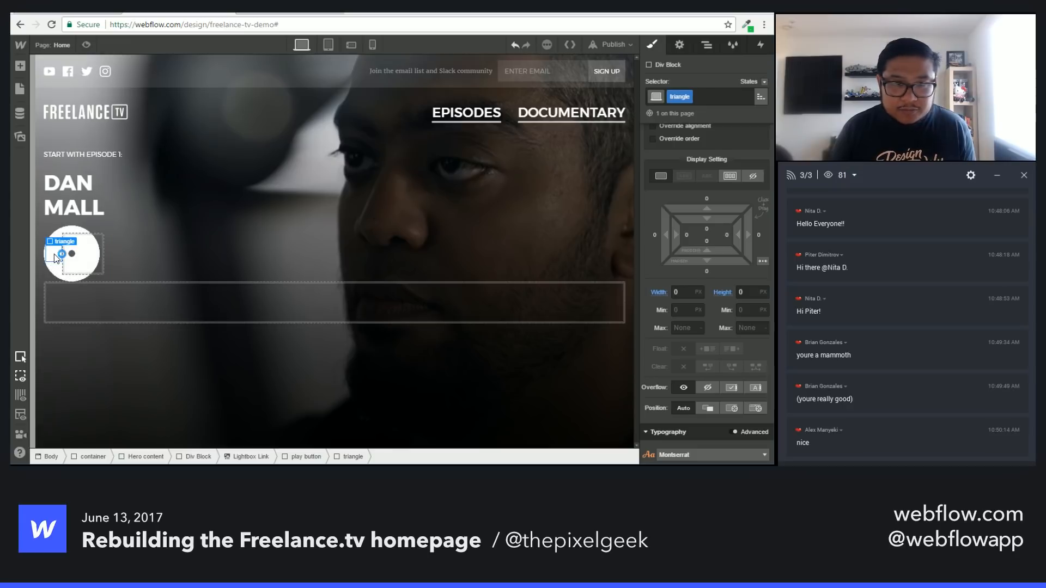
scroll(706, 318, "down", 2)
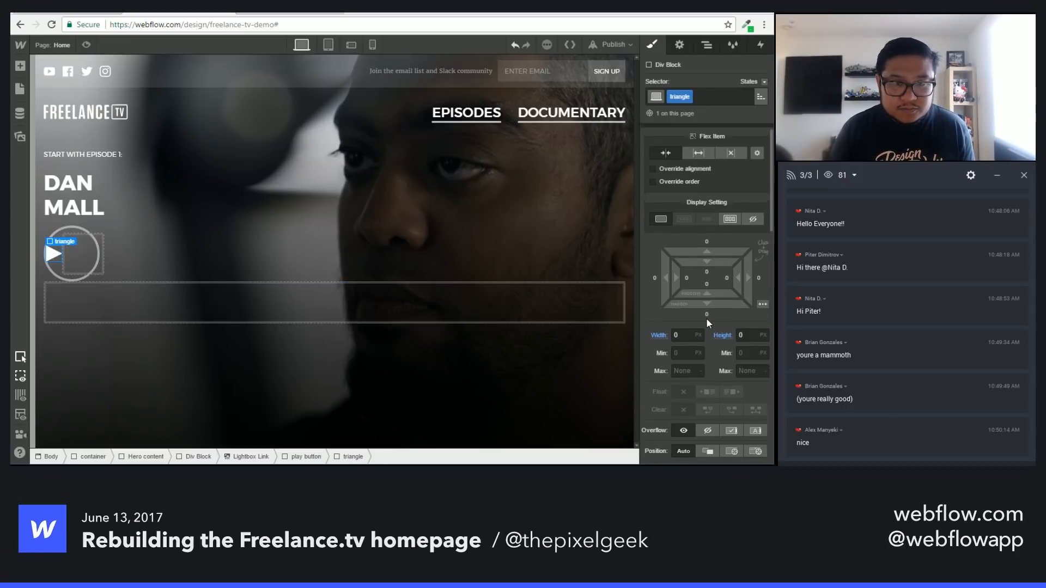
scroll(707, 319, "down", 5)
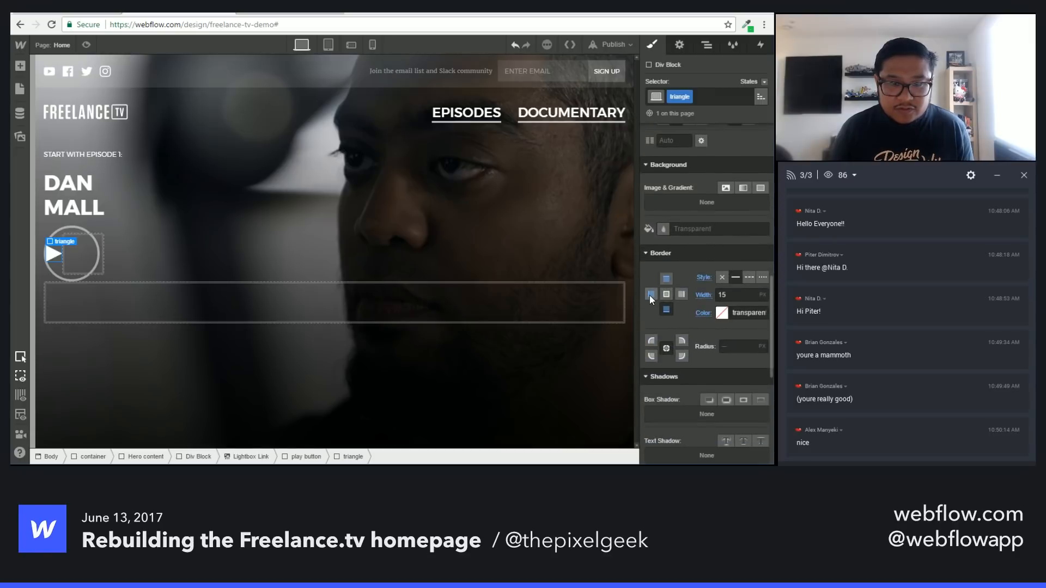
left_click(650, 296)
left_click(82, 261)
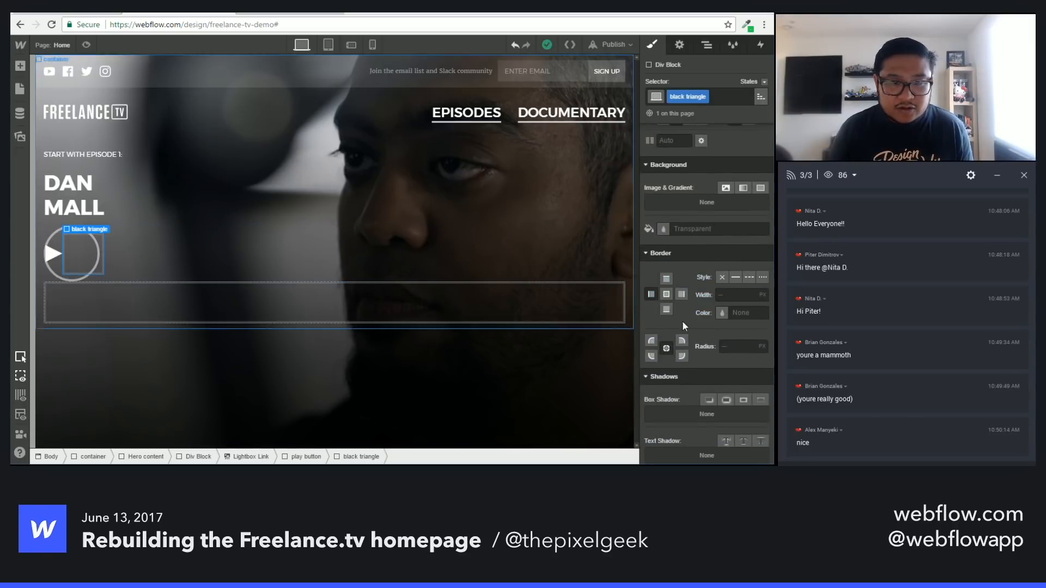
left_click(735, 277)
left_click(696, 295)
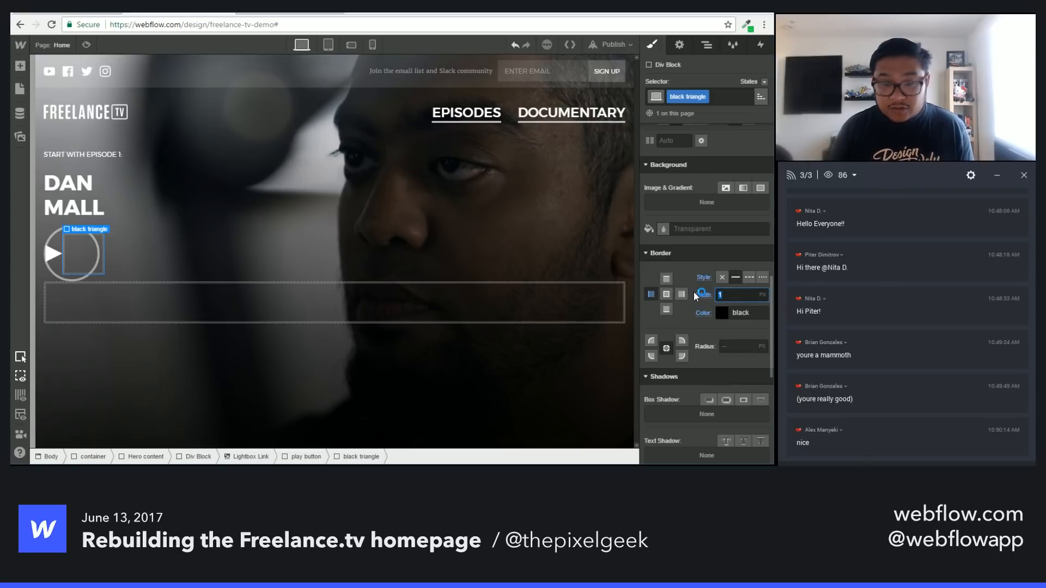
type("30")
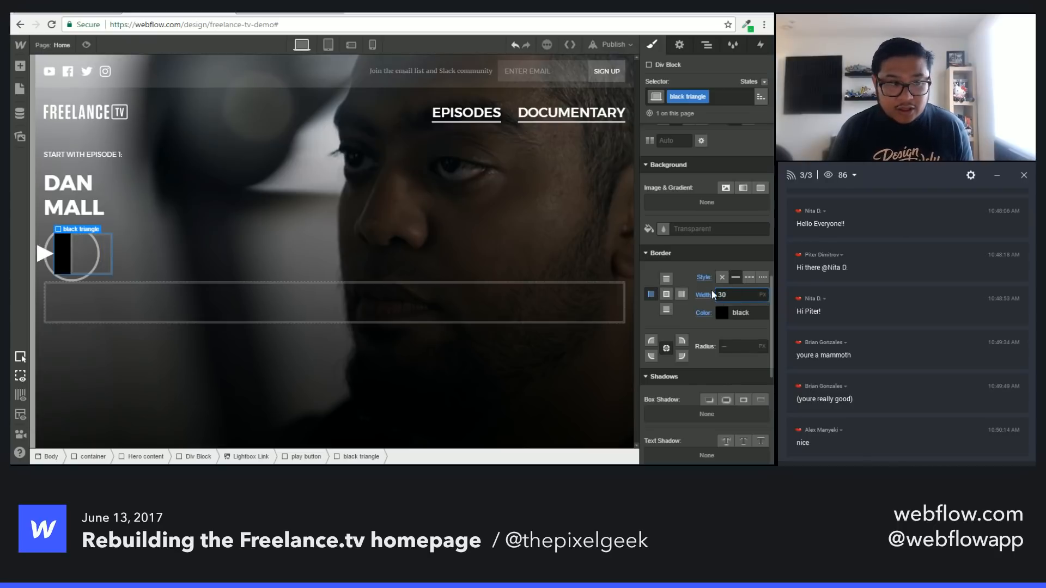
Step: Add solid 15 px borders to the top and bottom sides of the black triangle
left_click(666, 278)
left_click(734, 277)
left_click(715, 294)
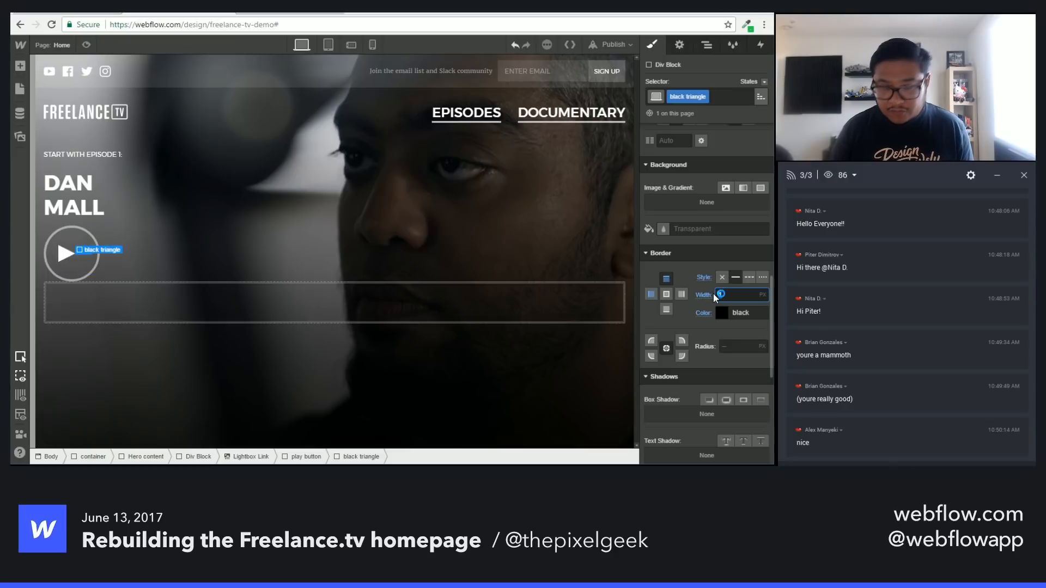
type("15")
left_click(666, 309)
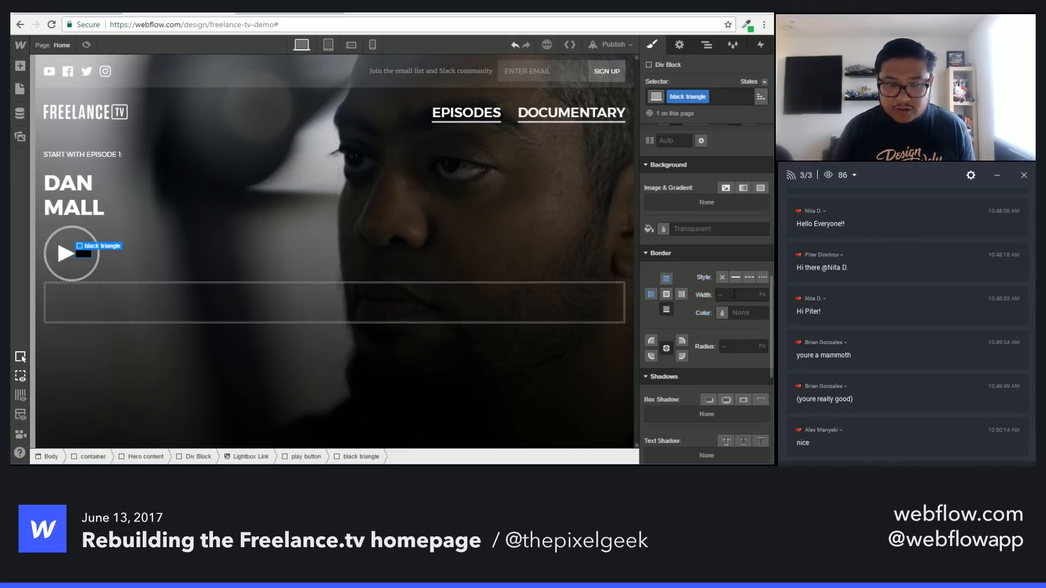
left_click(734, 277)
left_click(728, 295)
type("15")
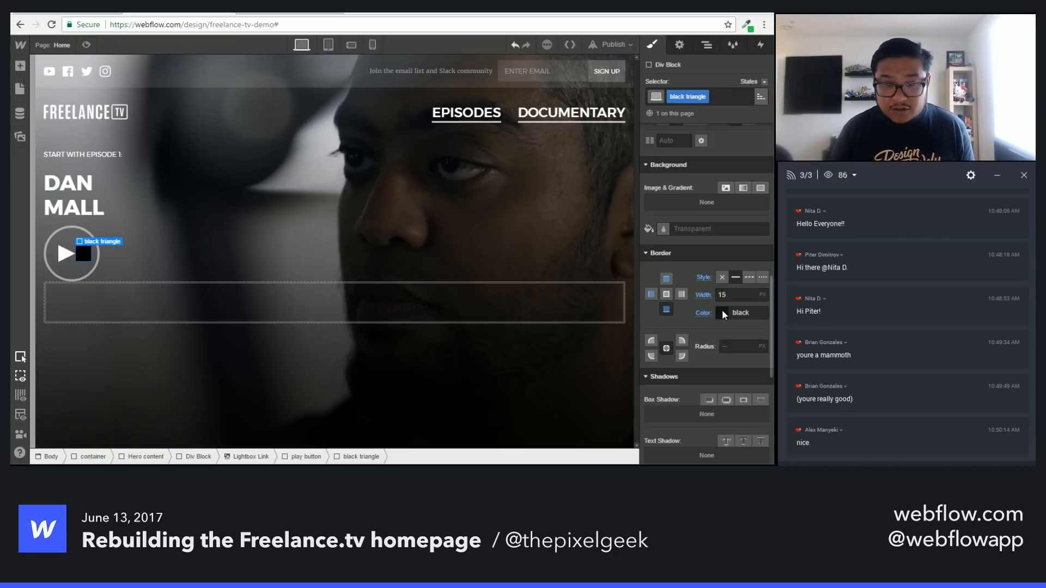
Step: Make the black triangle's bottom and top borders transparent so that only the left border forms the arrow
left_click(723, 312)
left_click(655, 289)
left_click(727, 334)
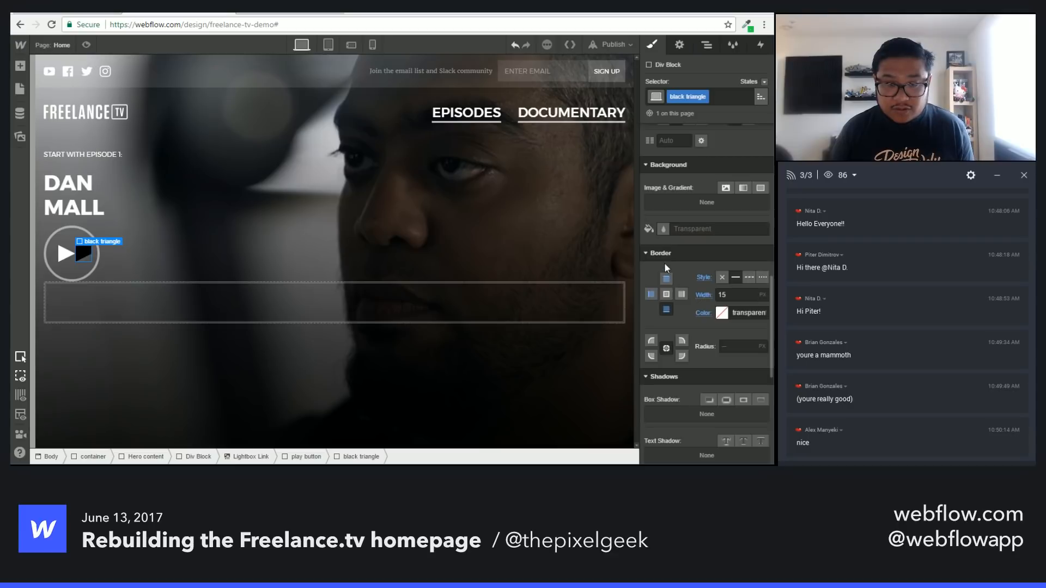
key("ctrl+z")
left_click(719, 314)
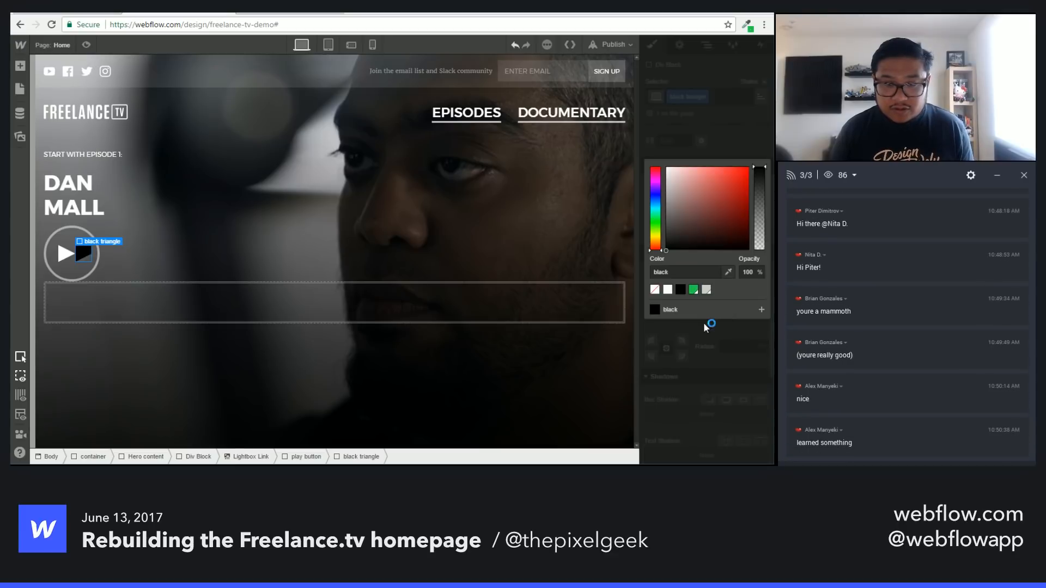
left_click(656, 289)
left_click(732, 328)
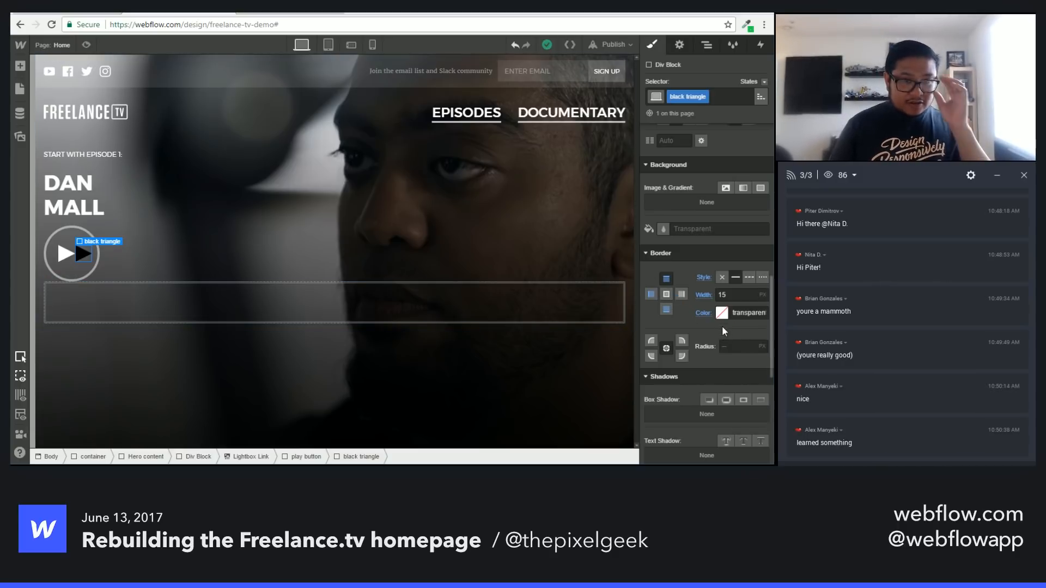
Step: Set the black triangle's position to absolute within the play button
scroll(721, 326, "up", 5)
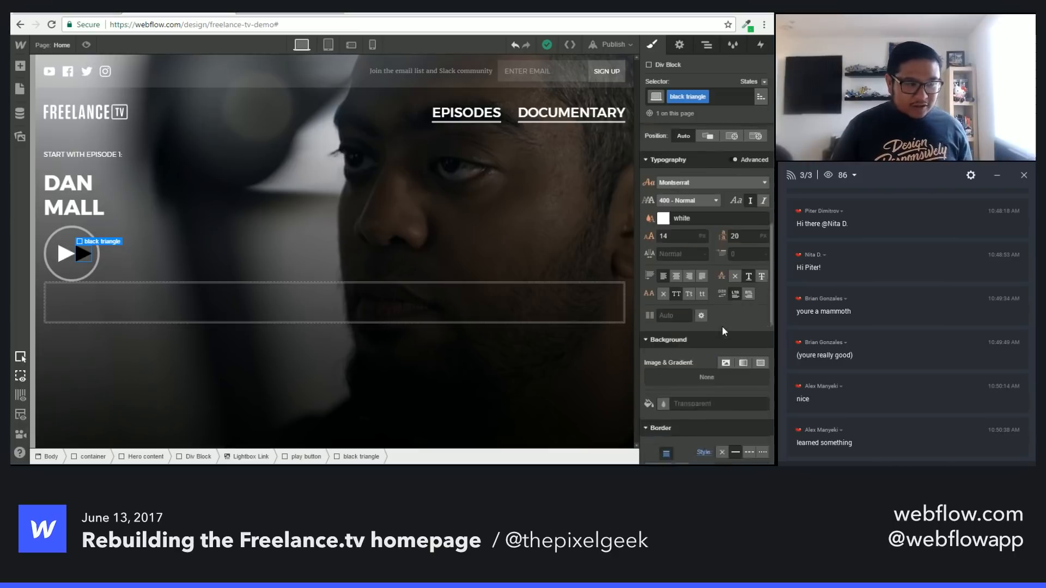
left_click(732, 241)
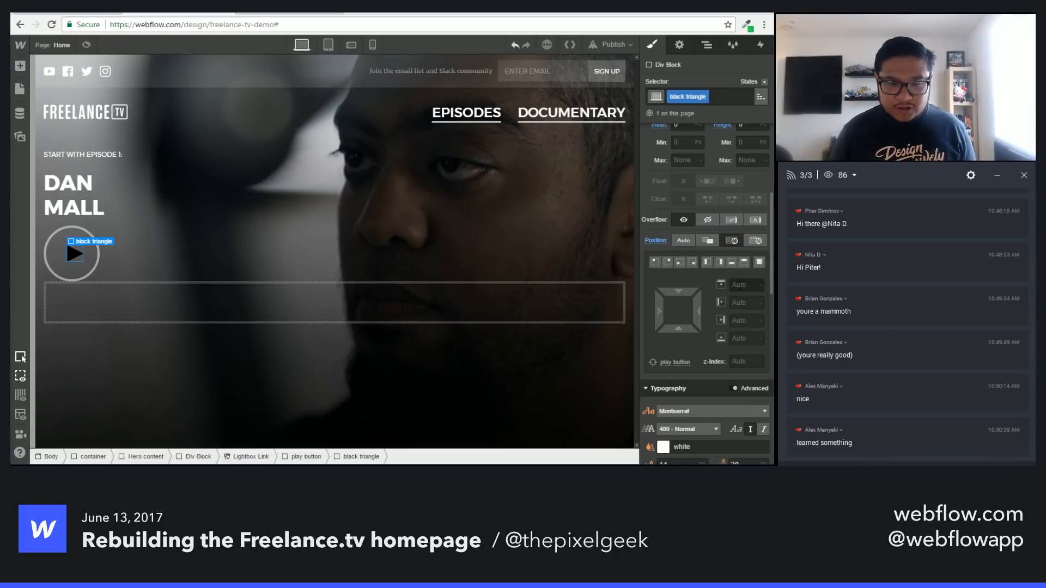
left_click(740, 285)
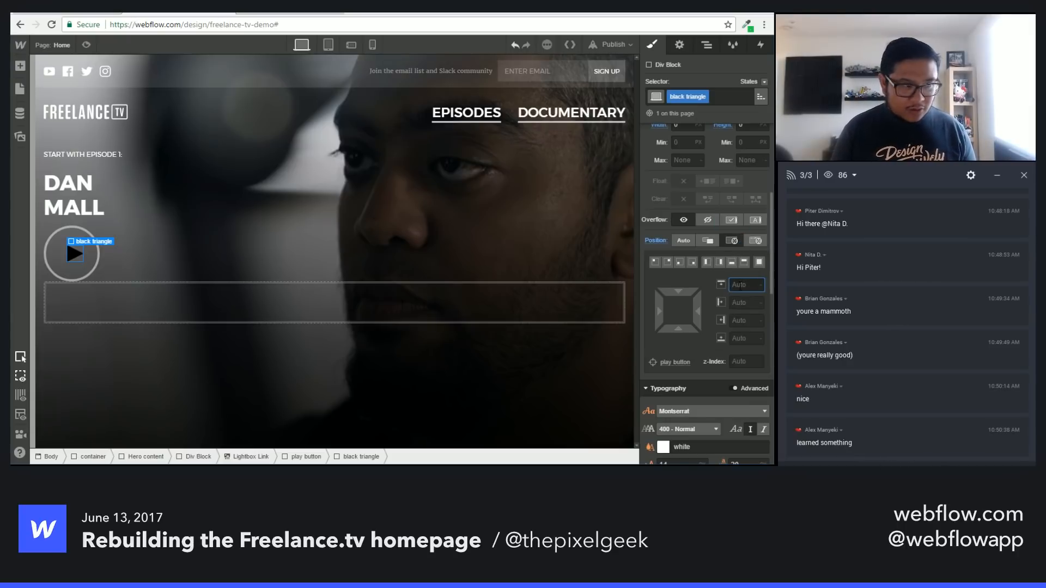
left_click(689, 284)
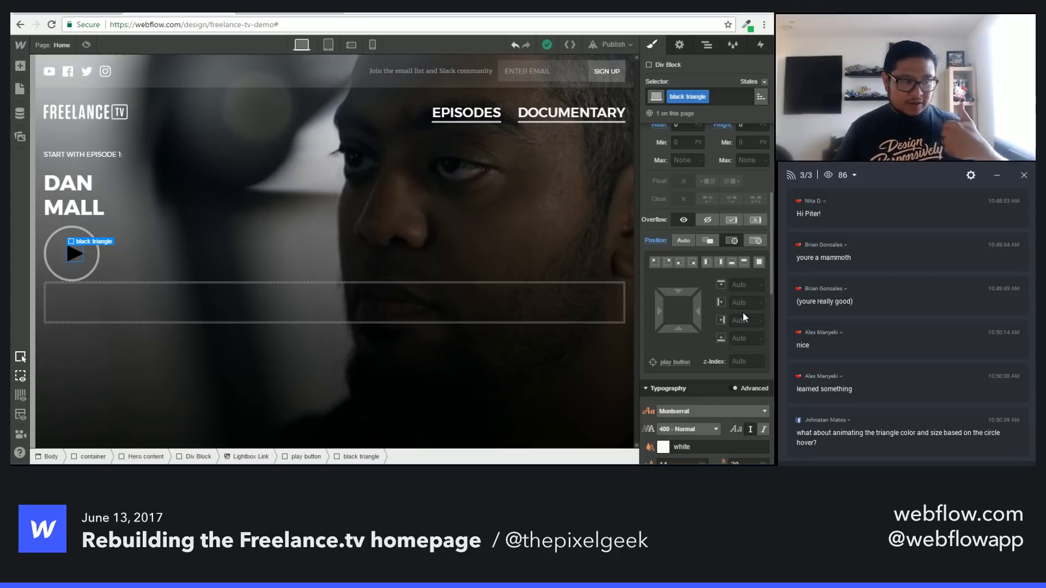
Step: Close the navlink hover interaction's settings and create a new interaction named "black triangle"
left_click(760, 47)
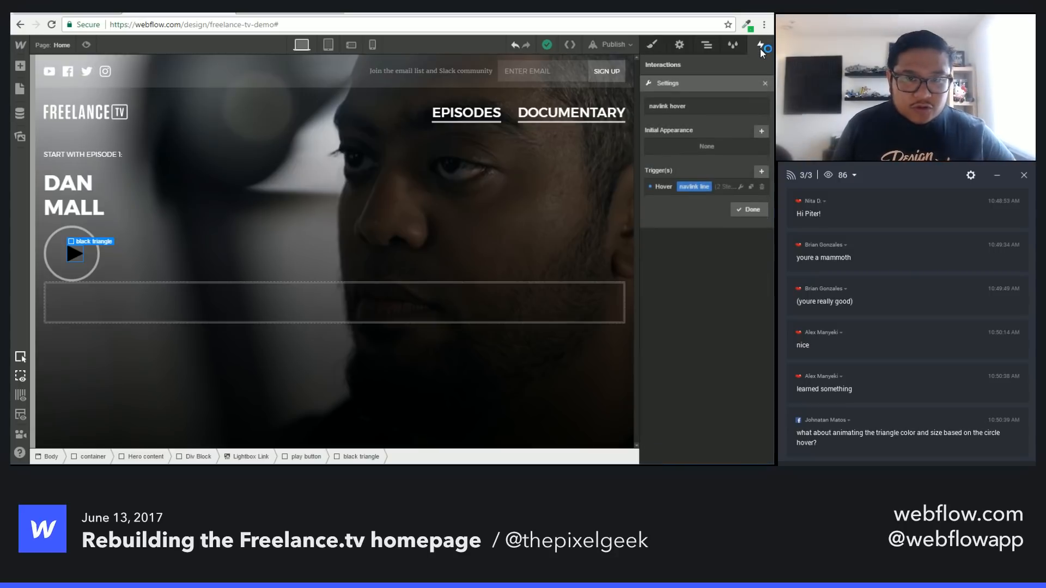
left_click(764, 83)
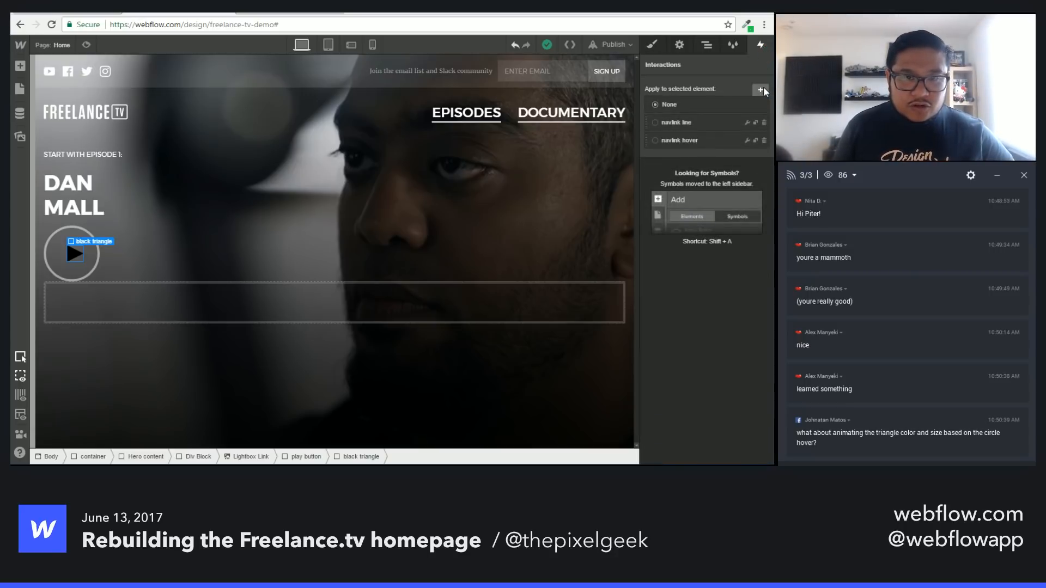
left_click(764, 91)
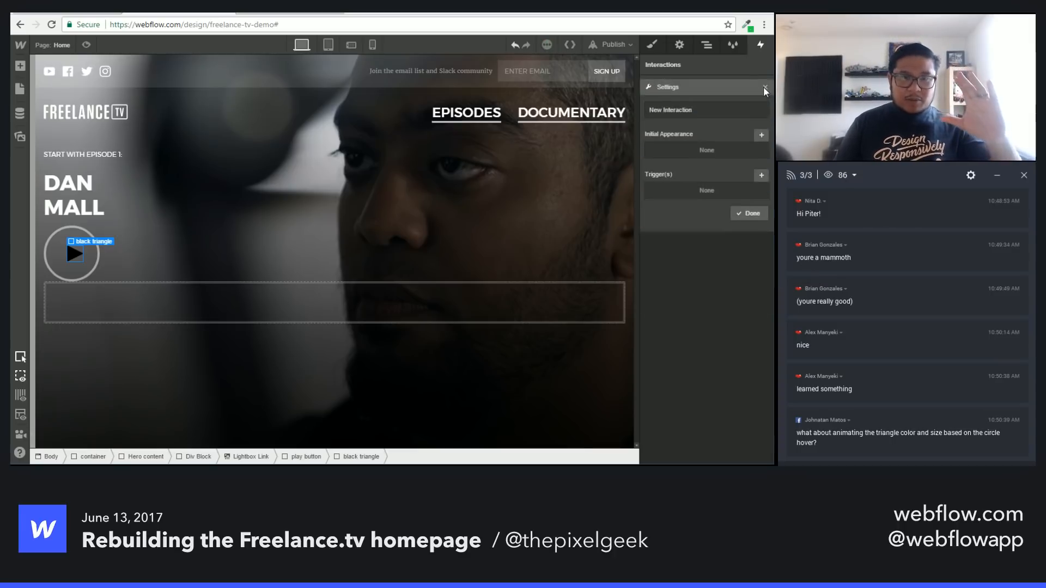
type("b")
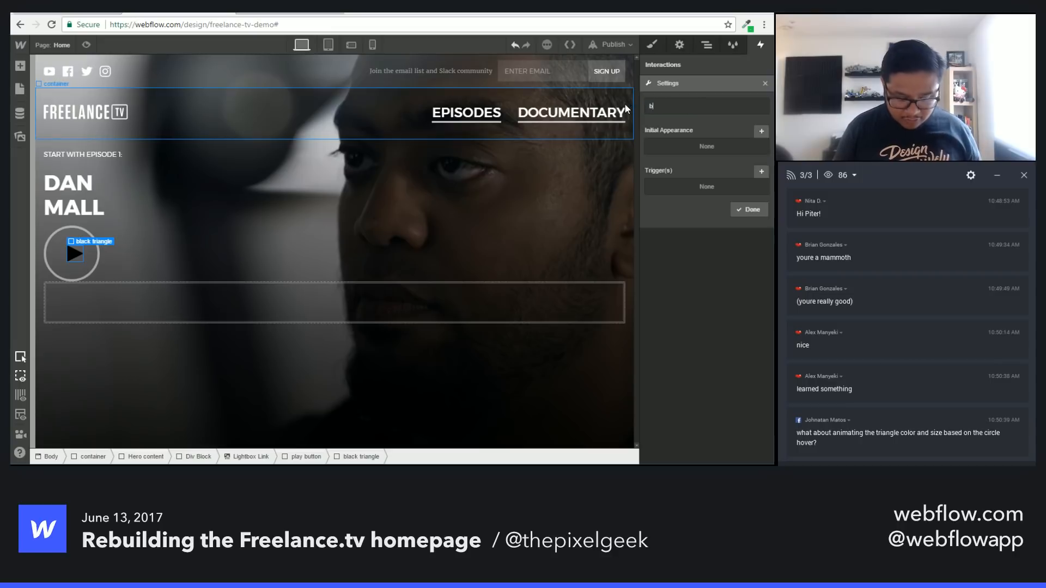
type("lack triangle")
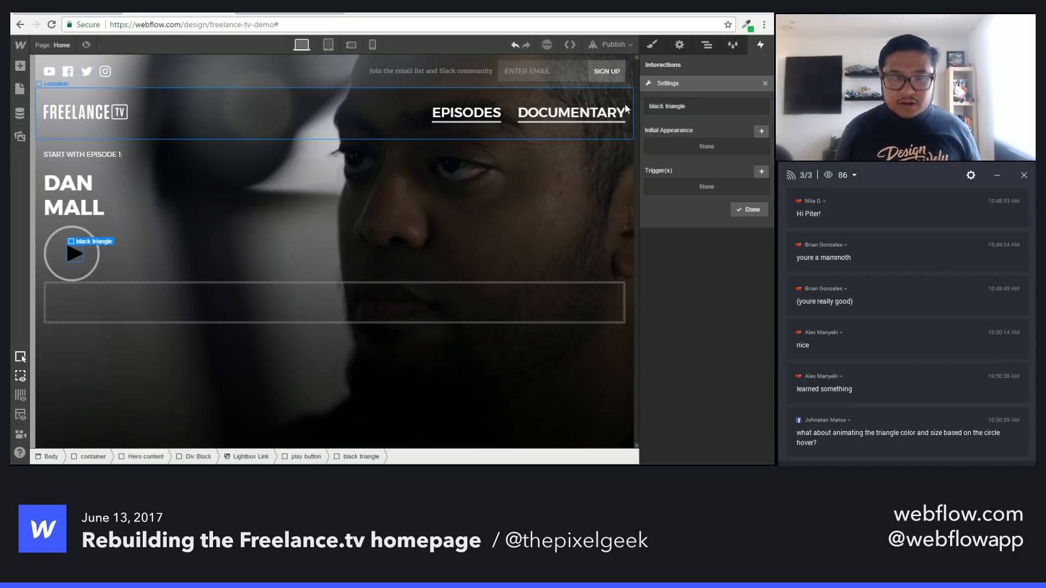
Step: Add an initial appearance to the black triangle interaction with X and Y scale set to 1.2
left_click(761, 130)
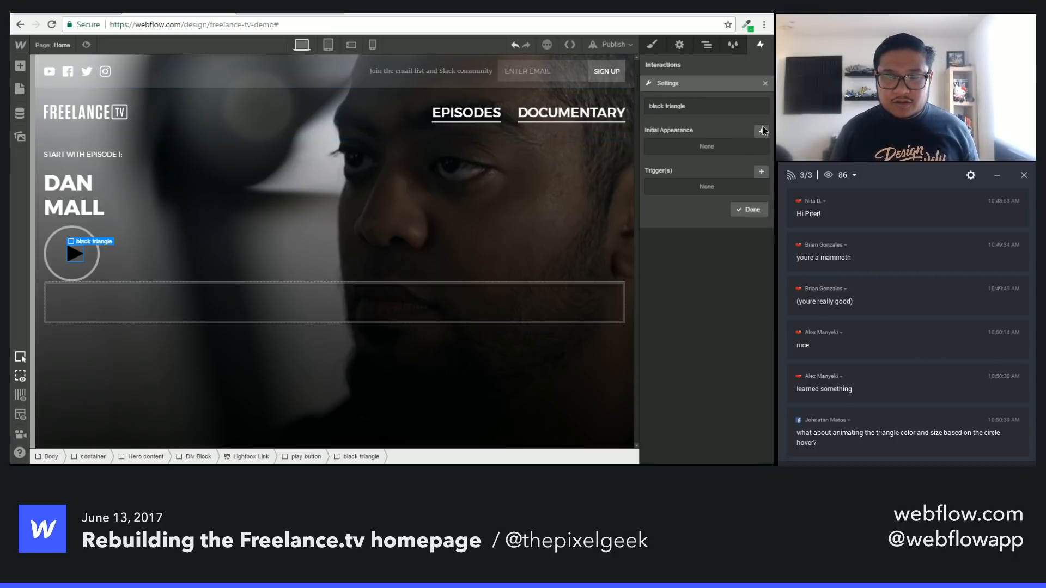
left_click(738, 146)
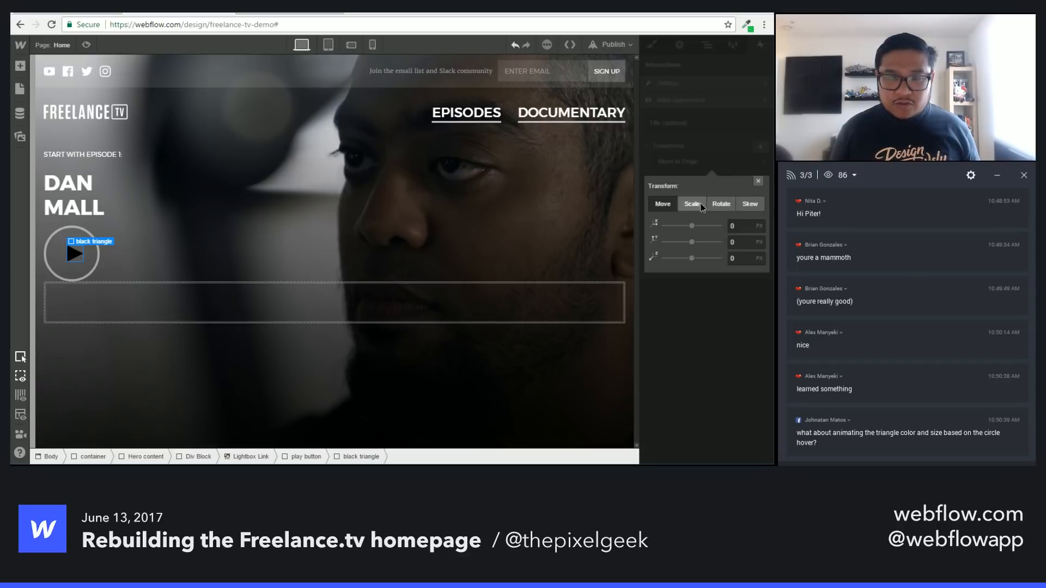
left_click(692, 203)
left_click(742, 225)
type(".1")
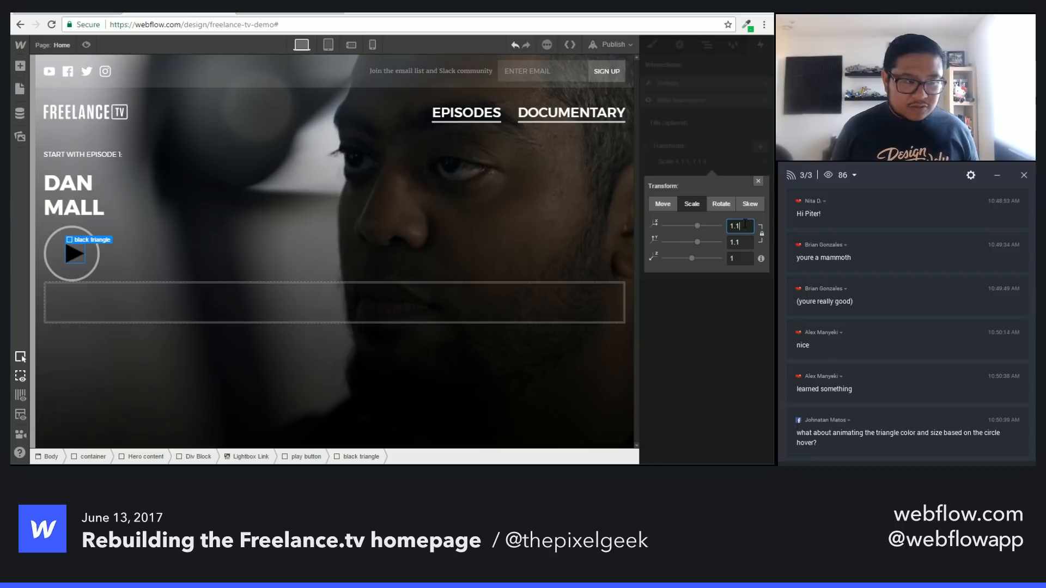
key("Up")
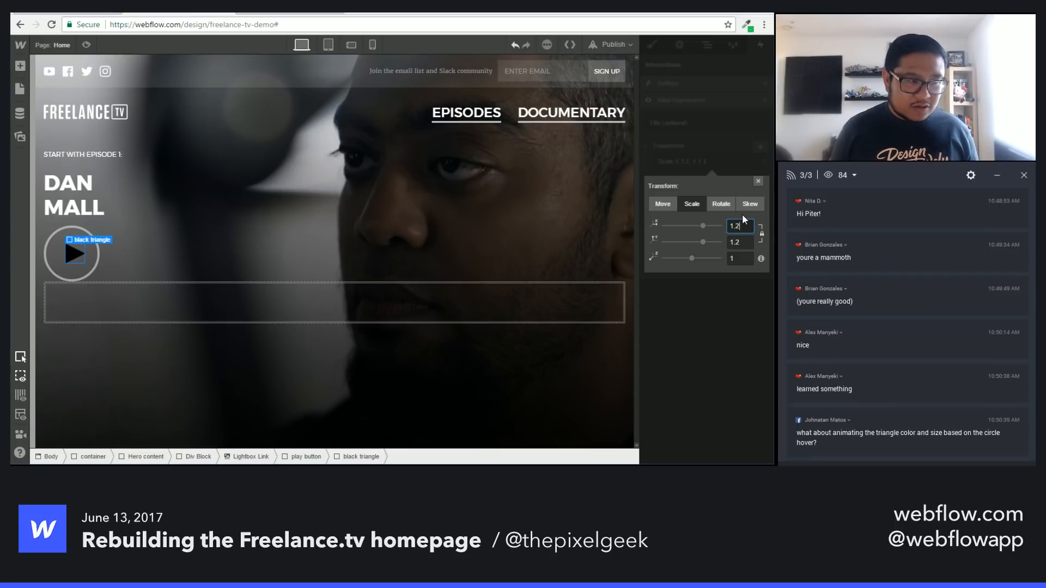
left_click(725, 144)
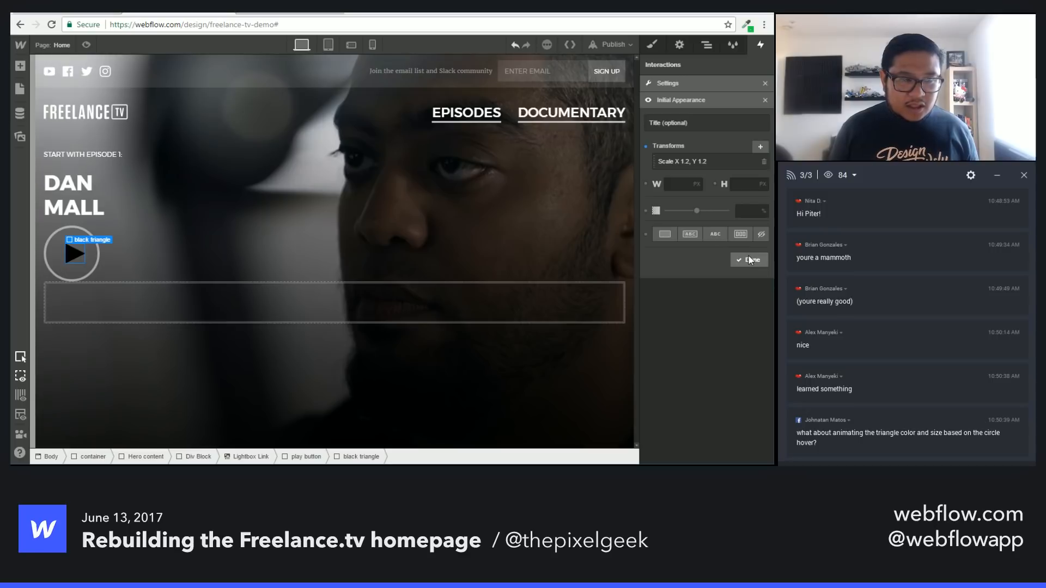
Step: Set the initial appearance's opacity to 0% and save the black triangle interaction
left_click(695, 212)
left_click_drag(695, 212, 662, 207)
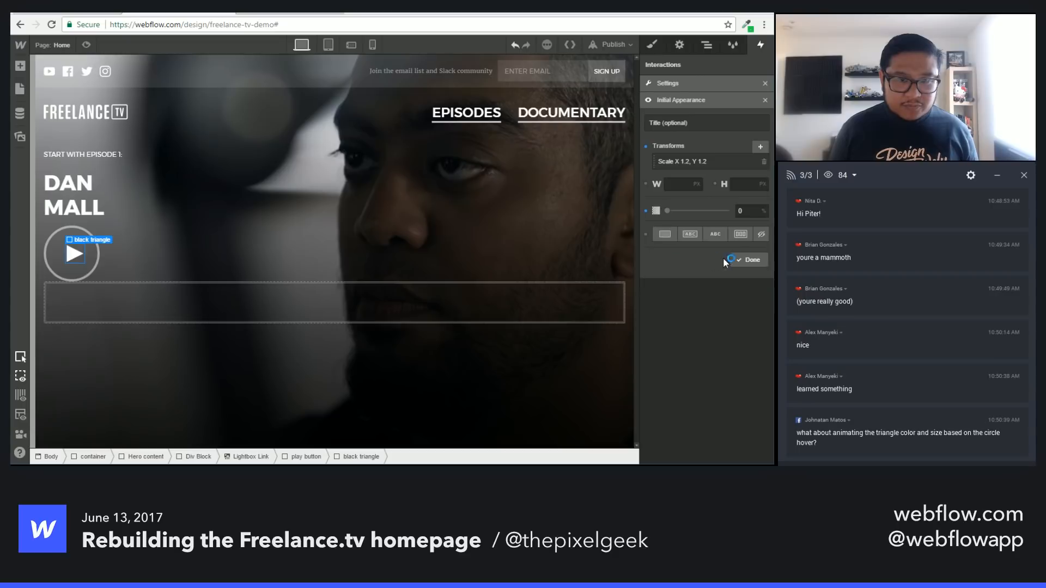
left_click(745, 259)
left_click(757, 213)
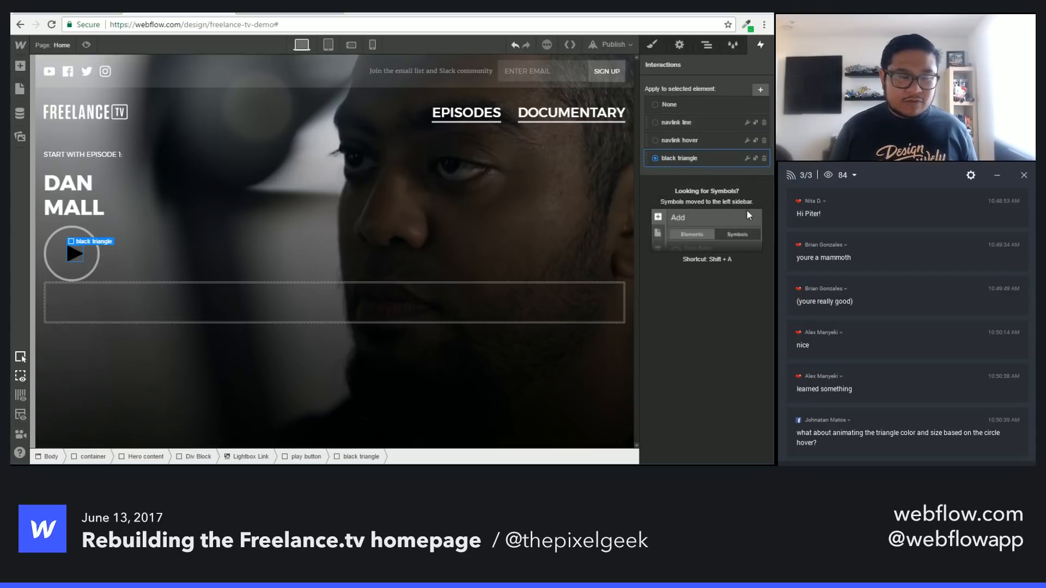
Step: Create a new interaction named "play button" on the play button circle
left_click(81, 277)
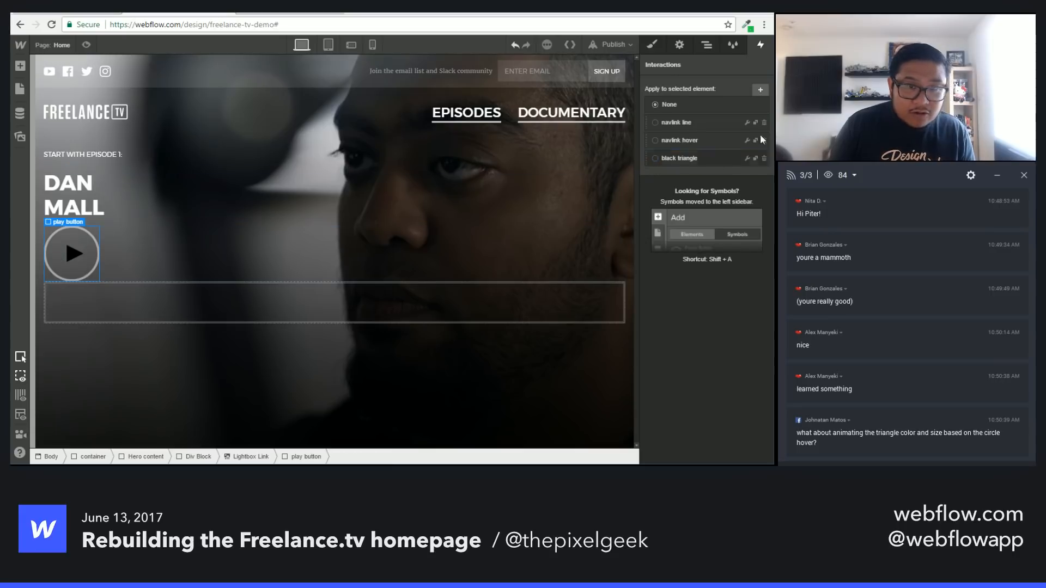
left_click(760, 89)
triple_click(715, 105)
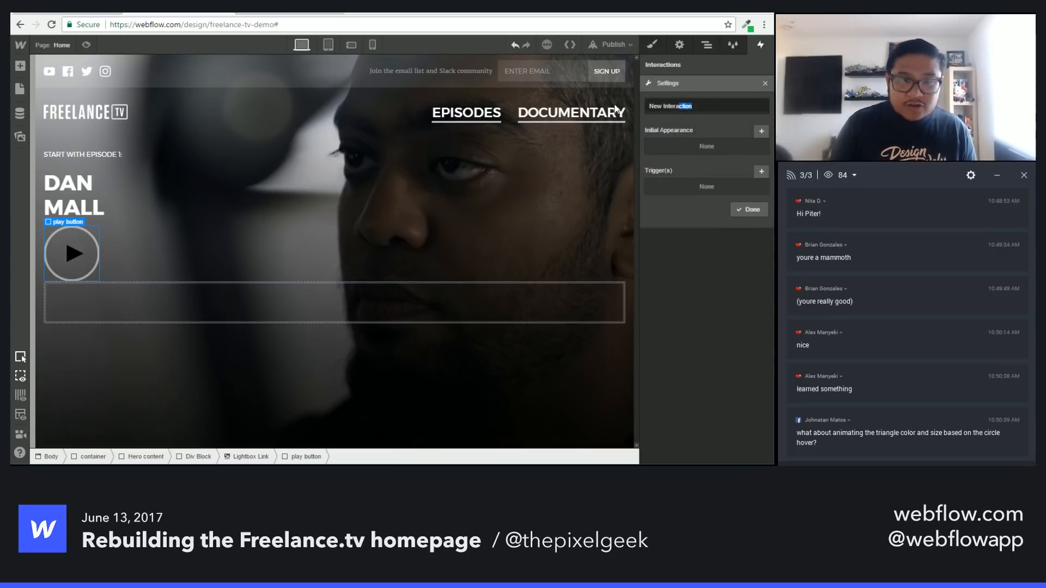
type("play button")
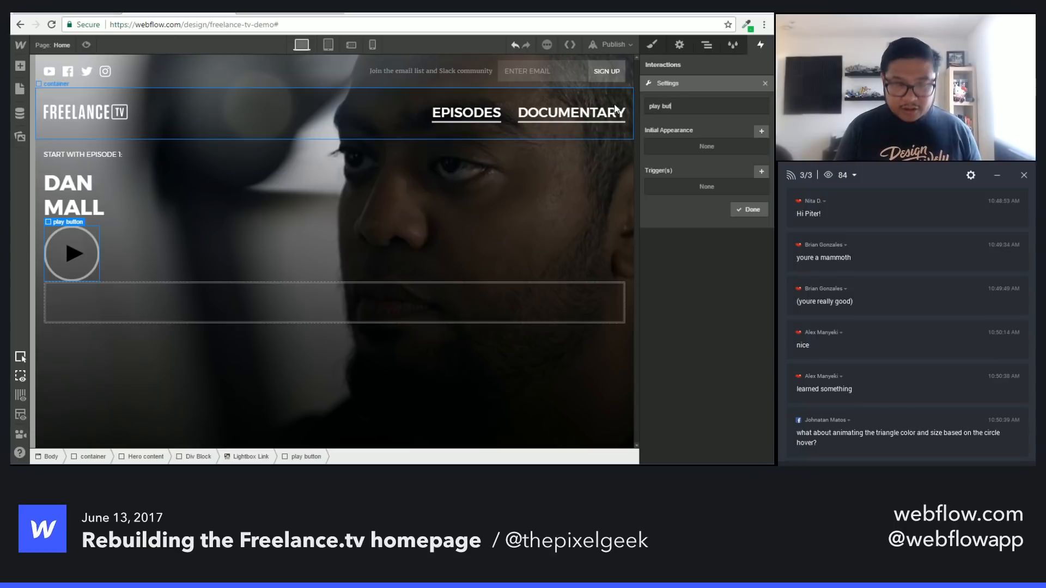
Step: Add a hover trigger to the play button interaction that affects the nested black triangle
left_click(761, 172)
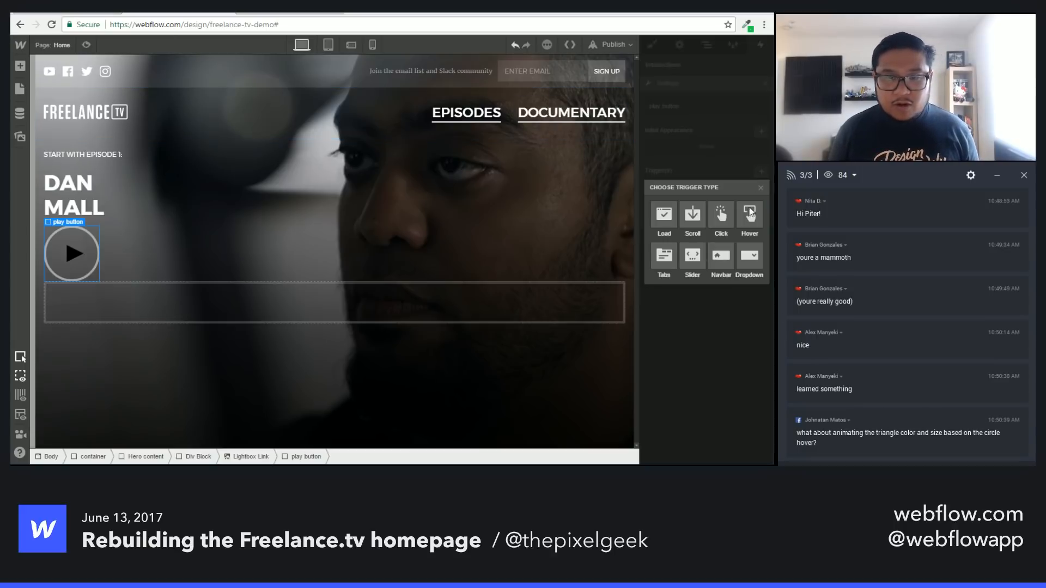
left_click(727, 221)
left_click(673, 136)
left_click(689, 148)
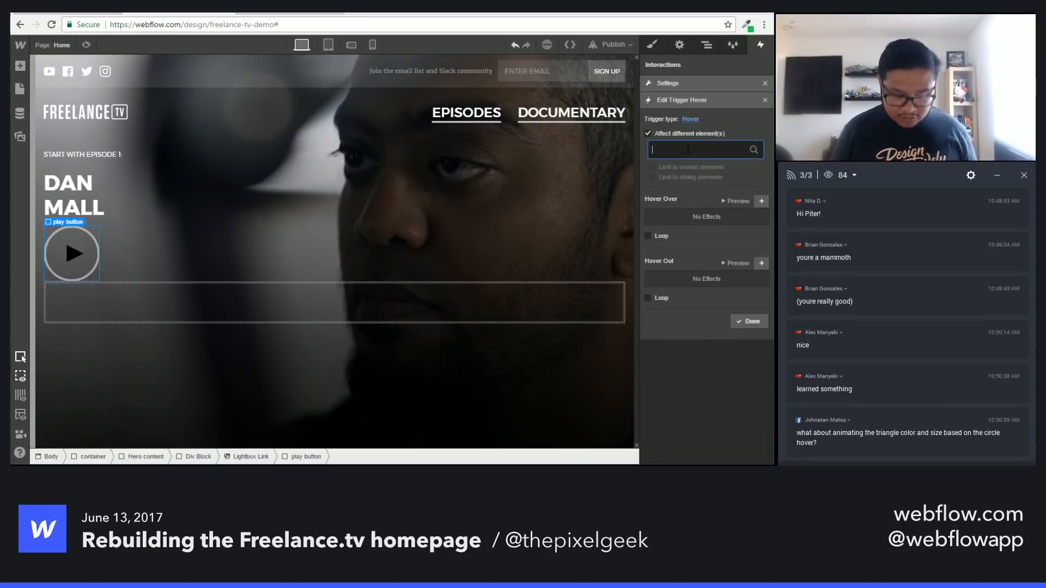
type("black")
key("Return")
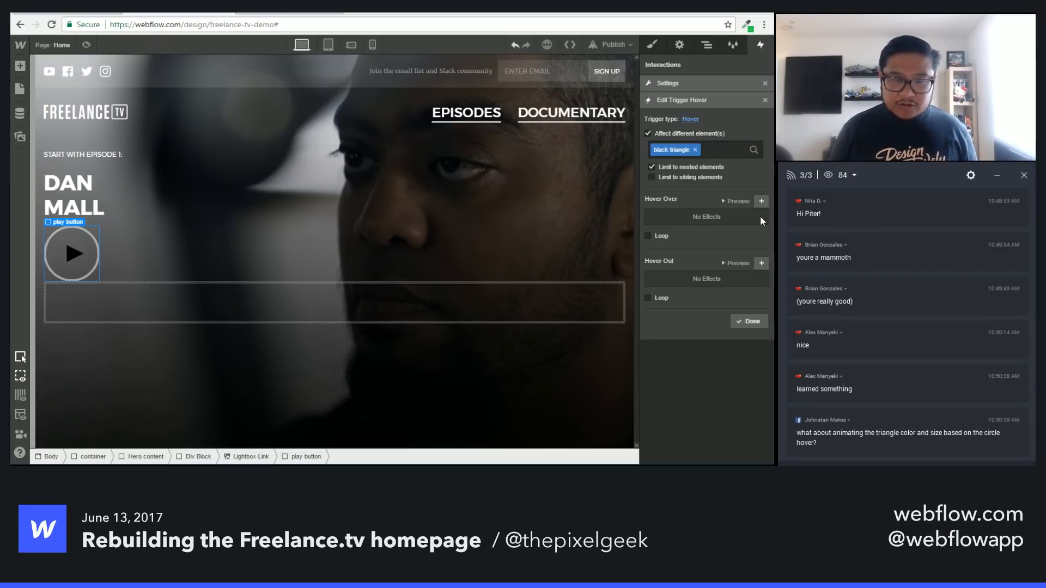
Step: Add a hover-over effect that scales the black triangle to 1 and brings it to full opacity
left_click(761, 202)
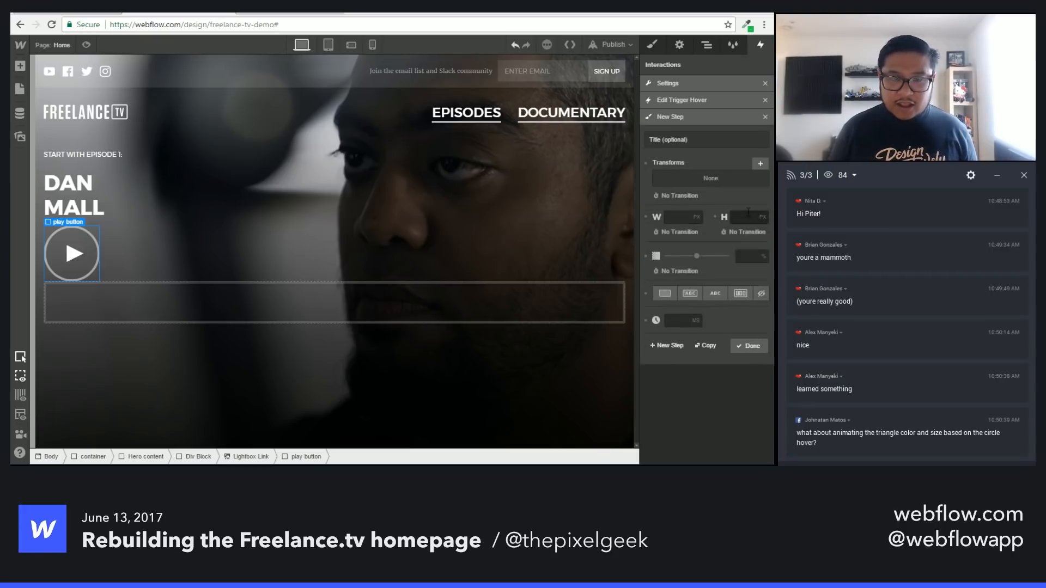
left_click(760, 164)
left_click(692, 220)
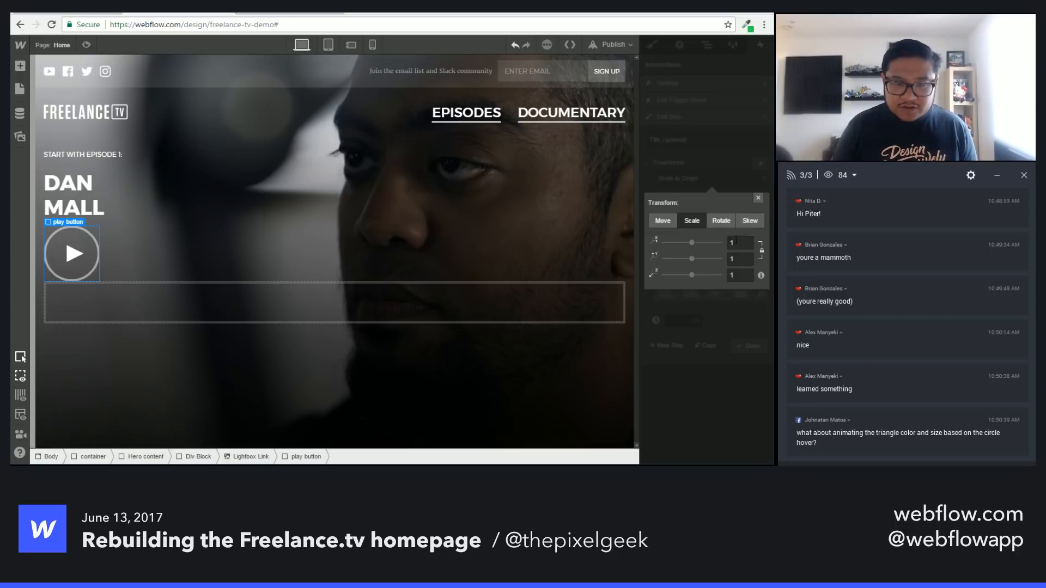
left_click(738, 242)
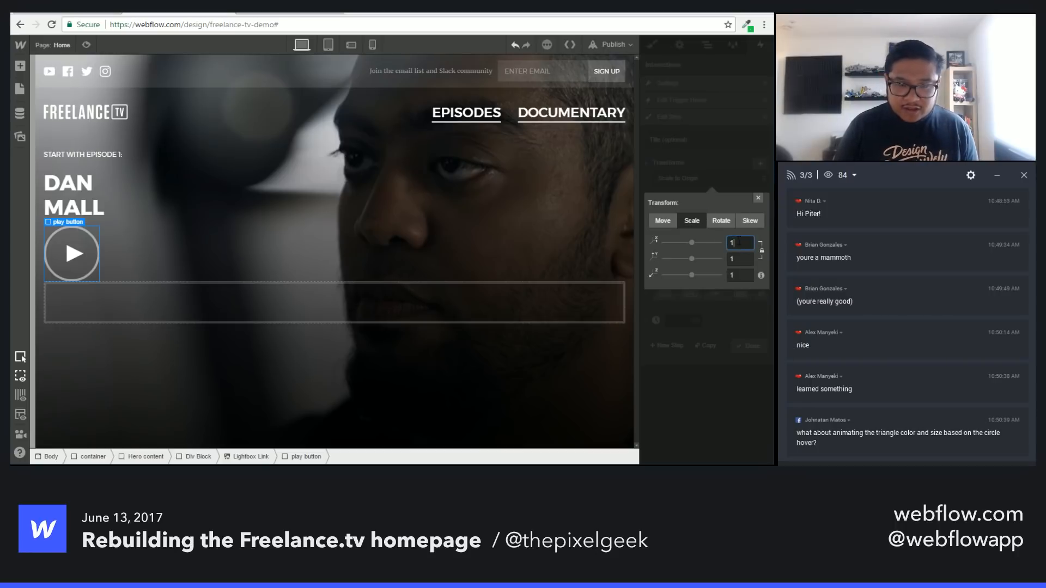
left_click(757, 198)
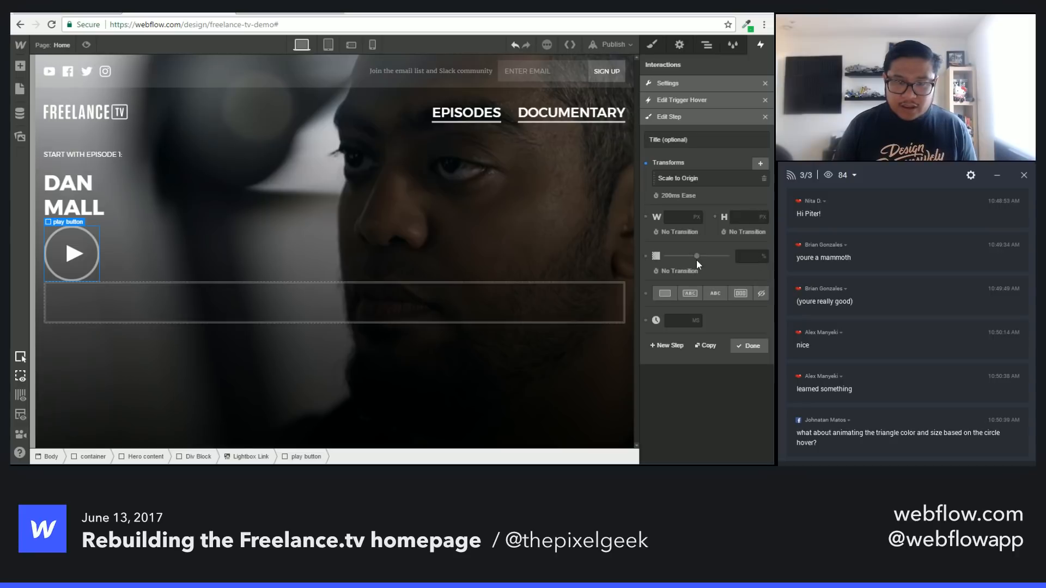
left_click_drag(697, 257, 750, 269)
left_click(753, 349)
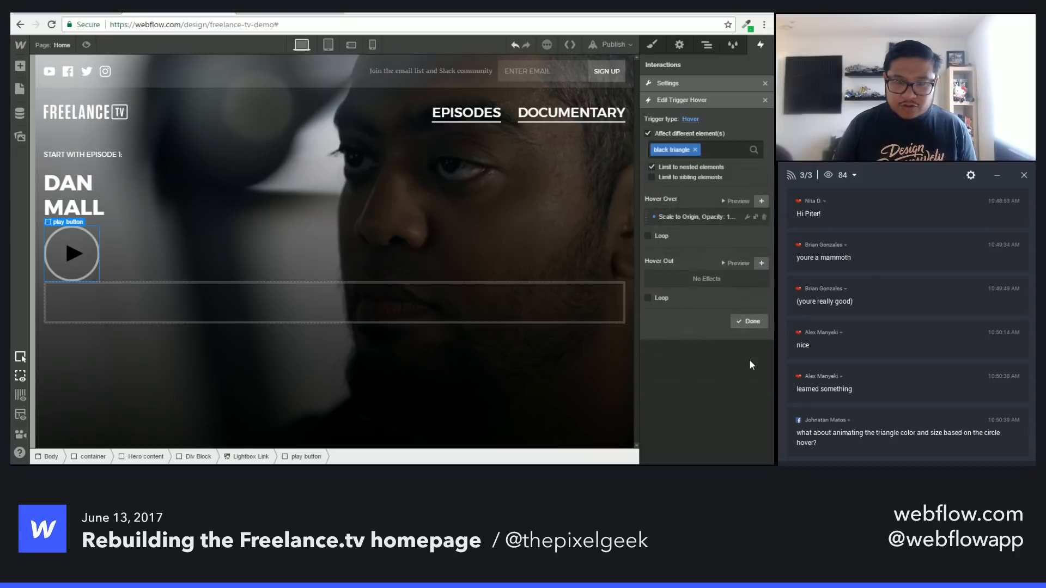
Step: Add a hover-out effect that scales the black triangle to 1.2 on X and Y and sets its opacity to 0%
left_click(757, 267)
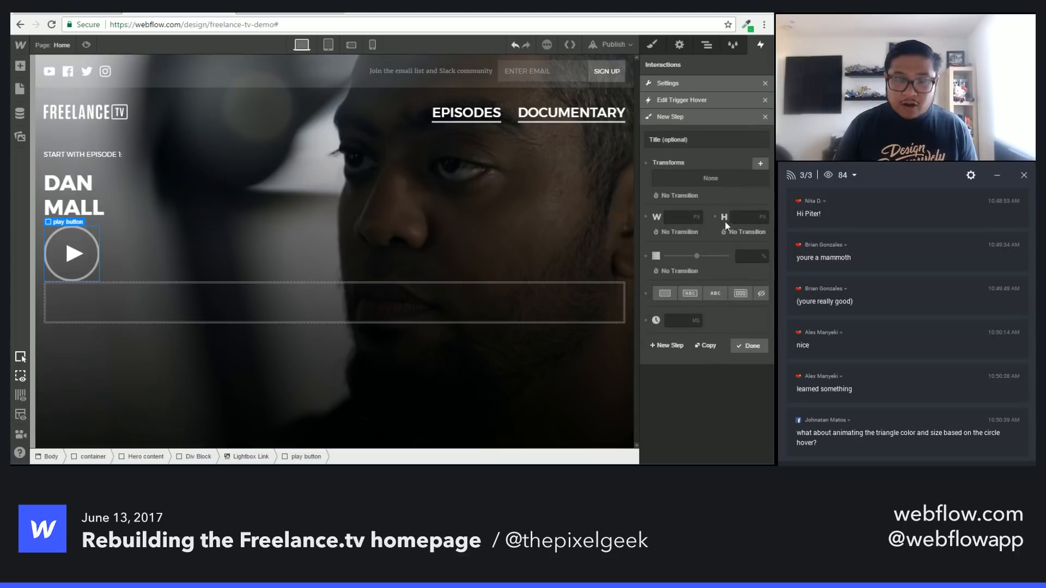
left_click(760, 164)
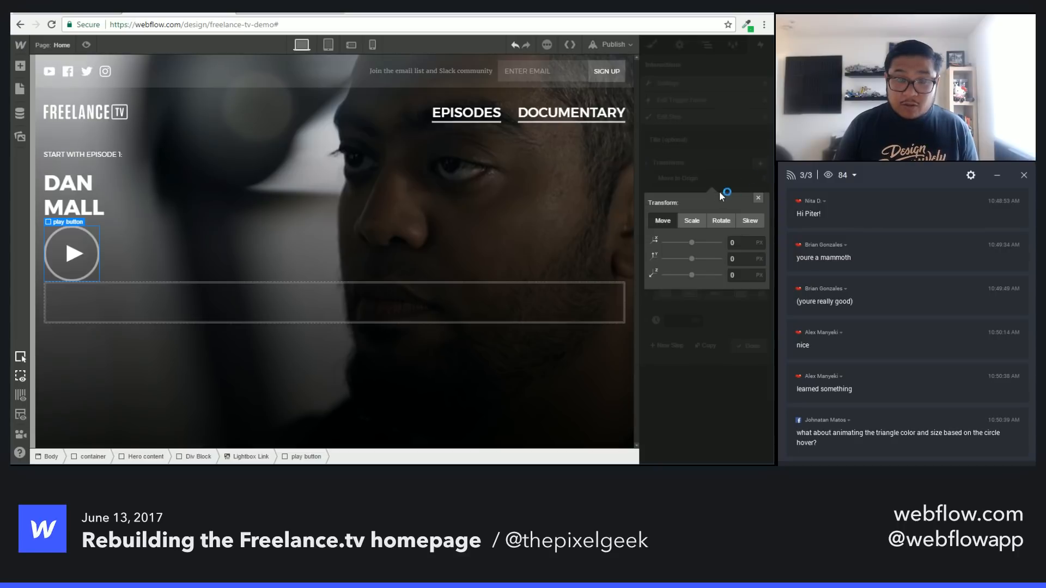
left_click(692, 221)
left_click(738, 241)
type(".2")
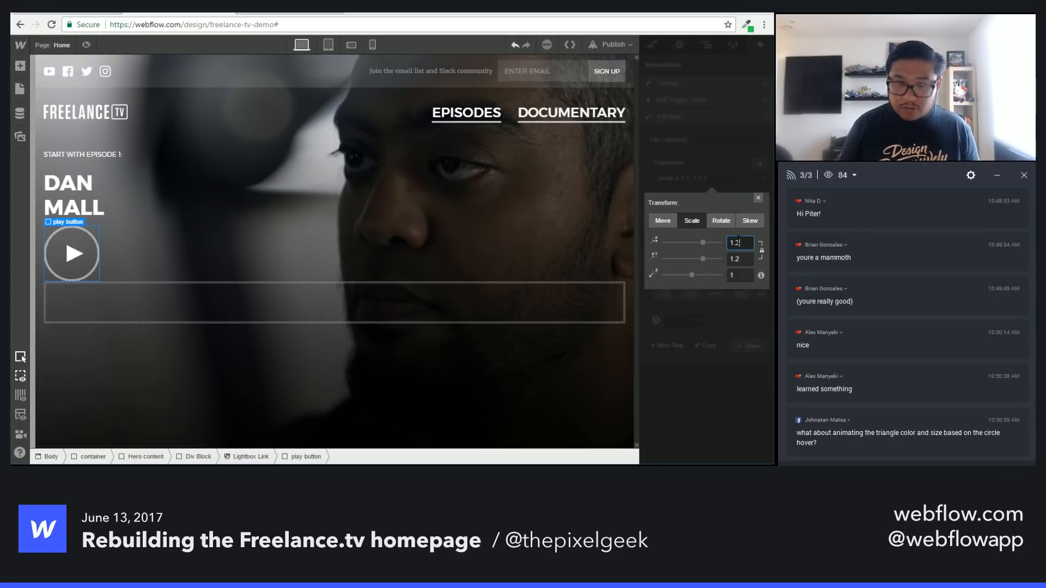
left_click(740, 168)
left_click(646, 256)
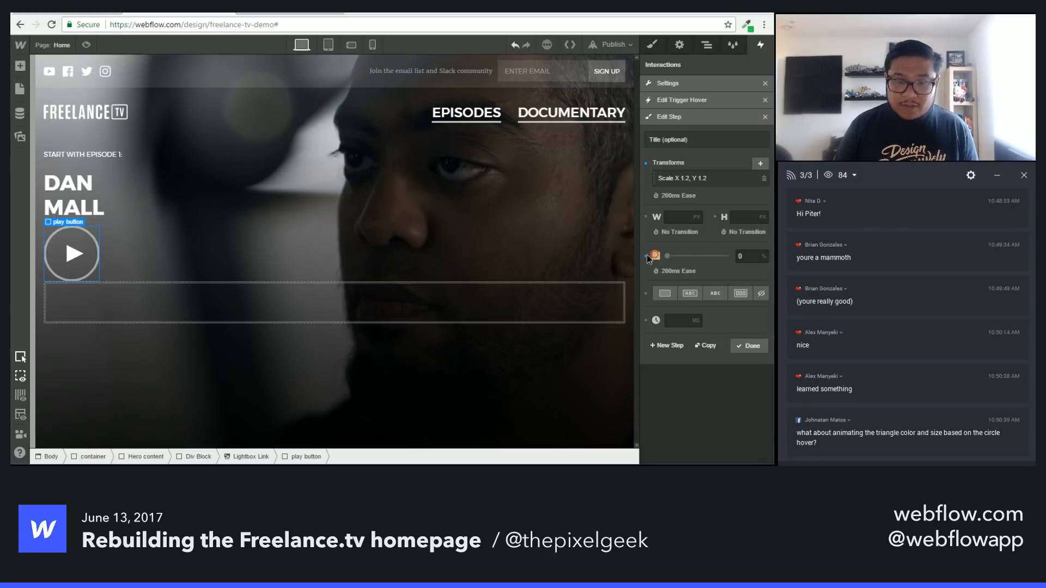
left_click(757, 349)
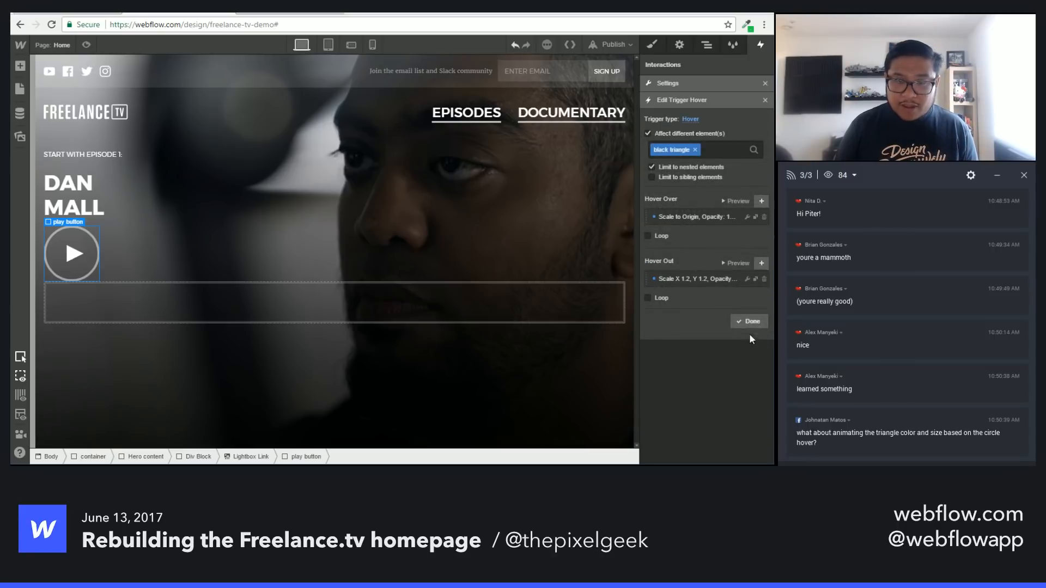
Step: Save the play button interaction and test its hover effects, both individually and in the page preview
left_click(738, 201)
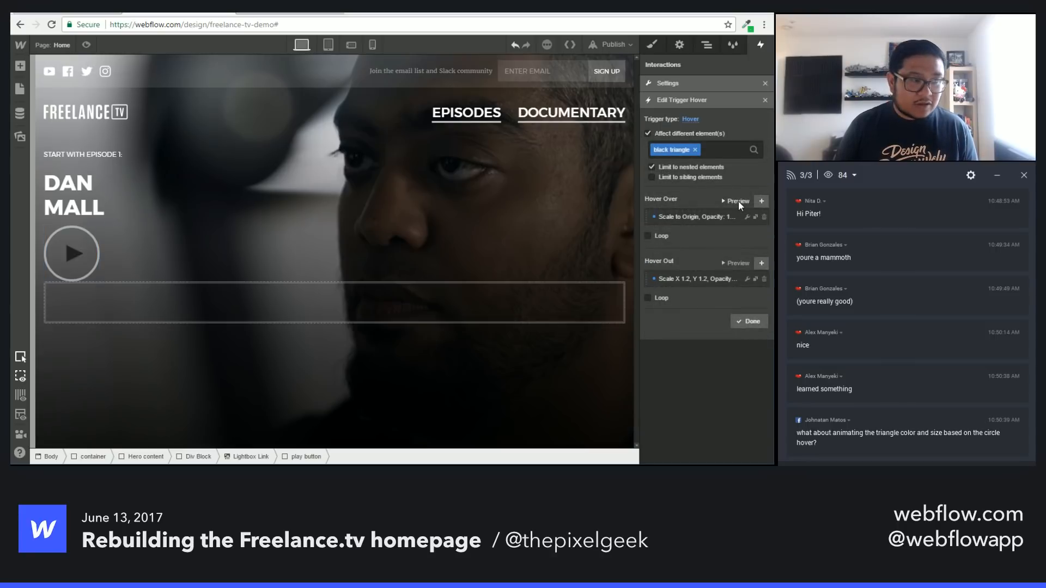
left_click(737, 264)
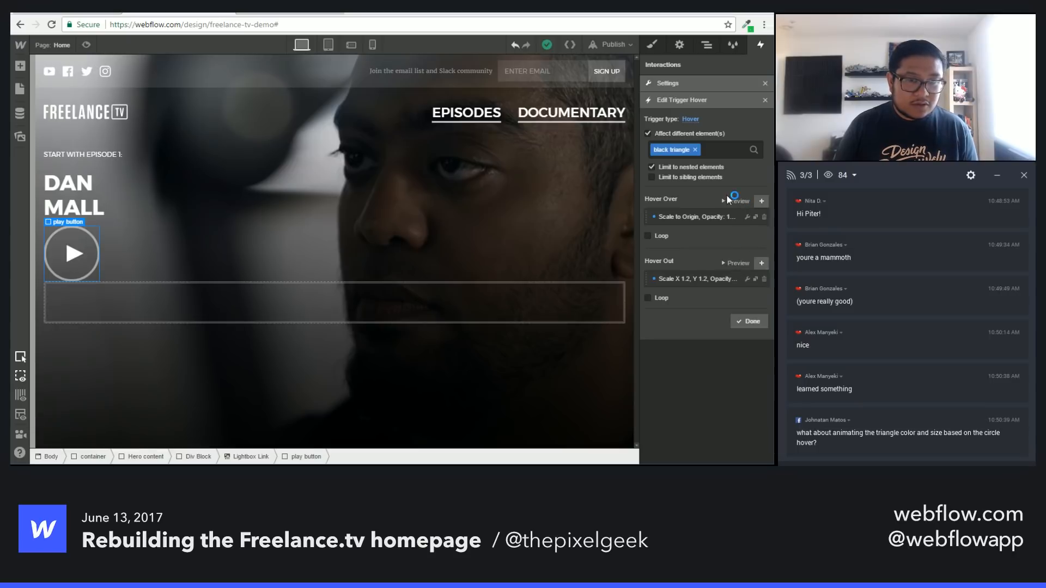
left_click(750, 321)
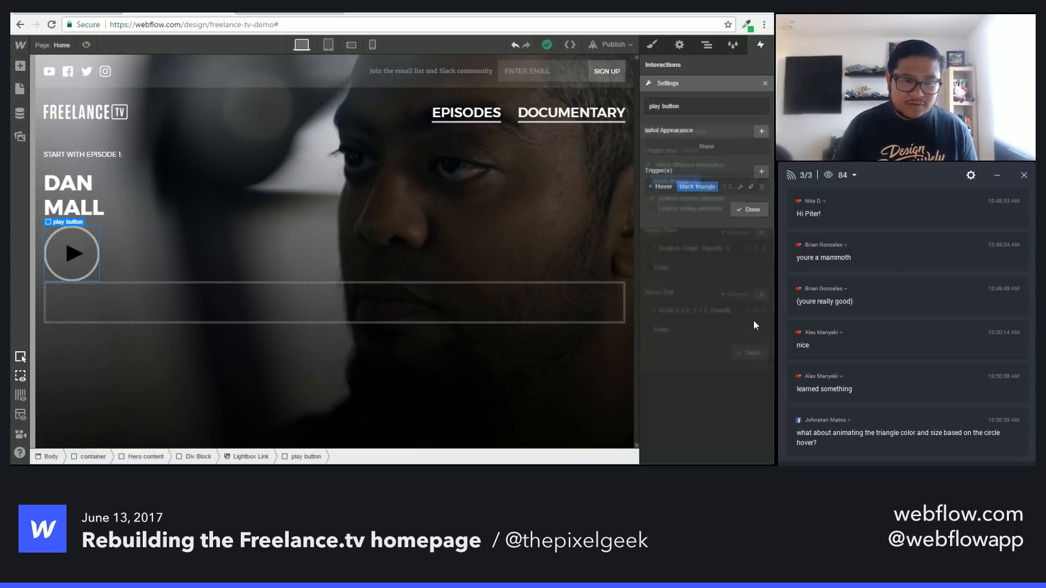
left_click(748, 217)
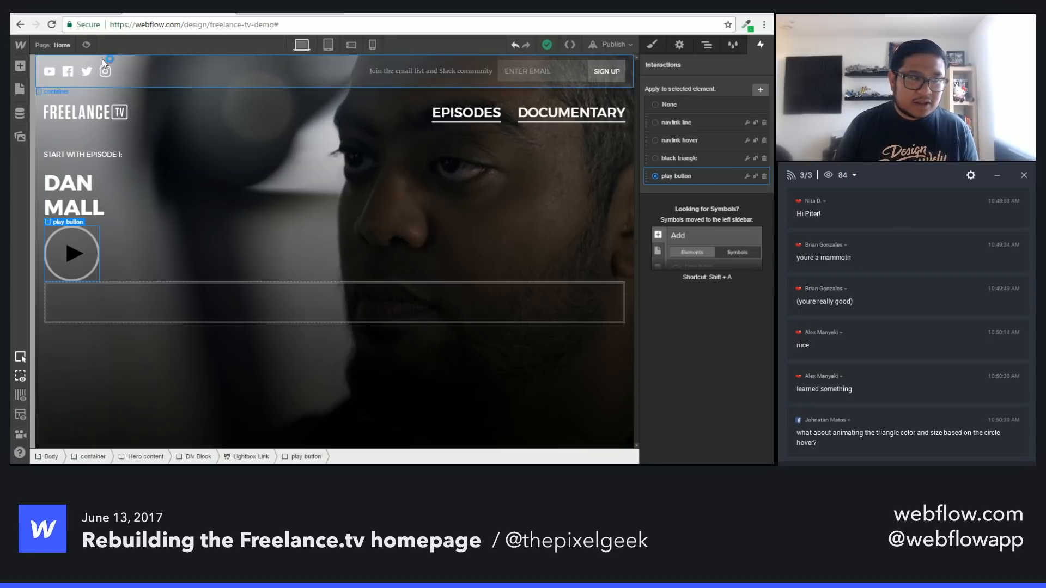
left_click(85, 47)
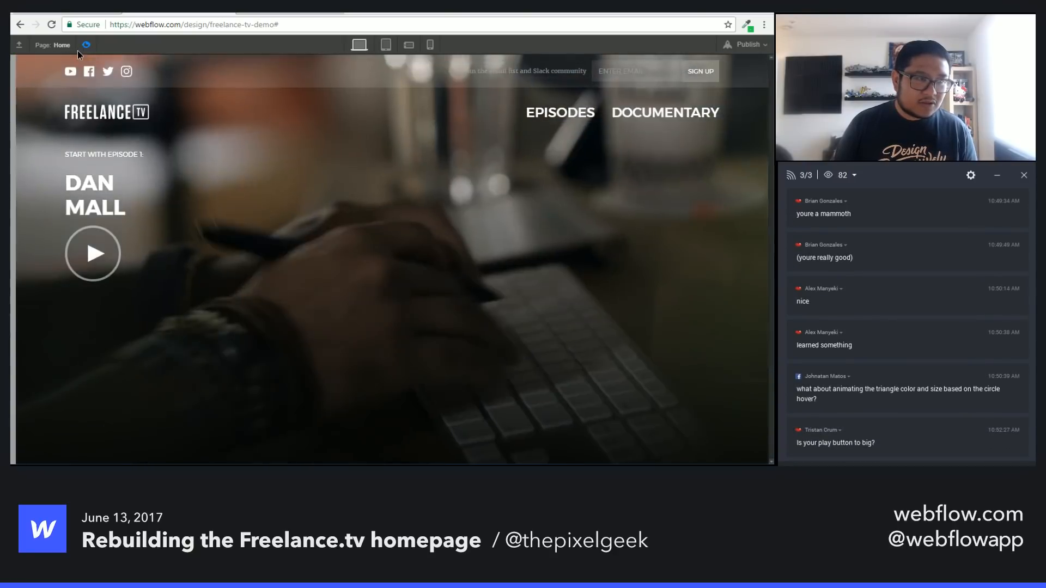
left_click(77, 50)
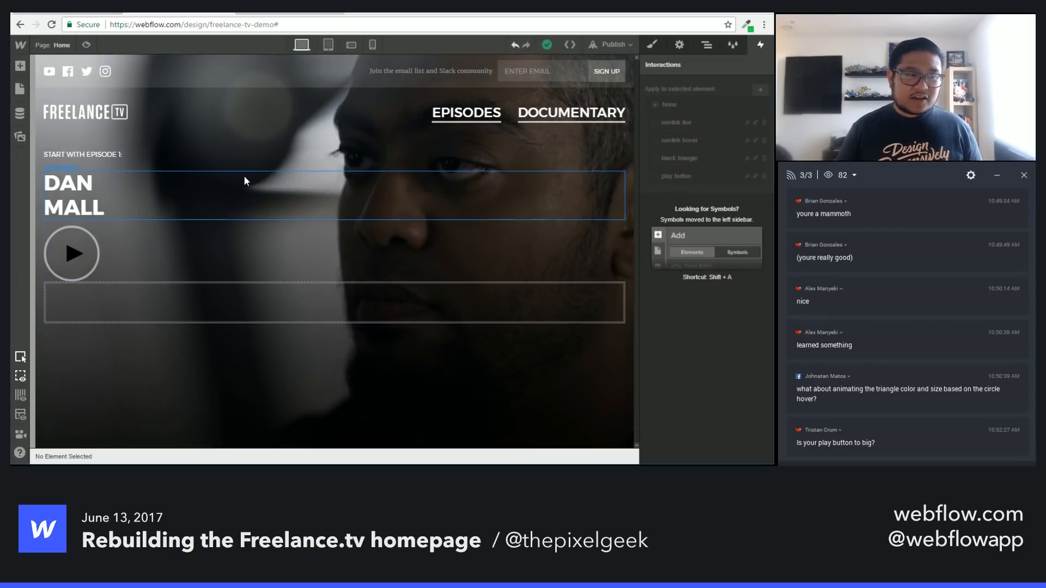
left_click(243, 175)
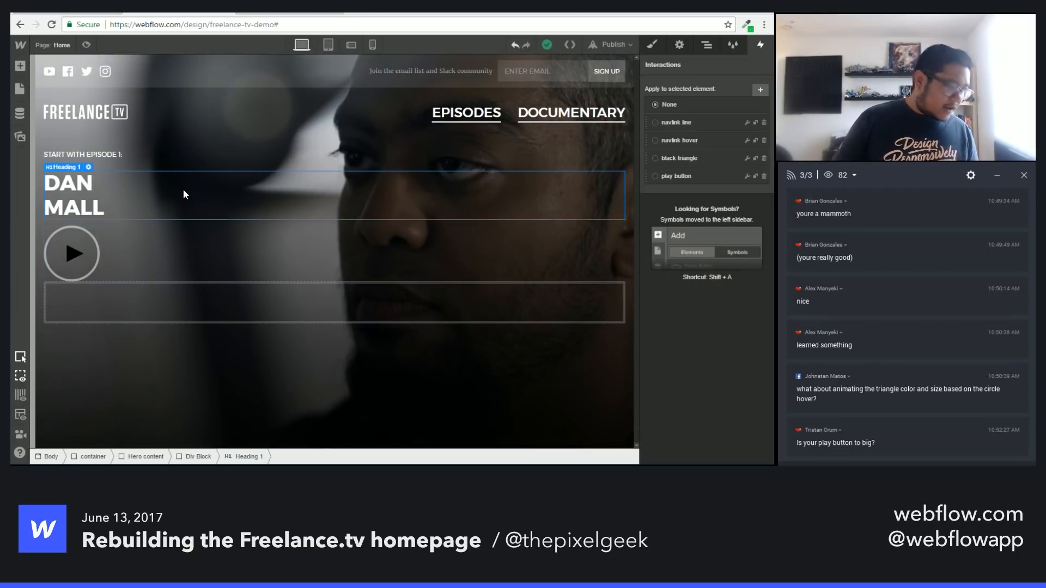
left_click(181, 317)
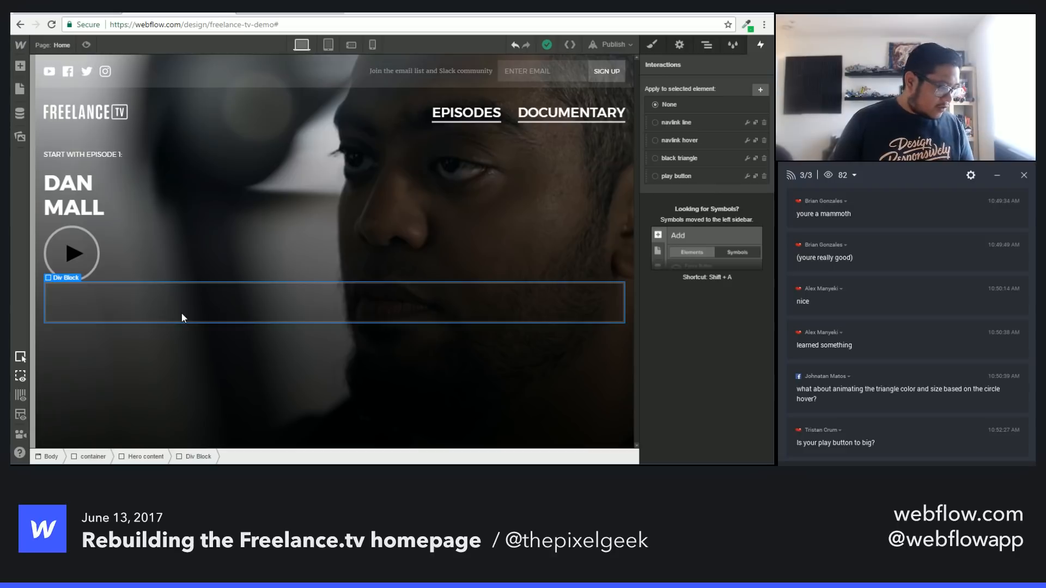
left_click(90, 260)
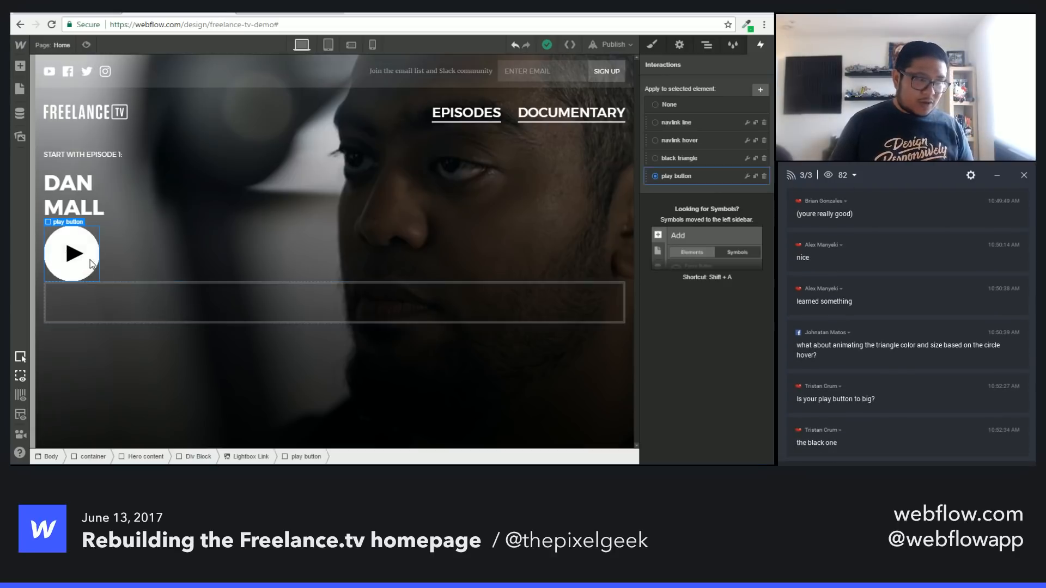
left_click(679, 45)
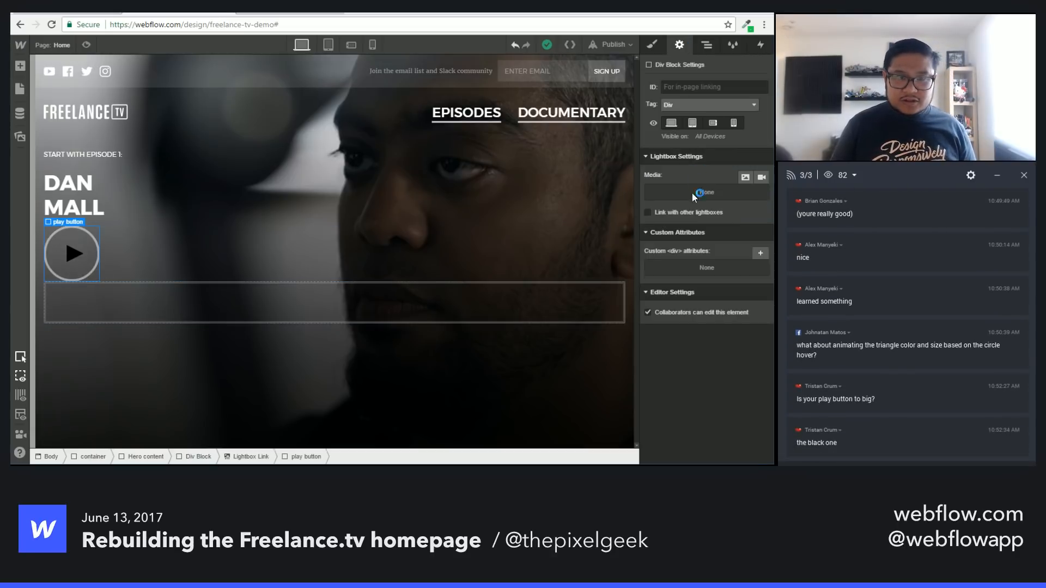
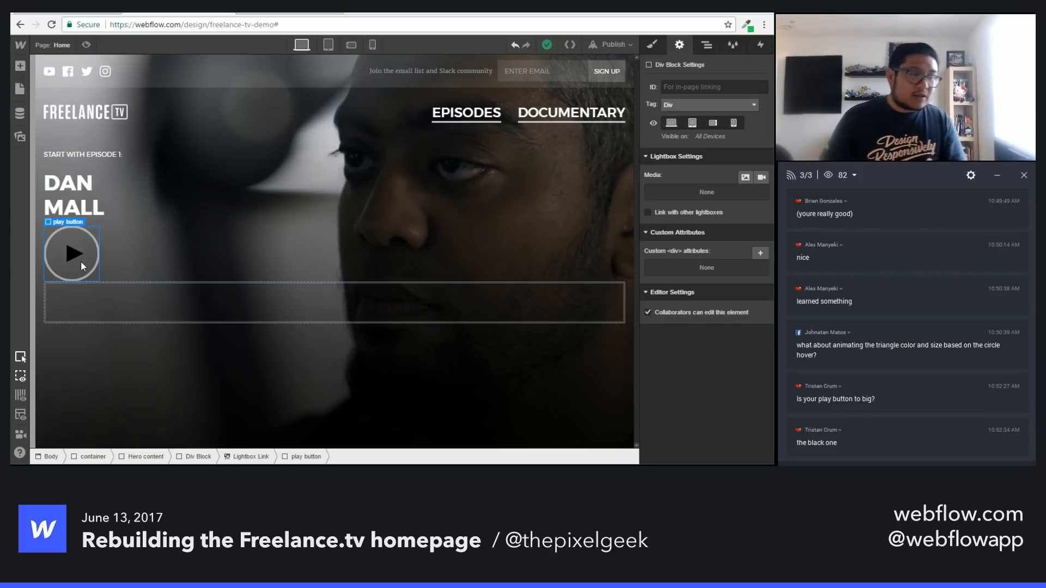
Step: Set the black triangle's hover-over scale to 0.8 on X and Y in the play button interaction
left_click(760, 44)
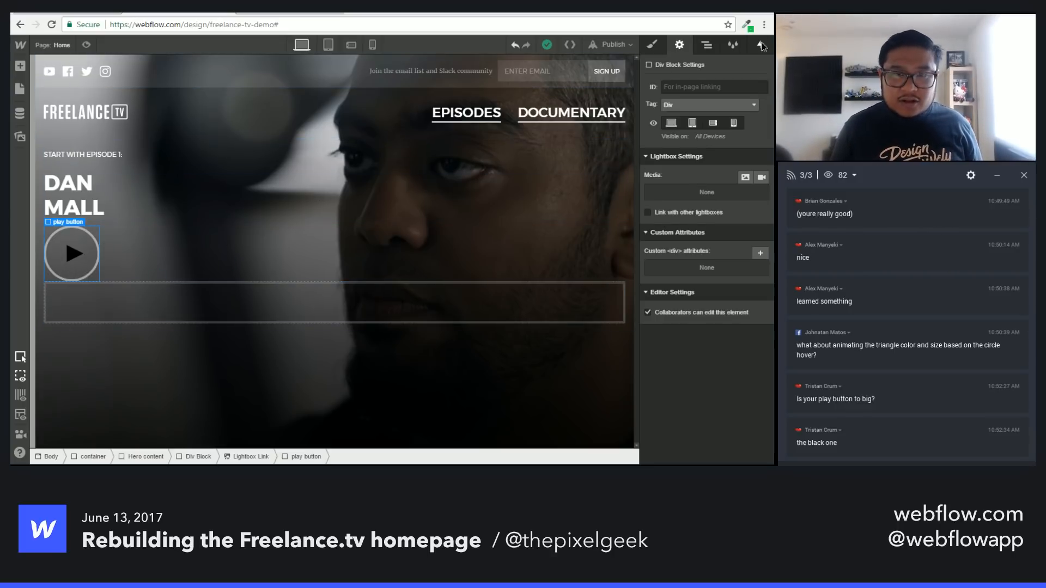
left_click(747, 178)
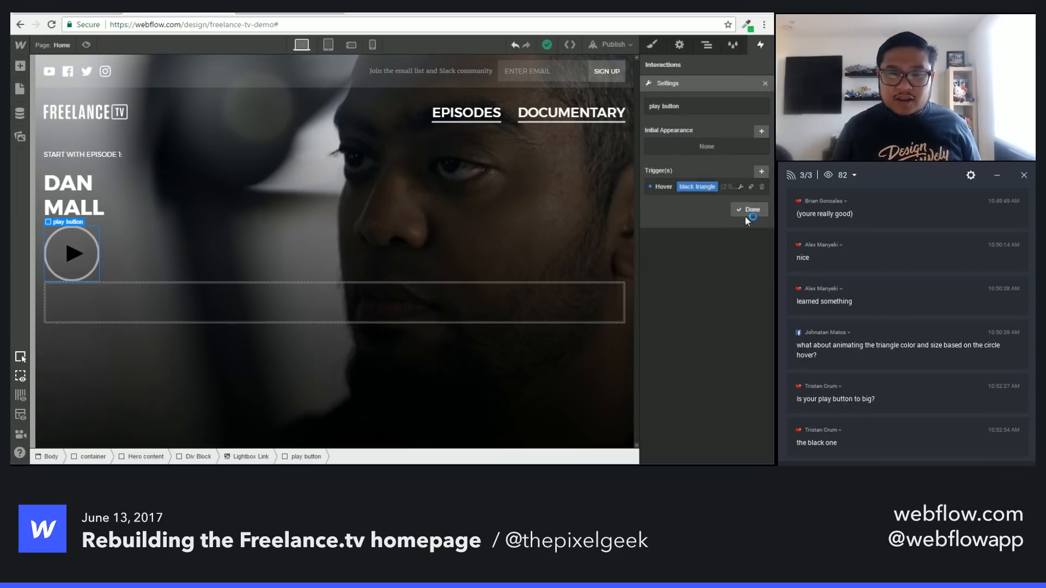
left_click(722, 188)
left_click(699, 216)
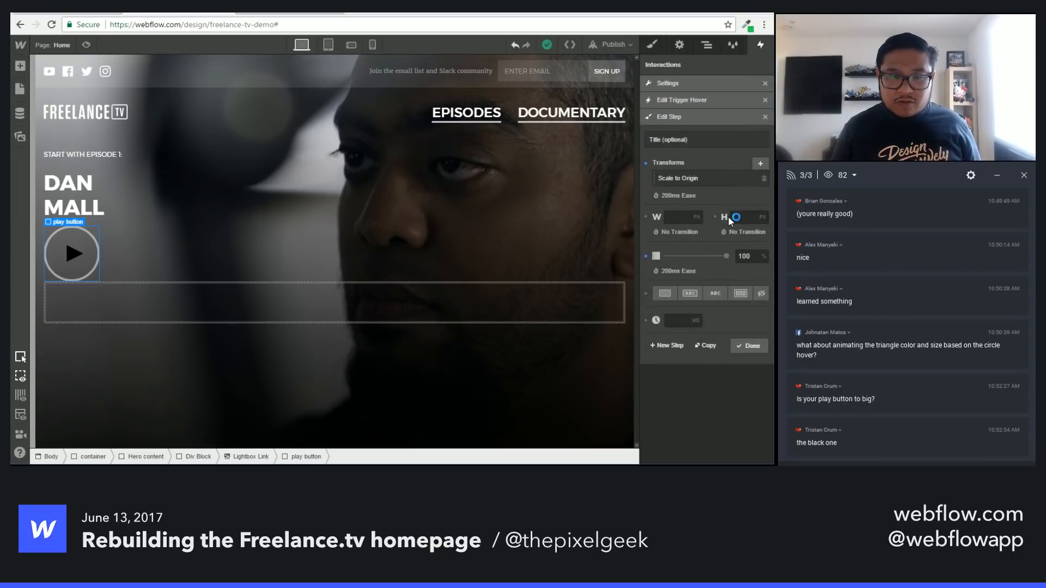
left_click(693, 179)
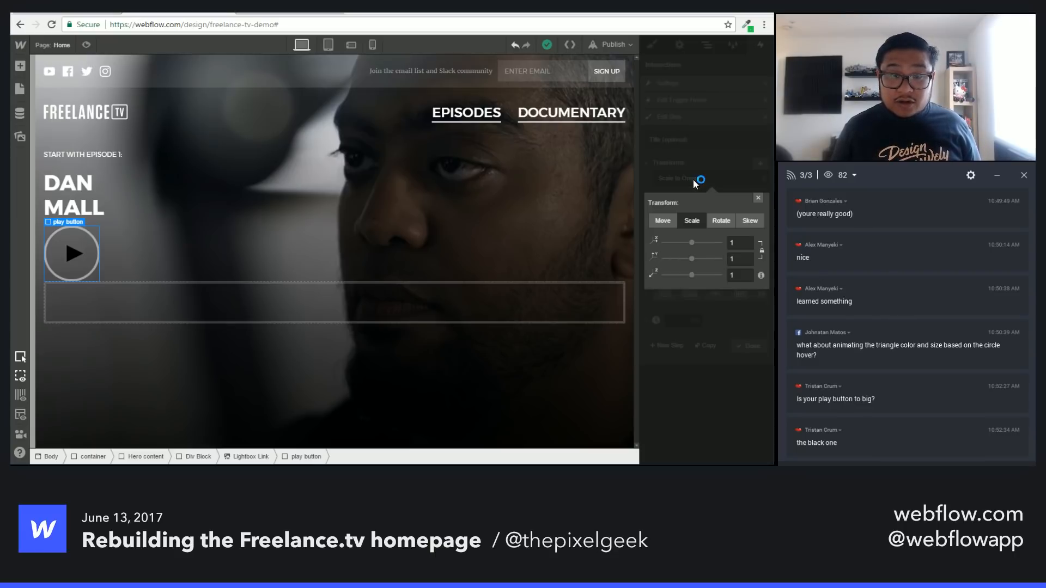
left_click(745, 244)
key("BackSpace")
type("0.9")
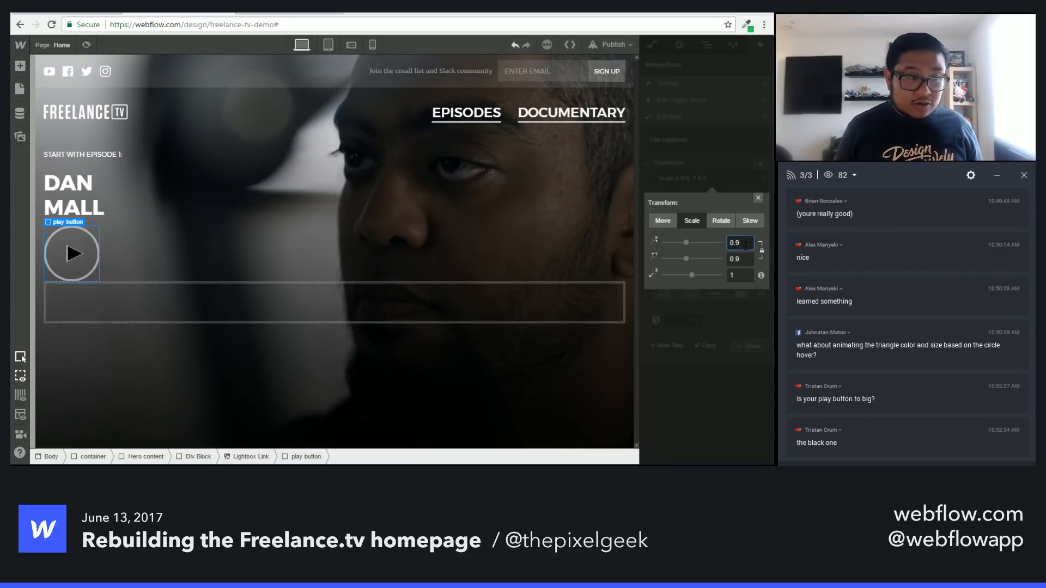
key("BackSpace")
type("8")
key("Return")
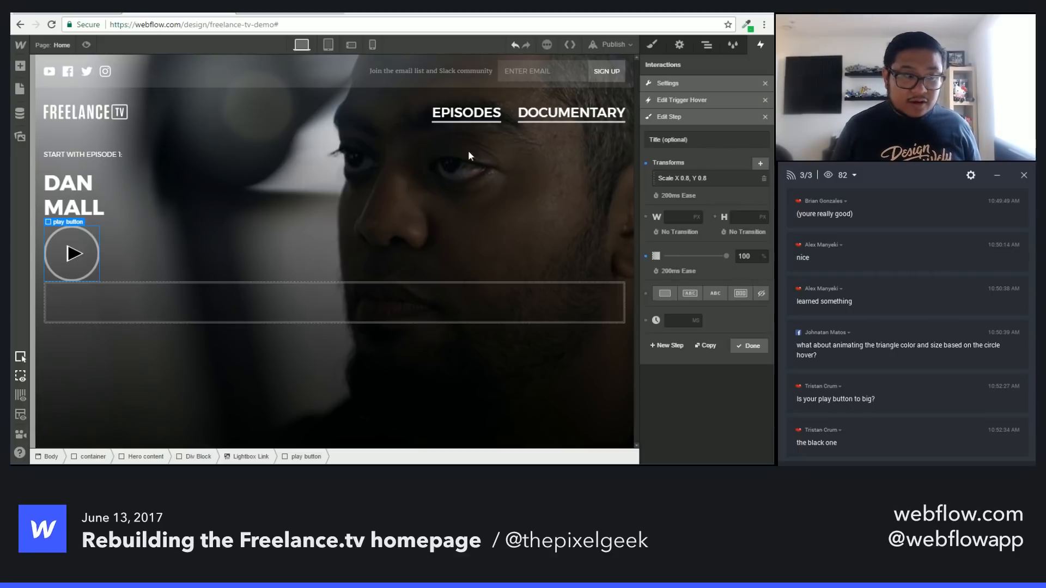
Step: Test the play button's hover effect in the page preview and return to editing
left_click(86, 44)
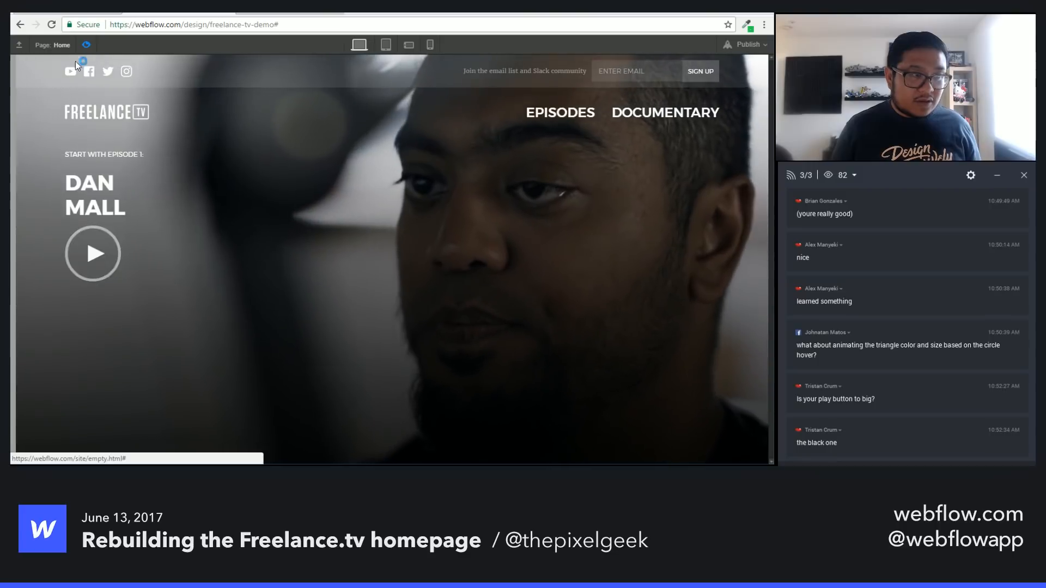
left_click(86, 45)
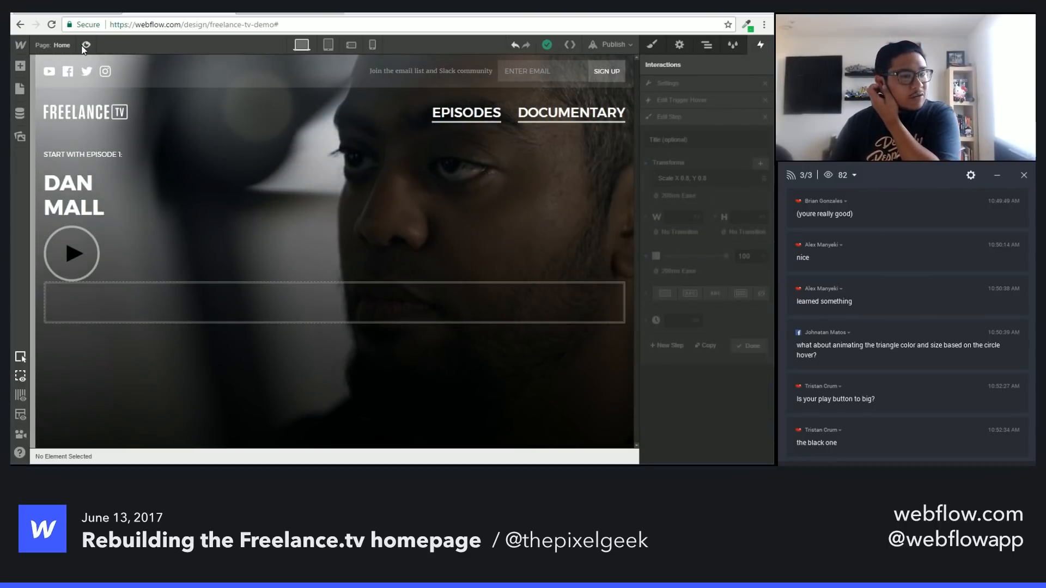
Step: Add a second hover trigger to the play button interaction that affects the nested triangle element
left_click(92, 252)
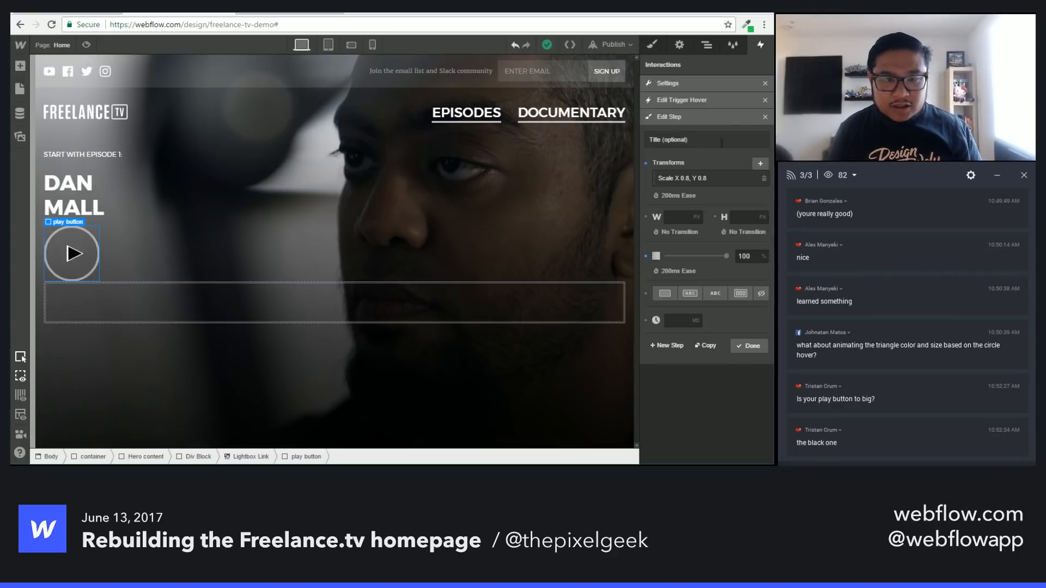
left_click(762, 84)
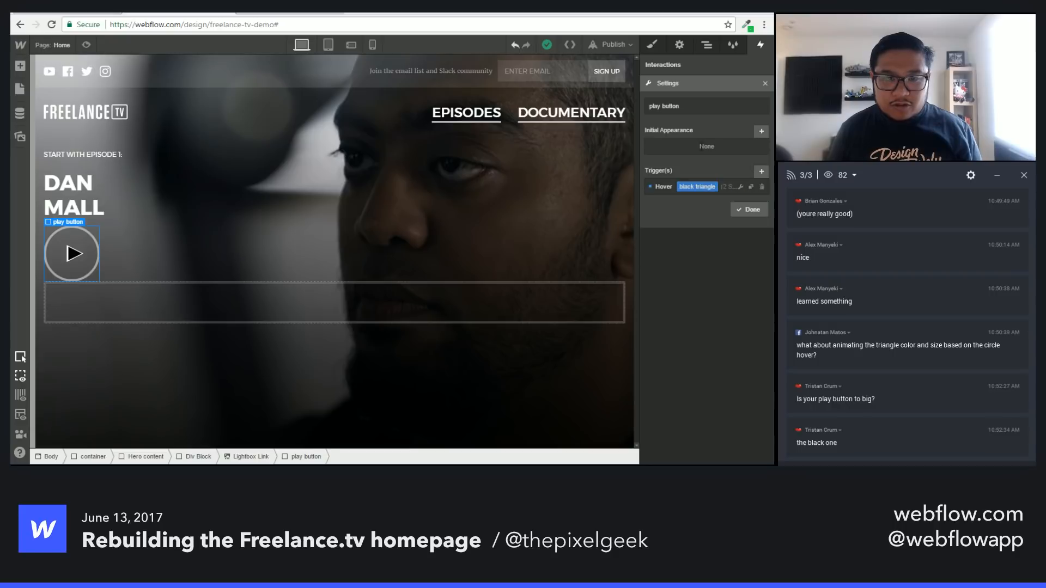
left_click(761, 171)
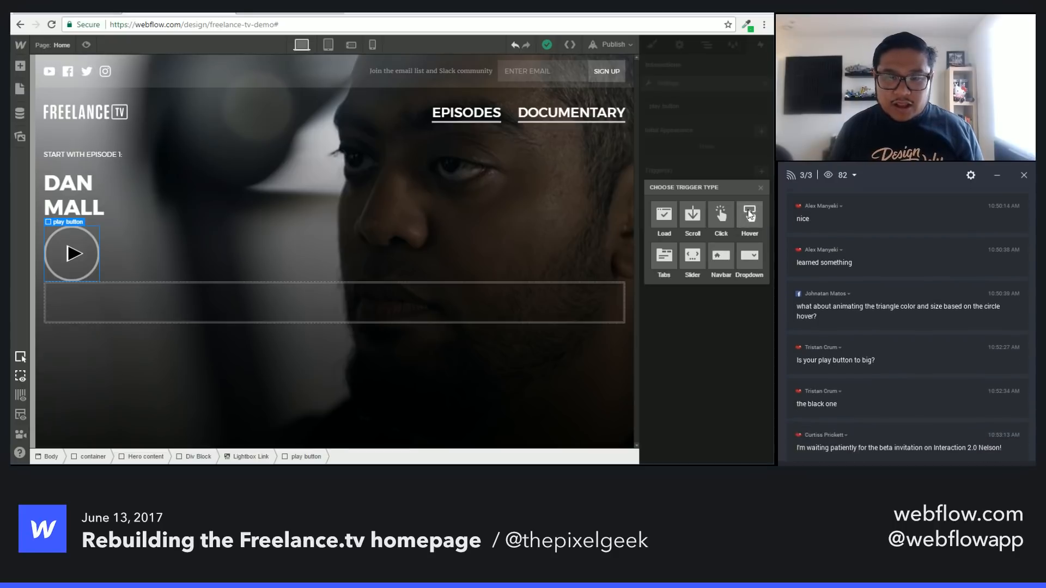
left_click(750, 215)
left_click(702, 133)
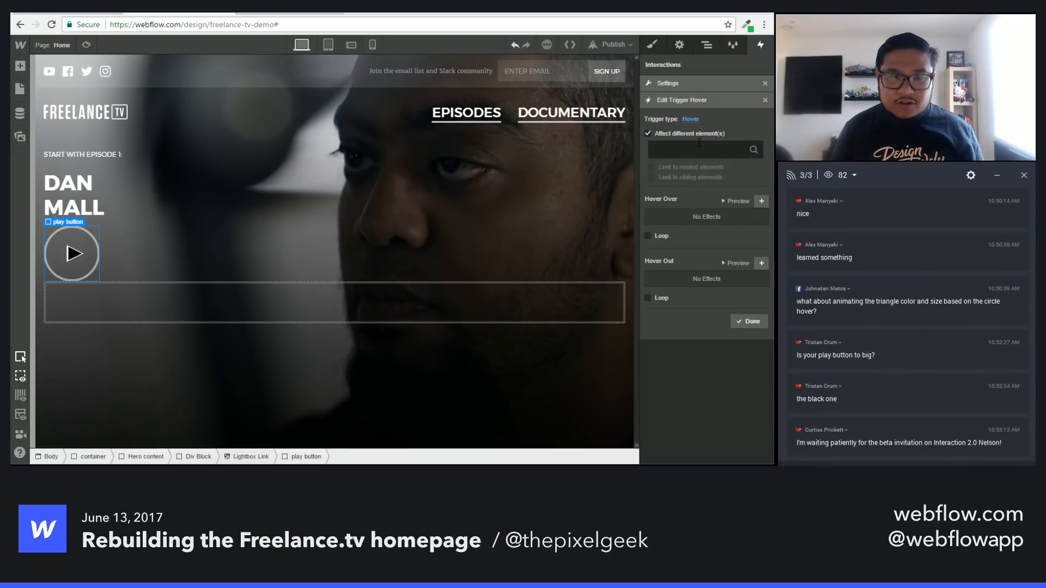
left_click(701, 151)
type("wh")
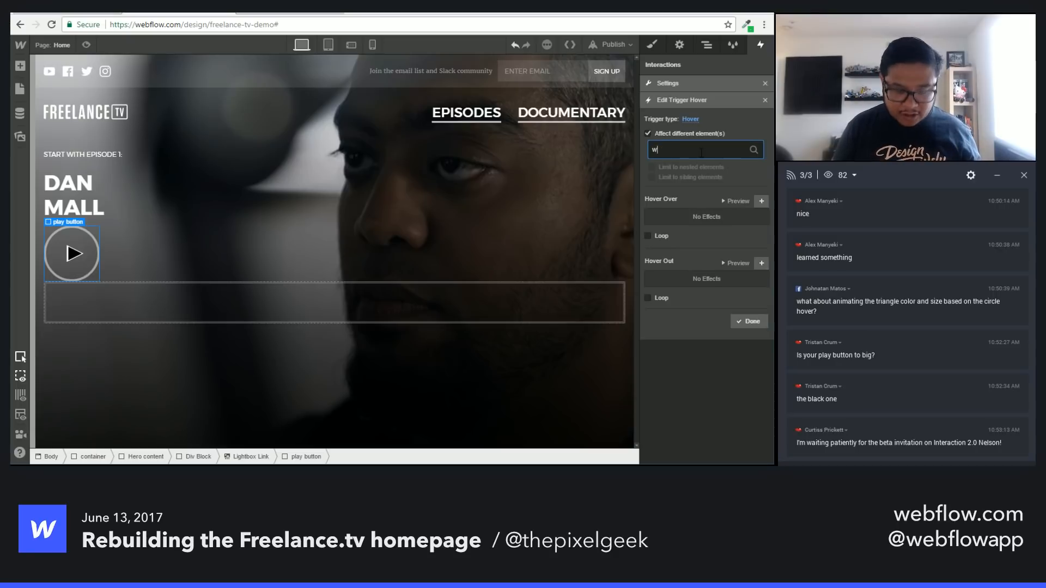
key("BackSpace")
type("triangle")
key("Return")
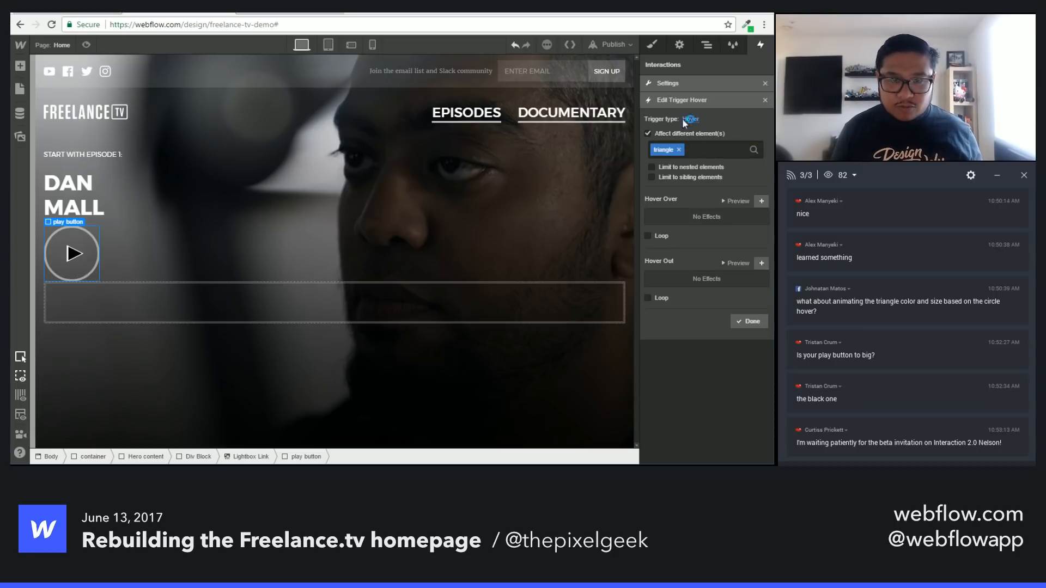
Step: Add a hover-over effect that scales the triangle to 0.8 on X and Y and sets its opacity to 0%
left_click(761, 201)
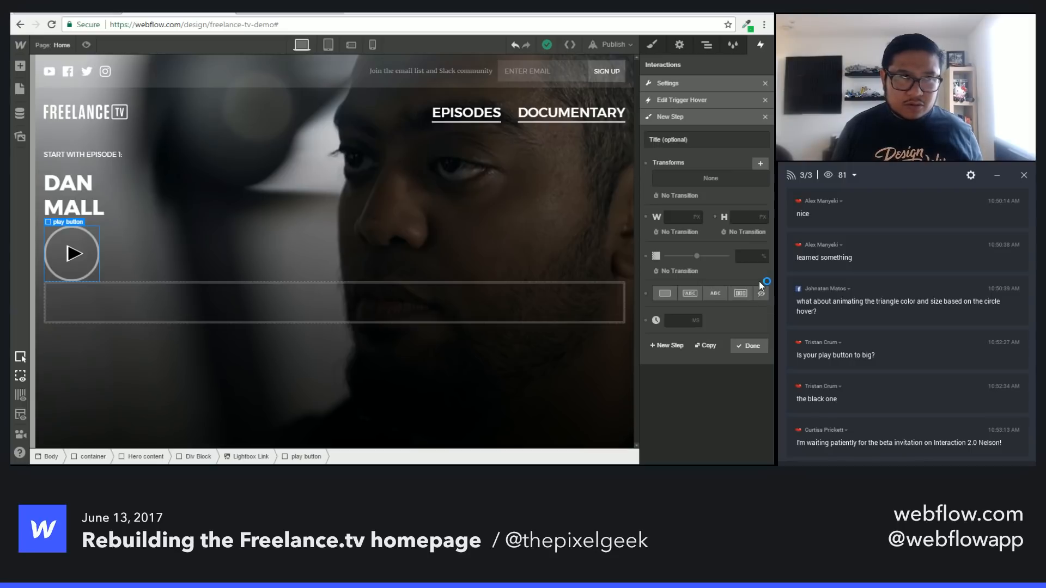
left_click_drag(694, 256, 662, 255)
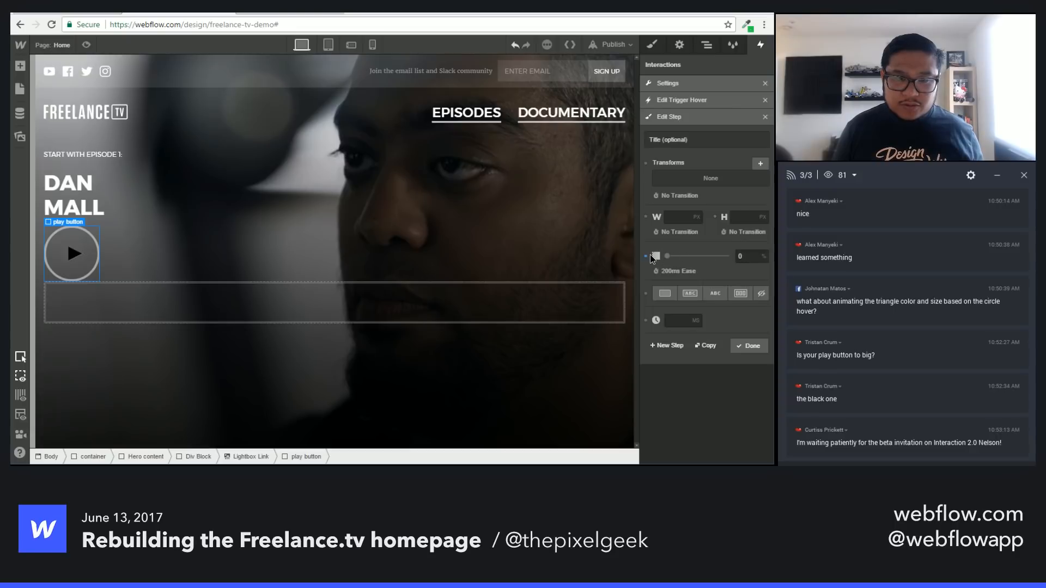
left_click(765, 163)
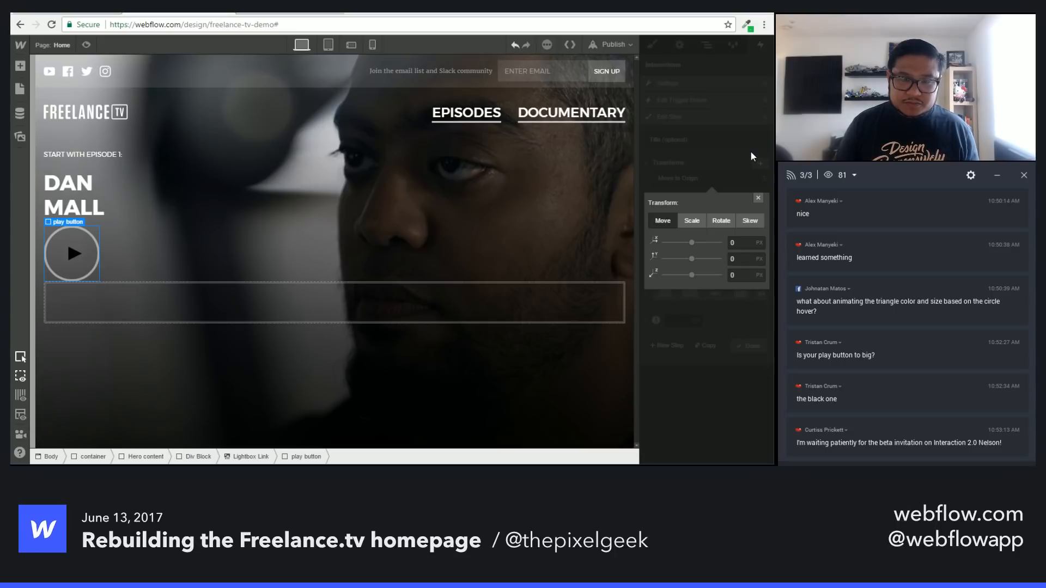
left_click(693, 220)
left_click(746, 244)
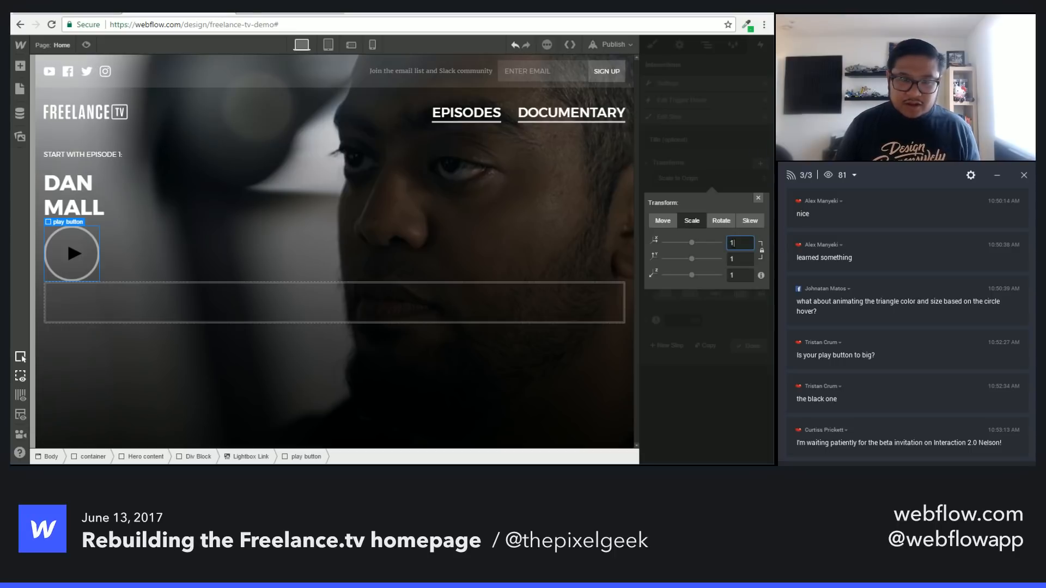
type("0.9")
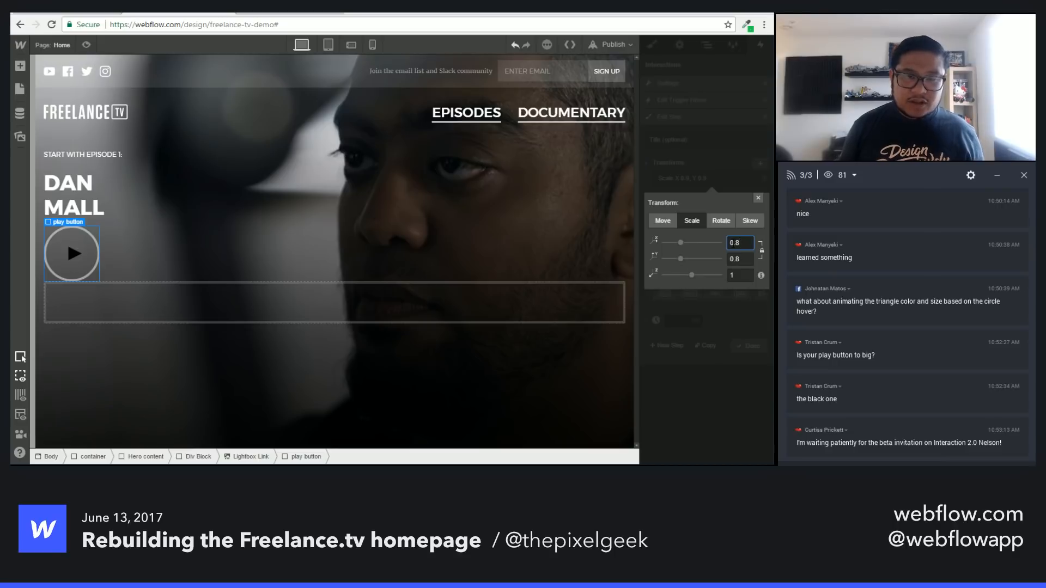
key("Return")
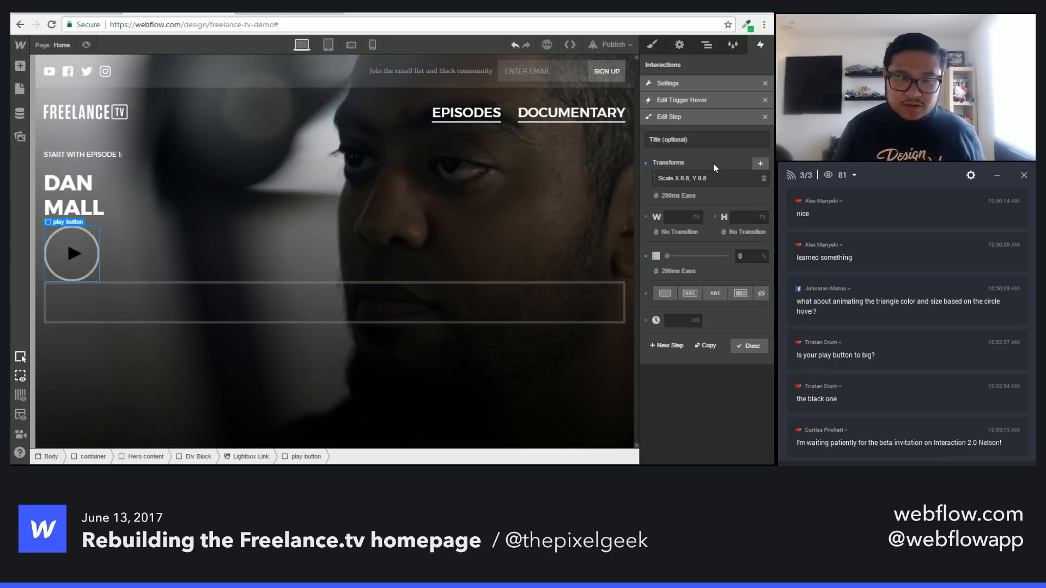
Step: Clear the opacity setting from the triangle's hover-over effect and save it with a scale of 0.8 on X and Y
left_click(646, 256)
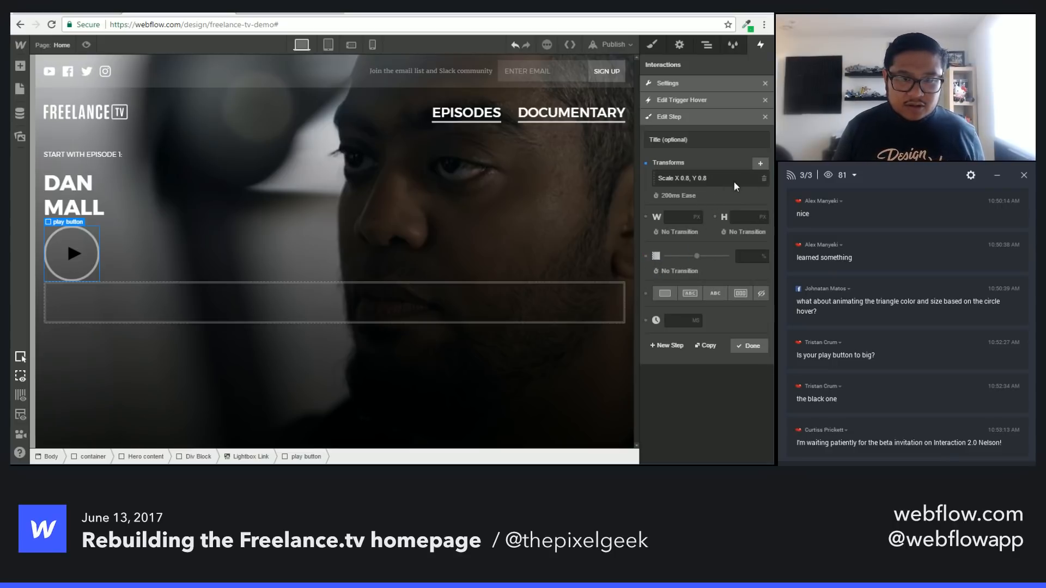
left_click(700, 180)
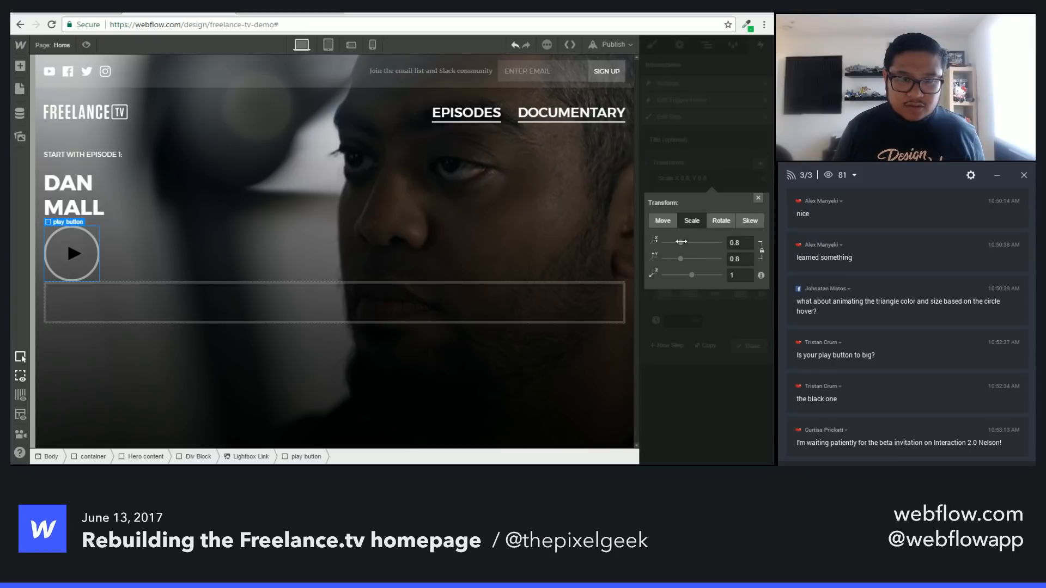
mouse_move(680, 242)
left_mouse_down()
mouse_move(699, 242)
mouse_move(684, 243)
left_mouse_up()
left_click(736, 242)
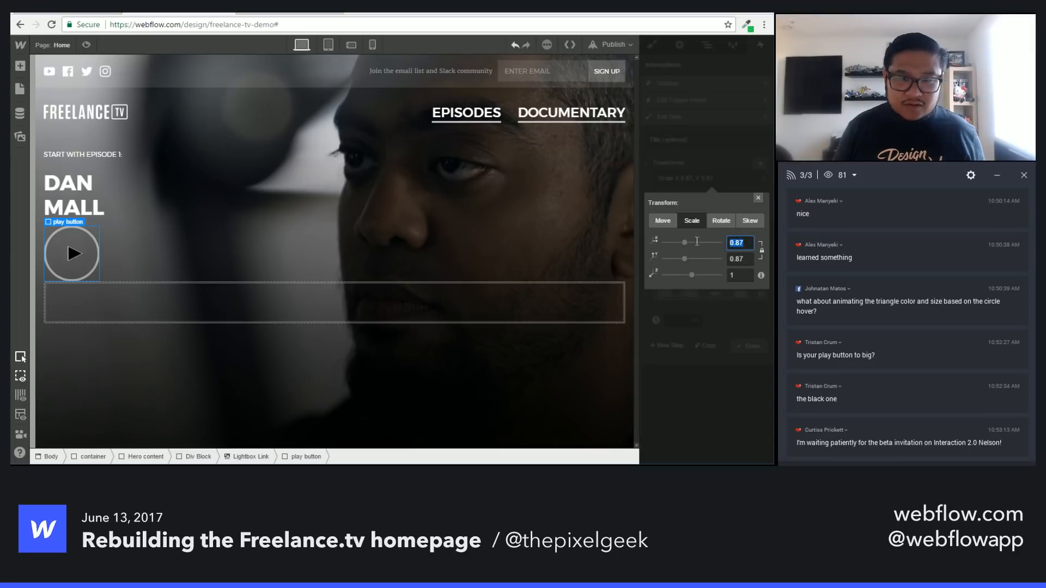
type("0.8")
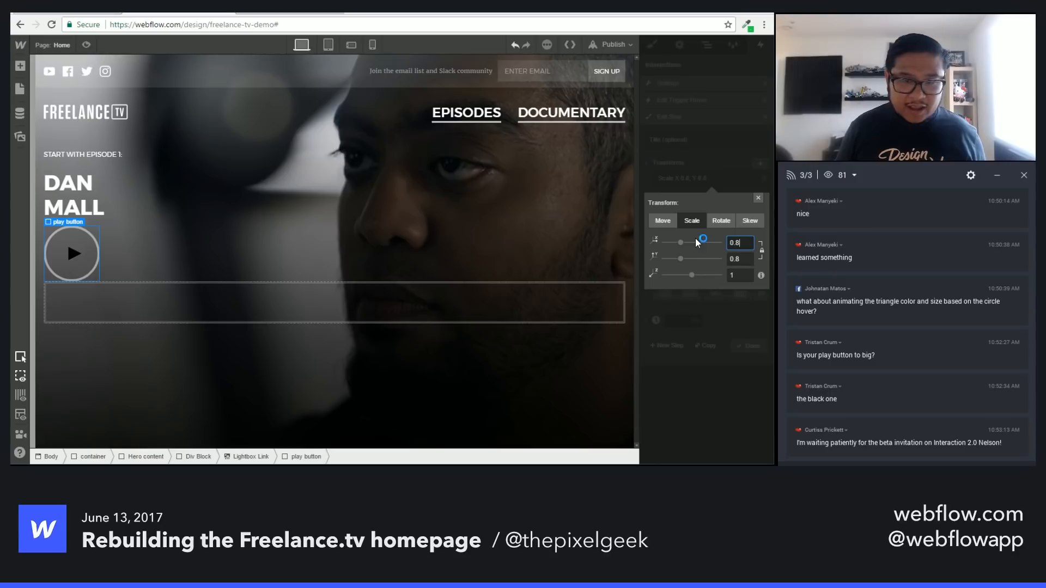
left_click(717, 167)
left_click(753, 345)
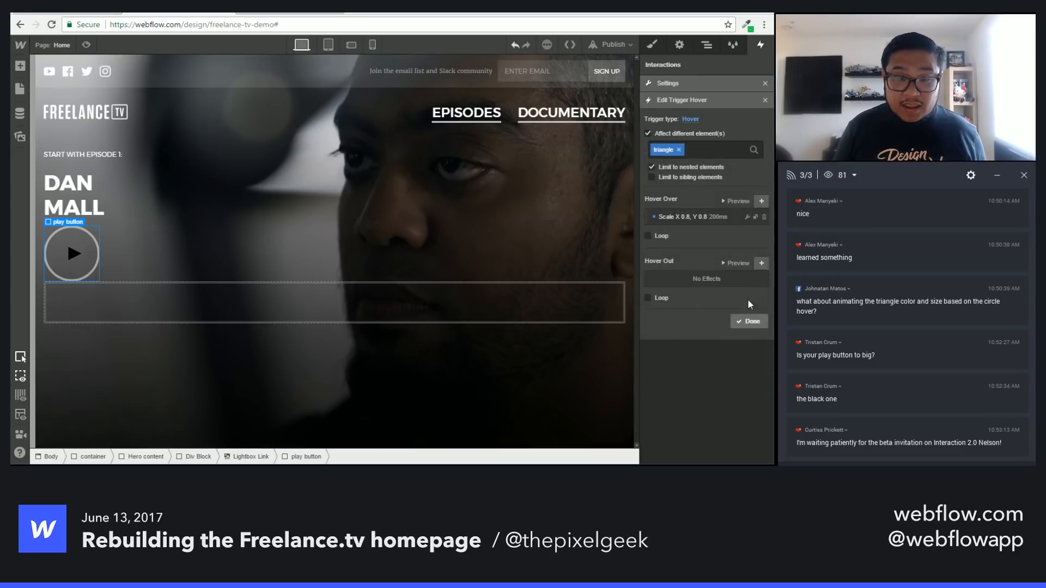
Step: Add a hover-out effect that scales the triangle to origin and sets its opacity
left_click(761, 263)
left_click(758, 165)
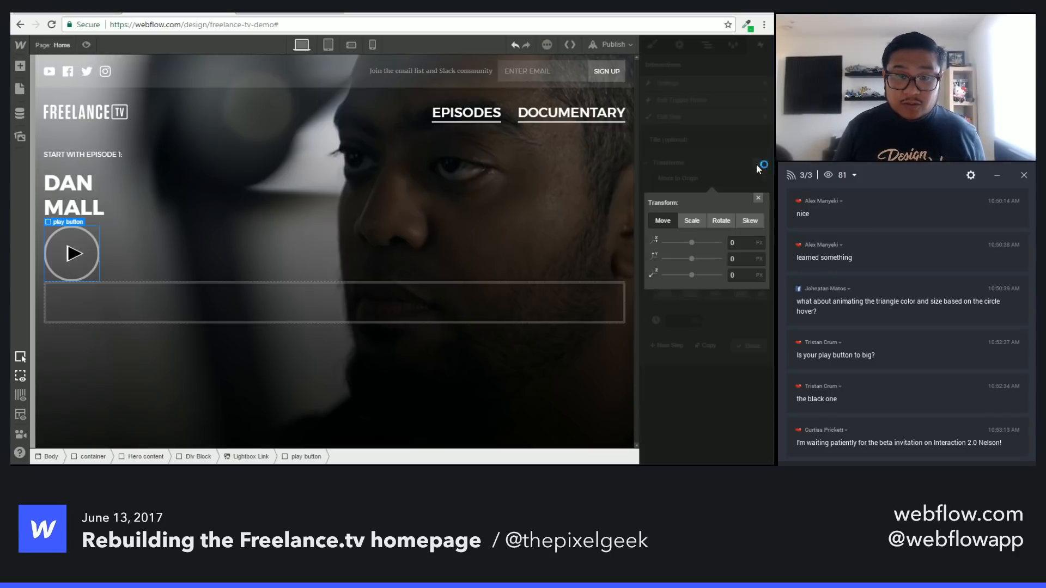
left_click(702, 217)
left_click(684, 176)
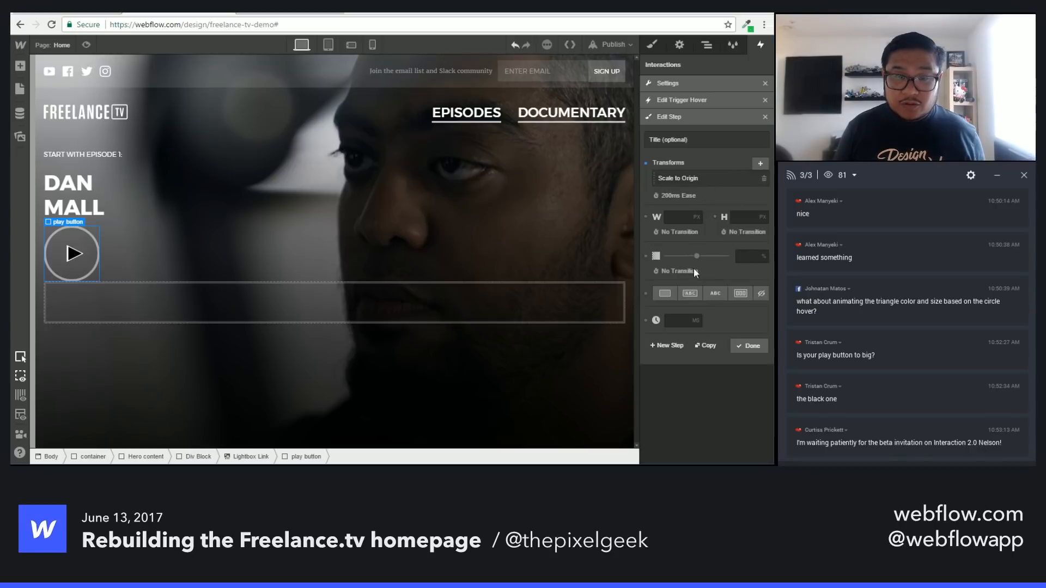
left_click(749, 346)
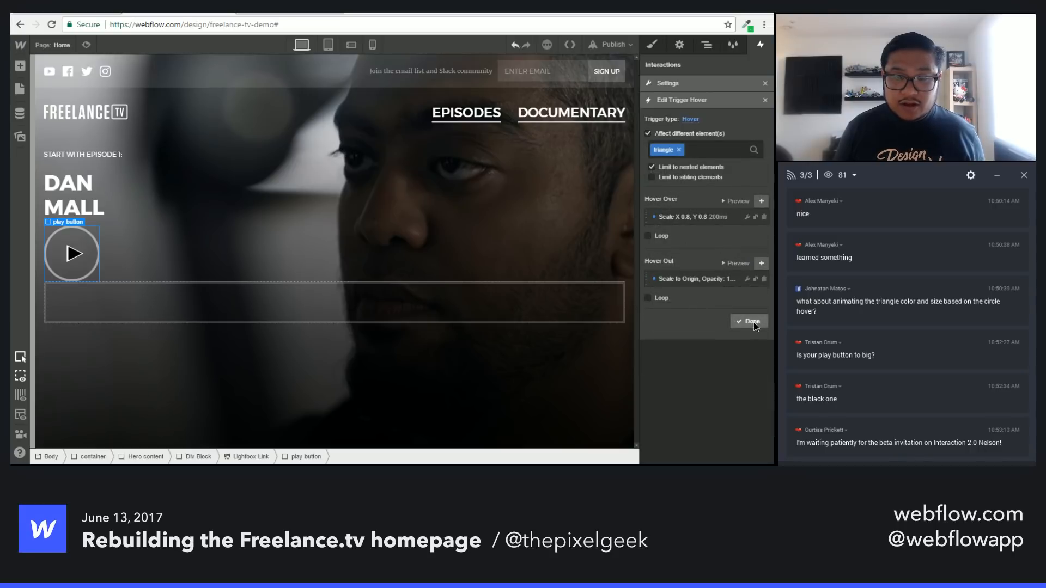
Step: Save the triangle's hover trigger and the play button interaction, and reopen the interaction's settings
left_click(749, 322)
left_click(735, 229)
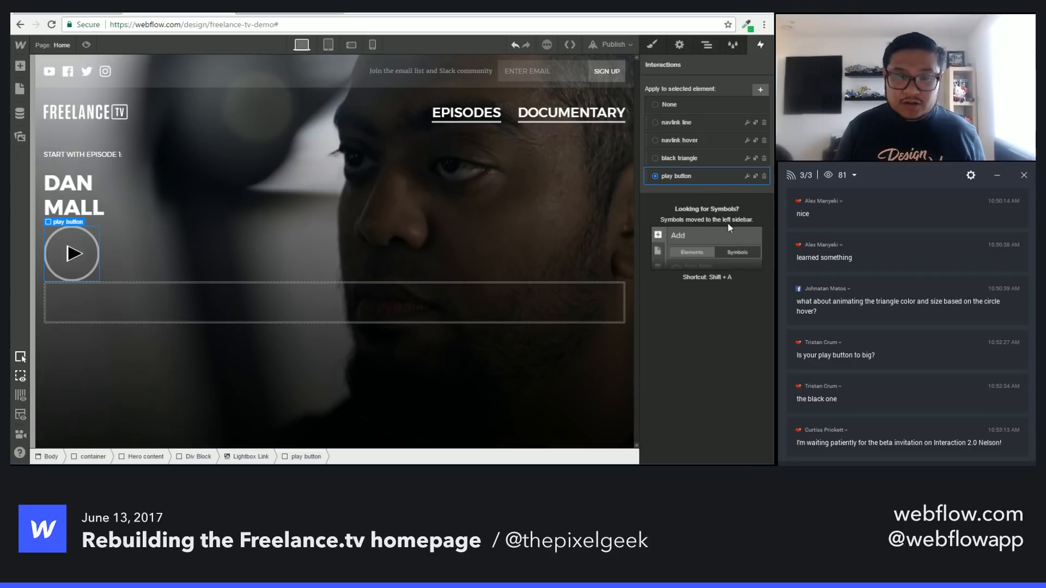
left_click(746, 176)
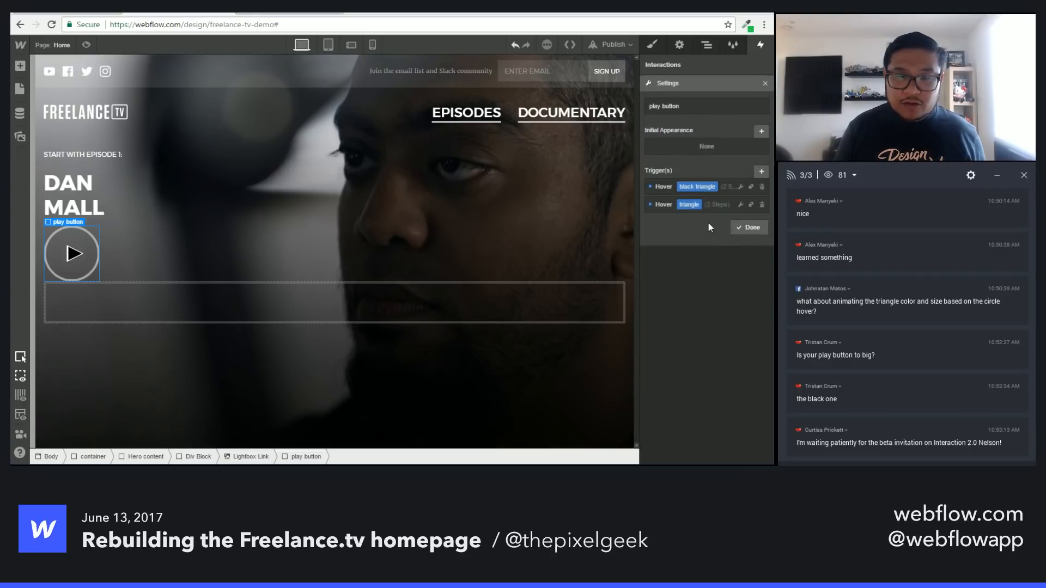
Step: Close the play button interaction's settings and preview the button's hover animation on the page
left_click(749, 228)
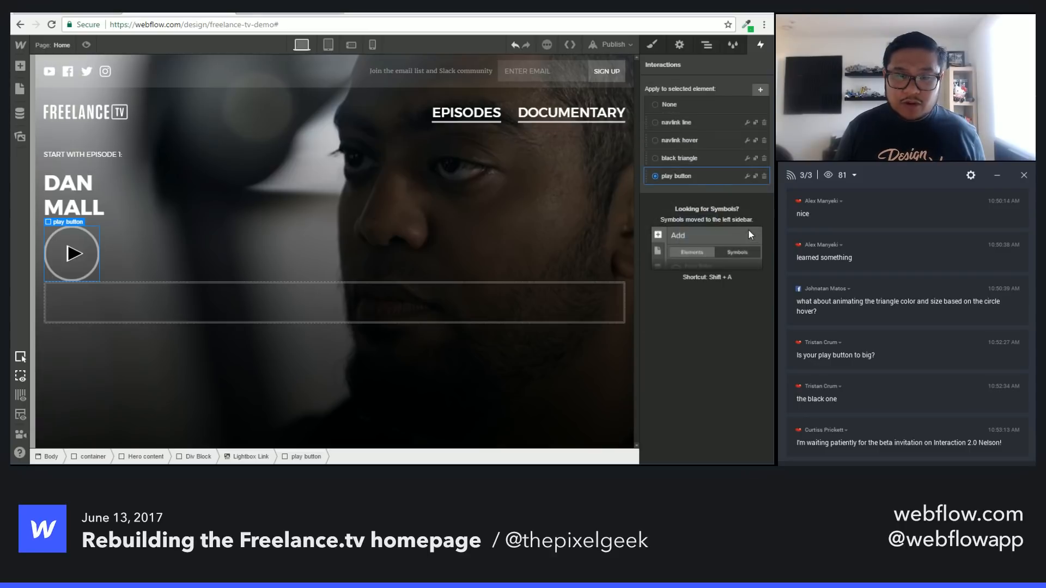
left_click(87, 45)
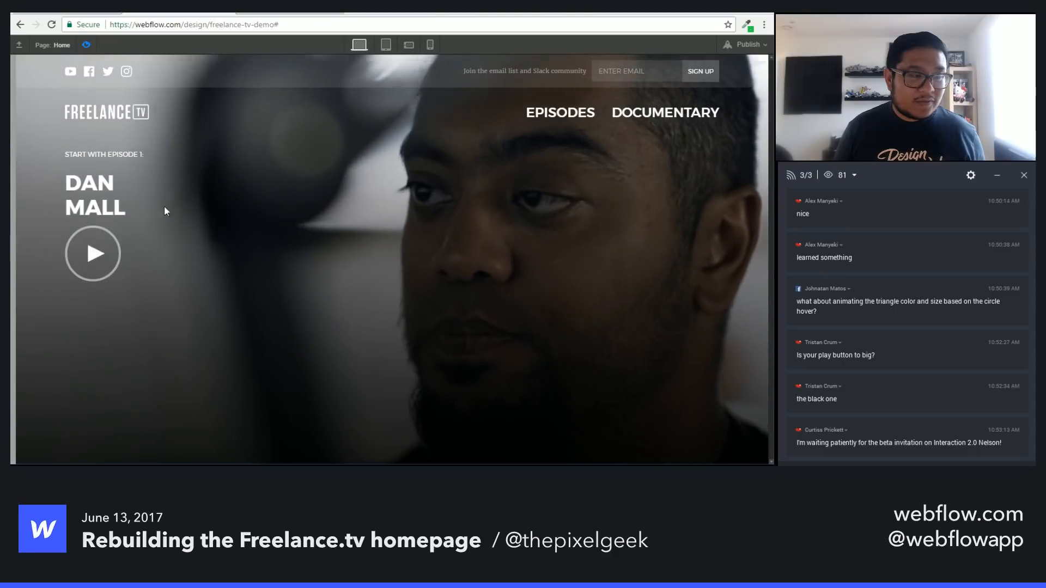
left_click(86, 45)
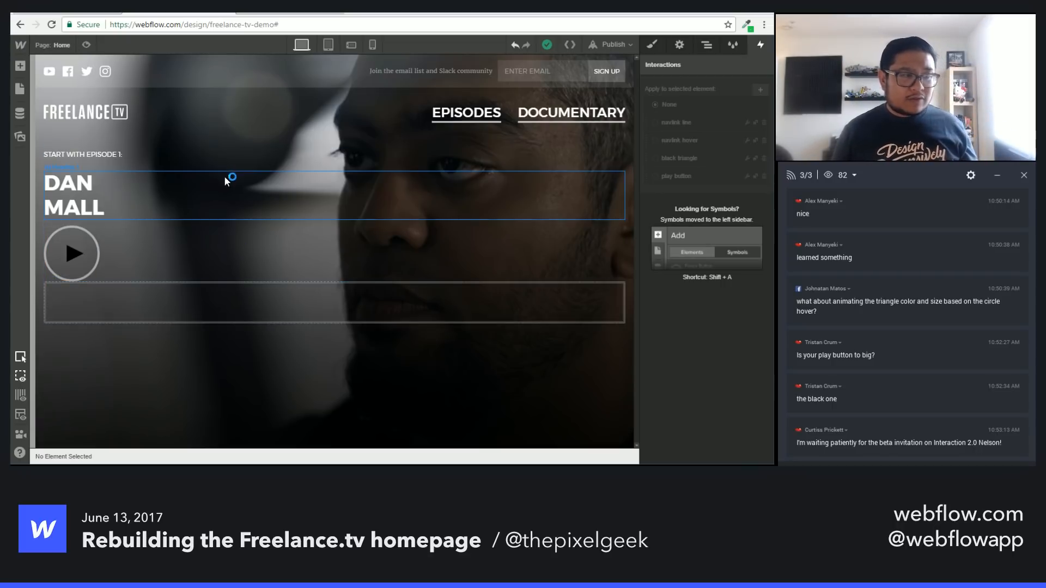
Step: Add a text block inside the empty div block below the play button in the hero content
left_click(231, 194)
key("Up")
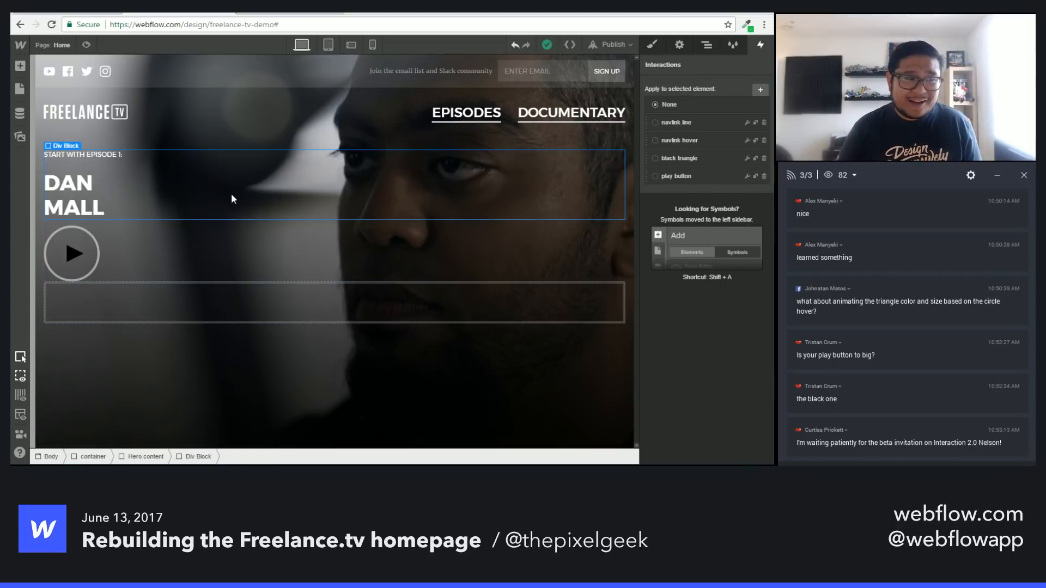
key("Up")
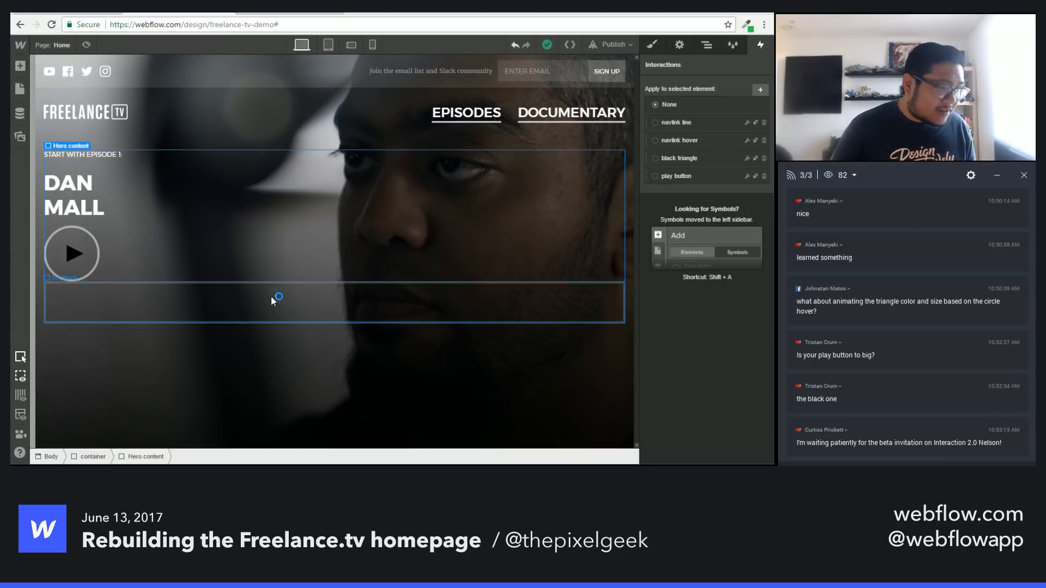
left_click(248, 297)
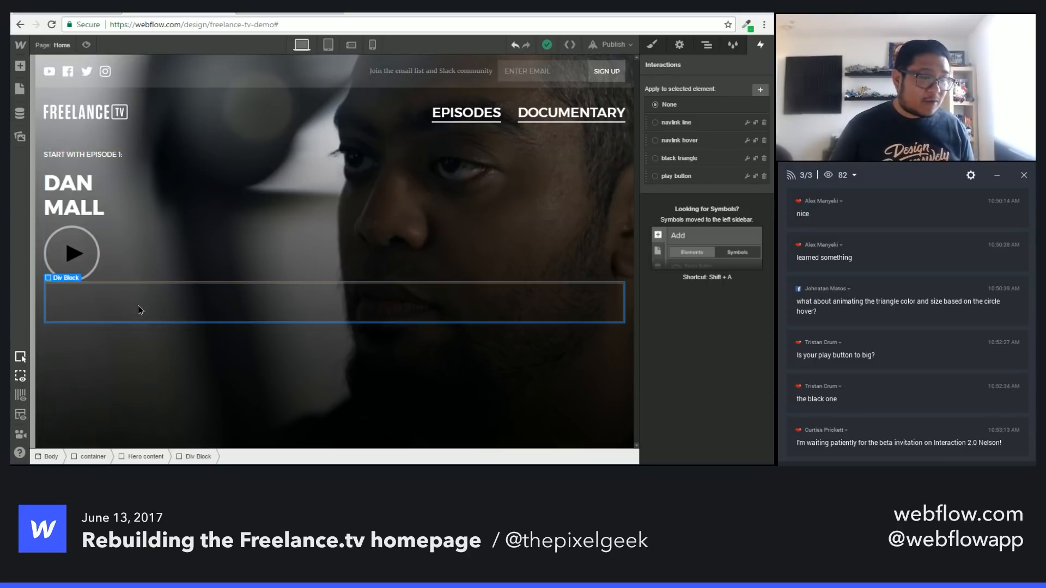
key("a")
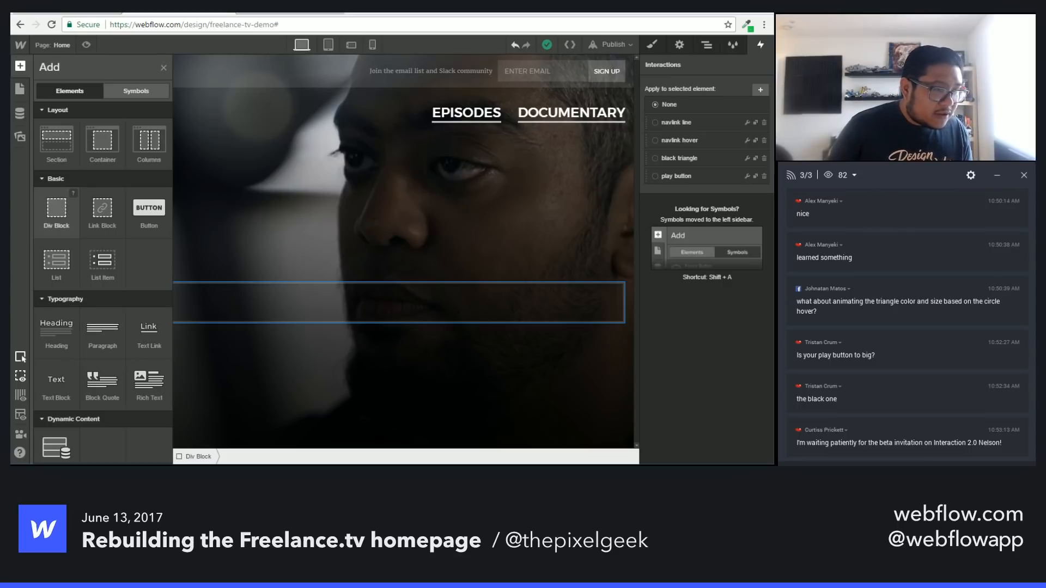
left_click_drag(57, 209, 103, 300)
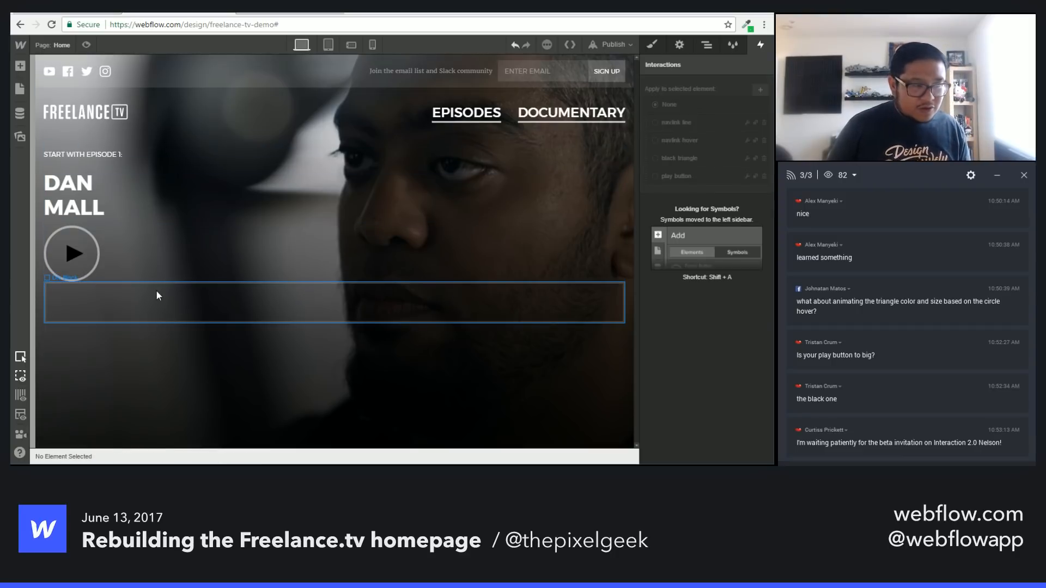
key("a")
left_click_drag(56, 382, 236, 302)
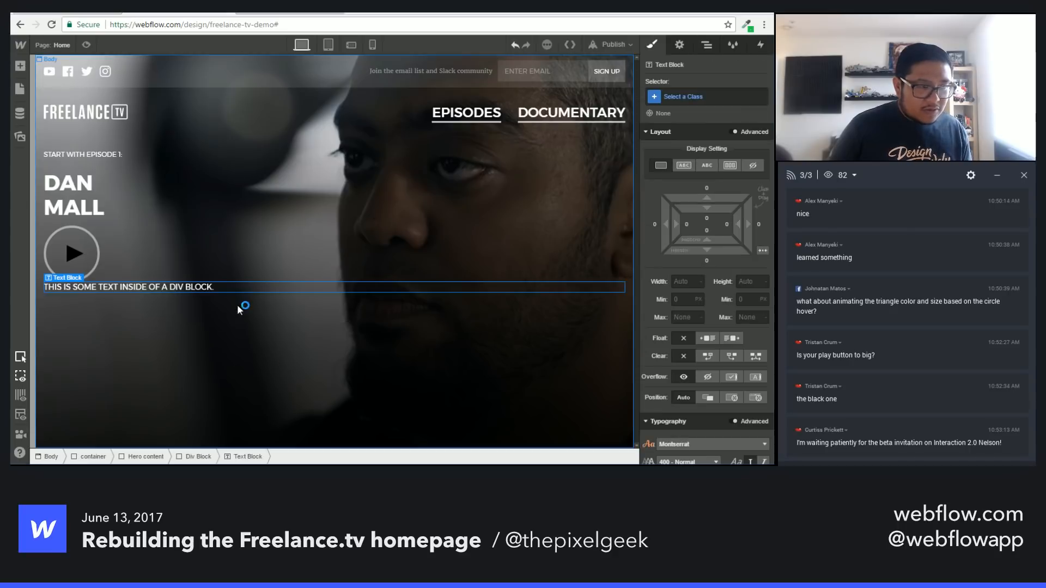
Step: Replace the new text block's placeholder text with 9:58
double_click(204, 287)
key("BackSpace")
type("9")
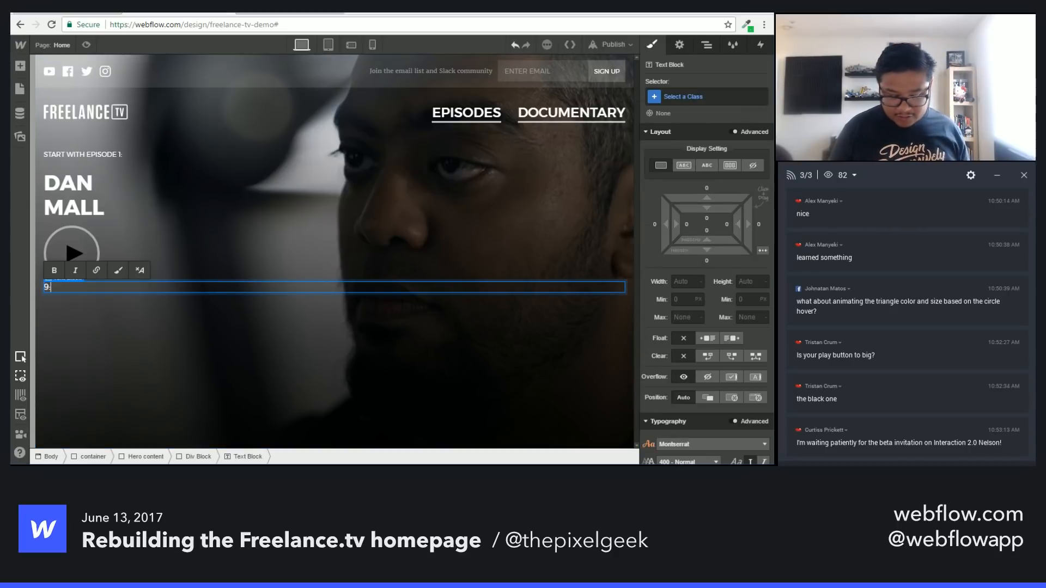
type(":58")
key("Escape")
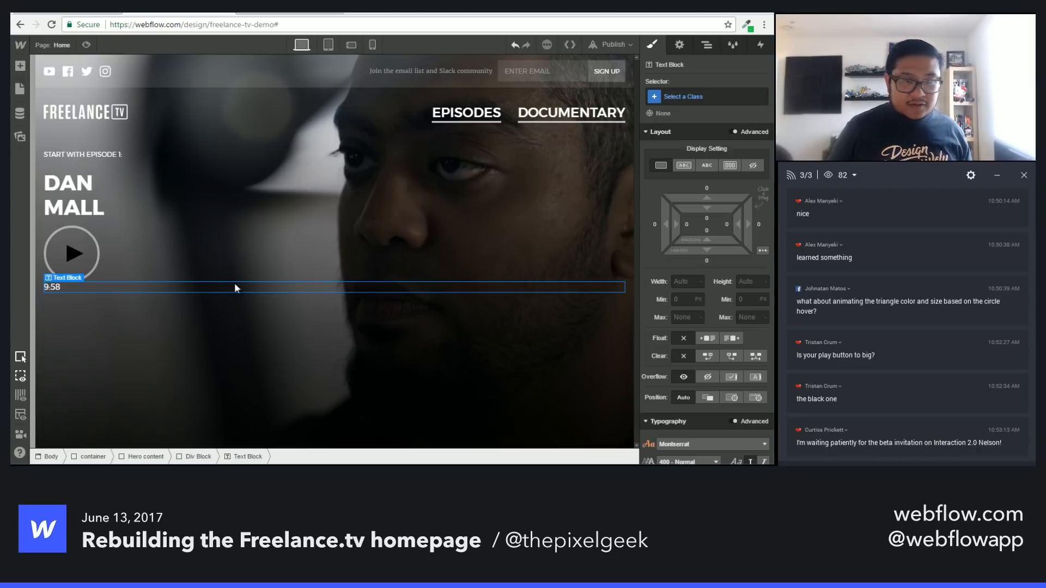
Step: Create the class timecode on the 9:58 text block
left_click(695, 98)
type("timecodew")
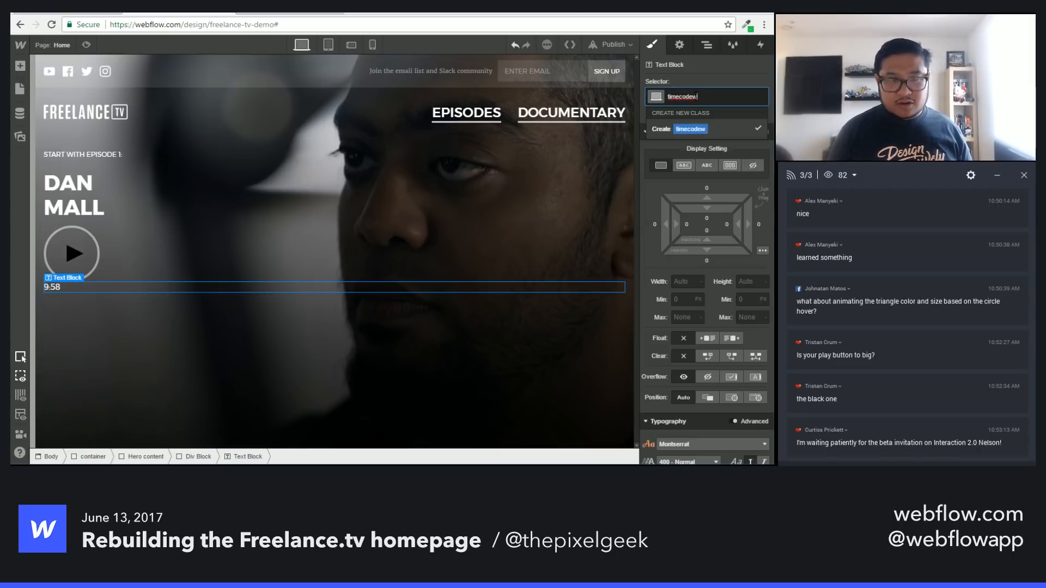
key("Return")
type("timecode")
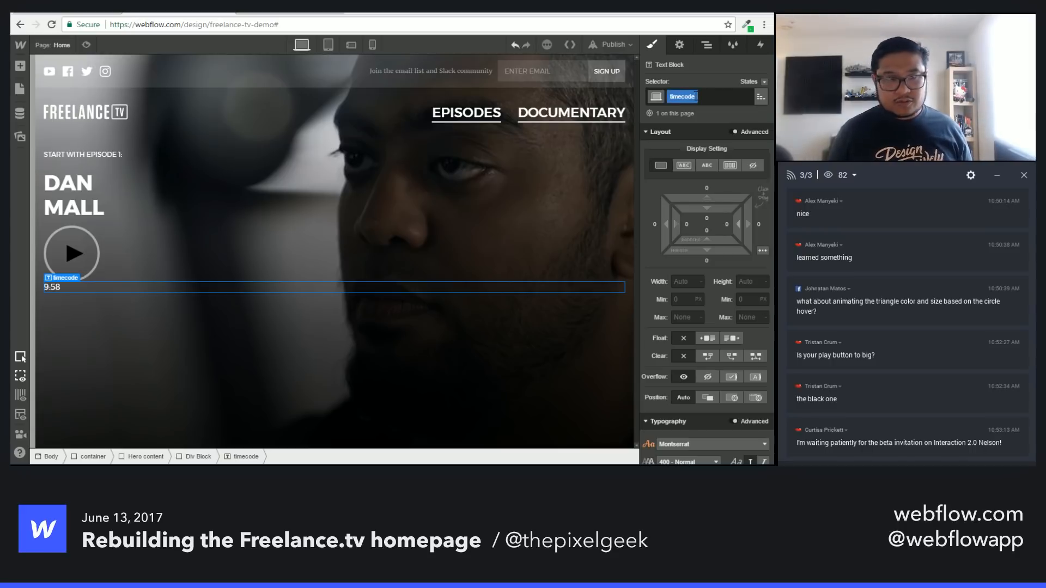
key("Return")
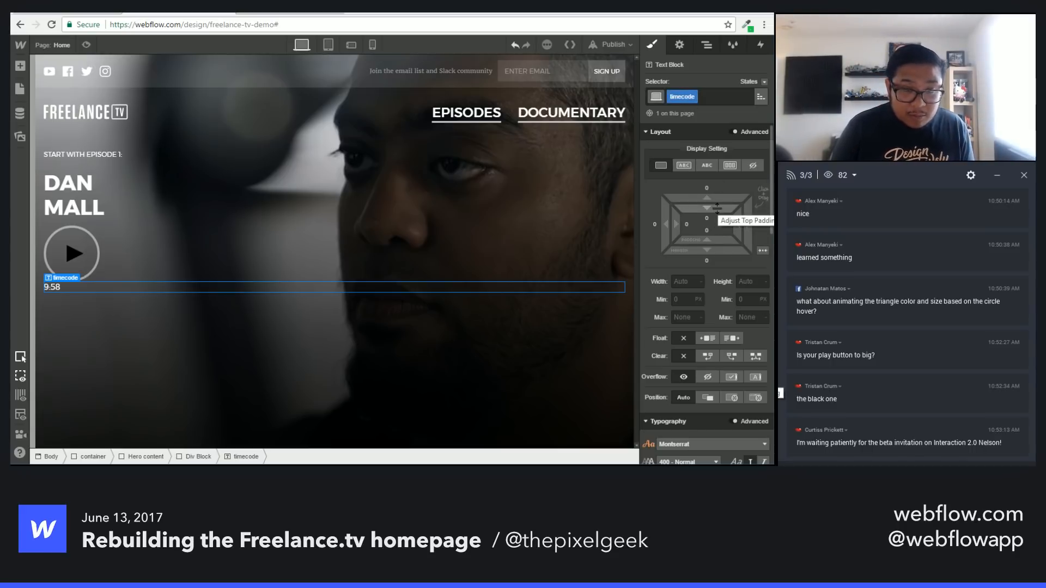
Step: Set the timecode's display to inline-block and add equal padding on all four sides
left_click_drag(717, 209, 717, 212)
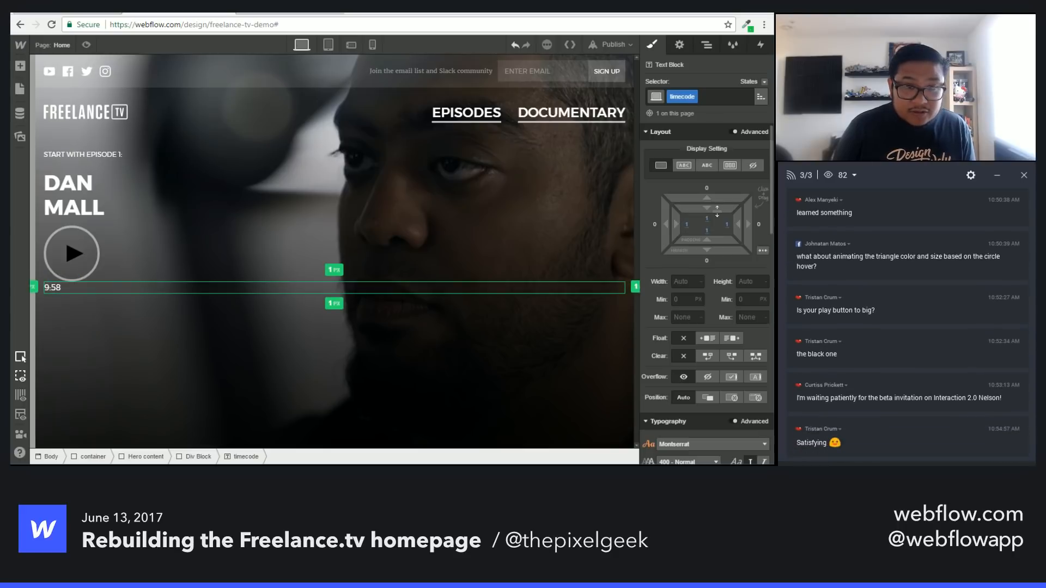
left_click(680, 166)
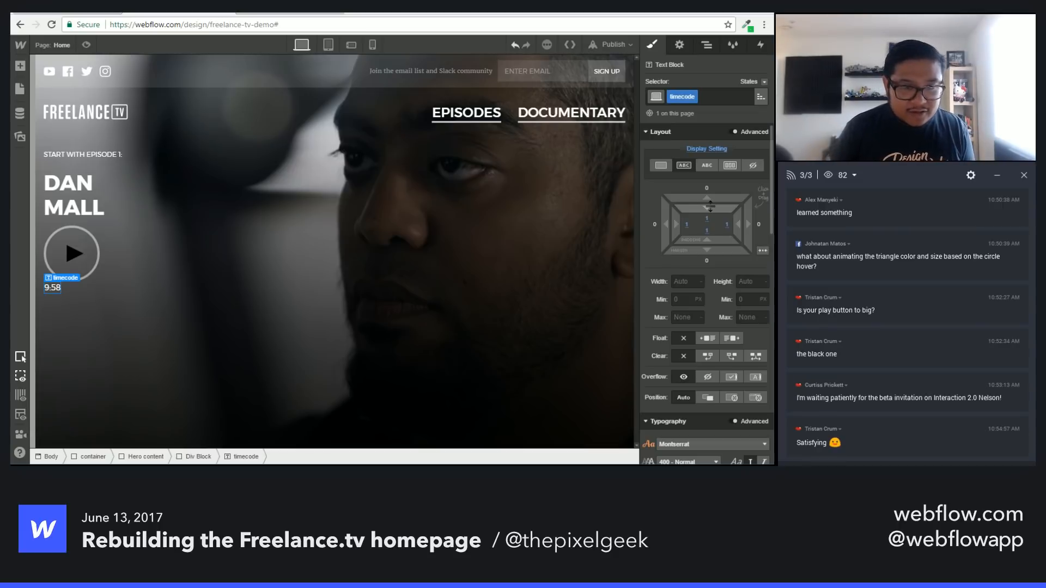
left_click_drag(713, 206, 717, 214)
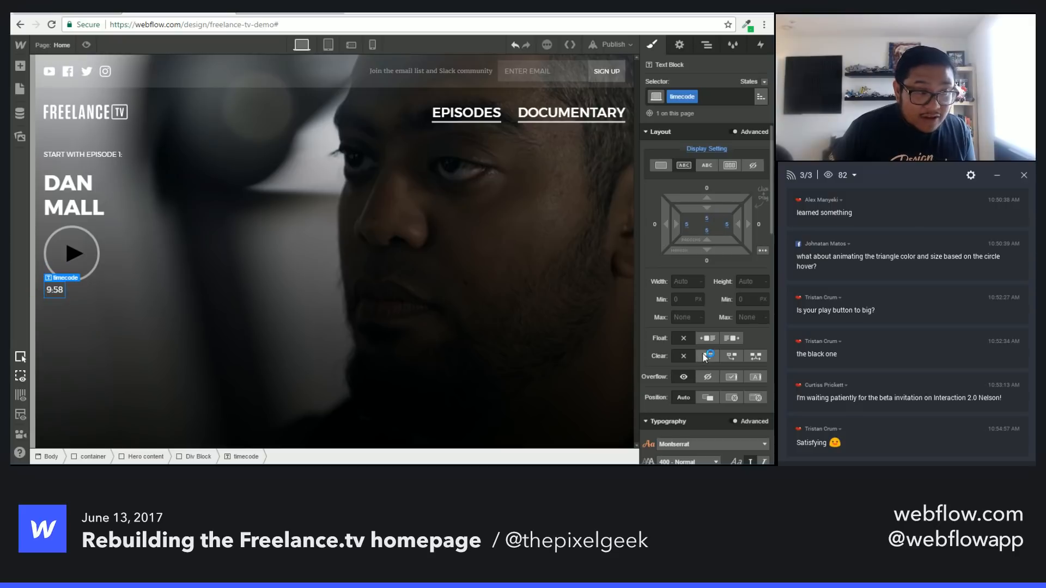
Step: Give the timecode a black background using the saved black swatch
scroll(715, 426, "down", 4)
scroll(699, 411, "down", 2)
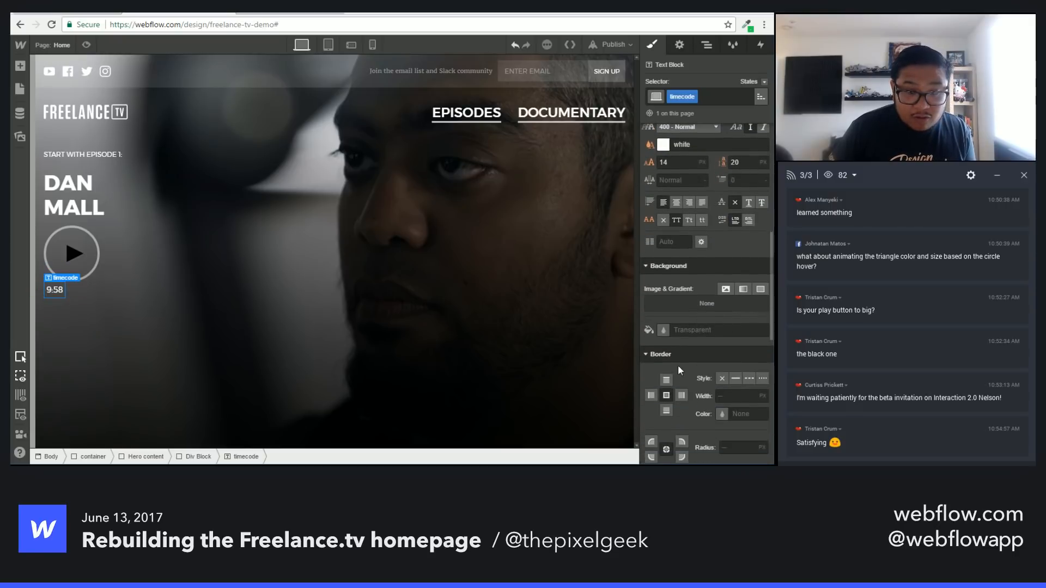
left_click(664, 331)
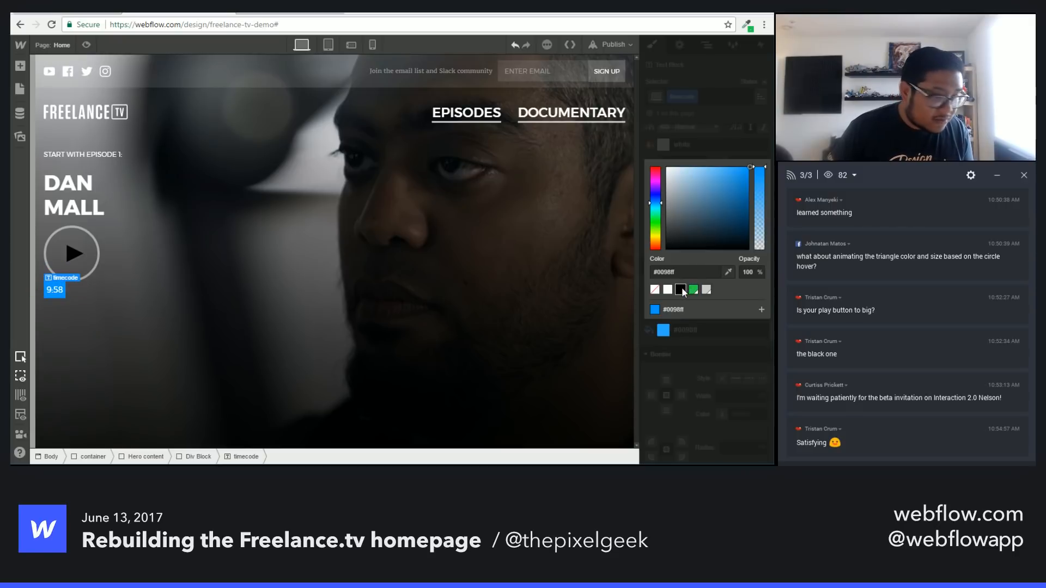
left_click(680, 289)
left_click(727, 123)
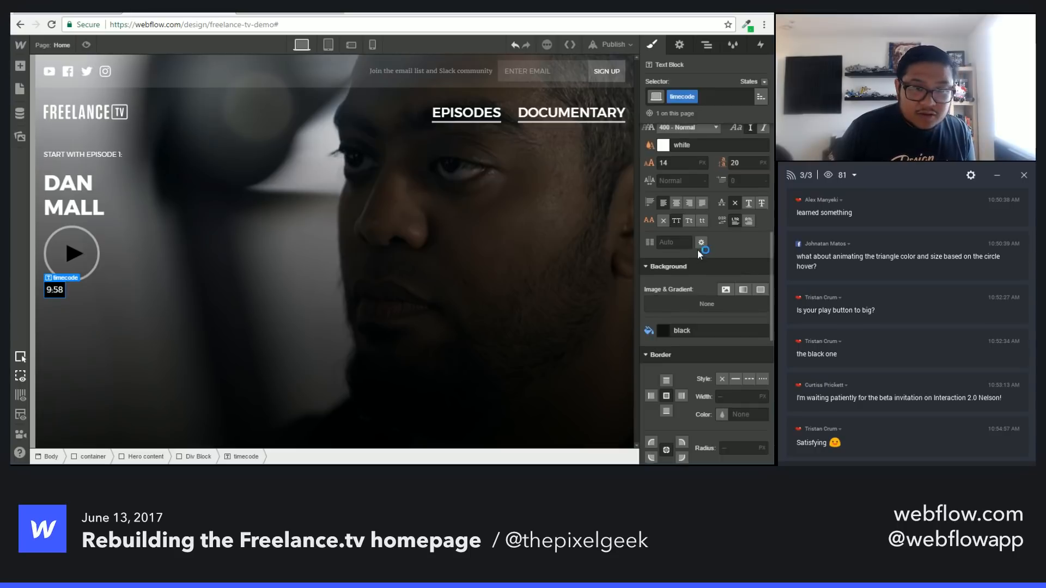
Step: Set the timecode's font weight to 600 - Semi Bold and its font size to 22 px
scroll(700, 242, "up", 3)
left_click(686, 238)
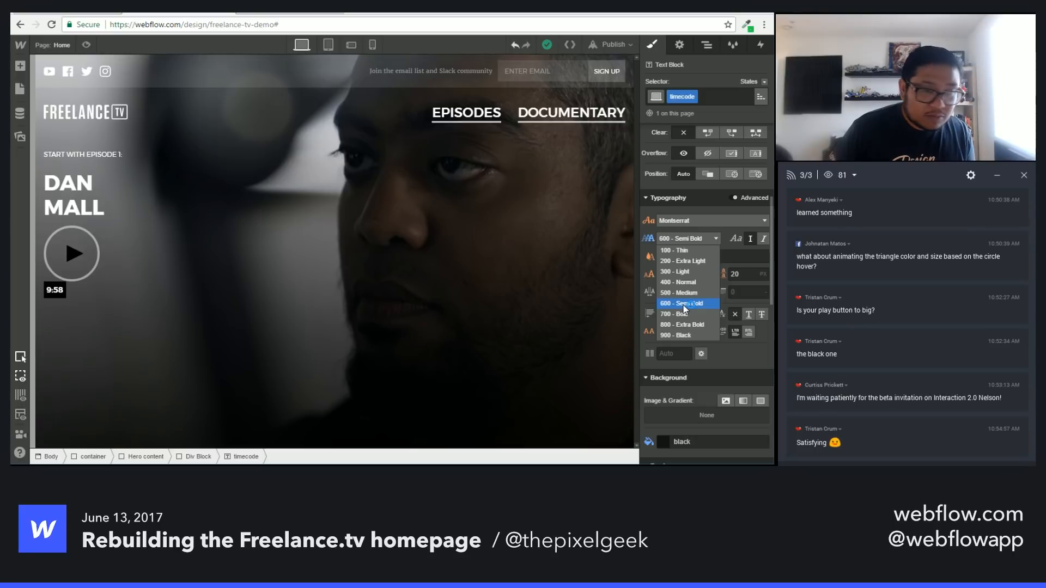
left_click(684, 305)
left_click(684, 274)
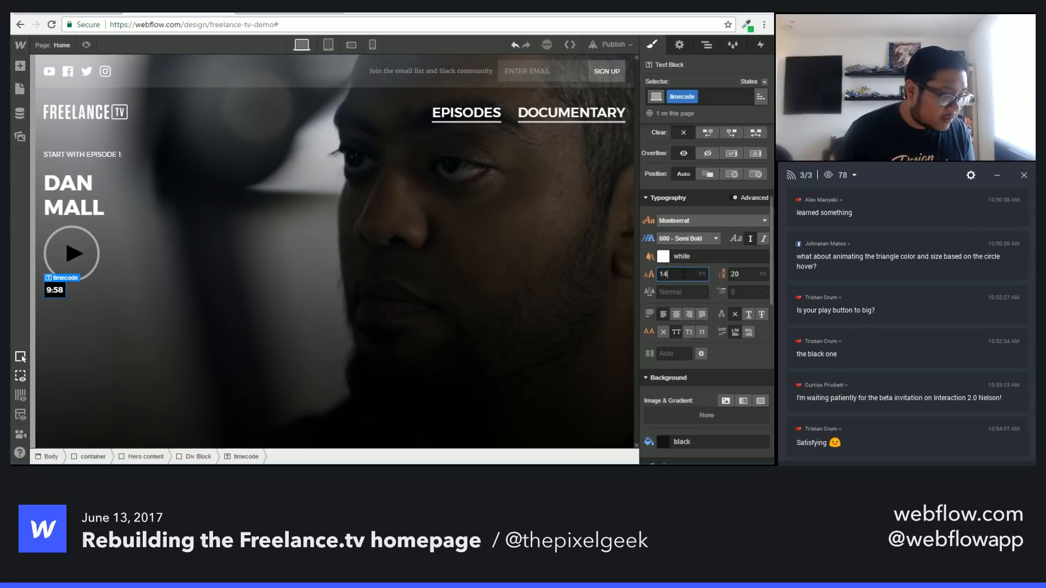
key("Up")
key("Up")
key("Up")
key("Up")
key("Up")
key("Up")
key("Up")
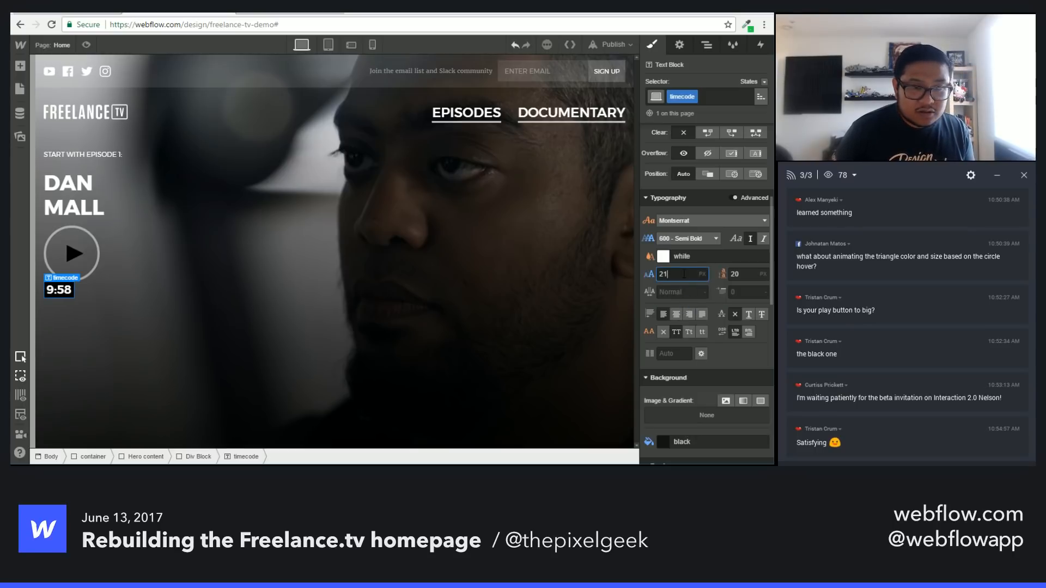
key("Up")
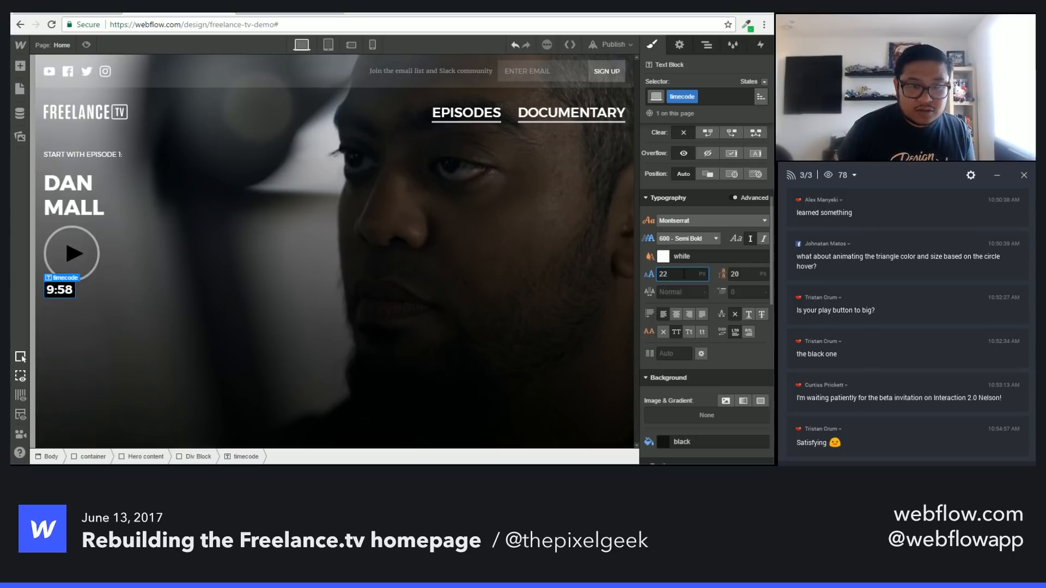
Step: Set the timecode's line height to 28 px
key("Tab")
key("Up")
key("Up")
key("Up")
key("Up")
key("Up")
key("Up")
key("Up")
key("Up")
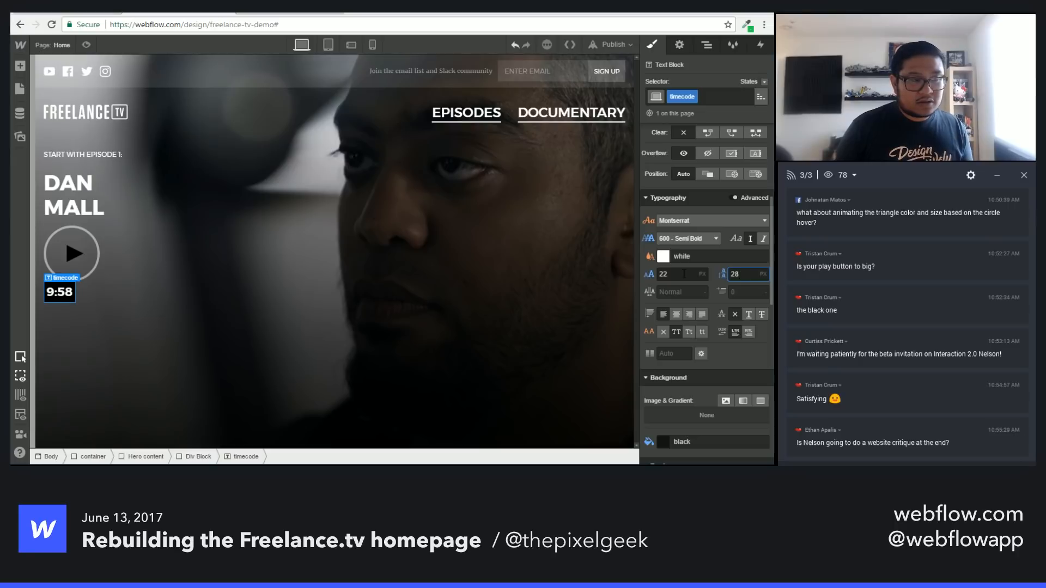
Step: Make the Hero content section a horizontal flex layout with its children spaced between and centred vertically
scroll(655, 199, "up", 5)
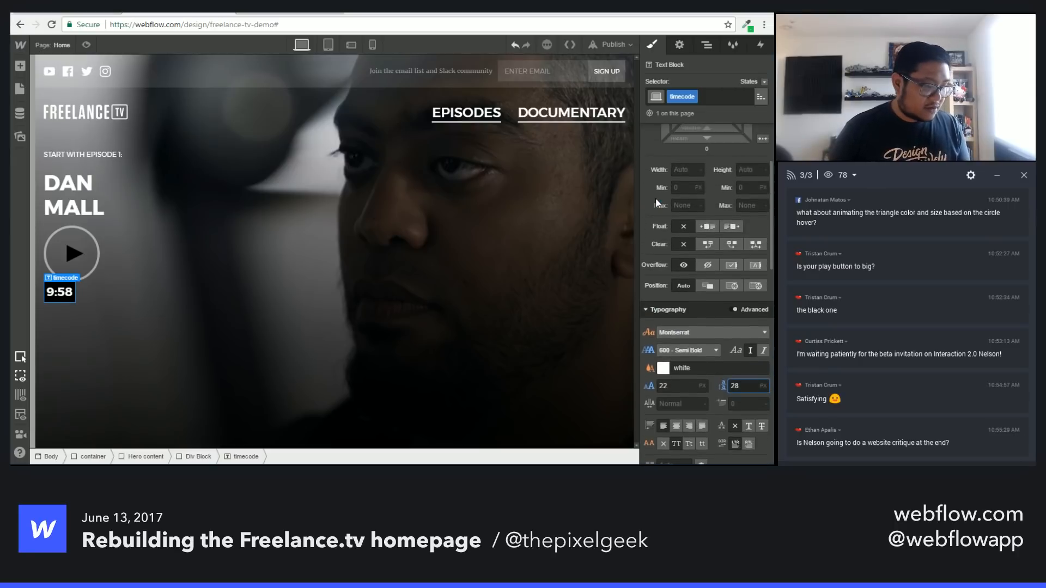
left_click(227, 188)
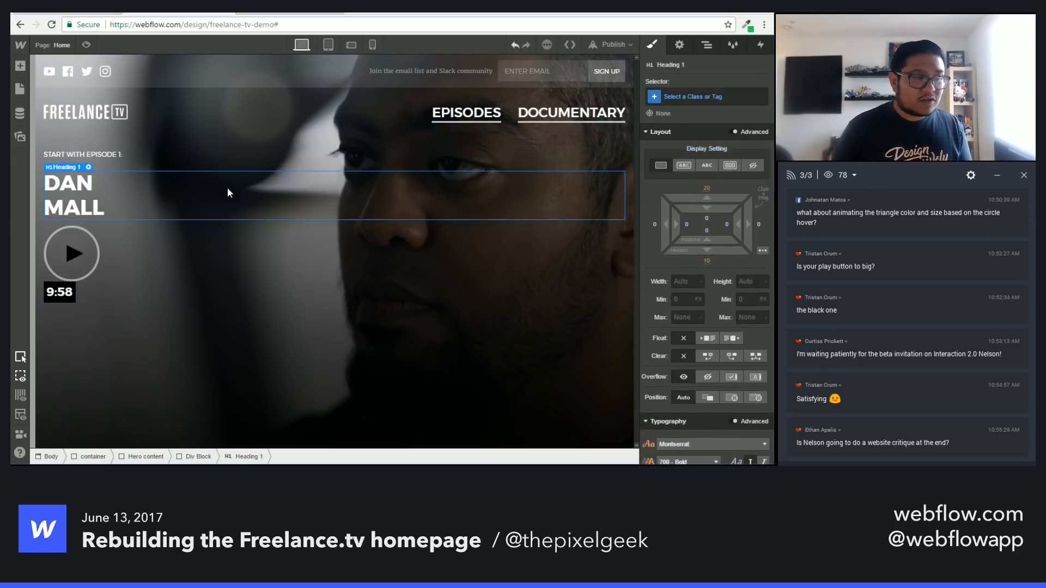
key("Up")
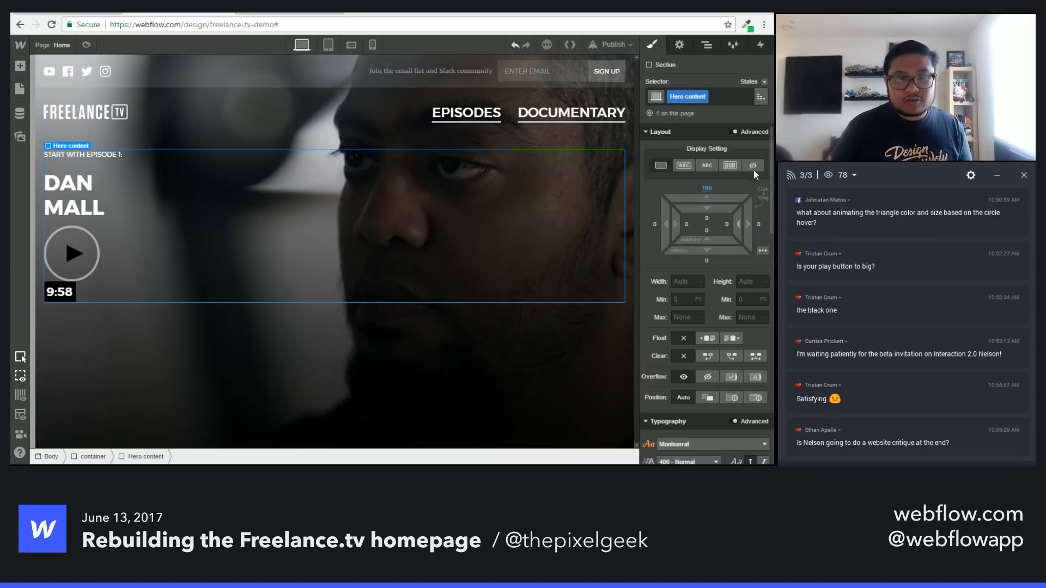
left_click(730, 166)
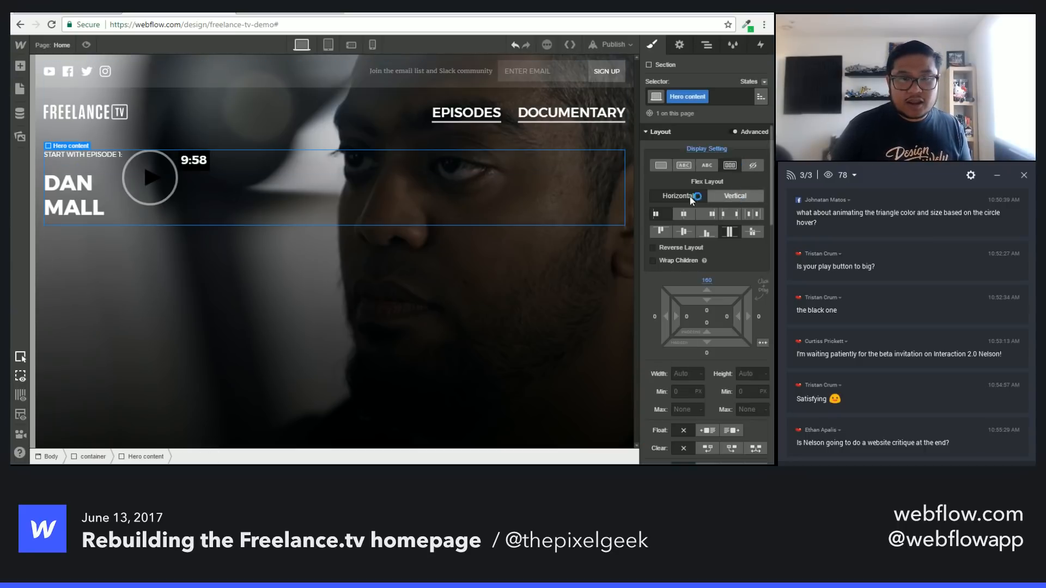
left_click(731, 213)
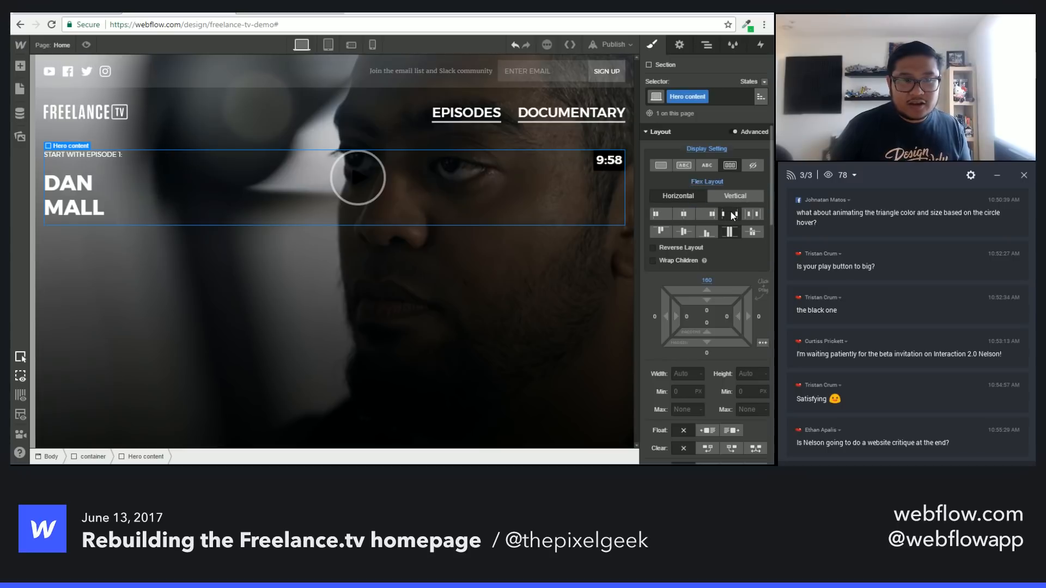
left_click(683, 233)
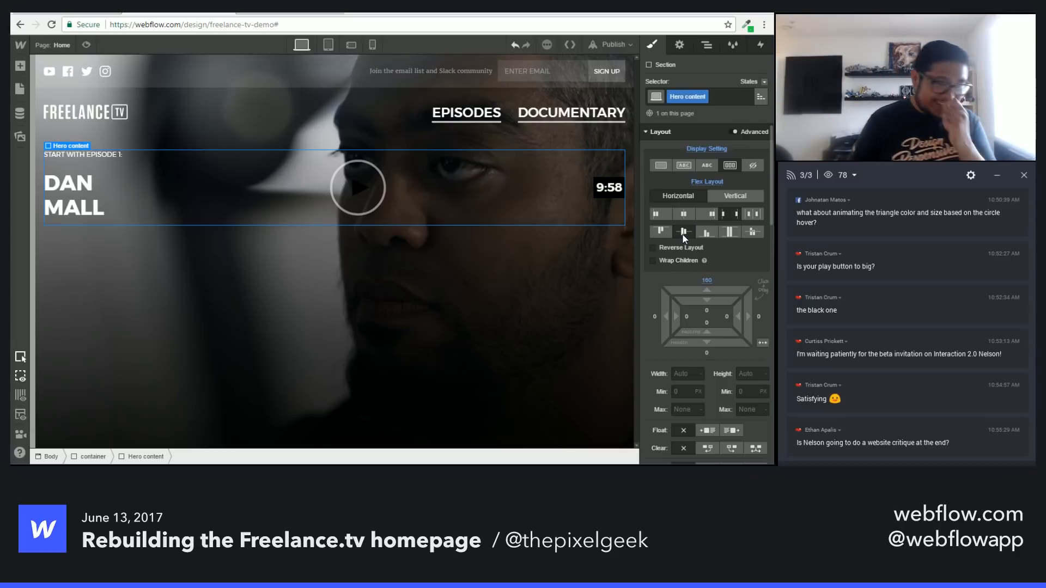
Step: Set the font size of the All H1 Headings tag to 100 px, using the large hero heading
left_click(108, 211)
left_click(719, 97)
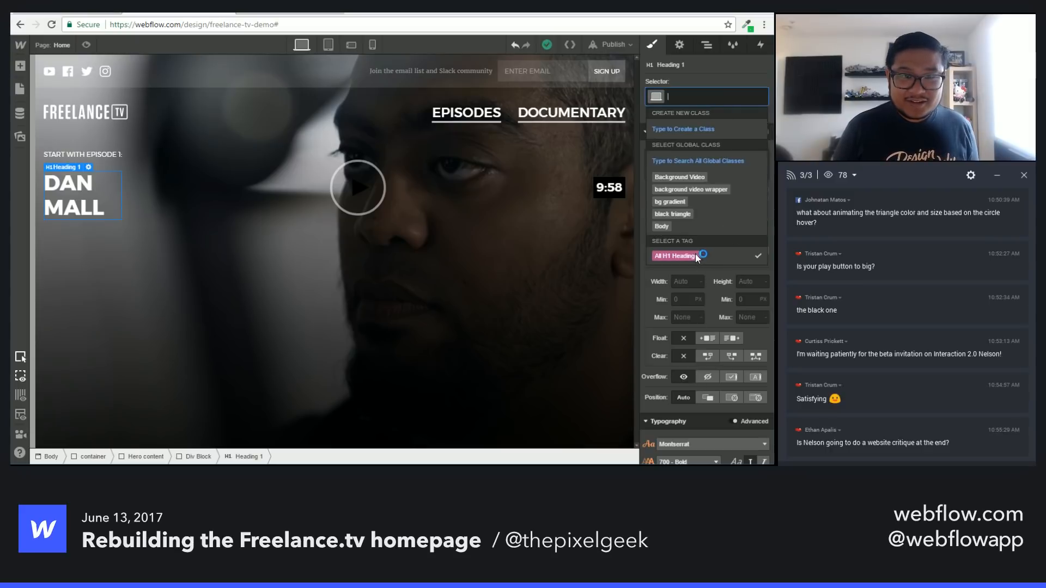
left_click(676, 255)
scroll(673, 335, "down", 5)
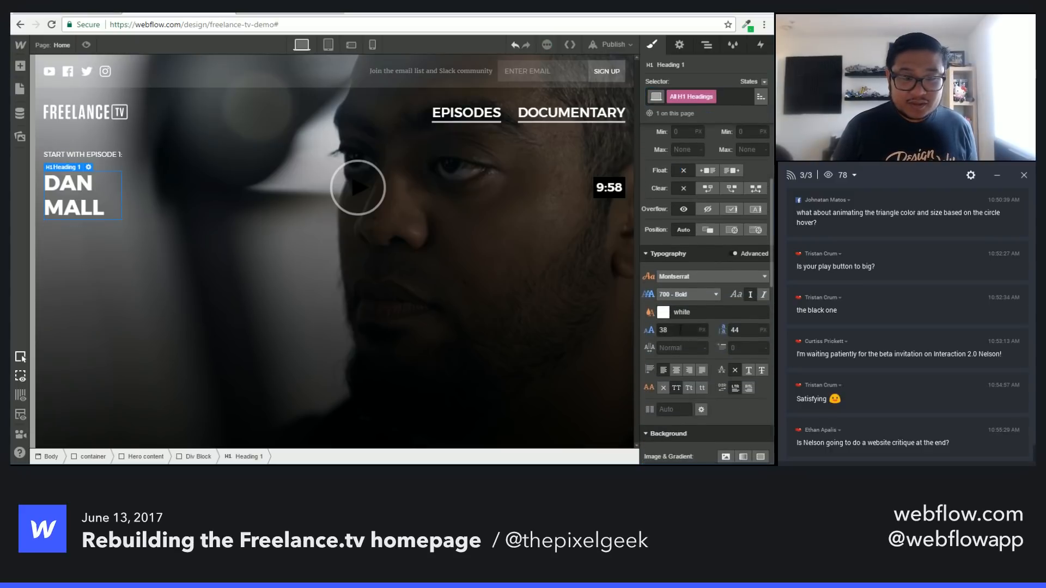
left_click(681, 330)
key("shift+Up")
key("shift+Up")
key("shift+Up")
key("shift+Up")
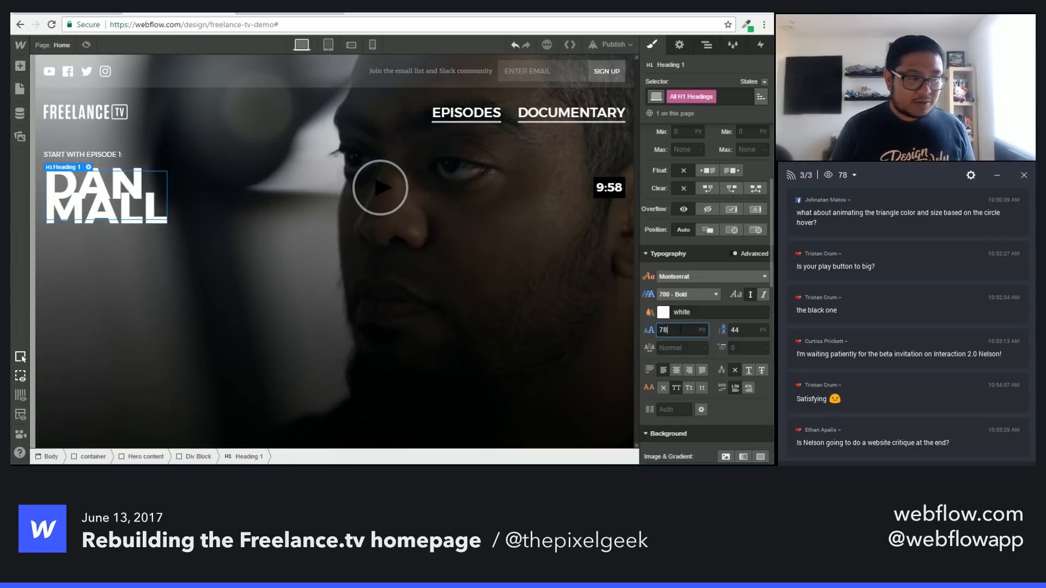
key("shift+Up")
key("shift+Up")
key("shift+Up")
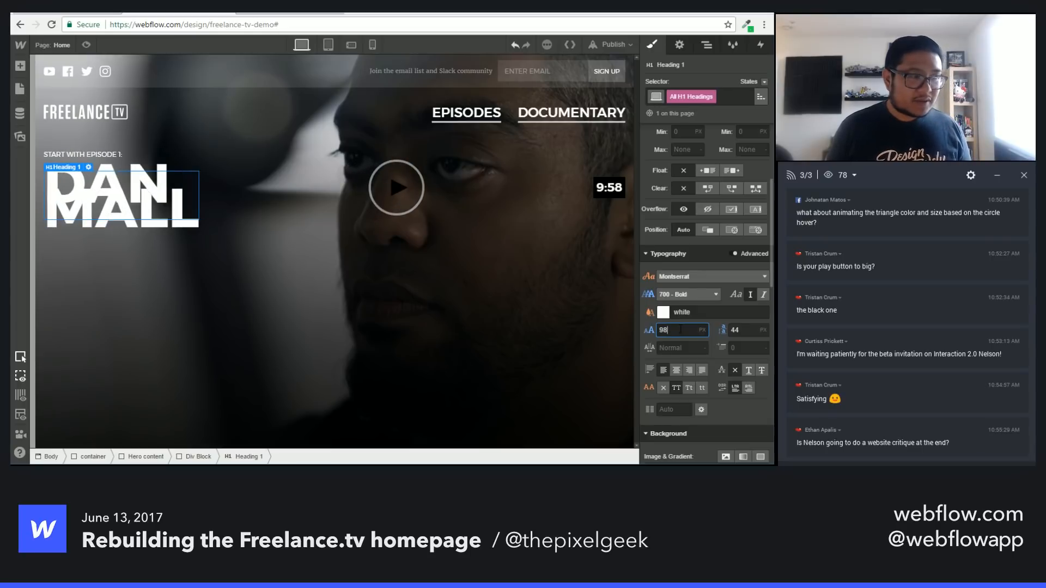
key("Down")
key("Down")
key("Down")
key("Down")
key("Down")
key("Down")
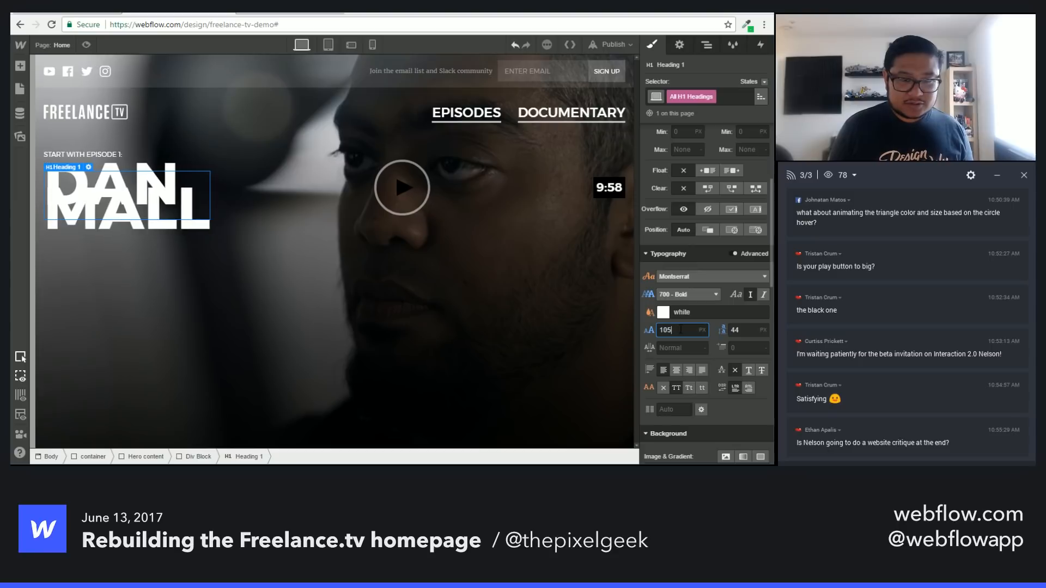
key("Down")
key("Down")
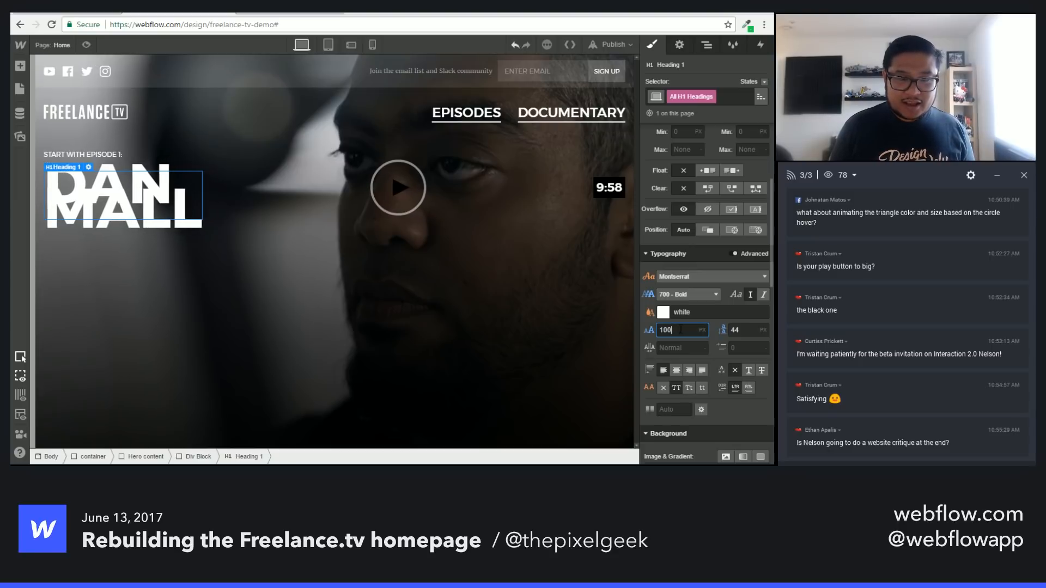
Step: Set the line height of all H1 headings to 90 px
key("Tab")
key("shift+Up")
key("shift+Up")
key("shift+Up")
key("shift+Up")
key("shift+Up")
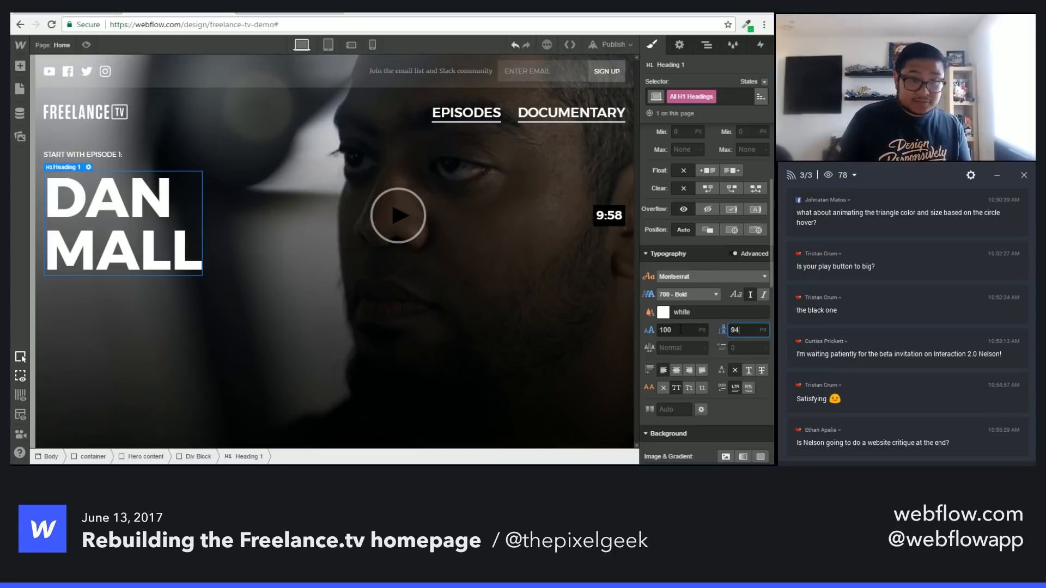
key("Up")
key("Up")
key("Up")
key("Up")
key("Up")
key("Up")
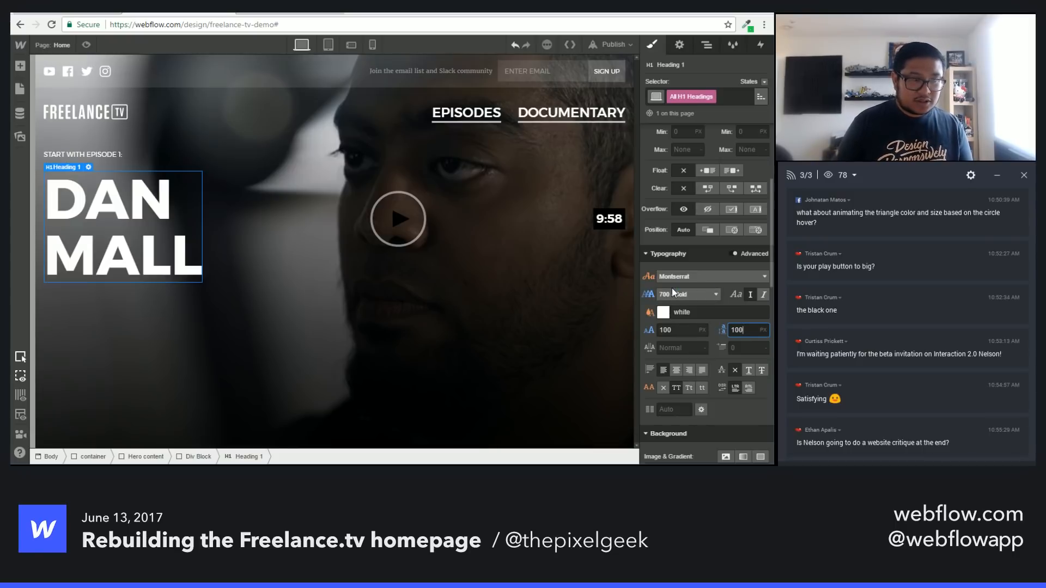
key("shift+Down")
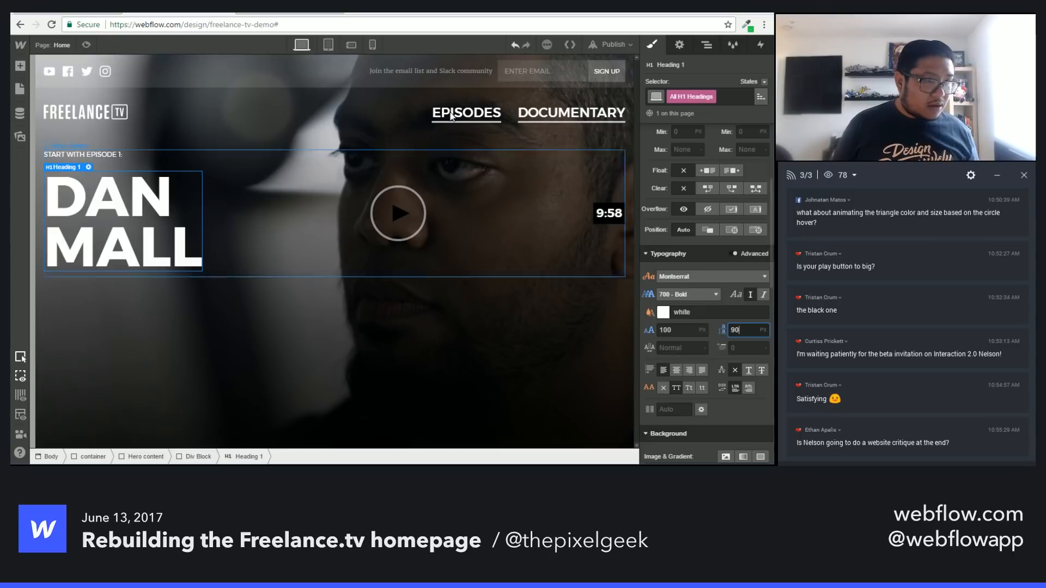
Step: Set the top and bottom margins of all H1 headings to 0, then deselect the heading
scroll(674, 294, "up", 3)
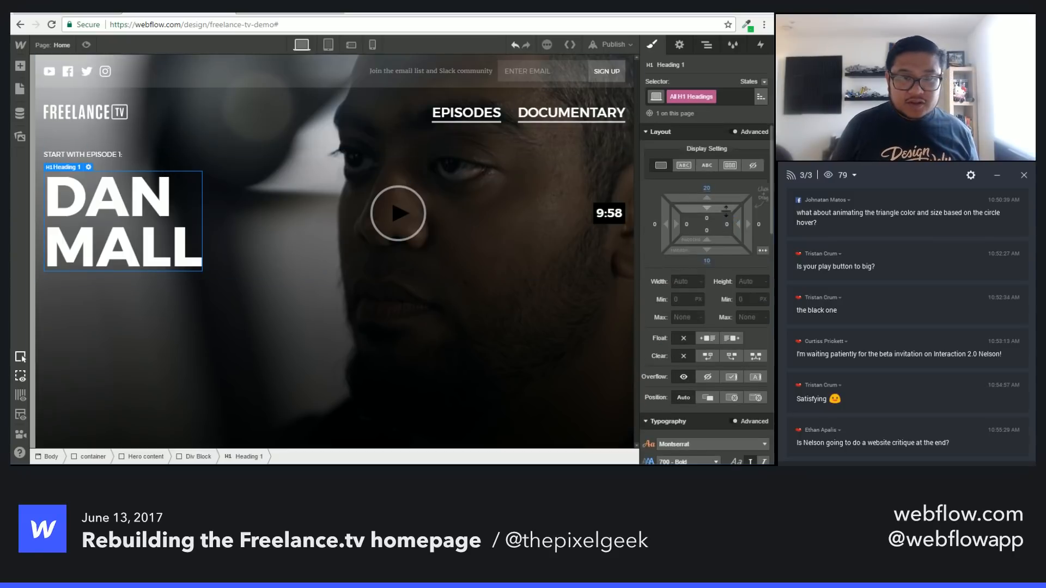
left_click(706, 188)
type("0")
key("Return")
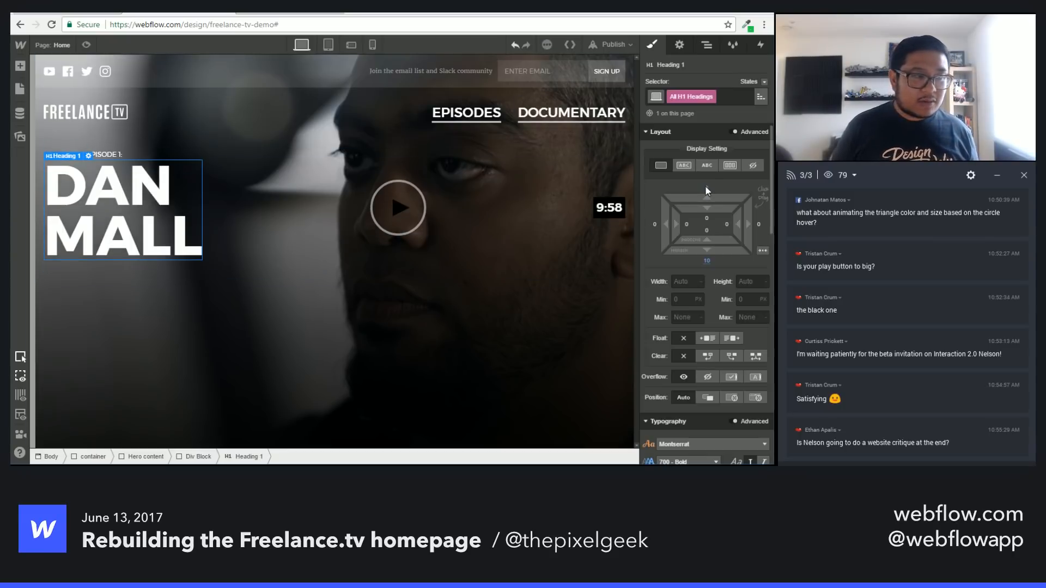
left_click(707, 261)
type("0")
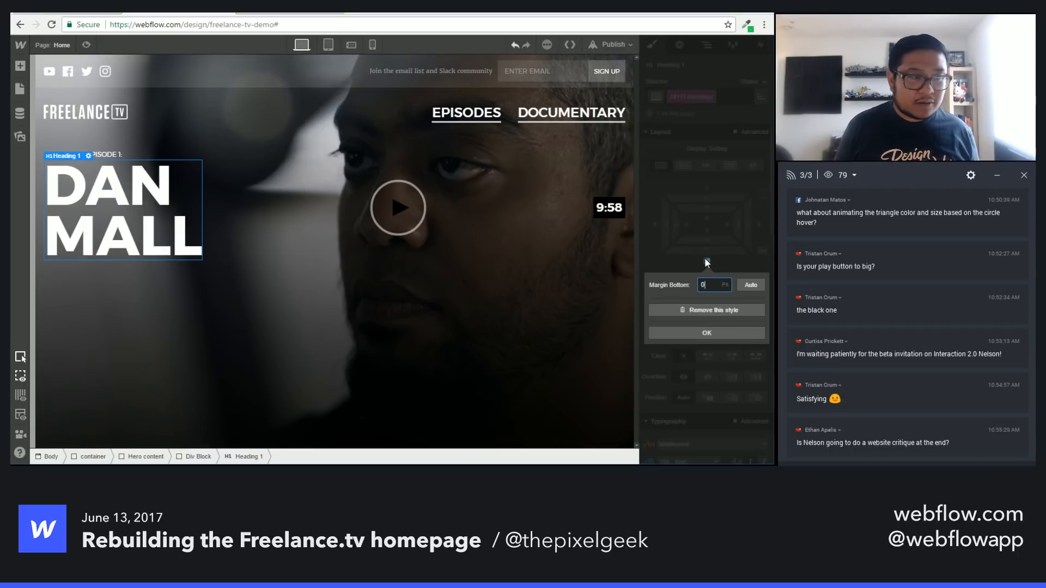
key("Return")
left_click(319, 320)
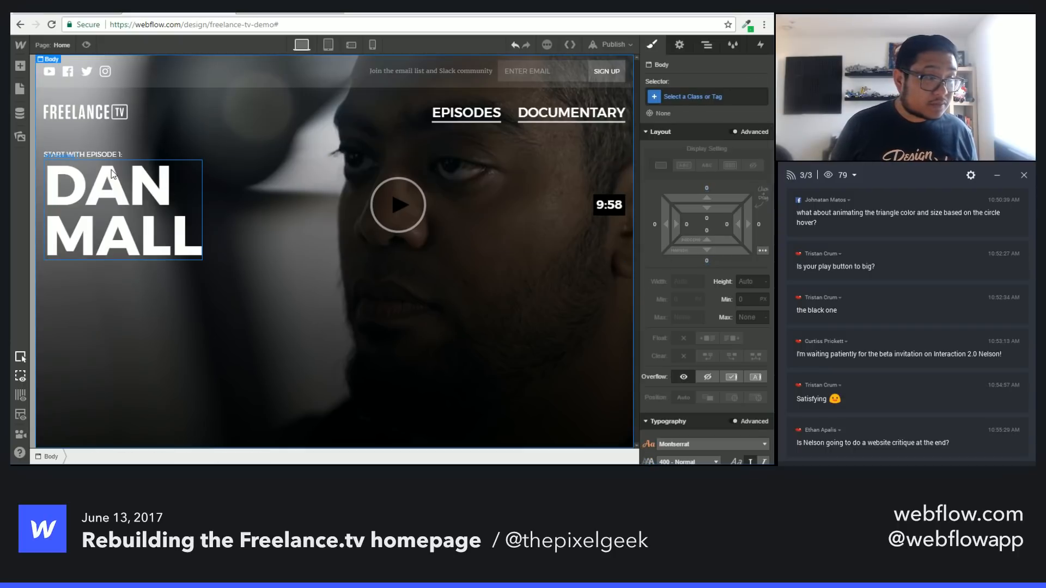
left_click(120, 151)
left_click(244, 328)
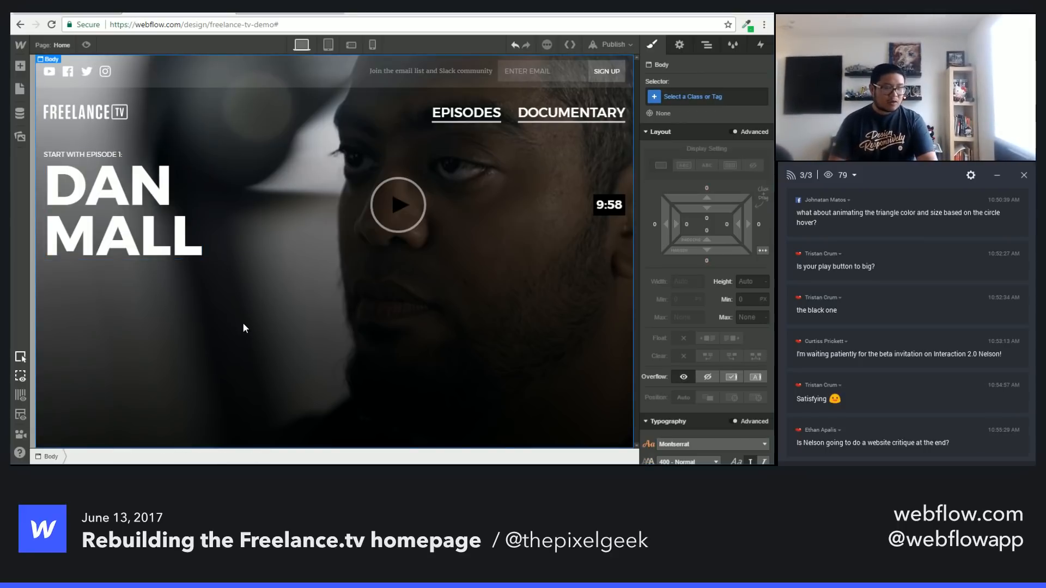
Step: Add a div block as the last child of the Hero content section, after its three existing div blocks
left_click(337, 256)
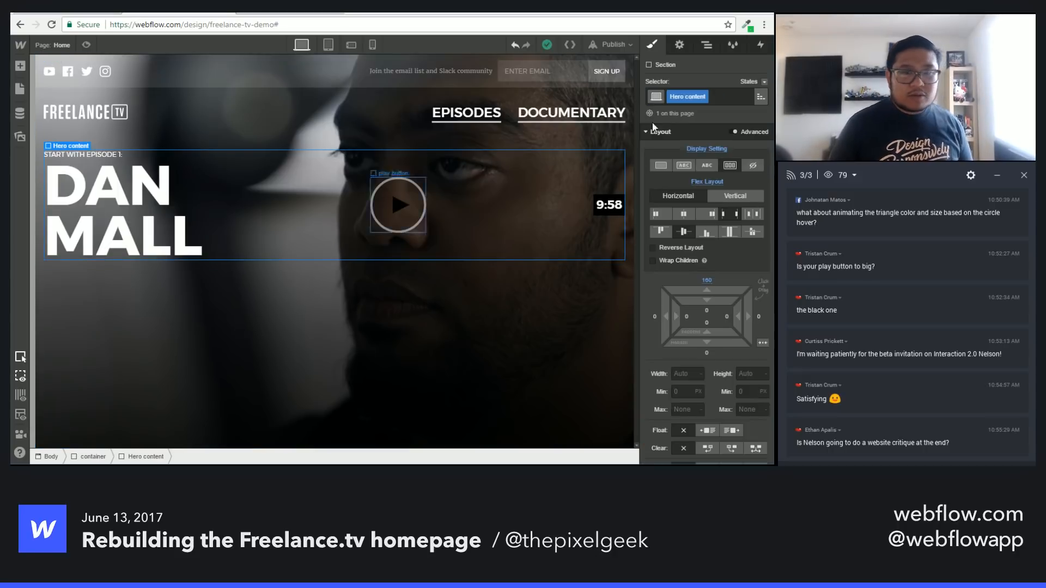
left_click(704, 48)
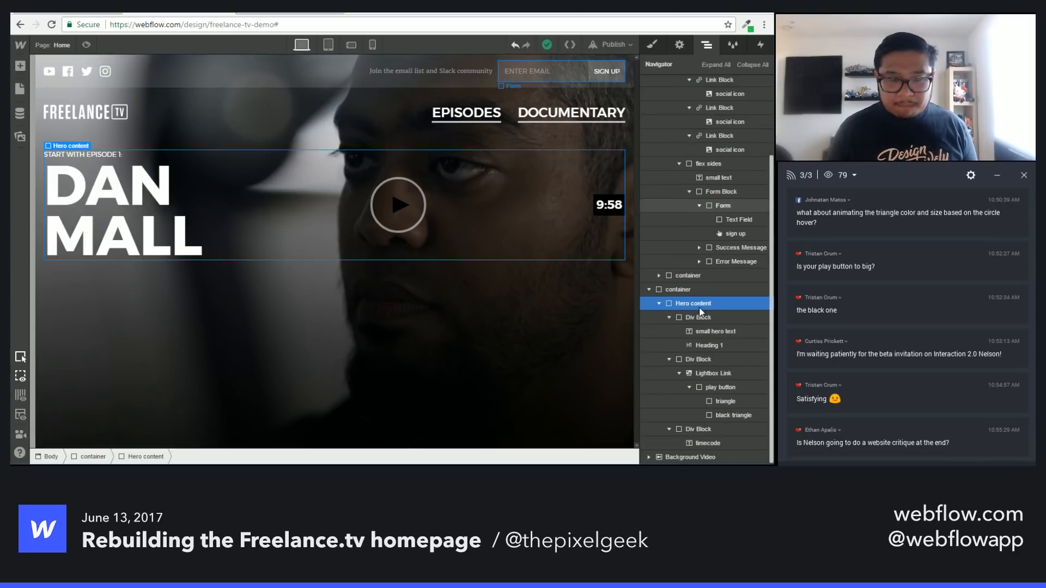
left_click(669, 318)
left_click(669, 332)
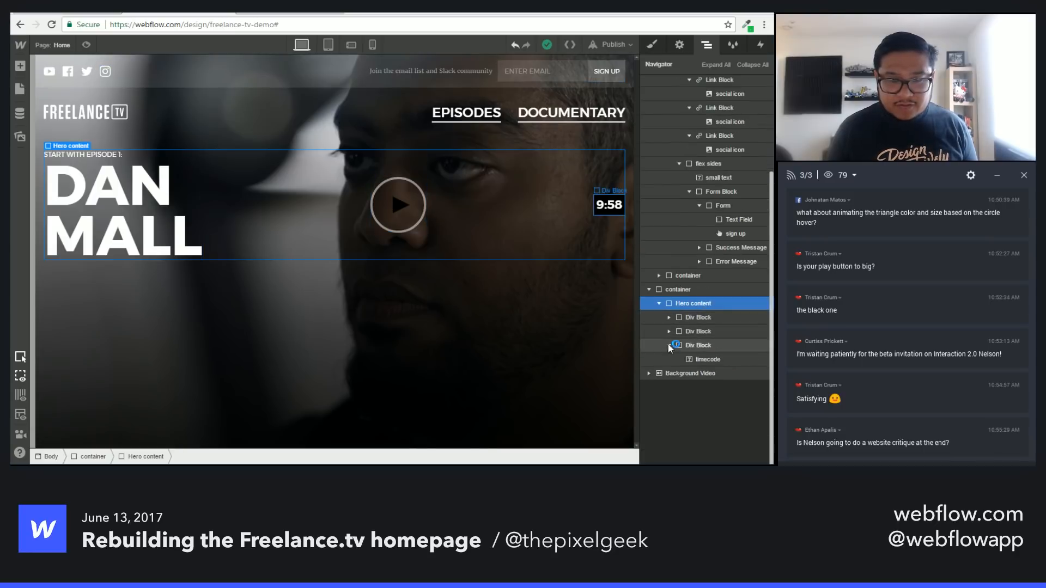
left_click(669, 345)
key("a")
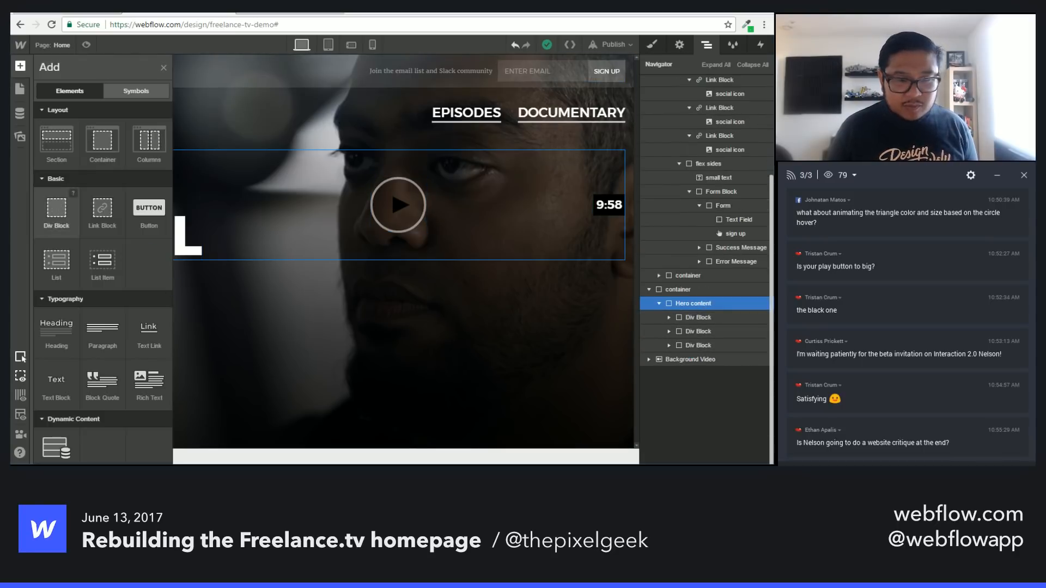
left_click_drag(57, 210, 720, 365)
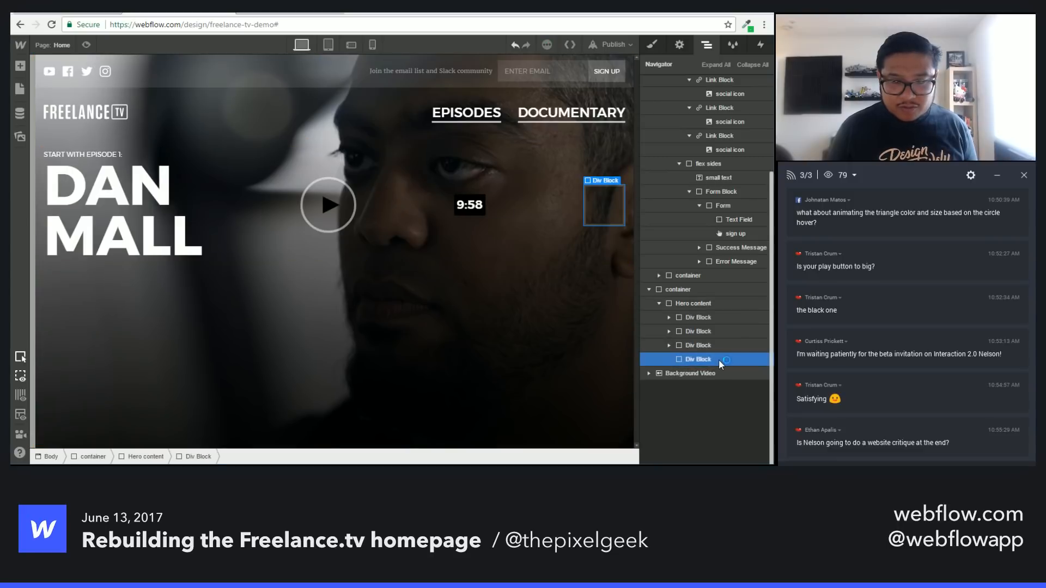
Step: Check the original Freelance.tv page and give the new empty div block the class AWESOME PERSON
left_click(653, 46)
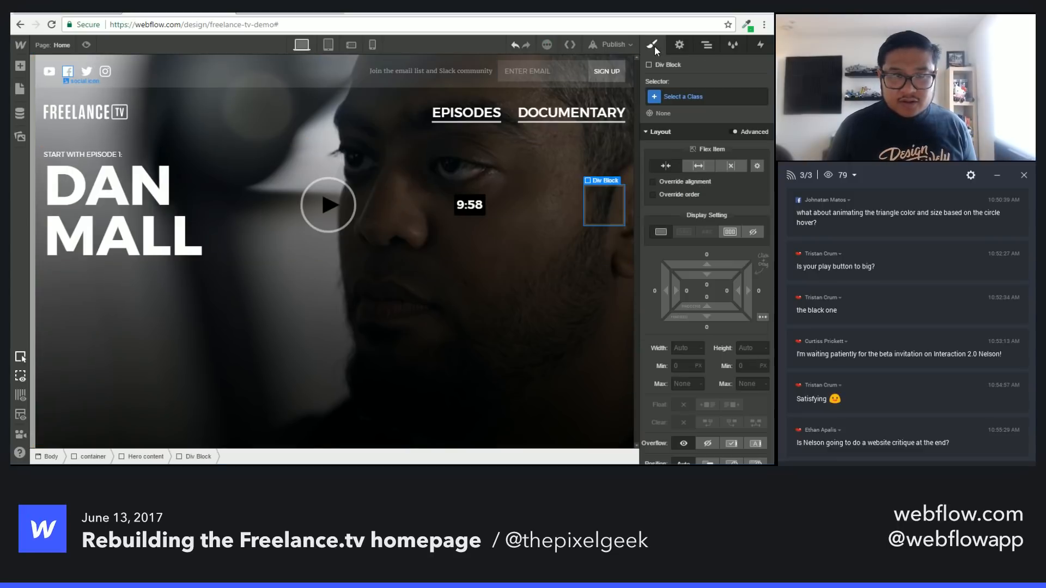
left_click(687, 98)
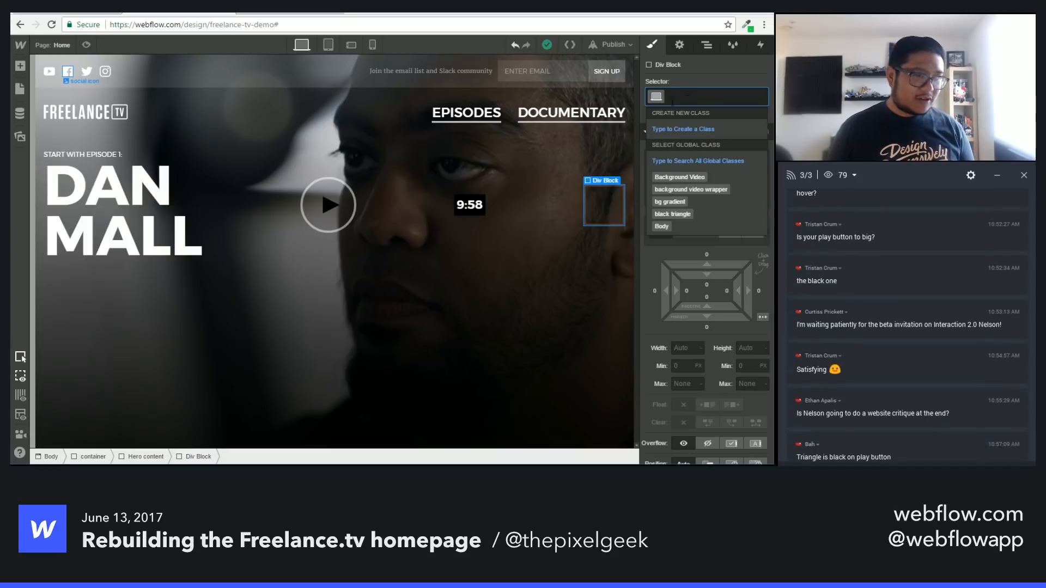
left_click(85, 14)
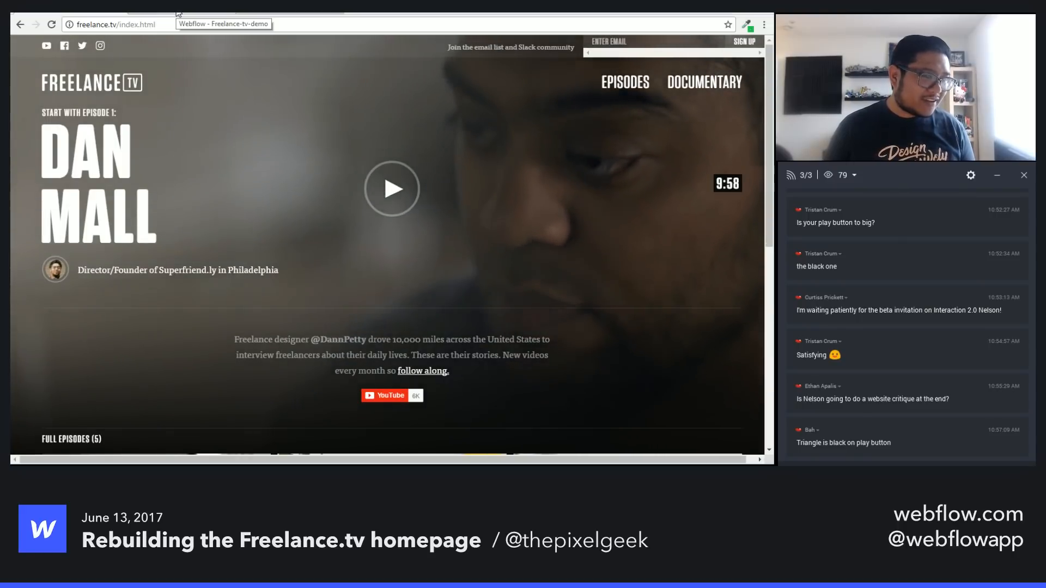
left_click(177, 12)
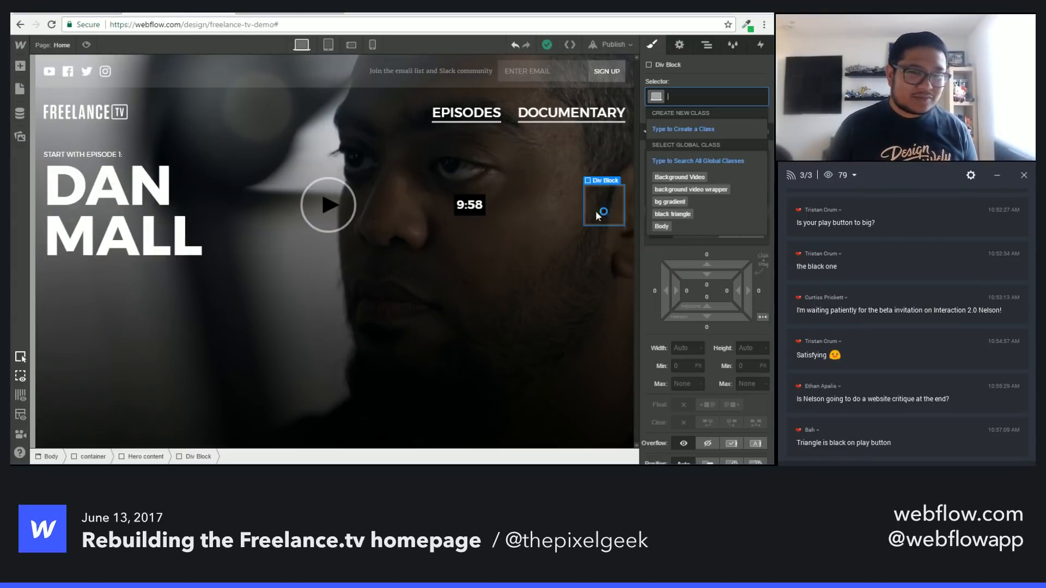
left_click(687, 99)
key("a")
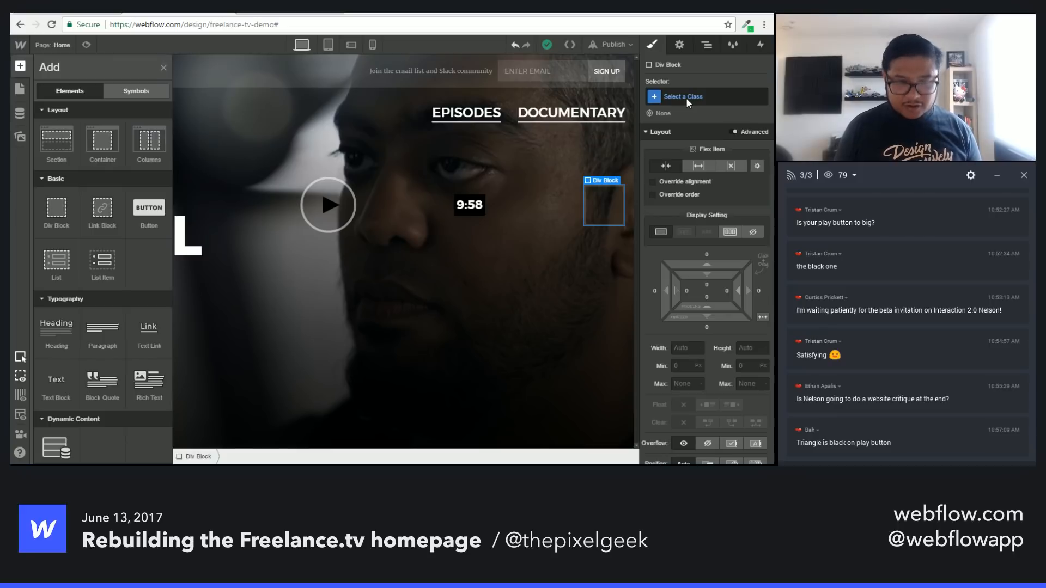
key("a")
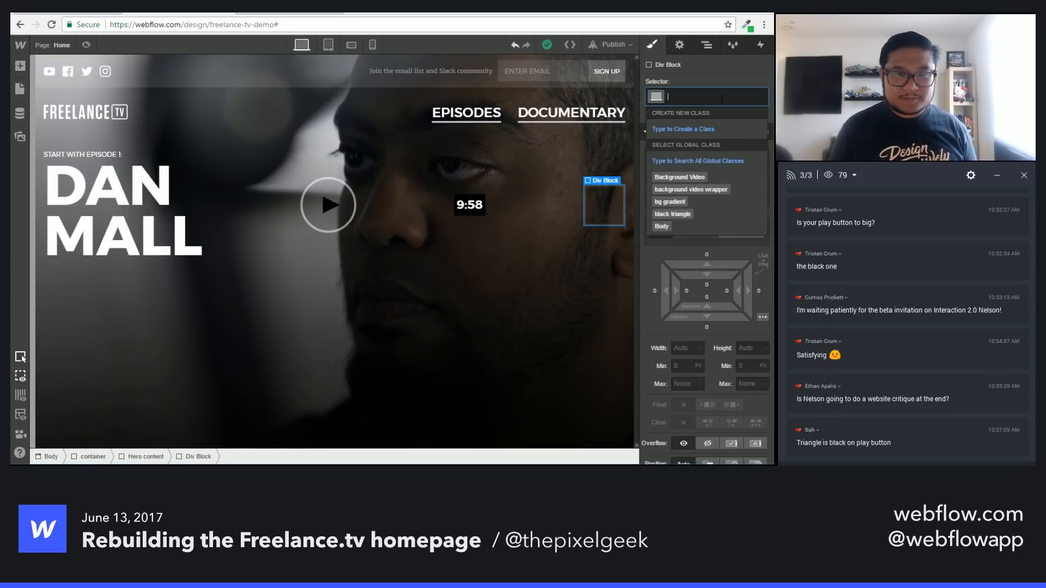
left_click(721, 97)
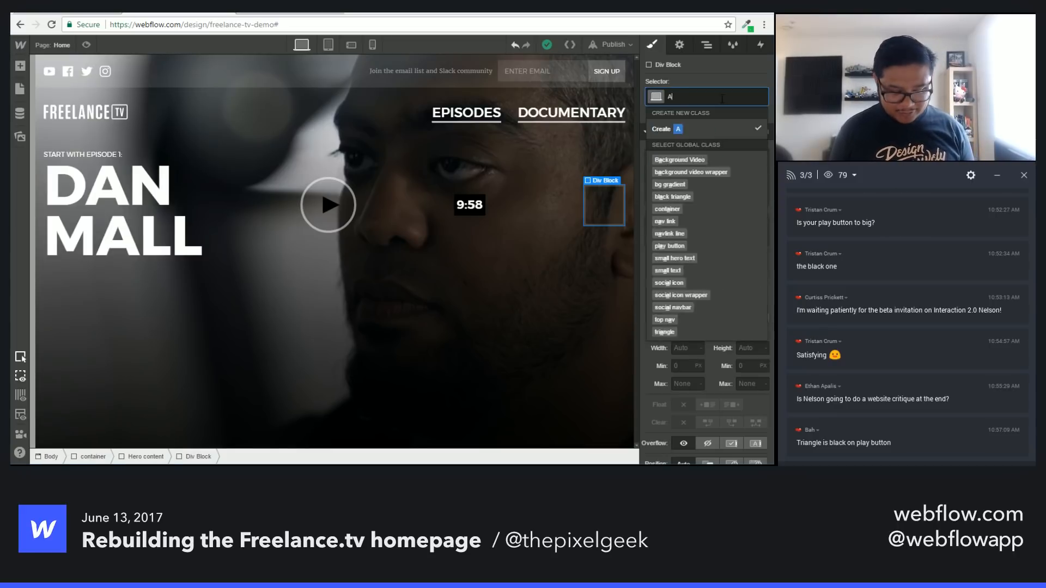
type("AWESOME PERSON")
key("Return")
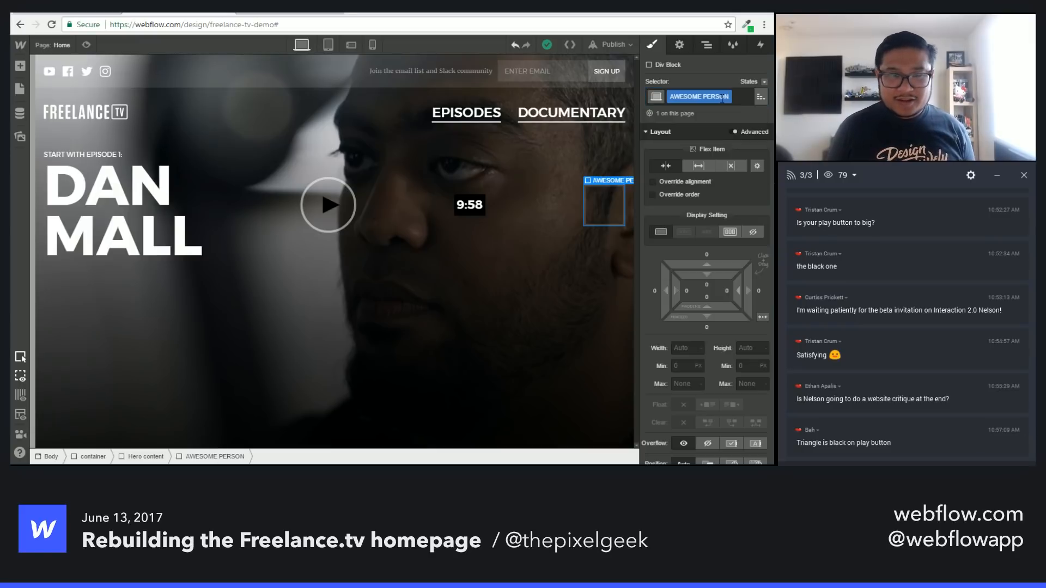
Step: Rename the new div block's class to lowercase "awesome person"
double_click(709, 97)
type("aw")
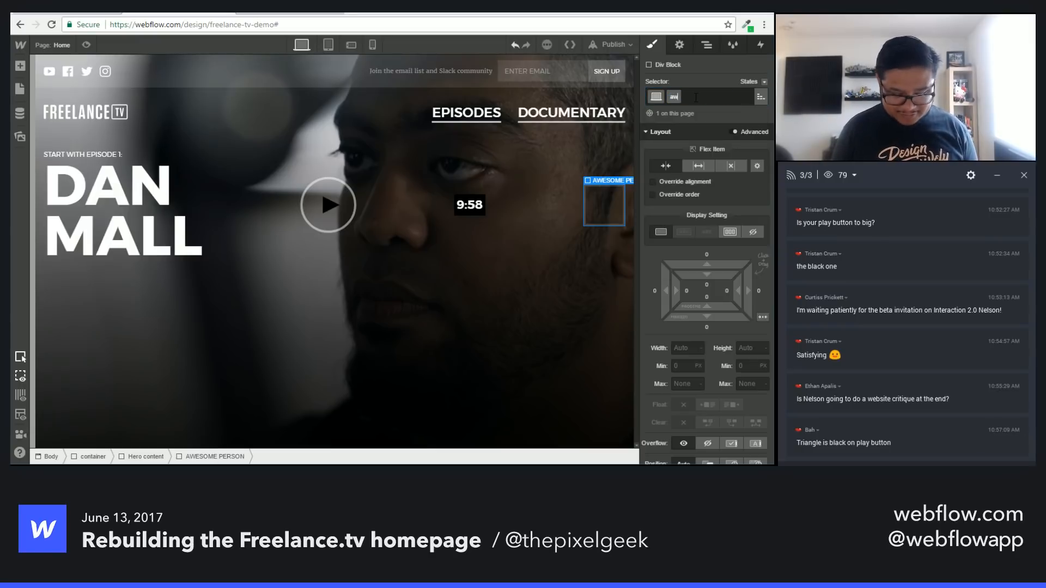
type("esome person")
key("Return")
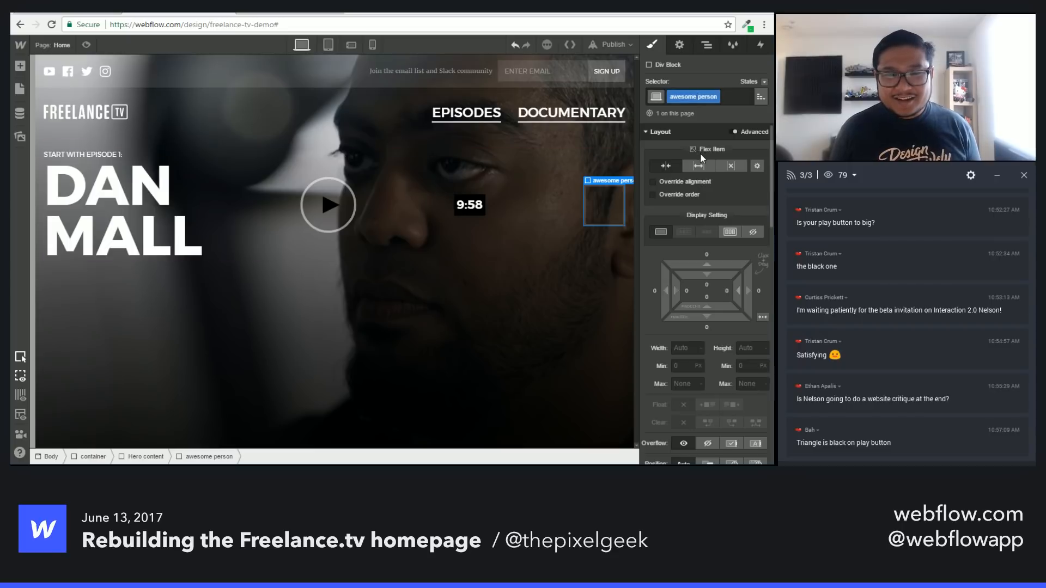
Step: Set the awesome person block's flex basis to 100% in its custom flex item sizing
left_click(757, 167)
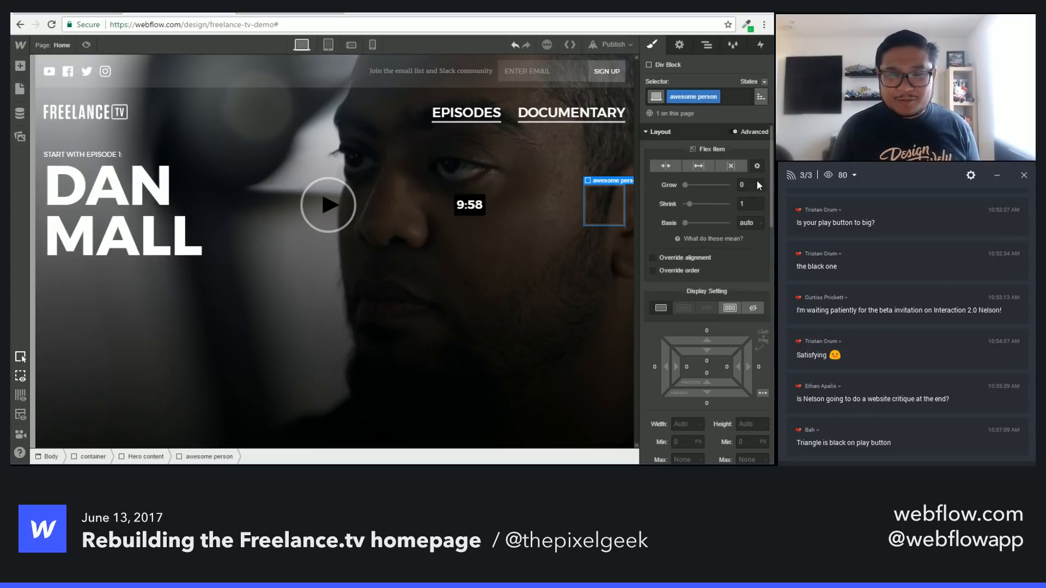
left_click(750, 223)
type("100")
key("Return")
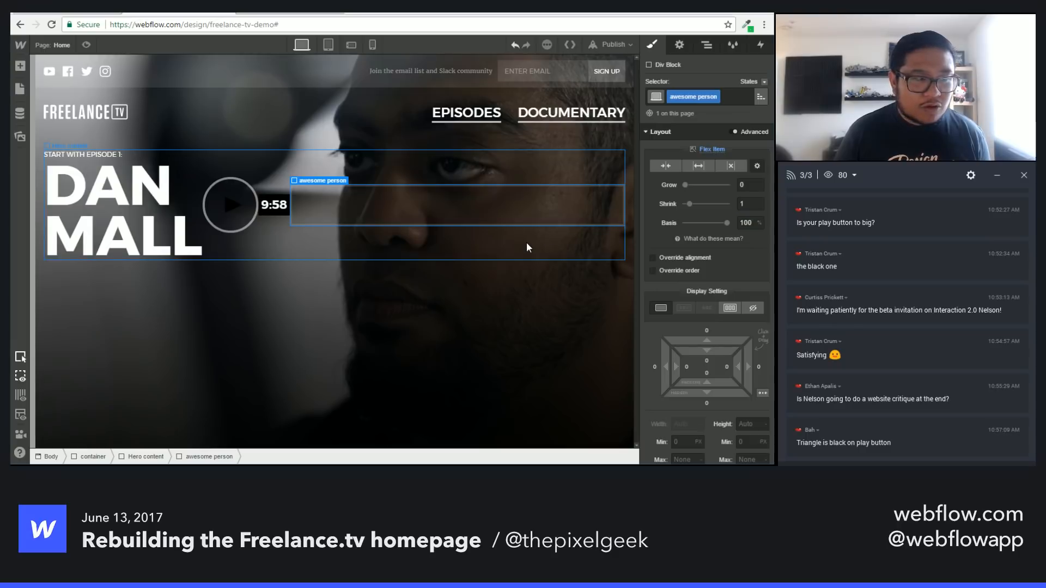
Step: Turn on Wrap Children for the Hero content section's flex layout and select the awesome person block
left_click(526, 242)
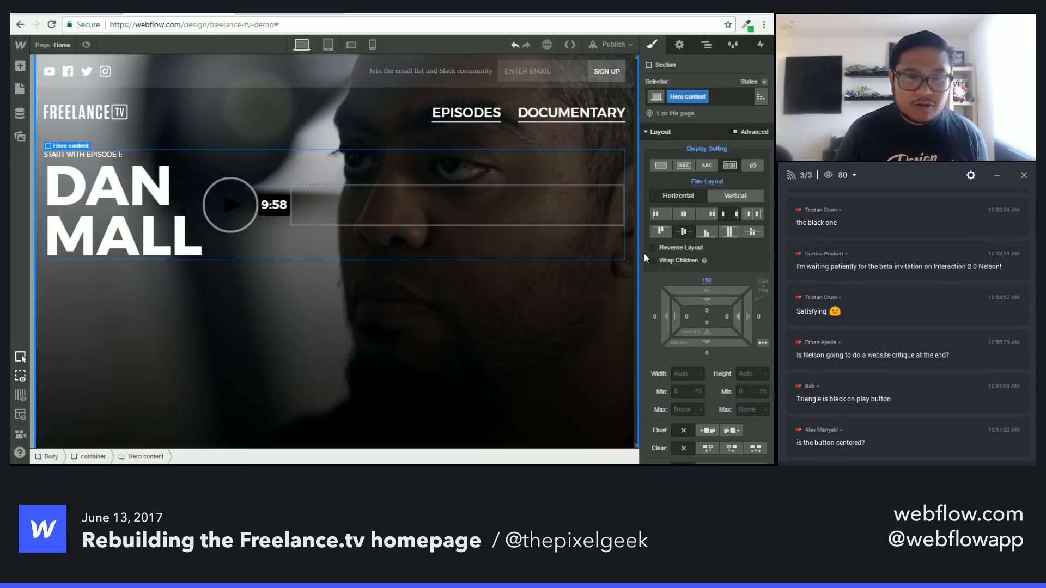
left_click(675, 260)
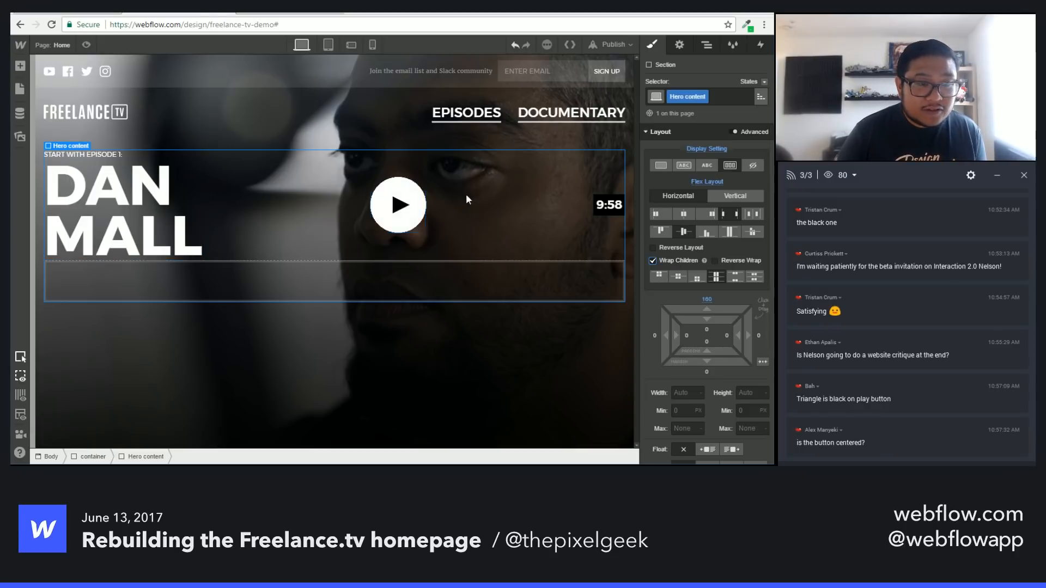
left_click(413, 283)
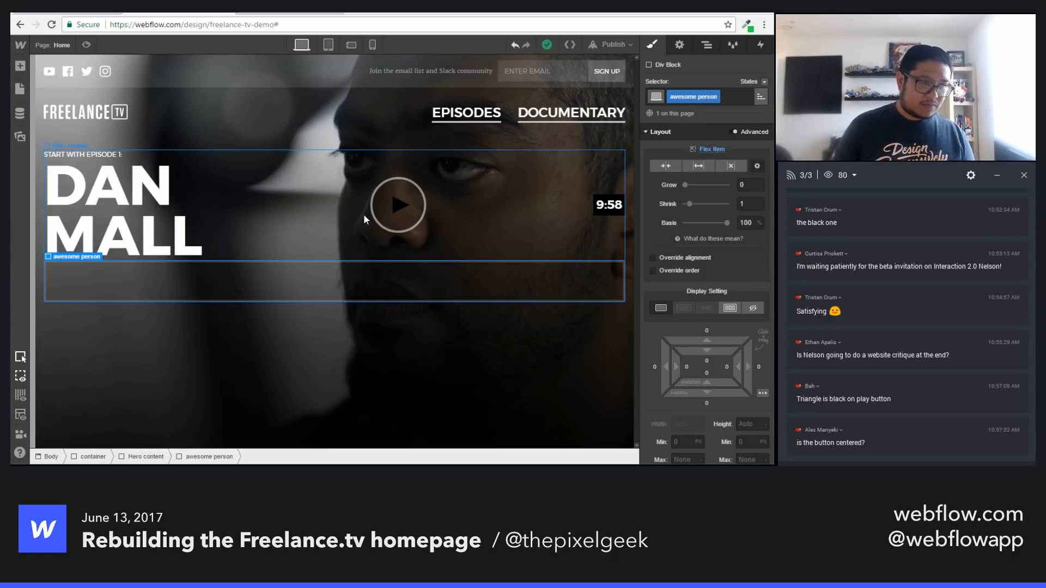
left_click(390, 289)
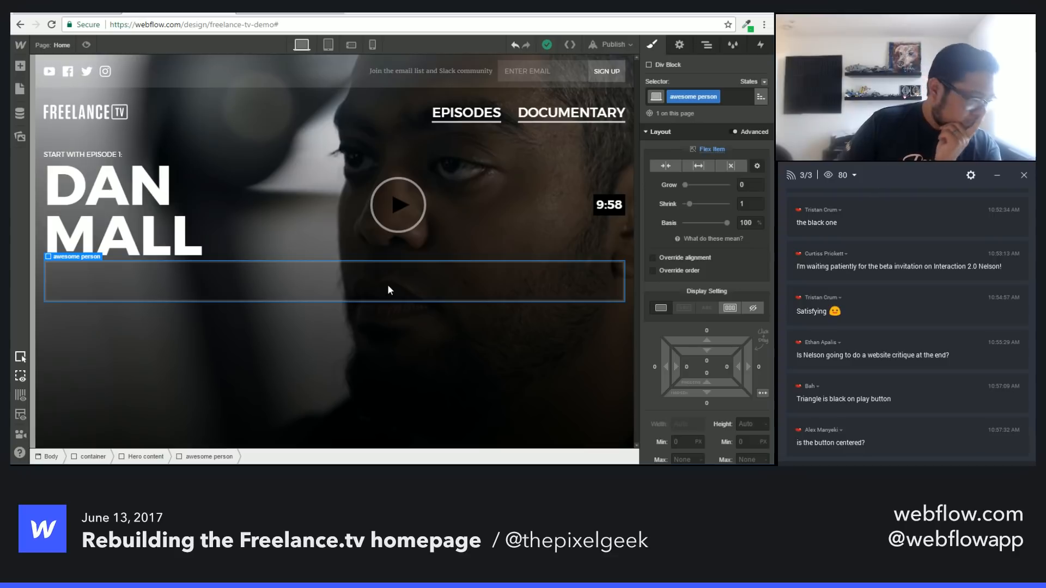
Step: Give the div block around the large heading the class "hero col"
left_click(390, 290)
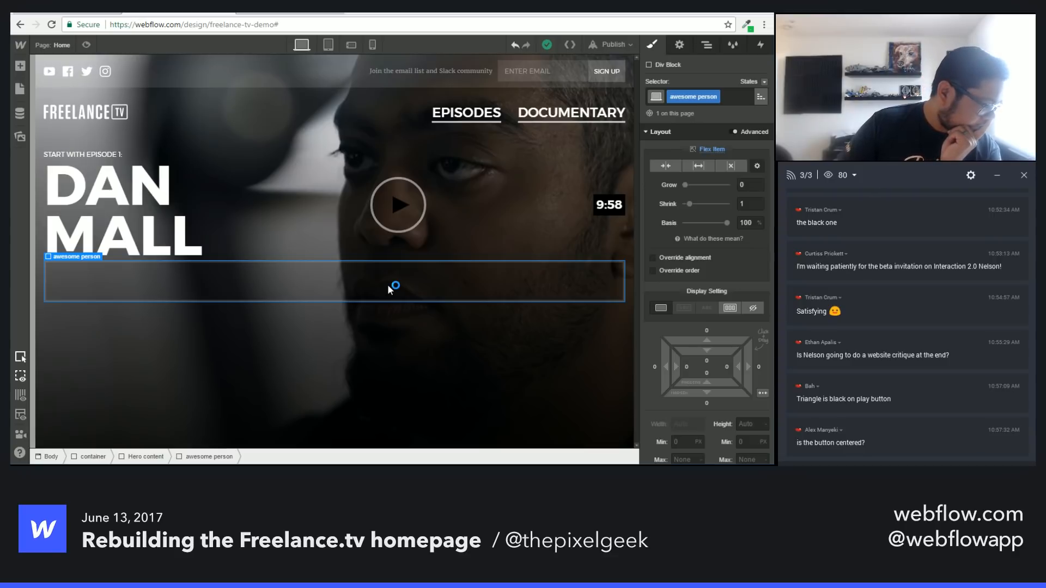
left_click(197, 235)
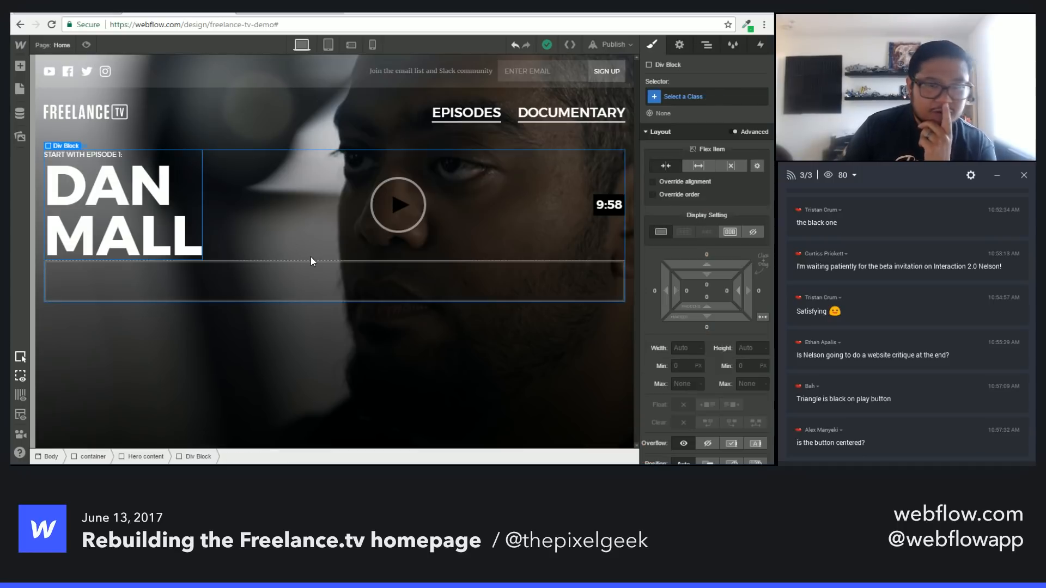
left_click(676, 98)
type("hero col")
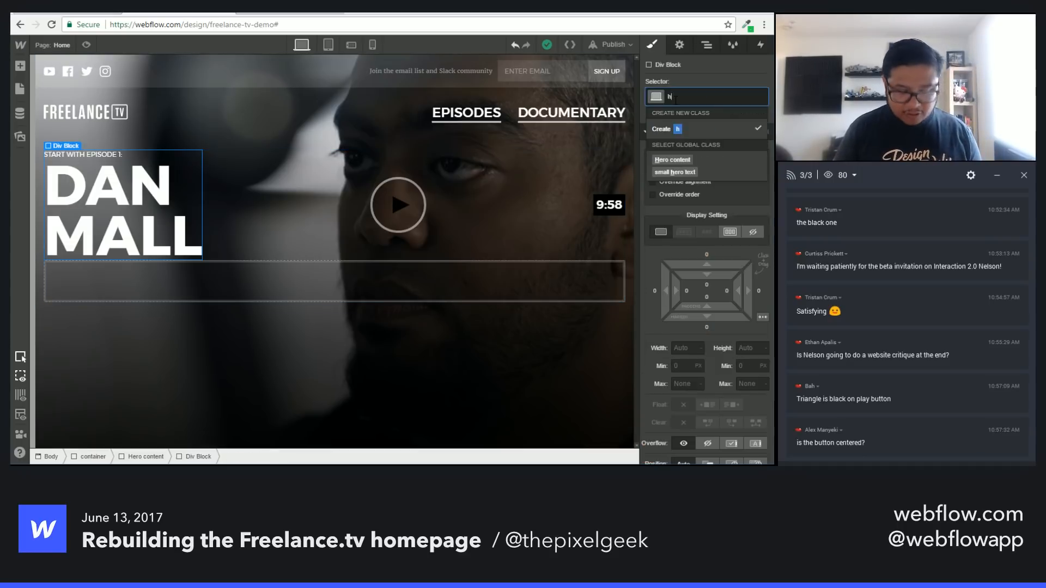
key("Return")
Step: Set the hero col's custom flex basis to one third (100/3), 33.33%
left_click(756, 167)
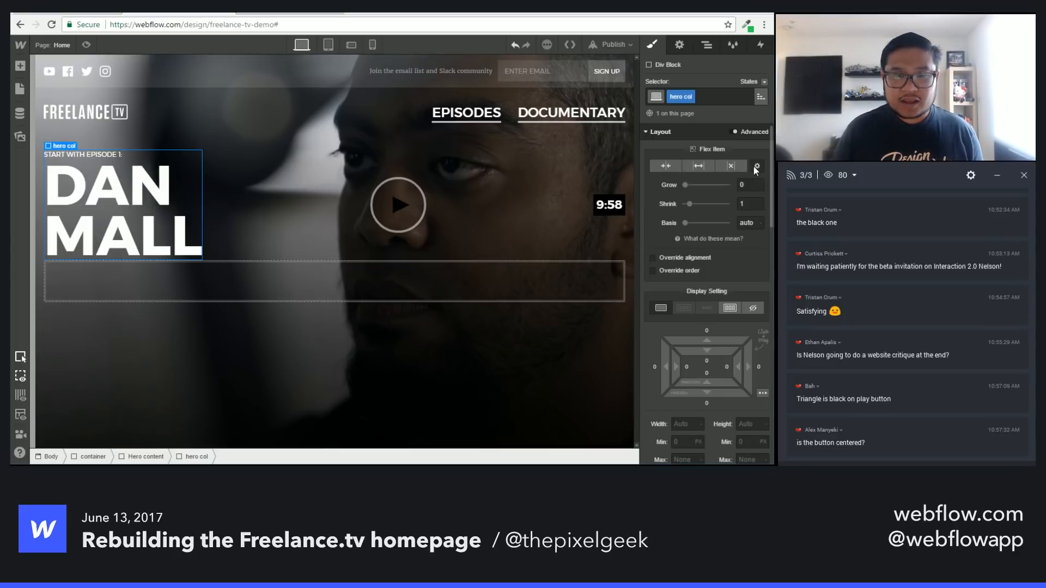
left_click(745, 224)
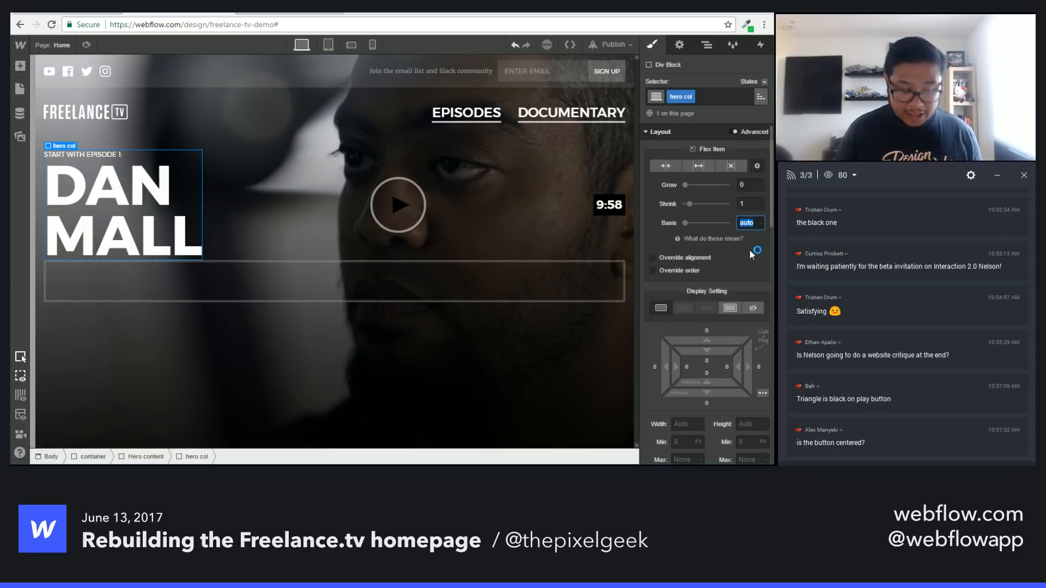
type("3")
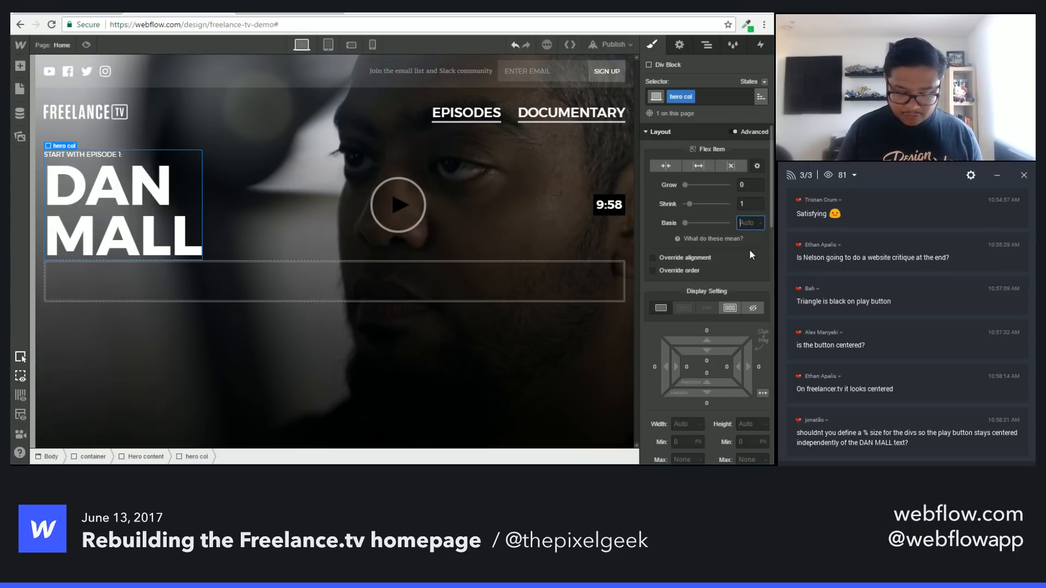
type("100/3")
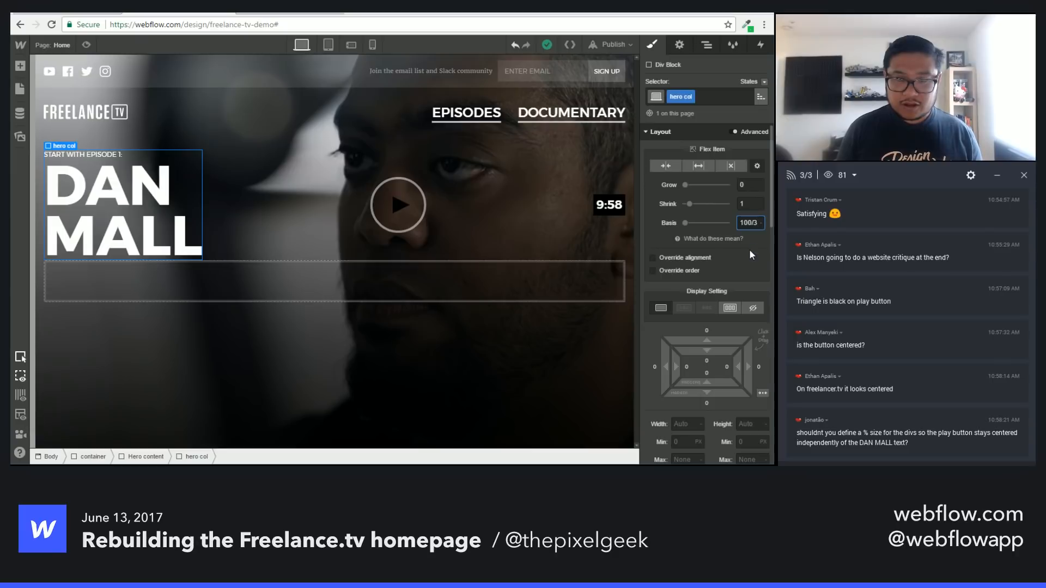
key("Return")
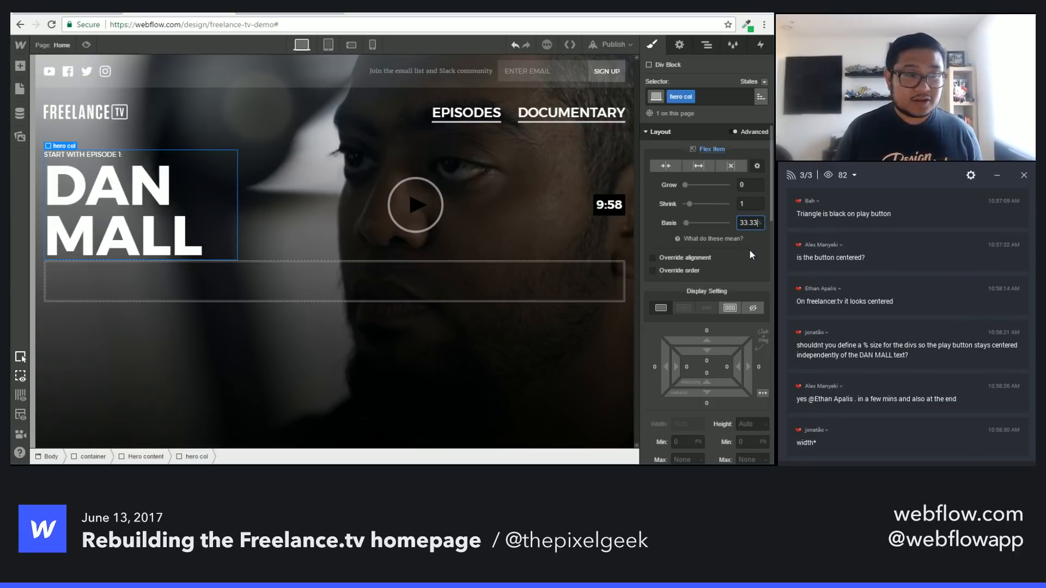
Step: Apply the hero col class to the div block holding the play button
left_click(393, 230)
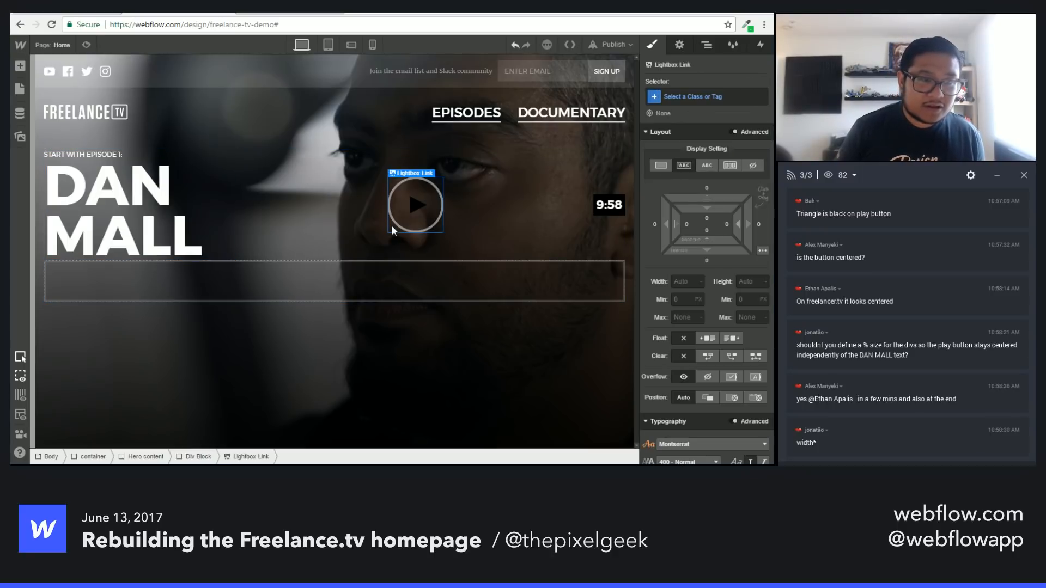
left_click(688, 103)
type("hero")
key("Return")
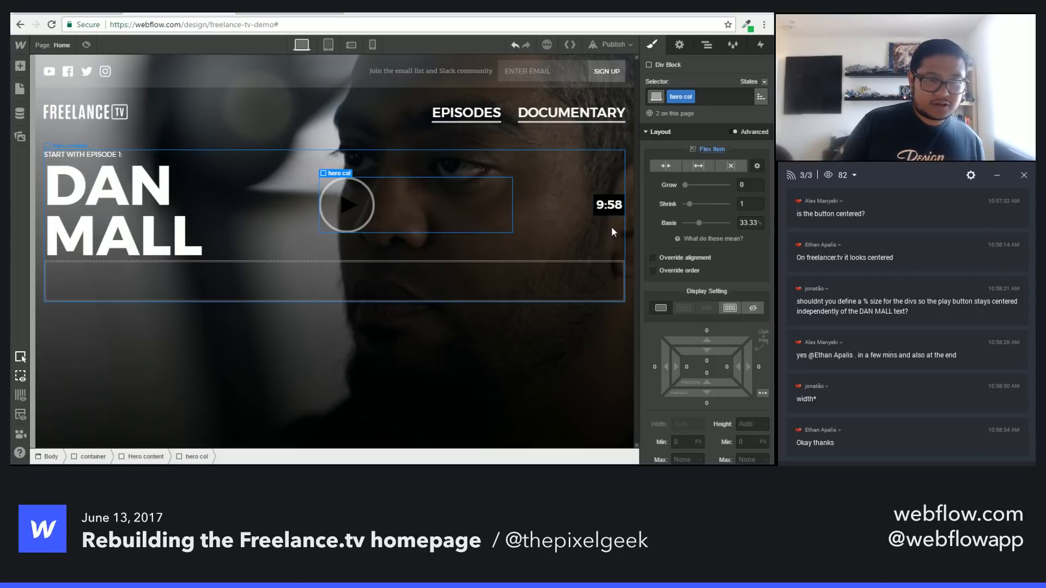
Step: Apply the hero col class to the div block holding the 9:58 timecode
left_click(604, 200)
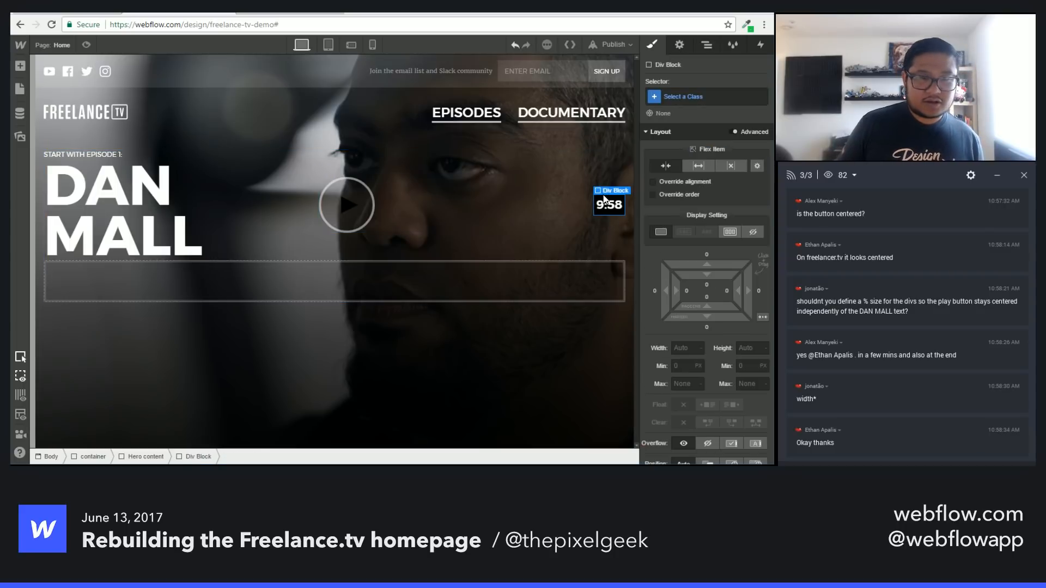
left_click(701, 94)
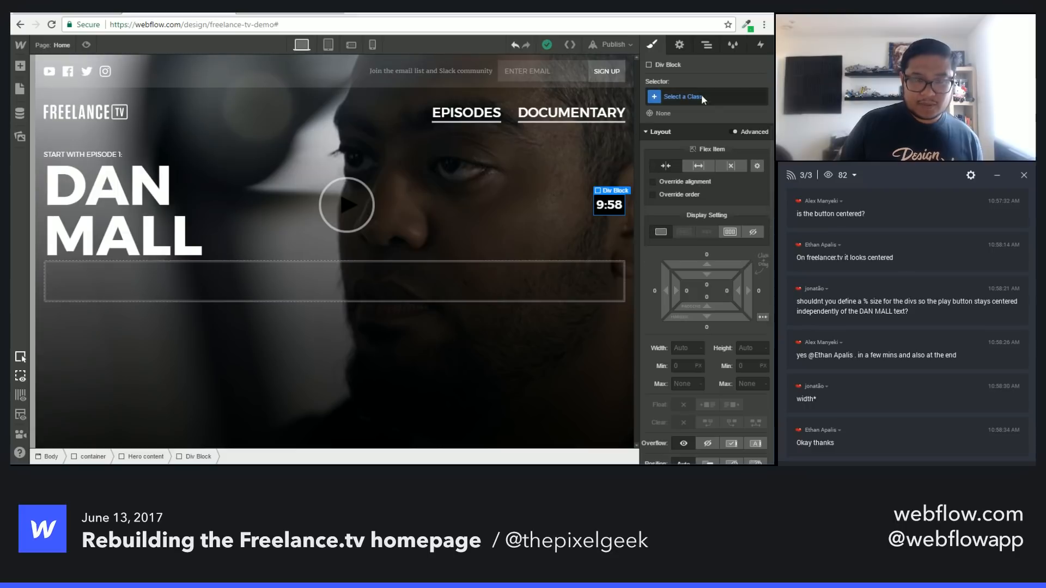
type("hero")
key("Down")
key("Return")
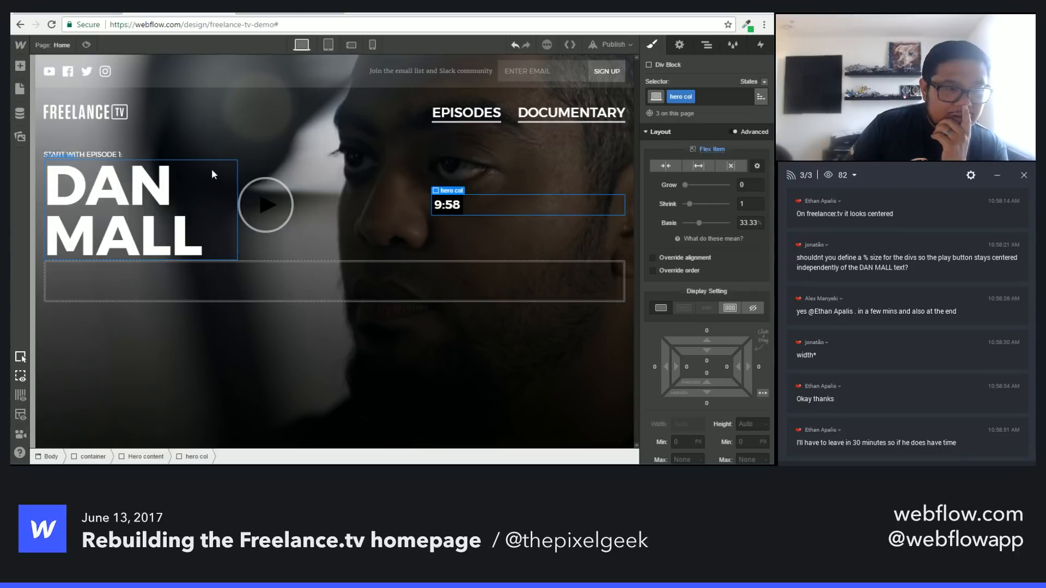
Step: Add the combo class "center" to the play button's hero col and center-align its content
left_click(374, 212)
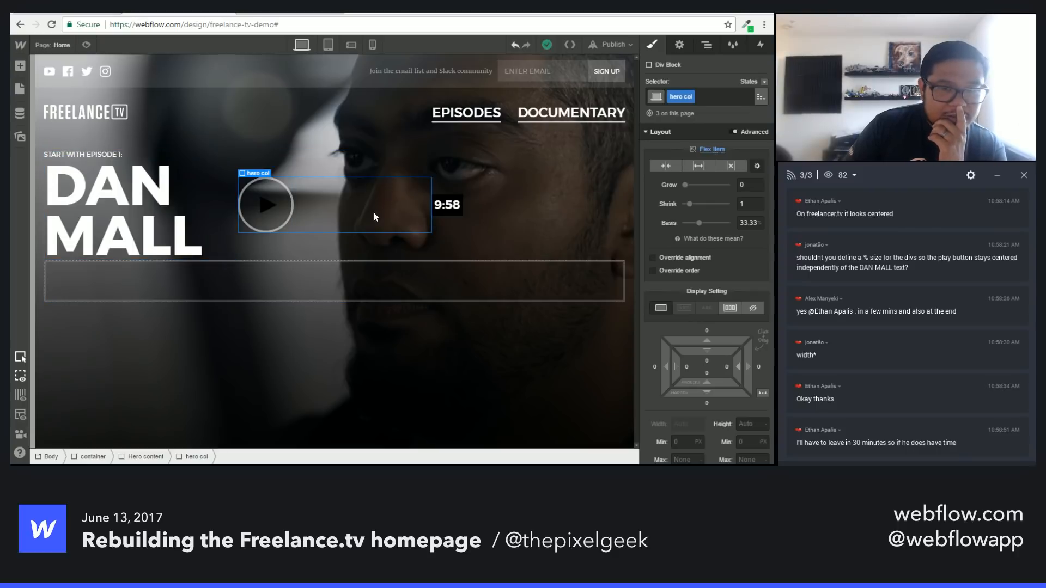
left_click(721, 96)
type("center")
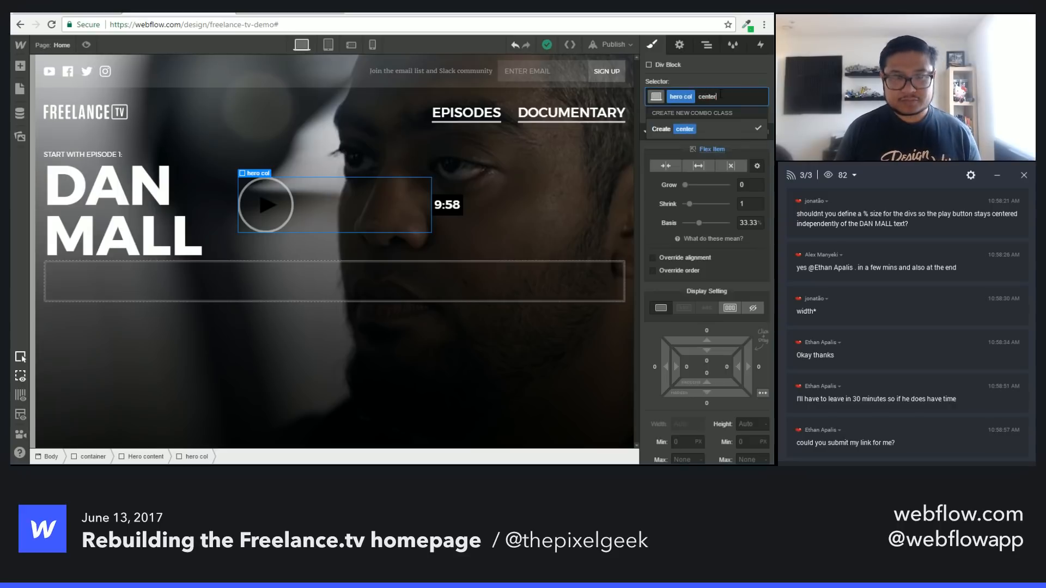
key("Return")
scroll(697, 335, "down", 6)
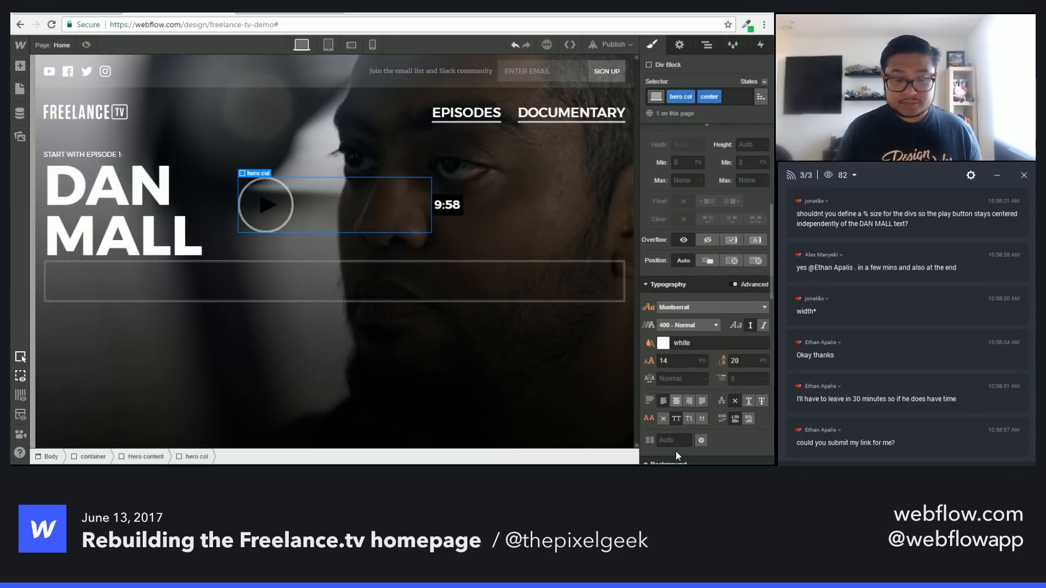
left_click(676, 403)
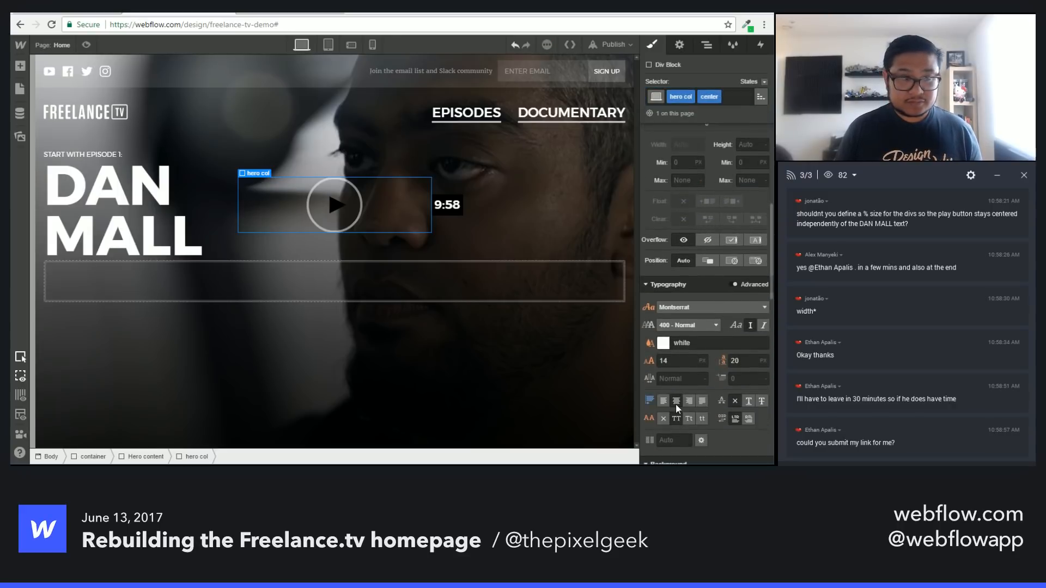
Step: Add the combo class "right" to the timecode's hero col and right-align its text
left_click(502, 206)
left_click(724, 97)
type("right")
key("Return")
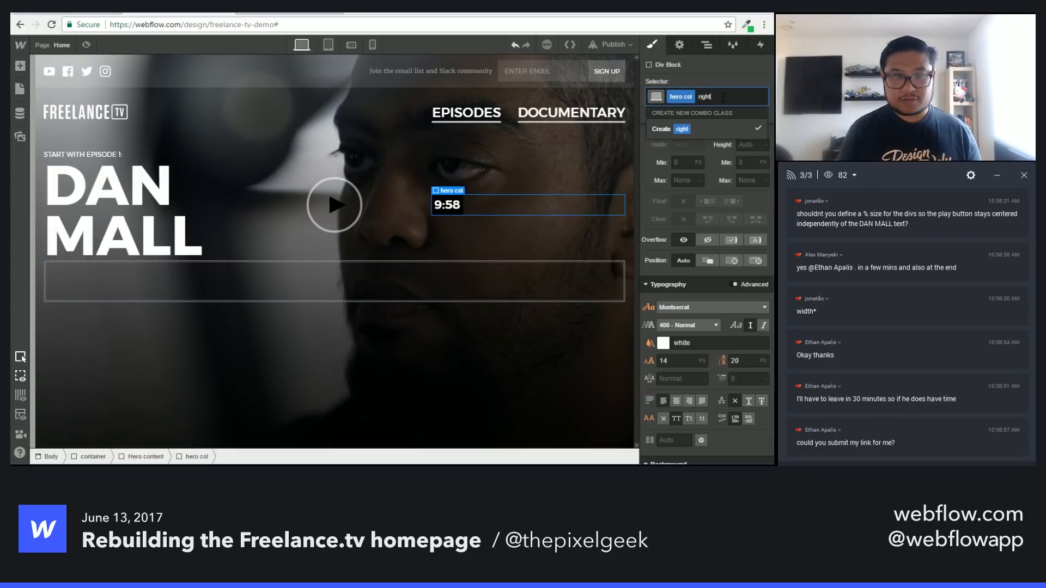
left_click(688, 403)
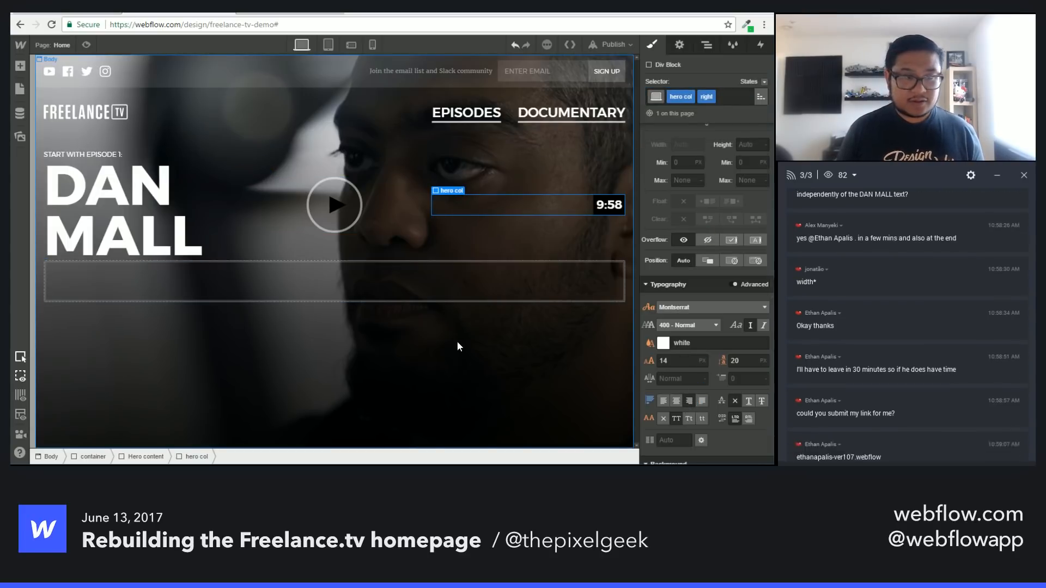
left_click(461, 361)
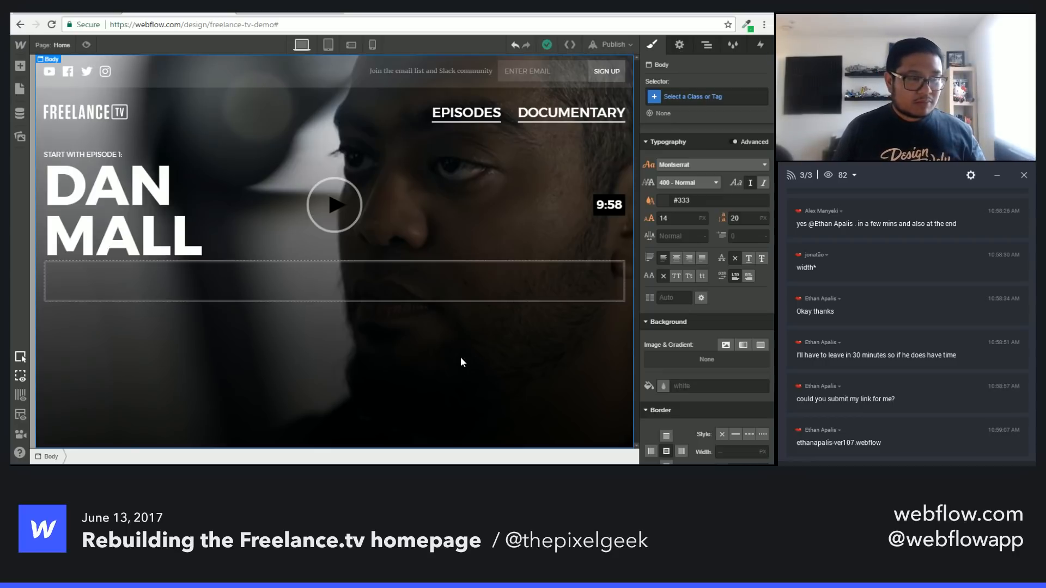
Step: Insert a new div block inside the awesome person block
left_click(376, 277)
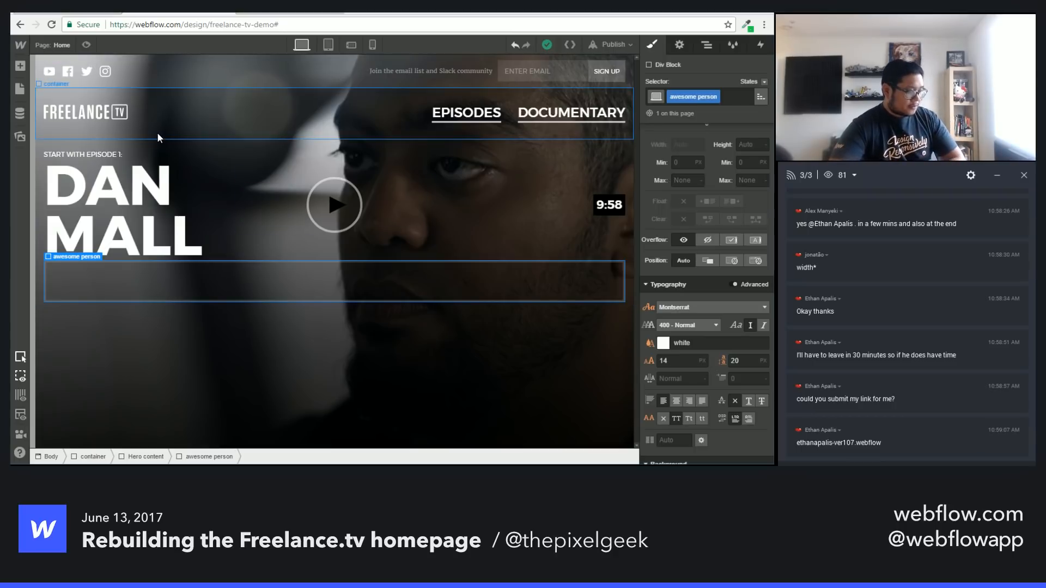
left_click(108, 284)
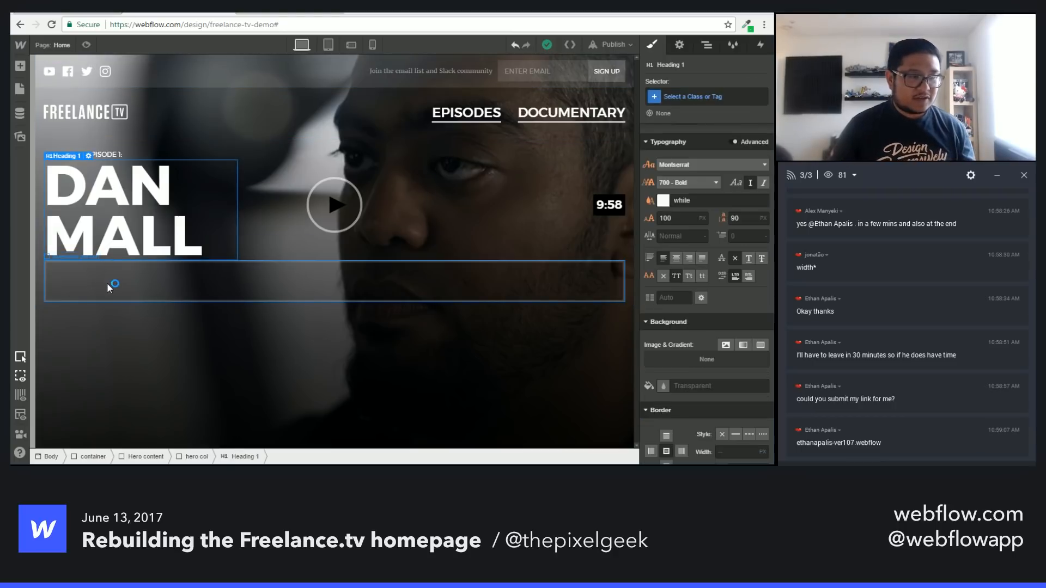
key("a")
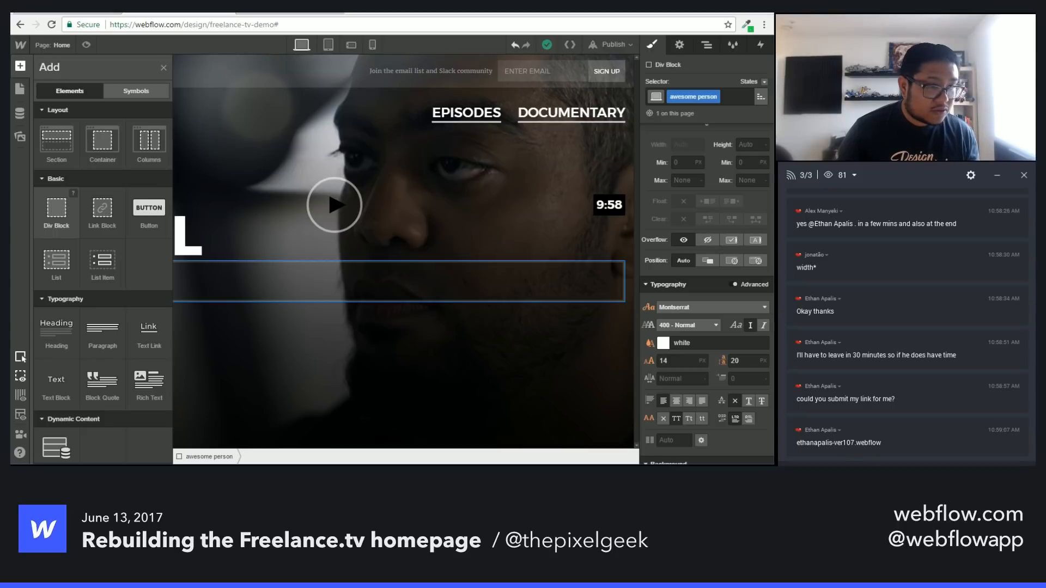
left_click_drag(56, 210, 168, 279)
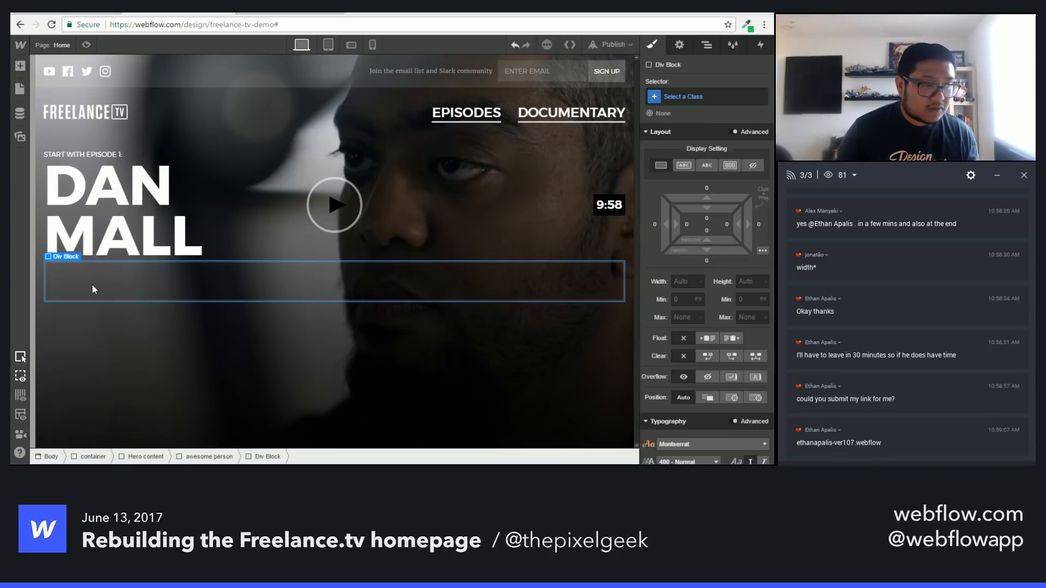
key("a")
left_click(308, 287)
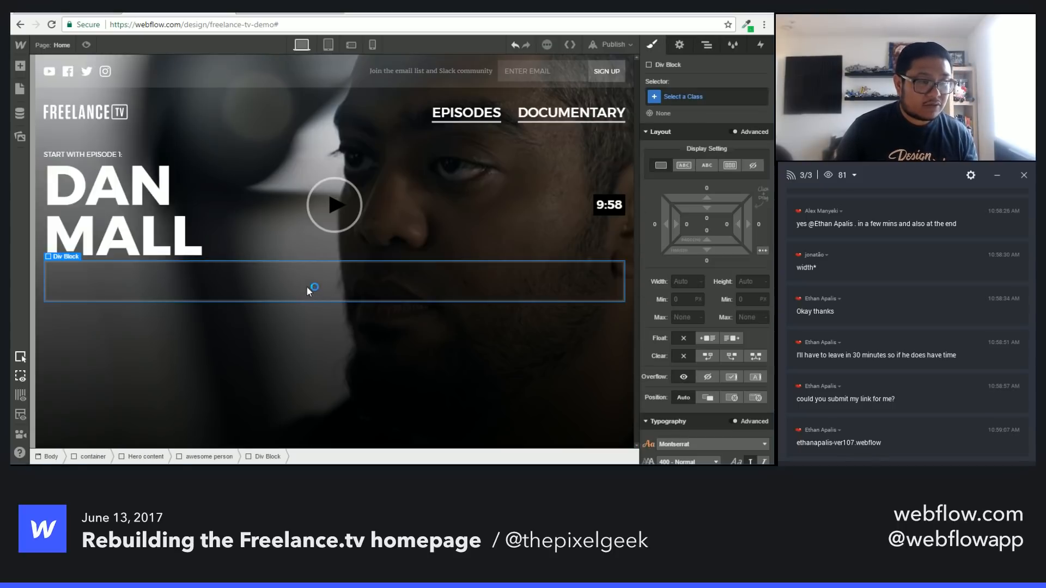
Step: Give the div block nested in the awesome person block the class "avatar"
left_click(686, 97)
type("ava")
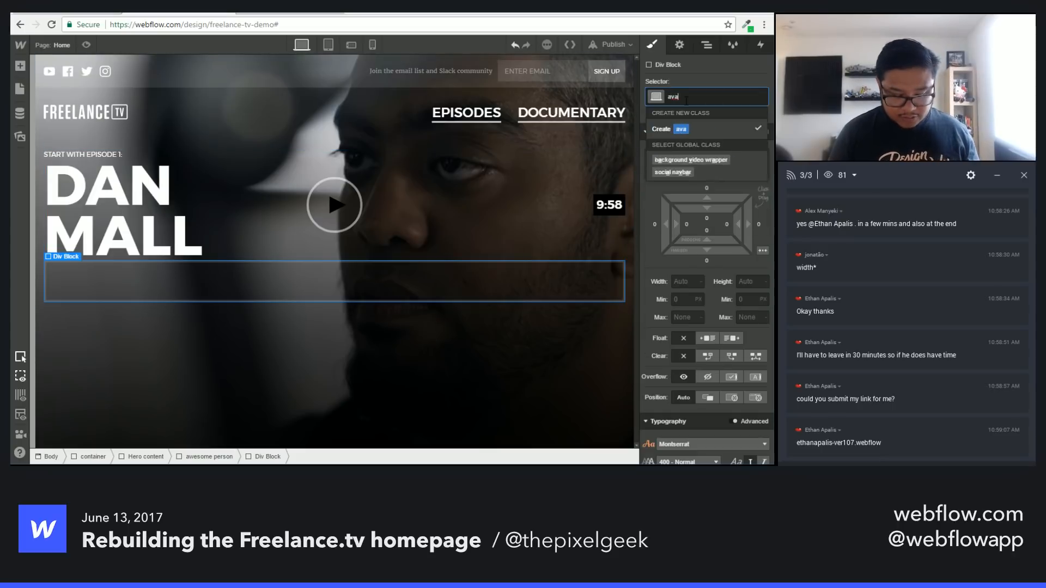
type("tar")
key("Return")
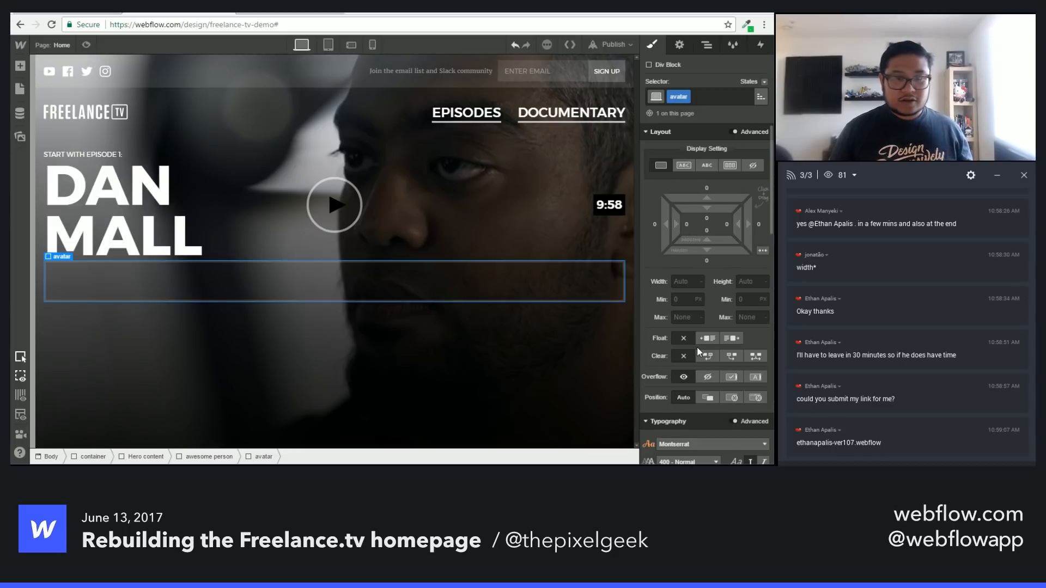
Step: Set the avatar block's width and height to 20 px
scroll(697, 347, "down", 1)
left_click(685, 223)
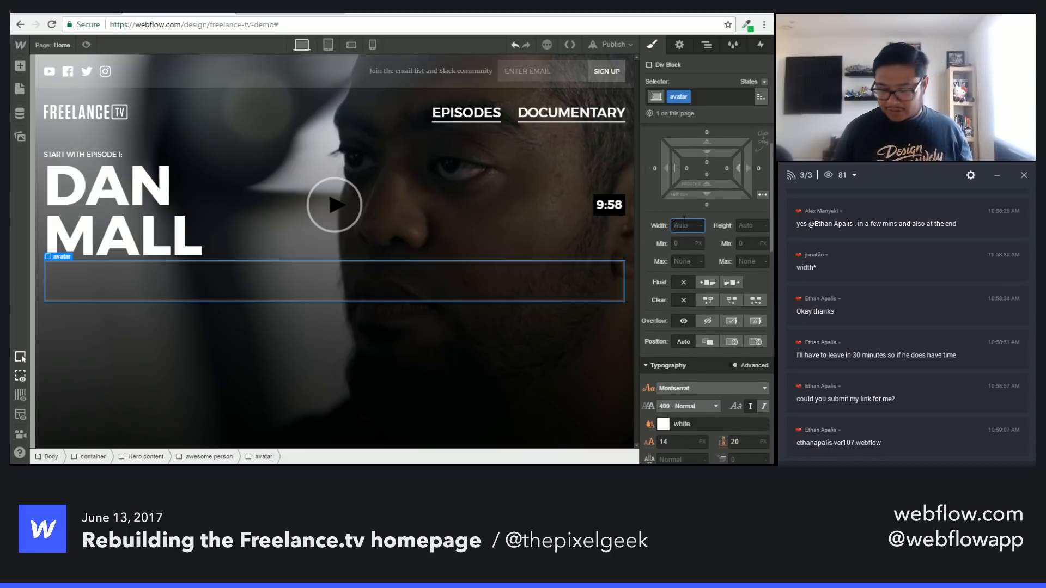
type("20")
key("Tab")
type("20")
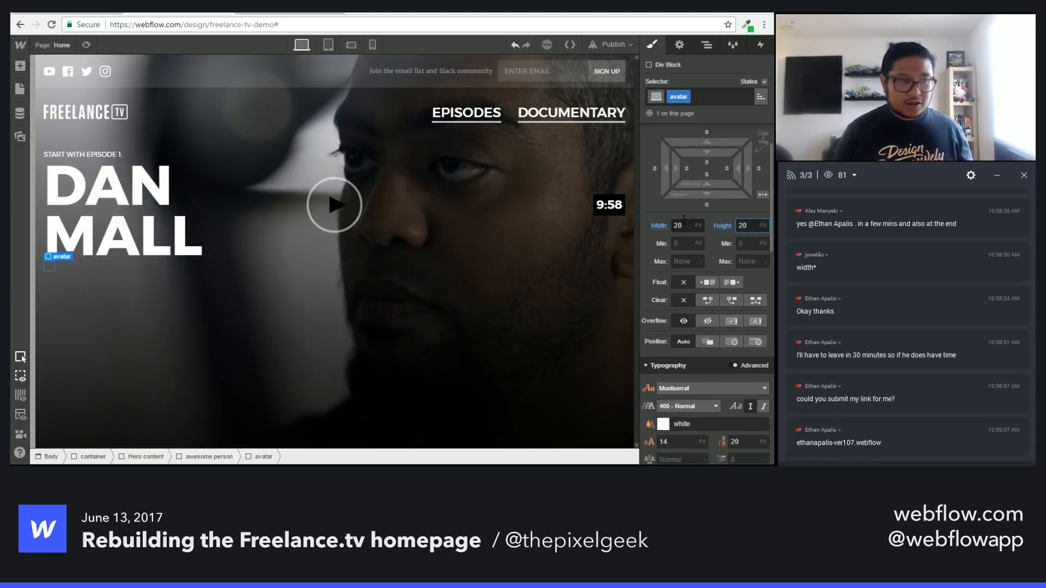
Step: Set the avatar block's width and height to 50 px
double_click(685, 220)
type("50")
key("Tab")
type("50")
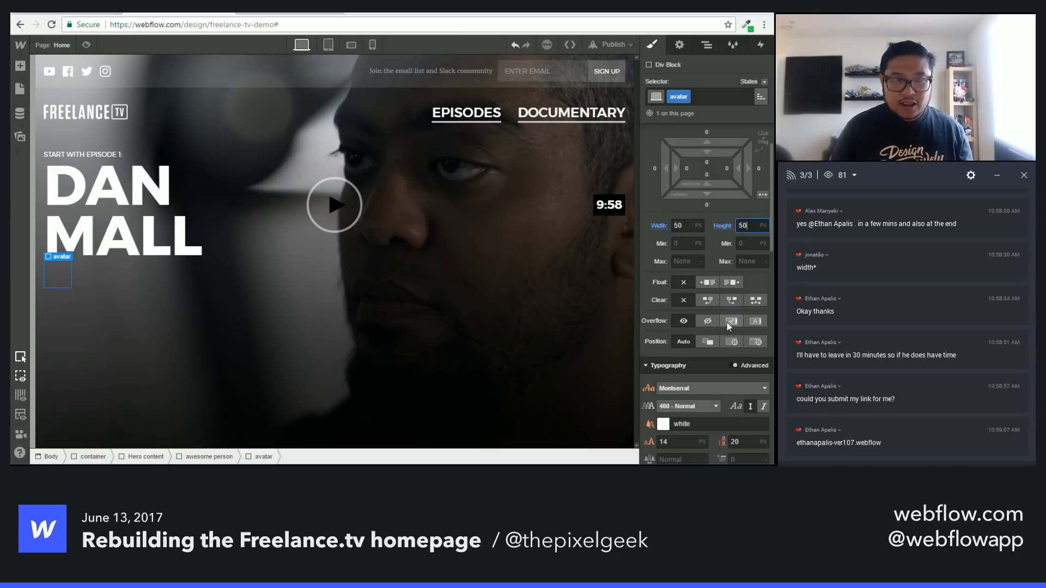
Step: Set the avatar block's overflow to hidden and give it 5 px padding on all sides
scroll(726, 326, "down", 6)
scroll(692, 276, "up", 4)
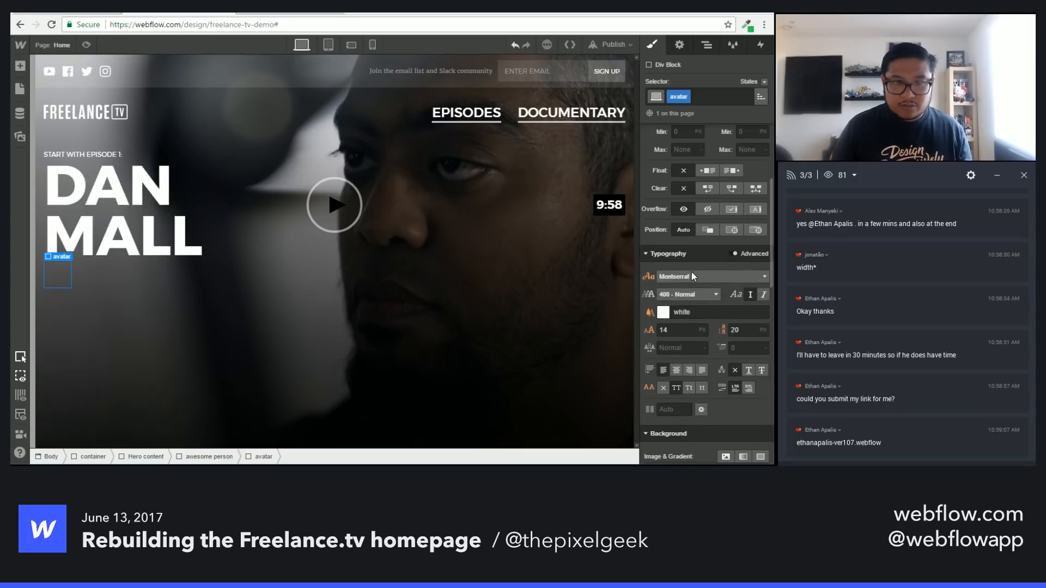
scroll(701, 328, "down", 4)
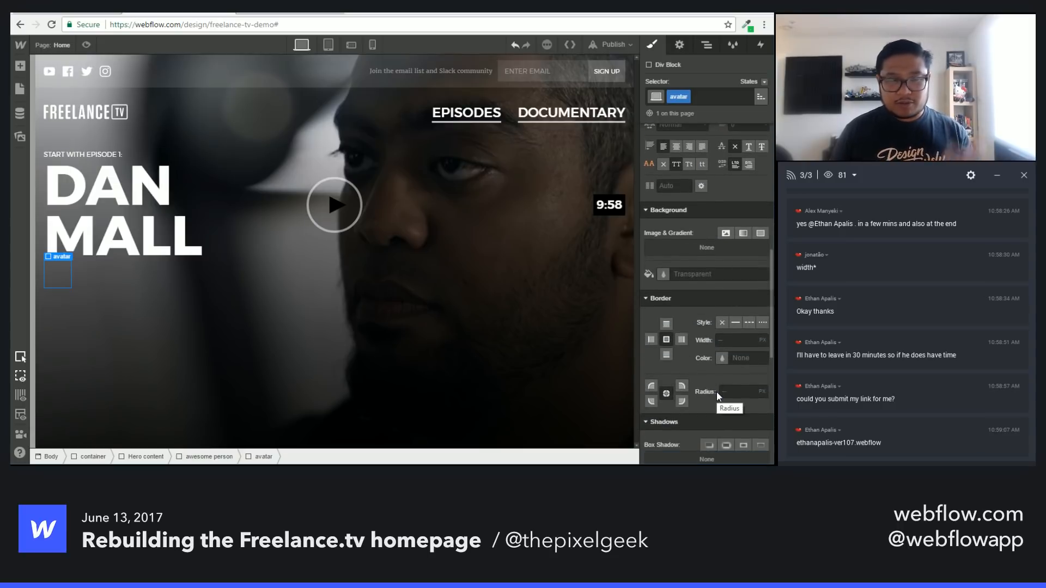
scroll(728, 268, "up", 5)
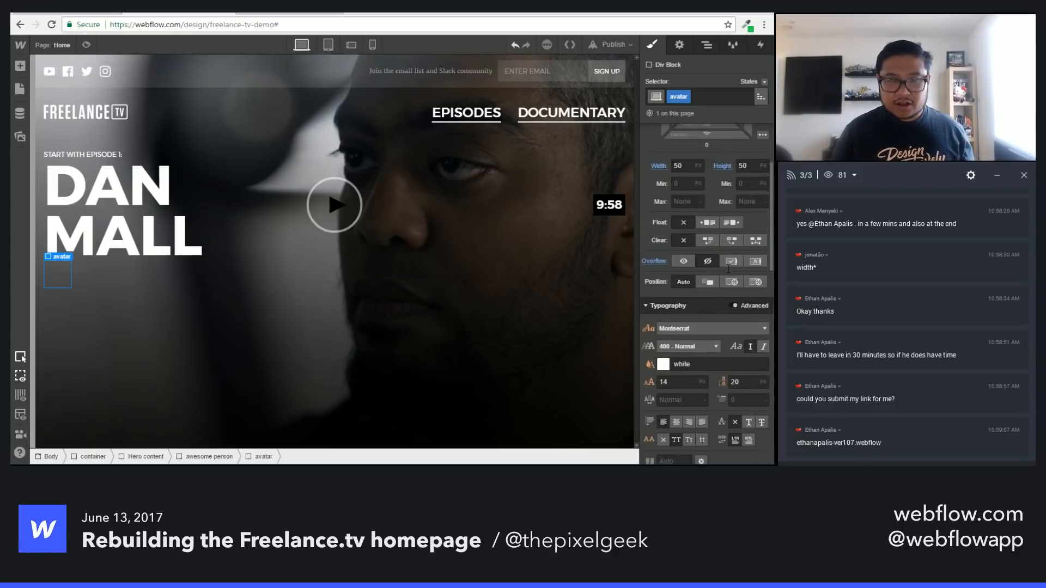
scroll(728, 269, "up", 2)
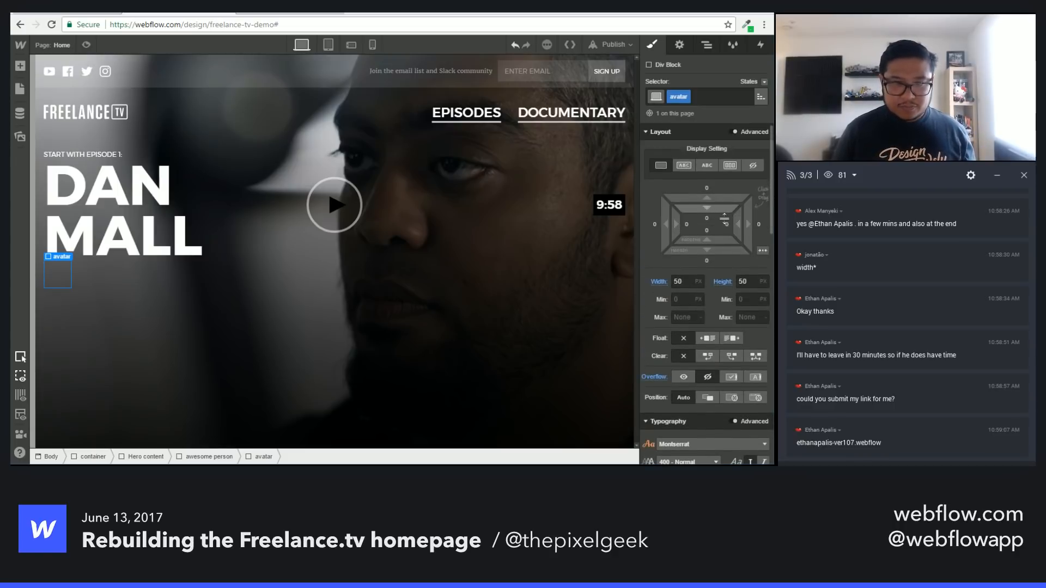
left_click_drag(724, 218, 724, 216)
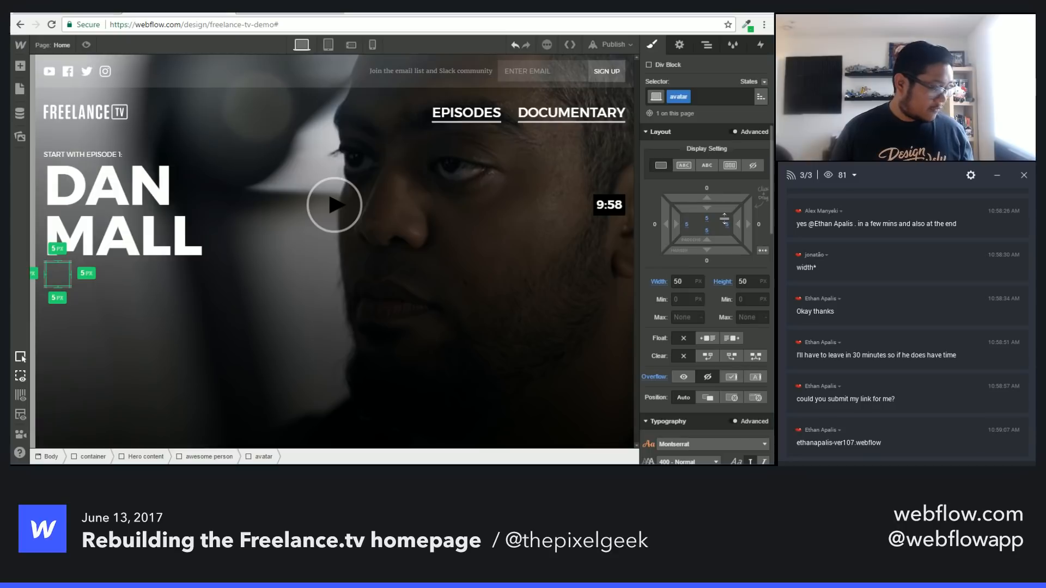
Step: Give the avatar block a solid border in Light Grey, 3 px wide
scroll(718, 361, "down", 6)
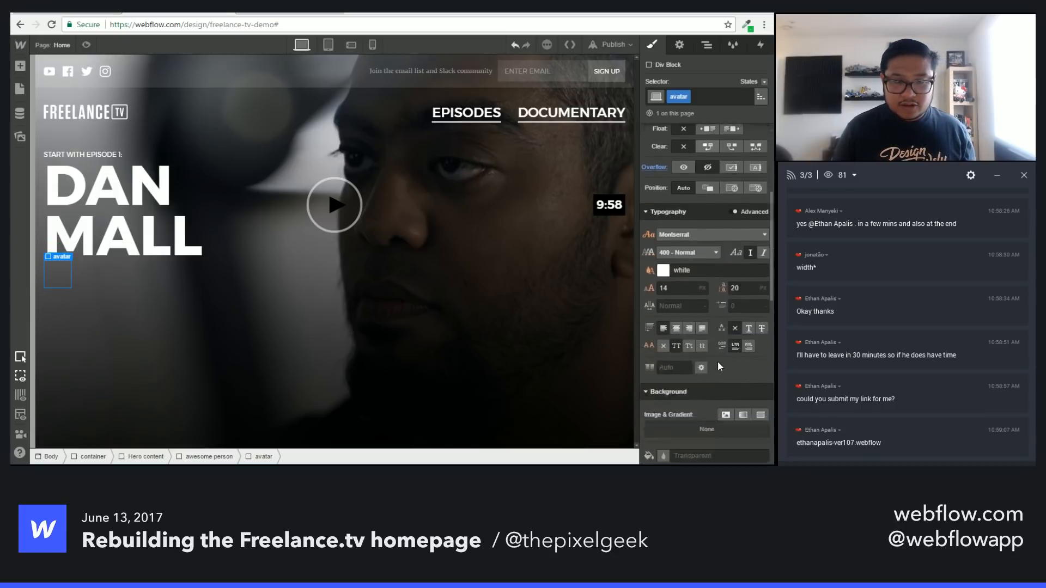
scroll(718, 360, "down", 3)
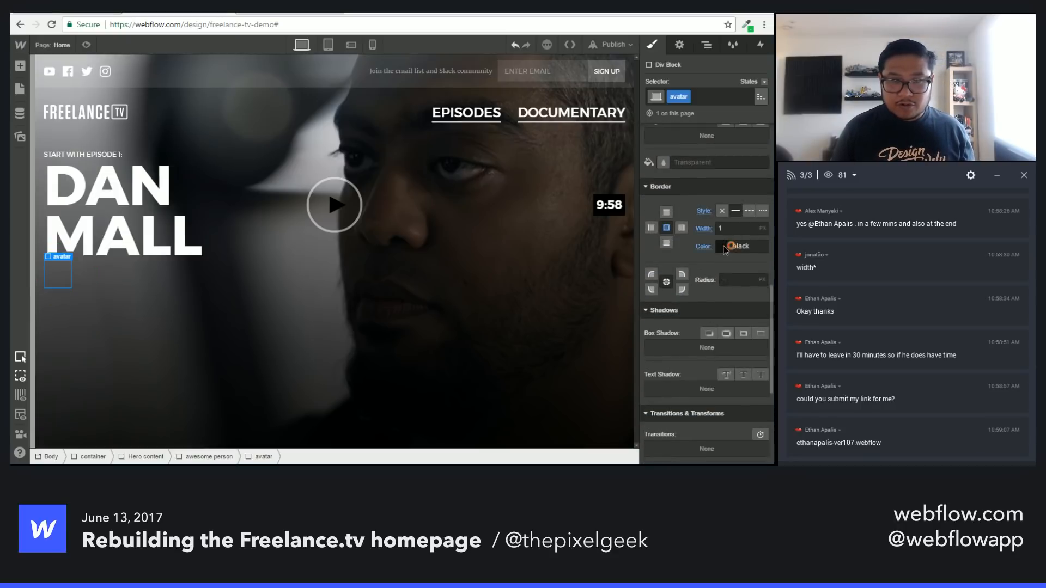
left_click(742, 246)
left_click(706, 289)
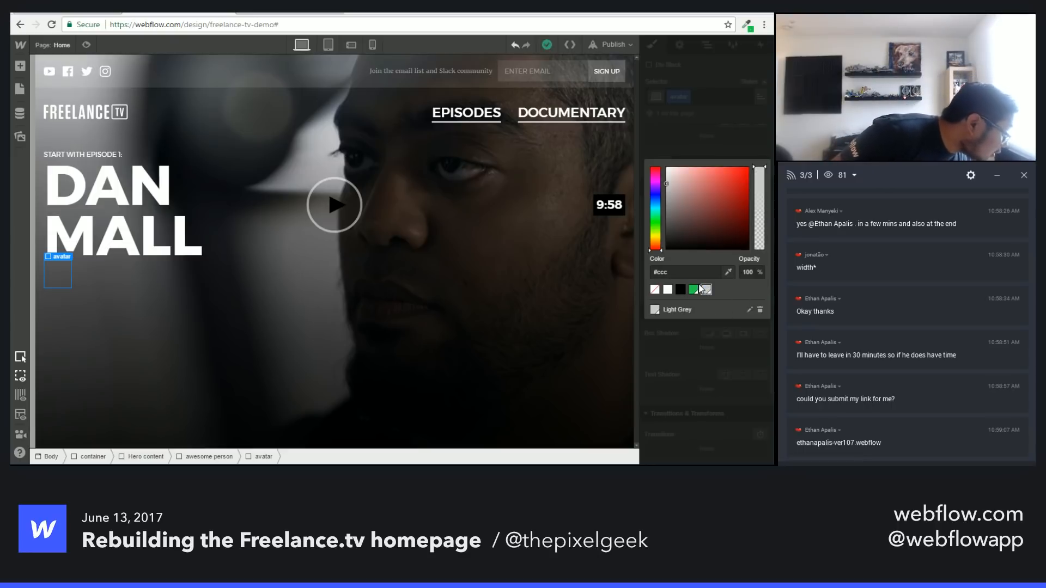
left_click(734, 136)
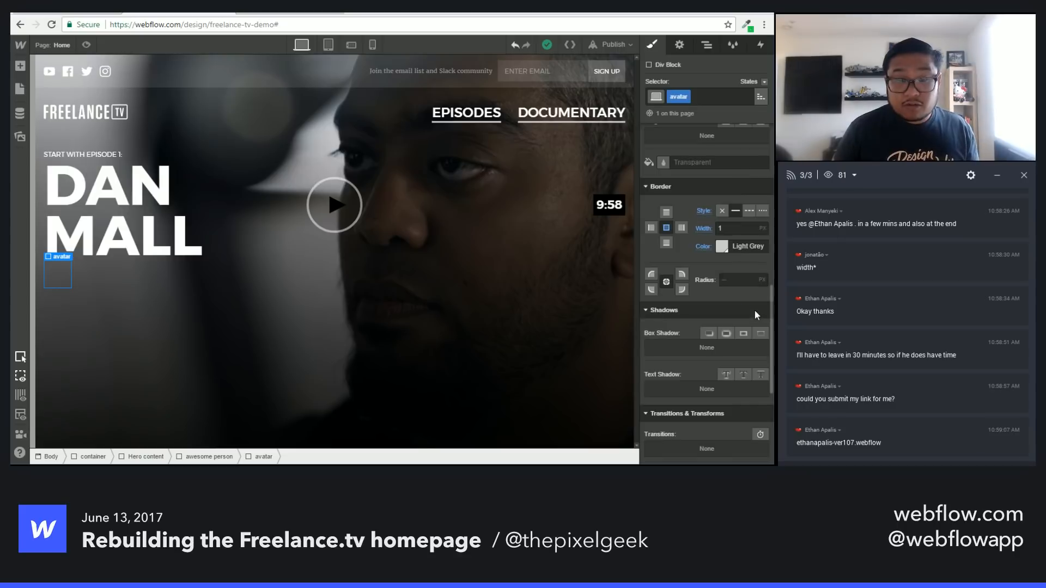
left_click(693, 228)
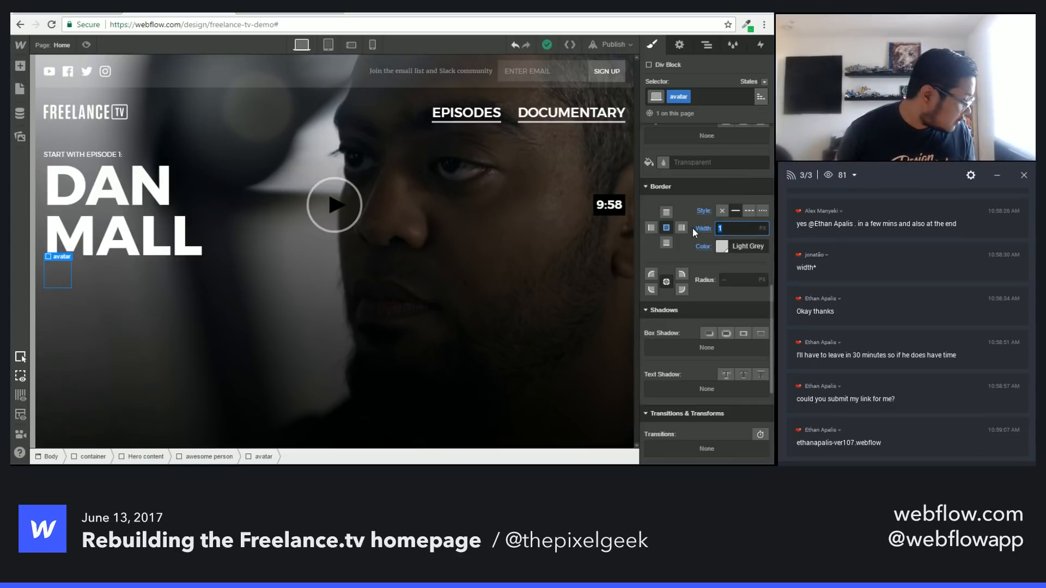
type("3")
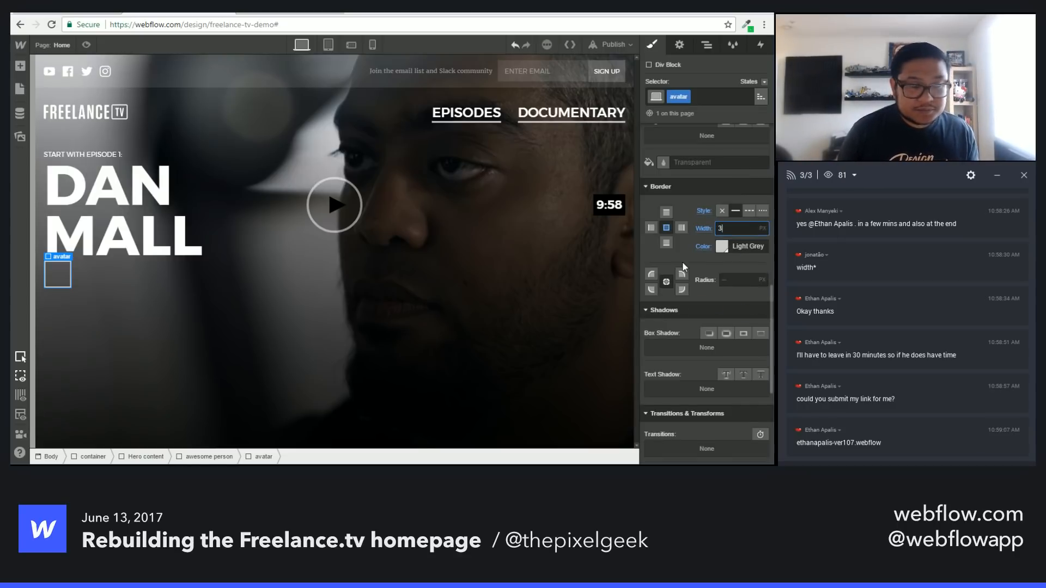
Step: Round the avatar block into a circle with a 50% border radius
left_click(732, 281)
type("50")
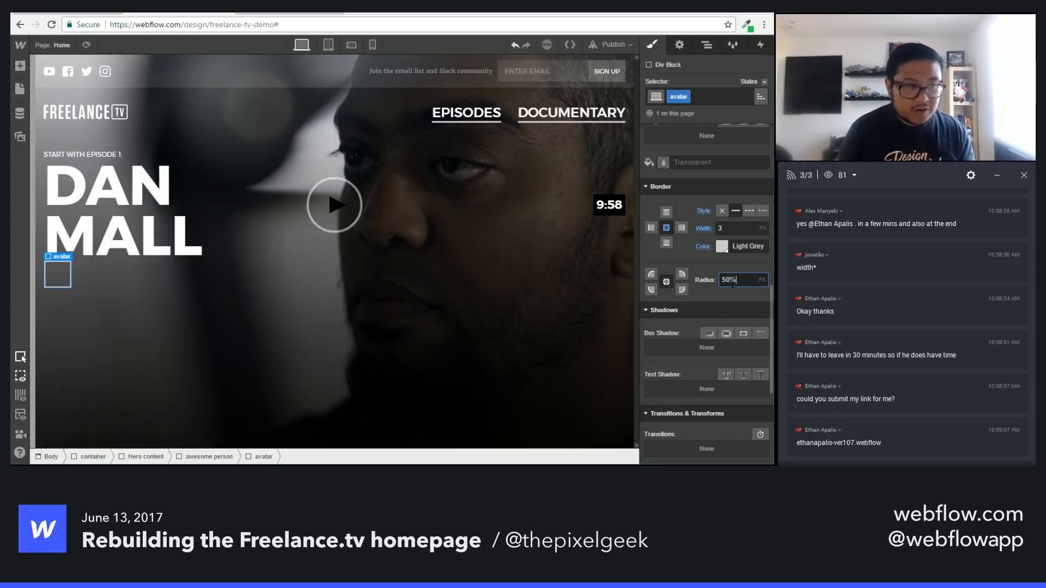
key("Return")
Step: Add an image element inside the avatar block and assign it the bearded man's portrait from the uploaded image assets
left_click(71, 280)
key("a")
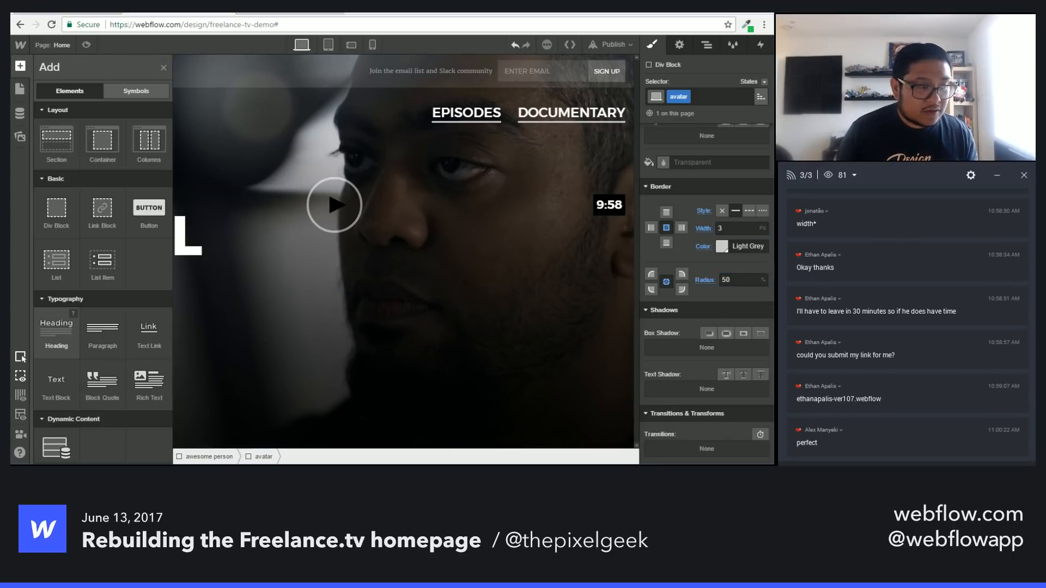
scroll(76, 337, "down", 5)
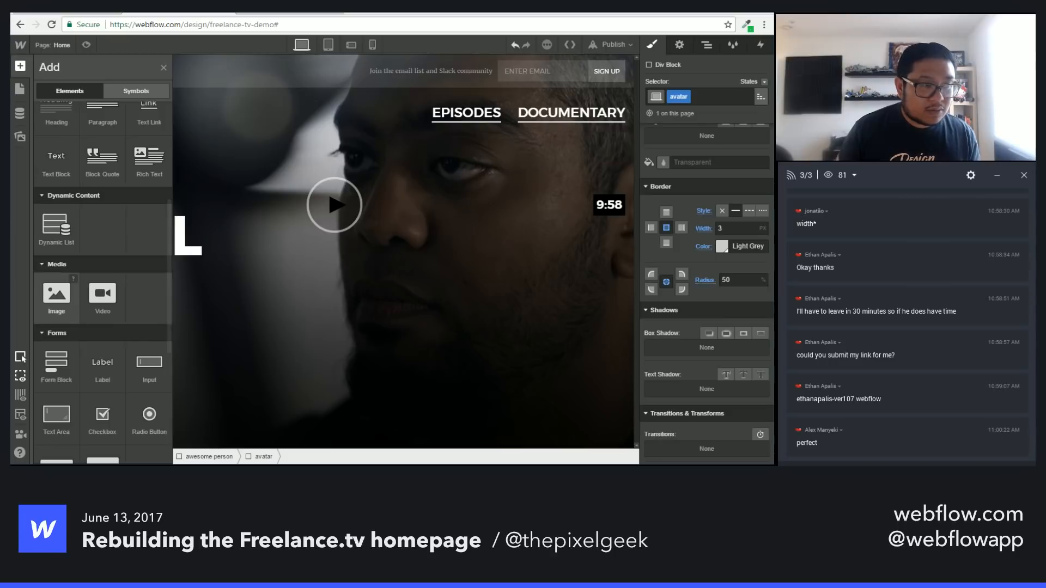
left_click_drag(56, 294, 67, 348)
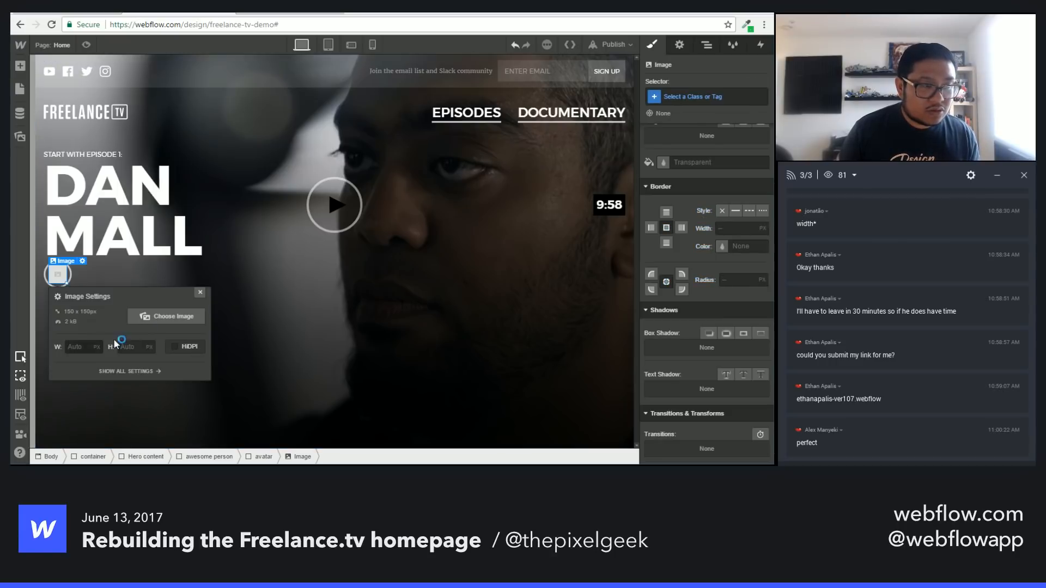
left_click(180, 318)
scroll(119, 322, "down", 1)
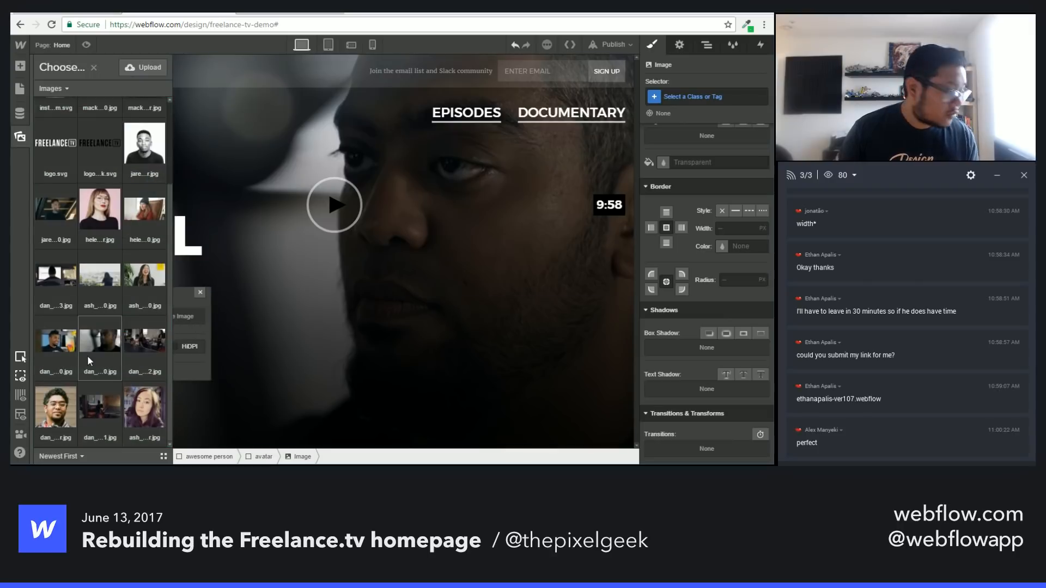
left_click(52, 431)
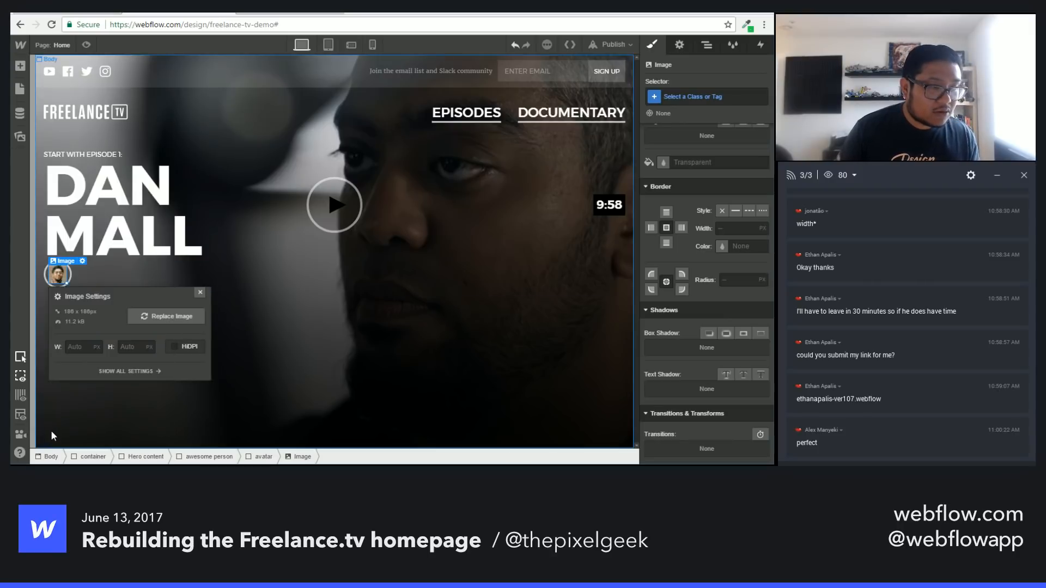
left_click(200, 292)
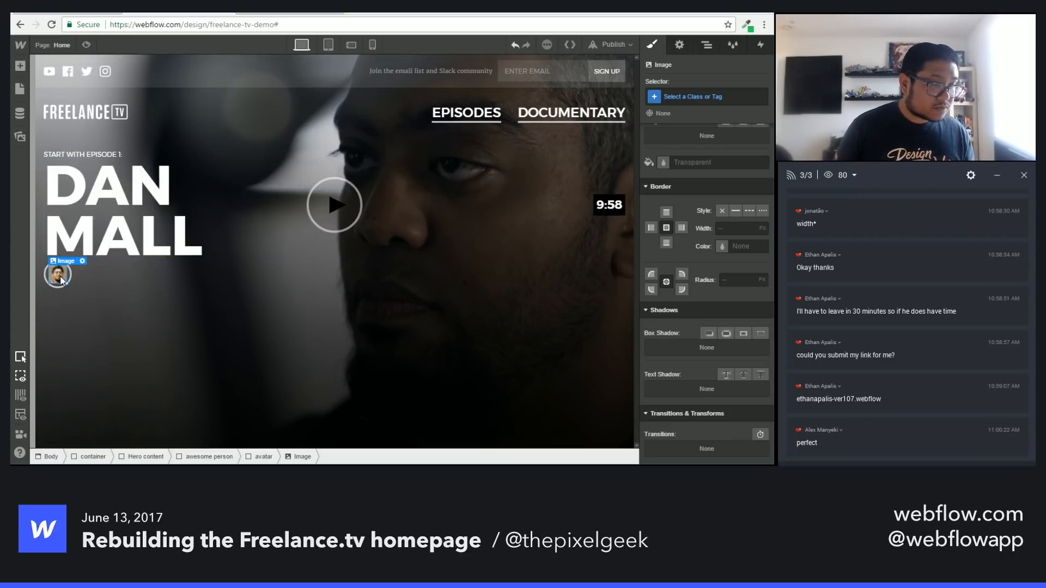
Step: Give the image inside the avatar block the new class "avatar img"
key("Delete")
left_click(61, 272)
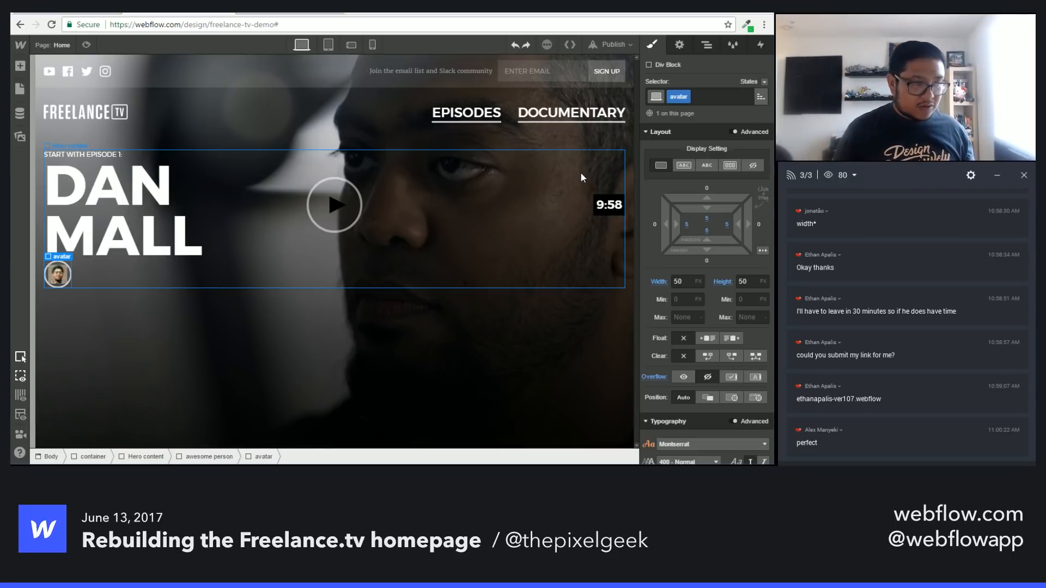
key("Down")
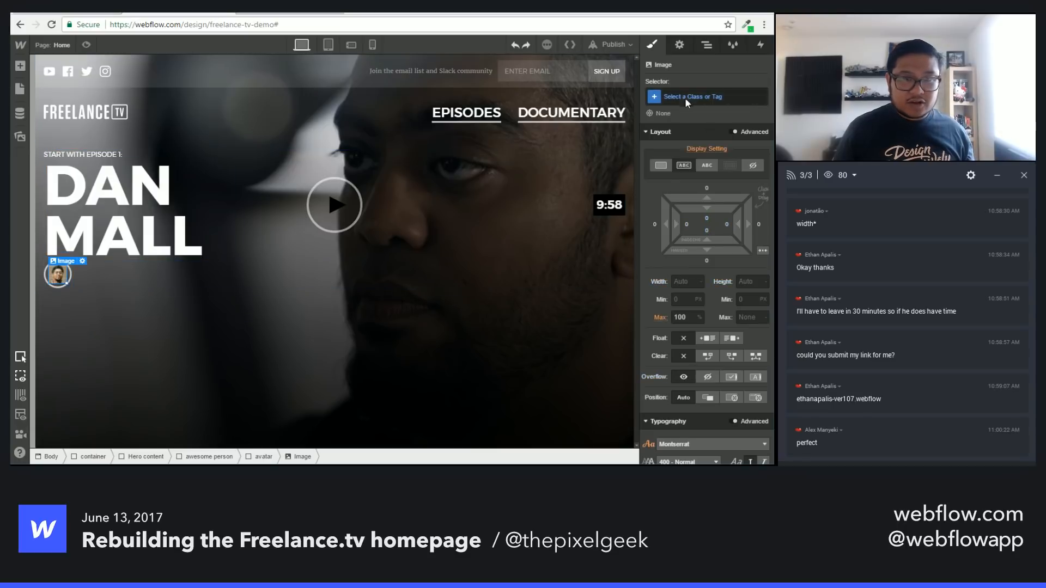
left_click(685, 98)
type("avatar img")
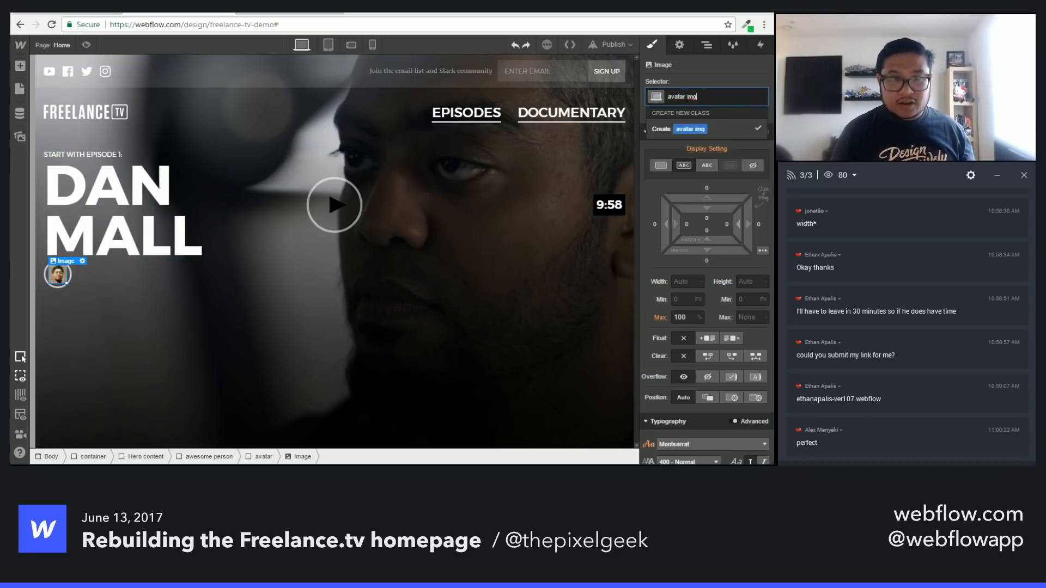
key("Return")
Step: Set the avatar image's border radius to 50%
scroll(702, 315, "down", 5)
scroll(702, 316, "down", 5)
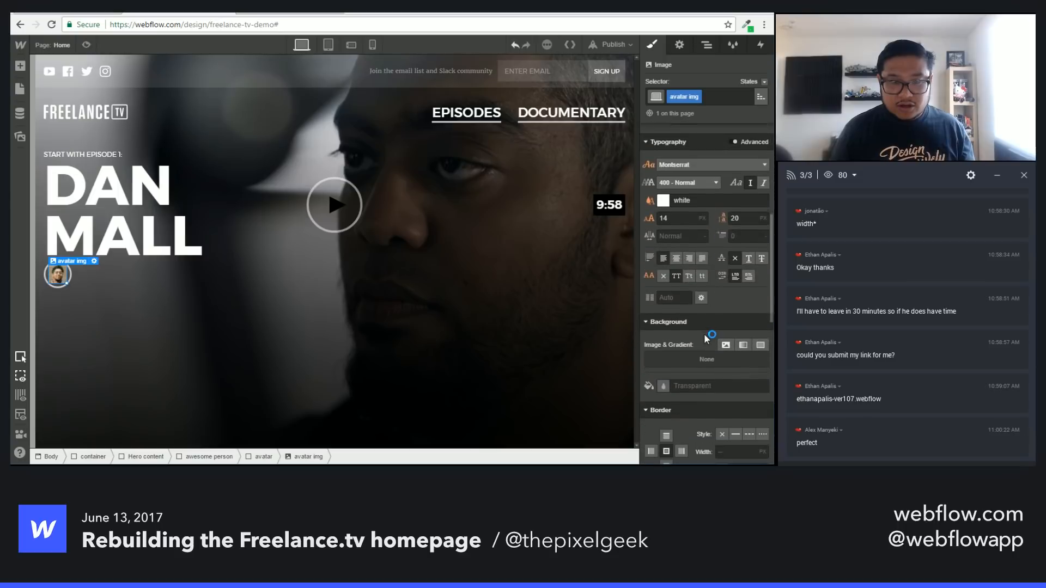
left_click(730, 336)
type("50%")
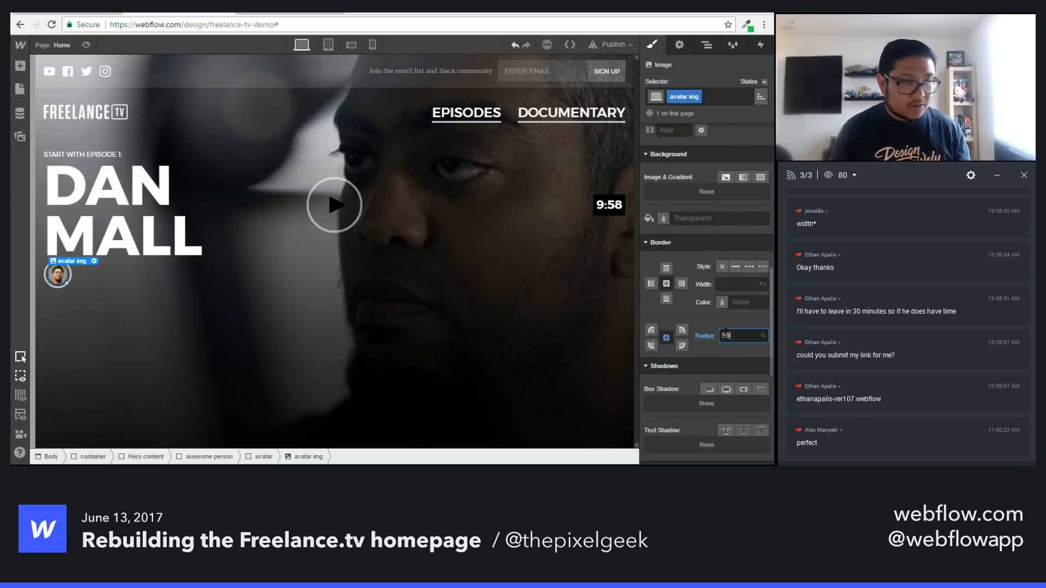
left_click(87, 276)
left_click(98, 325)
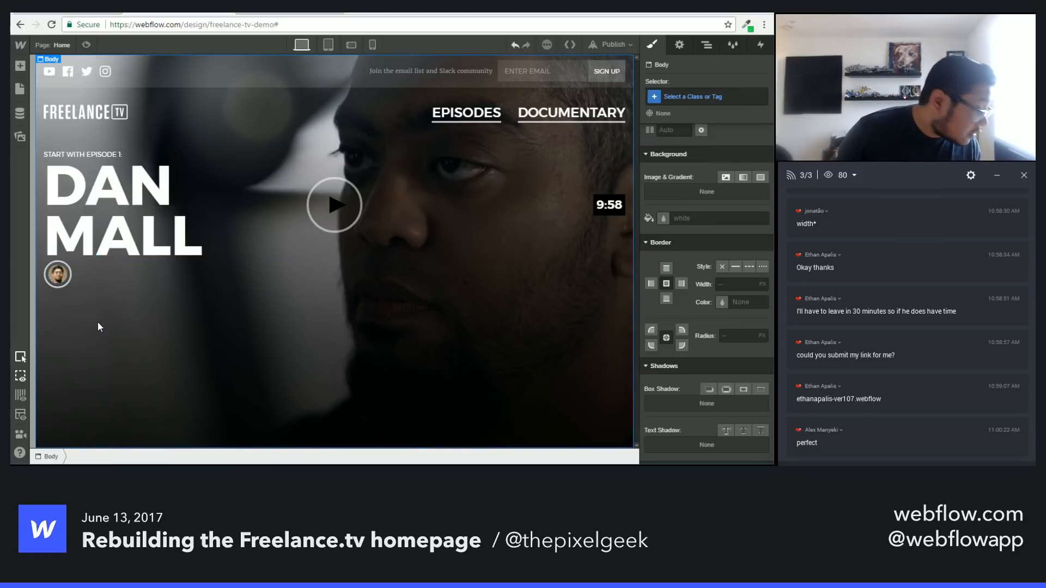
Step: Reduce the avatar block's border width to 2 px
left_click(69, 276)
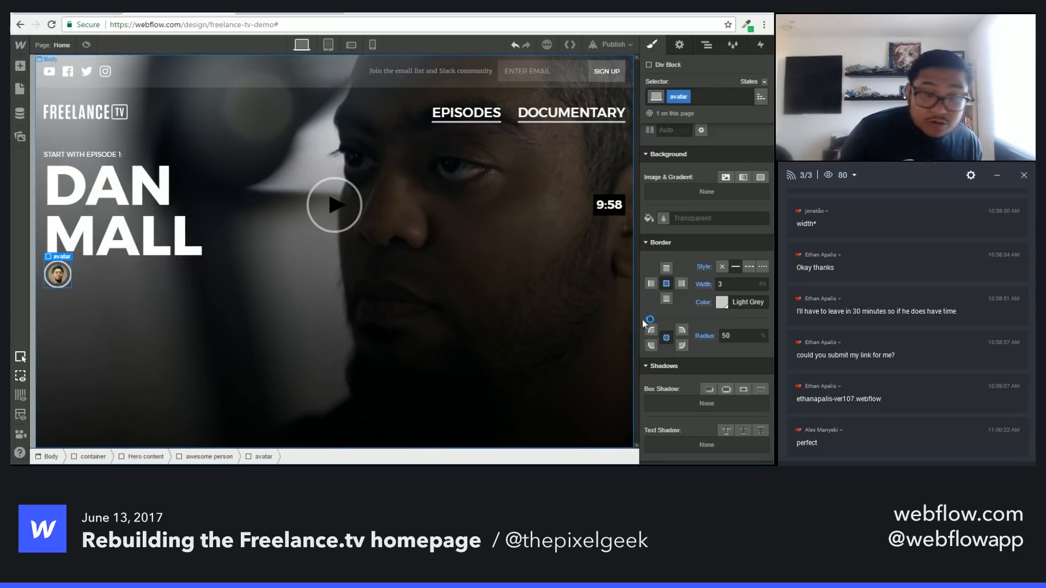
left_click(738, 282)
key("Down")
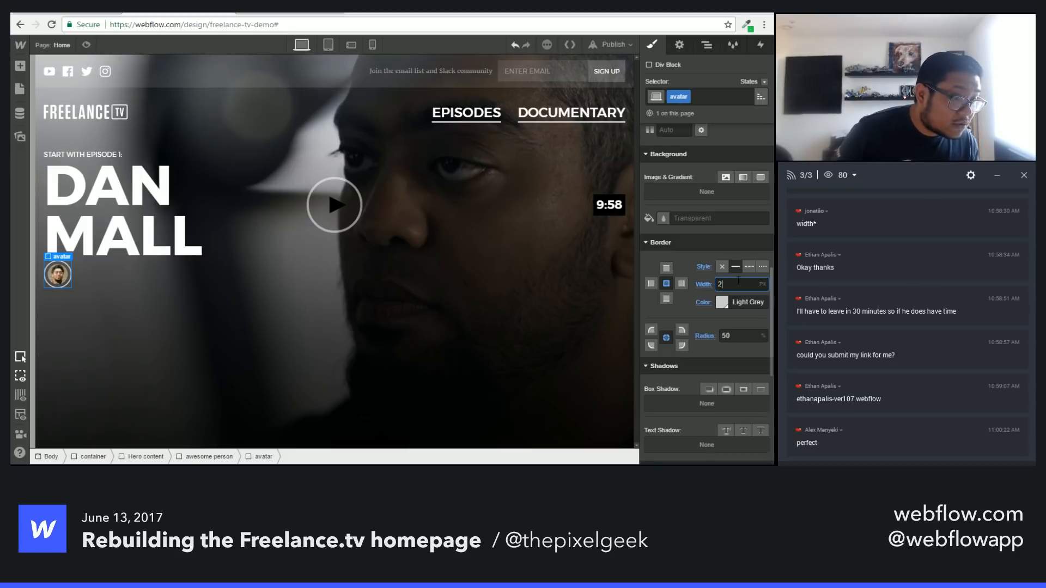
left_click(299, 331)
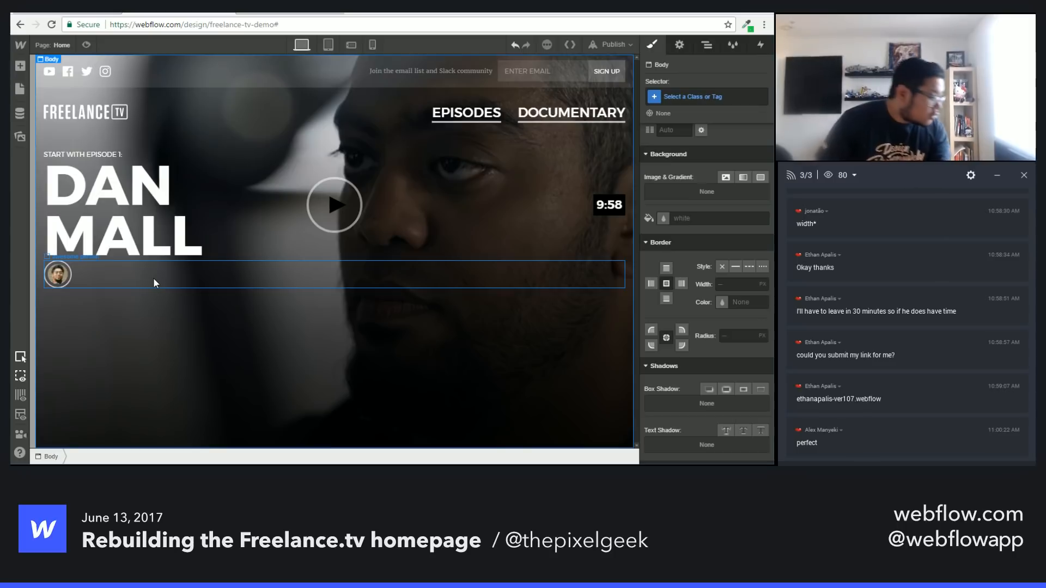
Step: Set the avatar block's right margin to 30 px
left_click(71, 275)
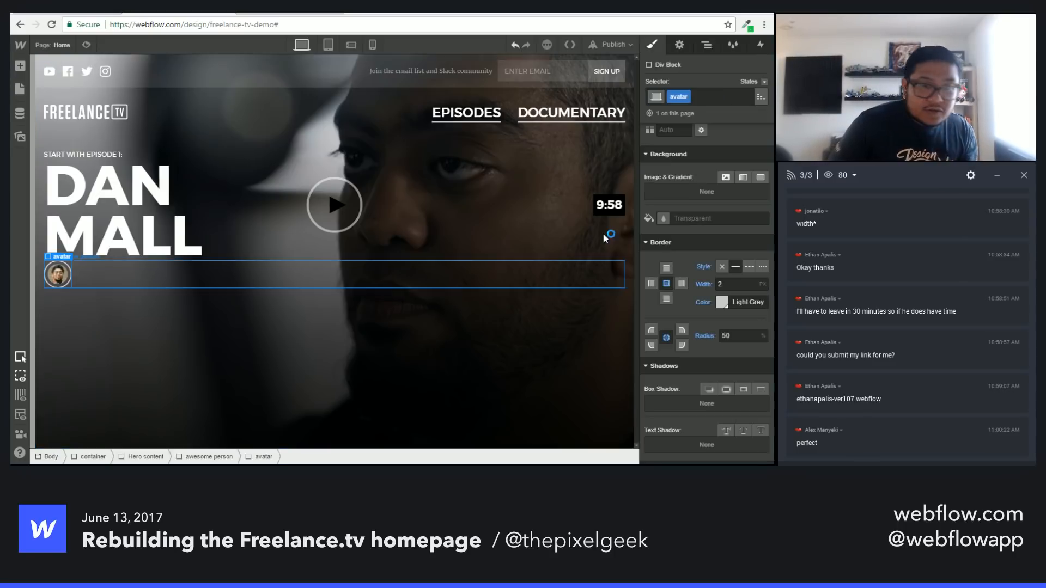
scroll(675, 260, "down", 5)
scroll(759, 204, "up", 5)
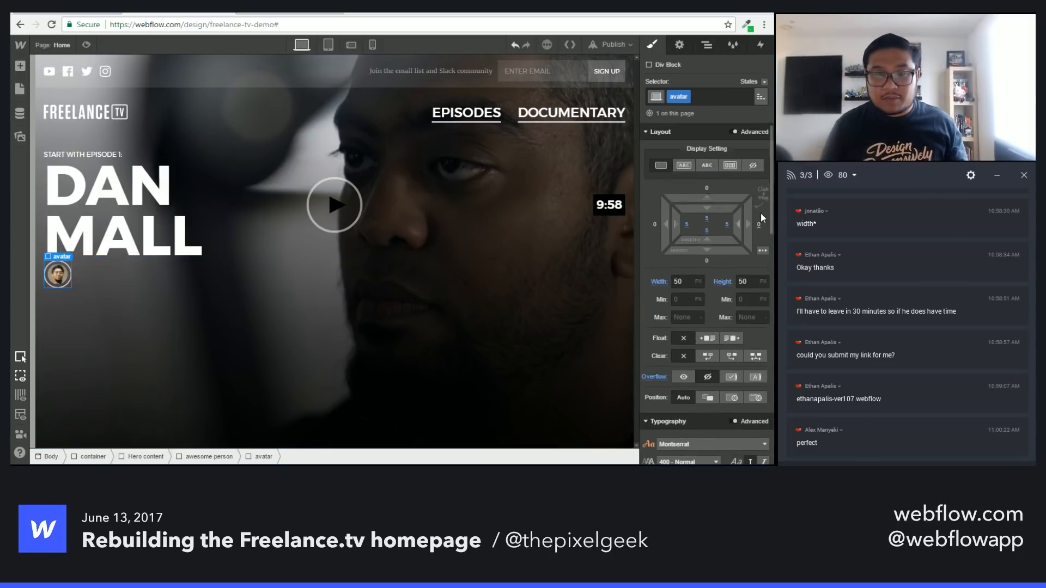
left_click(759, 224)
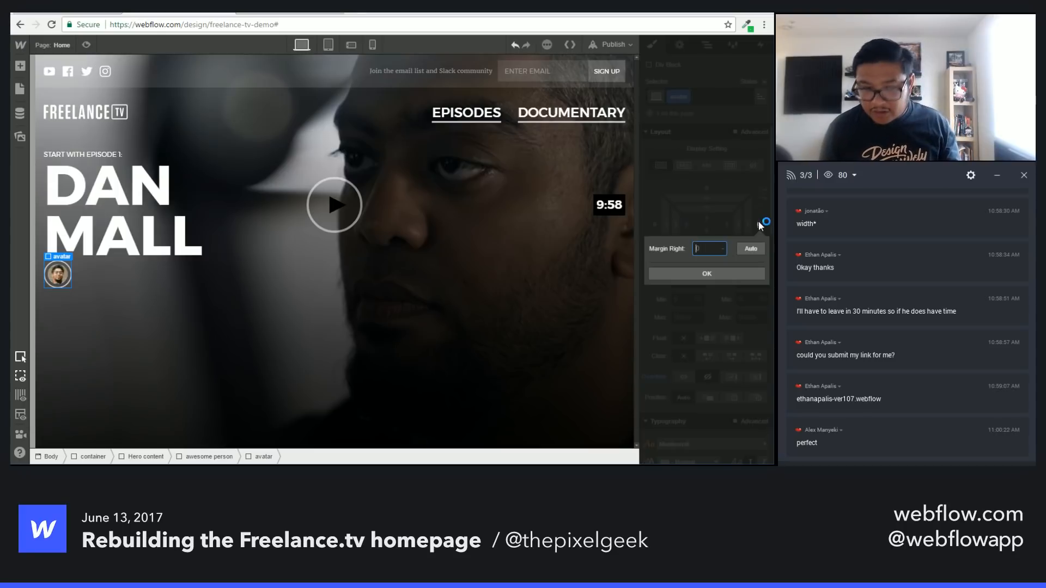
type("10")
key("Return")
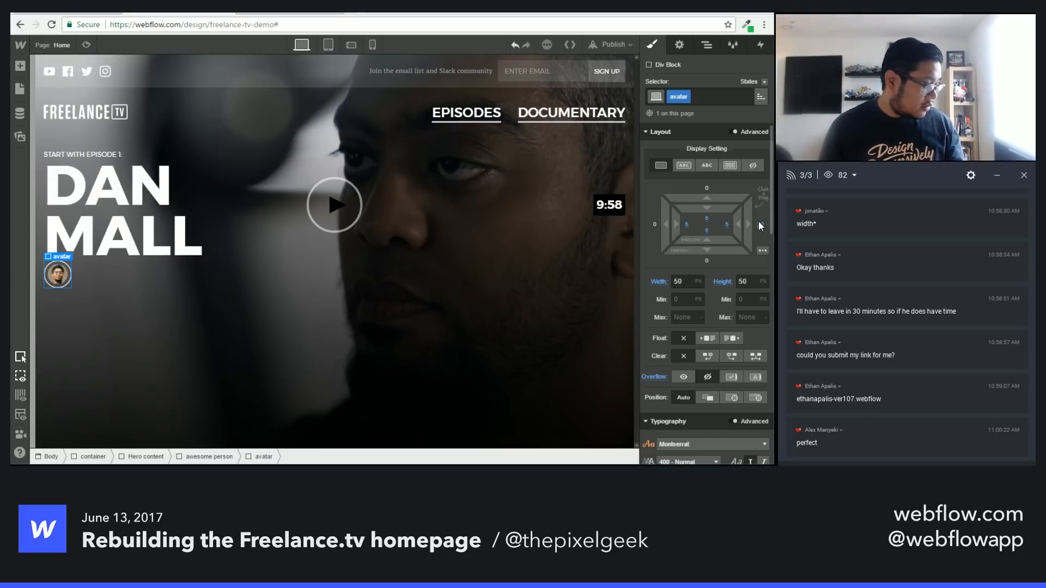
left_click(761, 224)
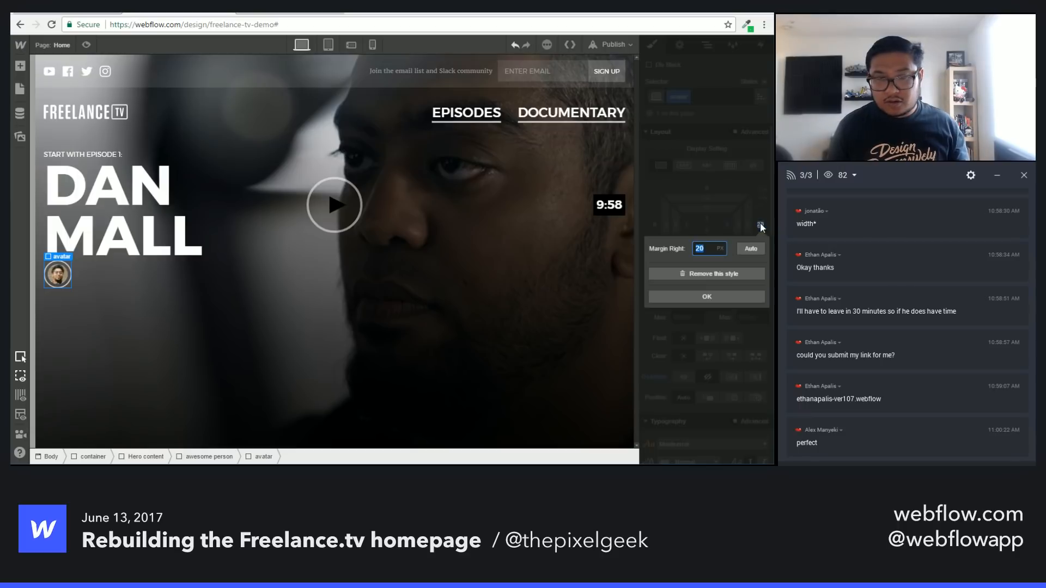
type("30")
key("Return")
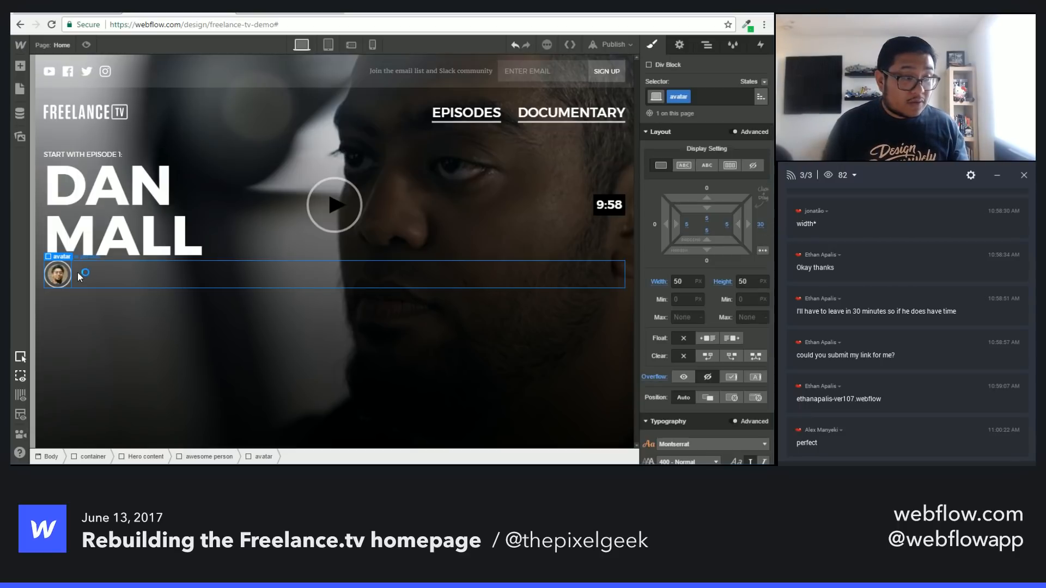
Step: Change the avatar block's display setting to inline-block
left_click(80, 275)
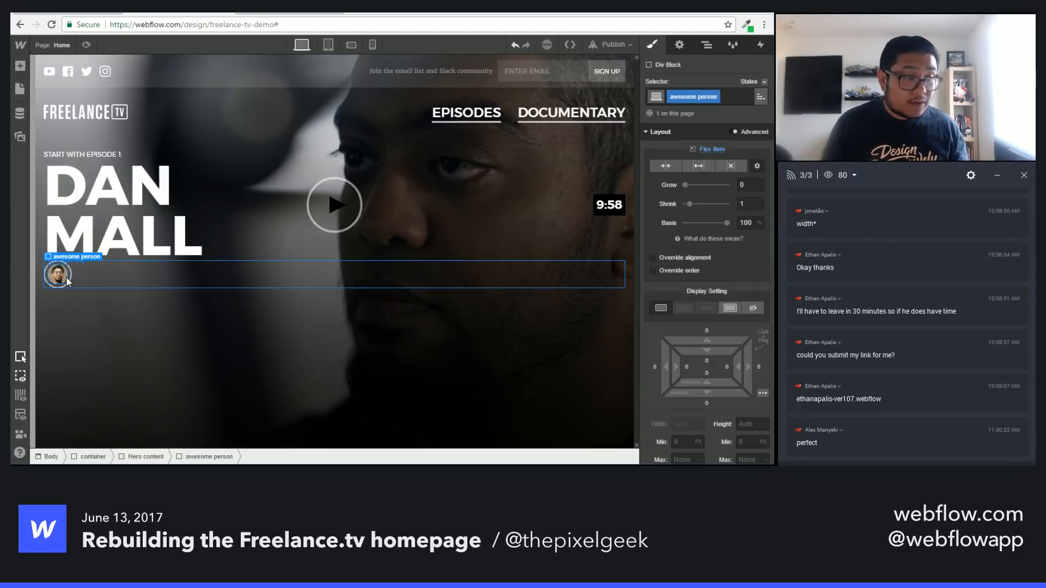
left_click(68, 276)
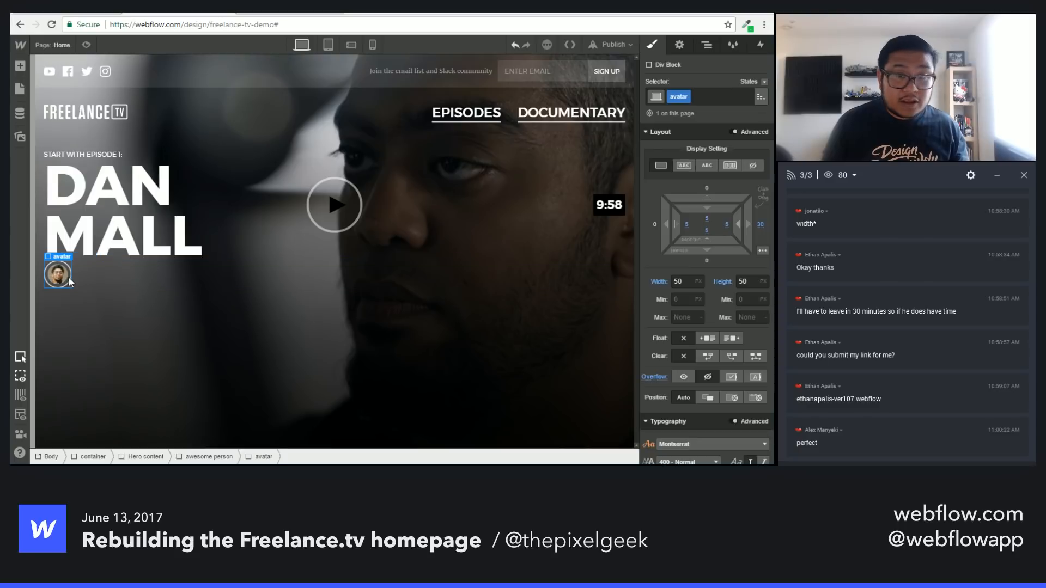
left_click(685, 165)
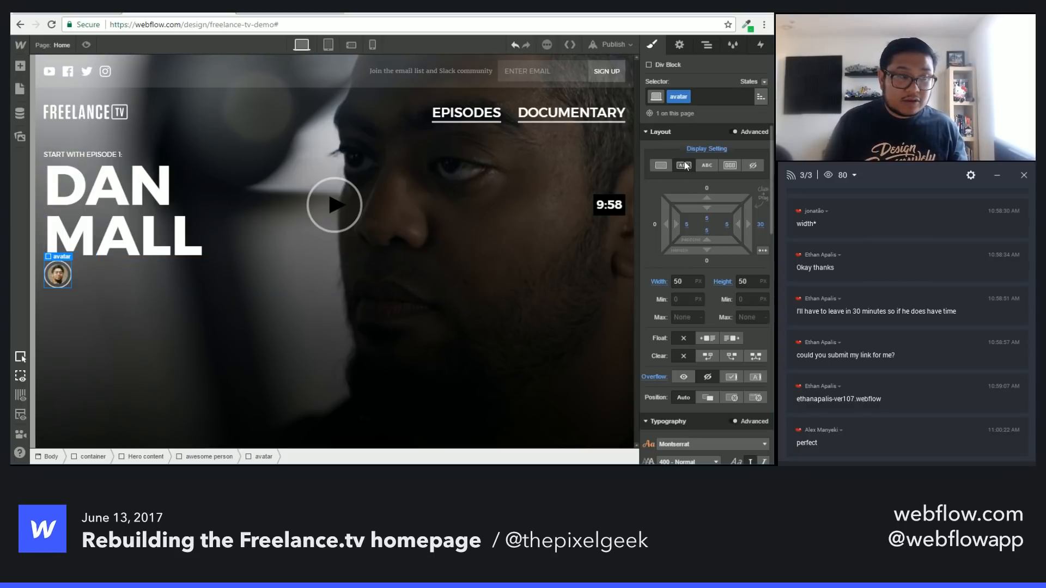
Step: Add a text block inside the awesome person block, after the avatar
left_click(162, 272)
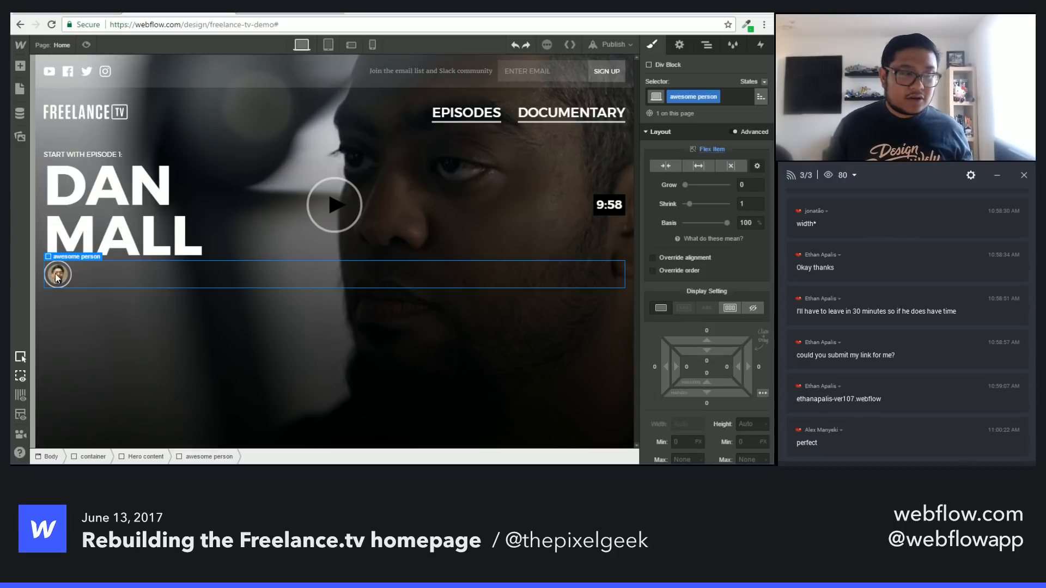
key("a")
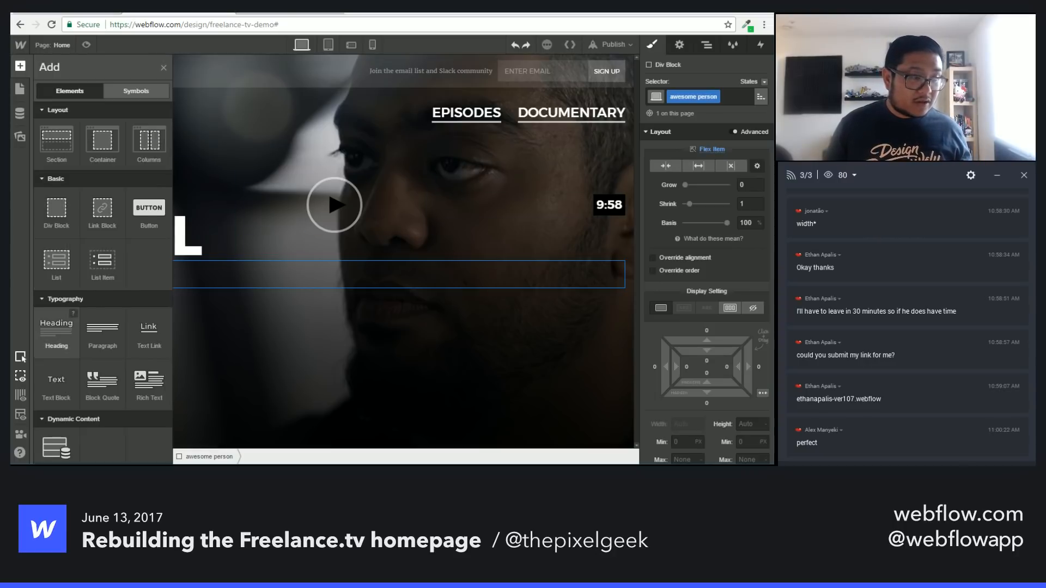
left_click_drag(56, 381, 160, 290)
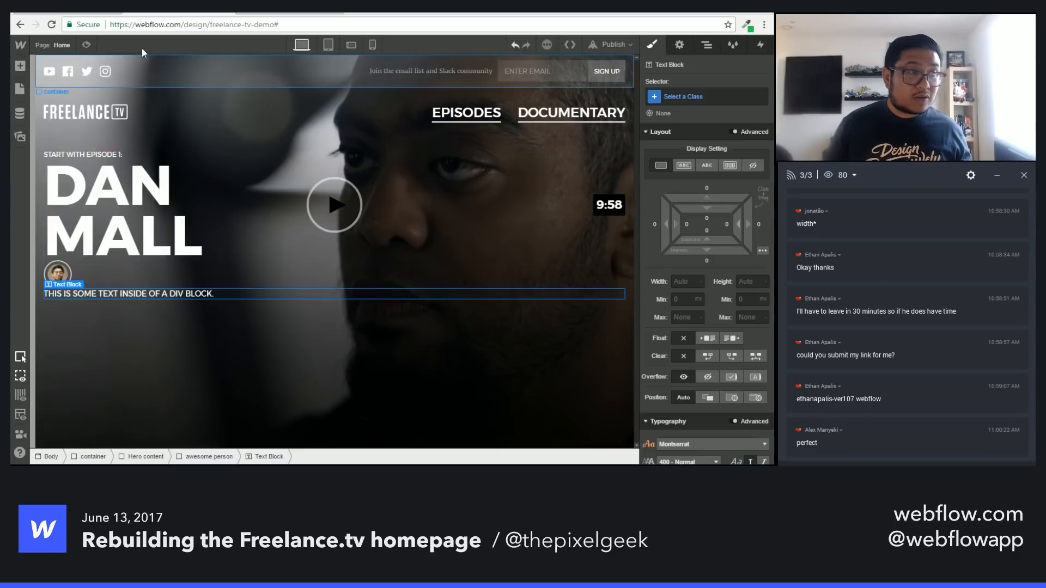
Step: Replace the new text block's placeholder with "Director/Founder of Superfriend.ly in Philadelphia", copied from the original freelance.tv page
left_click(70, 12)
left_click_drag(278, 270, 80, 265)
left_click(154, 12)
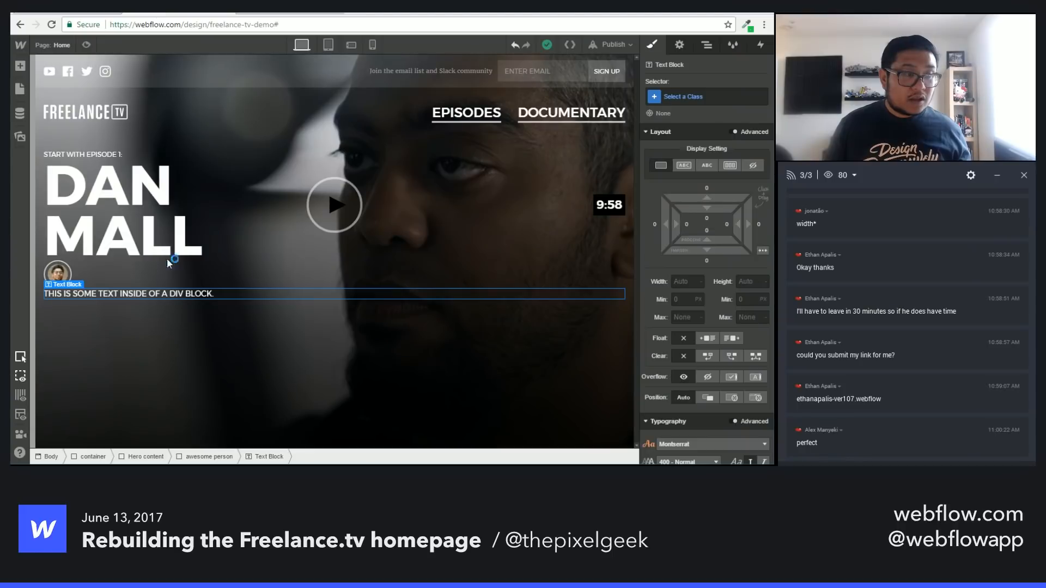
double_click(125, 294)
key("ctrl+a")
type("DIRECTOR/FOUNDER OF SUPERFRIEND.LY IN PHILADELPHIA")
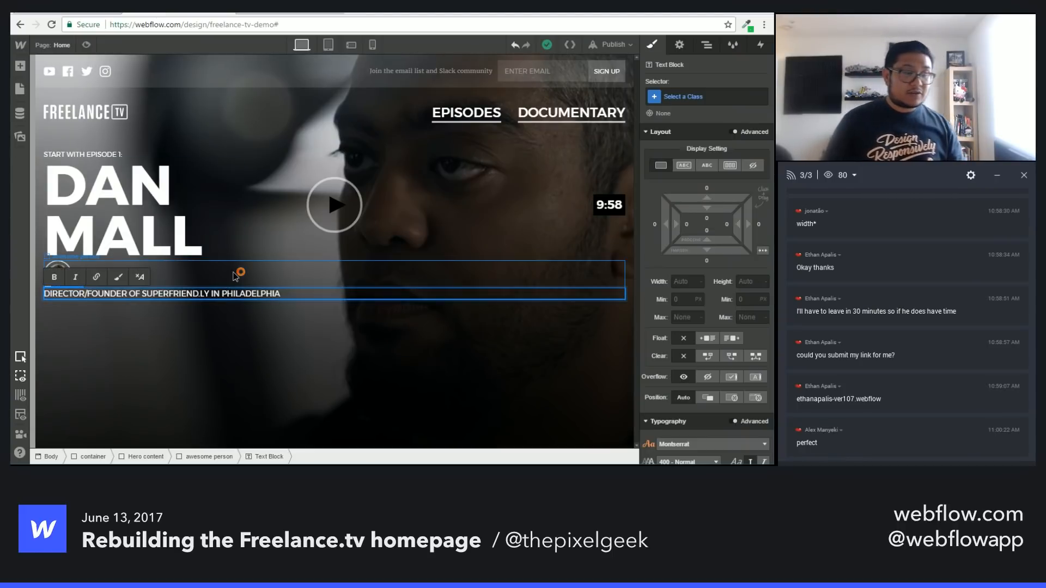
Step: Make the awesome person block a horizontal flex layout with its children vertically centred
left_click(233, 271)
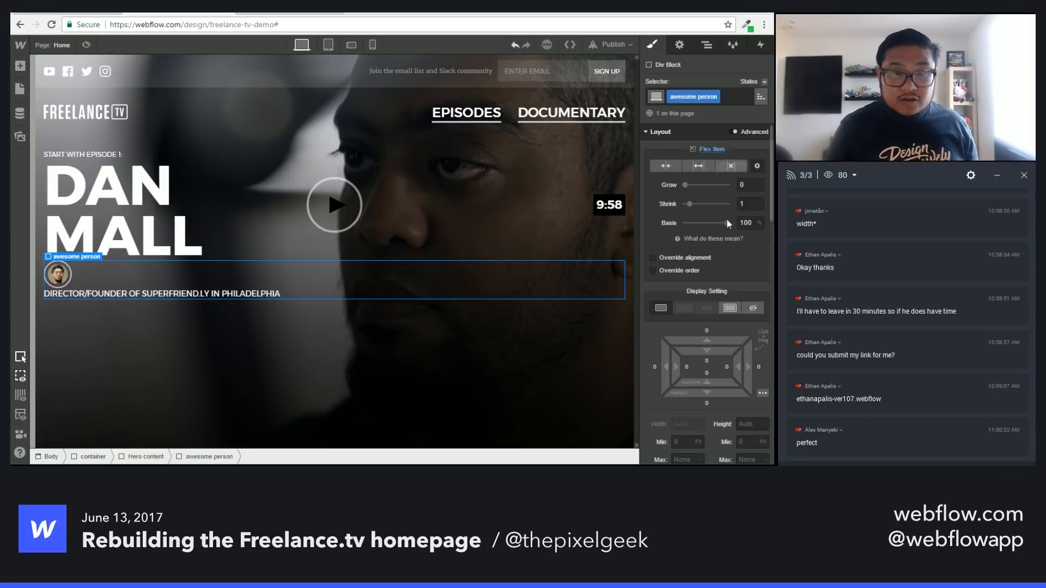
left_click(731, 307)
scroll(710, 303, "down", 2)
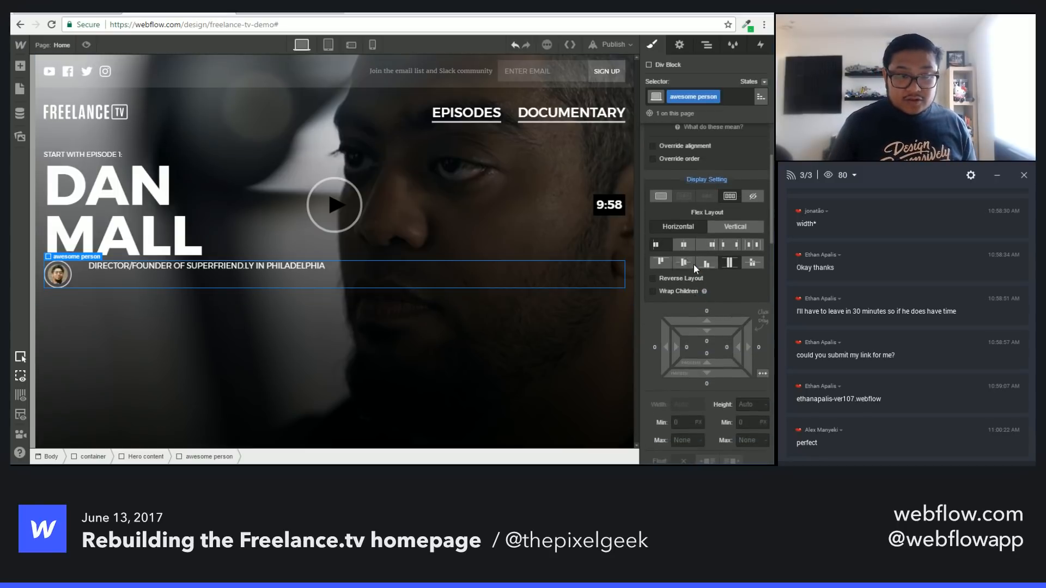
left_click(685, 261)
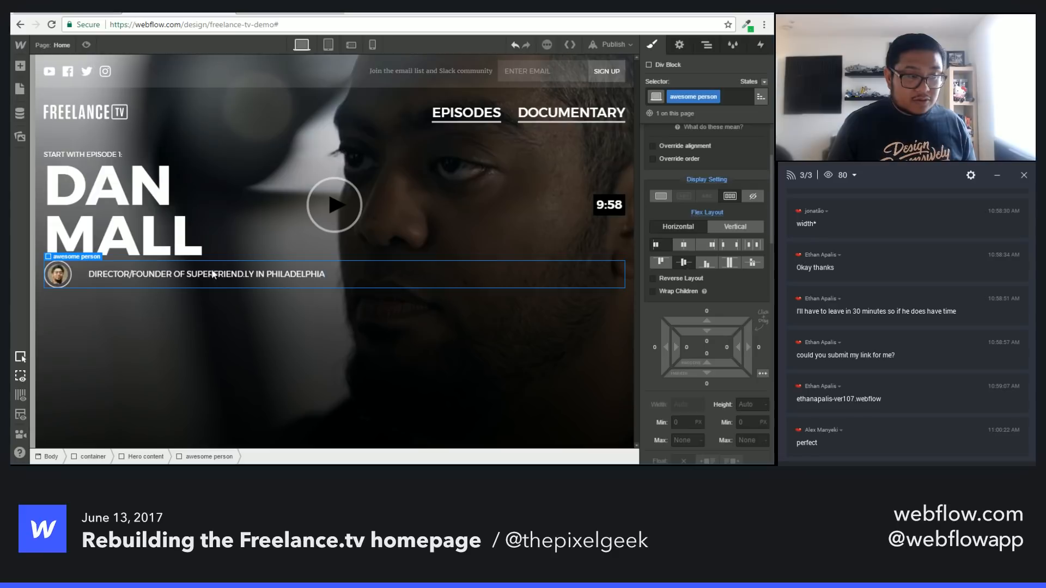
Step: Set the avatar block's right margin to 10 px
left_click(69, 279)
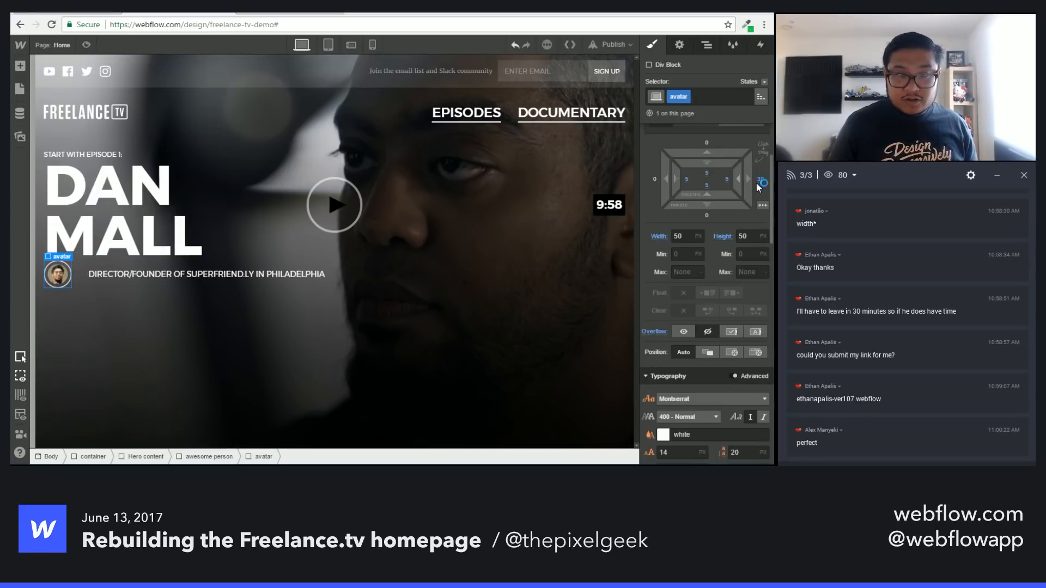
left_click_drag(760, 184, 715, 178)
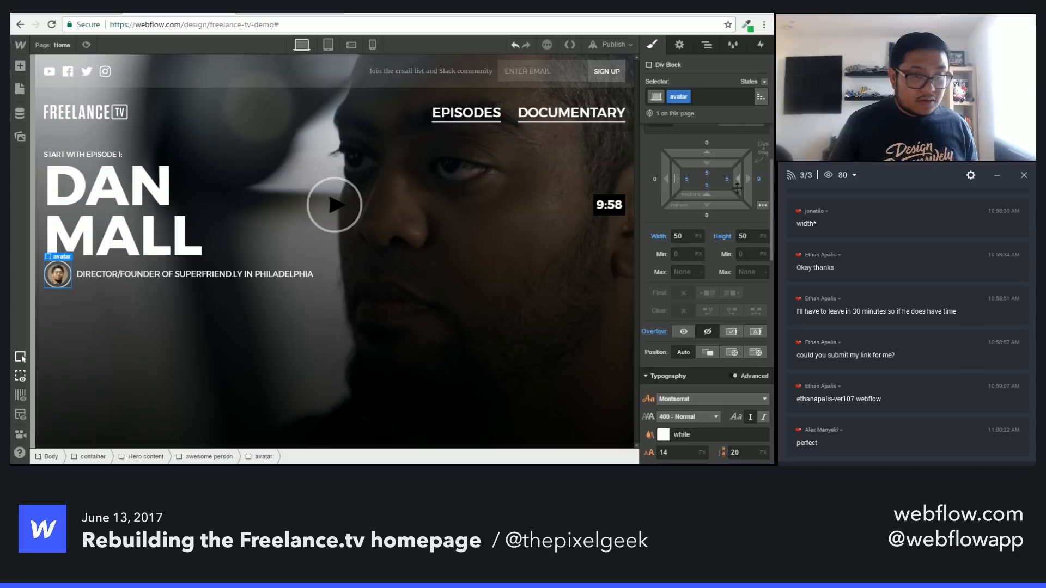
left_click(762, 179)
type("21")
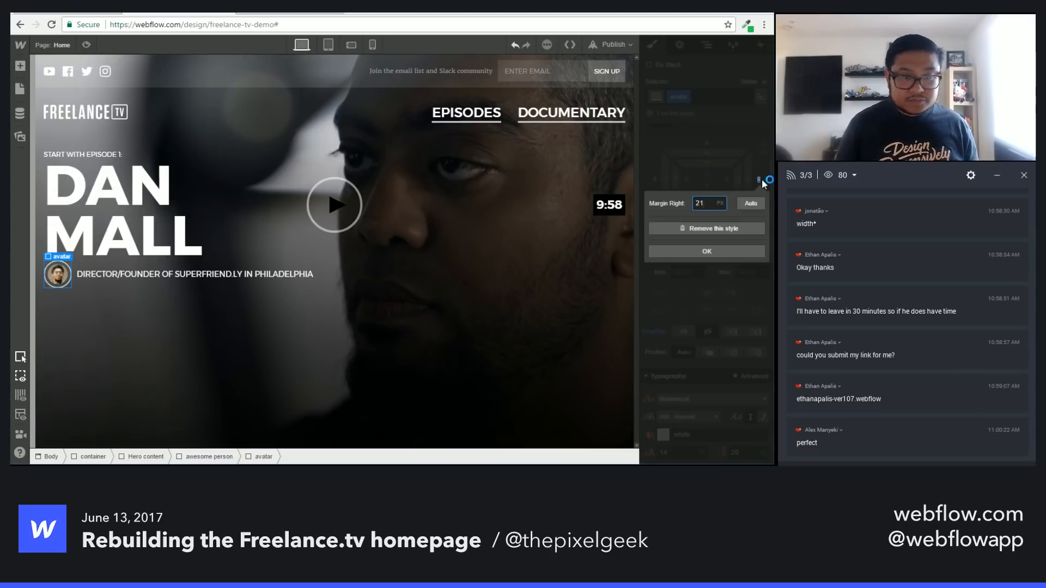
key("BackSpace")
key("BackSpace")
type("10")
key("Return")
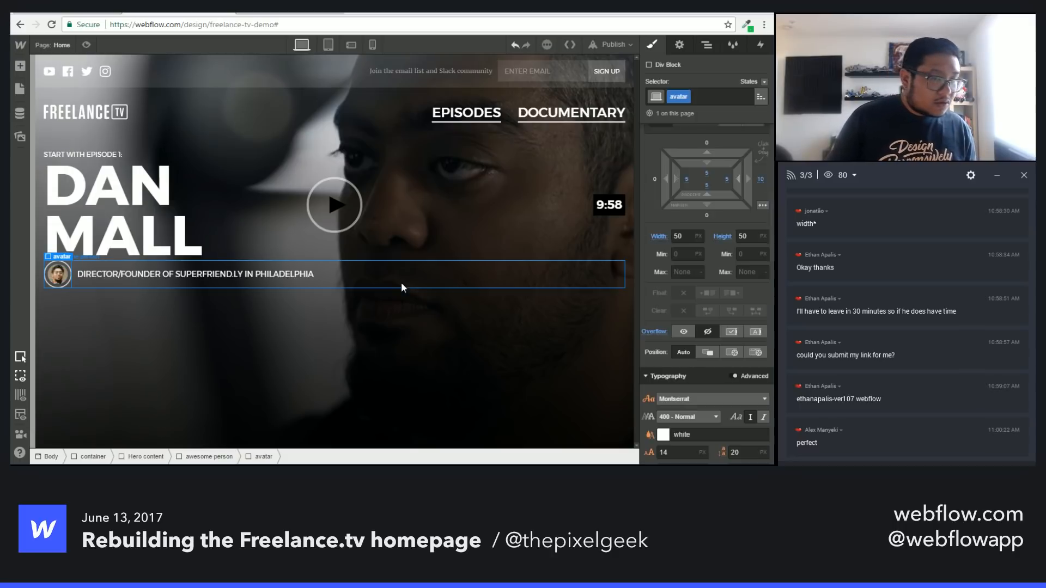
Step: Remove the all-caps text transform from the awesome person block
left_click(341, 281)
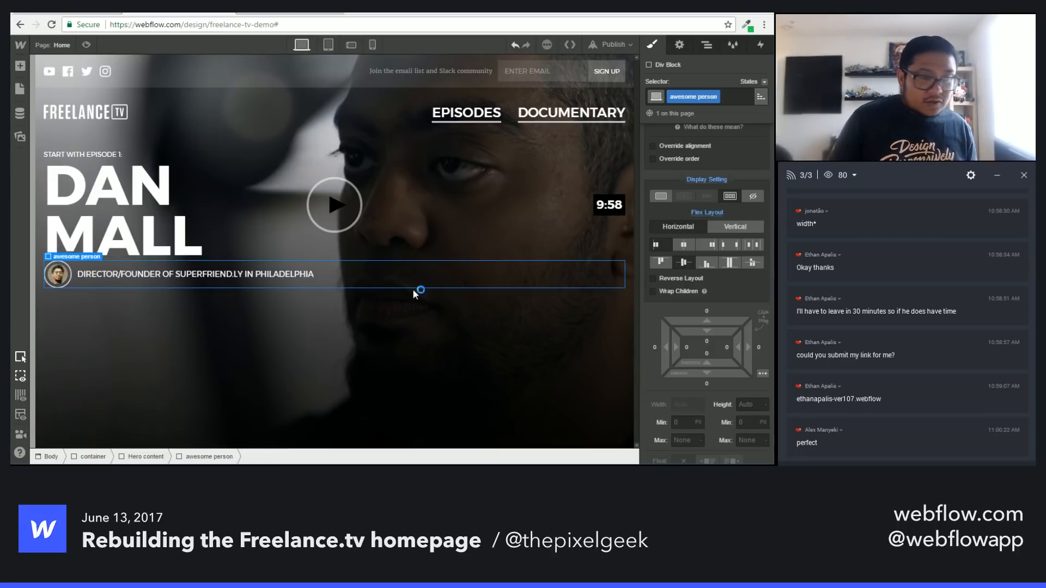
scroll(736, 382, "down", 3)
scroll(735, 382, "down", 2)
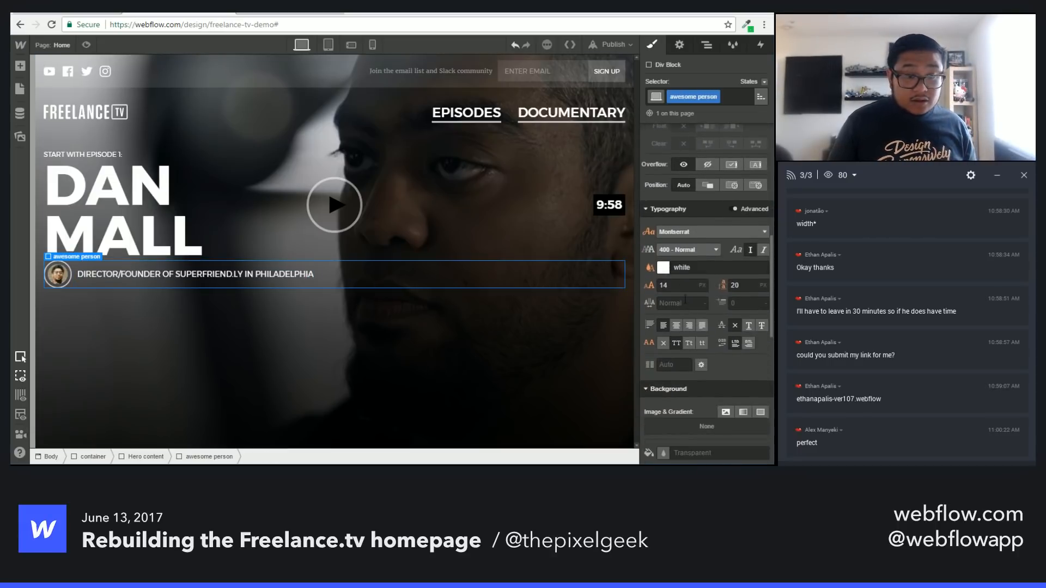
left_click(663, 344)
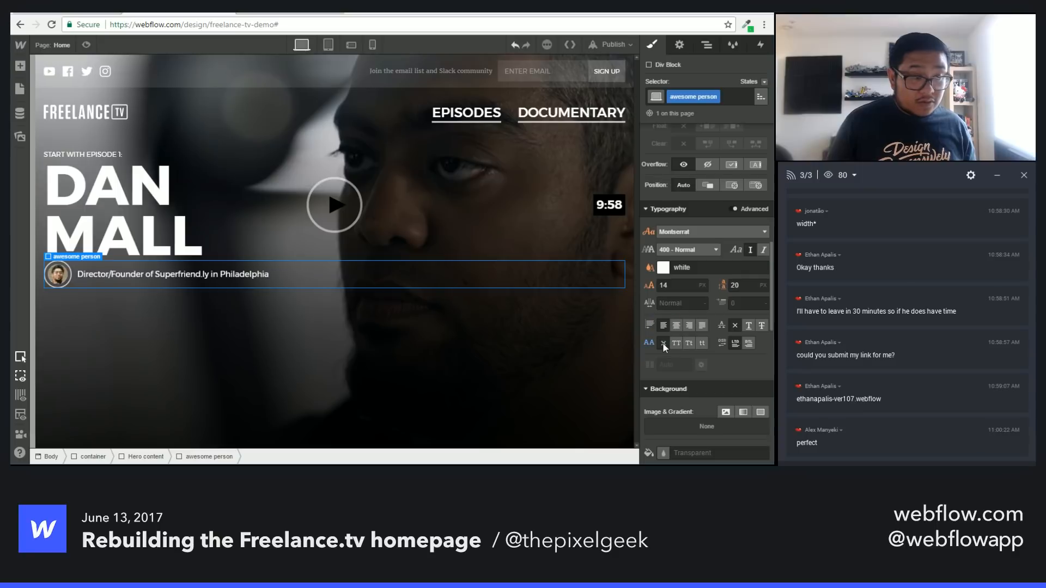
Step: Give the awesome person block's text the Light Grey colour swatch and the Merriweather font
left_click(663, 268)
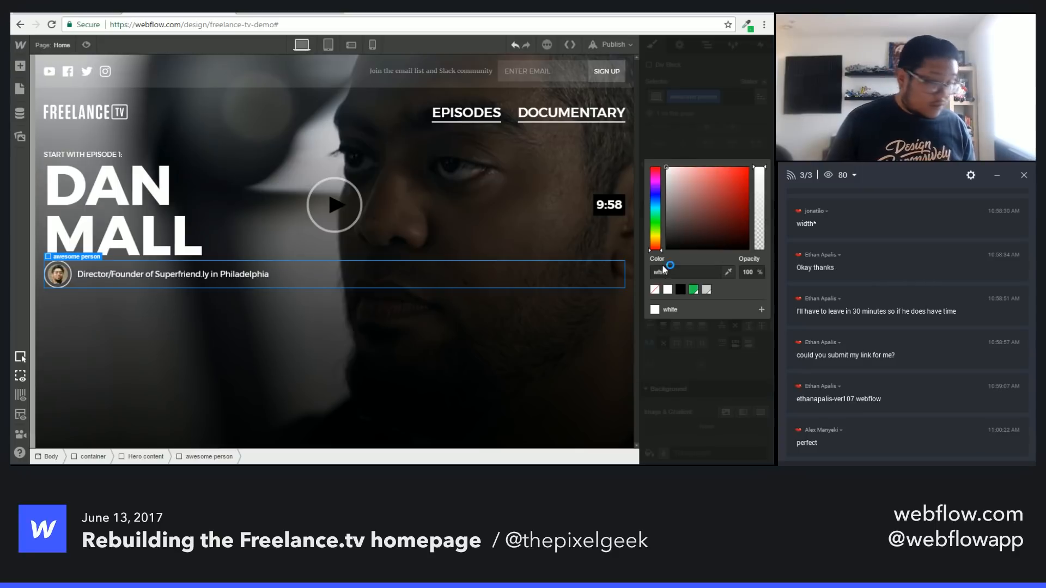
left_click(705, 290)
left_click(744, 159)
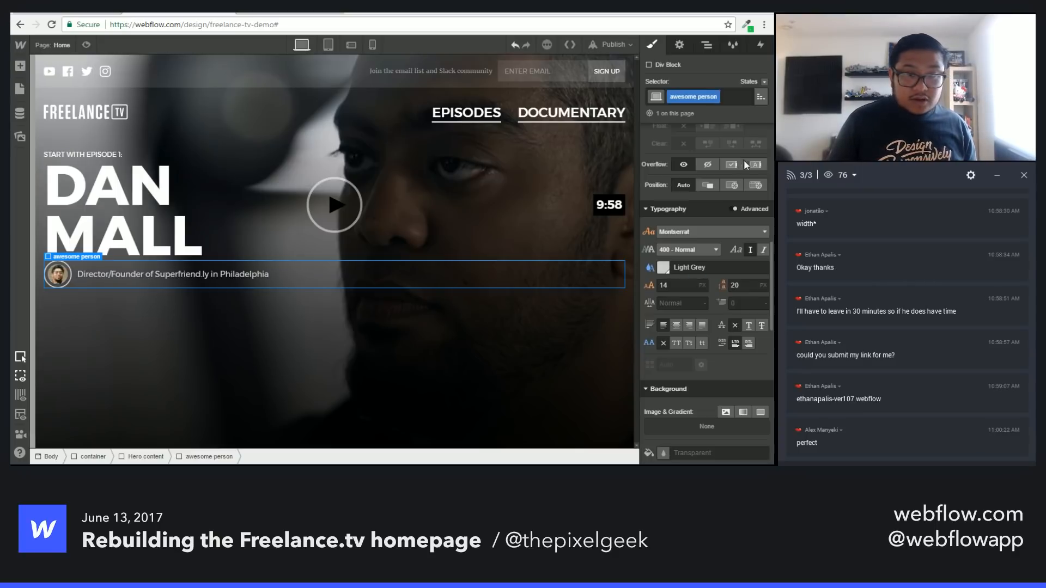
left_click(698, 229)
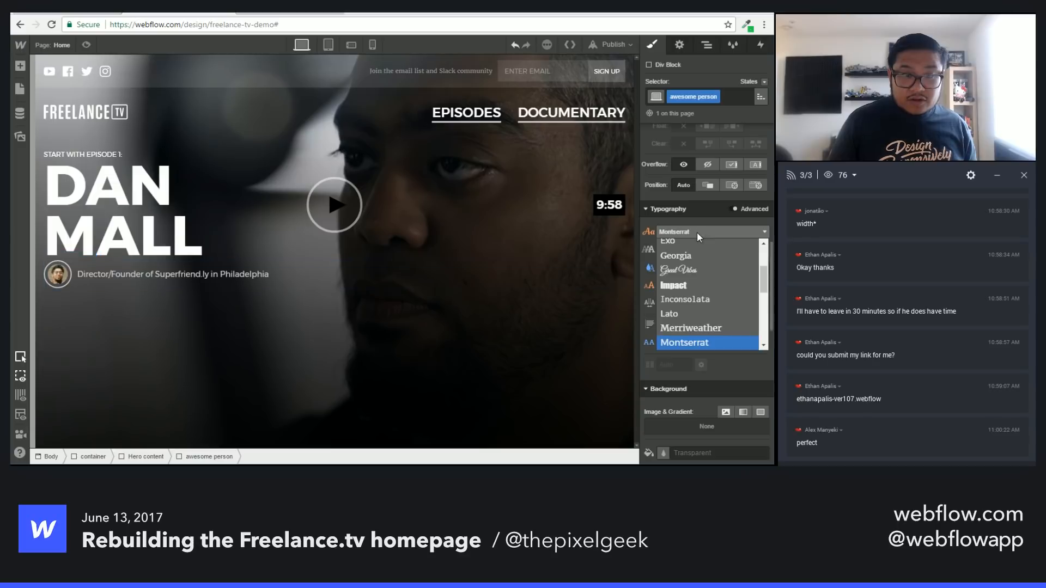
left_click(695, 328)
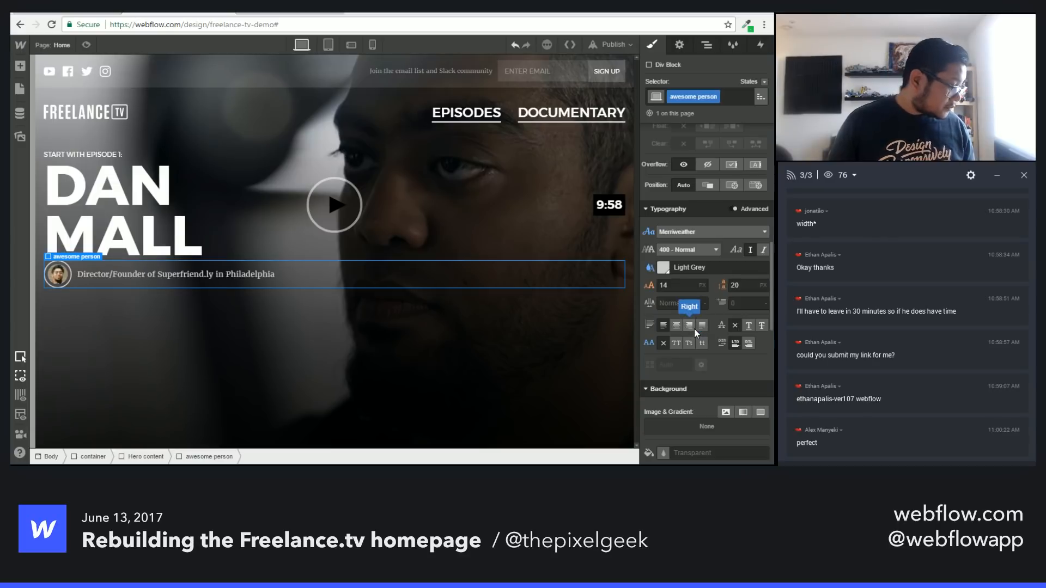
left_click(688, 284)
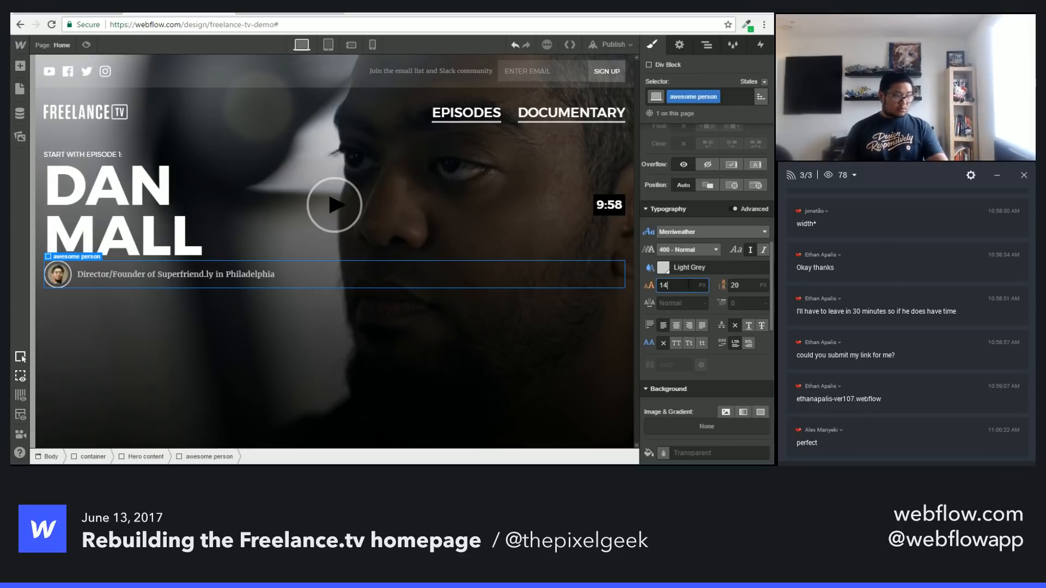
Step: Set the awesome person block's top margin to 15 px
scroll(728, 234, "up", 10)
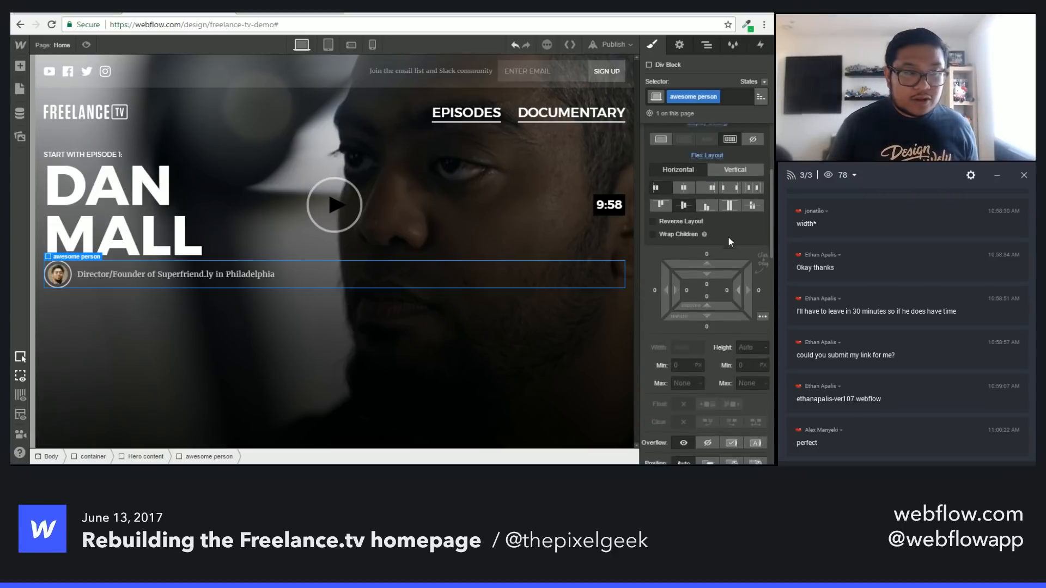
scroll(719, 381, "down", 2)
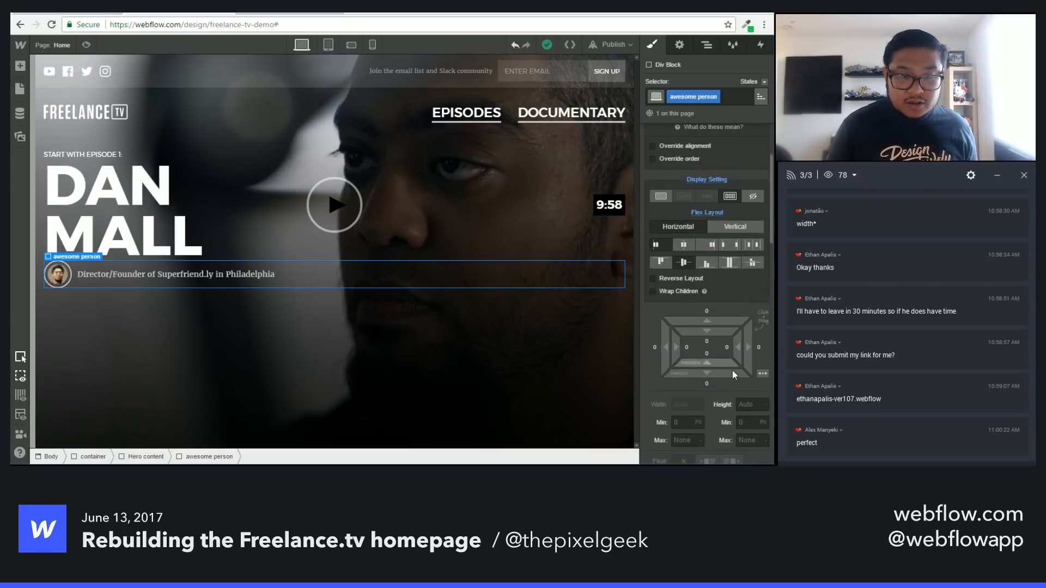
left_click_drag(712, 301, 707, 295)
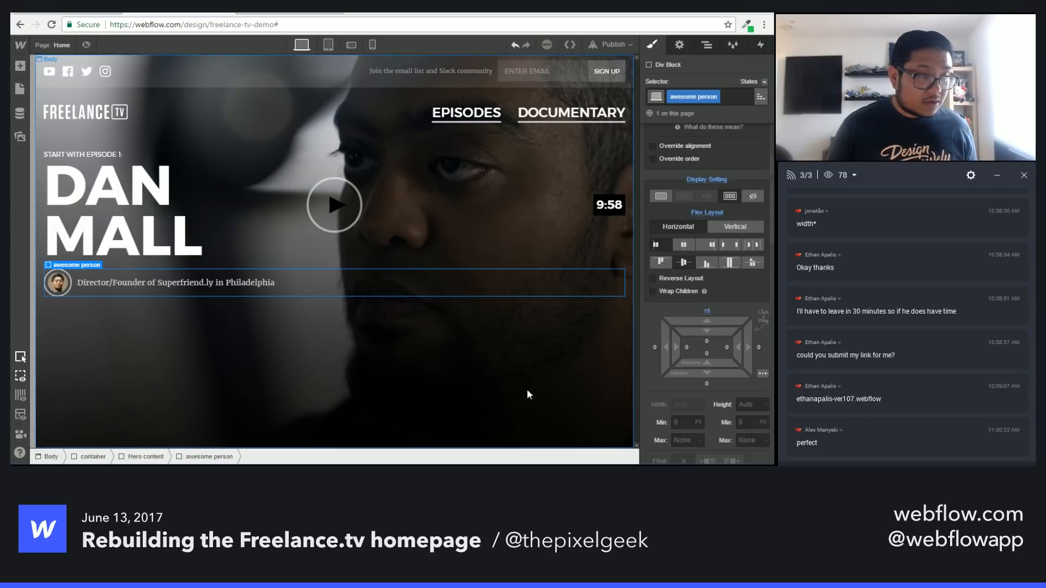
left_click(496, 377)
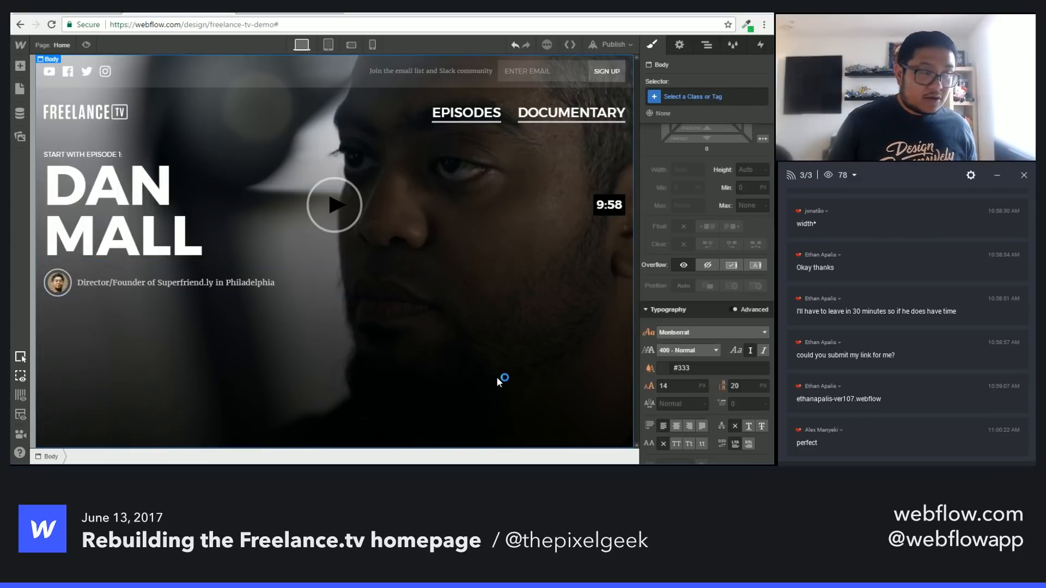
Step: Bring up the play button's element settings and copy the episode video's URL from the player on the original freelance.tv site
left_click(354, 214)
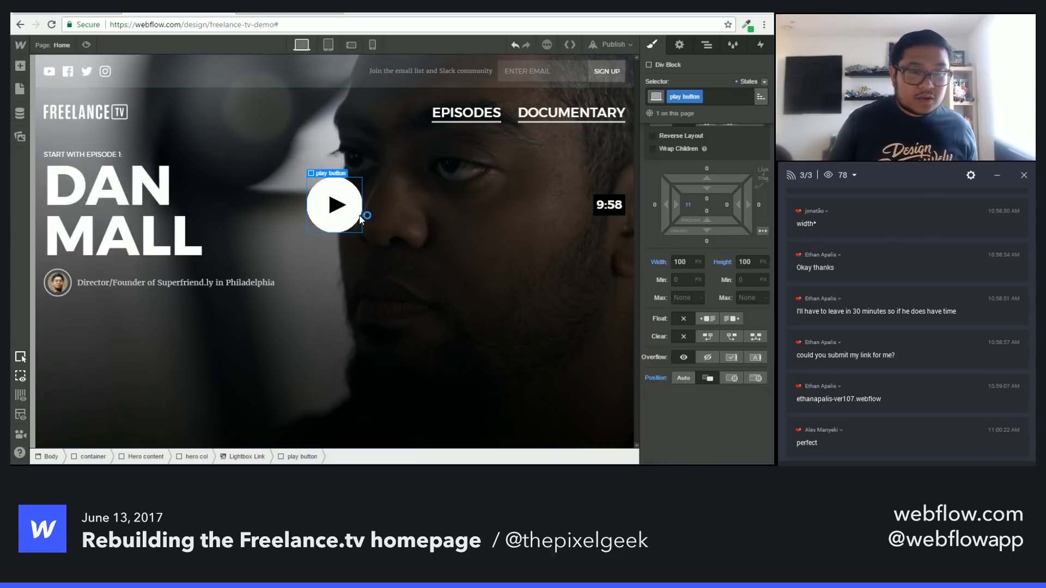
left_click(679, 45)
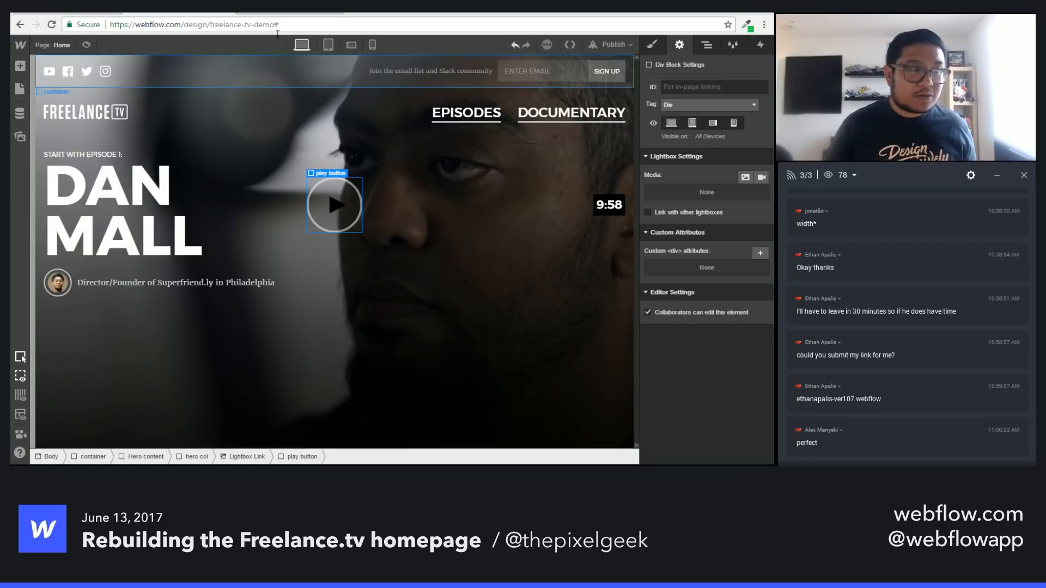
left_click(68, 13)
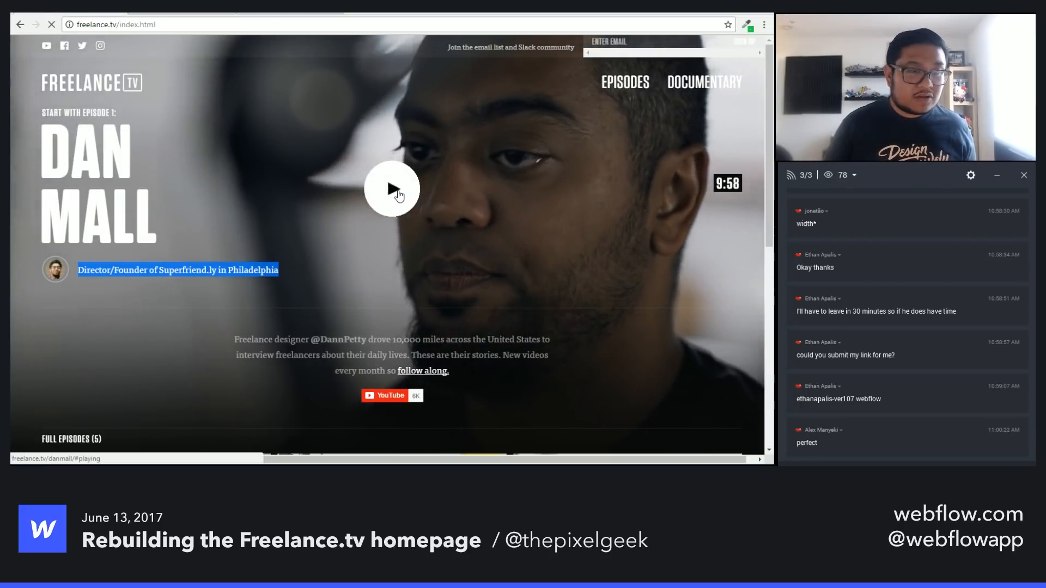
left_click(398, 195)
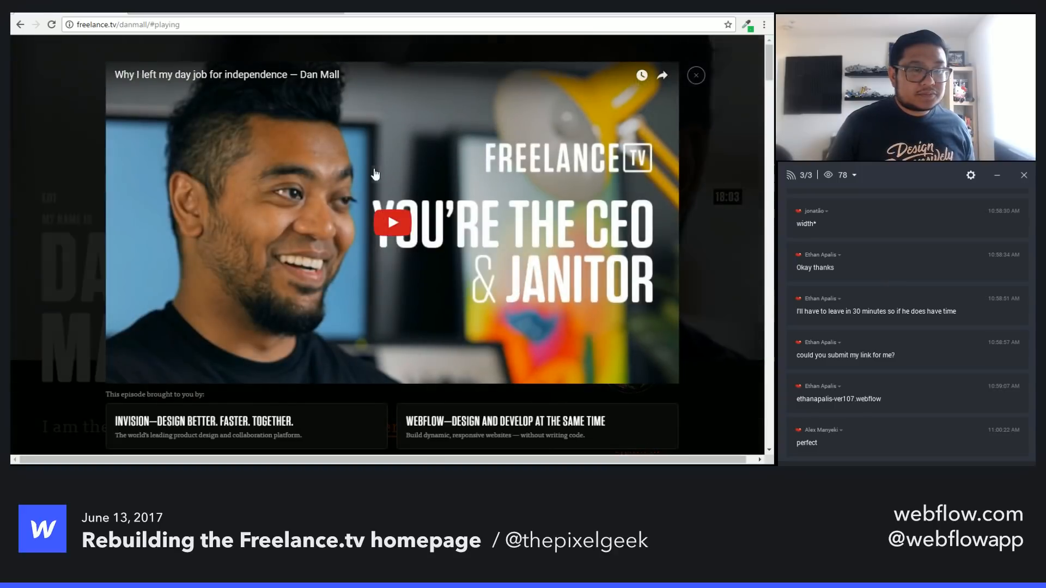
right_click(374, 156)
left_click(434, 164)
left_click(79, 17)
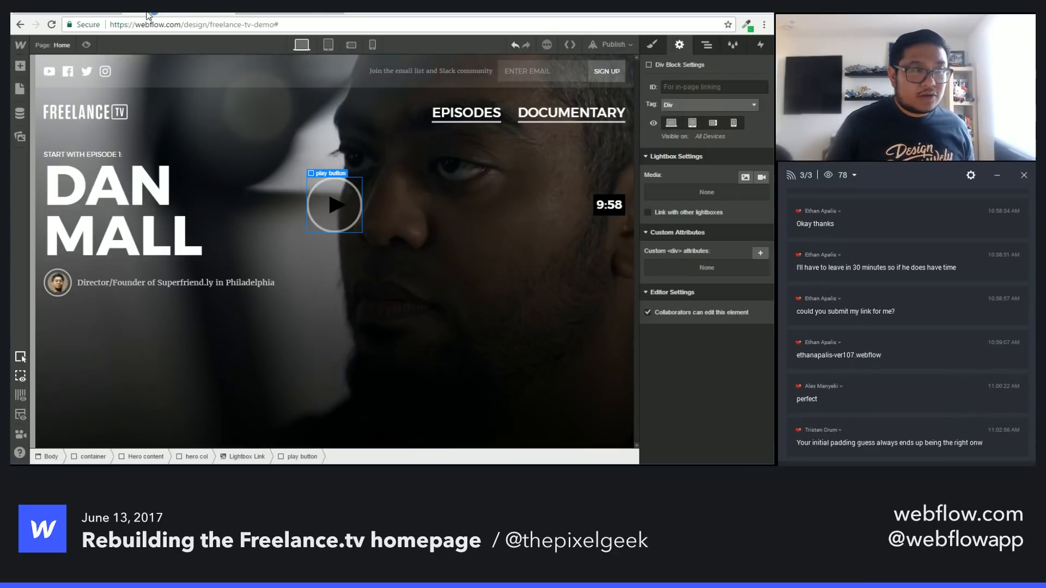
left_click(760, 178)
left_click(699, 238)
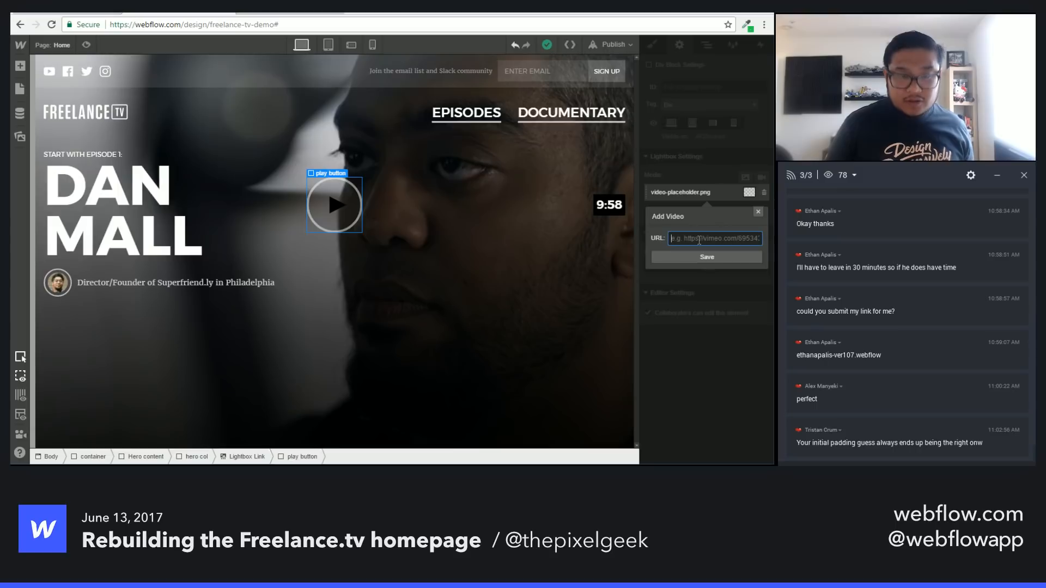
key("ctrl+v")
left_click(729, 218)
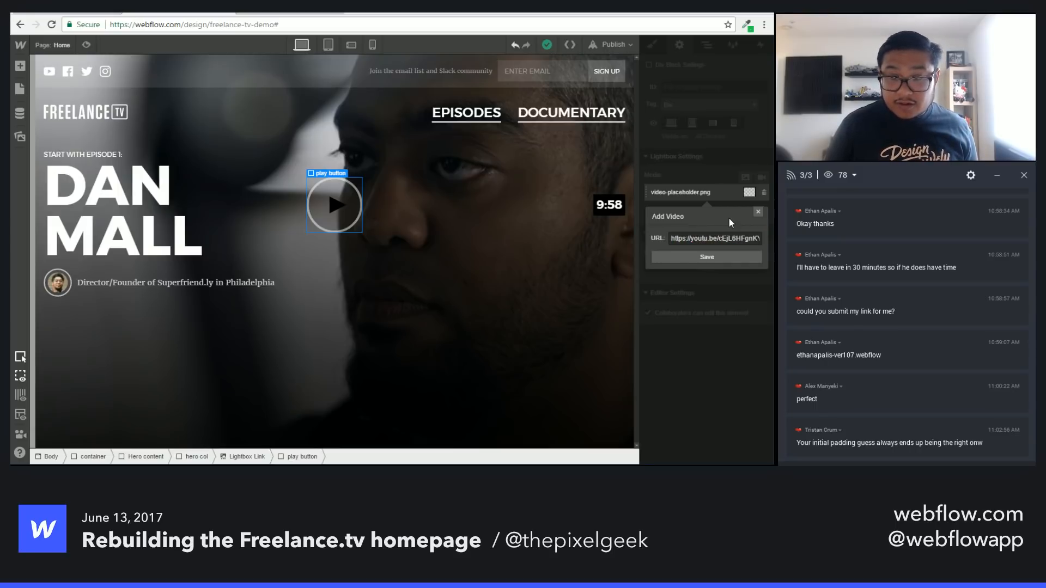
left_click(757, 211)
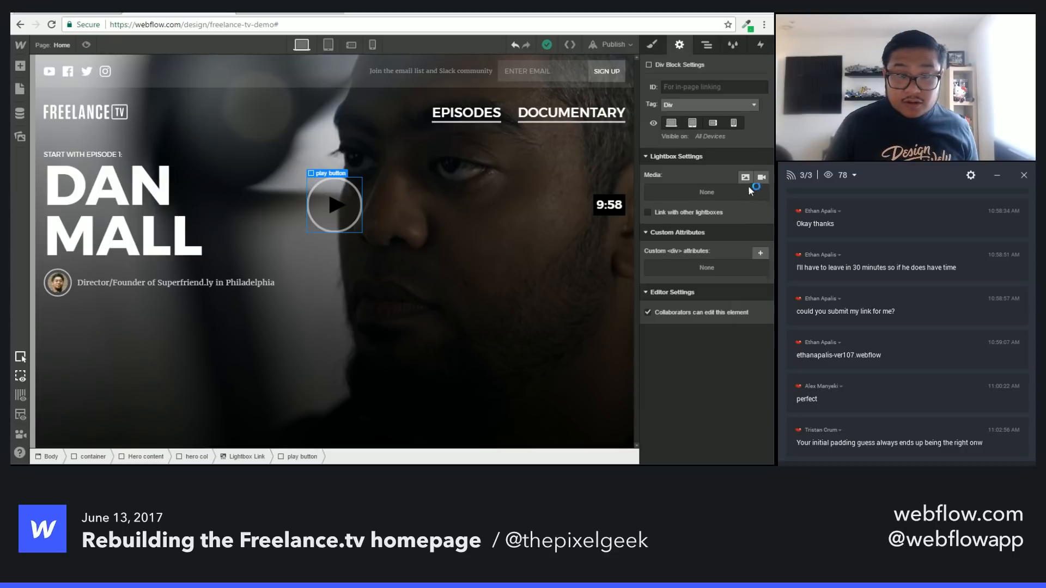
Step: Add a video to the play button's lightbox media using the copied youtu.be URL and save it
left_click(762, 177)
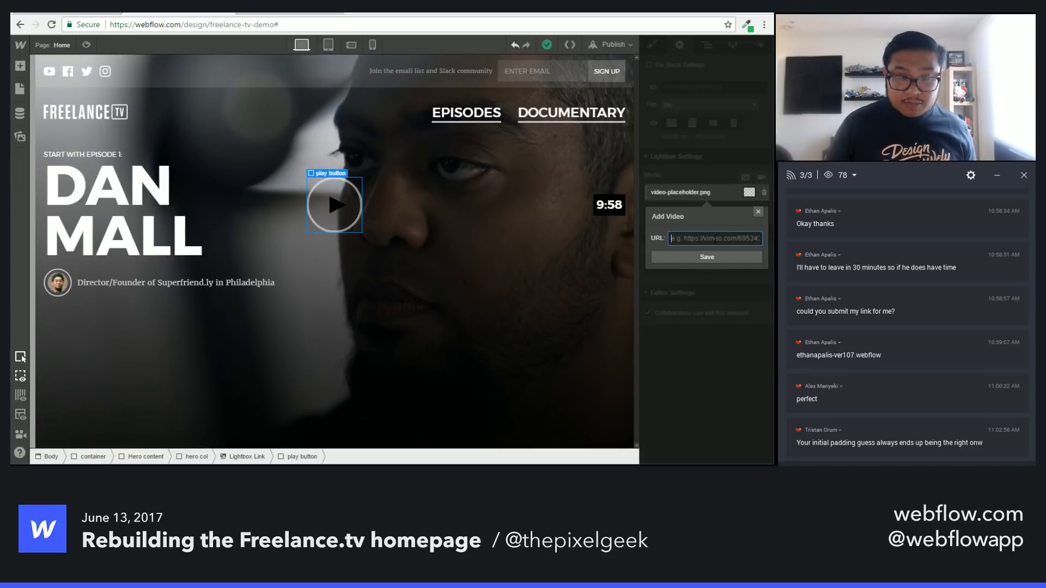
key("ctrl+v")
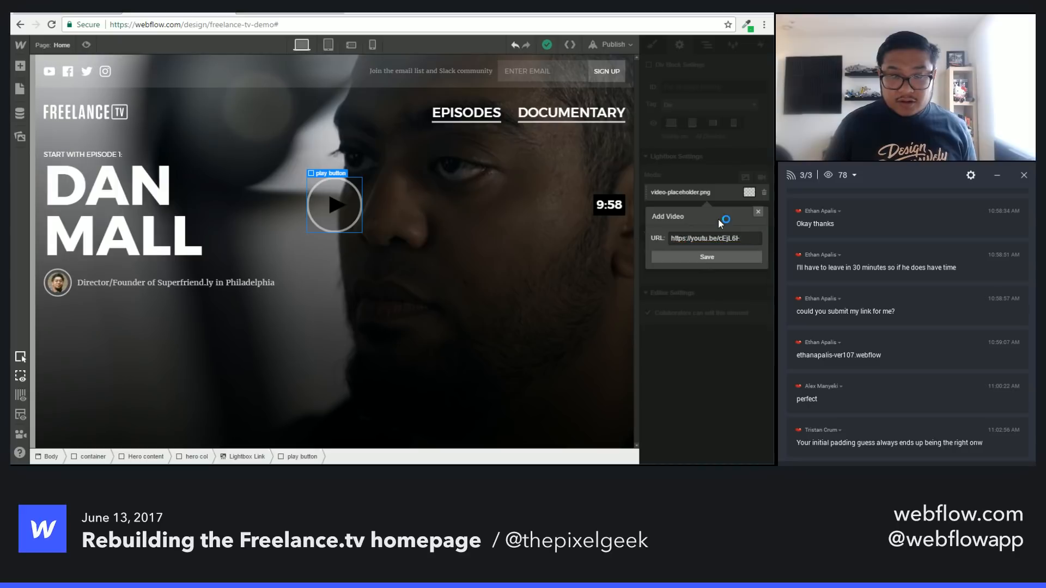
left_click(721, 255)
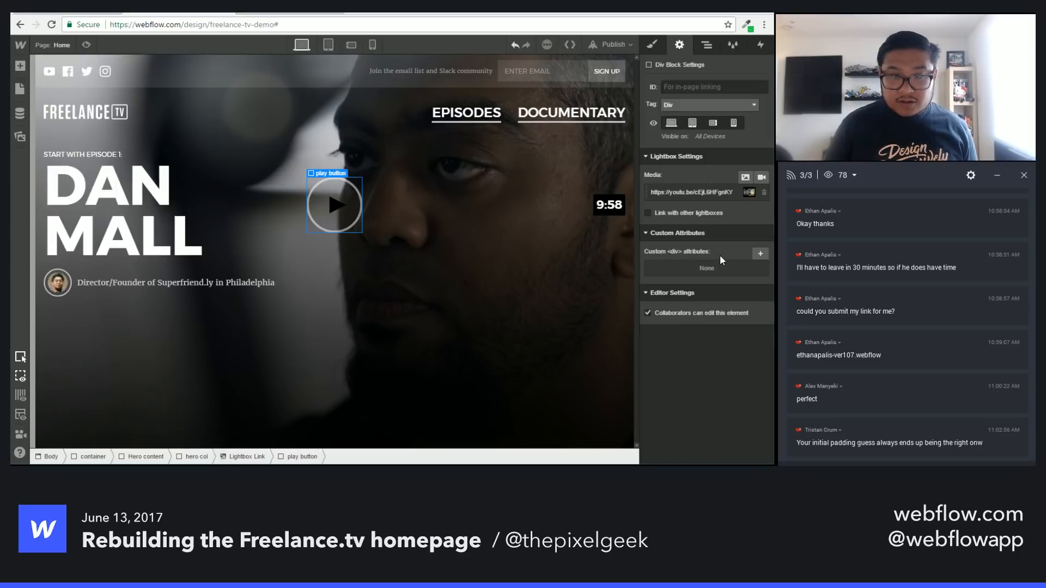
left_click(709, 210)
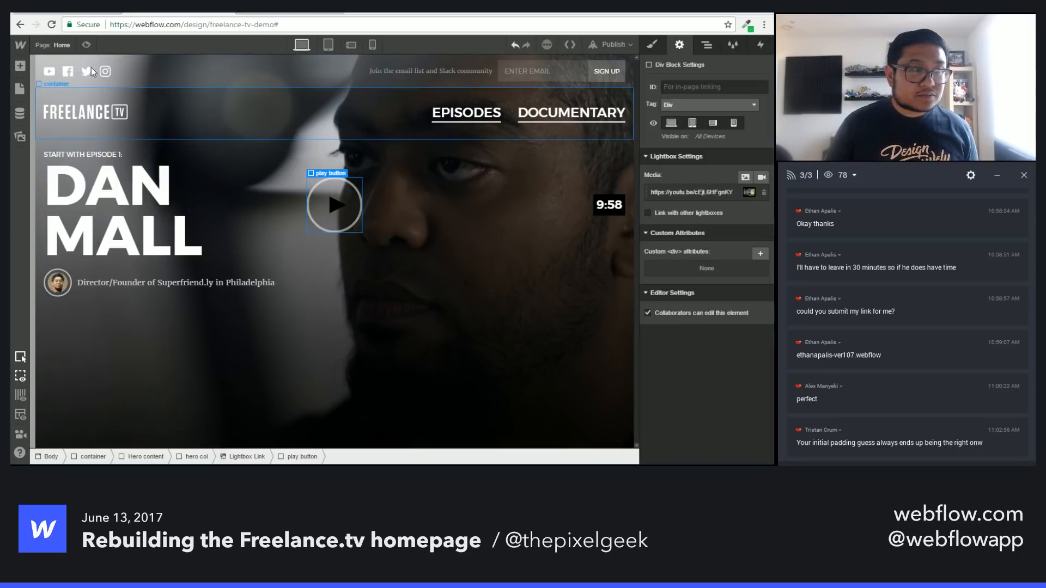
Step: Preview the page and open the hero play button's video lightbox
left_click(87, 45)
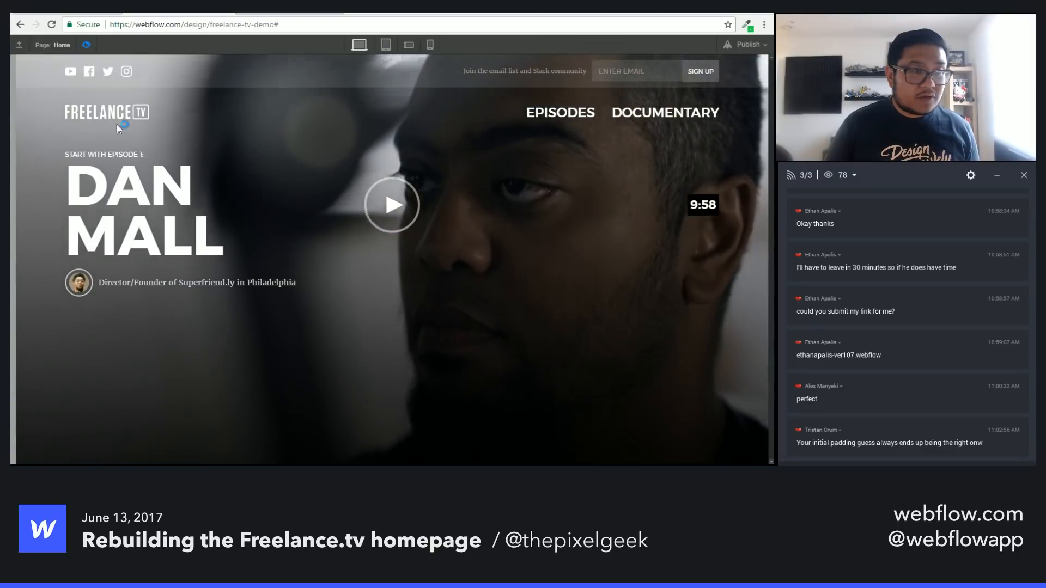
left_click(368, 209)
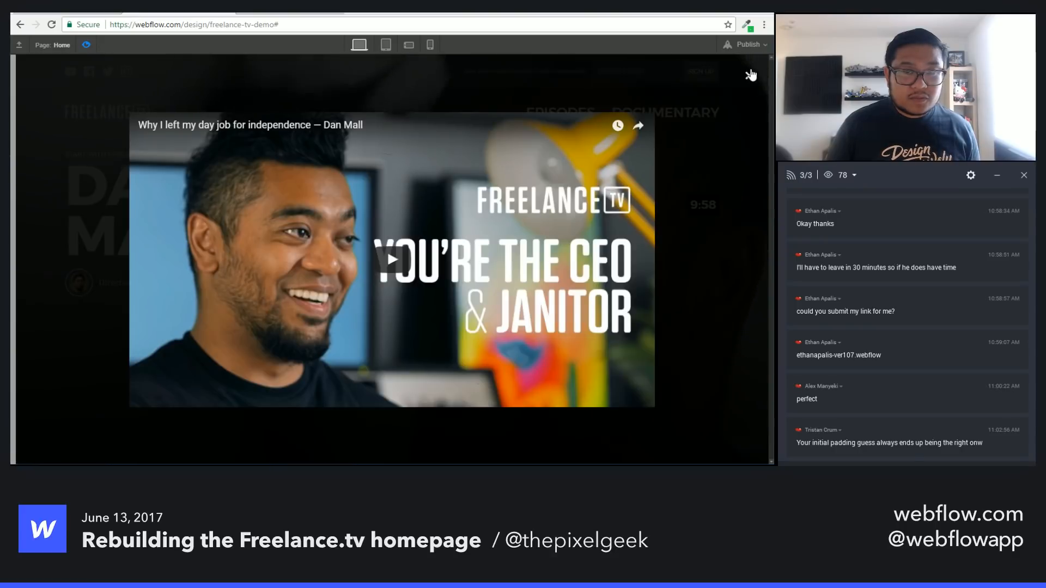
Step: Close the video lightbox, leave the preview and add a div block inside the container directly below Hero content
left_click(749, 77)
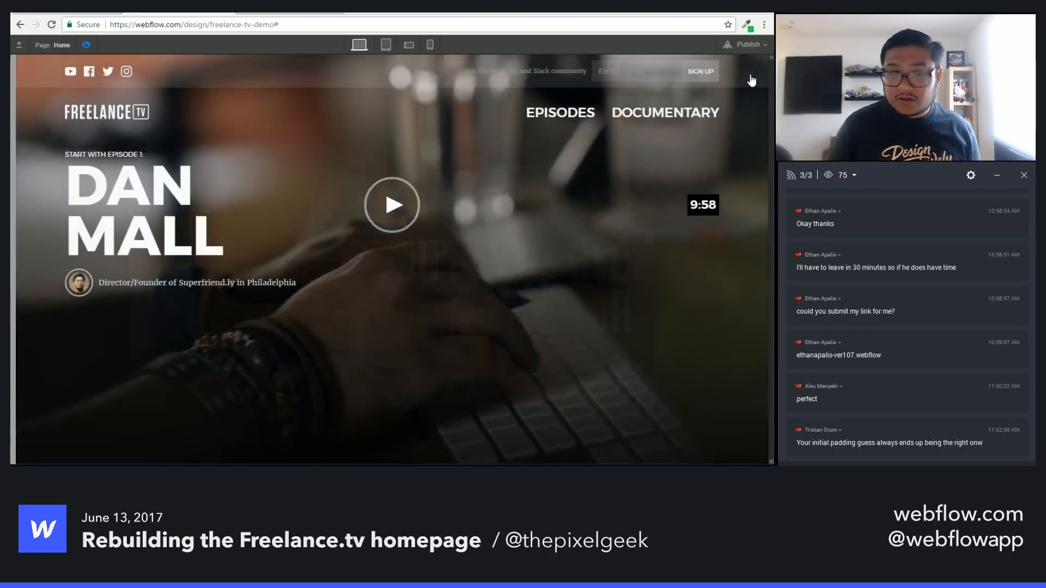
left_click(86, 45)
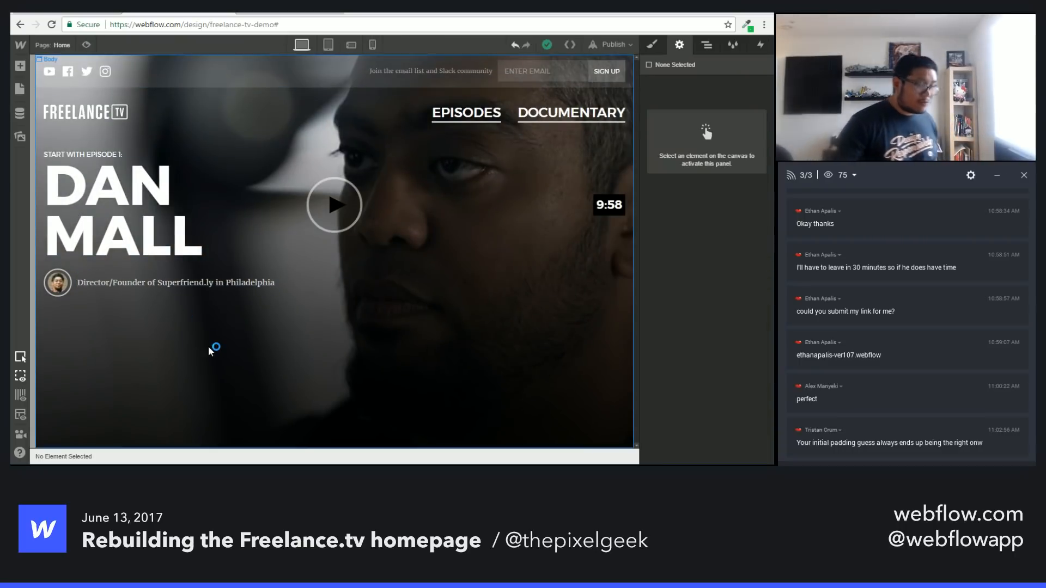
left_click(288, 299)
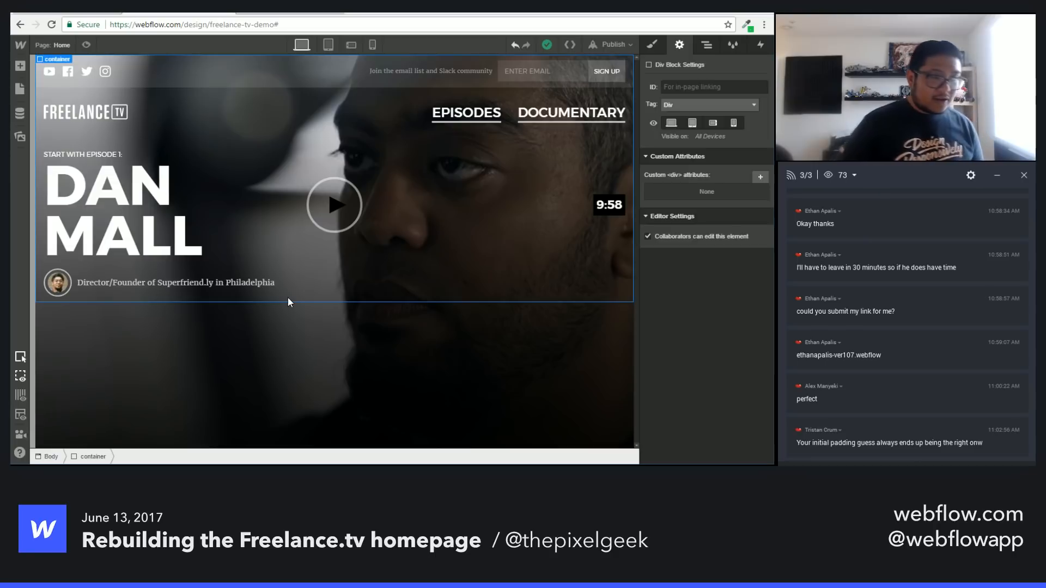
left_click(705, 47)
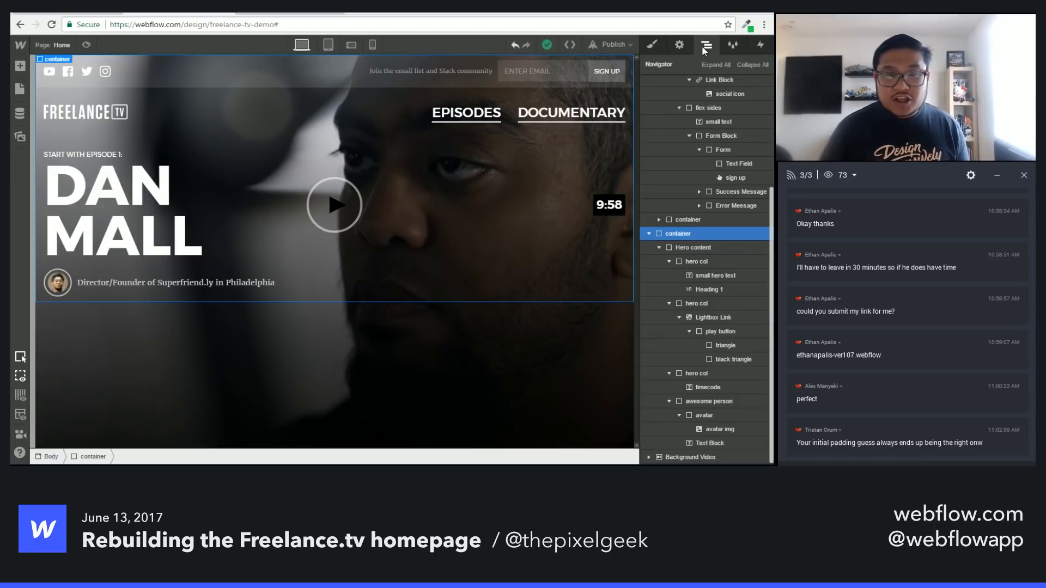
left_click(659, 246)
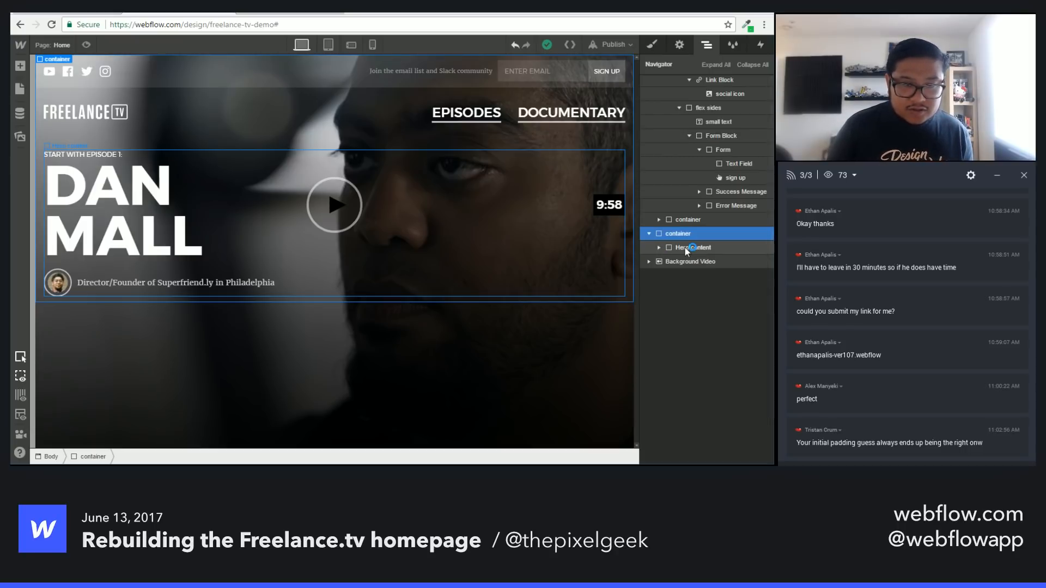
left_click(709, 248)
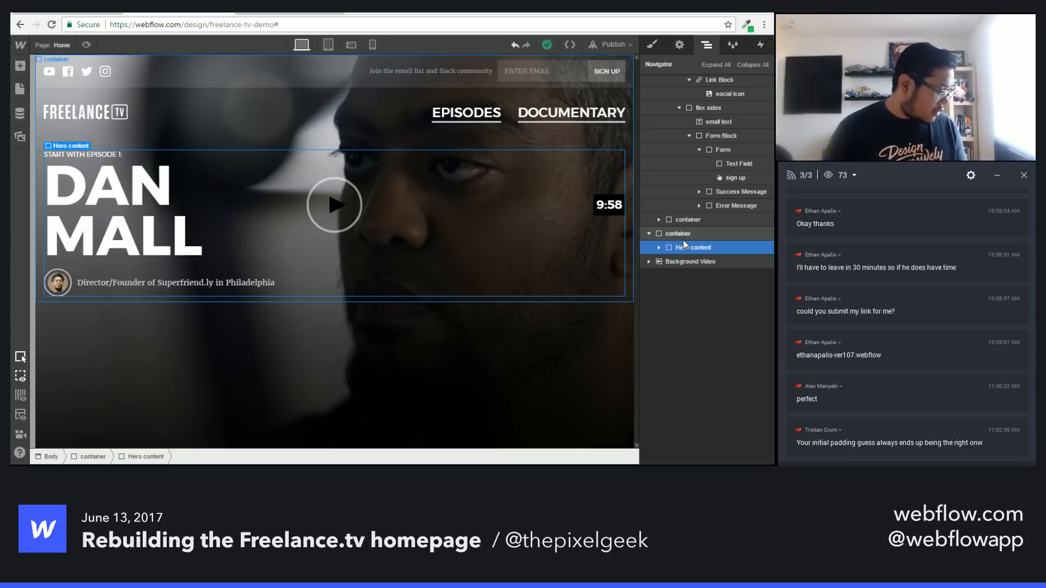
key("a")
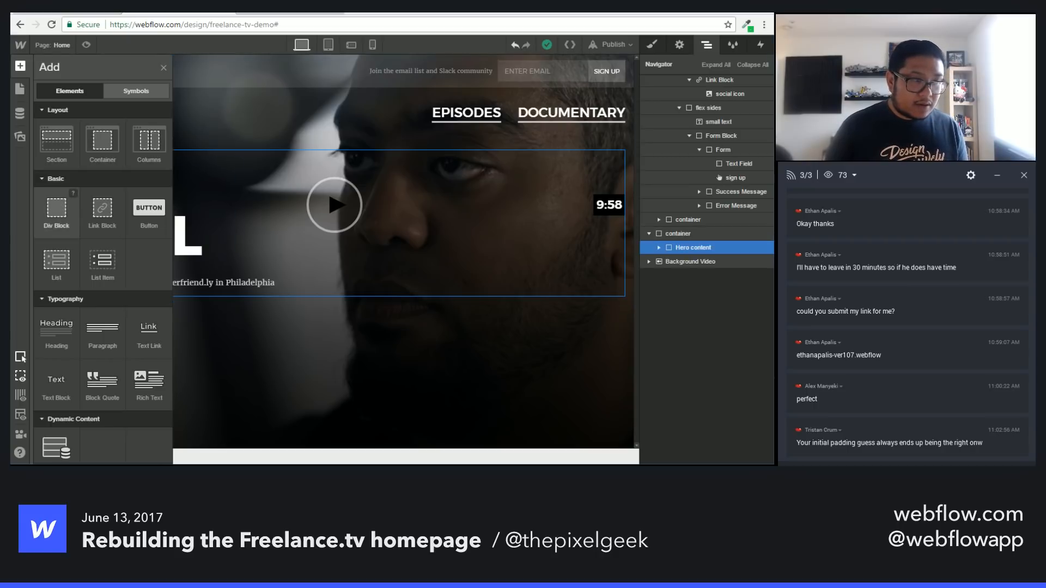
left_click_drag(57, 208, 451, 275)
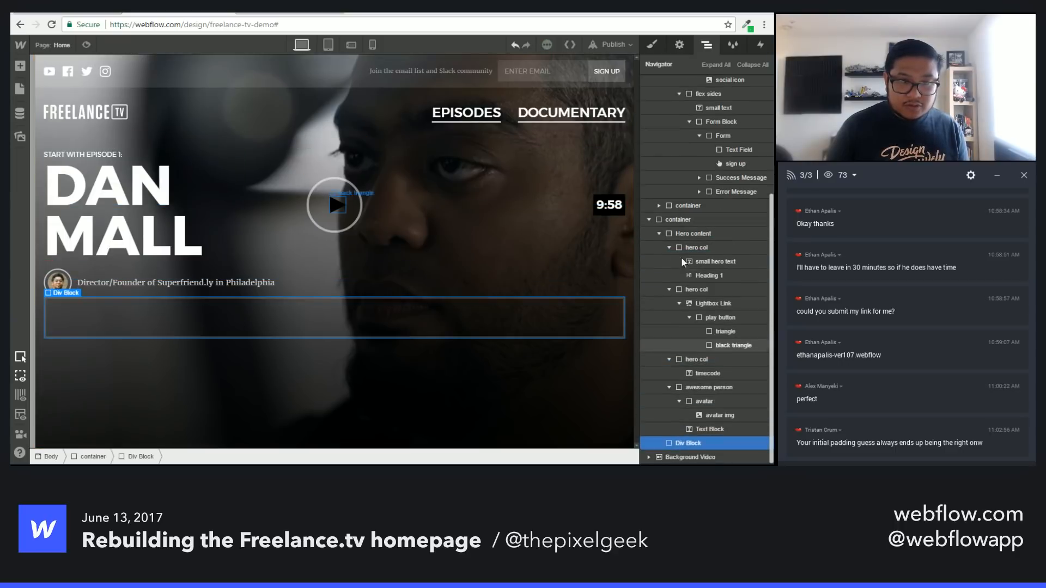
Step: Give the new div block beneath Hero content the class "intro"
left_click(659, 233)
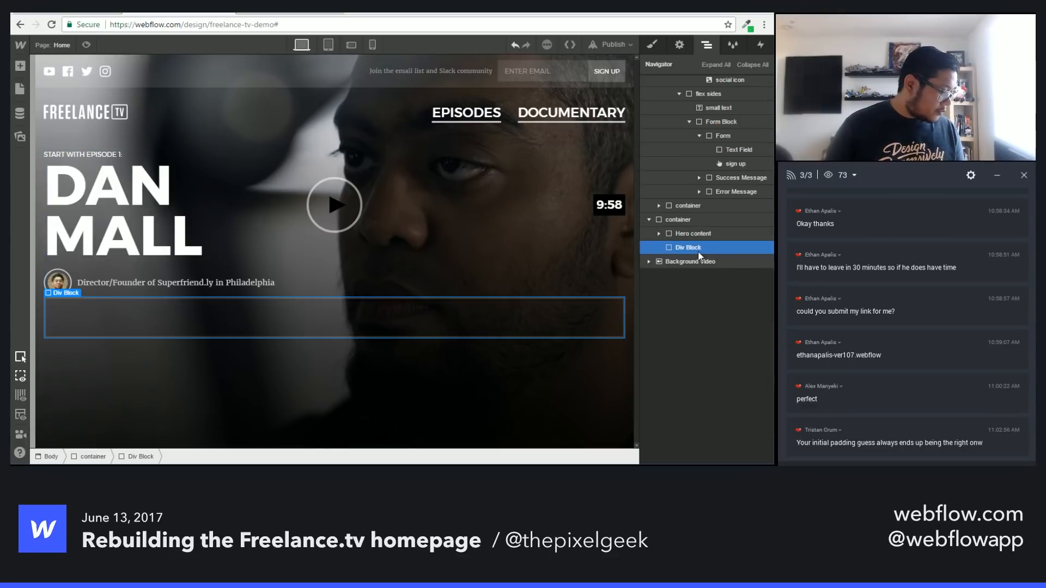
left_click(650, 47)
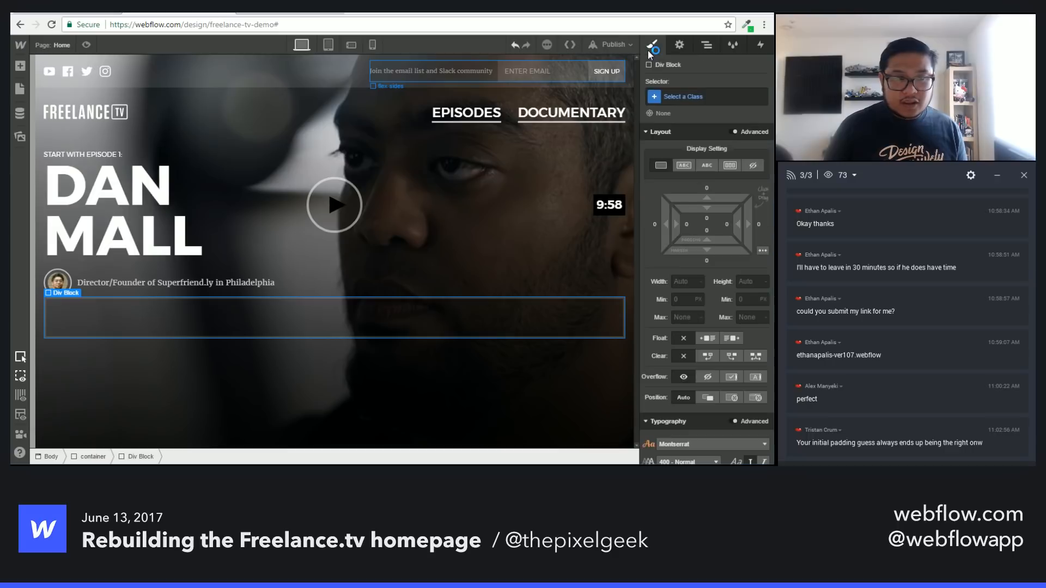
left_click(697, 96)
type("intro")
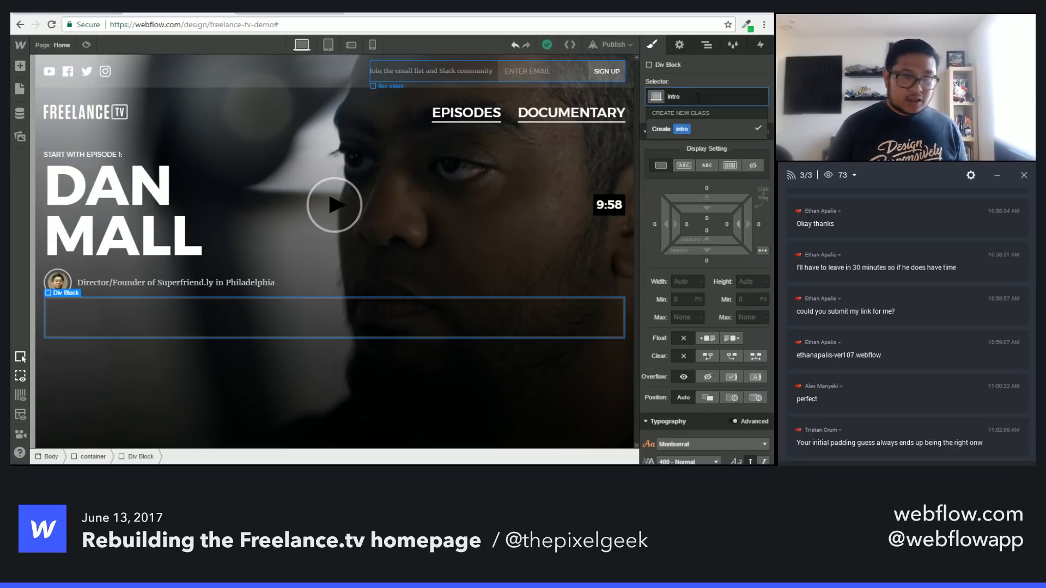
key("Return")
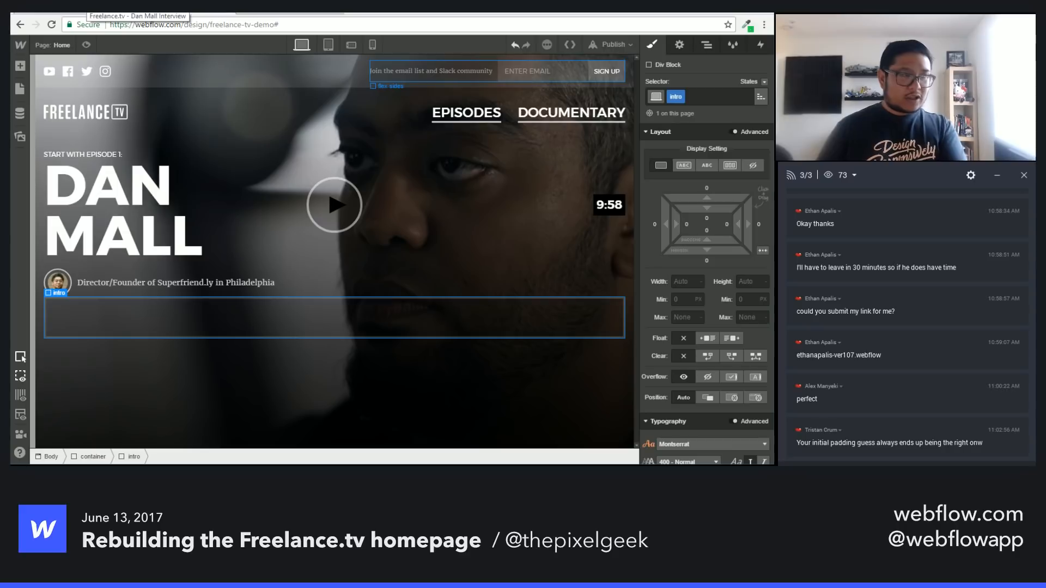
Step: On the original freelance.tv site, go back to the homepage and copy the introductory paragraph above the YouTube badge
left_click(98, 13)
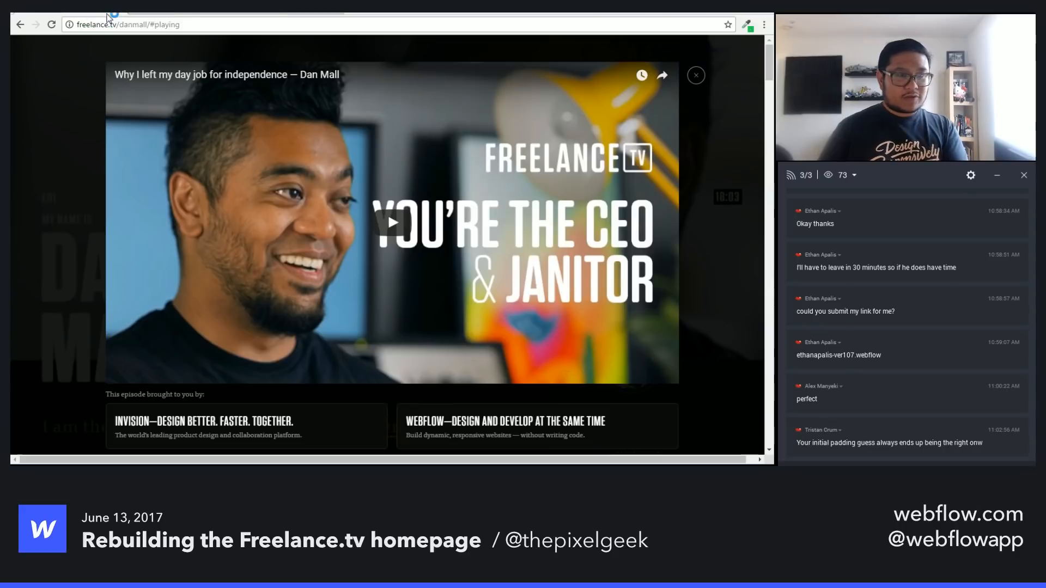
left_click(20, 24)
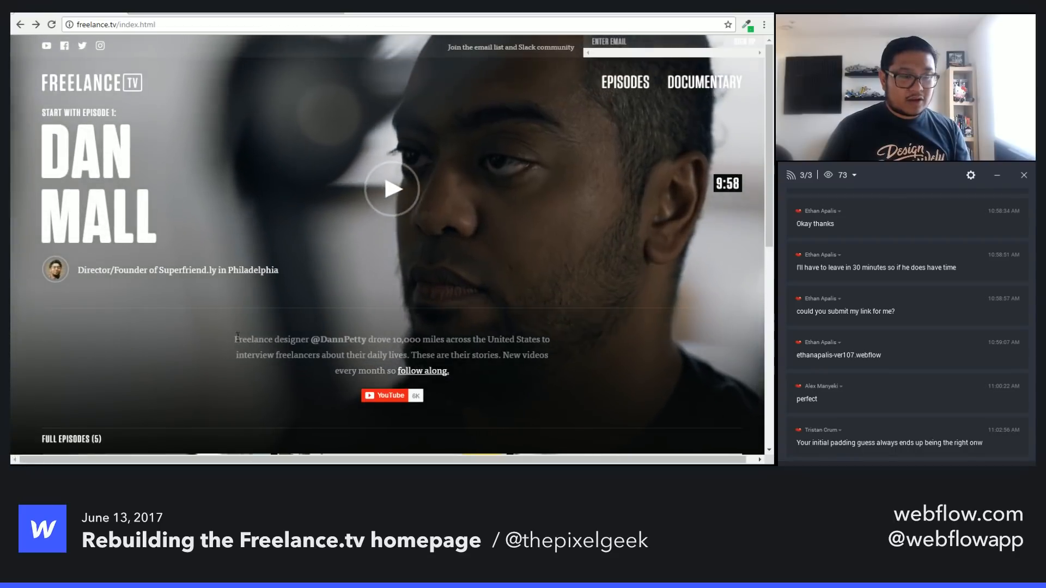
left_click_drag(238, 339, 534, 369)
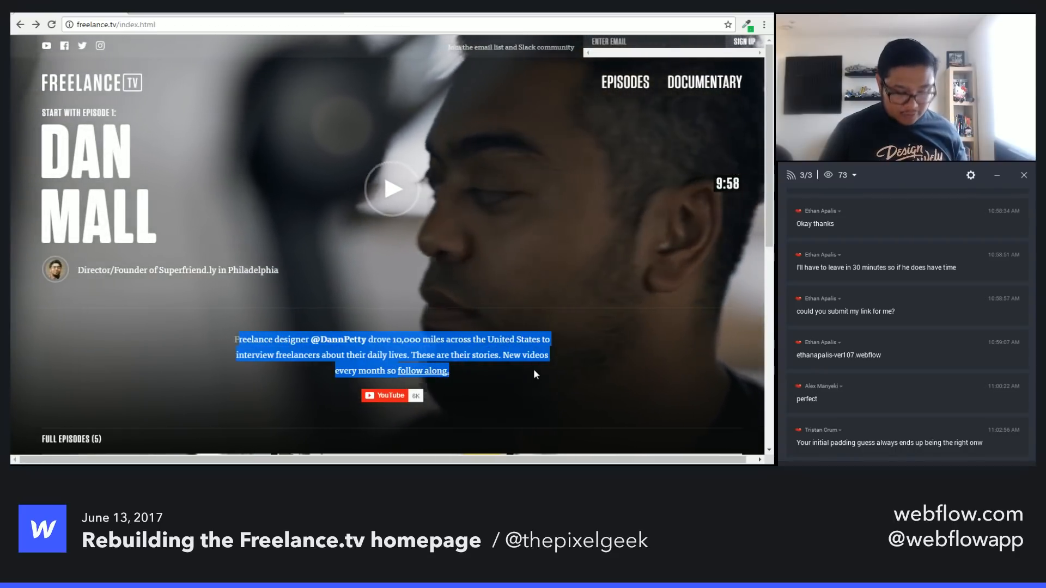
left_click(396, 360)
triple_click(397, 360)
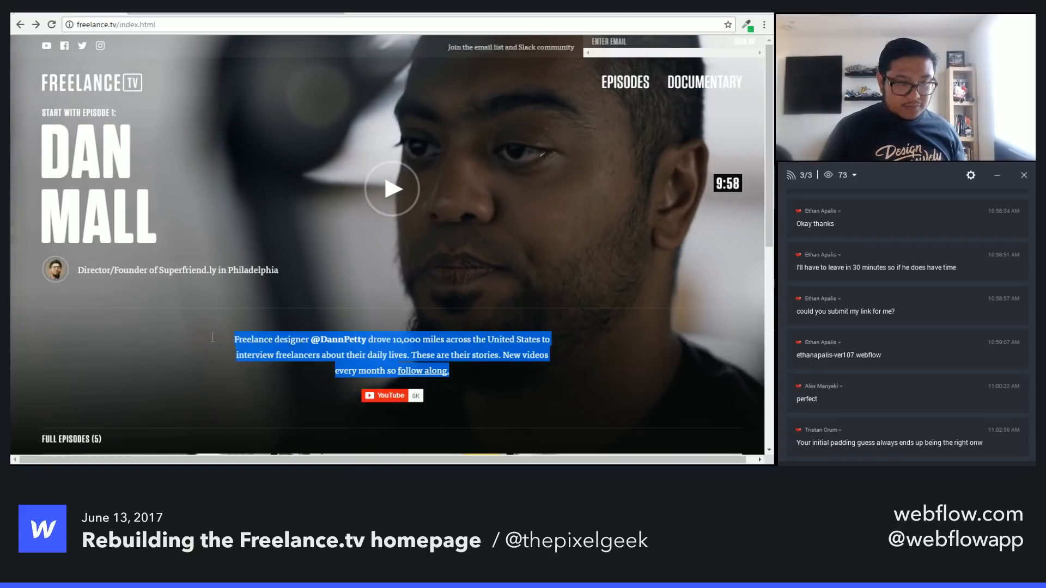
key("ctrl+Tab")
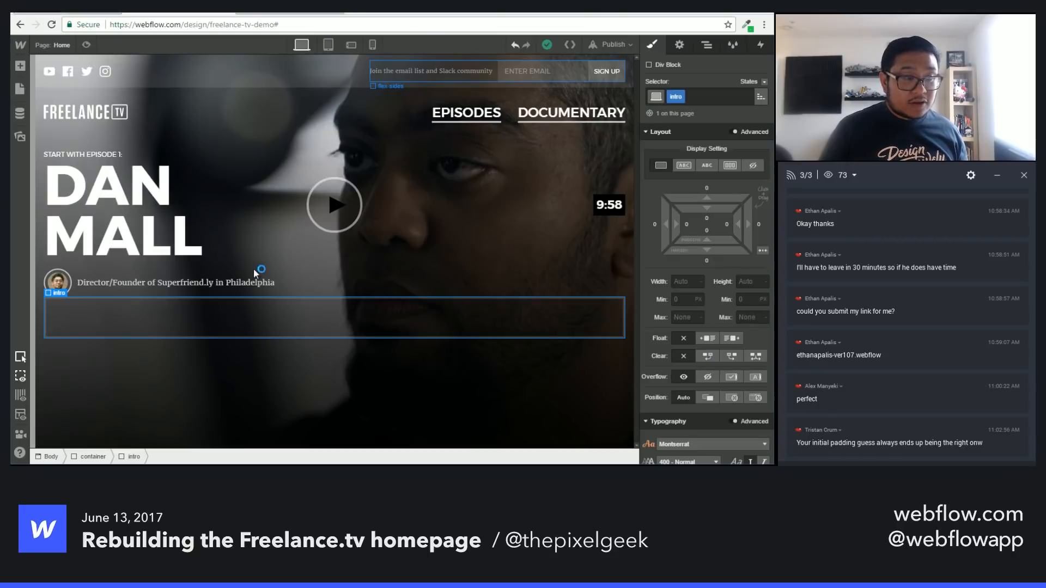
Step: Add a paragraph inside the intro block and replace its text with the copied introduction
key("a")
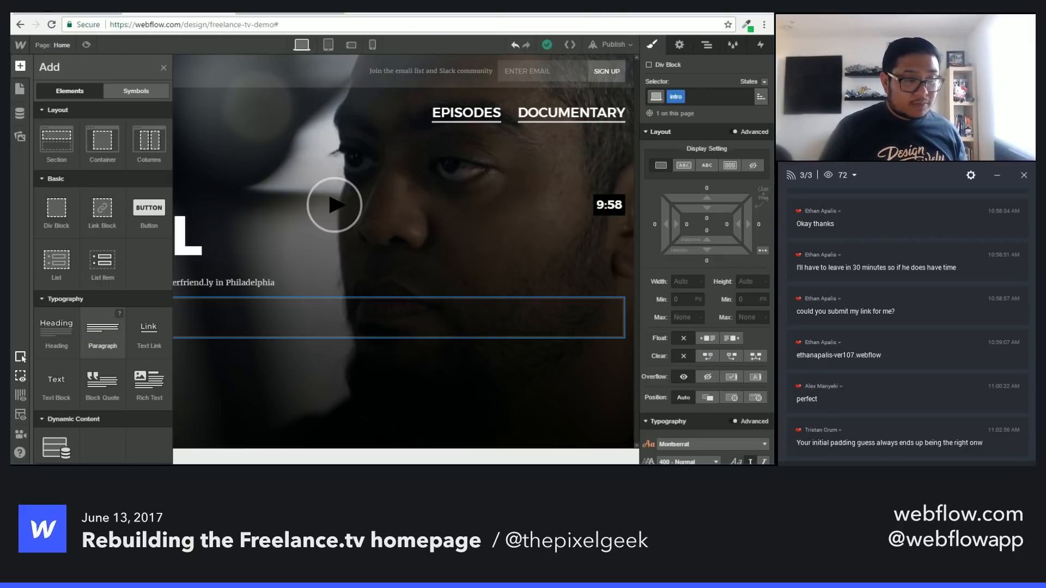
left_click(103, 331)
double_click(357, 314)
key("ctrl+v")
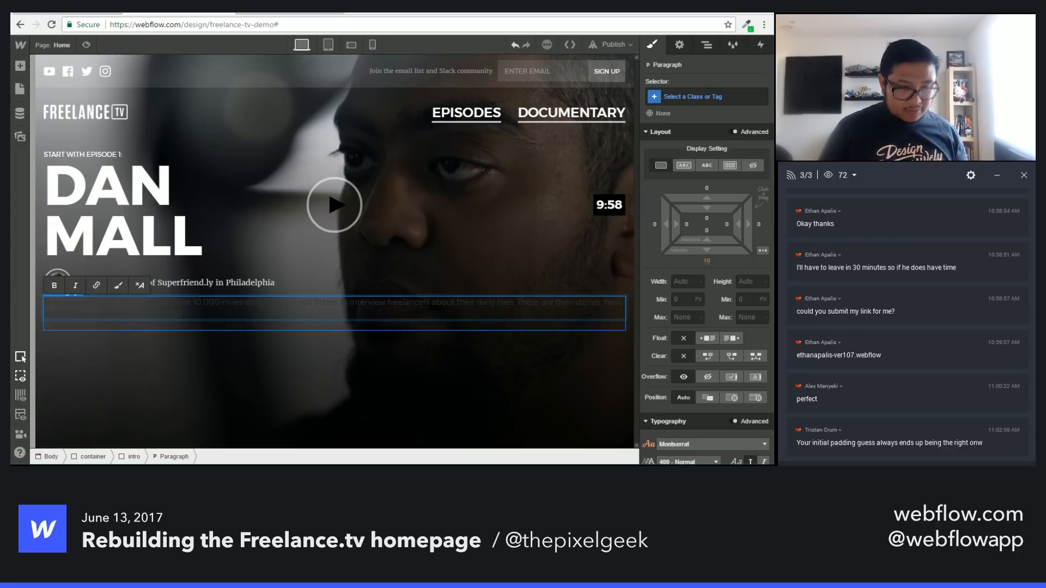
key("Escape")
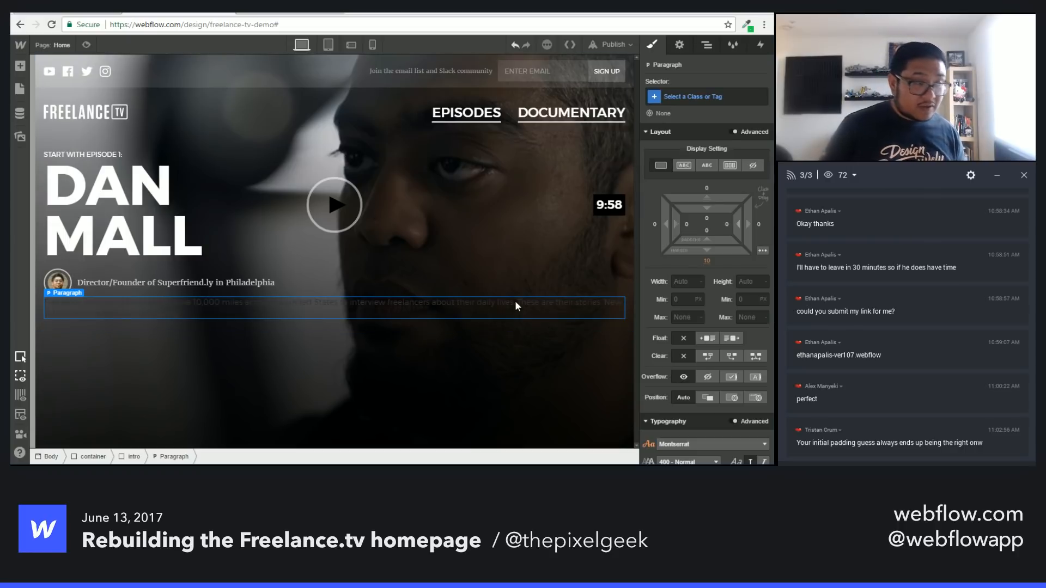
Step: Set the intro block's top and bottom margins and top and bottom padding to 30 px each
key("Up")
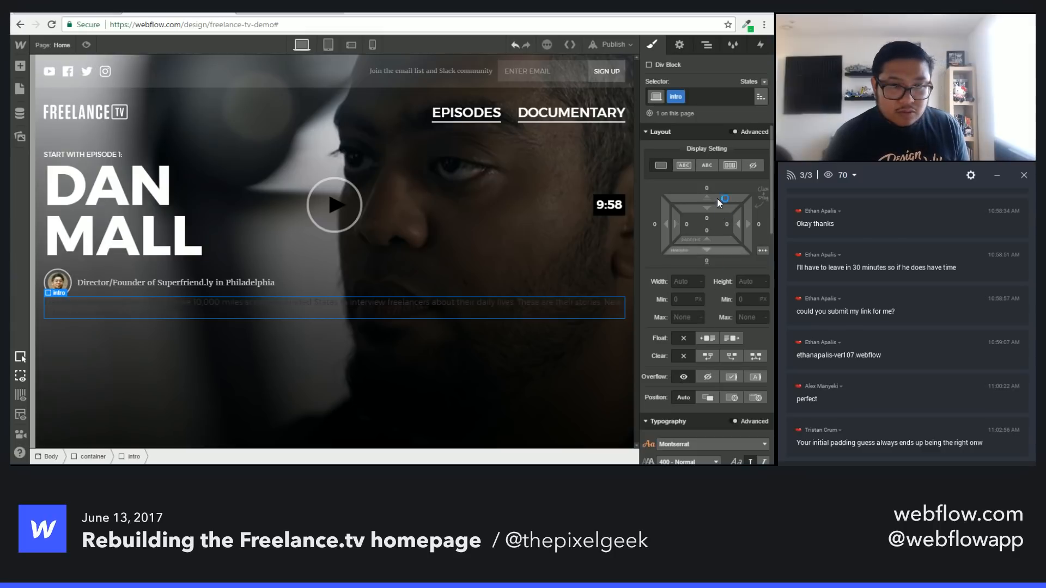
left_click_drag(717, 197, 718, 145)
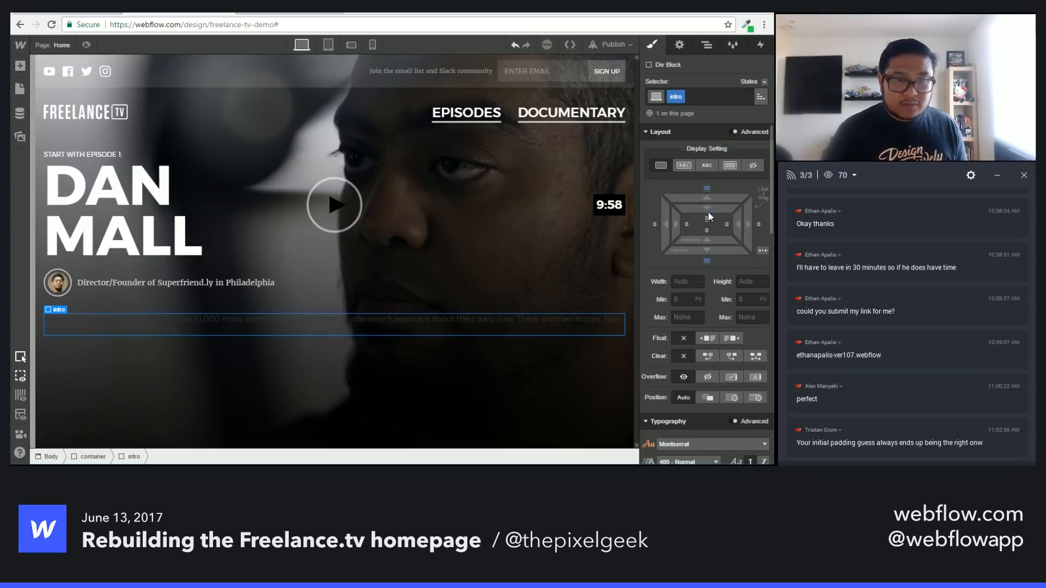
left_click_drag(708, 217, 726, 261)
Step: Give the intro block 1 px solid top and bottom borders in the Light Grey swatch colour
scroll(716, 356, "down", 2)
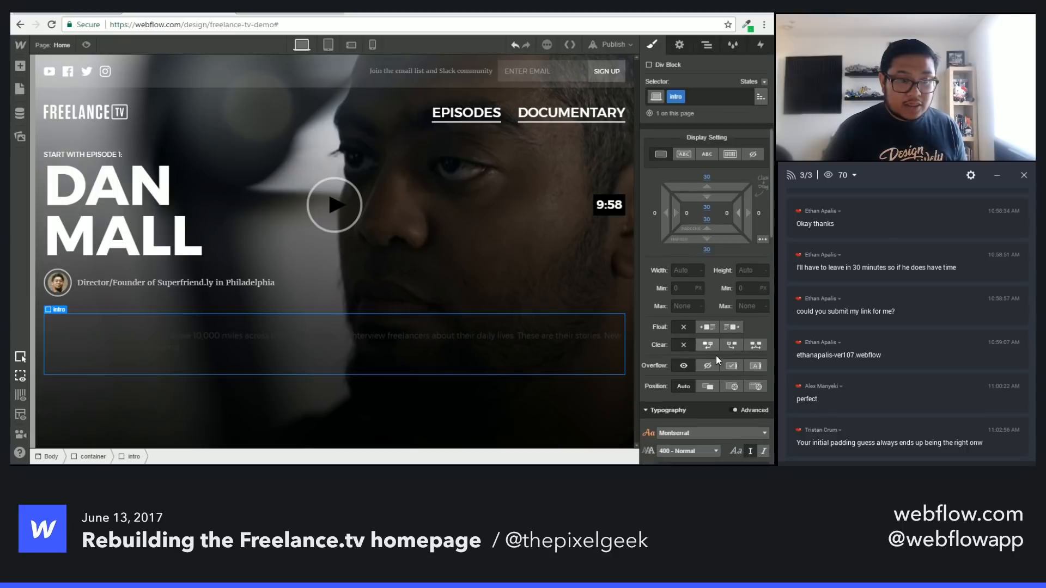
scroll(714, 355, "down", 10)
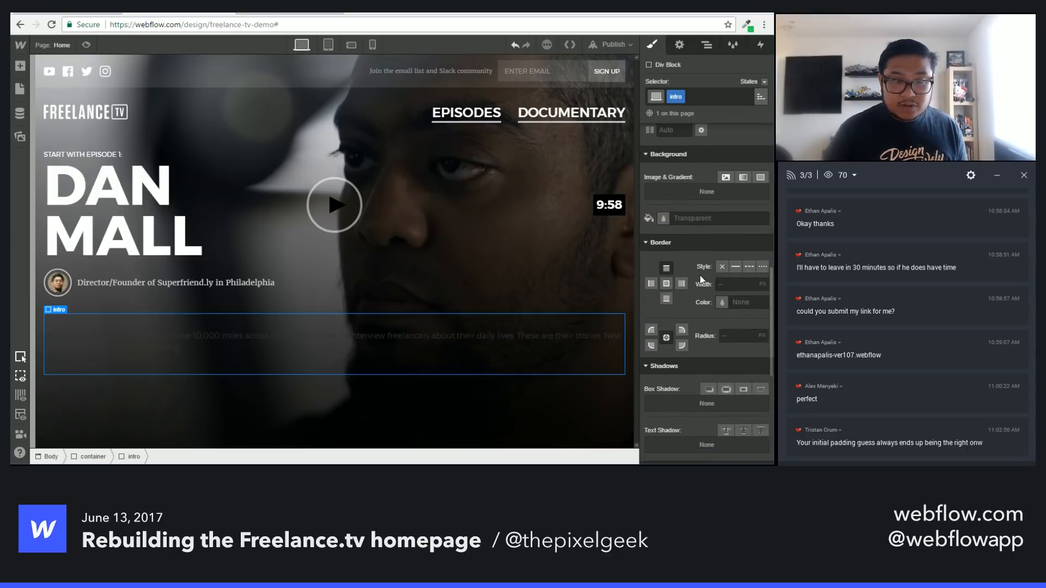
left_click(721, 299)
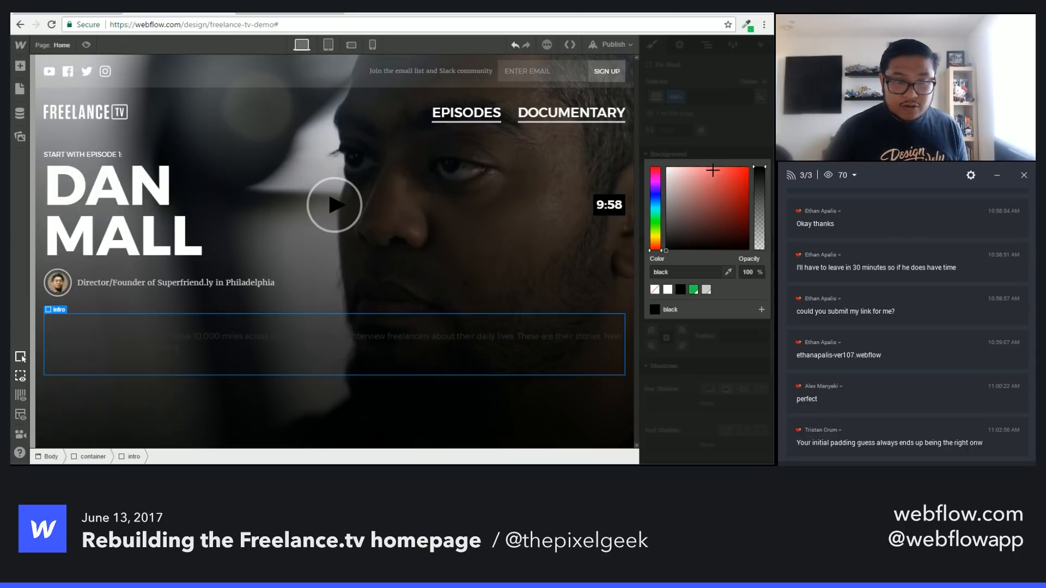
left_click(706, 289)
left_click(735, 140)
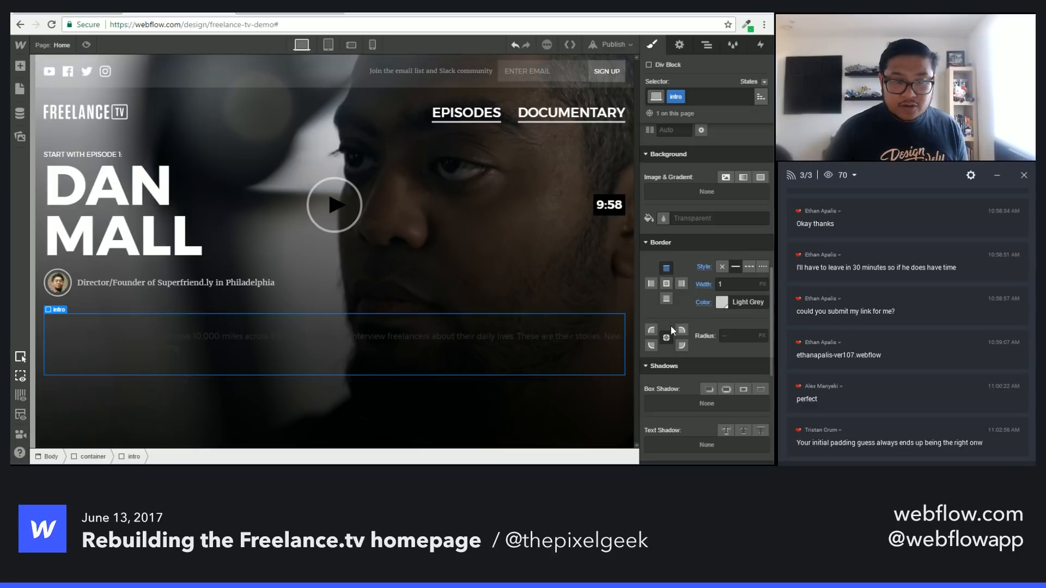
left_click(736, 266)
left_click(721, 302)
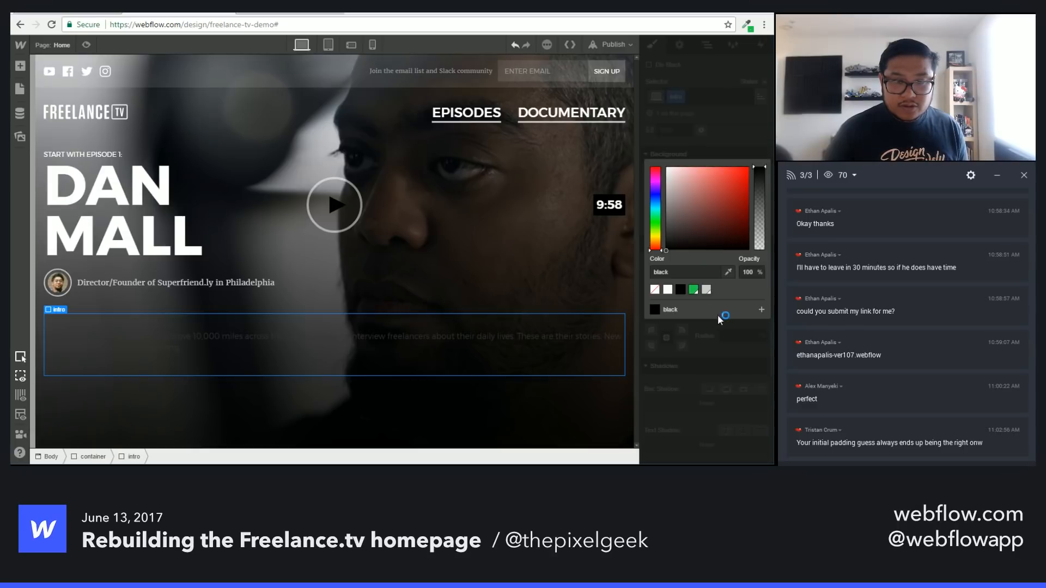
left_click(706, 289)
left_click(730, 136)
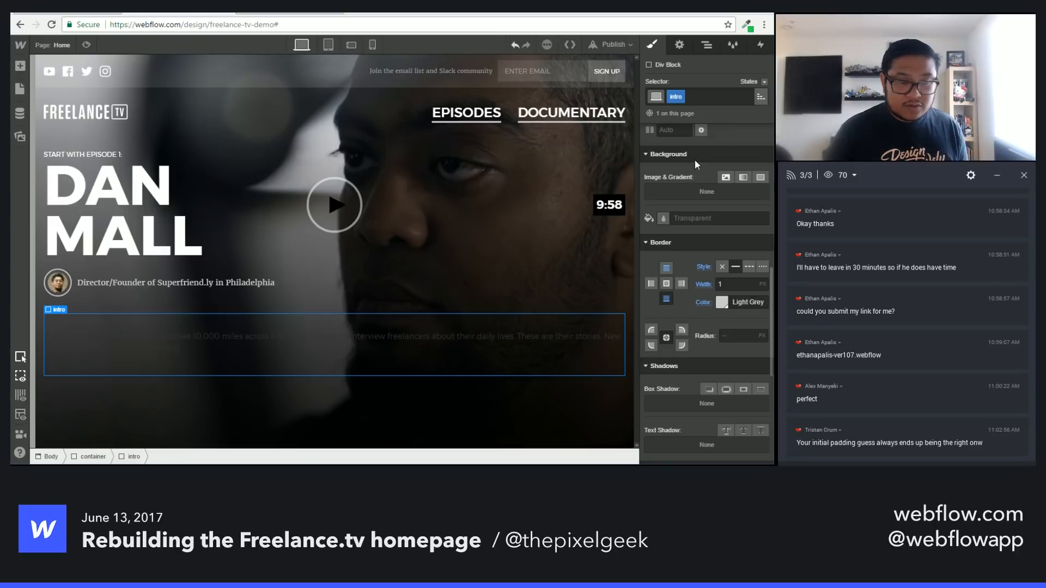
Step: Set the intro block's text colour to the Light Grey swatch and centre-align its text
scroll(717, 330, "up", 5)
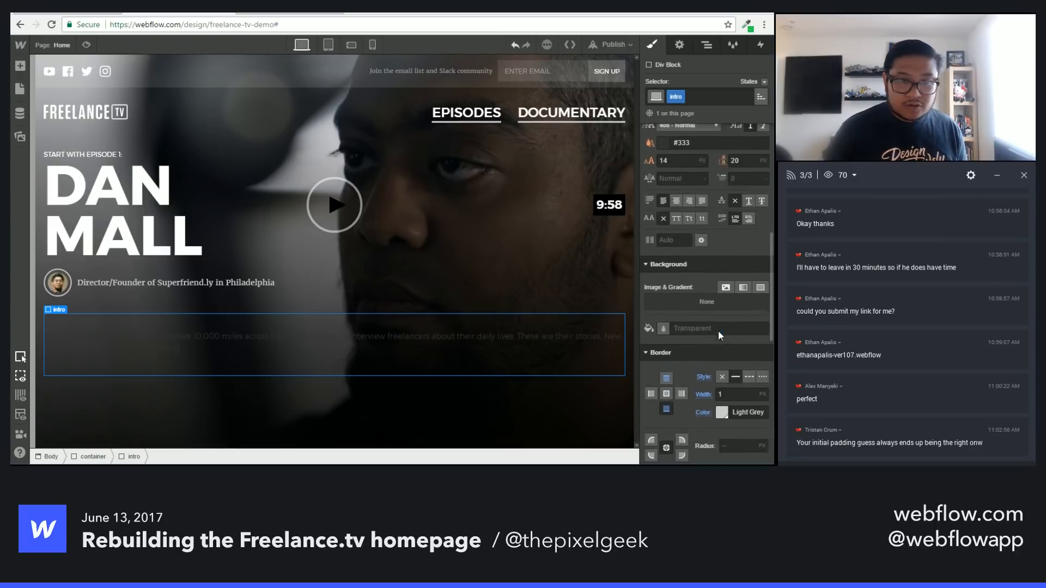
left_click(665, 312)
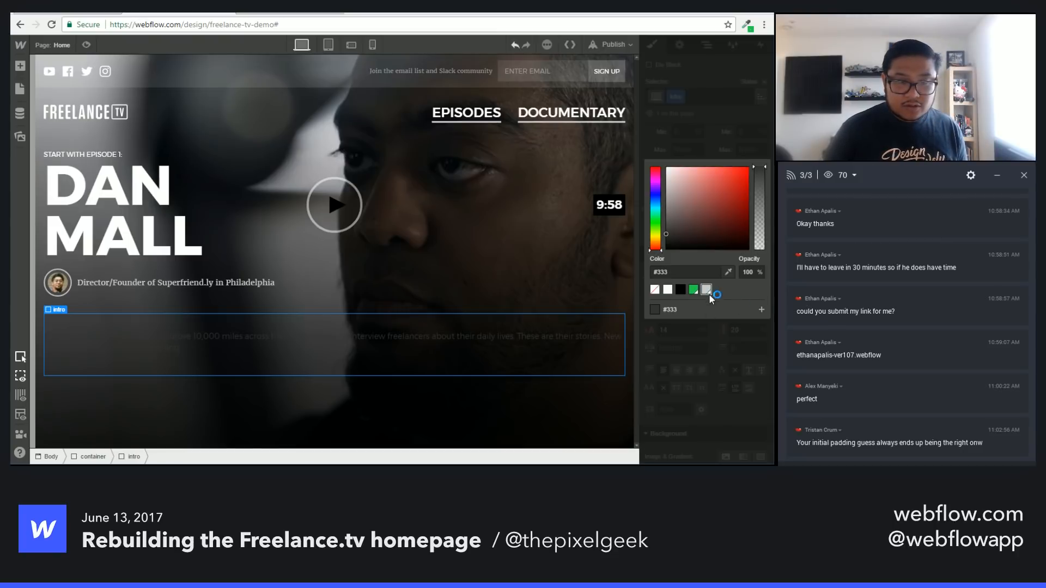
left_click(708, 294)
left_click(727, 121)
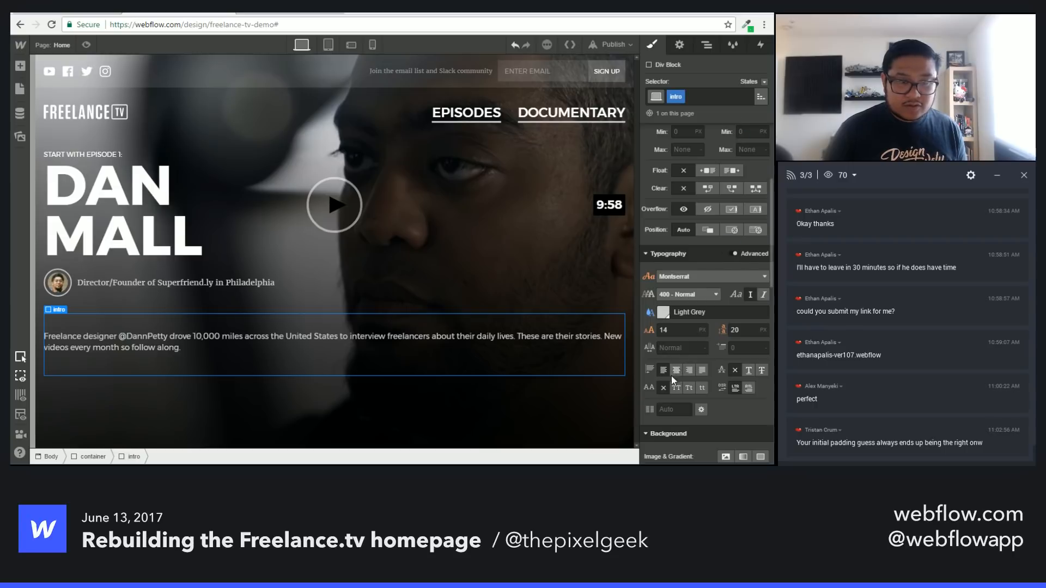
left_click(676, 371)
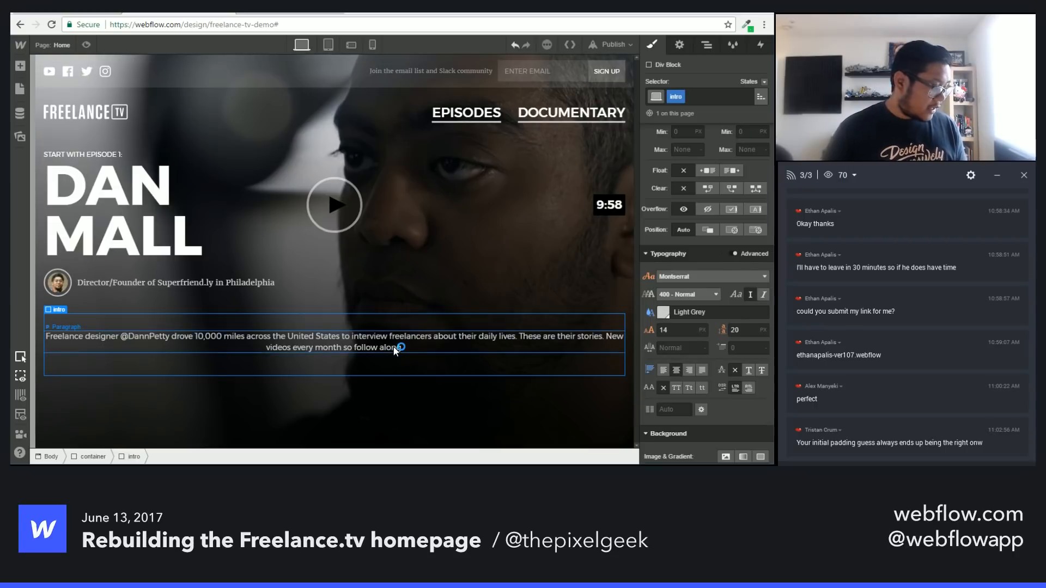
Step: Give the paragraph inside the intro block a new class named "intro p"
left_click(394, 346)
left_click(696, 95)
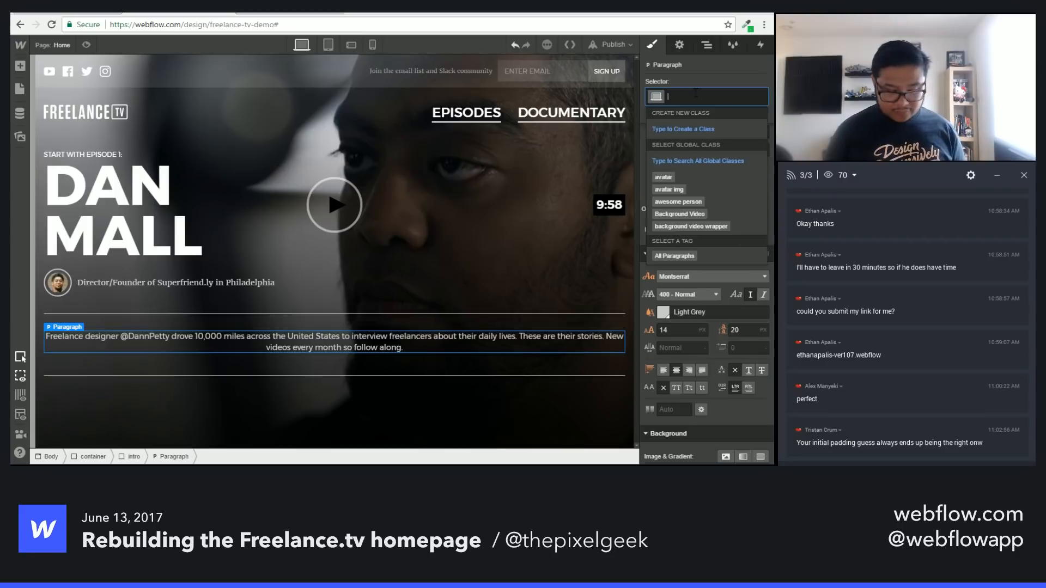
type("intro p")
key("Return")
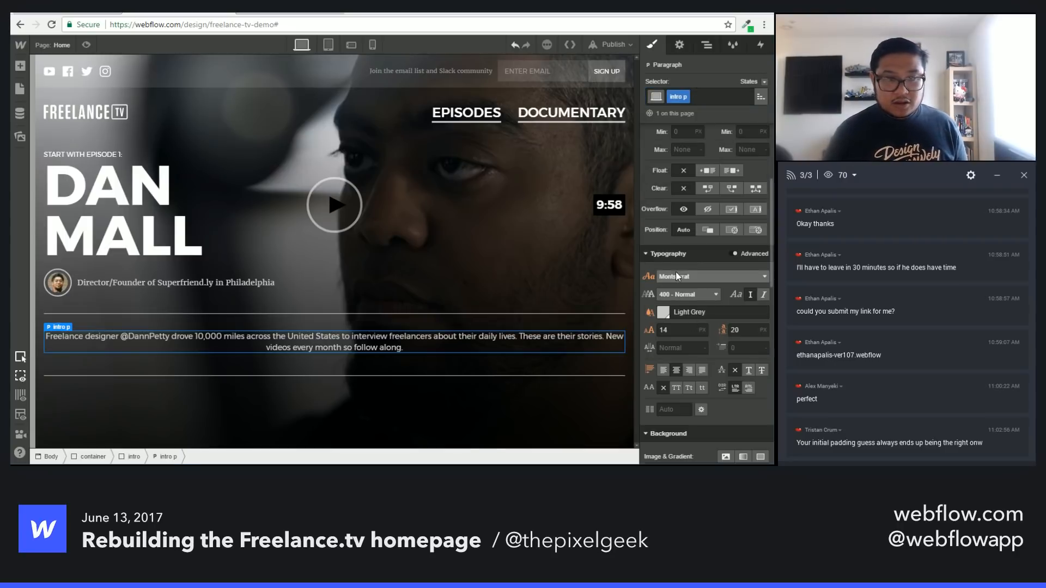
Step: Limit the intro paragraph to a 550 px maximum width, centre it with auto side margins, and set its bottom margin to 0
left_click(681, 261)
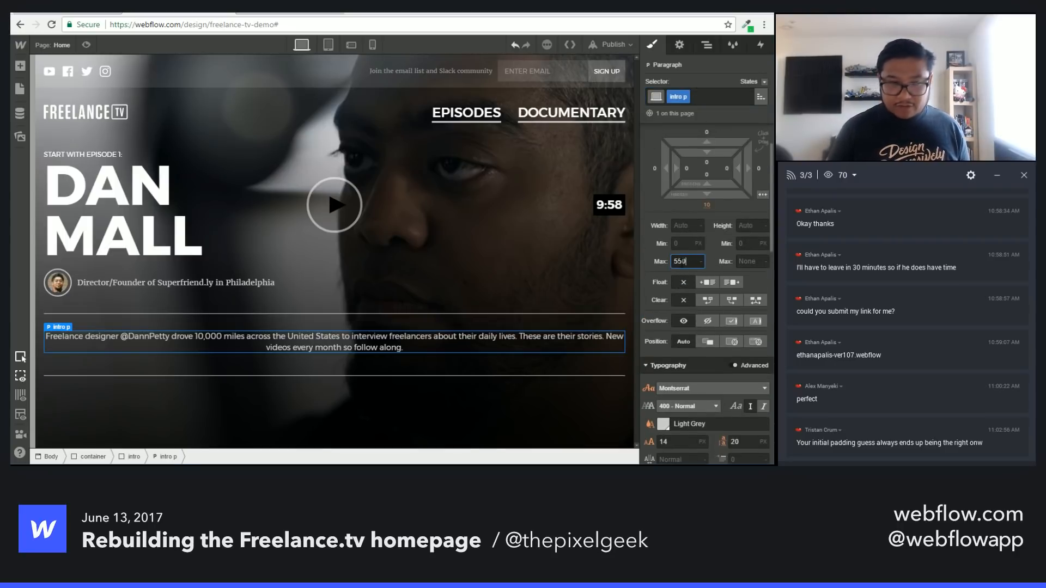
key("Return")
left_click(719, 205)
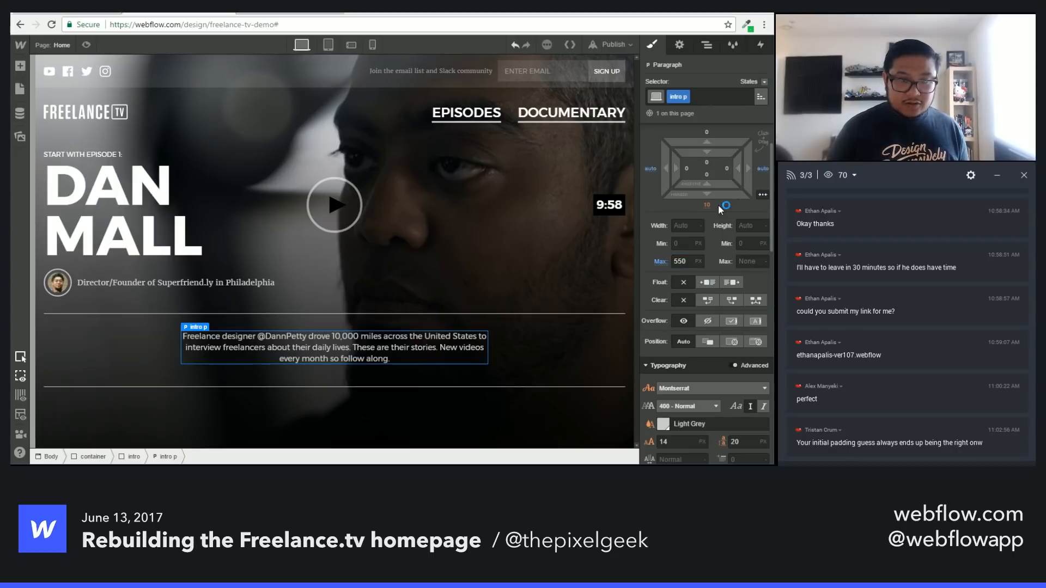
left_click(706, 205)
type("0")
key("Return")
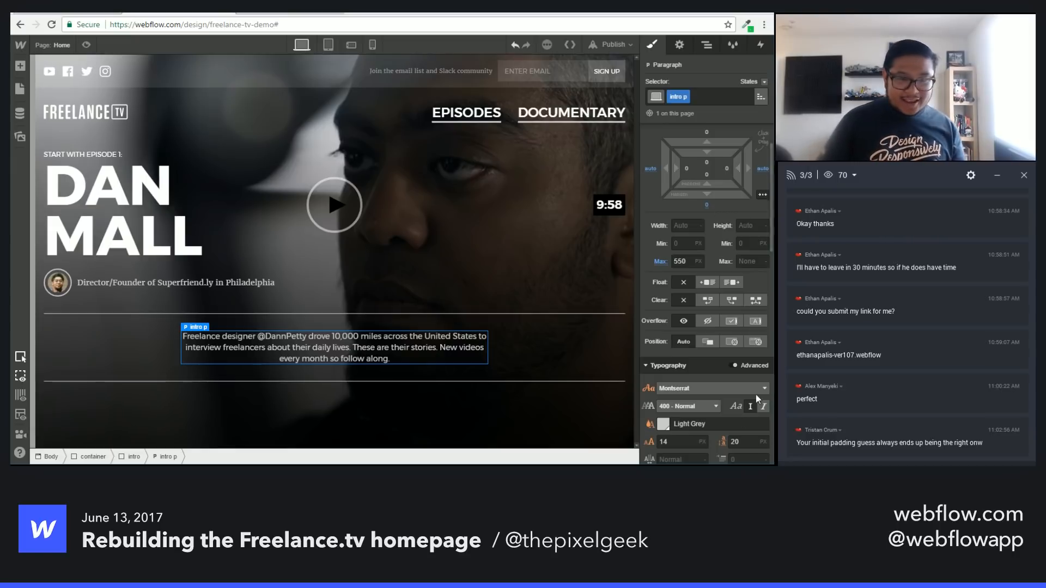
Step: Change the intro paragraph's font to Merriweather
left_click(713, 389)
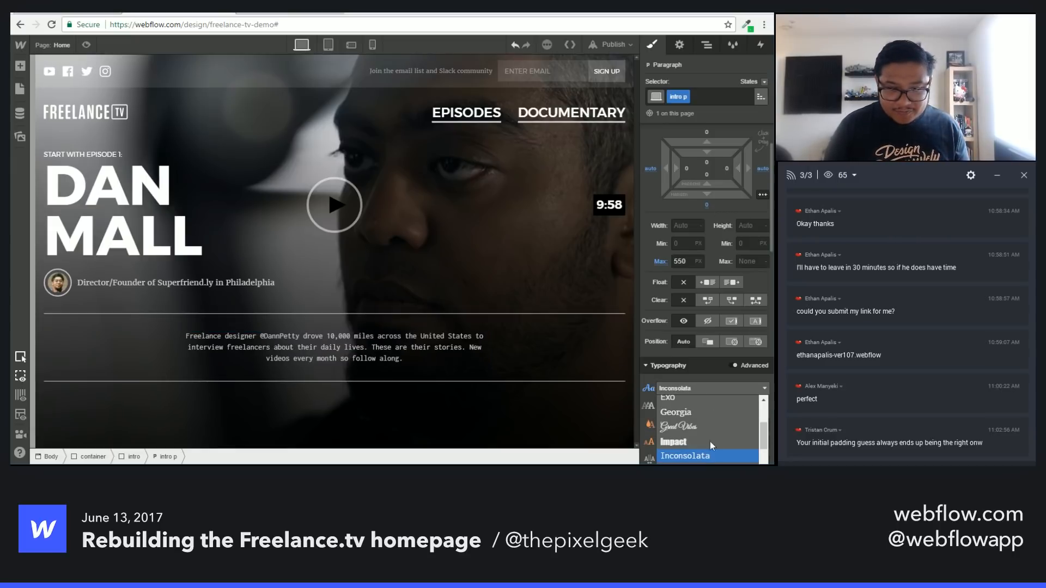
scroll(708, 436, "down", 4)
scroll(649, 413, "down", 2)
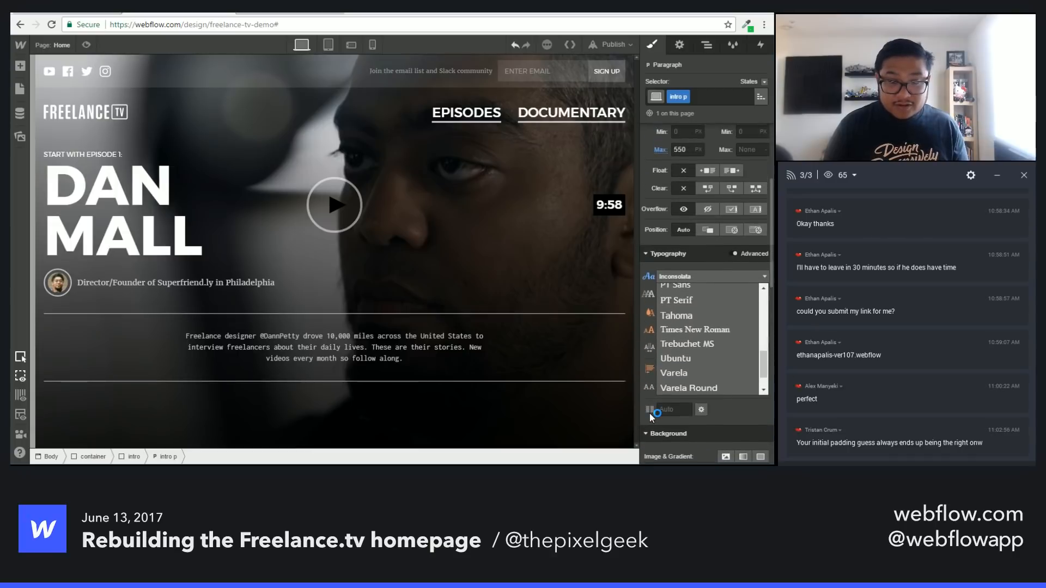
scroll(730, 368, "up", 2)
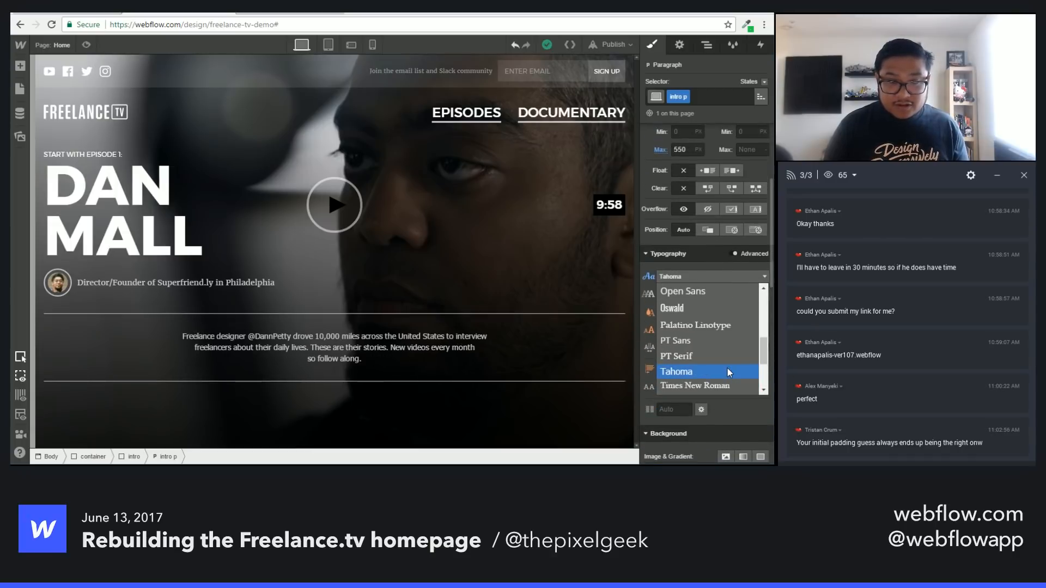
scroll(719, 345, "up", 2)
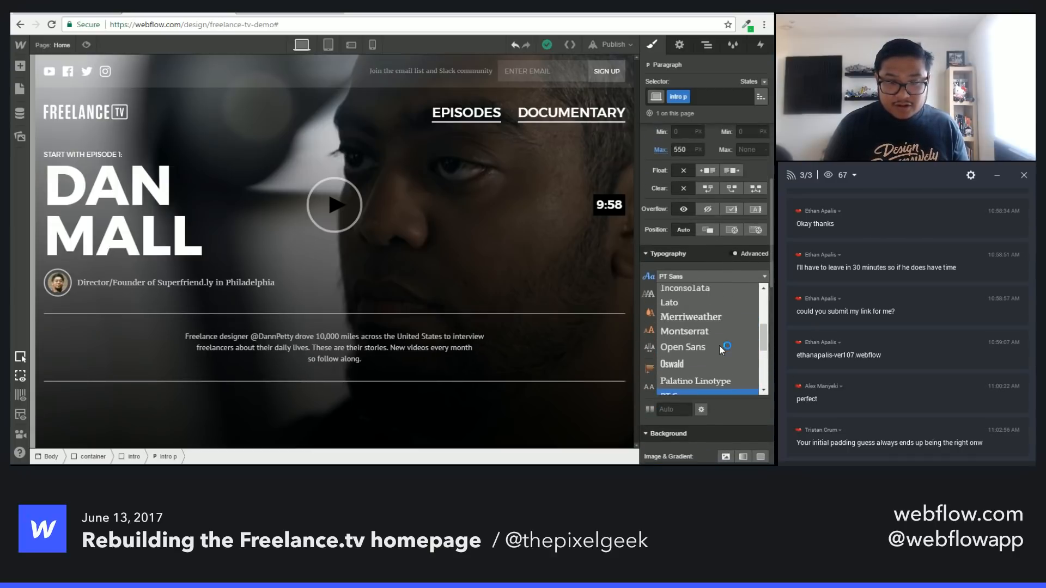
left_click(713, 316)
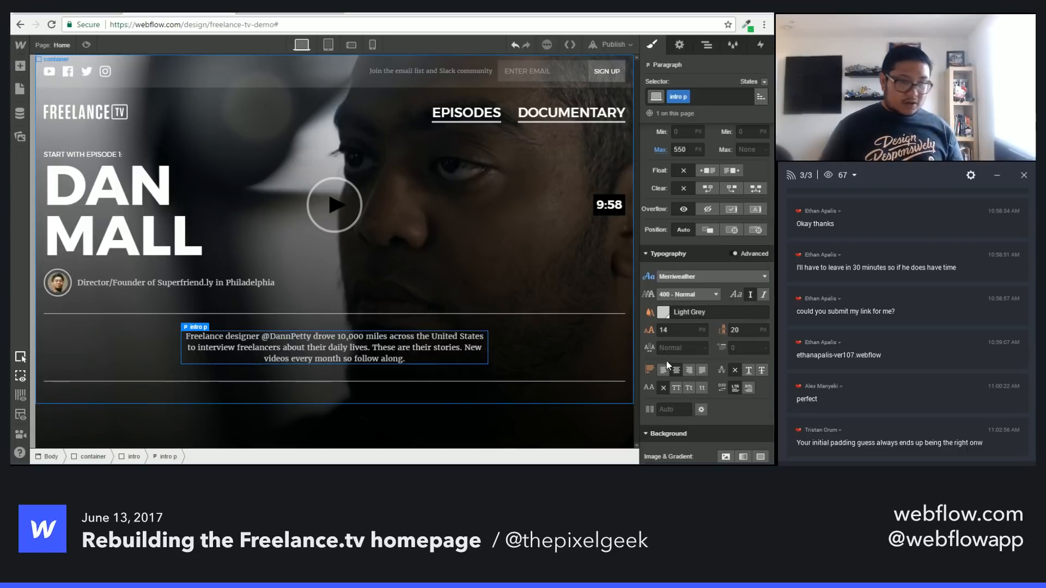
Step: Set the intro paragraph's line height to 24 px
left_click(684, 331)
left_click(744, 331)
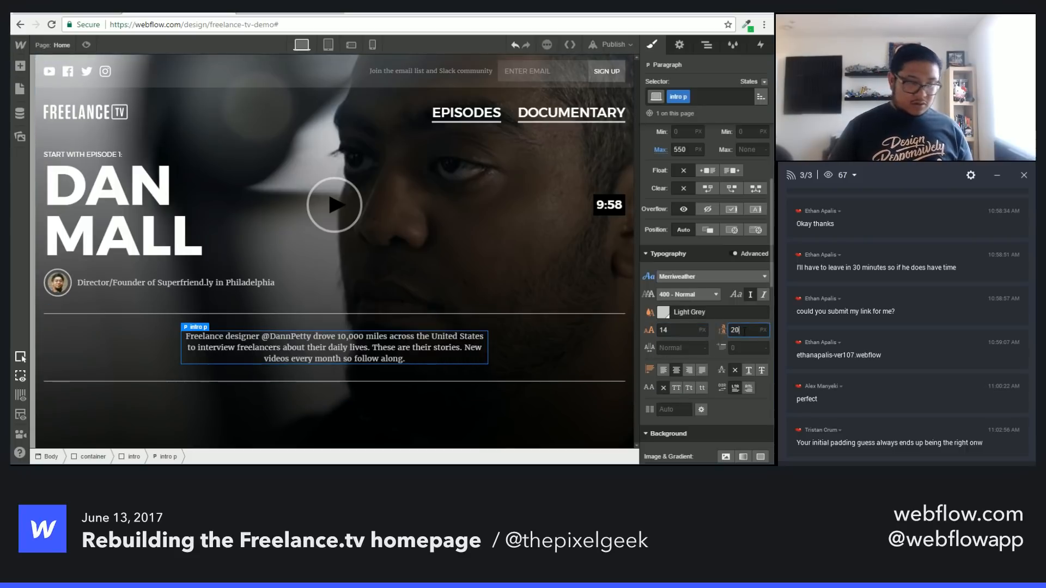
key("Up")
key("Up")
key("Up")
key("Up")
key("Up")
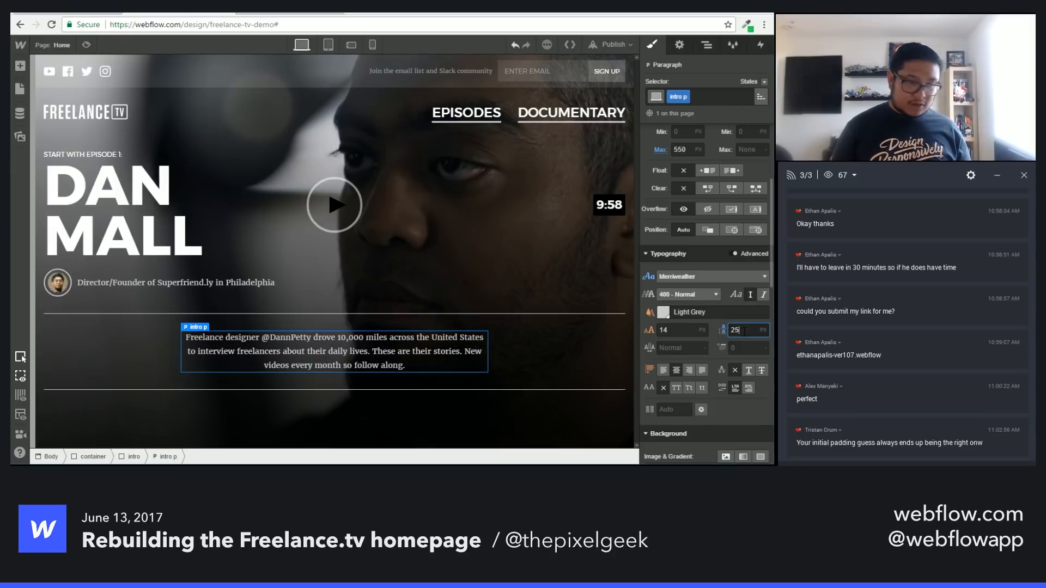
key("Down")
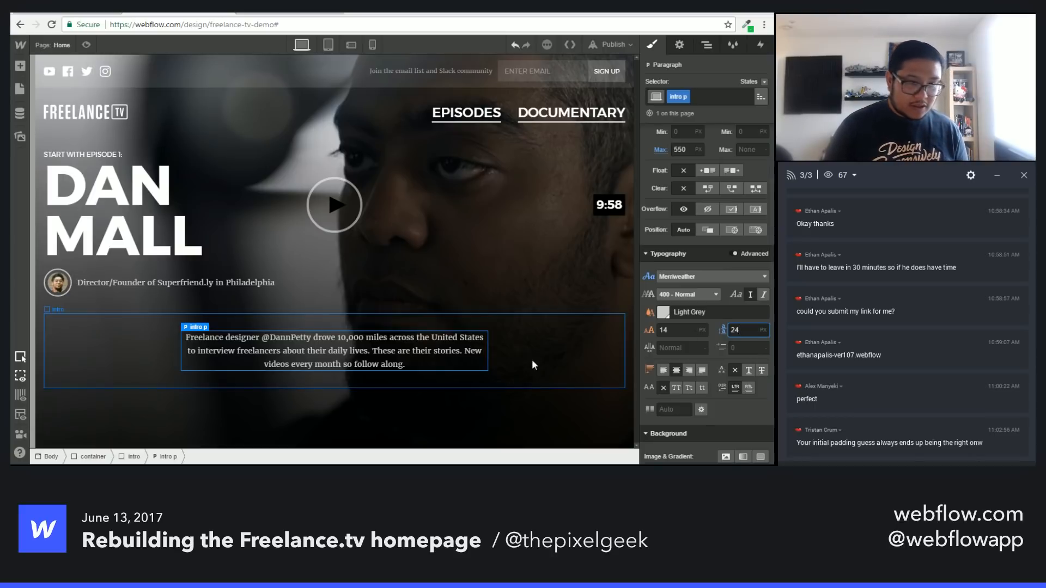
Step: Set the intro block's top and bottom margins and top and bottom padding to 60 px each
left_click(551, 355)
scroll(738, 276, "up", 2)
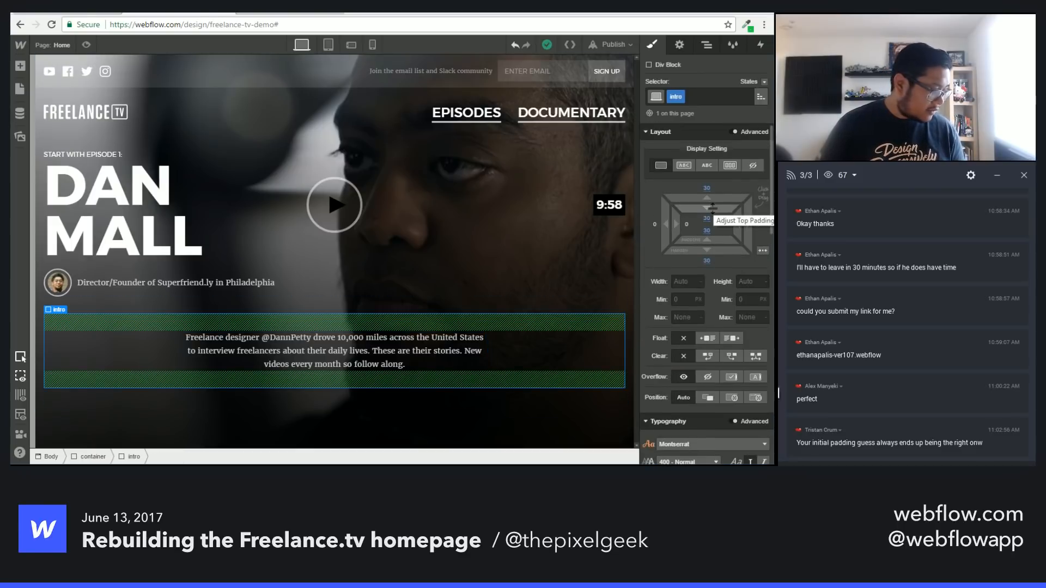
left_click(706, 187)
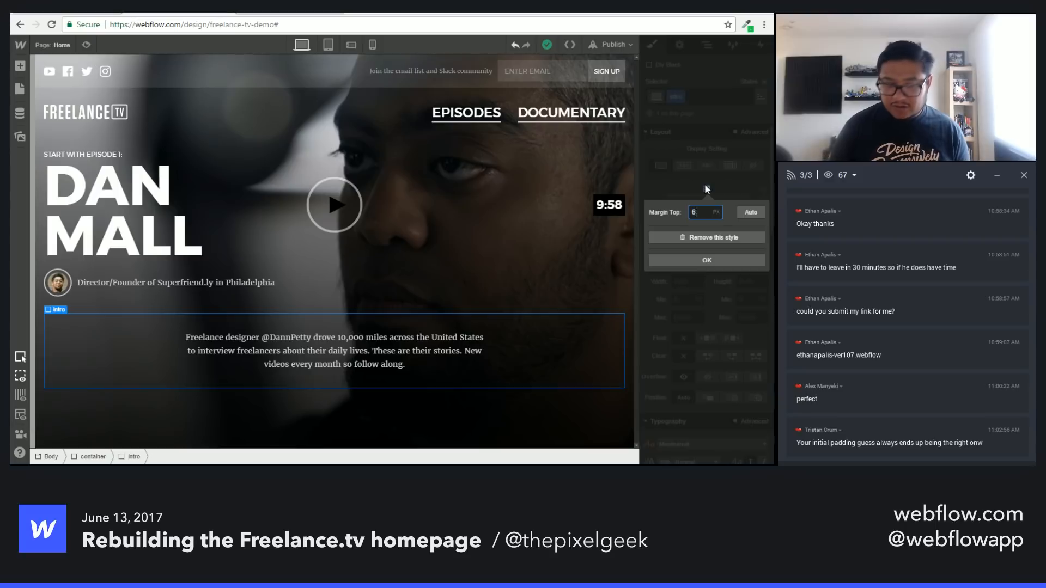
type("60")
key("Return")
left_click(707, 261)
type("60")
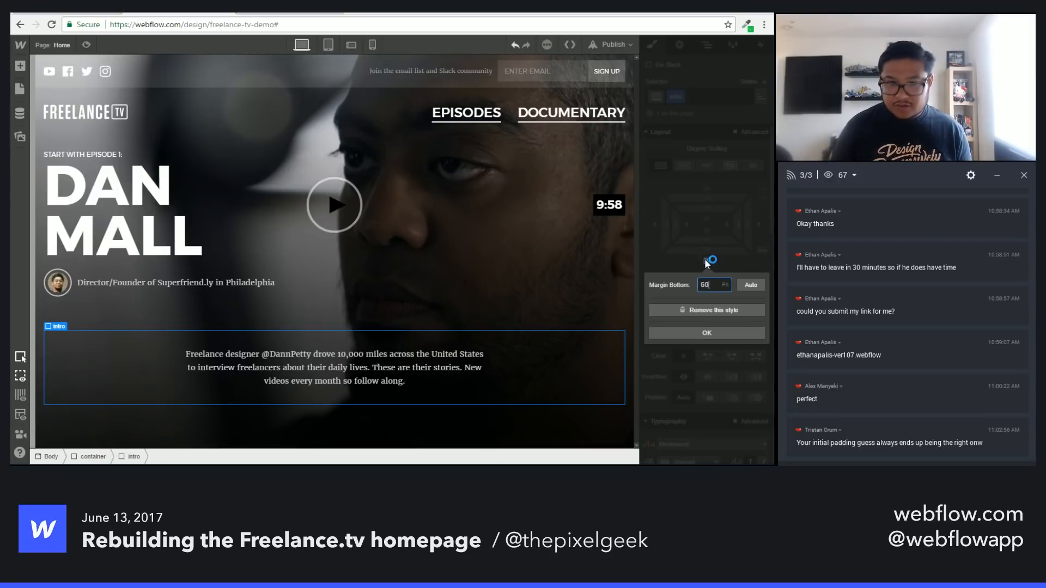
key("Return")
left_click_drag(703, 233, 722, 259)
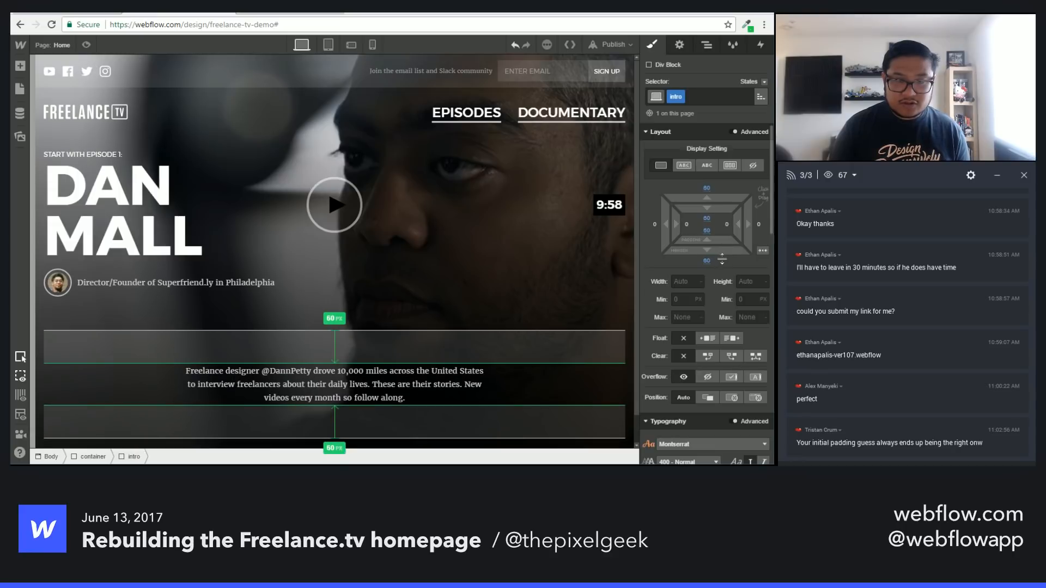
Step: Preview the page to check the intro block's spacing and border lines, and return to editing
left_click(504, 289)
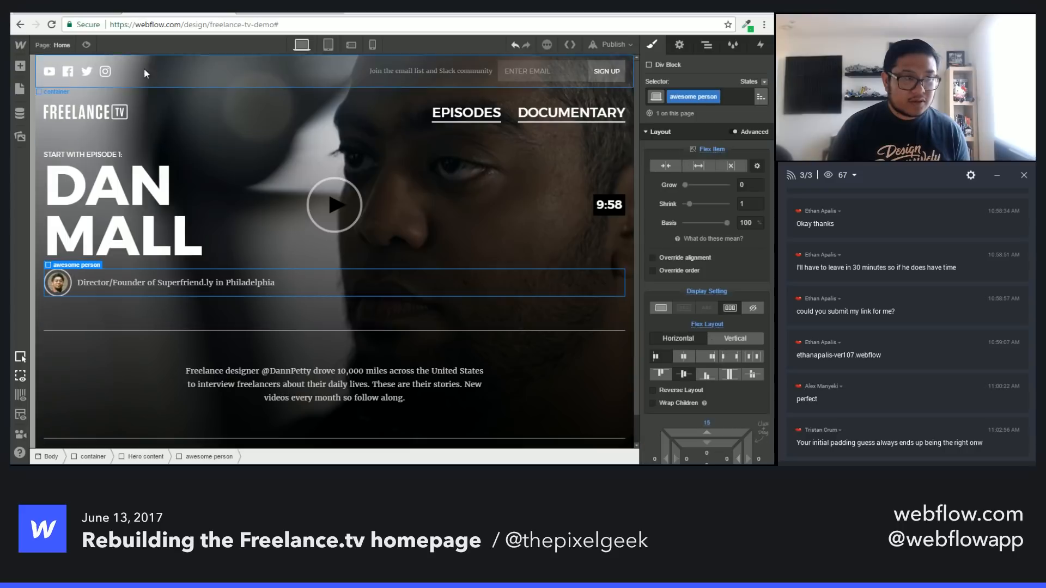
left_click(85, 43)
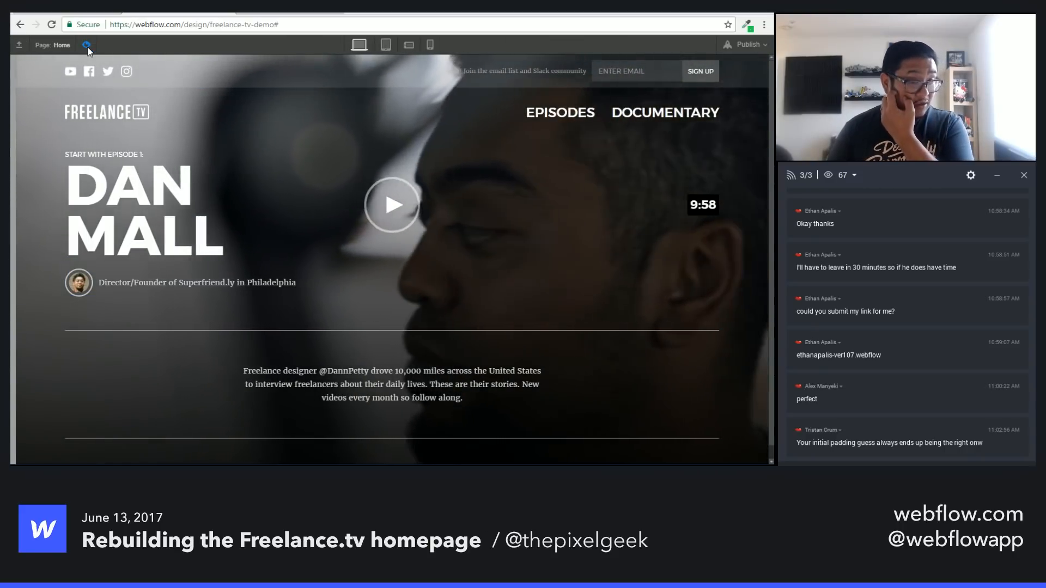
left_click(86, 45)
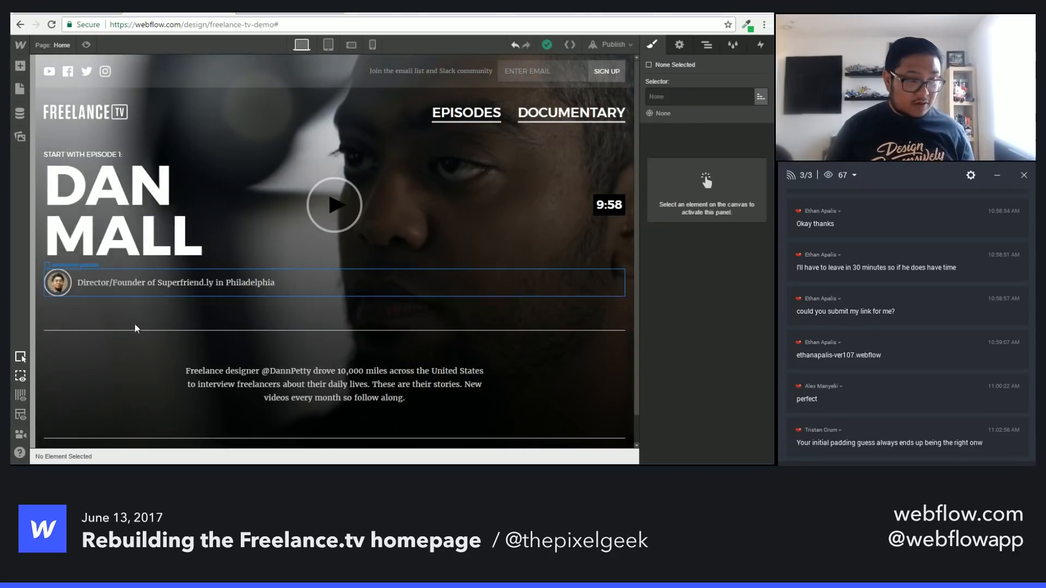
Step: Change the intro block's top and bottom border colours to white at 10% opacity, rgba(255, 255, 255, 0.1)
left_click(176, 359)
scroll(695, 321, "down", 10)
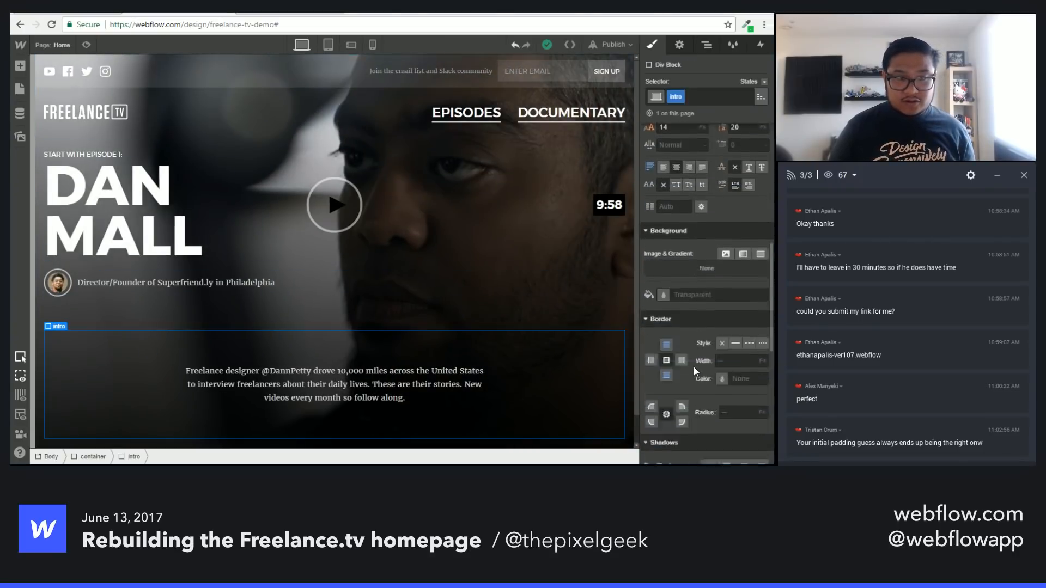
left_click(730, 302)
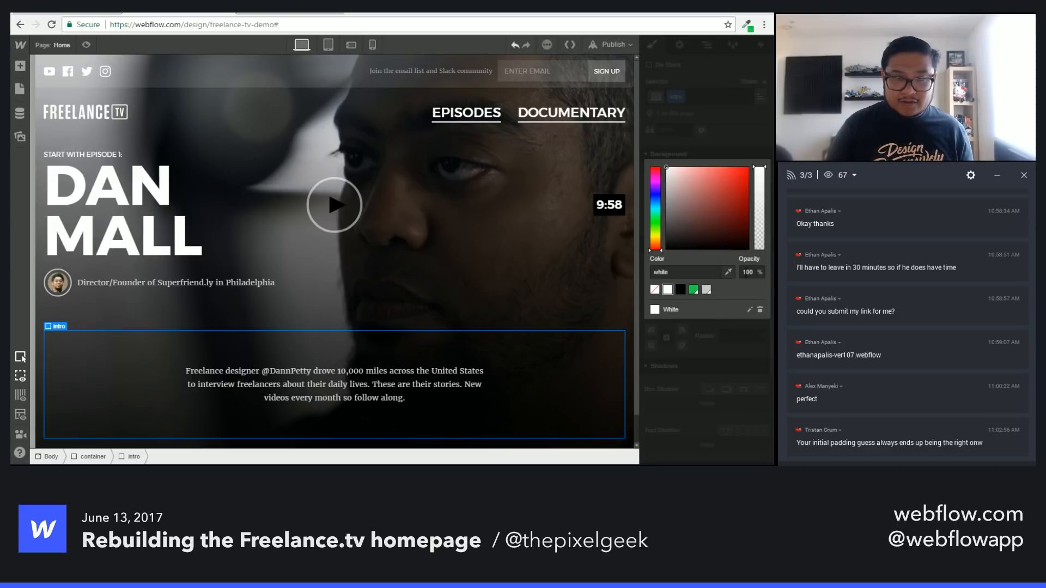
double_click(746, 272)
type("10")
key("Return")
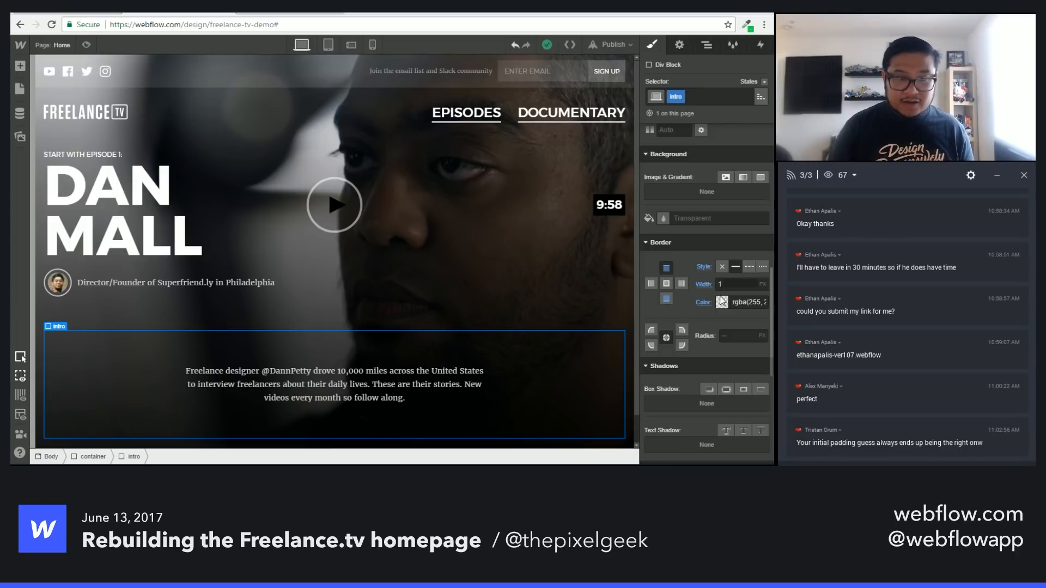
left_click(748, 303)
left_click(667, 299)
left_click(738, 303)
type("rgba(255, 255, 255, 0.1)")
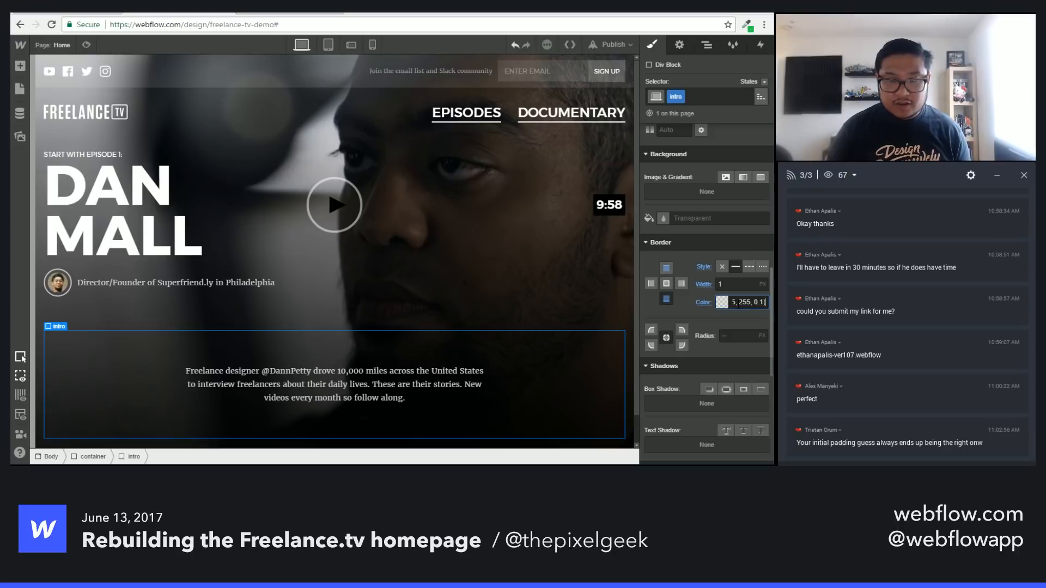
key("Return")
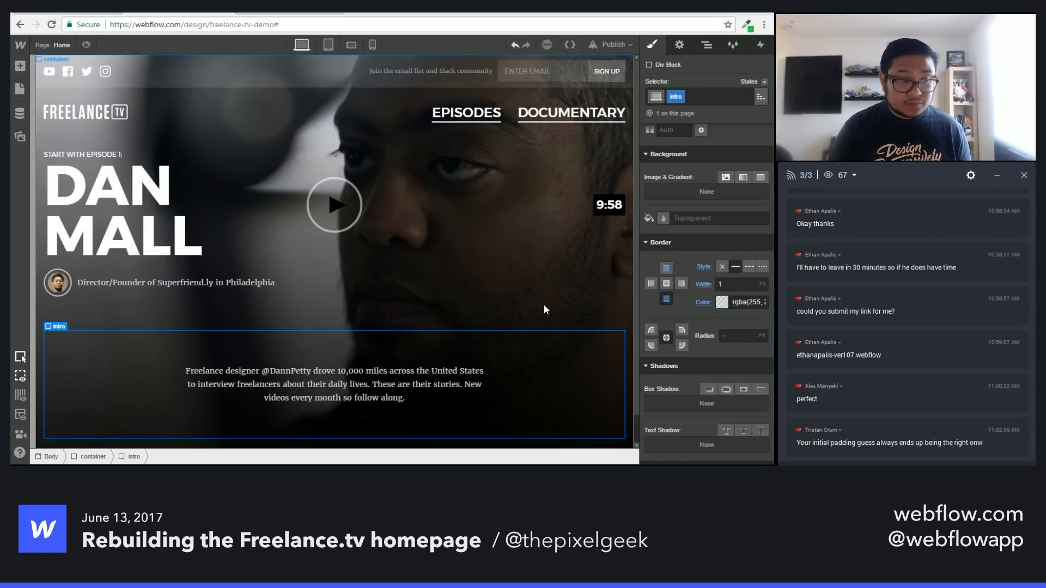
Step: Preview the page to check the translucent intro borders against the background video, and return to editing
left_click(543, 306)
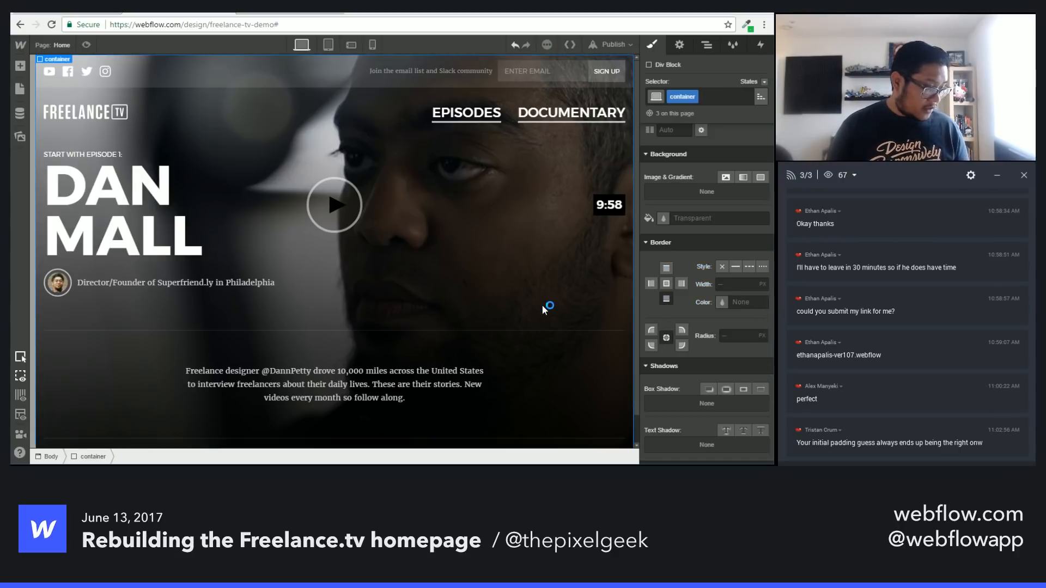
left_click(86, 45)
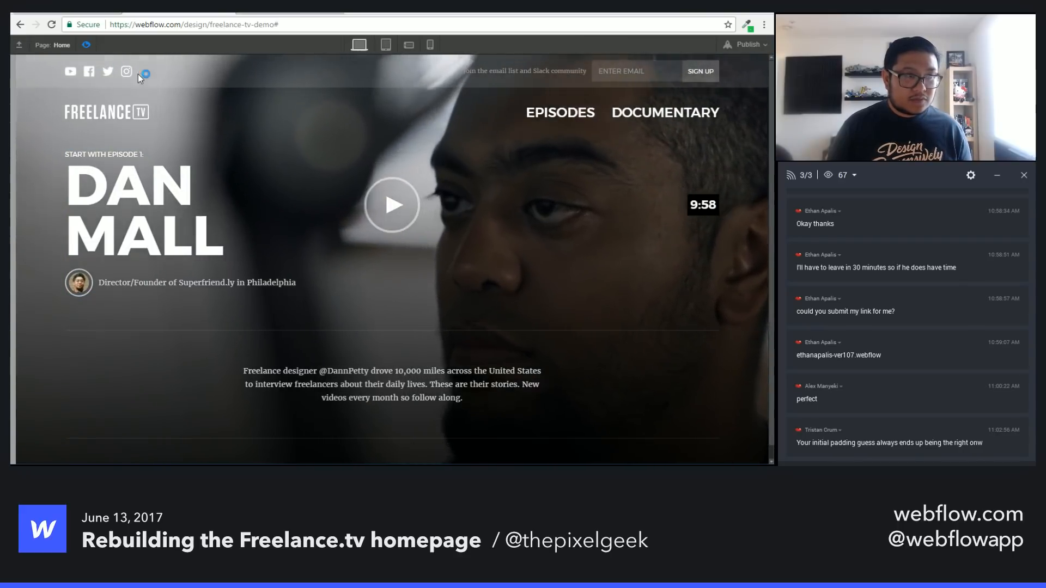
left_click(86, 45)
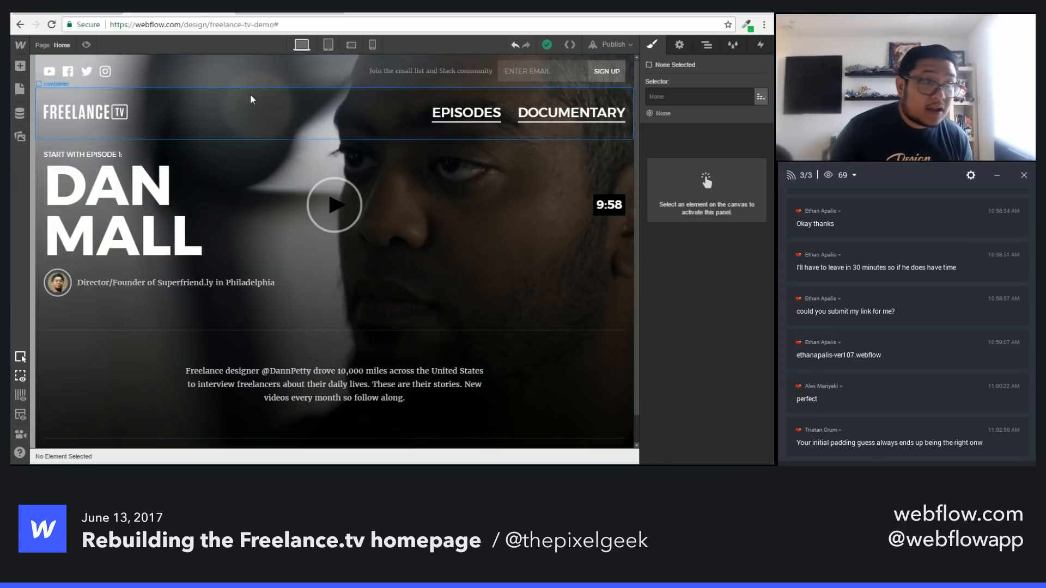
Step: Copy the link address of the designer's handle from the original freelance.tv page's intro, and return to the Webflow project
left_click(68, 13)
left_click(327, 322)
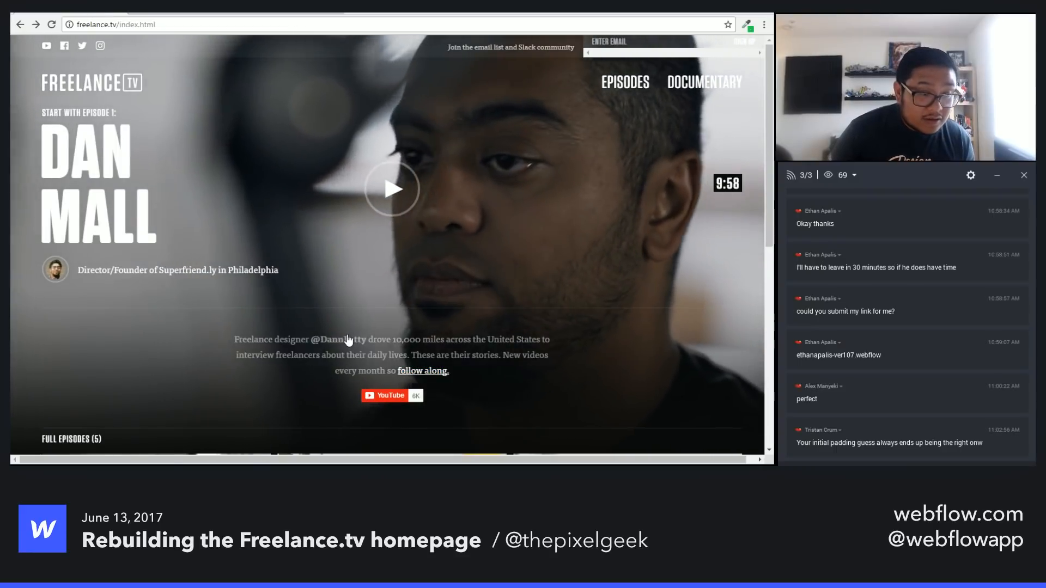
right_click(337, 337)
left_click(388, 402)
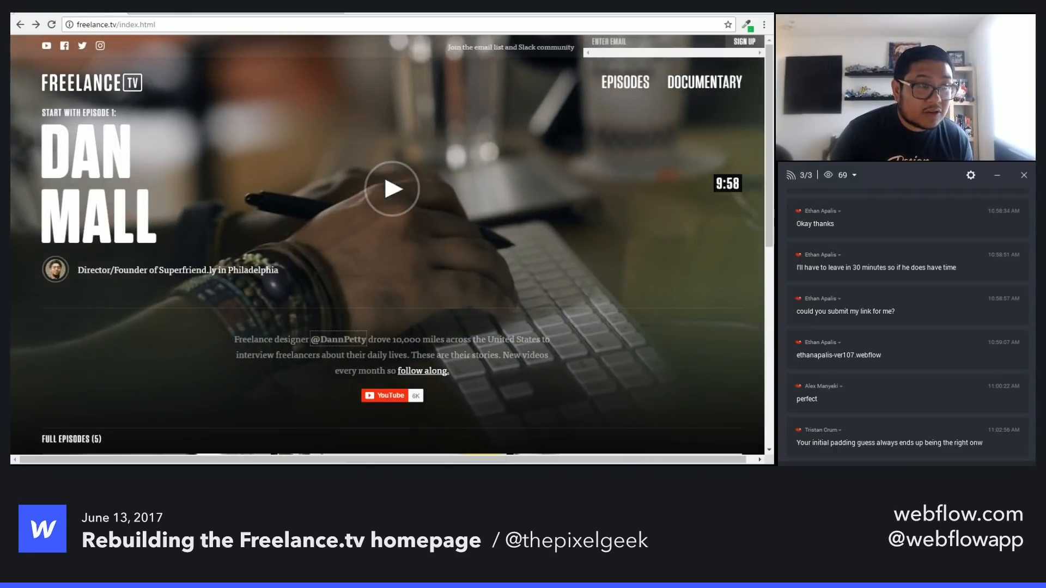
left_click(179, 14)
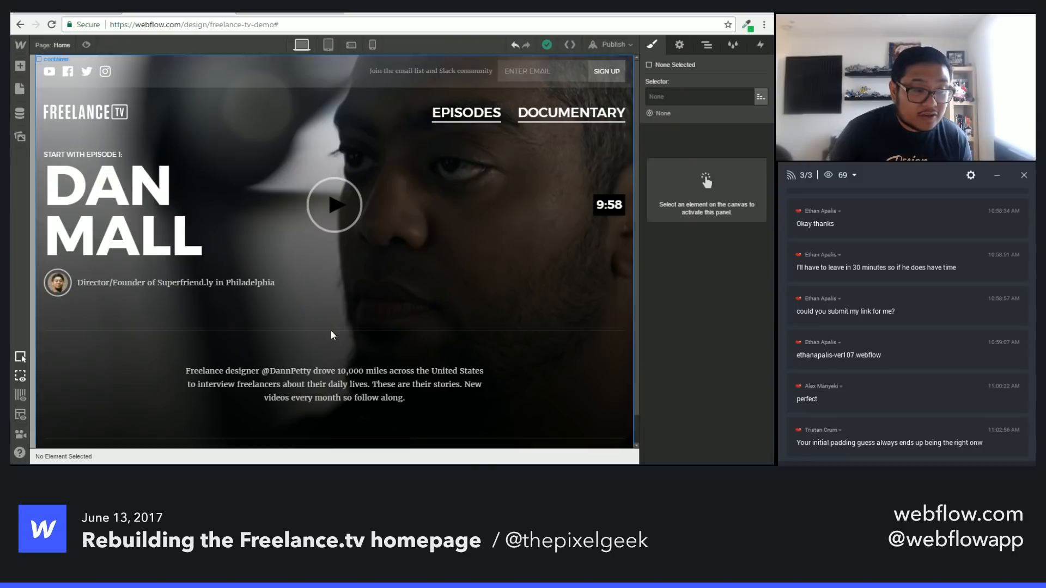
Step: Make the designer's handle in the intro paragraph bold
left_click(292, 370)
double_click(332, 372)
key("Right")
key("Left")
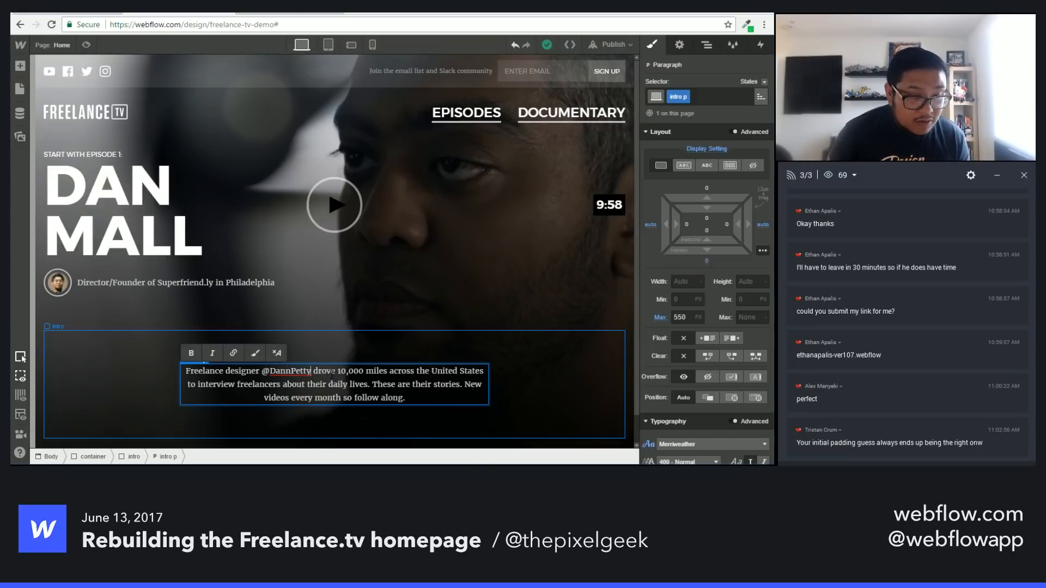
key("ctrl+shift+Left")
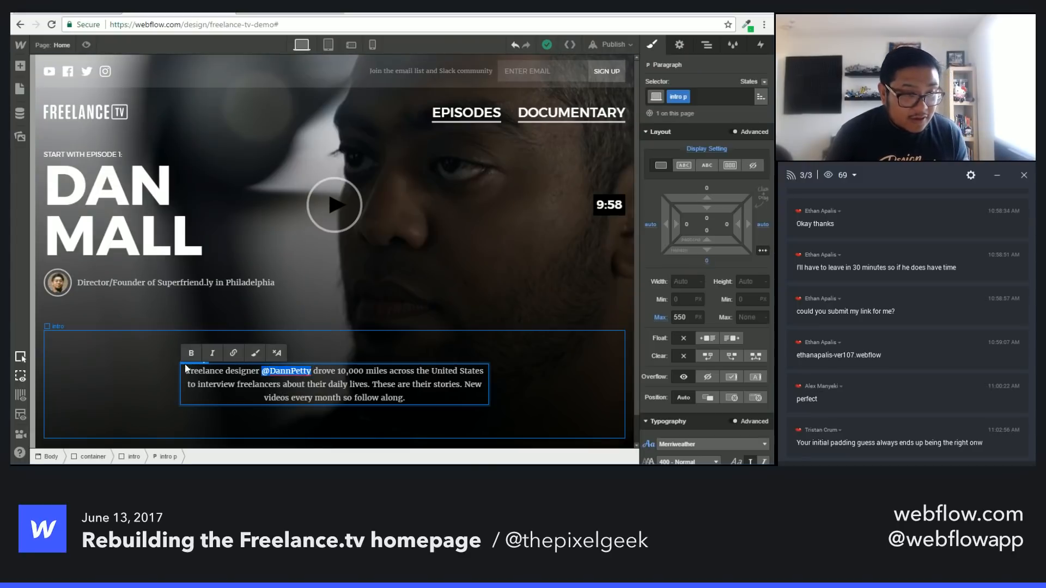
left_click(187, 355)
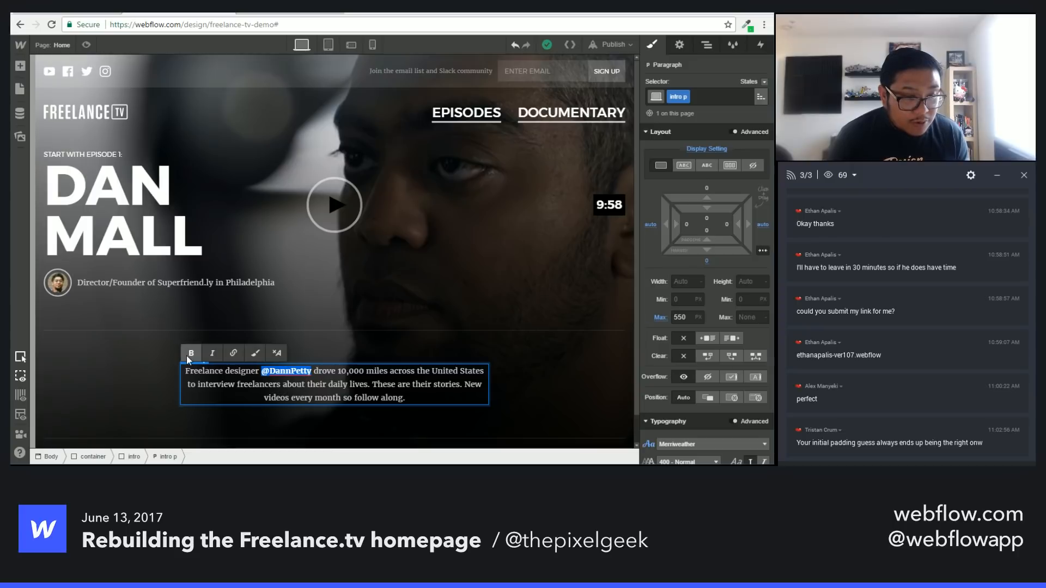
Step: Link the bold handle to the copied Twitter profile address and set it to open in a new tab
left_click(233, 353)
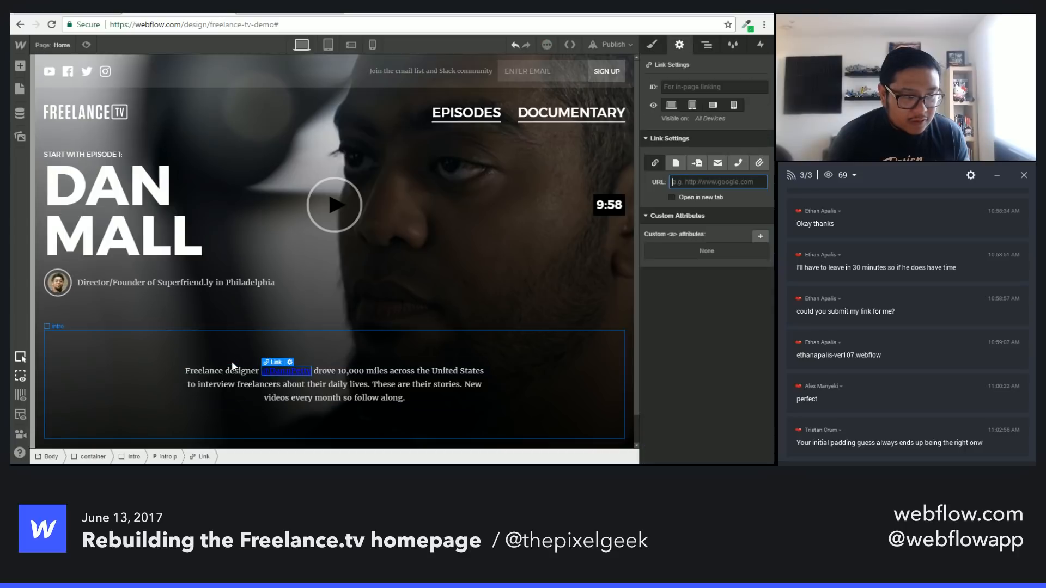
key("ctrl+v")
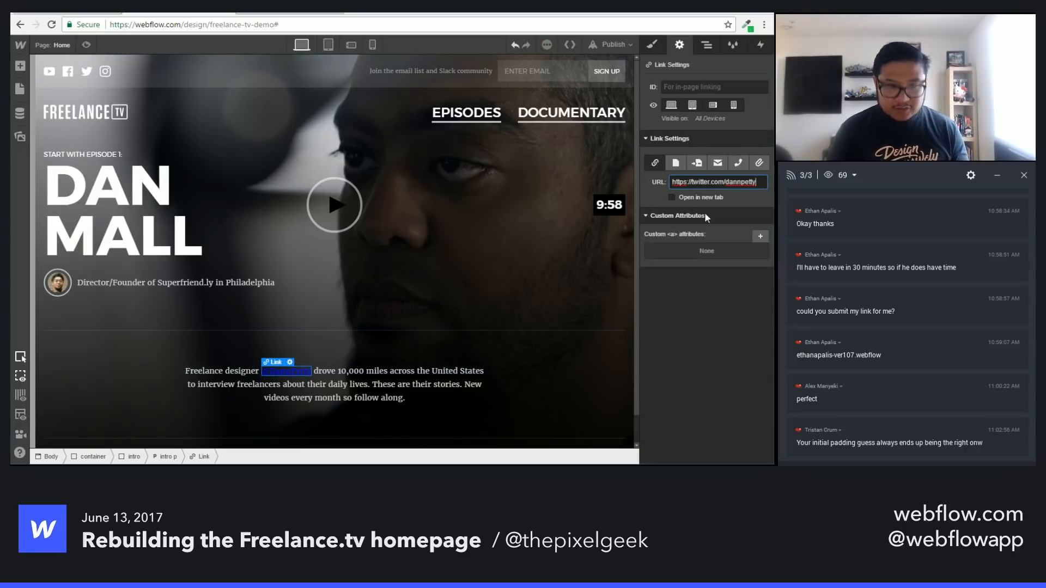
left_click(710, 199)
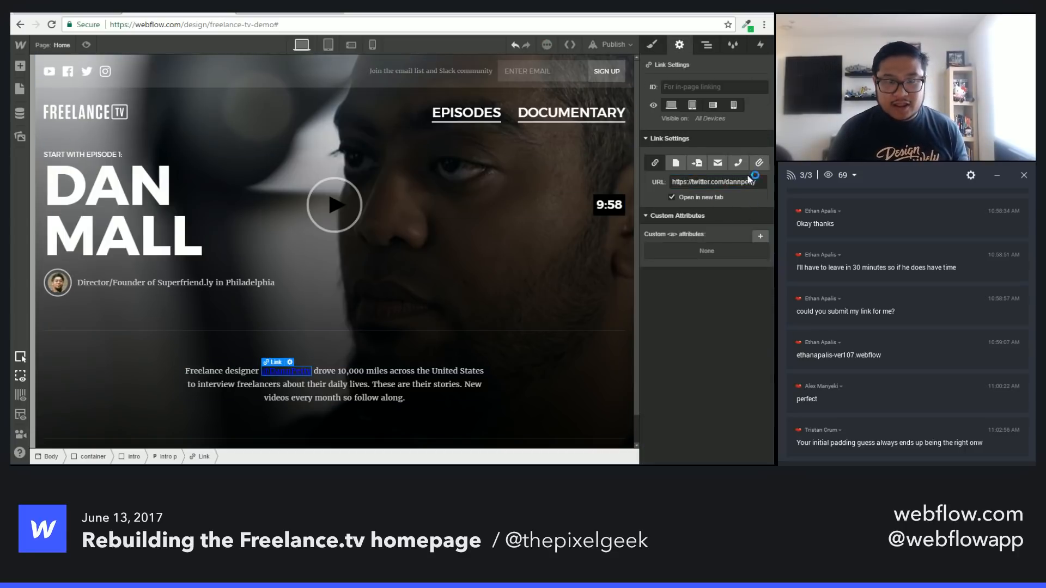
Step: Give the handle link the new class "bold inline link" and set its text colour to the Light Grey swatch
left_click(653, 44)
left_click(713, 96)
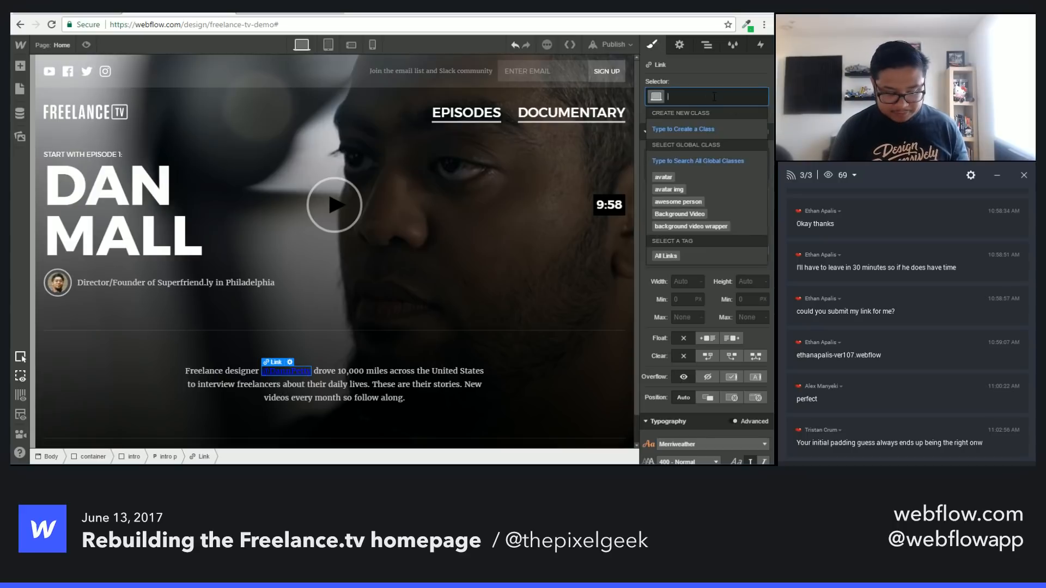
type("bold inline link")
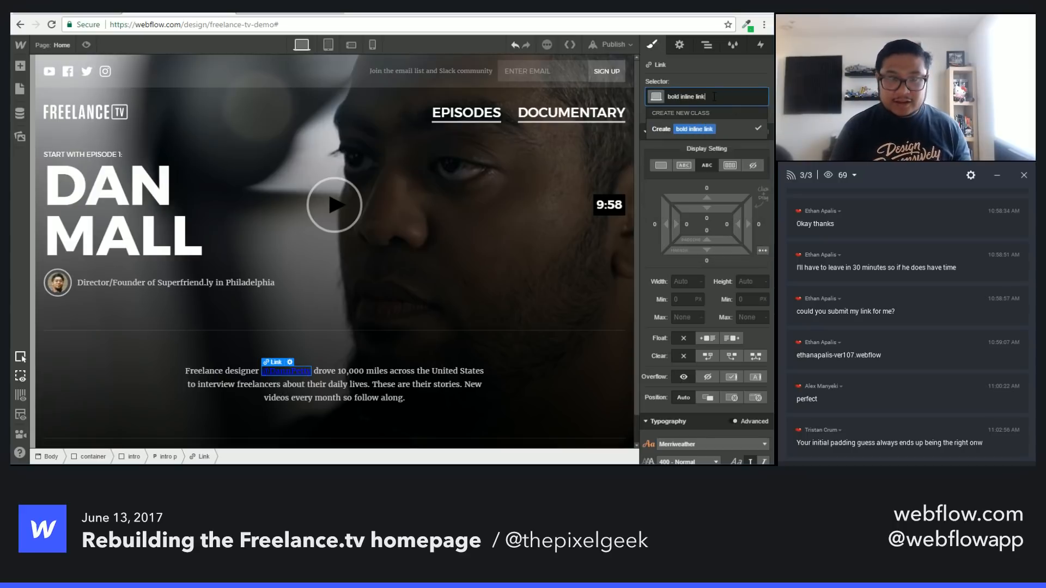
key("Return")
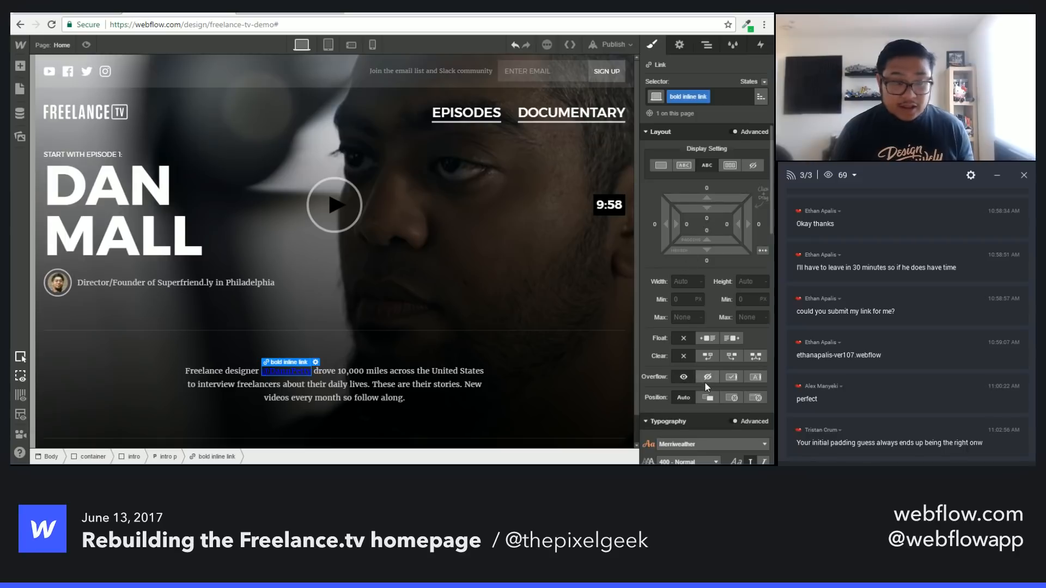
scroll(705, 381, "down", 5)
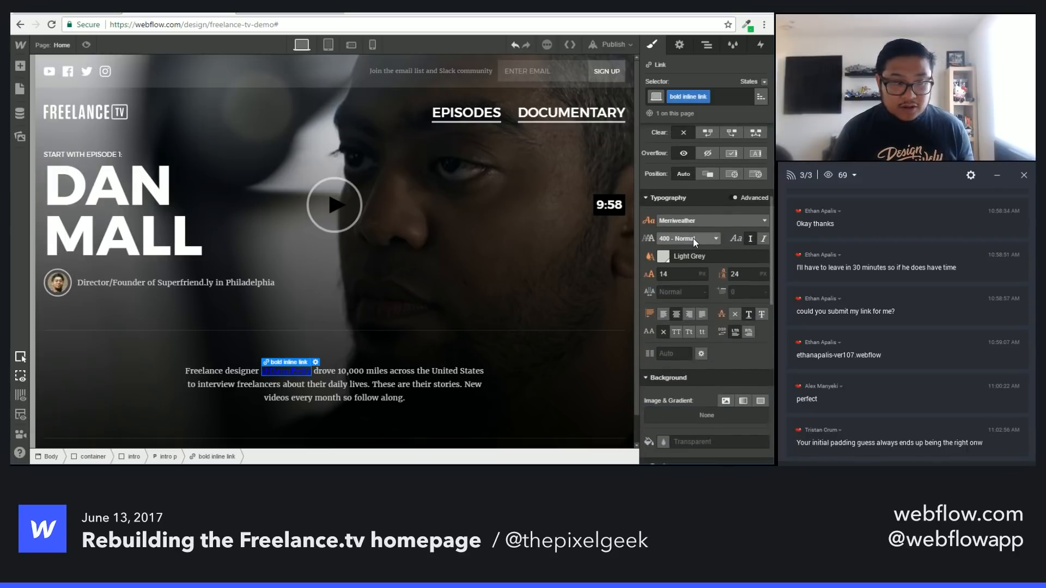
left_click(664, 256)
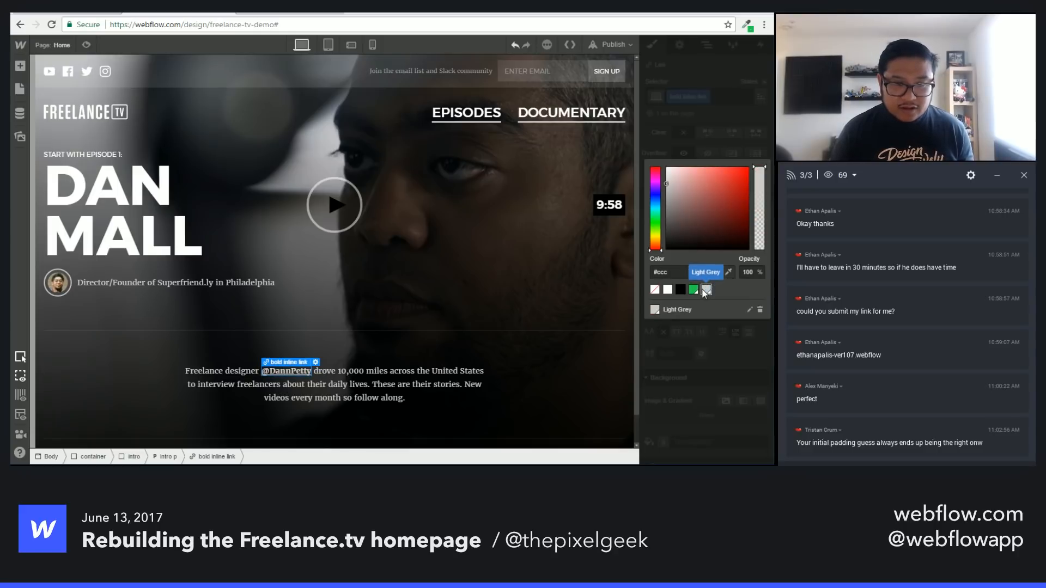
left_click(720, 351)
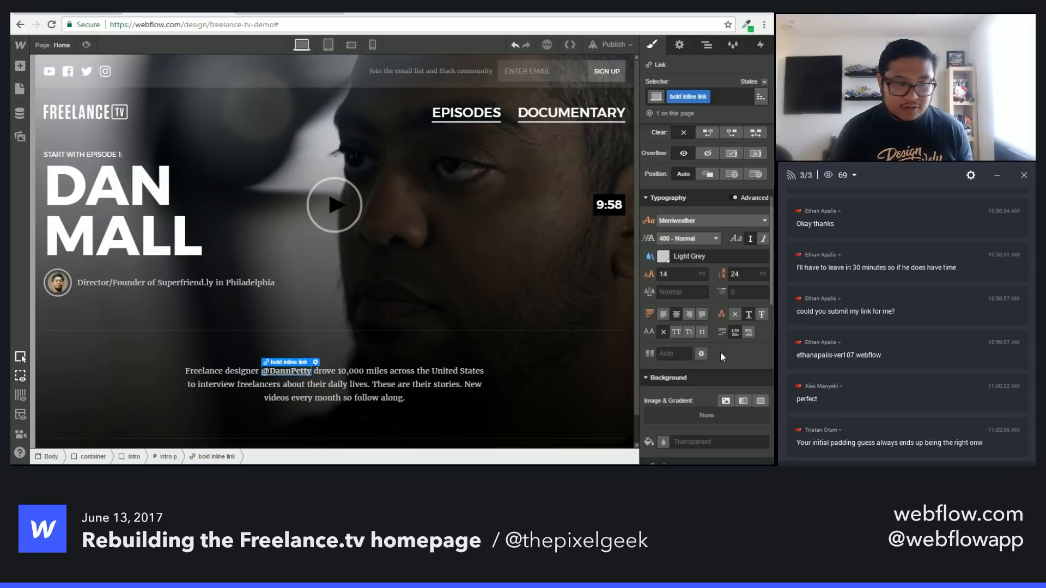
Step: Check how the "follow along" link behaves on the original freelance.tv page, and return to the Webflow project
left_click(94, 12)
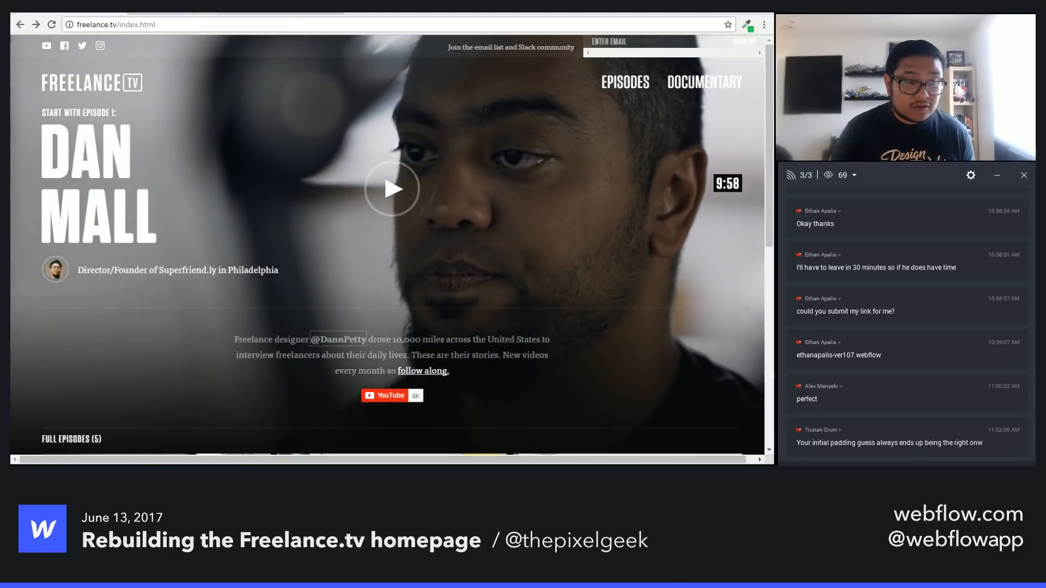
mouse_move(421, 376)
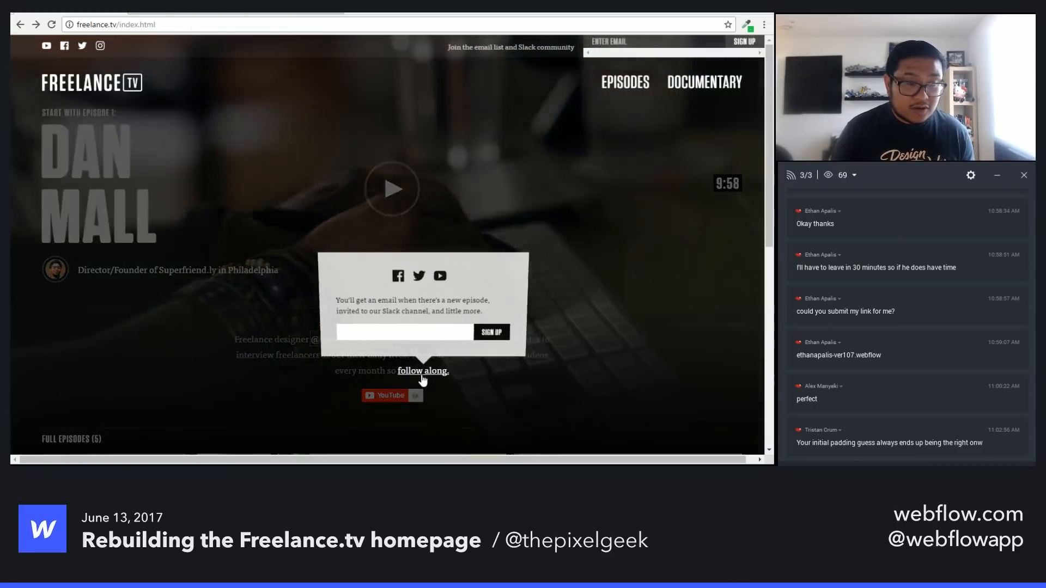
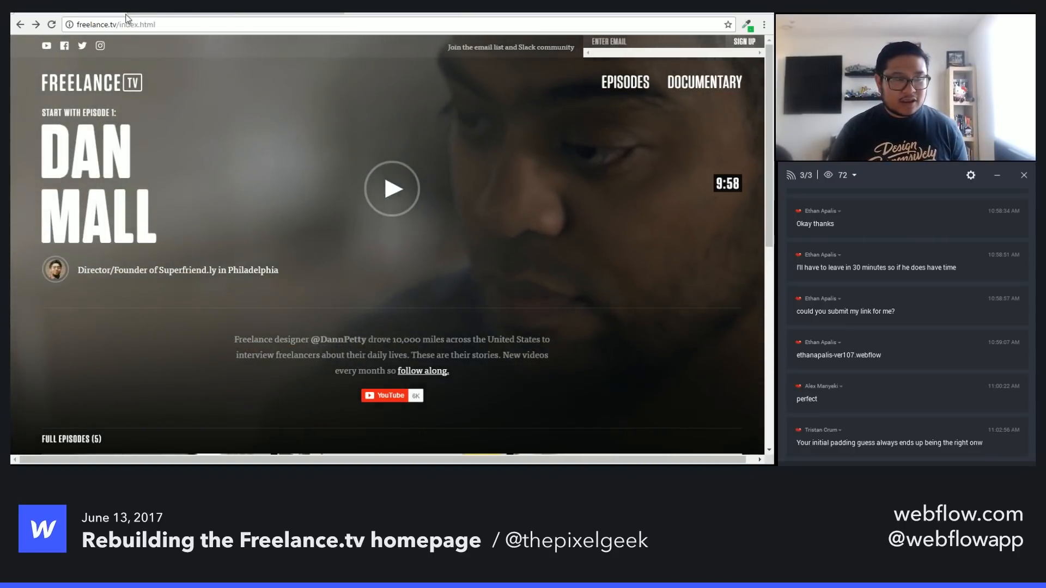
left_click(163, 12)
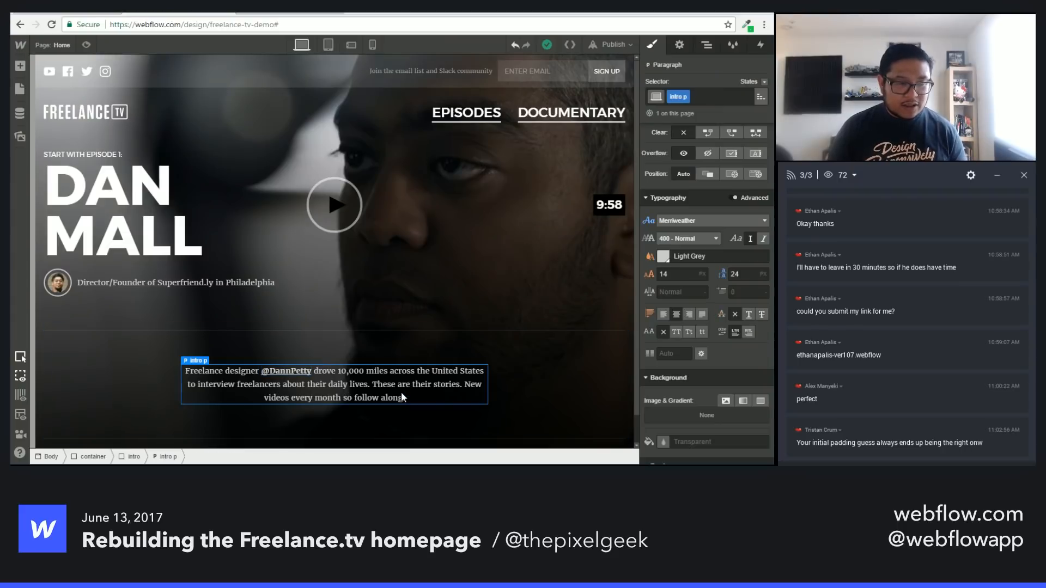
Step: Add an HTML Embed element directly below the intro paragraph inside the intro block
key("a")
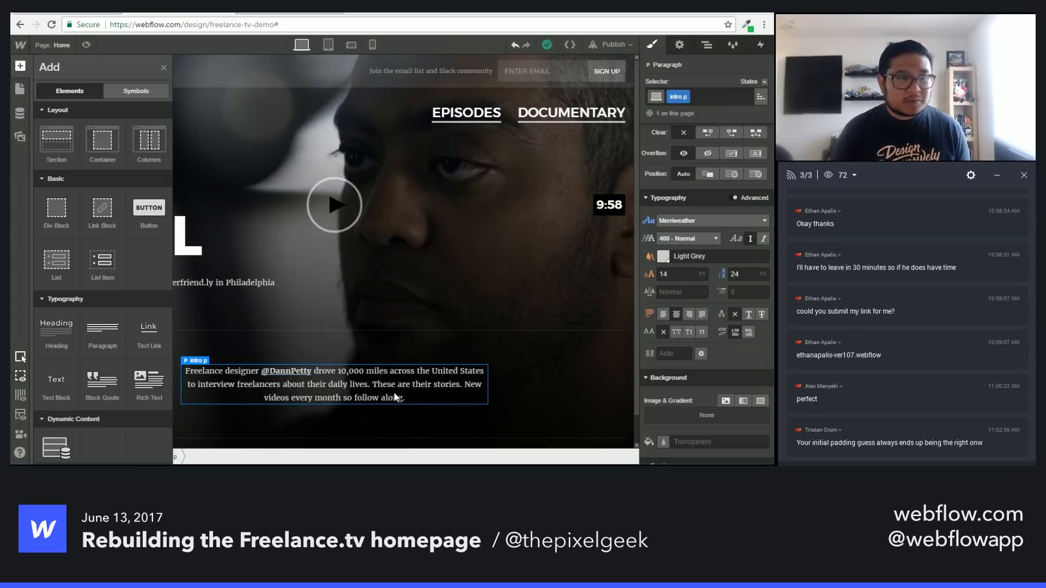
scroll(139, 365, "down", 10)
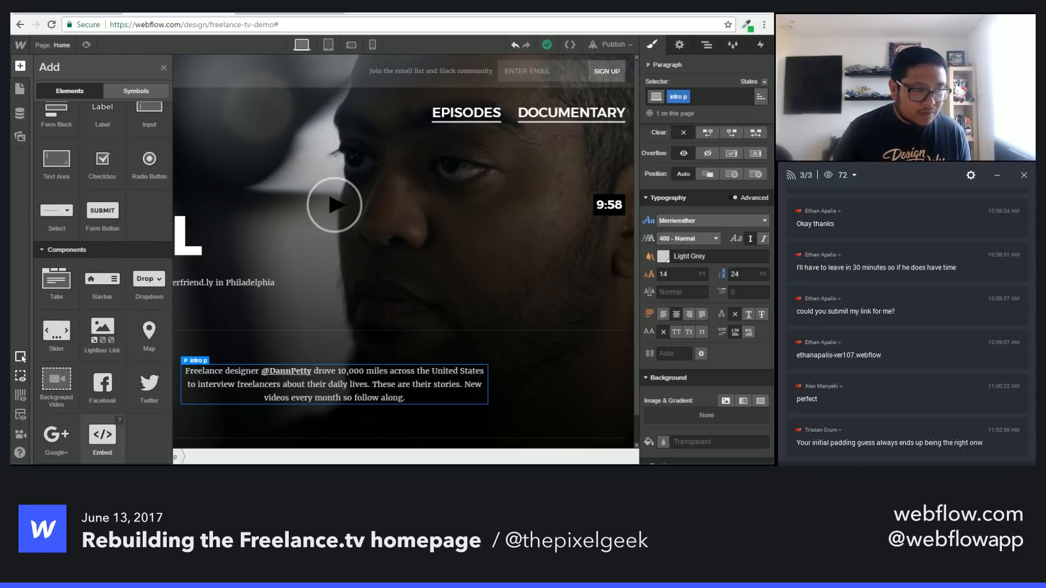
left_click_drag(103, 434, 392, 397)
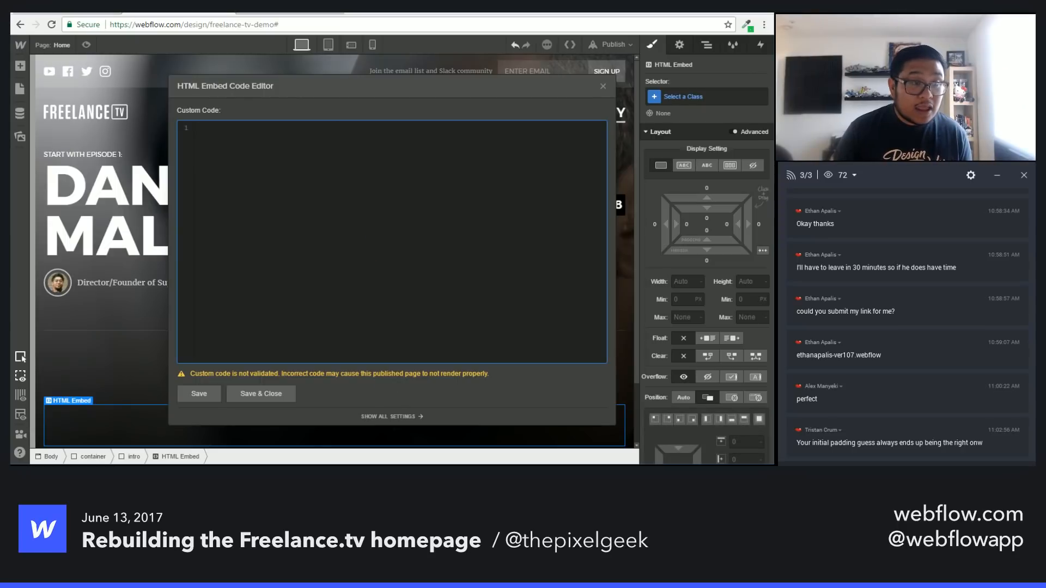
Step: Copy the subscribe button code from Google's YouTube configuration page, paste it into the embed's custom code and save it
left_click(281, 14)
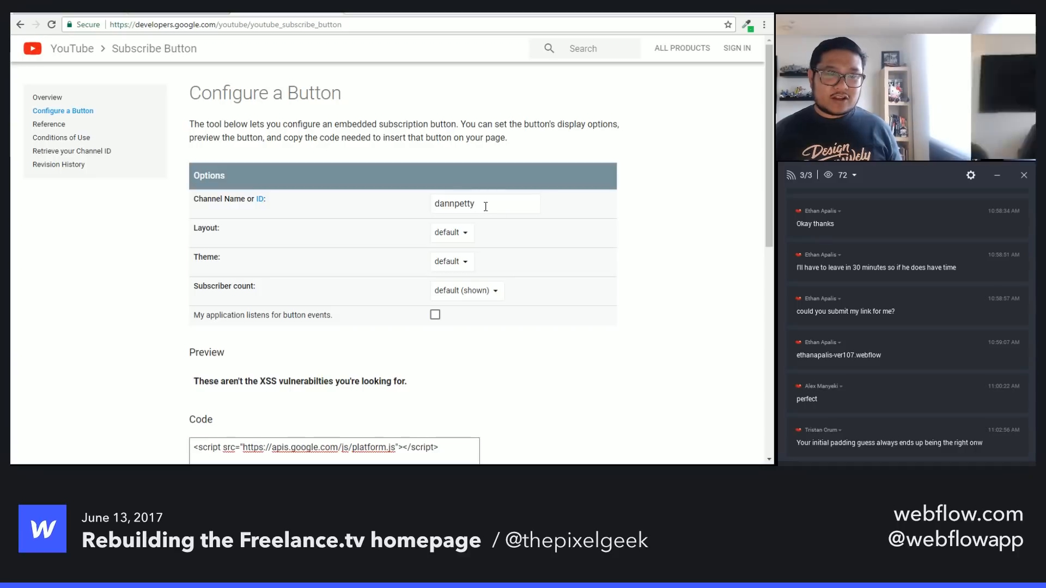
scroll(489, 209, "down", 3)
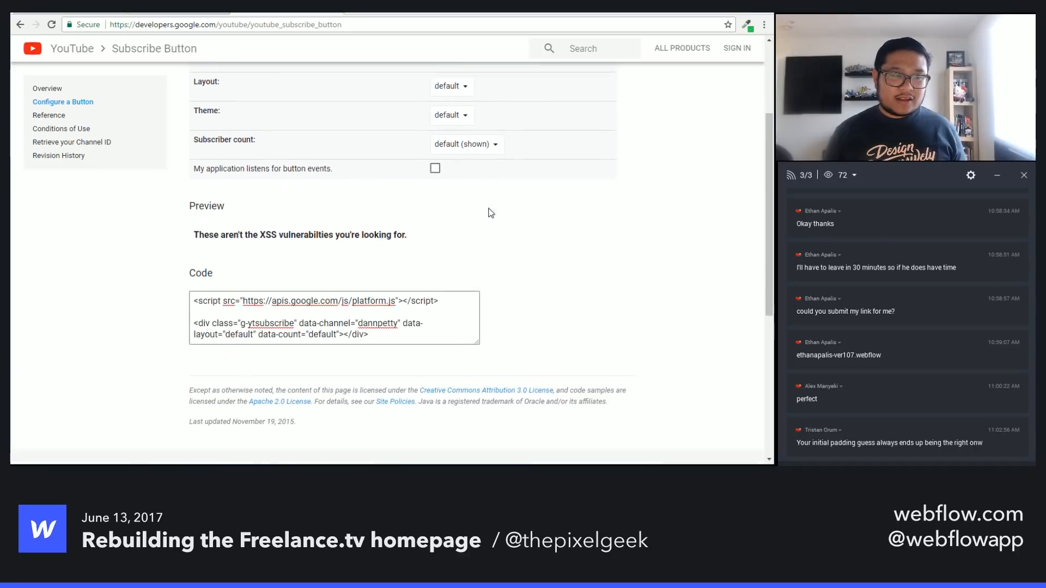
left_click(436, 308)
key("ctrl+a")
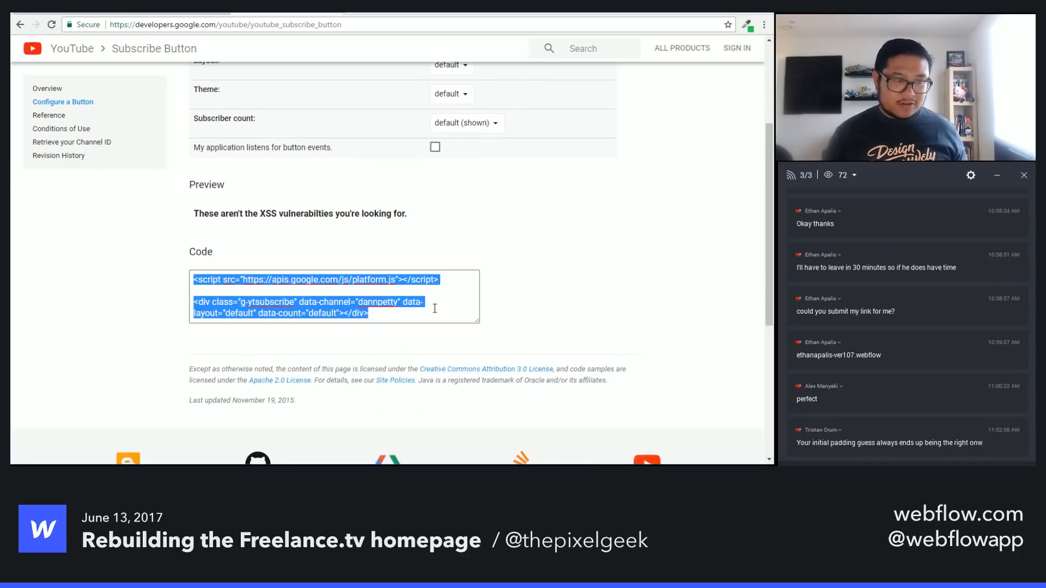
left_click(145, 10)
left_click(257, 395)
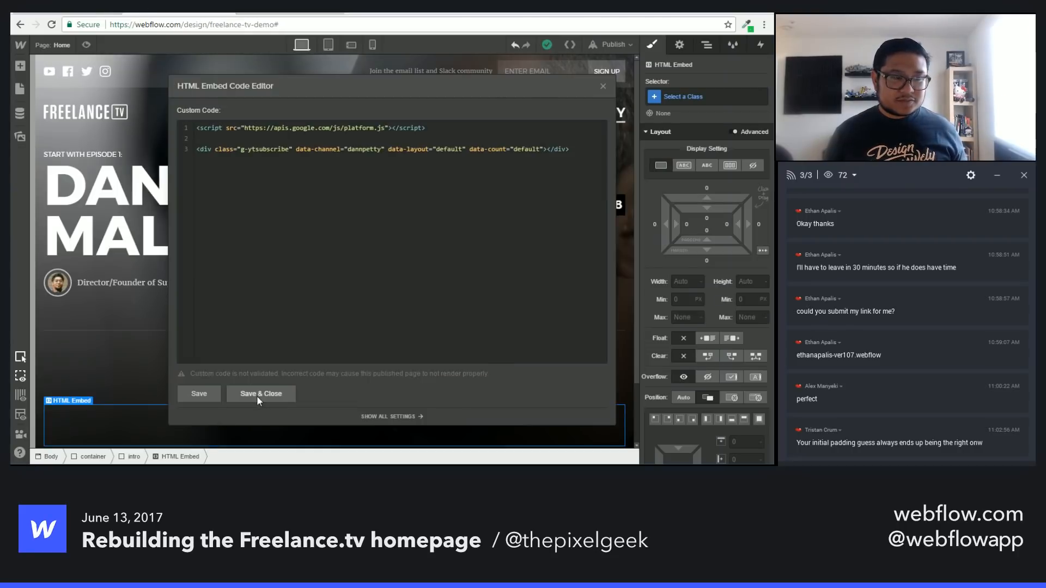
Step: Set the intro paragraph's bottom margin to 15 px to separate it from the embed
scroll(349, 358, "down", 1)
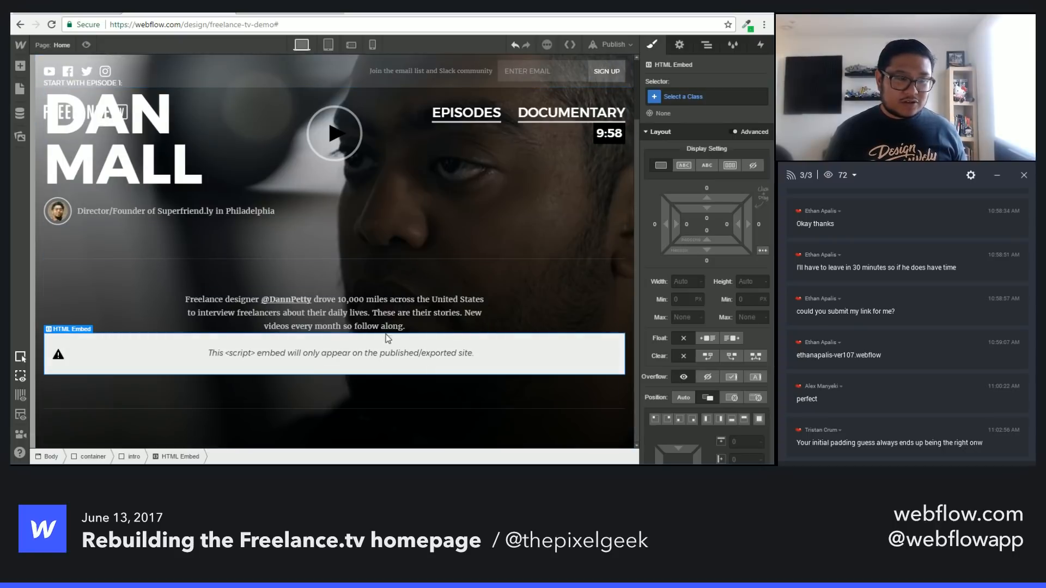
left_click(444, 319)
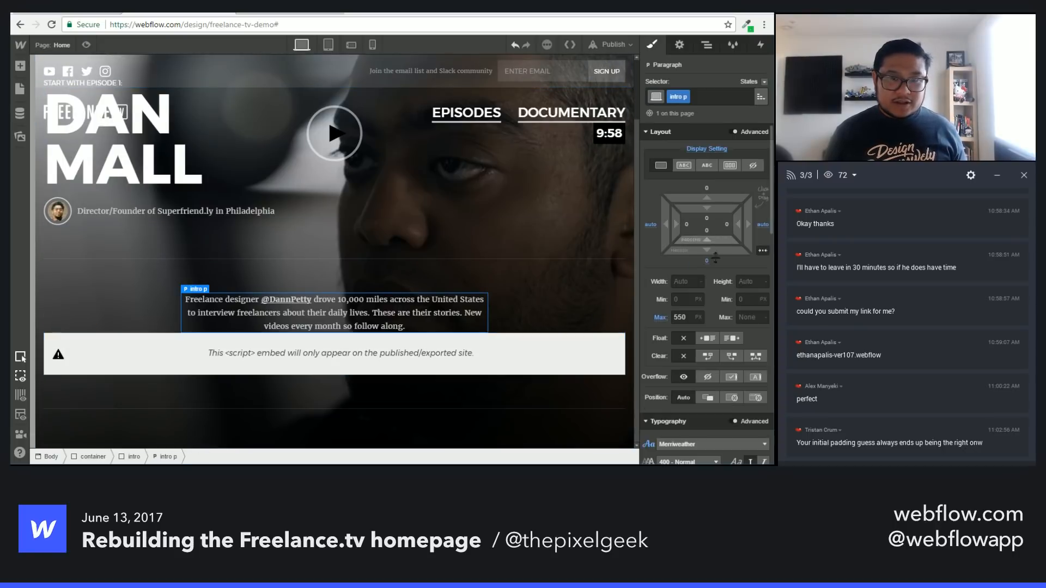
left_click_drag(716, 258, 718, 275)
Step: Publish the site to its webflow.io domain
left_click(612, 45)
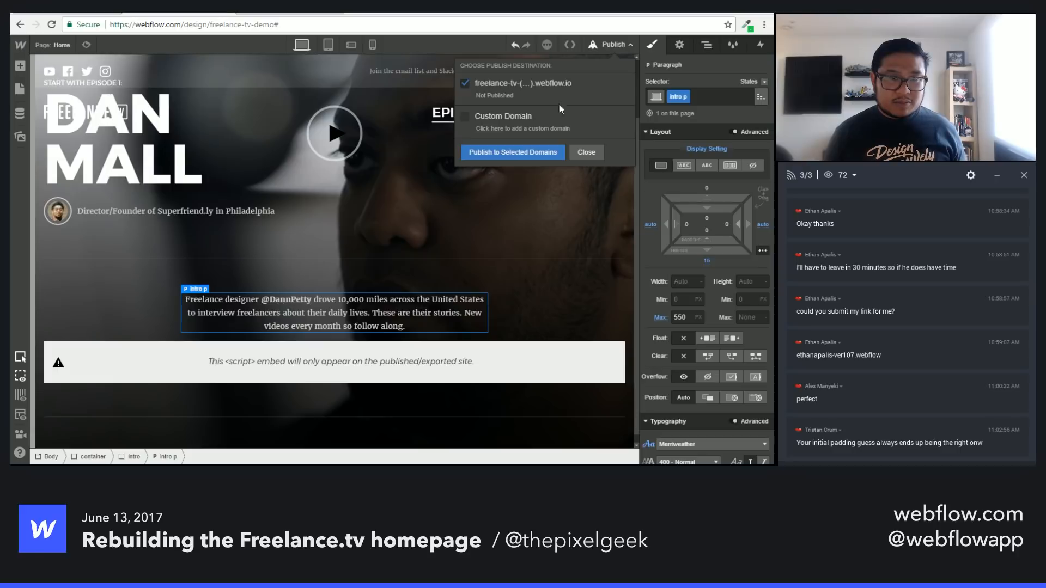
left_click(512, 154)
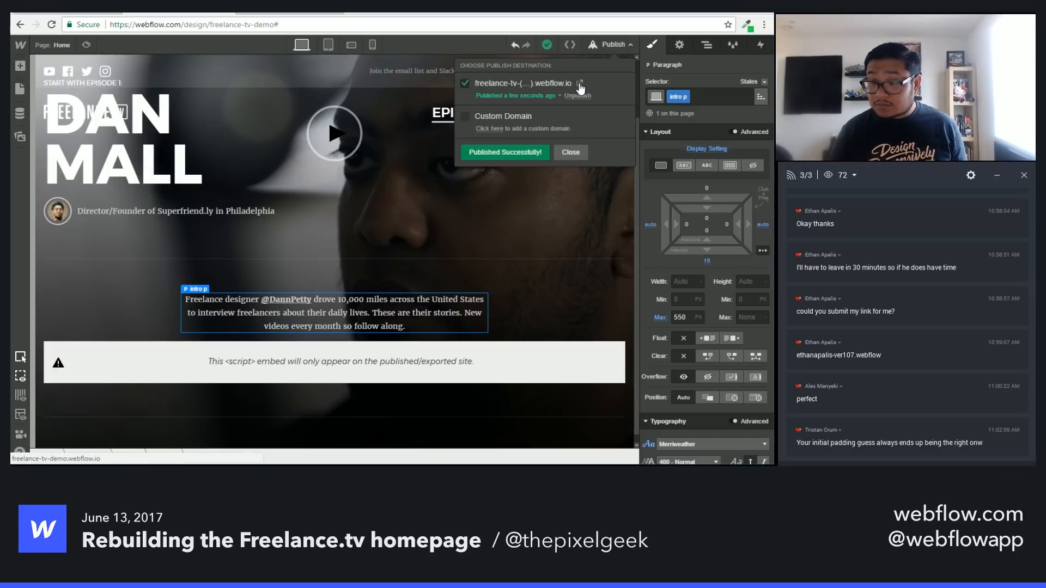
Step: Open the published freelance-tv-demo site, check its hero and intro section, and return to the Designer
left_click(579, 85)
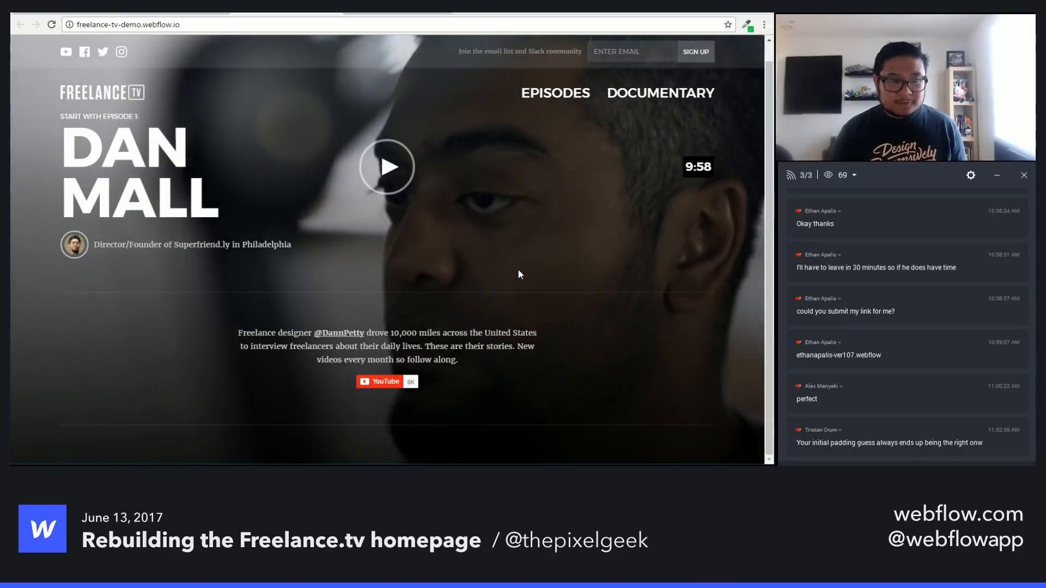
scroll(518, 270, "up", 1)
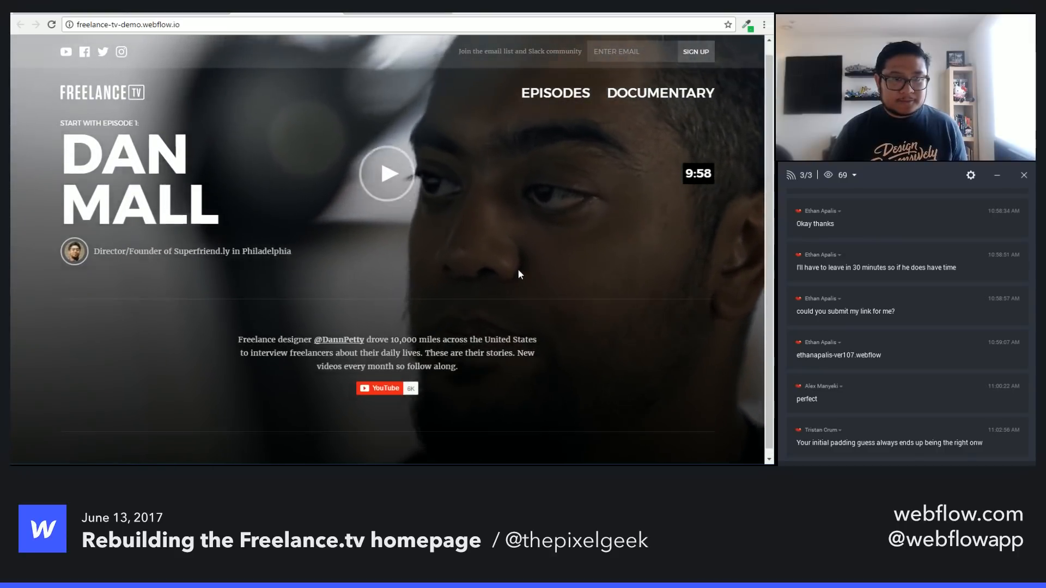
scroll(564, 205, "down", 1)
scroll(561, 179, "up", 1)
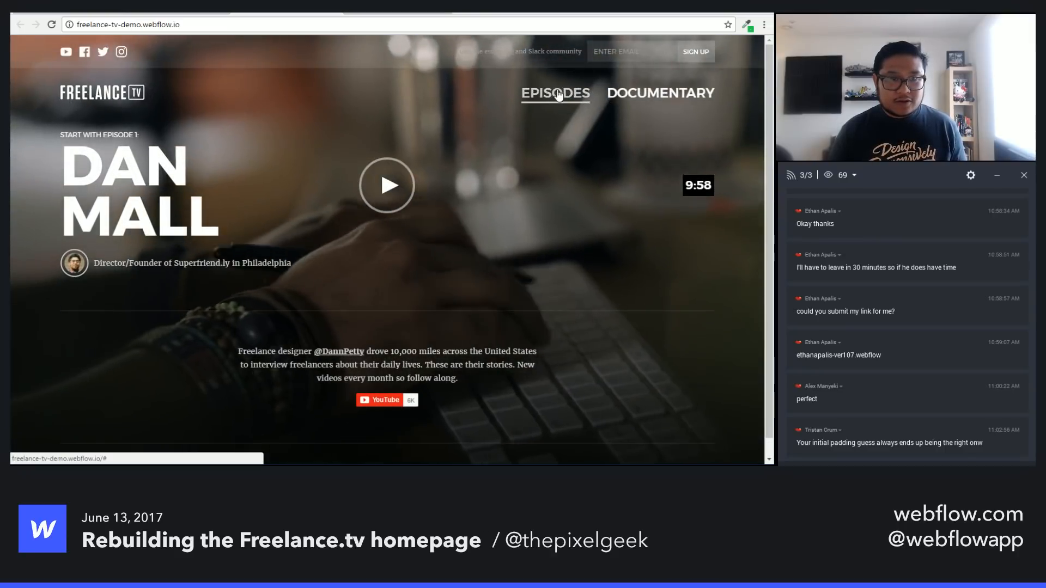
left_click(334, 13)
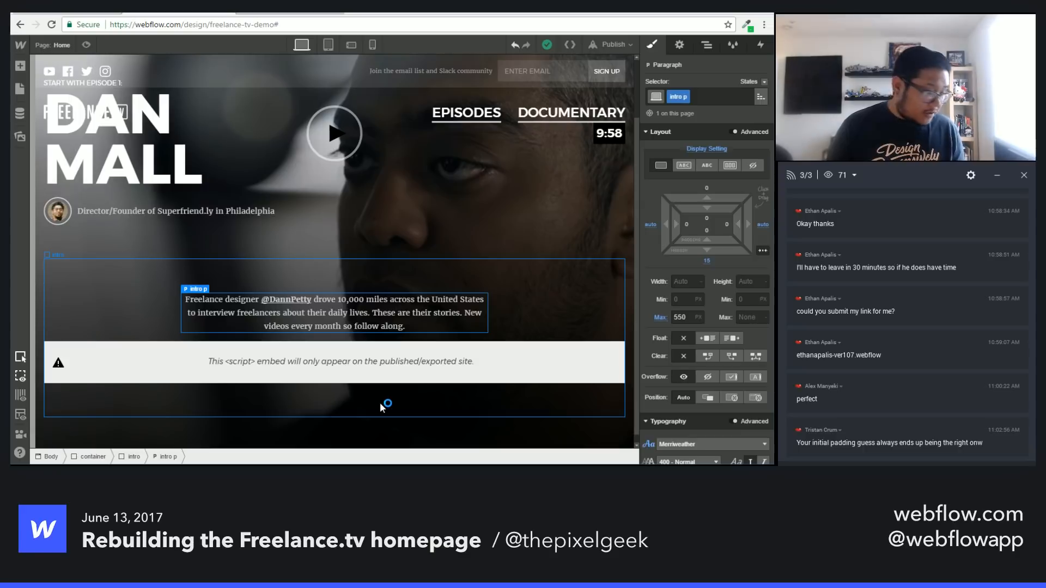
Step: Examine the full episodes grid on the original freelance.tv homepage, including its heading, episode cards and coming-soon card
left_click(74, 15)
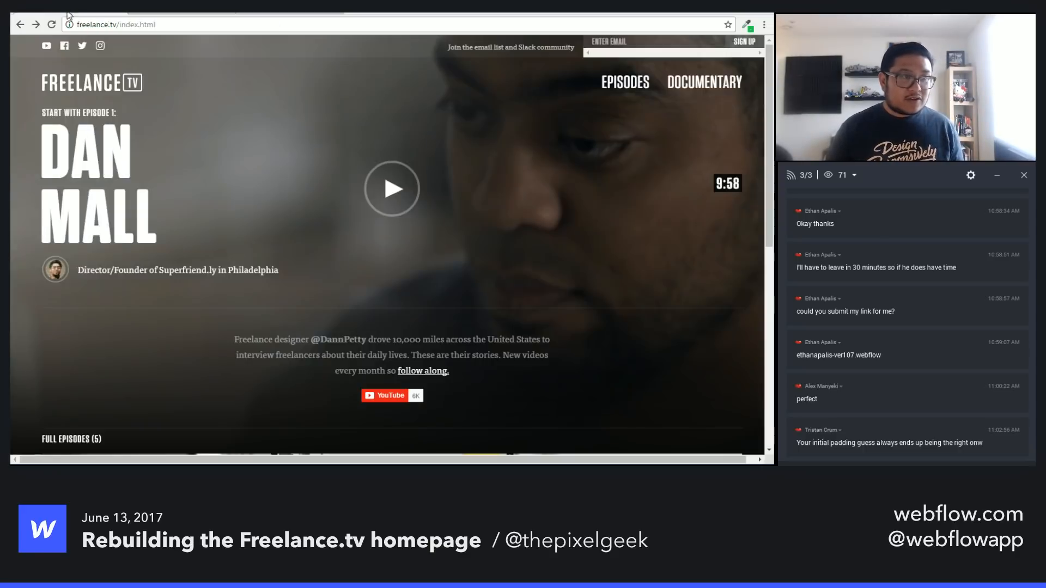
scroll(214, 299, "down", 5)
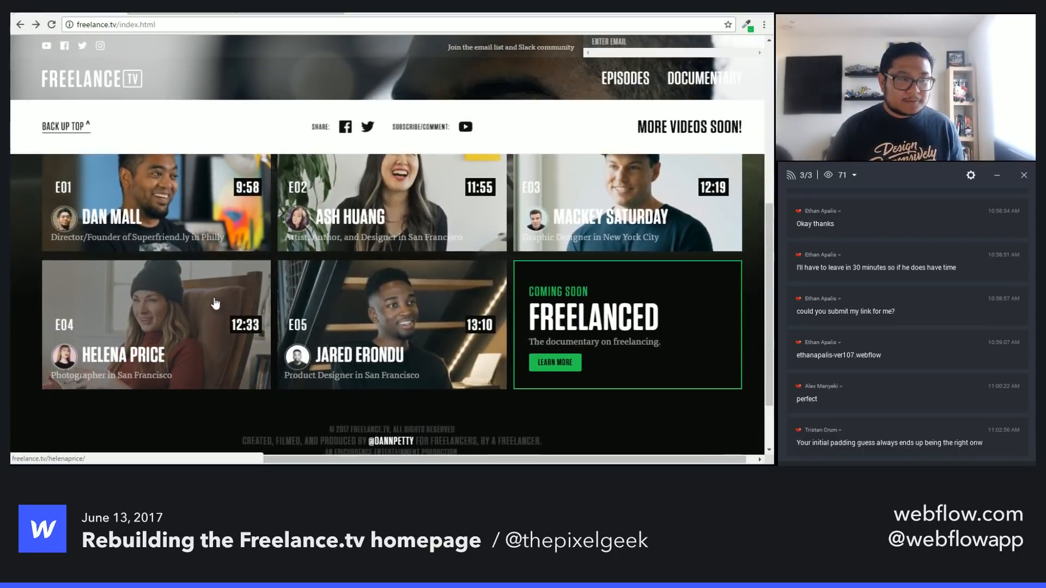
scroll(214, 298, "down", 2)
scroll(214, 299, "up", 7)
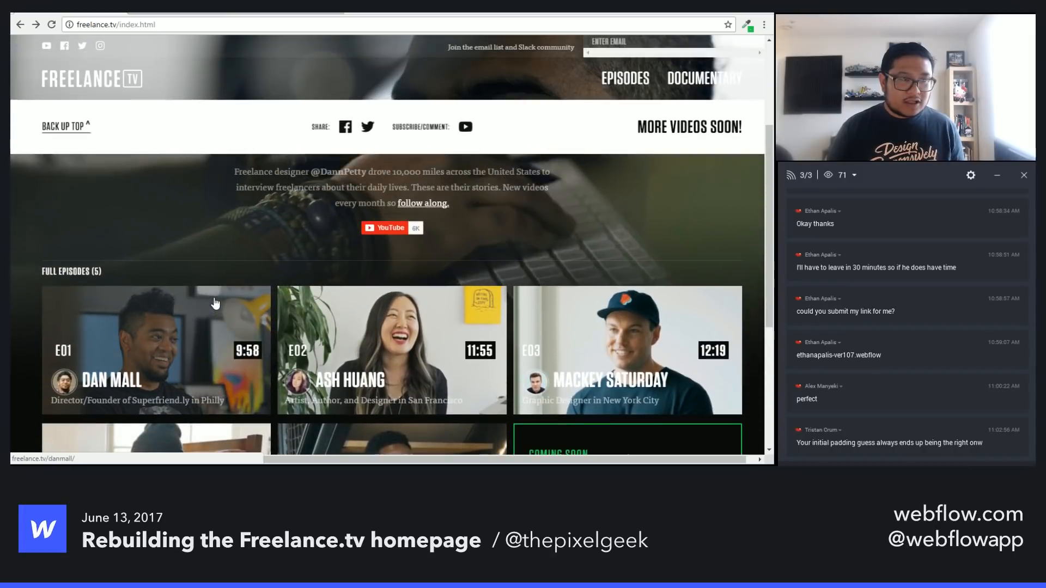
scroll(214, 298, "down", 5)
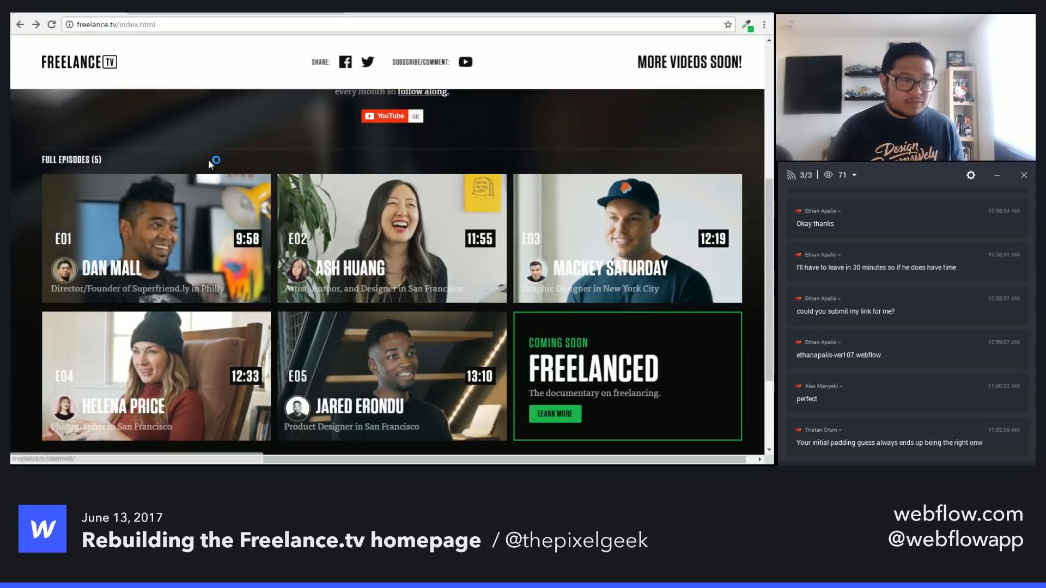
scroll(210, 161, "down", 1)
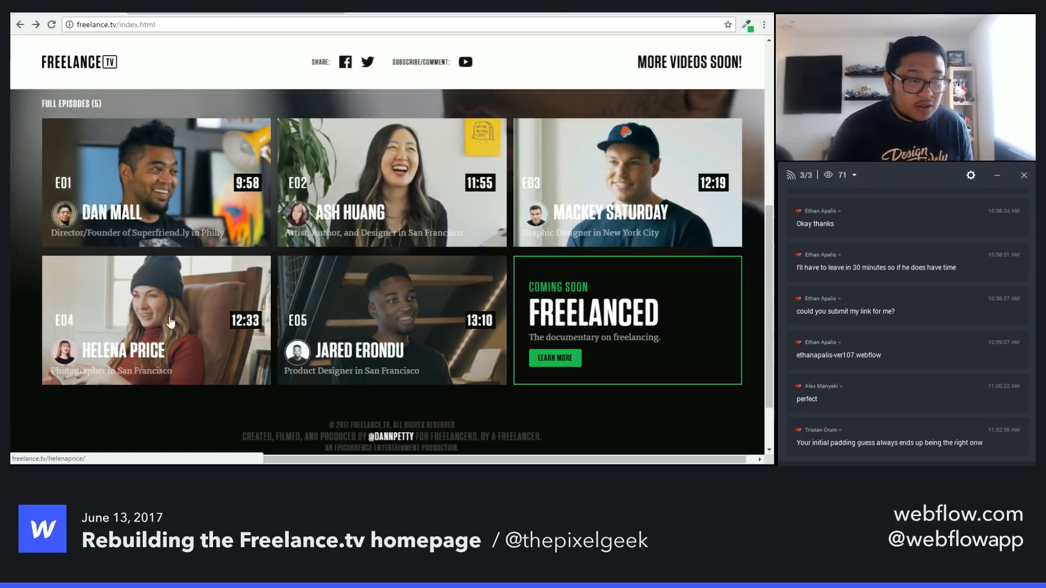
scroll(177, 186, "up", 1)
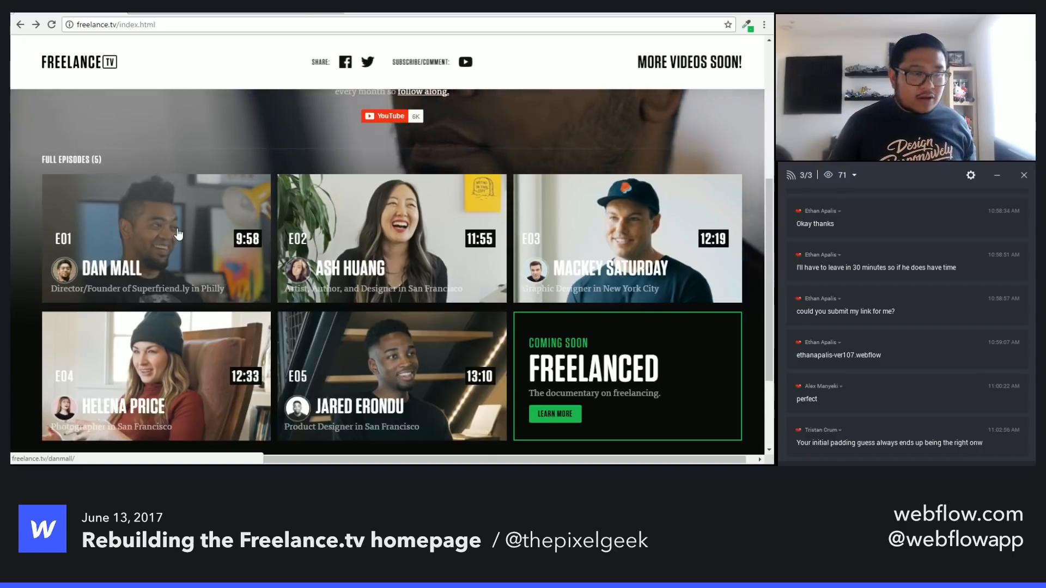
scroll(185, 201, "down", 1)
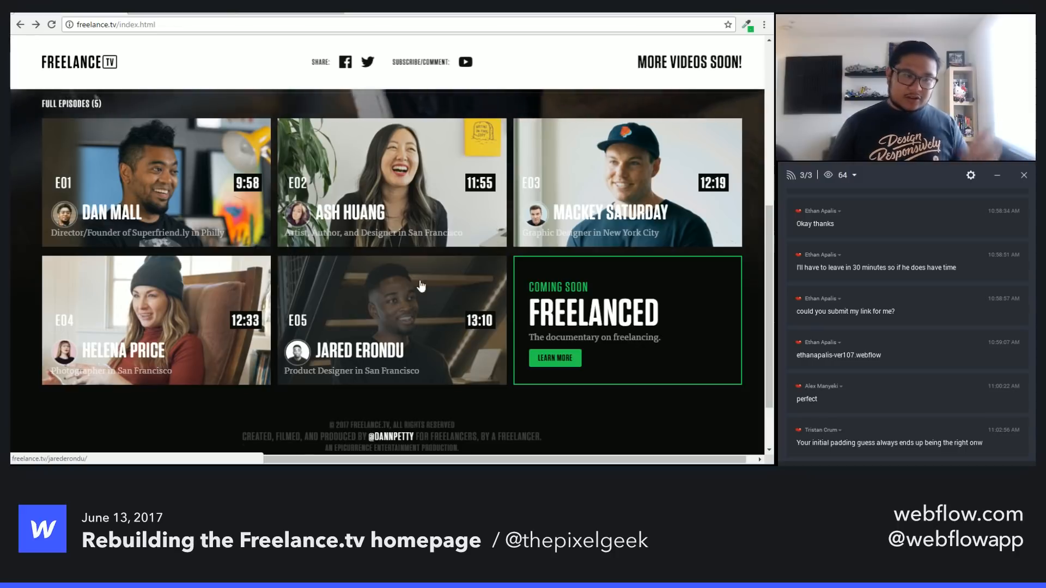
scroll(420, 285, "up", 1)
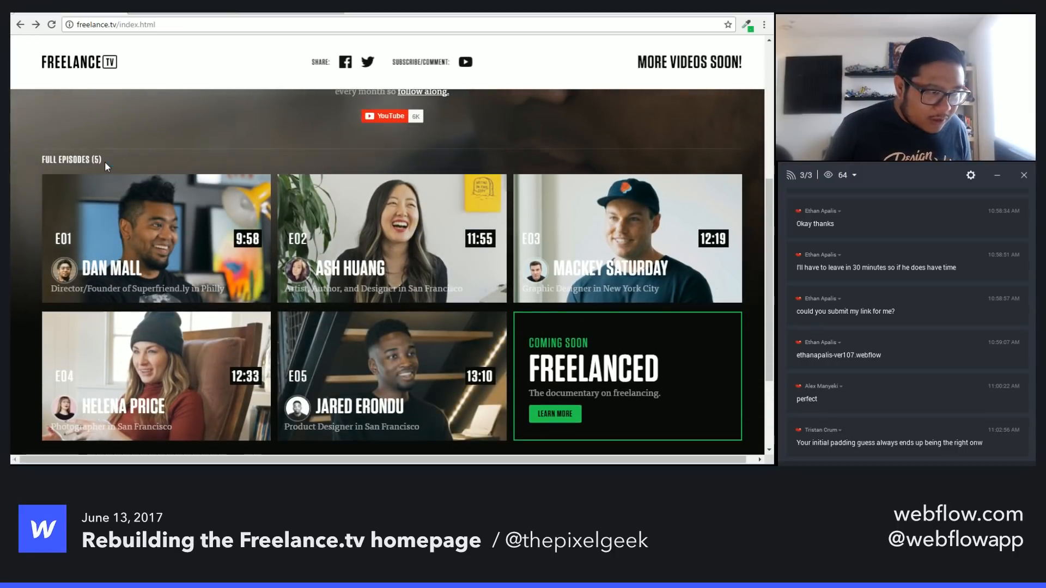
Step: Copy the "FULL EPISODES (5)" heading from the original site and return to the Webflow Designer
left_click_drag(103, 159, 35, 159)
key("ctrl+c")
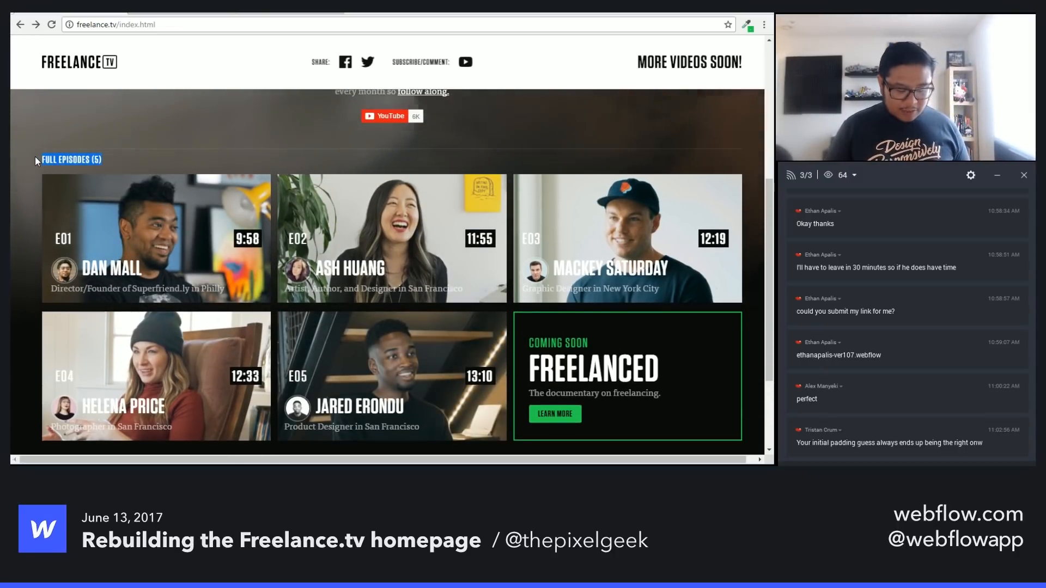
left_click(181, 11)
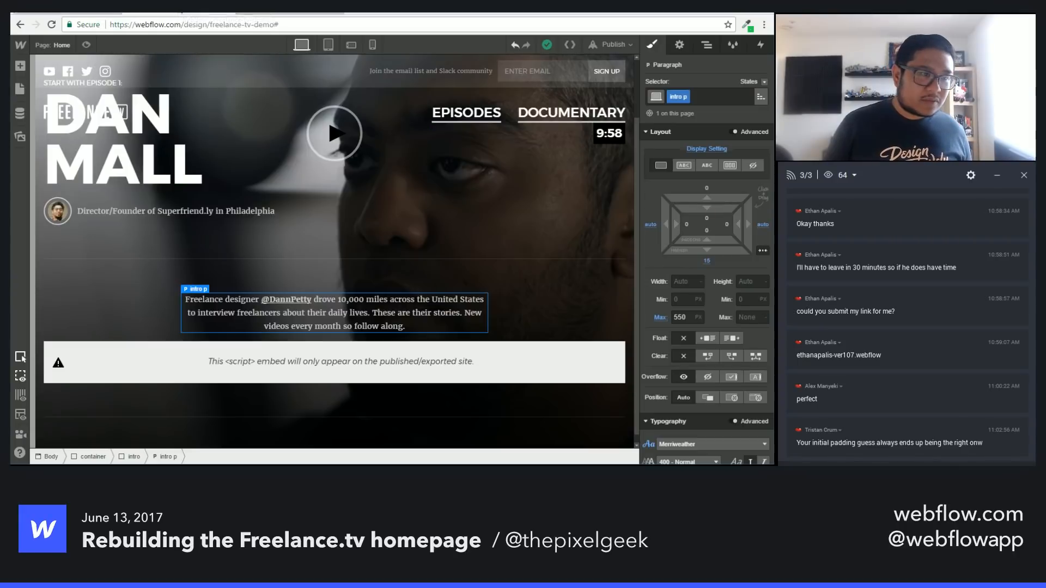
Step: Add a div block after the intro section and move it out of the container, directly under Body above the background video
left_click(552, 333)
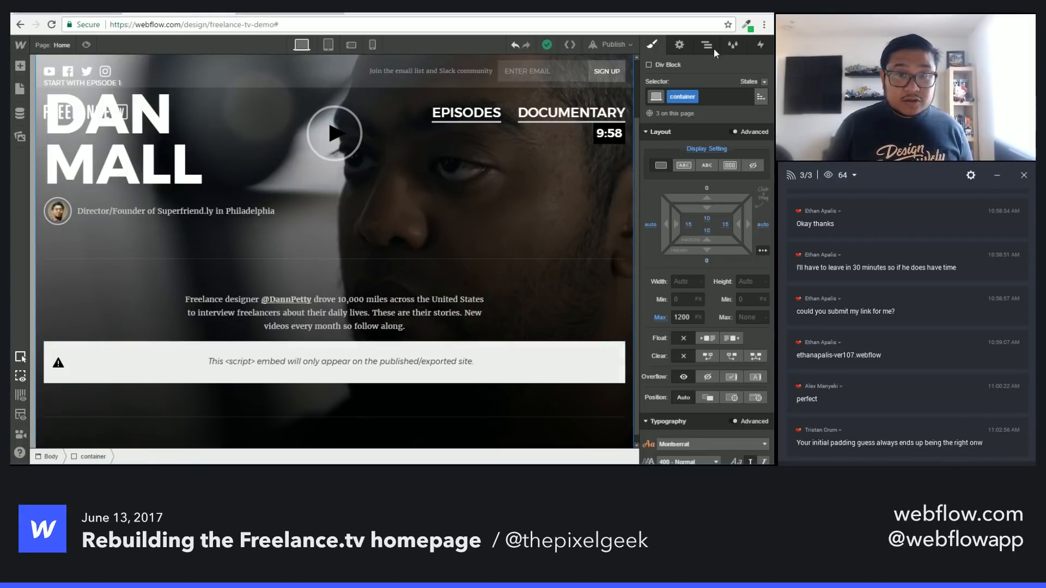
key("a")
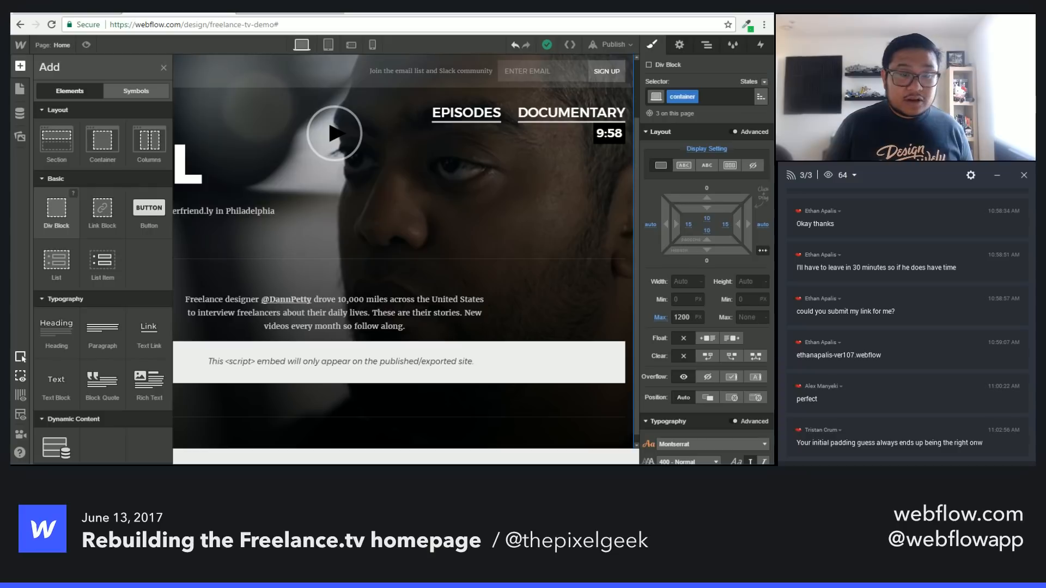
left_click(56, 212)
scroll(322, 248, "down", 1)
left_click(713, 46)
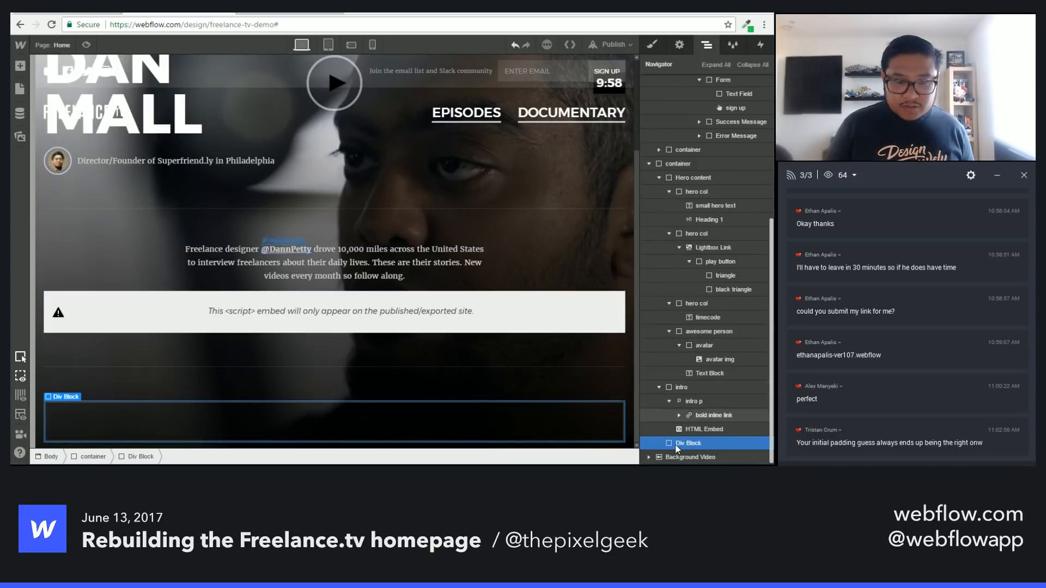
left_click_drag(675, 447, 657, 449)
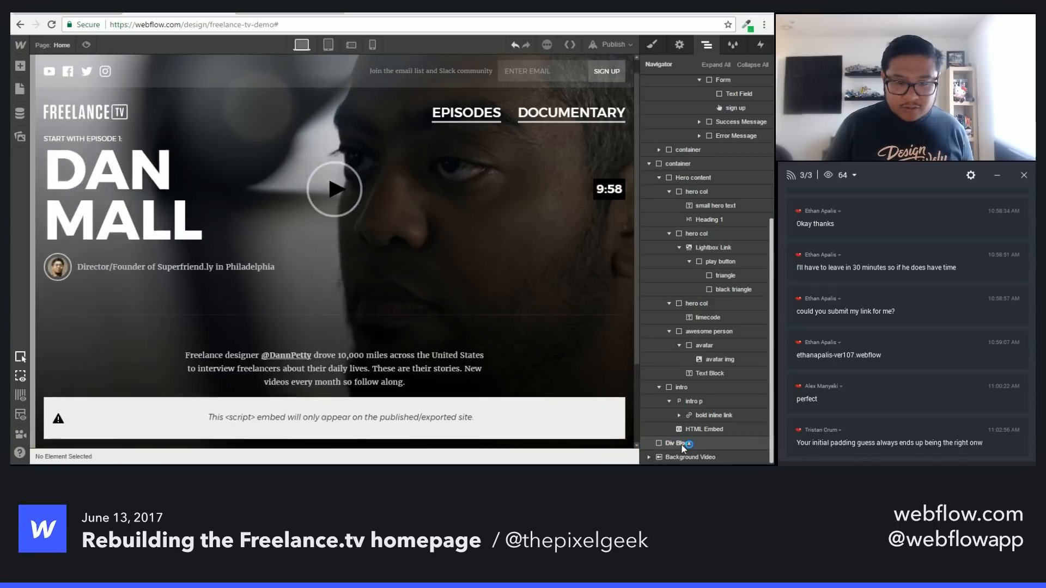
left_click(690, 444)
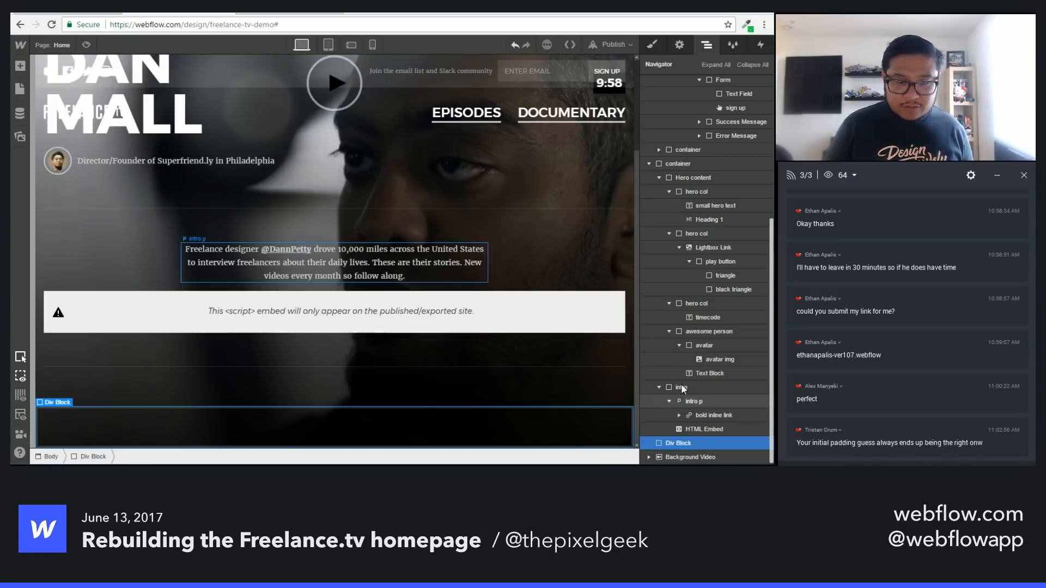
Step: Collapse the element tree and assign the existing "container" class to the new div block
left_click(752, 64)
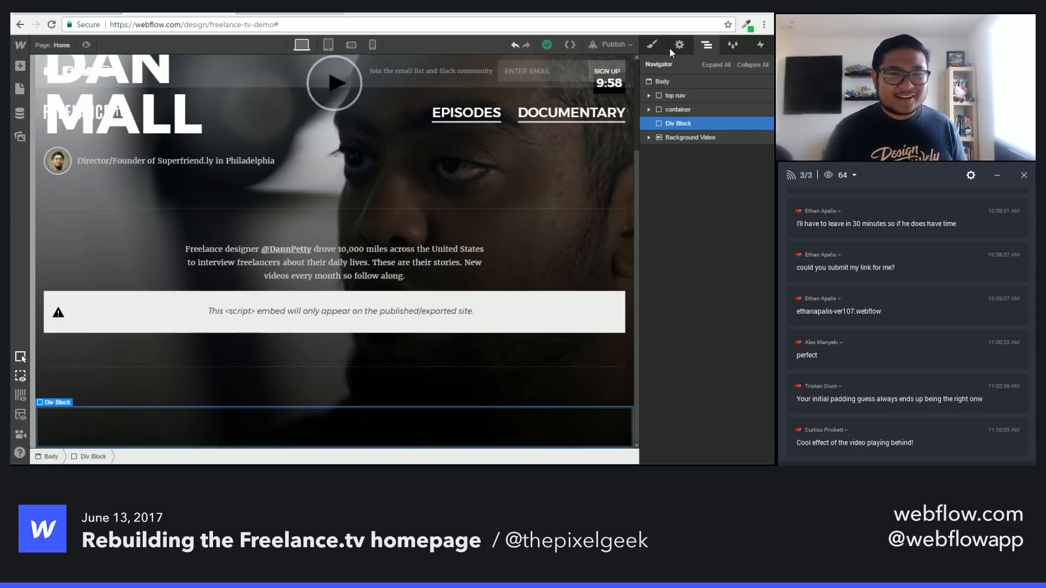
left_click(652, 49)
left_click(693, 98)
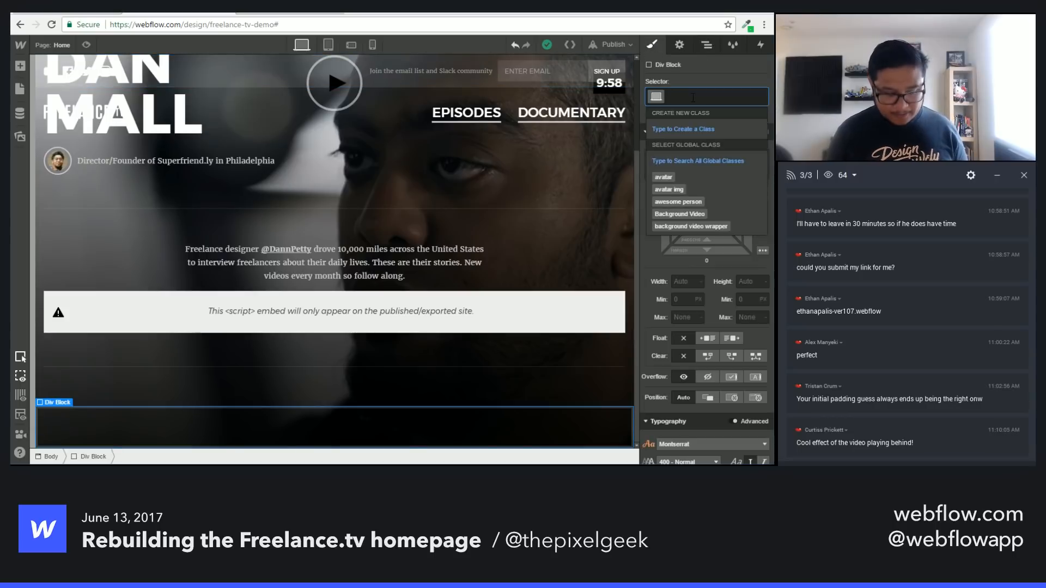
type("conta")
key("Return")
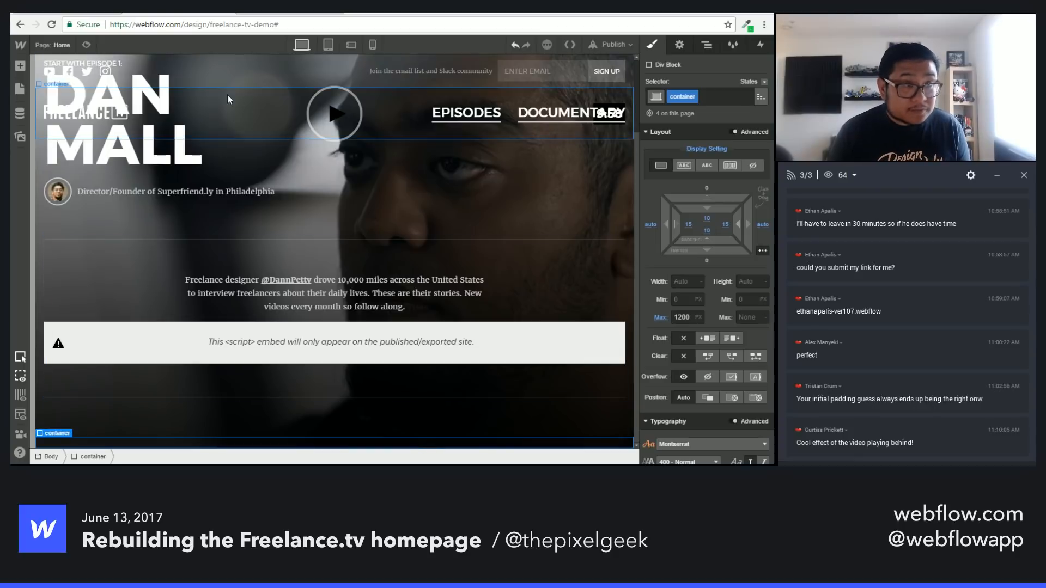
Step: Add a text block inside the new container and replace its placeholder text with the copied "FULL EPISODES (5)"
left_click(82, 14)
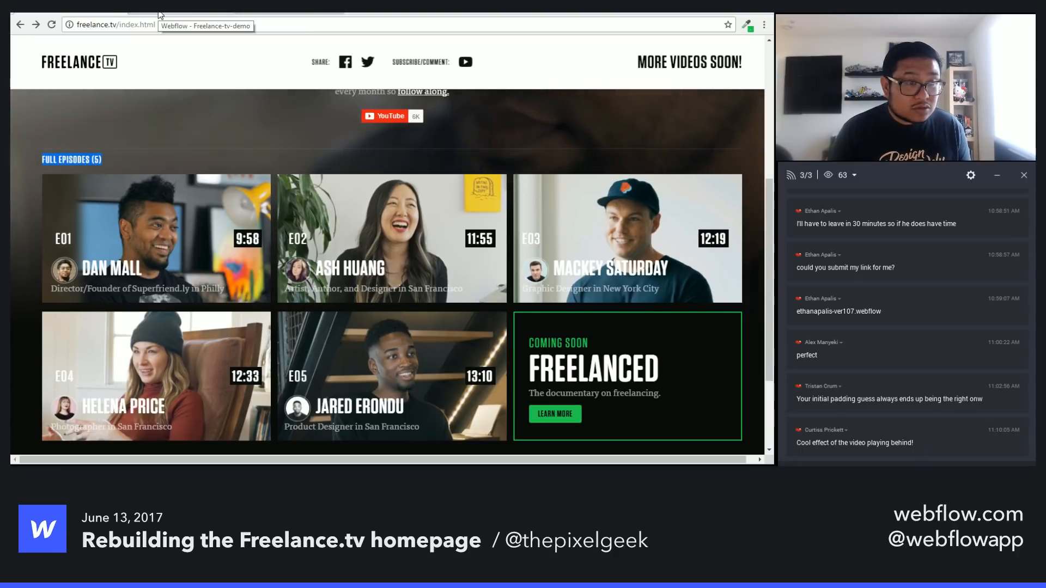
left_click(160, 14)
key("a")
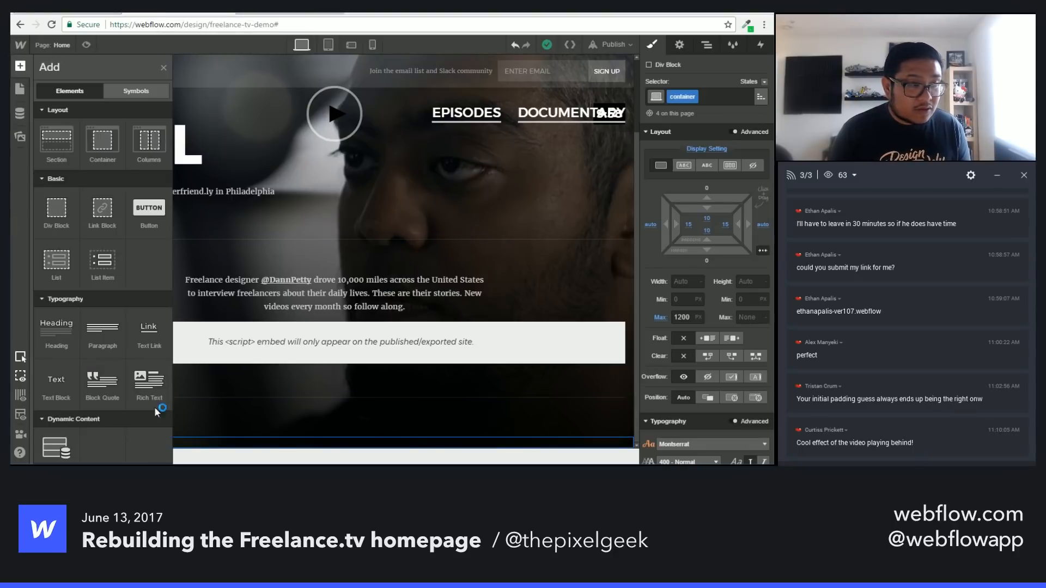
left_click_drag(163, 444, 95, 446)
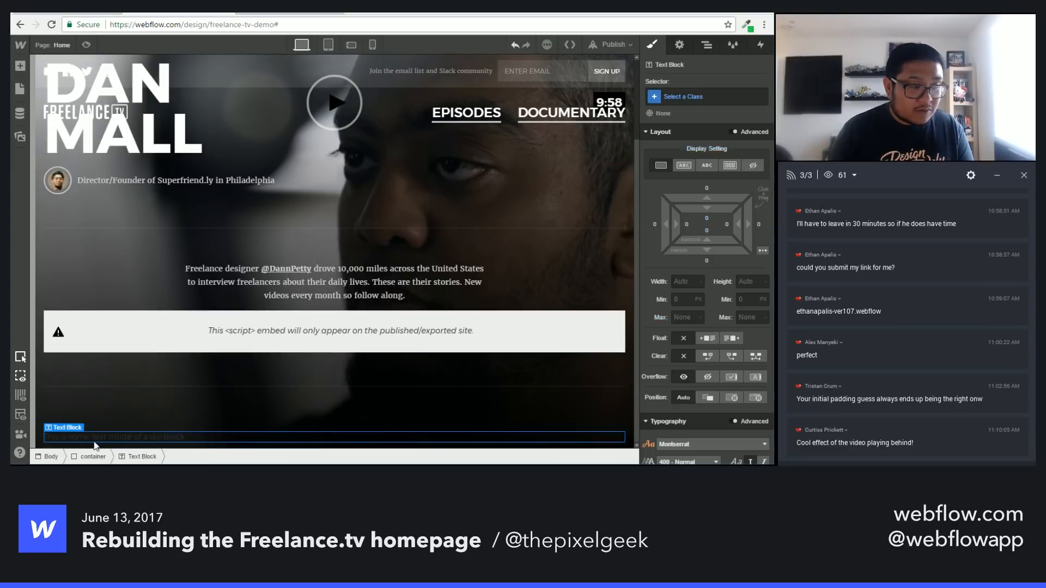
double_click(103, 441)
key("ctrl+v")
key("ctrl+a")
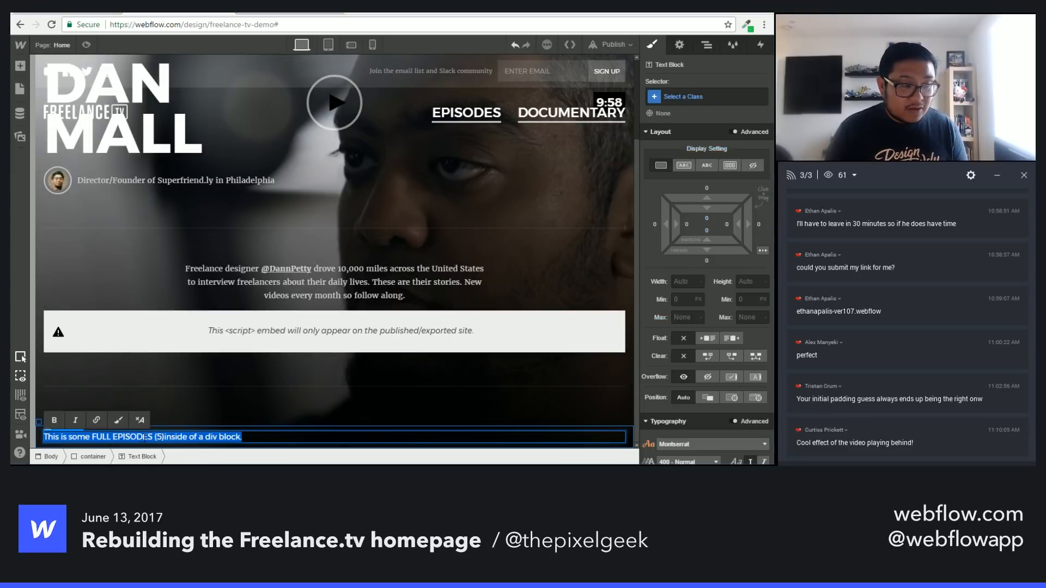
key("ctrl+v")
key("Escape")
Step: Create the class "full episode text" on the "FULL EPISODES (5)" text block
left_click(708, 94)
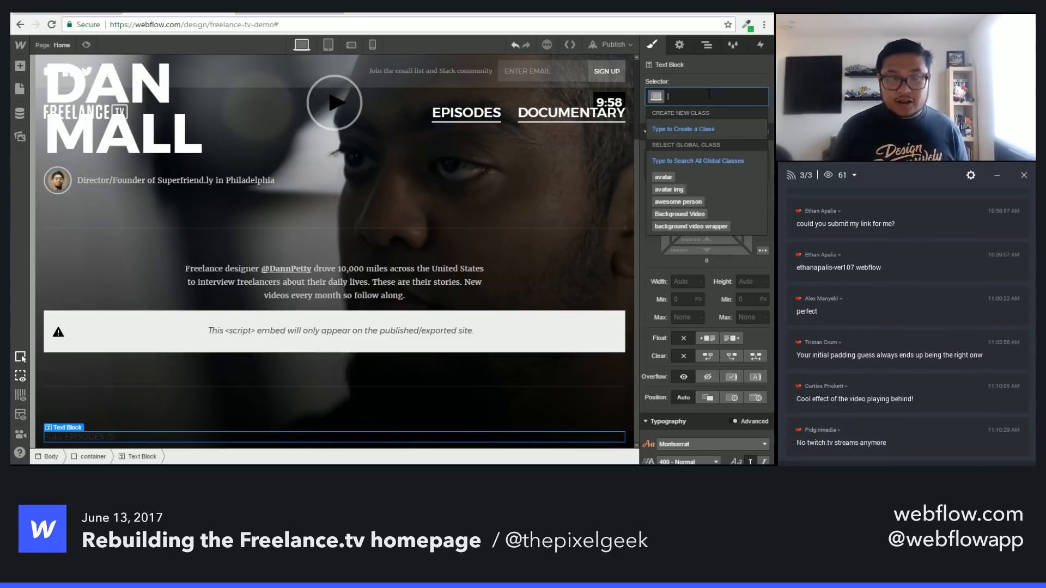
type("full epi")
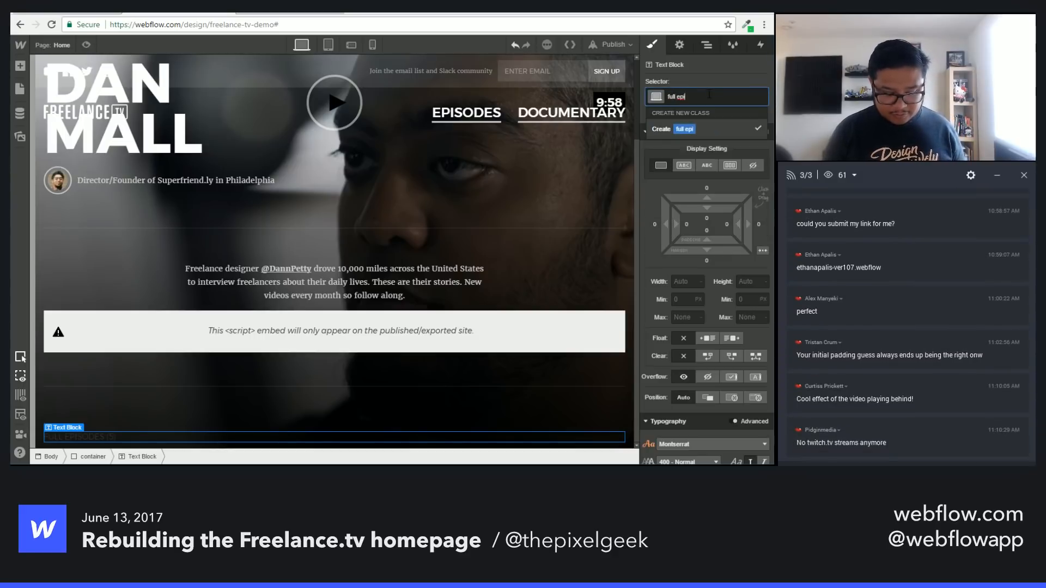
type("sode t")
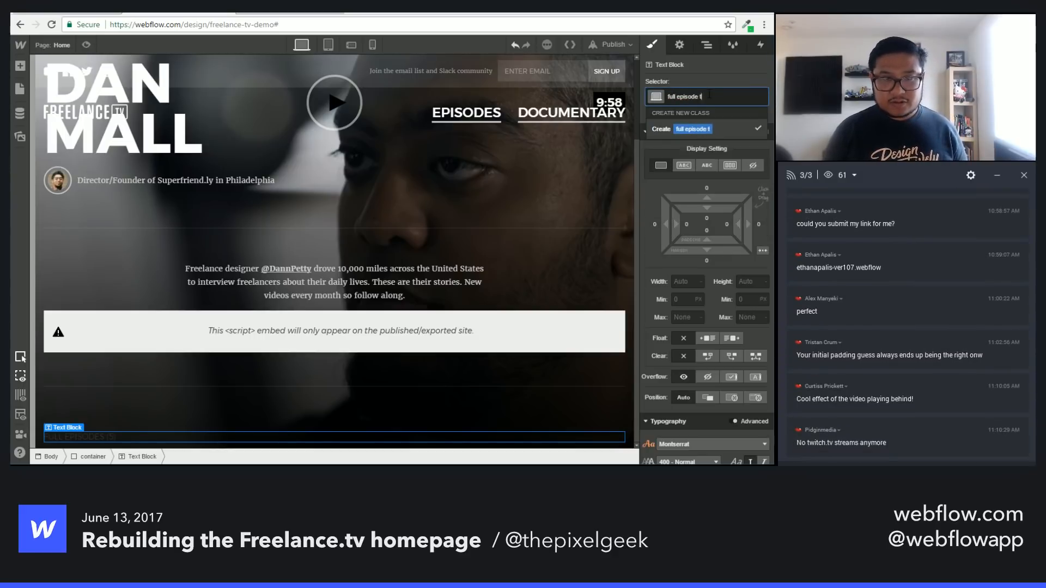
type("ext")
key("Return")
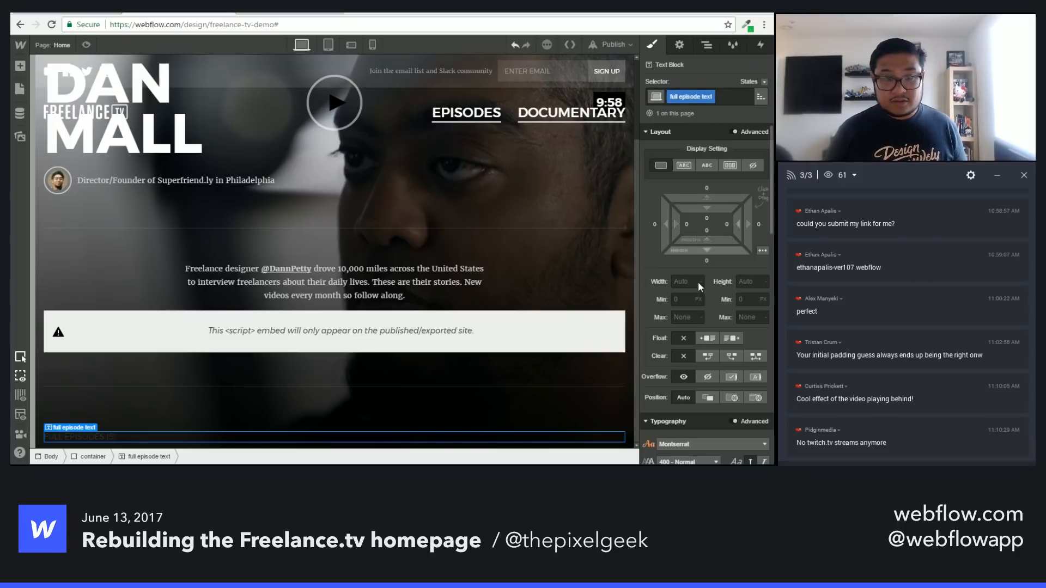
Step: Set the episodes heading's font weight to 700 - Bold and its color to white, and compare it with the original site
scroll(684, 300, "down", 3)
left_click(682, 299)
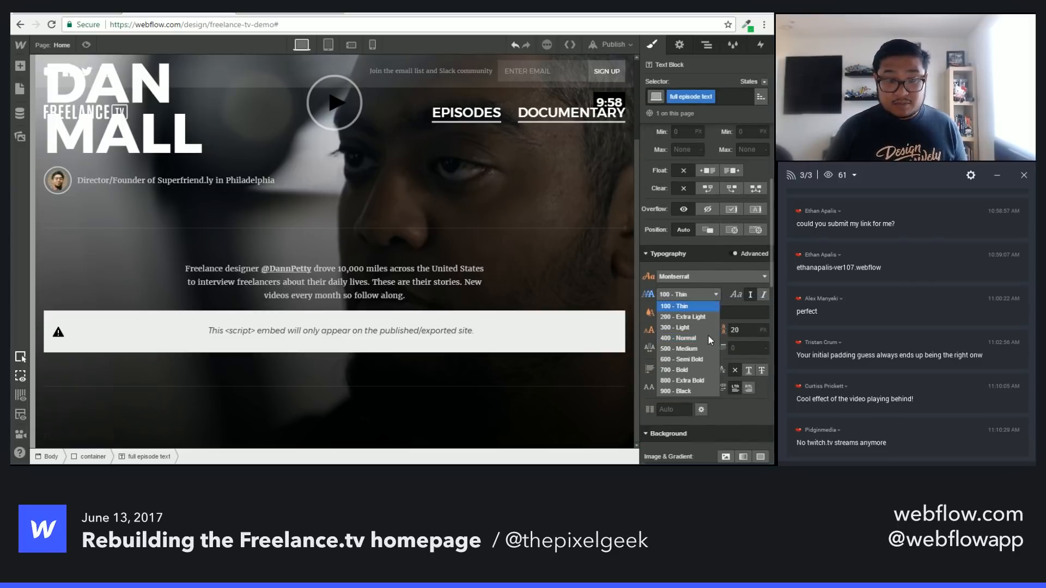
left_click(689, 370)
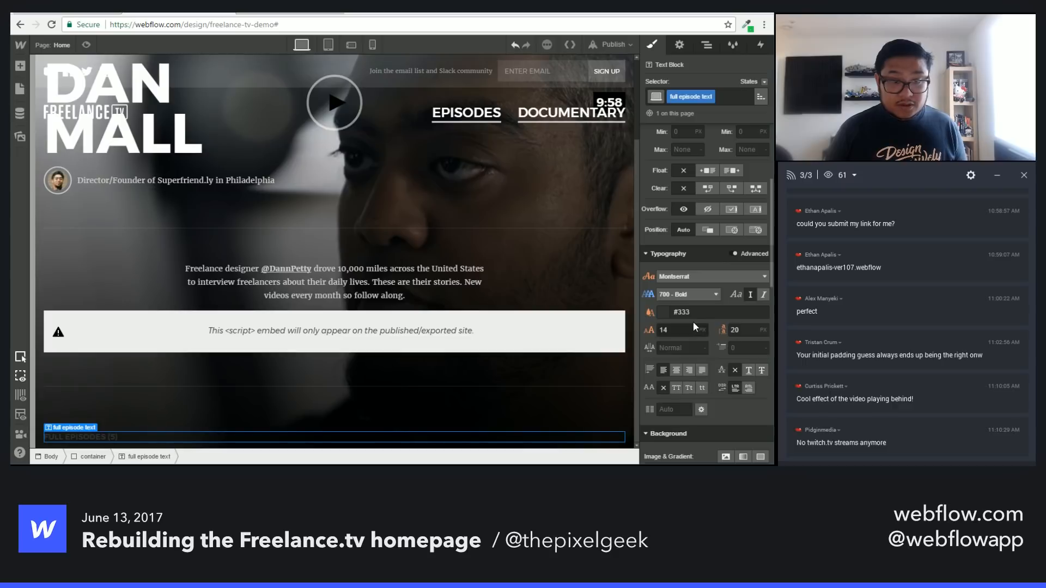
left_click(683, 313)
type("white")
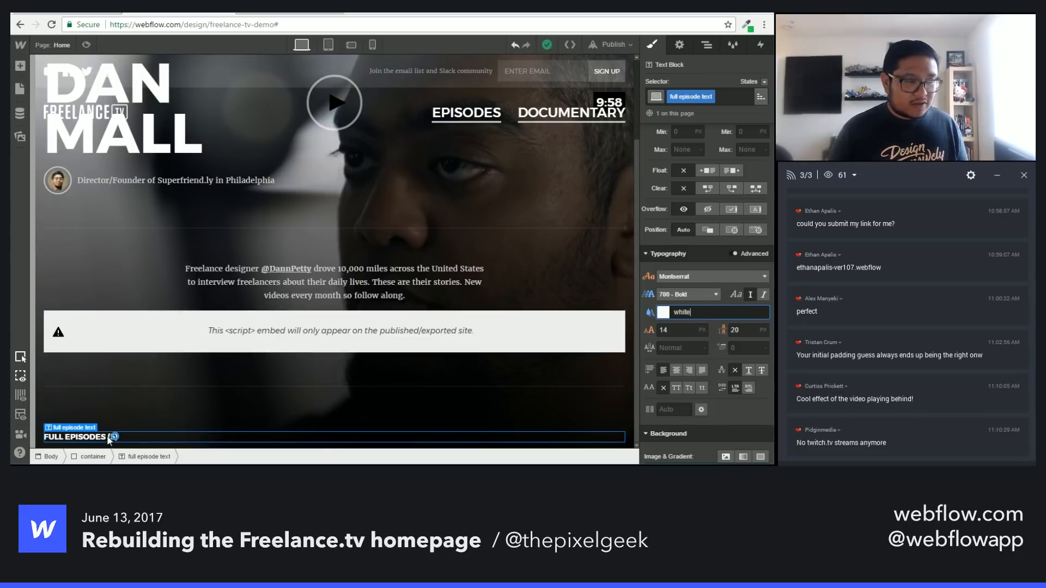
left_click(95, 13)
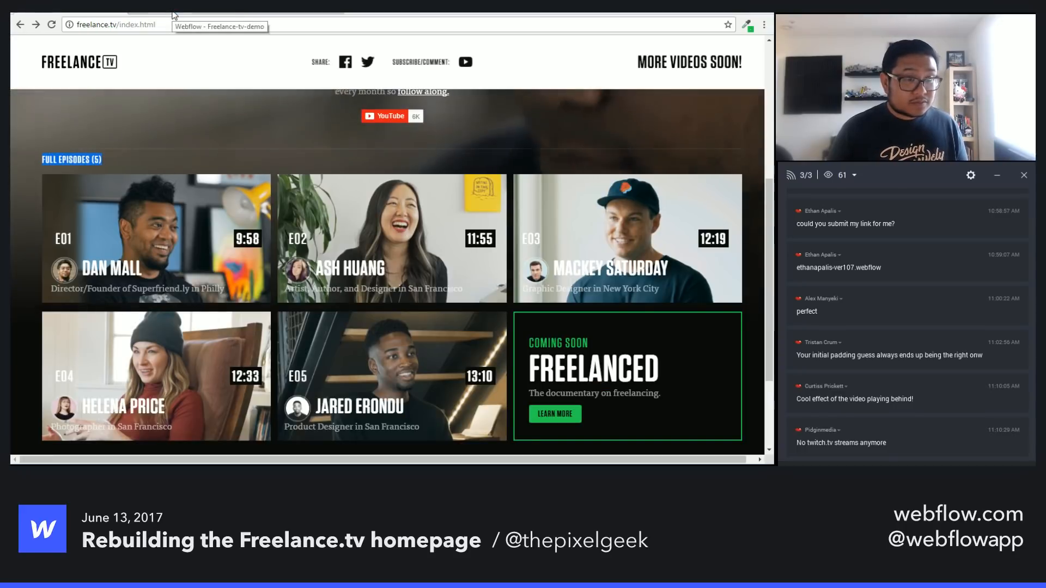
left_click(173, 13)
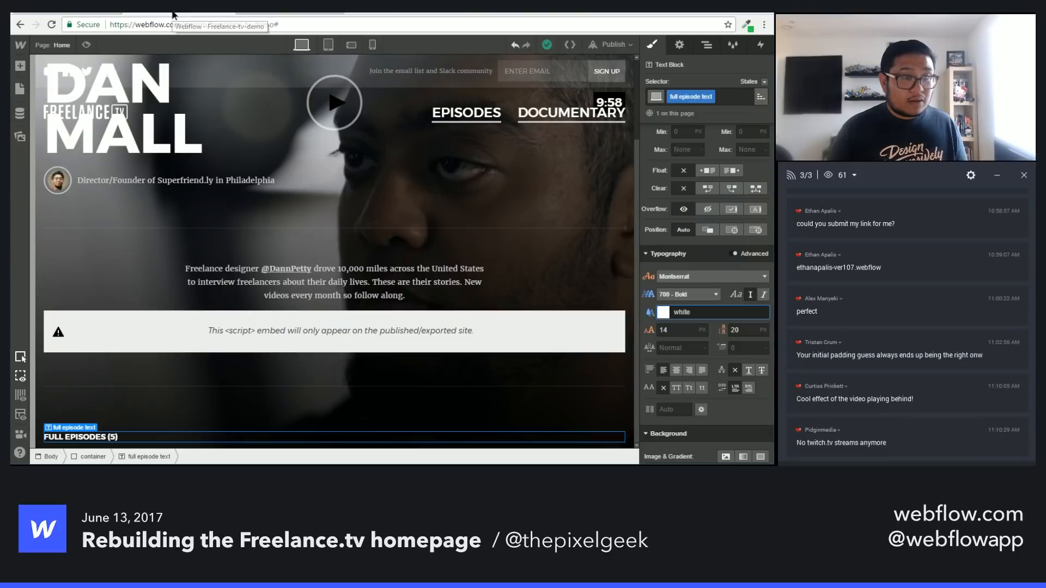
Step: Add a div block directly below the "FULL EPISODES (5)" heading and create the class "flex" on it
left_click(97, 440)
key("a")
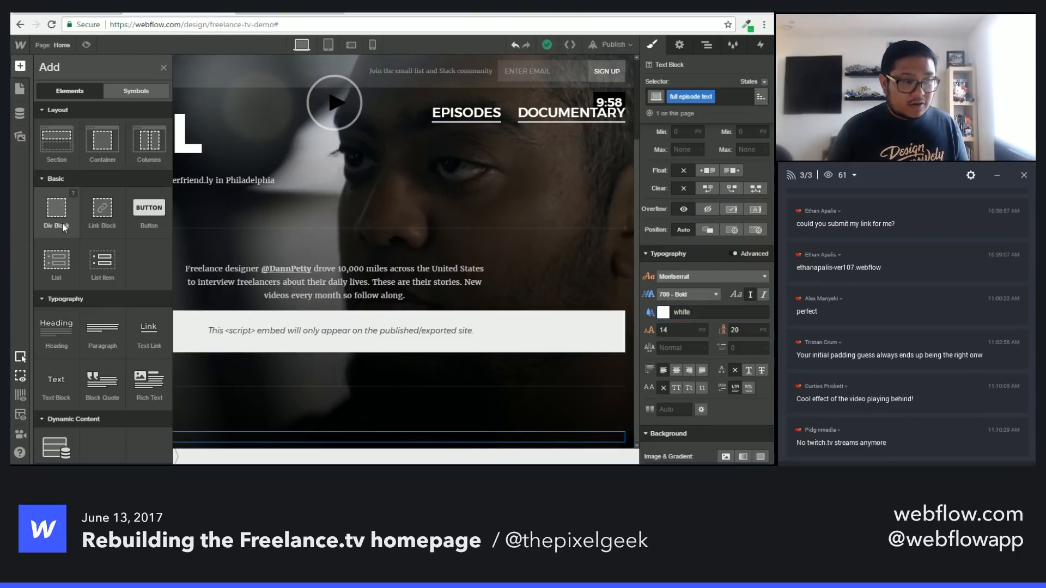
left_click_drag(64, 228, 261, 399)
left_click(701, 96)
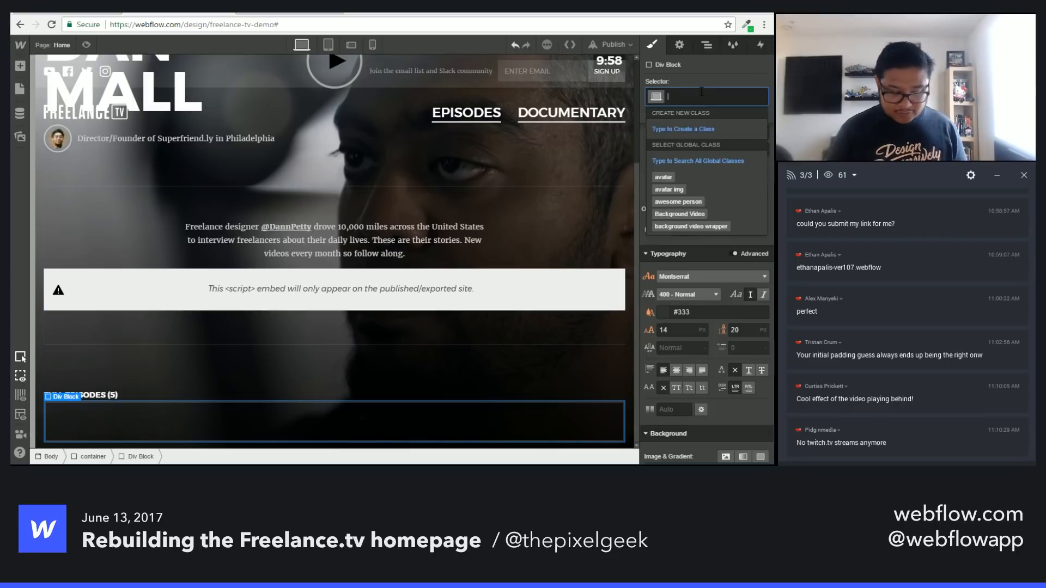
type("flex")
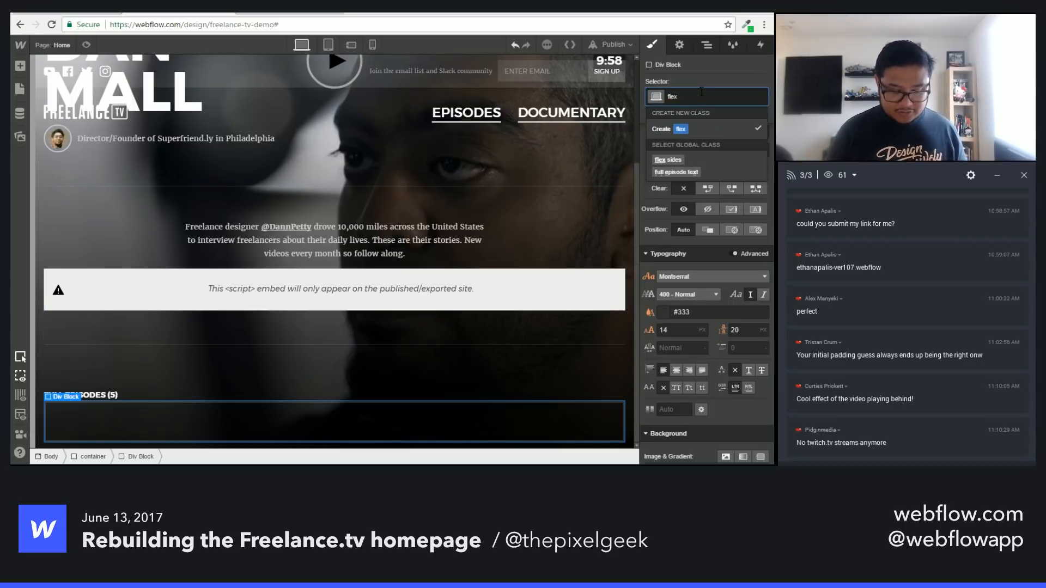
key("Return")
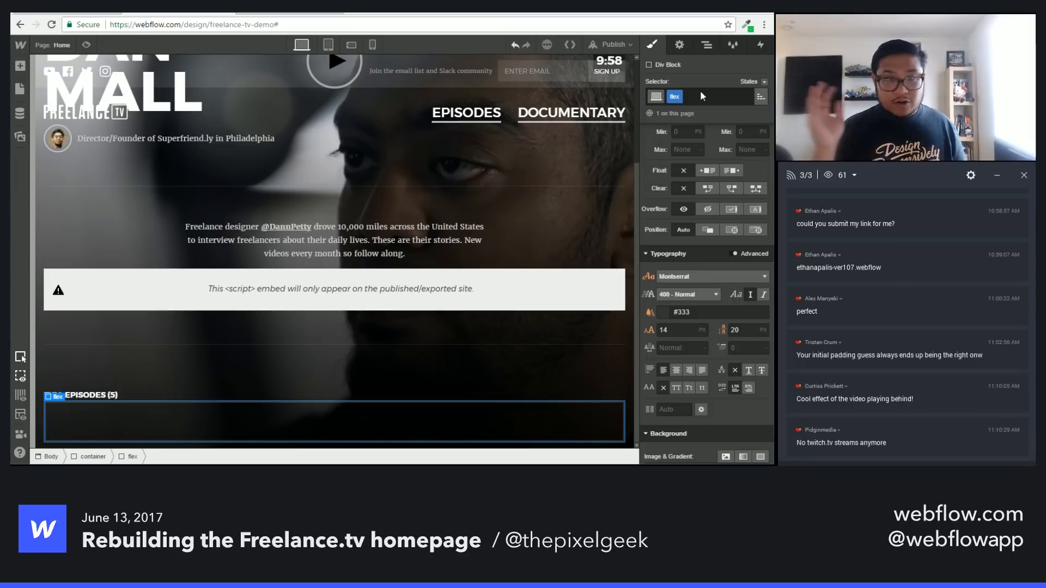
Step: Set the "flex" block's display to flexbox with wrapped children, and check the episode grid on the original site
scroll(703, 223, "up", 3)
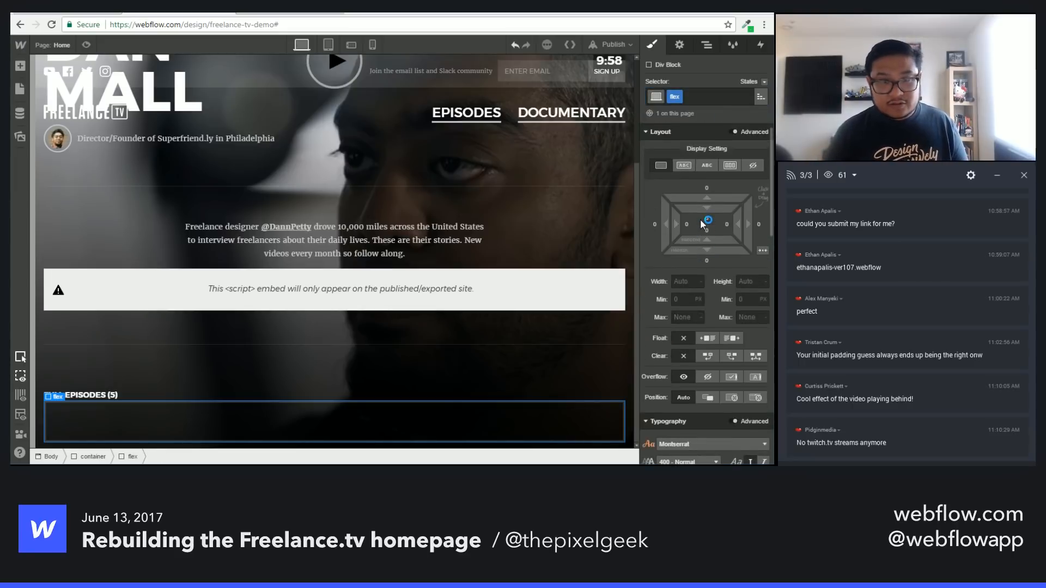
left_click(730, 166)
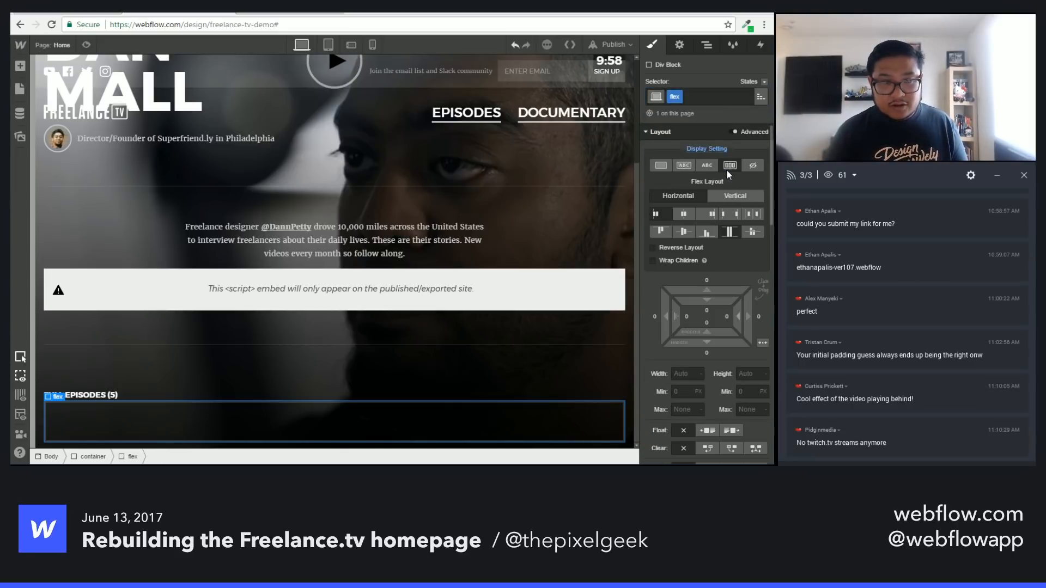
left_click(683, 261)
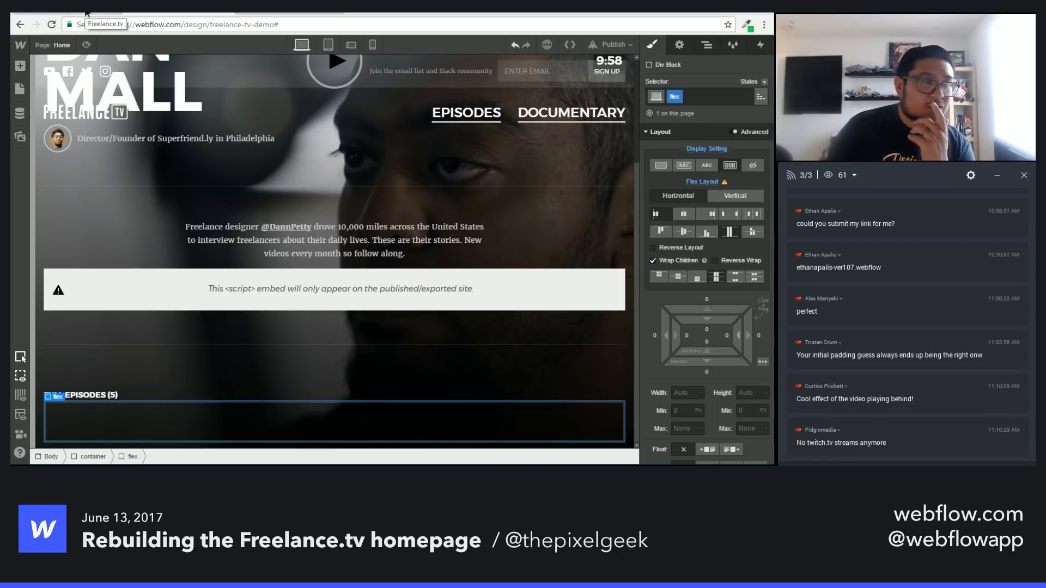
left_click(85, 12)
left_click(130, 158)
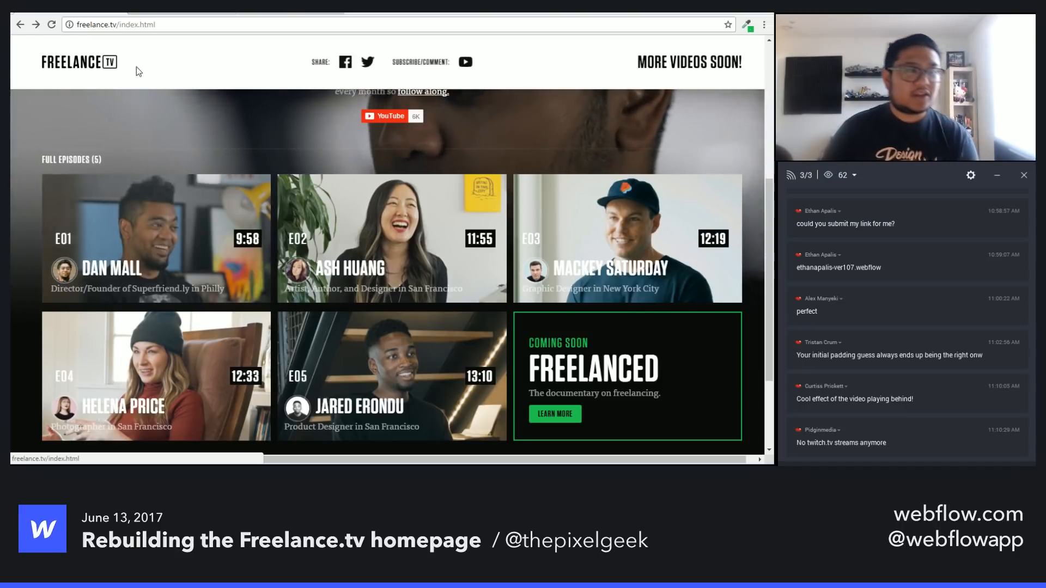
left_click(179, 13)
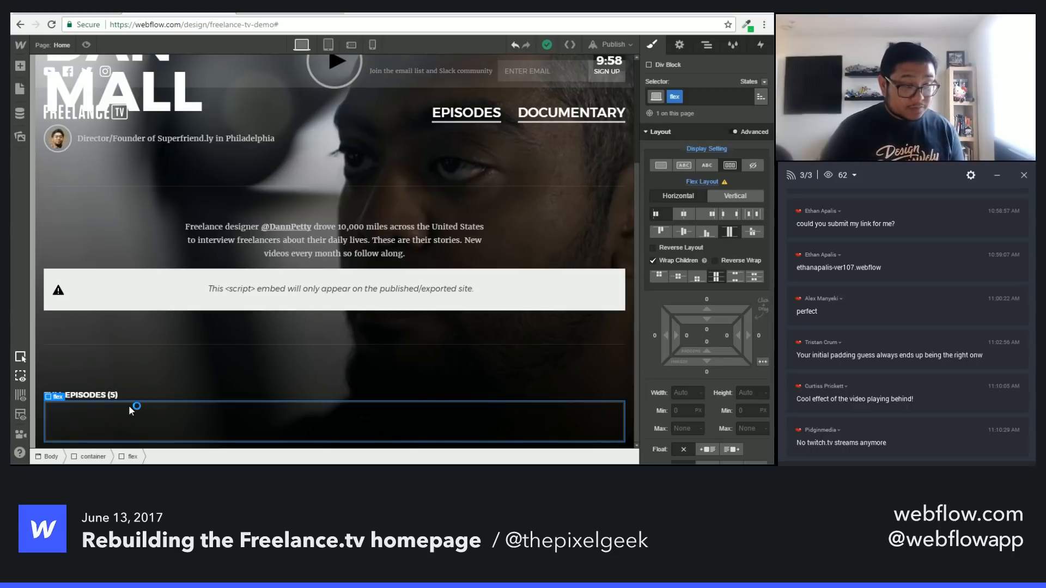
key("a")
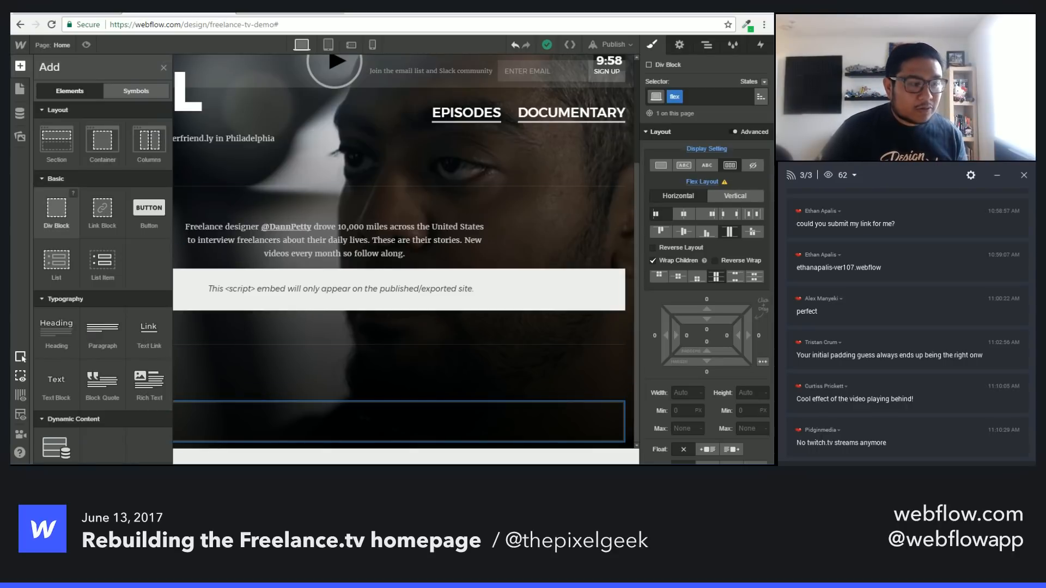
left_click(60, 211)
key("ctrl+Return")
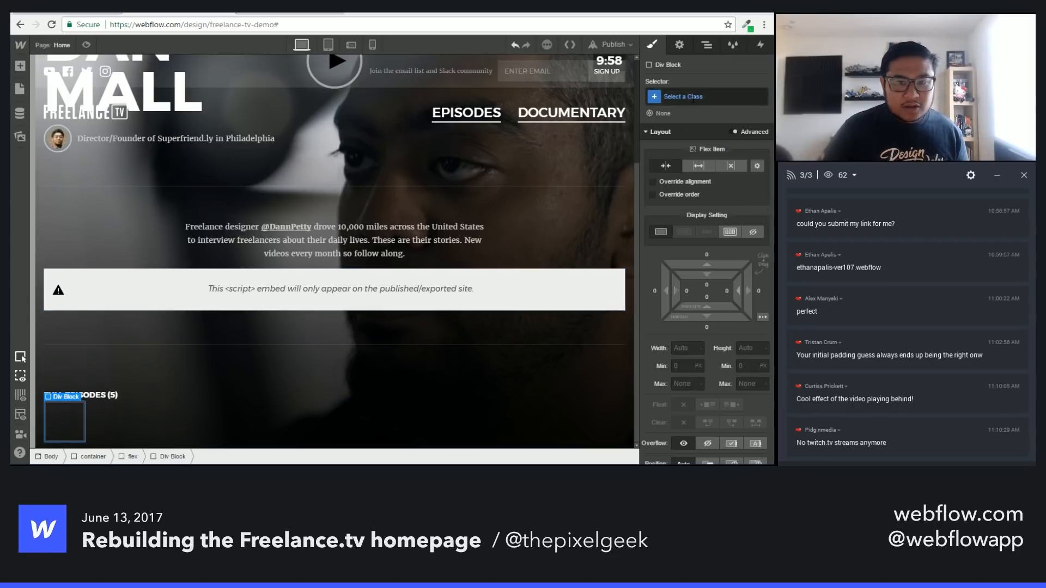
key("Escape")
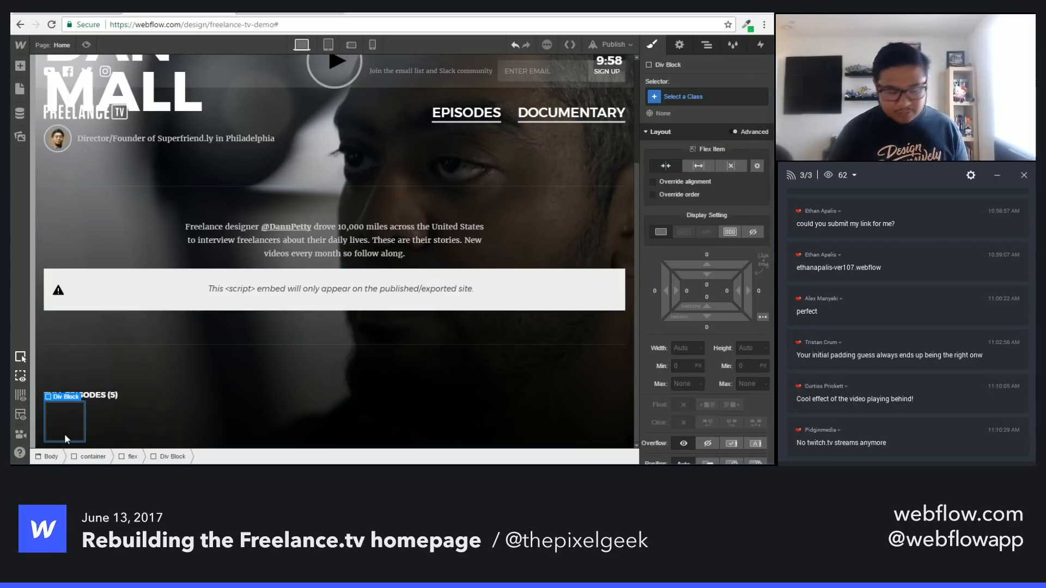
key("Delete")
Step: Add a link block inside the "flex" block and create the class "video card" on it
scroll(130, 431, "down", 1)
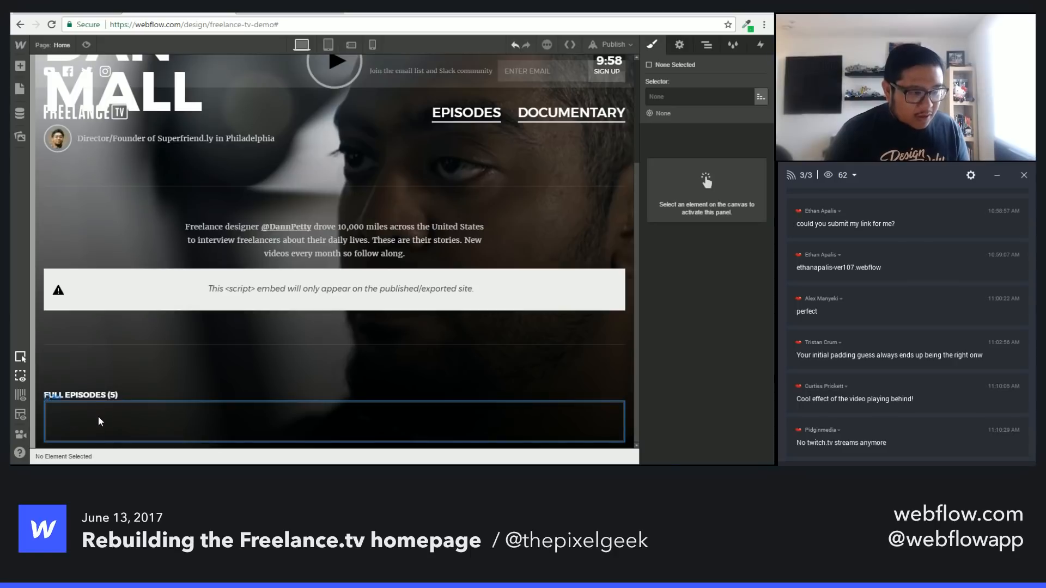
left_click(100, 421)
key("a")
left_click_drag(103, 213, 198, 433)
left_click(679, 114)
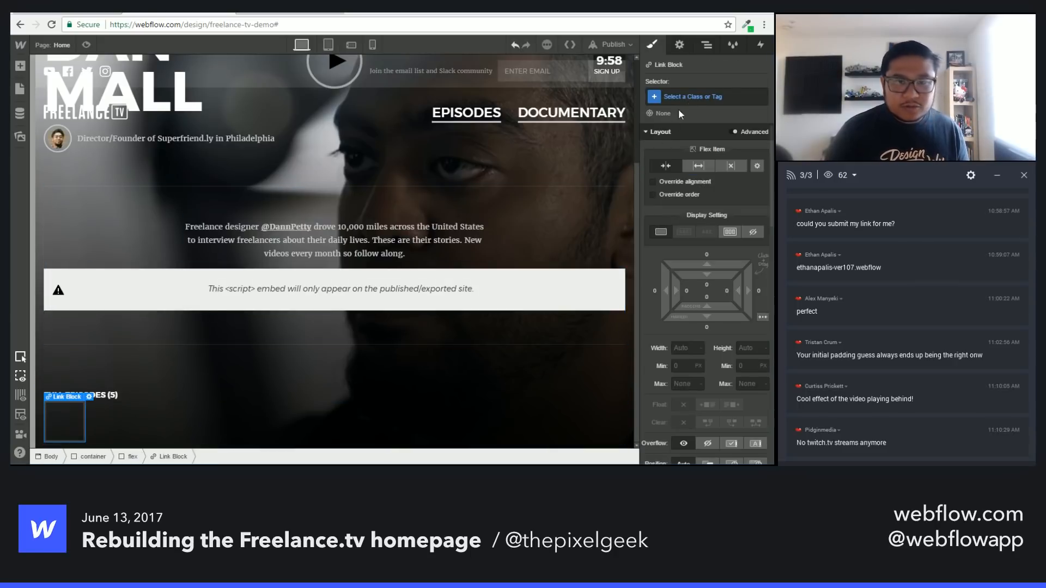
left_click(693, 97)
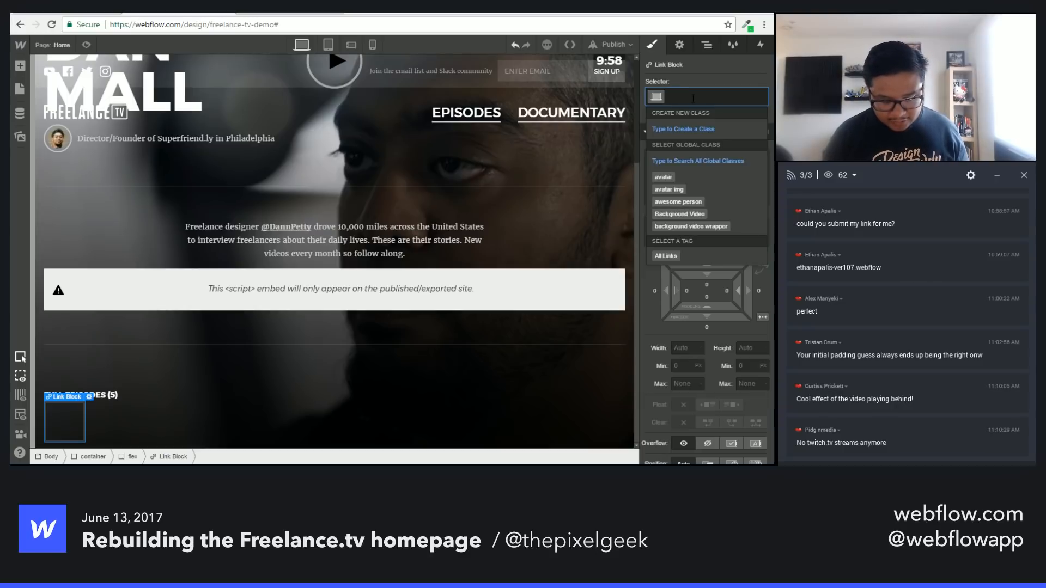
type("video card")
key("Return")
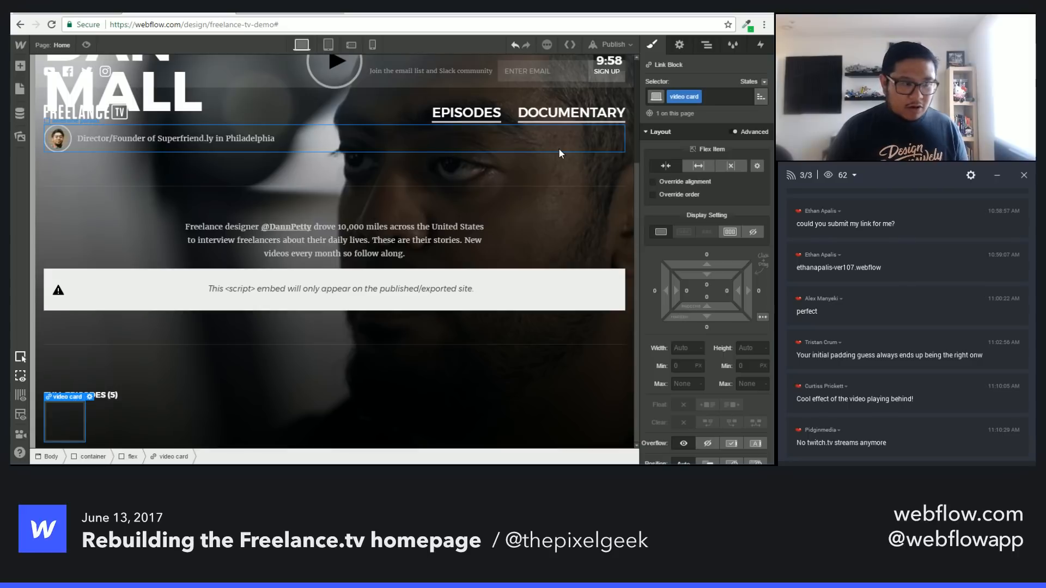
Step: Set the video card to expand as a flex item with grow 1, shrink 1 and a basis of 33.33%
left_click(757, 166)
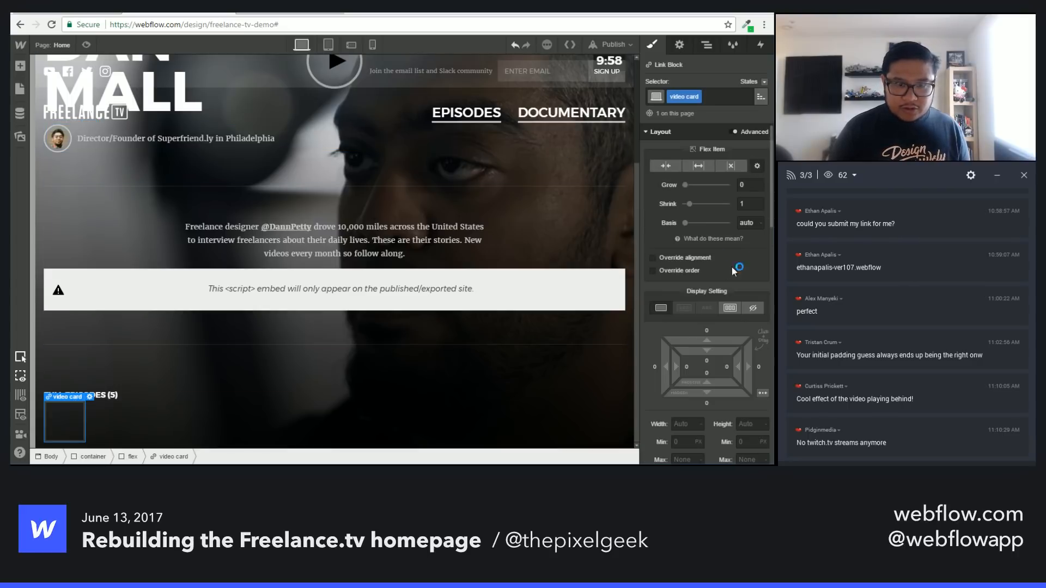
left_click(747, 223)
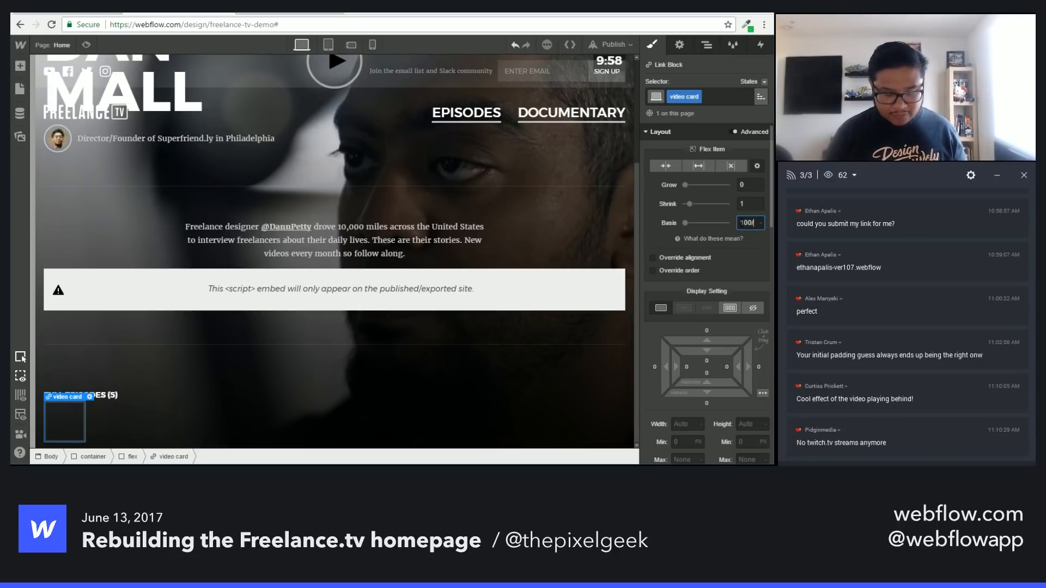
key("Return")
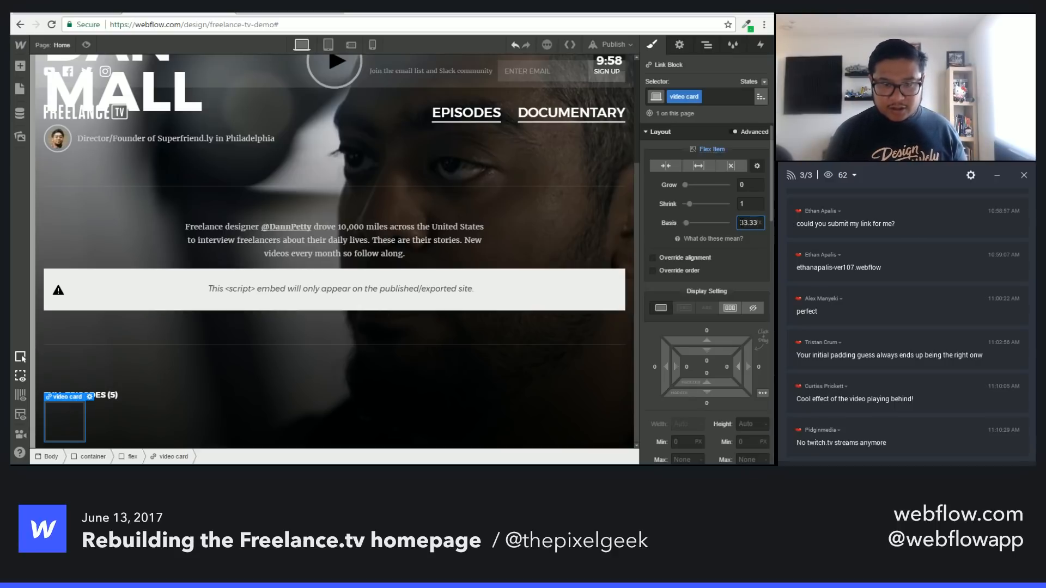
left_click(758, 223)
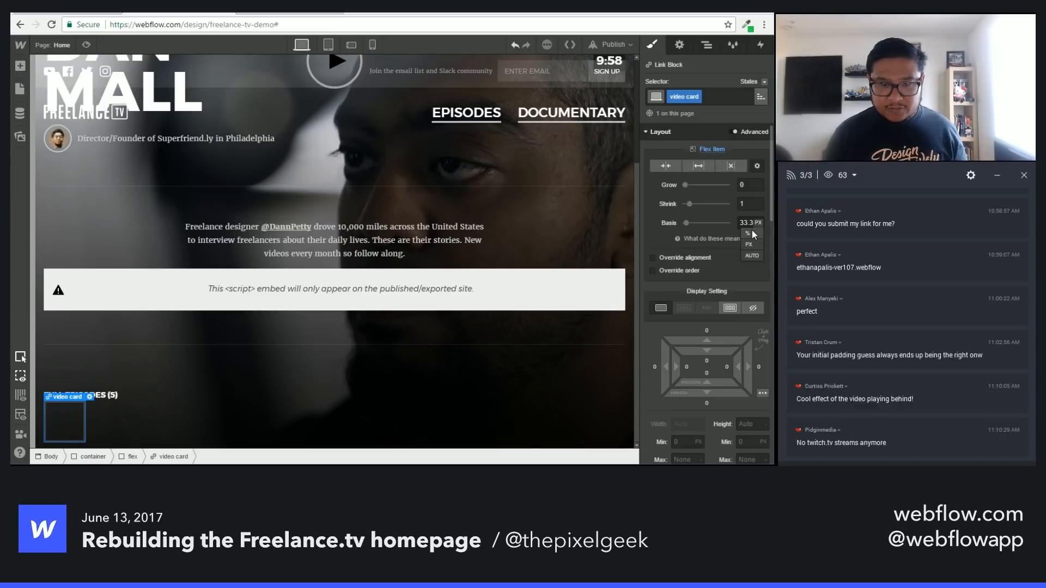
left_click(754, 236)
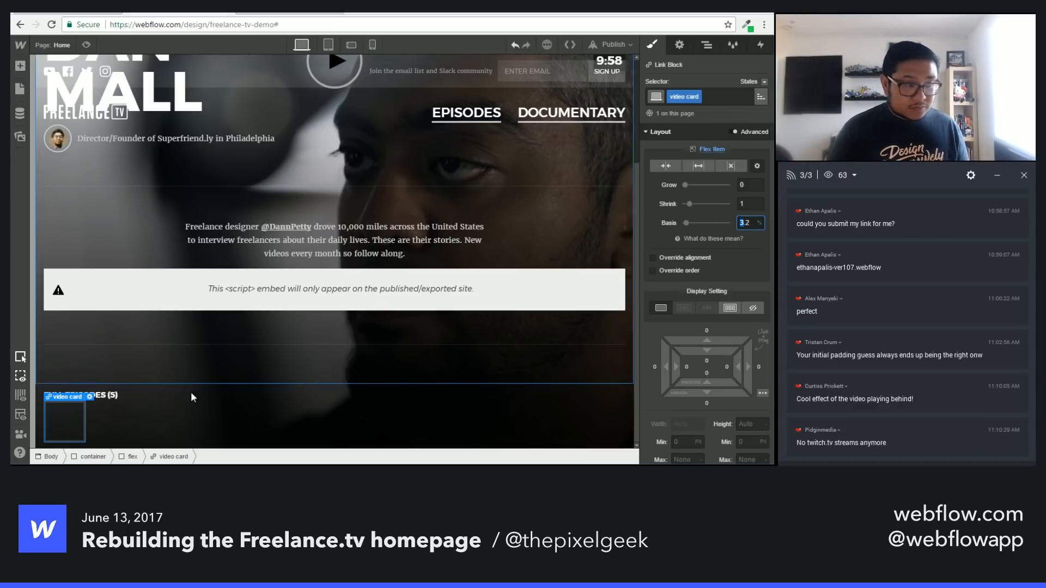
left_click(60, 427)
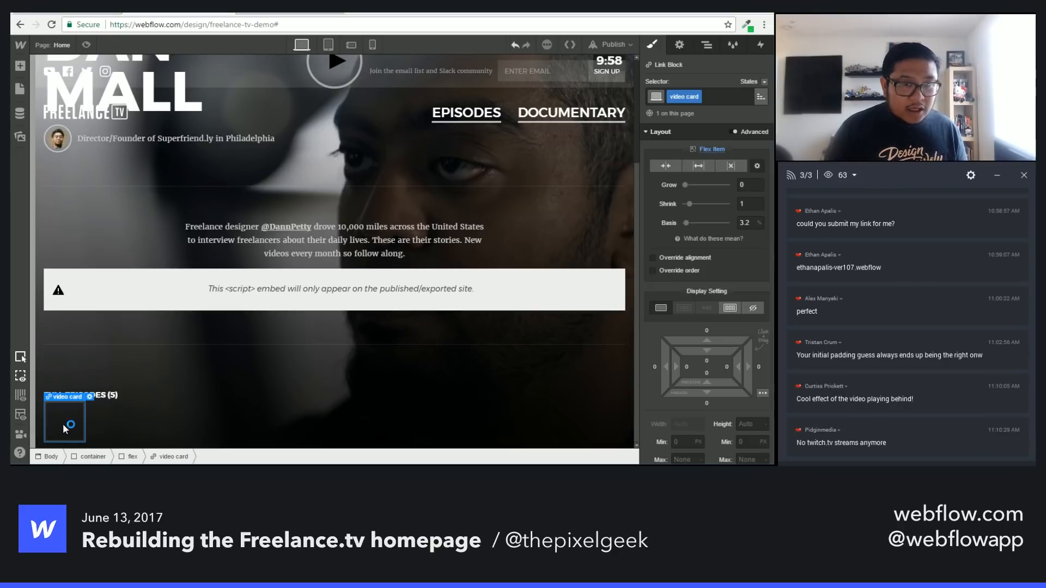
left_click(699, 166)
left_click(758, 166)
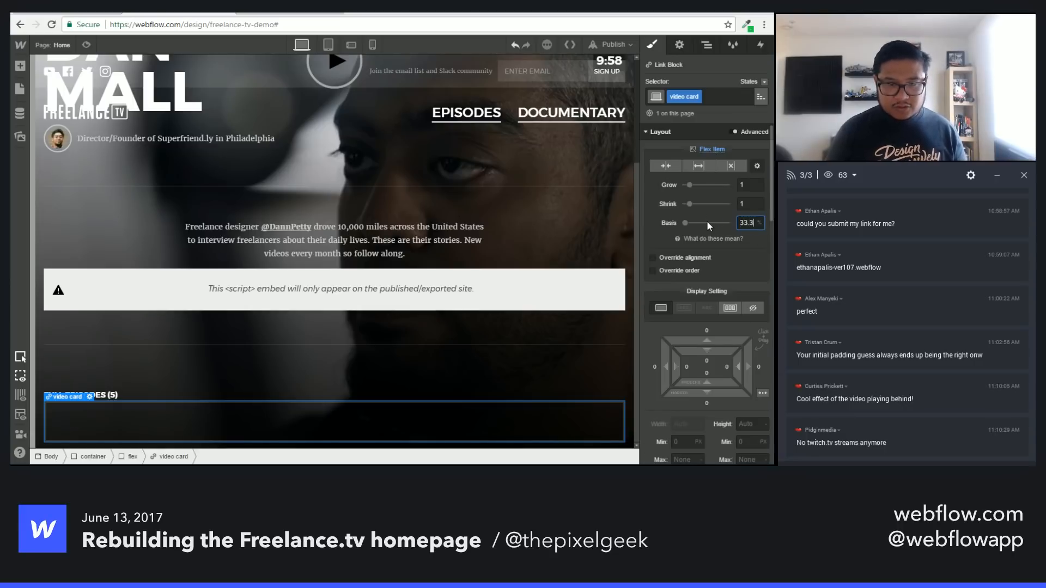
key("Return")
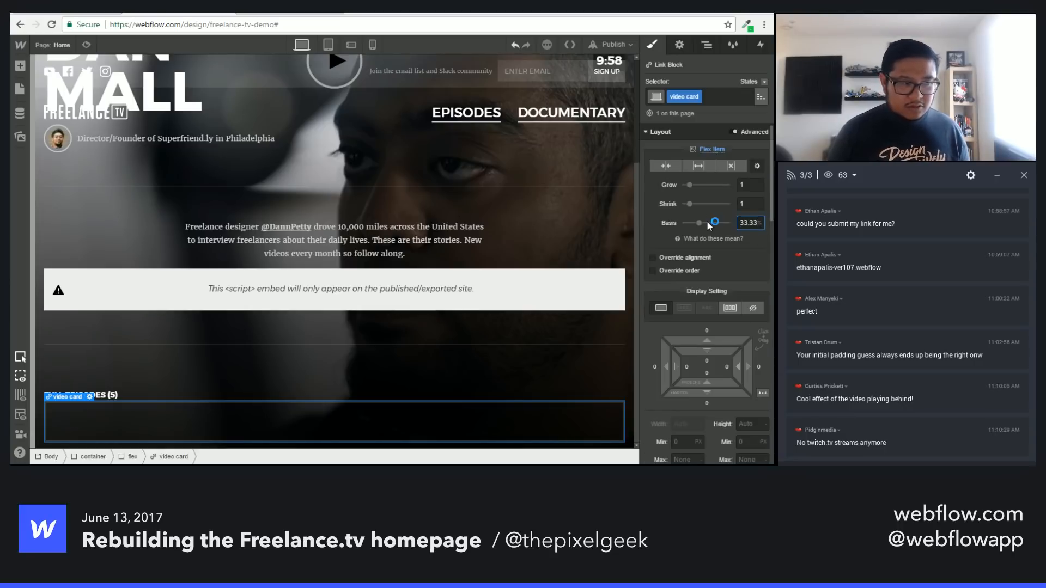
Step: Paste copies of the video card to test the three-per-row wrapping, and undo all the copies
left_click(496, 428)
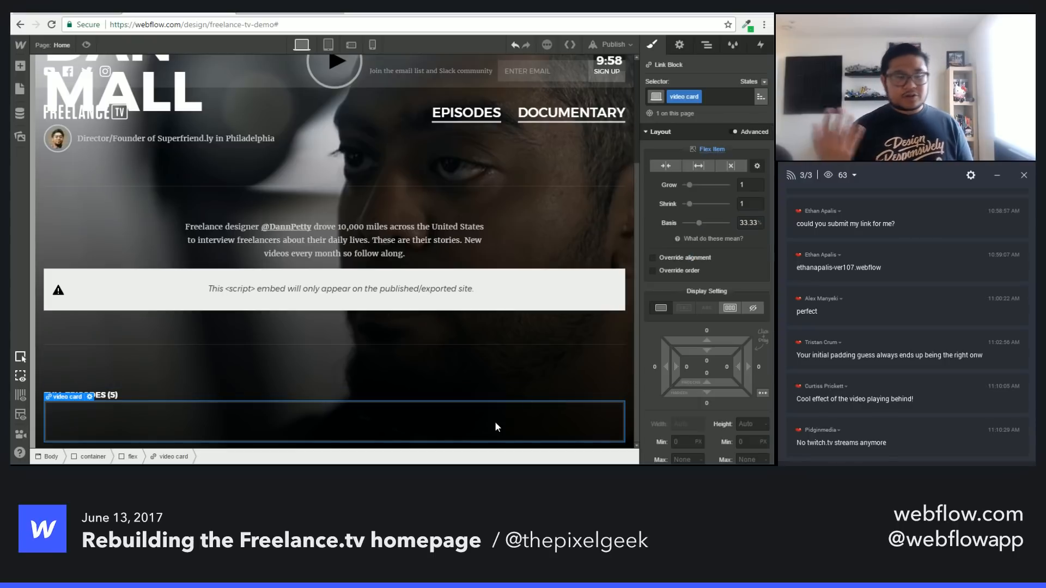
key("ctrl+c")
key("ctrl+v")
key("ctrl+v")
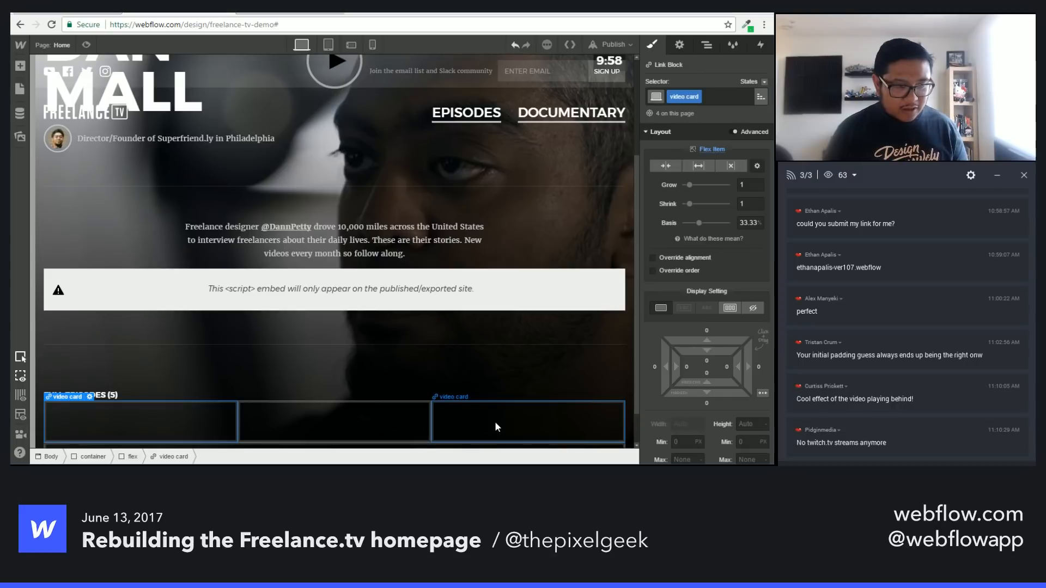
key("ctrl+v")
key("ctrl+z")
key("ctrl+z")
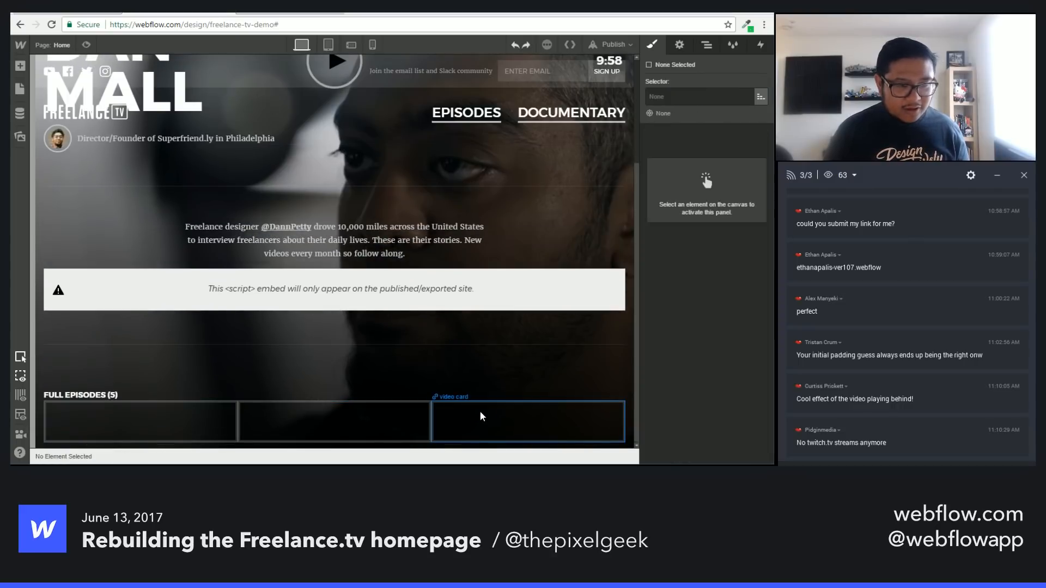
key("ctrl+z")
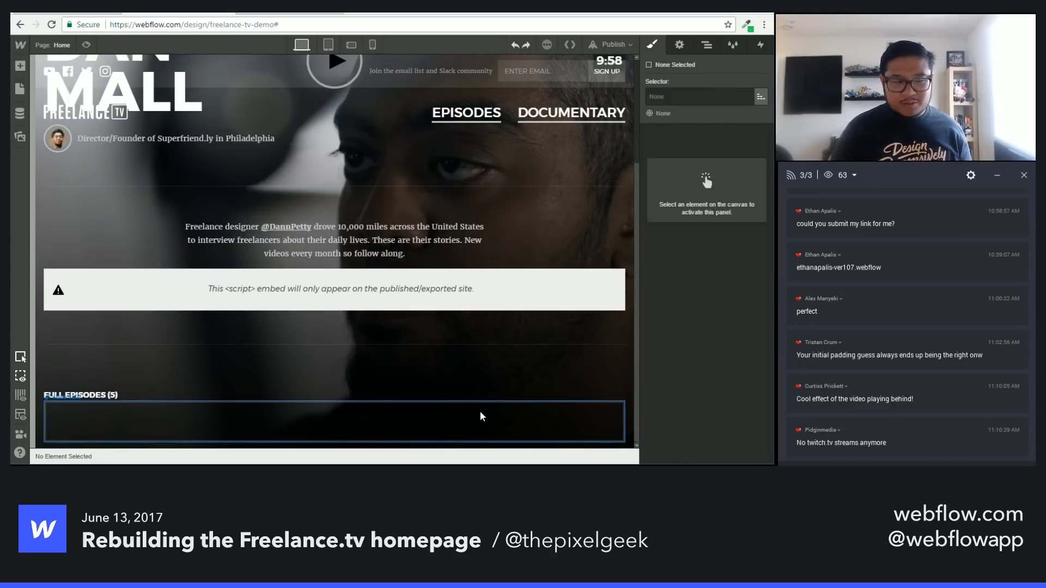
Step: Compare the episode grid's spacing with the original site and add an equal margin on all four sides of the video card
left_click(334, 430)
key("a")
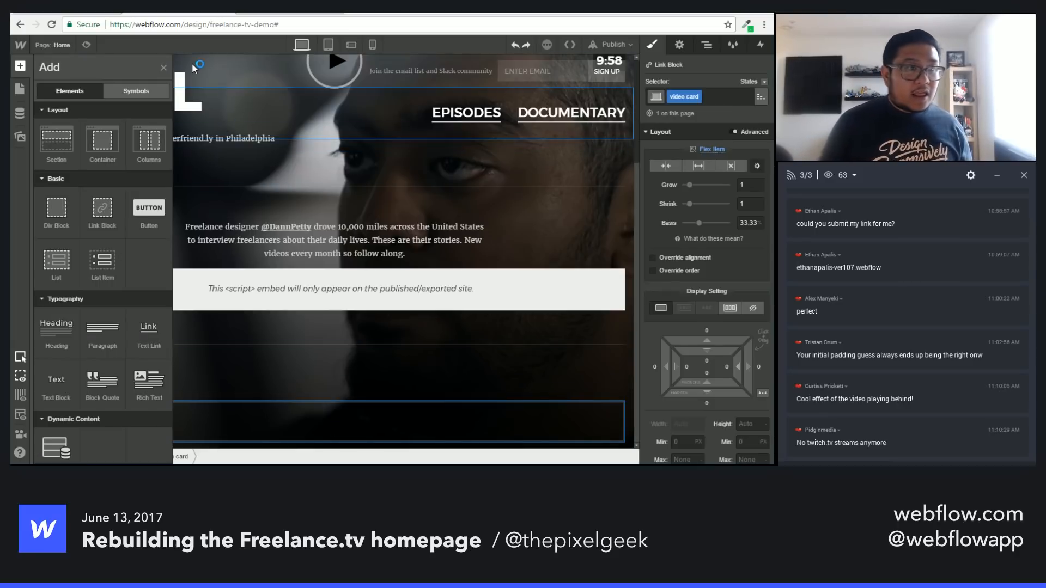
key("a")
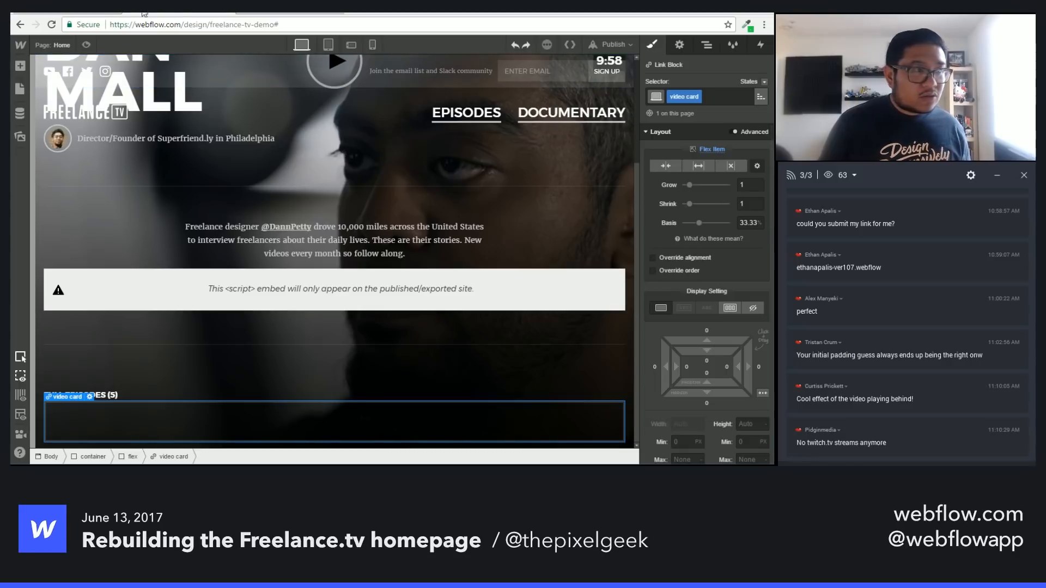
left_click(109, 13)
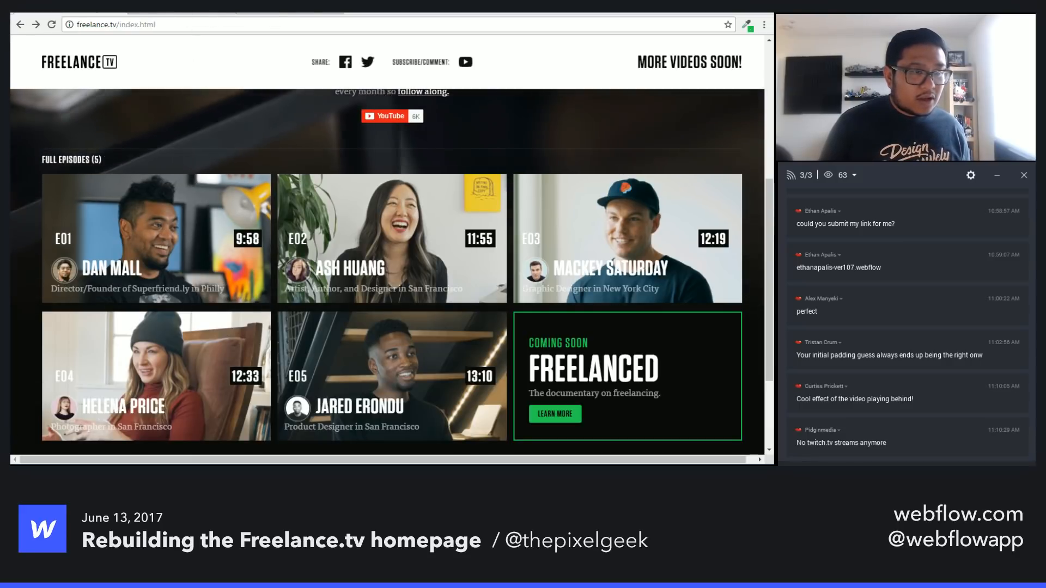
left_click(185, 14)
scroll(710, 325, "down", 3)
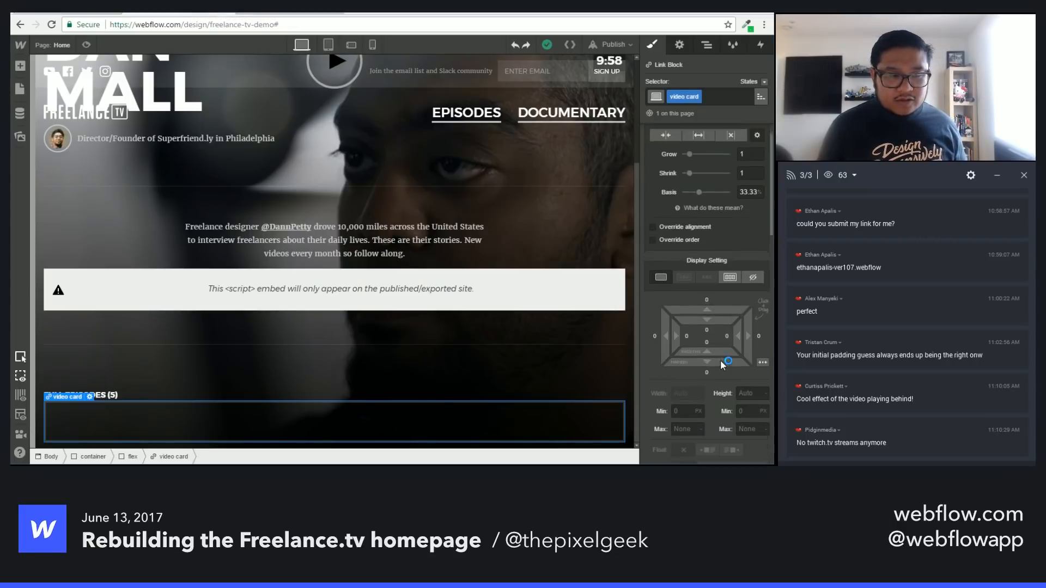
left_click_drag(722, 227, 724, 218)
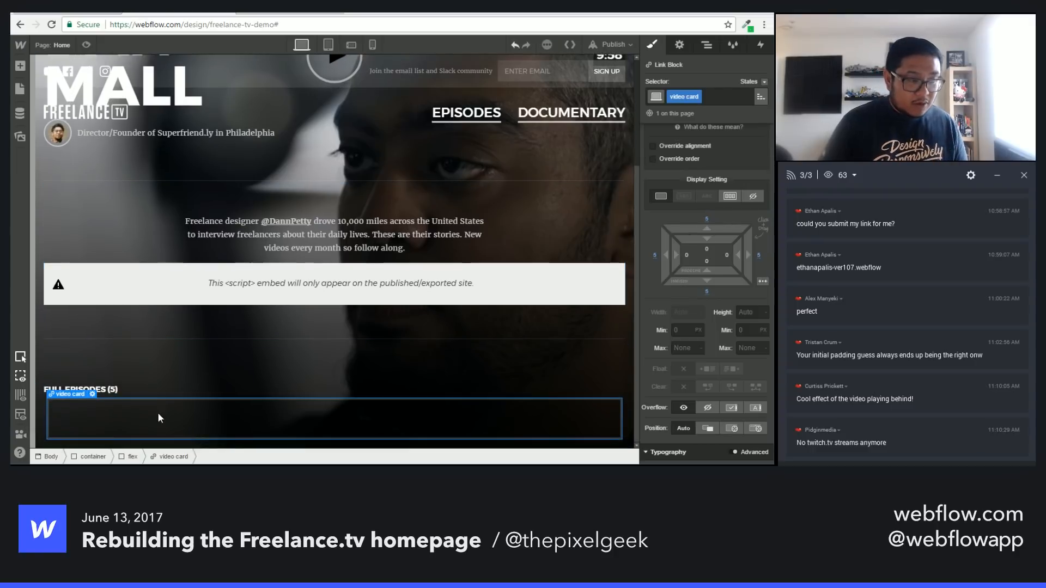
Step: Add a div block inside the video card
key("a")
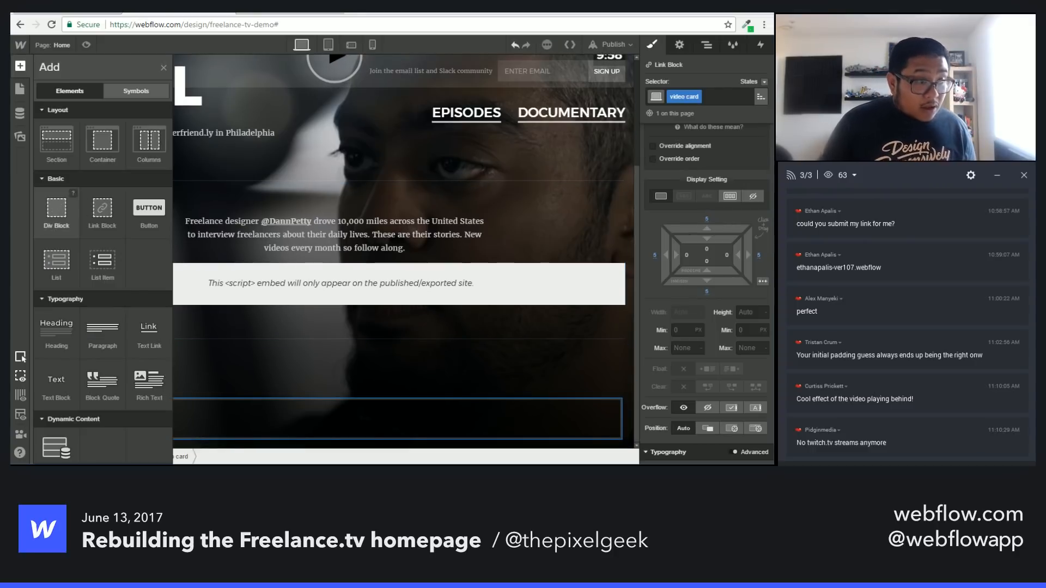
left_click(56, 213)
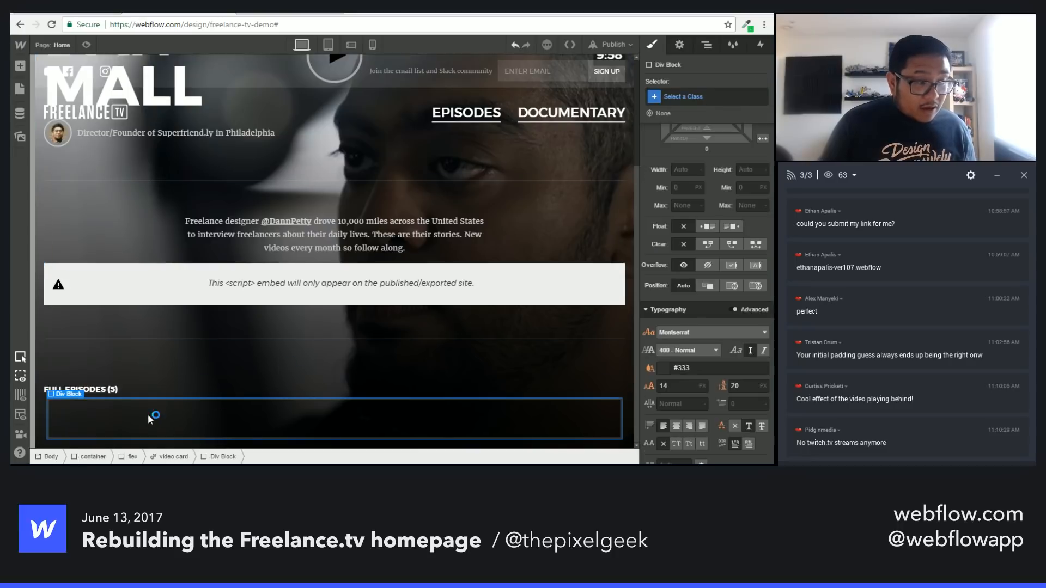
Step: Give the new div block inside the video card the class "bg img"
left_click(689, 99)
type("bg im")
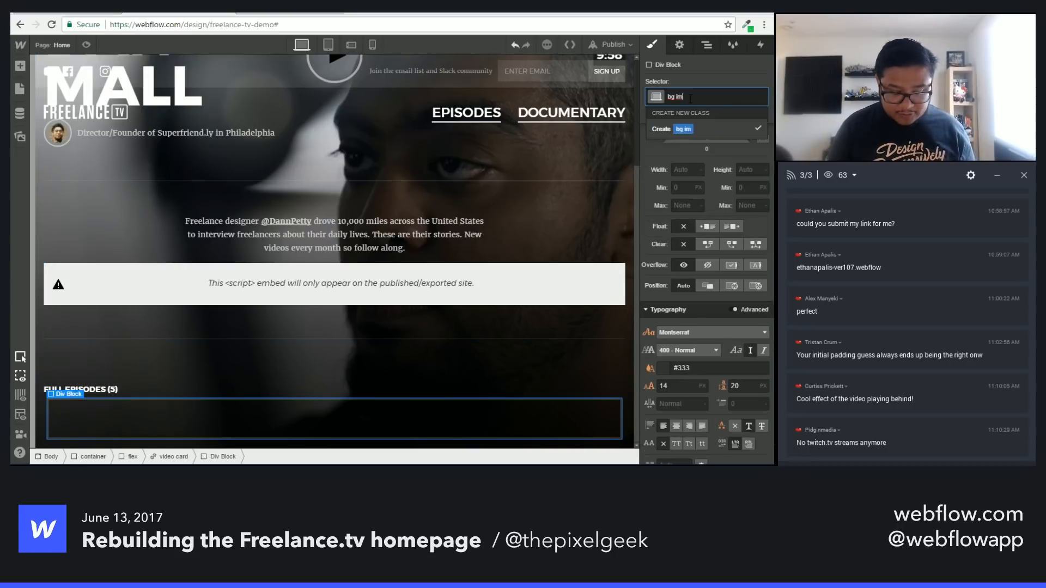
type("g")
key("Return")
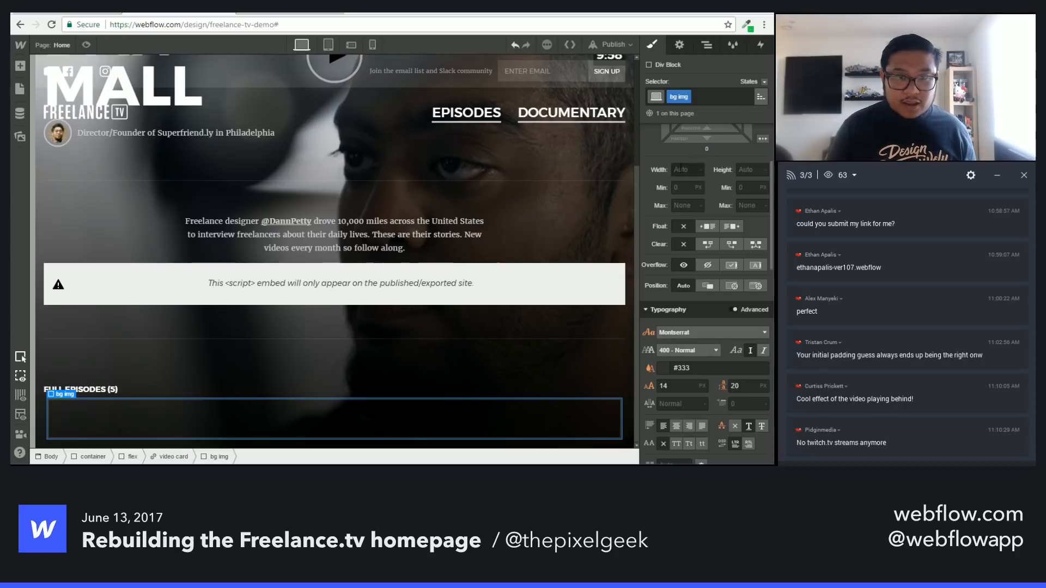
left_click(675, 169)
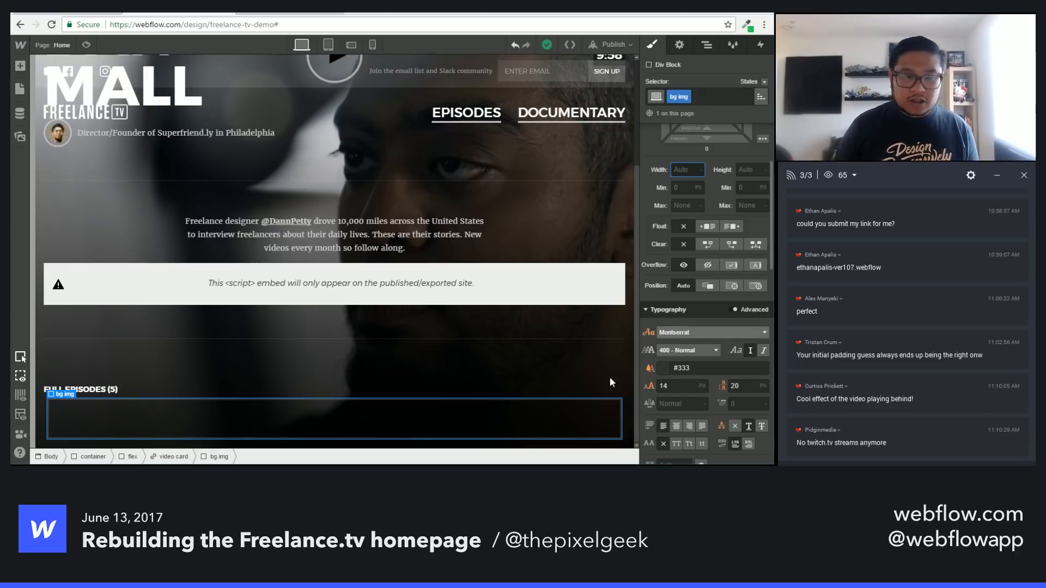
Step: Set the video card's position to relative and make bg img absolute, filling the card with 0 offsets on all sides
left_click(547, 414)
key("Up")
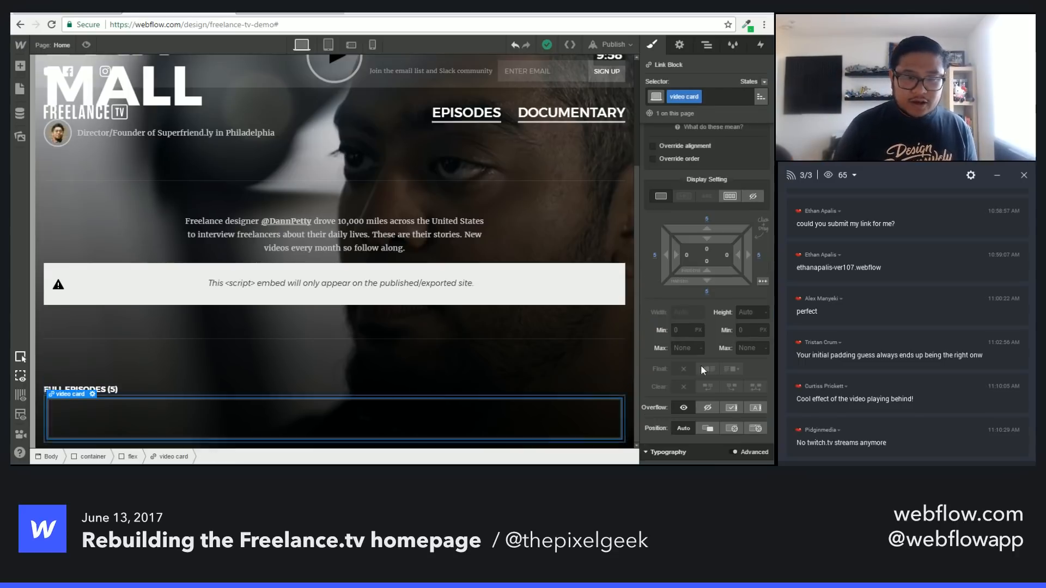
scroll(691, 335, "down", 2)
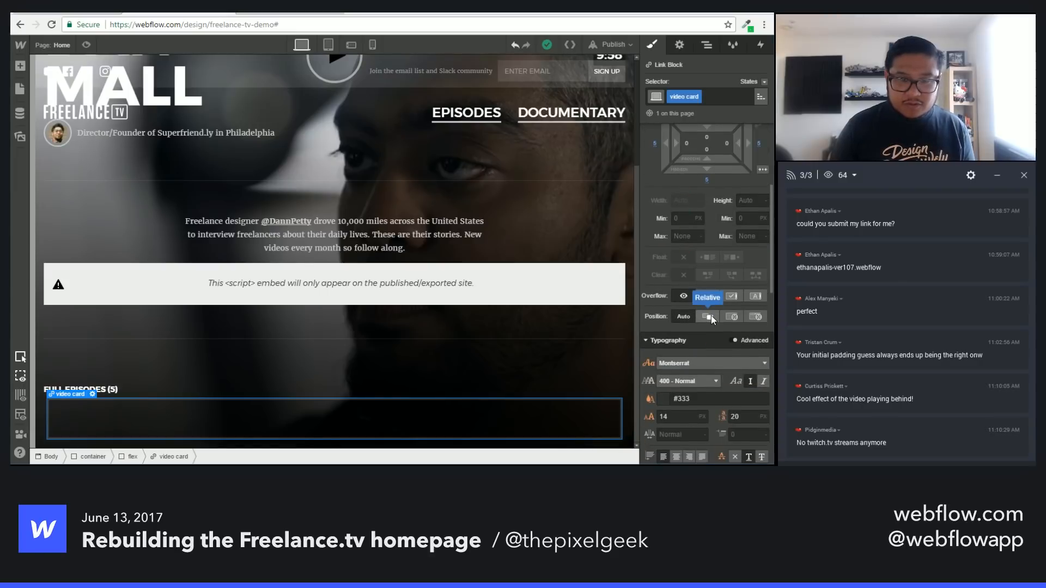
left_click(711, 316)
left_click(394, 423)
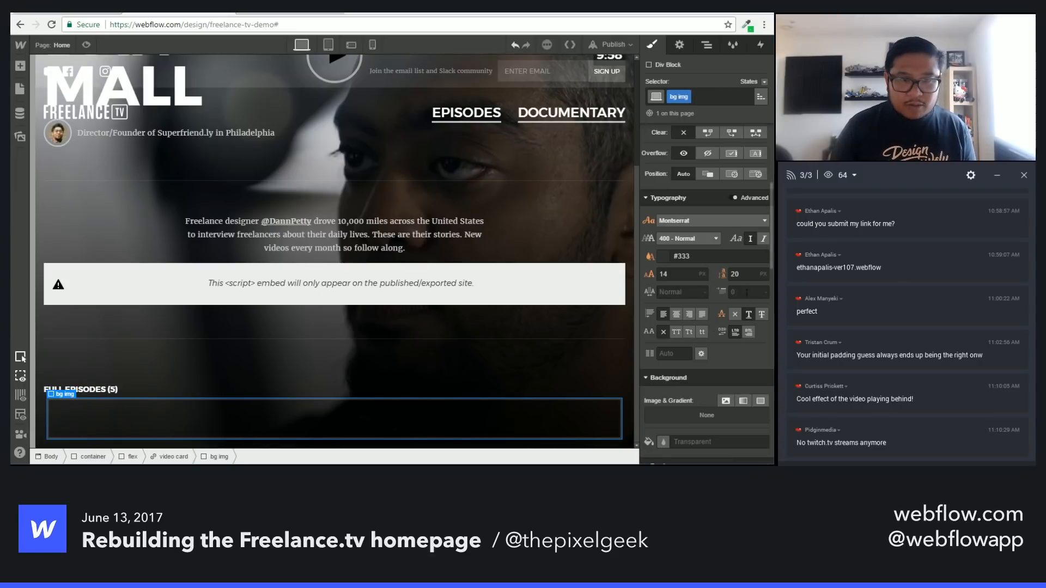
left_click(731, 173)
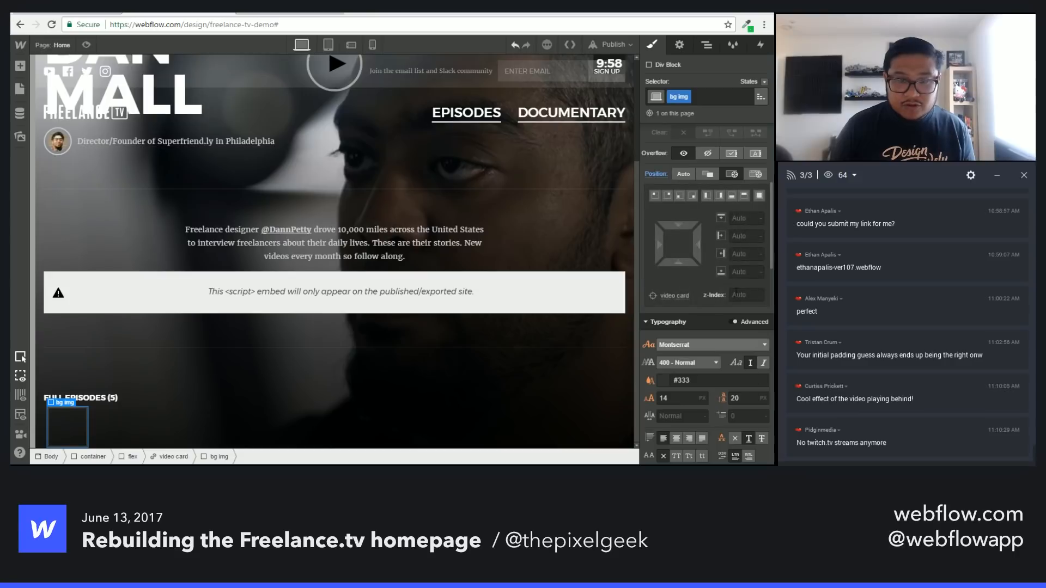
left_click(759, 195)
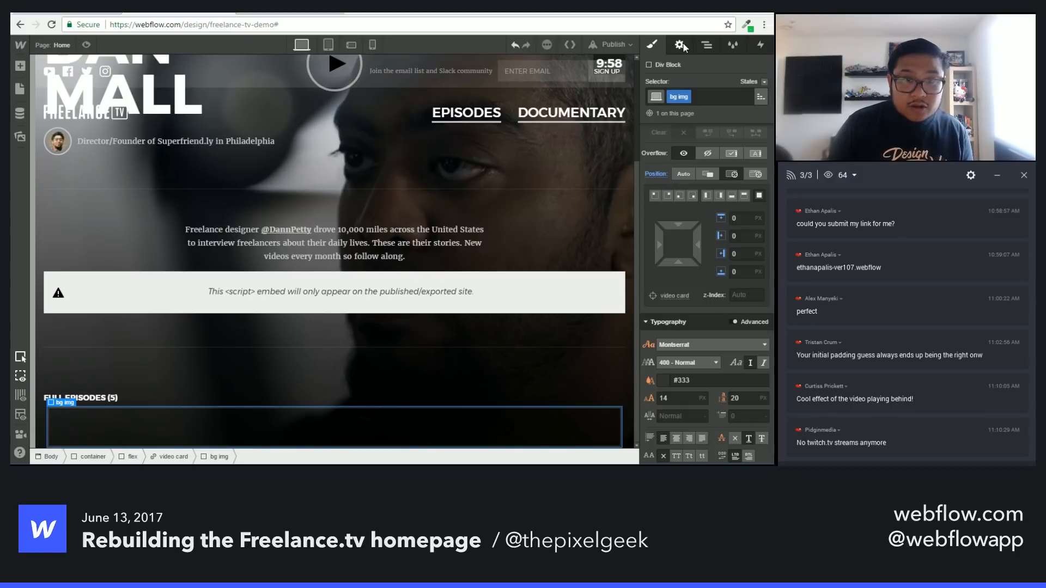
Step: Give bg img the background image dan_mall_640.jpg, sized to cover, centred and not tiled
scroll(710, 325, "down", 1)
scroll(710, 325, "down", 6)
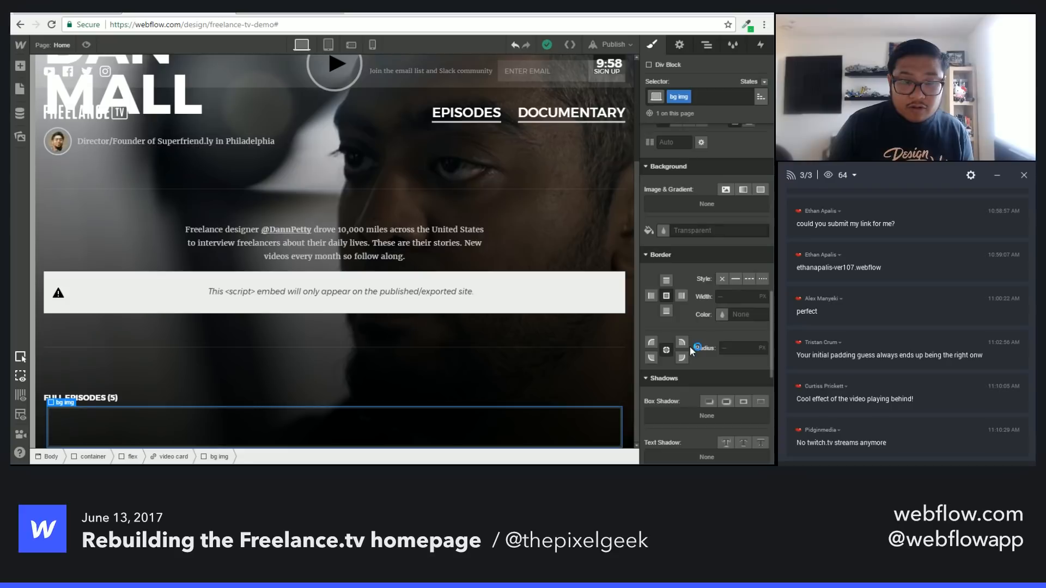
left_click(725, 190)
left_click(713, 248)
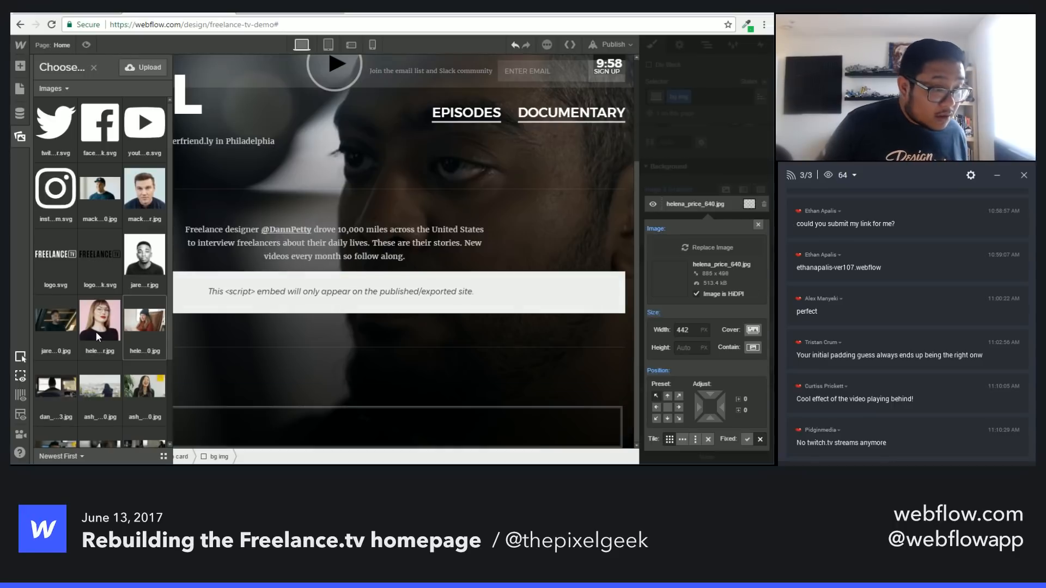
scroll(100, 328, "down", 2)
left_click(60, 349)
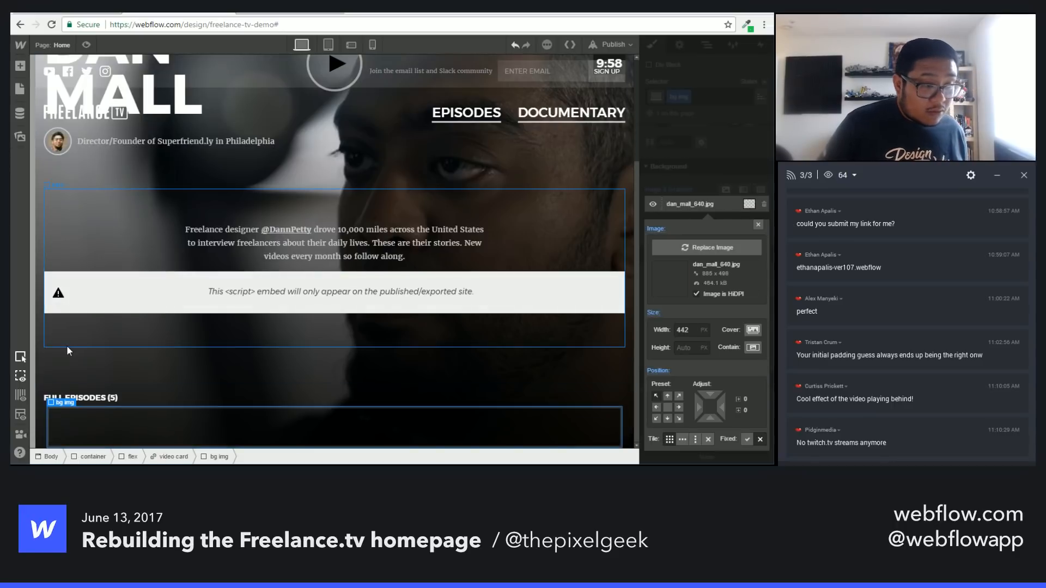
left_click(752, 330)
left_click(669, 408)
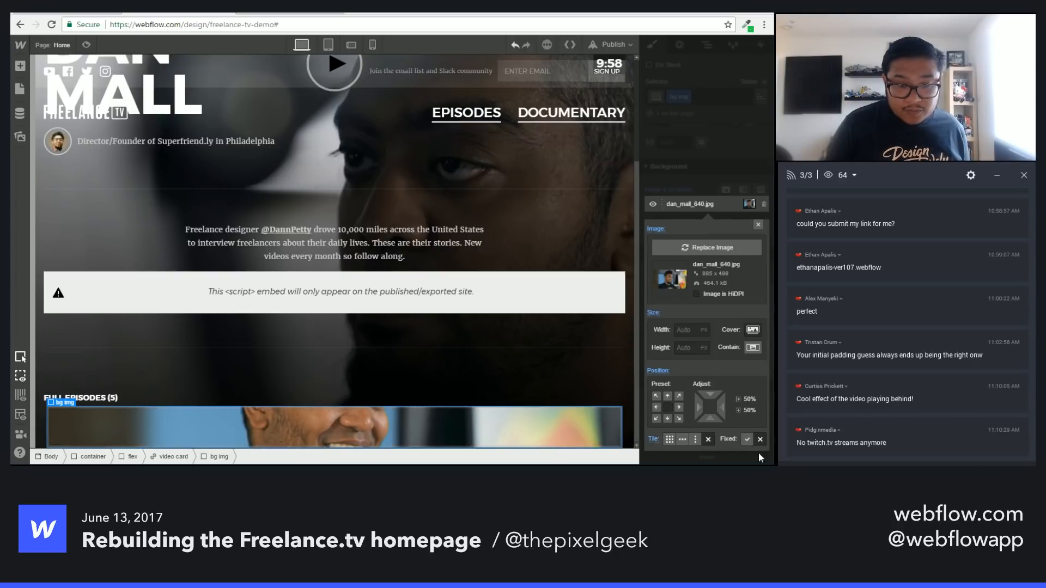
left_click(758, 224)
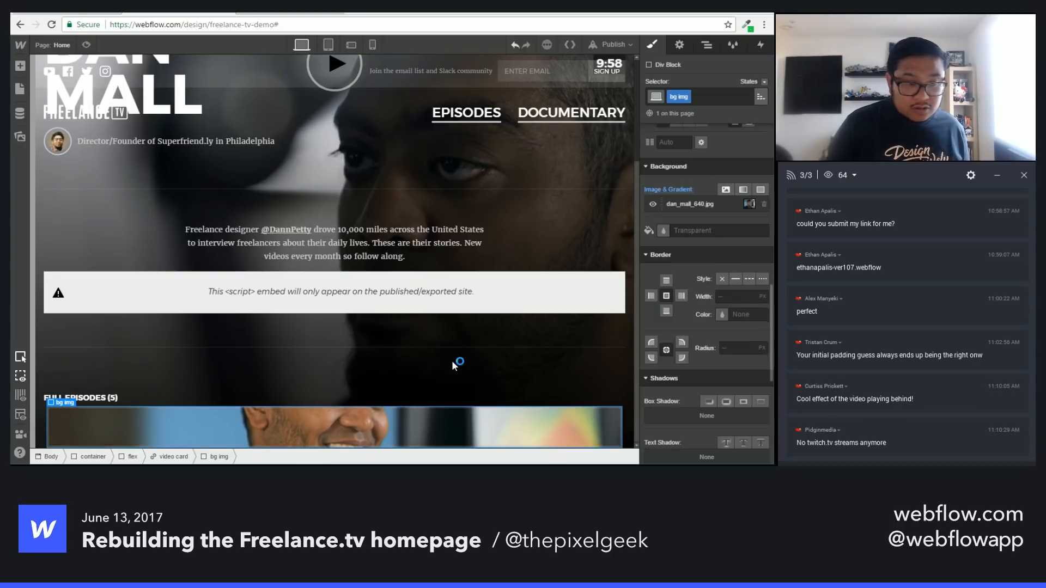
Step: Set the video card's height to 275 px
scroll(389, 425, "up", 1)
left_click(388, 423)
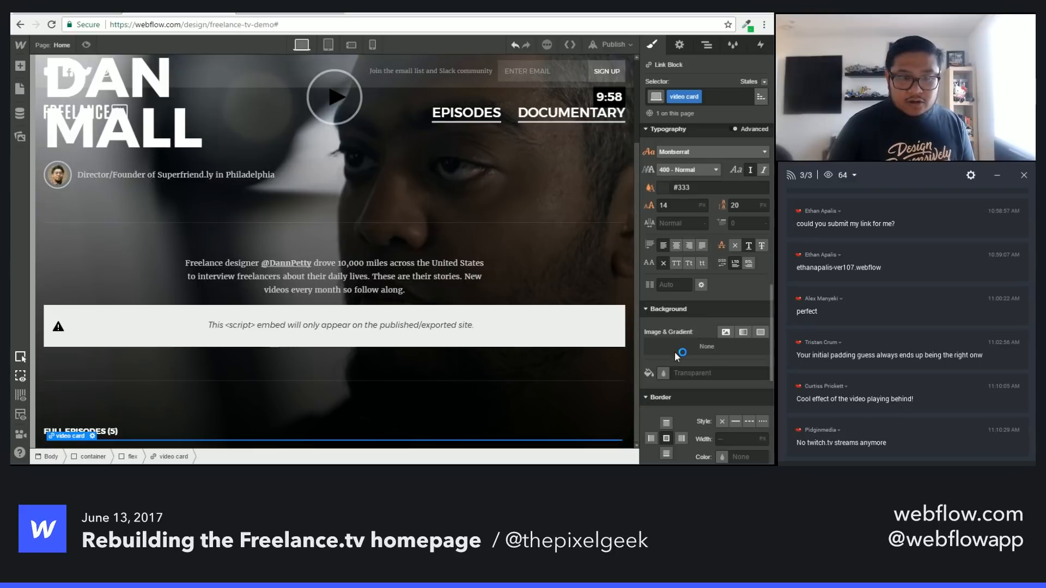
scroll(698, 310, "up", 4)
scroll(698, 310, "up", 3)
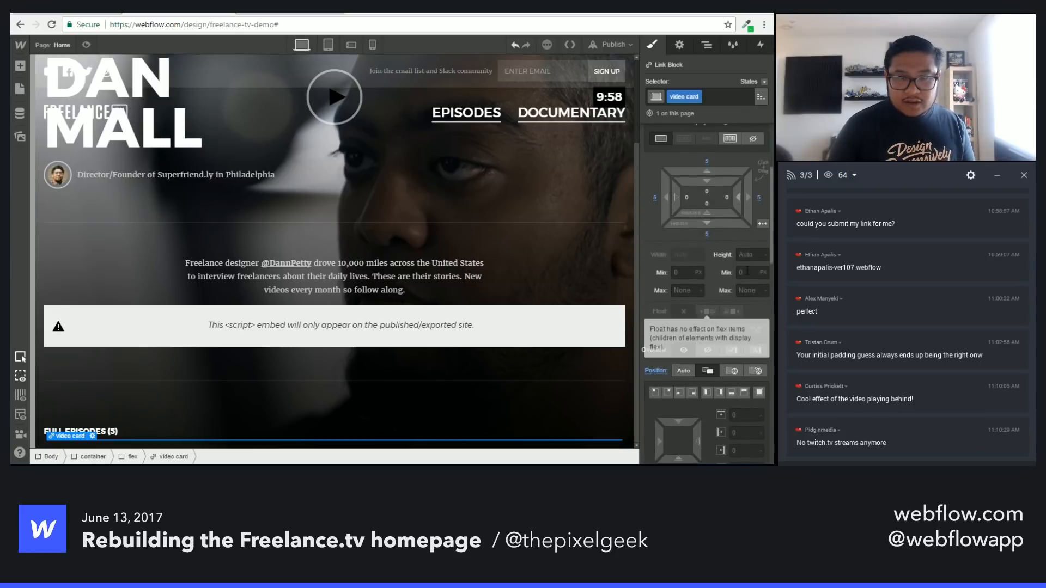
left_click(752, 256)
type("300")
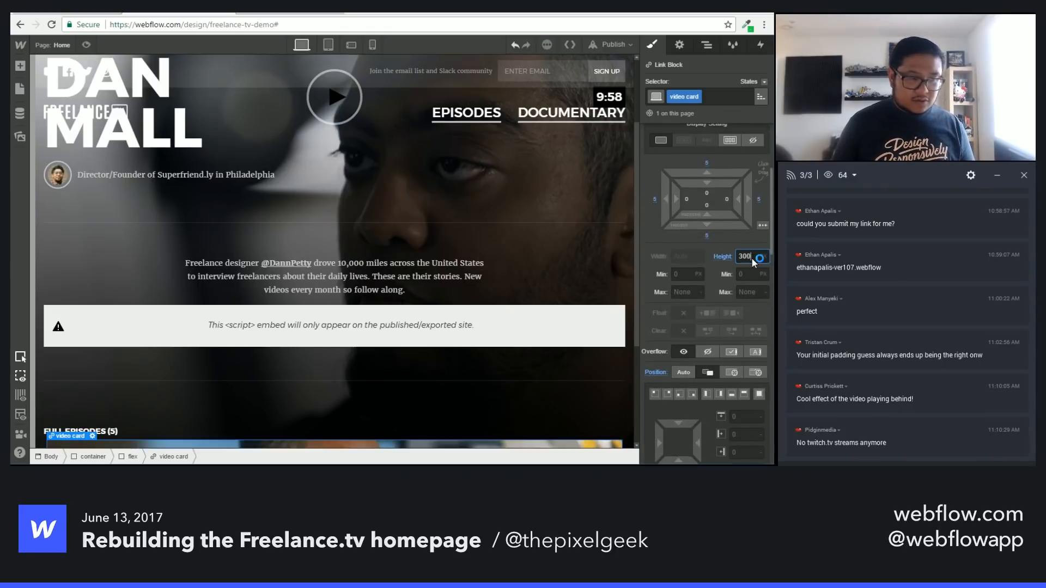
scroll(450, 371, "down", 3)
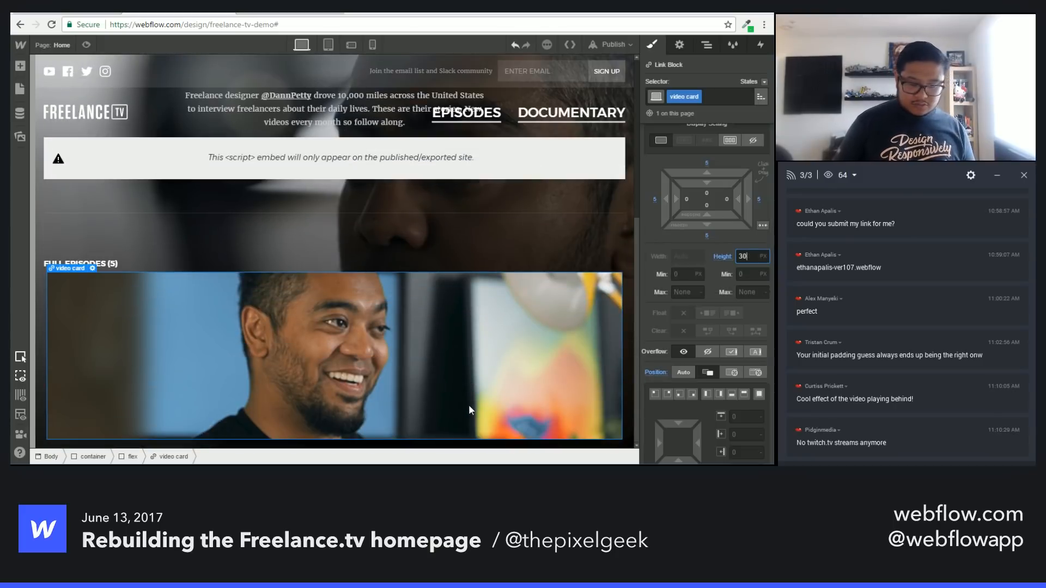
type("275")
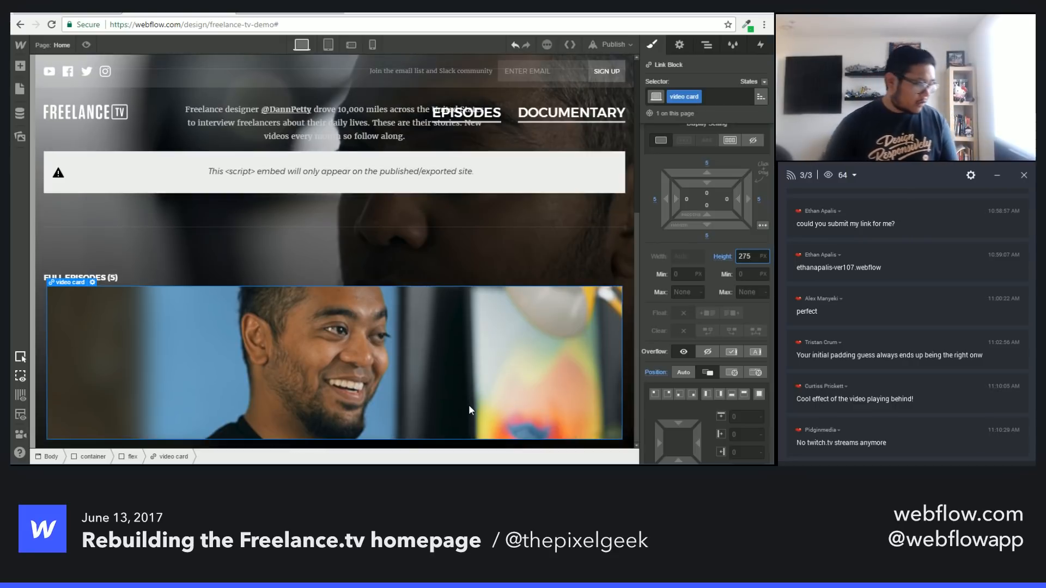
Step: Create a new interaction on the video card and name it "video card hover"
left_click(288, 373)
key("Up")
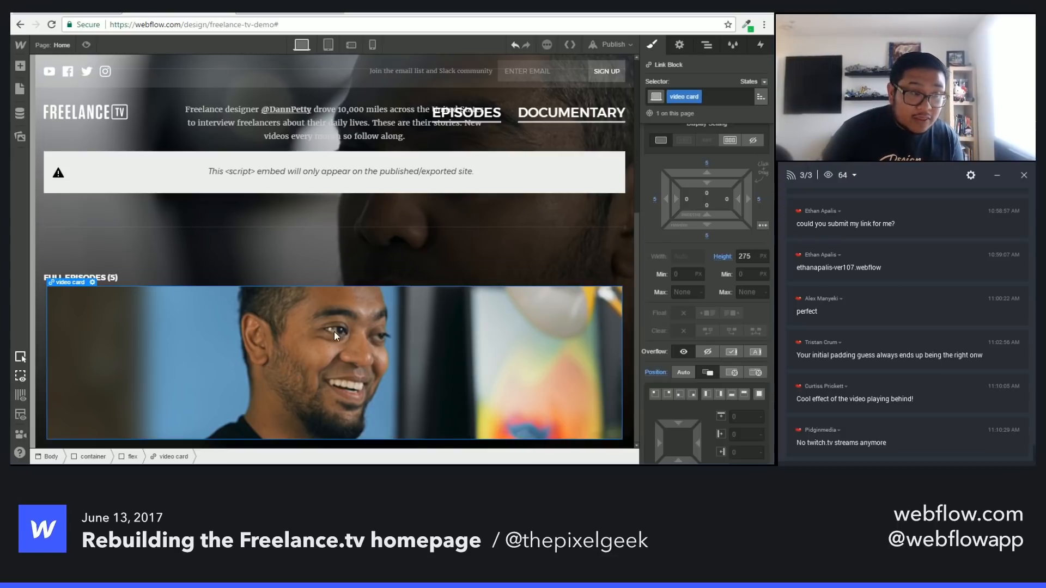
left_click(763, 44)
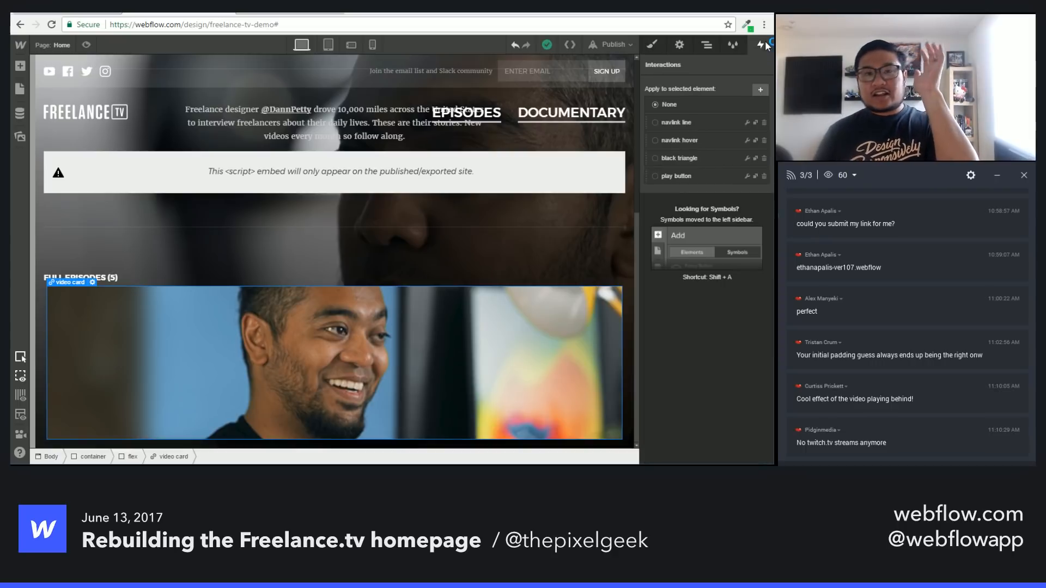
left_click(760, 90)
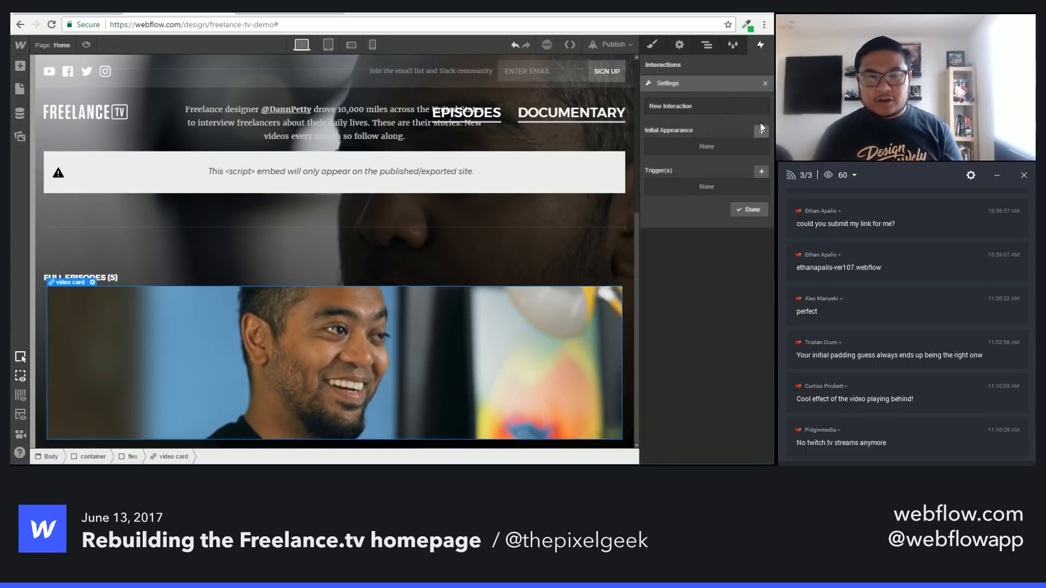
type("VIDEO C")
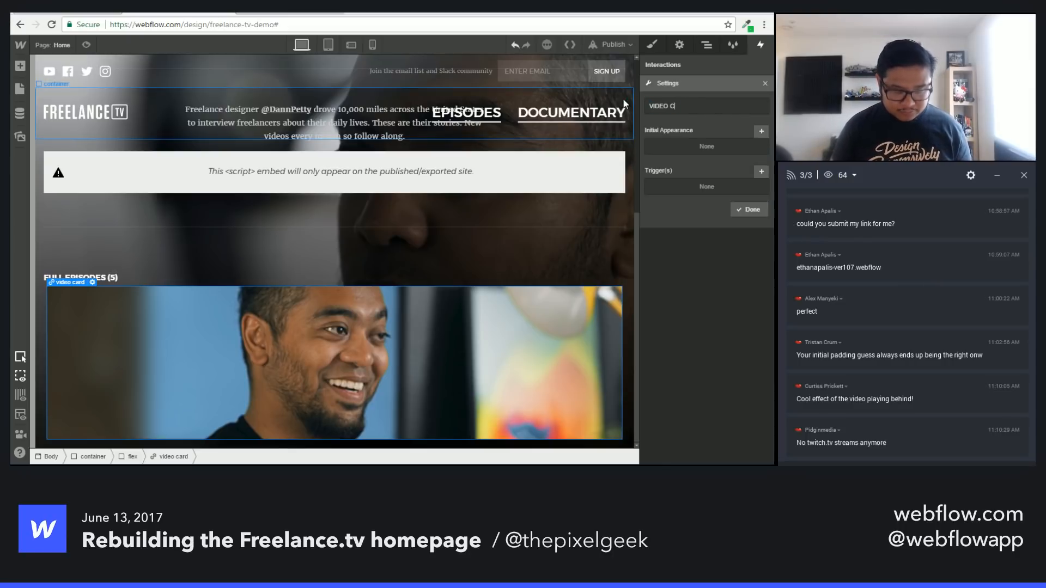
key("ctrl+a")
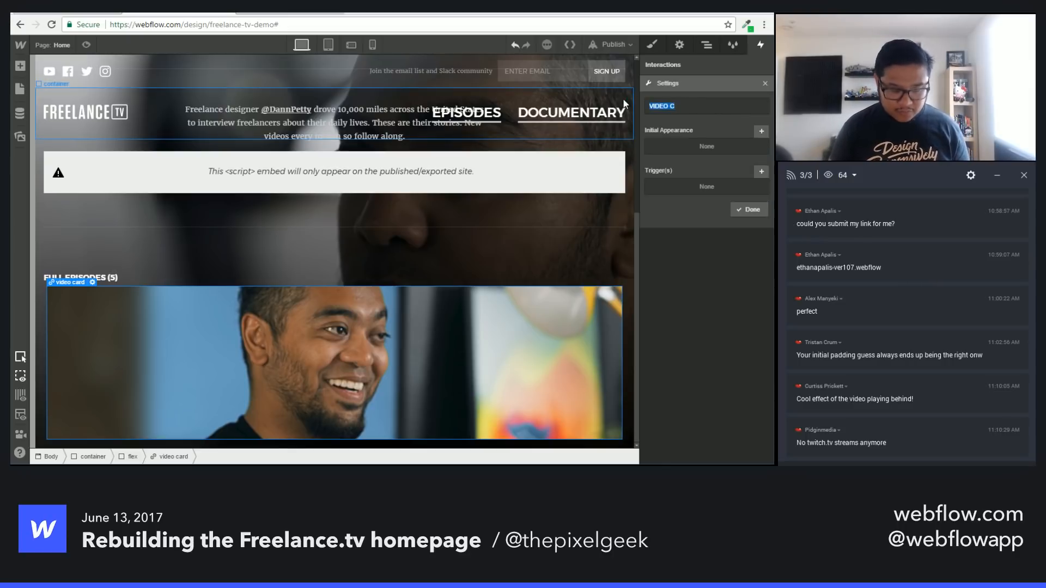
type("video card hover")
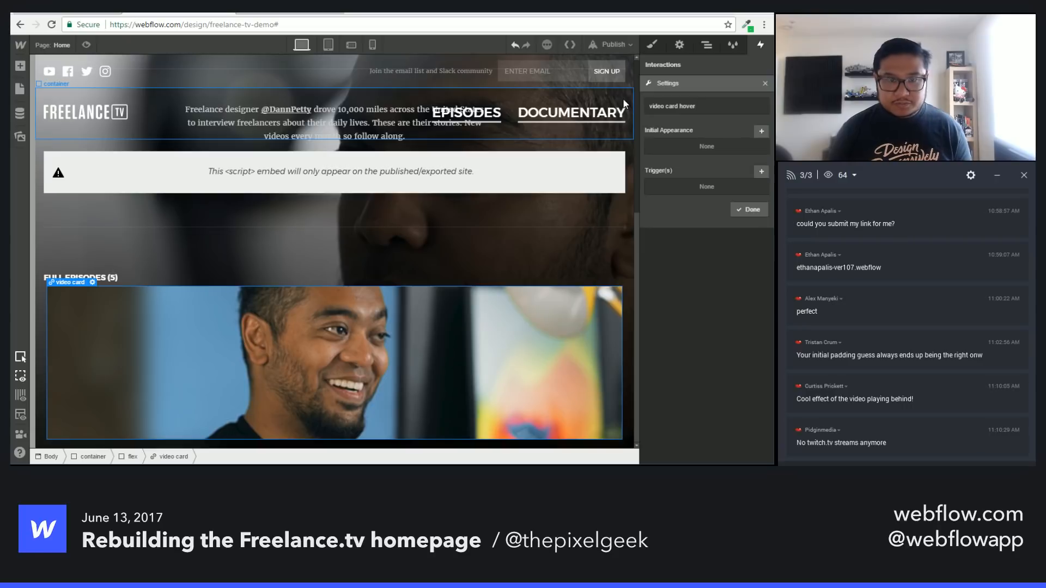
Step: Add a hover trigger to the interaction that affects the nested bg img element instead of the card itself
left_click(761, 172)
left_click(688, 224)
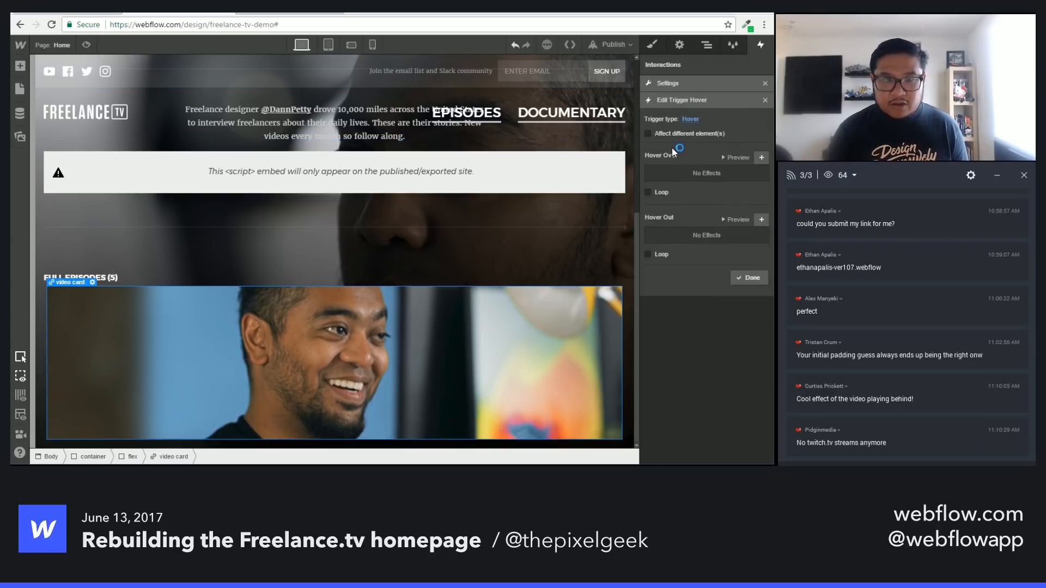
left_click(691, 134)
left_click(696, 148)
type("bg img")
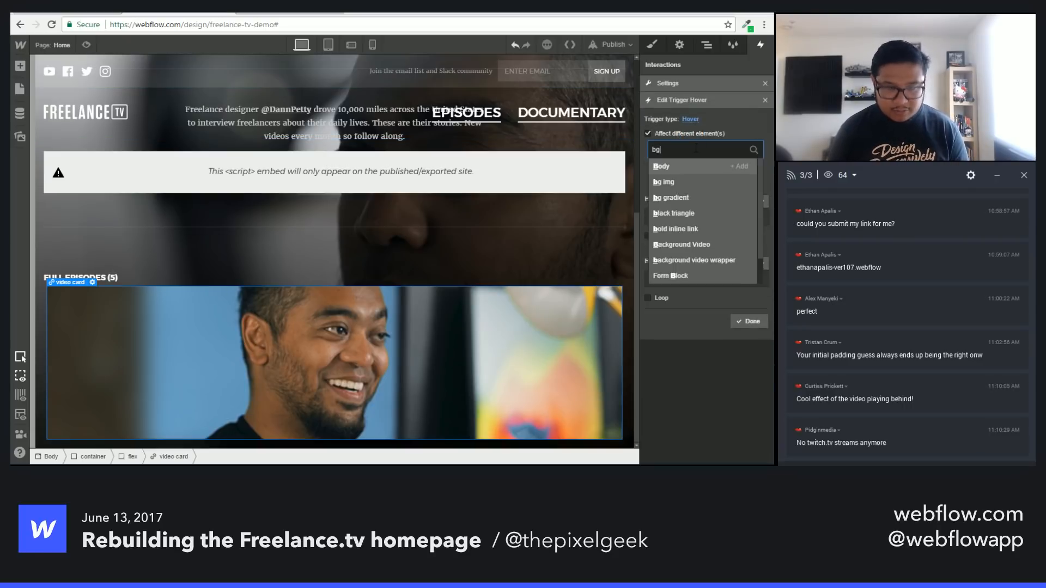
key("Return")
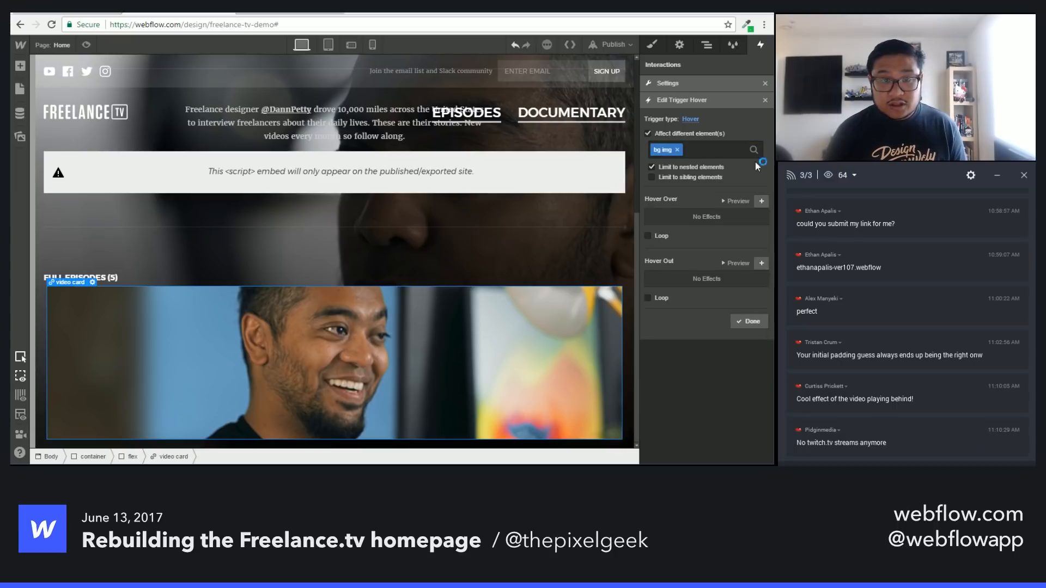
Step: Add a Hover Over step that fades bg img to 50% opacity
left_click(763, 200)
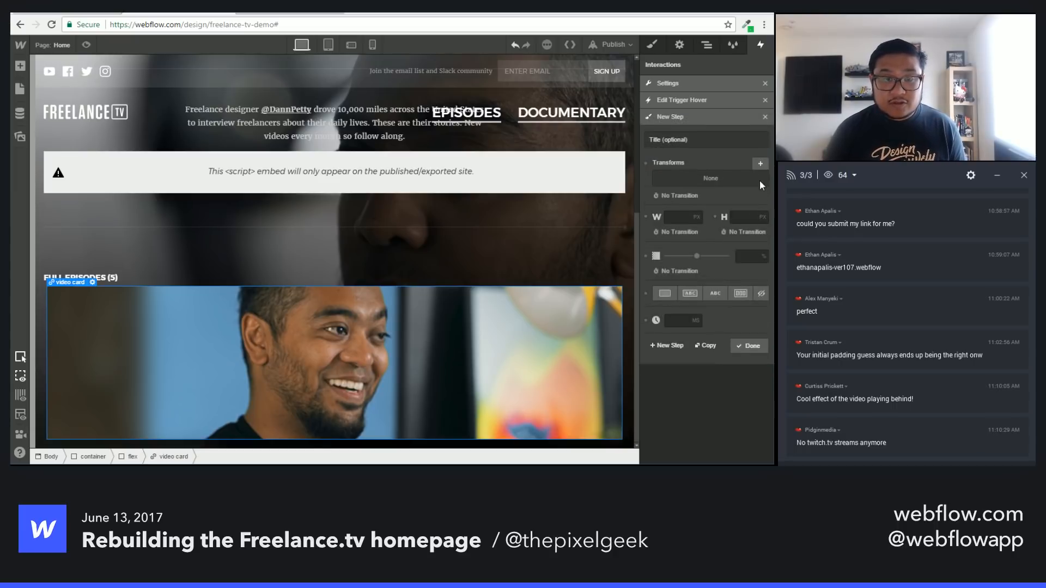
left_click_drag(698, 256, 690, 256)
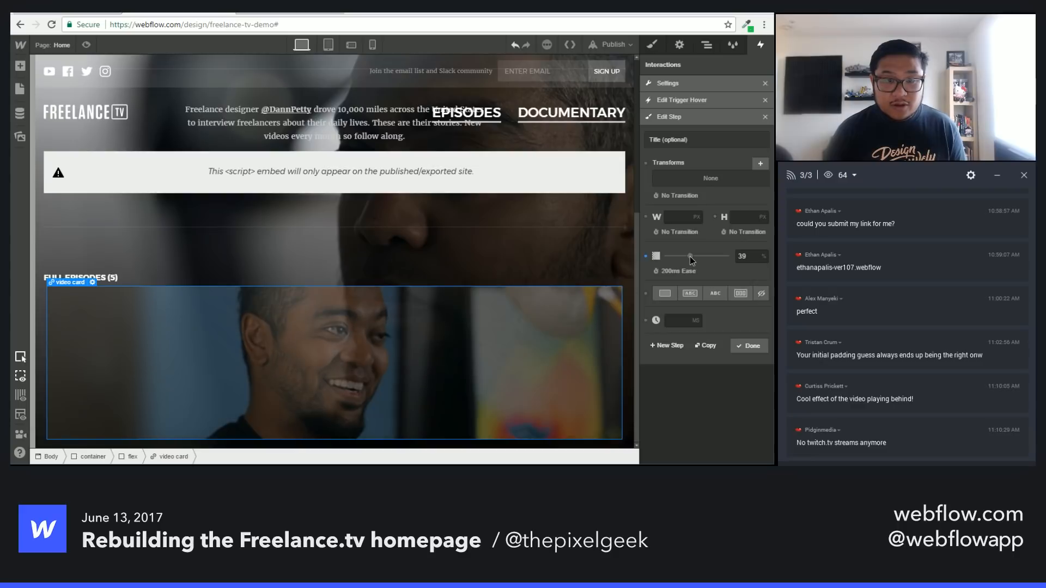
type("70")
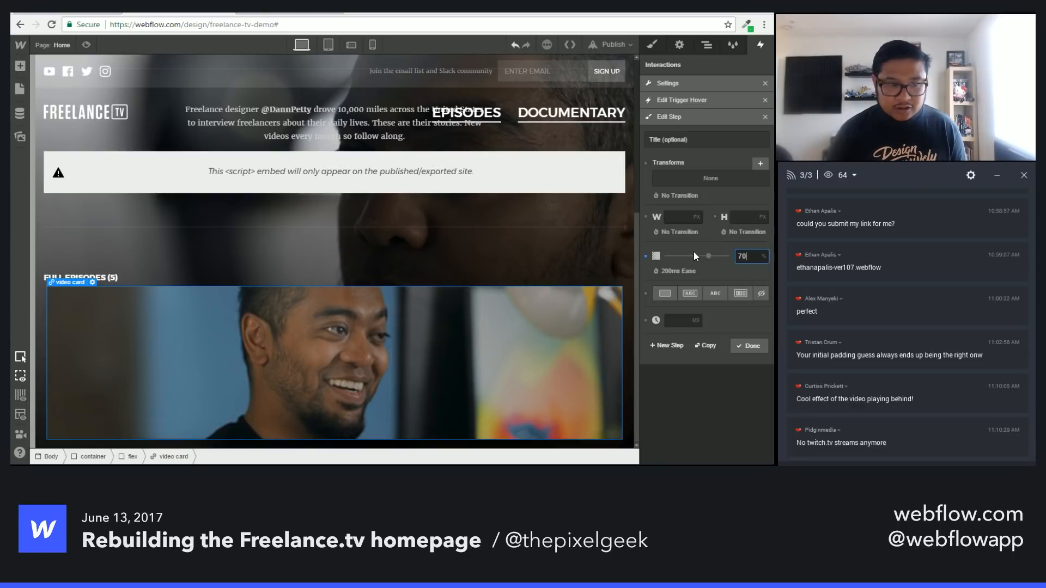
key("BackSpace")
key("BackSpace")
type("50")
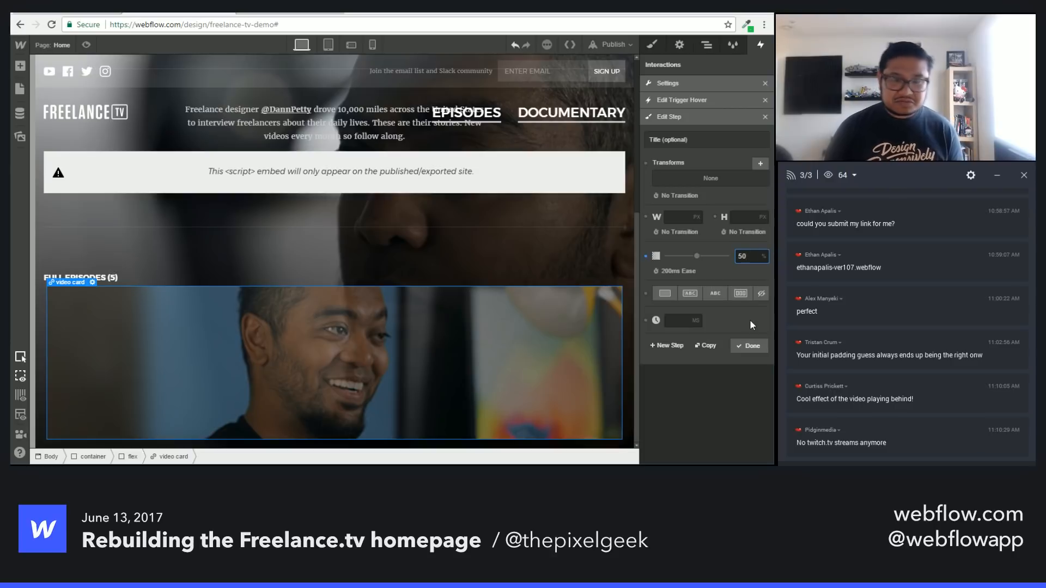
left_click(750, 345)
Step: Add a Hover Out step that sets bg img to 100% opacity, and preview both hover effects
left_click(762, 263)
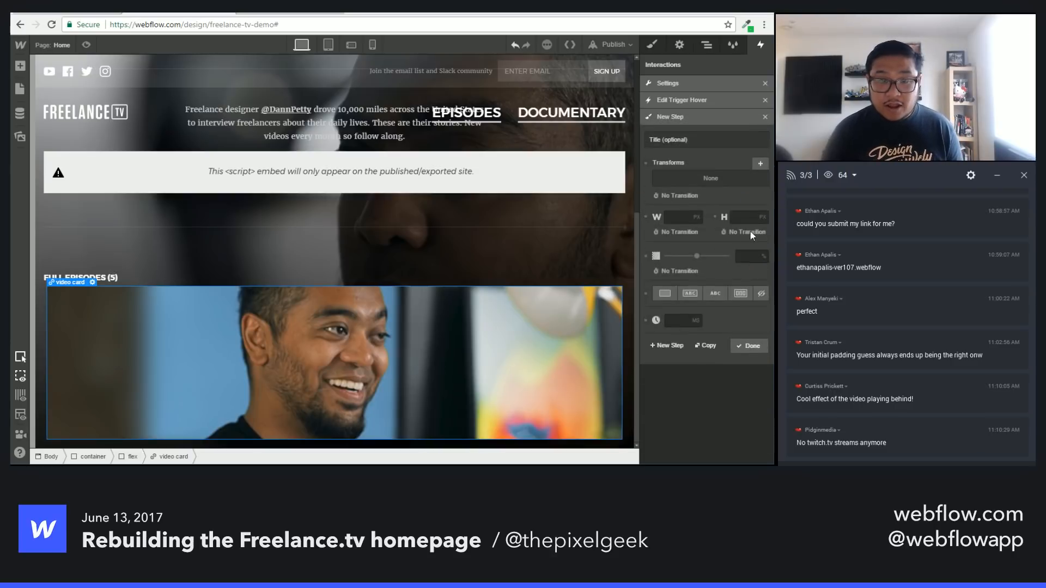
left_click(751, 257)
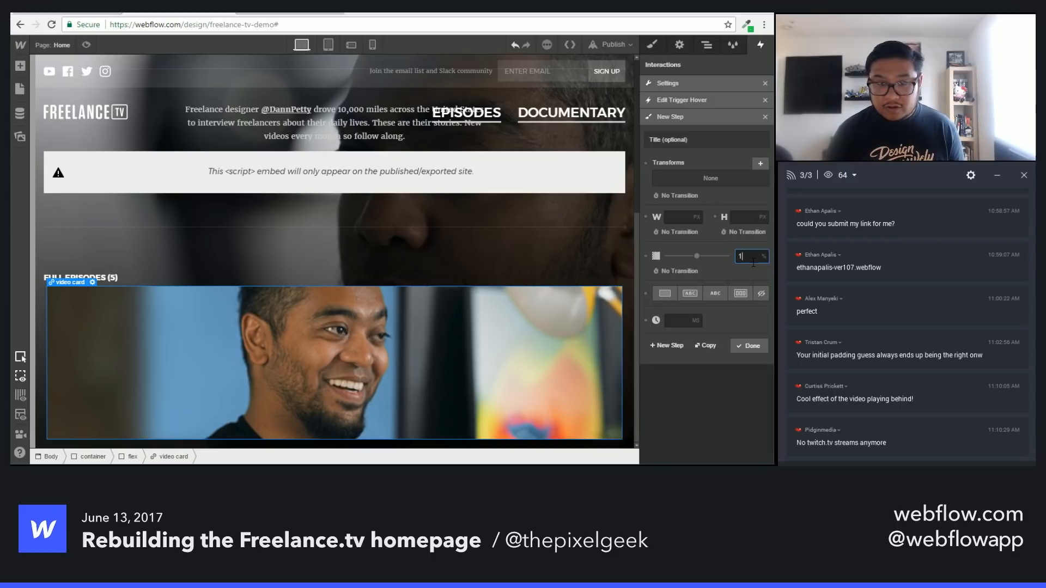
left_click(735, 347)
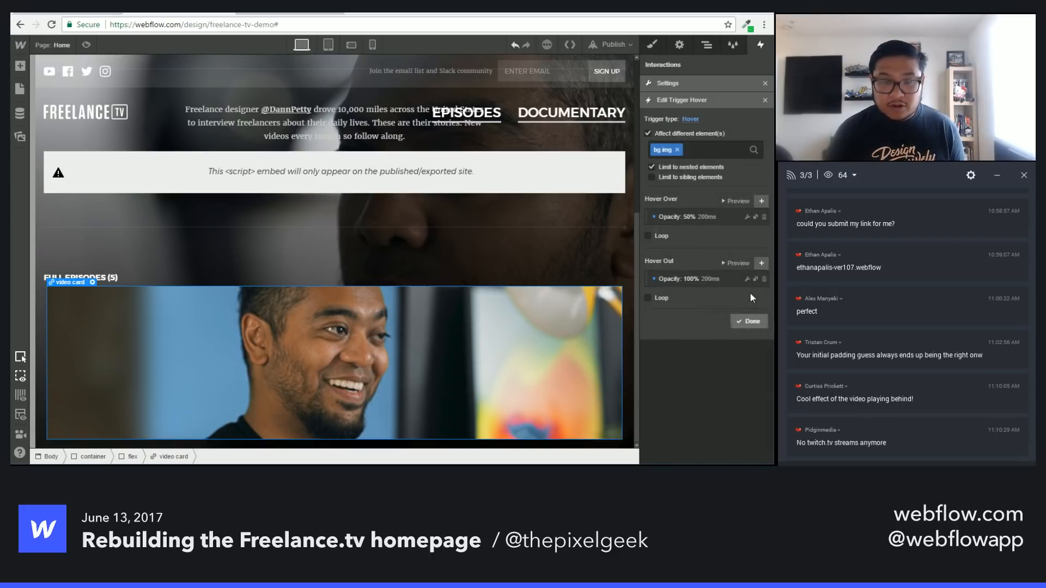
left_click(738, 201)
left_click(737, 265)
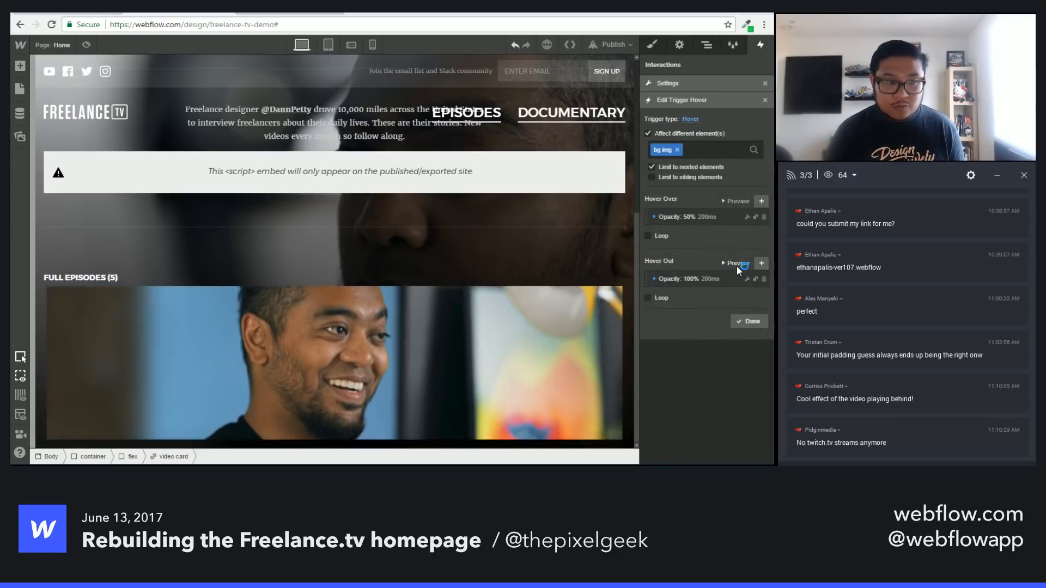
Step: Finish the video card hover trigger and add a div block inside the video card link, above bg img
left_click(750, 322)
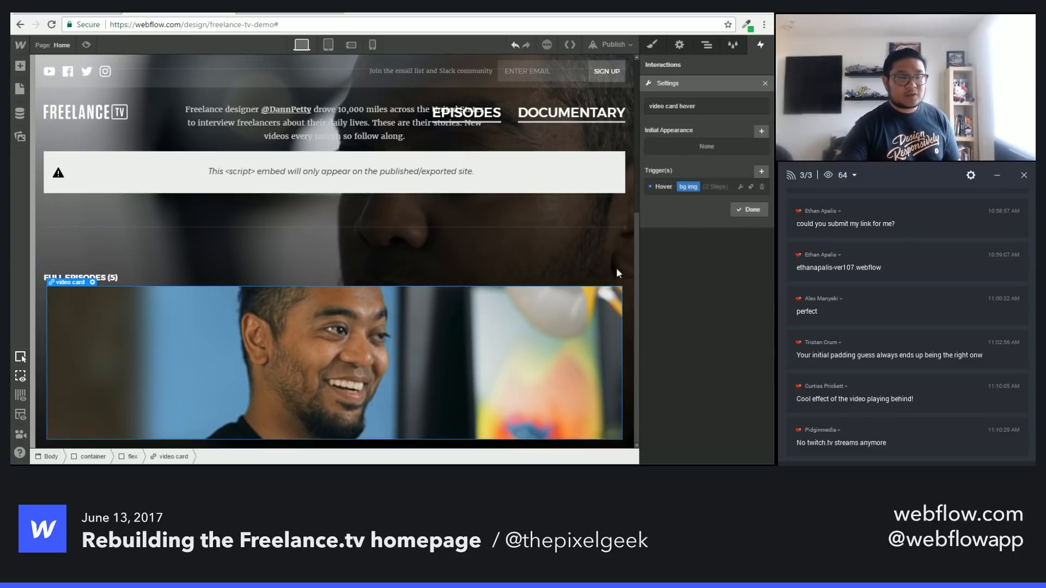
left_click(273, 338)
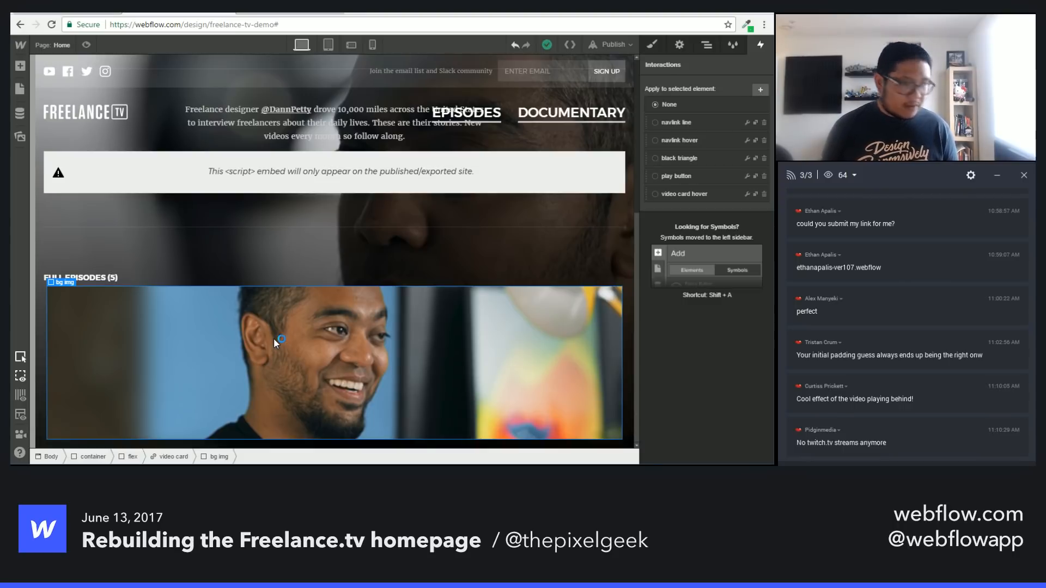
left_click(707, 45)
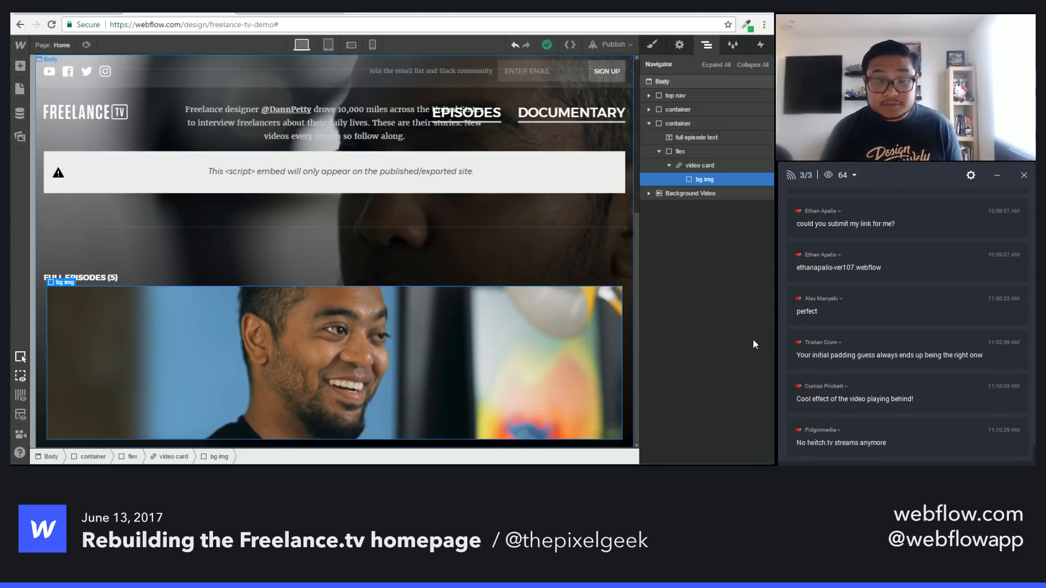
left_click(700, 165)
key("a")
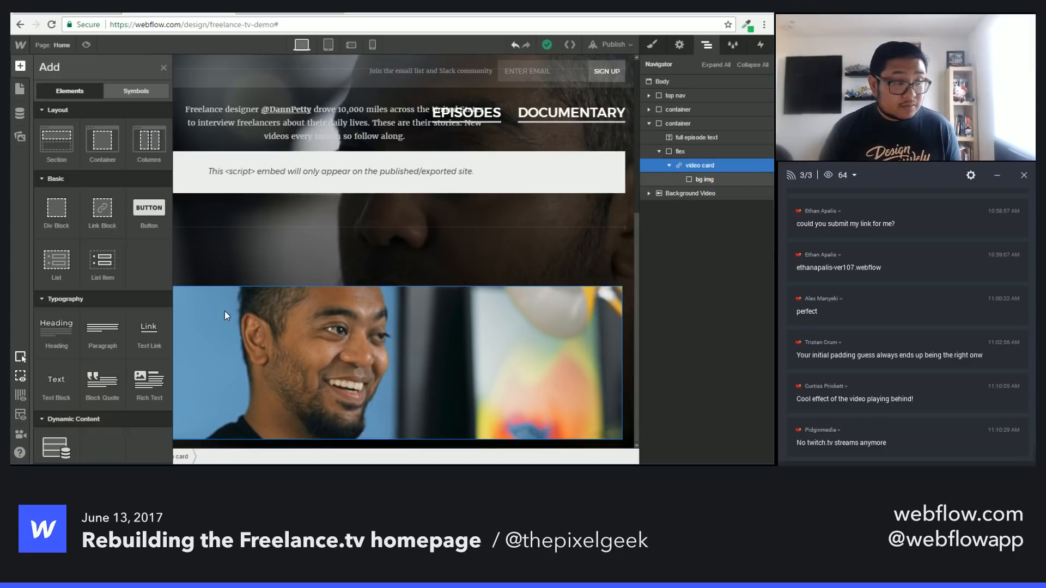
left_click_drag(56, 212, 744, 233)
left_click(743, 234)
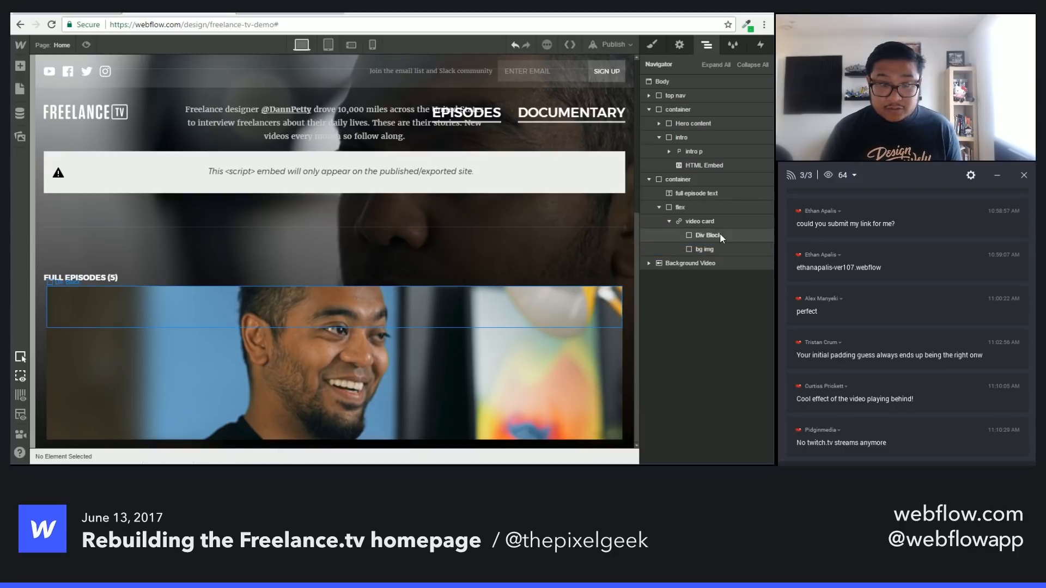
Step: Give the new div block inside the video card the class "video card content"
left_click(651, 45)
left_click(689, 97)
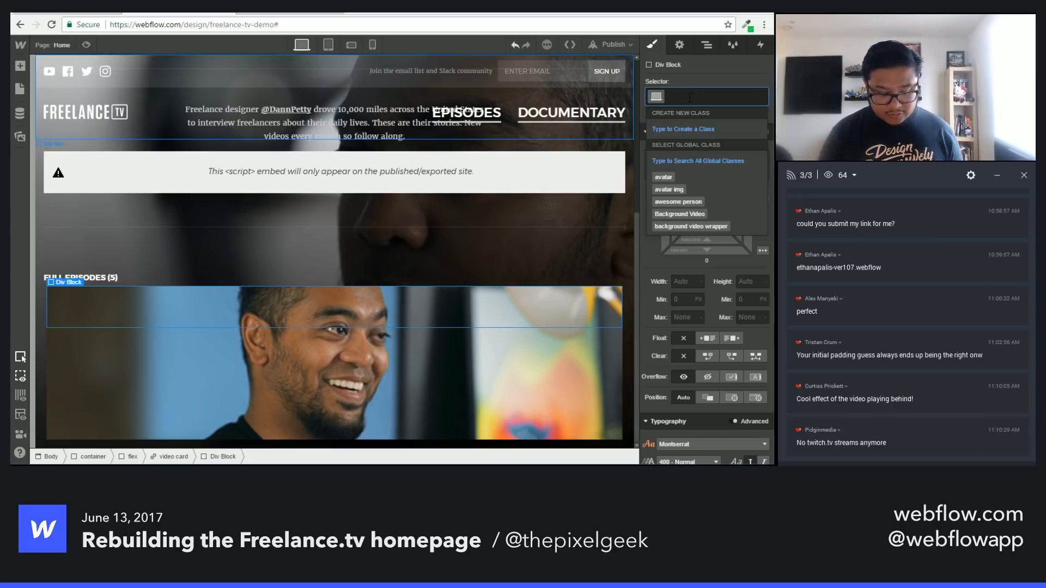
type("video card content")
key("Return")
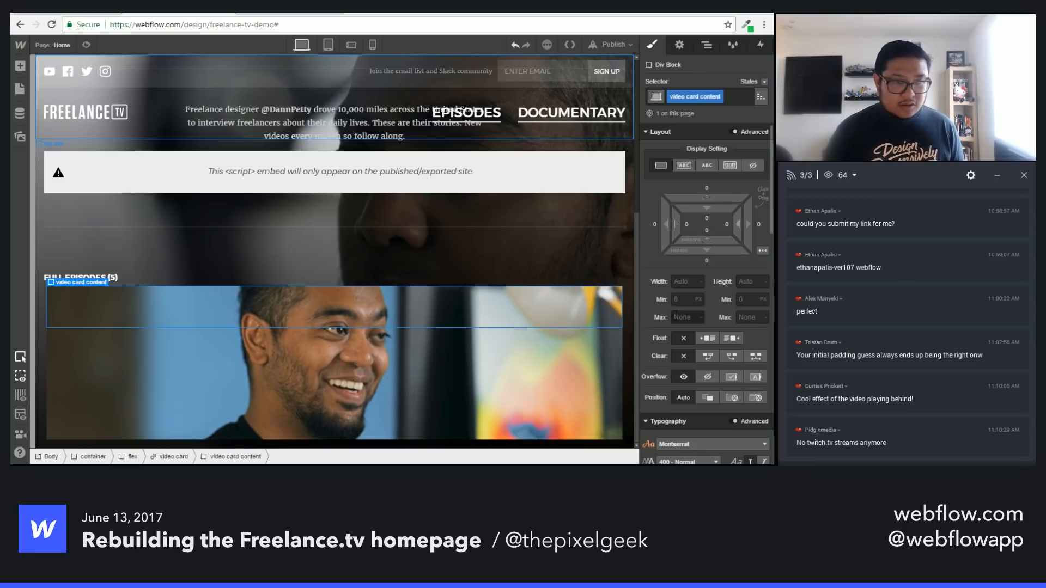
Step: Position the video card content div absolutely along the card's bottom edge with 15 px padding on all sides
left_click(738, 392)
scroll(730, 360, "down", 2)
left_click(734, 304)
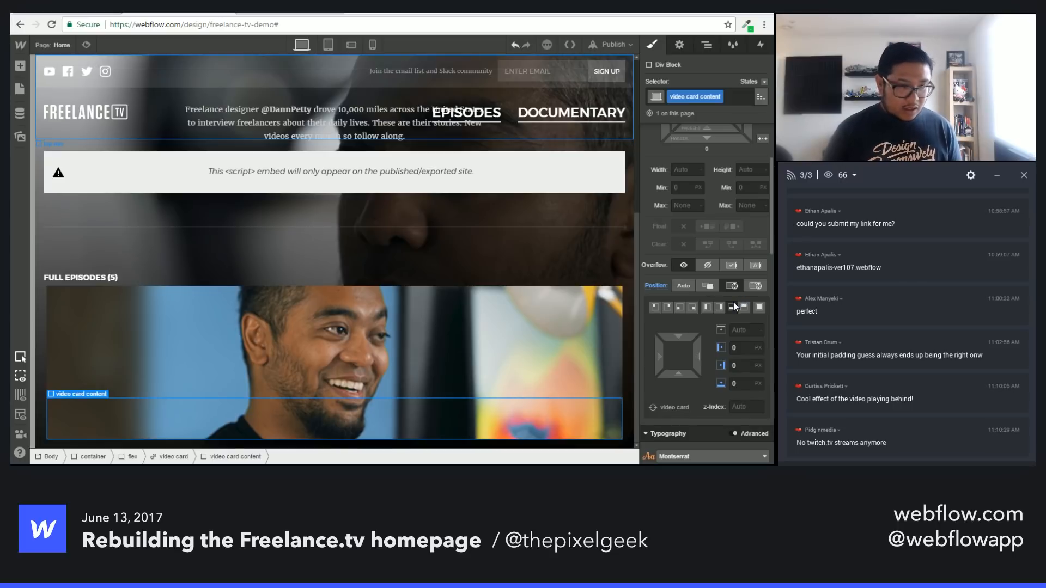
scroll(758, 256, "up", 3)
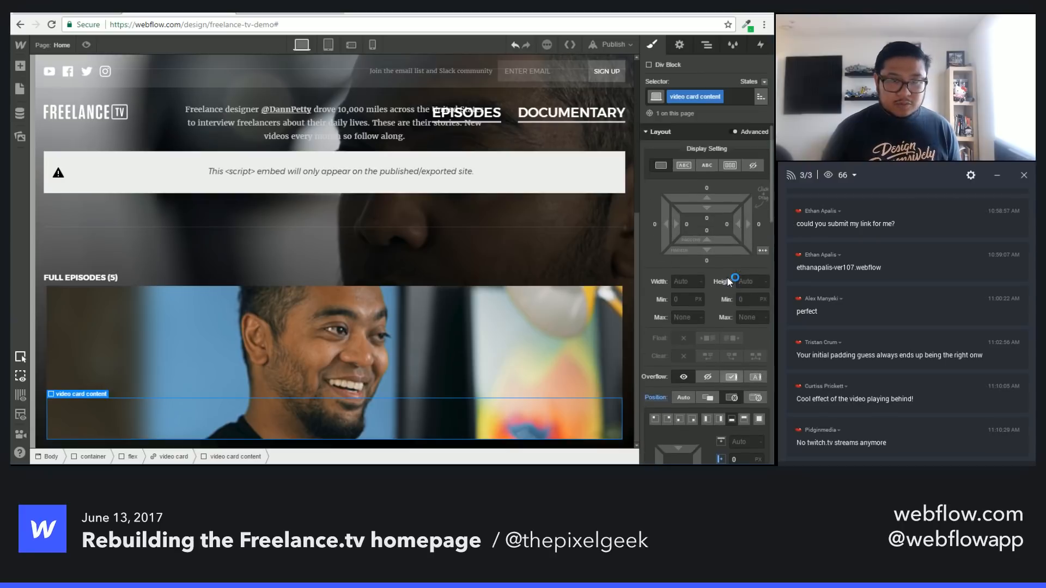
left_click_drag(711, 210, 716, 235)
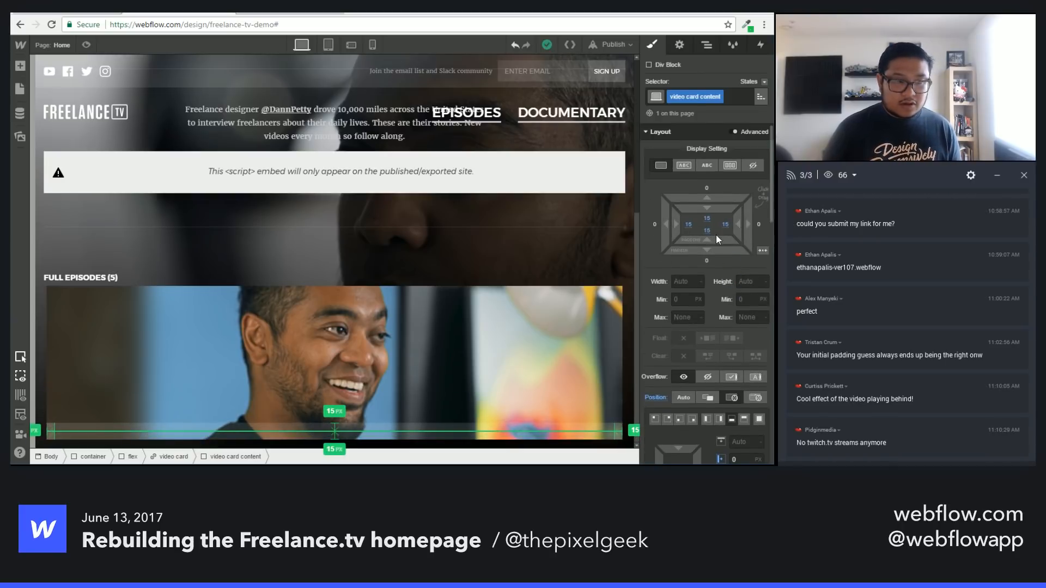
Step: Set the z-index of the video card content div to 1
left_click(150, 436)
key("a")
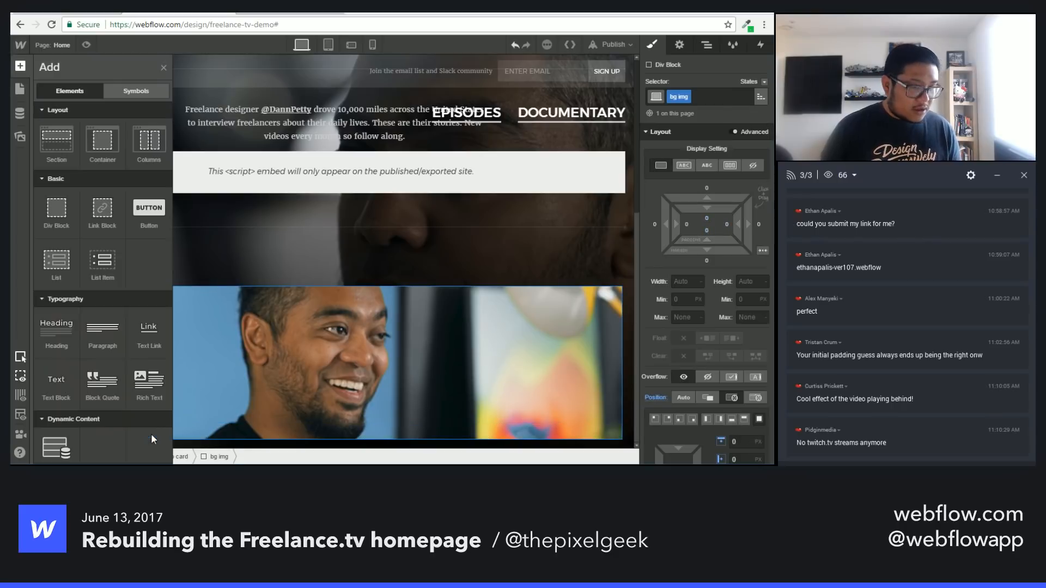
key("a")
left_click(706, 45)
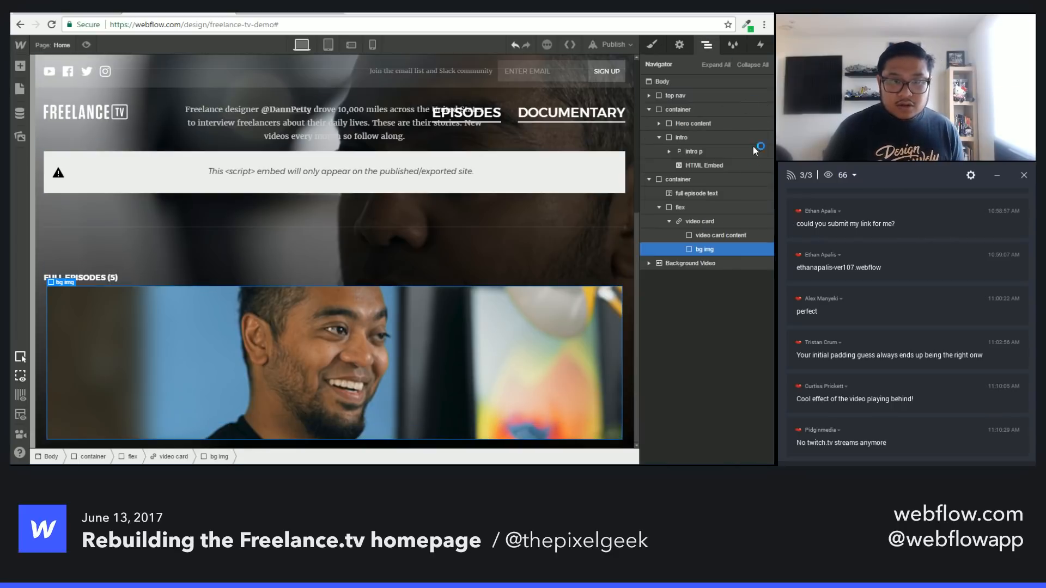
left_click(708, 235)
left_click(652, 45)
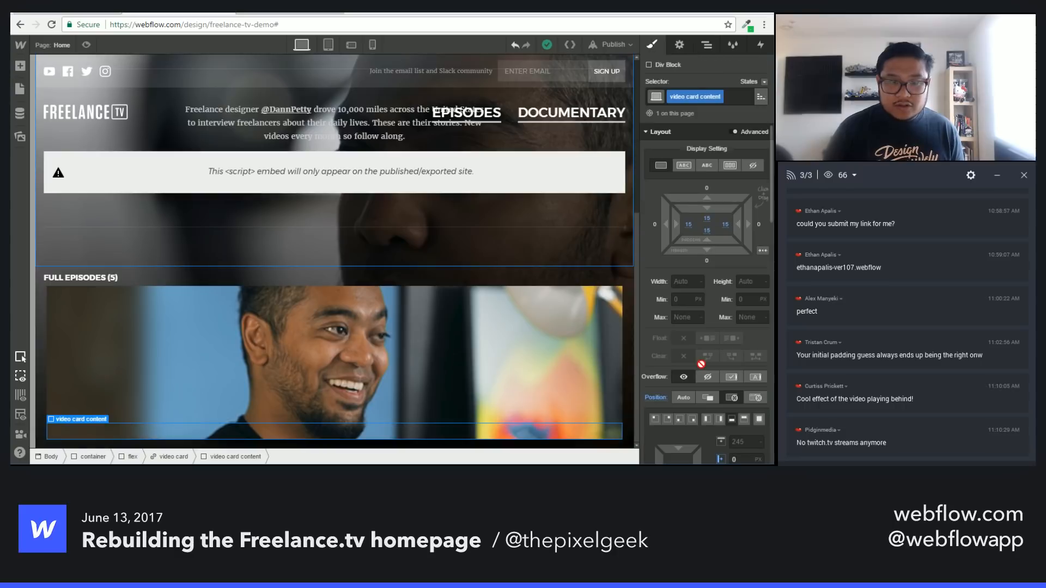
left_click(750, 408)
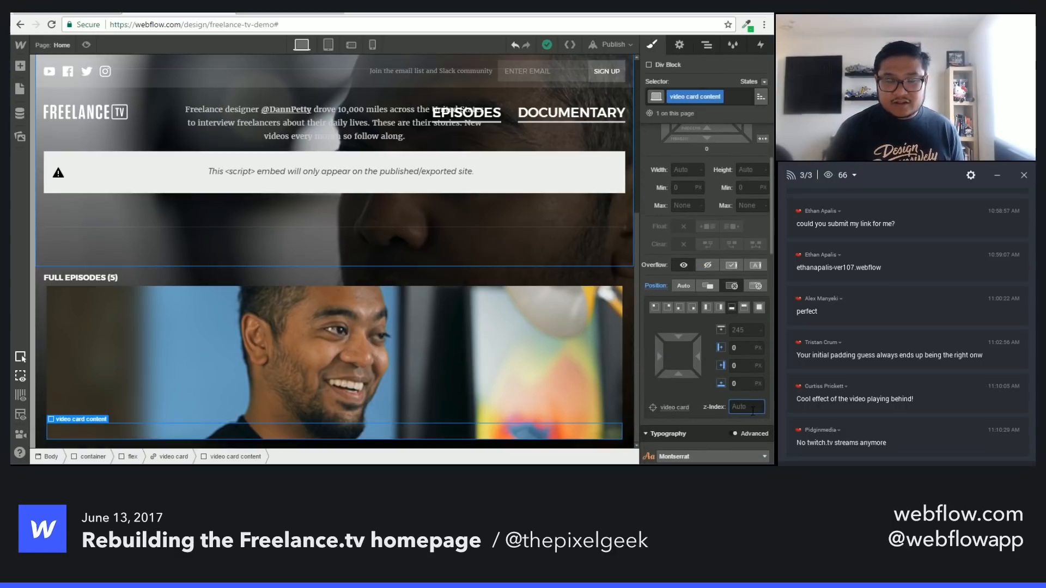
type("1")
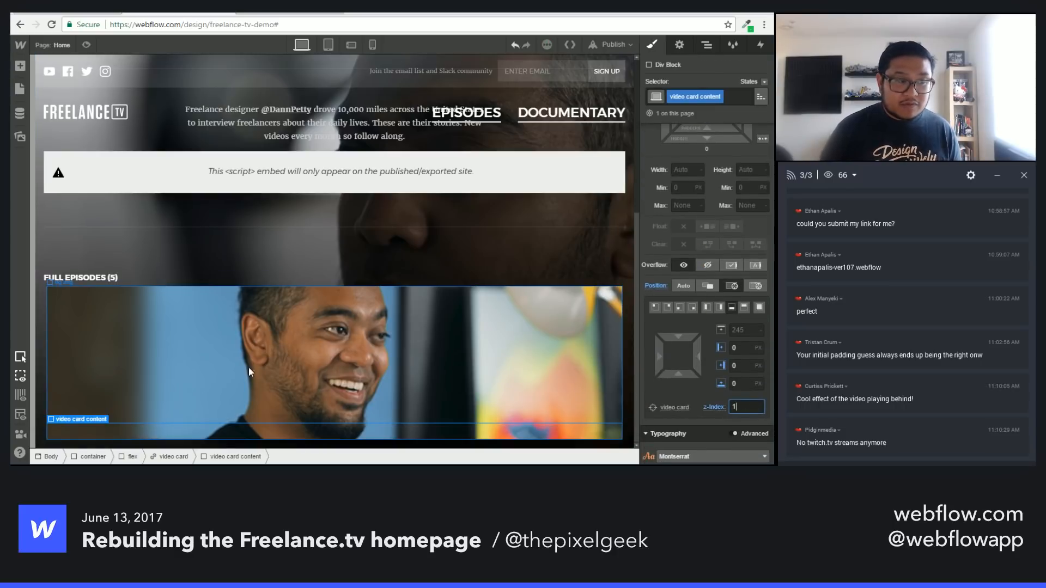
Step: Add a div block inside video card content and apply the existing "flex sides" class to it
left_click(232, 432)
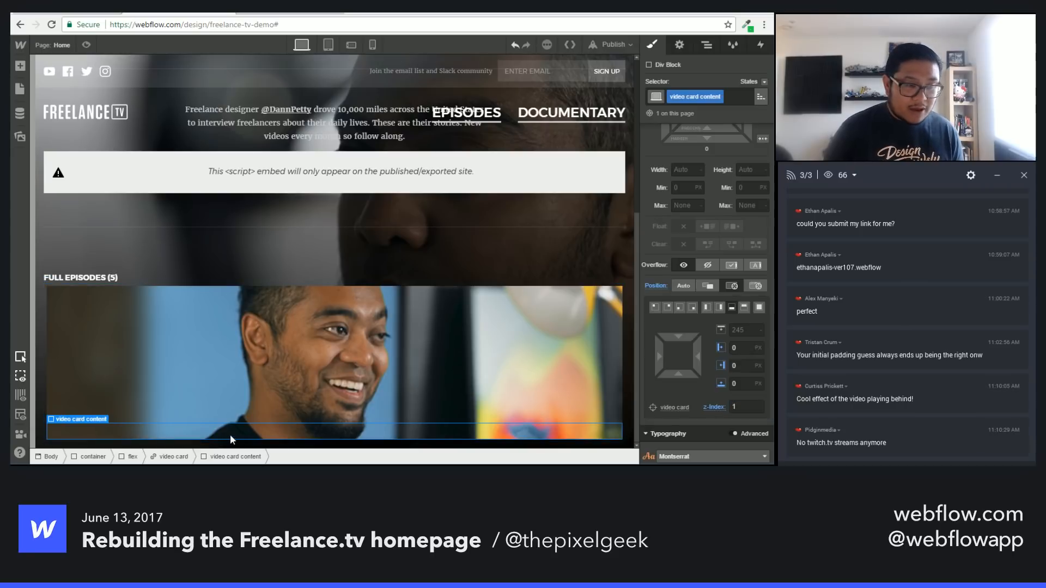
key("a")
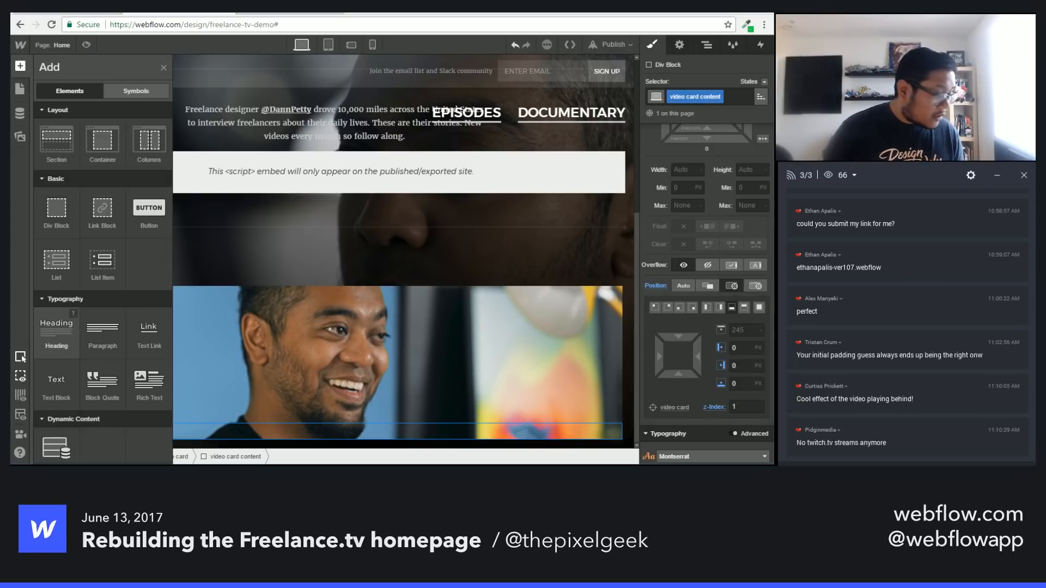
left_click_drag(56, 208, 178, 430)
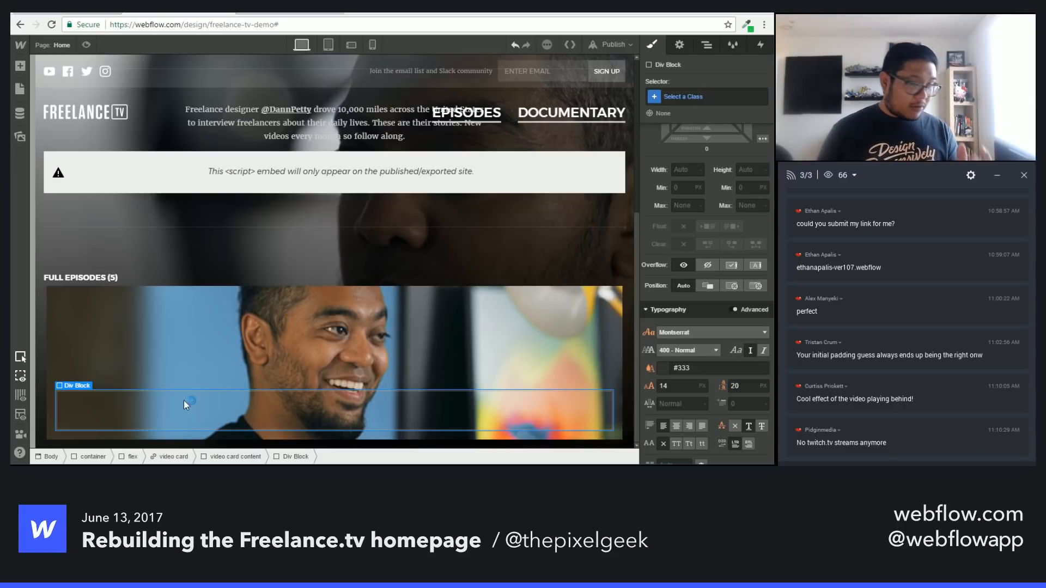
left_click(685, 92)
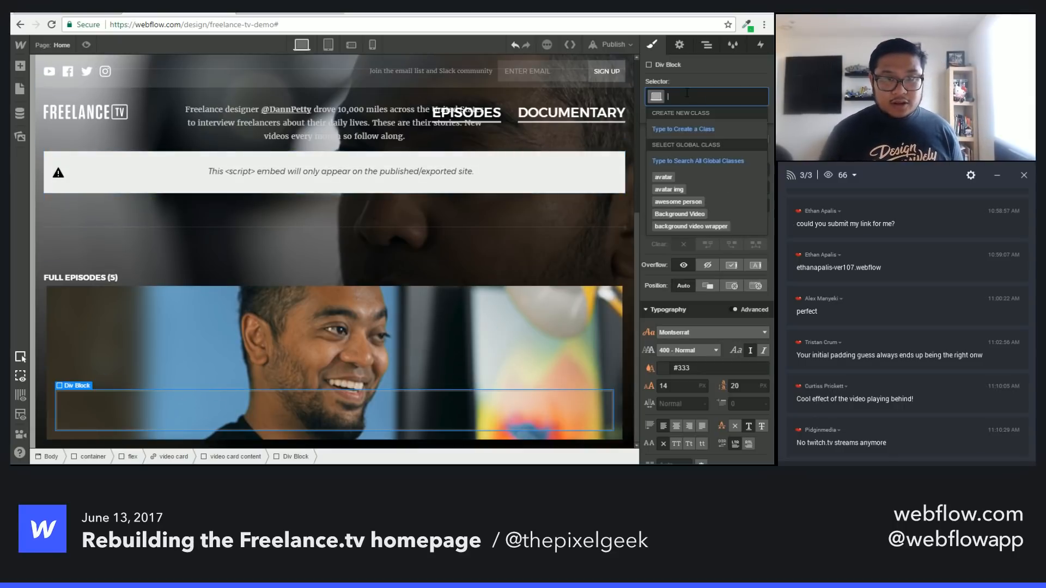
type("flex")
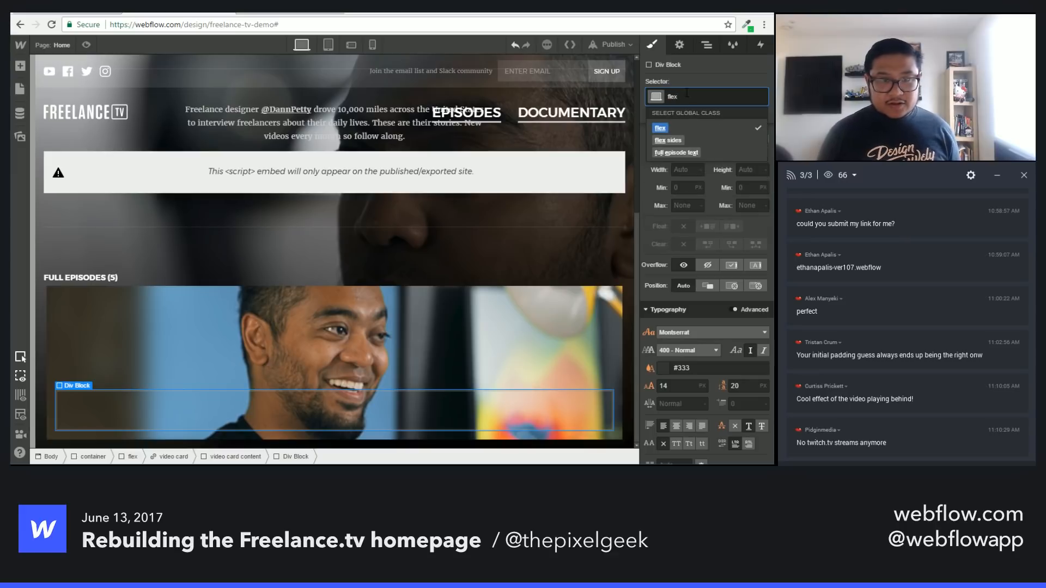
key("Down")
key("Return")
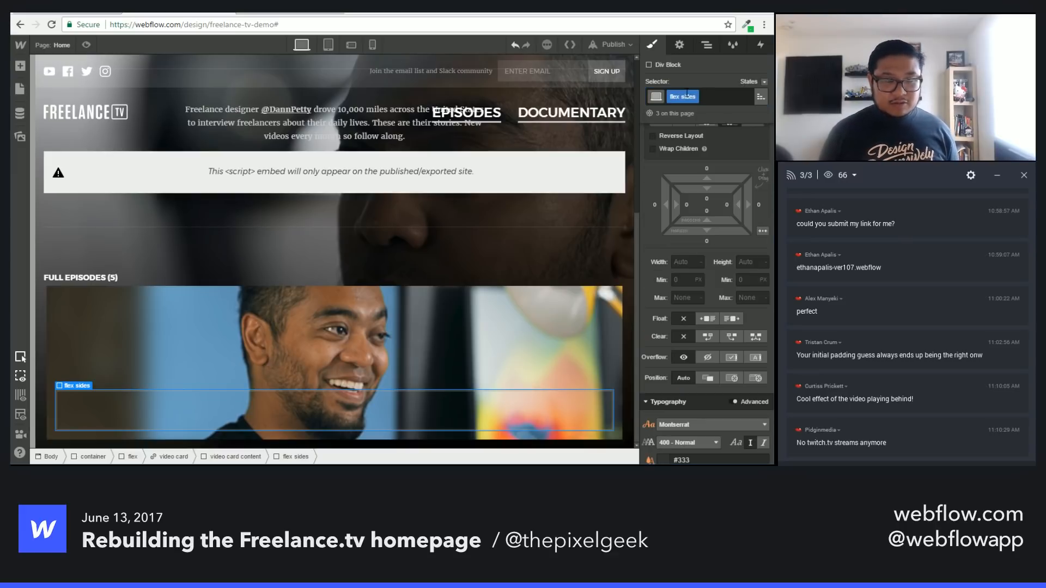
scroll(730, 228, "up", 2)
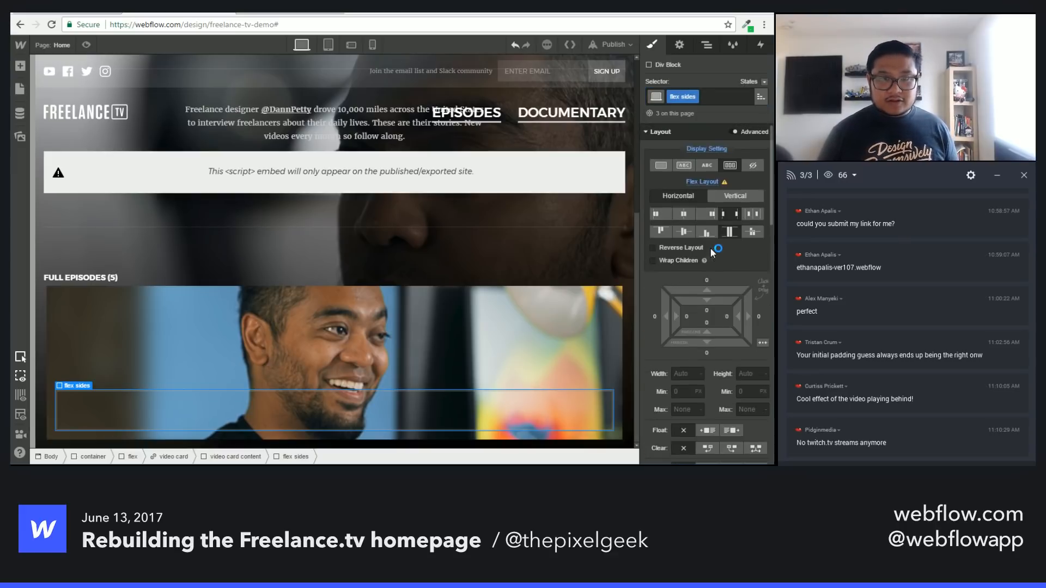
left_click(731, 213)
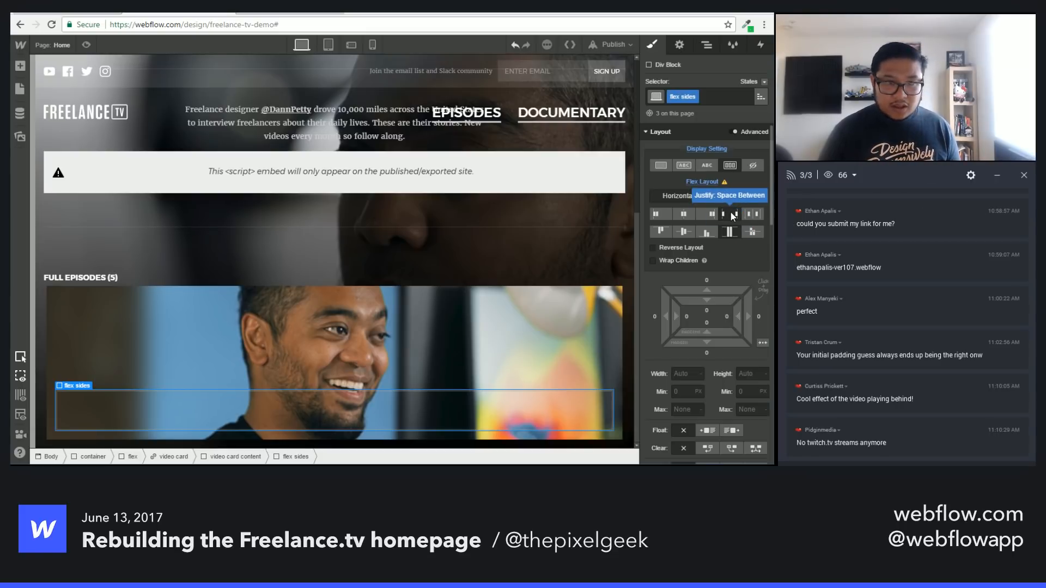
Step: Apply the existing "v-center" combo class to the flex sides div in the video card, with centered alignment
left_click(726, 97)
type("v")
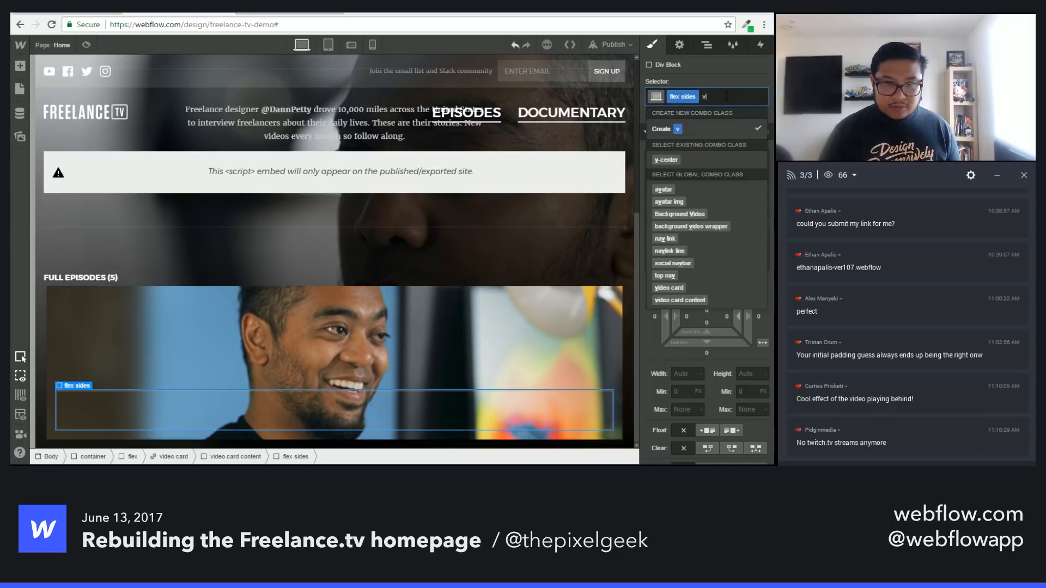
left_click(690, 158)
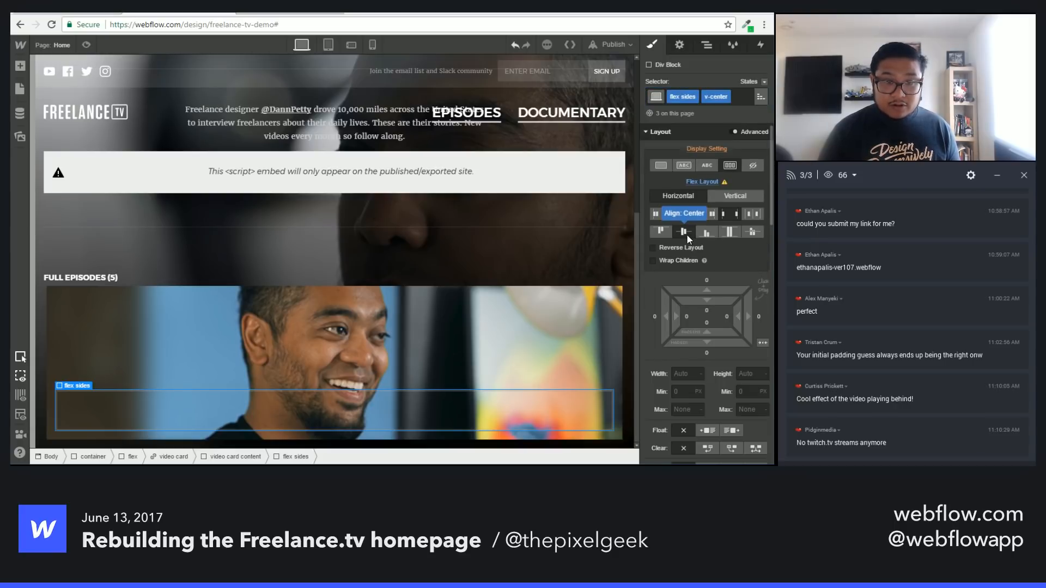
left_click(687, 233)
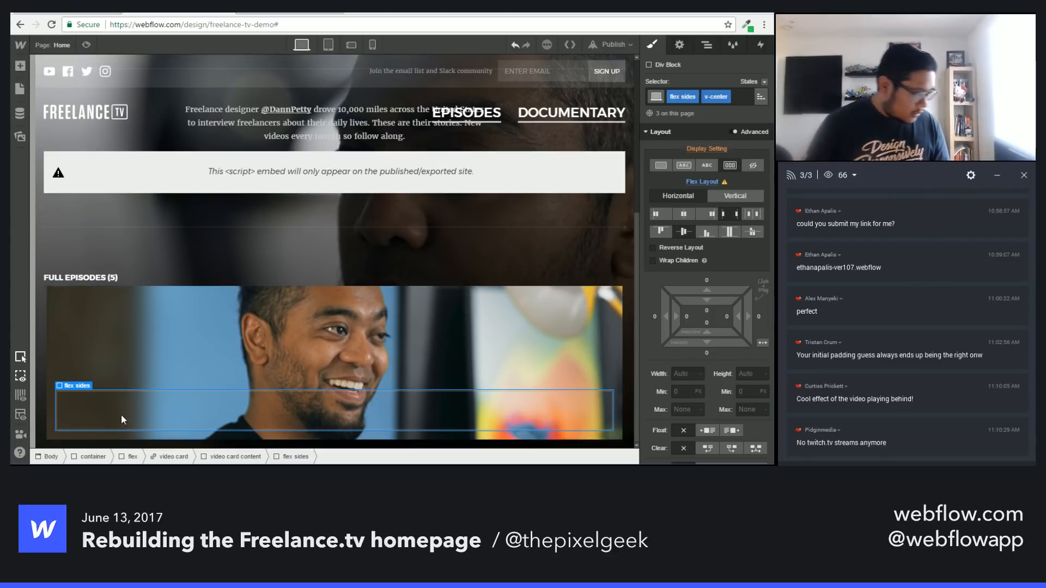
Step: Add a text block inside the video card's flex sides div and replace its placeholder text with a short label
key("a")
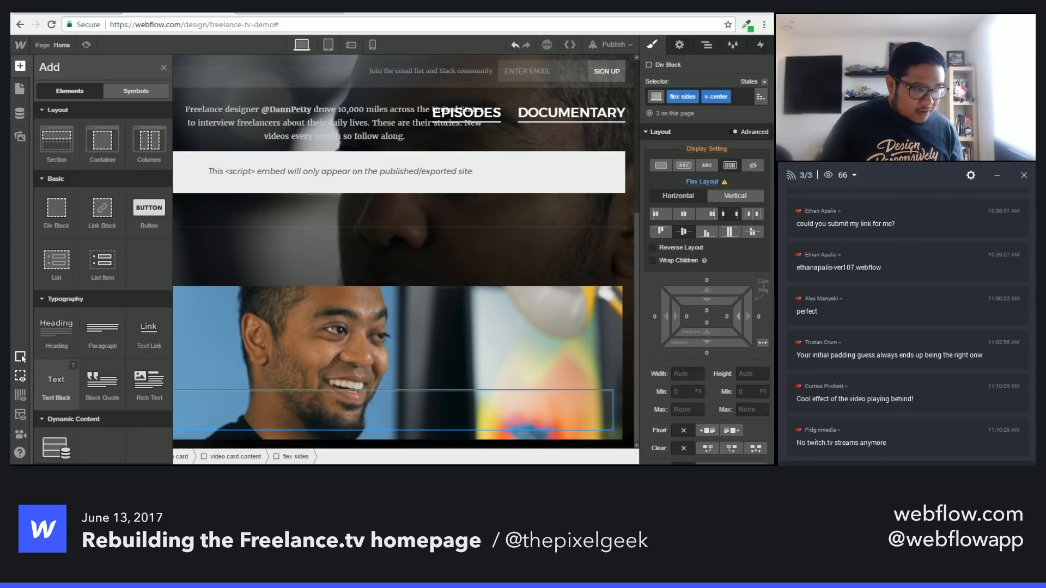
left_click_drag(56, 381, 117, 426)
double_click(130, 424)
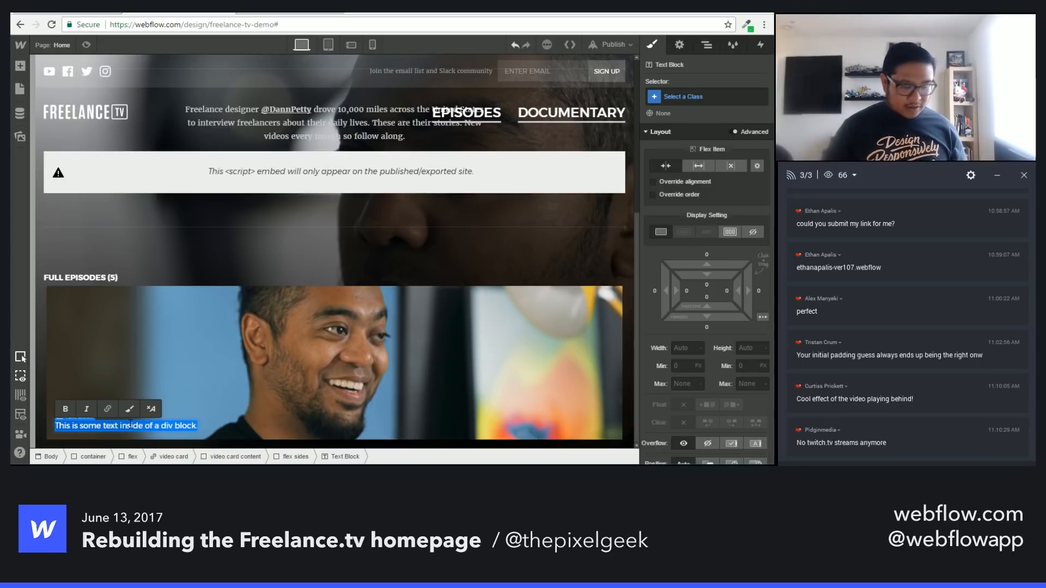
key("BackSpace")
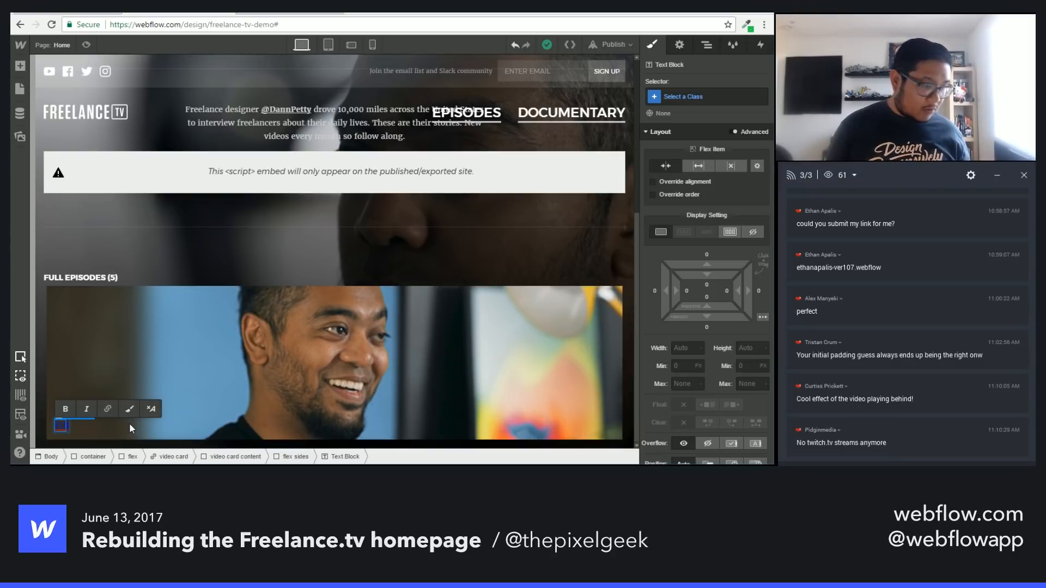
key("Escape")
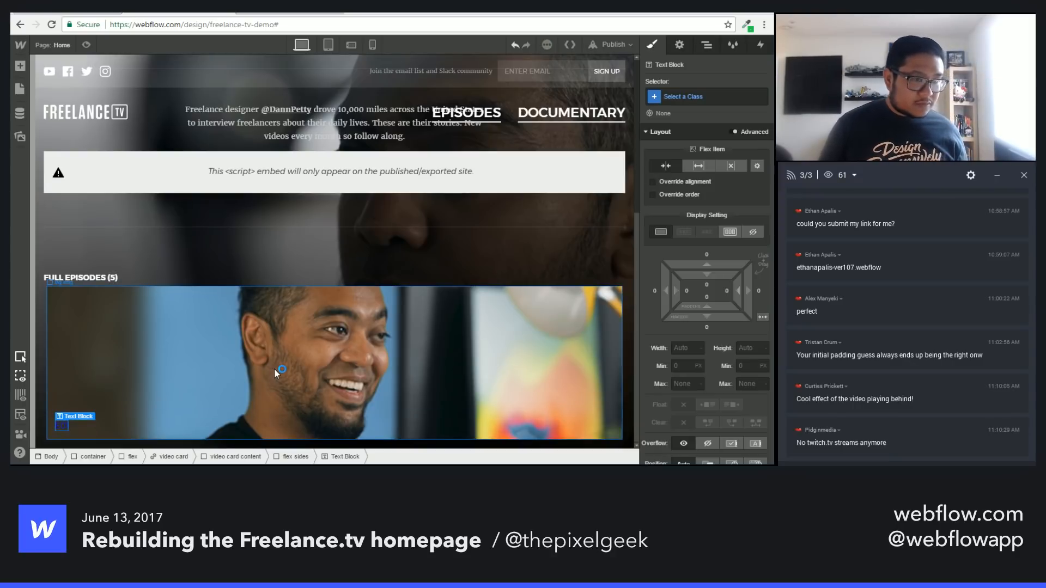
Step: Copy the timecode block from the hero section into the video card's flex sides div
scroll(273, 368, "up", 4)
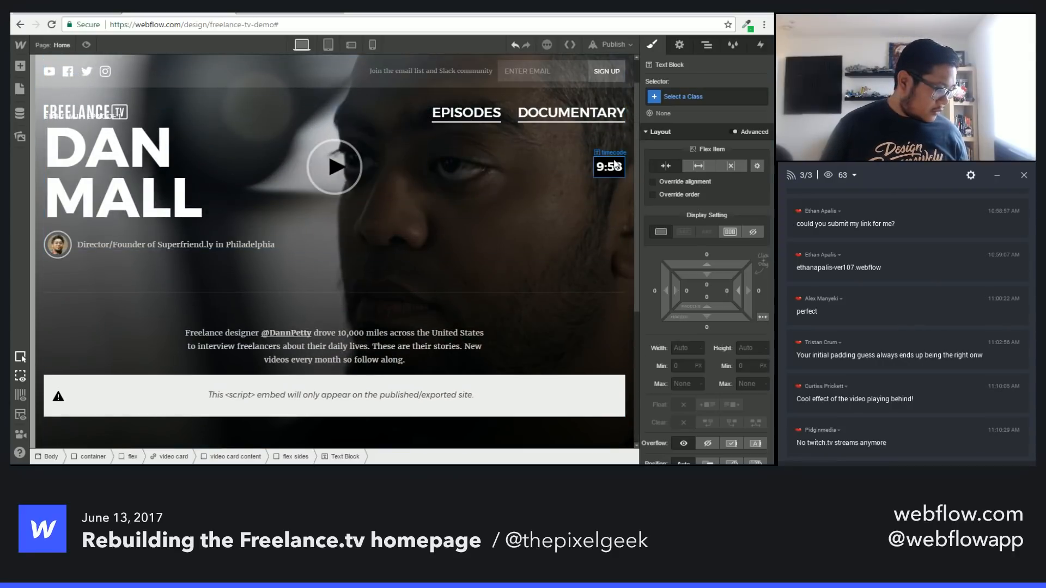
left_click(615, 165)
scroll(459, 365, "down", 4)
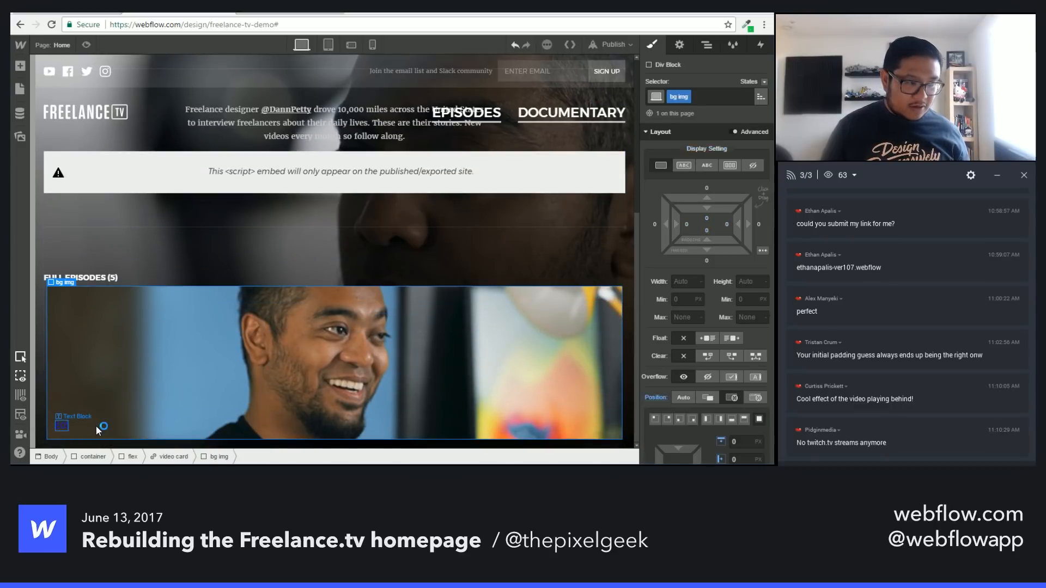
left_click(98, 426)
key("ctrl+v")
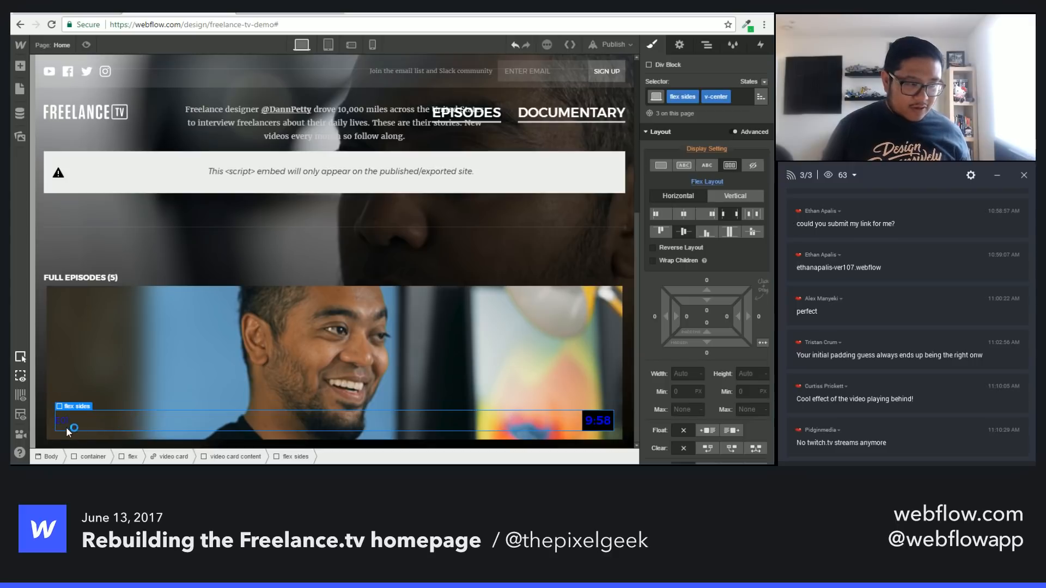
Step: Set the video card link block's text colour to white and remove its underline decoration
left_click(255, 325)
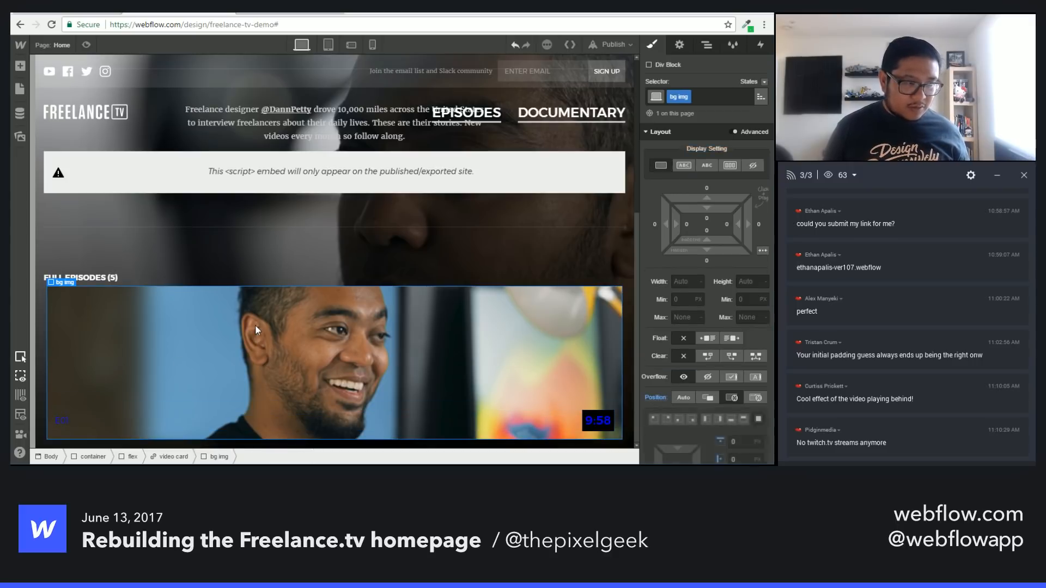
key("Up")
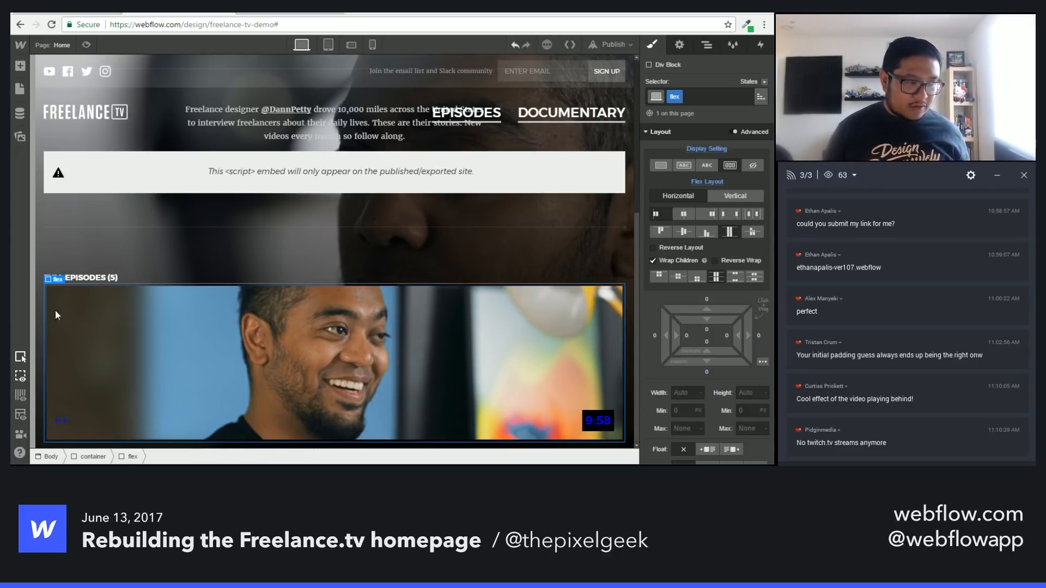
left_click(113, 327)
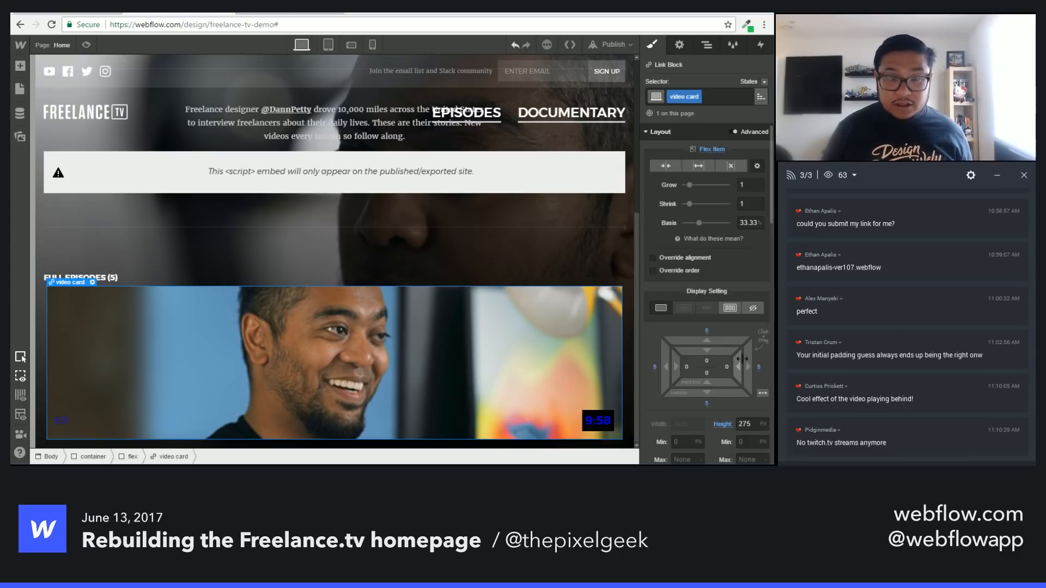
scroll(740, 359, "down", 8)
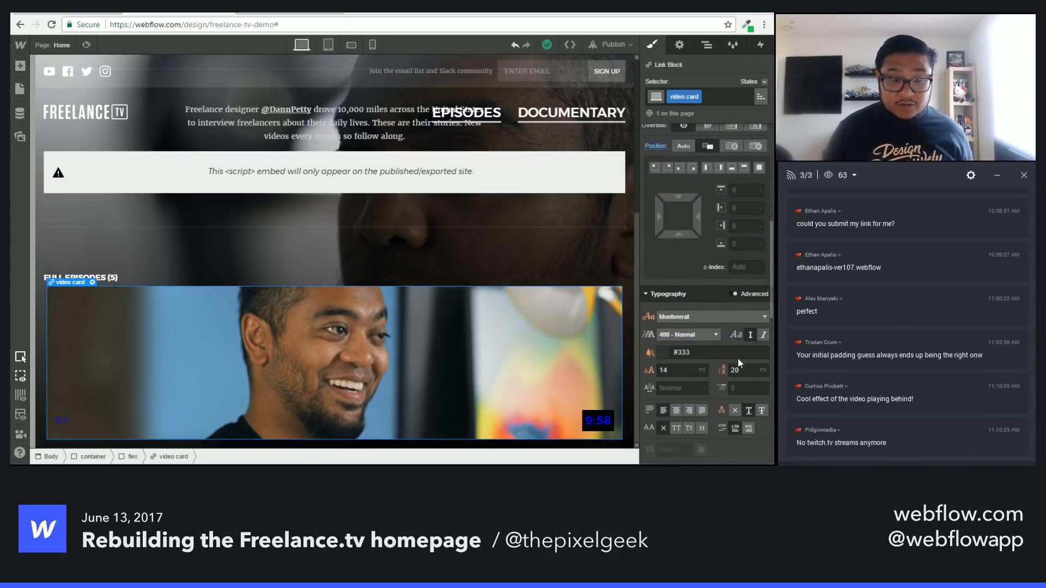
scroll(738, 360, "down", 2)
left_click_drag(698, 243, 640, 239)
type("white")
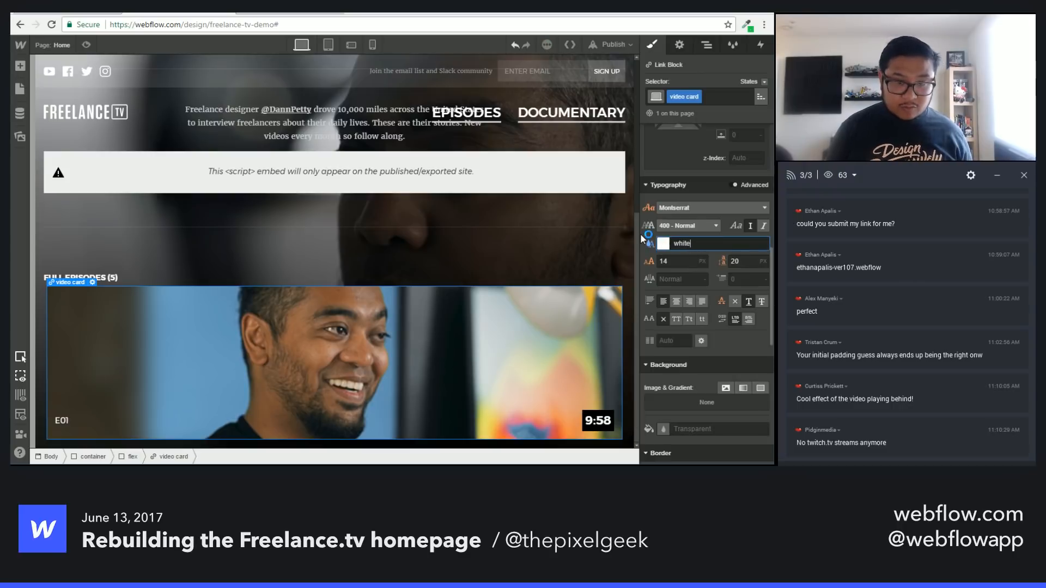
left_click(734, 303)
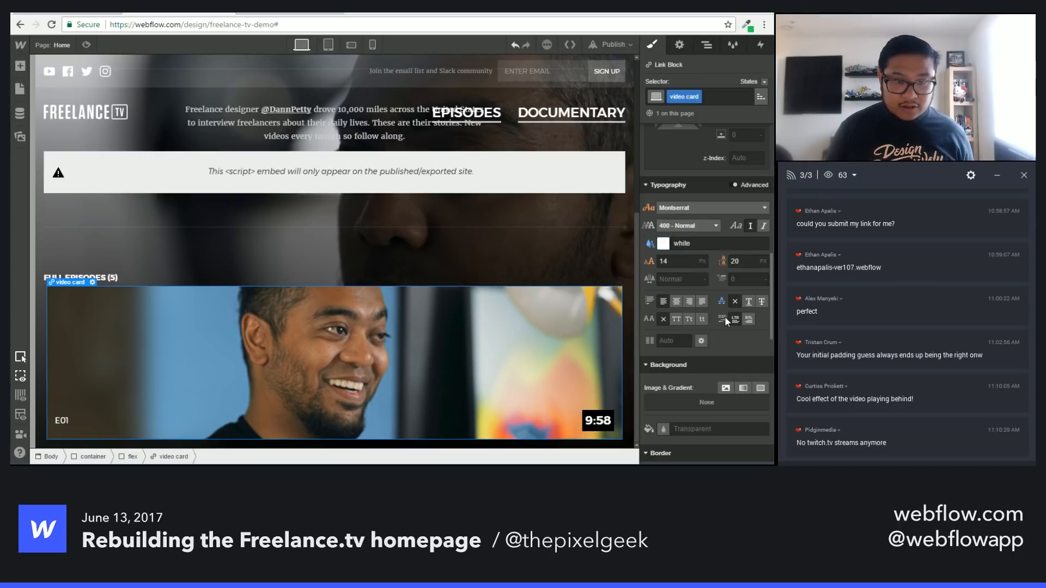
Step: Create the class "episode number" on the E01 text block in the video card
left_click(63, 418)
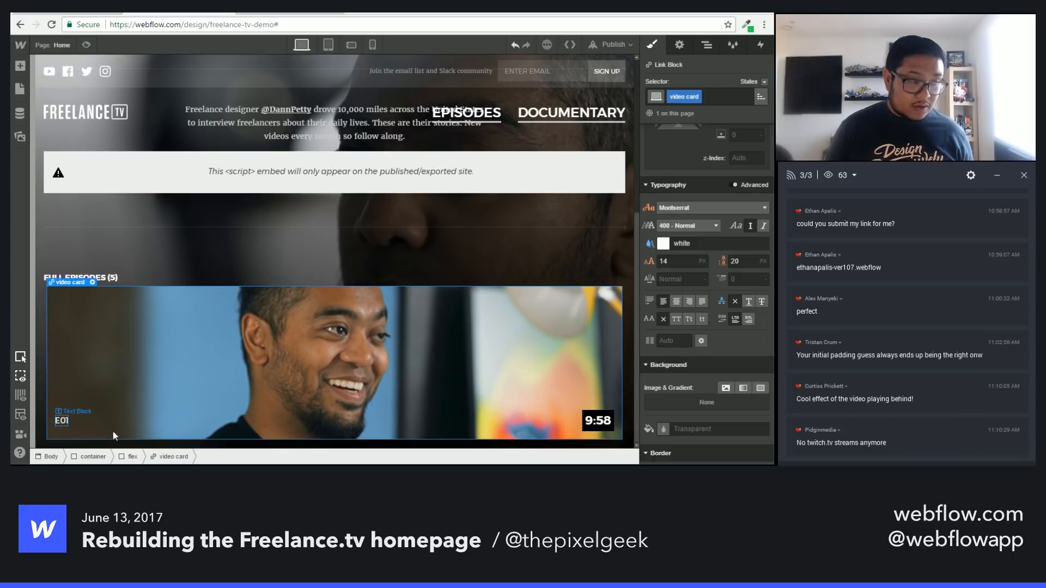
left_click(684, 97)
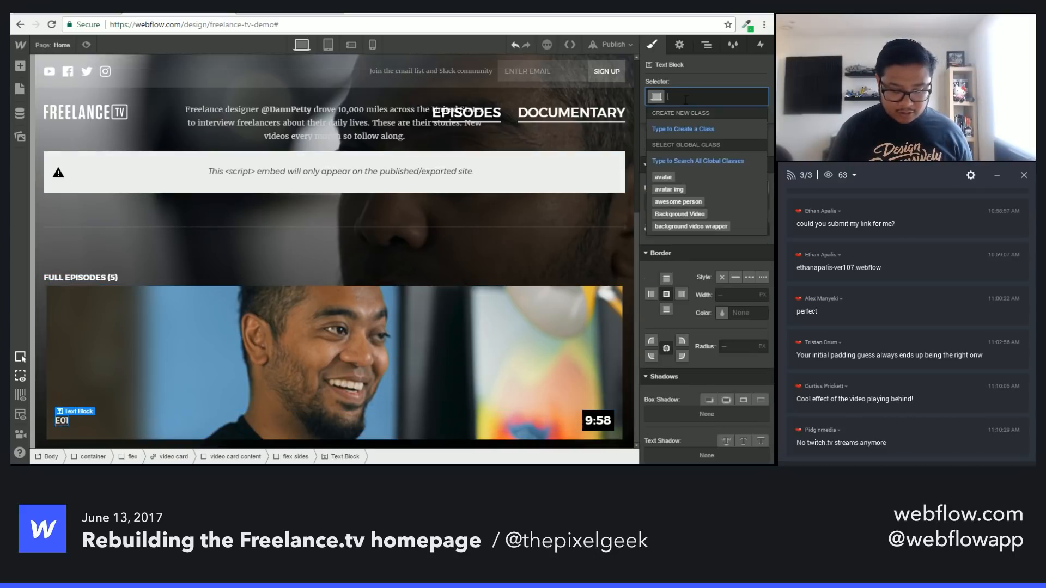
type("episode number")
key("Return")
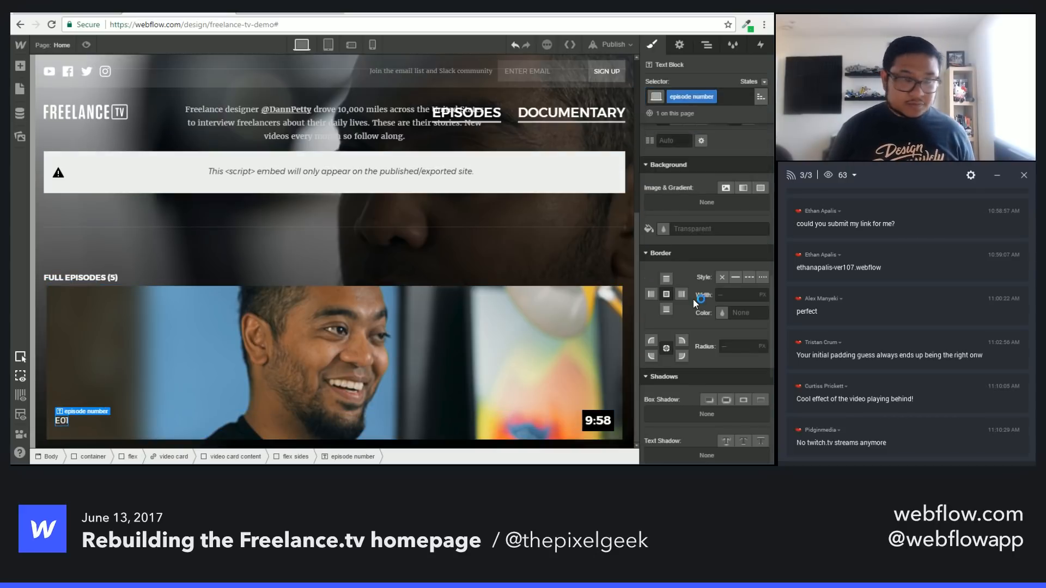
Step: Style the episode number text with 500 - Medium weight, 20 px font size and 28 px line height
scroll(724, 393, "up", 1)
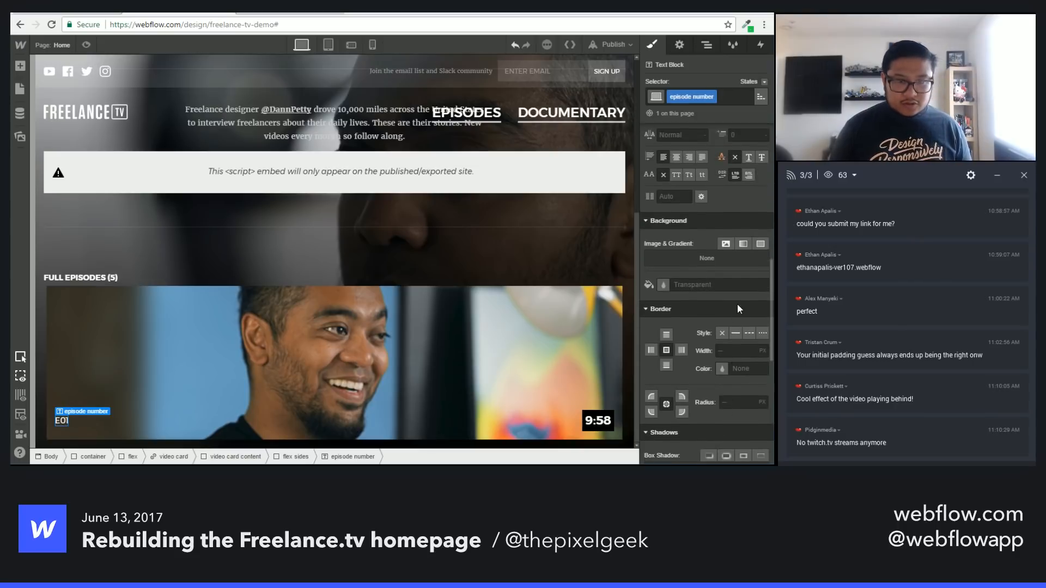
scroll(730, 289, "up", 3)
left_click(681, 249)
left_click(691, 306)
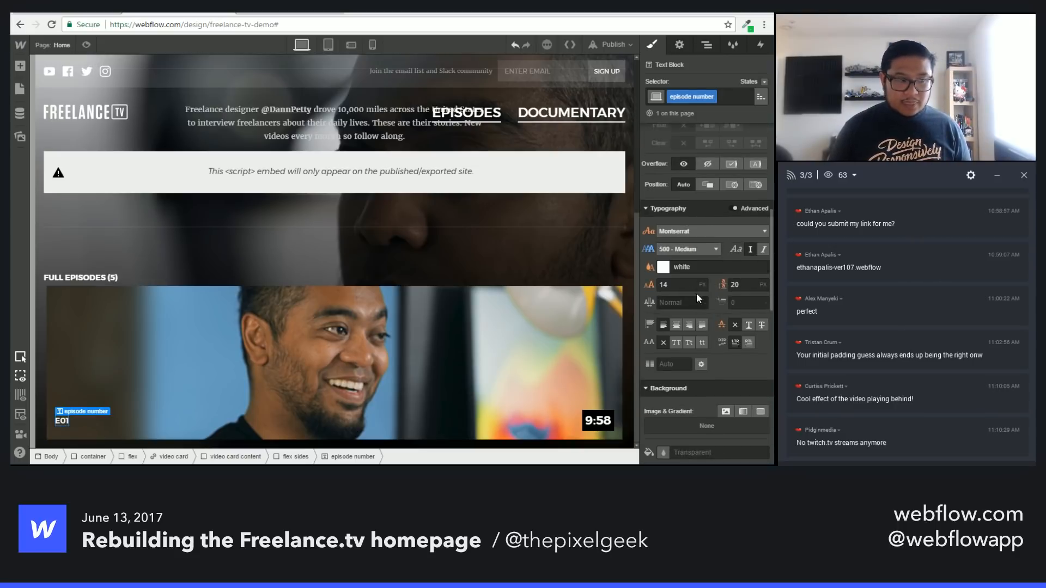
type("24")
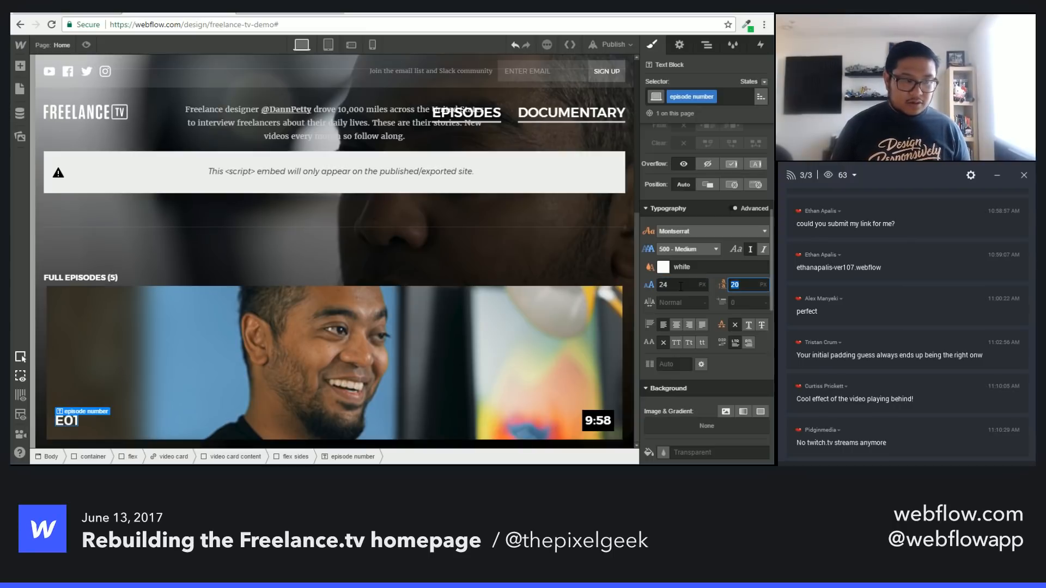
type("30")
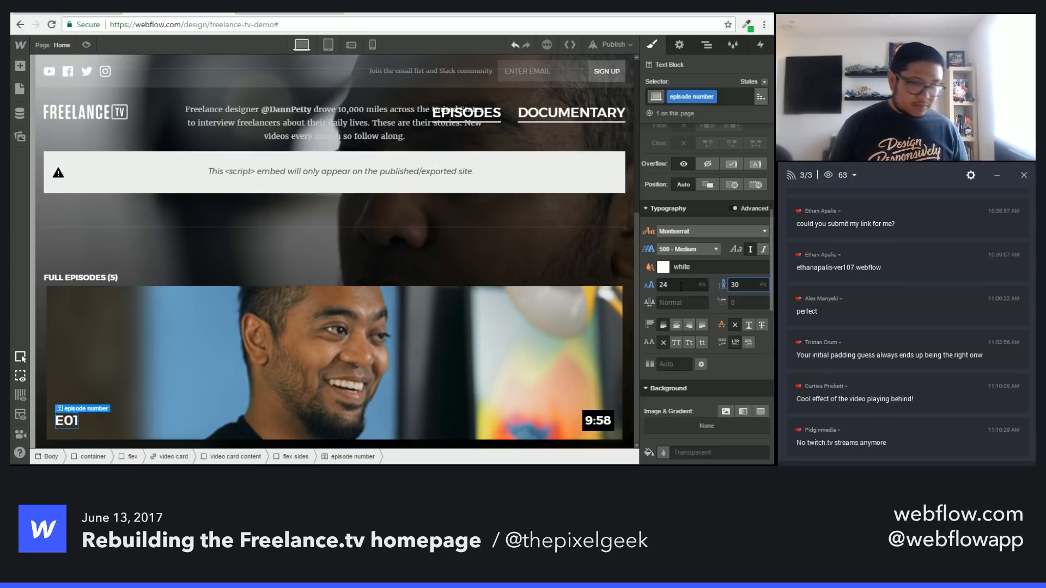
key("shift+Tab")
type("20")
key("Tab")
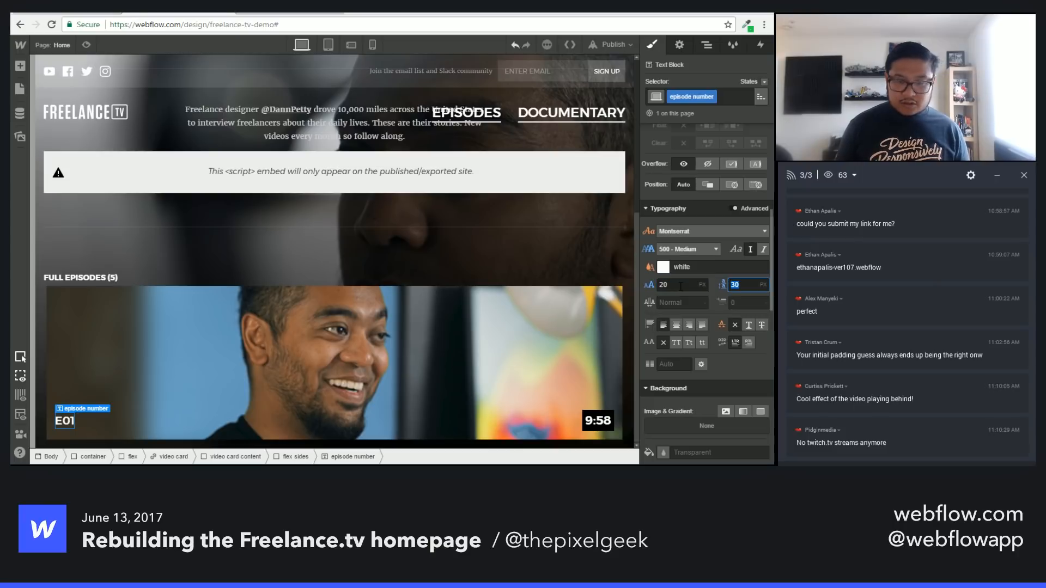
type("28")
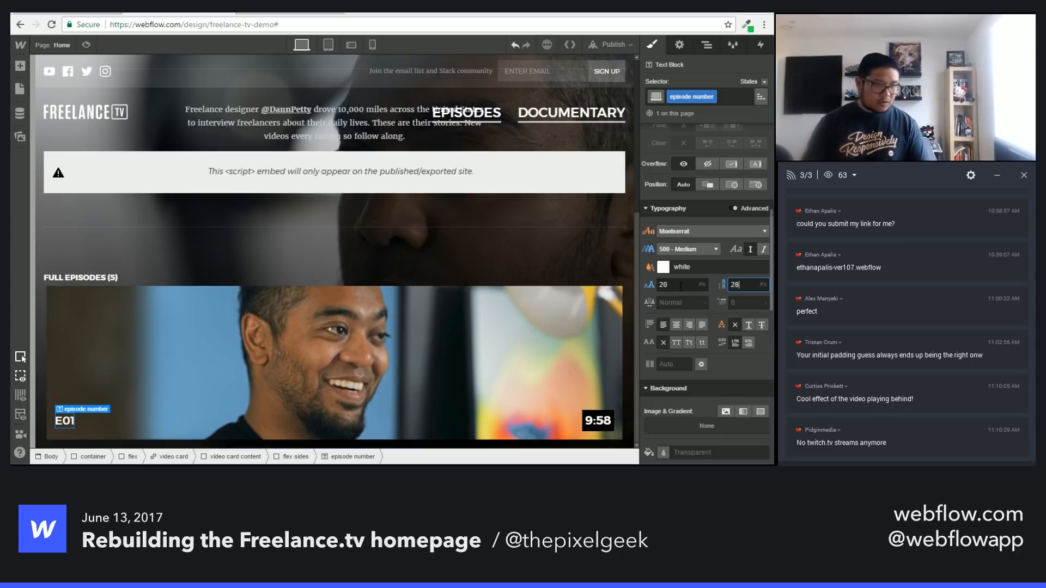
Step: Add a div block inside video card content, directly below the flex sides div
left_click(707, 45)
left_click(690, 319)
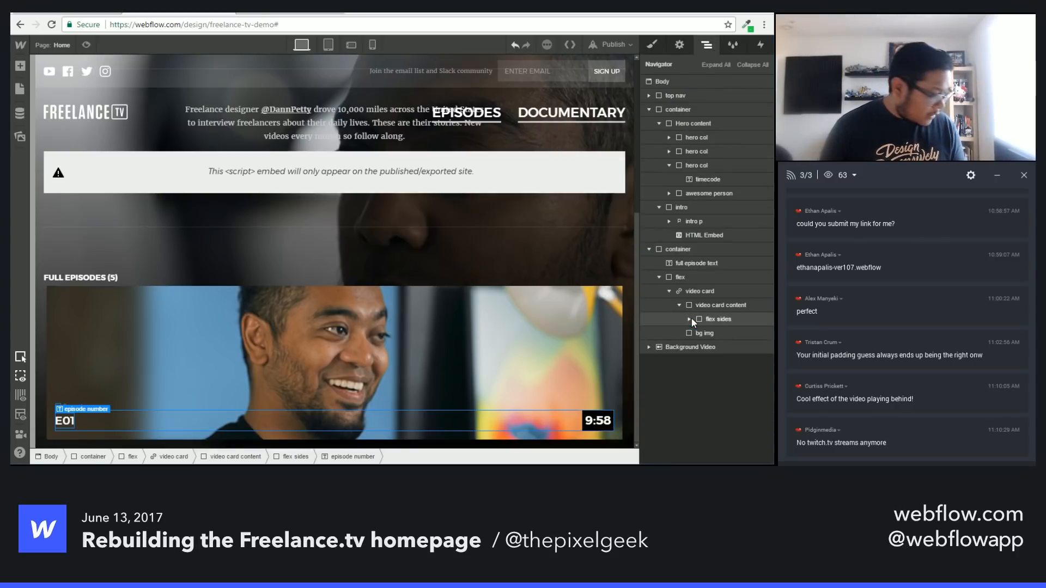
key("a")
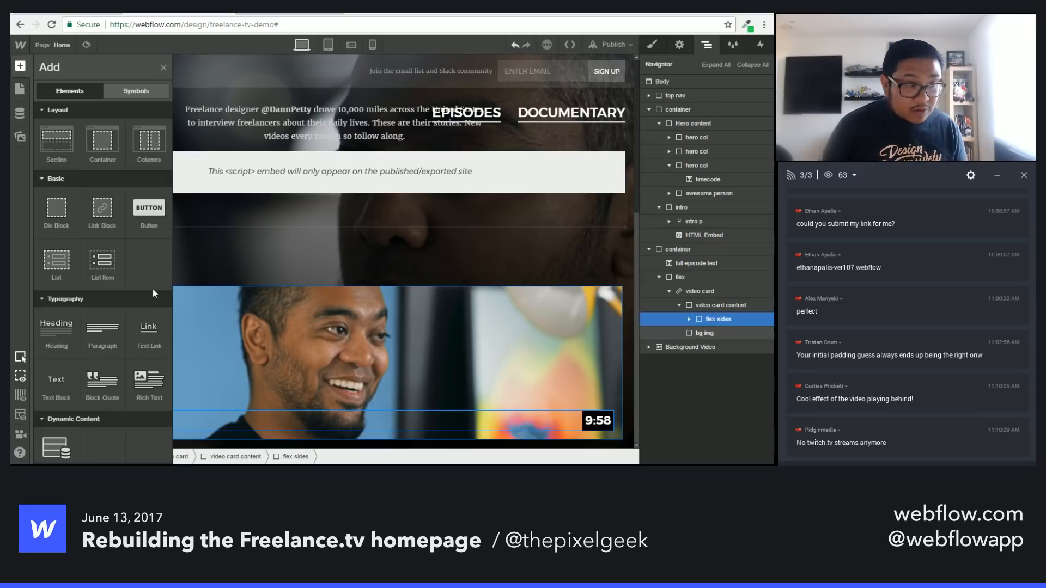
left_click_drag(57, 214, 660, 339)
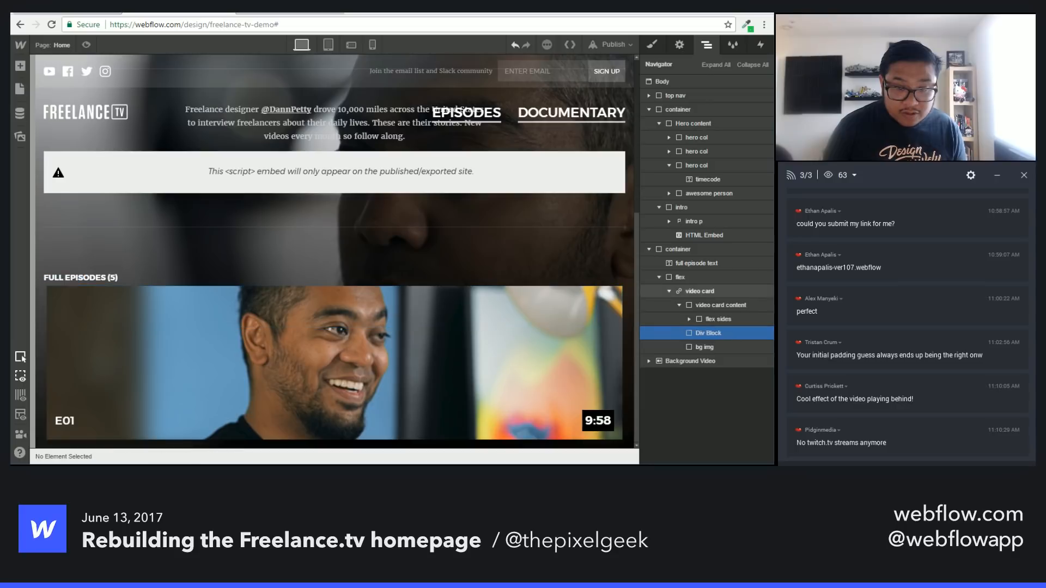
left_click(717, 332)
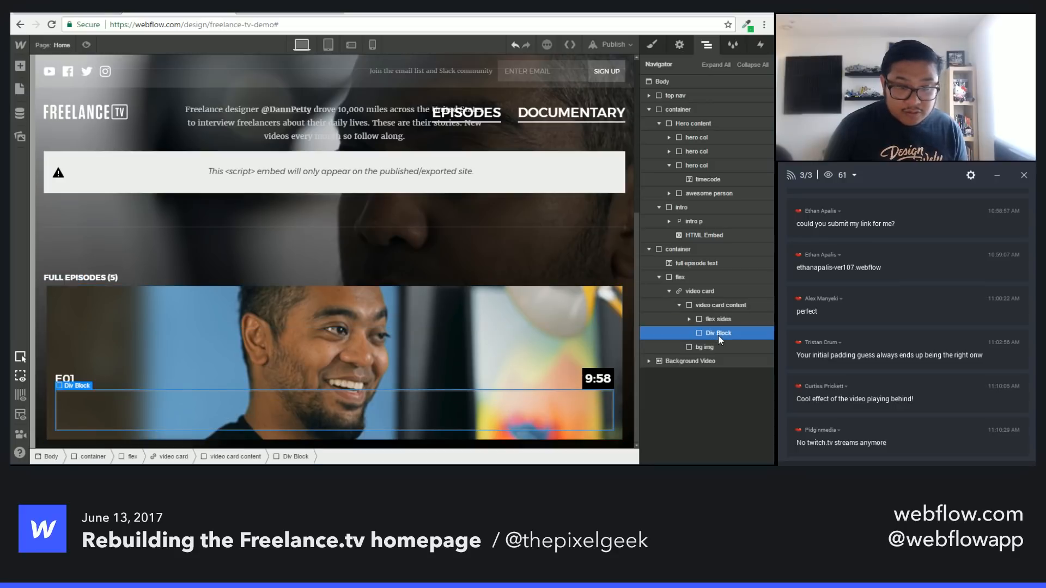
Step: Create the class "interviewee" on the new div block and give it a 30 px top margin
left_click(653, 46)
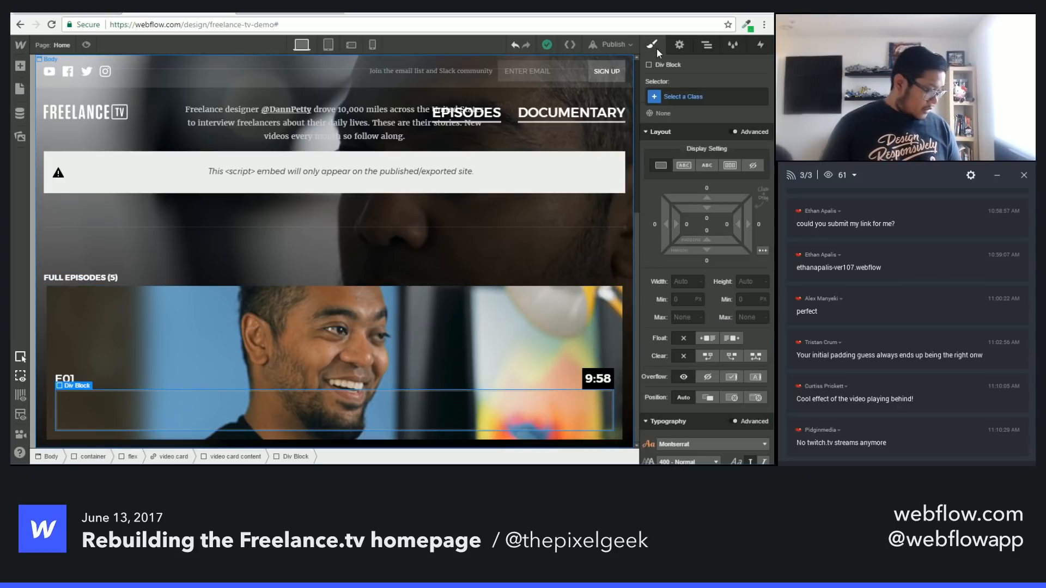
left_click(688, 98)
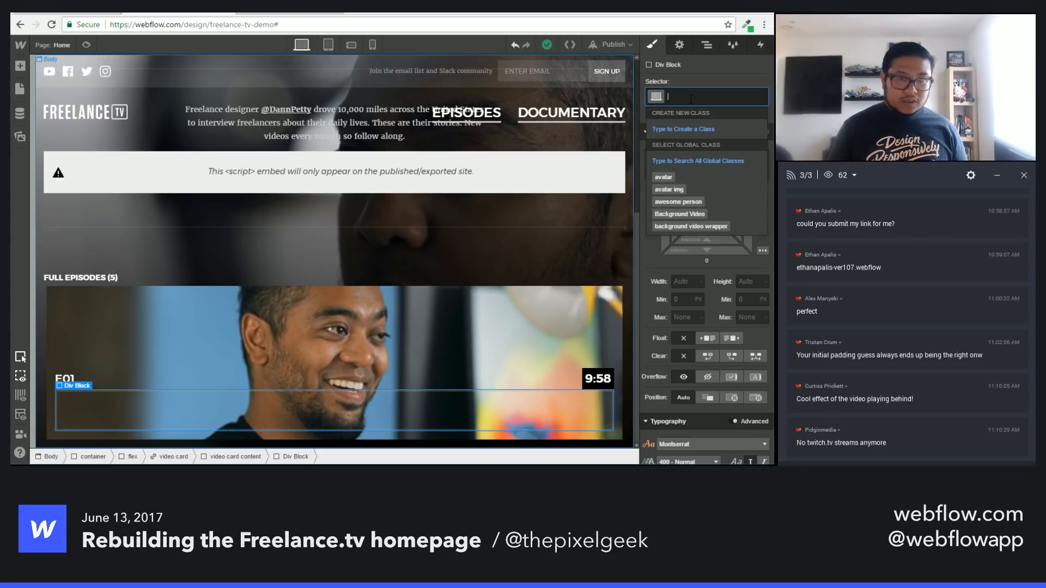
type("interviewee")
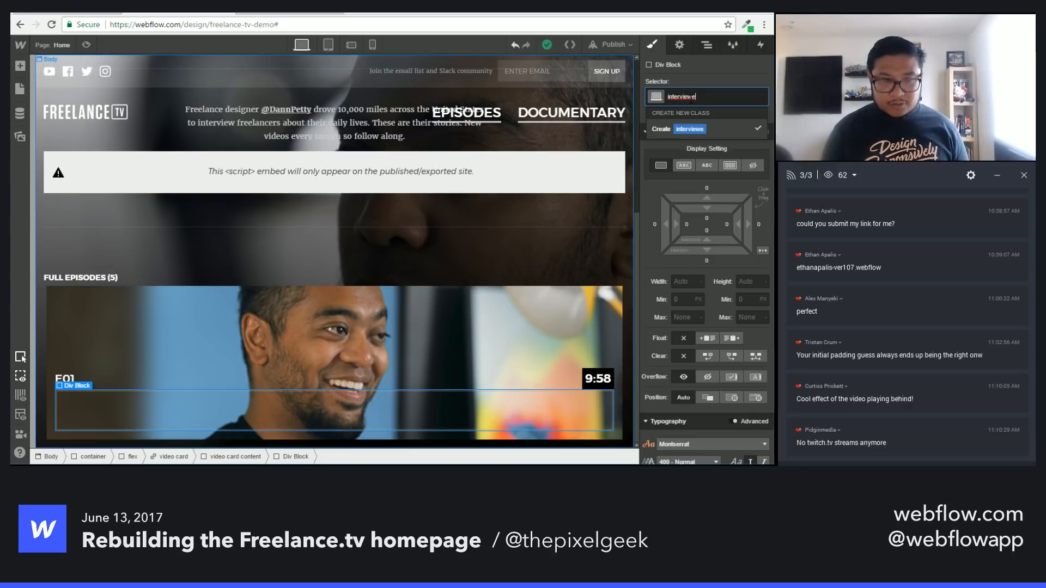
key("Return")
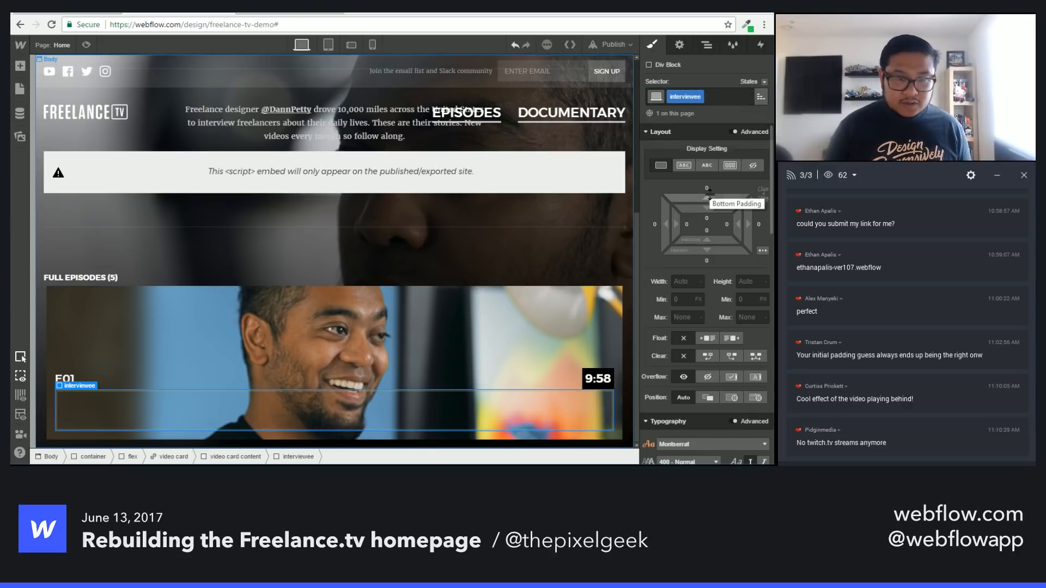
left_click_drag(707, 188, 704, 144)
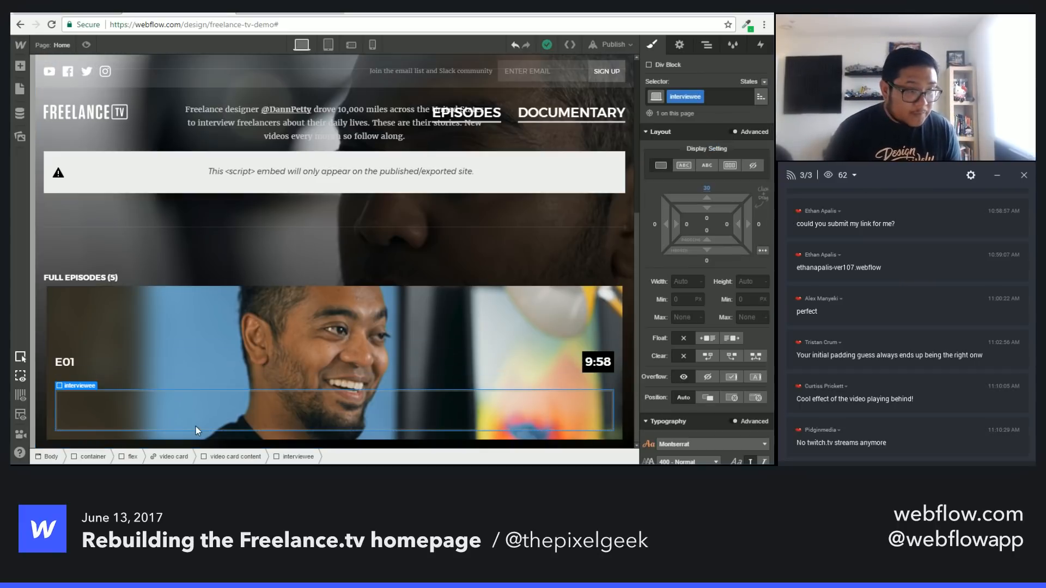
Step: Copy the avatar block from the hero section into the video card's interviewee div
key("a")
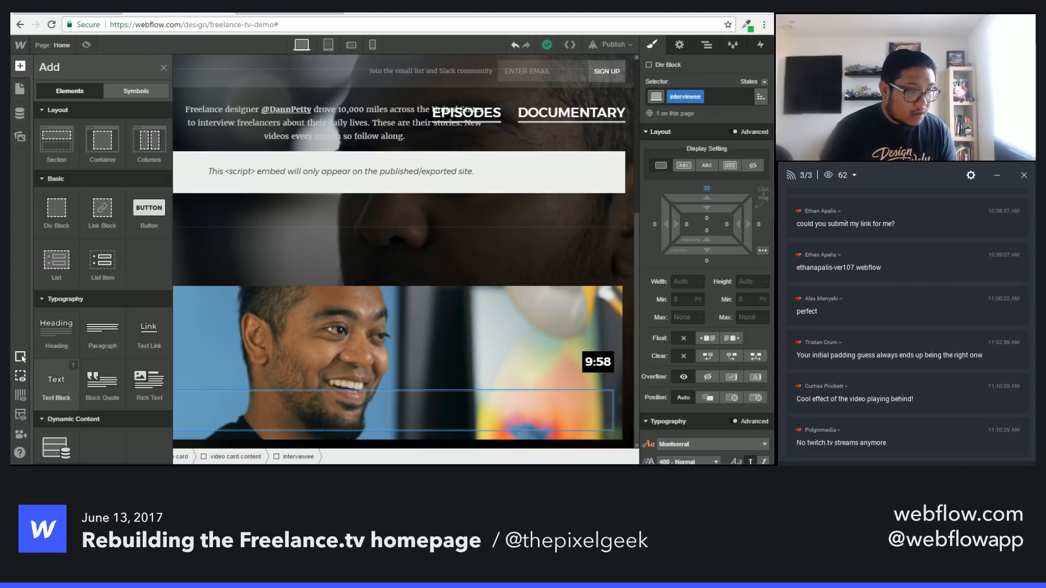
key("a")
scroll(235, 313, "up", 5)
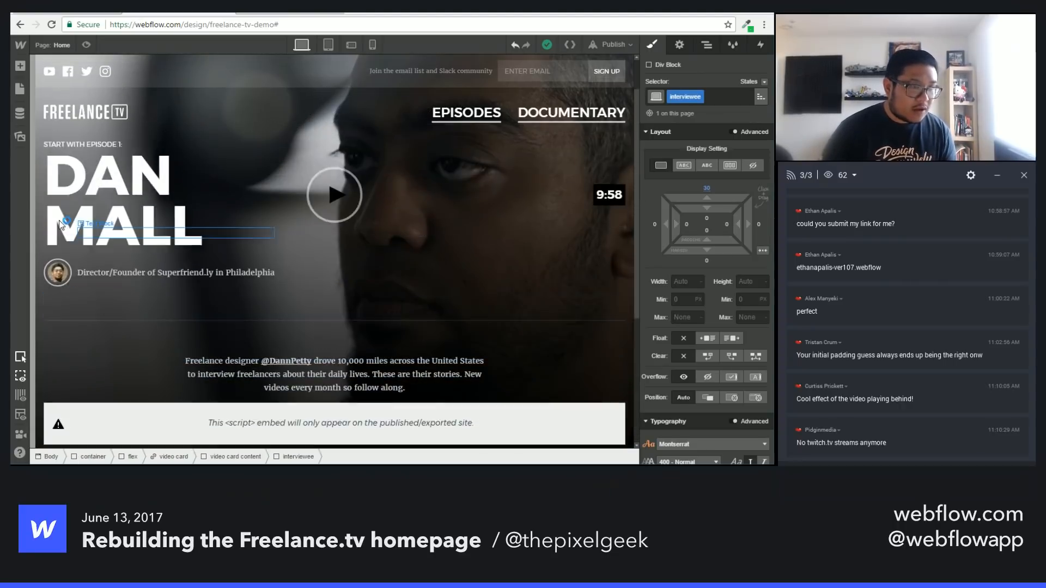
left_click(63, 293)
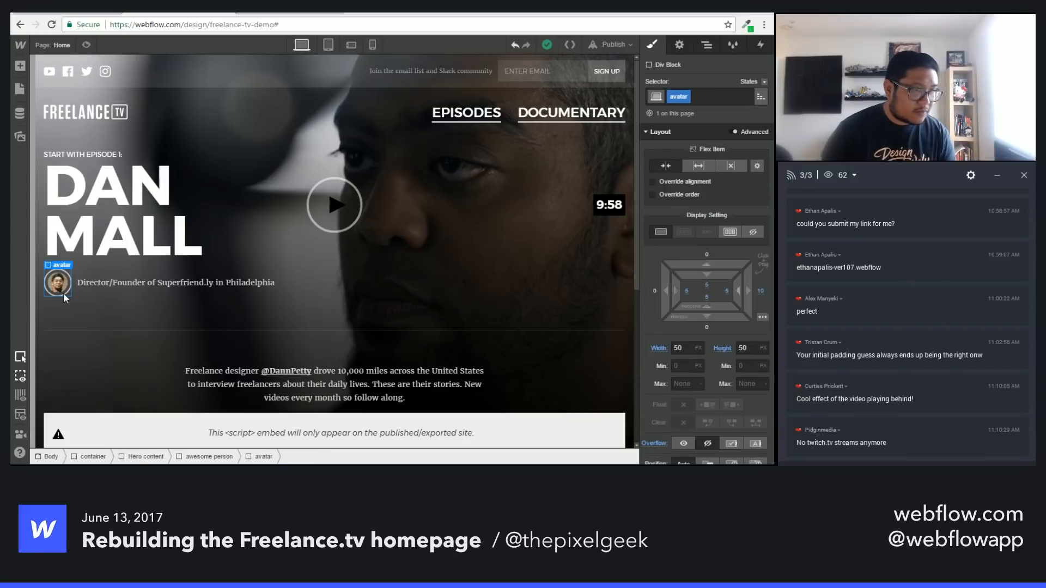
scroll(152, 355, "down", 5)
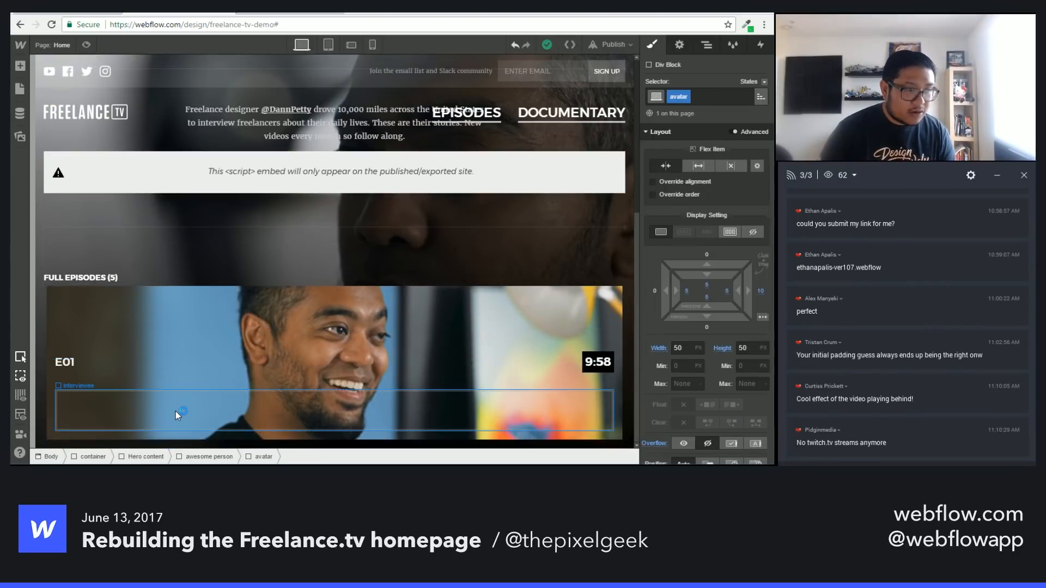
left_click(171, 408)
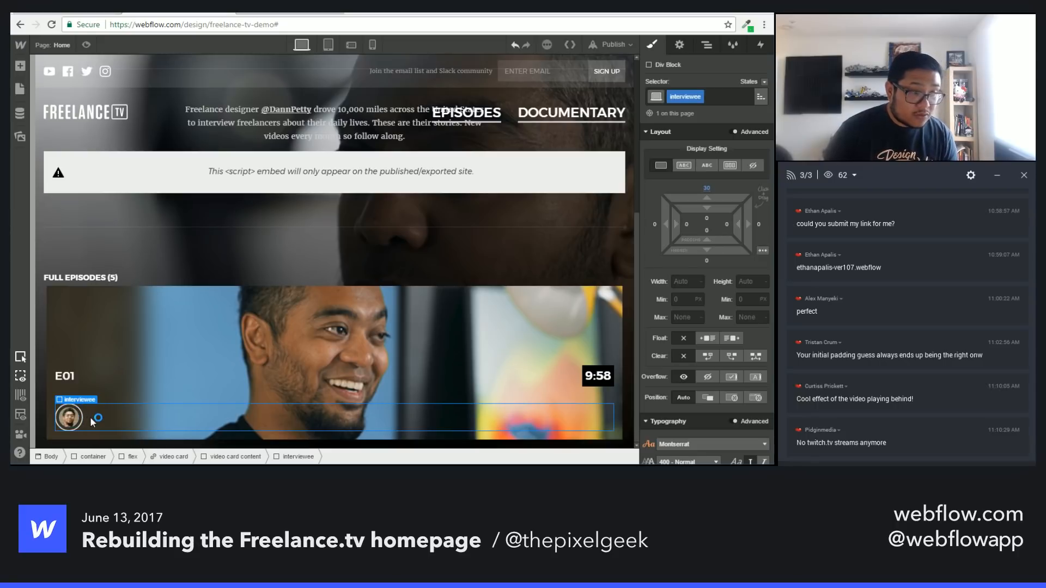
Step: Add a text block below the avatar in the interviewee div and replace its placeholder with the interviewee's name in capitals
key("a")
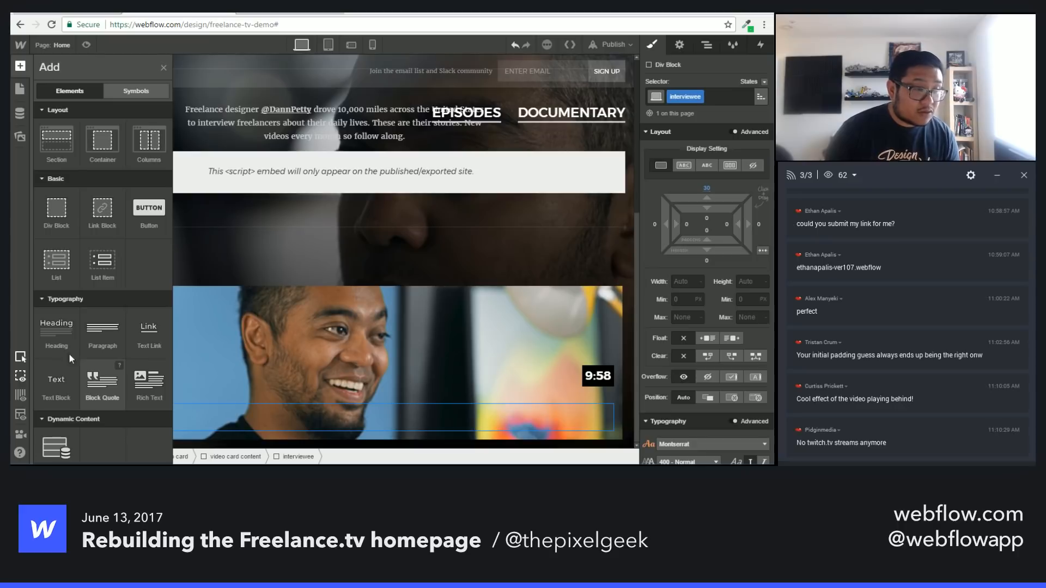
left_click_drag(166, 443, 180, 426)
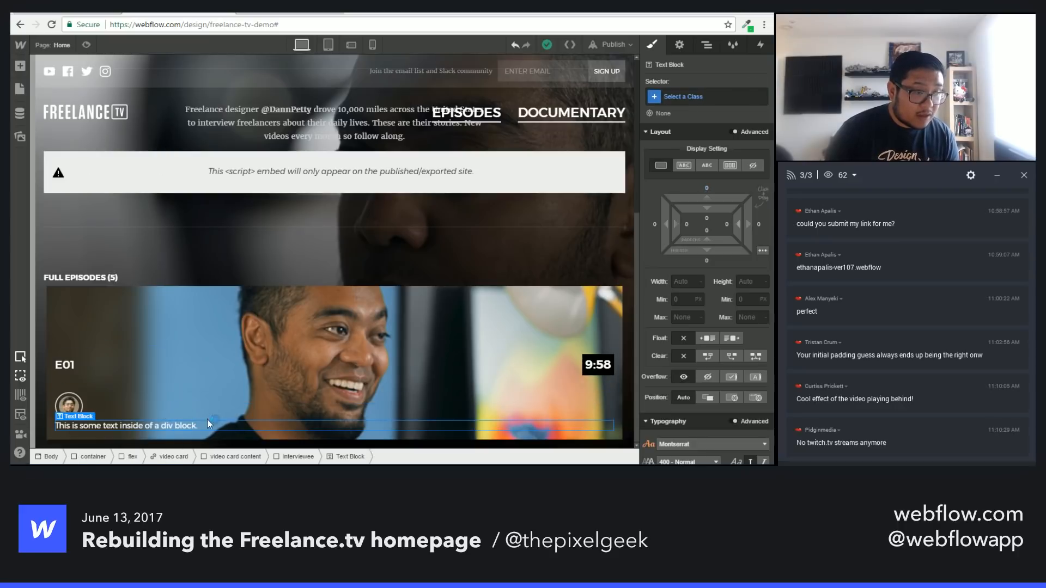
double_click(142, 427)
type("DAN MALL")
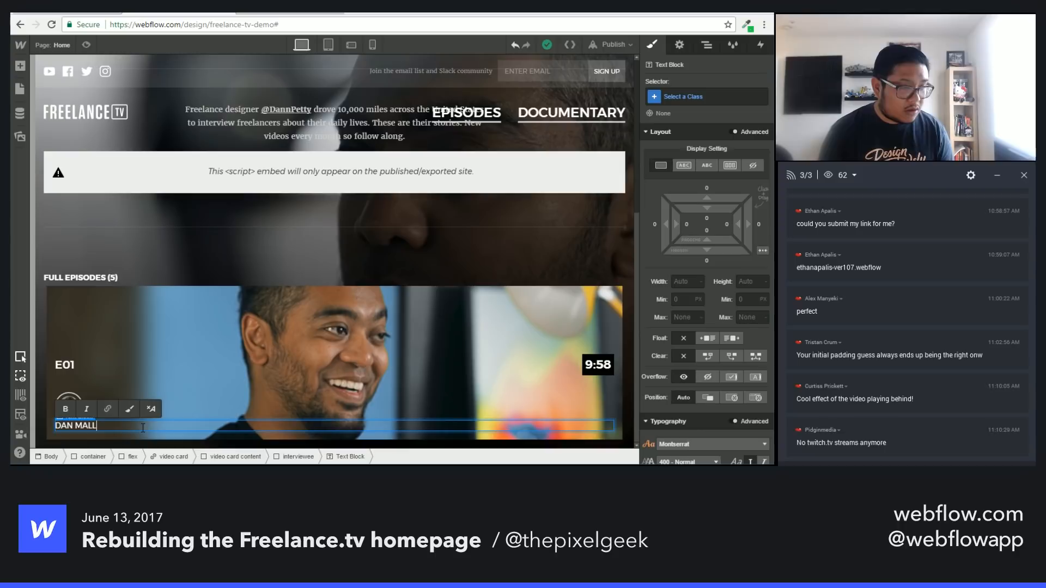
key("Escape")
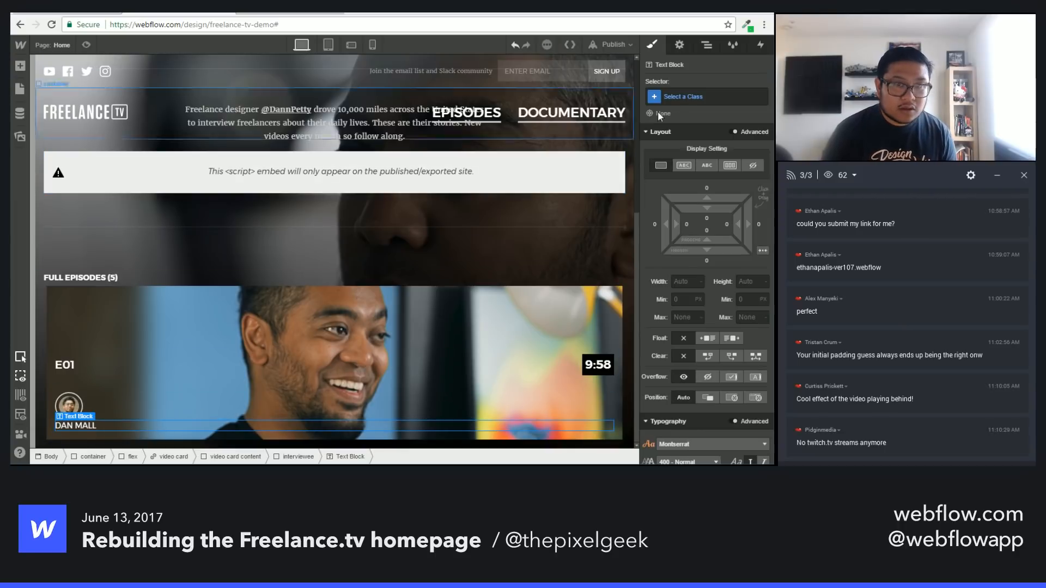
Step: Create the class "name" on the interviewee's text block and set its display to inline-block
left_click(690, 96)
type("name")
key("Return")
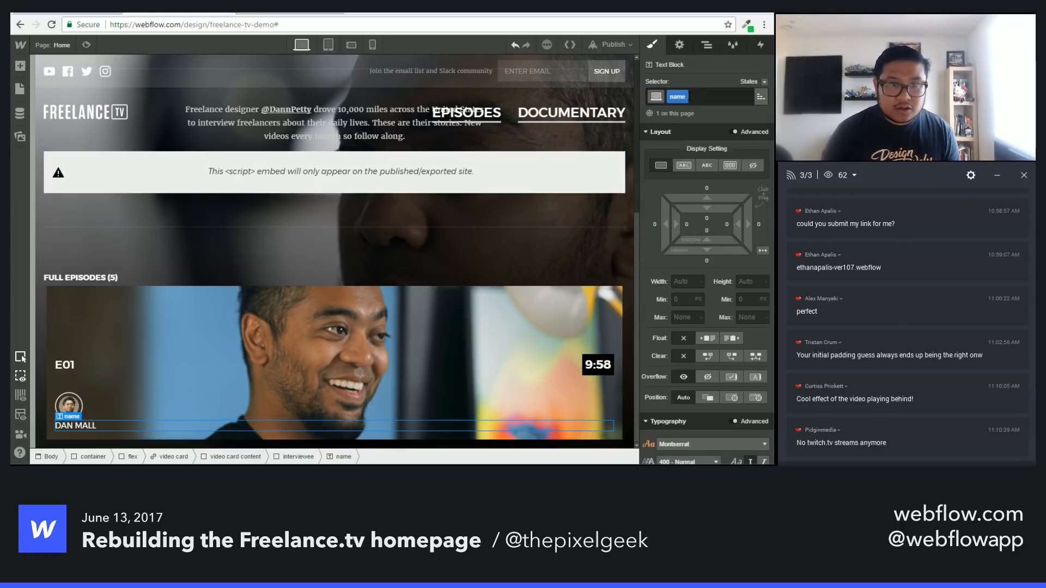
left_click(691, 166)
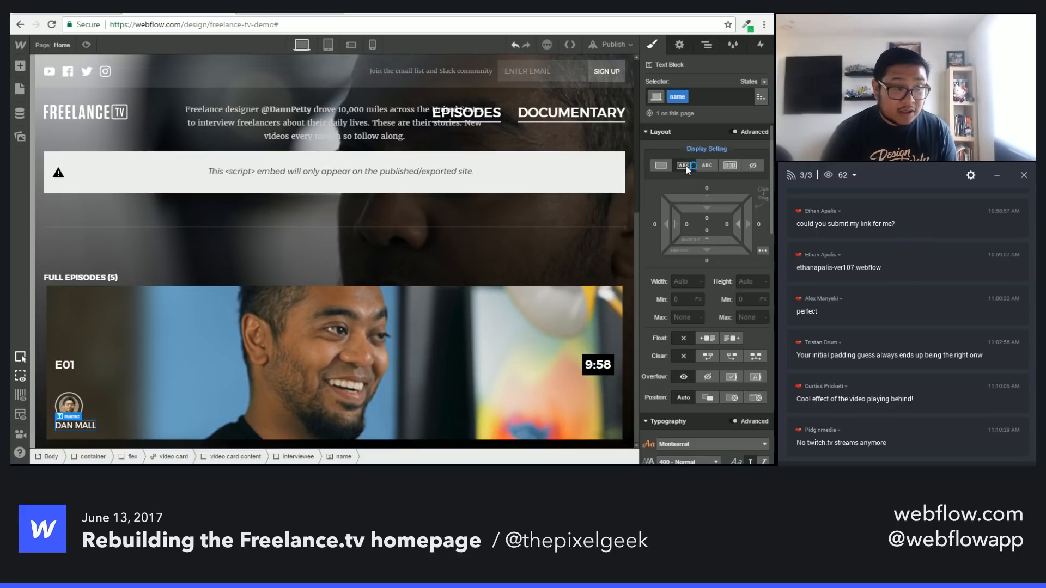
Step: Set the display of the avatar block in the video card to inline-block
left_click(79, 400)
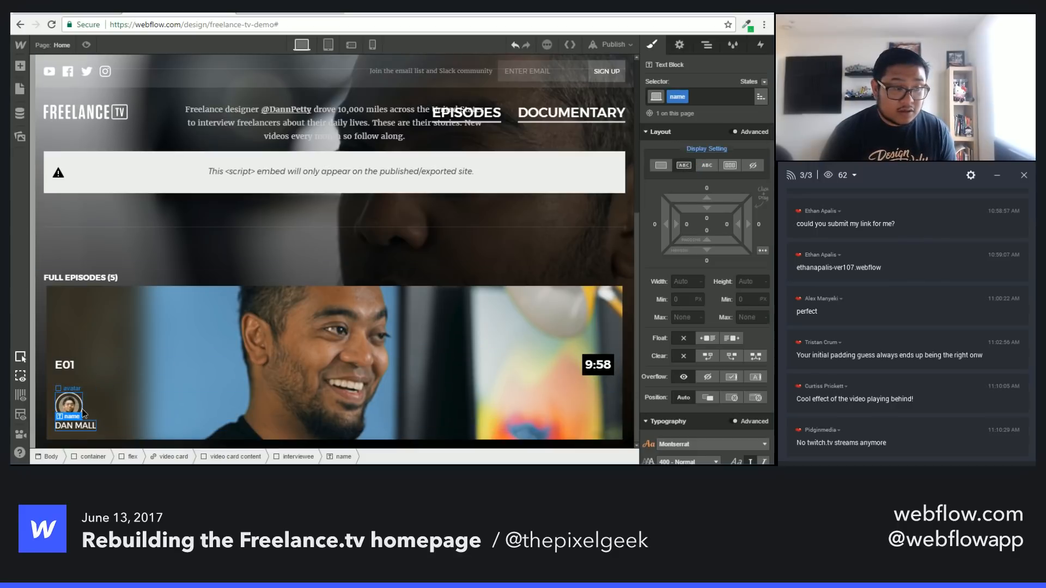
left_click(684, 165)
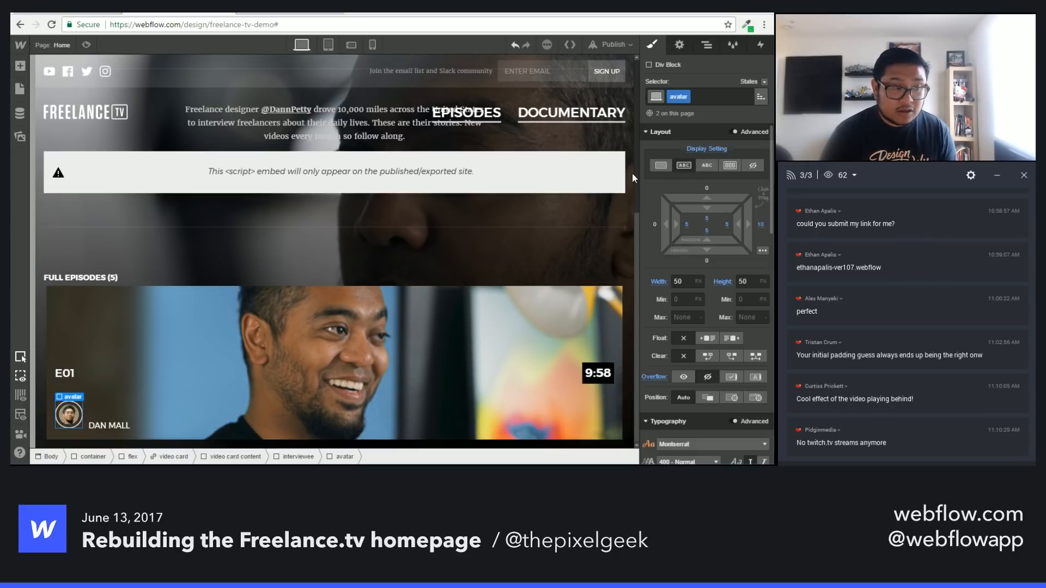
scroll(280, 413, "up", 4)
scroll(281, 417, "down", 4)
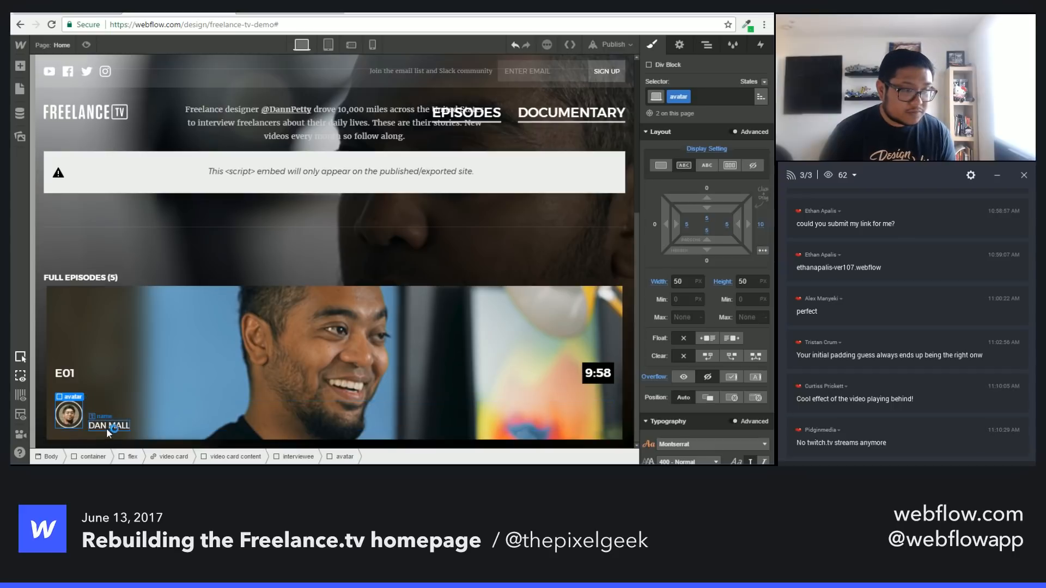
Step: Make the interviewee div a horizontal flexbox with its children vertically centred
left_click(166, 422)
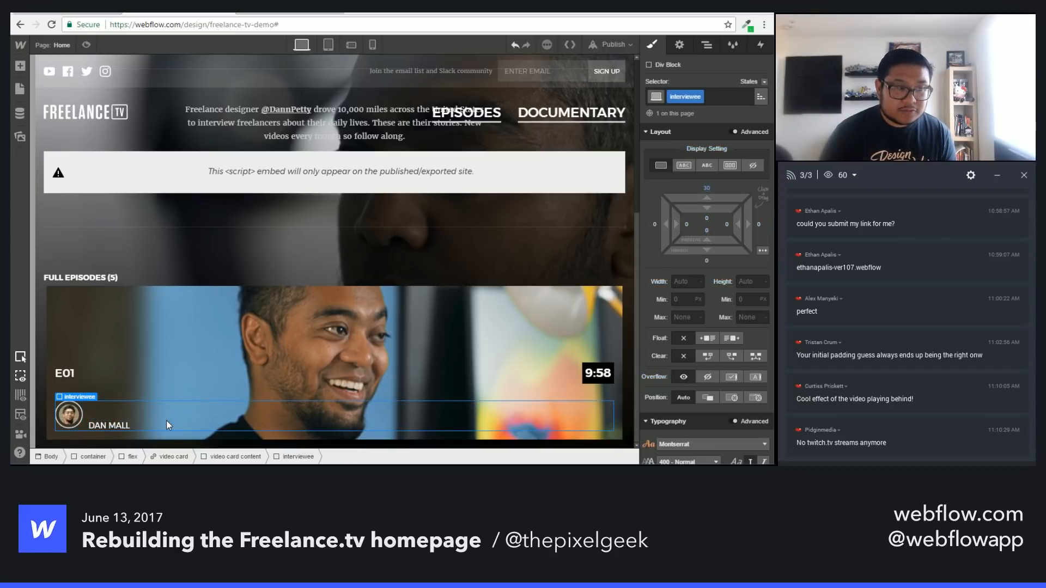
left_click(730, 166)
left_click(685, 232)
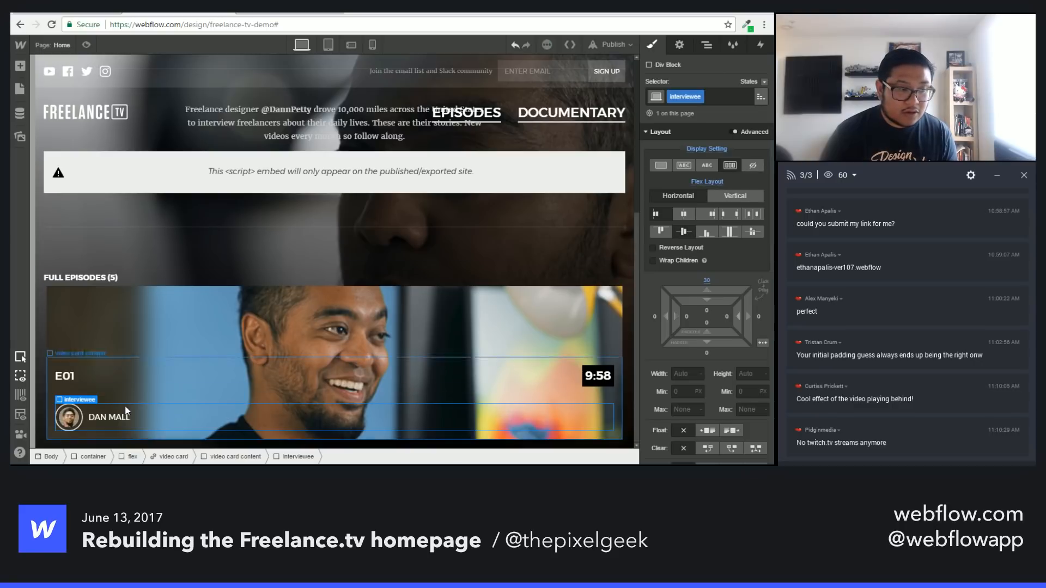
Step: Set the interviewee div's typography to 24 px font size, 30 px line height and 500 - Medium weight
scroll(687, 370, "down", 2)
scroll(687, 370, "down", 2)
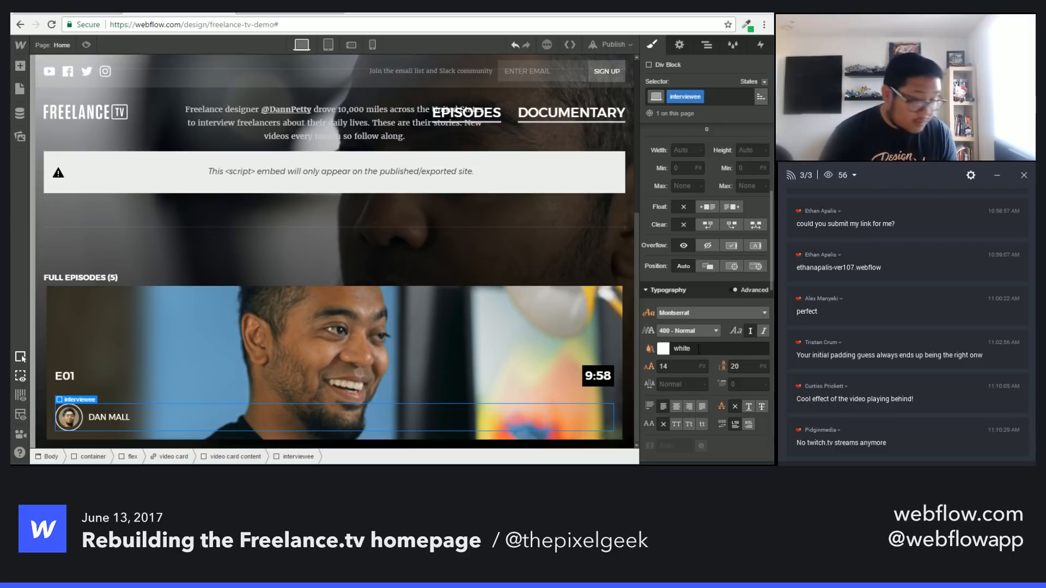
left_click(681, 367)
type("24")
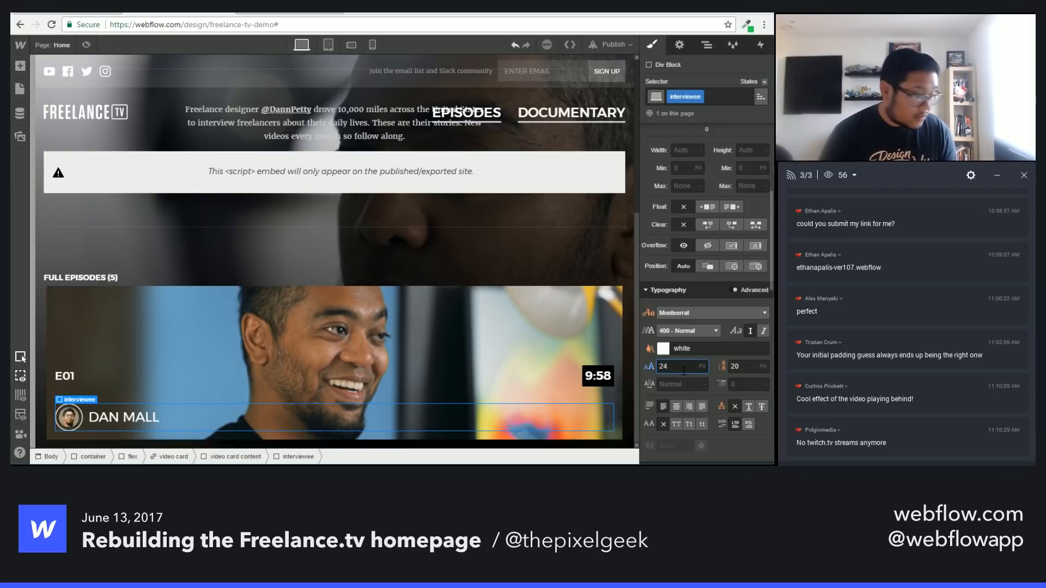
key("Tab")
type("30")
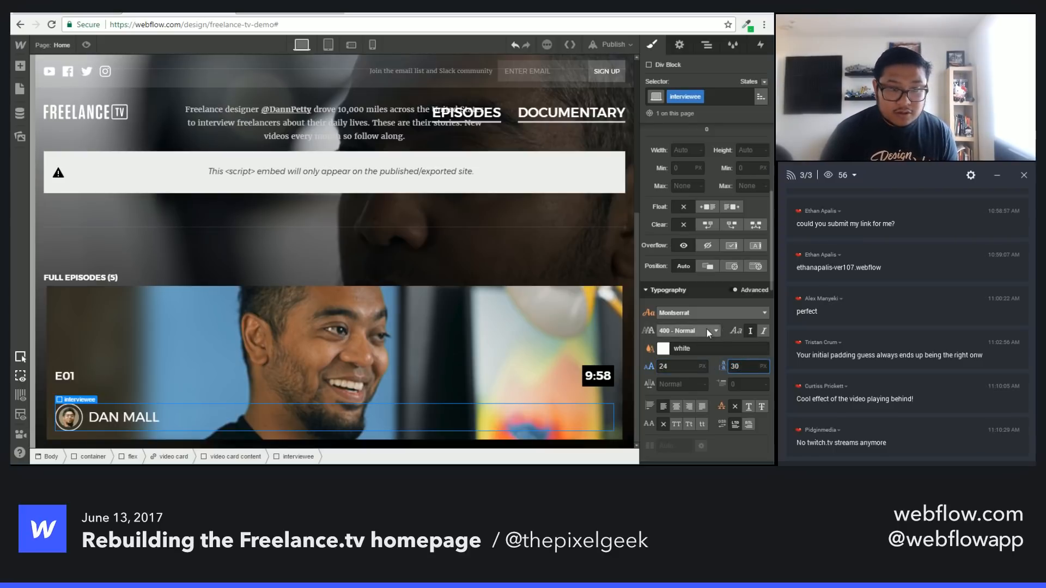
left_click(688, 331)
left_click(690, 386)
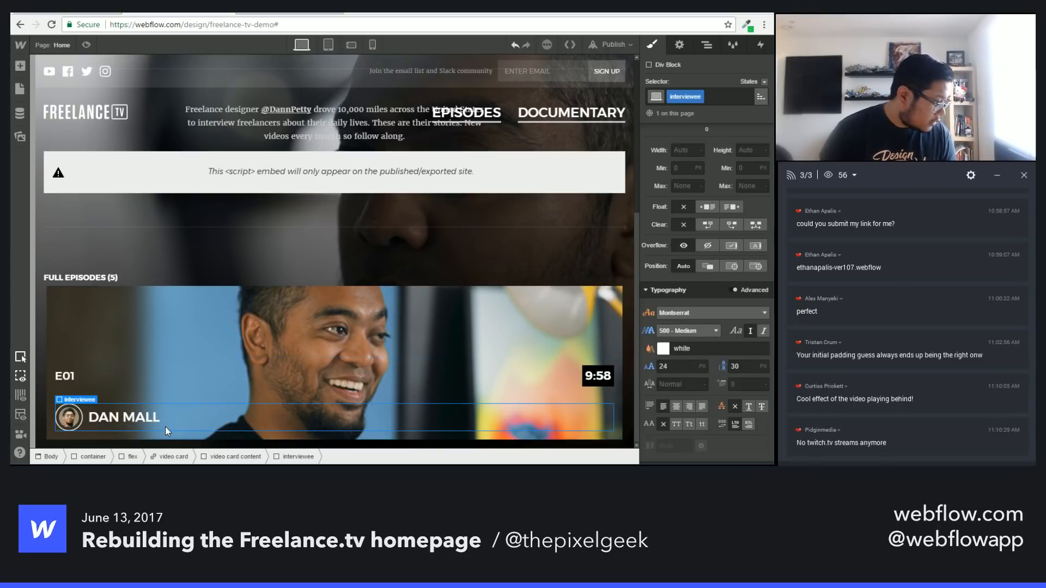
scroll(688, 214, "up", 5)
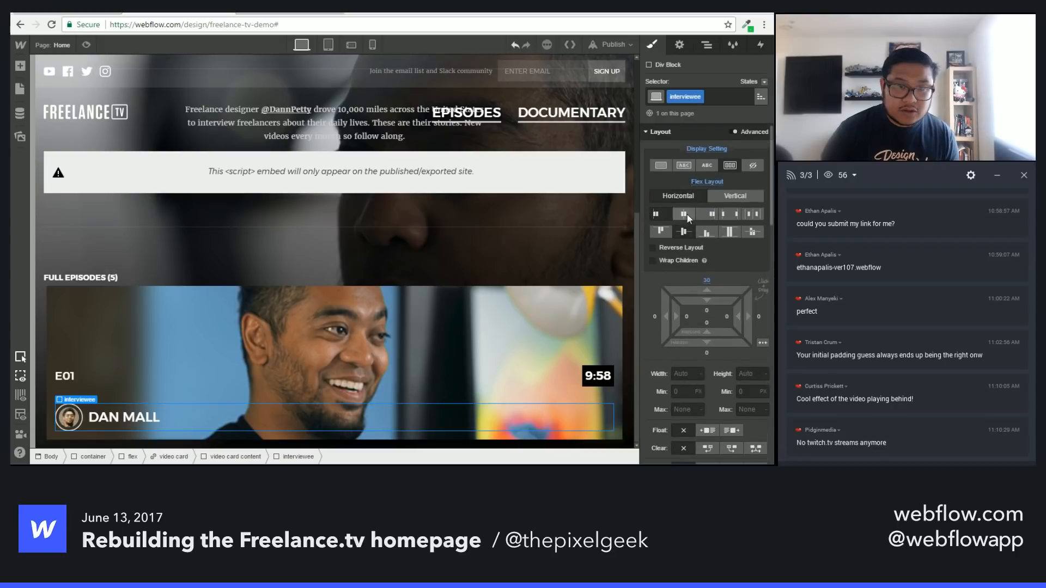
left_click(668, 261)
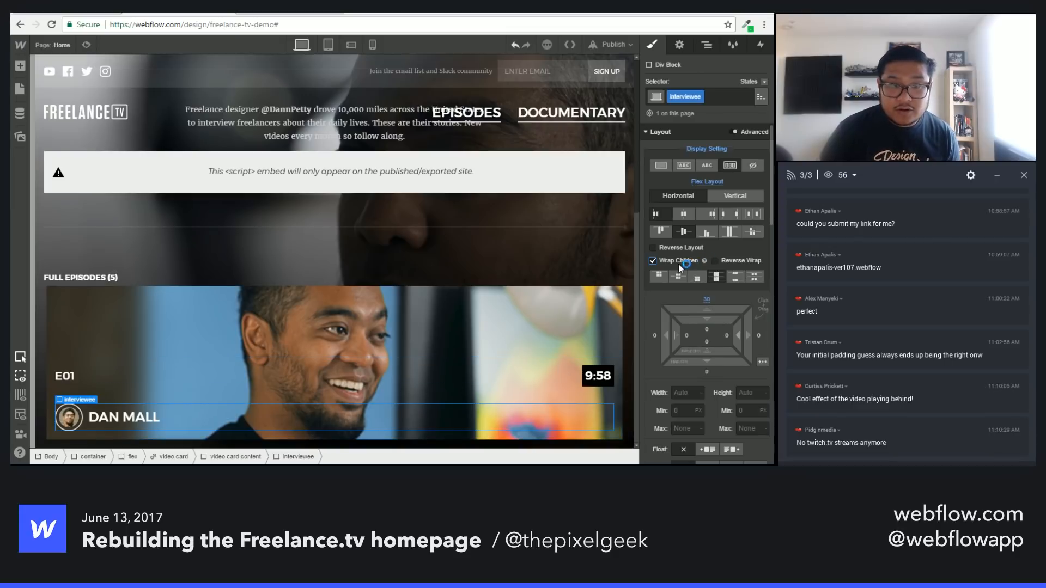
left_click(708, 261)
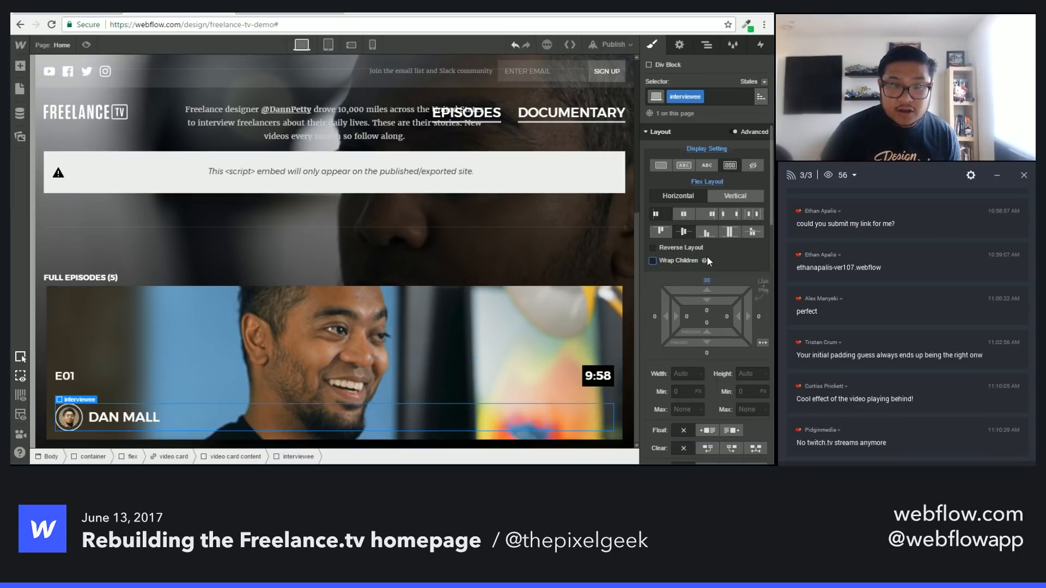
left_click(653, 260)
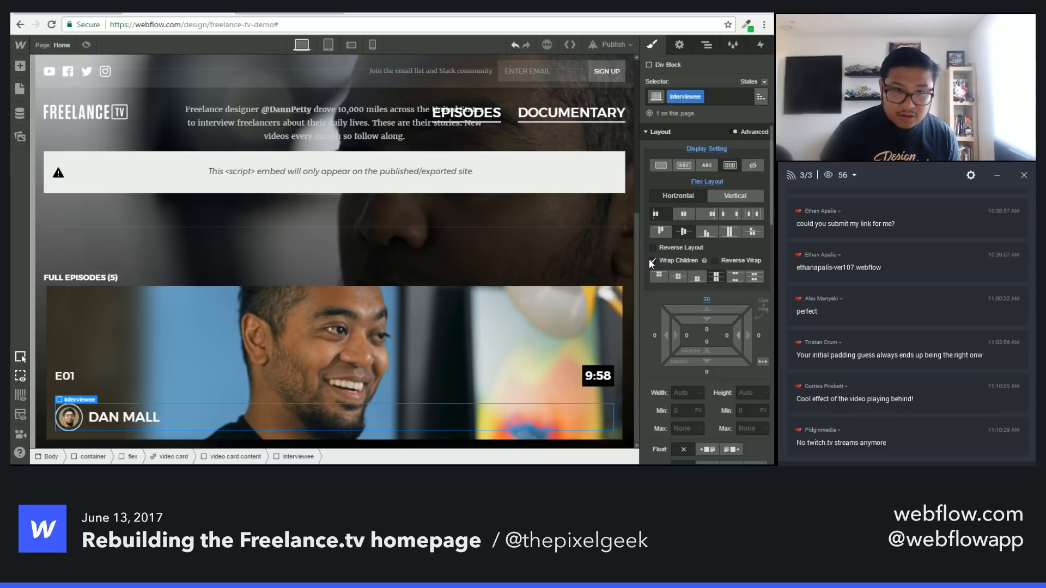
left_click(654, 261)
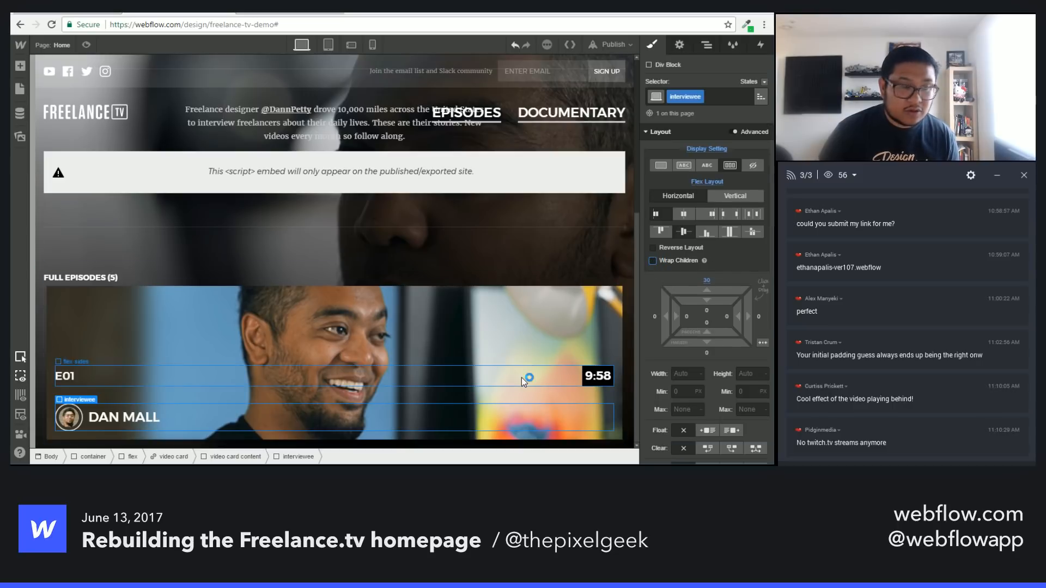
Step: Copy the job title text block from the hero's awesome person div into the video card content, below the interviewee div
left_click(707, 45)
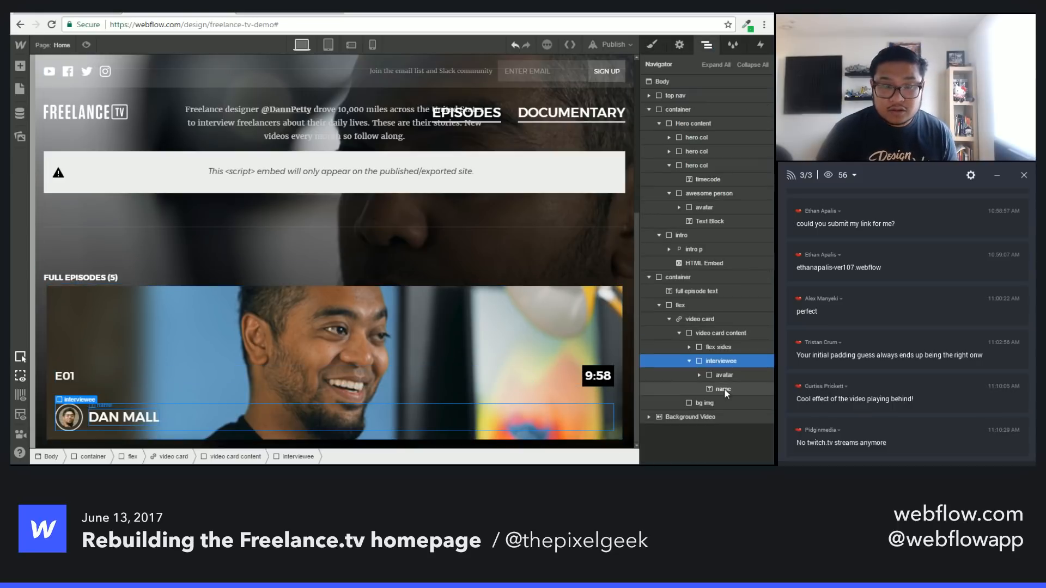
left_click(689, 362)
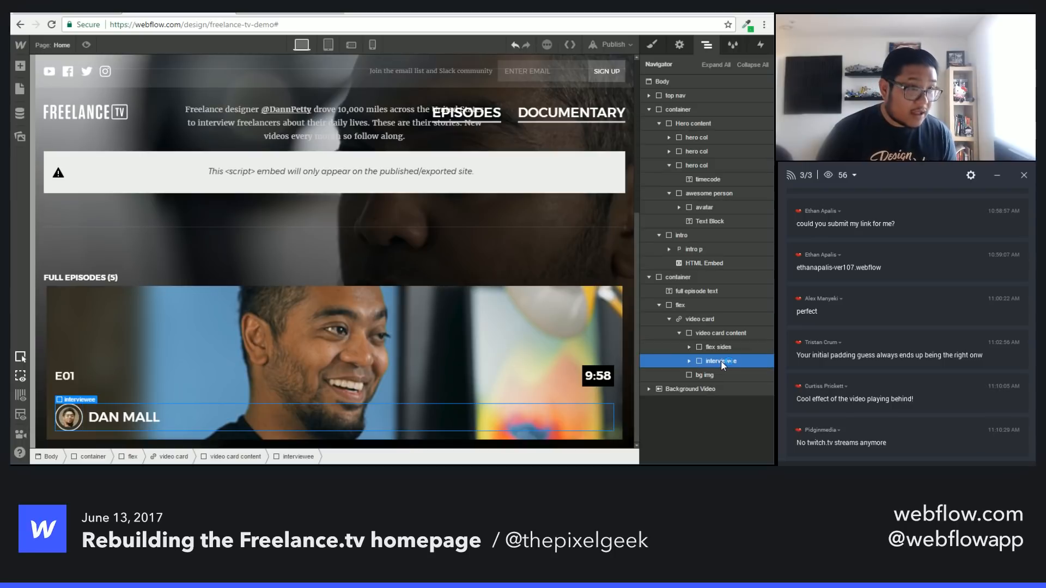
scroll(375, 301, "up", 4)
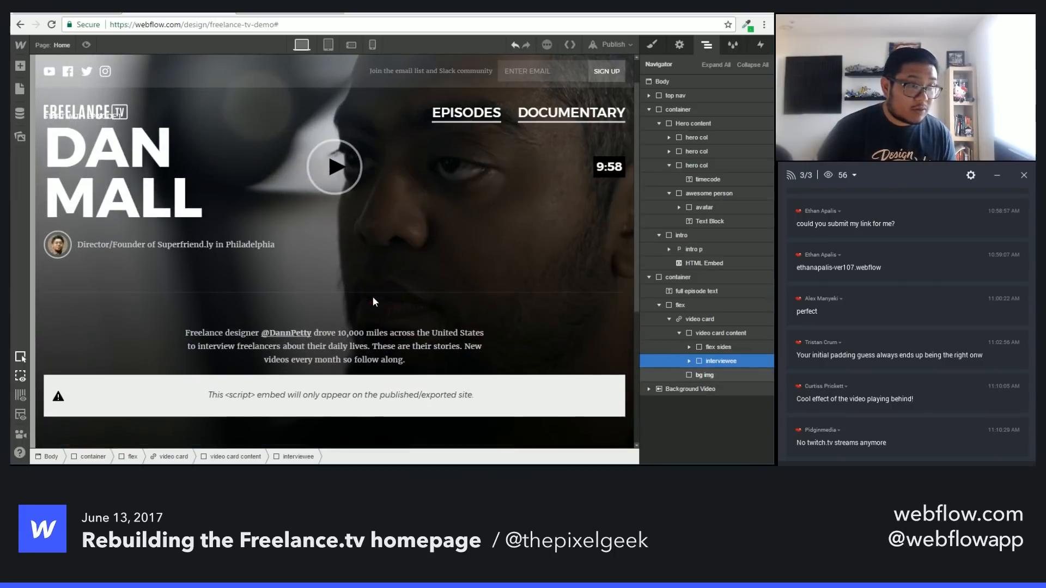
left_click(220, 246)
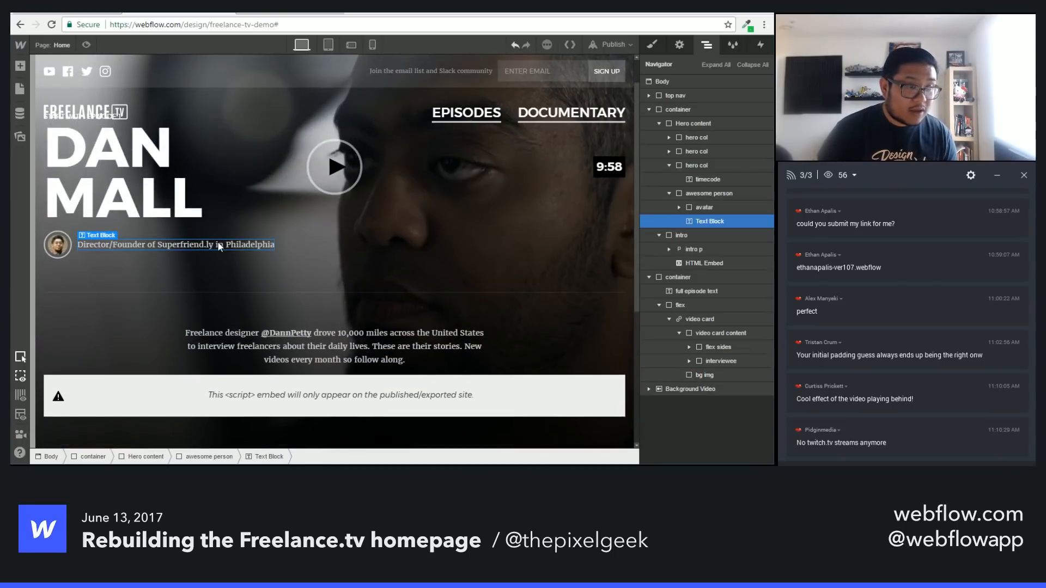
left_click(717, 331)
key("ctrl+v")
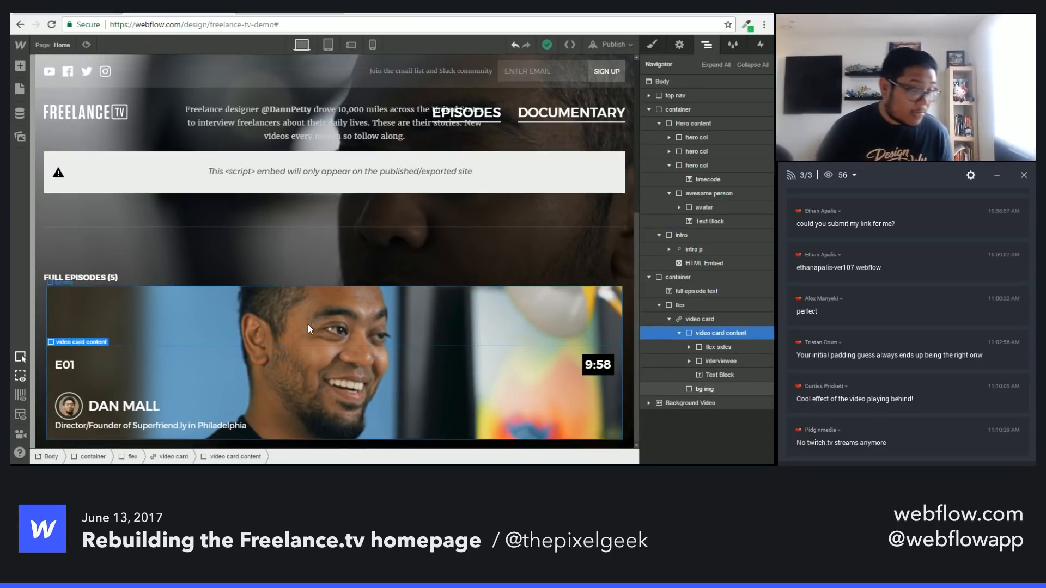
Step: Create the class "person title" on the job title text block in the video card
left_click(124, 429)
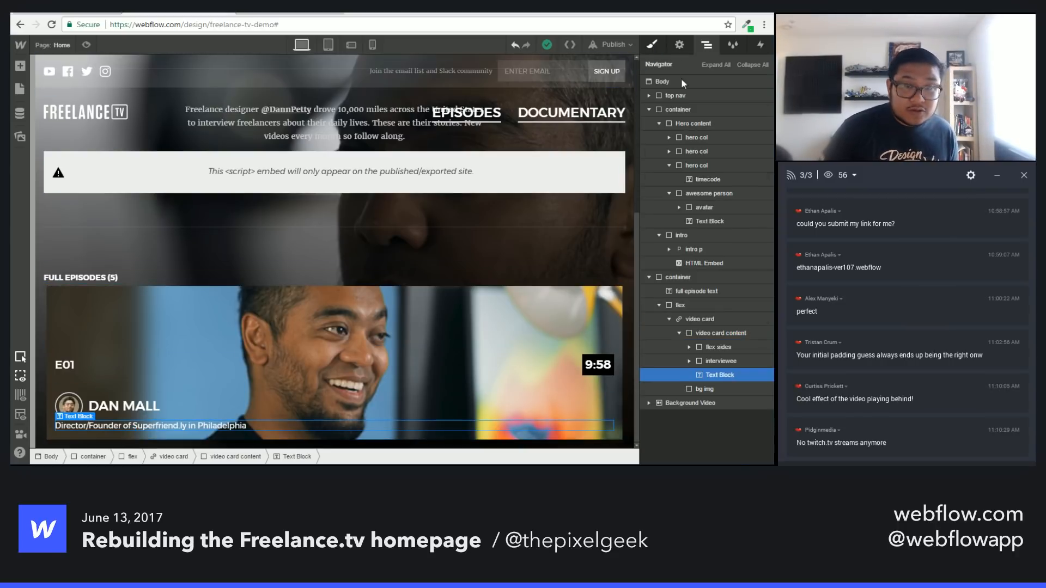
key("s")
left_click(688, 99)
type("pers")
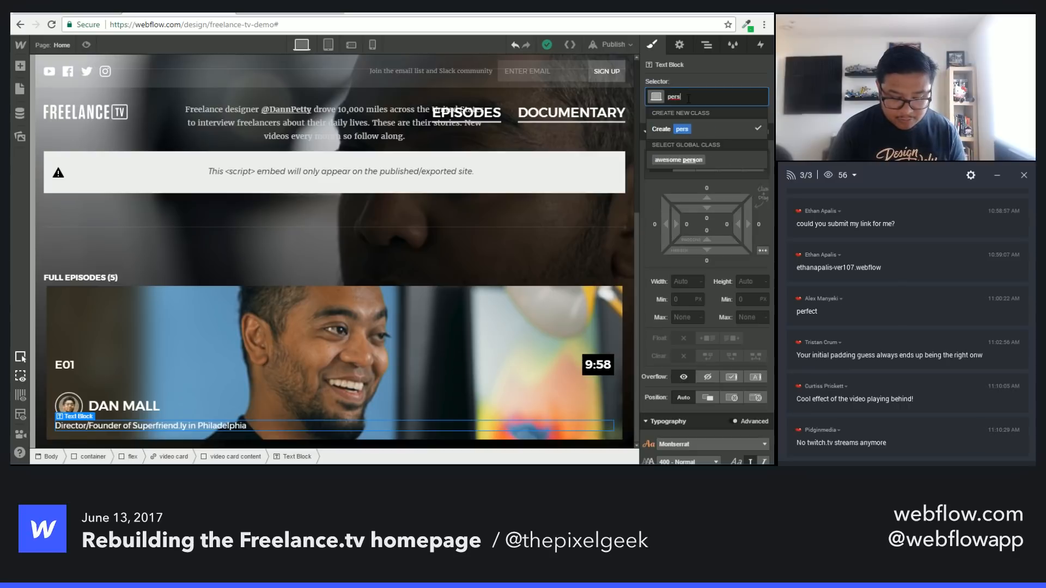
type("on title")
key("Return")
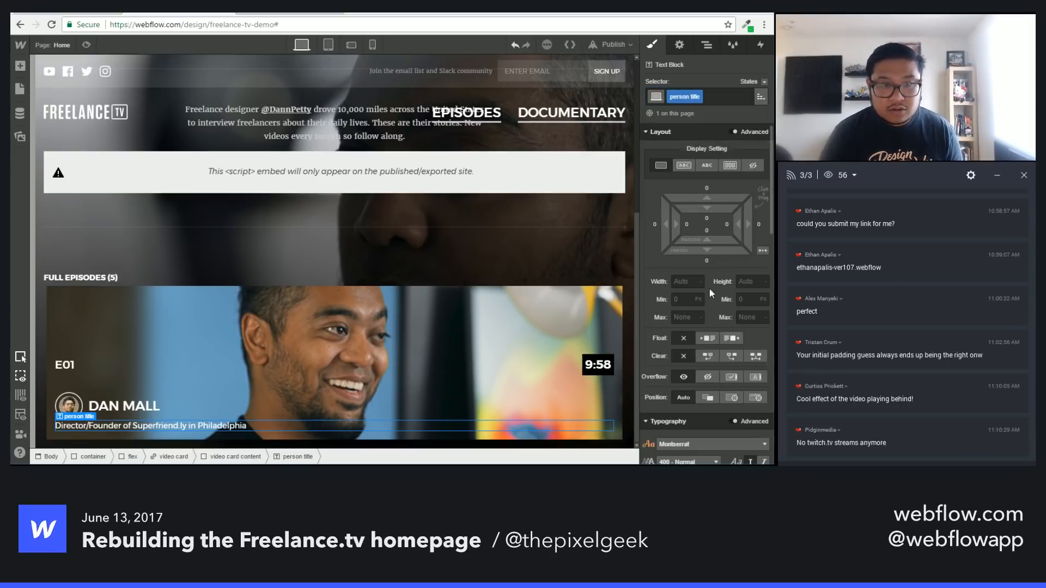
Step: Change the font of the person title class to Merriweather
scroll(711, 355, "down", 2)
scroll(711, 354, "down", 2)
left_click(687, 278)
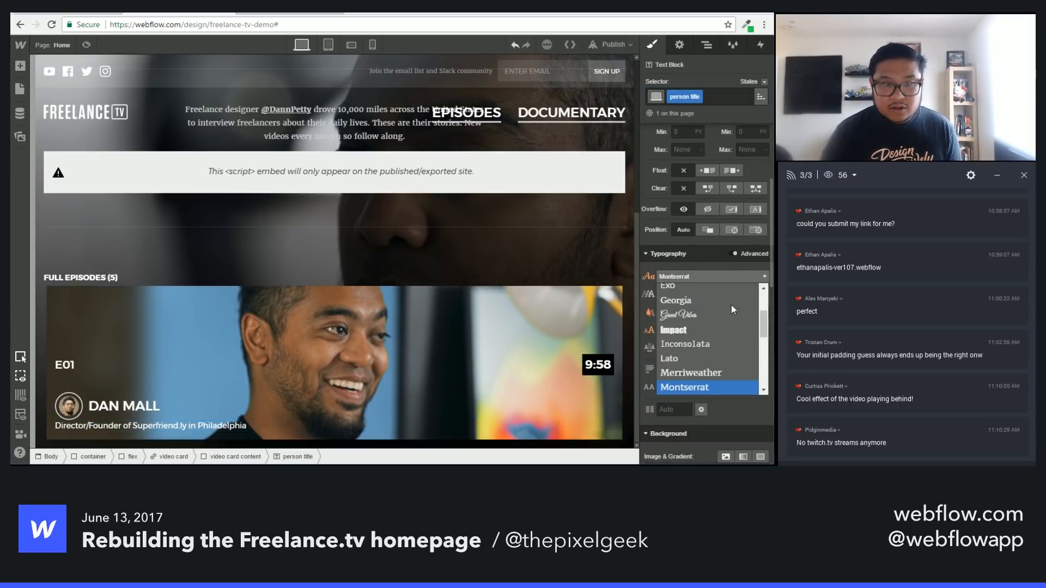
left_click(688, 373)
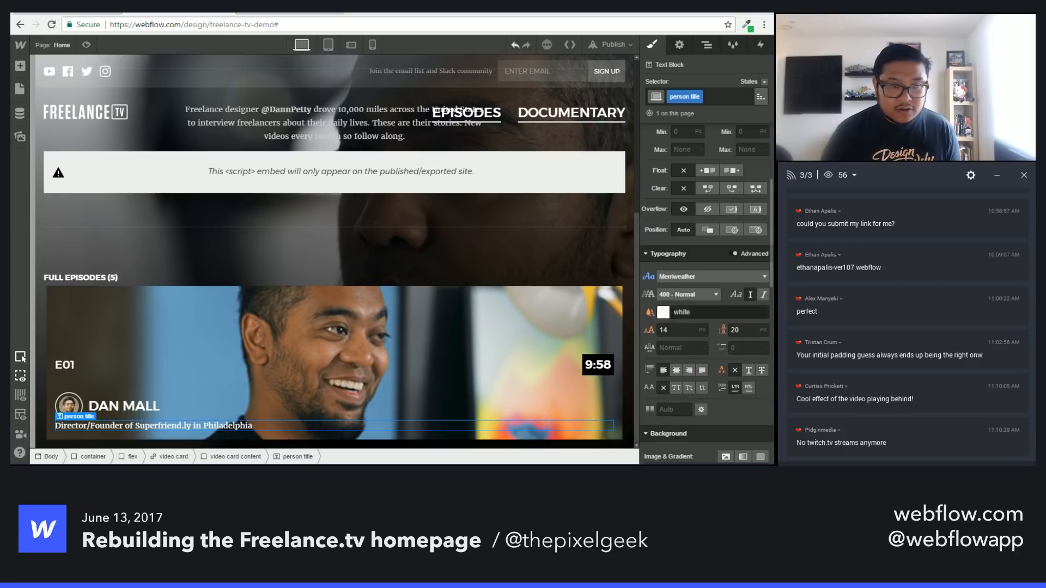
left_click(730, 312)
left_click(717, 139)
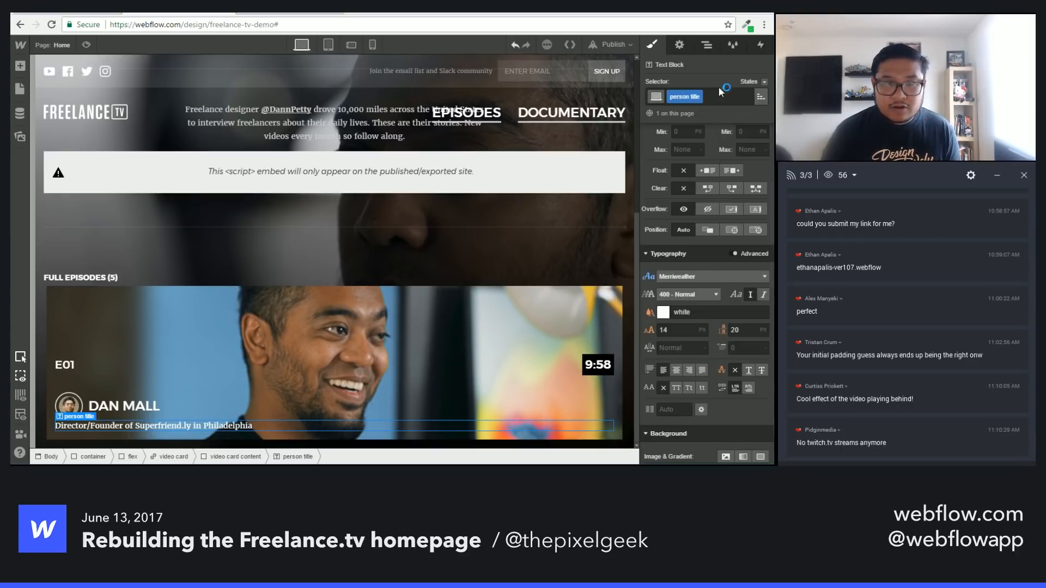
Step: Replace the person title class on the video card's job title text with the existing classes "serif" and "grey"
left_click(722, 94)
key("BackSpace")
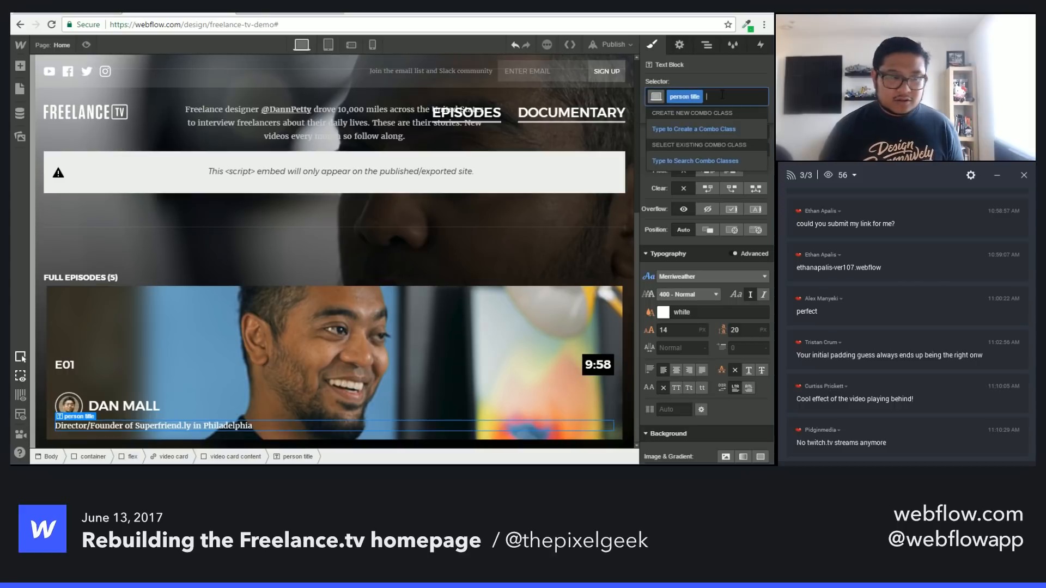
type("grey")
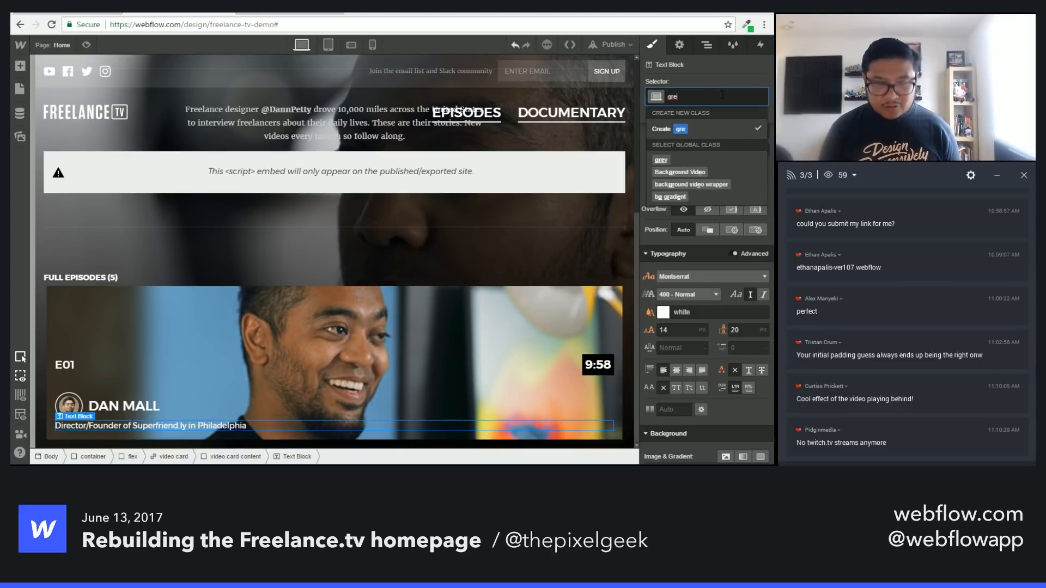
key("BackSpace")
key("BackSpace")
key("BackSpace")
key("BackSpace")
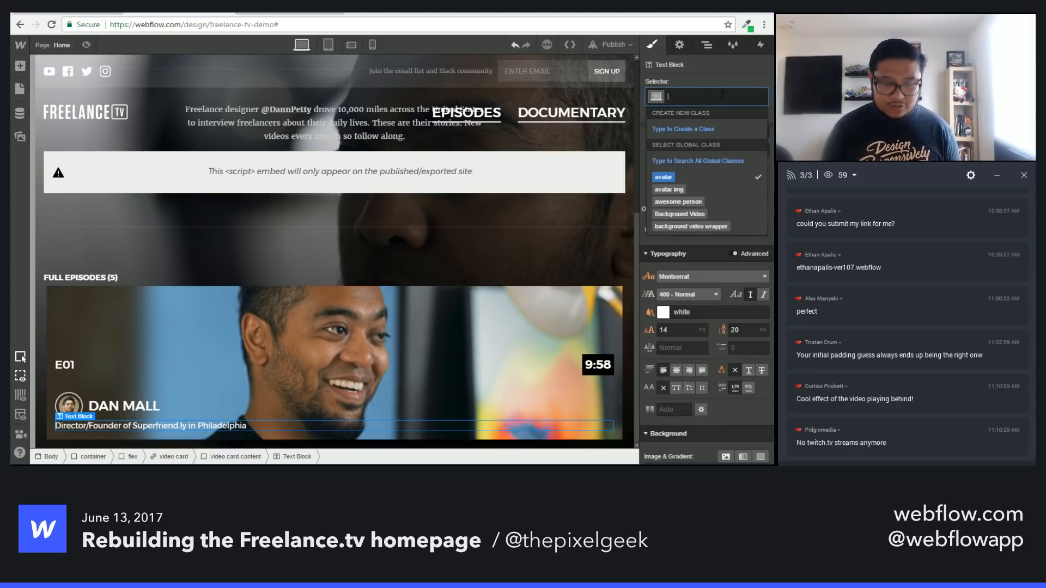
type("ser")
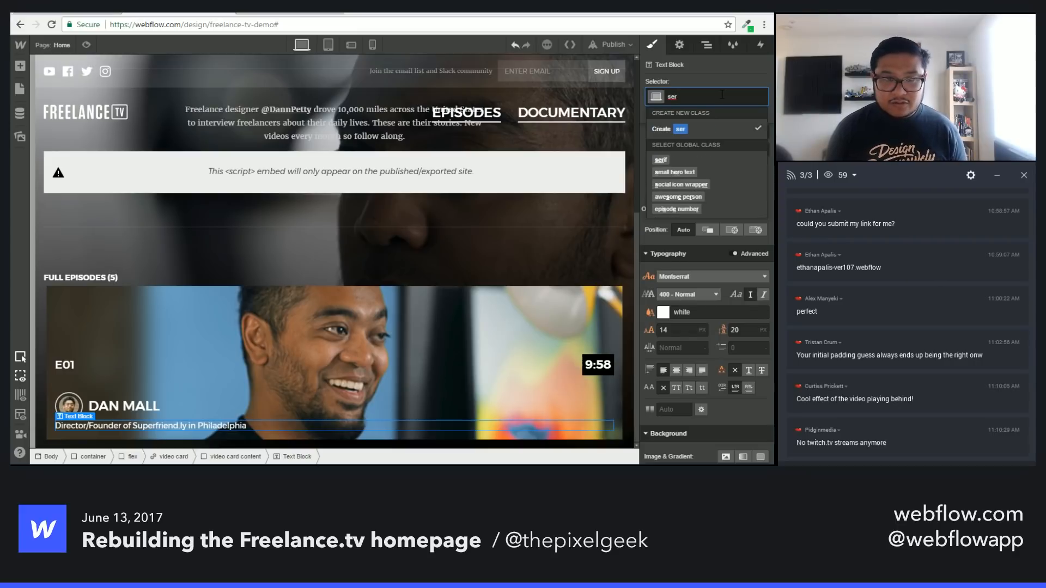
key("Down")
key("Return")
type("grey")
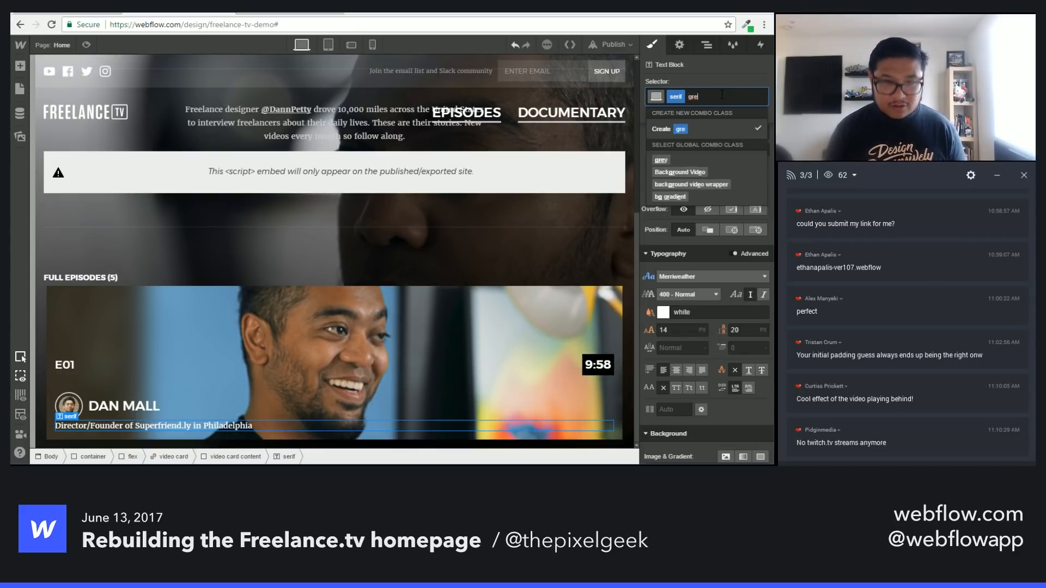
key("Return")
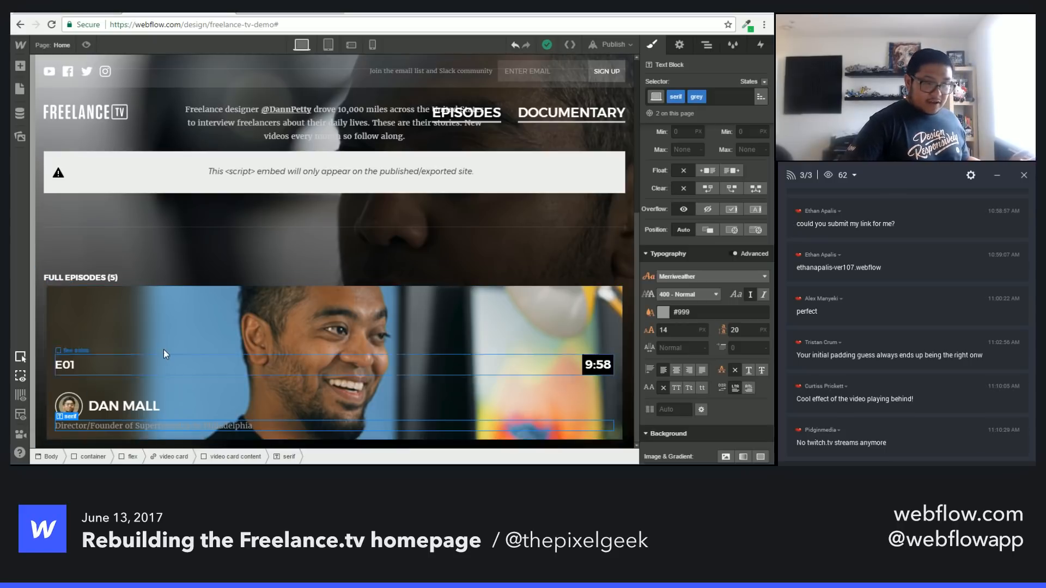
Step: Collapse the finished video card in the element tree and duplicate it twice within the flex container
left_click(707, 44)
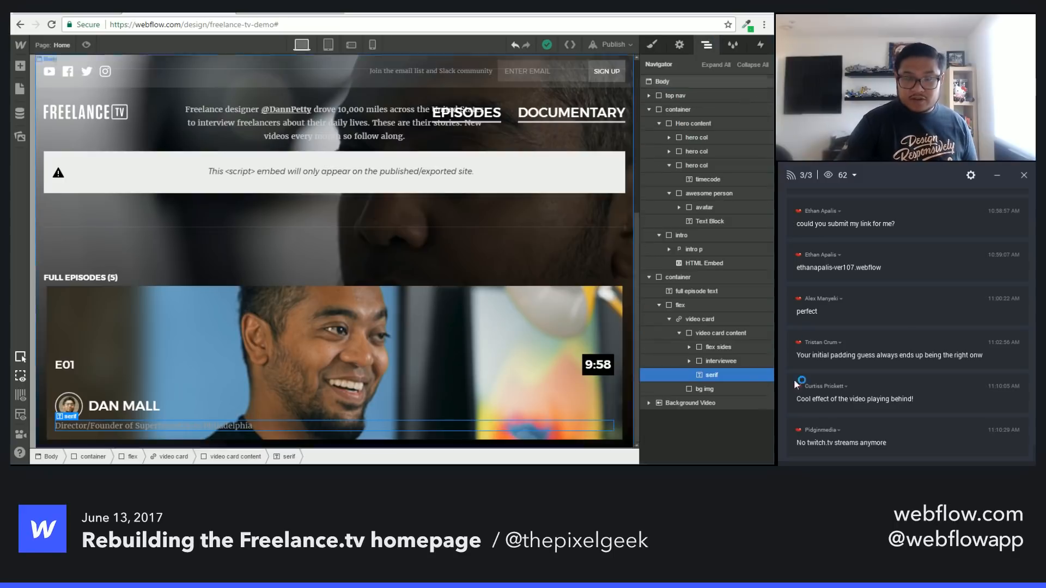
left_click(669, 320)
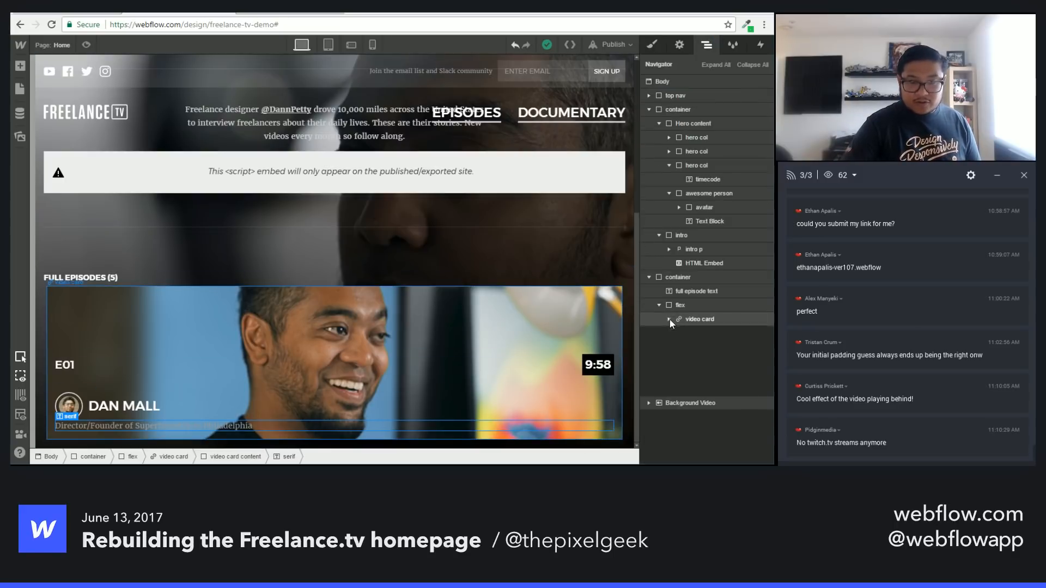
left_click(705, 320)
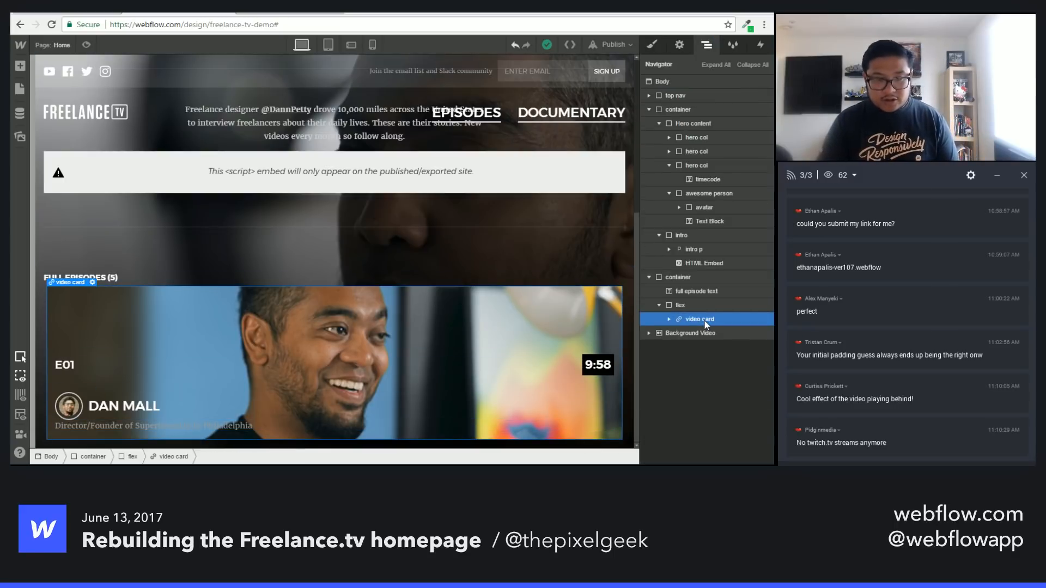
key("ctrl+d")
key("ctrl+d")
scroll(538, 390, "down", 3)
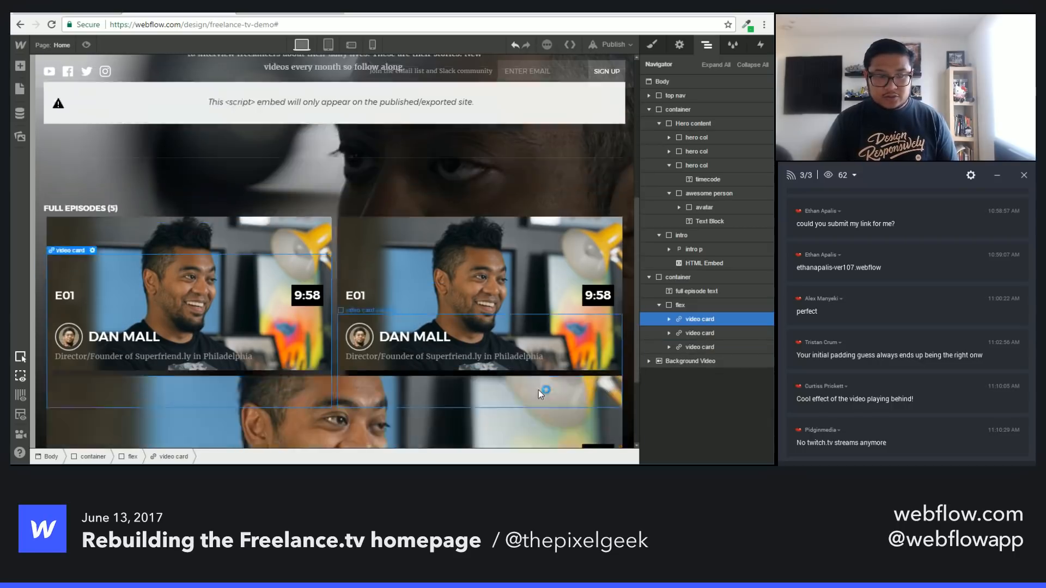
Step: Duplicate the video card twice more in the flex container and set the video card class's flex basis to 32.33%
key("ctrl+d")
key("ctrl+d")
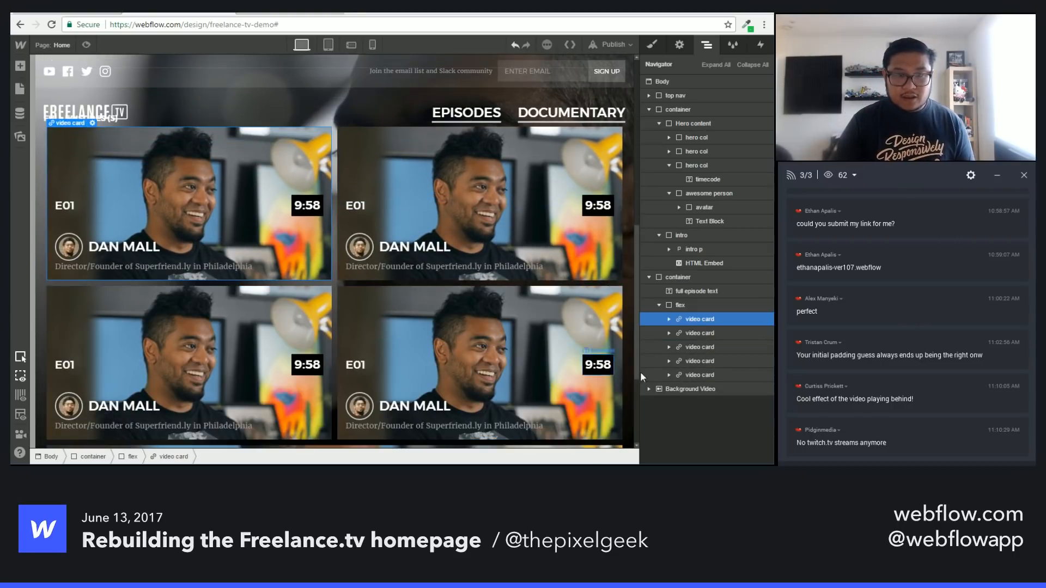
left_click(651, 48)
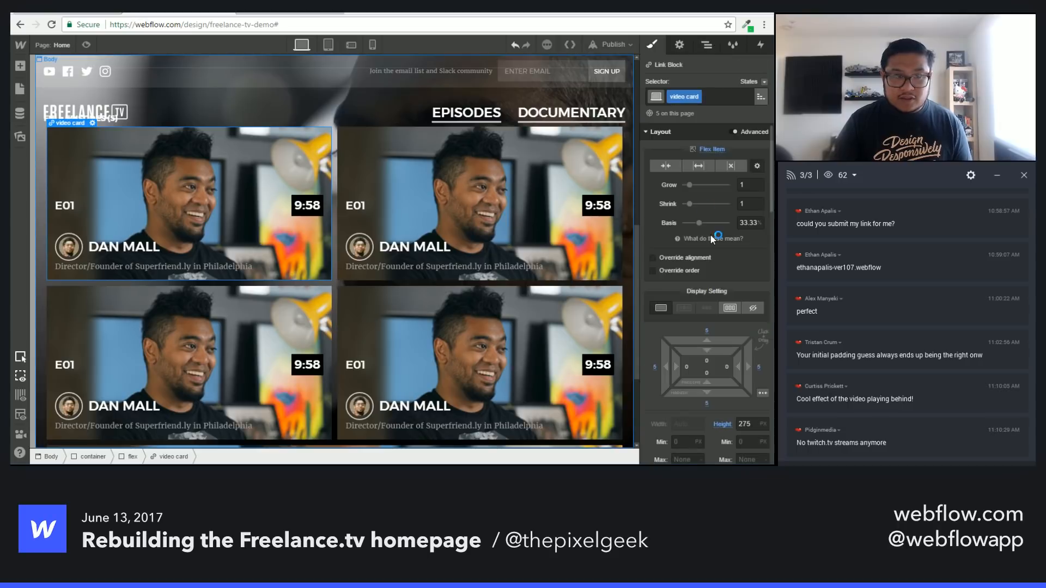
left_click(742, 223)
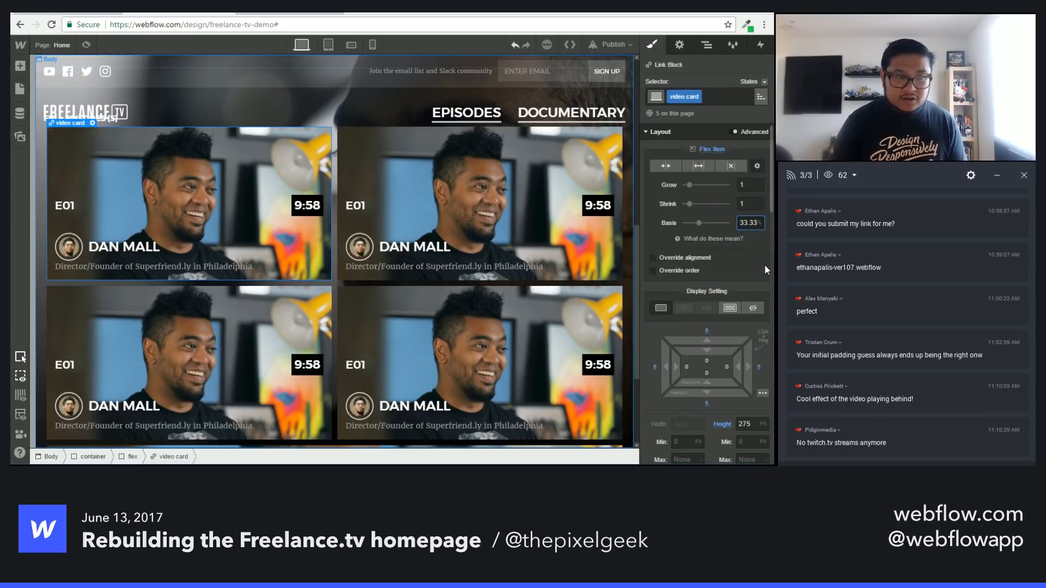
key("Down")
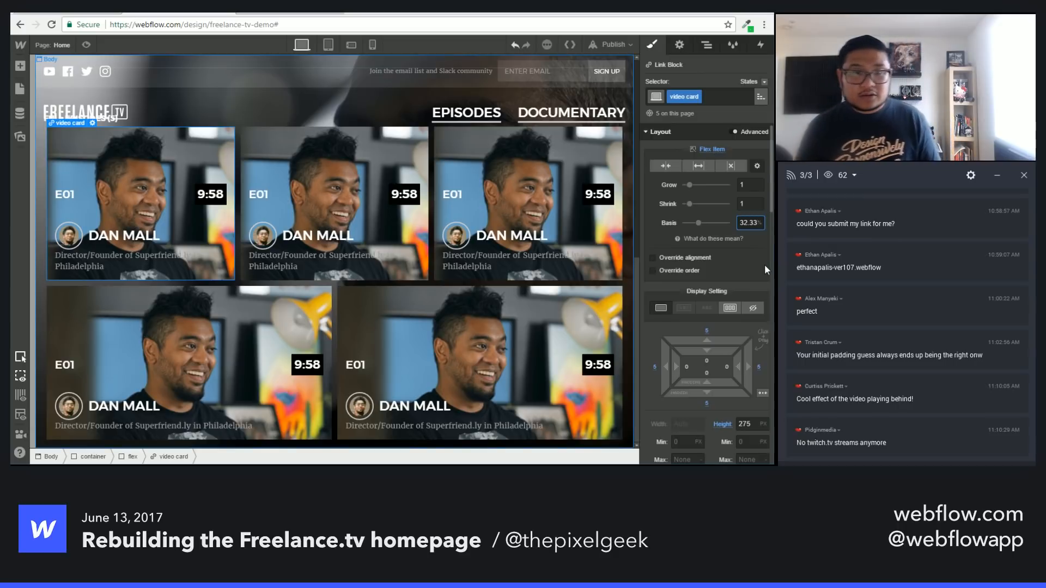
left_click(736, 264)
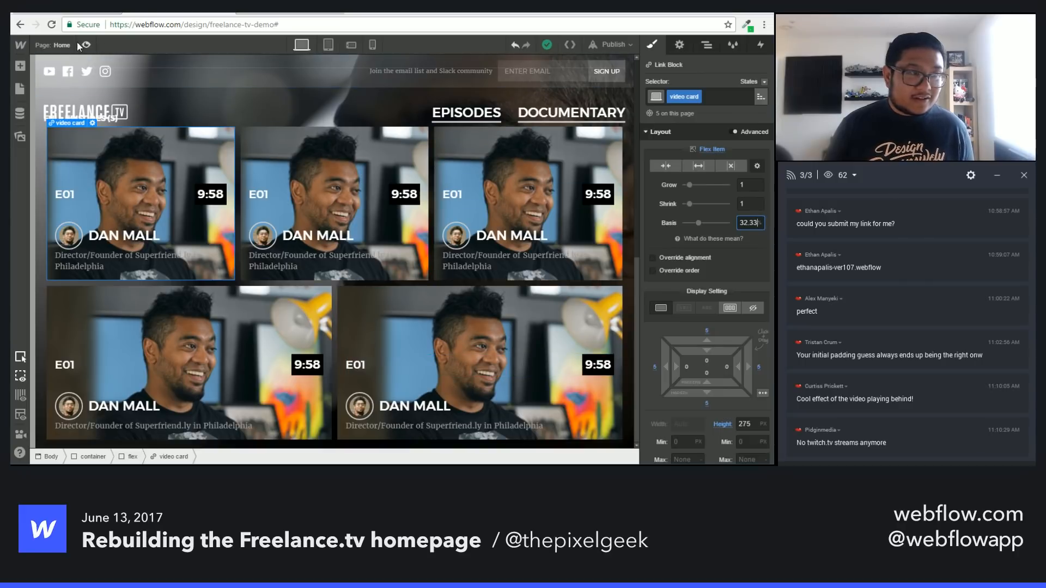
Step: Preview the page and examine the full episodes grid against the hero area and background video
key("ctrl+shift+p")
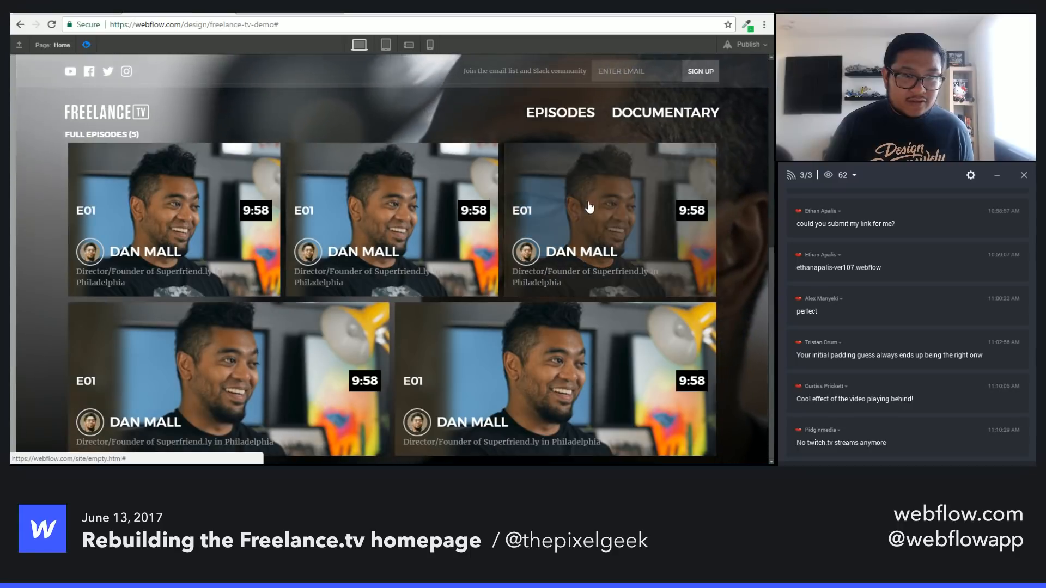
scroll(543, 397, "up", 5)
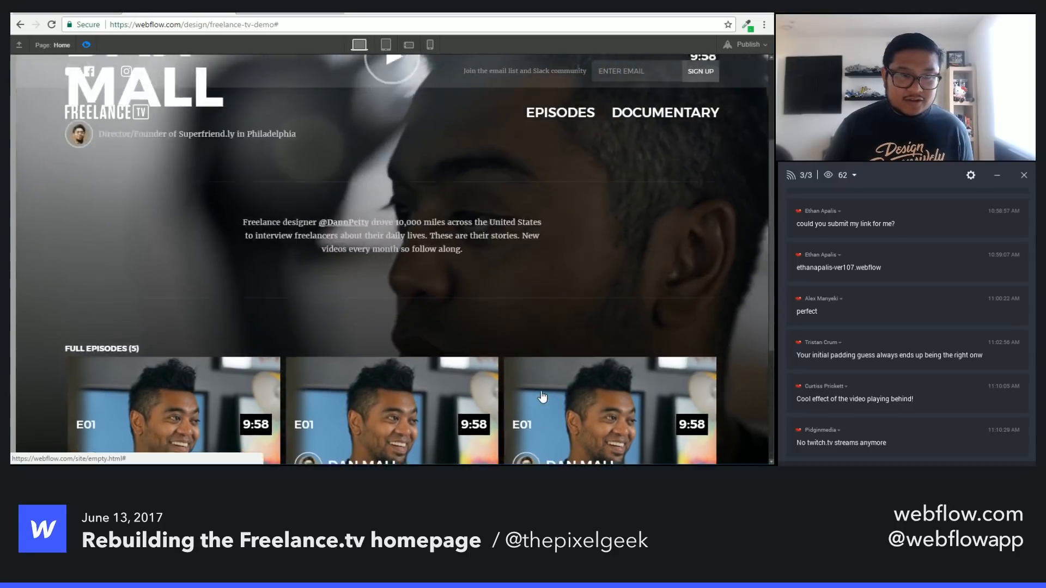
scroll(542, 397, "down", 4)
scroll(543, 396, "down", 2)
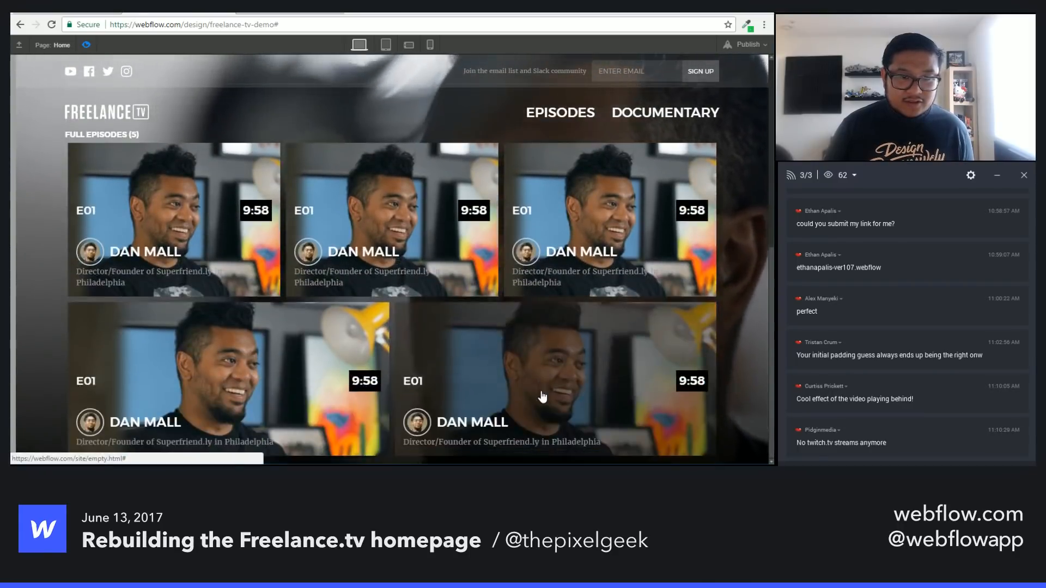
scroll(542, 397, "up", 6)
scroll(296, 393, "down", 5)
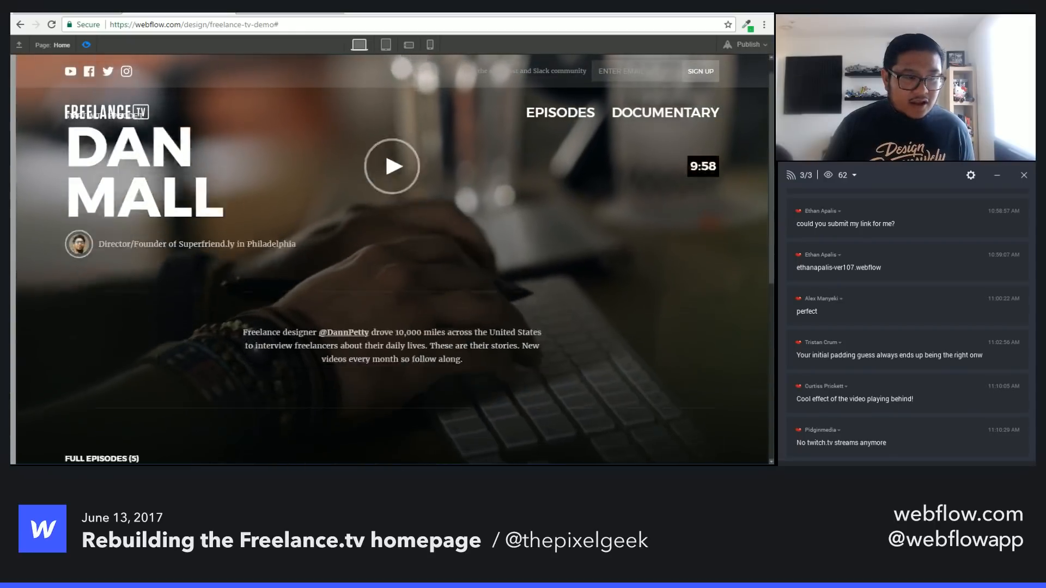
scroll(296, 393, "up", 5)
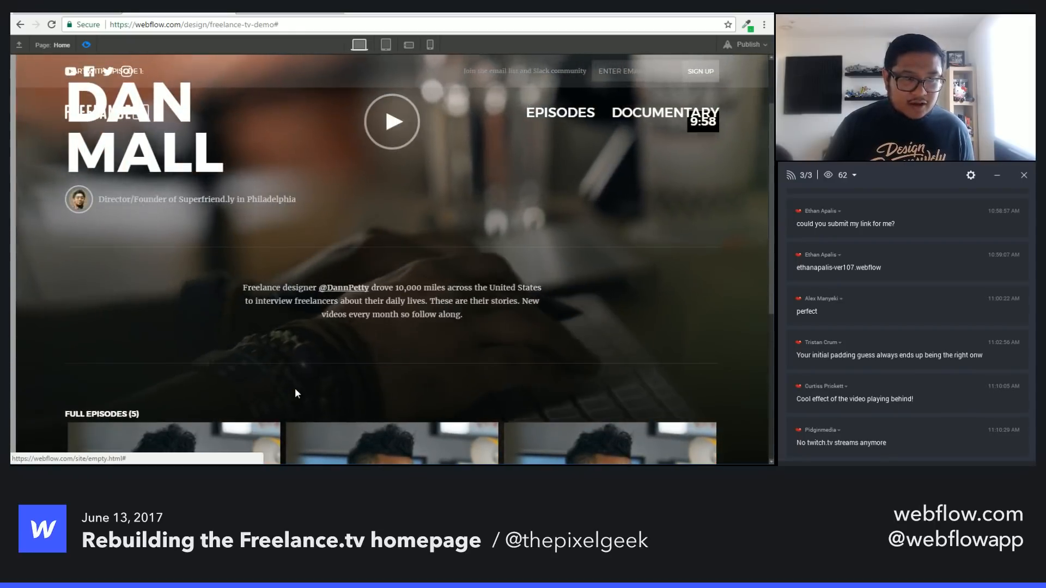
scroll(295, 393, "down", 6)
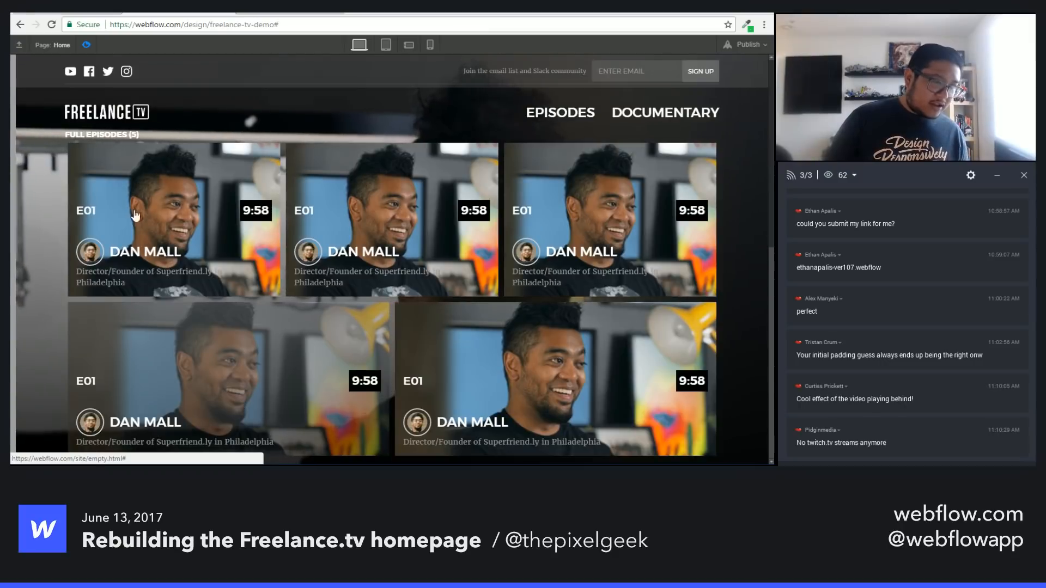
left_click(86, 45)
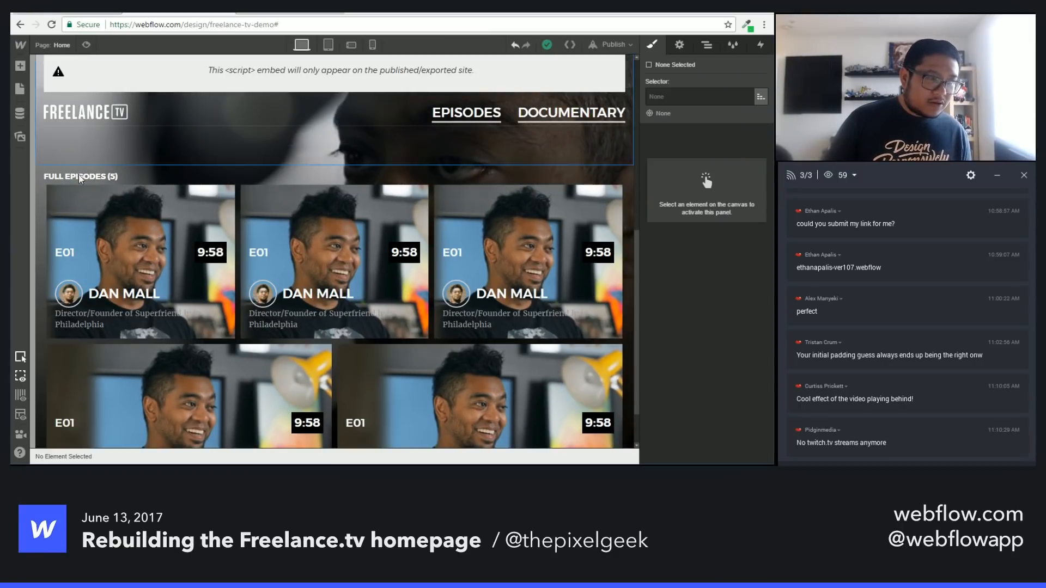
Step: Add a Section to the page body and nest the full episodes container inside it
left_click(41, 218)
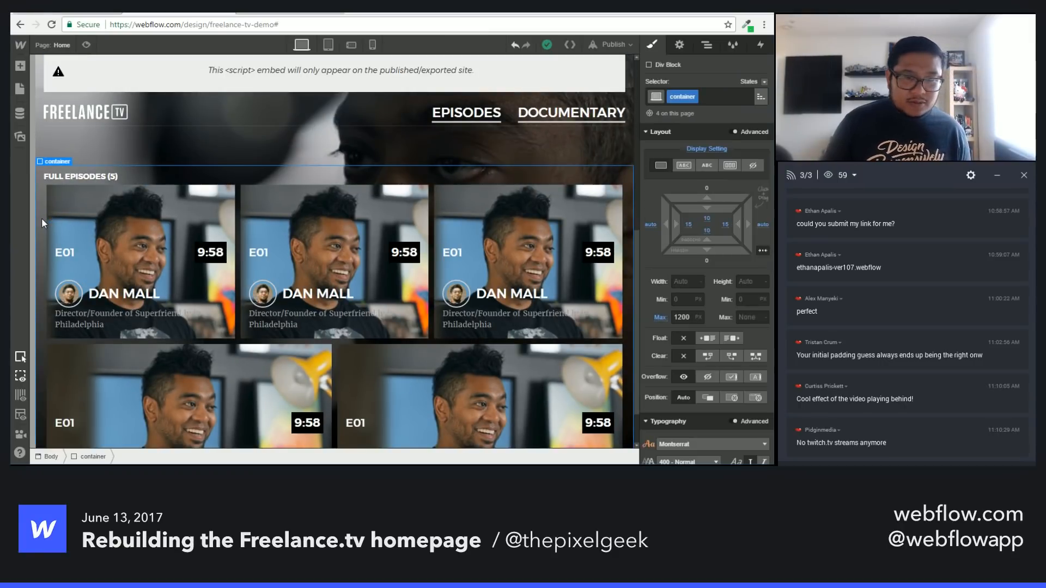
left_click(708, 45)
key("a")
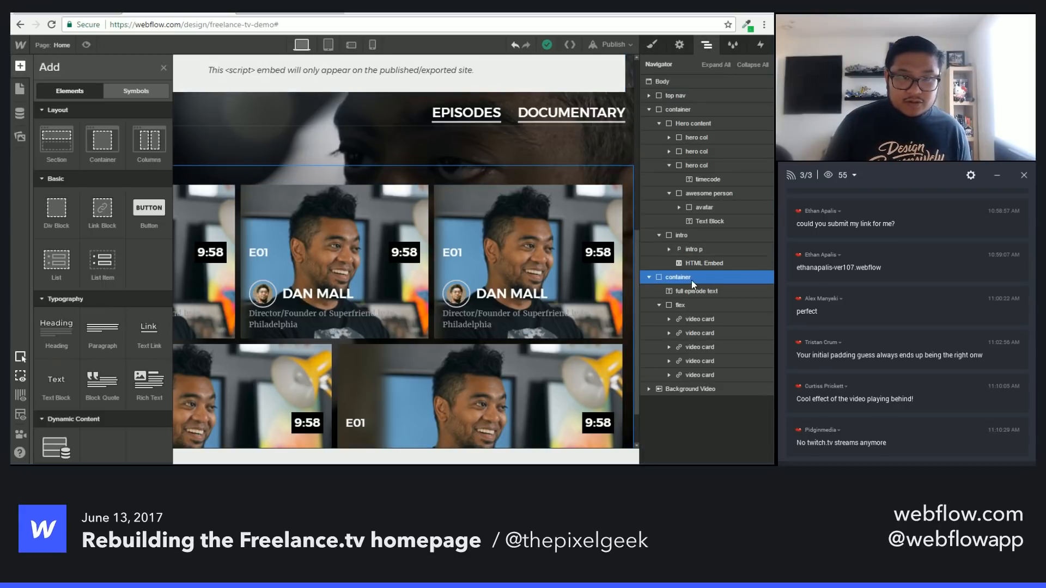
left_click_drag(56, 142, 672, 278)
left_click(704, 276)
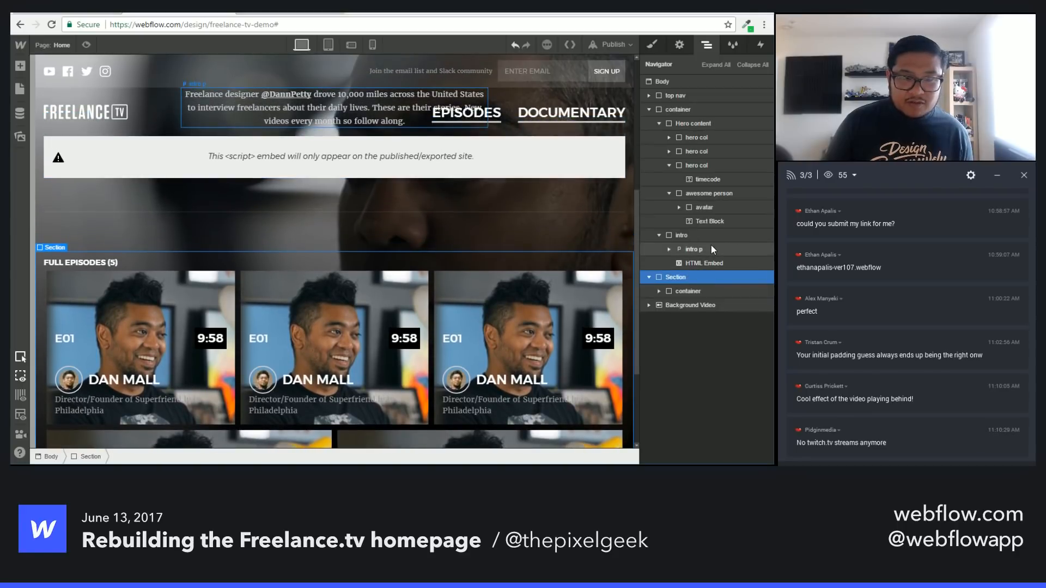
Step: Create the class "episodes" on the new section around the full episodes container
left_click(655, 47)
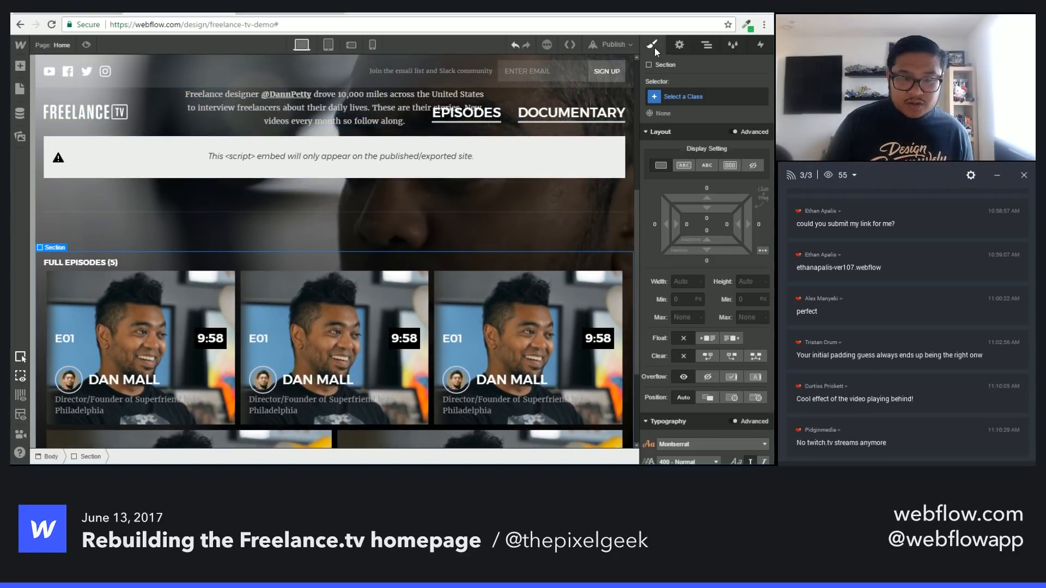
left_click(704, 97)
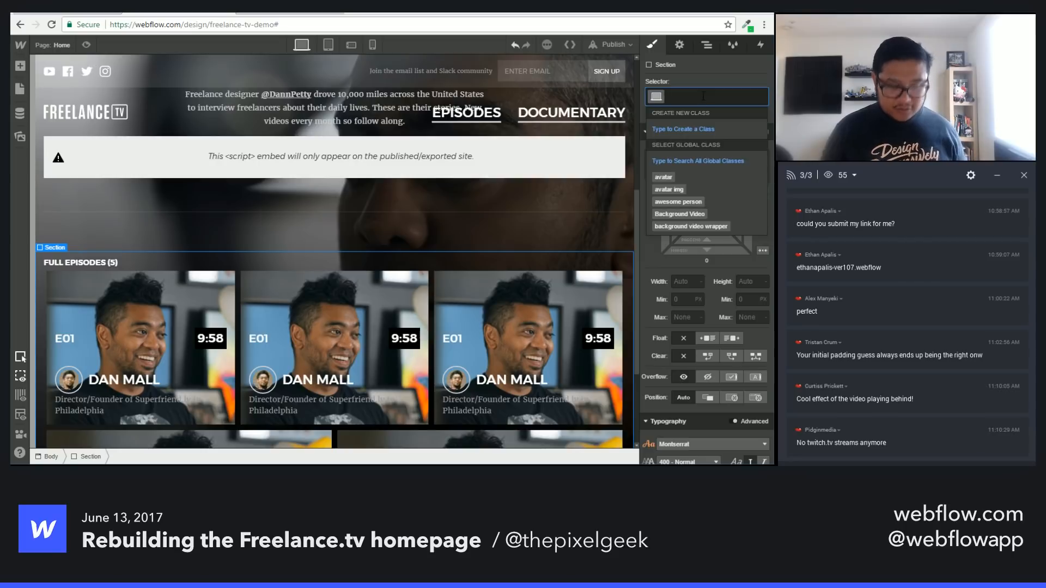
type("episodes")
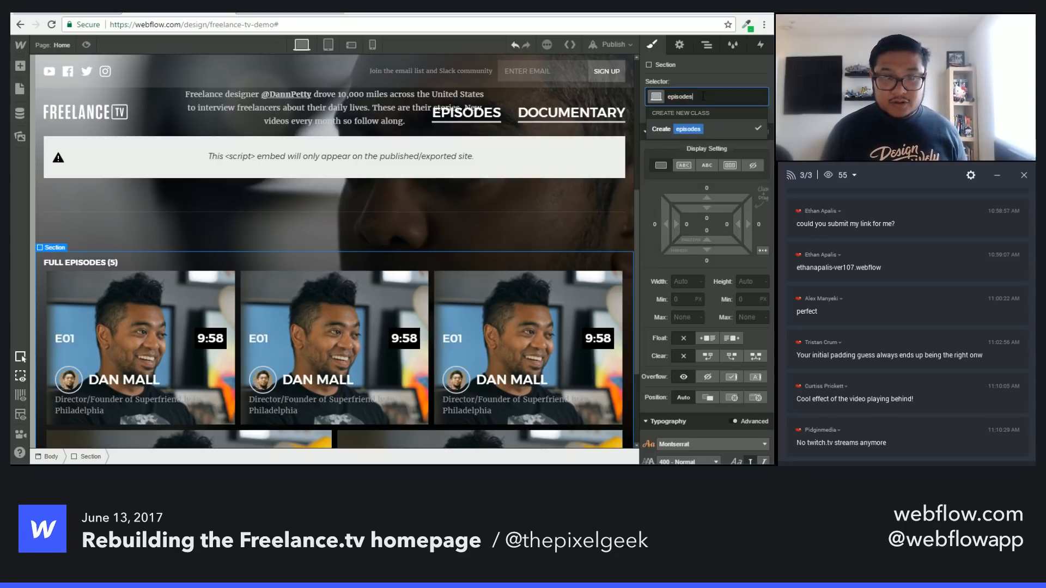
key("Return")
Step: Give the episodes section a 180-degree linear background gradient running from black at 0% opacity to solid black
scroll(671, 295, "down", 10)
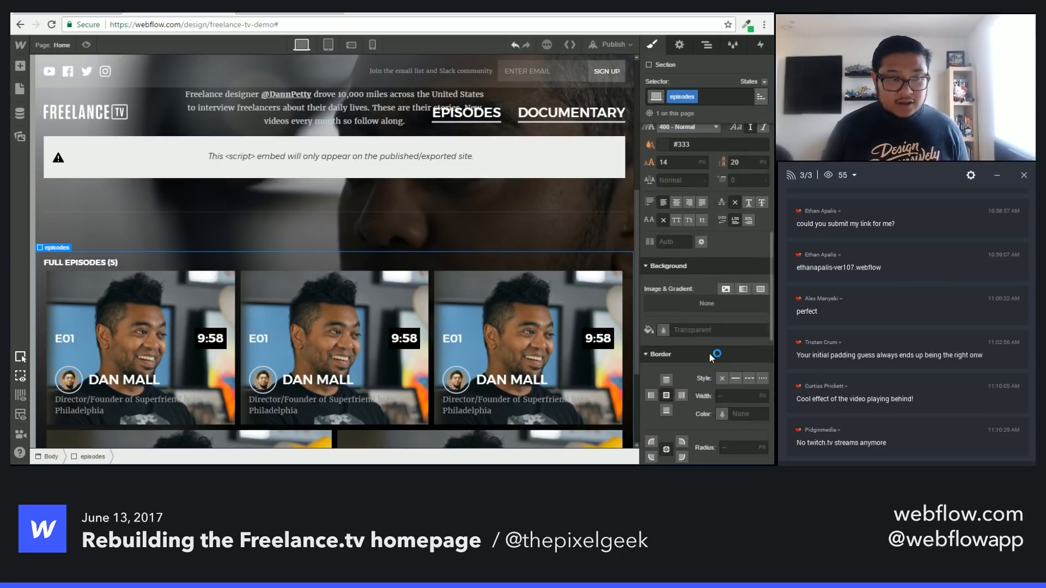
scroll(708, 352, "down", 3)
left_click(743, 177)
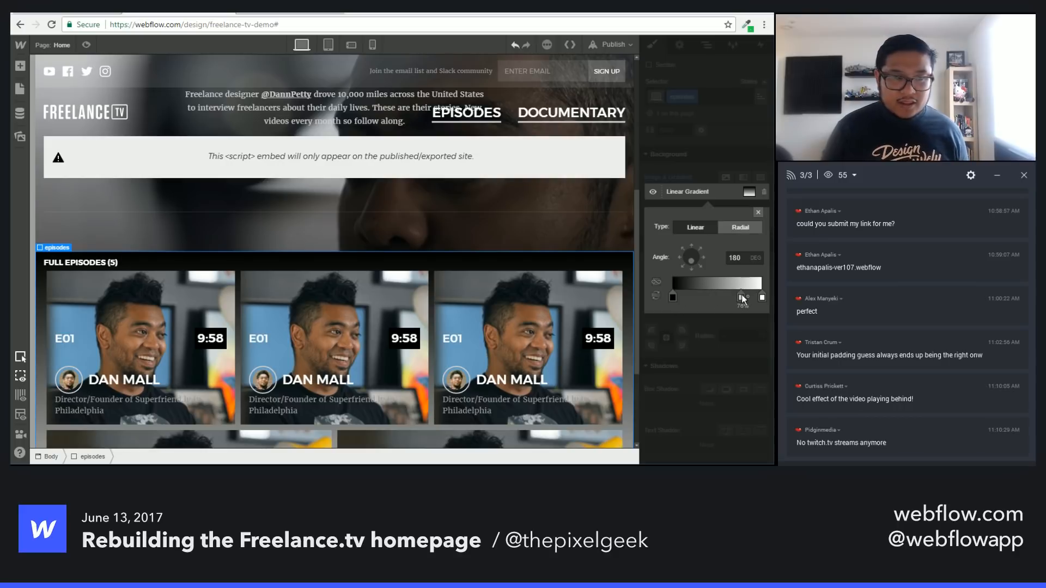
left_click(657, 296)
left_click(673, 297)
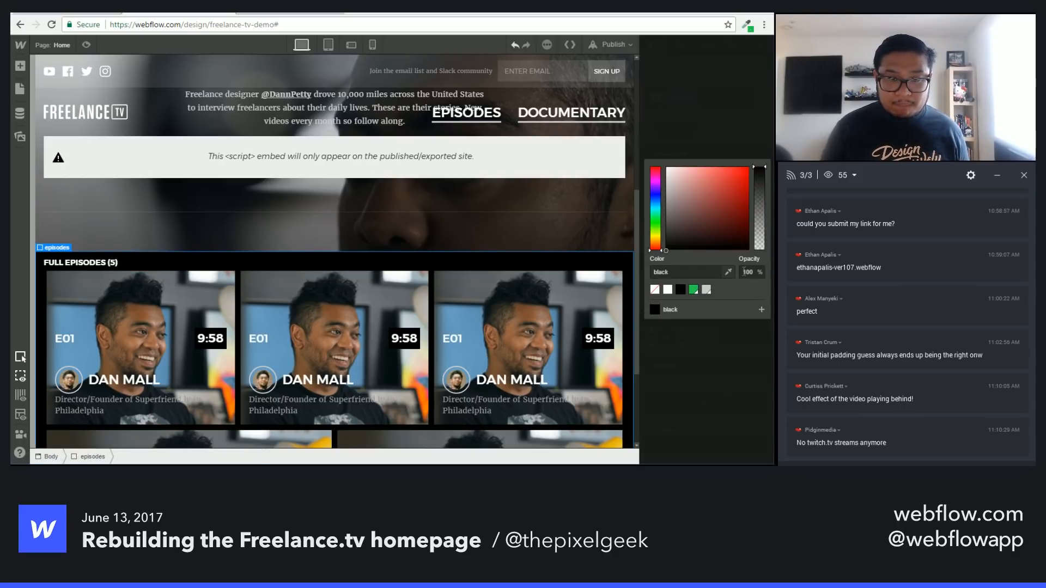
left_click(744, 272)
type("0")
key("Return")
left_click(728, 152)
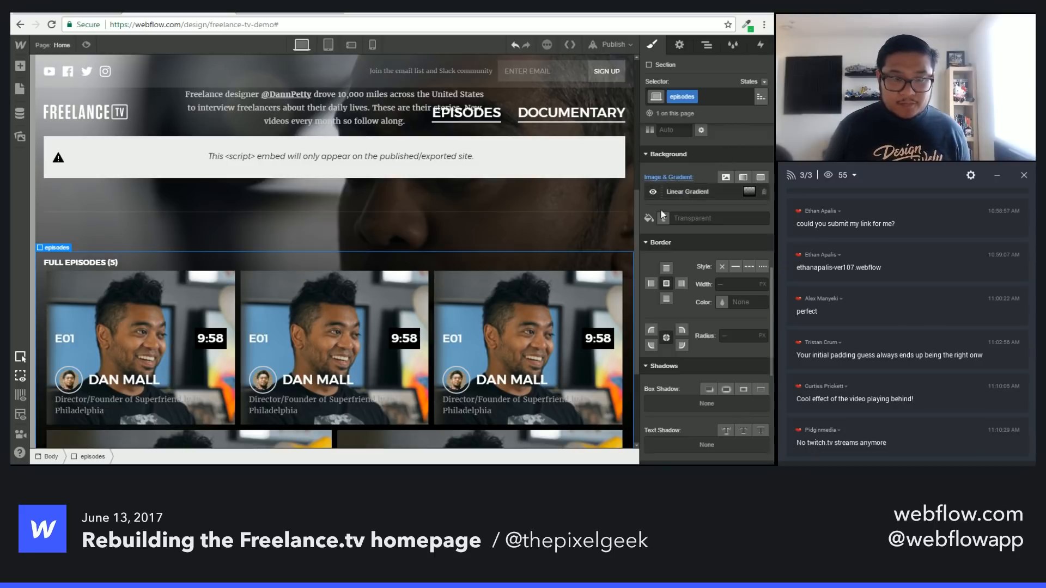
Step: Move the solid black stop of the episodes section's background gradient to about 41%
scroll(534, 288, "down", 3)
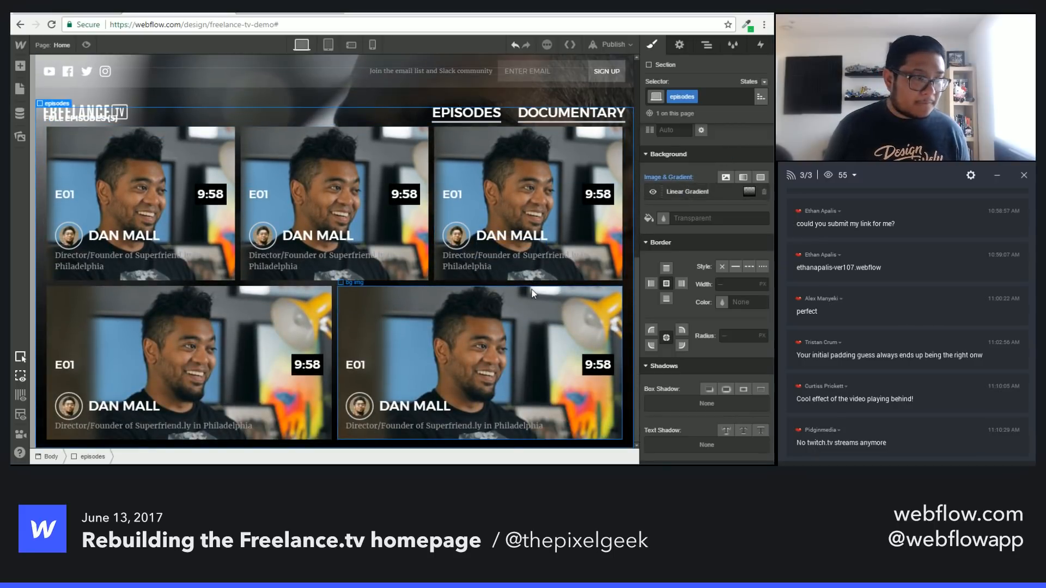
left_click(703, 192)
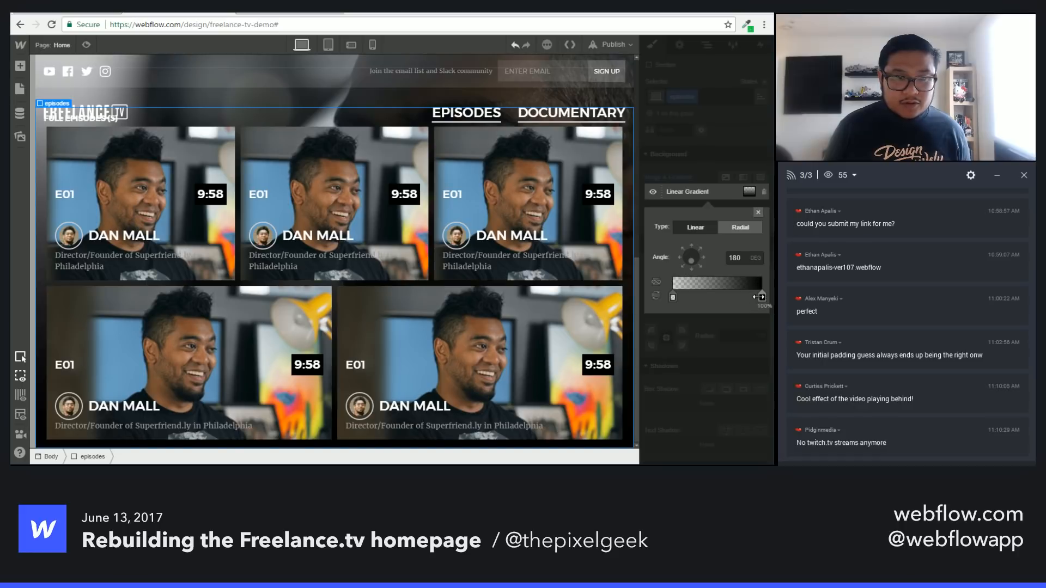
left_click_drag(759, 297, 710, 296)
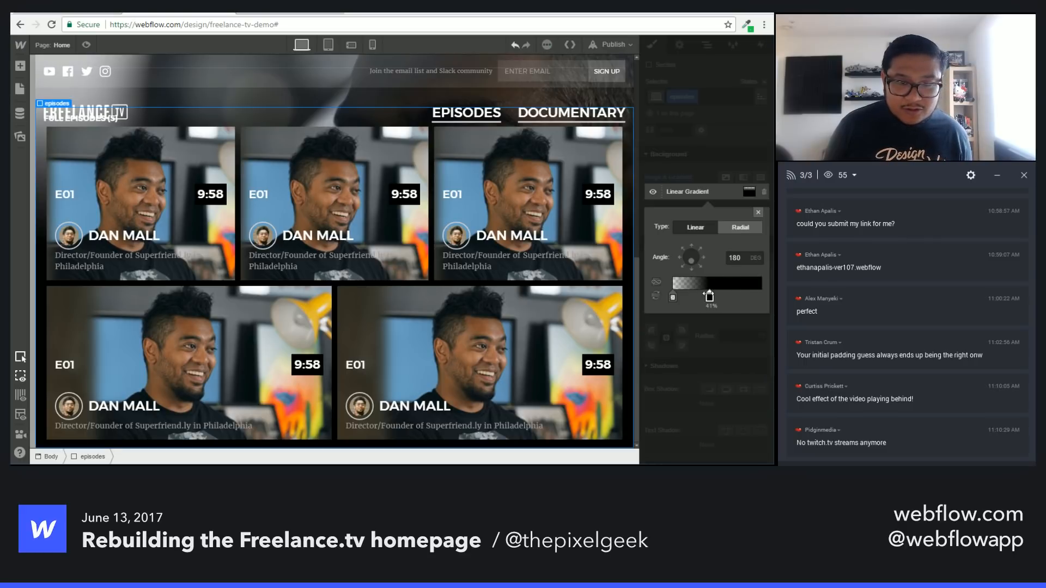
left_click(742, 149)
Step: Preview the page and examine how the episodes section's gradient fades over the background video
scroll(324, 228, "up", 7)
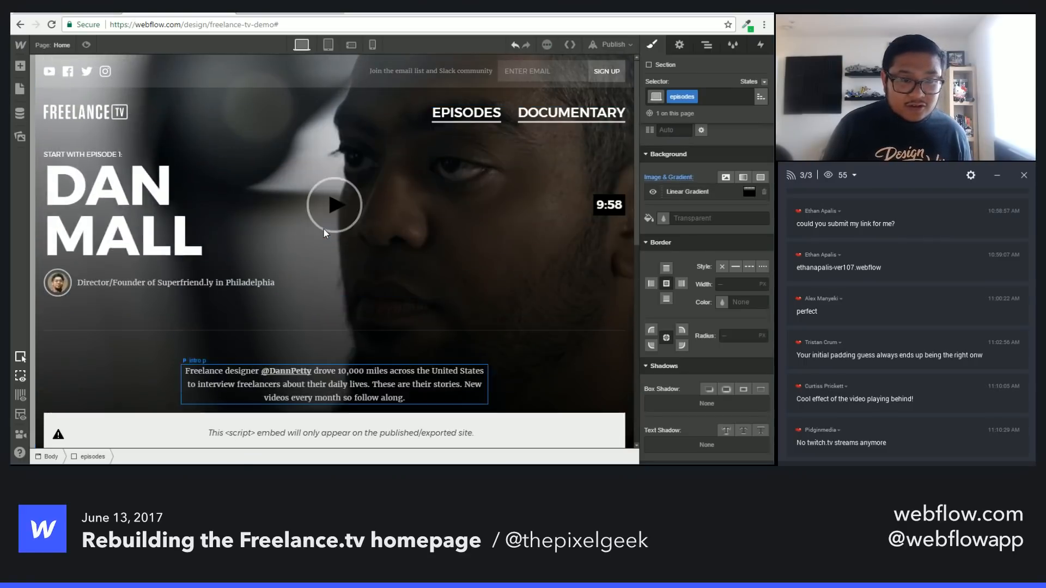
scroll(323, 229, "down", 5)
scroll(172, 159, "up", 5)
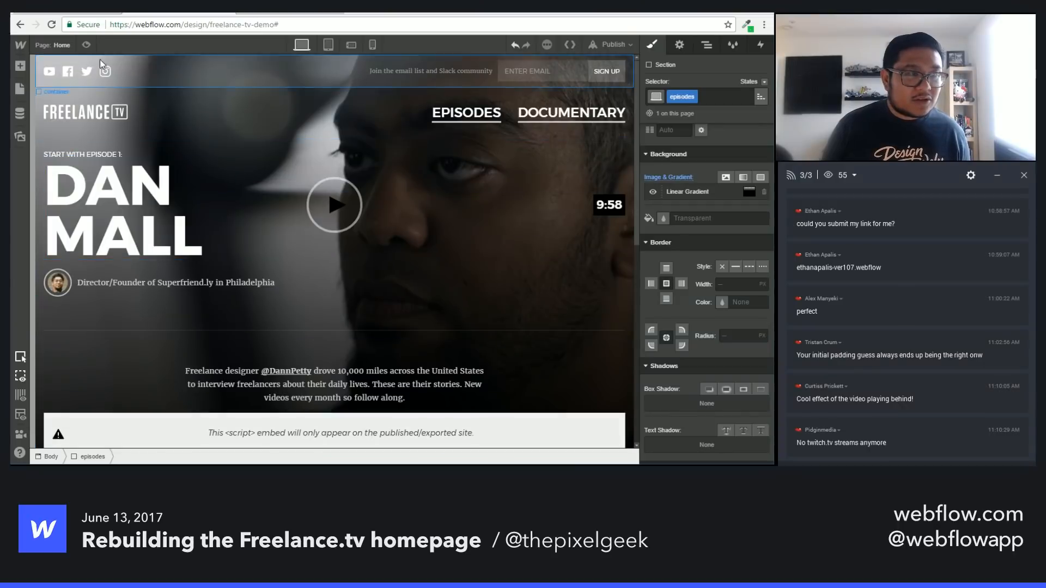
left_click(86, 44)
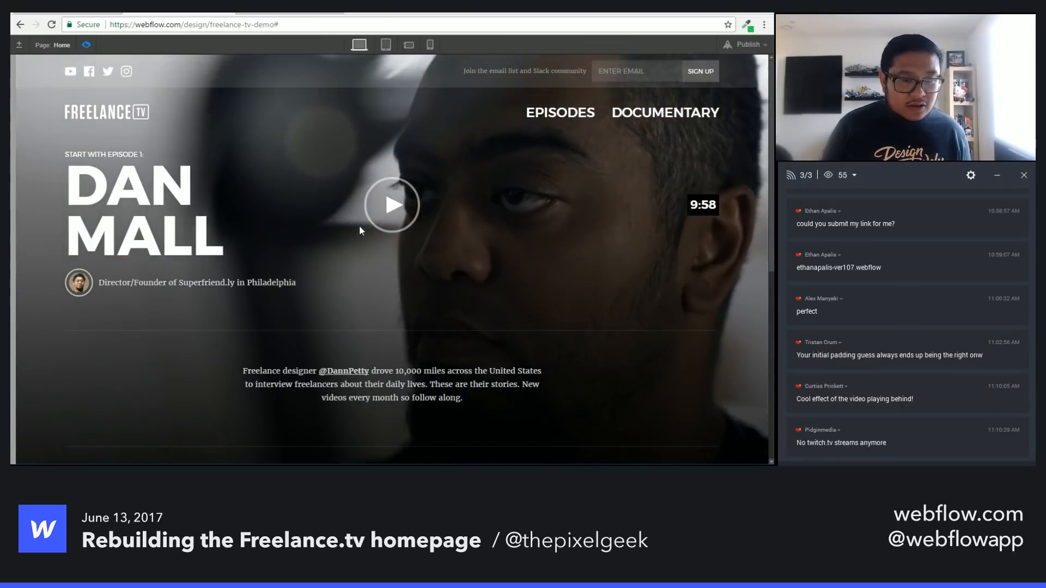
scroll(358, 225, "down", 2)
scroll(360, 229, "down", 5)
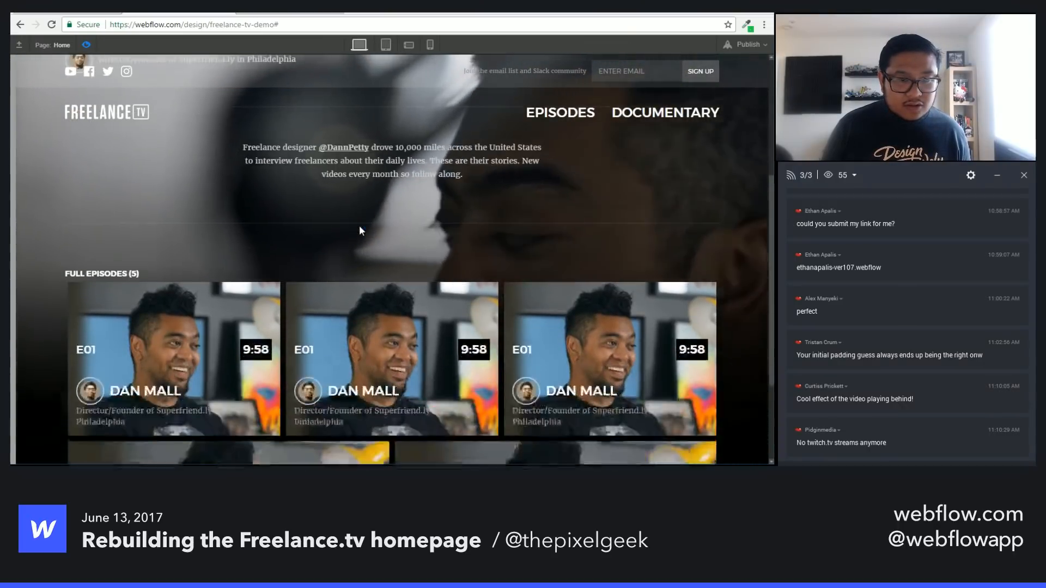
scroll(360, 231, "down", 1)
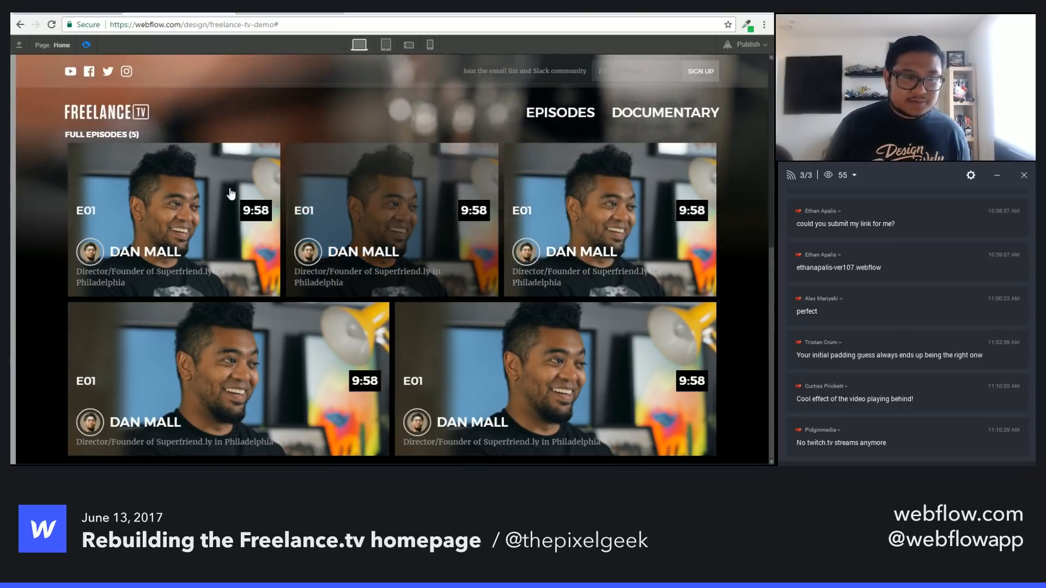
left_click(87, 45)
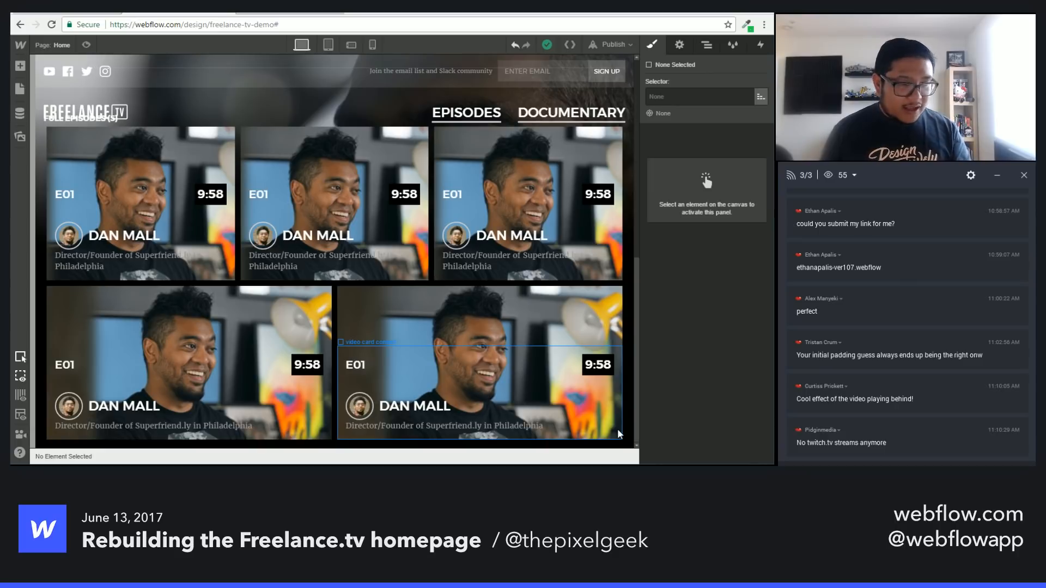
Step: Duplicate the last video card in the episodes flex container to make a sixth card
left_click(706, 45)
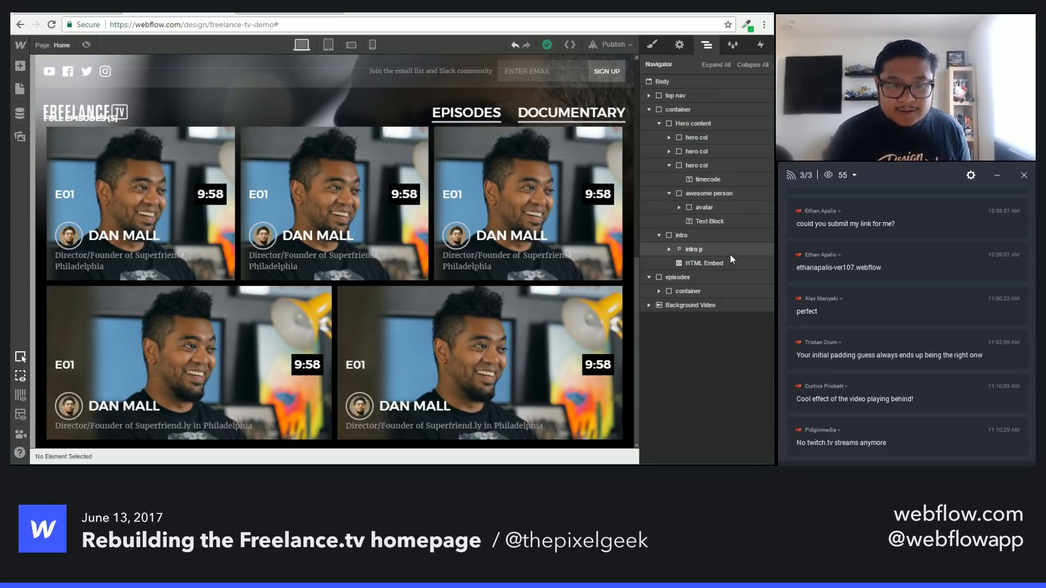
left_click(660, 295)
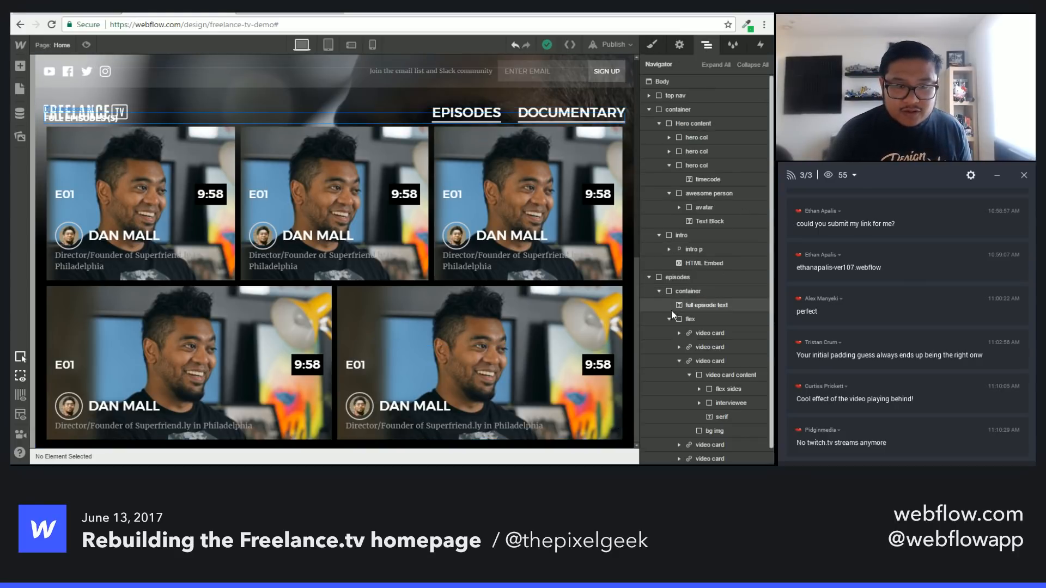
left_click(670, 319)
left_click(671, 319)
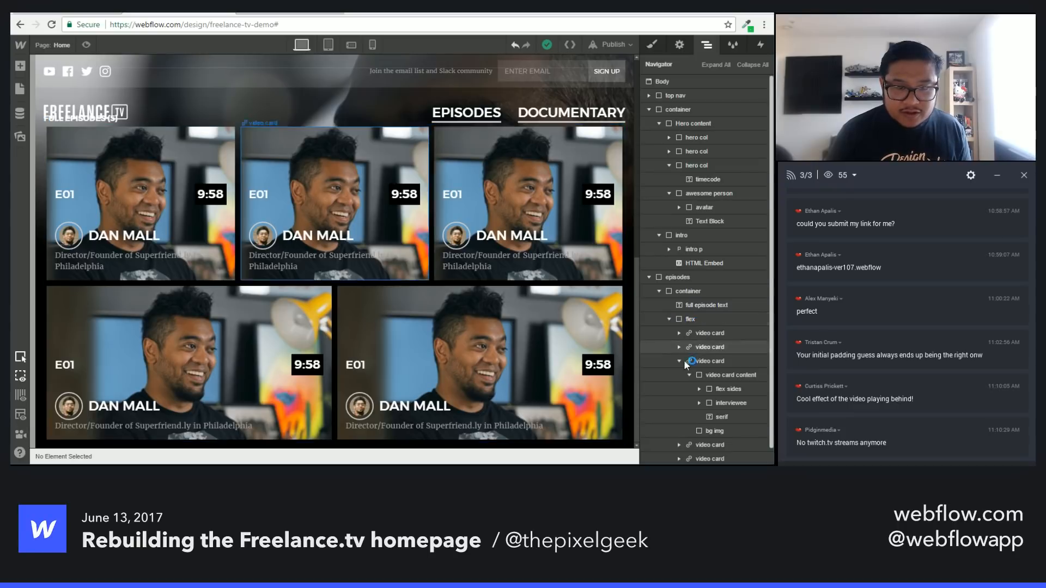
left_click(678, 363)
left_click(714, 390)
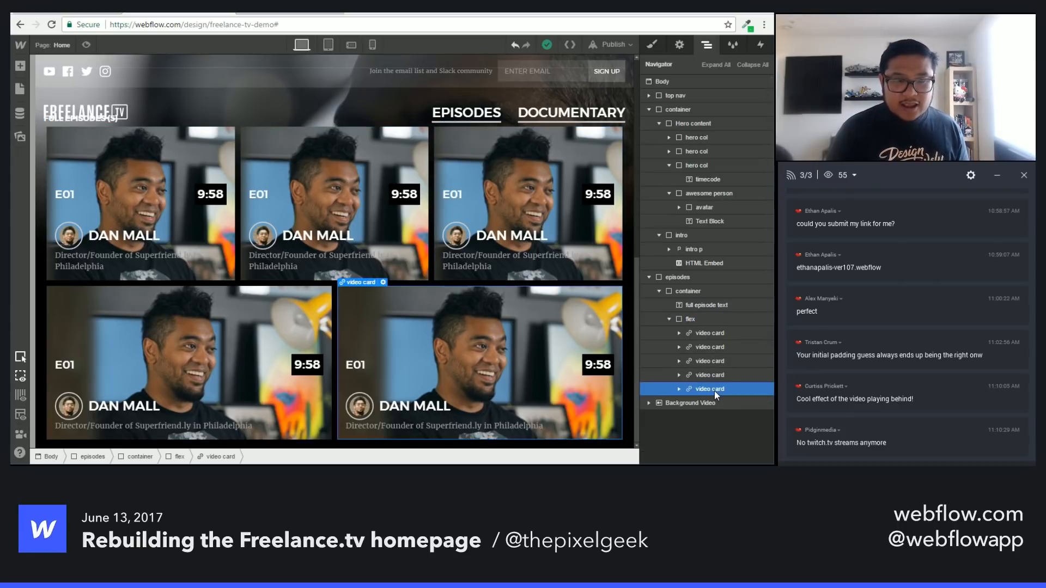
key("a")
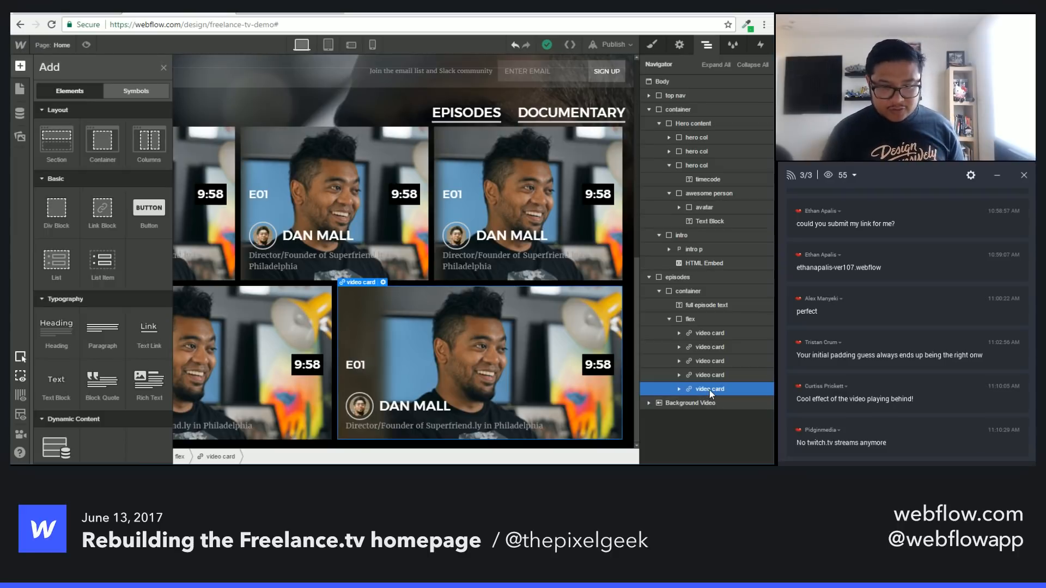
key("ctrl+d")
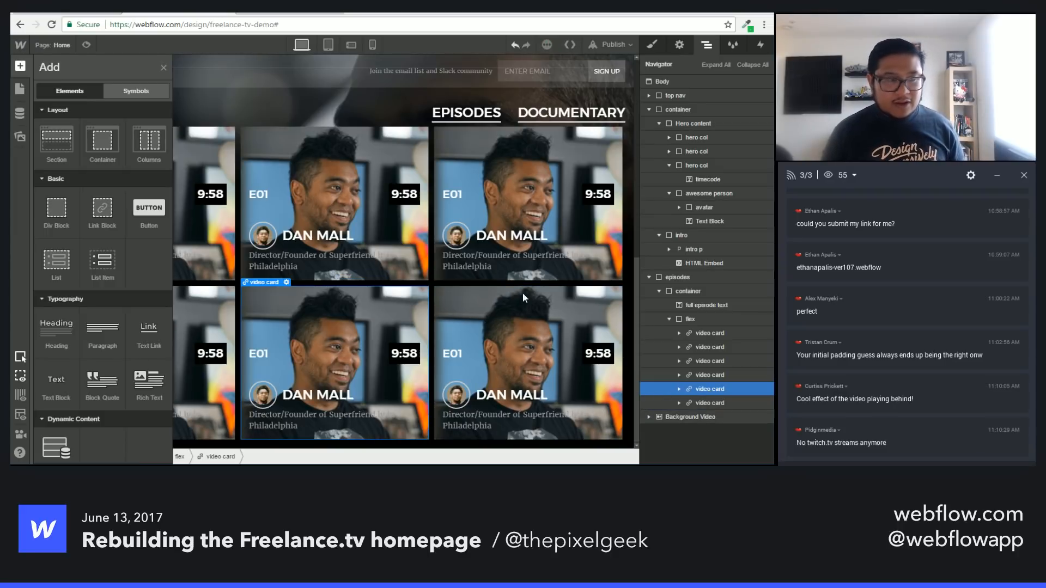
left_click(163, 70)
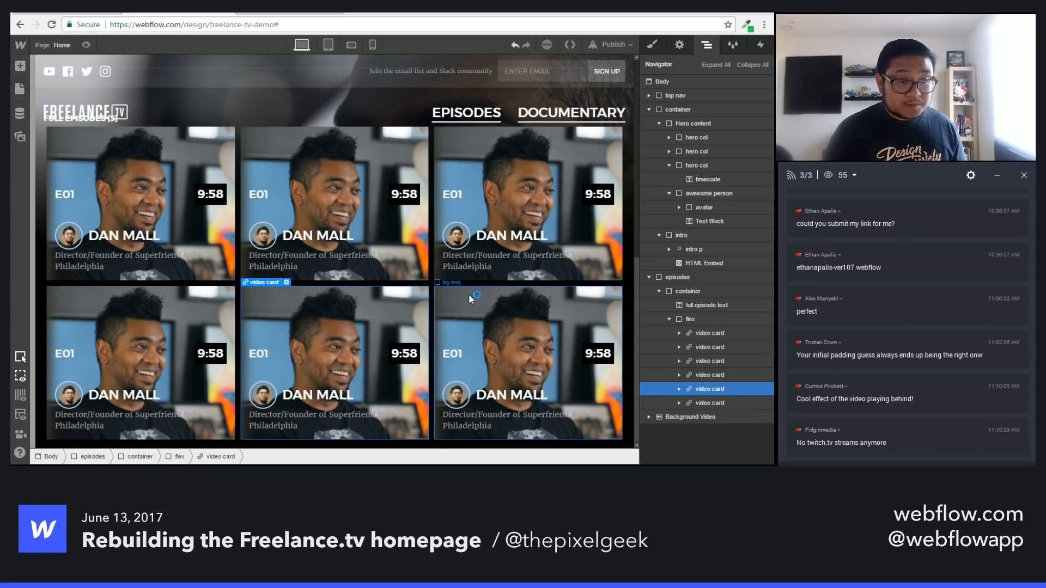
Step: Delete the background image and the video card content block from the sixth video card
left_click(472, 308)
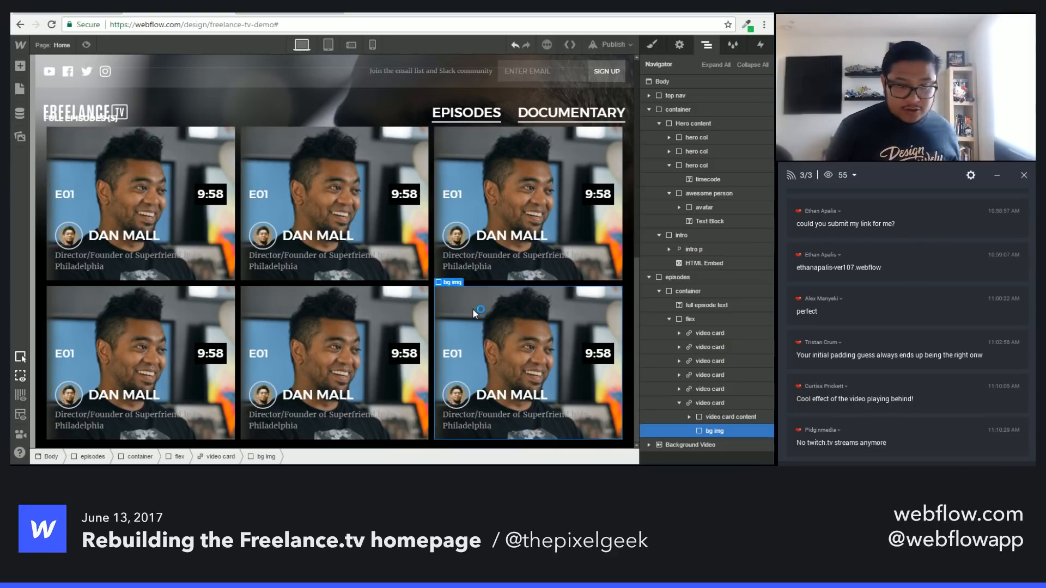
key("Delete")
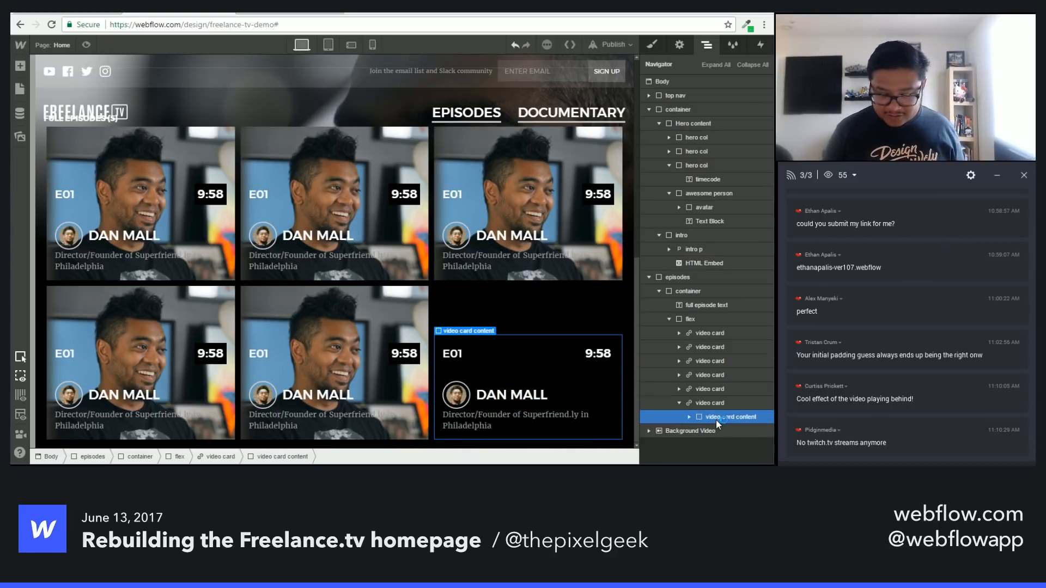
key("Delete")
Step: Add the combo class "freelanced" to the emptied sixth video card
left_click(714, 406)
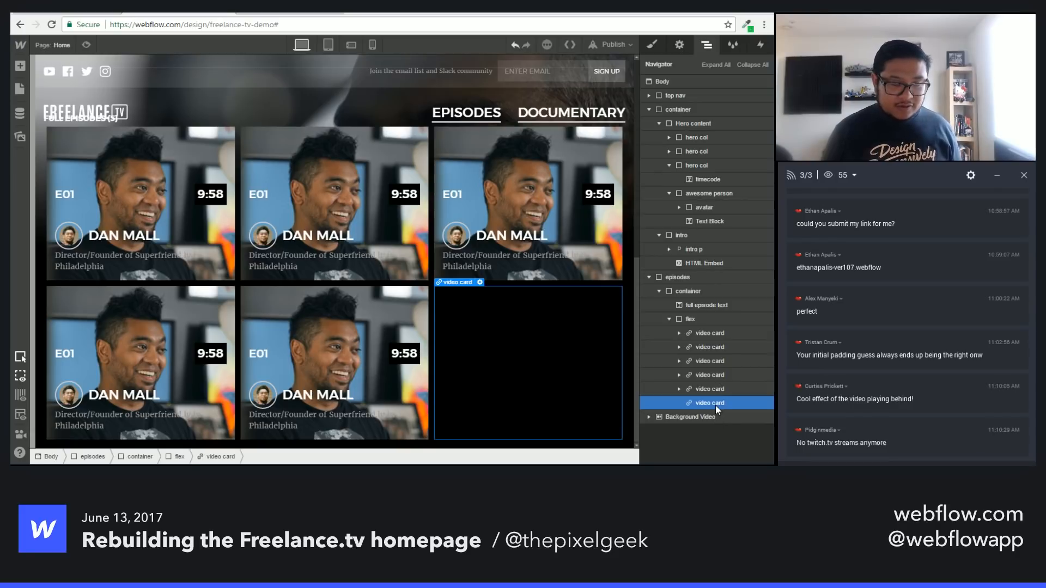
left_click(651, 46)
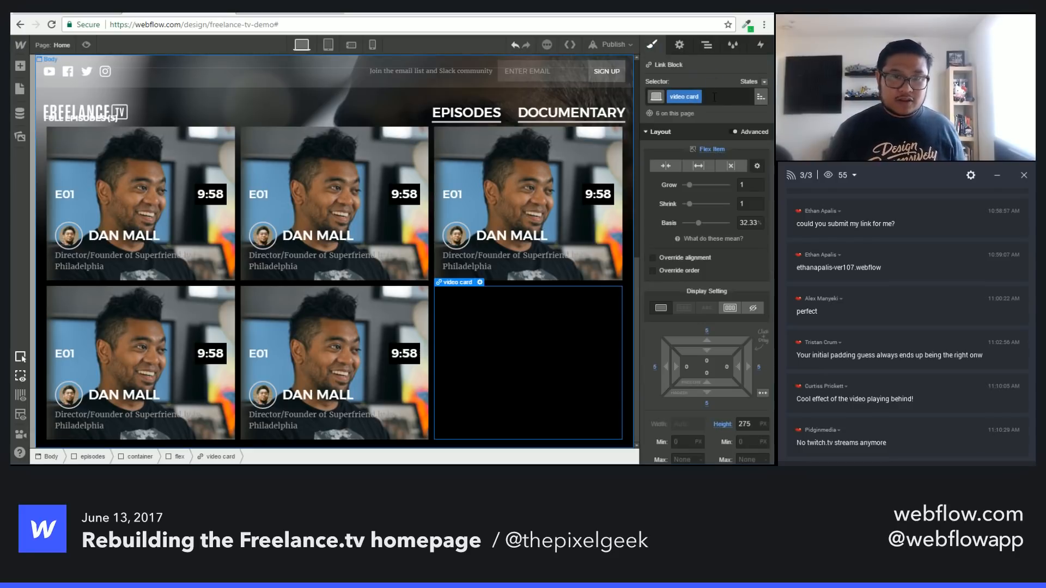
left_click(714, 97)
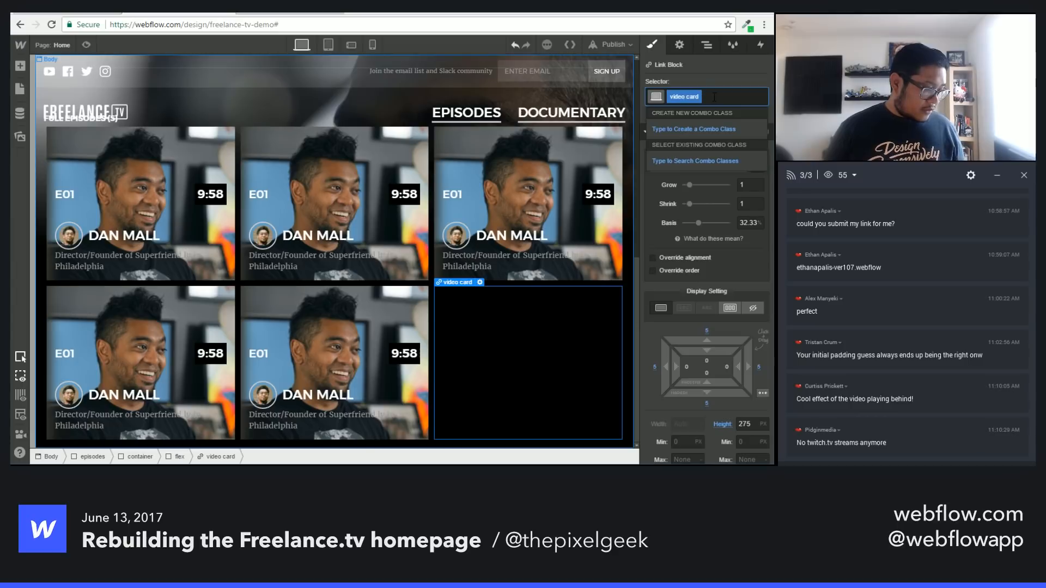
type("f")
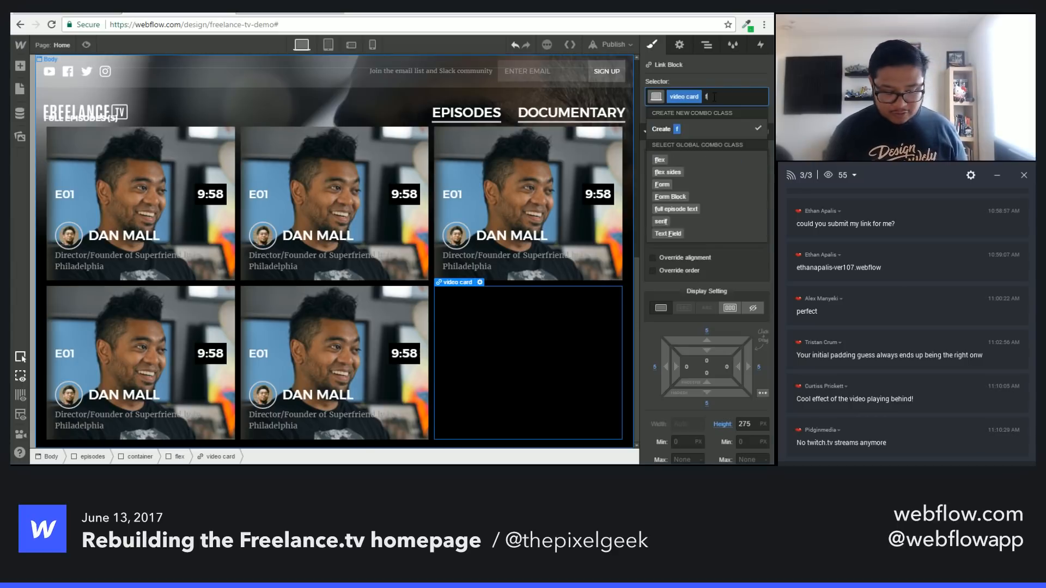
type("reelanced")
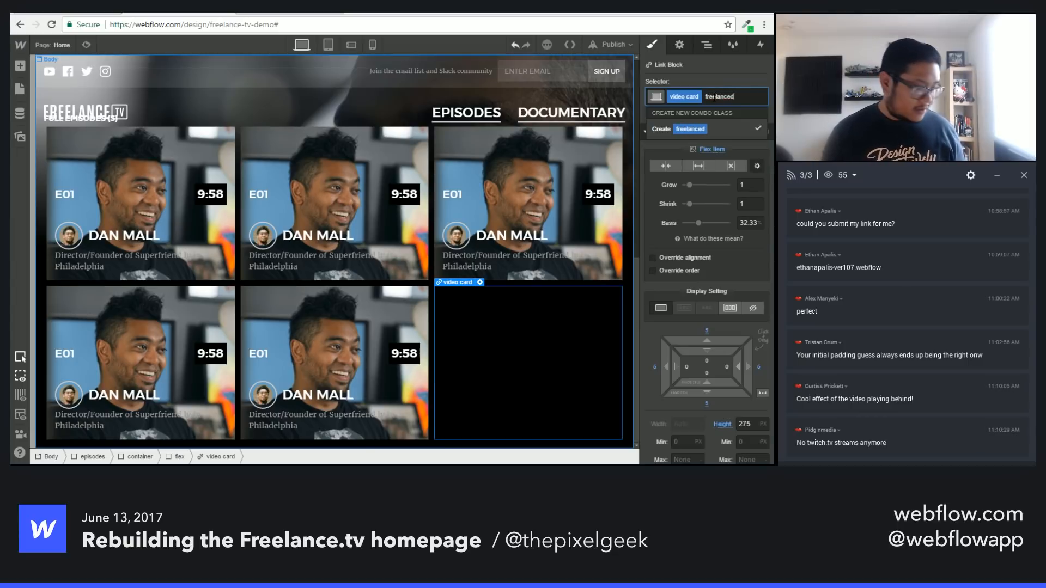
key("Return")
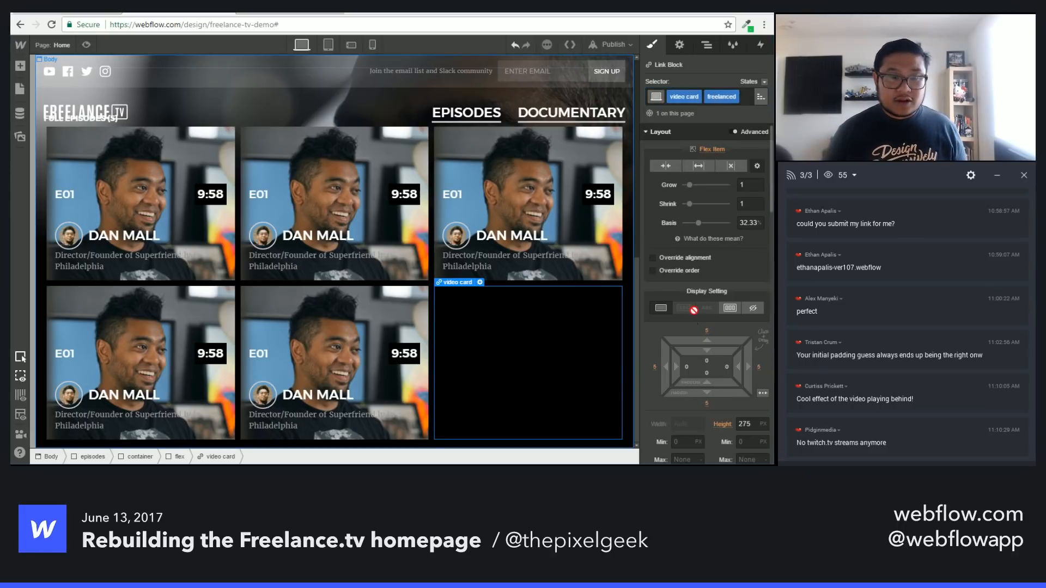
Step: Give the freelanced video card a solid 3 px border in the Lime Green swatch colour
scroll(700, 327, "down", 2)
scroll(697, 326, "down", 3)
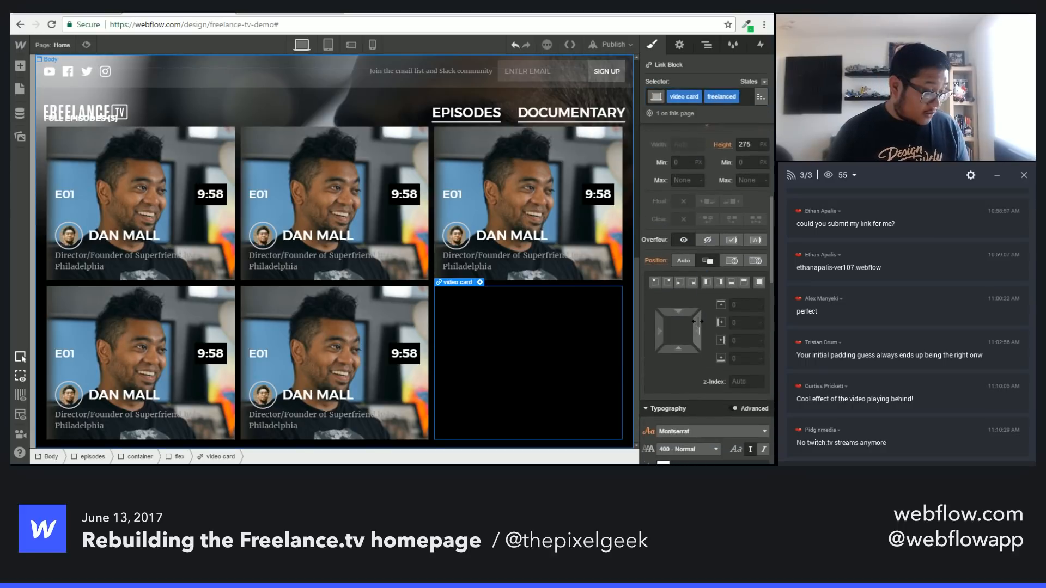
scroll(697, 321, "down", 5)
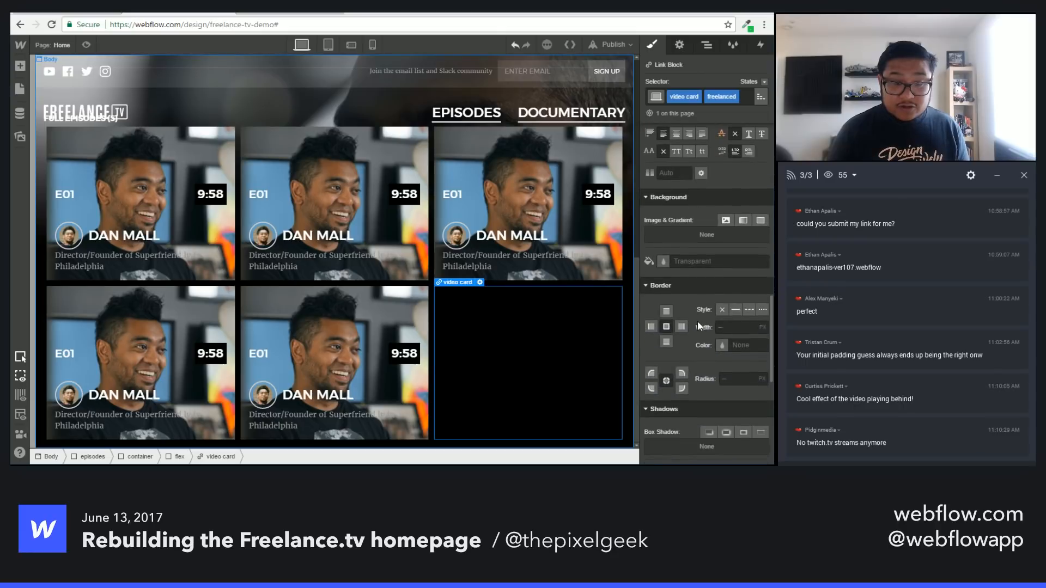
left_click(735, 310)
left_click(730, 328)
type("1")
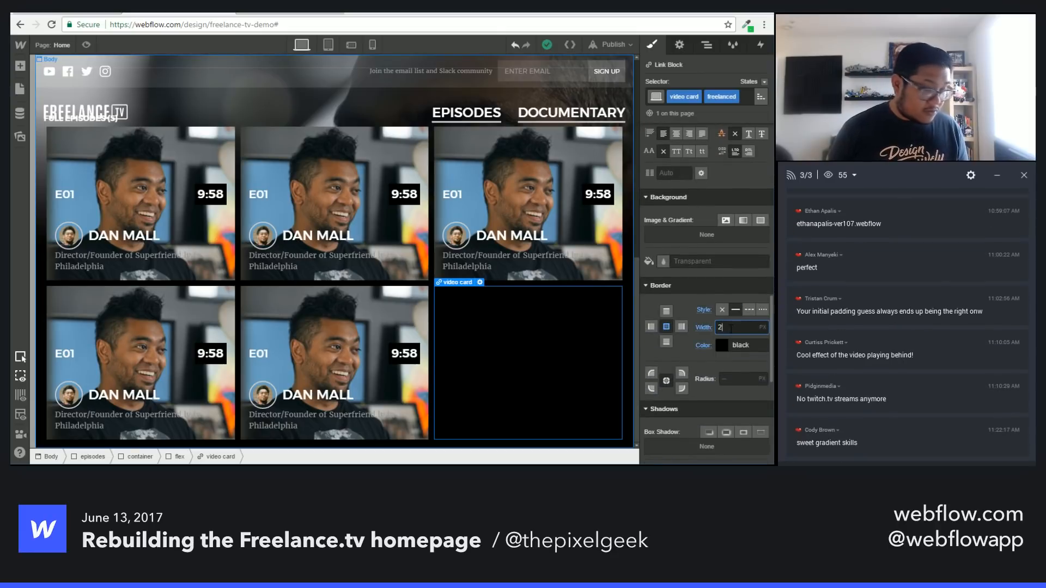
key("Up")
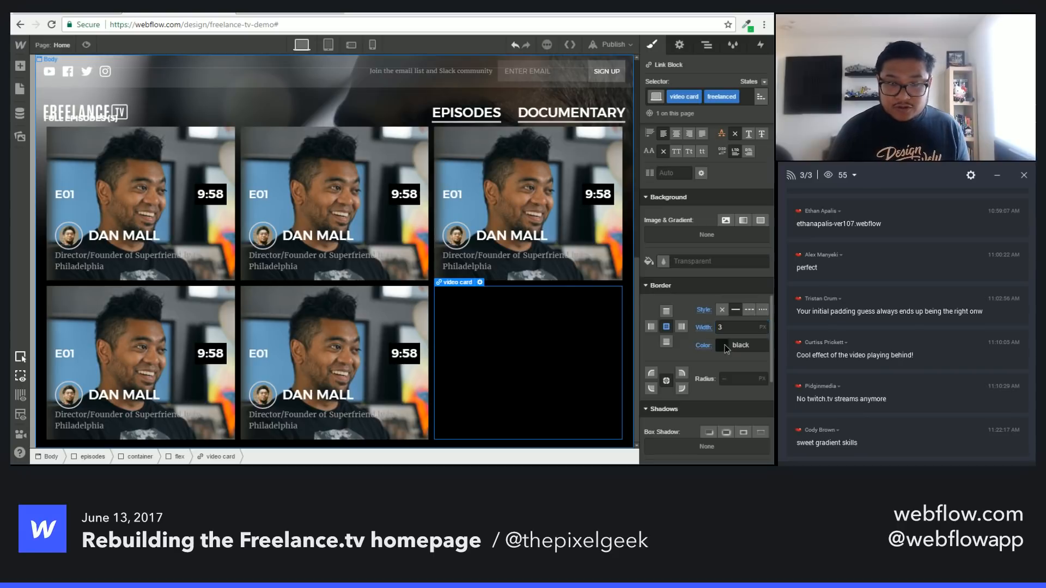
left_click(724, 345)
left_click(694, 290)
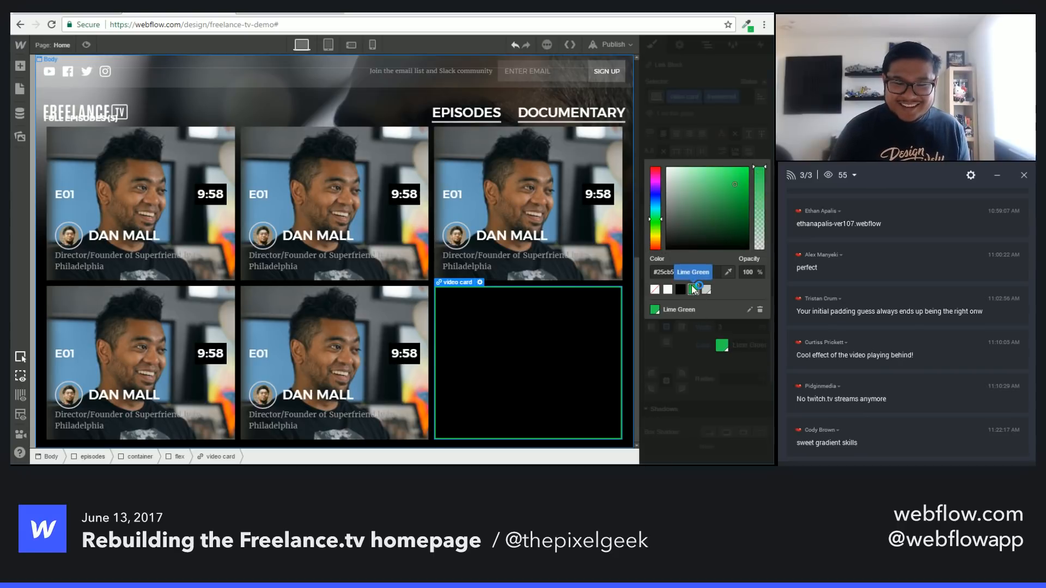
left_click(754, 368)
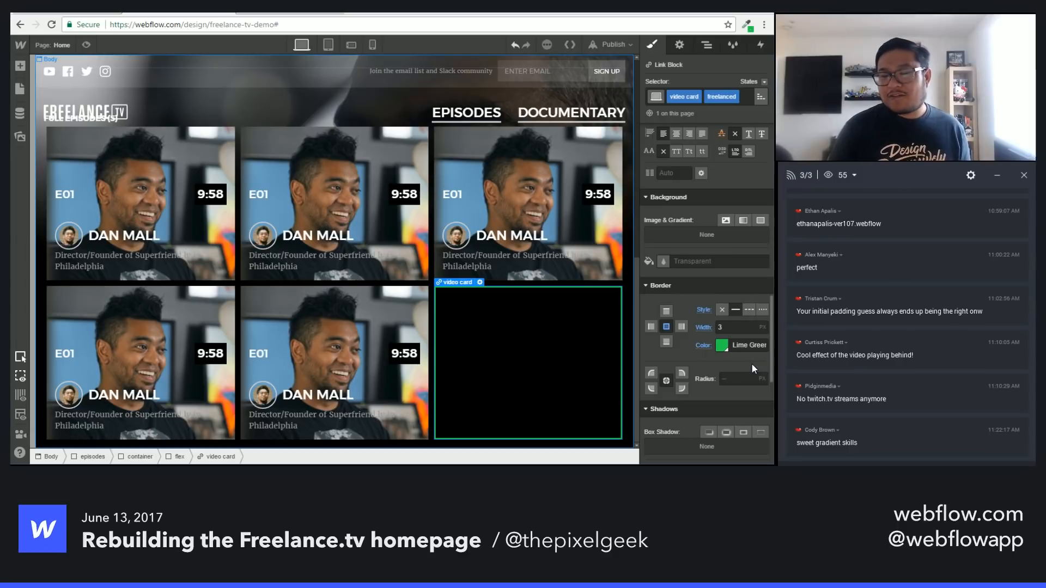
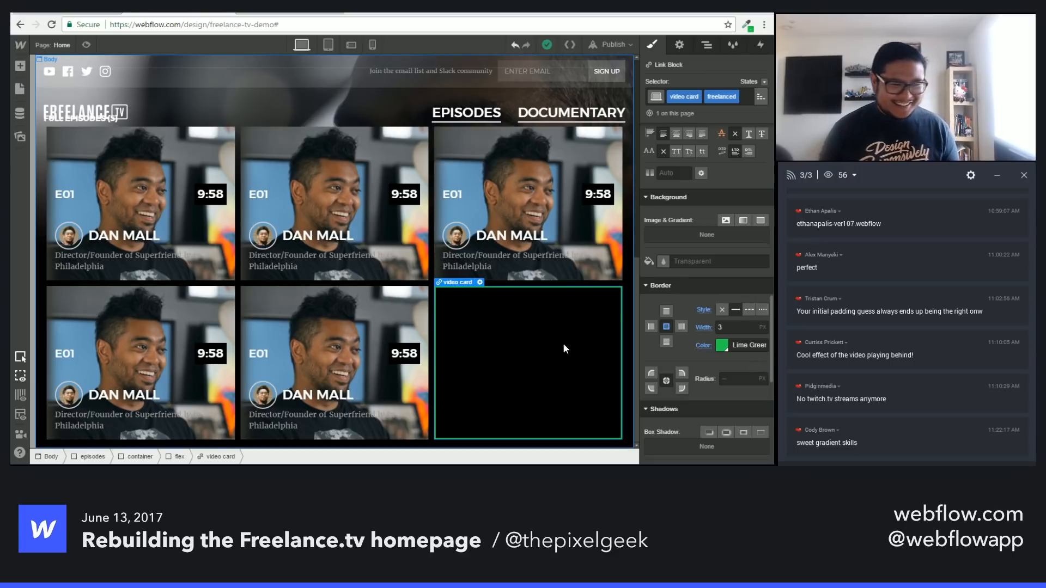
Step: Set the freelanced video card's background colour to black
scroll(676, 342, "up", 1)
scroll(678, 337, "up", 5)
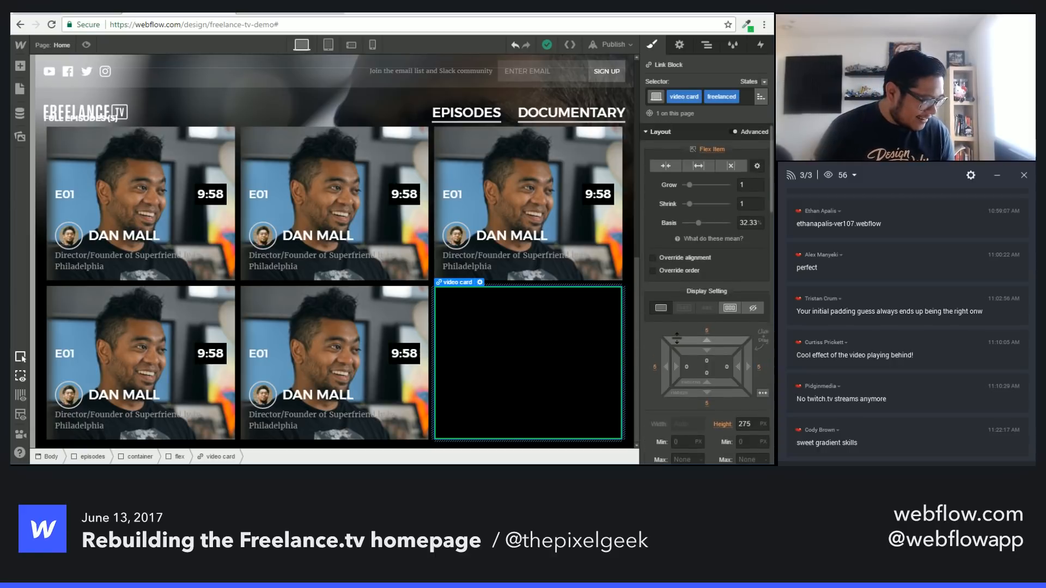
scroll(678, 338, "down", 2)
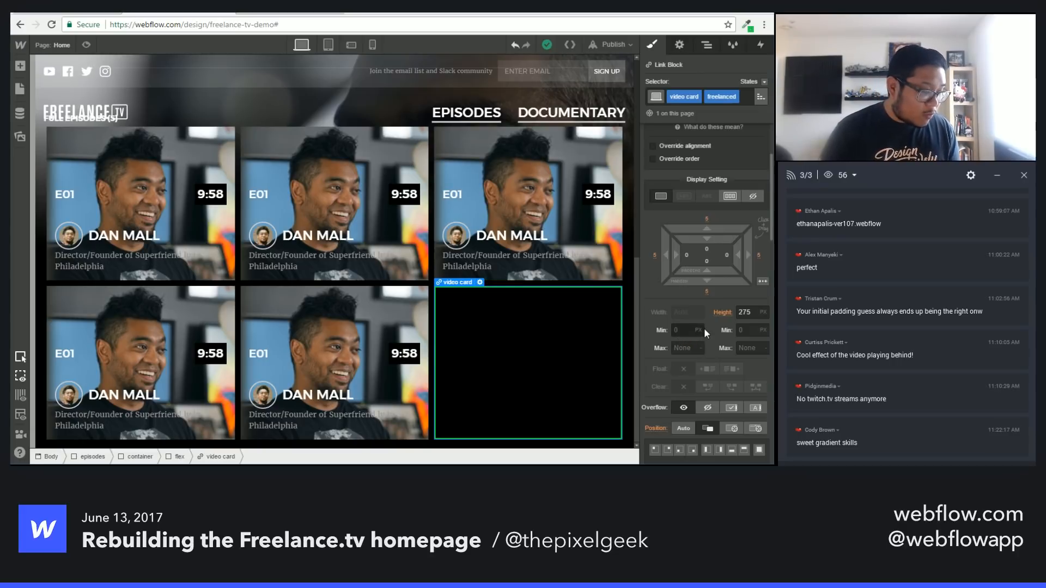
scroll(714, 327, "down", 5)
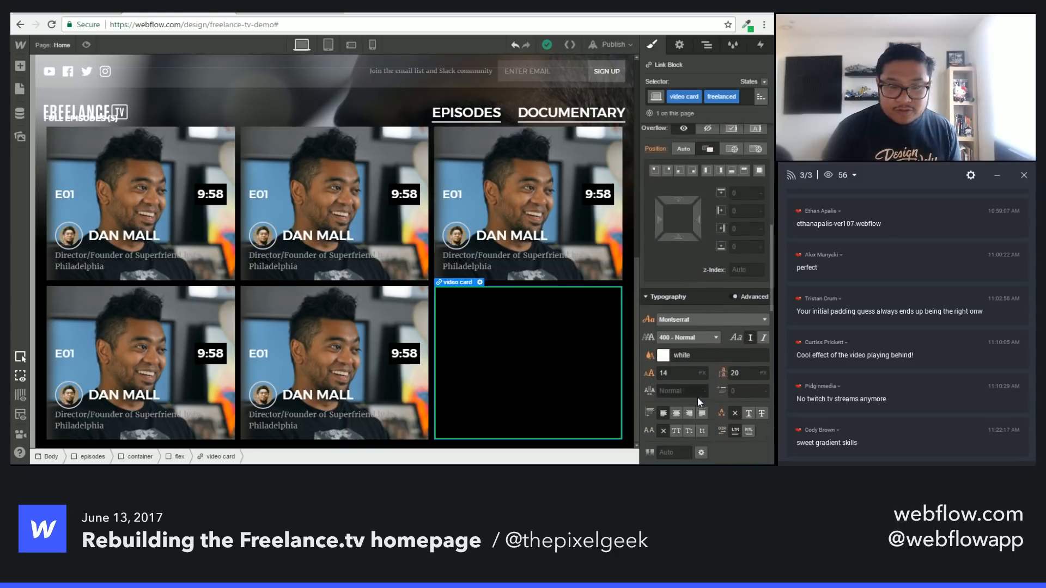
scroll(697, 396, "down", 3)
left_click(696, 374)
type("blac")
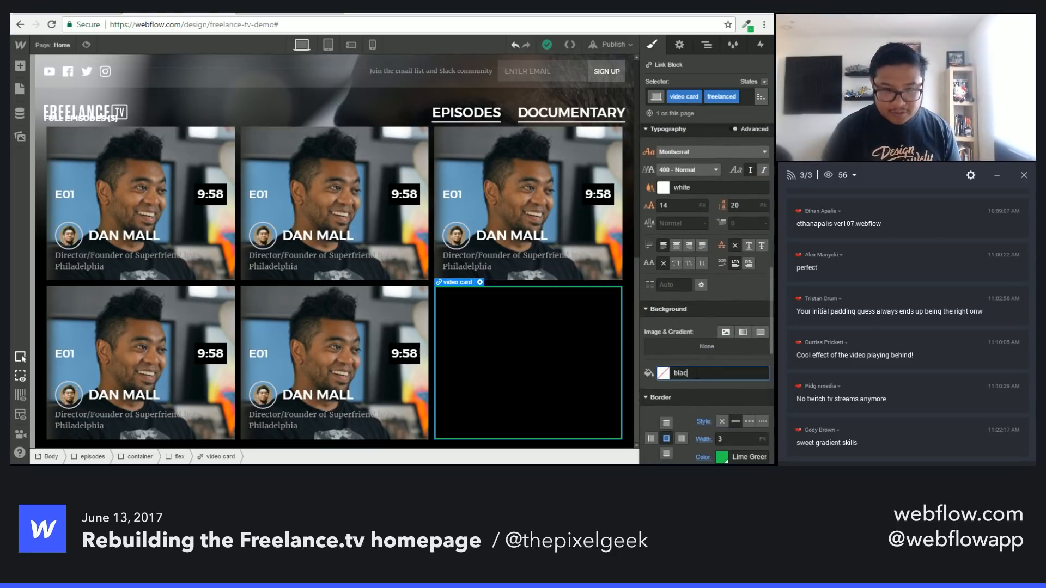
type("k")
Step: Set the freelanced video card's border colour to white for its Hover state
left_click(765, 81)
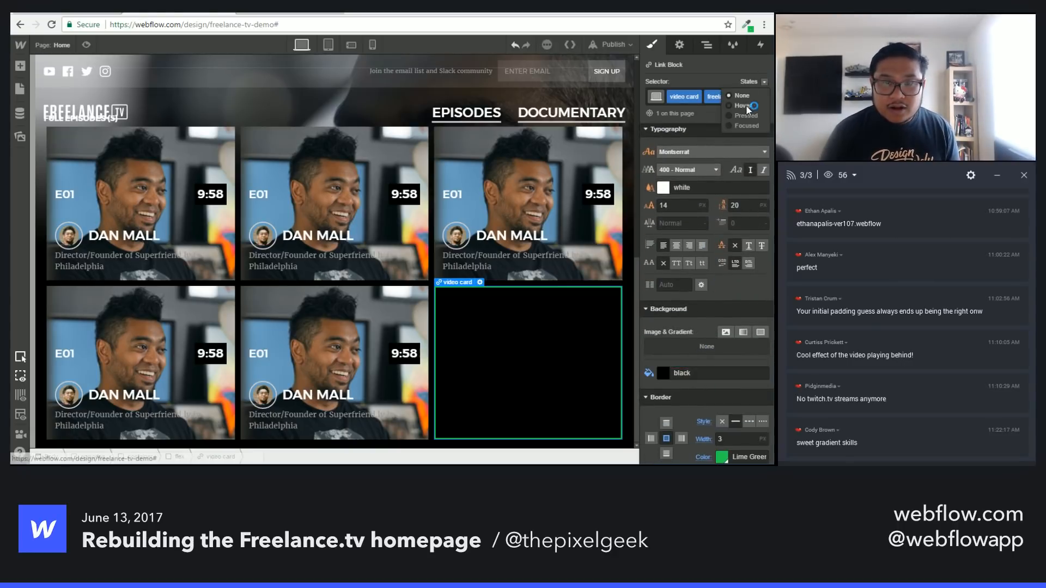
left_click(748, 106)
scroll(699, 403, "down", 3)
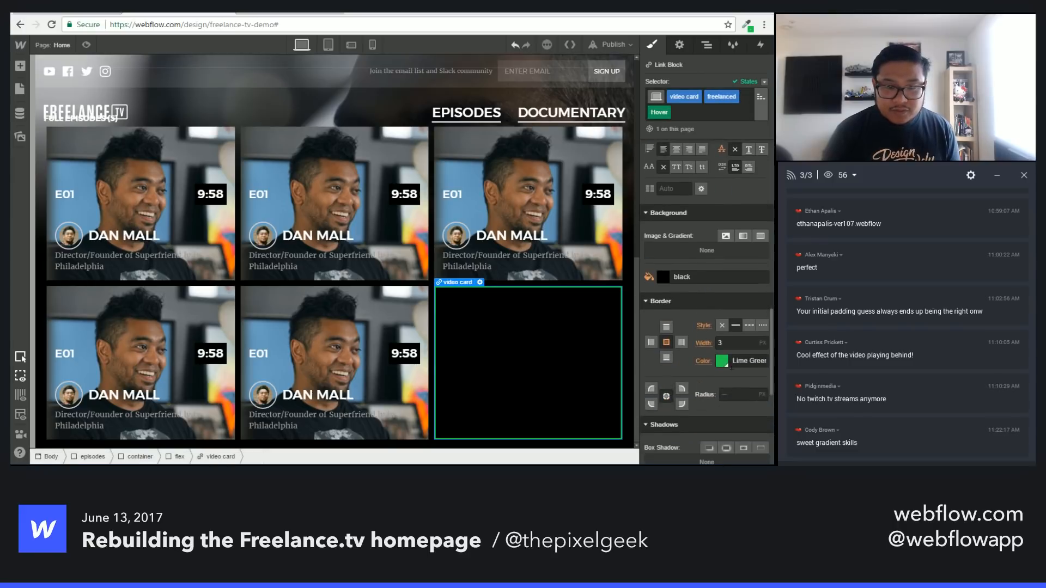
left_click(720, 361)
left_click(671, 302)
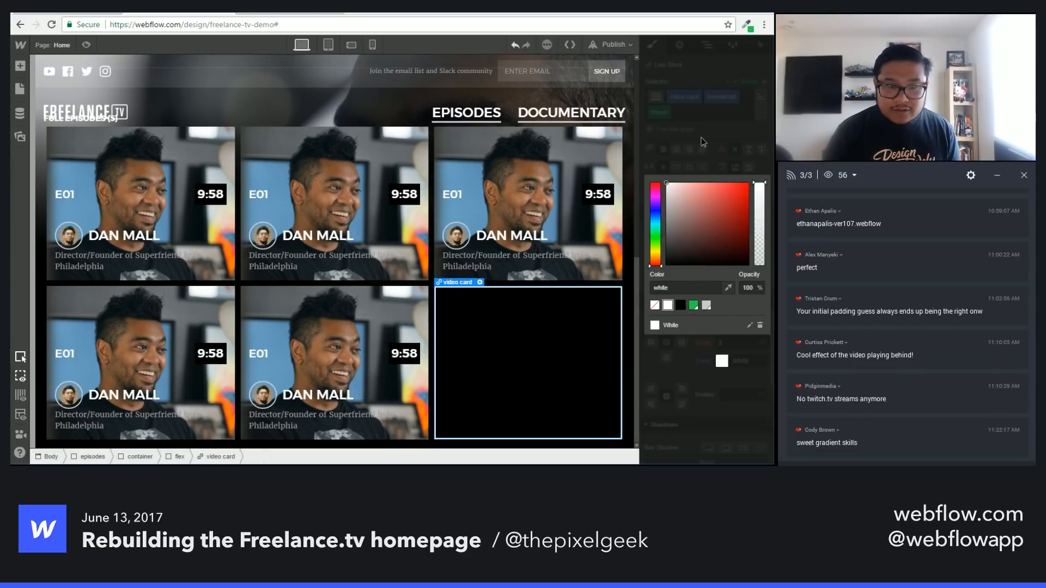
left_click(717, 158)
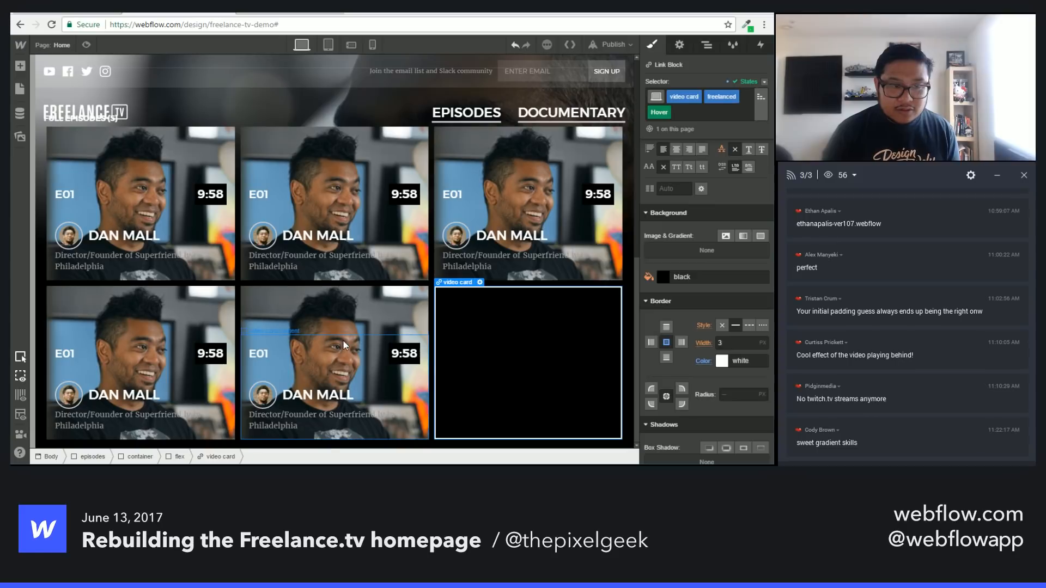
left_click(349, 222)
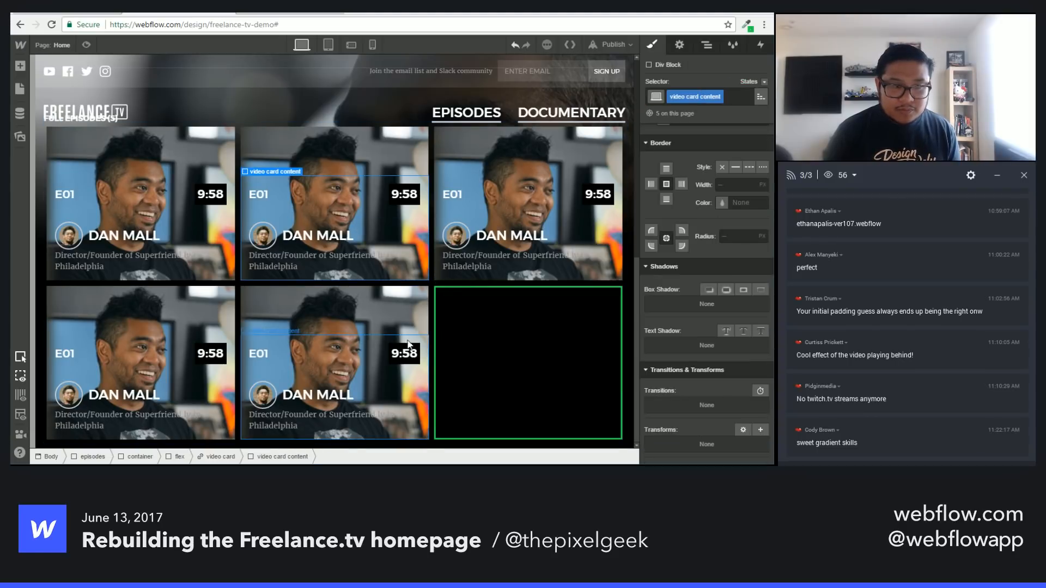
Step: Apply 30 px of padding to all four sides of the freelanced video card in its normal state
left_click(503, 346)
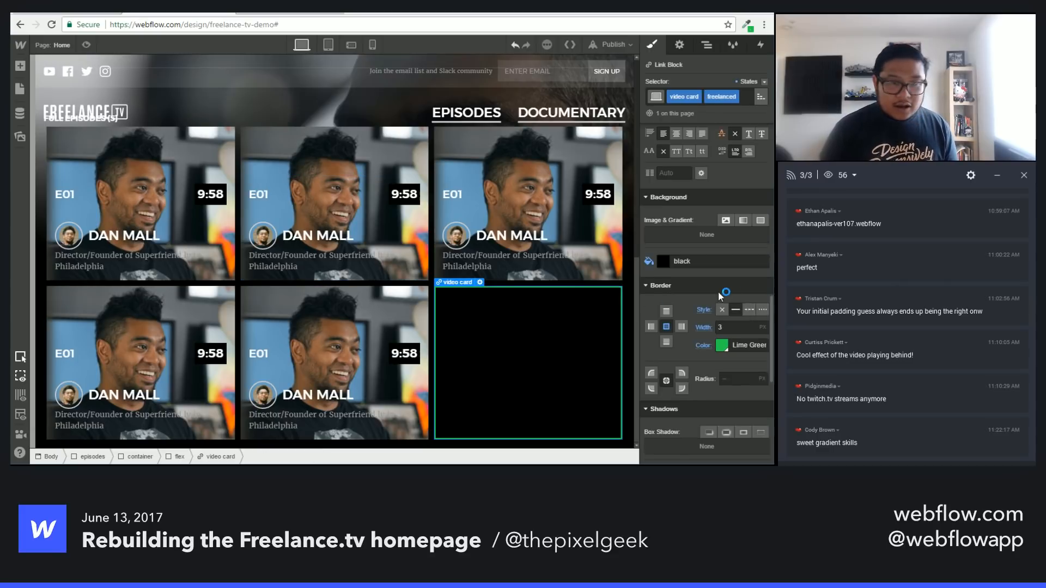
scroll(717, 292, "up", 10)
scroll(717, 292, "up", 3)
scroll(692, 335, "down", 3)
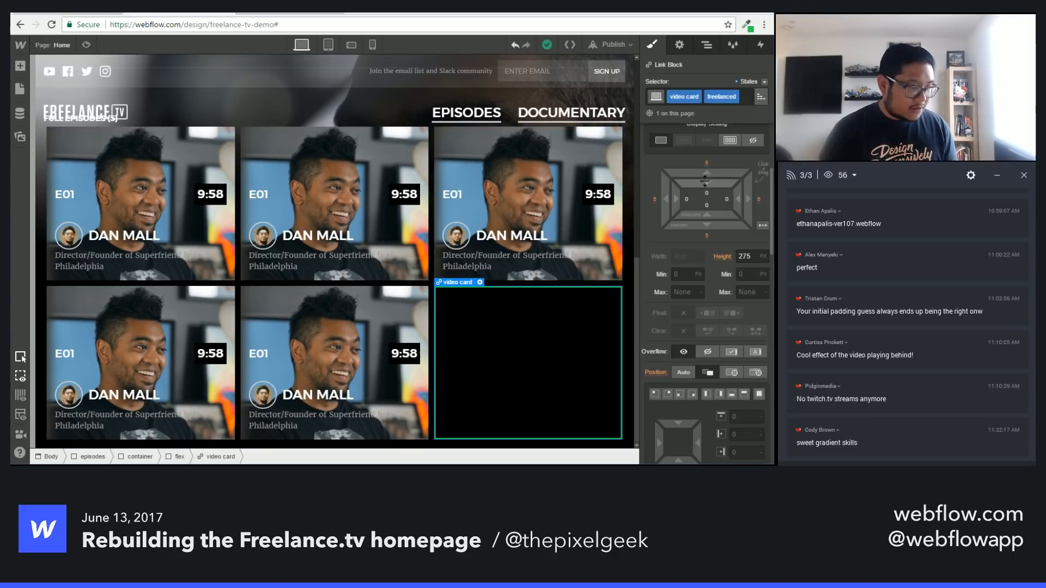
left_click_drag(704, 181, 720, 231)
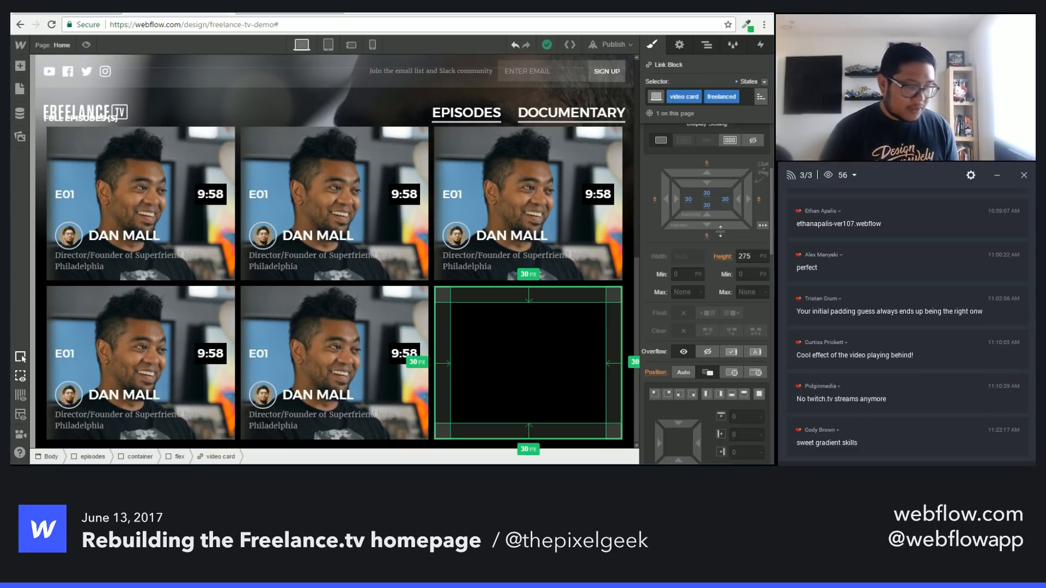
left_click_drag(722, 232, 722, 232)
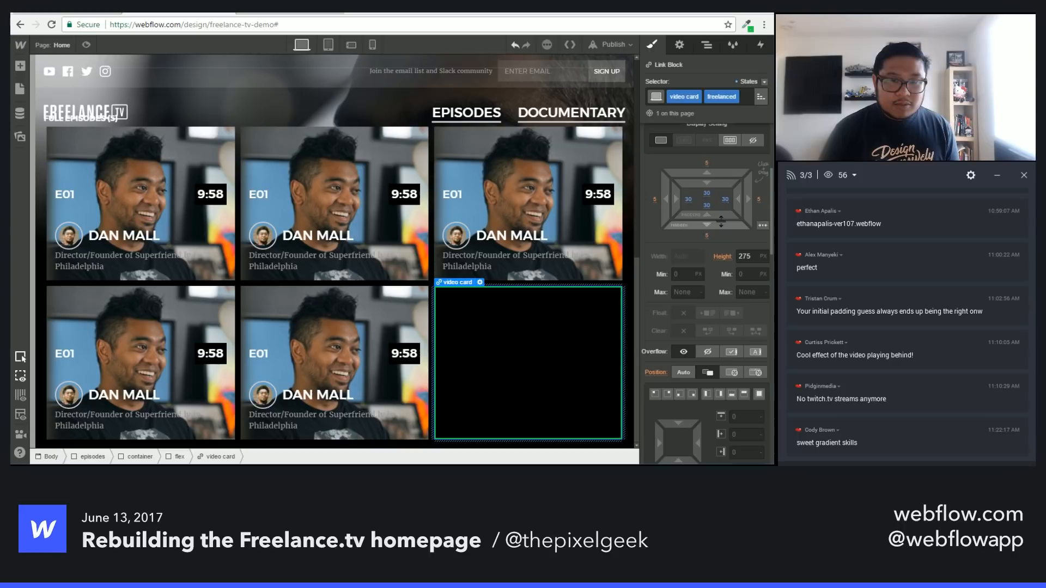
Step: Make the freelanced card a flex container with vertically centred children and add a text block reading "Coming soon"
left_click(731, 140)
left_click(685, 207)
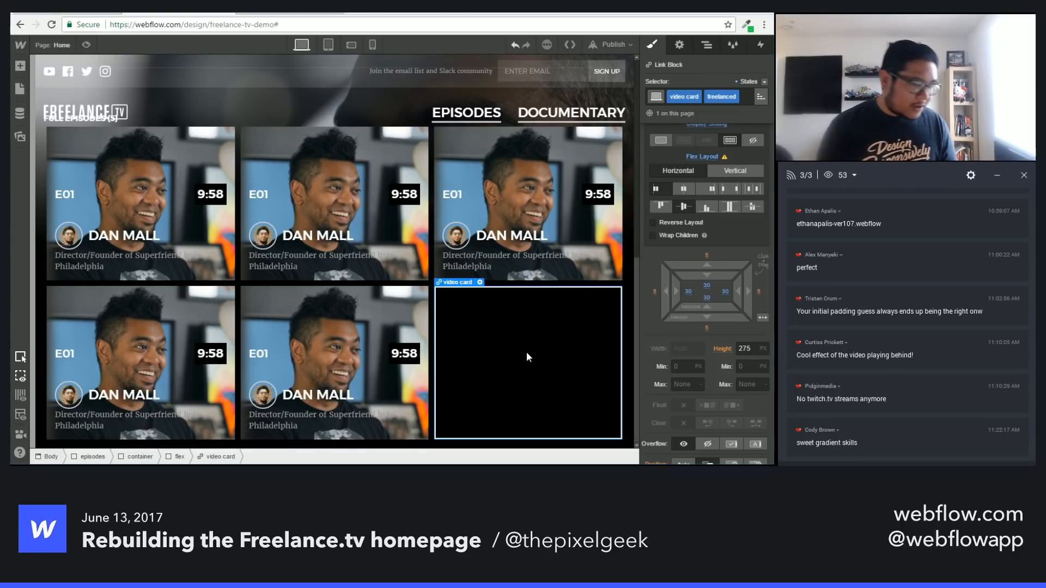
key("a")
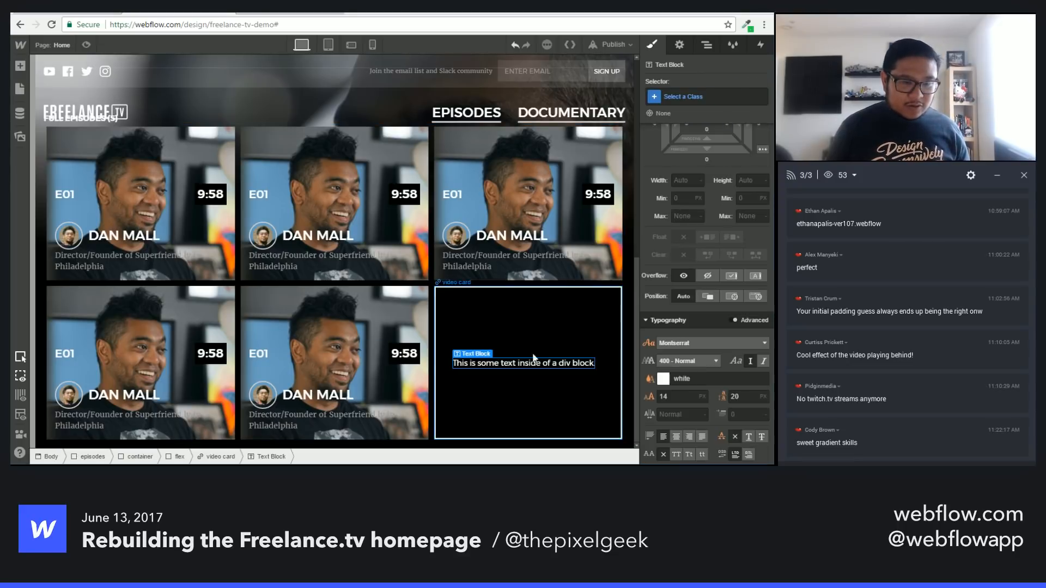
double_click(512, 365)
type("Coming")
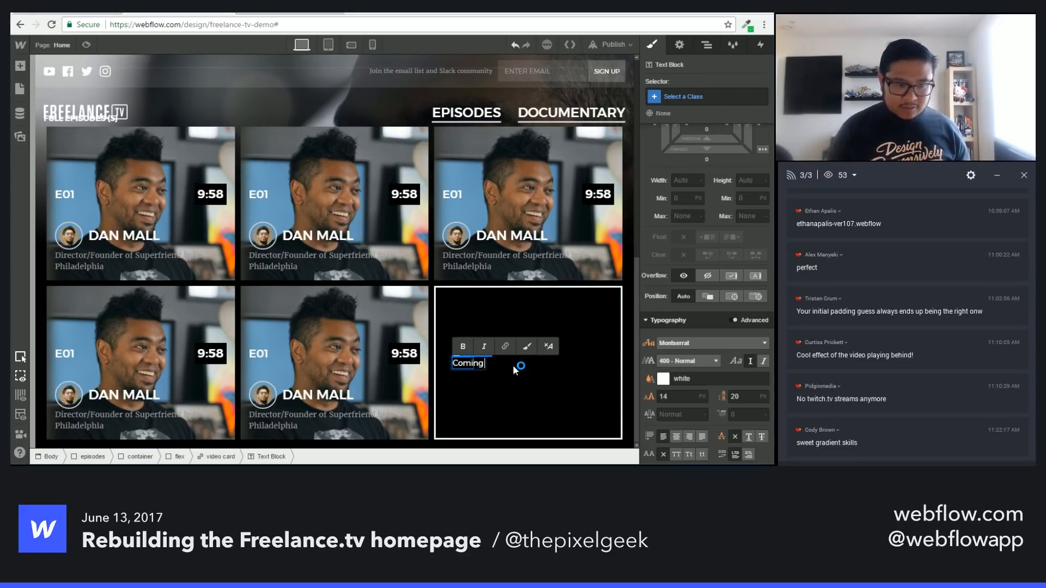
type(" soon")
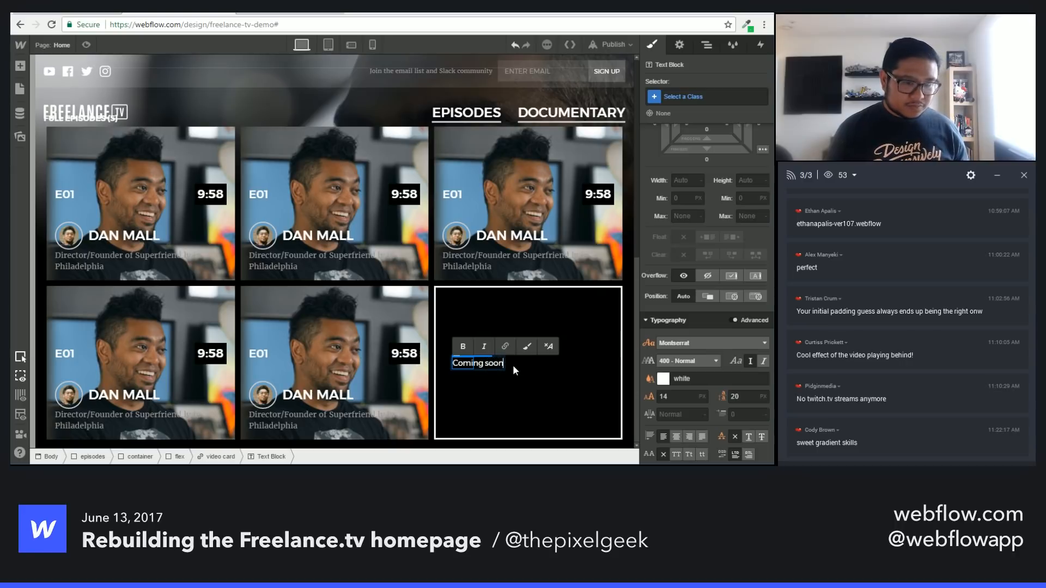
key("Escape")
Step: Give the Coming soon text block the class "coming soon" and style it Lime Green, 500 - Medium weight, all caps
left_click(702, 98)
type("coming soon")
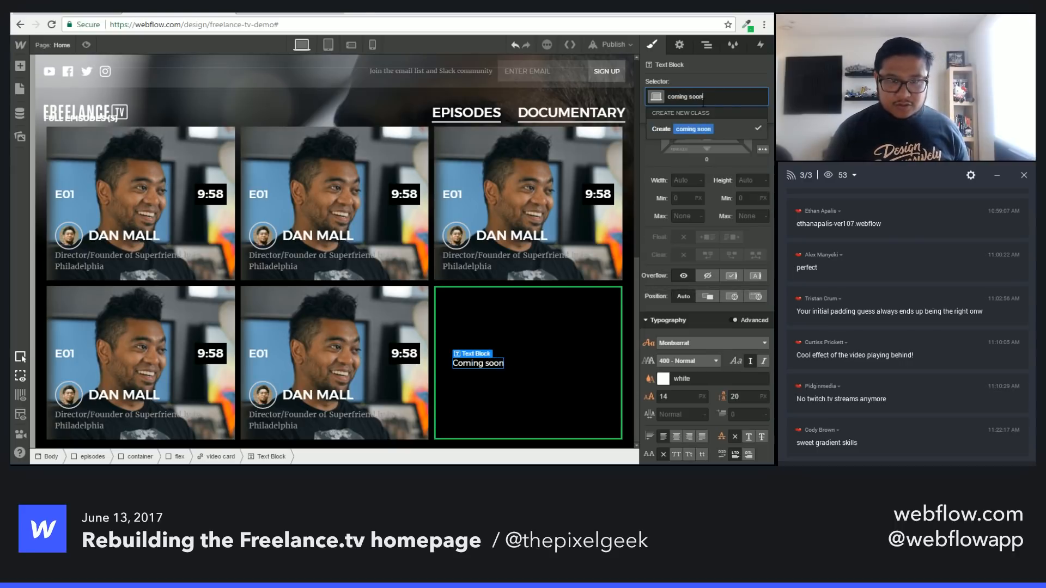
key("Return")
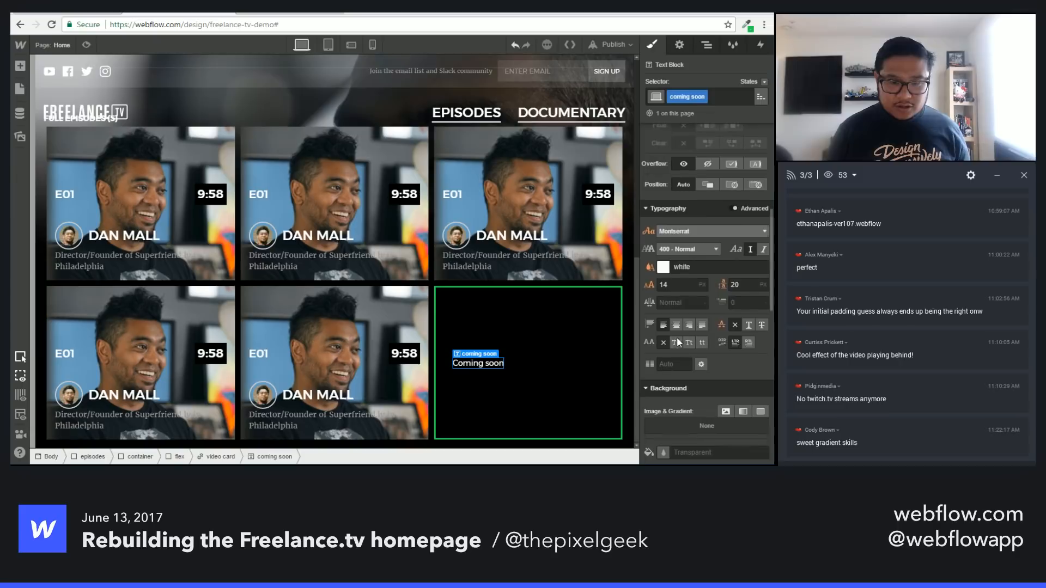
left_click(663, 266)
left_click(711, 369)
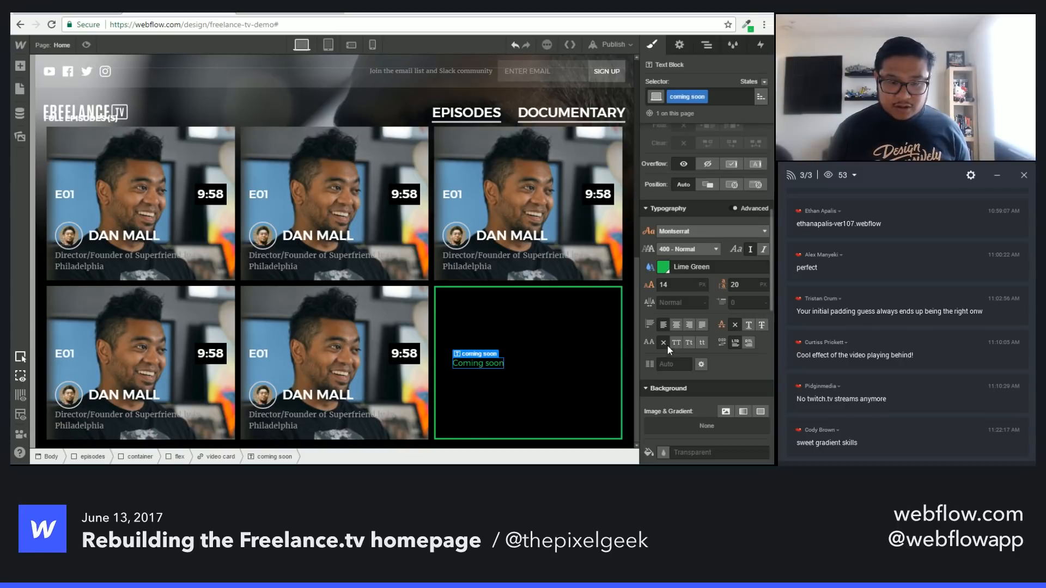
left_click(673, 248)
left_click(685, 305)
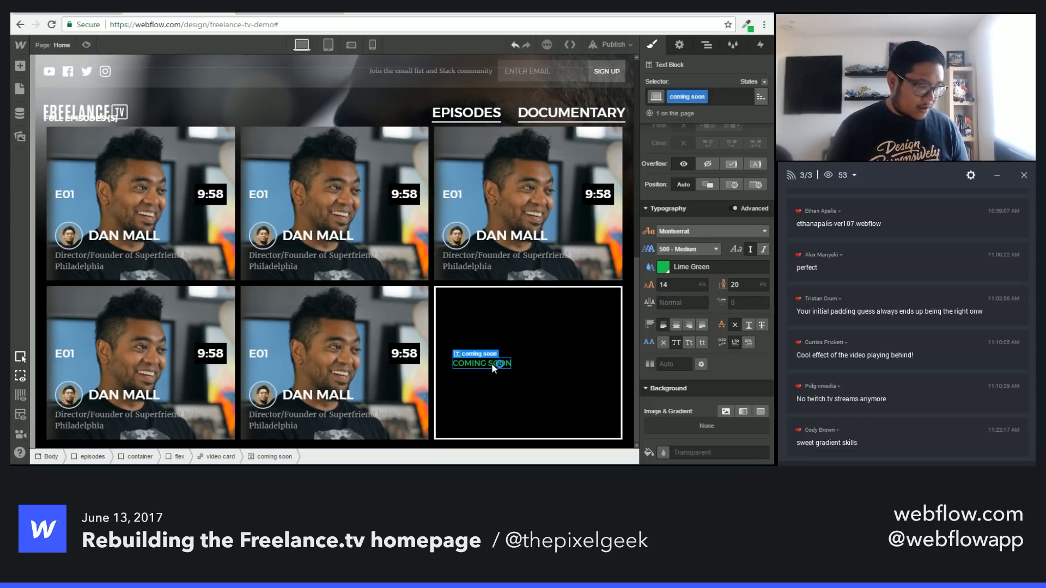
Step: Add a second text block to the freelanced card and stack its contents vertically, centred in height and aligned left
key("a")
left_click_drag(56, 380, 505, 400)
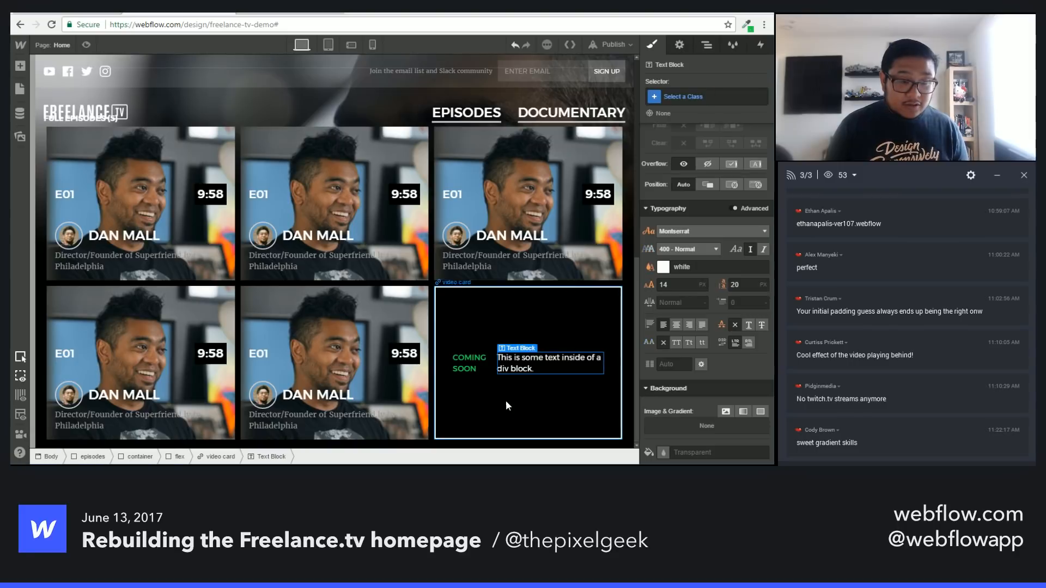
double_click(524, 370)
left_click(525, 407)
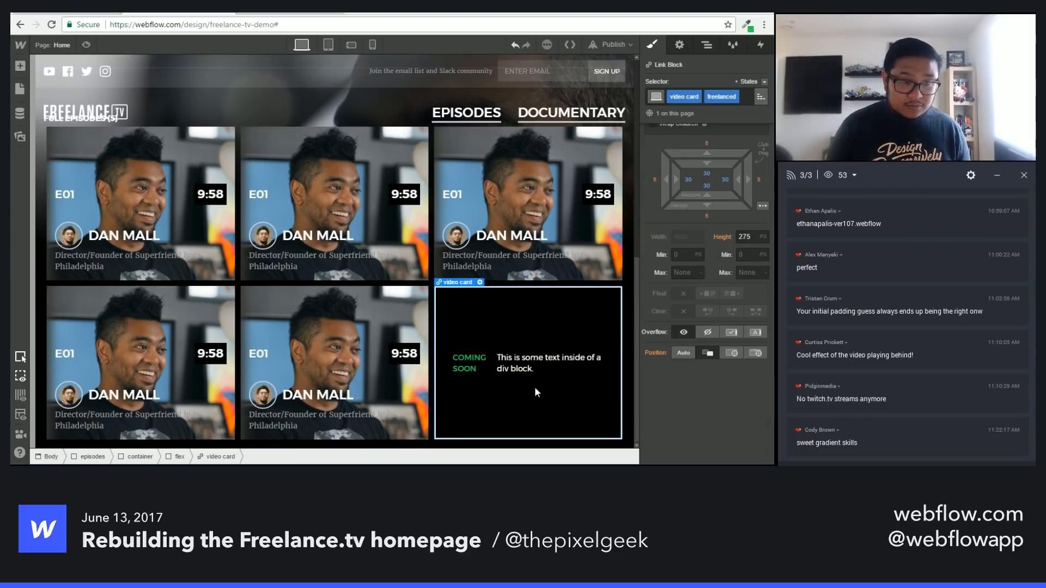
scroll(718, 272, "up", 4)
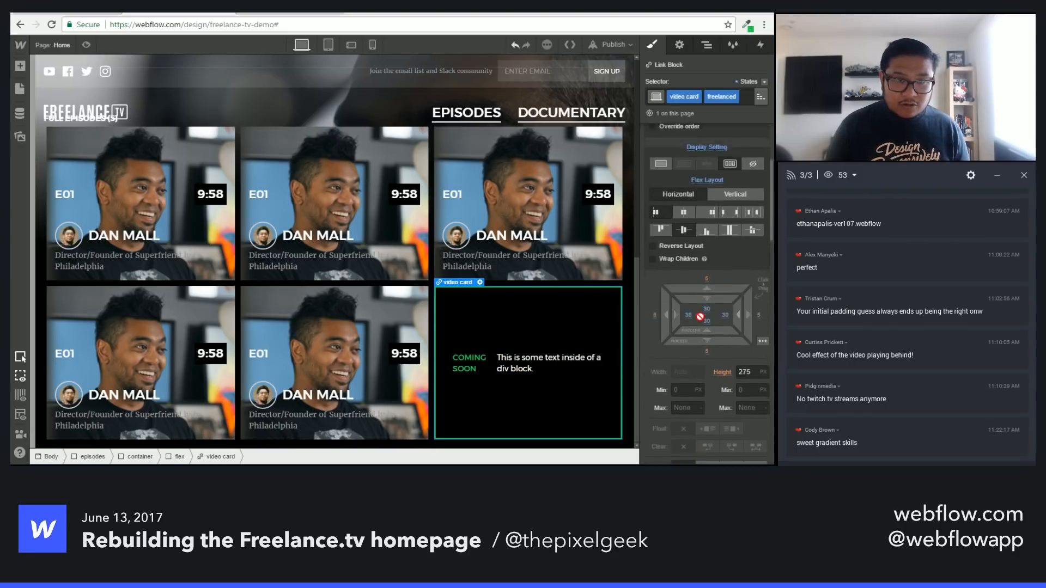
left_click(741, 282)
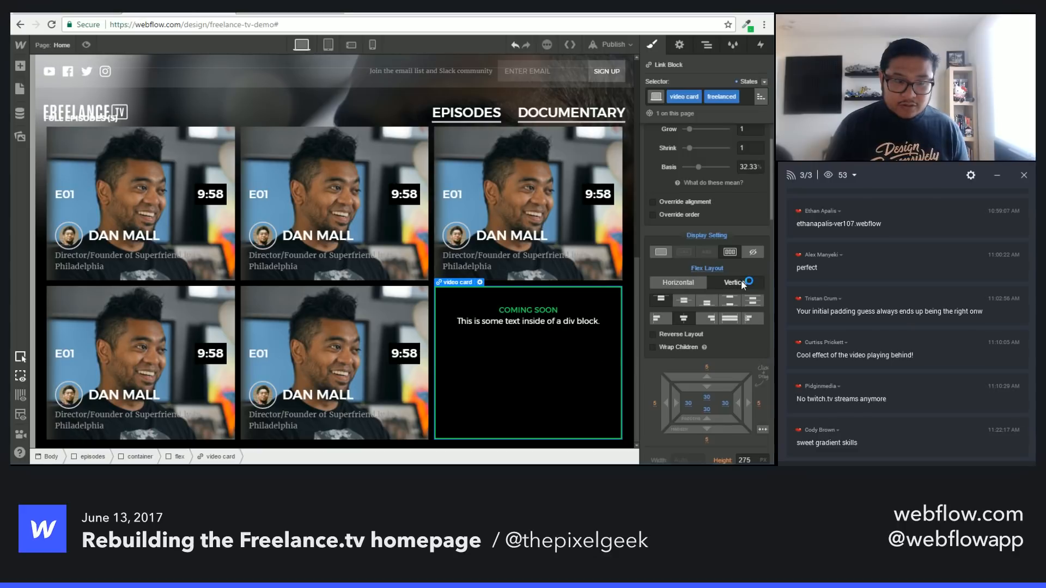
left_click(685, 303)
left_click(657, 317)
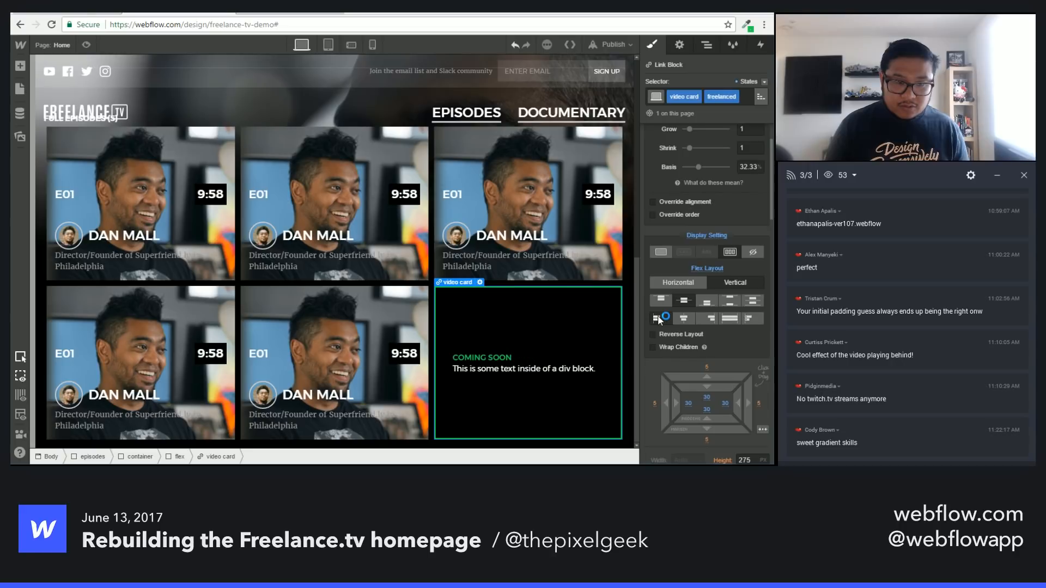
Step: Replace the placeholder text in the second text block with "Freelanced"
left_click(558, 370)
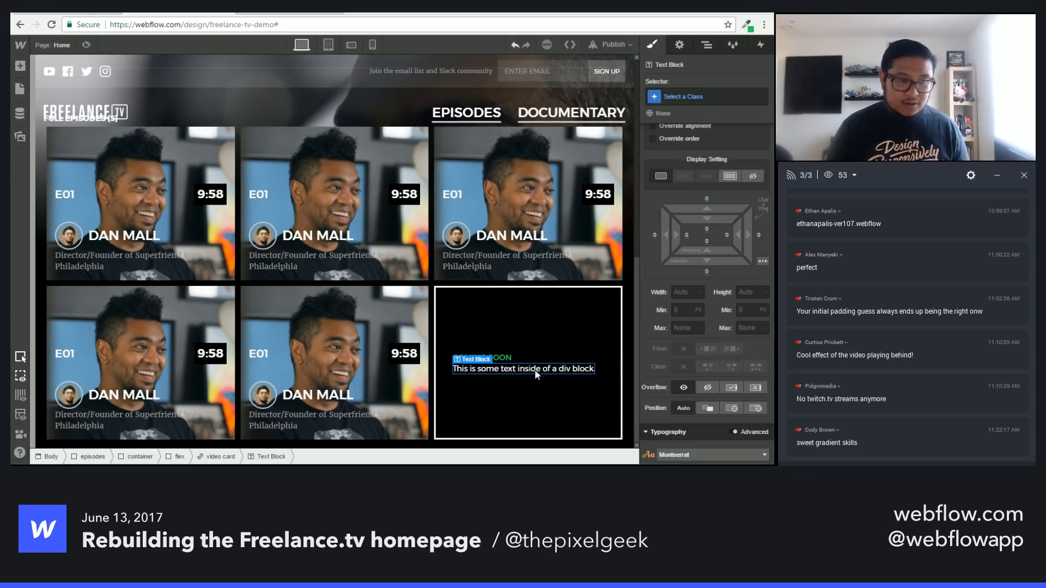
double_click(534, 370)
type("Freelanced")
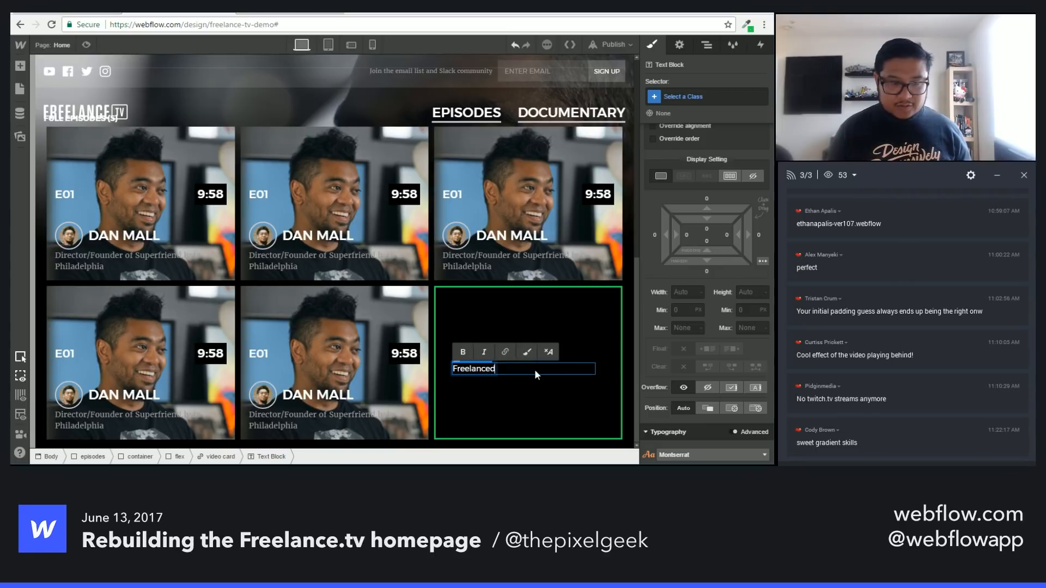
key("Escape")
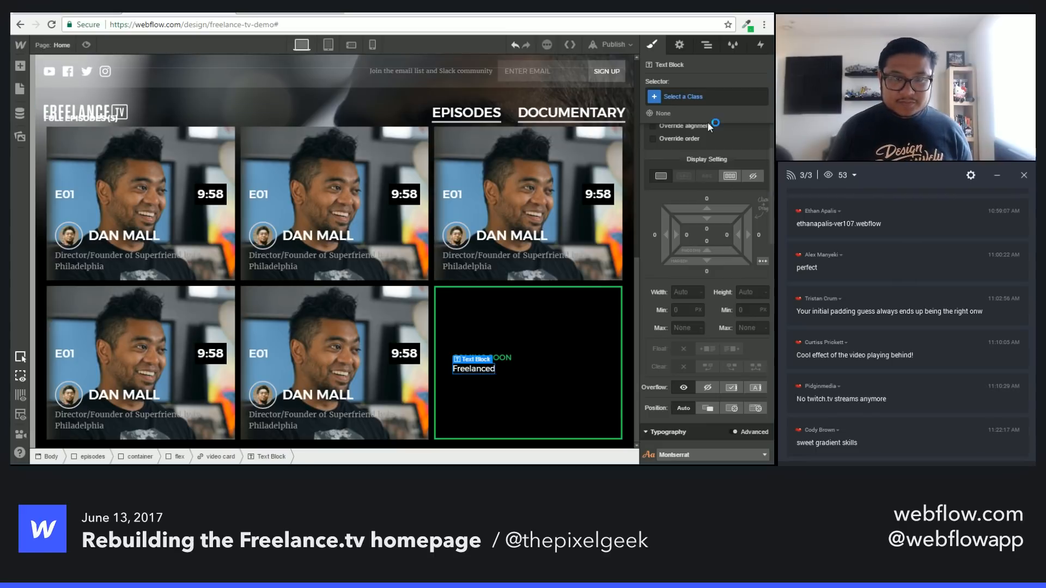
Step: Assign a new class named "freelanced title" to the Freelanced text block
left_click(693, 96)
type("freelacned tex")
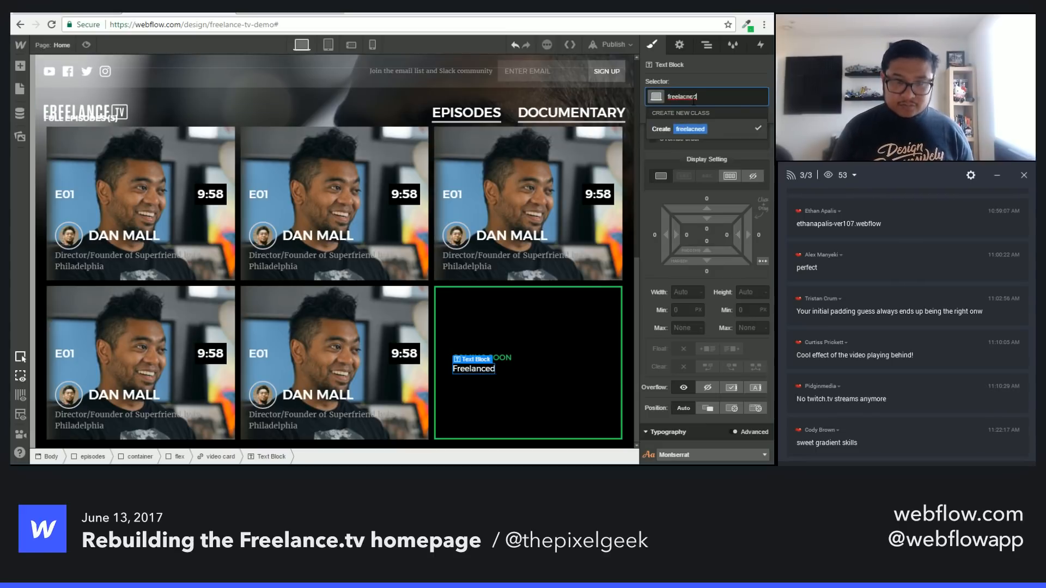
key("BackSpace")
key("BackSpace")
key("BackSpace")
key("BackSpace")
key("BackSpace")
key("BackSpace")
key("BackSpace")
key("BackSpace")
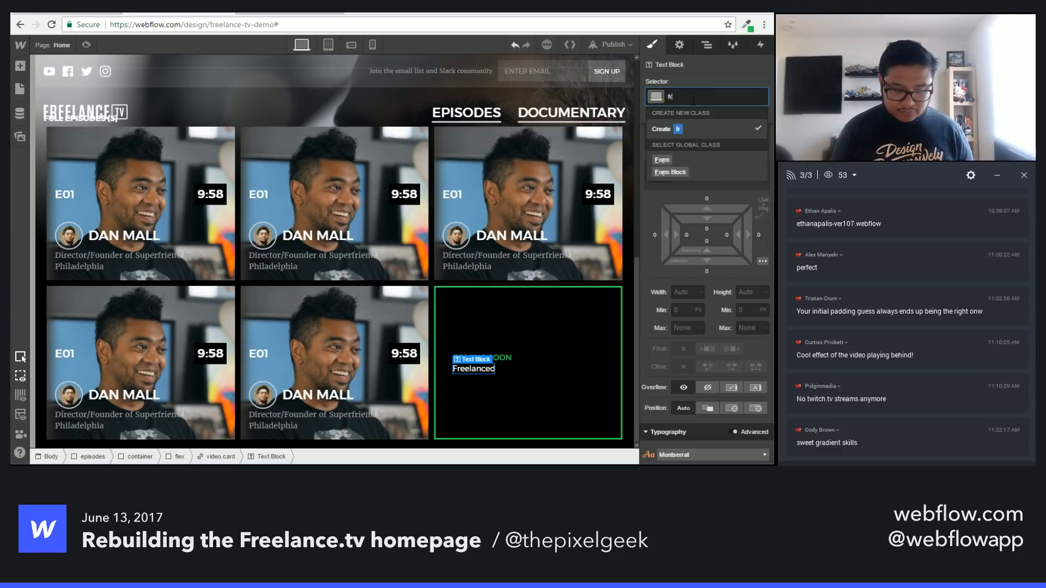
type("nced title")
key("Return")
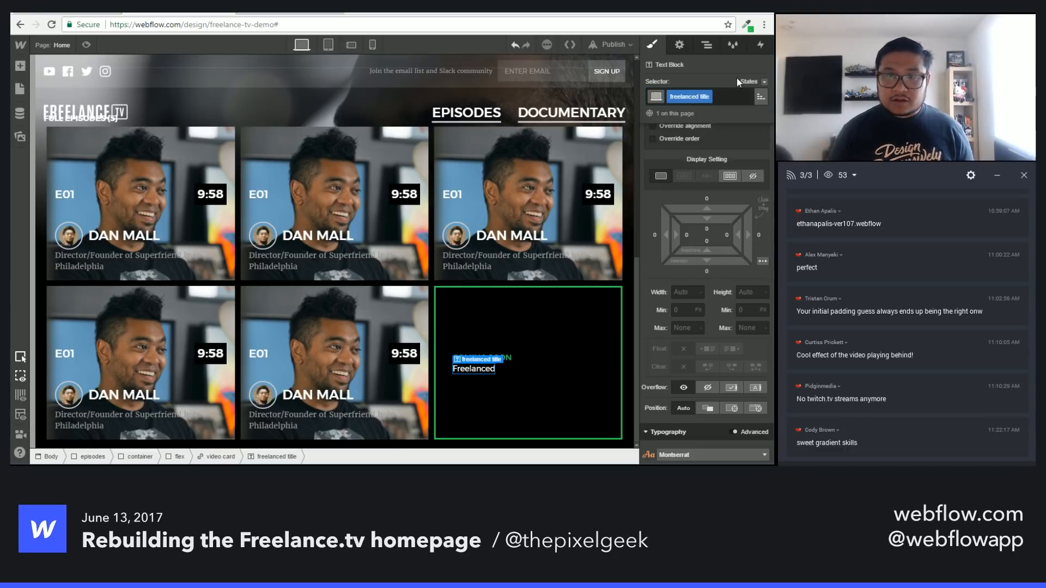
Step: Set the freelanced title's font size to 40 px and its line height to 46 px
scroll(709, 340, "down", 3)
scroll(707, 348, "down", 1)
double_click(681, 340)
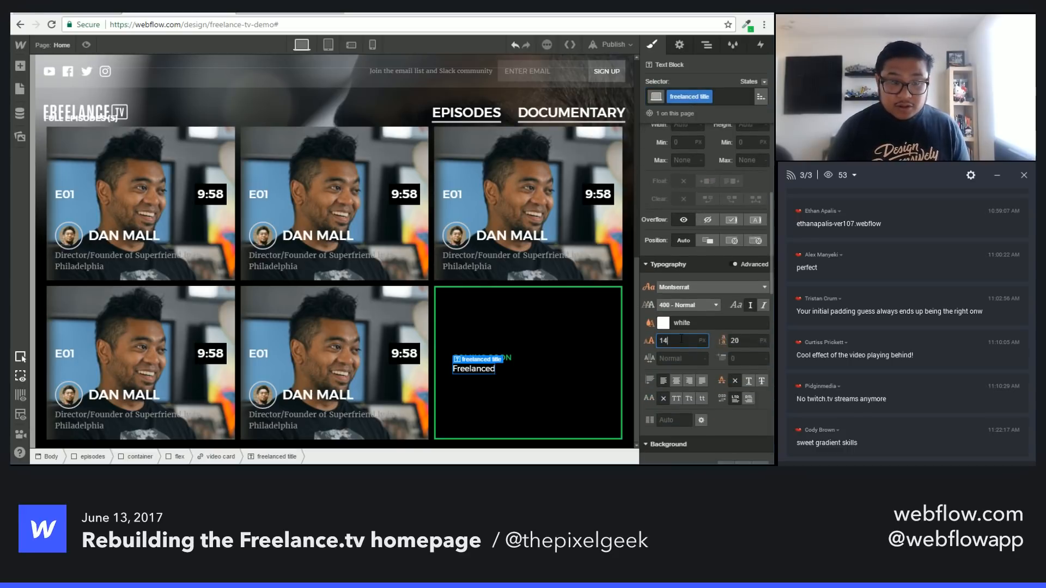
type("24")
key("shift+Up")
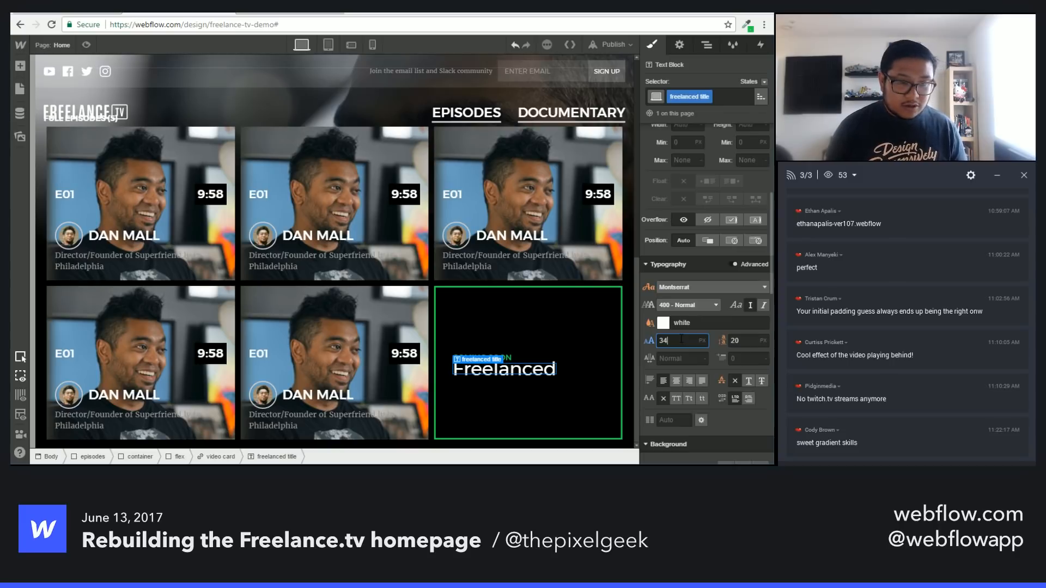
key("shift+Up")
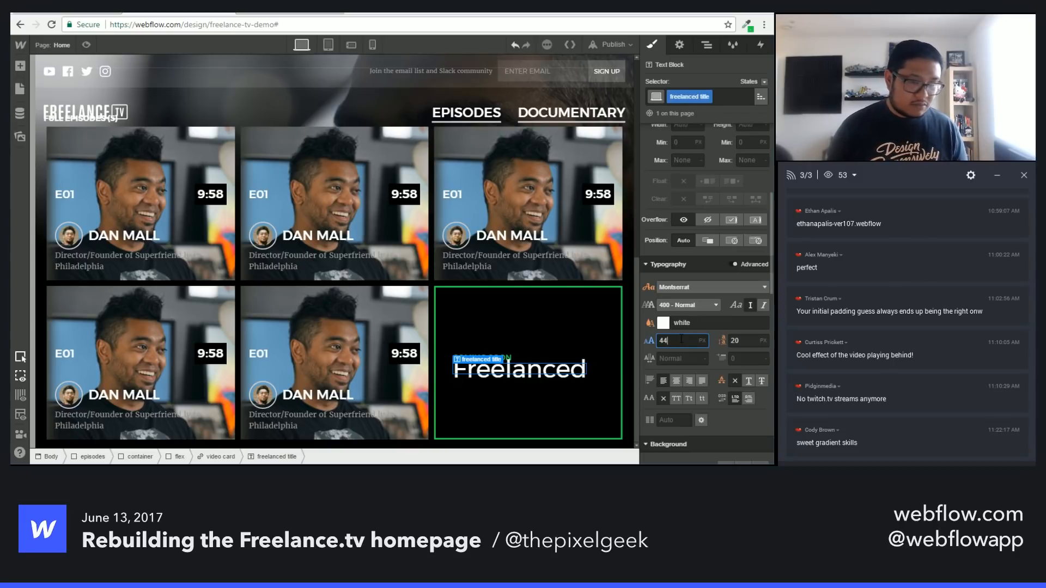
key("Down")
key("Down")
key("Down")
key("Down")
key("Tab")
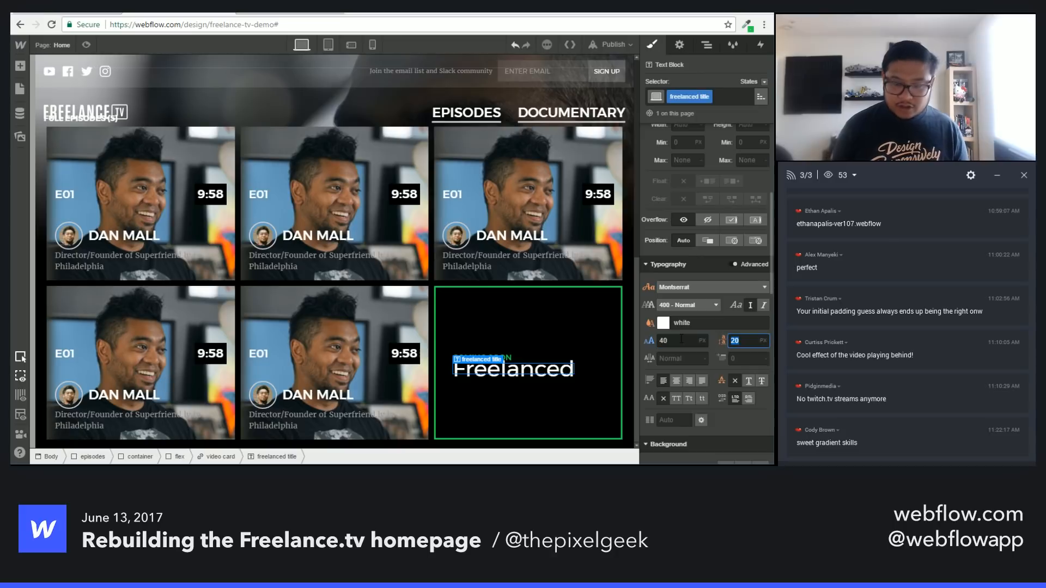
type("46")
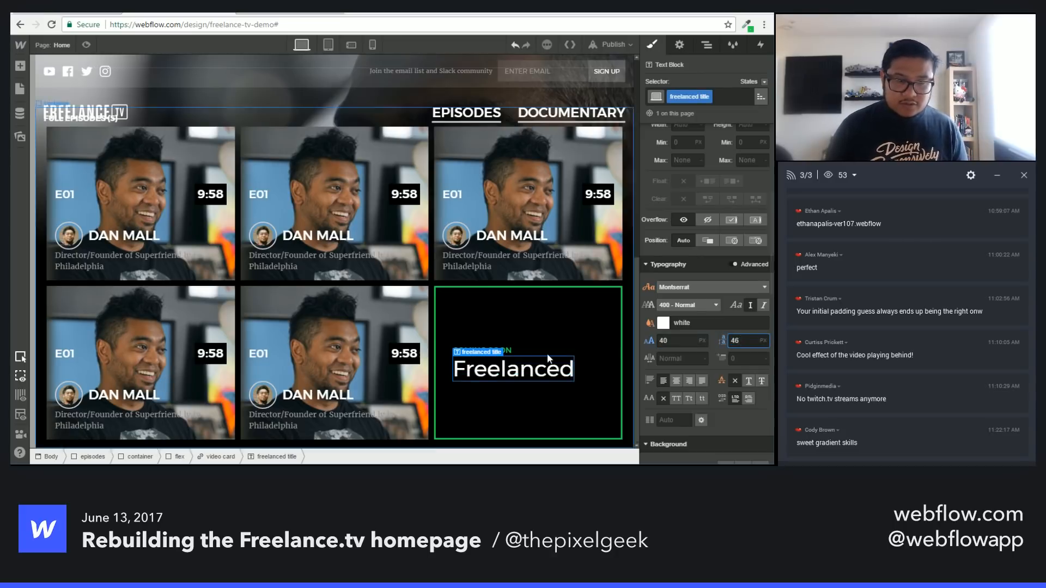
Step: Make the freelanced title all caps with a 700 - Bold font weight
left_click(675, 401)
left_click(676, 304)
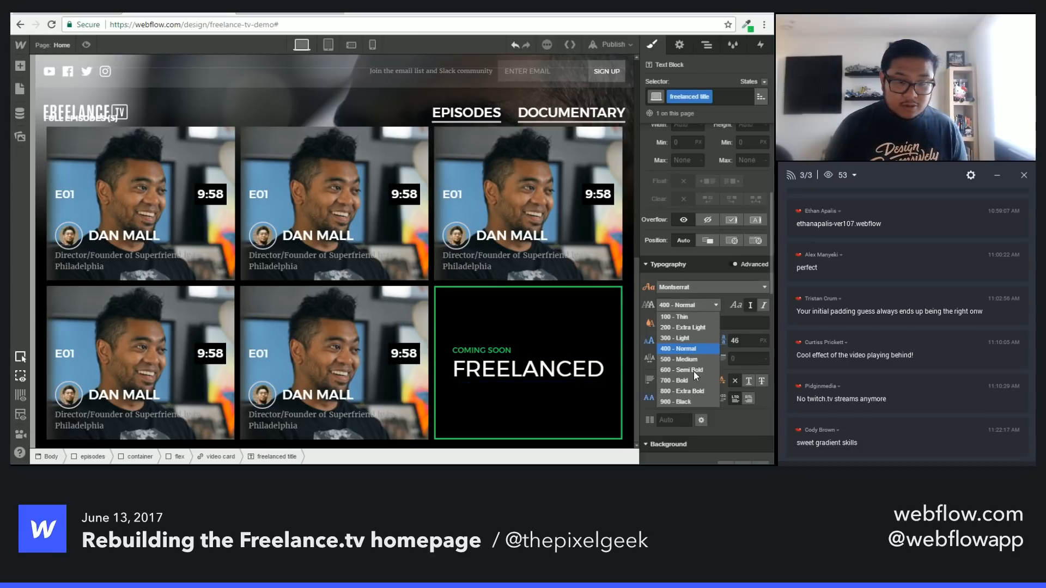
left_click(686, 380)
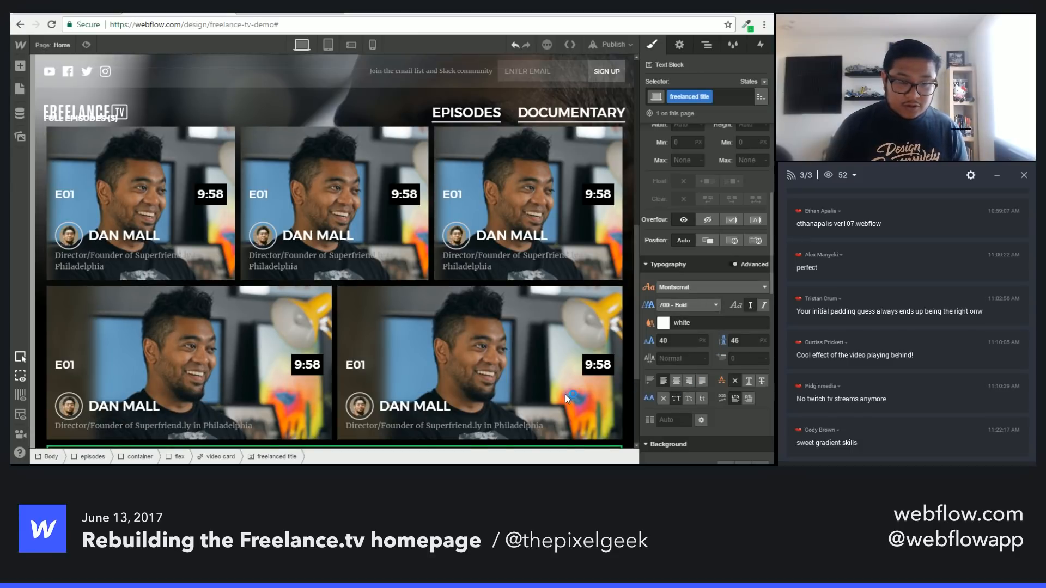
Step: Set the freelanced card's left and right padding to 20 px
scroll(565, 394, "down", 3)
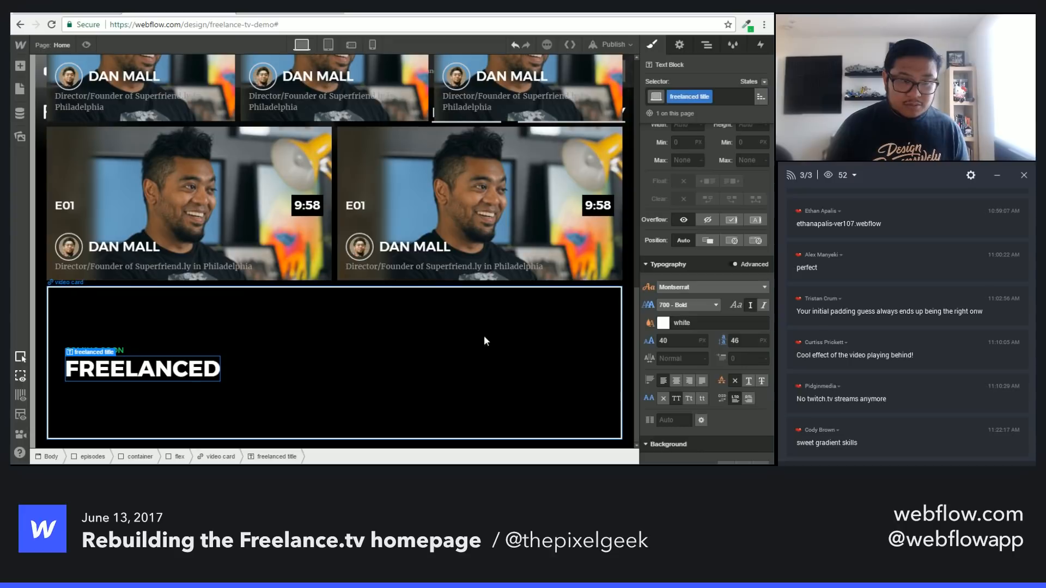
scroll(561, 354, "up", 5)
scroll(691, 273, "up", 5)
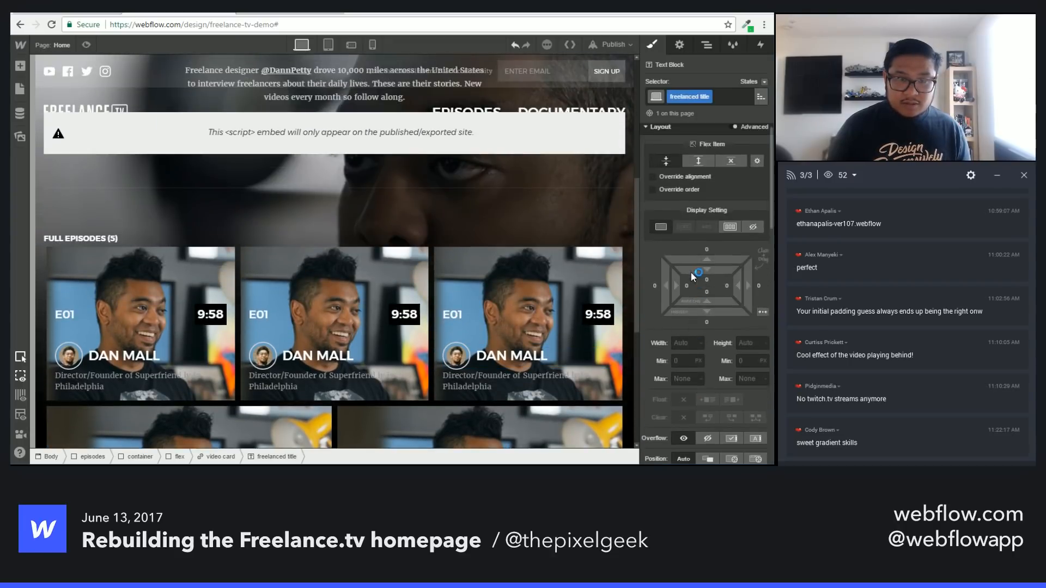
scroll(493, 417, "down", 5)
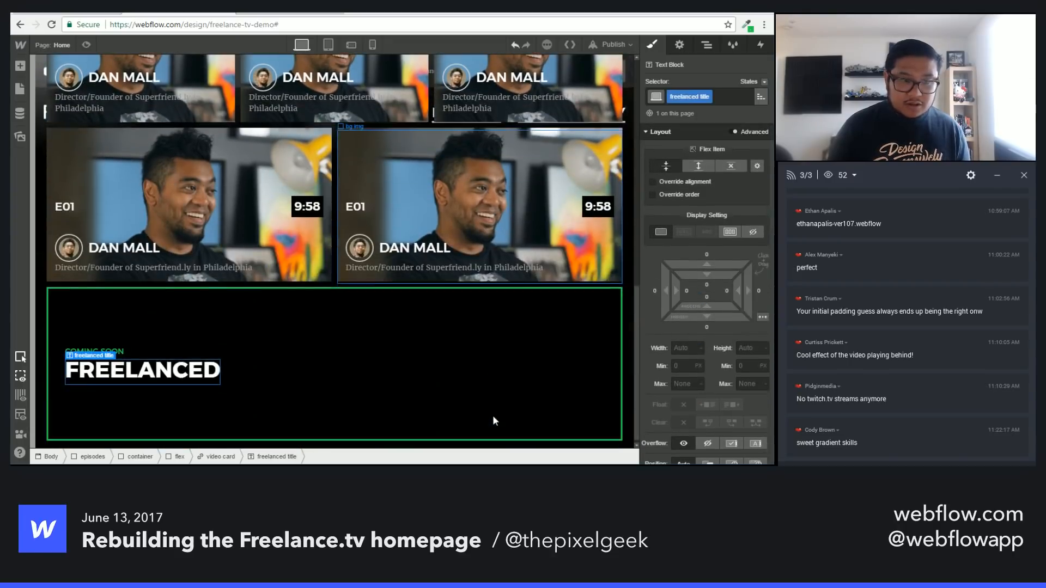
left_click(400, 345)
scroll(707, 380, "down", 3)
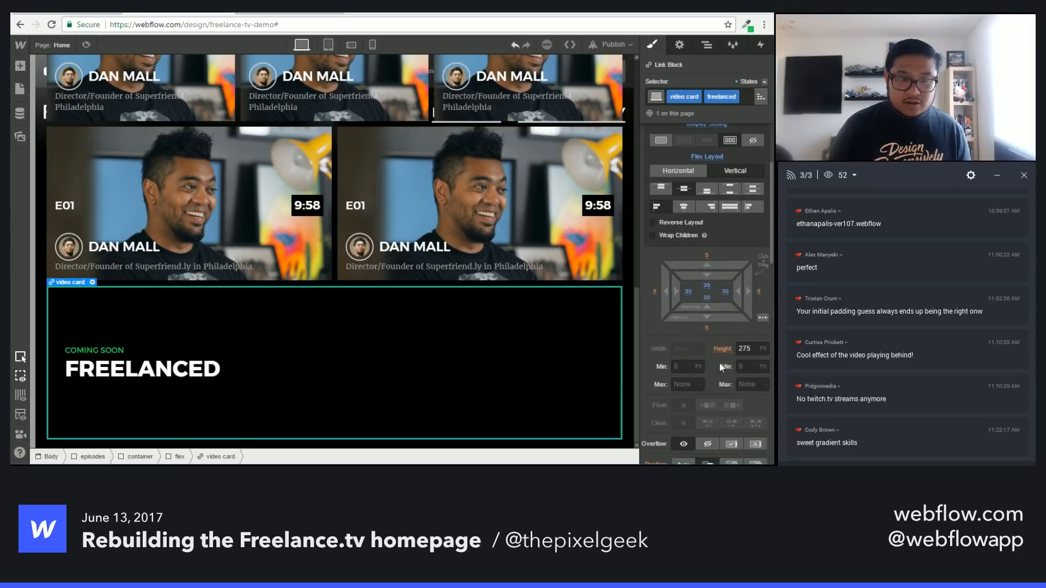
left_click_drag(737, 293, 757, 293)
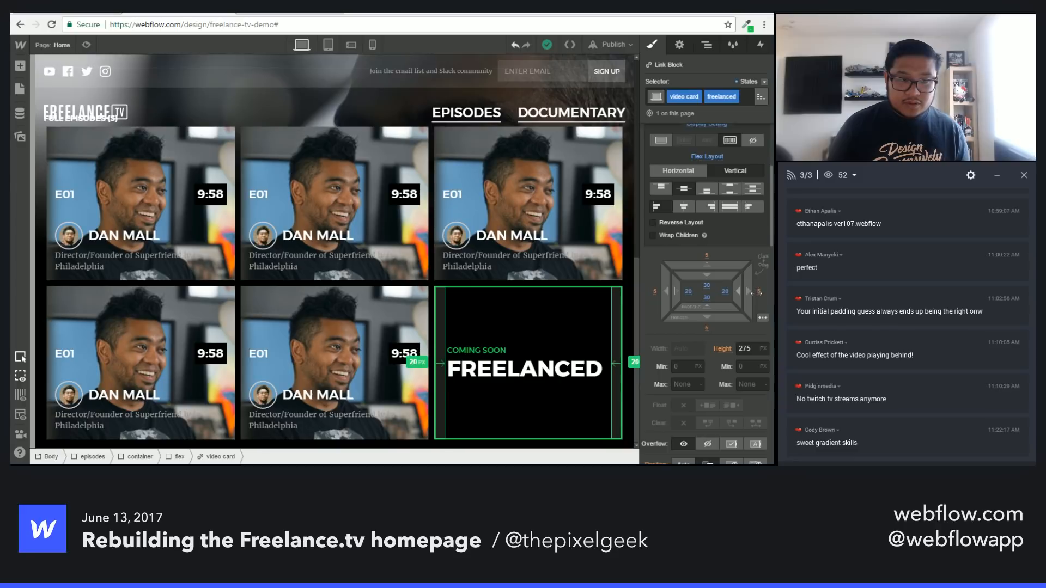
Step: Reduce the freelanced title's font size to 31 px
left_click(523, 368)
scroll(698, 388, "down", 3)
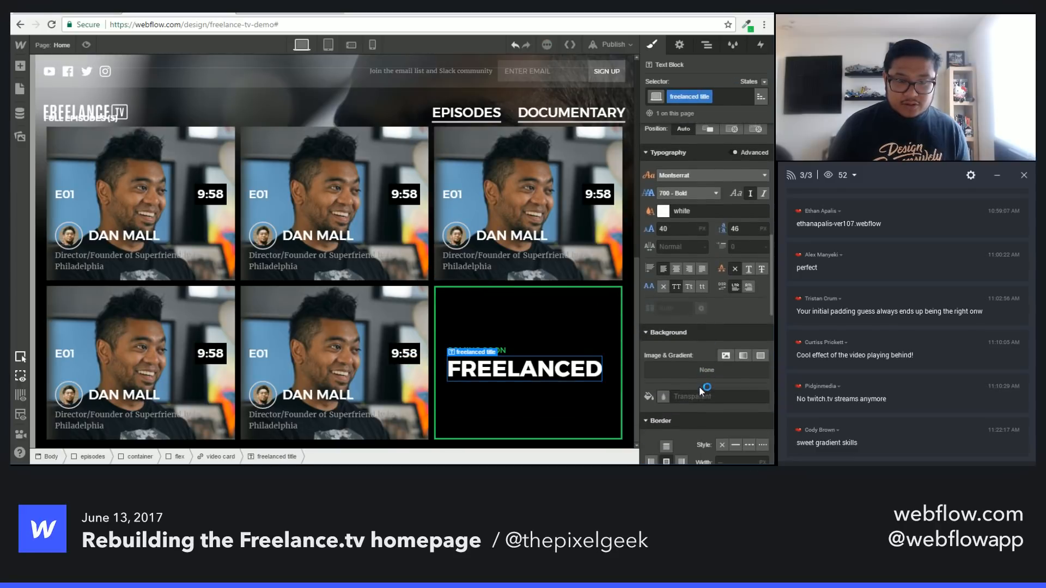
left_click(676, 231)
key("Down")
key("Down")
key("Down")
key("Down")
key("Down")
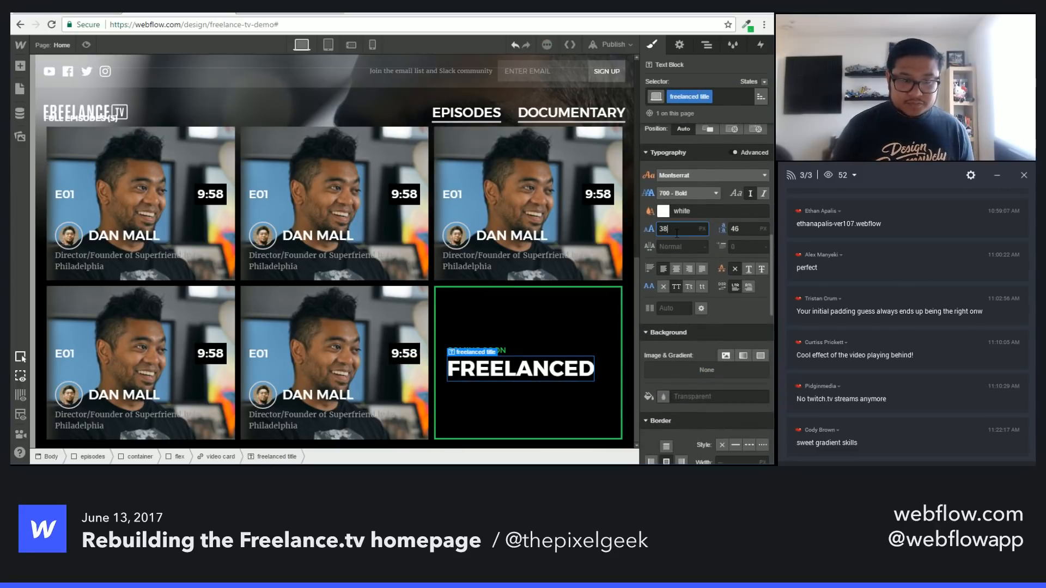
key("Down")
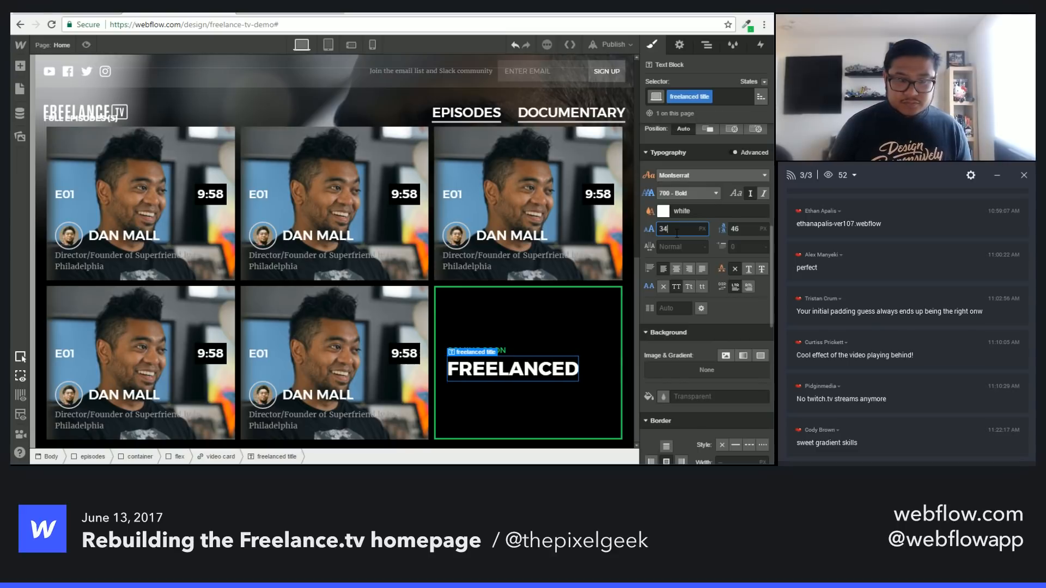
key("Down")
key("Down")
key("Down")
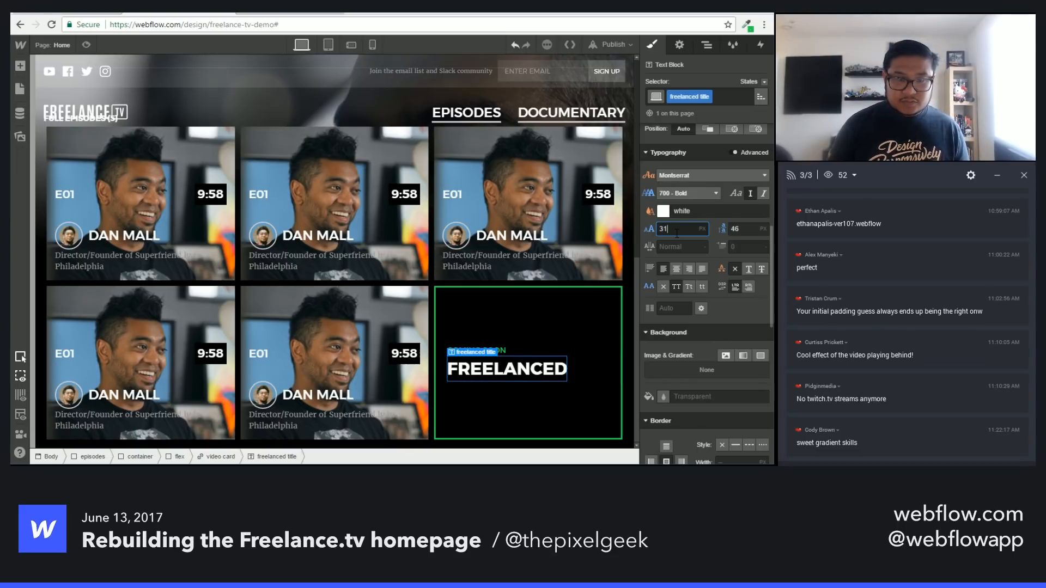
Step: Set the freelanced title's font size to 32 px and its line height to 42 px
key("Up")
key("Up")
key("Down")
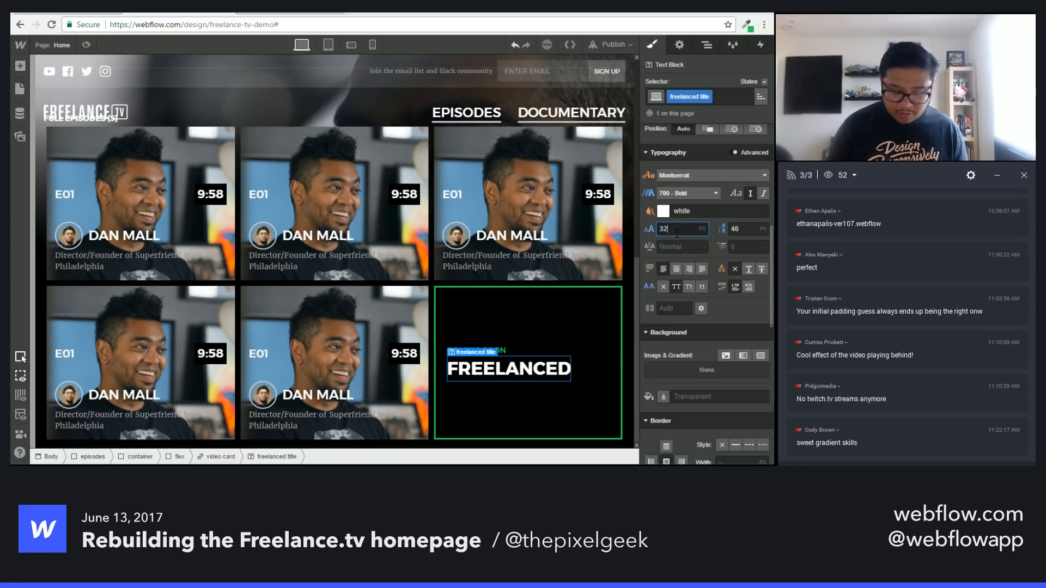
key("Tab")
key("Down")
key("Down")
key("Down")
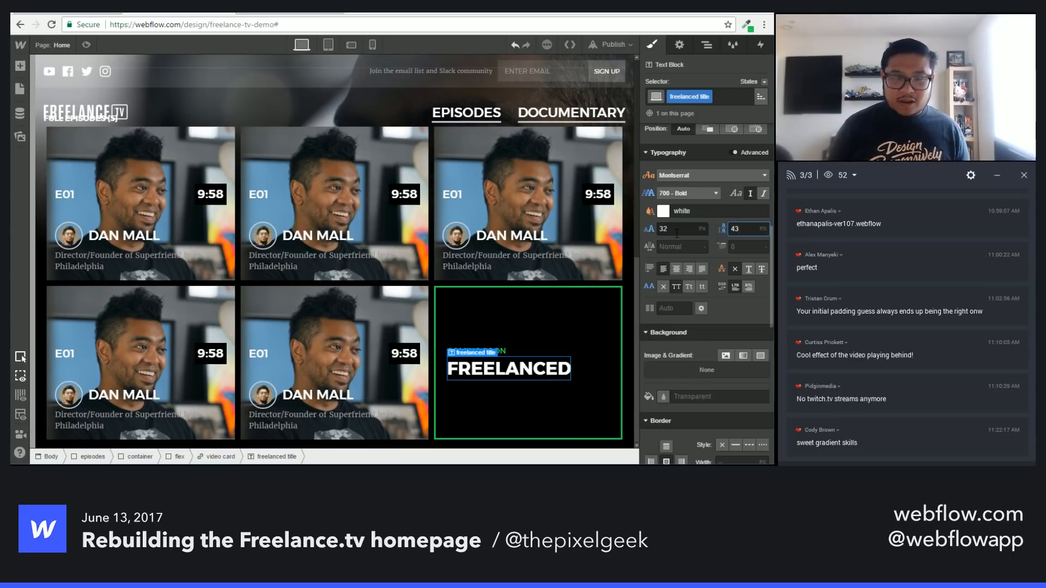
key("Down")
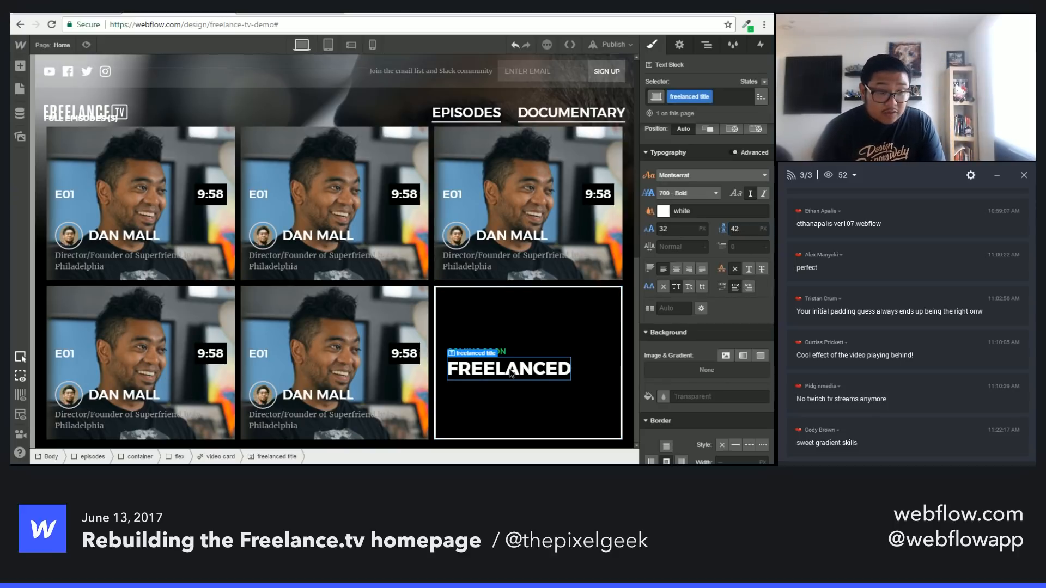
Step: Add a text block below the freelanced title and replace it with a copy of a video card's grey serif description
key("a")
left_click_drag(56, 381, 498, 381)
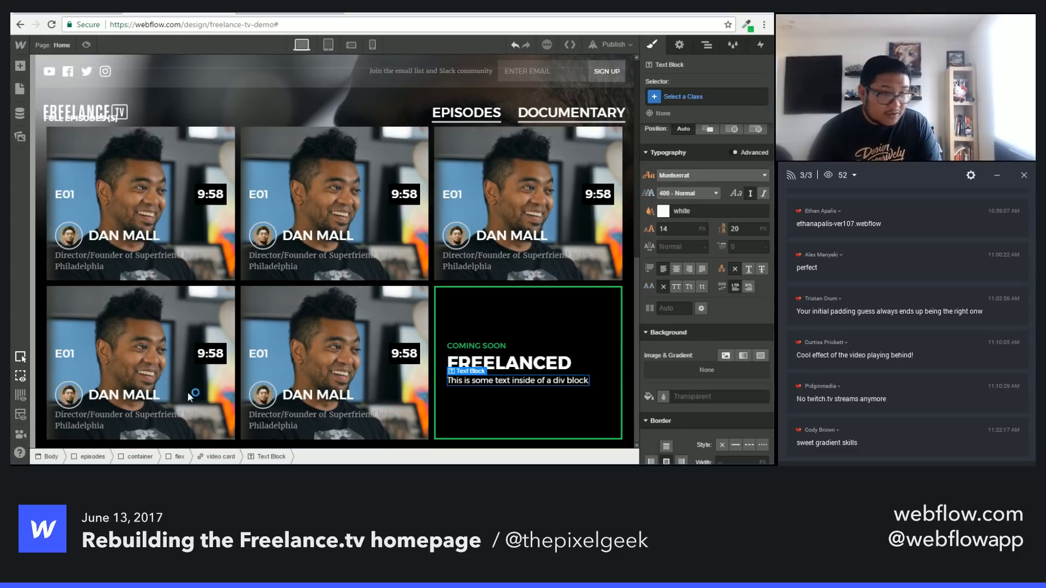
left_click(305, 419)
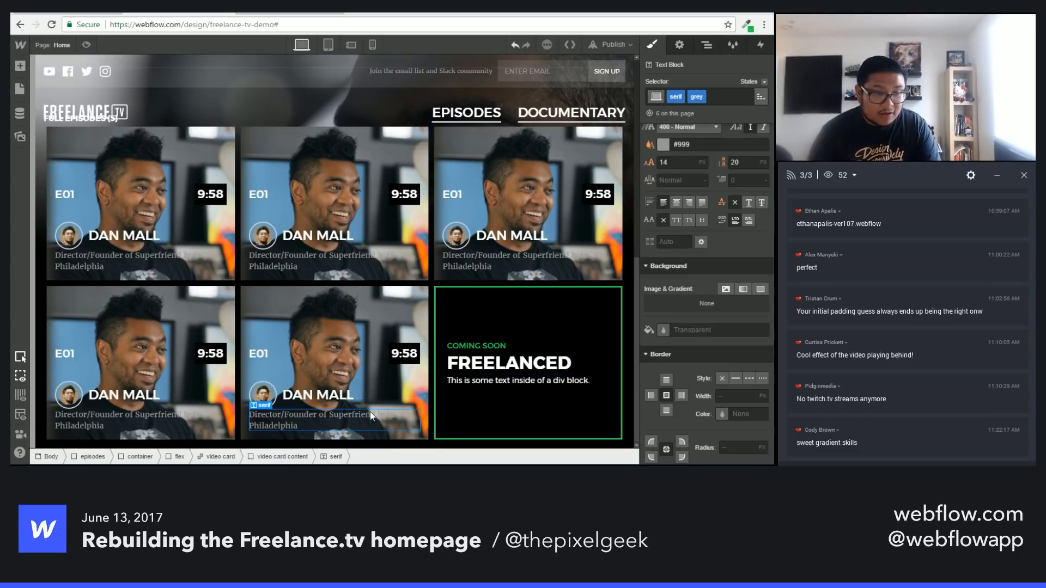
left_click(502, 386)
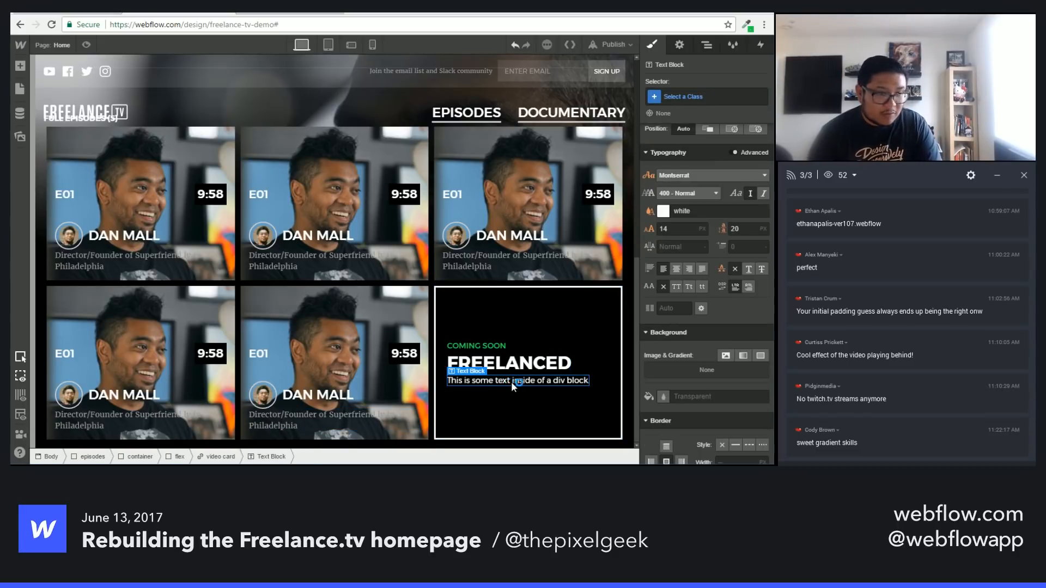
key("Delete")
type("Director/Founder of Superfriend.ly in Philadelphia")
Step: Replace the copied description's text in the freelanced card with "The documentary on freelancing.", as on the original site
double_click(498, 383)
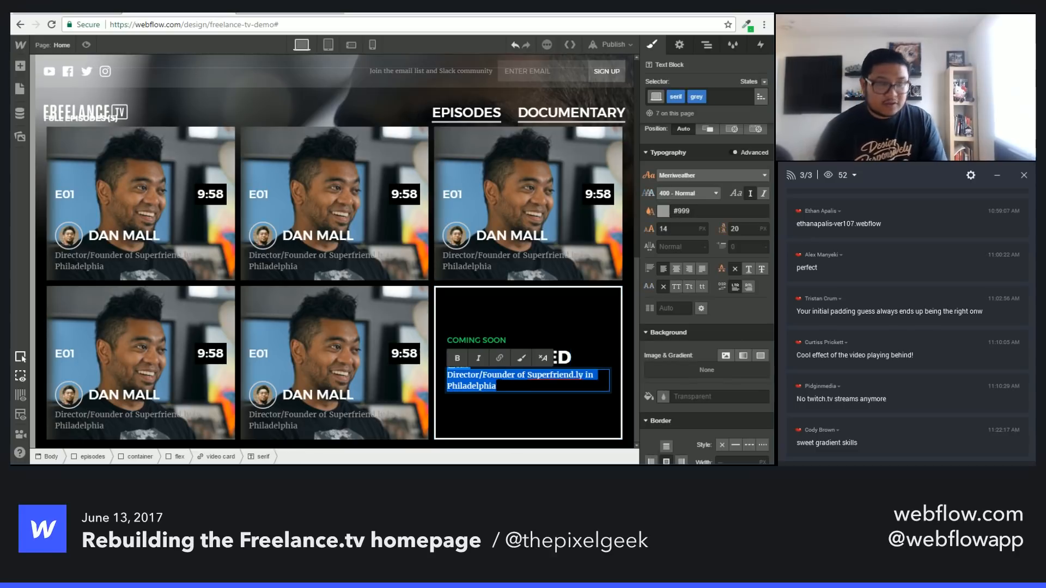
key("ctrl+shift+Tab")
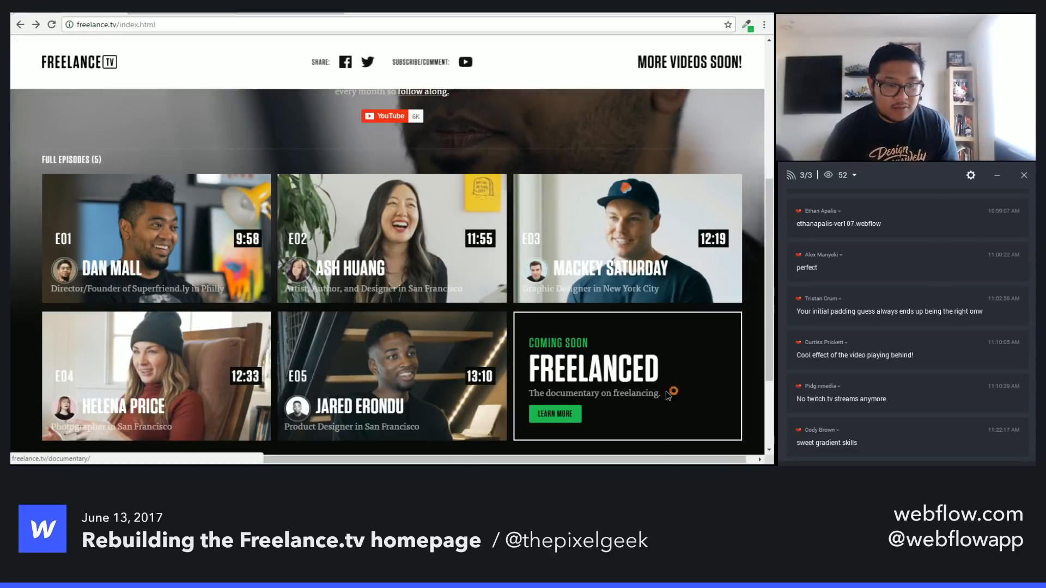
key("ctrl+Tab")
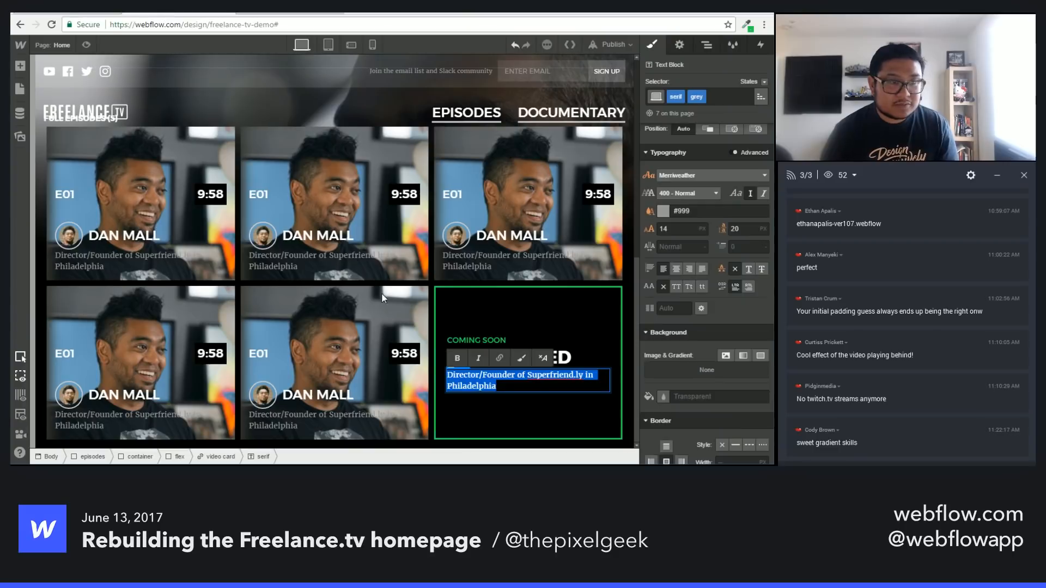
type("The documentary ")
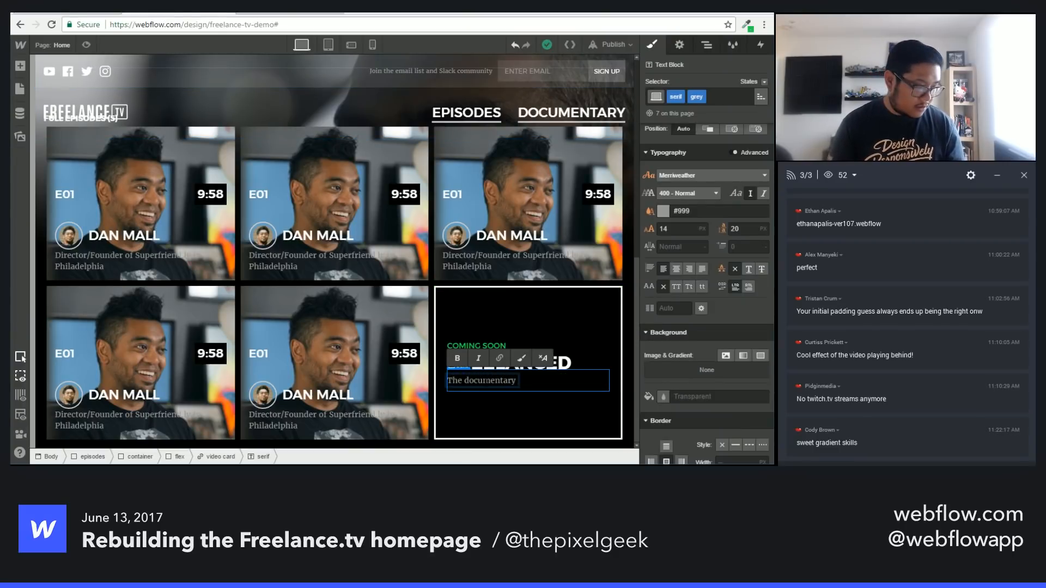
type("on freelan")
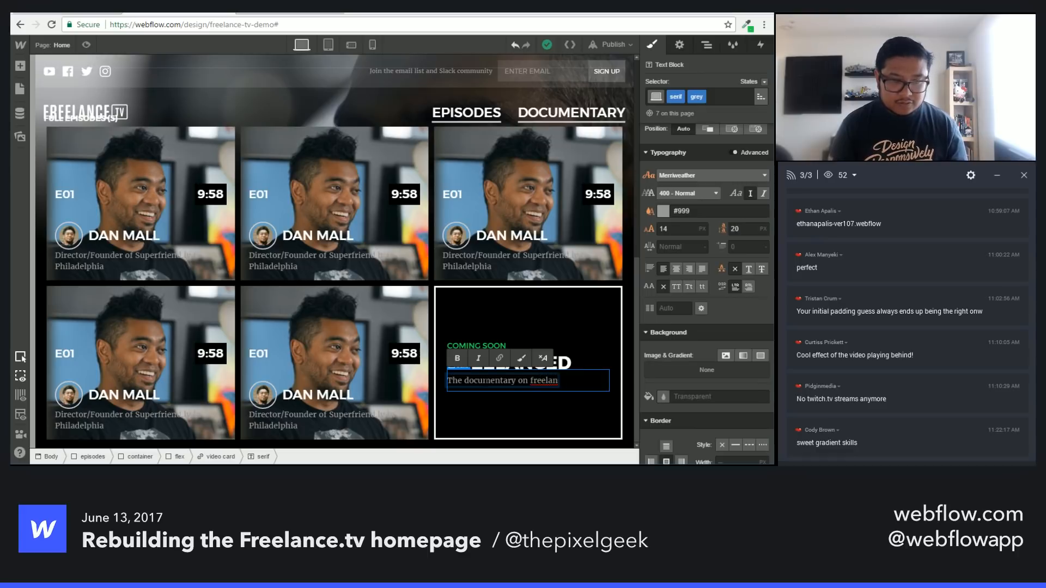
type("cing.")
key("Escape")
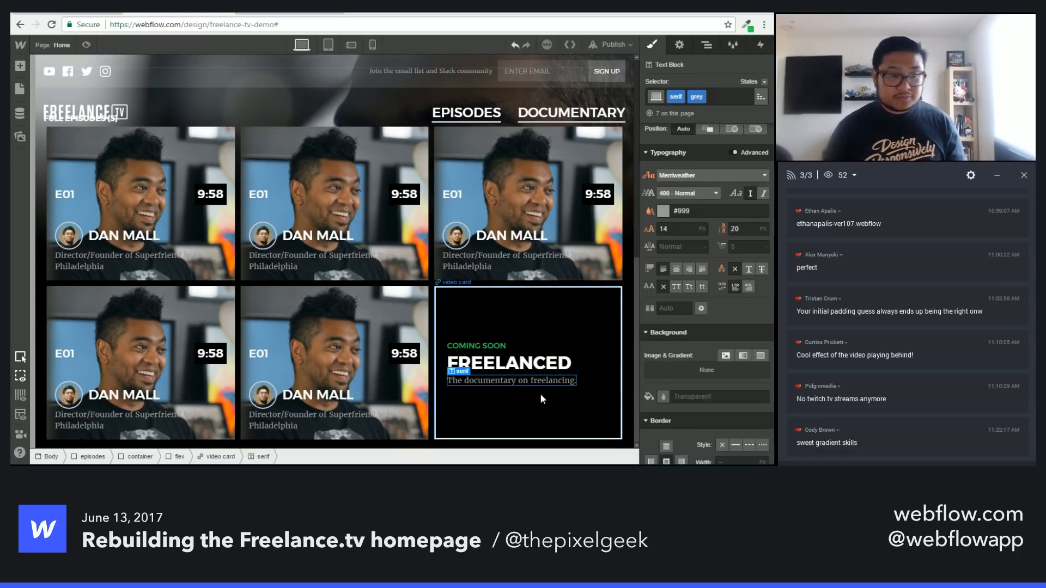
Step: Add a div block below the documentary description and give it the class "green button"
key("a")
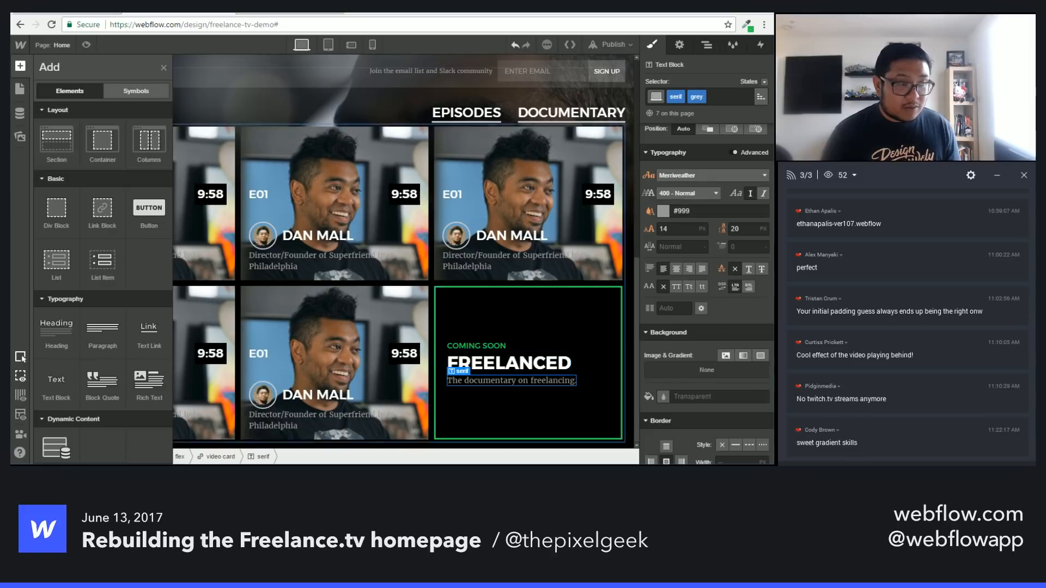
left_click(161, 217)
key("a")
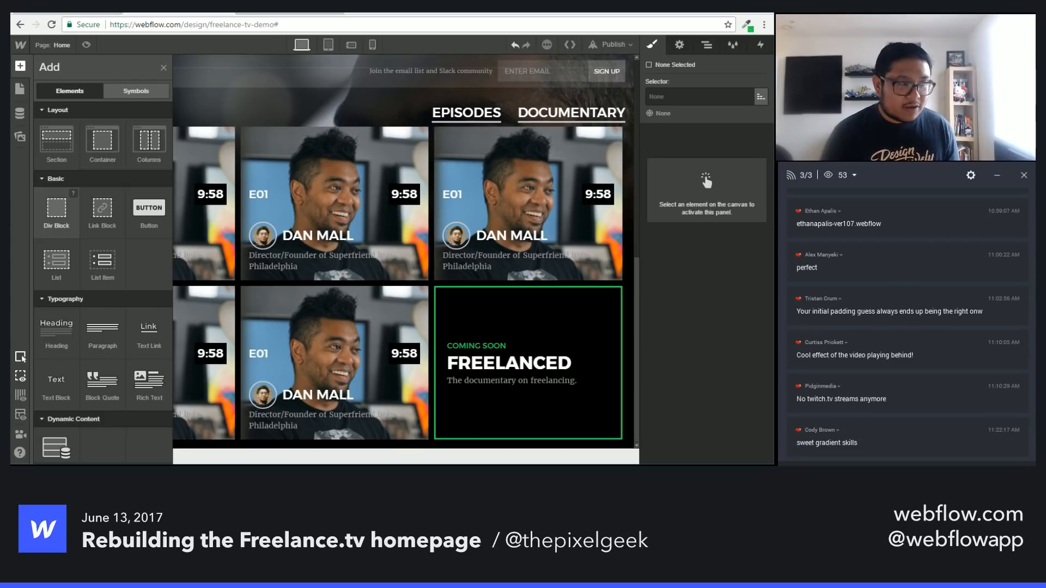
left_click_drag(56, 208, 474, 384)
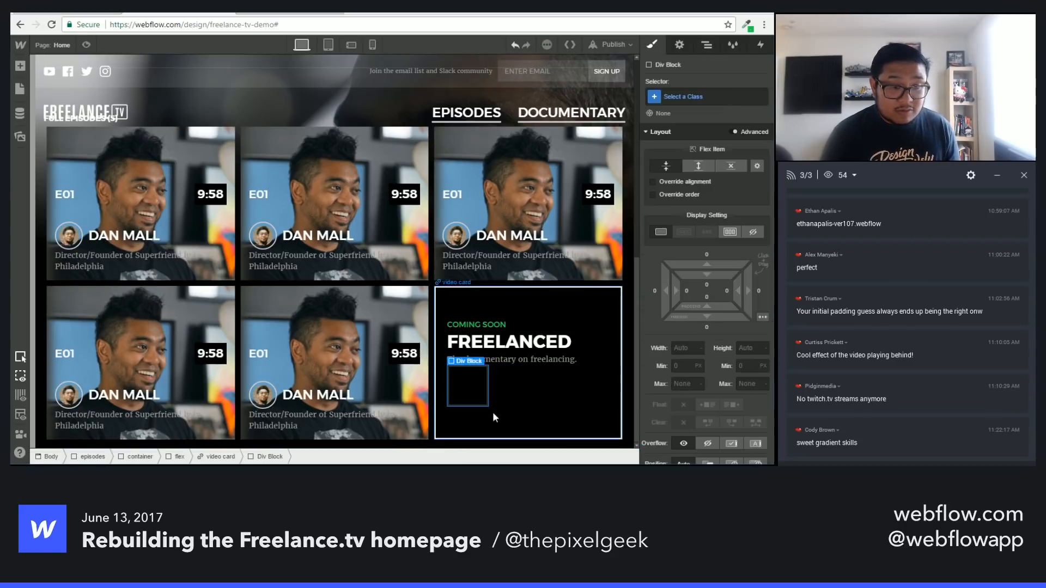
left_click(690, 97)
type("green button")
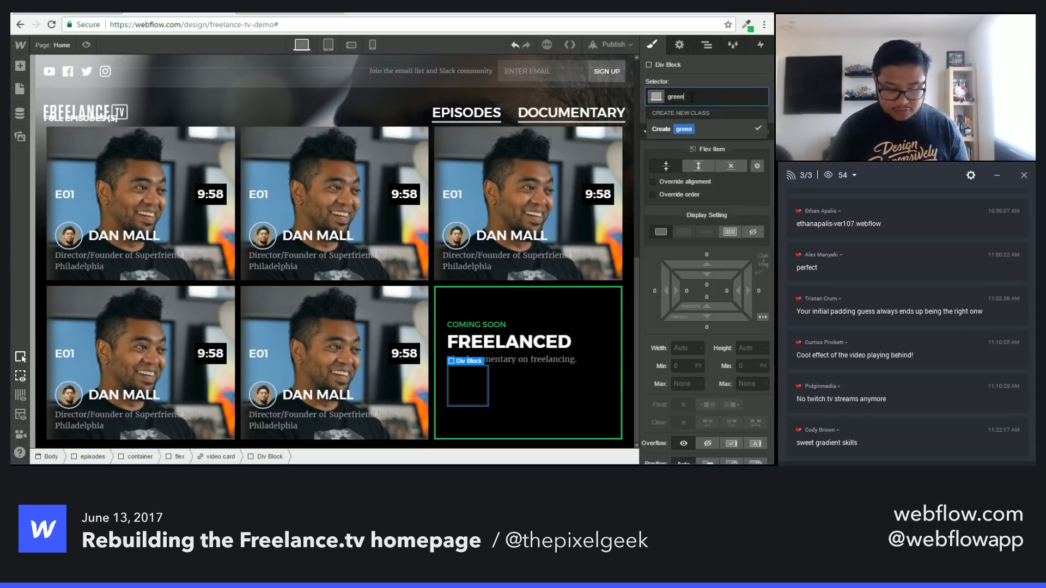
key("Return")
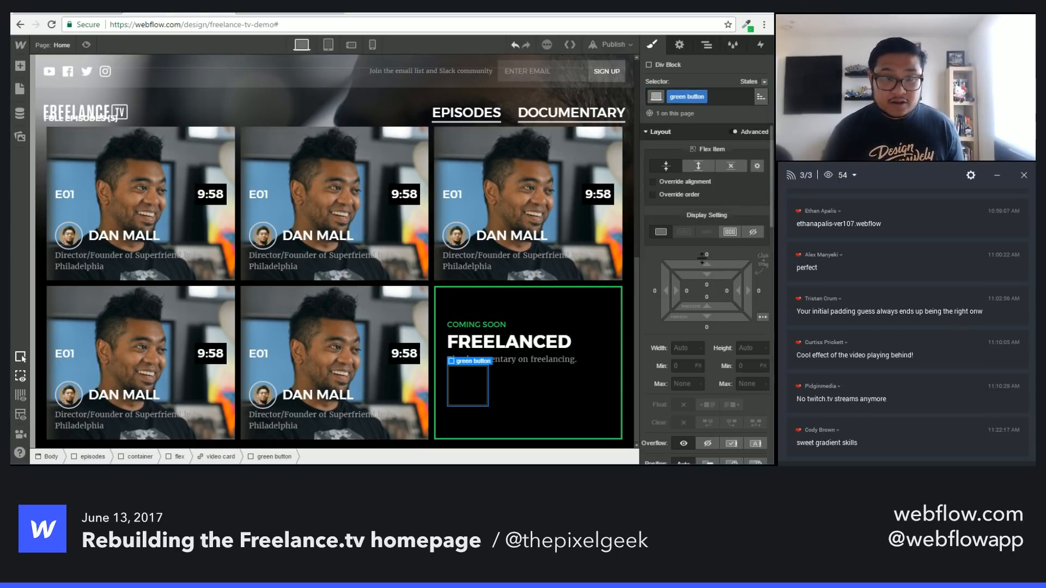
Step: Give the green button a 15 px top margin and a Lime Green background
left_click_drag(702, 260, 711, 239)
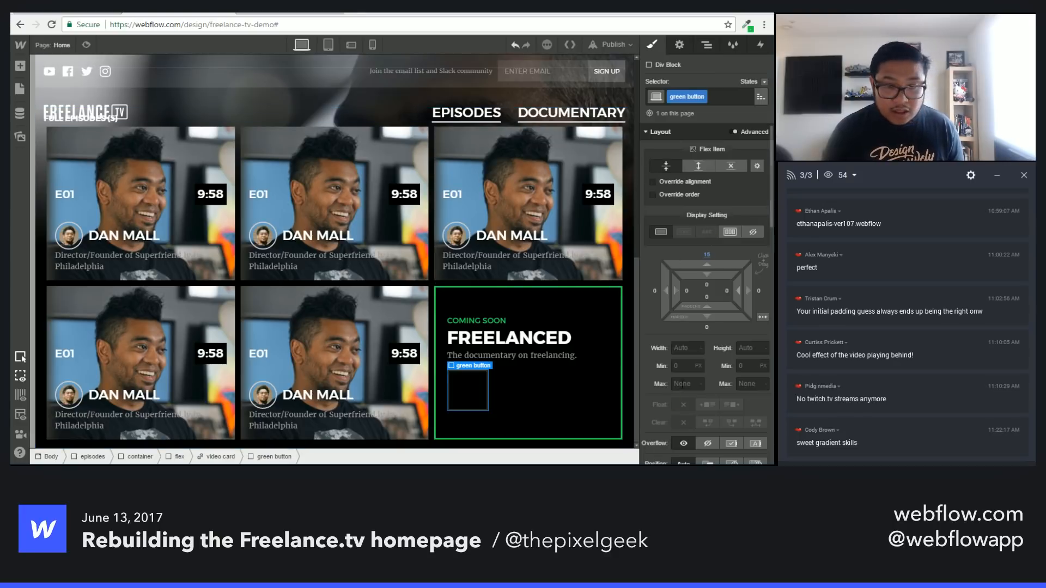
scroll(693, 395, "down", 4)
scroll(692, 392, "down", 1)
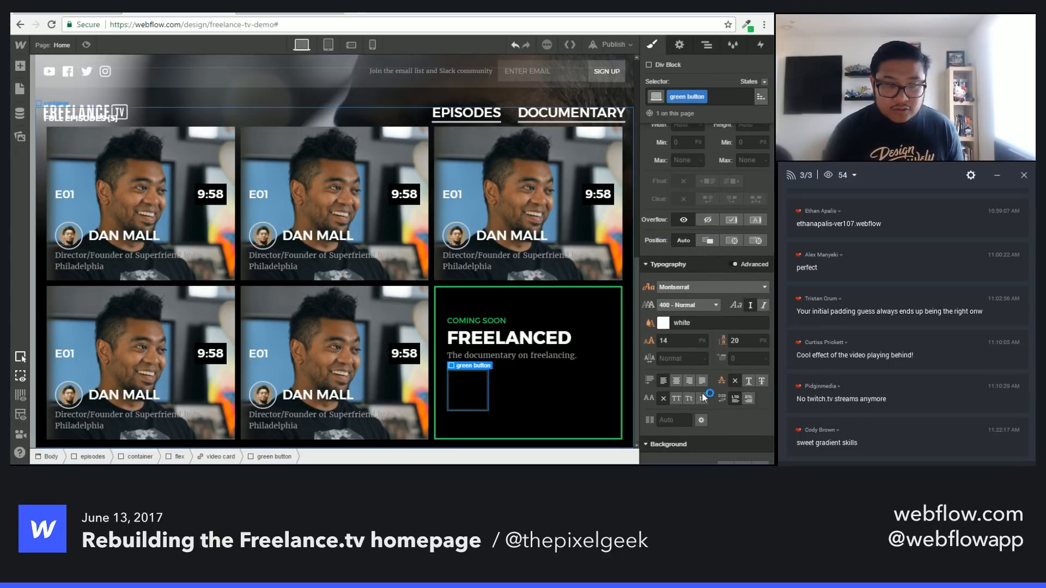
scroll(701, 392, "down", 3)
left_click(662, 342)
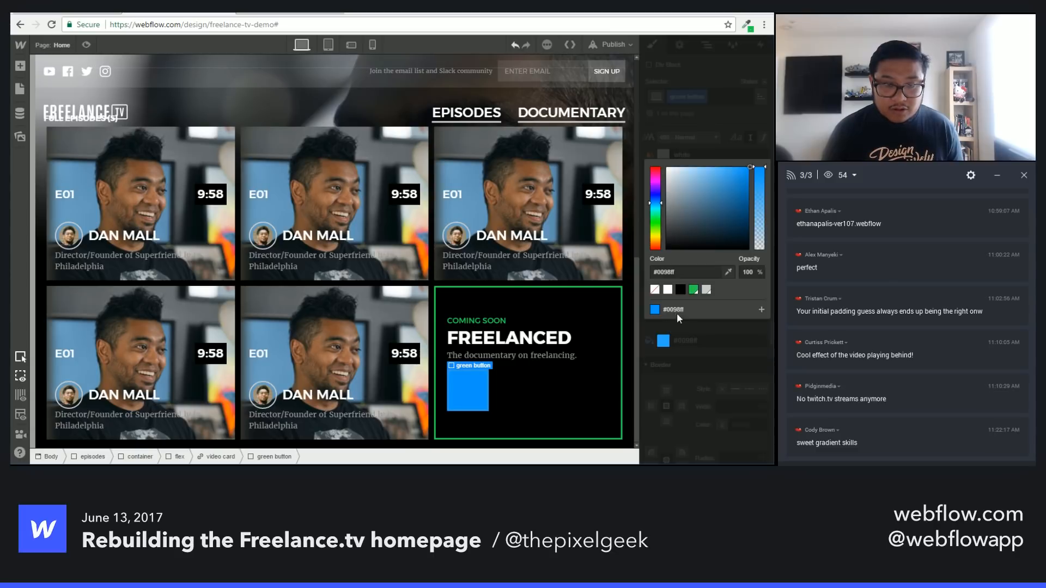
left_click(693, 289)
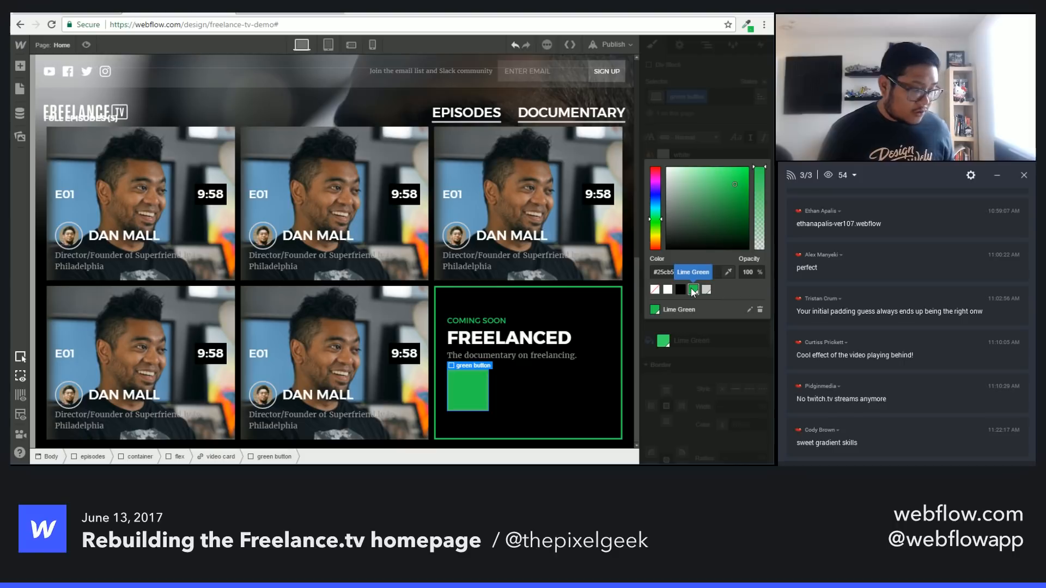
left_click(740, 108)
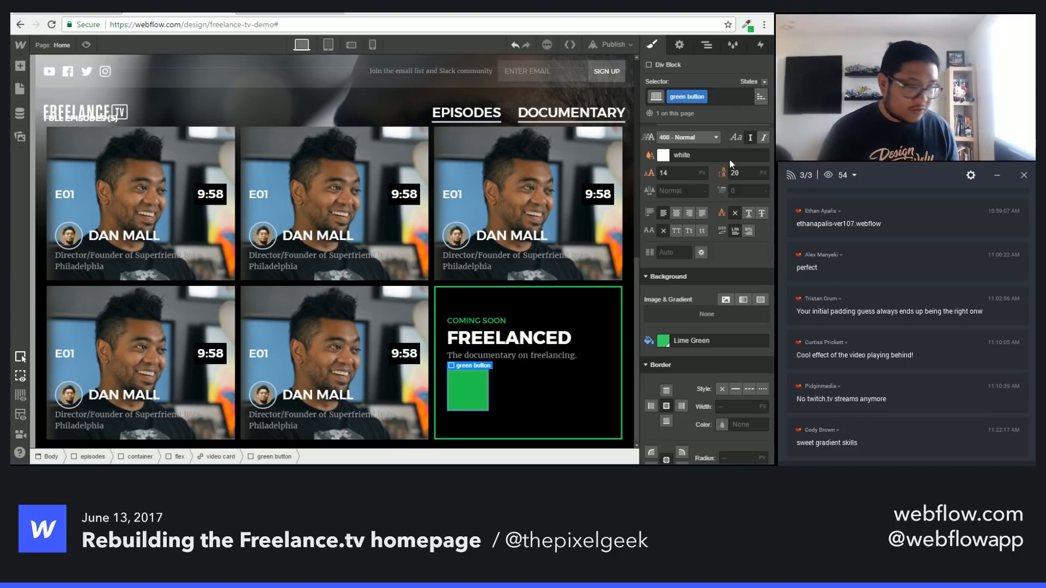
Step: Set the green button's corner radius to 5 px and its padding to 10 px vertically and 15 px horizontally
scroll(736, 443, "down", 2)
scroll(738, 408, "down", 1)
left_click(741, 347)
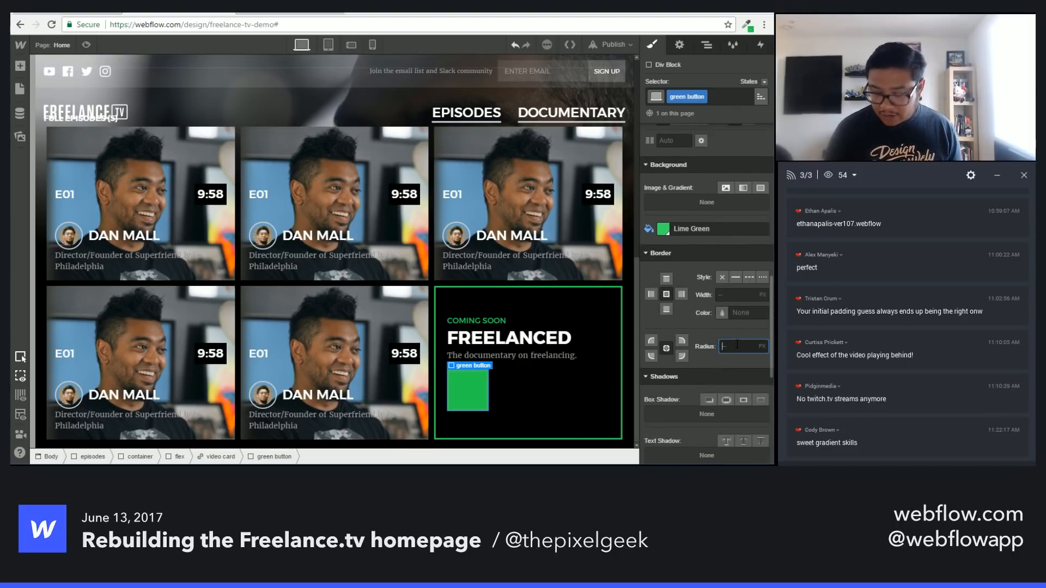
type("5")
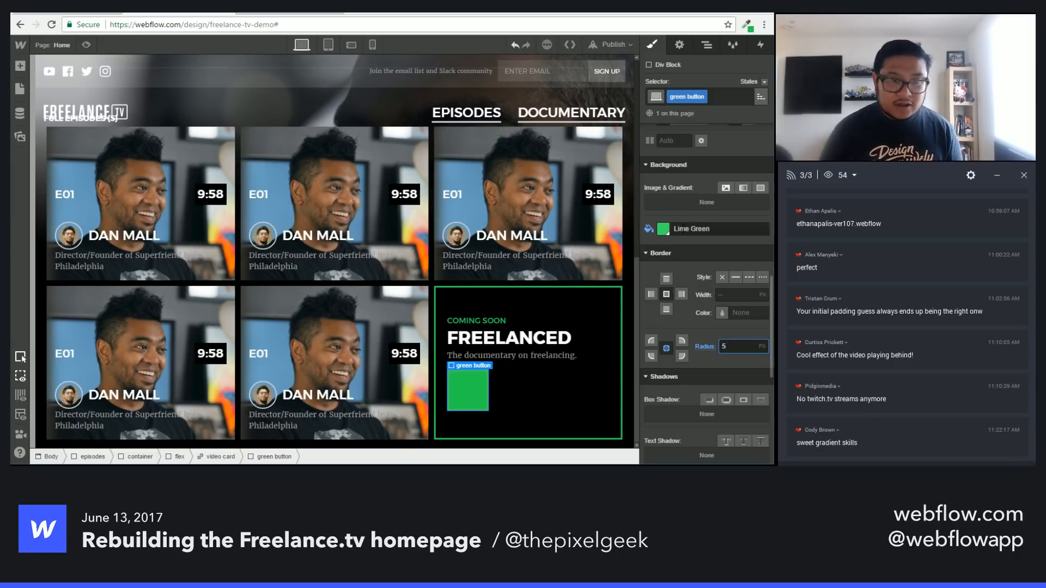
scroll(684, 239, "up", 10)
left_click_drag(718, 224, 730, 239)
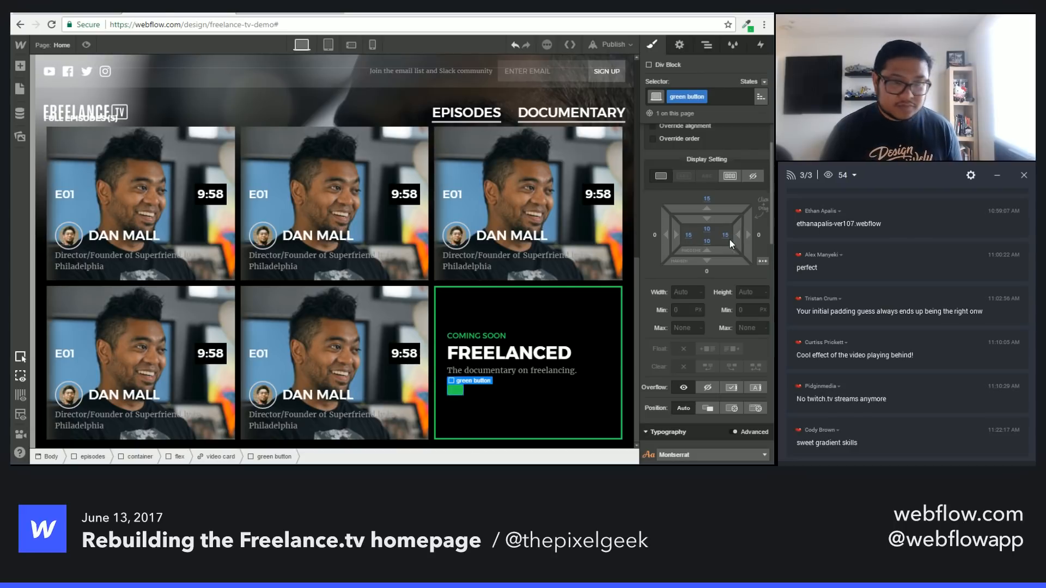
Step: Add a text block inside the green button with the text "learn more"
key("a")
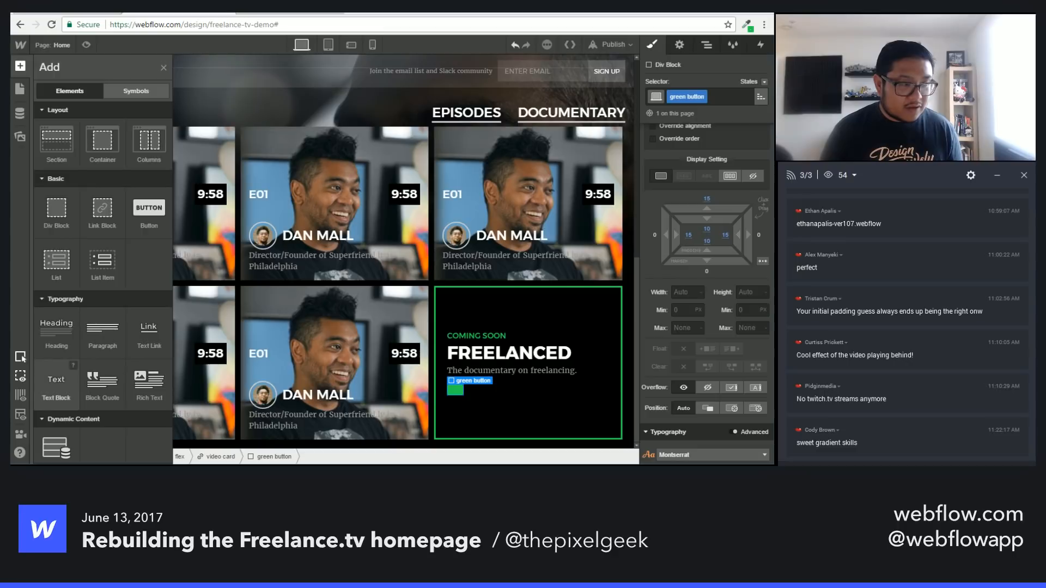
left_click(56, 382)
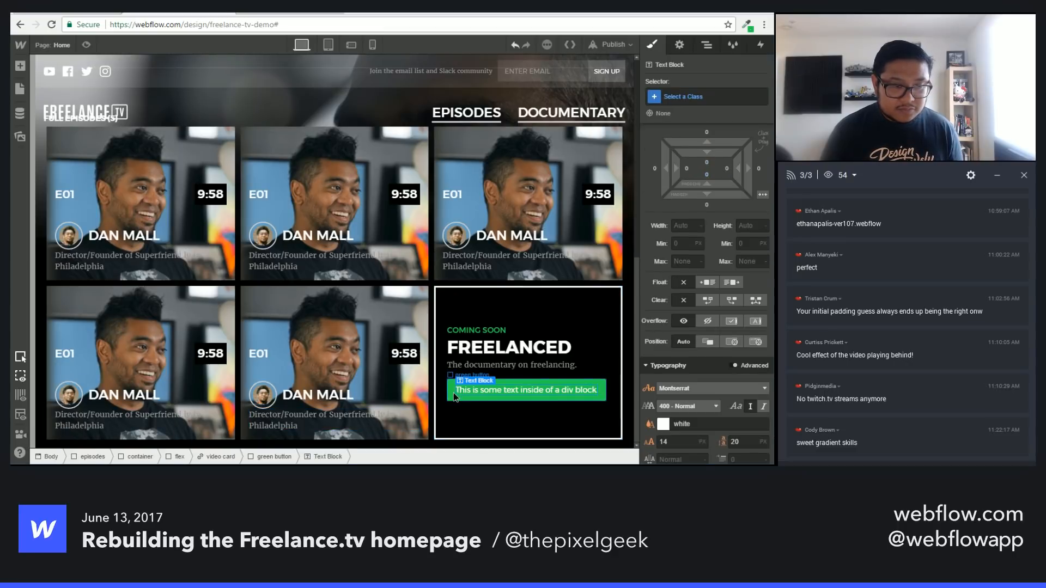
double_click(502, 390)
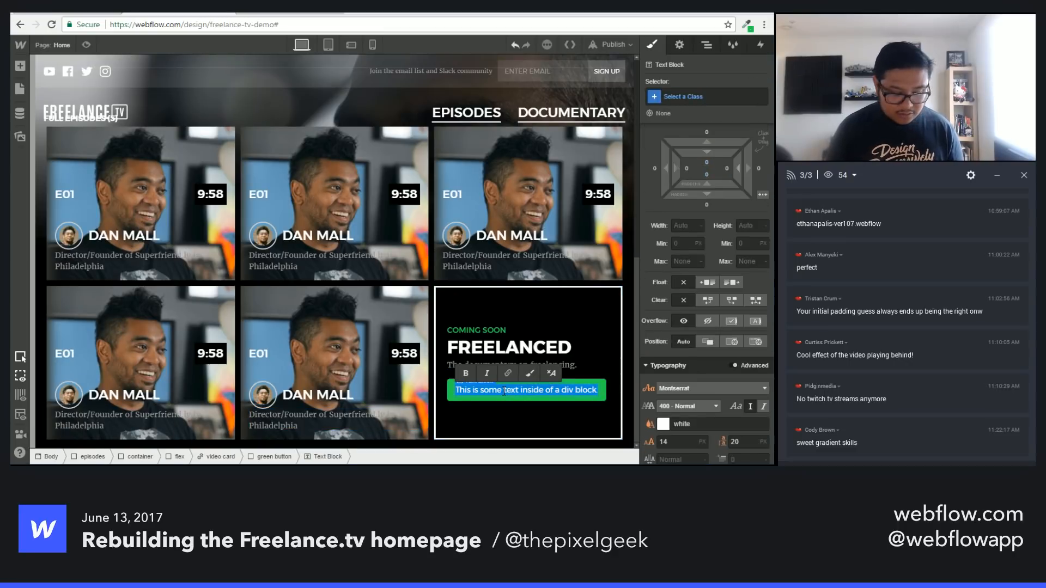
type("learn more")
key("Escape")
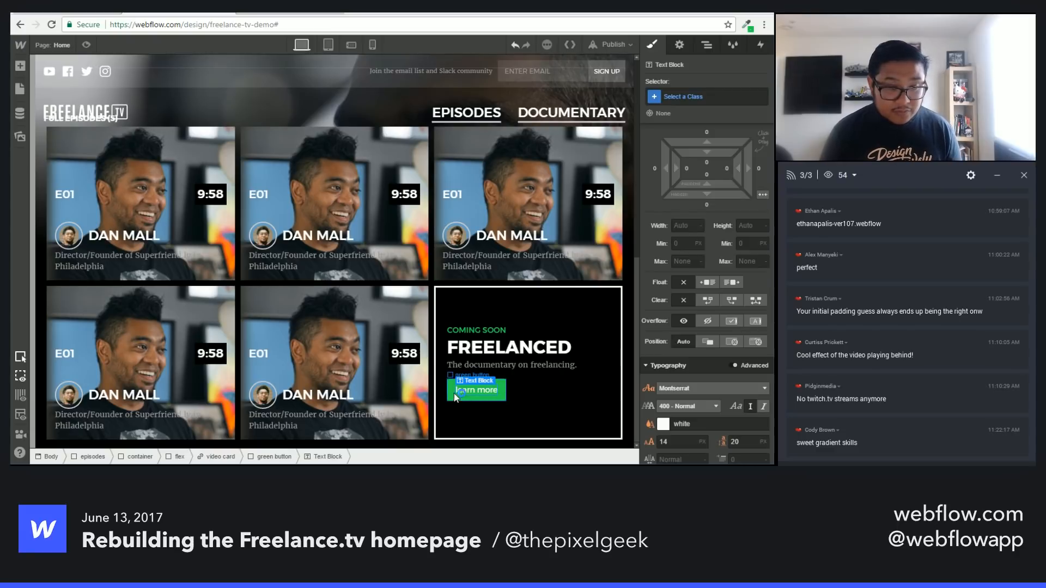
Step: Reduce the green button's top and bottom padding to 5 px
key("Up")
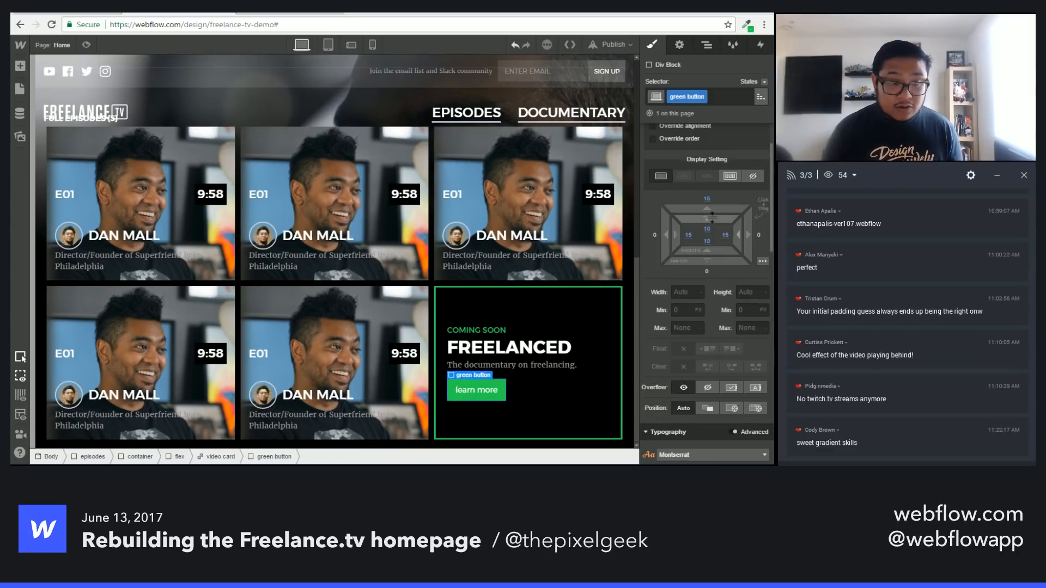
scroll(713, 292, "down", 1)
scroll(711, 292, "up", 1)
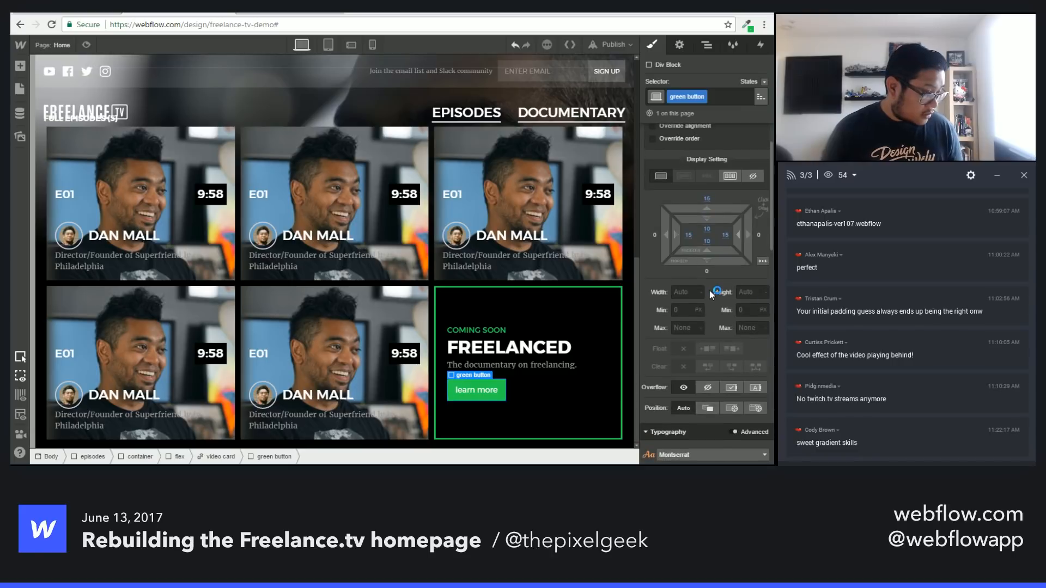
scroll(708, 290, "up", 2)
left_click_drag(710, 283, 711, 267)
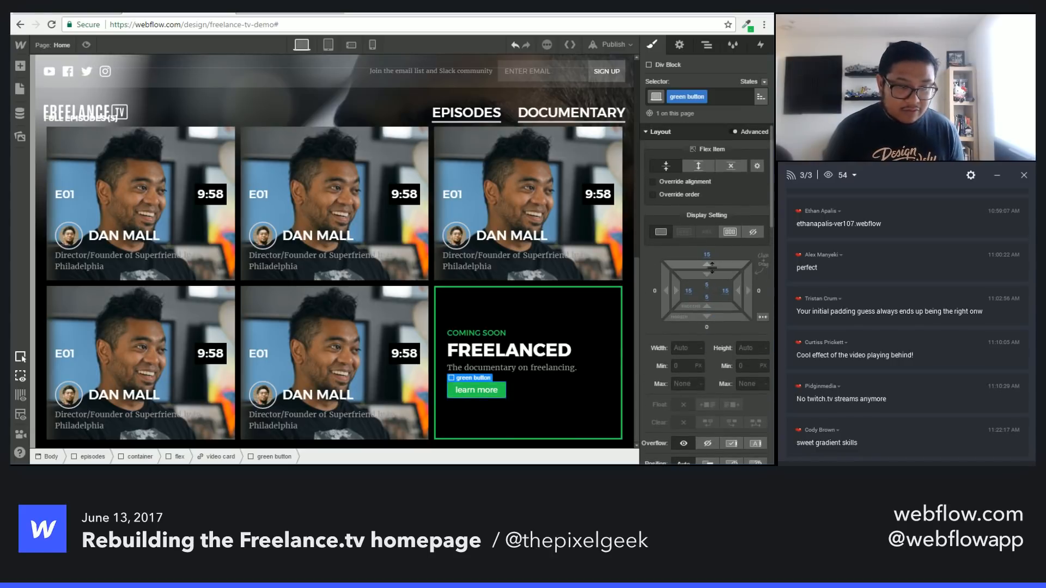
Step: Make the green button's text all caps and colour it black
scroll(717, 360, "down", 4)
scroll(712, 361, "down", 1)
left_click(674, 398)
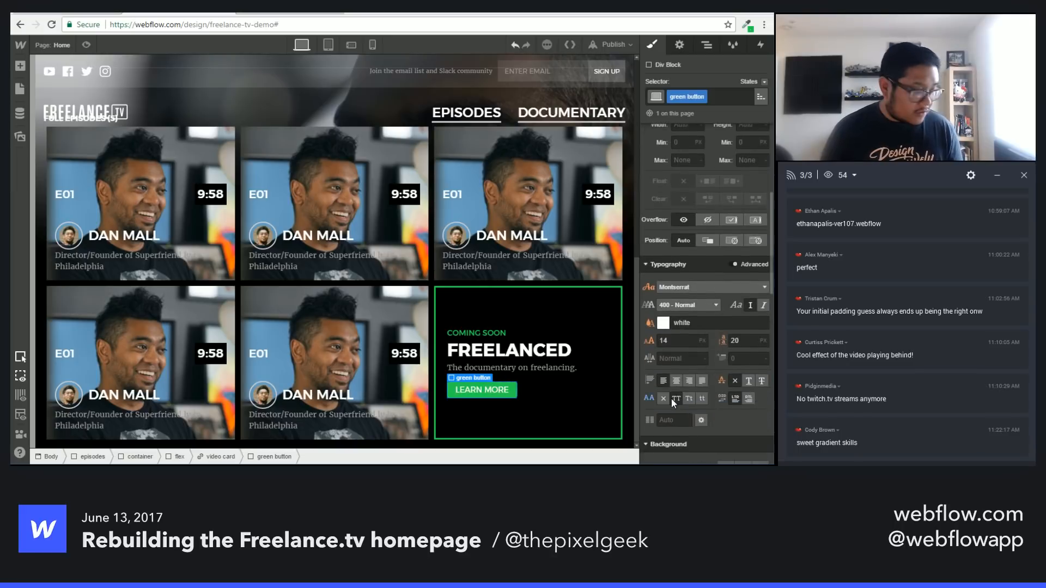
left_click(665, 325)
left_click(681, 289)
left_click(727, 354)
Step: Set the green button's font size to 12 px
left_click(678, 341)
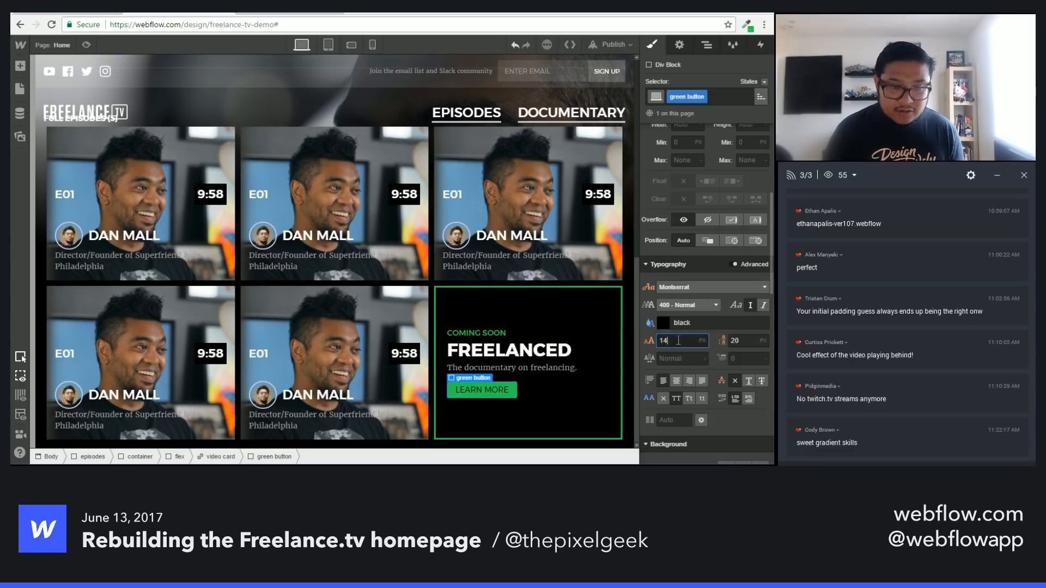
key("Down")
key("Down")
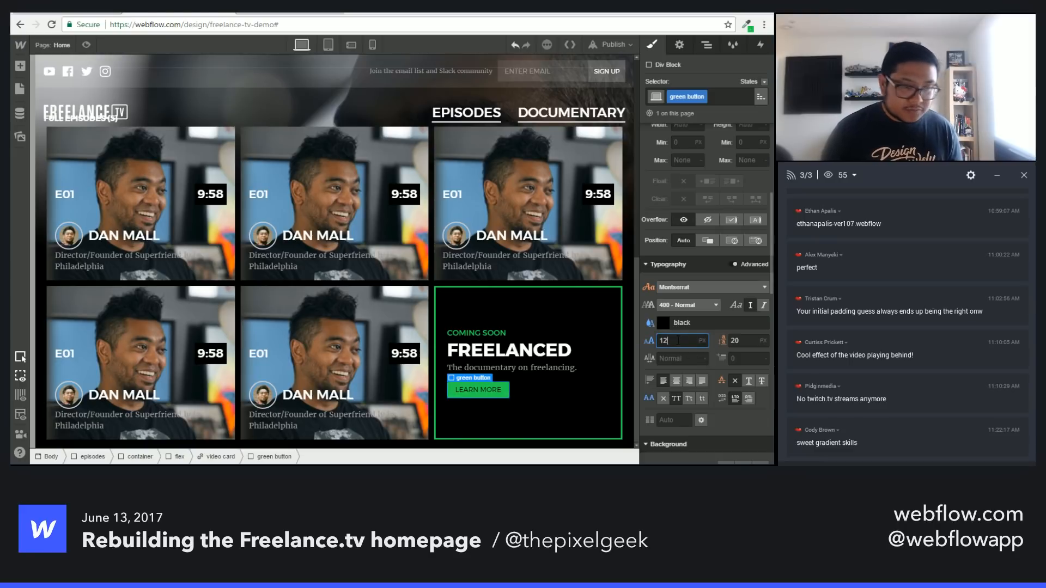
Step: Set the green button's line height to 18 px and its font weight to 500 - Medium
key("Tab")
key("Down")
key("Down")
left_click(711, 304)
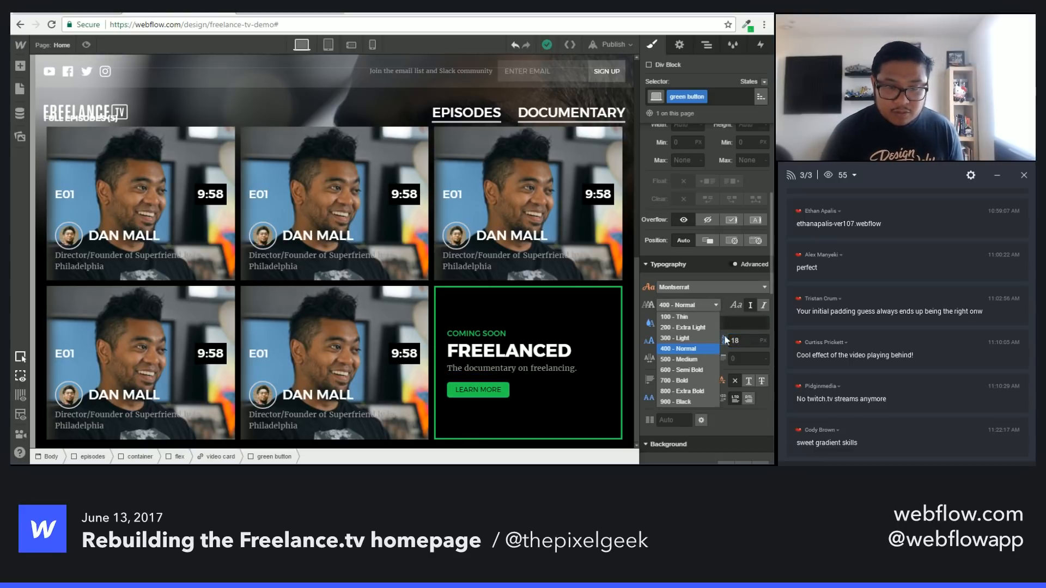
left_click(678, 359)
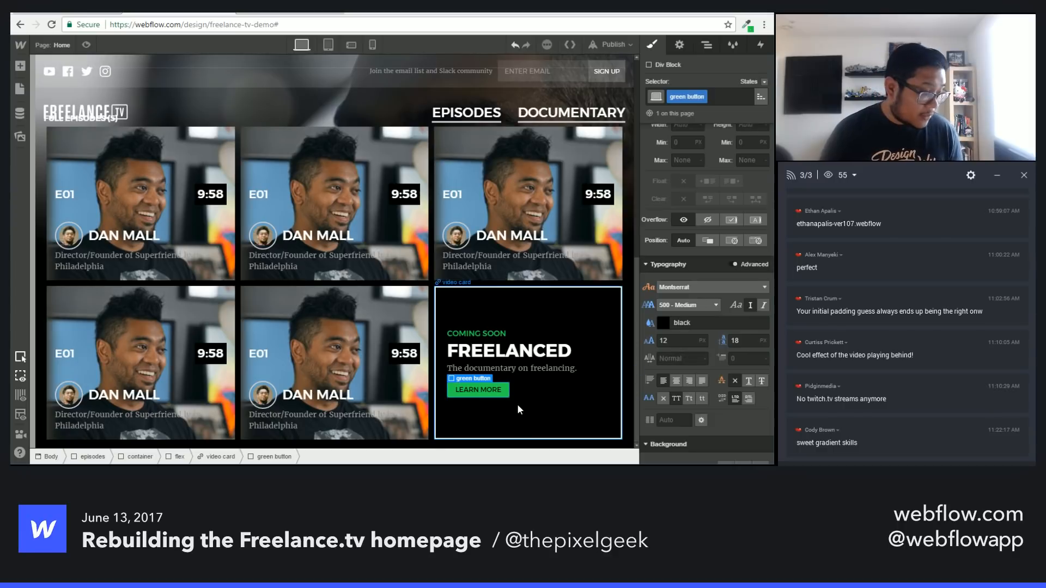
Step: Give the green button a white background colour in its Hover state
left_click(764, 81)
left_click(744, 106)
left_click(663, 323)
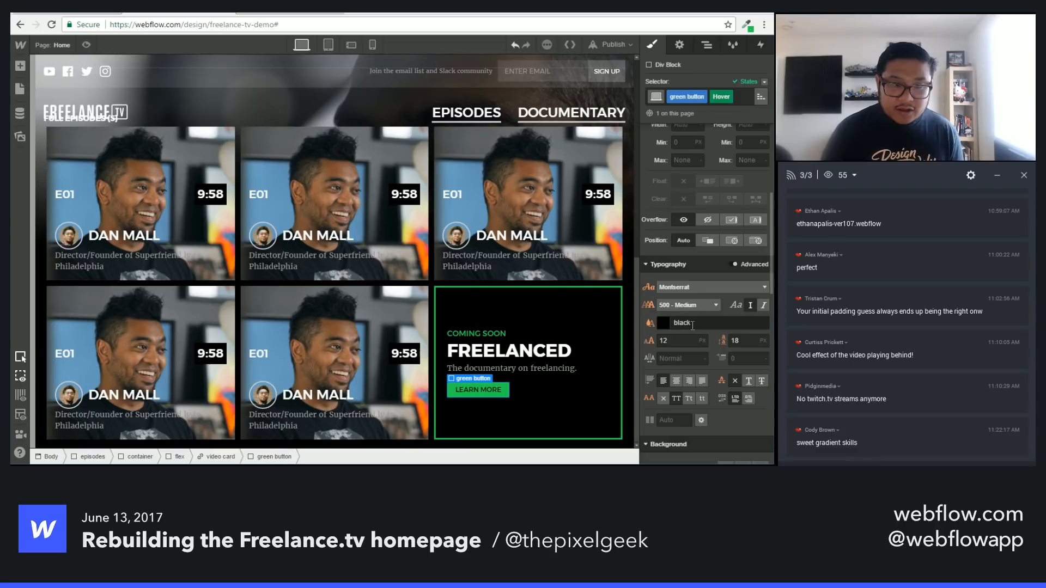
scroll(715, 375, "down", 5)
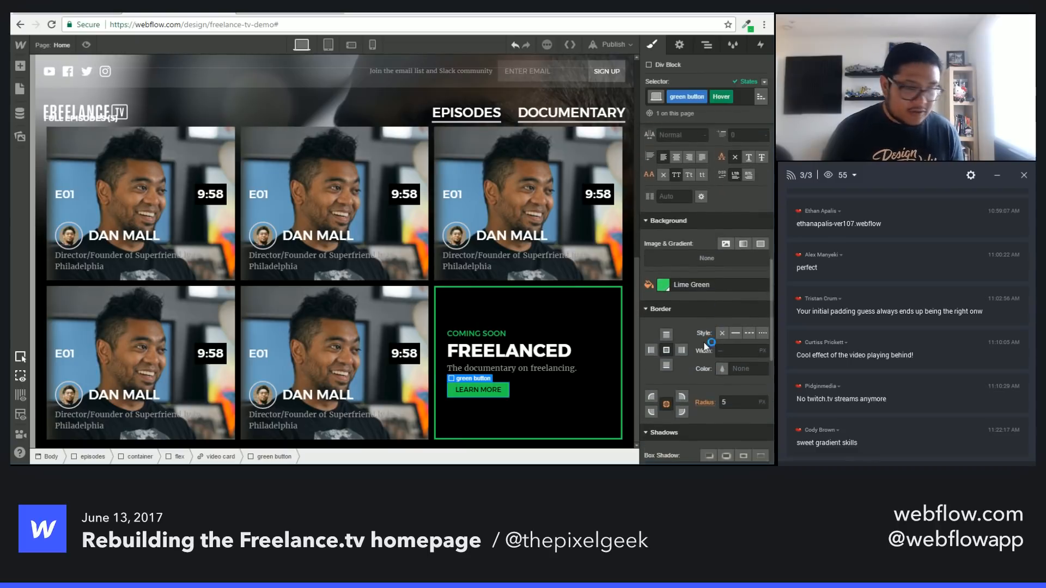
left_click(658, 279)
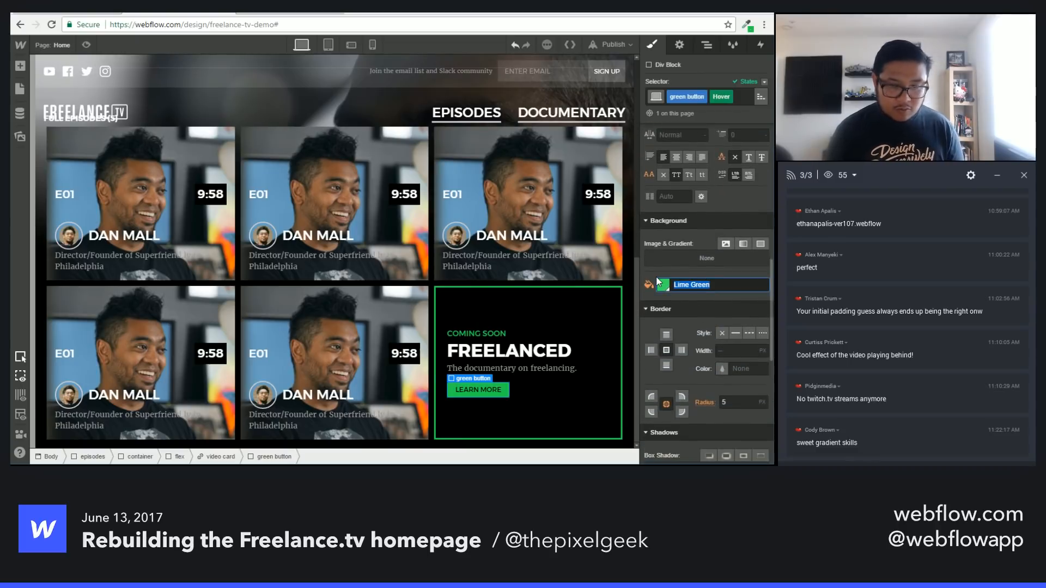
type("white")
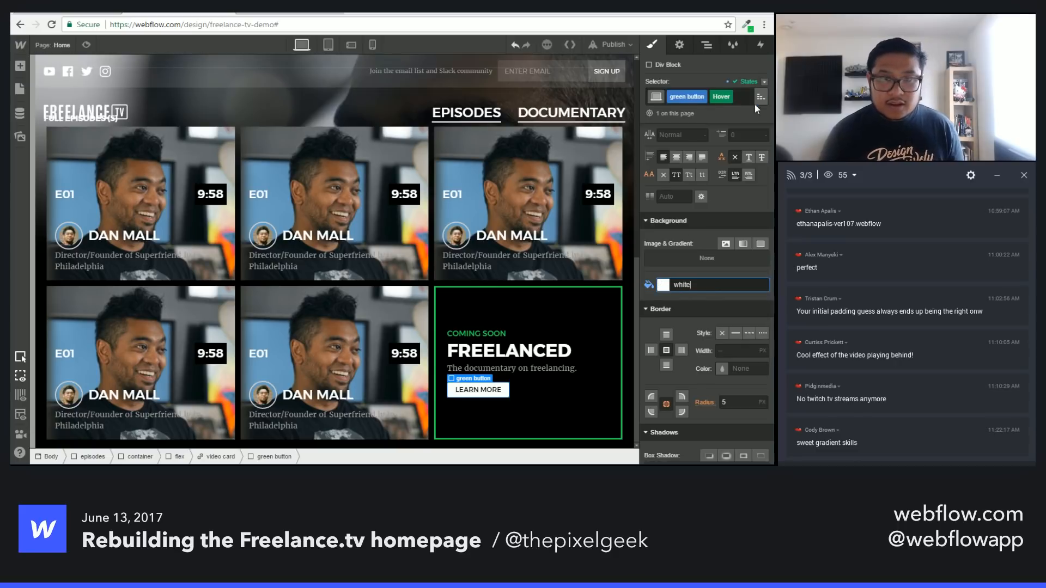
Step: Return the green button to its normal state and add a 200 ms ease transition on Background Color
left_click(764, 81)
left_click(753, 97)
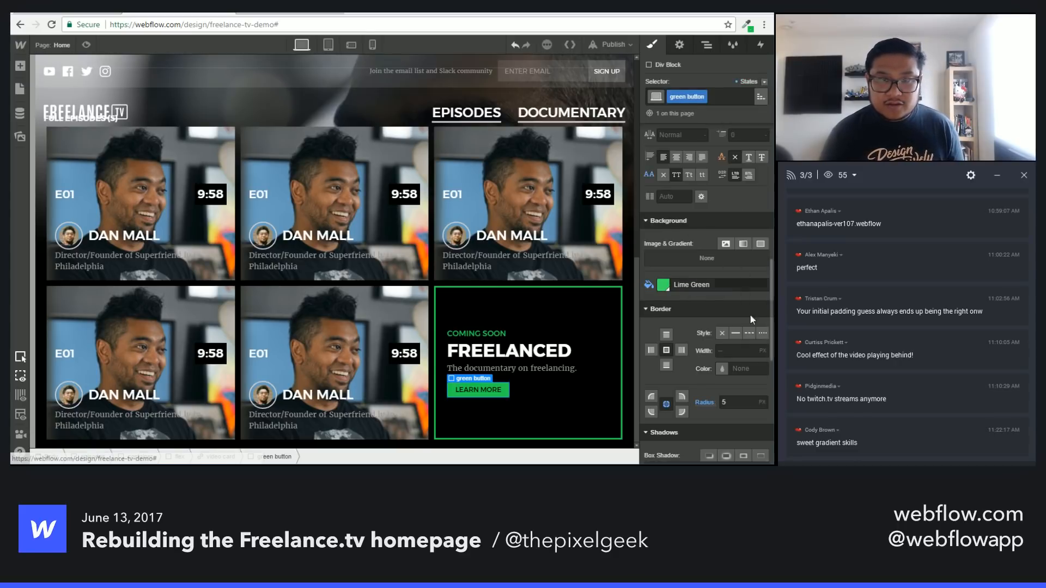
scroll(726, 335, "down", 3)
scroll(726, 335, "down", 2)
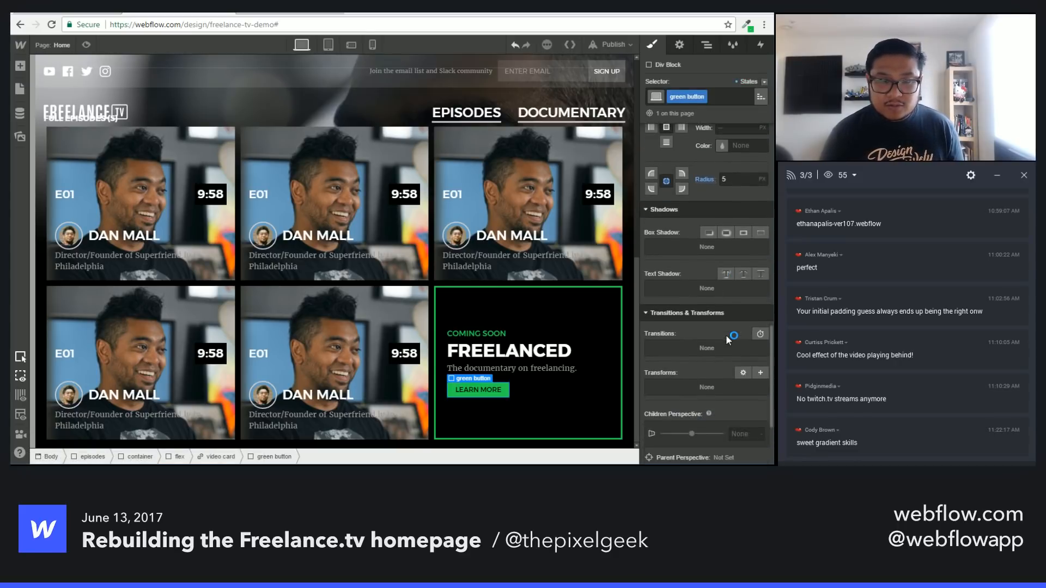
left_click(760, 334)
left_click(721, 387)
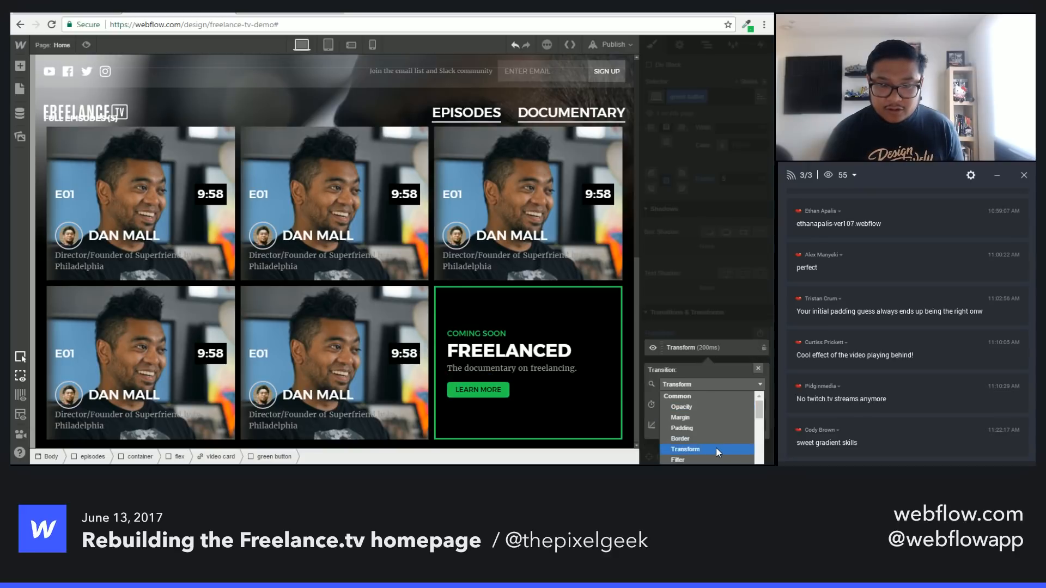
left_click(716, 448)
left_click(708, 436)
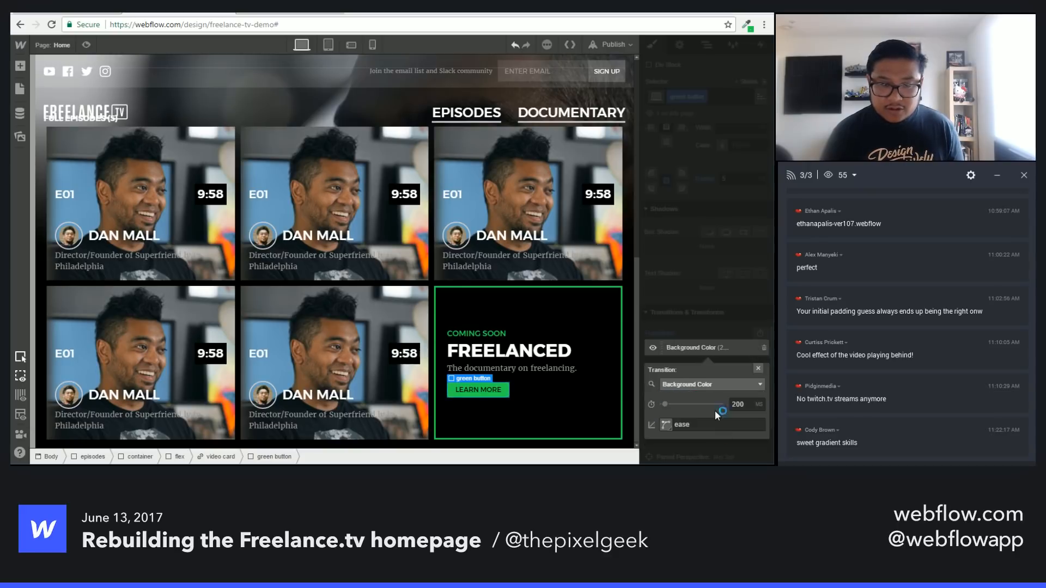
left_click(724, 292)
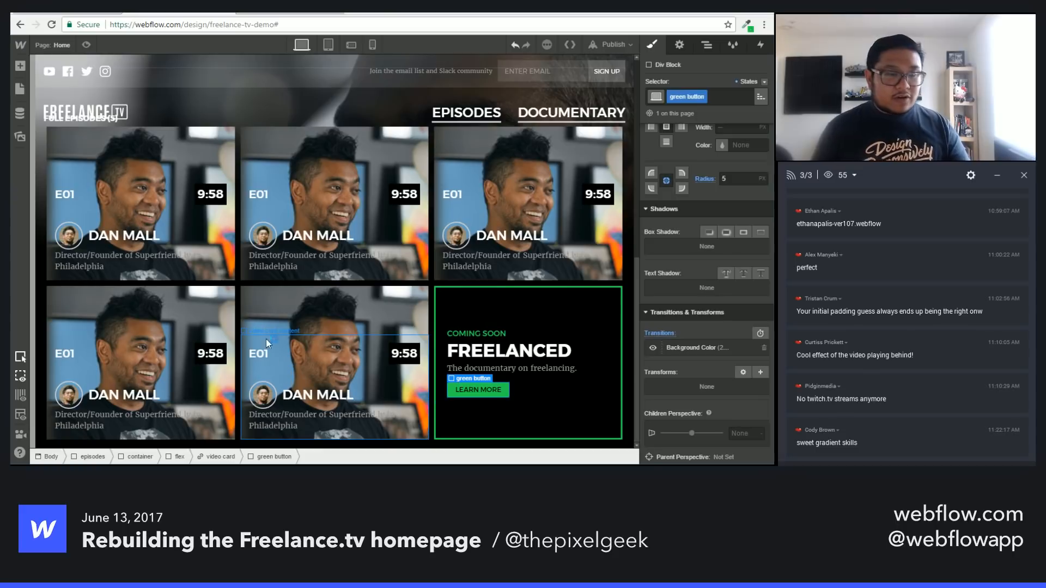
Step: Publish the site to its webflow.io subdomain
scroll(270, 301, "up", 8)
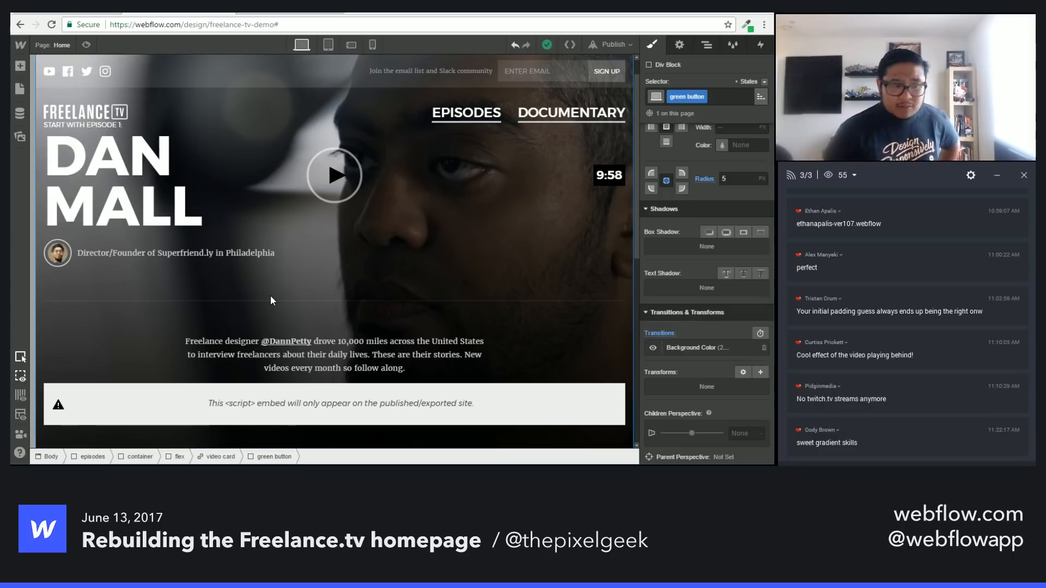
scroll(270, 295, "down", 7)
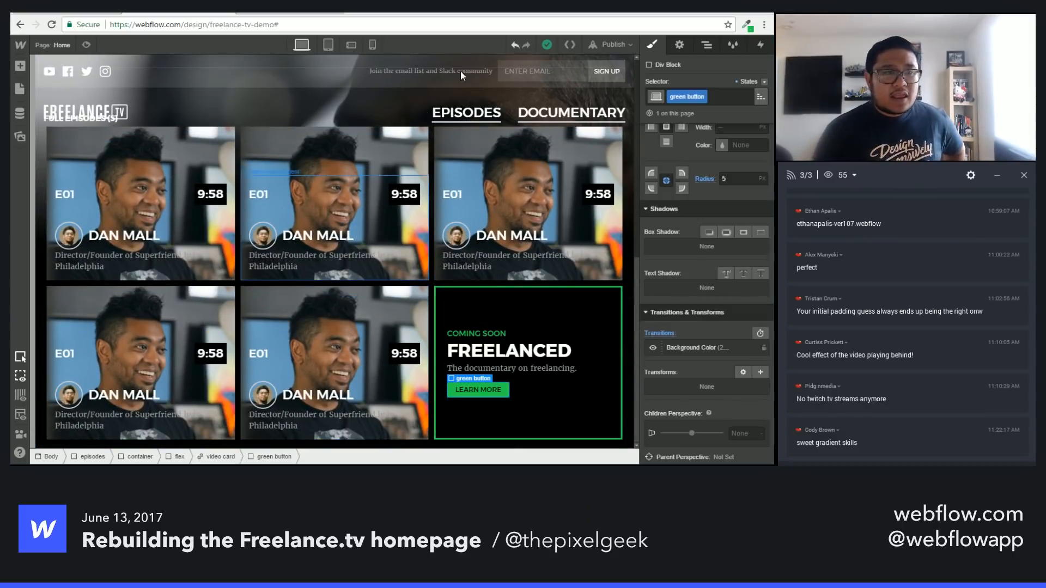
left_click(610, 44)
left_click(523, 147)
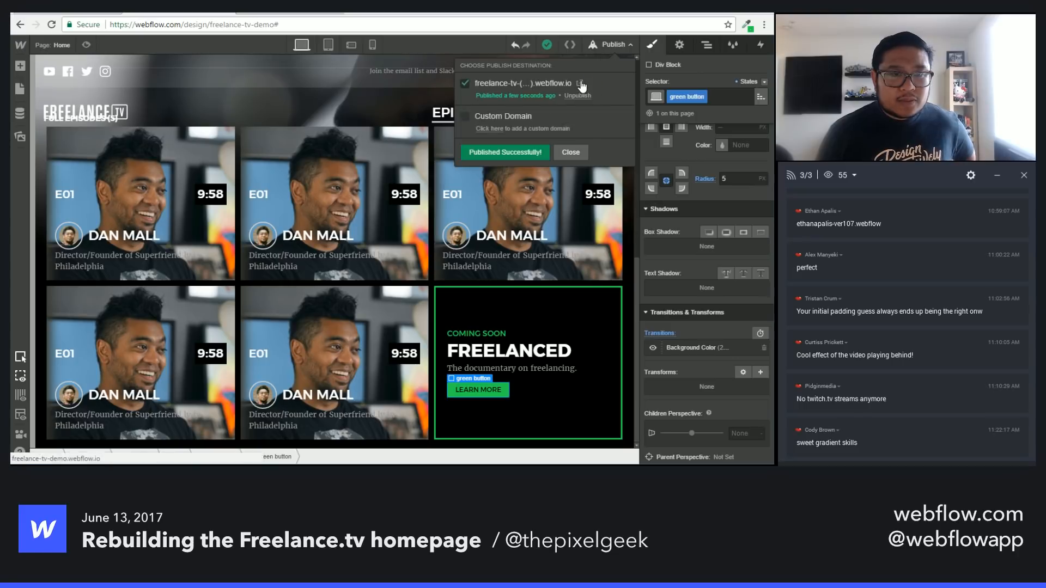
Step: Open the published freelance-tv-demo.webflow.io site and review the live homepage
left_click(579, 83)
left_click(261, 25)
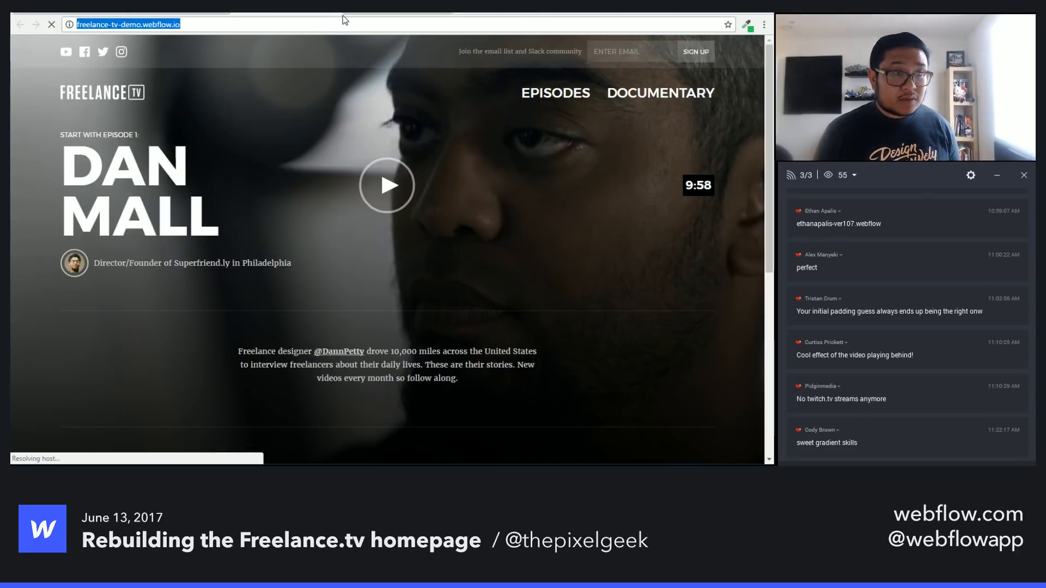
left_click(333, 13)
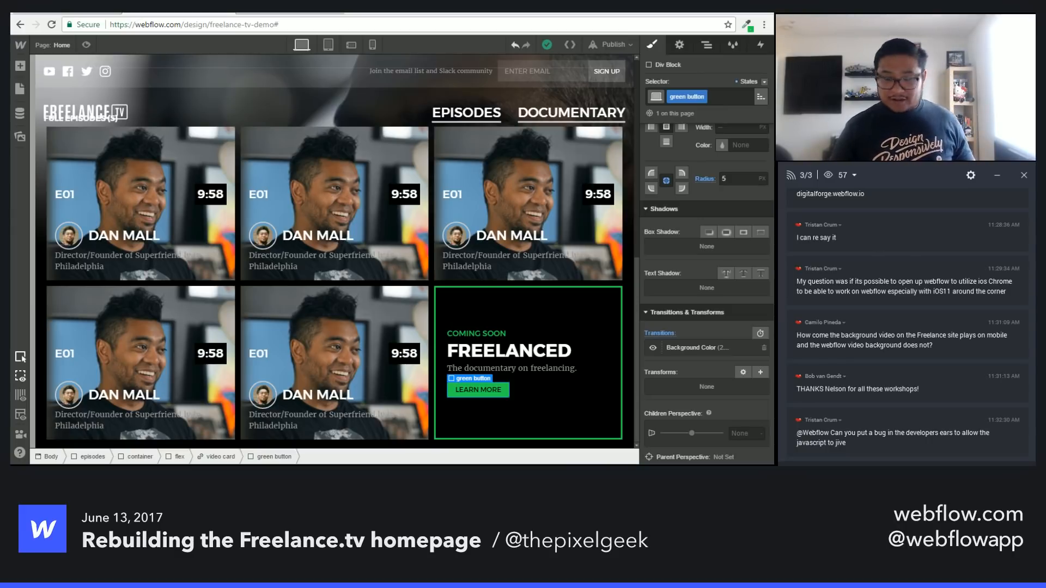
Step: Open the Webflow site address that a viewer shared in the chat
left_click(295, 13)
left_click(289, 24)
type("ethanapalis-ver107.webflow")
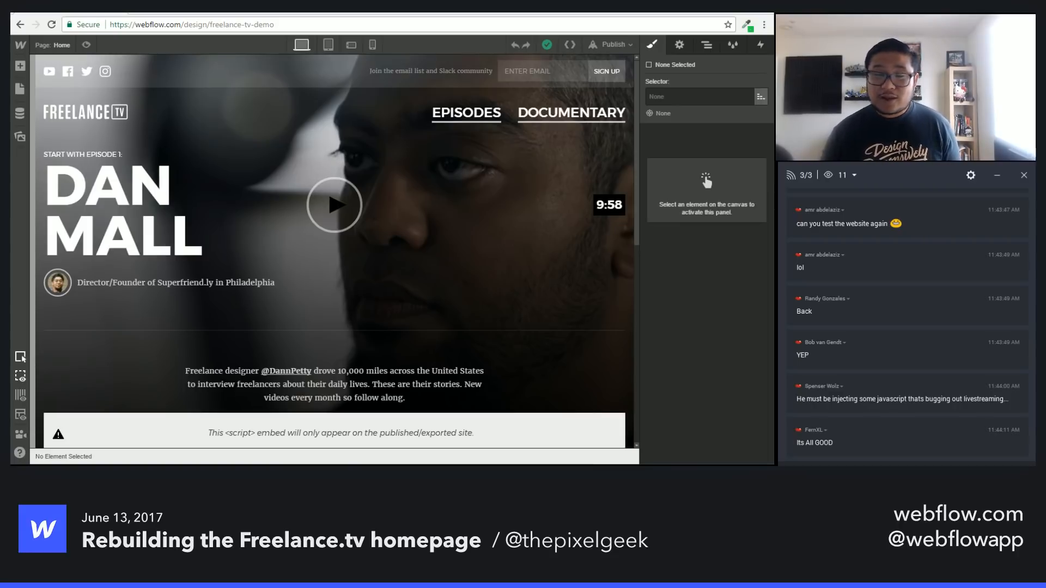
Step: Open the original freelance.tv site in a new browser tab and examine its footer
scroll(612, 358, "down", 6)
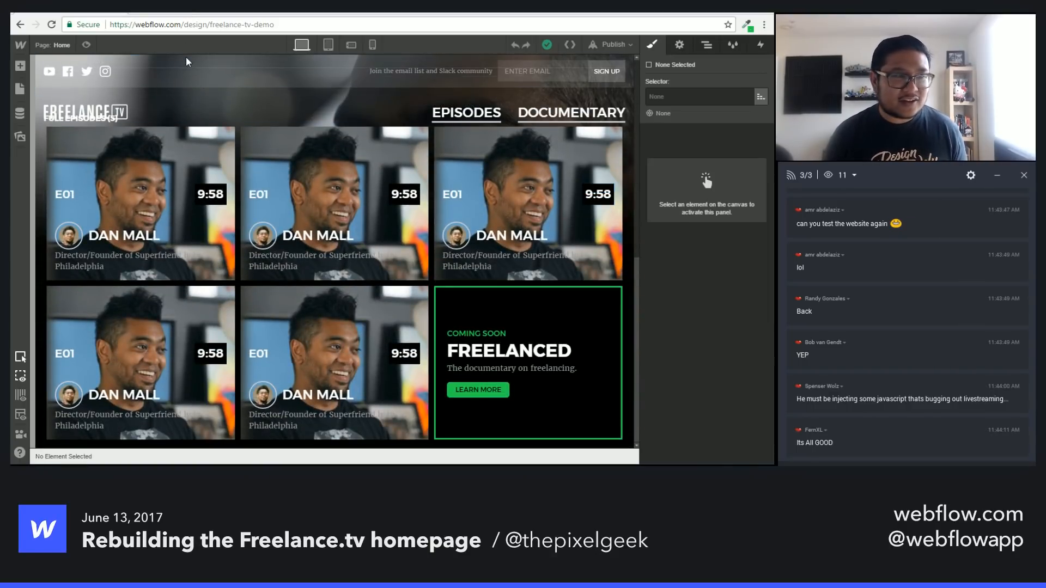
key("ctrl+t")
type("freelance.tv")
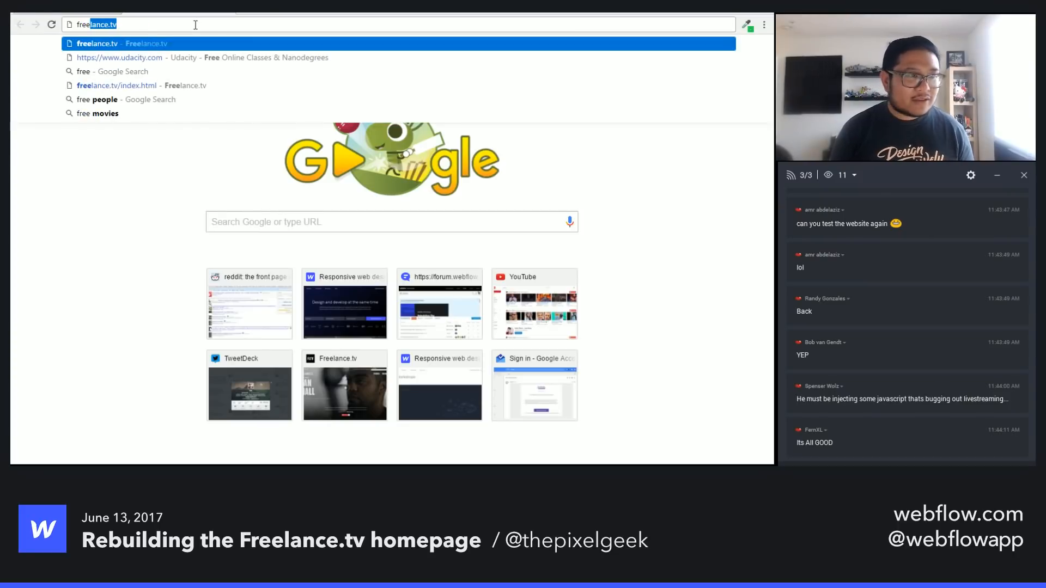
key("Return")
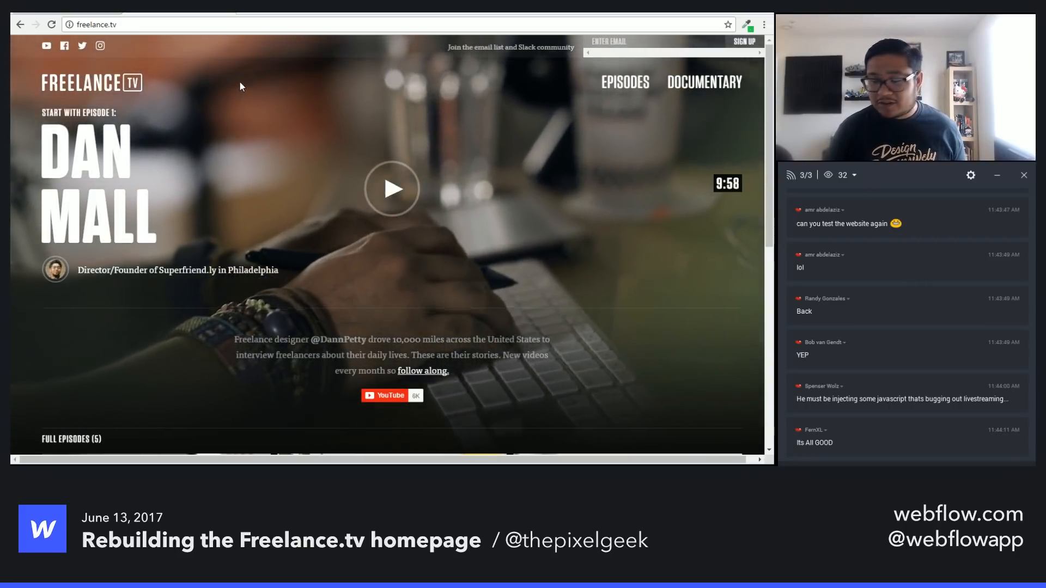
scroll(336, 233, "down", 10)
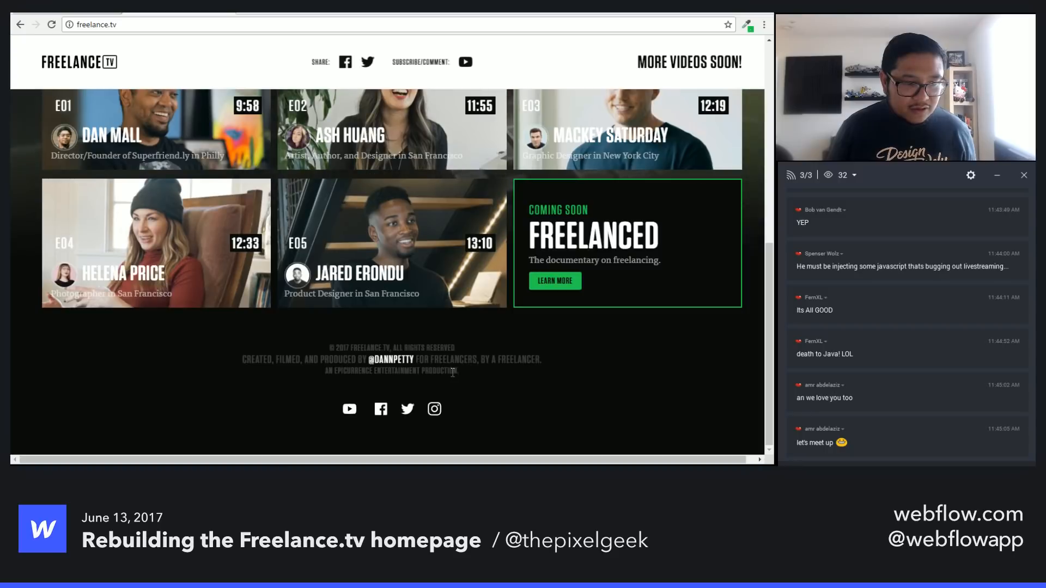
Step: Inspect the freelance.tv footer markup in the browser's developer tools
right_click(440, 361)
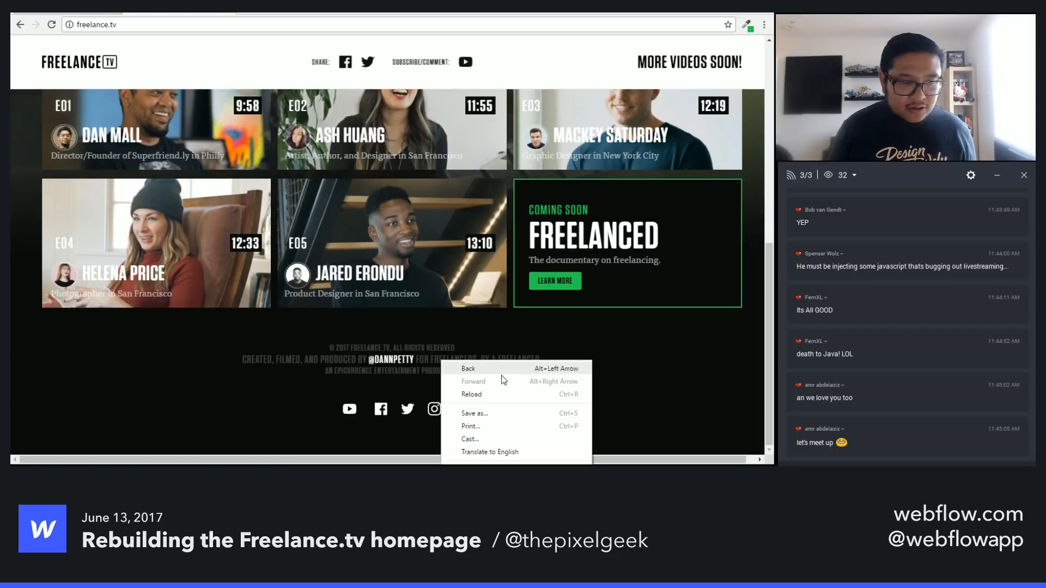
key("Escape")
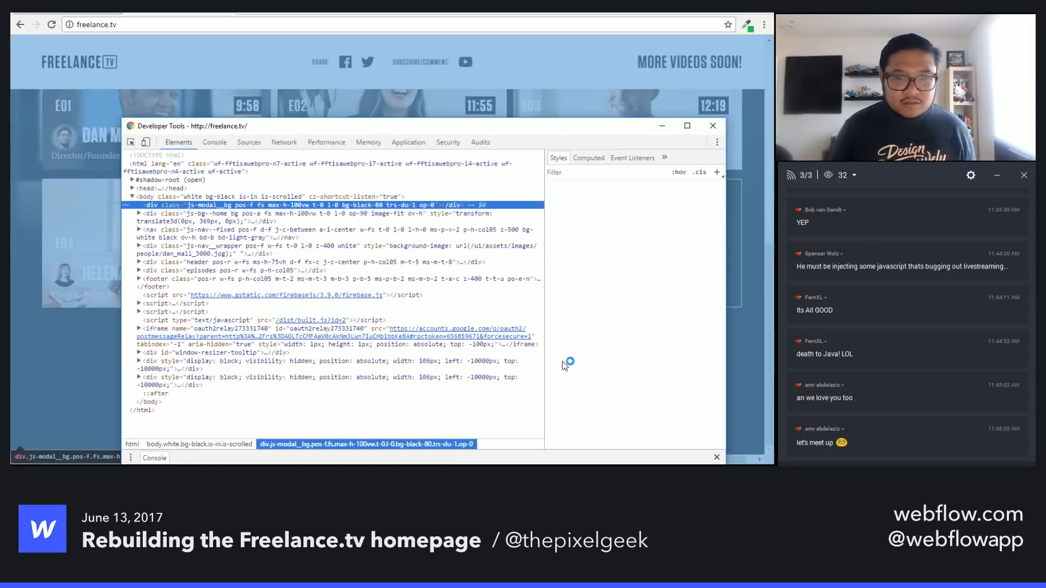
left_click_drag(303, 132, 981, 245)
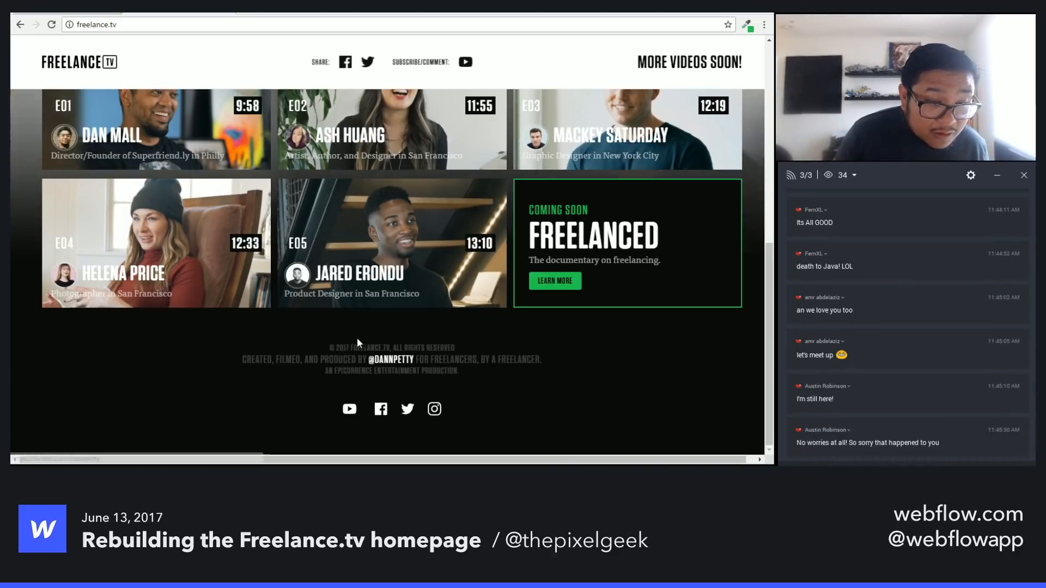
Step: Return to the Webflow designer and add a Section between the episodes section and the Background Video
left_click(83, 12)
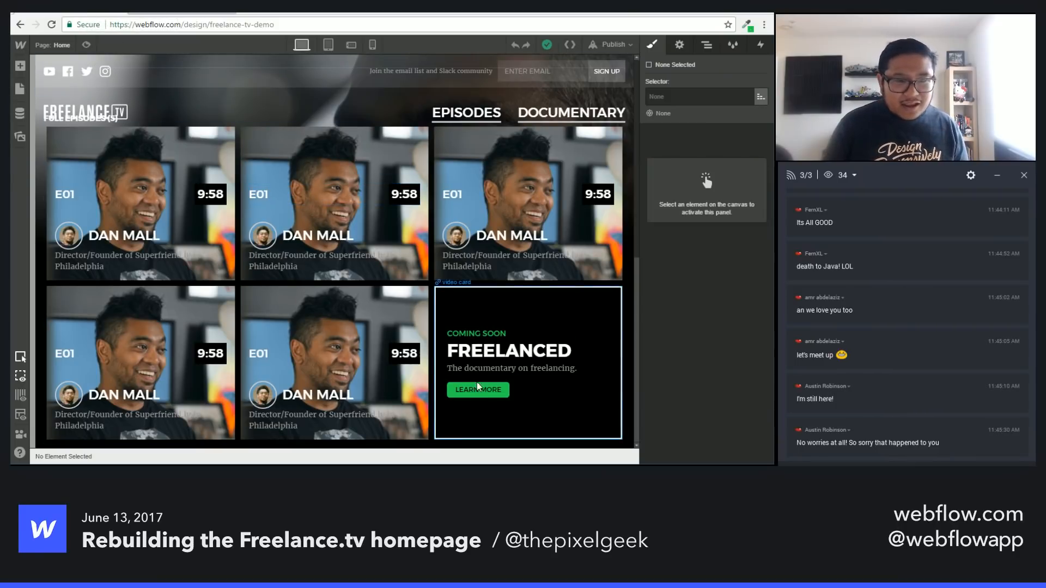
left_click(707, 45)
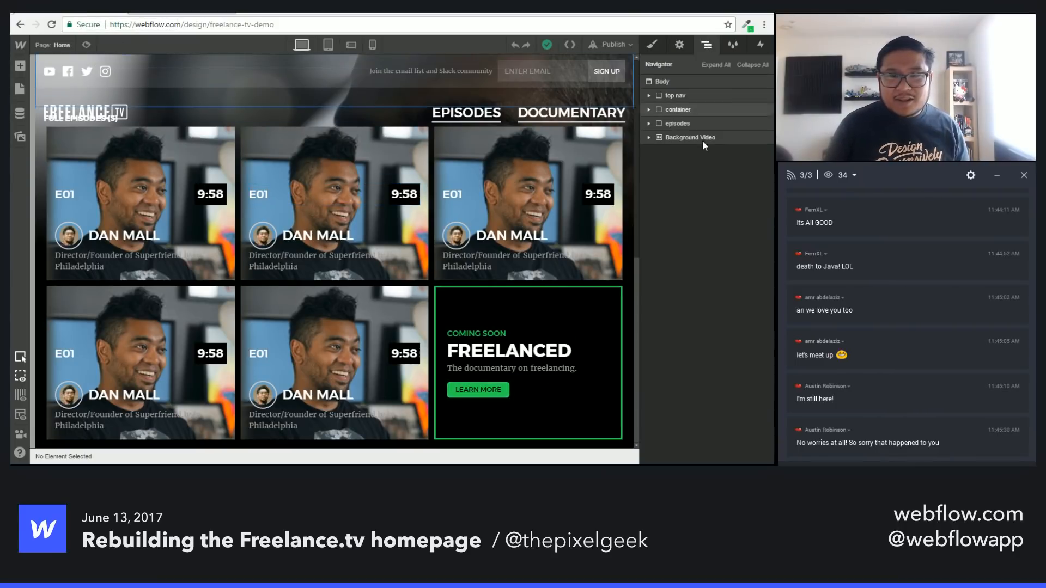
left_click(679, 124)
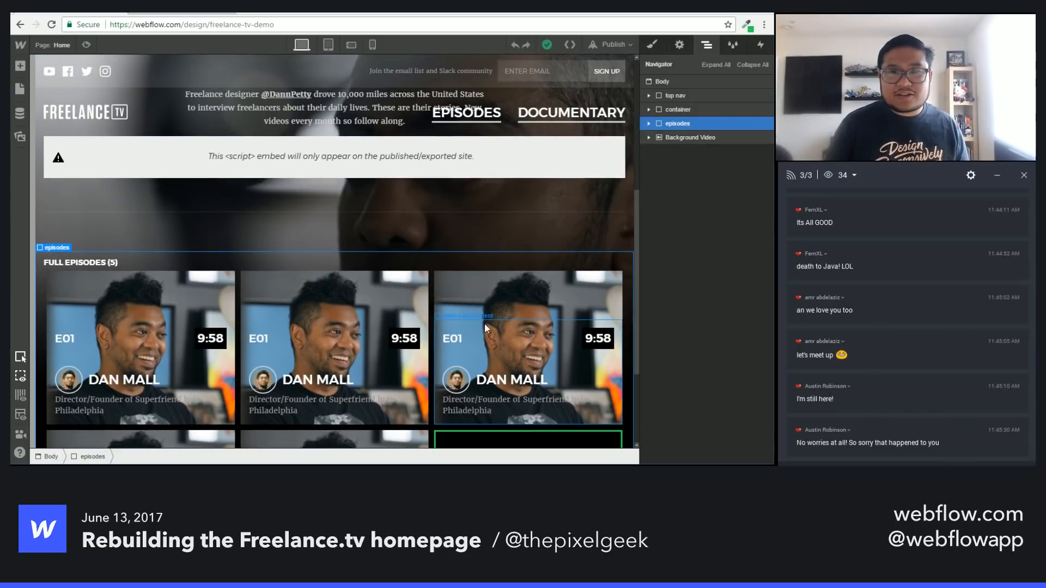
scroll(523, 289, "down", 3)
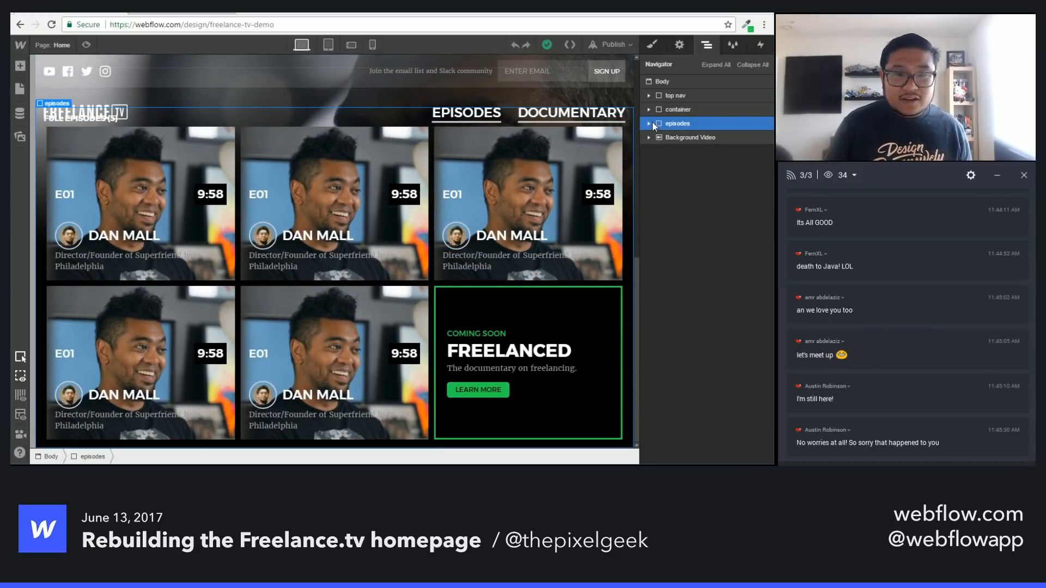
left_click(652, 123)
left_click(688, 137)
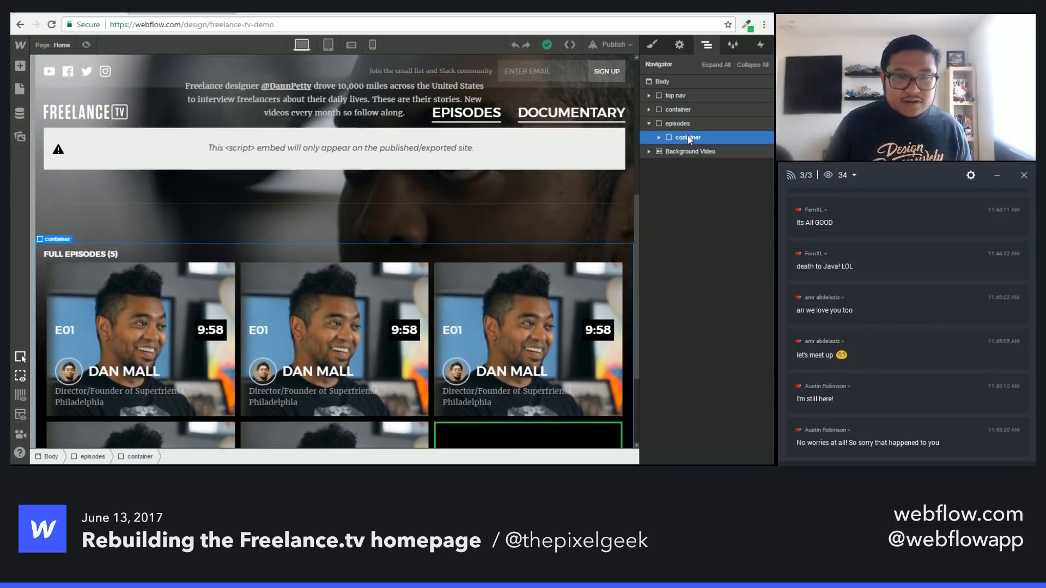
left_click(652, 123)
key("a")
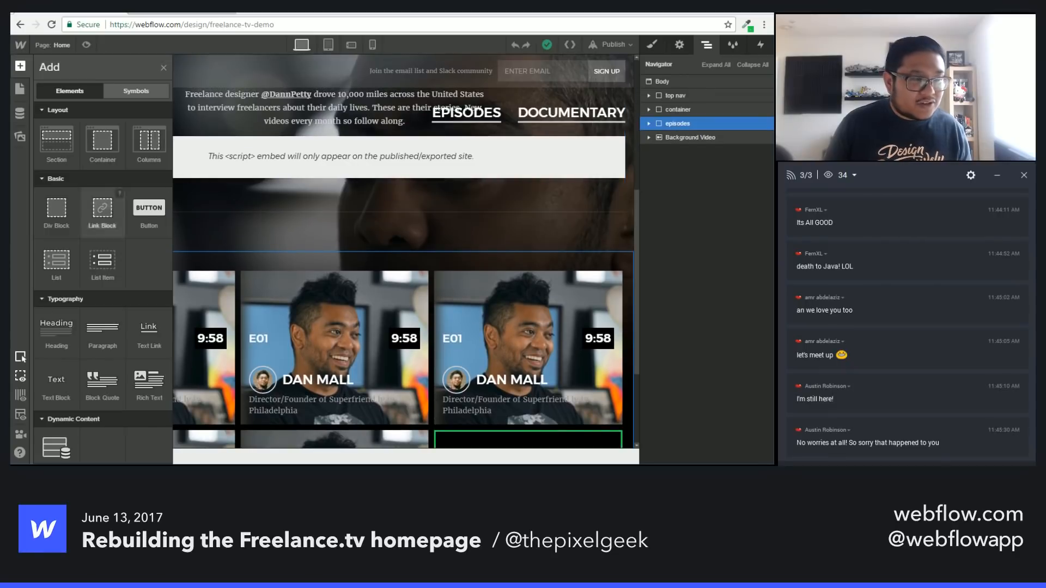
left_click_drag(56, 142, 694, 198)
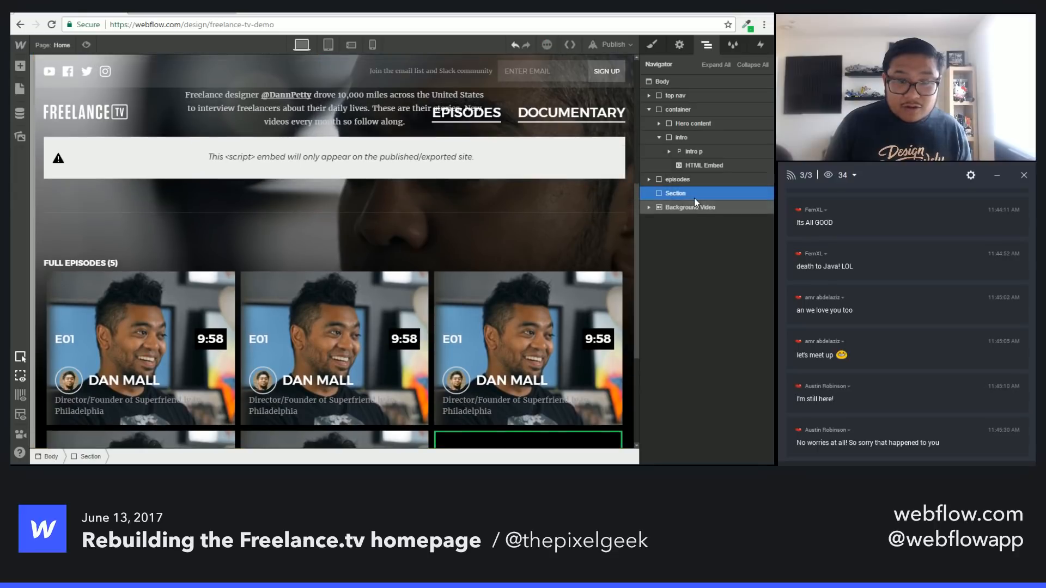
Step: Set the new section's HTML tag to Footer
left_click(683, 51)
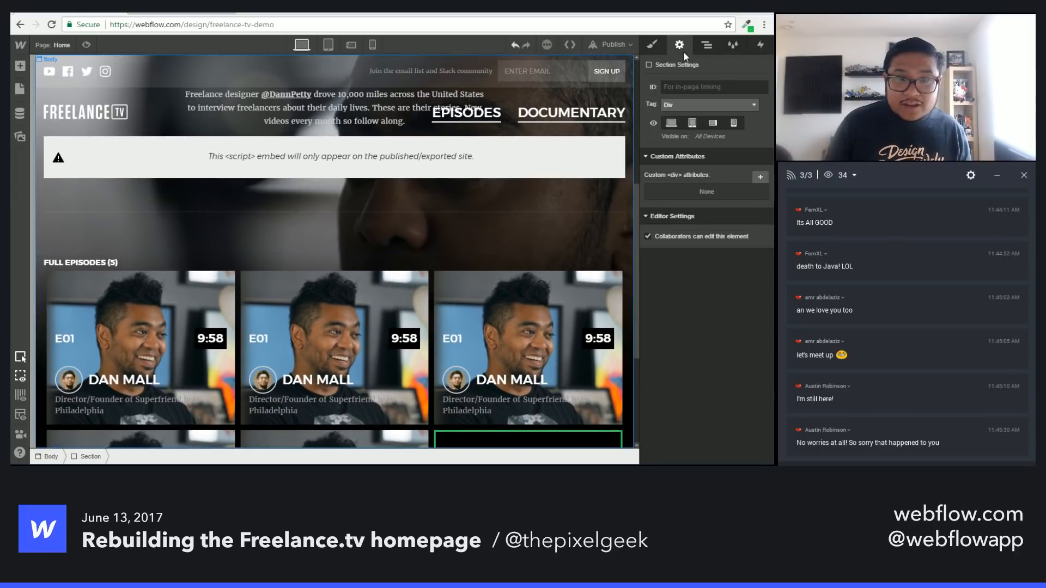
left_click(681, 100)
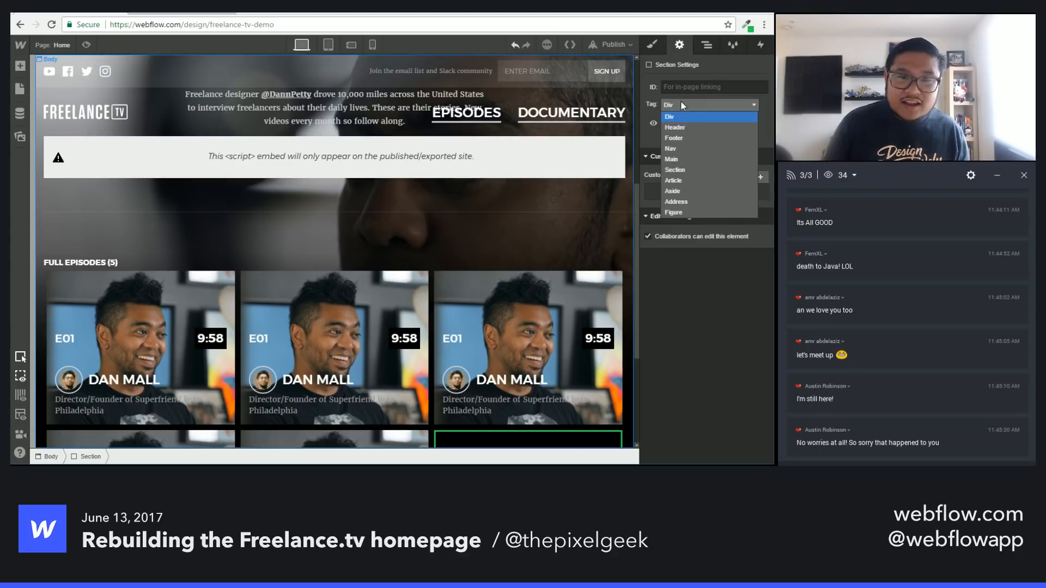
left_click(687, 137)
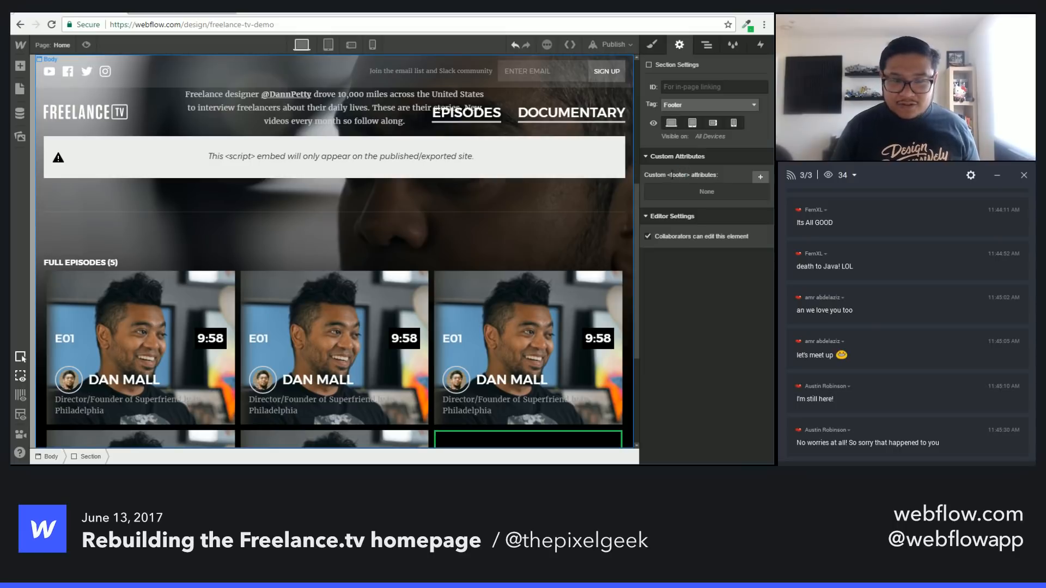
scroll(470, 267, "down", 4)
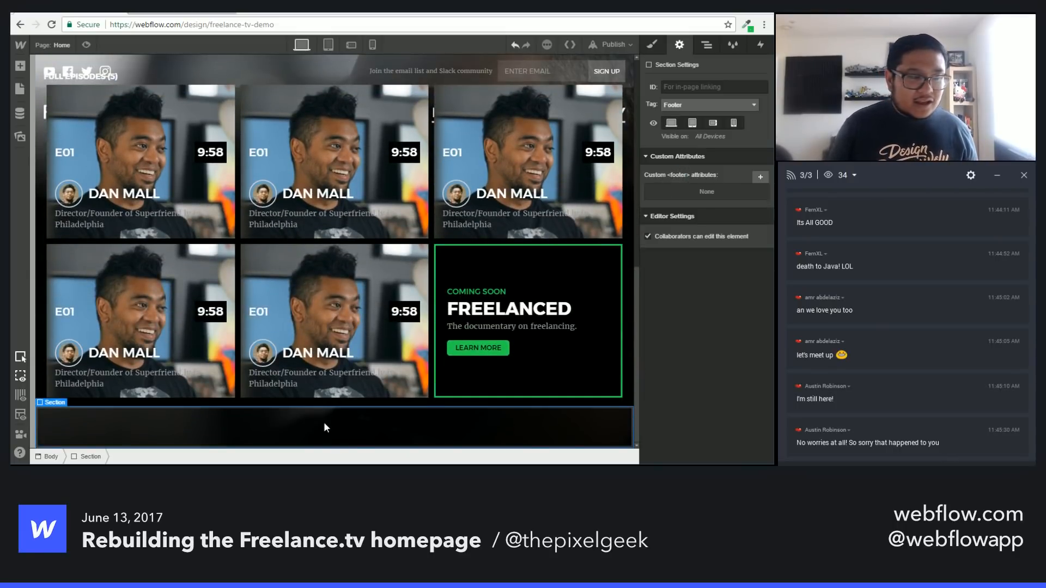
key("a")
left_click_drag(103, 144, 313, 444)
key("ctrl+z")
key("ctrl+z")
left_click(208, 419)
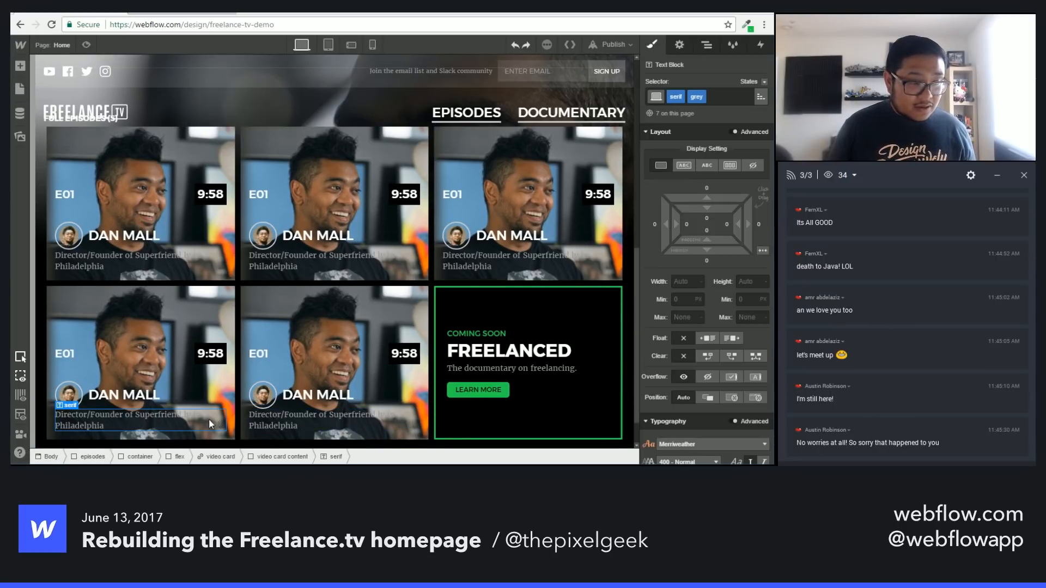
Step: Add a Div Block inside the new bottom section and give it the existing container class
scroll(243, 430, "down", 1)
left_click(227, 422)
key("a")
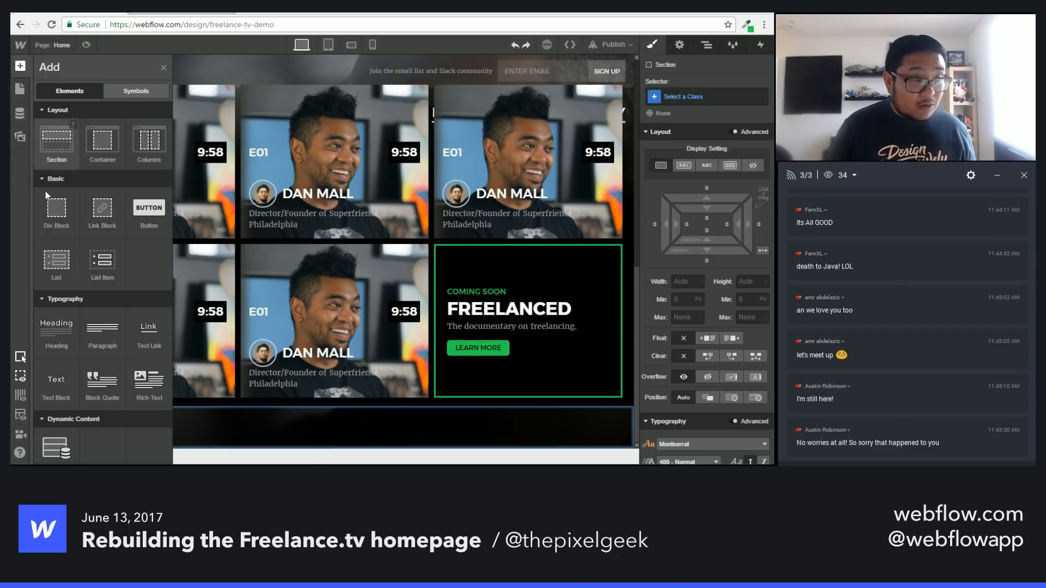
left_click_drag(56, 210, 296, 430)
left_click(679, 100)
type("cont")
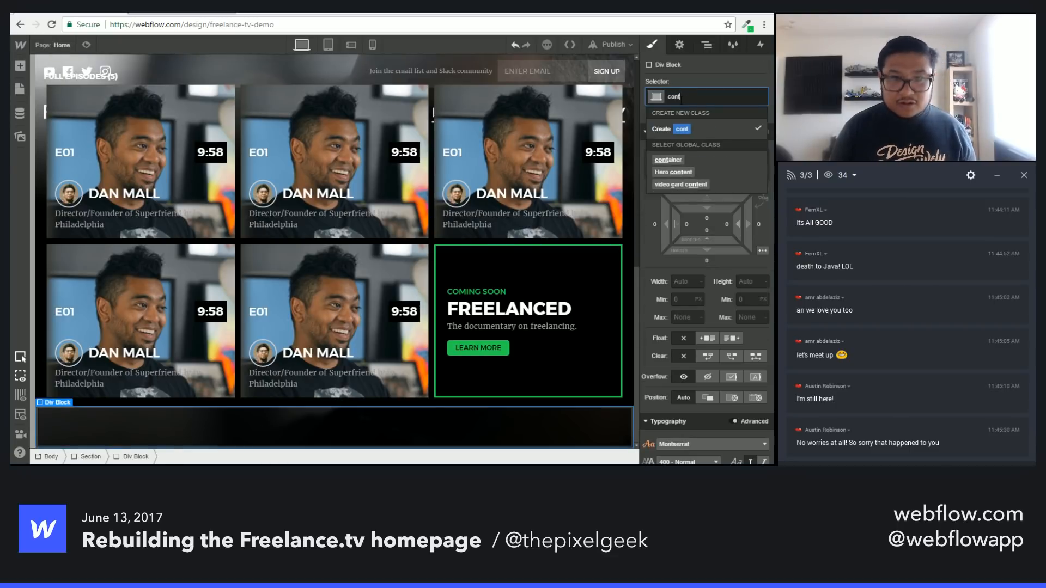
key("Down")
key("Return")
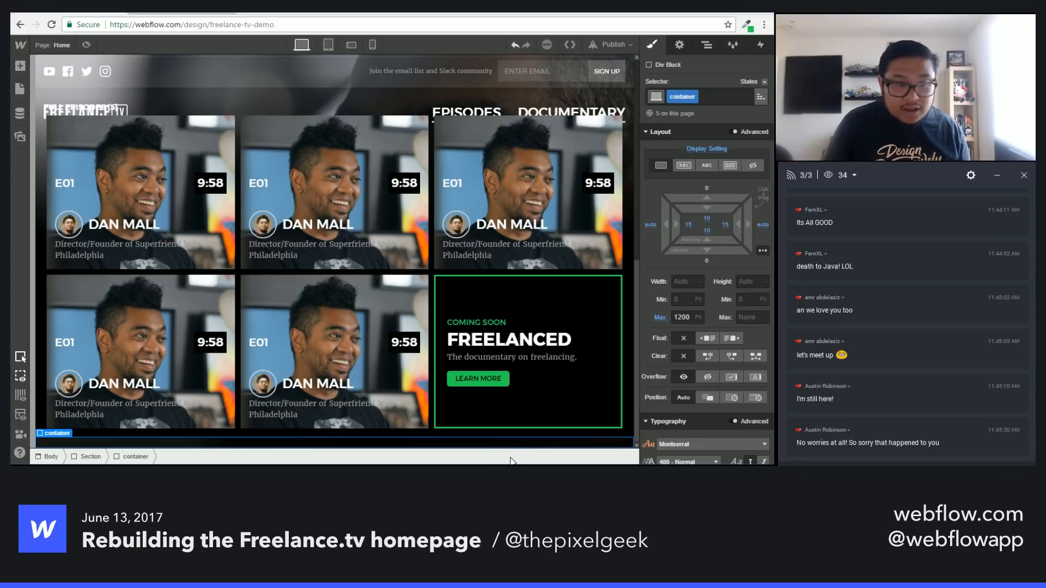
Step: Select the section around the new container and give it the class footer
left_click(708, 97)
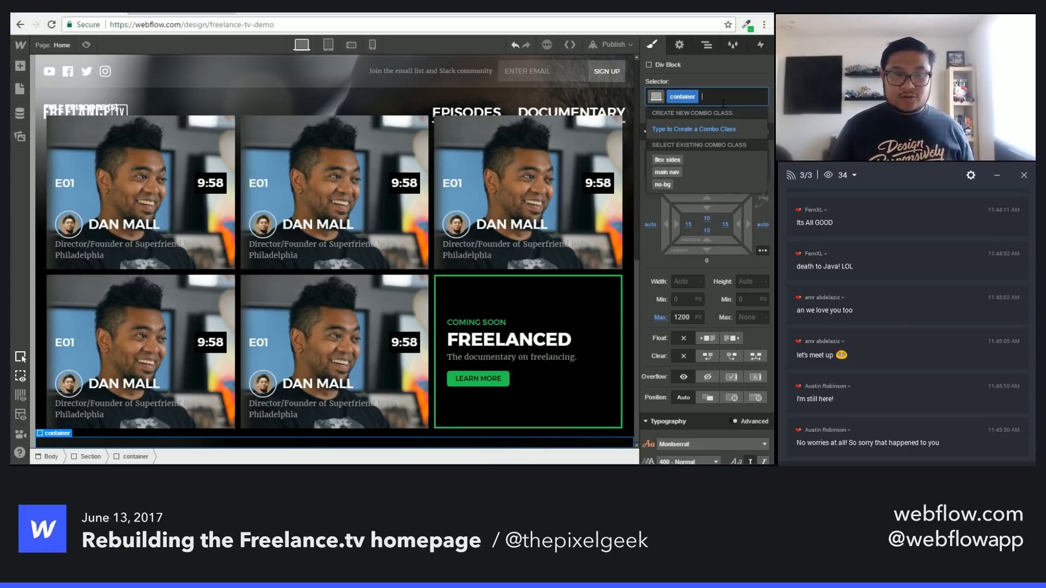
key("Escape")
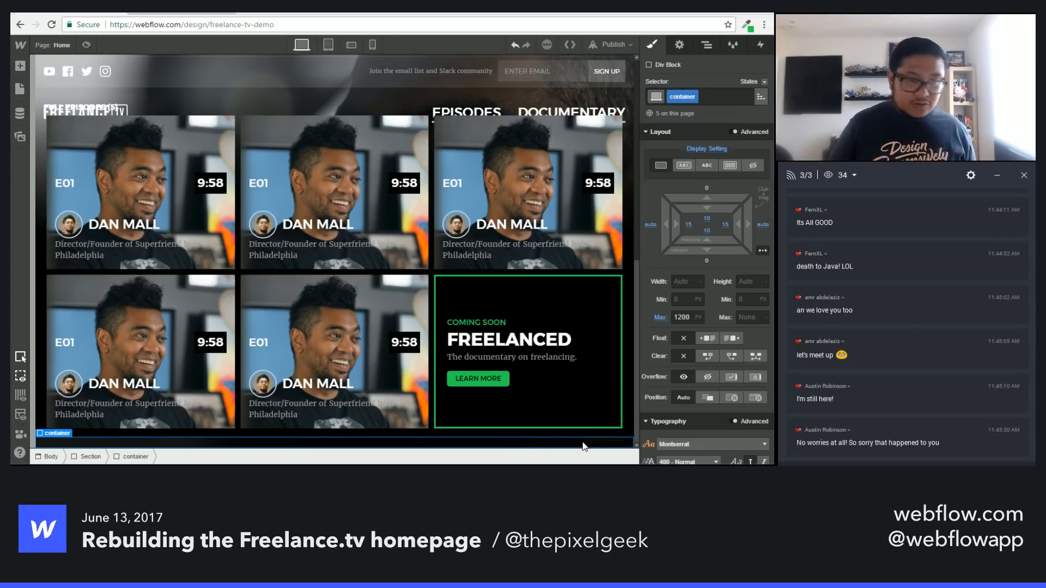
left_click(584, 446)
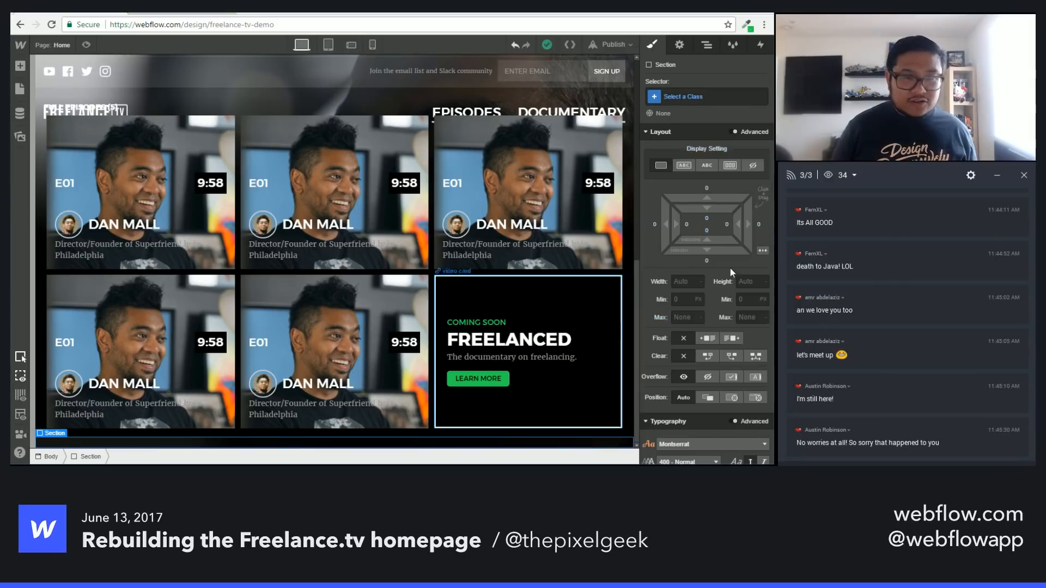
left_click(702, 96)
type("footer")
key("Return")
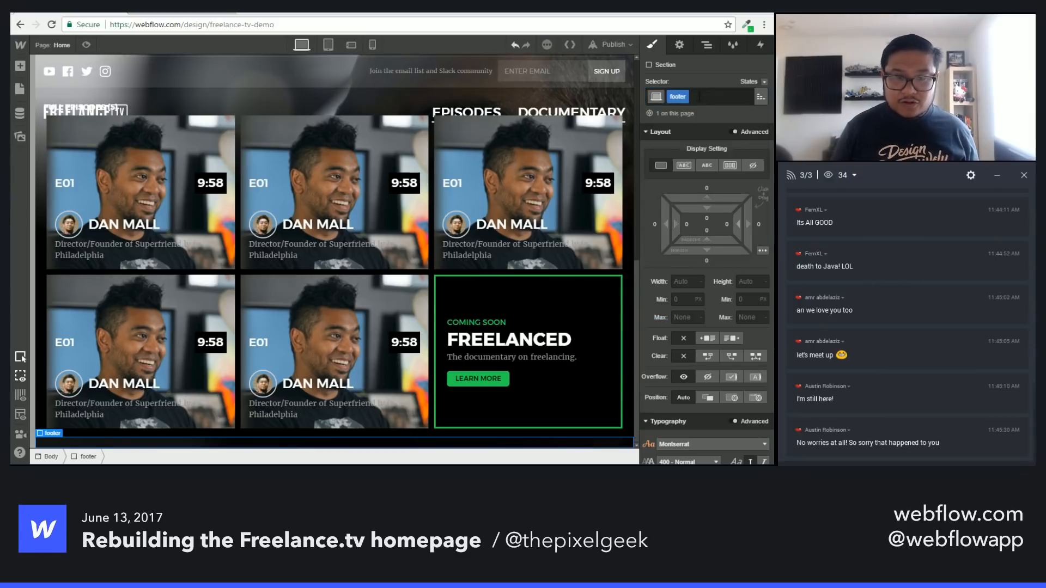
Step: Set the footer section's top and bottom padding to 74 px
scroll(682, 344, "down", 3)
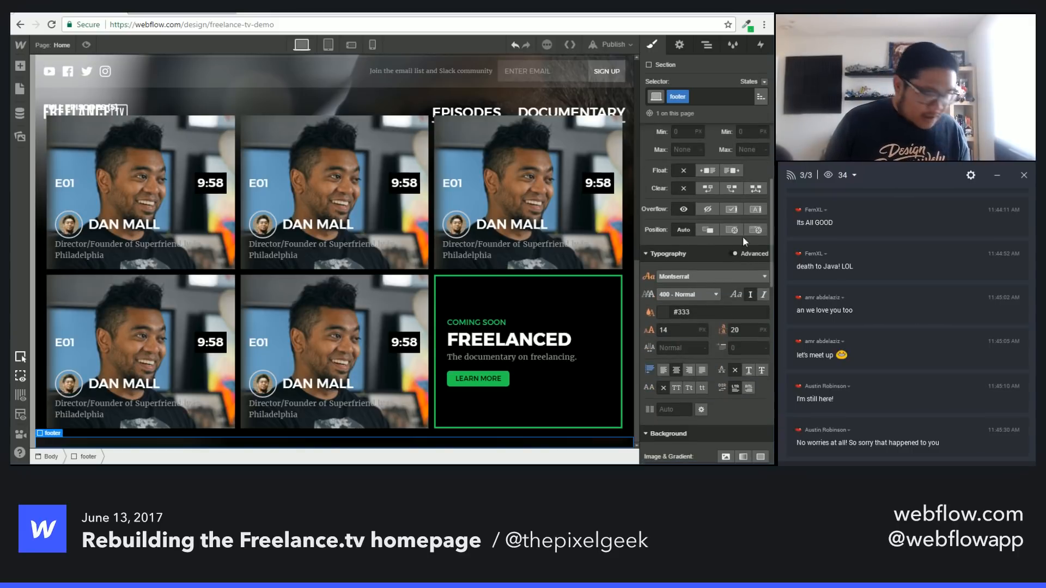
scroll(744, 236, "up", 3)
left_click_drag(715, 205, 715, 234)
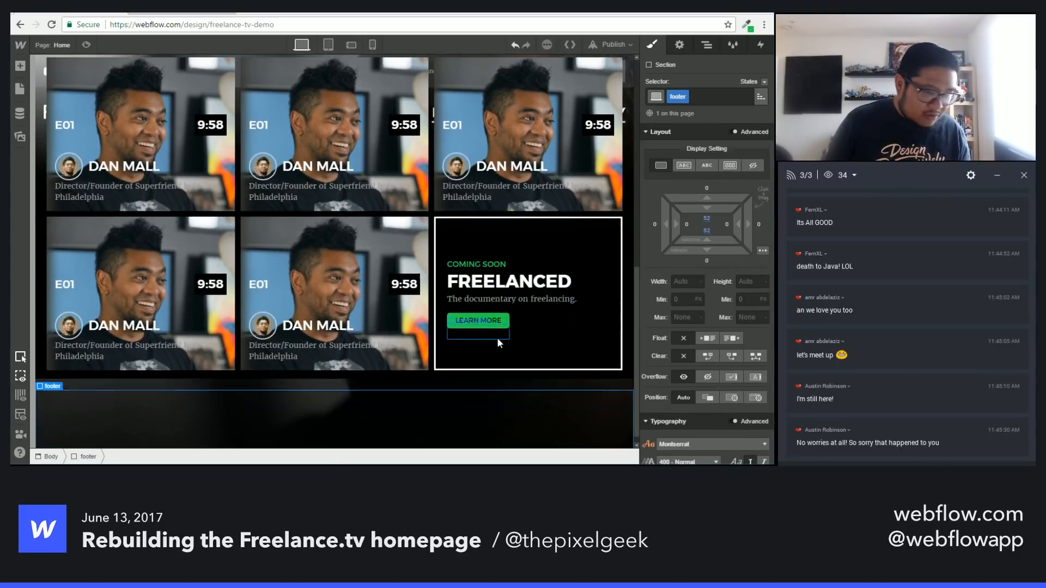
left_click_drag(718, 214, 720, 246)
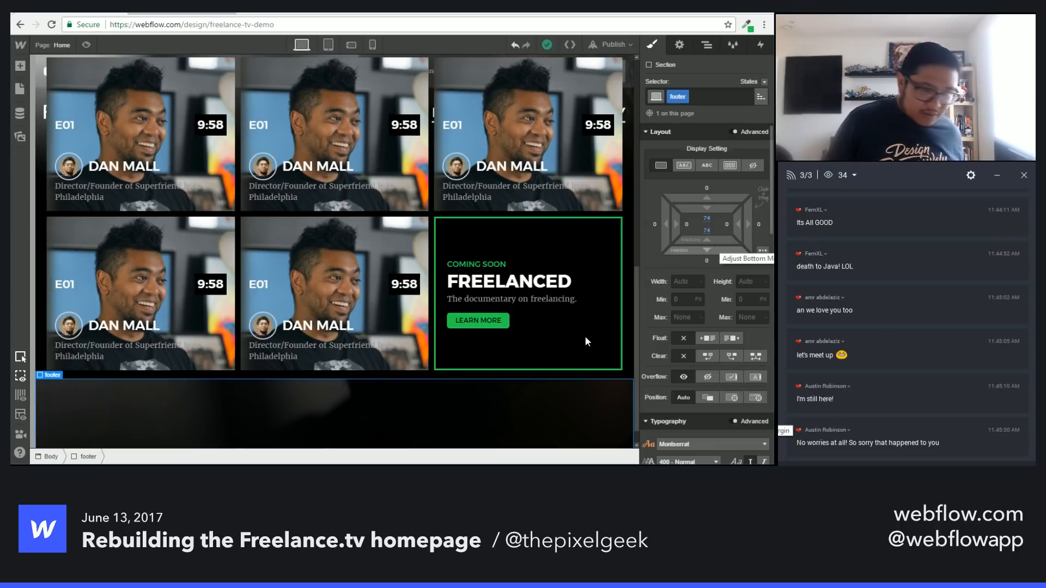
Step: Add a Text Block to the footer's container with the text "© 2017 freelance.tv all rights reserved"
scroll(584, 336, "down", 1)
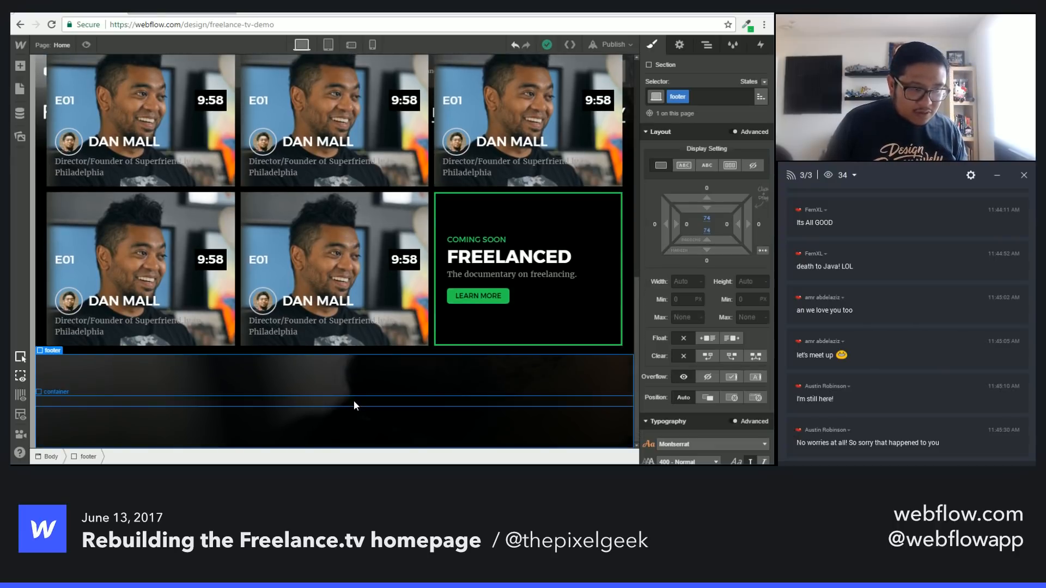
left_click(357, 405)
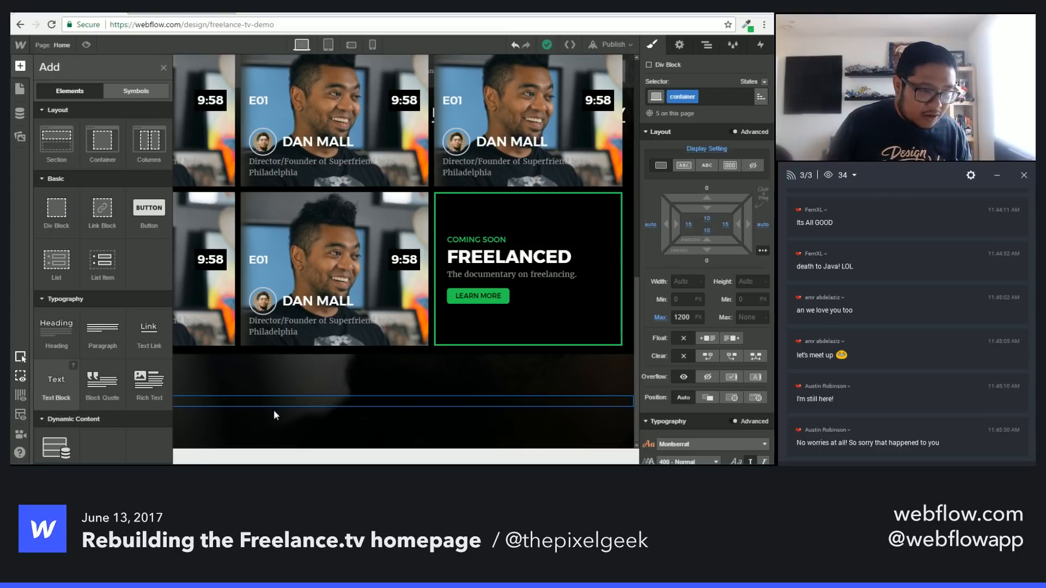
double_click(385, 408)
type("© 2017 freelance.tv all rights reserved")
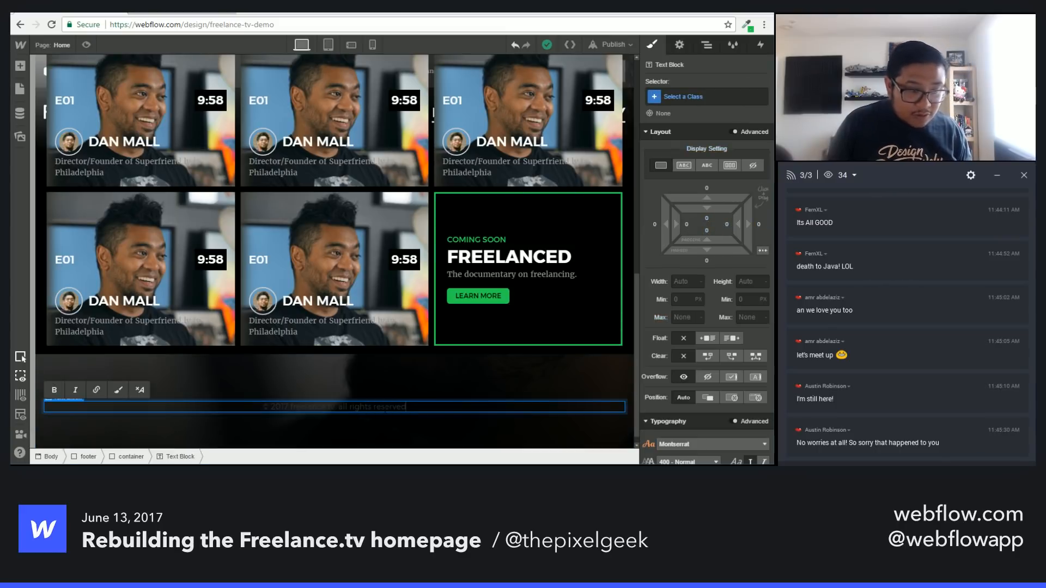
Step: Set the footer section's text color to #555, trying #ccc and #444 first
key("Escape")
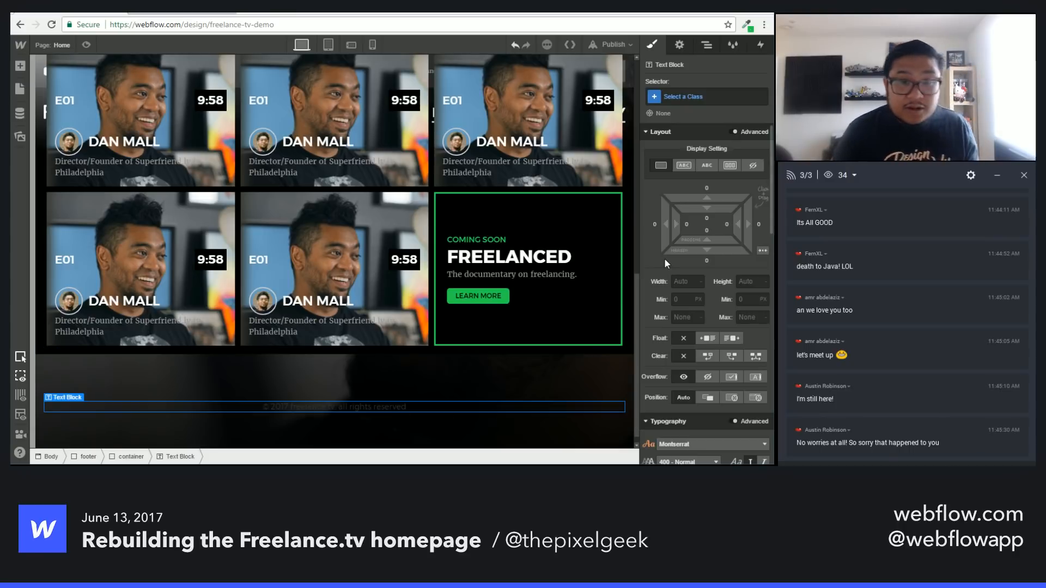
left_click(528, 365)
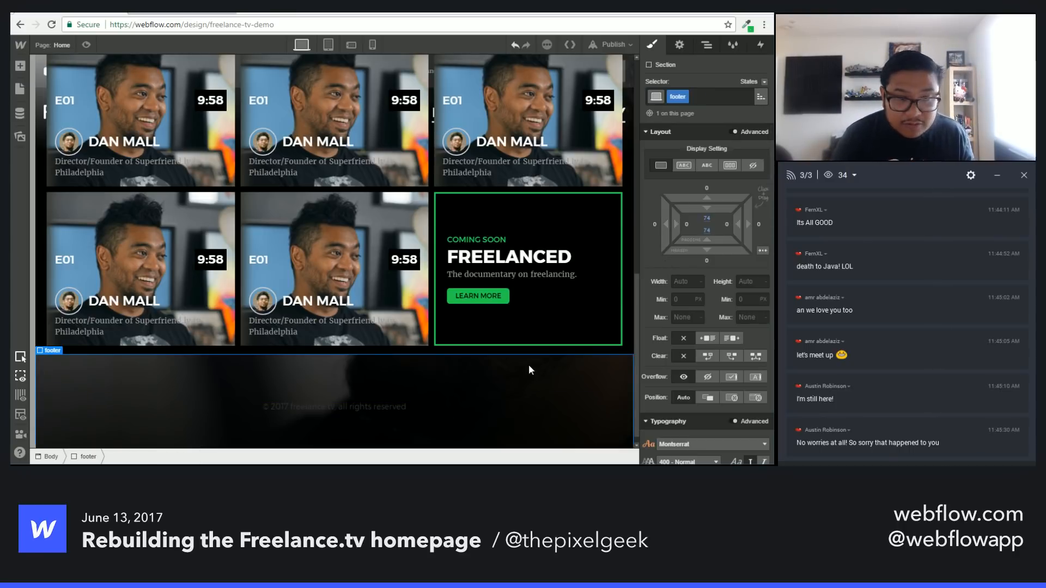
scroll(686, 376, "down", 4)
left_click(663, 256)
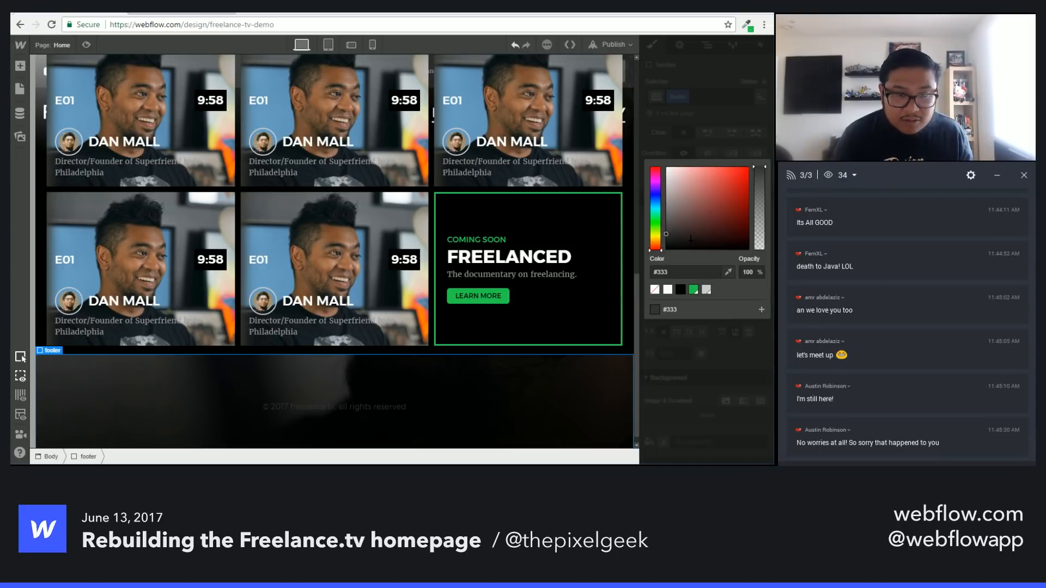
left_click_drag(666, 227, 657, 219)
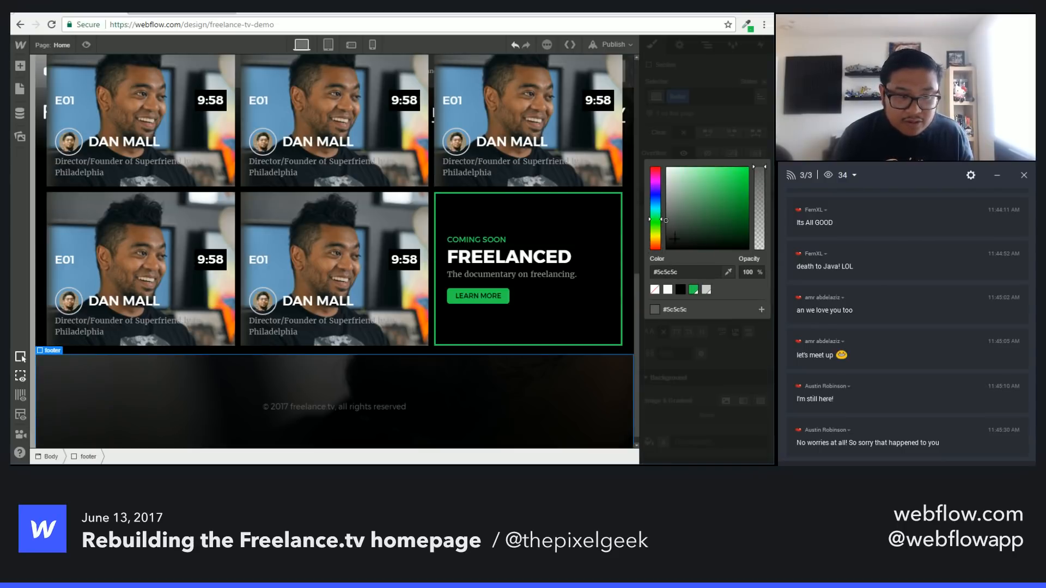
double_click(675, 275)
type("ccc")
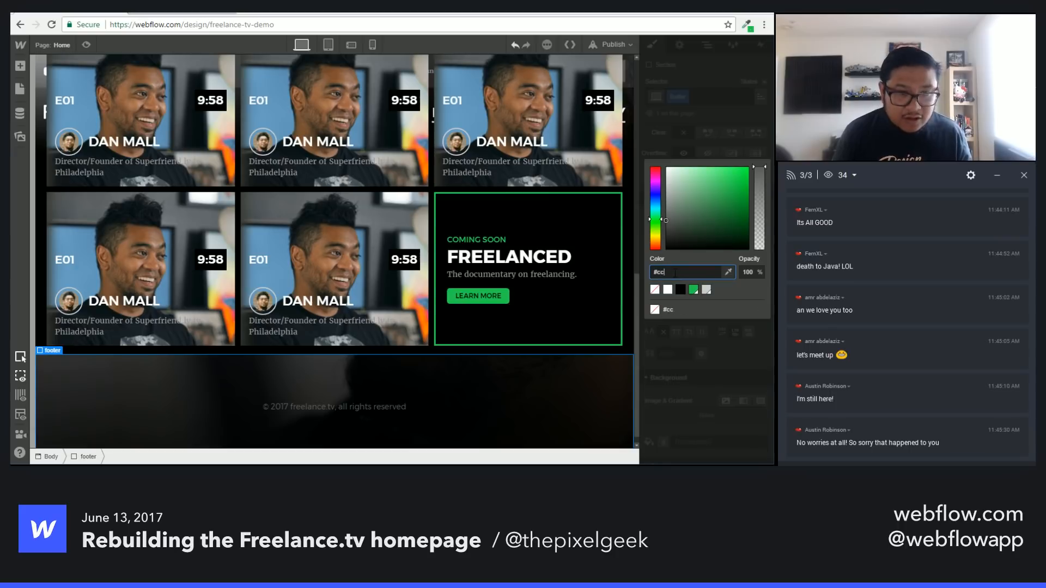
key("Return")
double_click(682, 256)
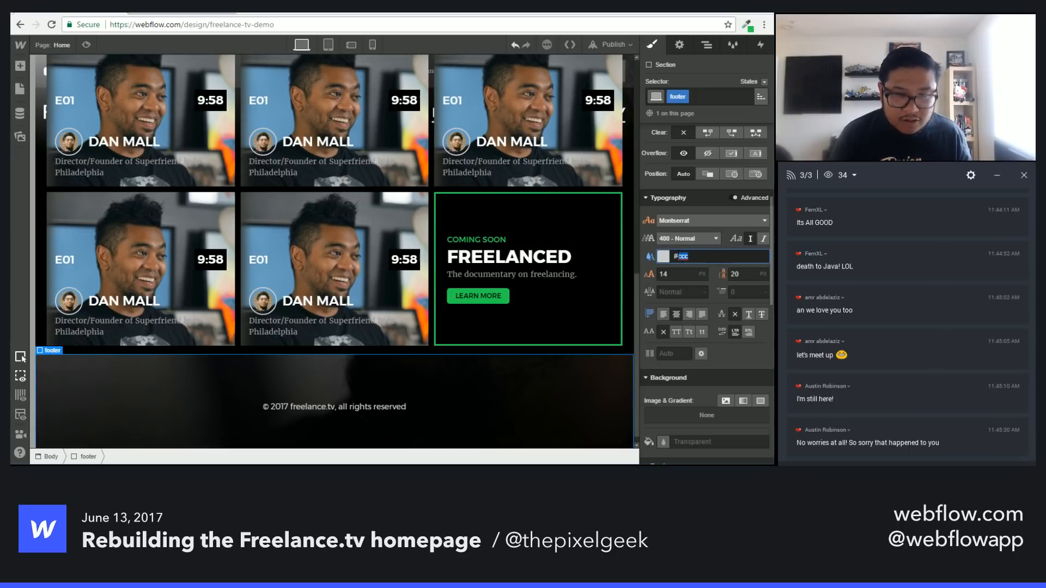
type("444")
key("Return")
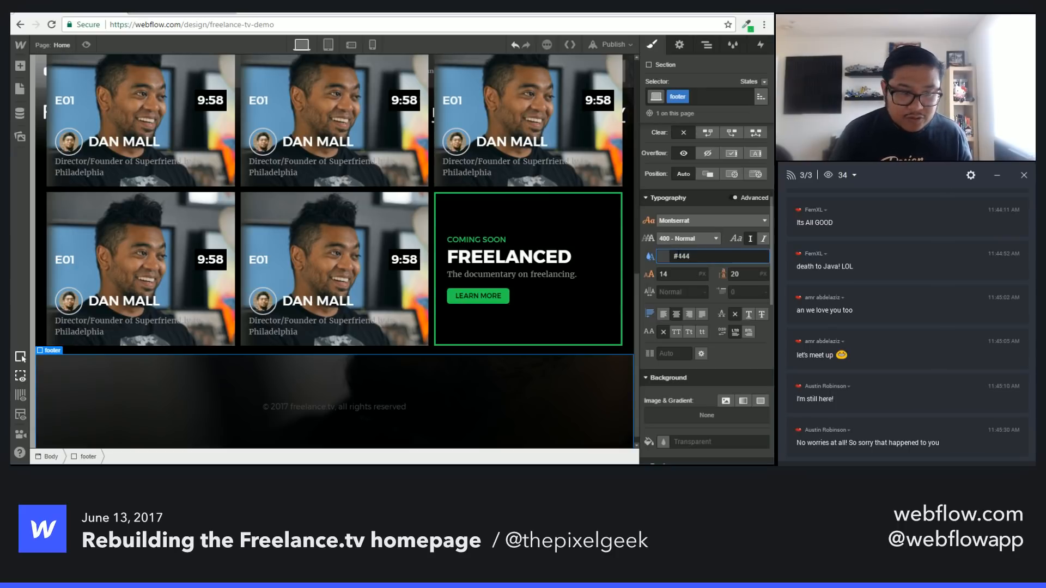
type("555")
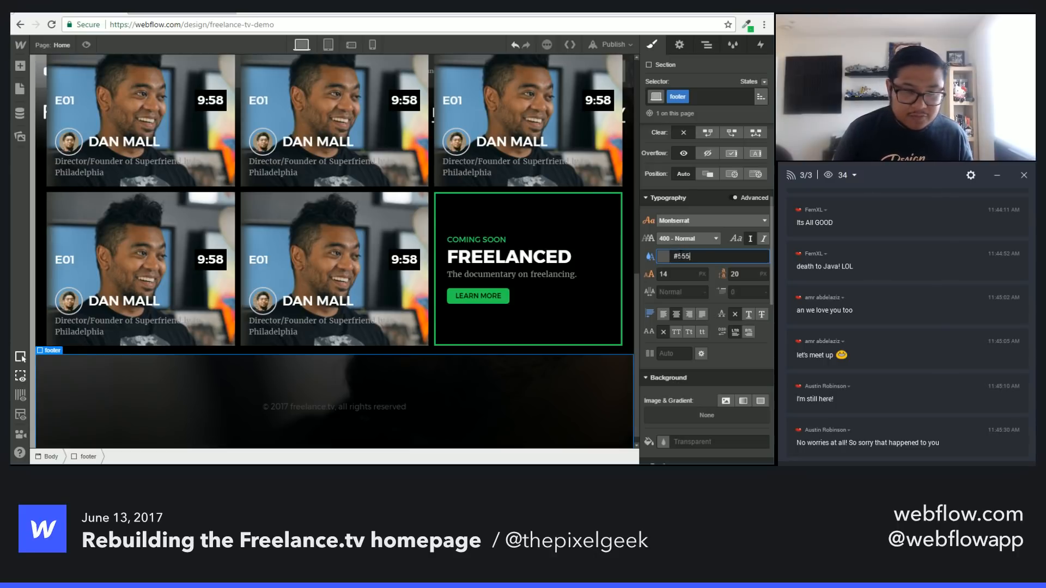
left_click(674, 275)
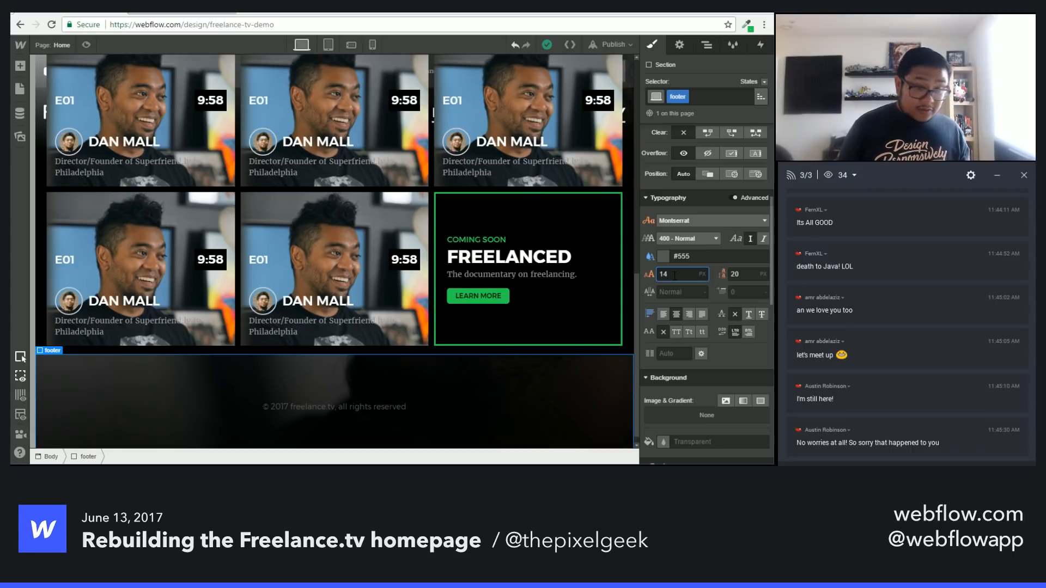
Step: Give the copyright text block in the footer the new class "footer small text"
left_click(355, 403)
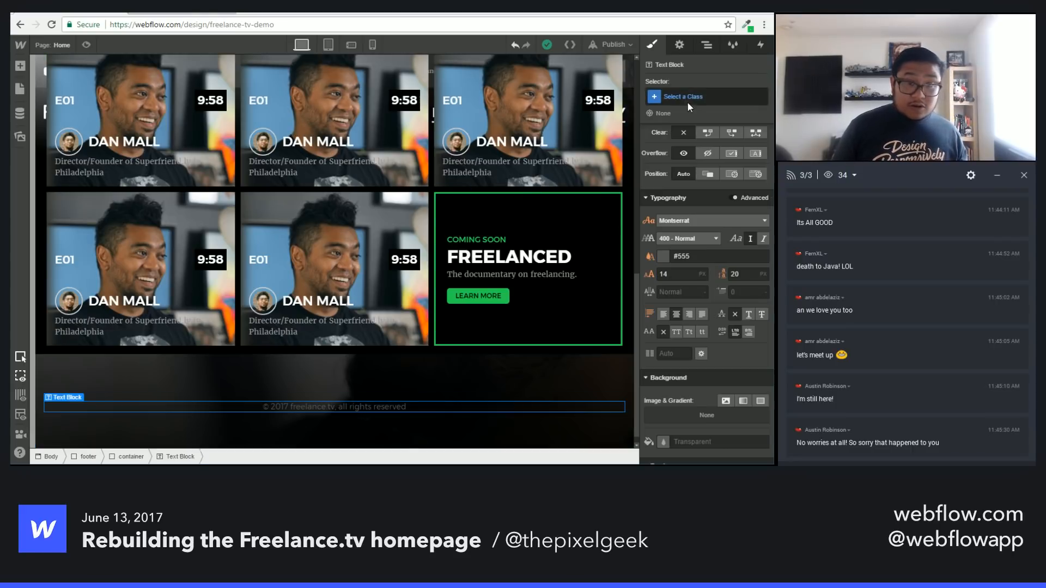
left_click(694, 103)
type("footer ")
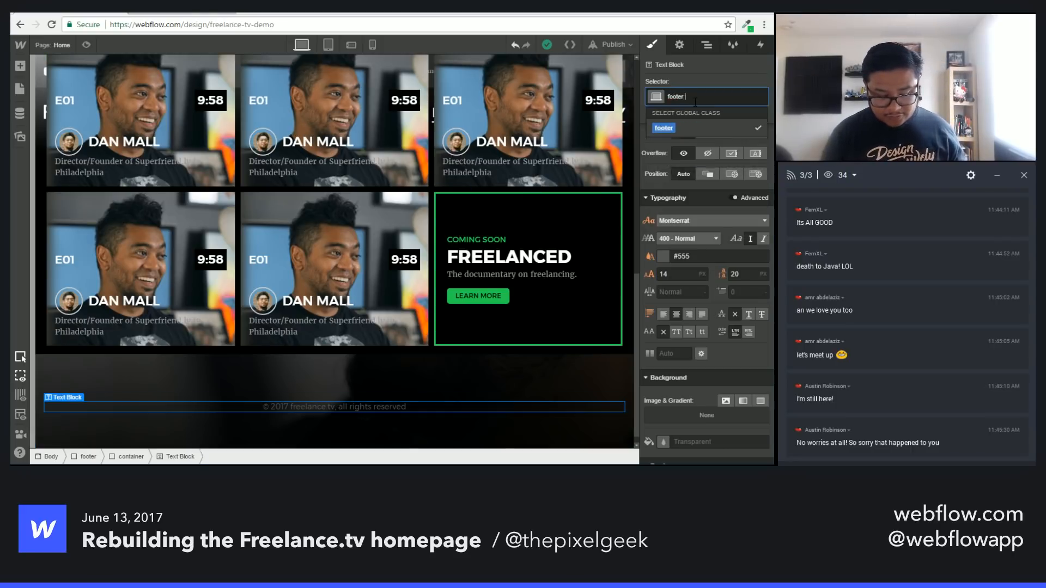
type("small text")
key("Return")
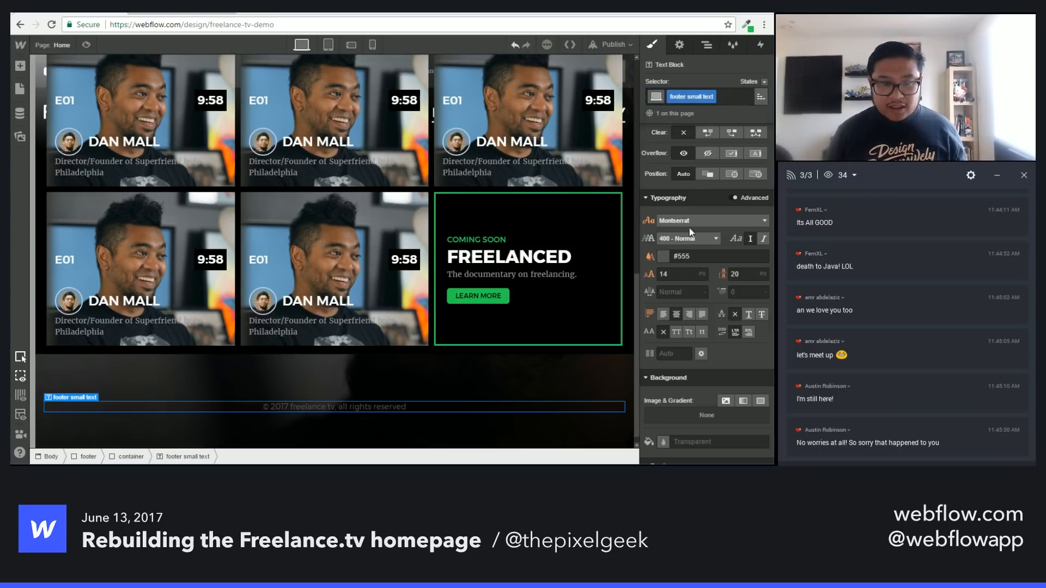
Step: Set the footer small text class to a 12 px font size and an 18 px line height
left_click(680, 275)
type("12")
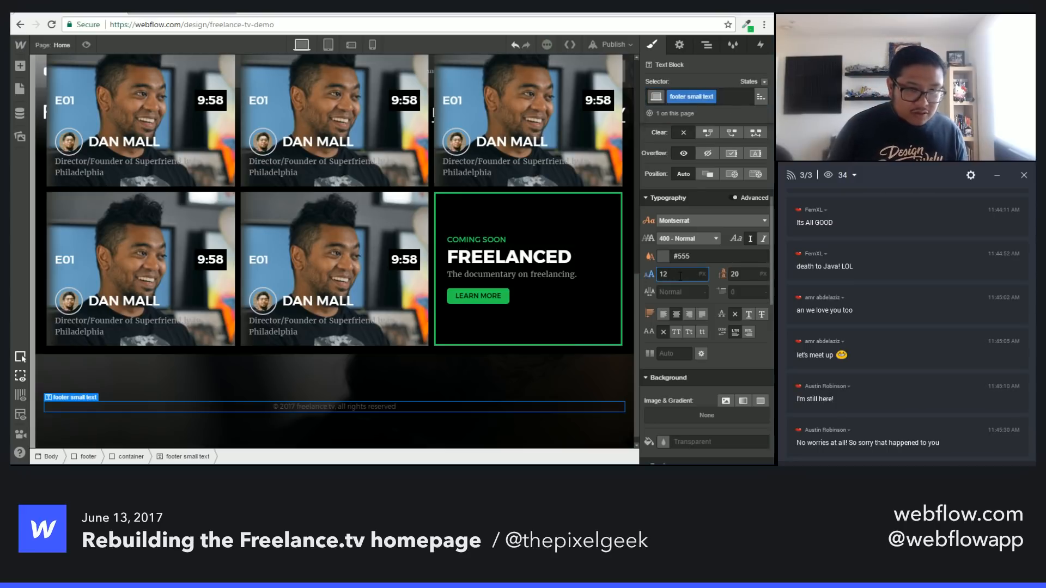
key("Tab")
type("19")
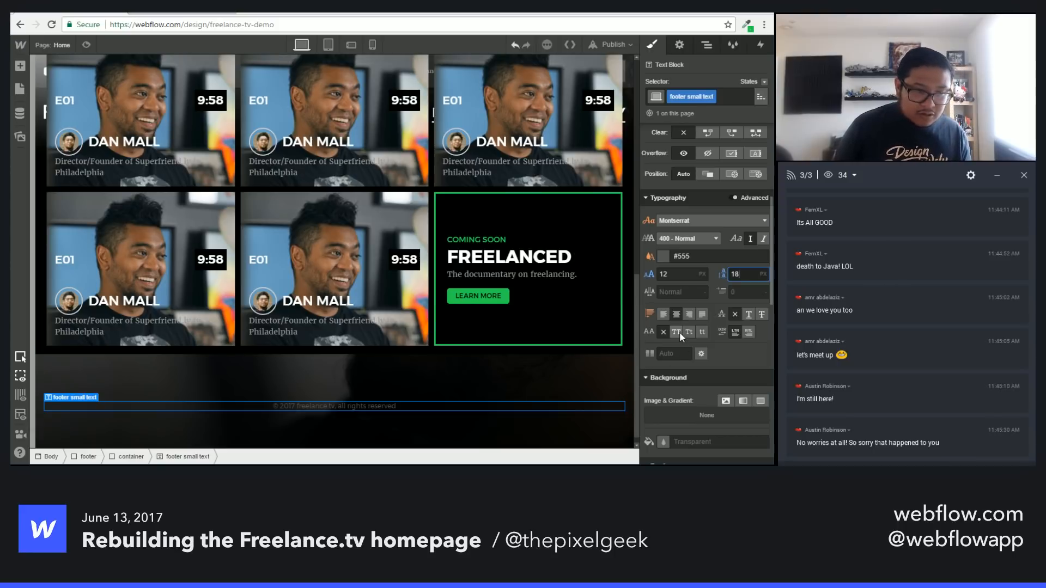
Step: Make all text in the footer section uppercase
left_click(484, 367)
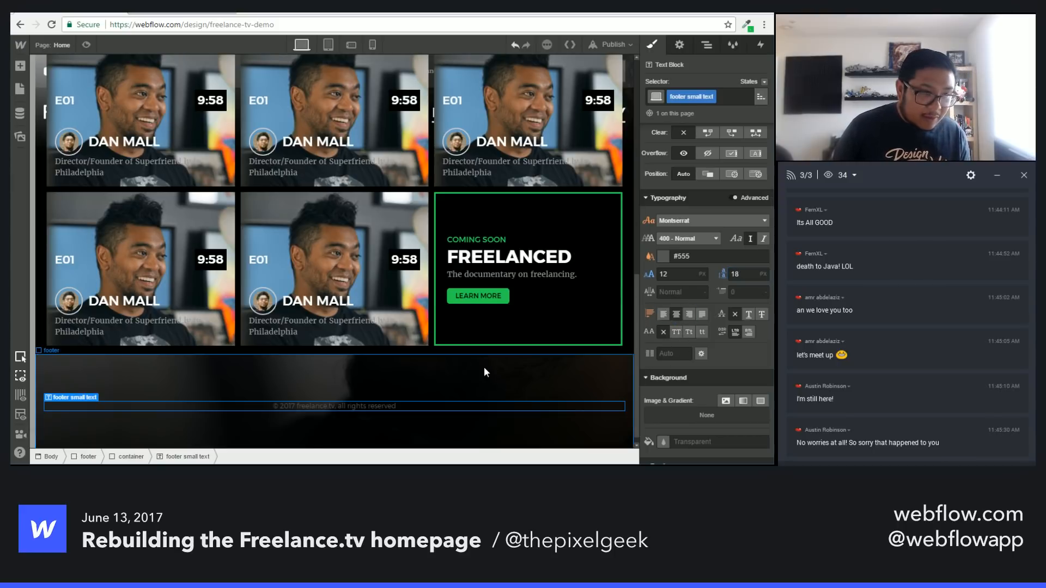
left_click(676, 331)
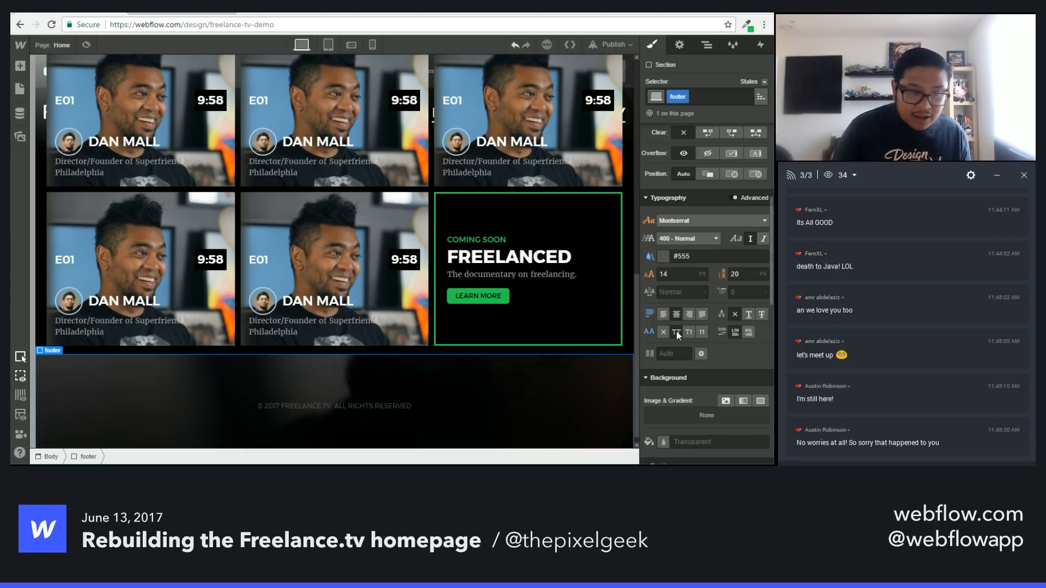
left_click(397, 406)
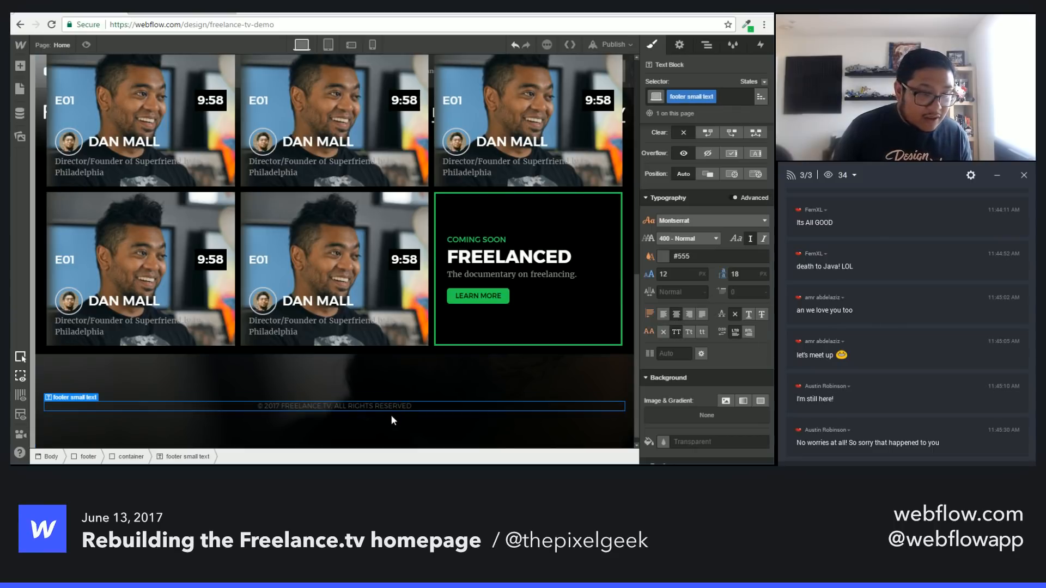
Step: Add a Text Block below the copyright line reading "CREATED, FILMED, AND PRODUCED BY" followed by the creator's handle
key("a")
left_click_drag(56, 381, 342, 417)
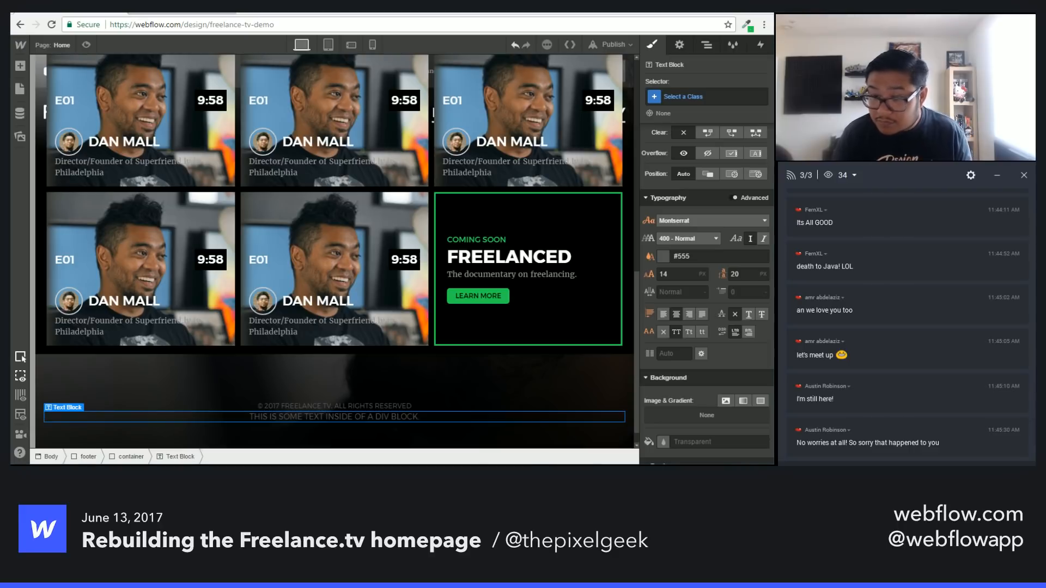
double_click(359, 416)
type("CREATED, FILMED, AND PRODUCED BY")
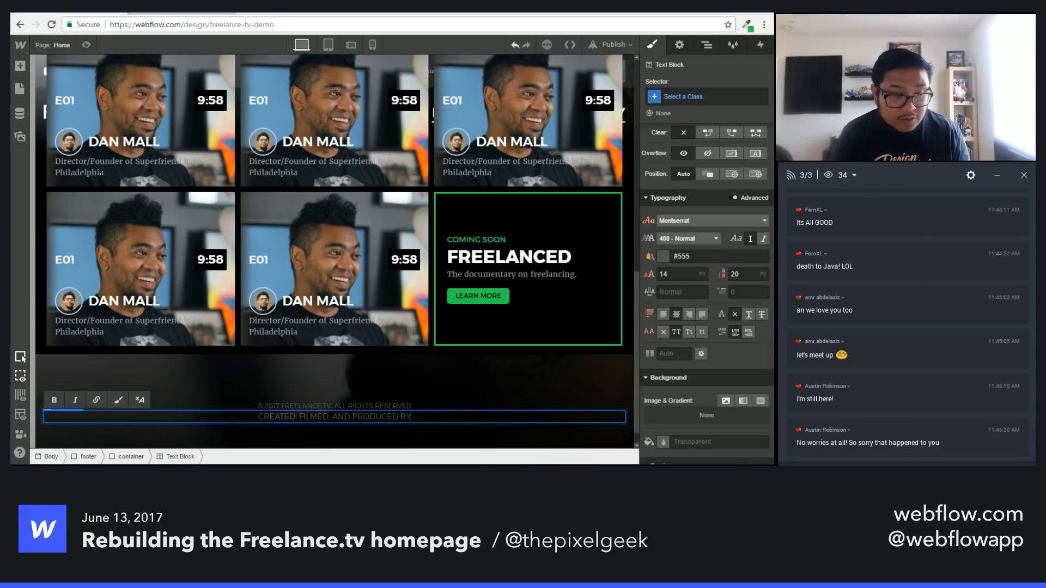
key("Escape")
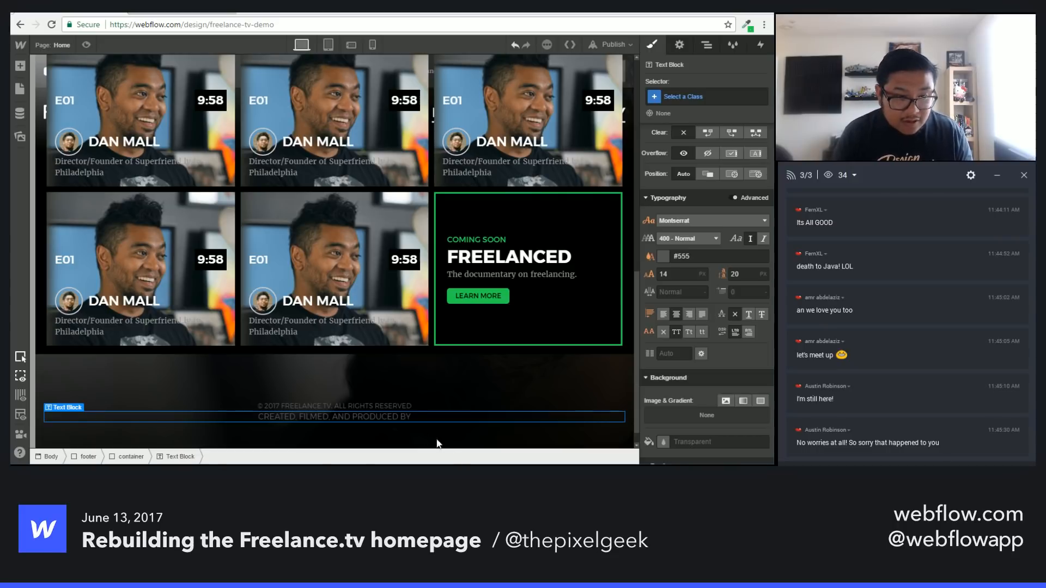
double_click(409, 413)
type("@dannpetty")
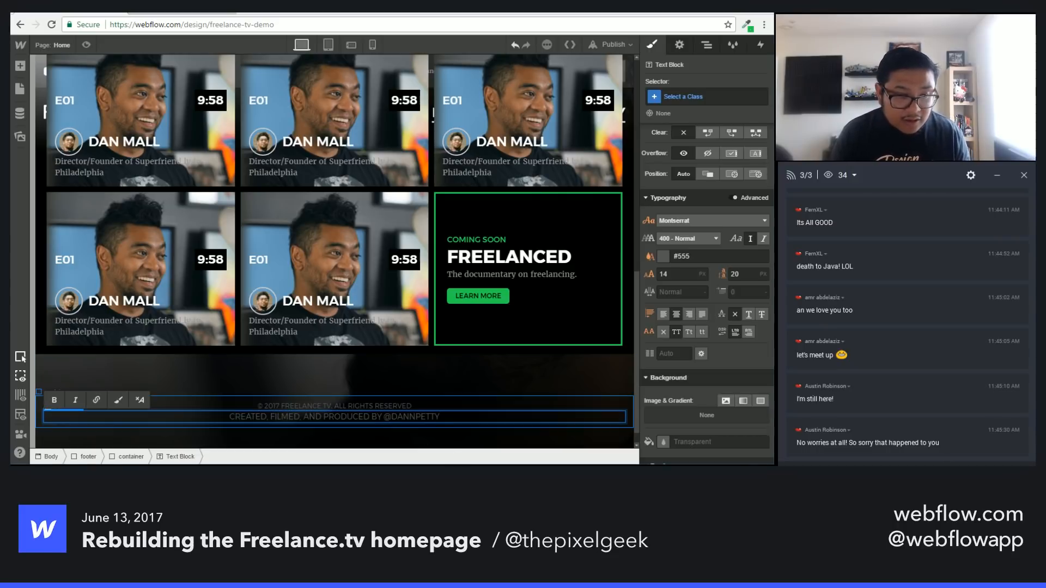
Step: Turn the creator's handle in the credits line into a link and give it the existing class bold inline link
left_click_drag(384, 418, 440, 417)
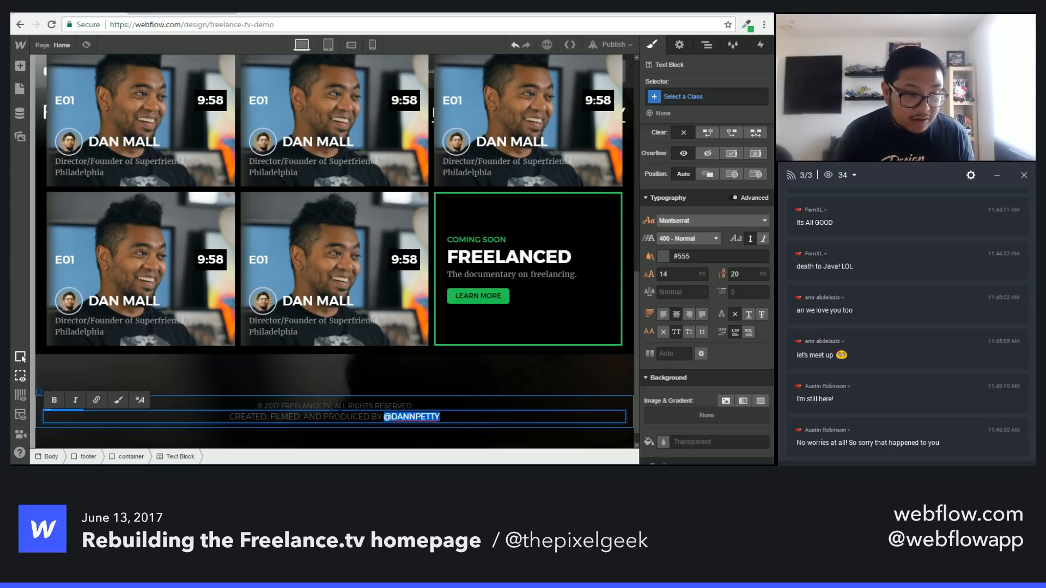
left_click(99, 400)
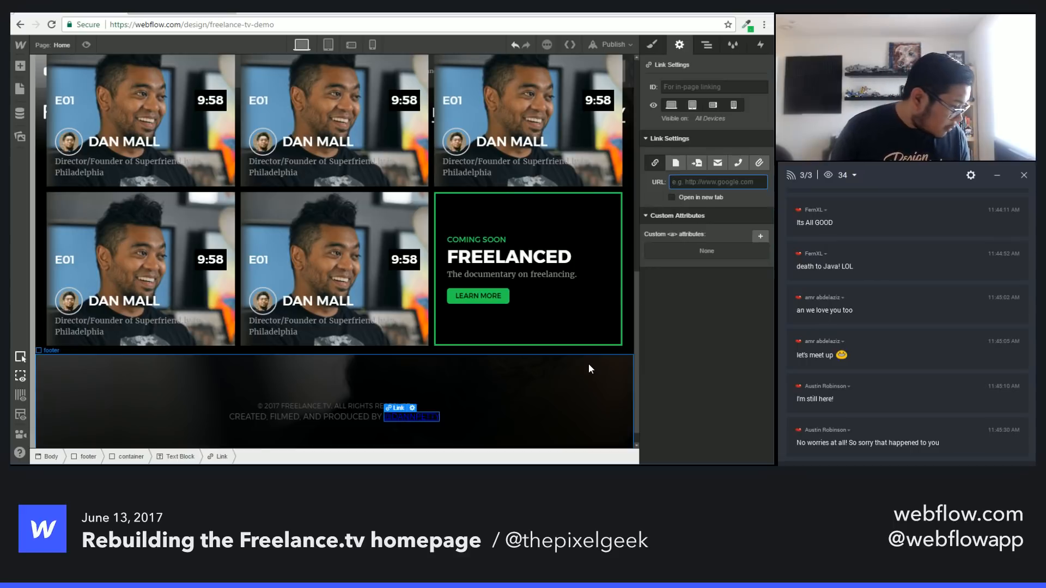
left_click(658, 51)
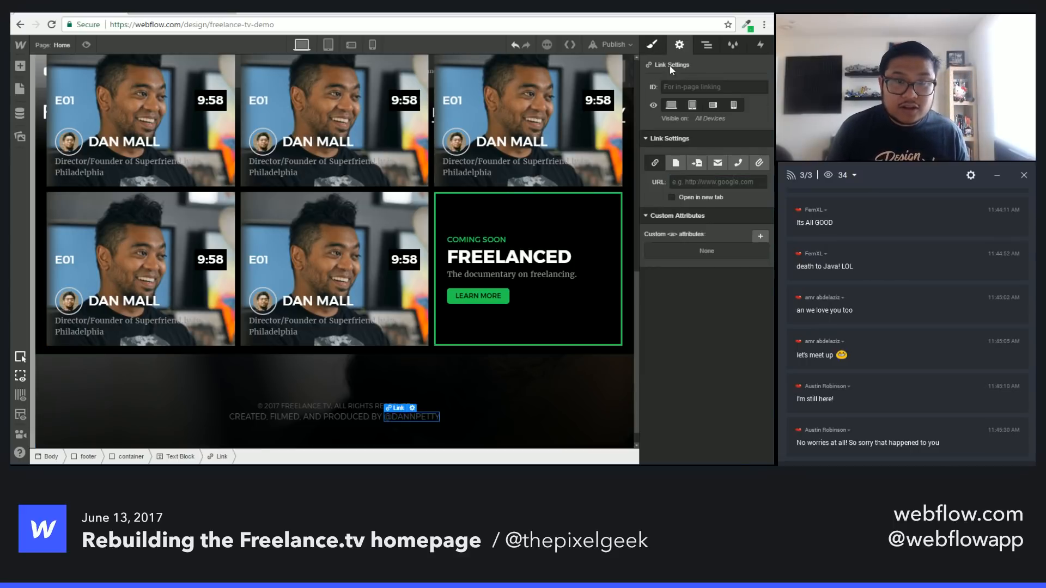
left_click(678, 95)
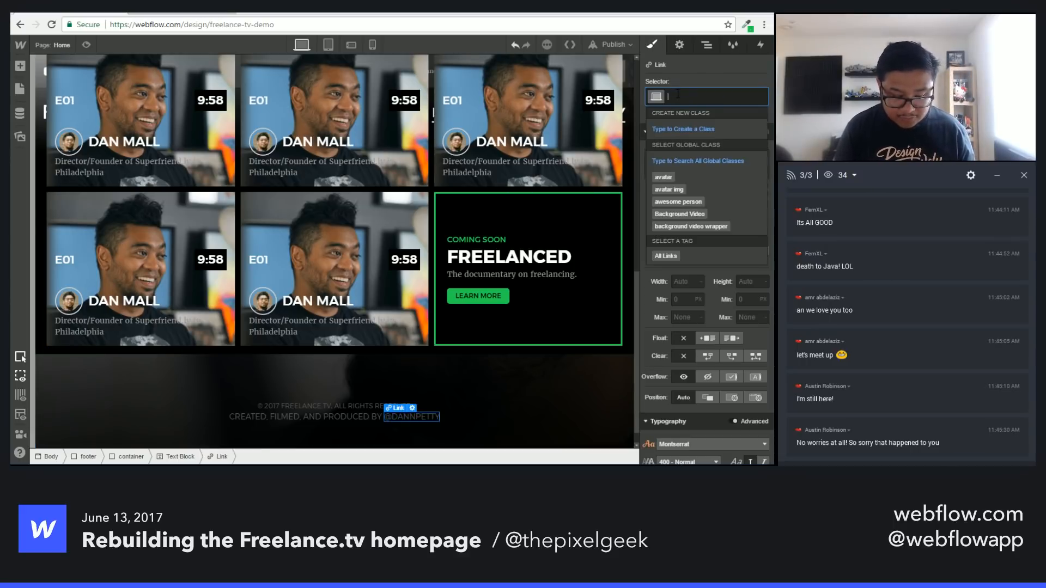
type("link")
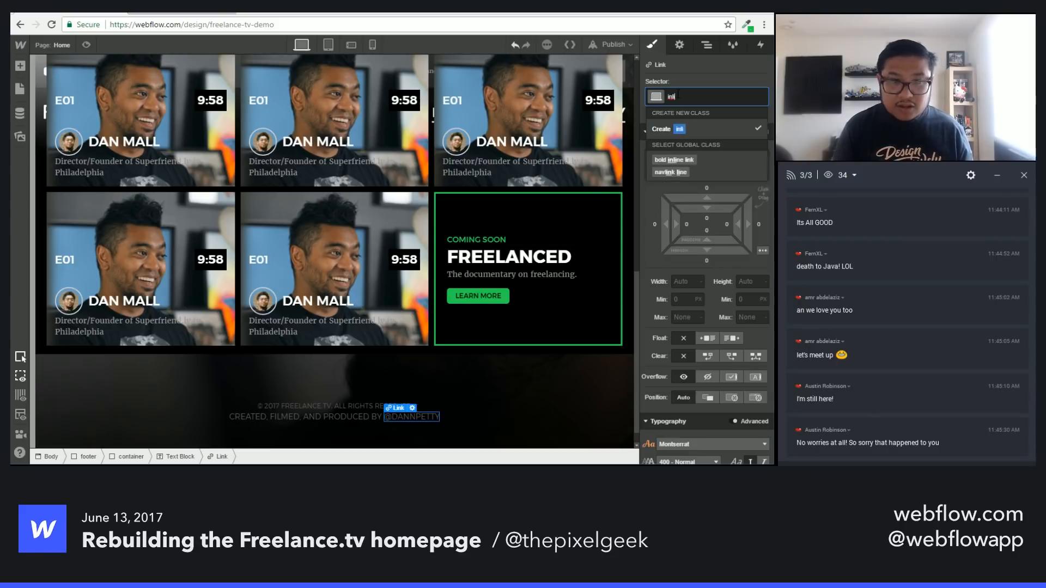
key("Down")
key("Return")
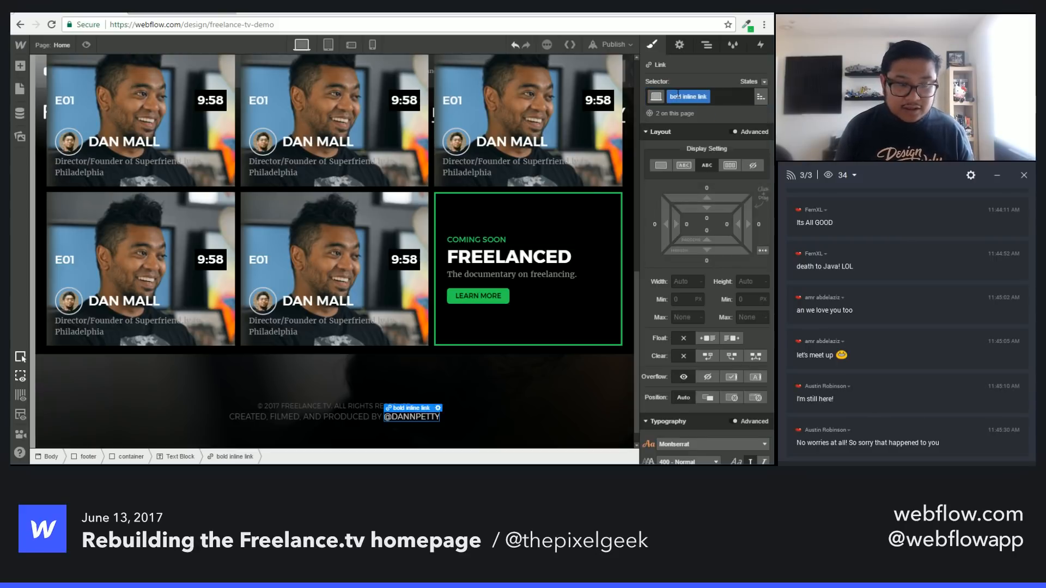
scroll(721, 351, "down", 4)
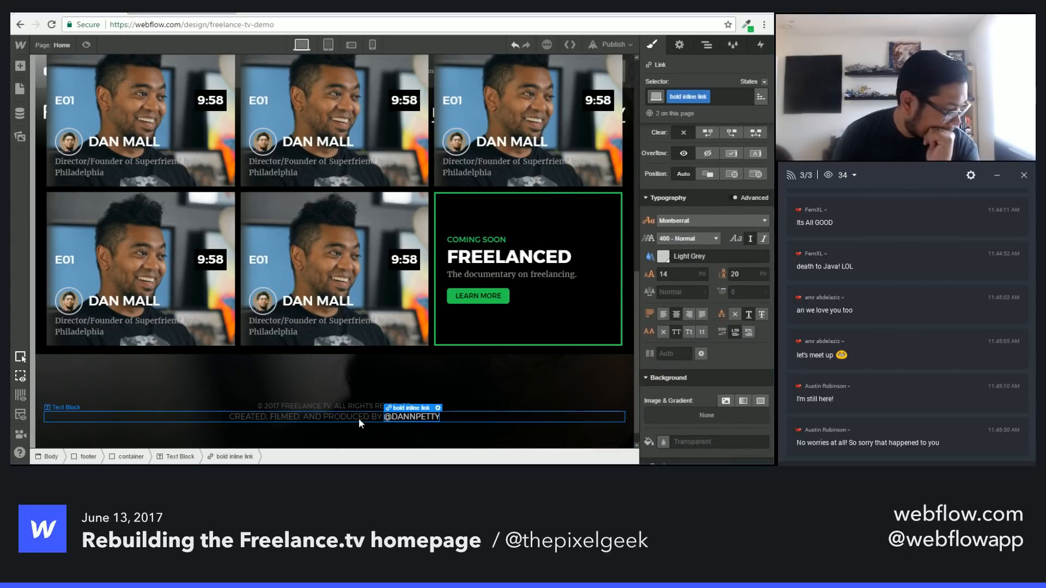
Step: Append "FOR FREELANCERS, BY A FREELANCER" after the linked handle in the credits line
double_click(440, 417)
type("FOR FREELANCERS, BY A FREELANCER")
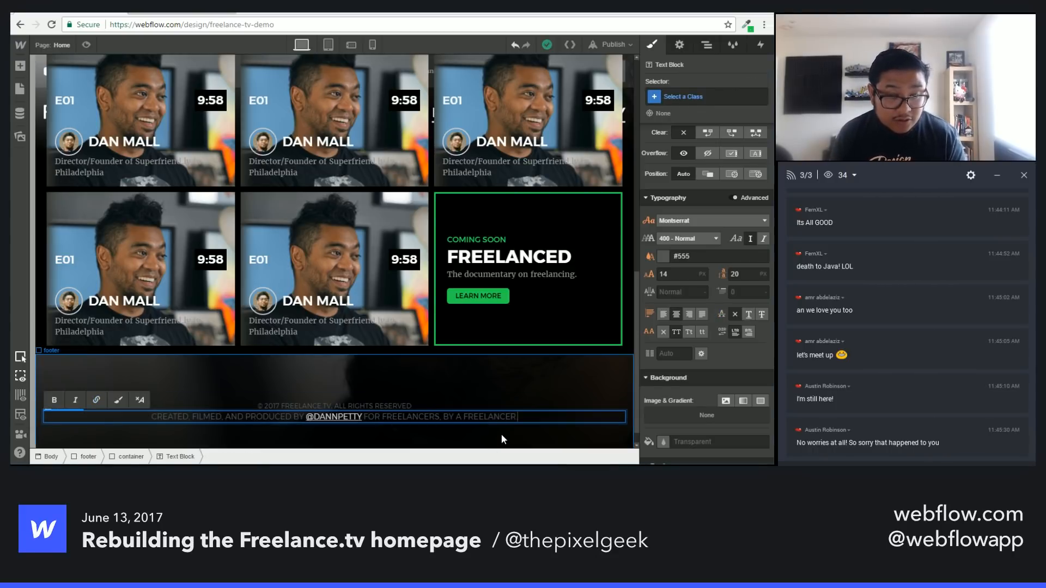
key("BackSpace")
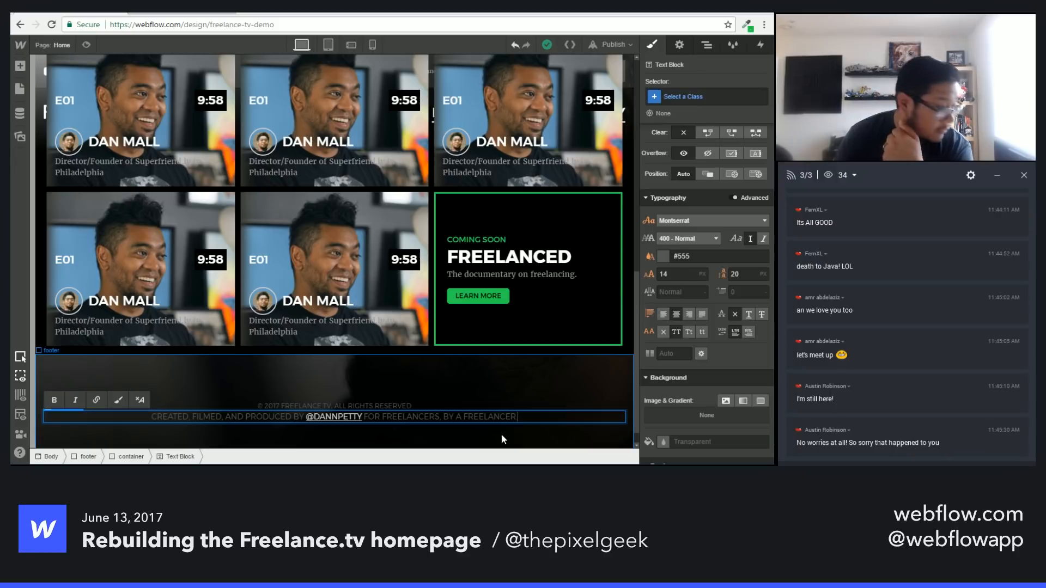
Step: Duplicate the copyright text block and place the copy beneath the credits line
left_click(379, 403)
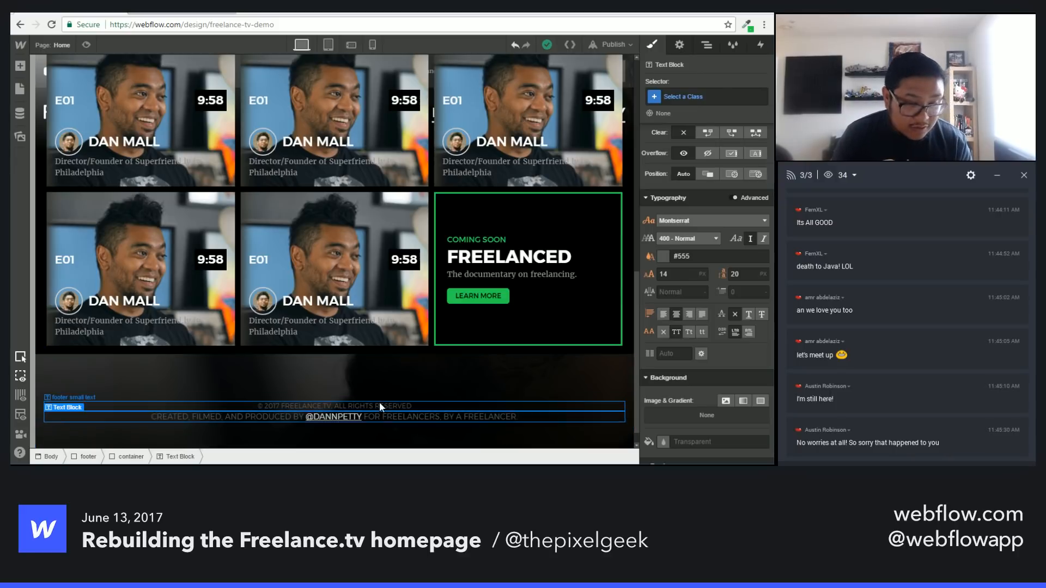
key("ctrl+v")
left_click_drag(354, 419, 373, 433)
double_click(378, 425)
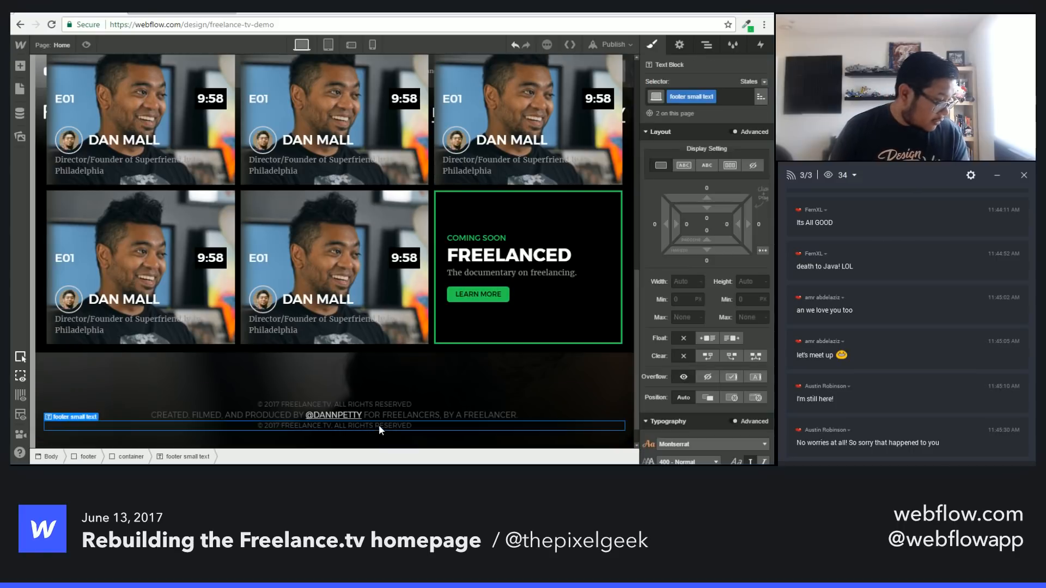
key("Escape")
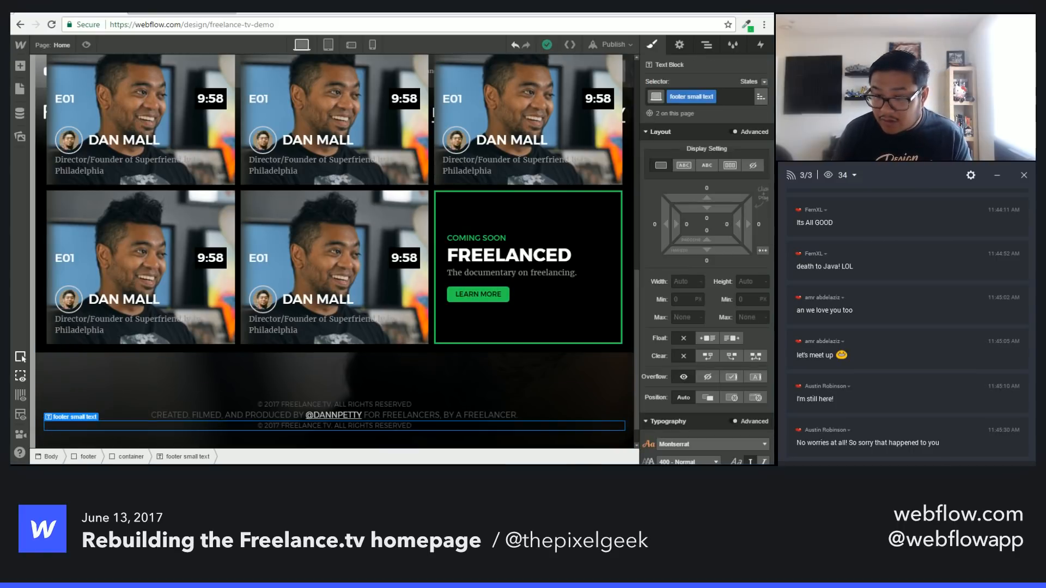
Step: Replace the text of the copied block under the credits line with "AN EPICURRENCE ENTERTAINMENT PRODUCTION"
double_click(371, 426)
type("AN EPICURRENCE ENTERTAINMENT PRODUCTION")
left_click(389, 447)
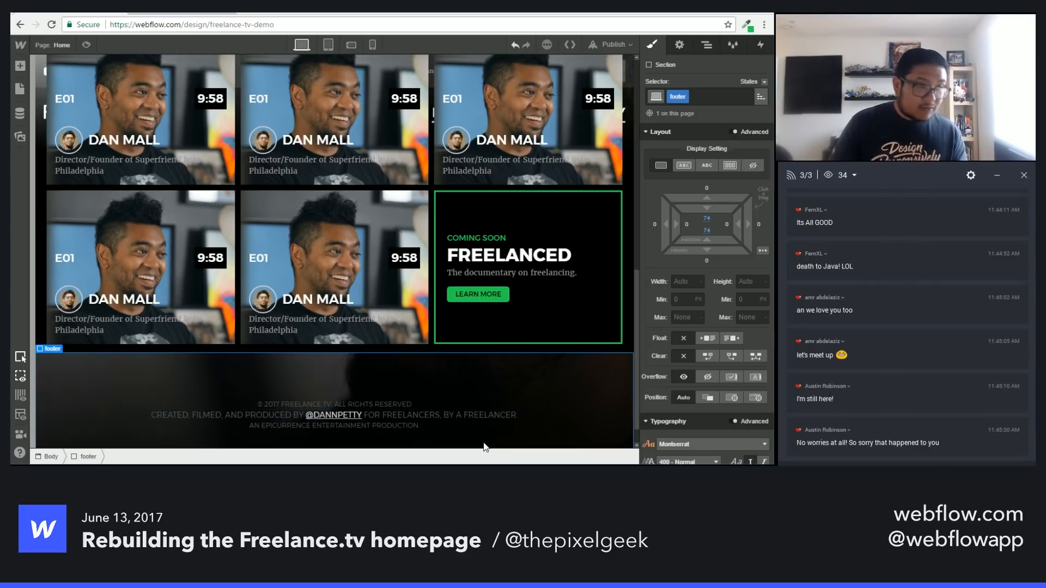
scroll(131, 166, "up", 15)
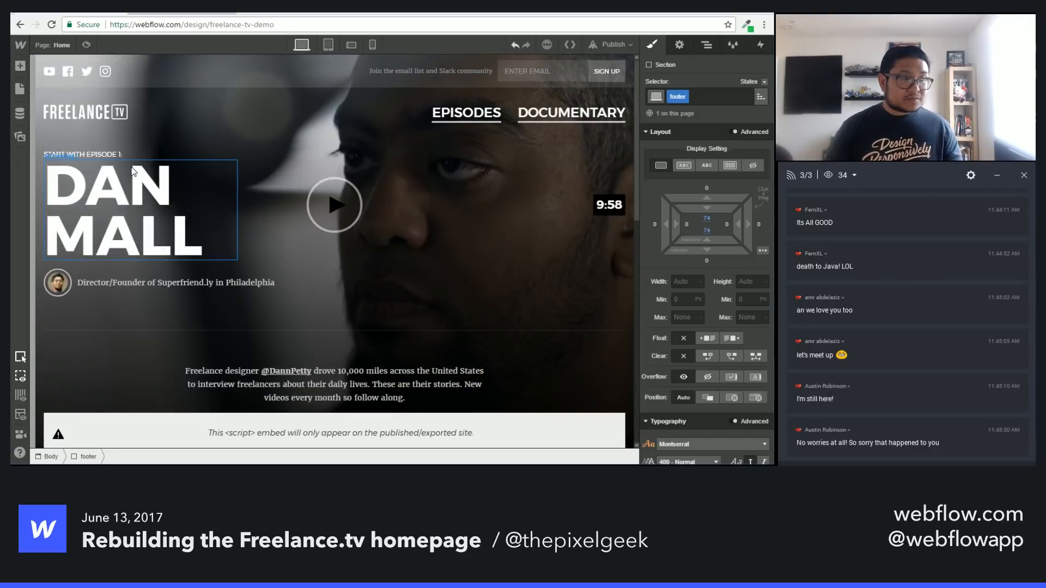
Step: Copy the social icon wrapper from the top navbar and paste it below the production line in the footer
left_click(97, 73)
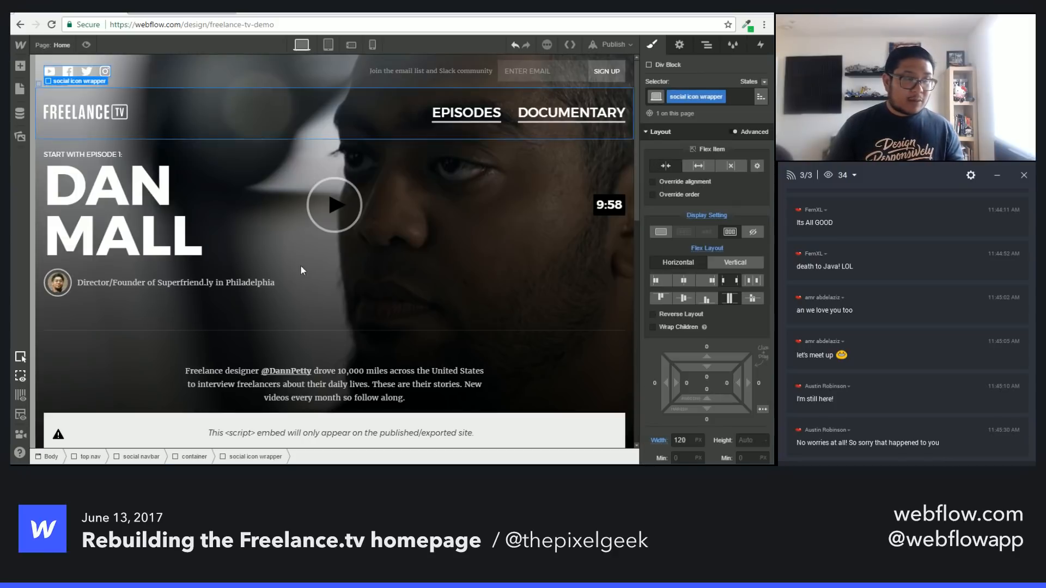
scroll(308, 313, "down", 15)
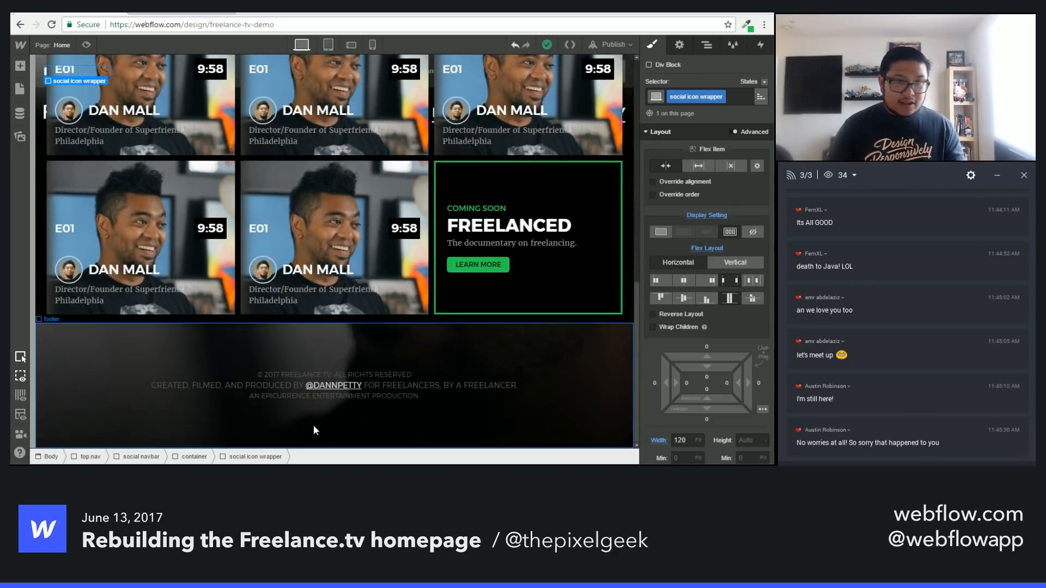
left_click(419, 396)
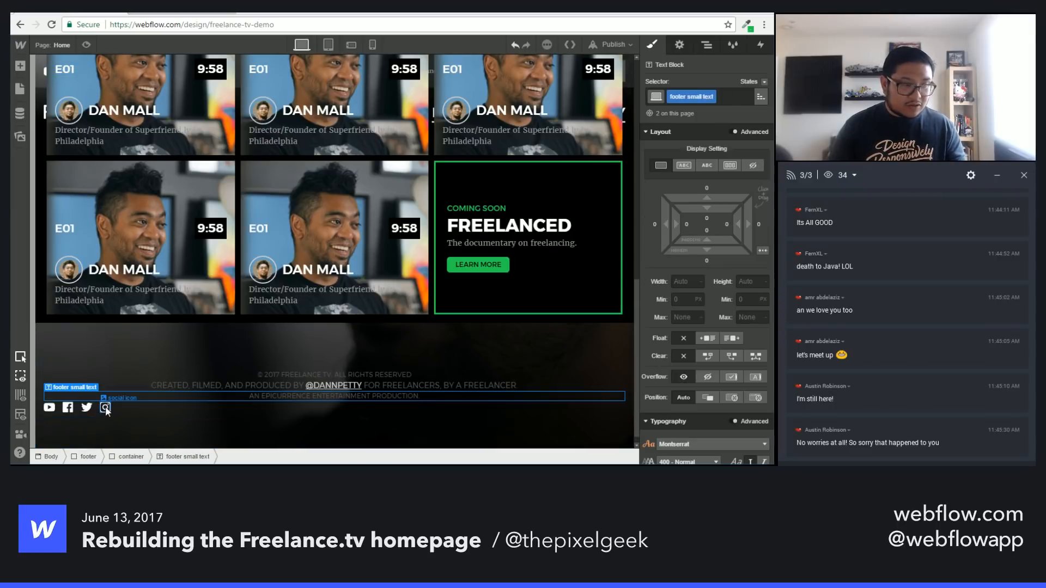
Step: Add the combo class "centered" to the social icon wrapper in the footer
left_click(107, 408)
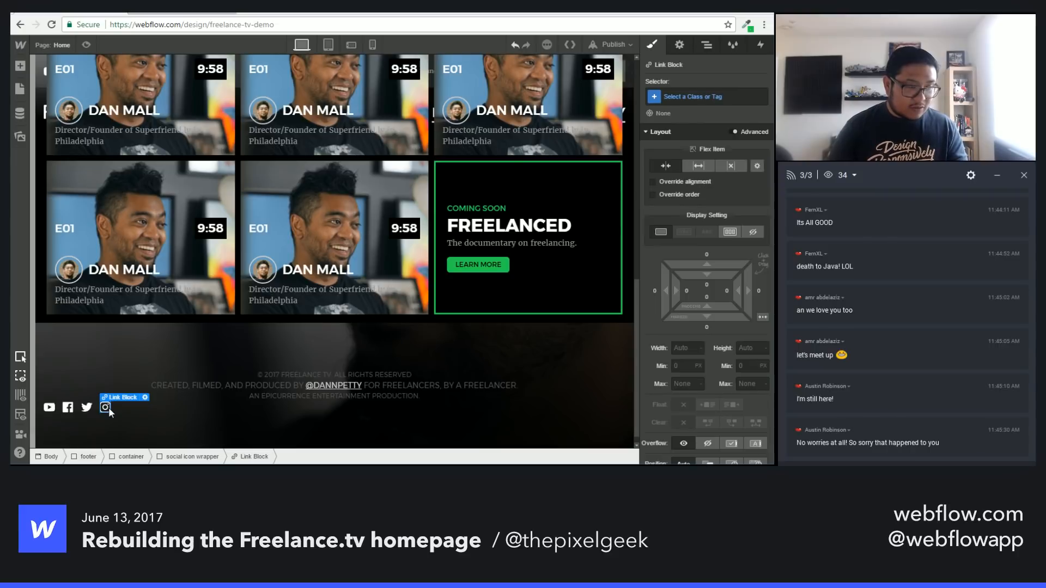
key("Up")
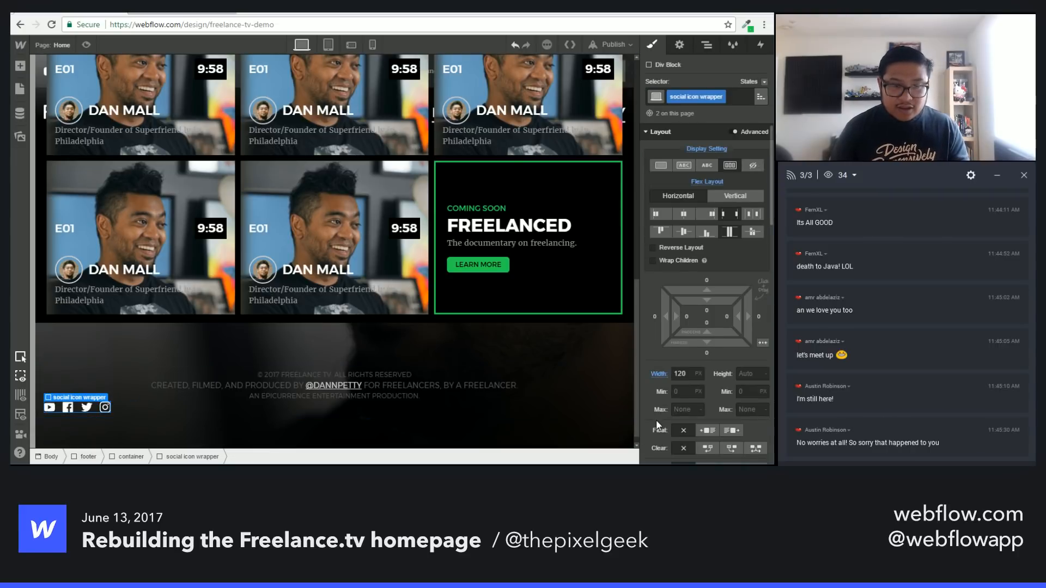
left_click(737, 98)
type("center")
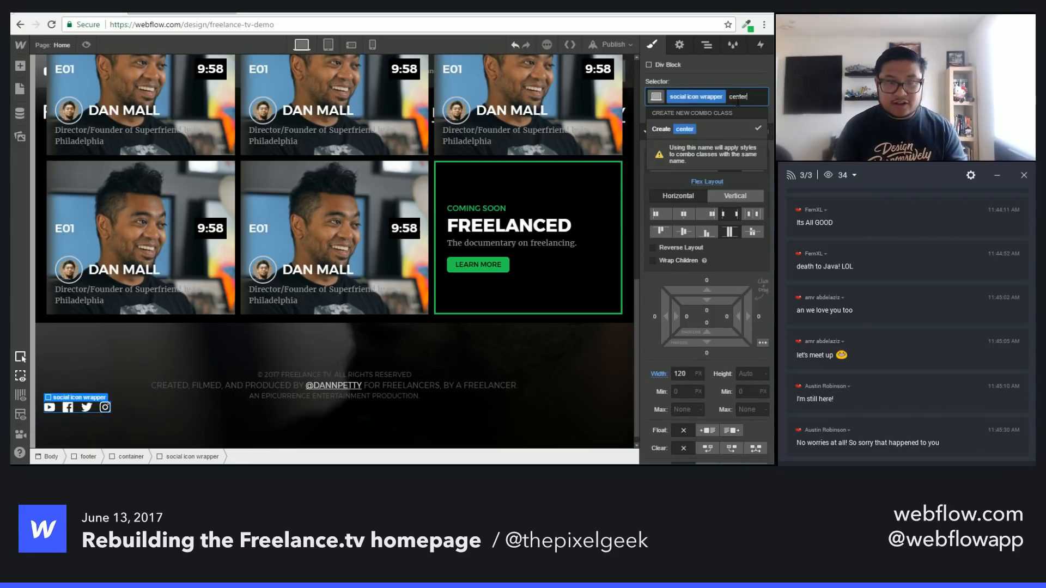
type("ed")
key("Return")
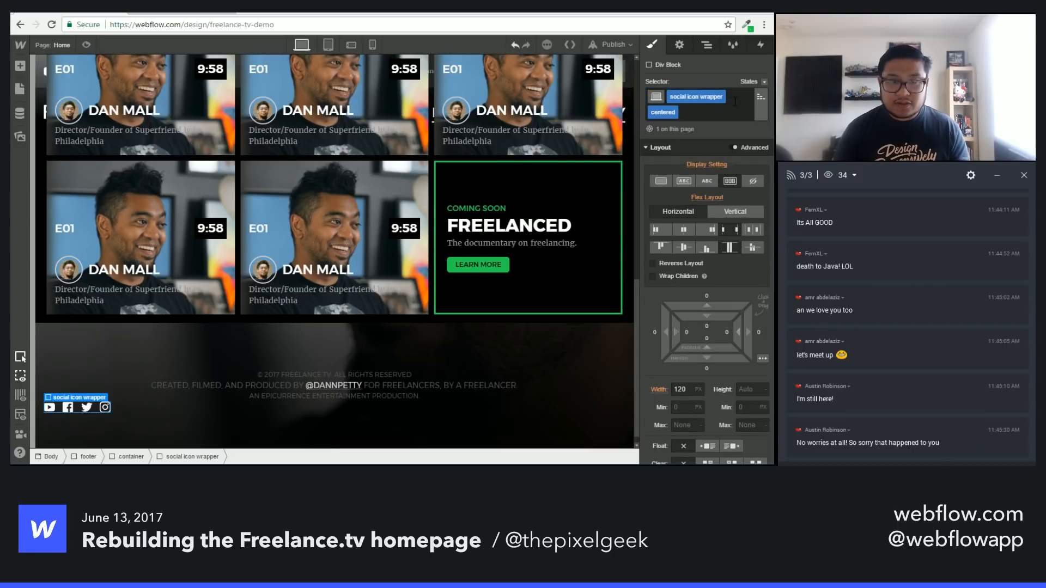
Step: Center the footer's social icon wrapper horizontally, keeping its flex layout, and set its top margin to 50
left_click(759, 359)
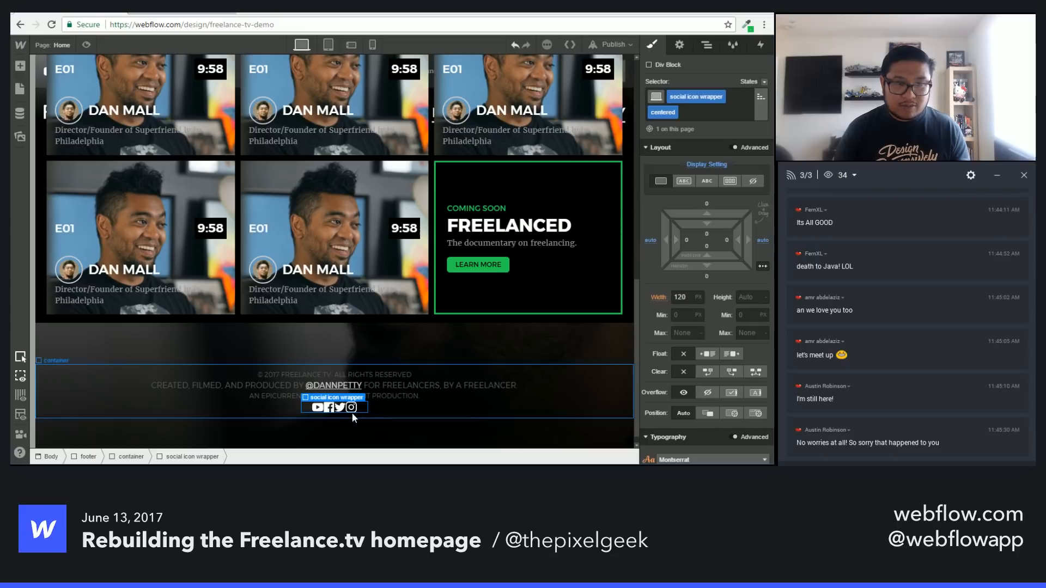
left_click(730, 182)
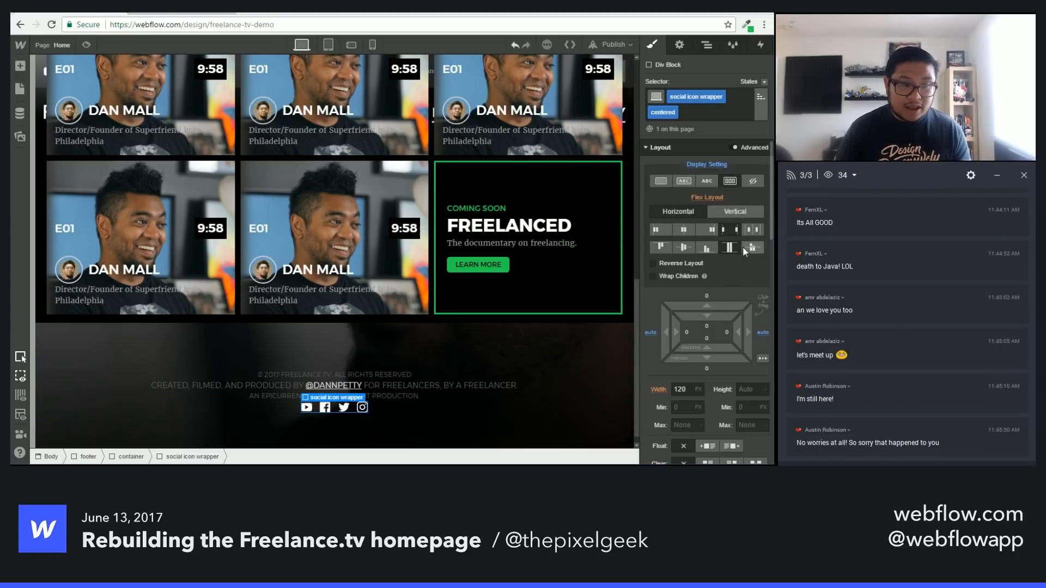
left_click_drag(711, 312, 715, 262)
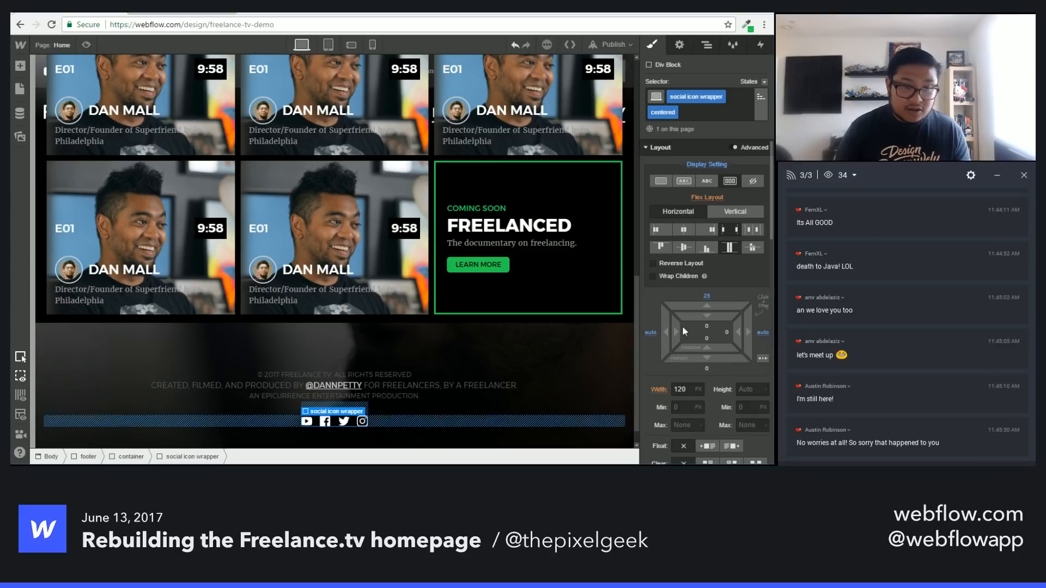
left_click(707, 296)
type("50")
key("Return")
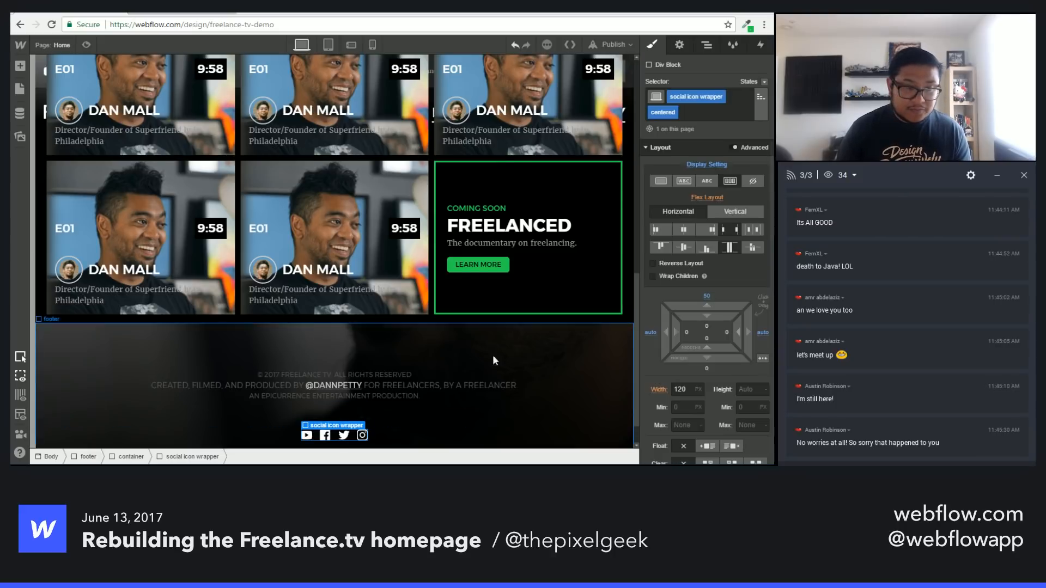
Step: Set the footer section's background color to black
scroll(501, 357, "down", 1)
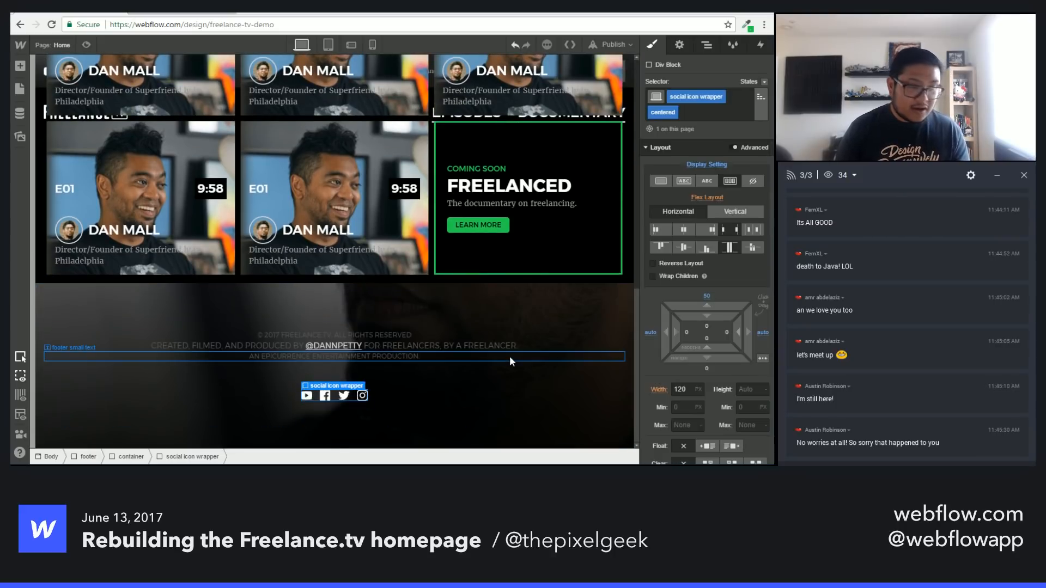
left_click(513, 409)
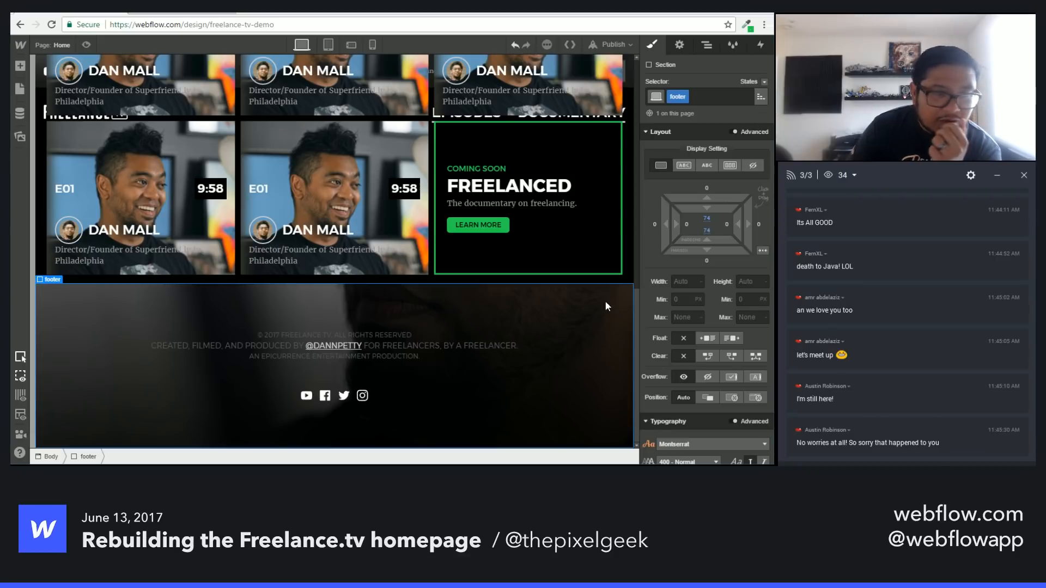
scroll(731, 365, "down", 5)
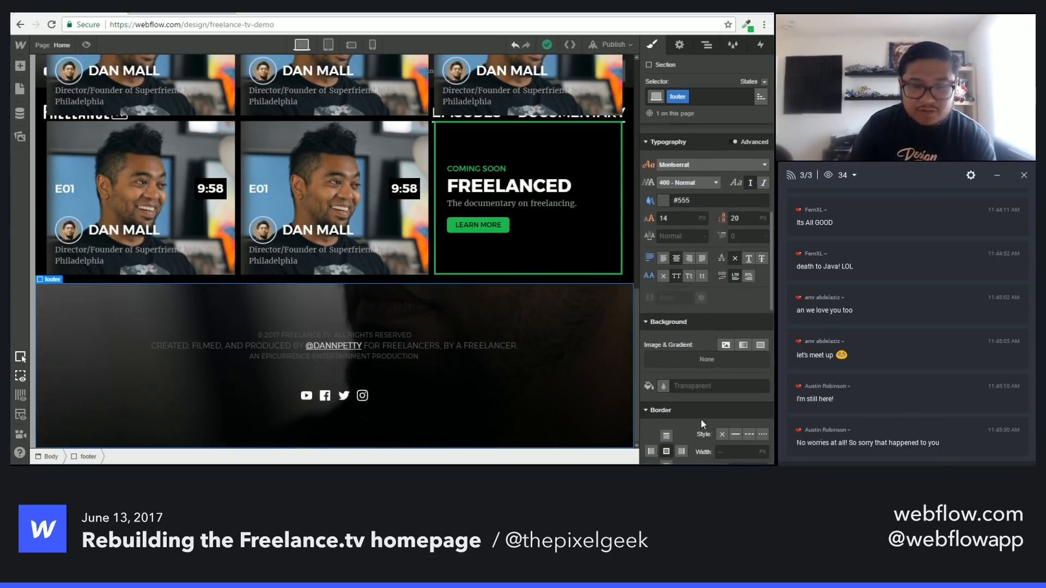
left_click(703, 385)
type("black")
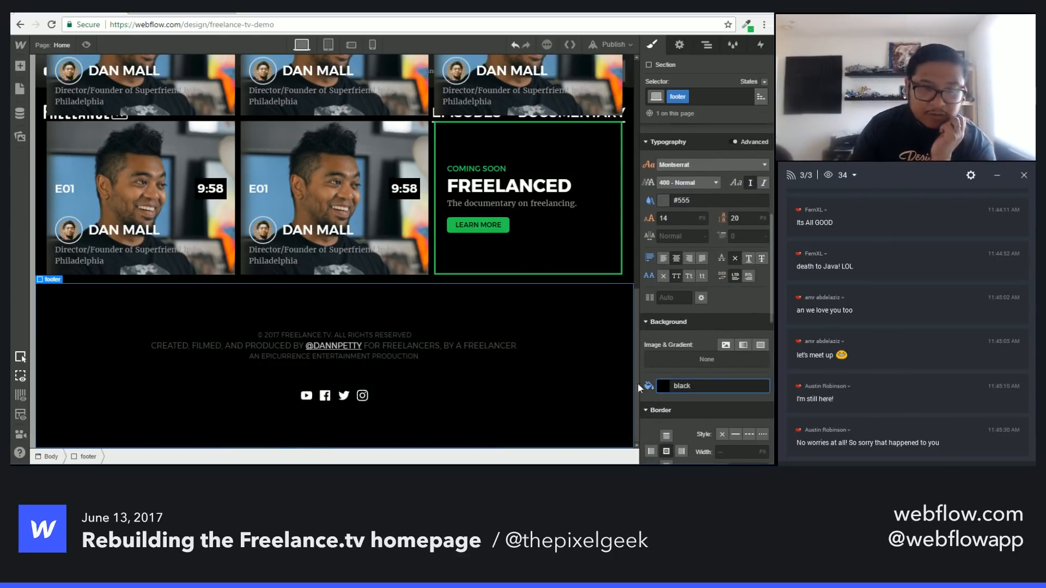
Step: Switch the canvas to the tablet breakpoint and inspect the play-button and duration columns in the hero
scroll(572, 417, "up", 2)
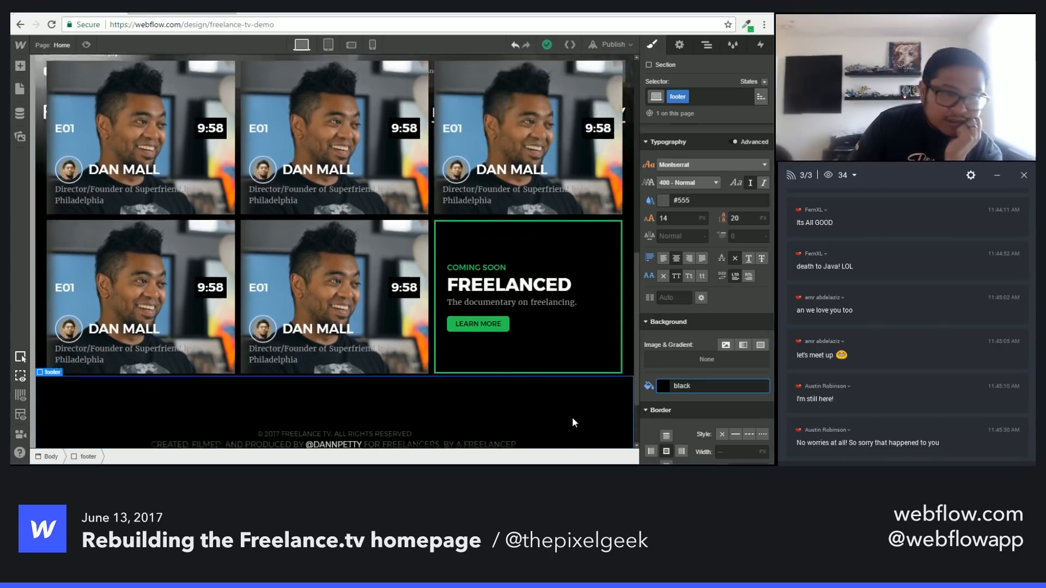
scroll(572, 416, "up", 10)
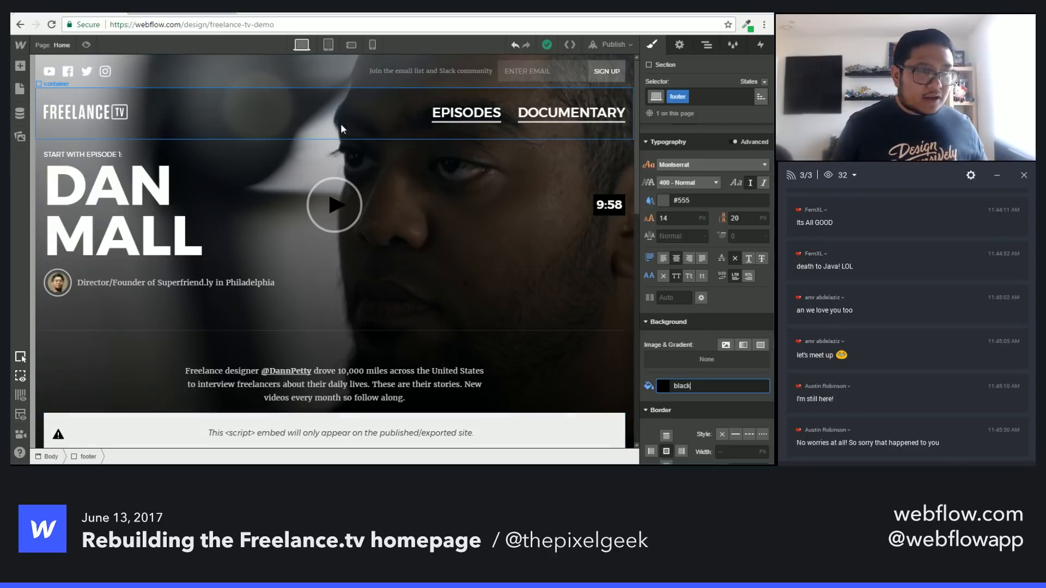
left_click(323, 50)
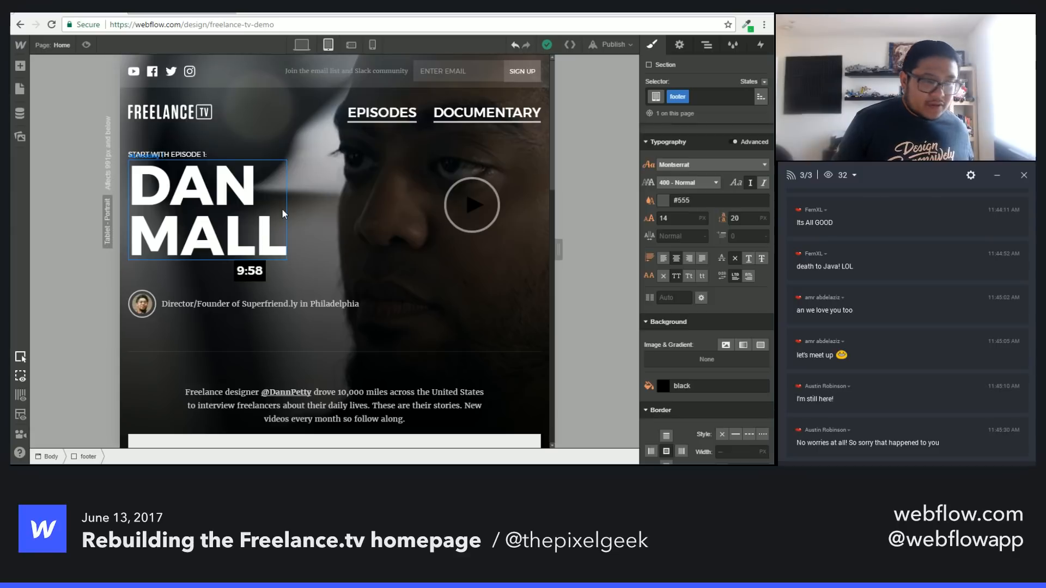
left_click(420, 228)
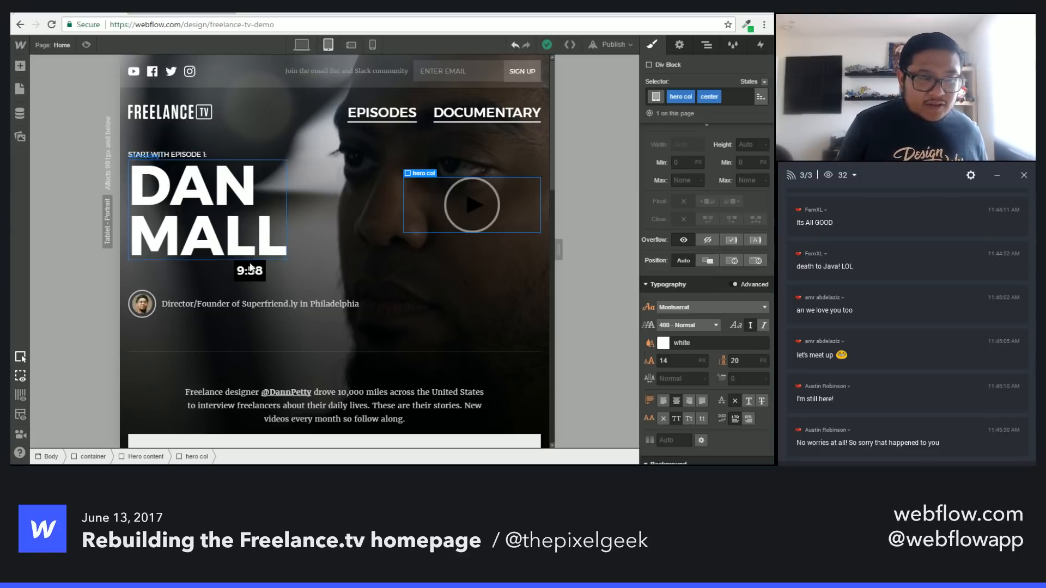
left_click(206, 279)
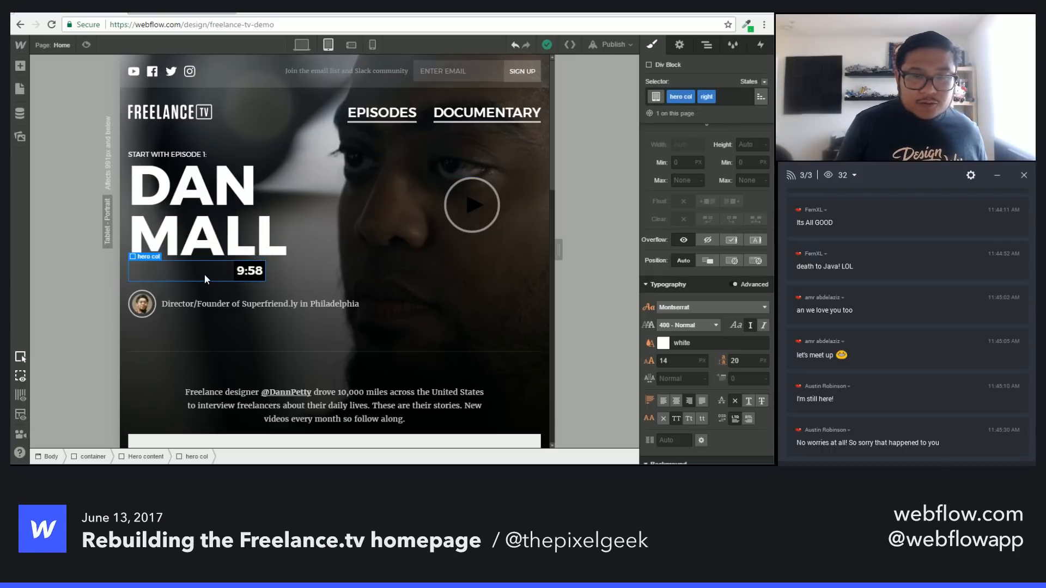
Step: Set the flex basis of the hero col class to 30% on tablet
left_click(283, 224)
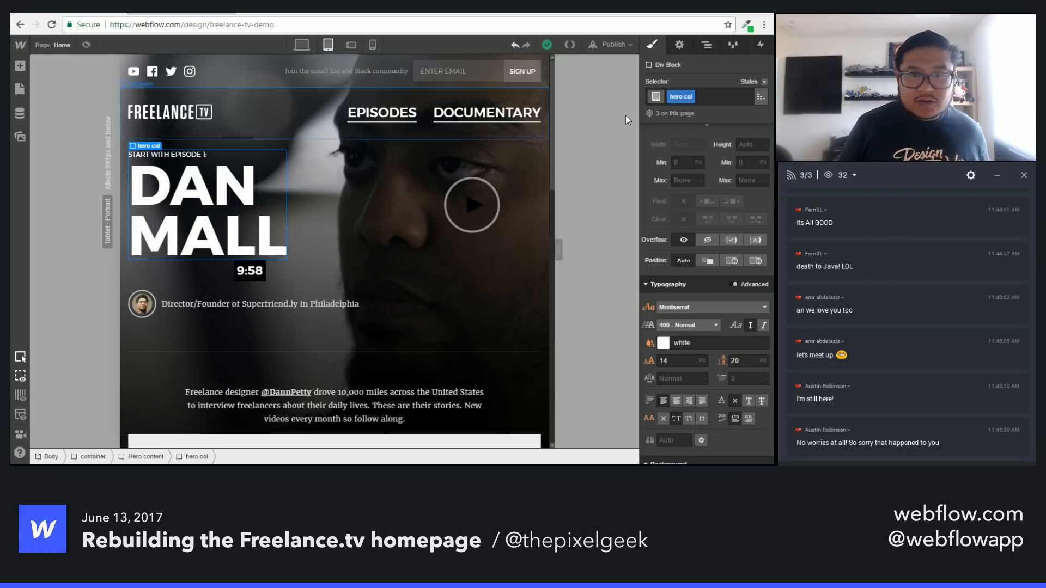
scroll(725, 163, "up", 5)
left_click(748, 224)
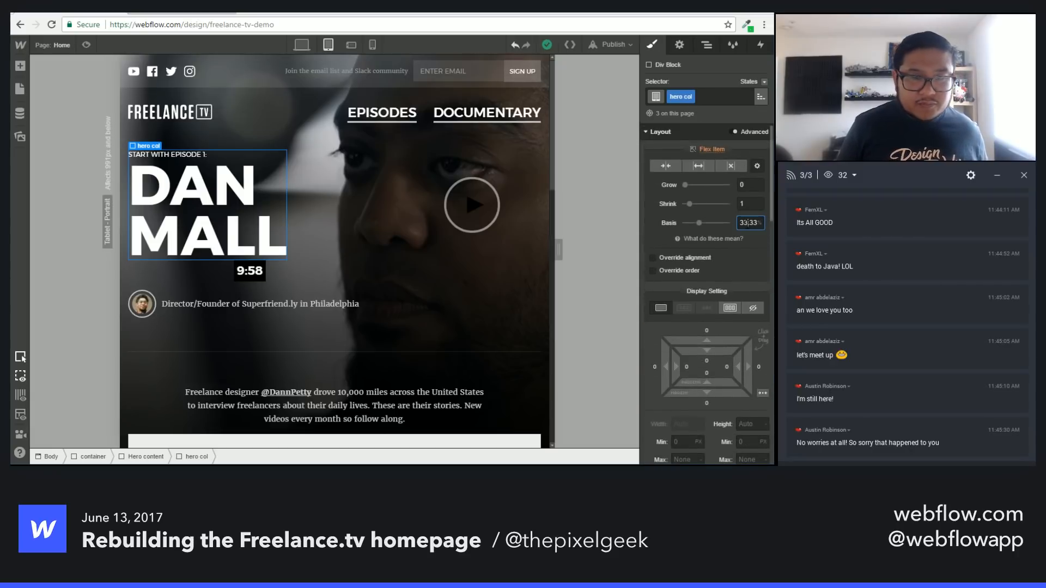
key("Down")
key("Down")
key("Down")
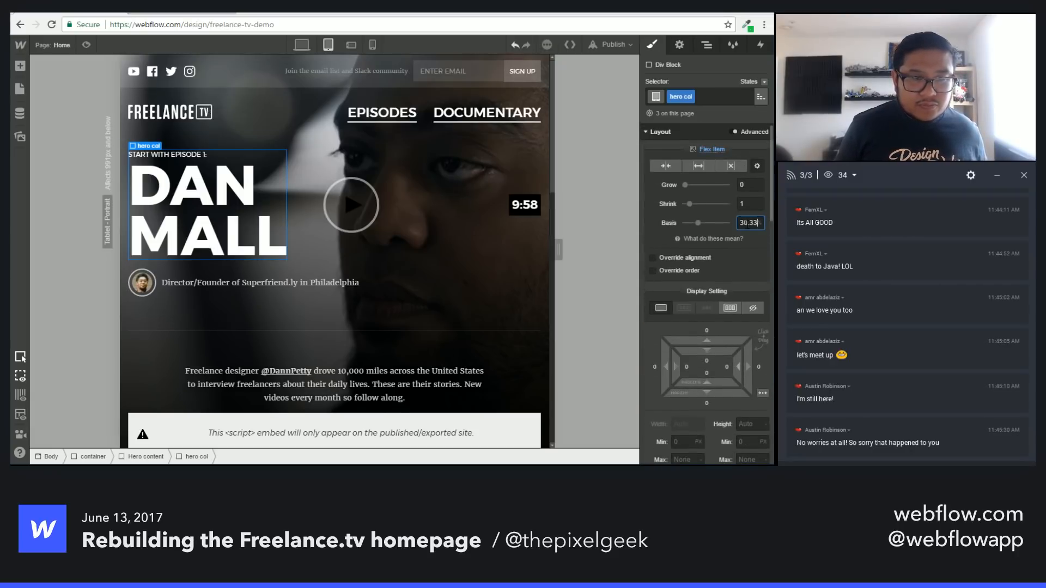
key("BackSpace")
key("BackSpace")
key("BackSpace")
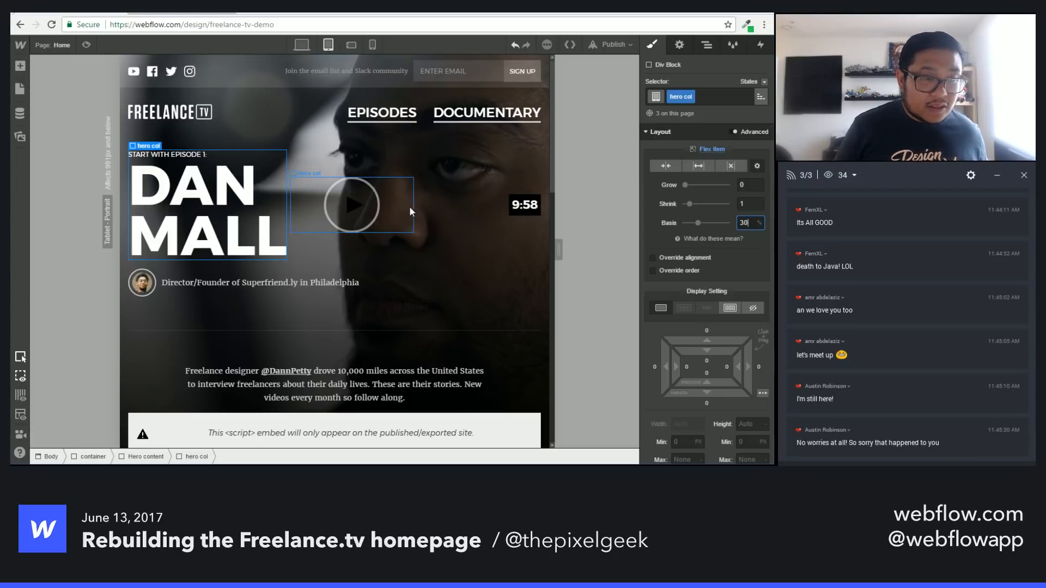
left_click_drag(558, 250, 507, 258)
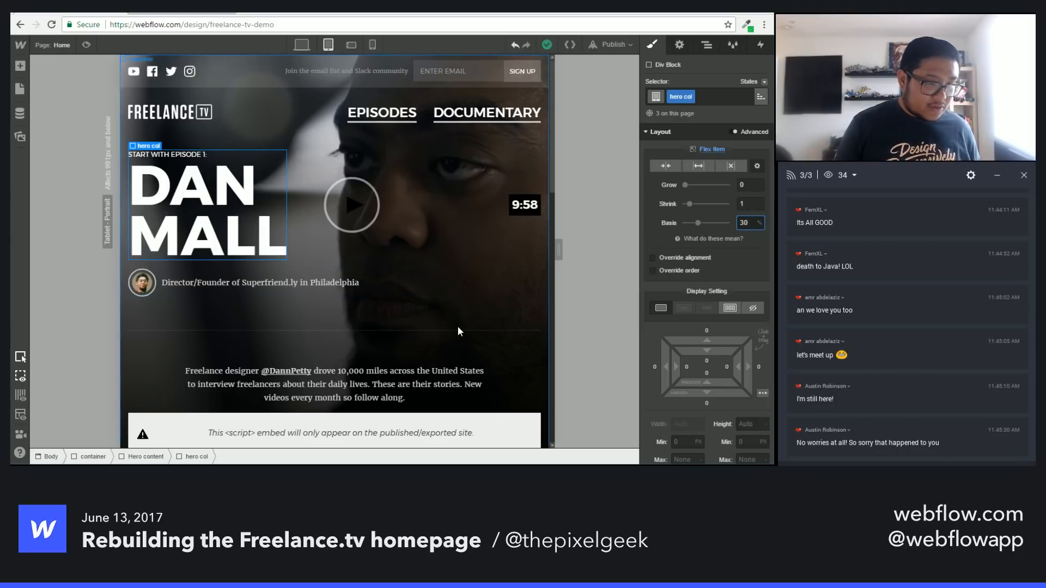
Step: Left-align the text of the intro block on tablet
scroll(457, 326, "down", 3)
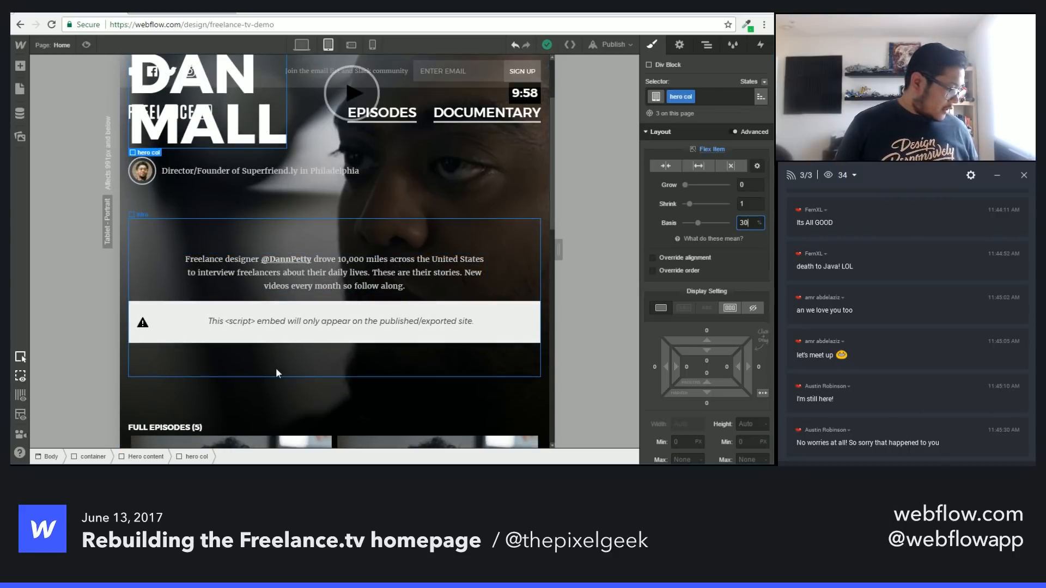
left_click(276, 364)
scroll(404, 404, "up", 1)
scroll(742, 338, "down", 4)
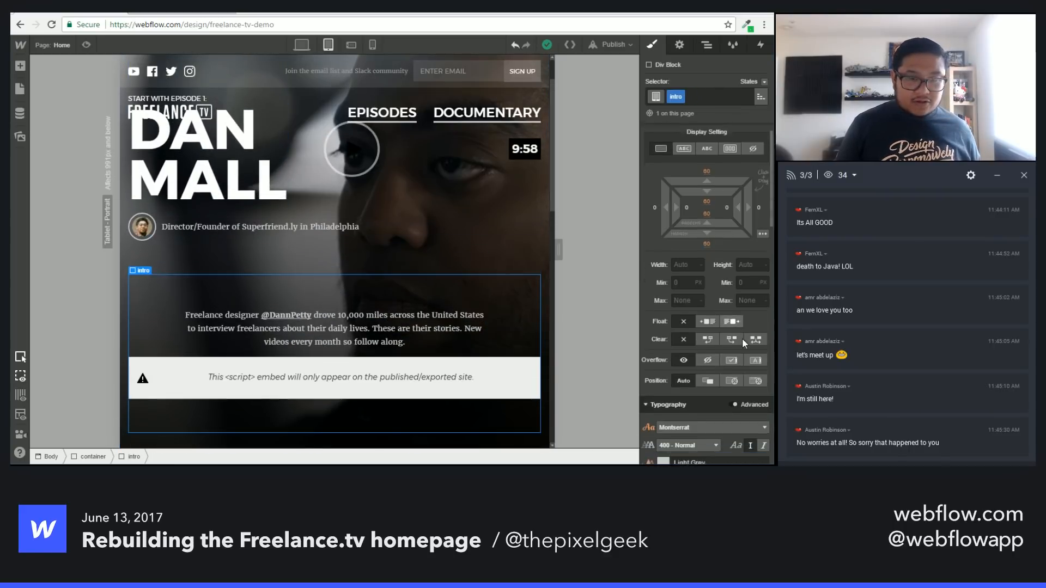
left_click(662, 315)
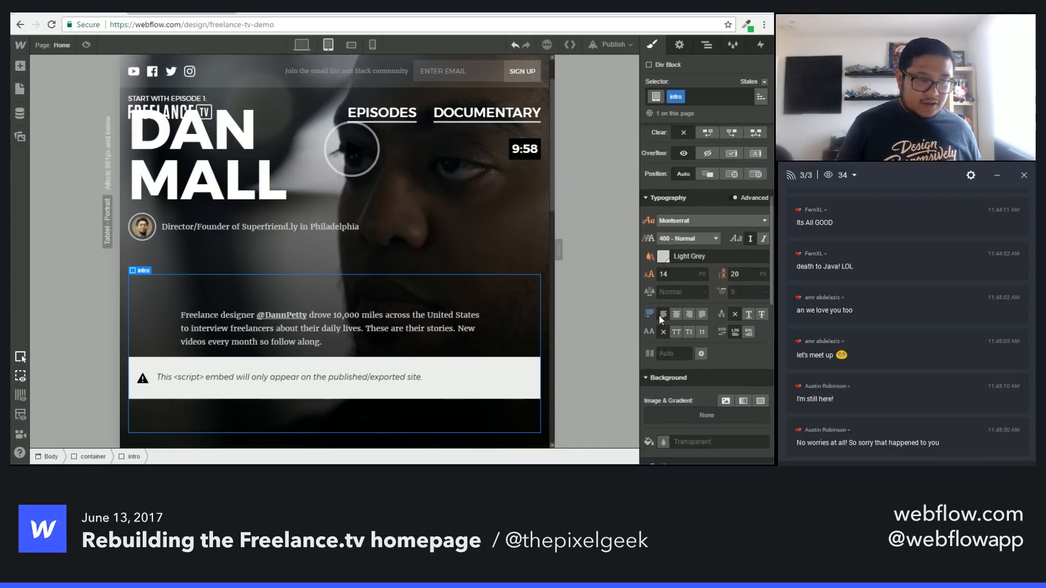
scroll(671, 262, "up", 4)
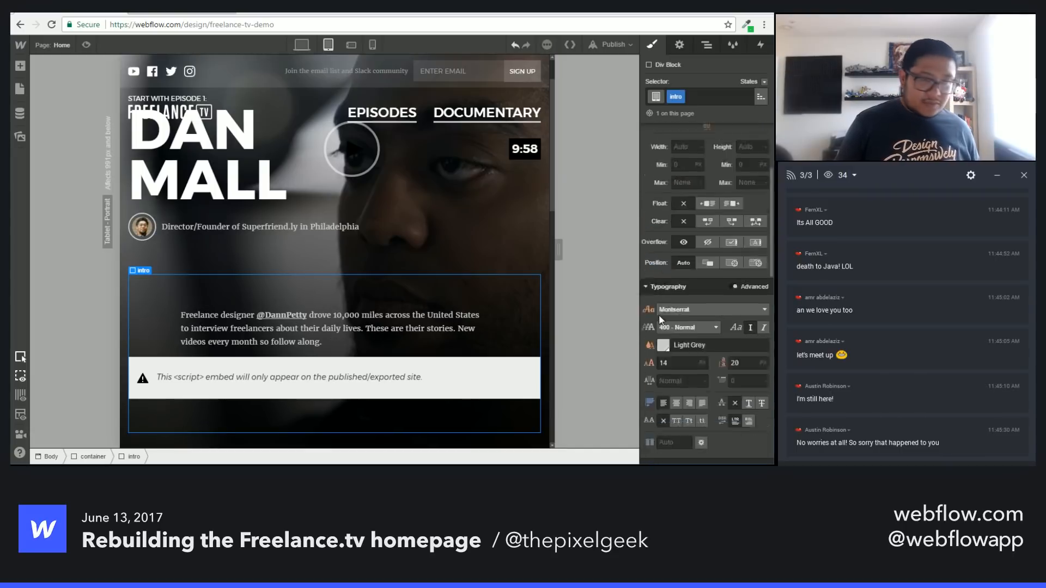
Step: Set the intro paragraph's left and right margins to 0 on tablet
left_click(194, 337)
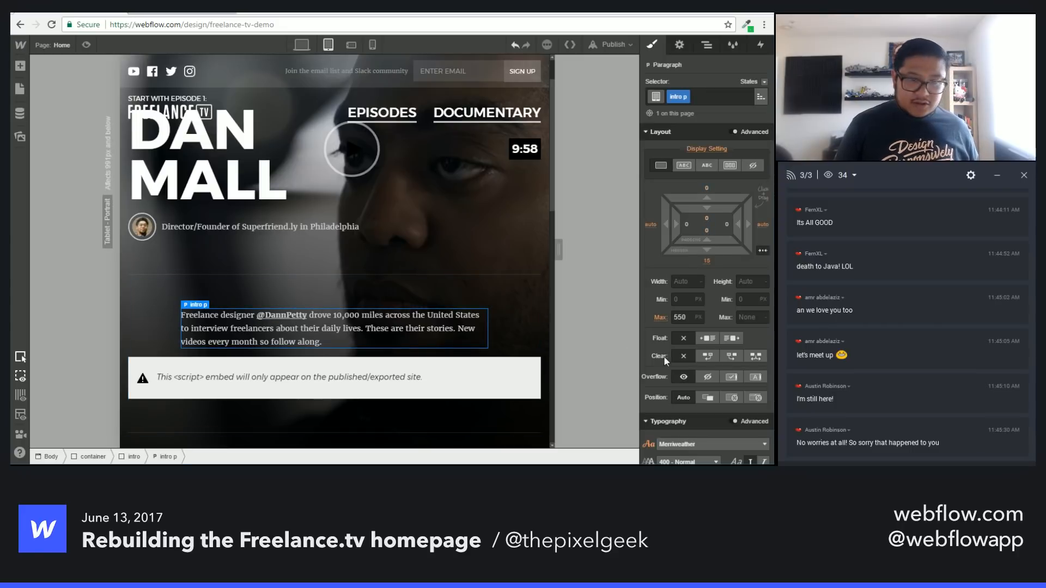
left_click(650, 224)
type("0")
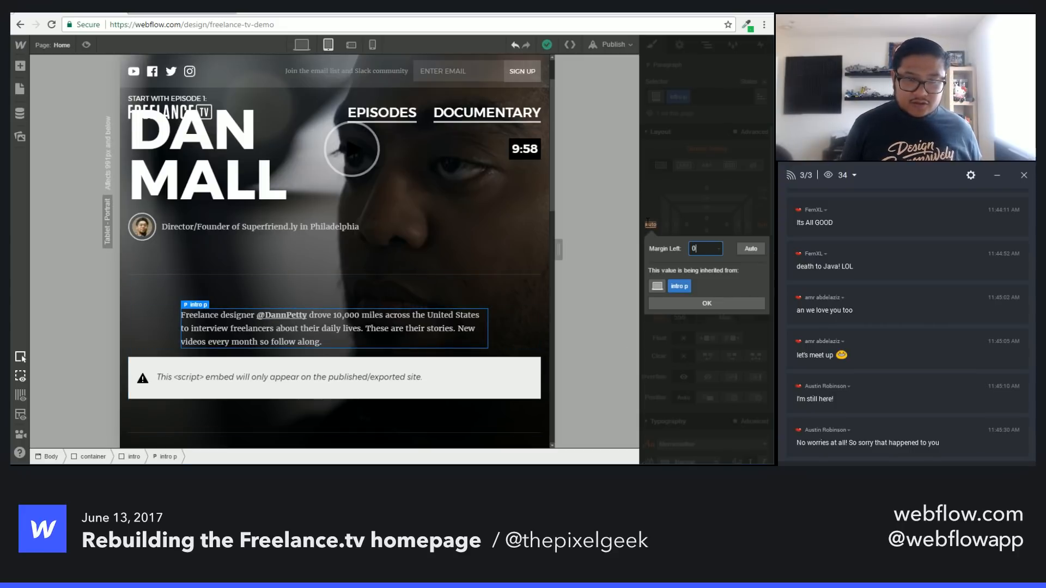
key("Return")
left_click(763, 225)
type("0")
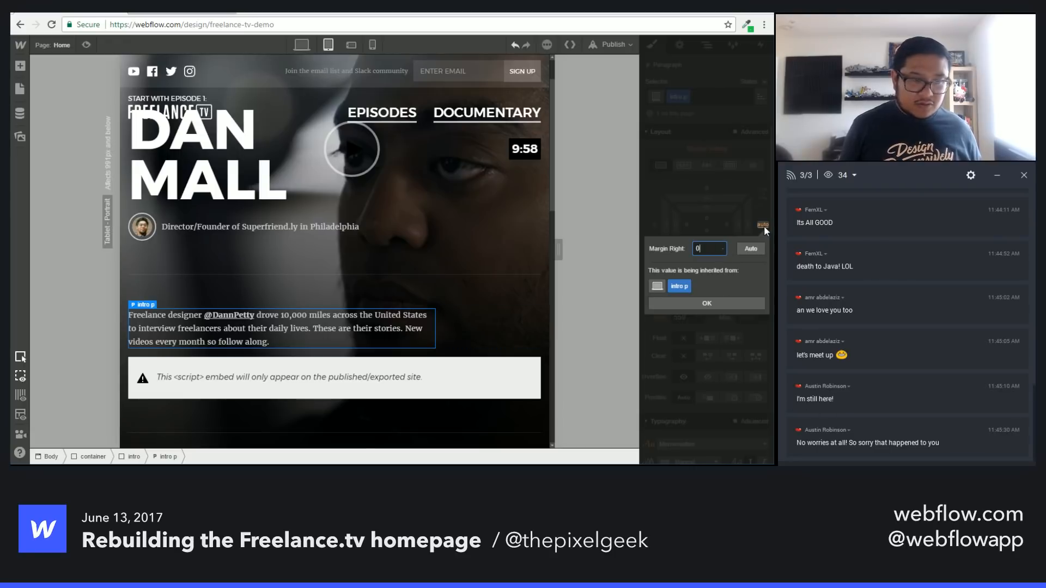
key("Return")
Step: Reduce the intro paragraph's font size to 11 px and its line height to 19 px on tablet
scroll(686, 320, "down", 3)
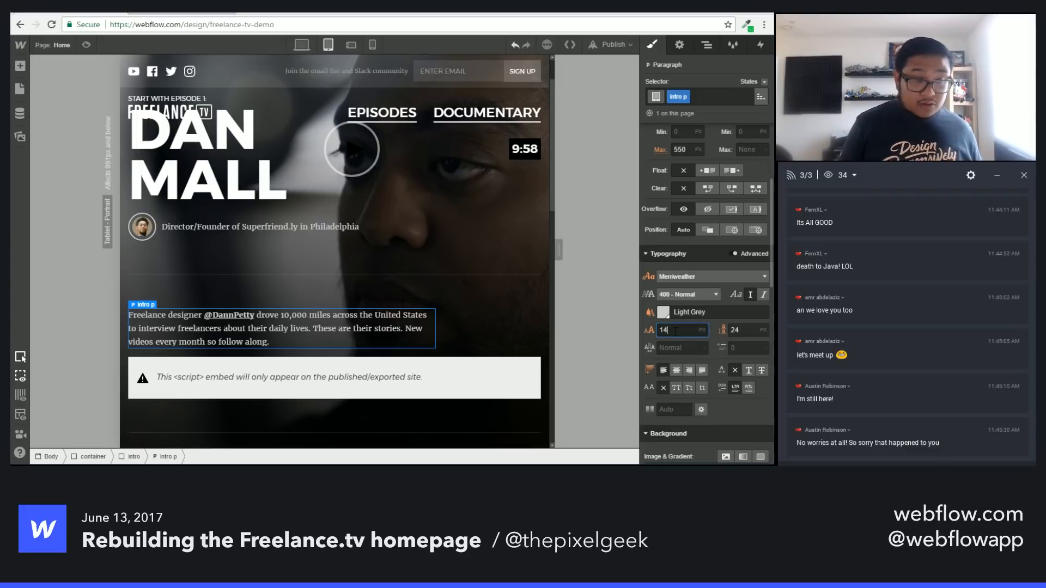
left_click(675, 332)
key("Down")
key("Down")
key("Tab")
key("Down")
key("Down")
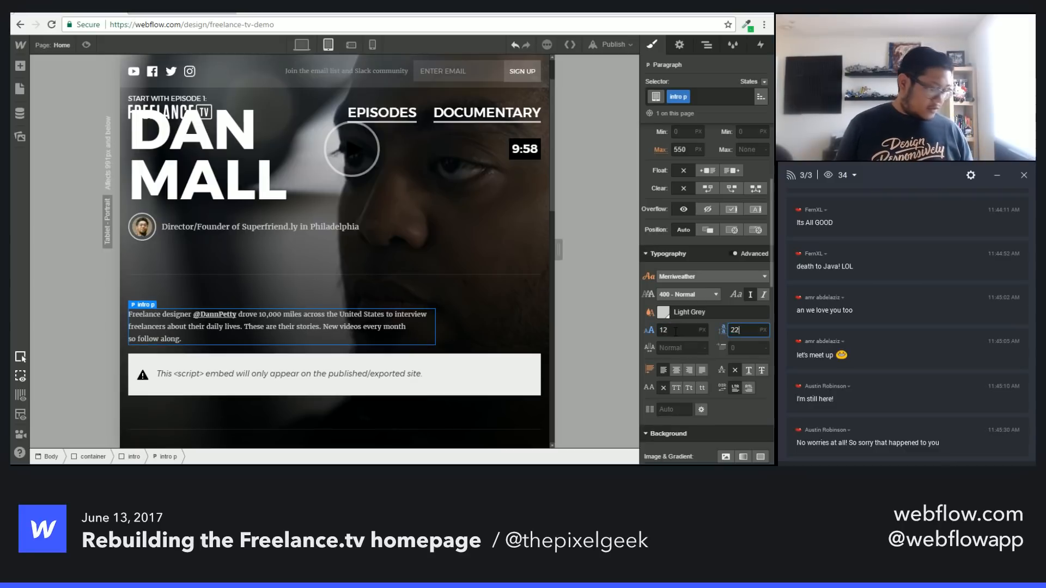
key("shift+Tab")
key("Down")
key("Tab")
key("Down")
key("Down")
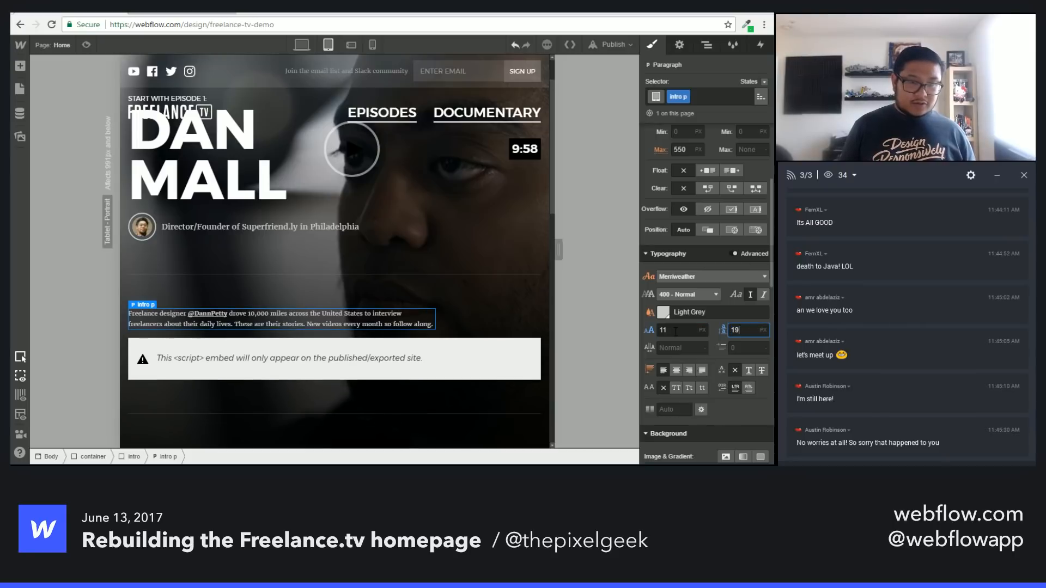
Step: Try an 18 px line height on the intro paragraph and return it to 19 px
key("Down")
key("Down")
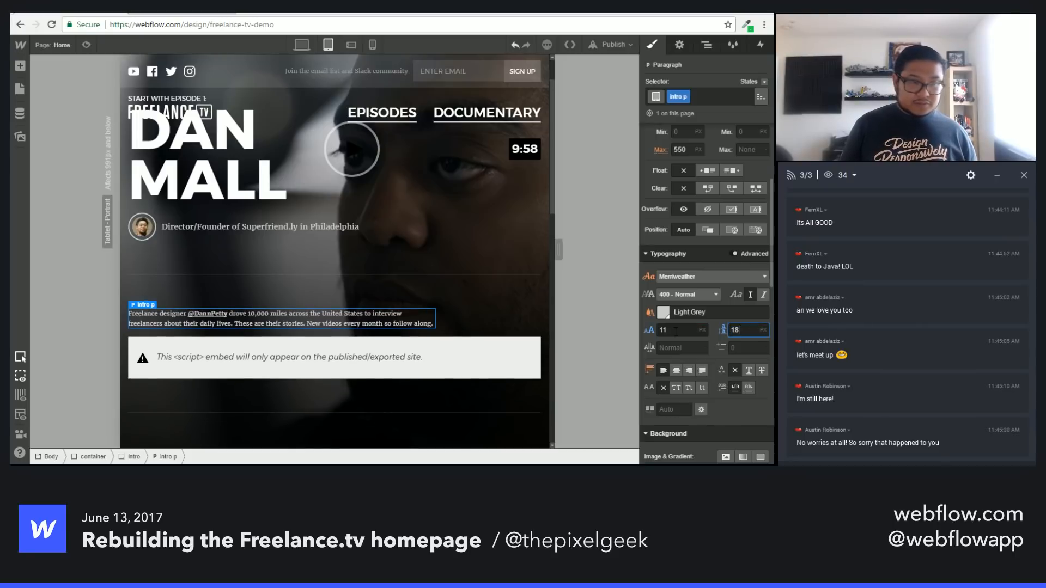
key("Up")
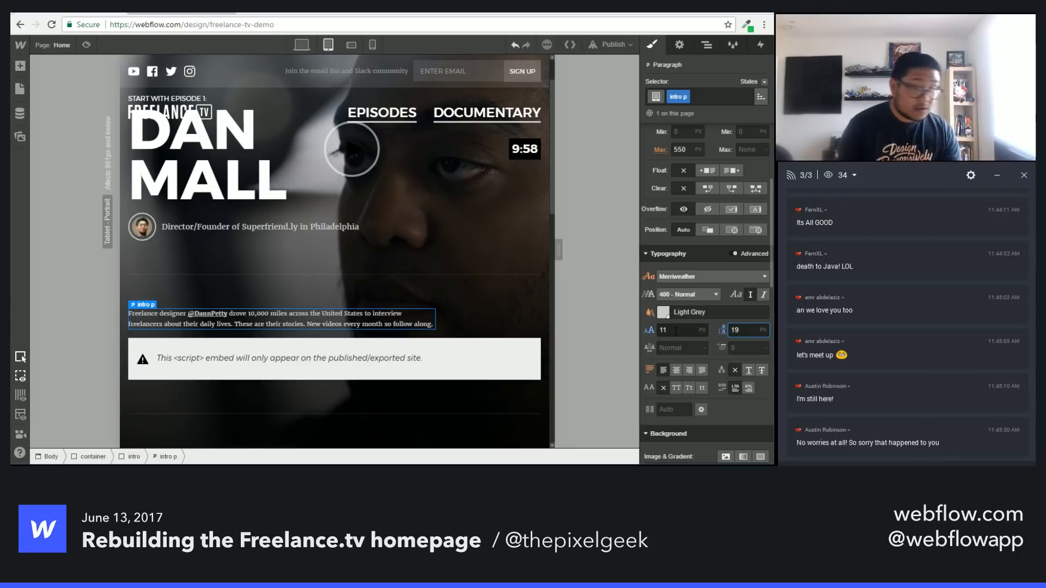
Step: Set the intro block's top and bottom margins and paddings to 30 px on tablet
scroll(692, 239, "up", 3)
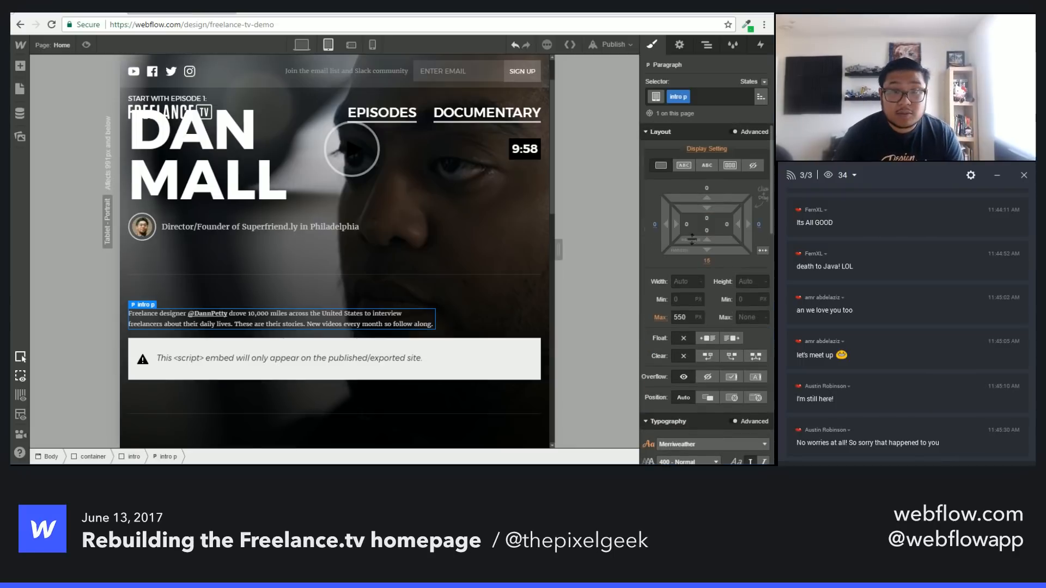
left_click(404, 293)
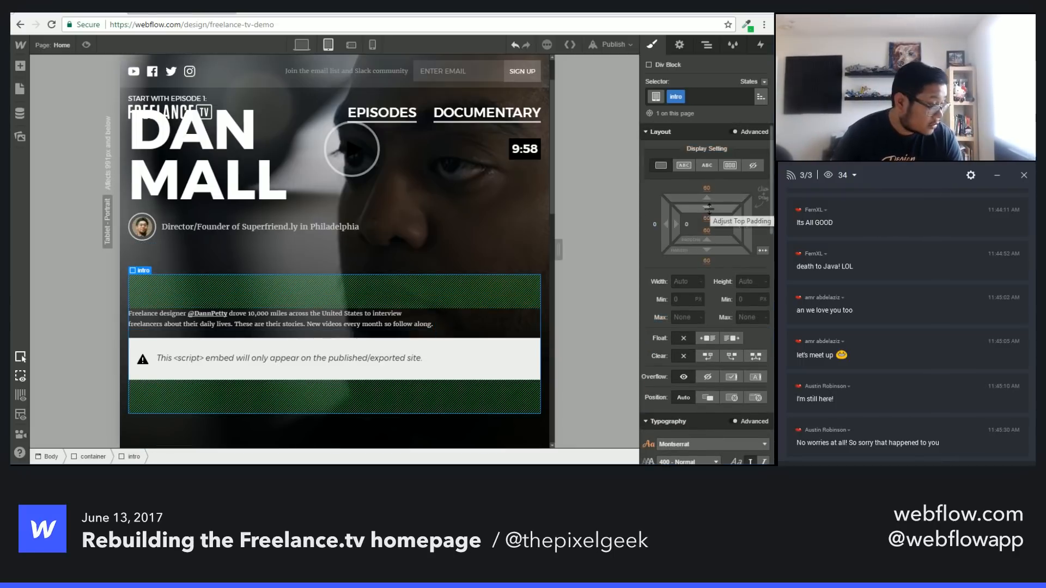
left_click_drag(722, 197, 728, 164)
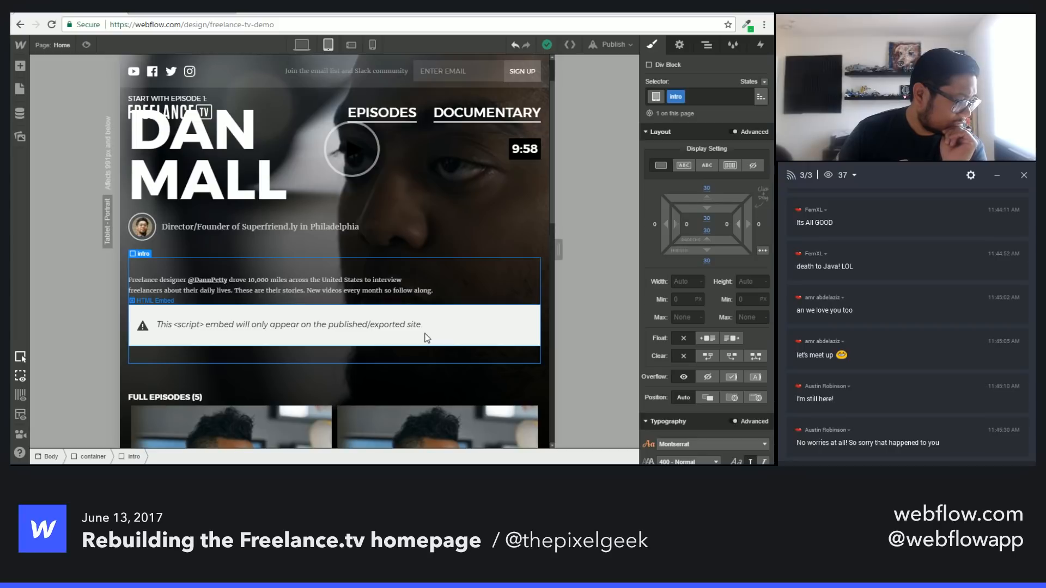
Step: Examine the episode cards, the documentary card, the footer and the hero in the tablet layout
scroll(425, 334, "down", 3)
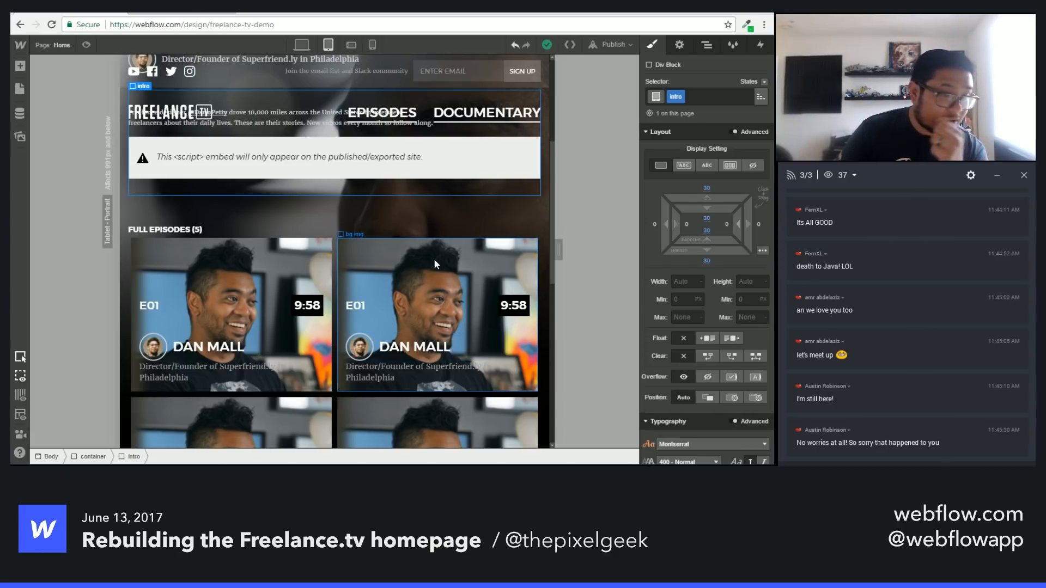
left_click_drag(559, 249, 518, 249)
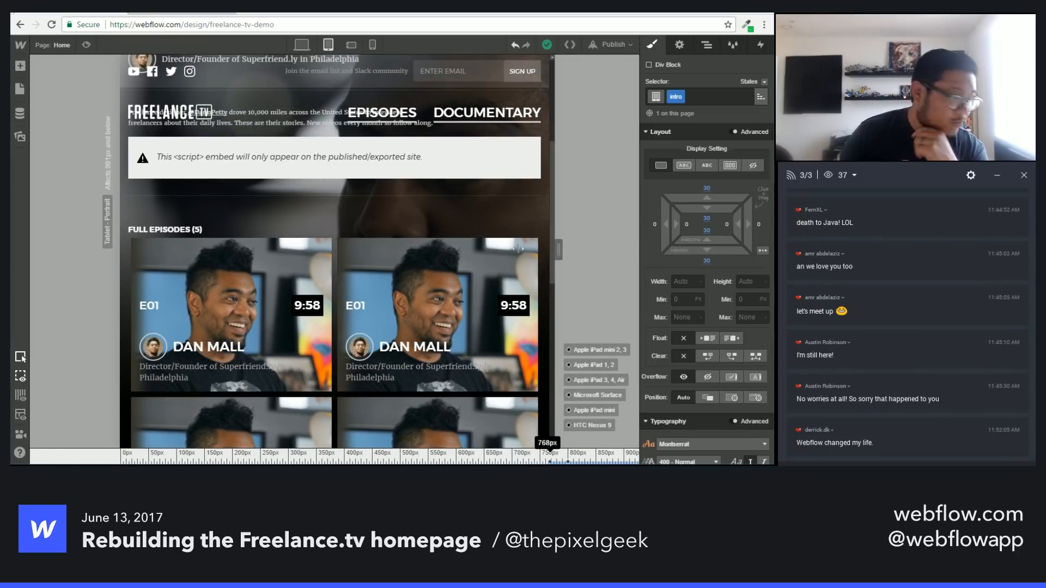
left_click_drag(545, 249, 465, 250)
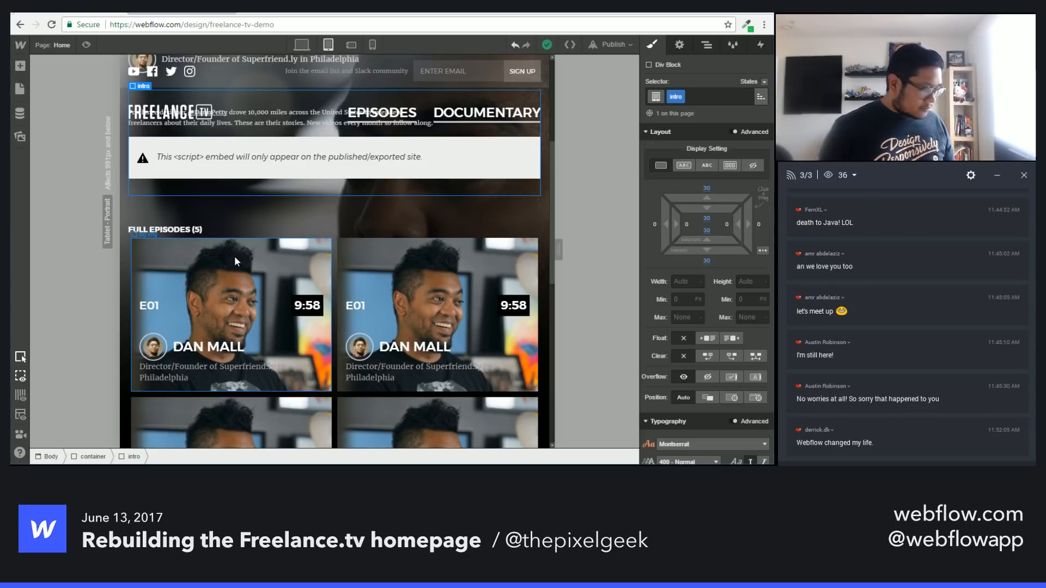
scroll(223, 253, "down", 3)
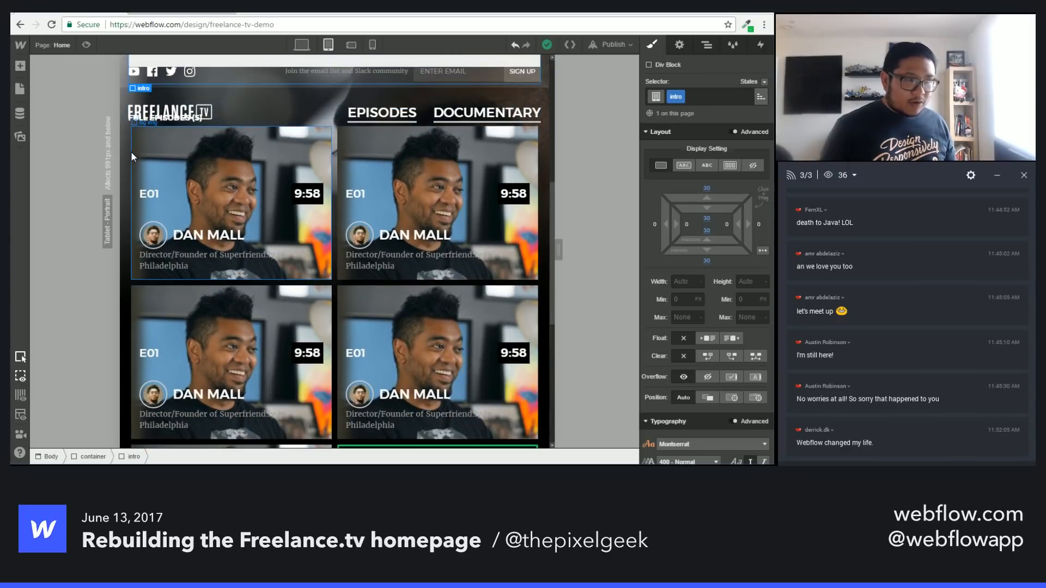
scroll(150, 221, "down", 2)
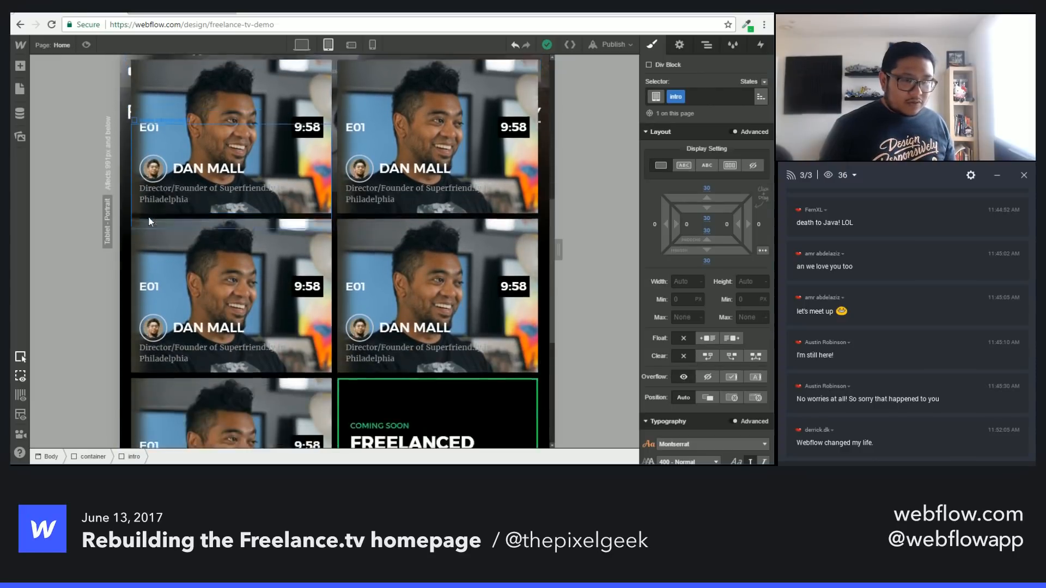
scroll(151, 221, "down", 5)
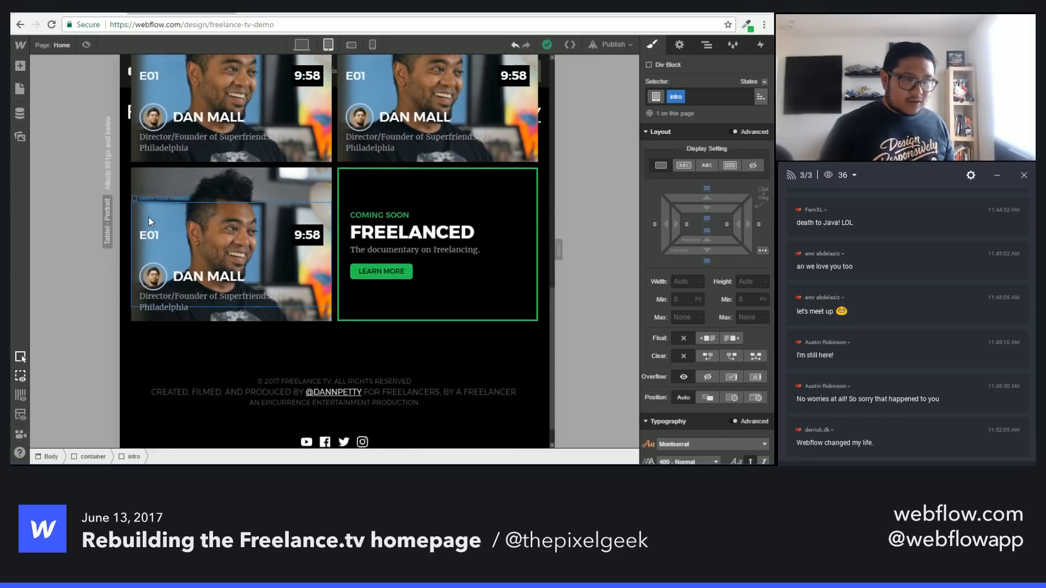
scroll(150, 220, "up", 12)
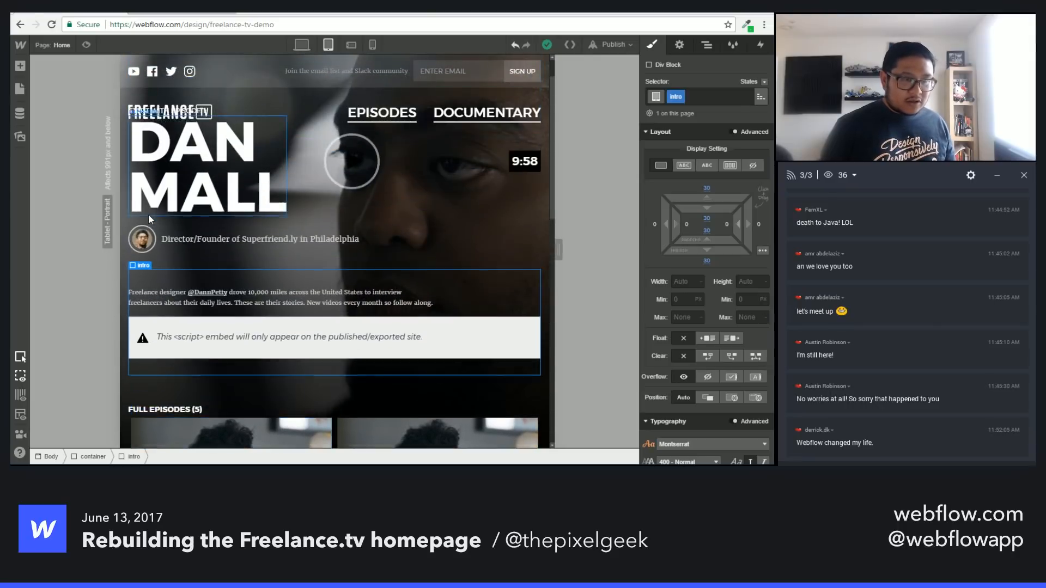
scroll(149, 215, "up", 1)
scroll(149, 215, "down", 1)
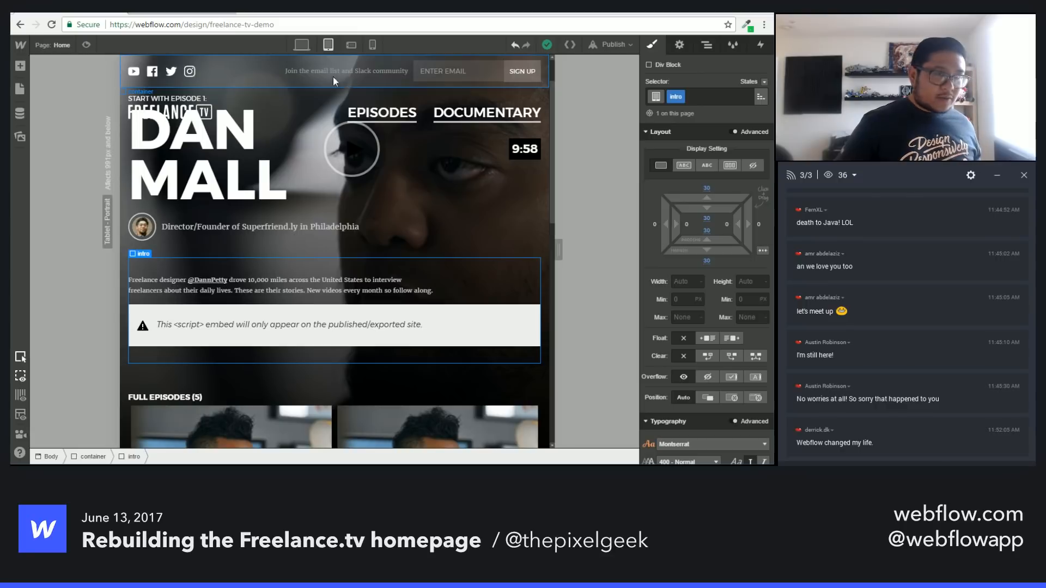
Step: Hide the social navbar on tablet by setting its display to none
left_click(235, 71)
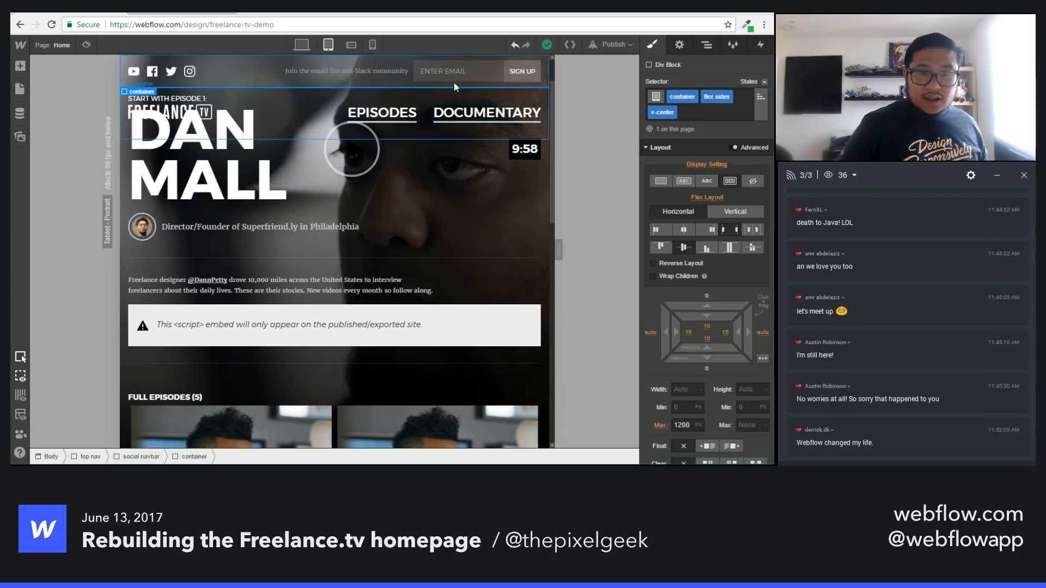
left_click(710, 45)
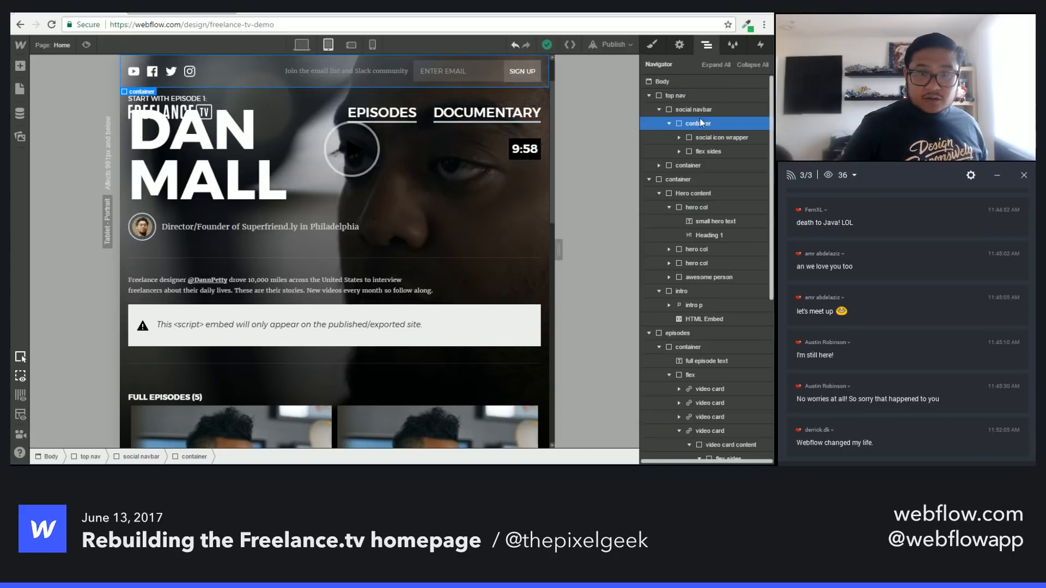
left_click(692, 109)
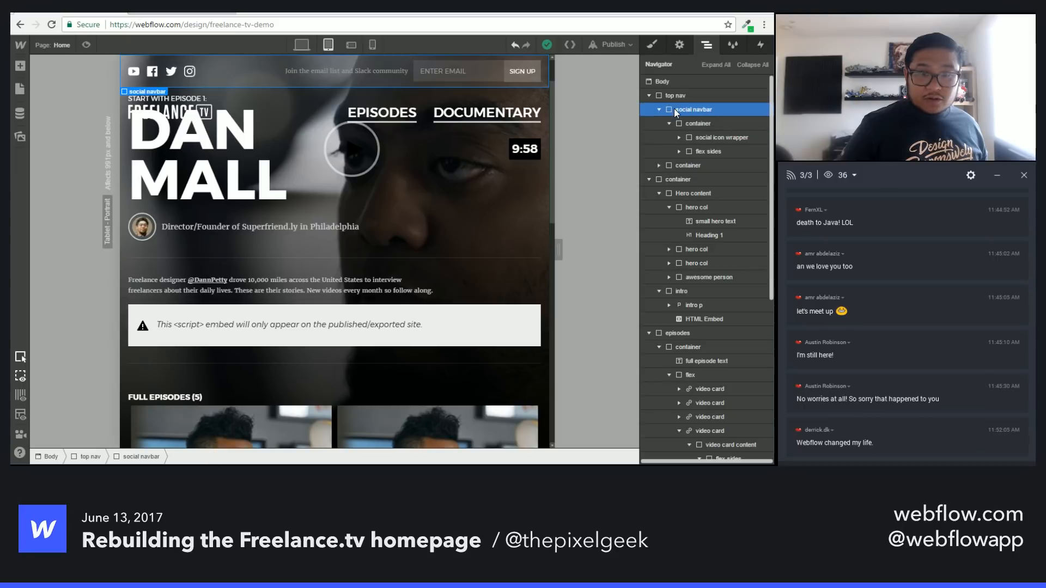
left_click(651, 46)
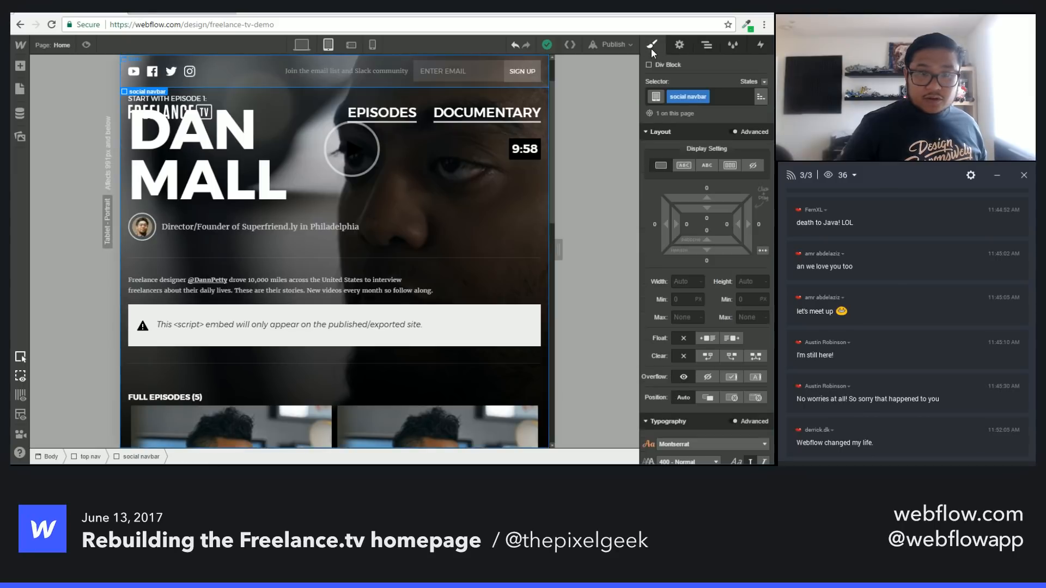
left_click(751, 166)
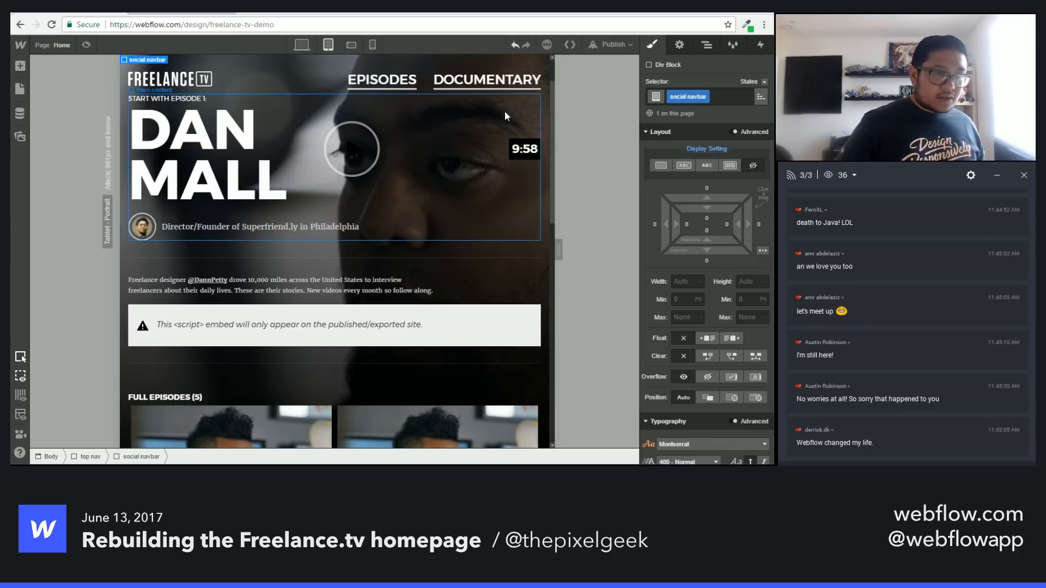
Step: Set the main nav container's top and bottom padding to 15 px on tablet
left_click(349, 91)
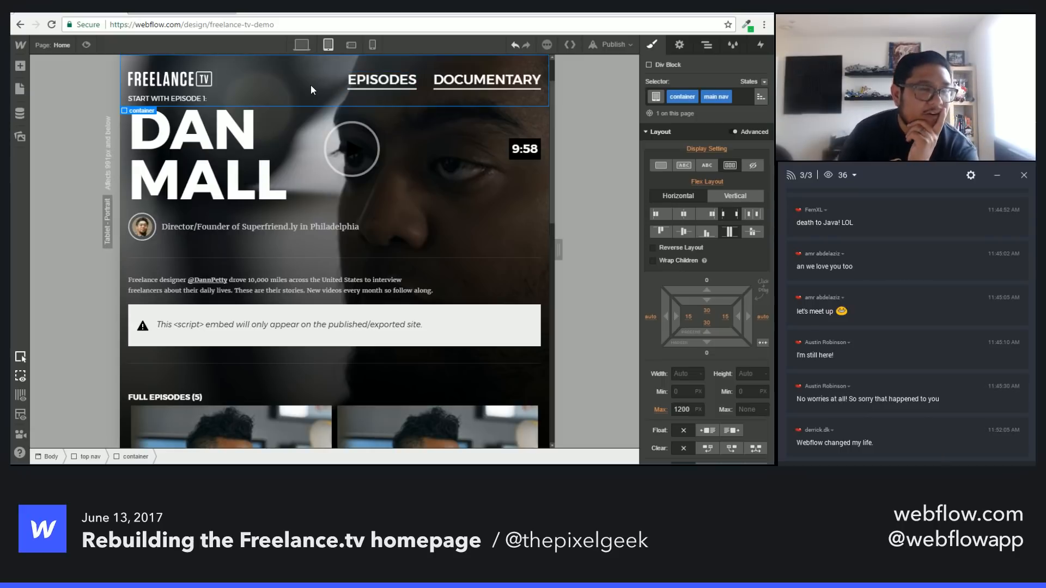
left_click(428, 77)
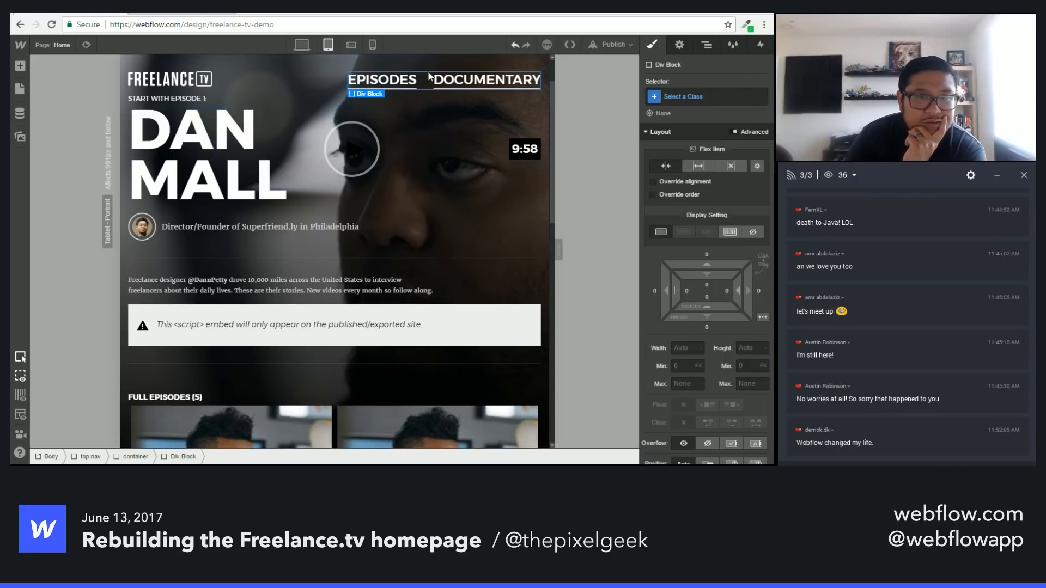
scroll(405, 211, "up", 1)
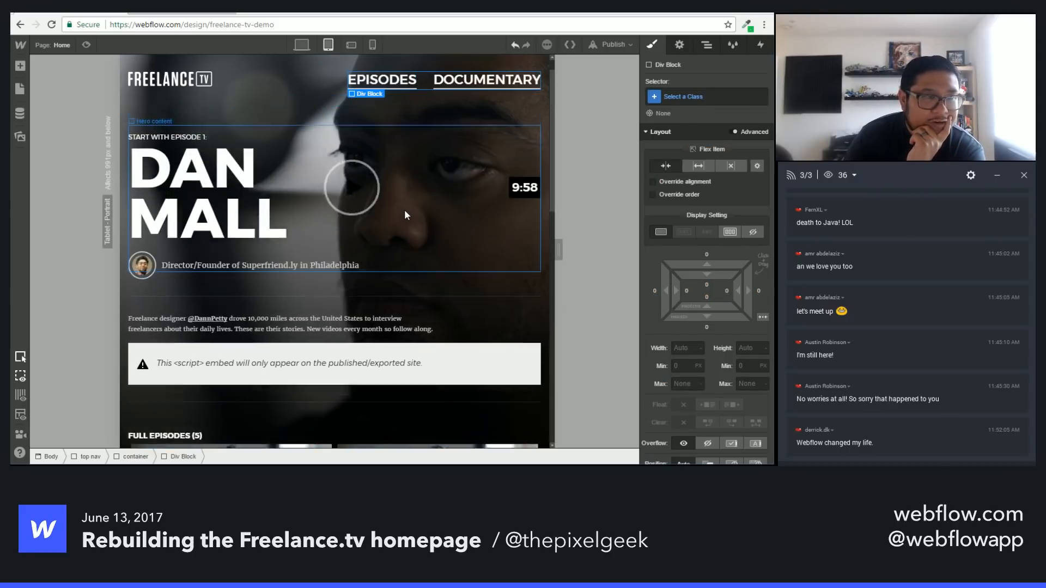
left_click(325, 80)
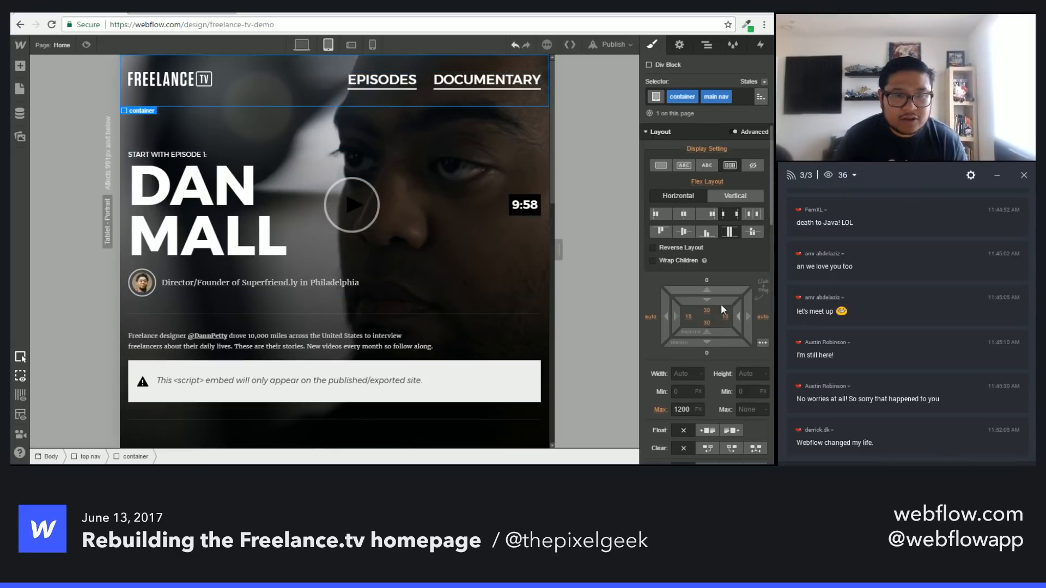
left_click_drag(710, 281, 705, 271)
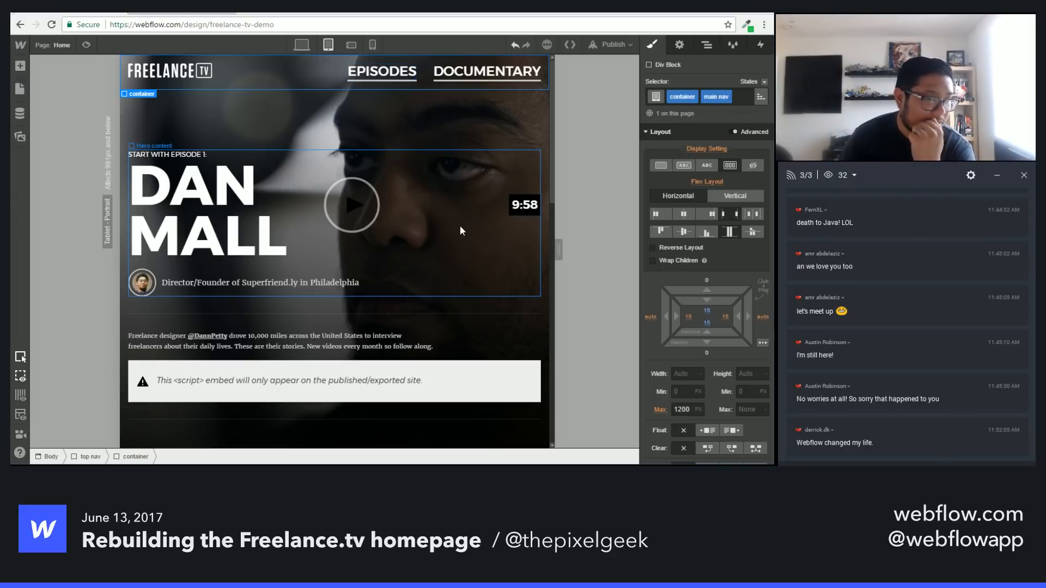
scroll(520, 296, "down", 6)
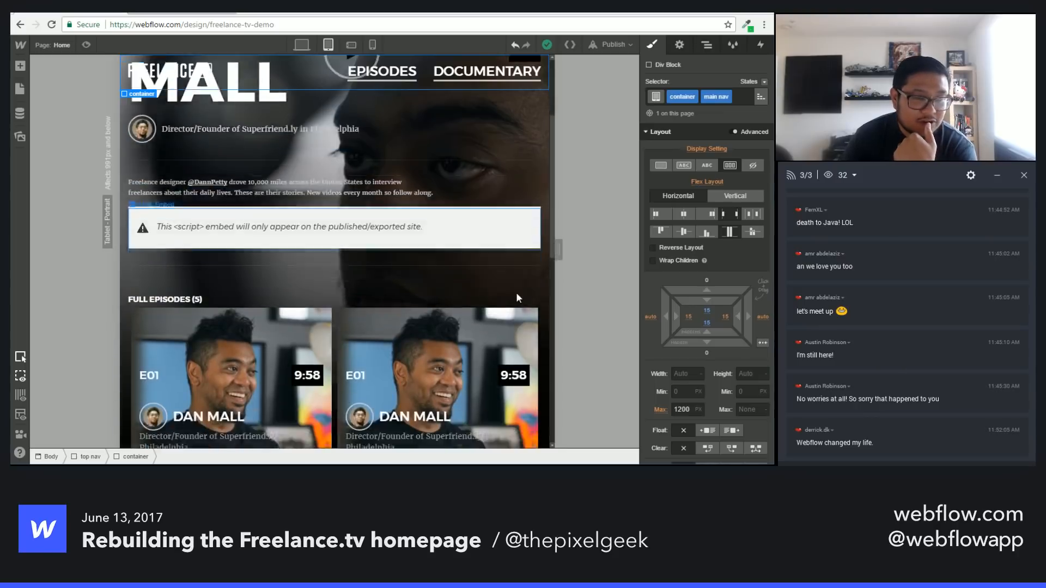
scroll(517, 294, "down", 5)
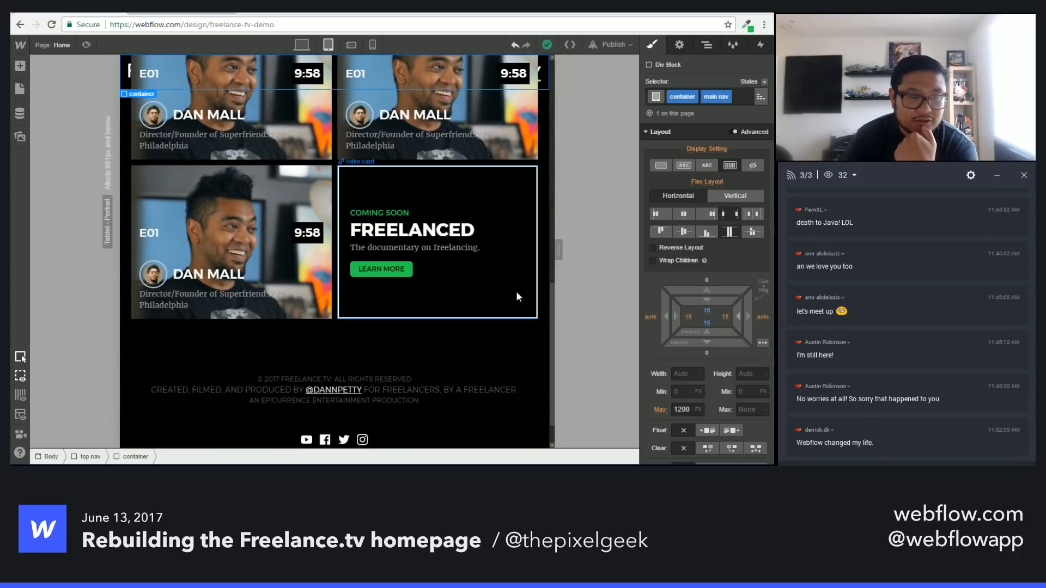
scroll(516, 293, "up", 6)
scroll(517, 292, "up", 5)
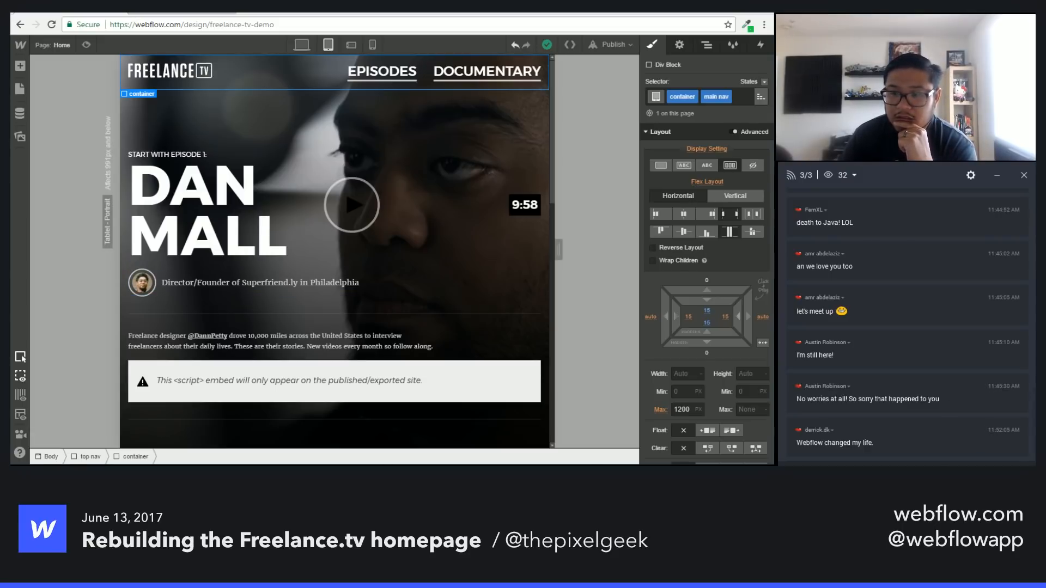
Step: Set the font size of the nav link class to 16 px for the phone landscape breakpoint
left_click(351, 45)
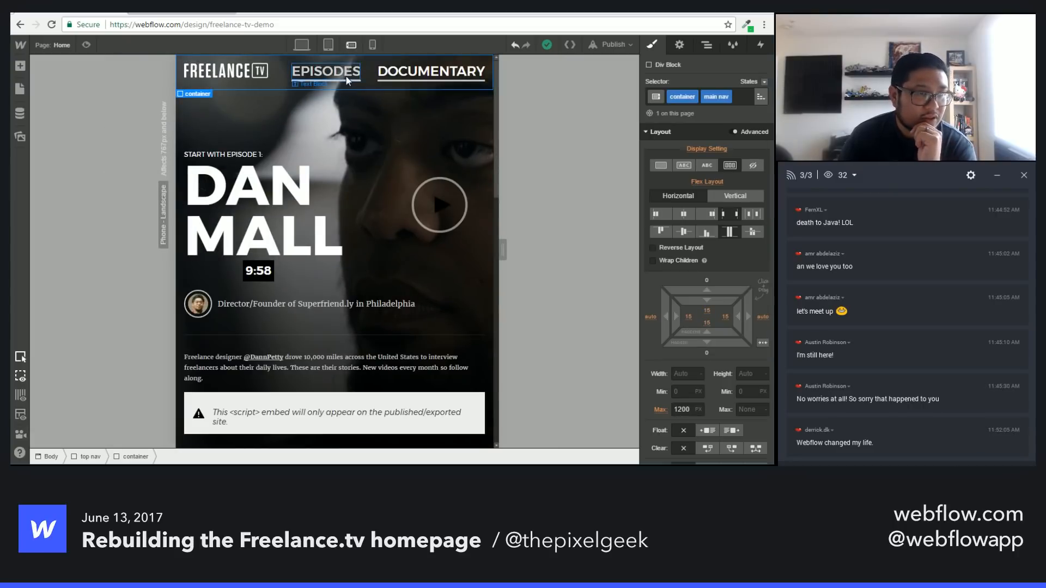
left_click(346, 76)
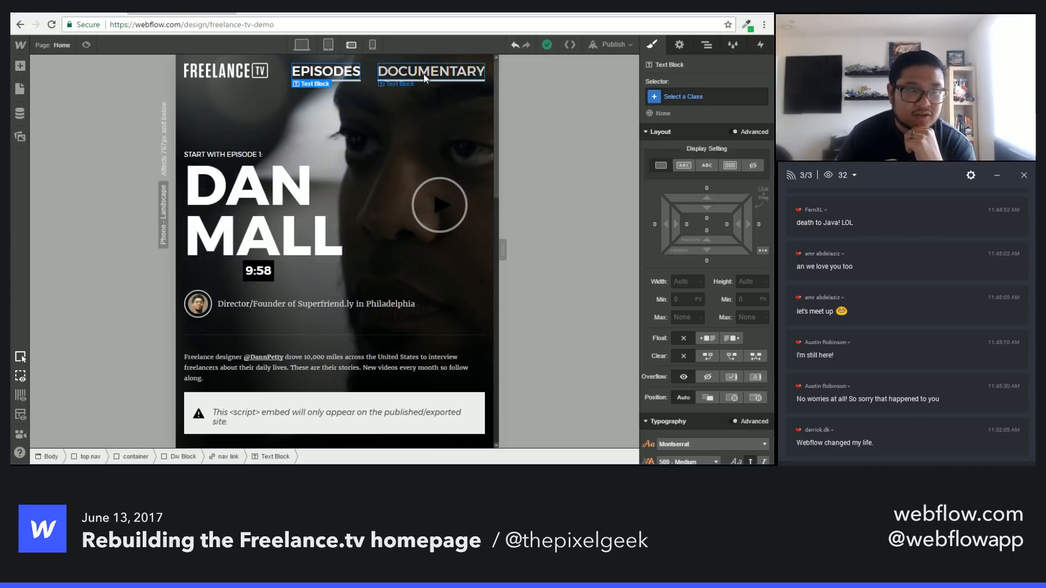
scroll(703, 262, "down", 4)
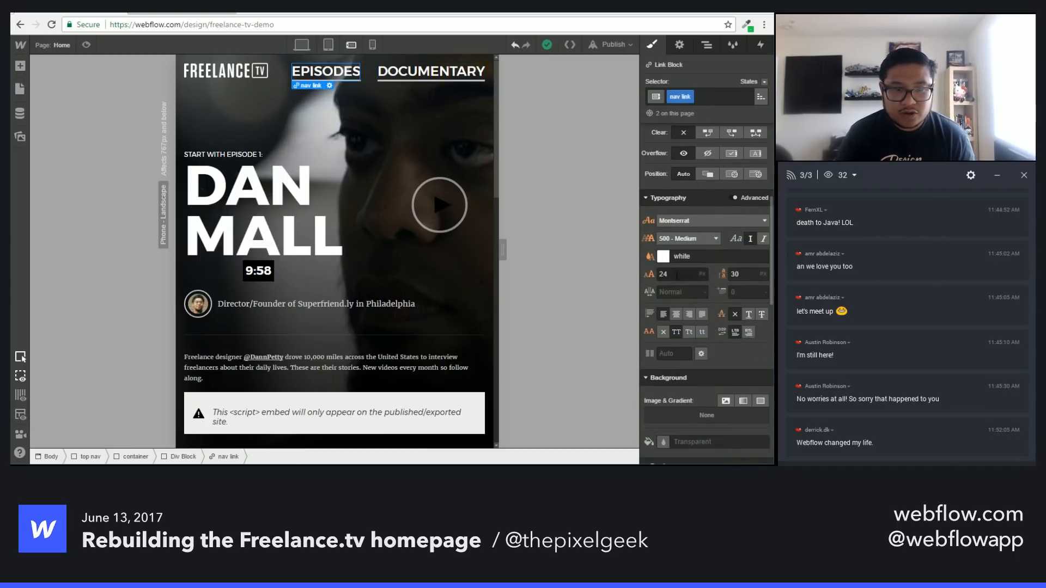
left_click(676, 274)
key("BackSpace")
key("BackSpace")
type("14")
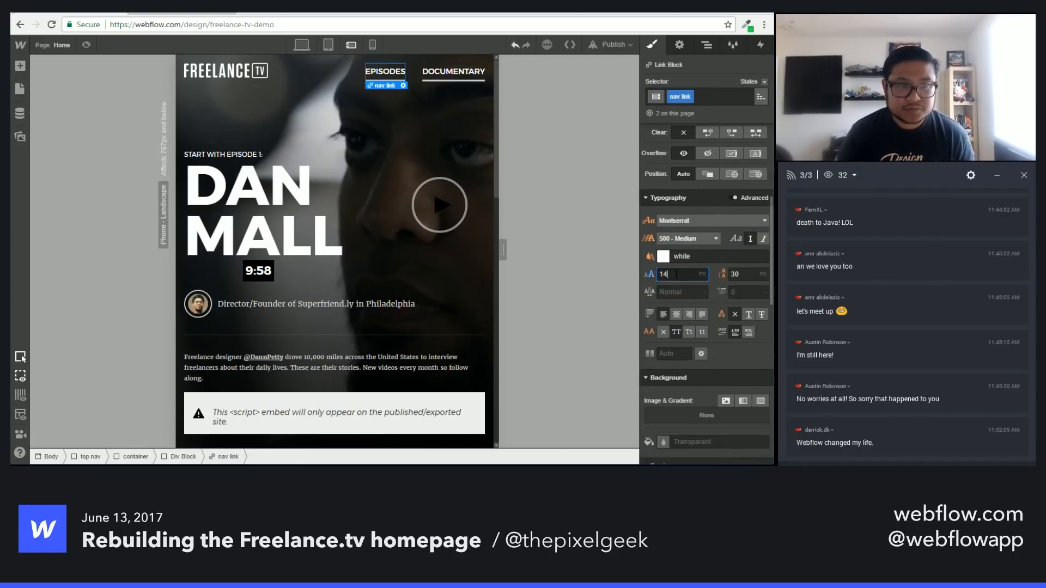
key("Up")
key("Up")
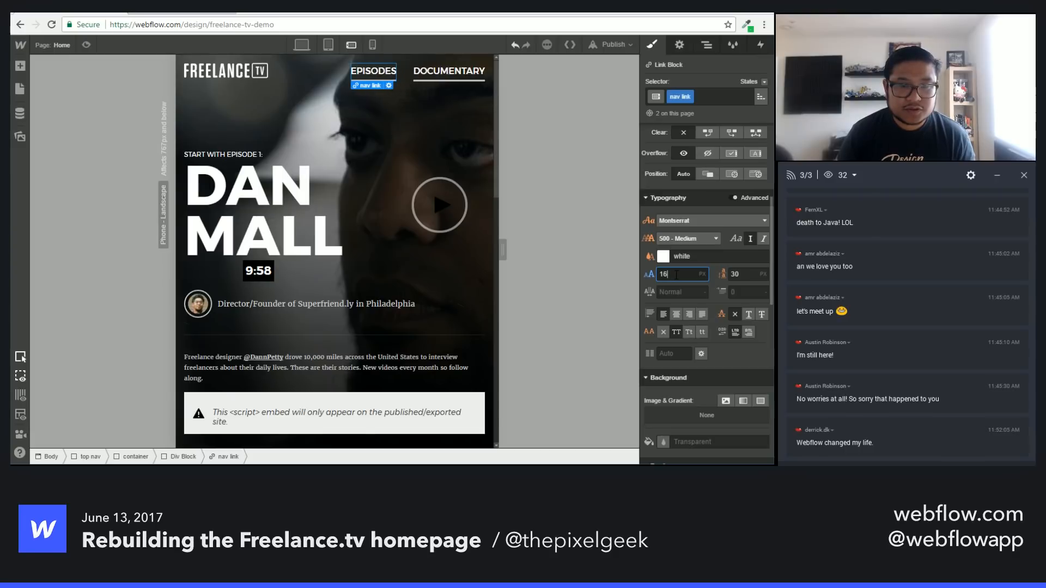
Step: Set the nav link line height to 22 px on phone landscape
key("Tab")
type("20")
key("Up")
key("Up")
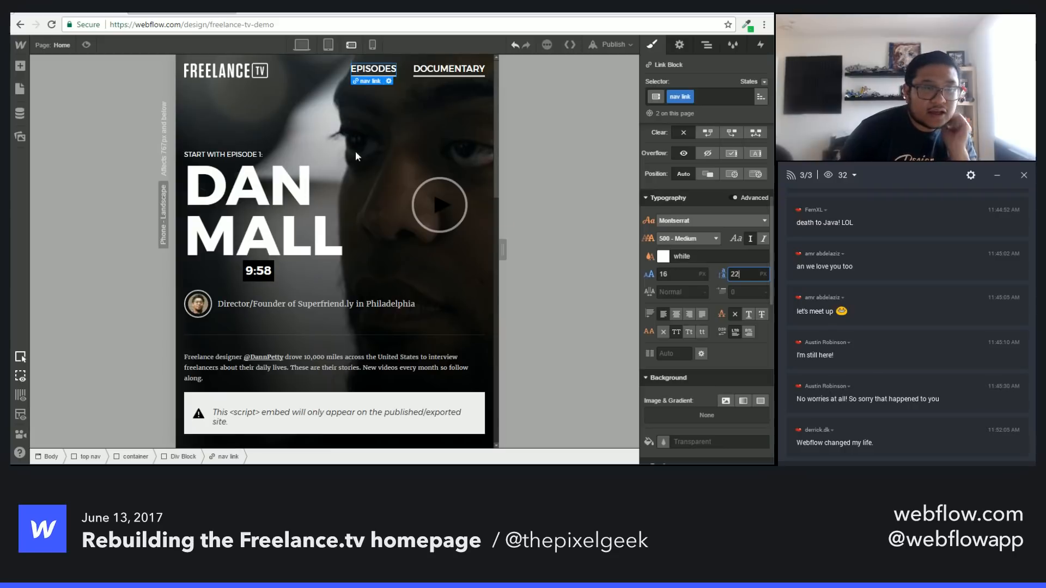
Step: Set the Freelance TV logo's width to 50% on the tablet breakpoint, starting from 25% and raising it gradually
left_click(246, 66)
left_click(246, 66)
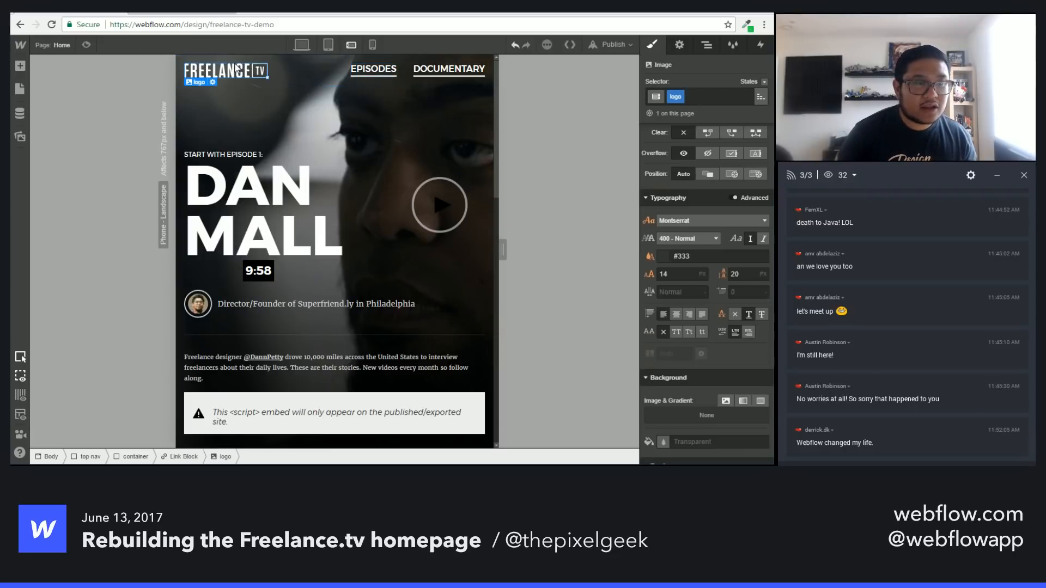
left_click(328, 45)
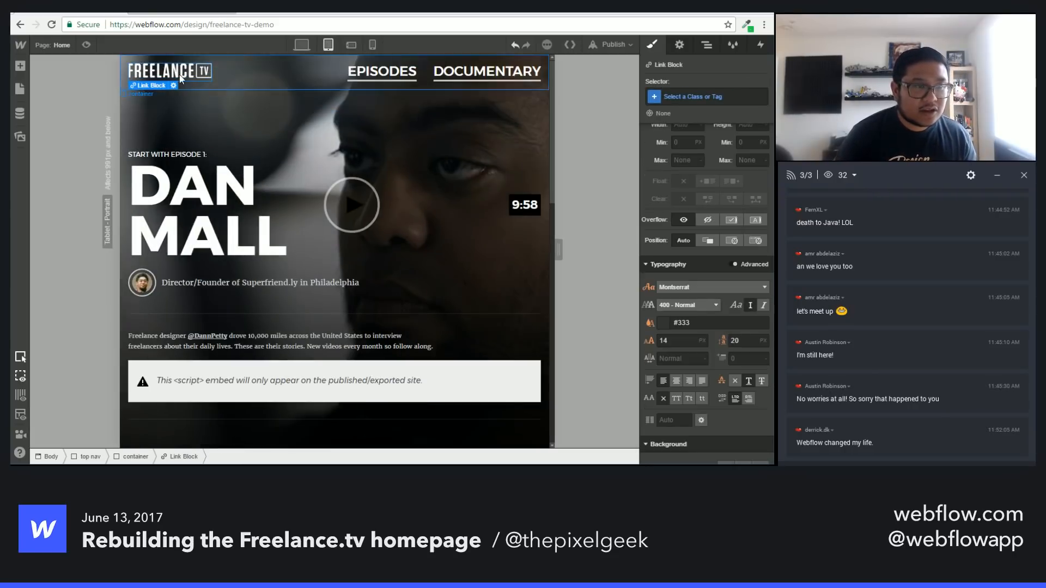
scroll(719, 267, "up", 3)
scroll(730, 279, "down", 4)
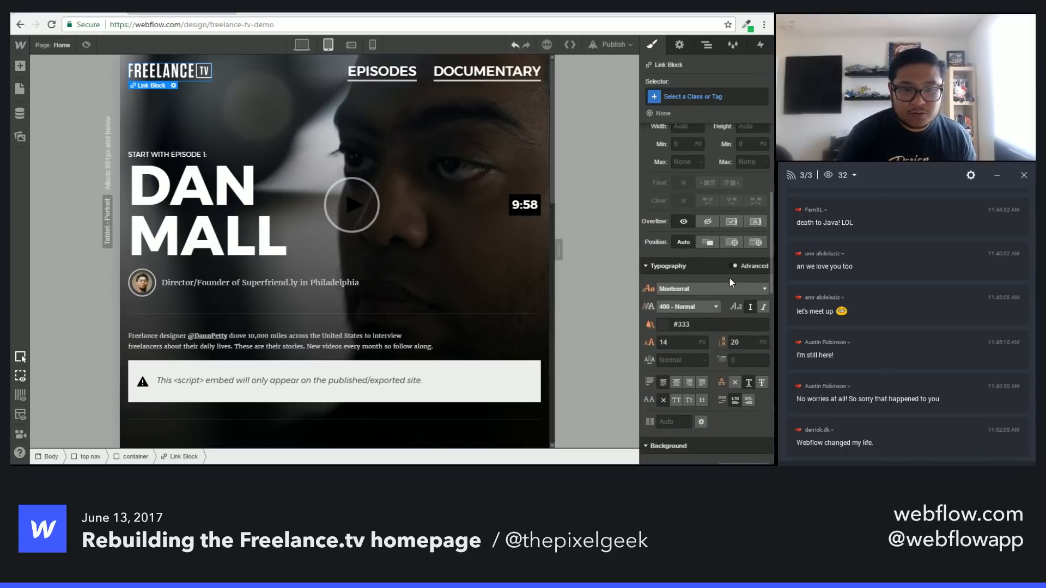
key("Down")
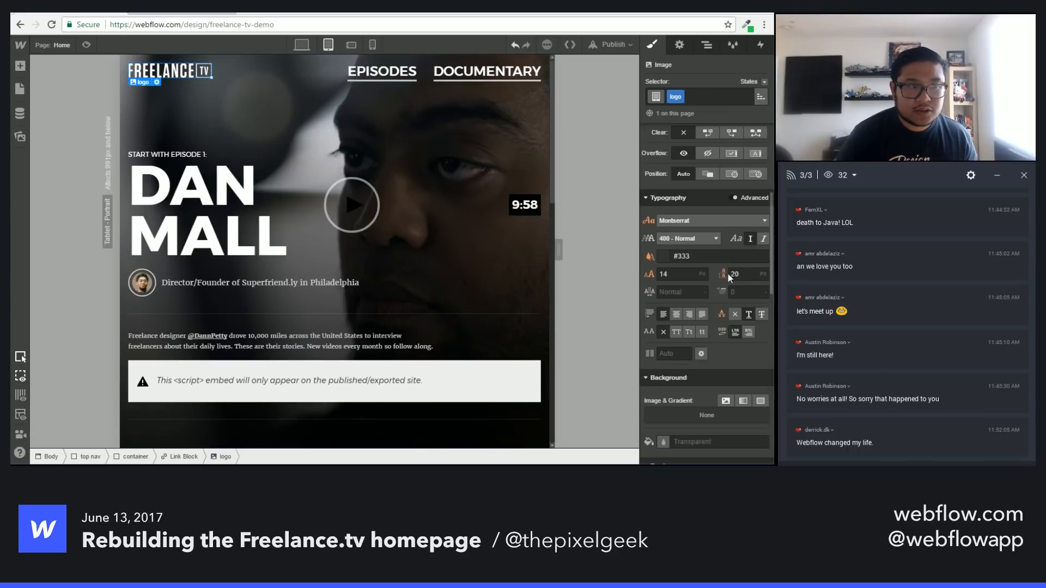
scroll(704, 221, "up", 5)
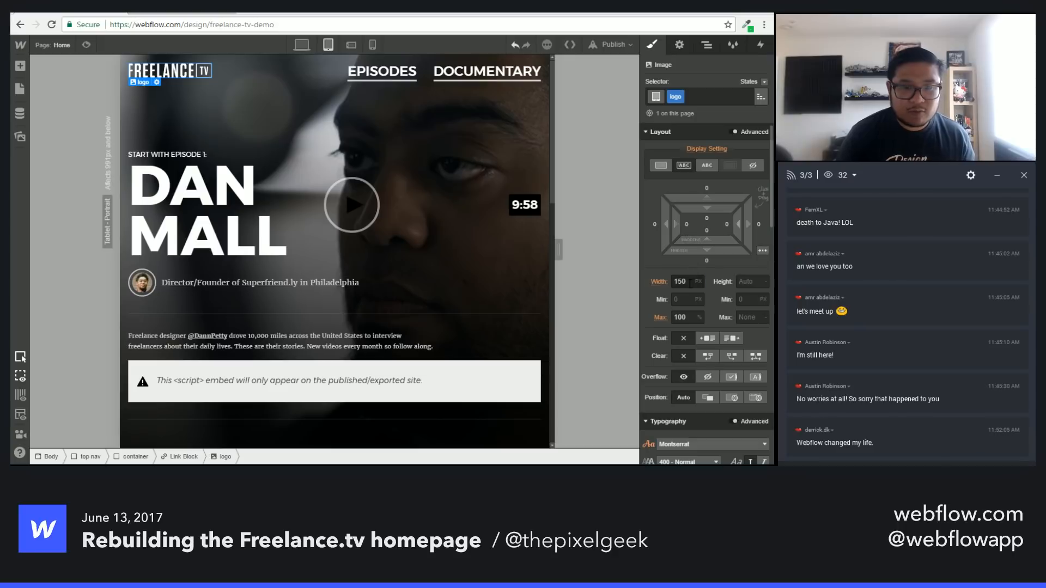
left_click(691, 283)
type("25%")
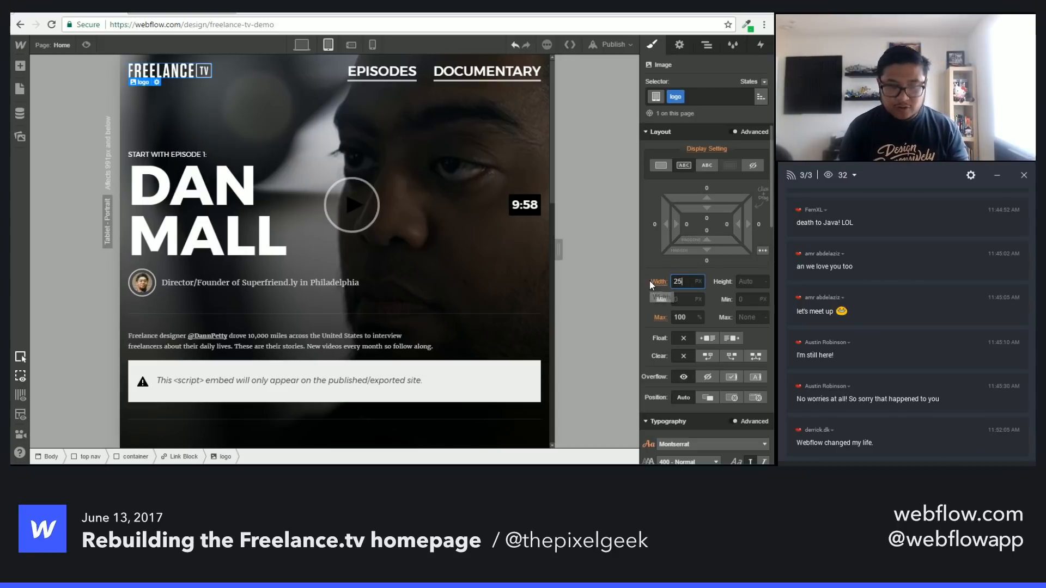
key("Up")
key("Up")
key("Up")
key("Up")
key("Up")
key("Up")
key("Up")
key("Up")
key("Up")
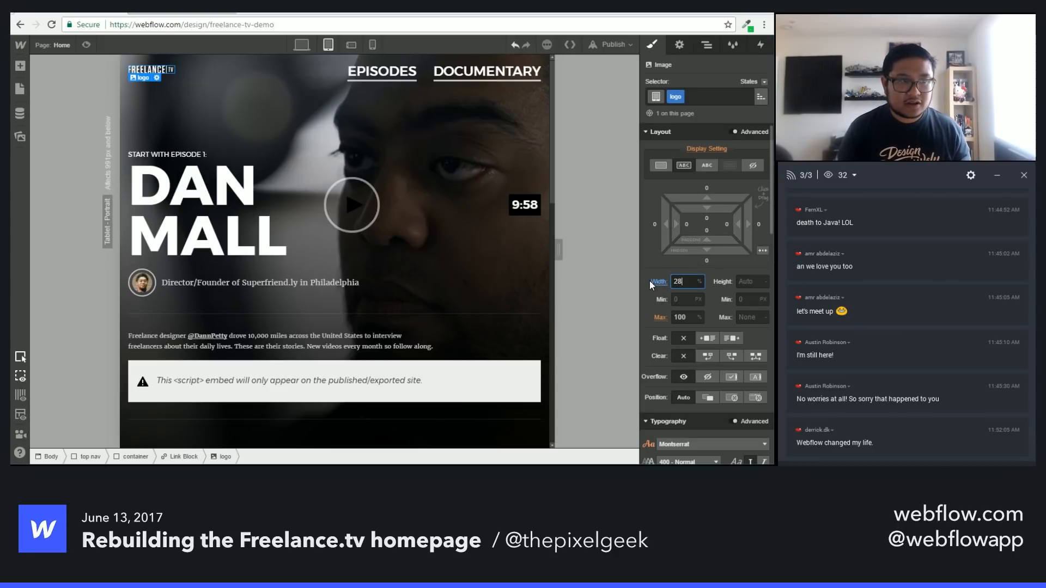
key("Up")
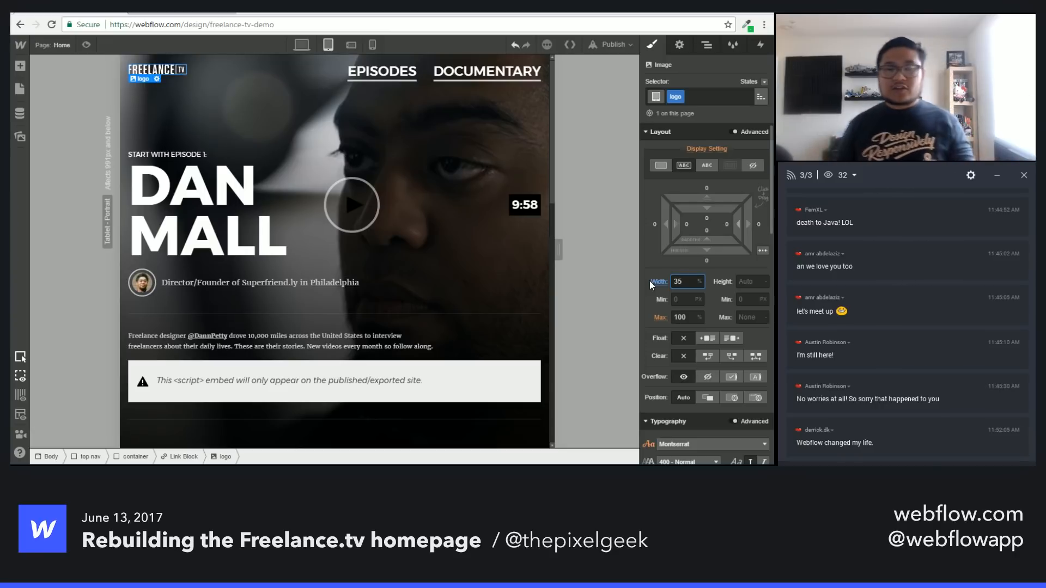
key("Up")
key("Up")
key("Up")
key("Up")
key("Up")
key("Up")
key("Up")
key("Up")
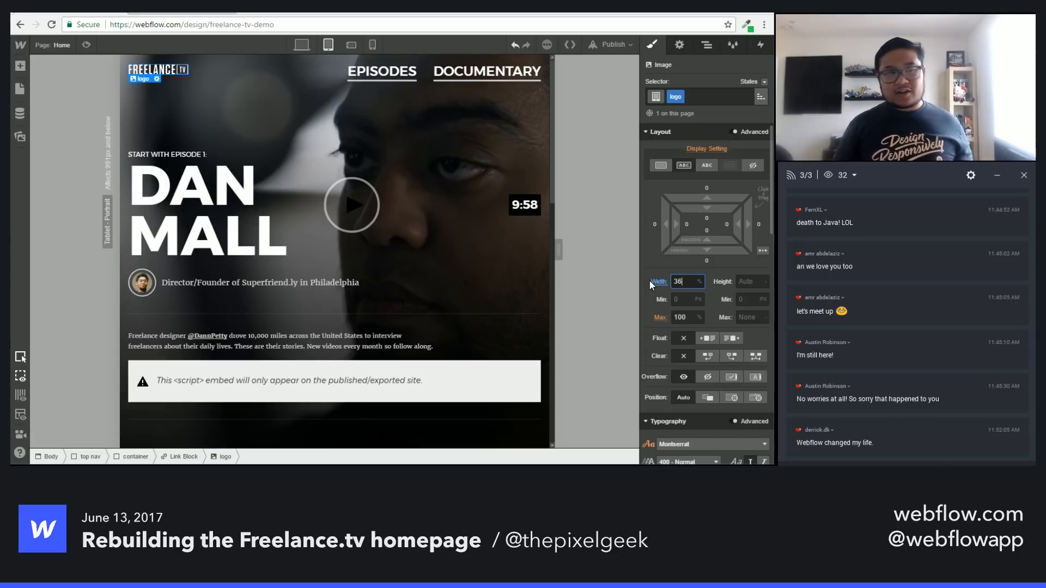
key("Up")
key("Up")
key("Up")
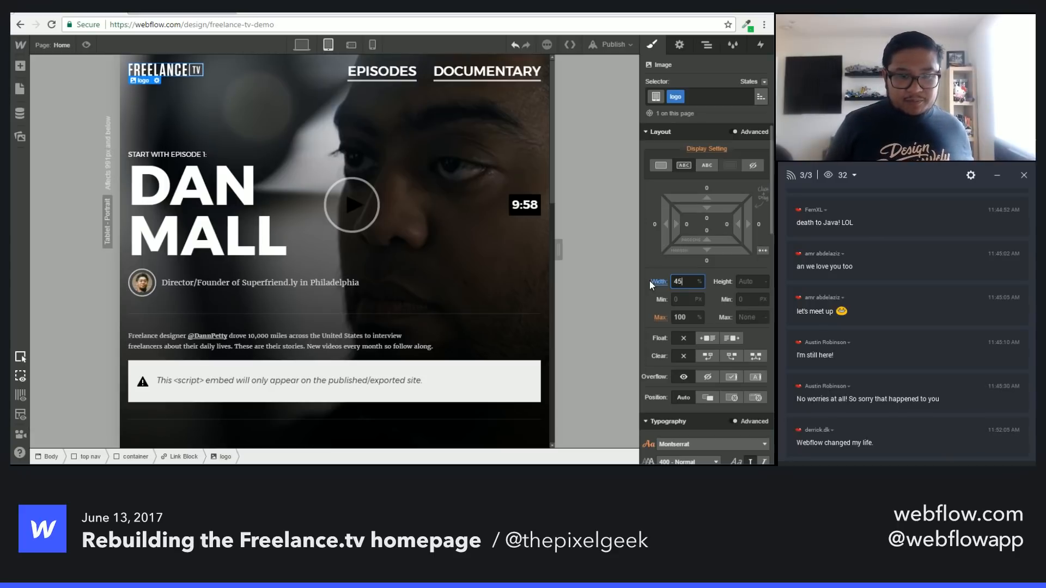
key("Up")
key("Up")
key("Up")
key("Up")
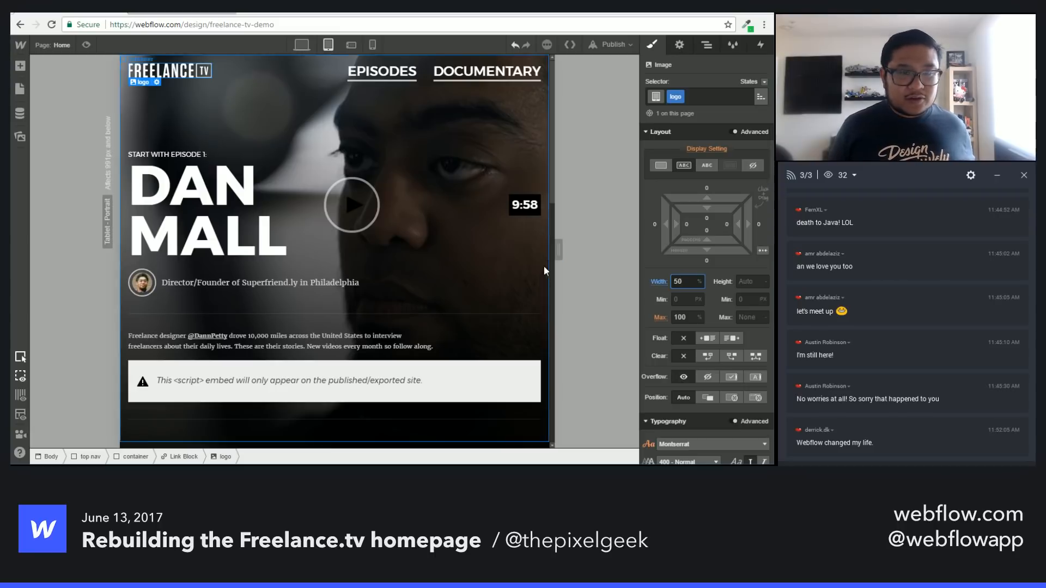
Step: Narrow the canvas and compare the logo and nav links between the tablet and phone landscape breakpoints
left_click_drag(559, 250, 537, 238)
left_click(351, 44)
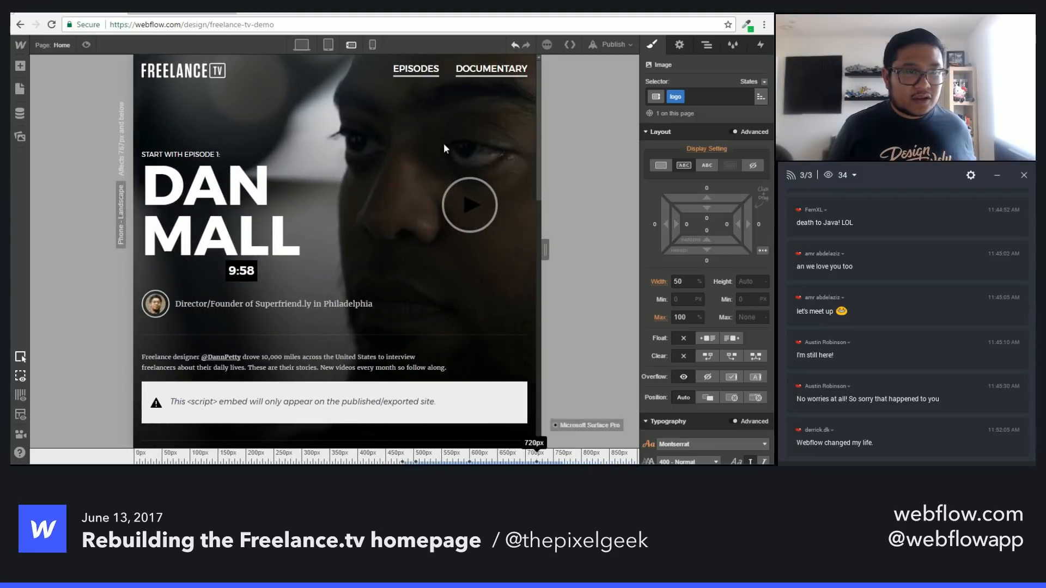
left_click(328, 44)
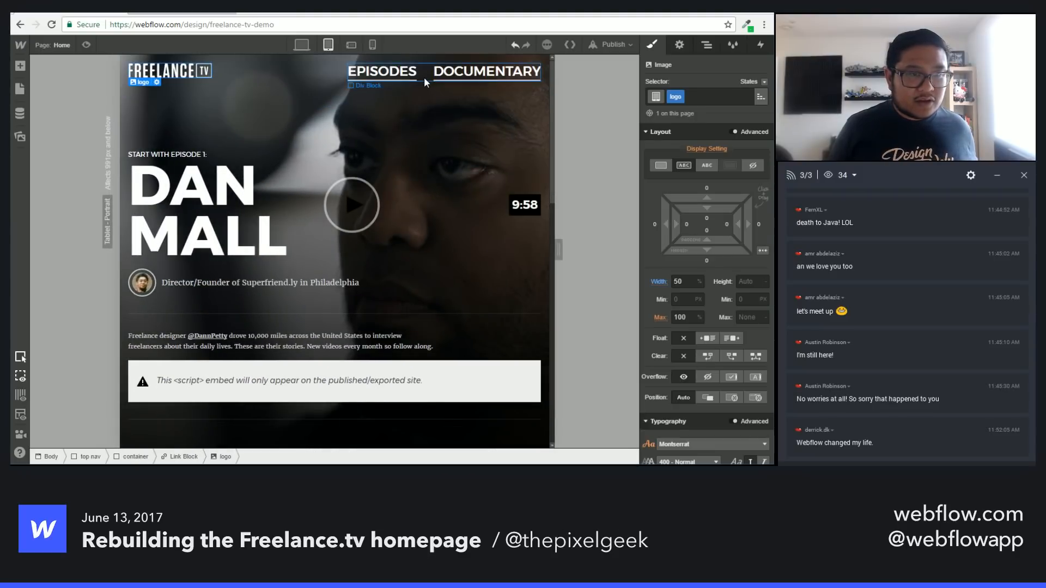
left_click(424, 77)
left_click(405, 78)
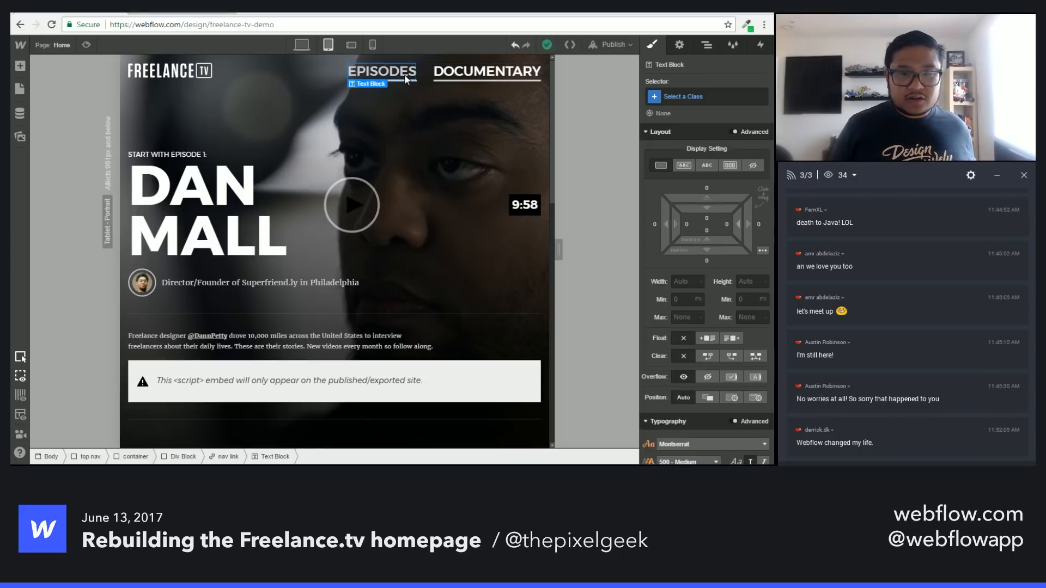
left_click(426, 74)
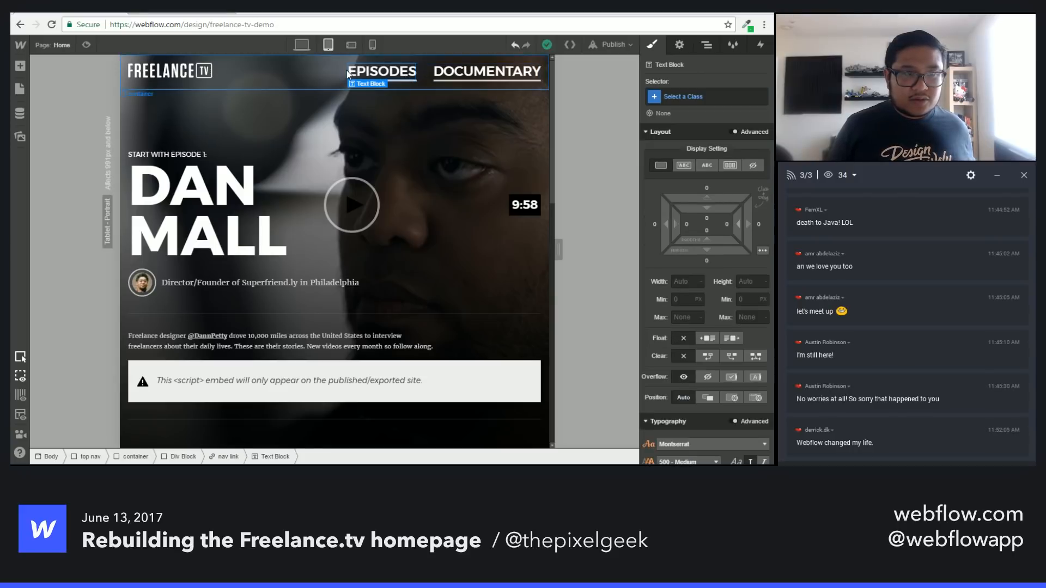
Step: Try a 5% left margin on the Documentary nav link at phone landscape and remove that override
left_click(351, 45)
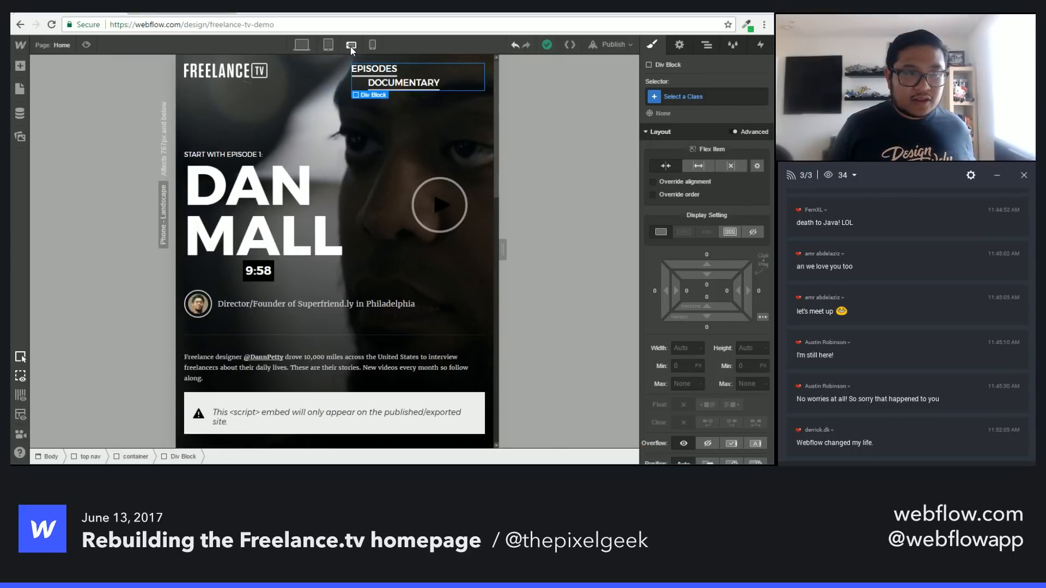
left_click(400, 83)
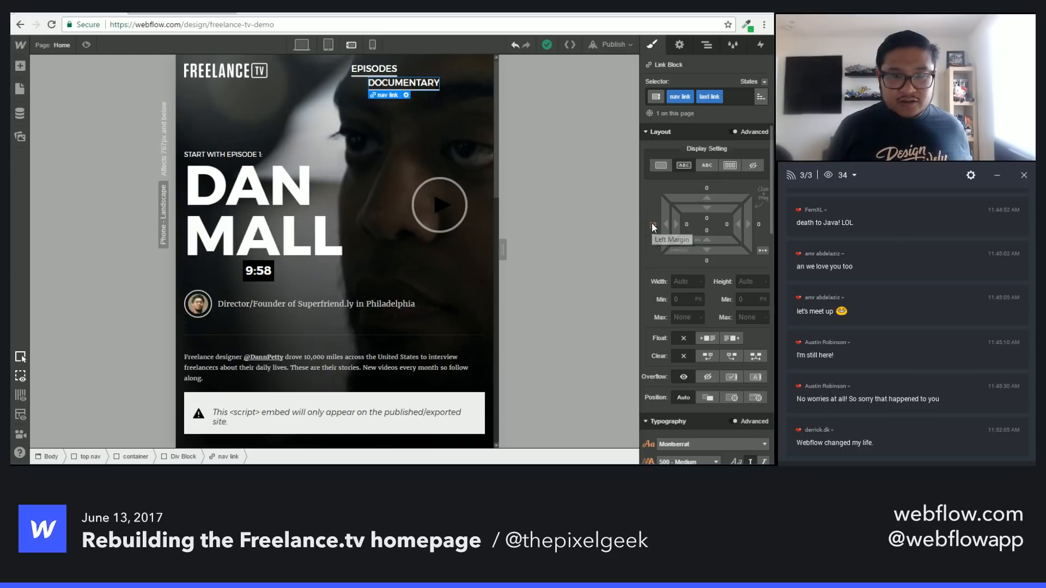
left_click(653, 225)
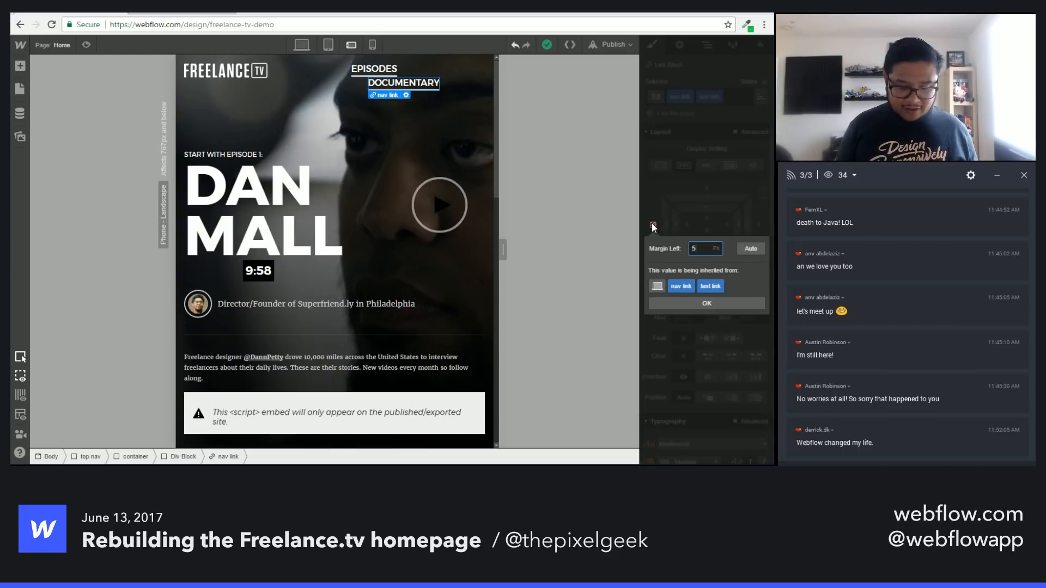
key("Return")
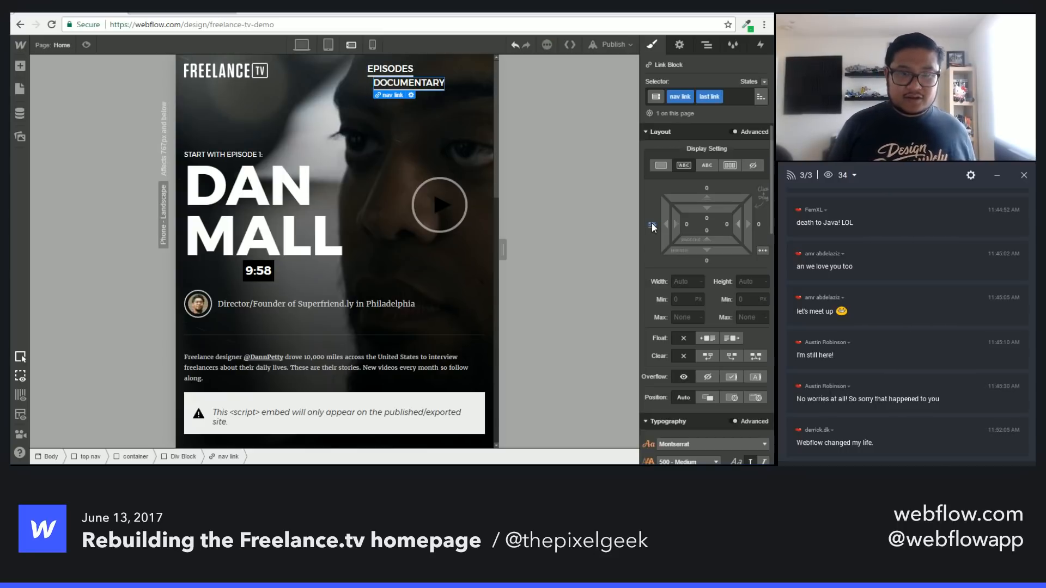
left_click(652, 223)
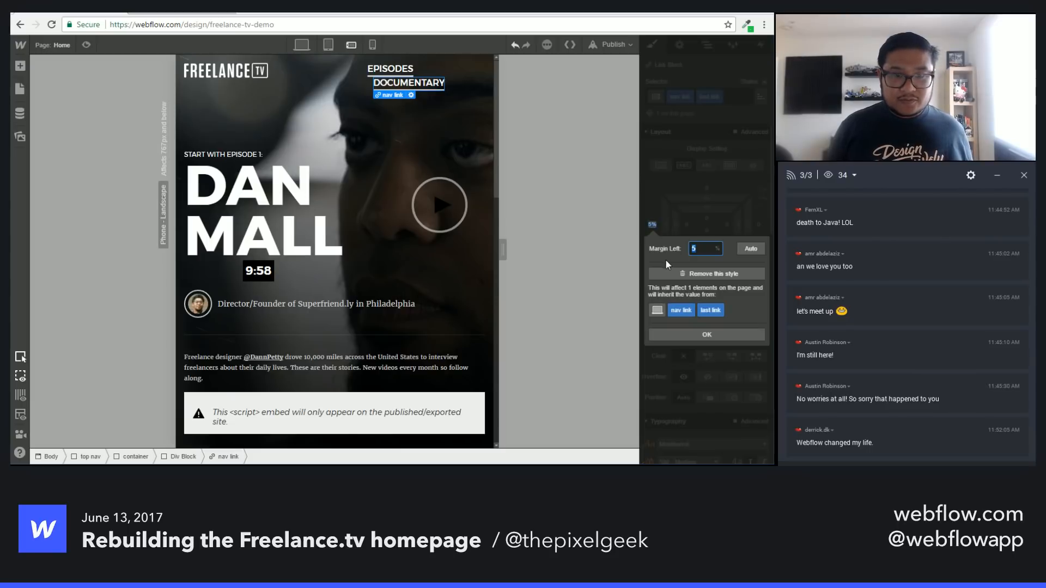
left_click(663, 278)
Step: Set the Documentary link's left margin to 0 and increase it to 11 px
left_click(653, 224)
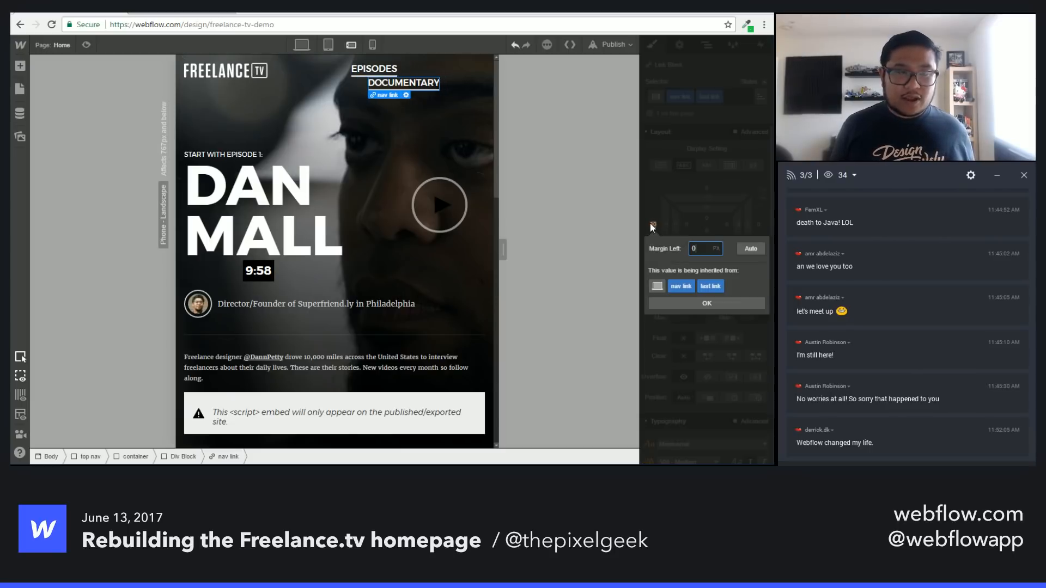
type("0")
key("Return")
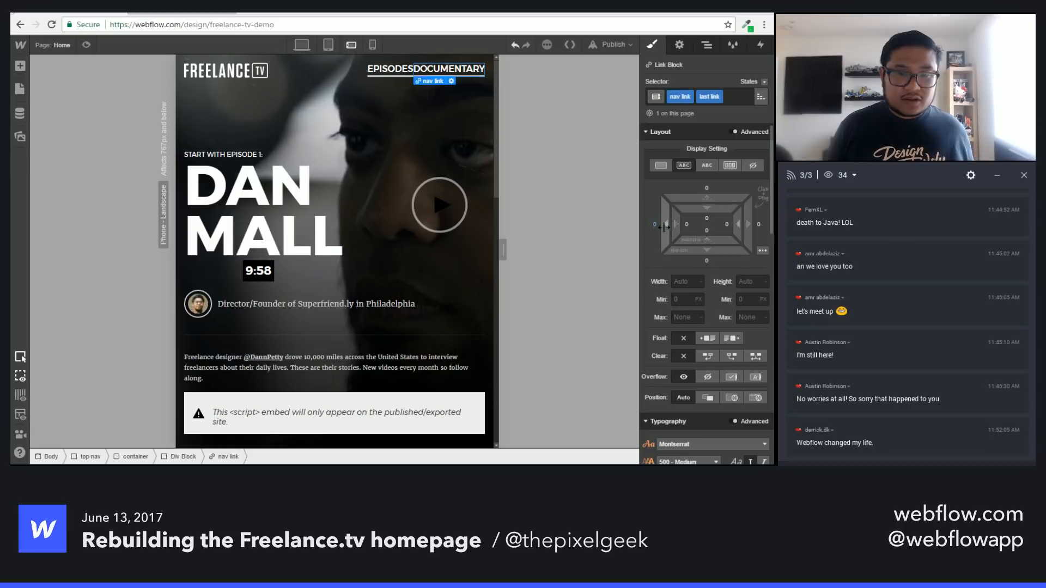
left_click_drag(659, 227, 646, 228)
Step: Try left margins of 2.5% and 1% on the Documentary link
left_click(651, 221)
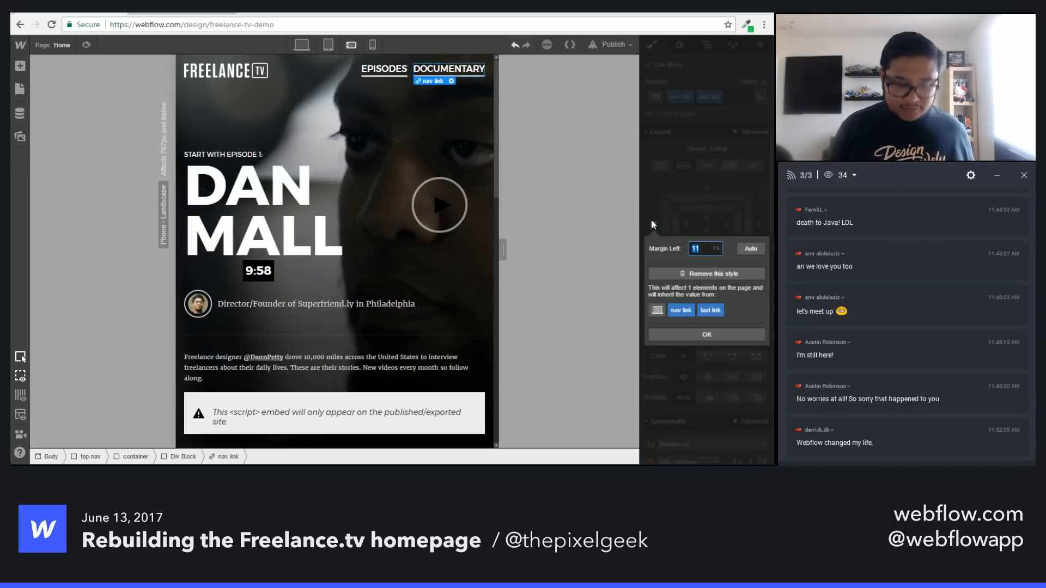
type("2.5%")
key("Return")
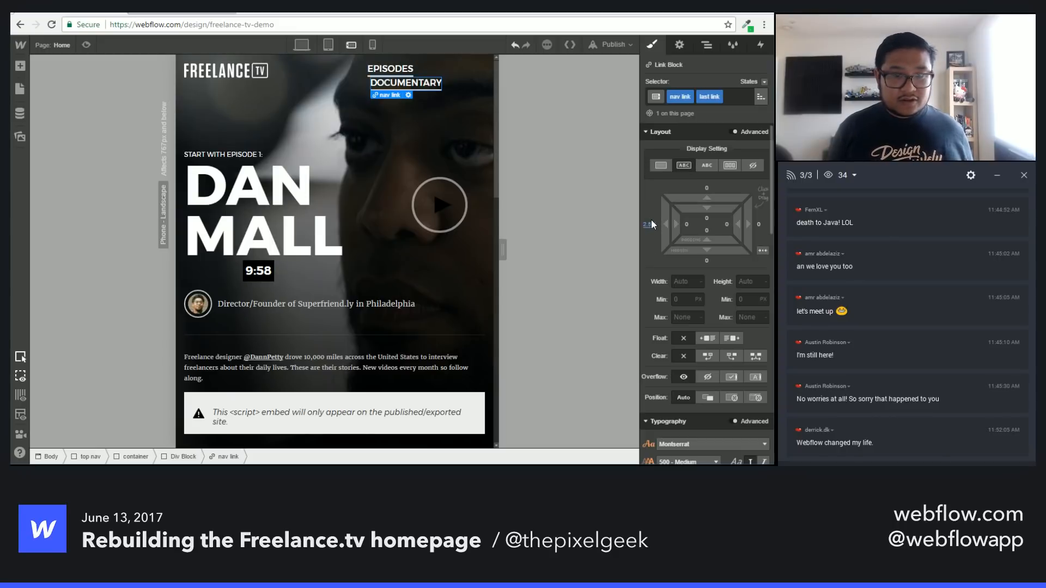
left_click(650, 225)
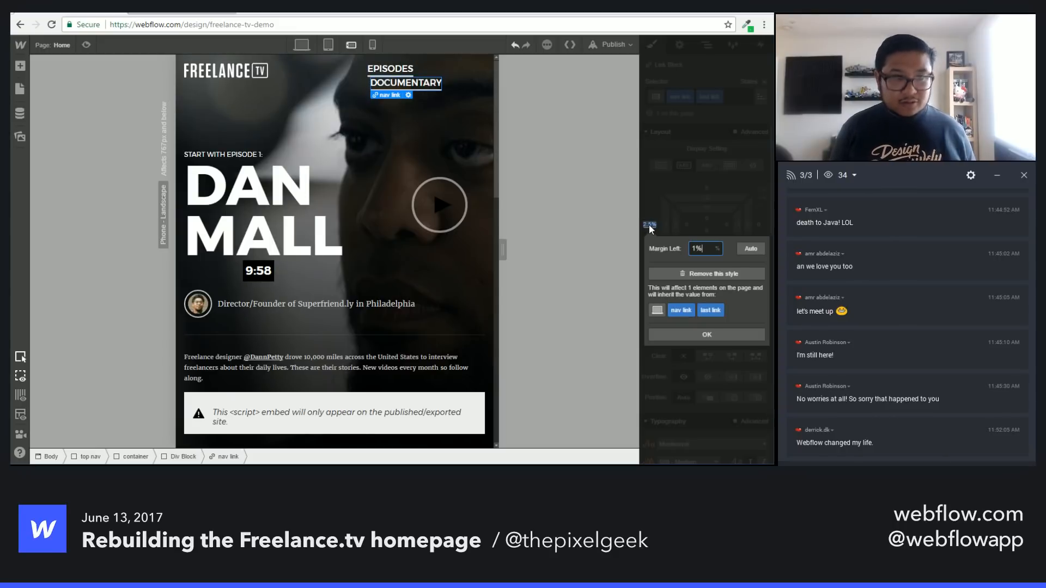
type("1%")
key("Return")
Step: Set the Documentary link's left margin to 10 px on phone landscape
left_click(647, 225)
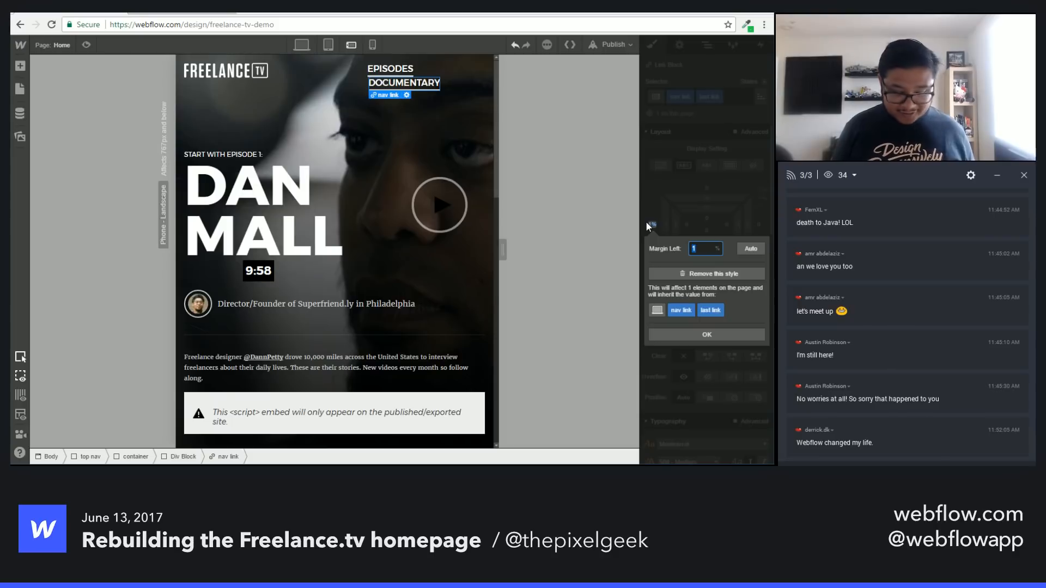
type("10px")
key("Return")
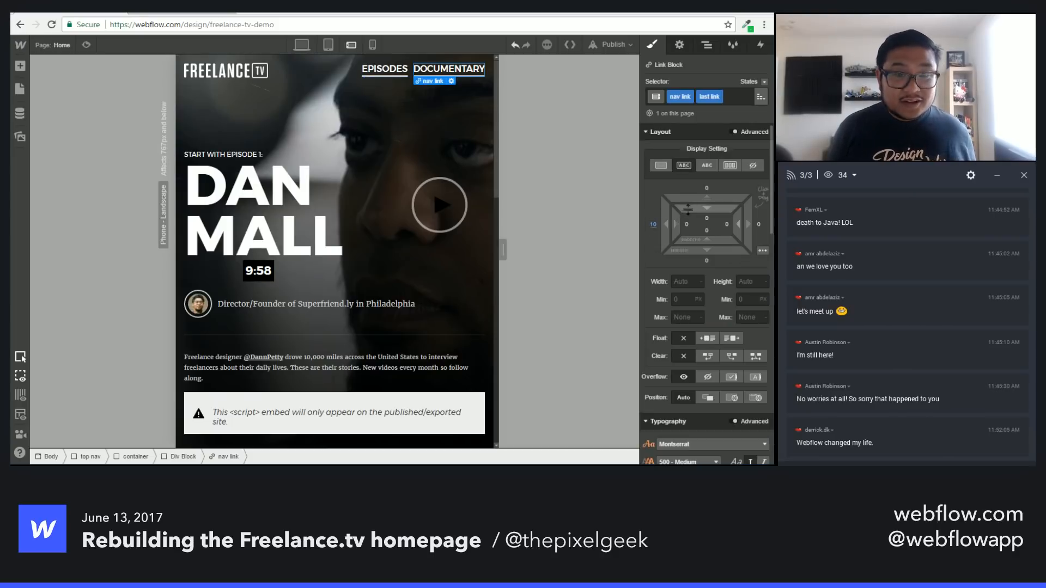
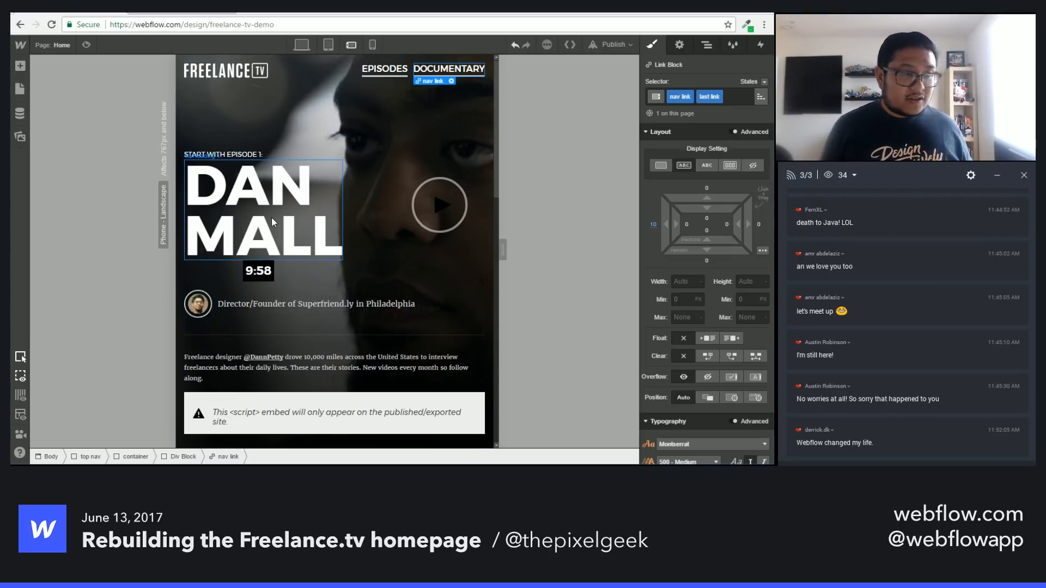
Step: Set the font size of All H1 Headings to 13vw on the tablet breakpoint, raising it gradually from 2vw
left_click(206, 194)
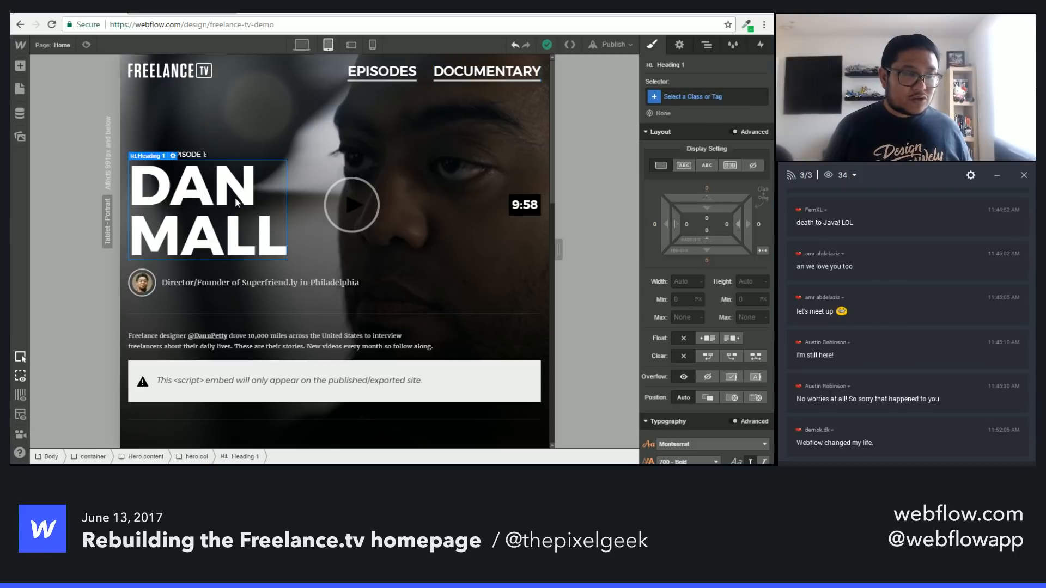
left_click(678, 94)
left_click(689, 254)
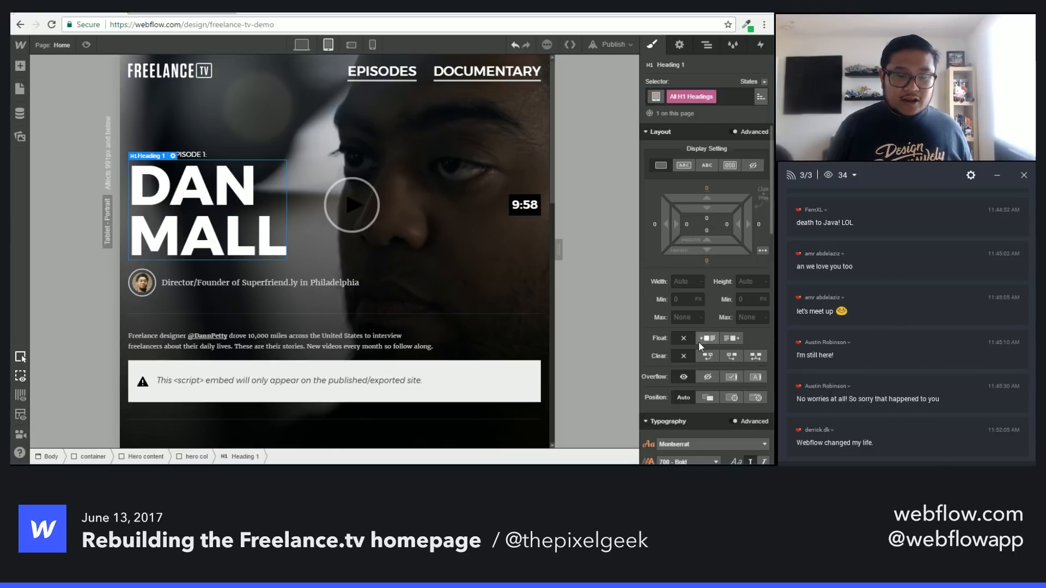
scroll(688, 354, "down", 1)
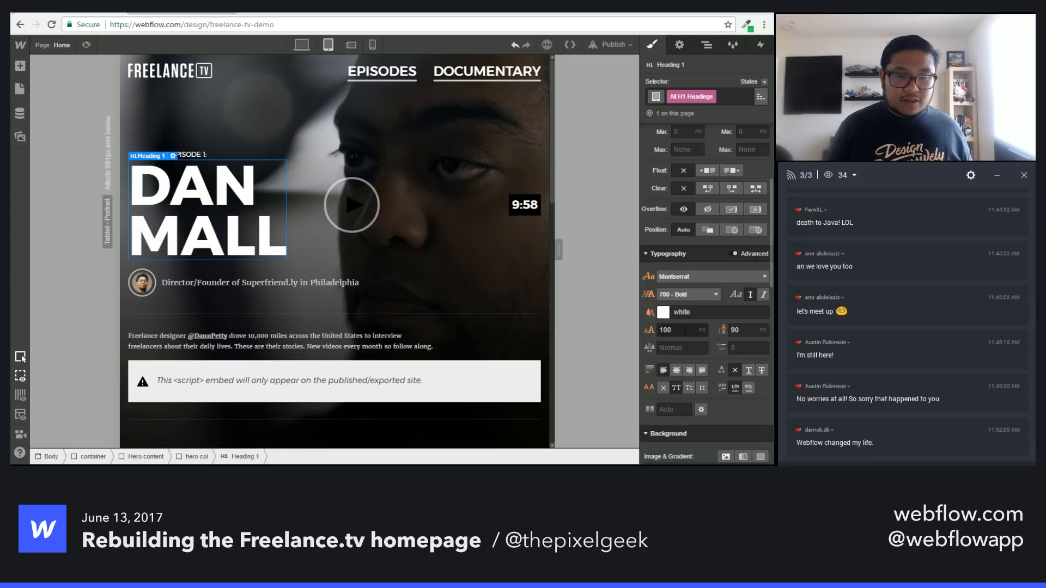
left_click(681, 330)
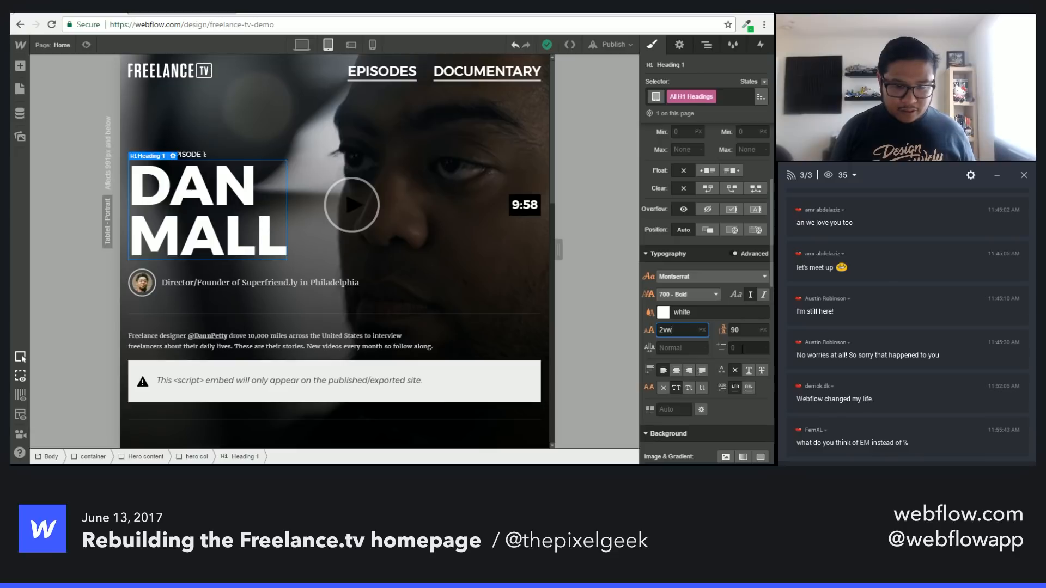
key("BackSpace")
key("BackSpace")
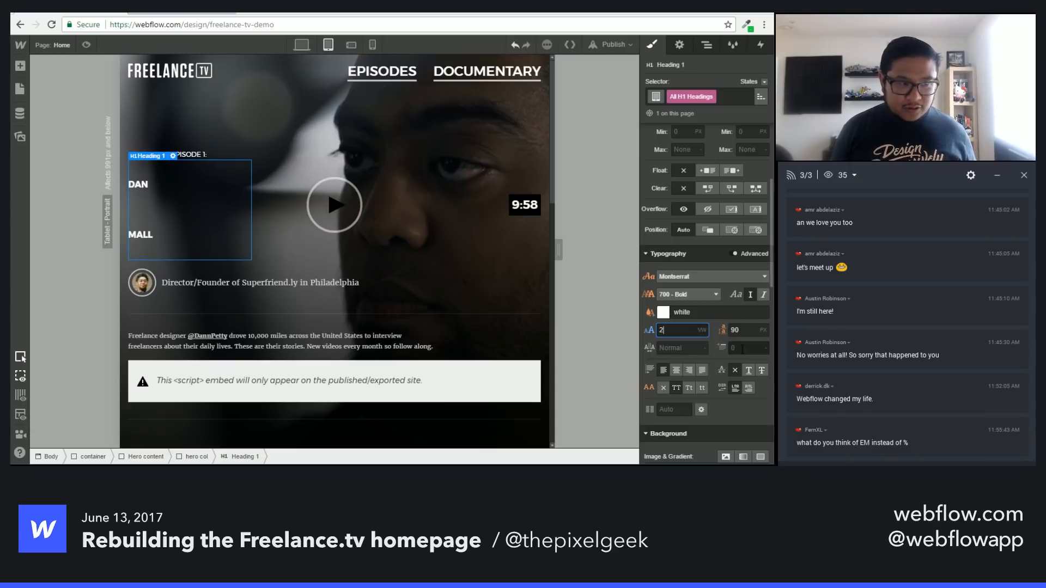
key("Up")
key("Up")
key("Up")
key("Up")
key("Up")
key("Up")
key("Up")
key("Up")
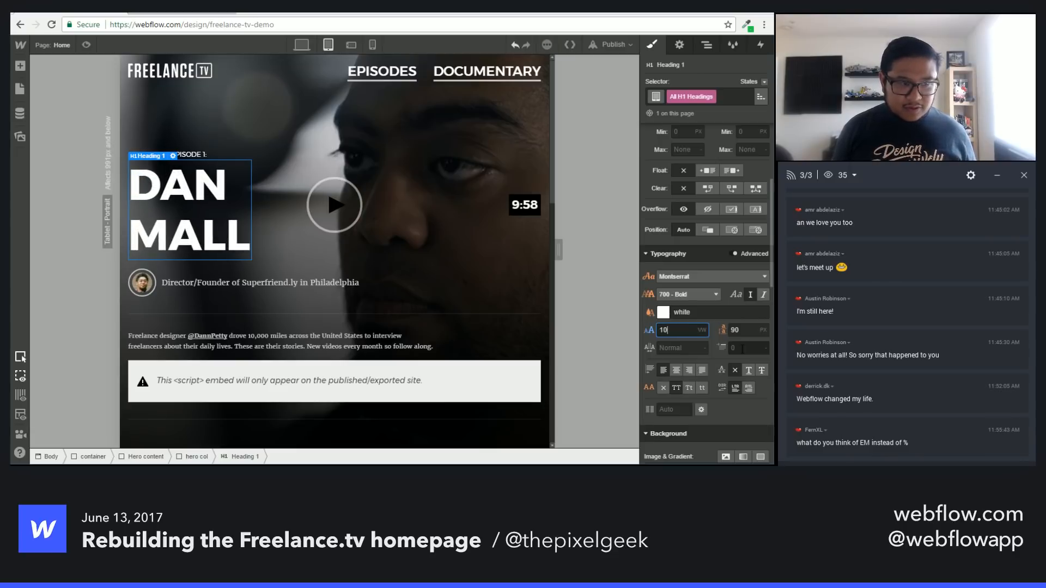
key("Up")
key("Up")
key("Up")
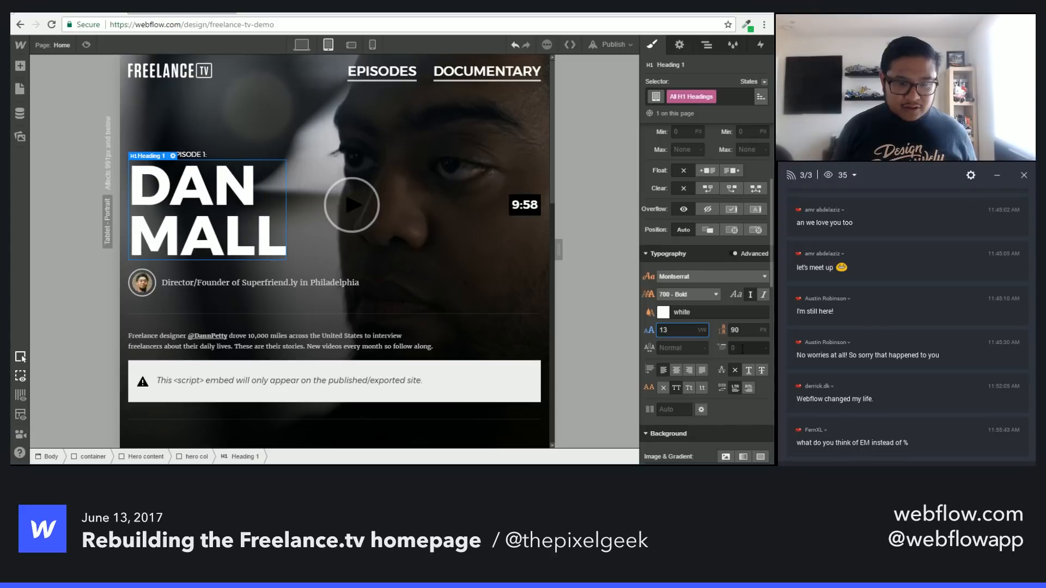
Step: Set the line height of All H1 Headings to 12vw on the tablet breakpoint
key("Tab")
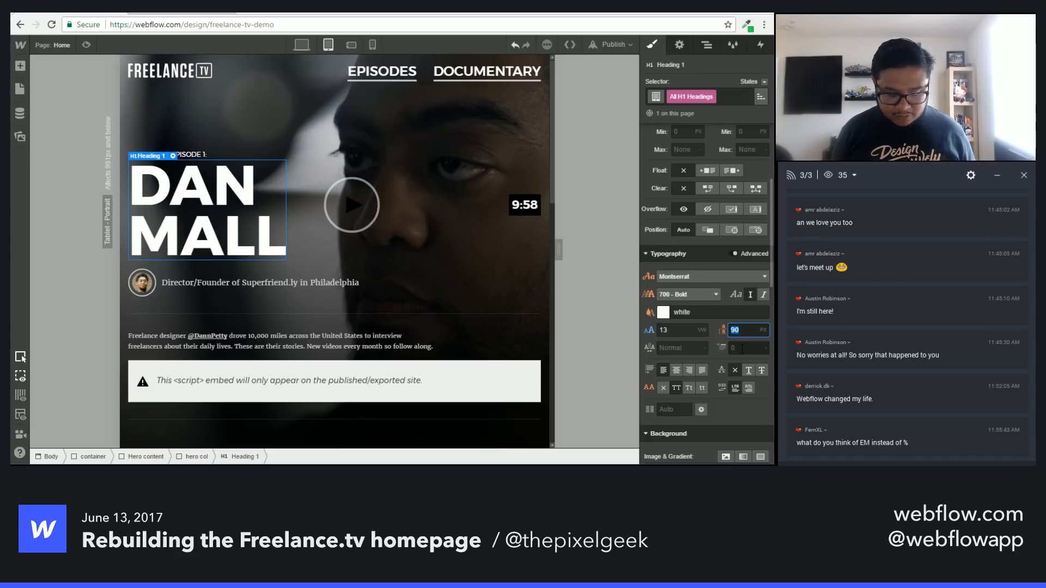
key("Return")
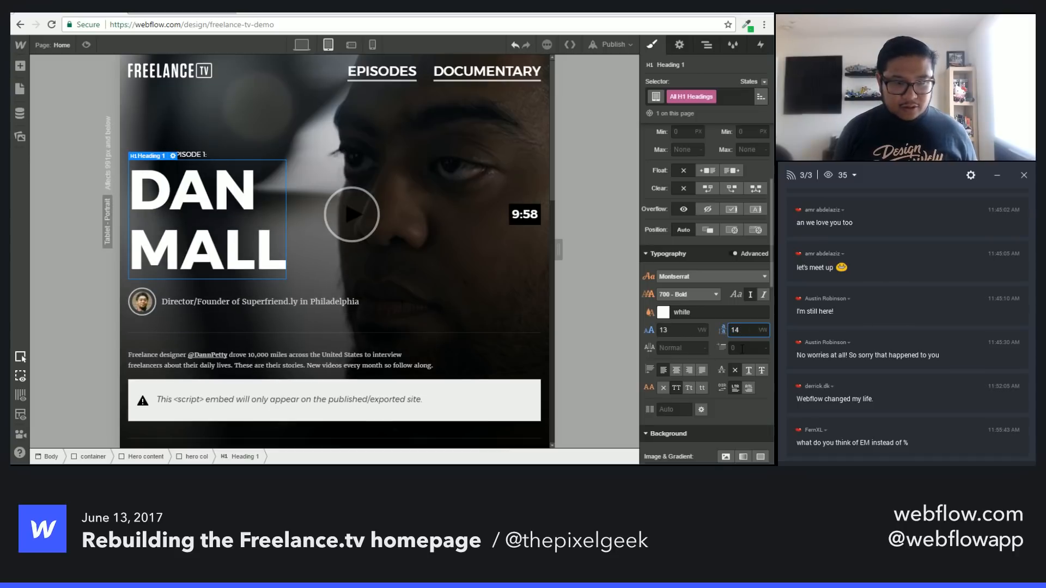
key("Down")
key("Down")
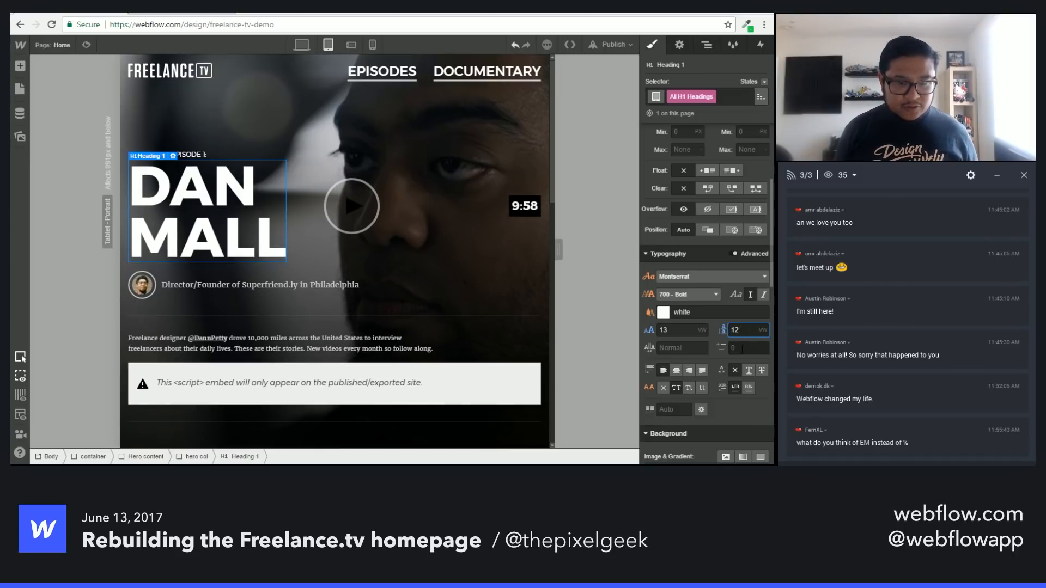
Step: Check how the hero heading scales at wider canvas widths and on the phone landscape and phone portrait breakpoints
mouse_move(558, 250)
left_mouse_down()
mouse_move(634, 246)
mouse_move(540, 246)
mouse_move(575, 244)
left_mouse_up()
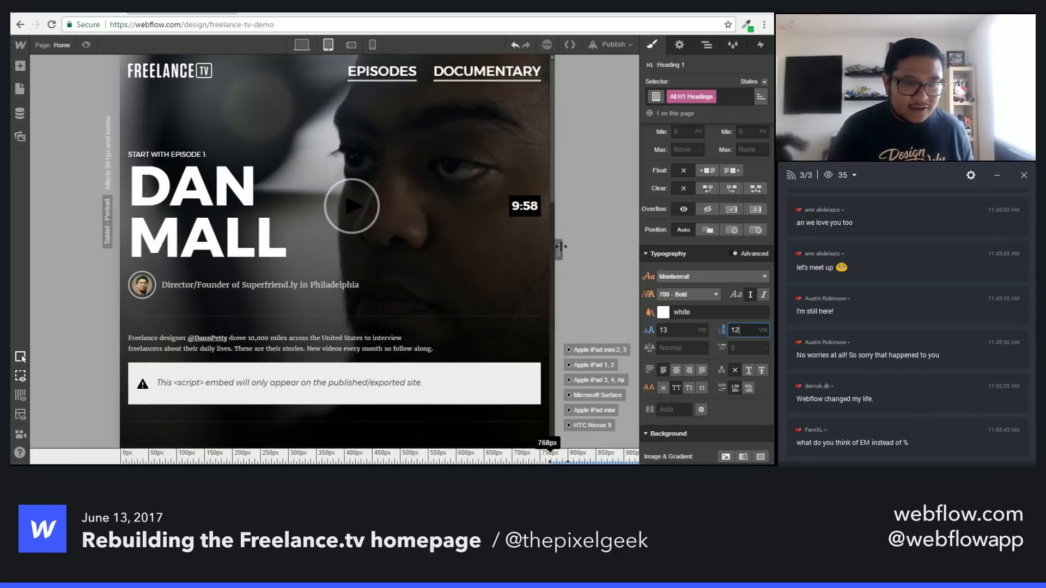
left_click_drag(322, 128, 317, 133)
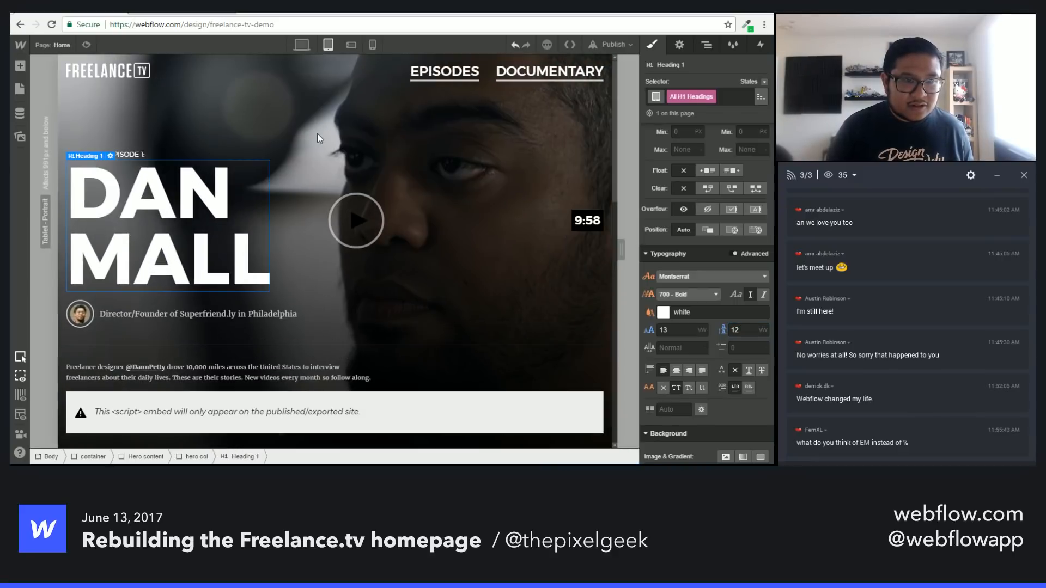
left_click(351, 46)
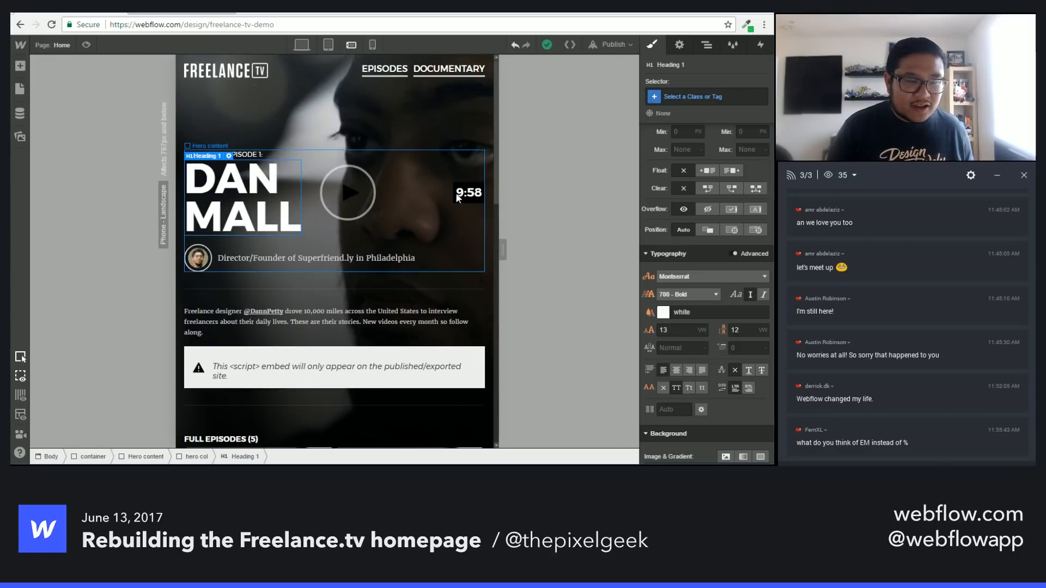
left_click(373, 45)
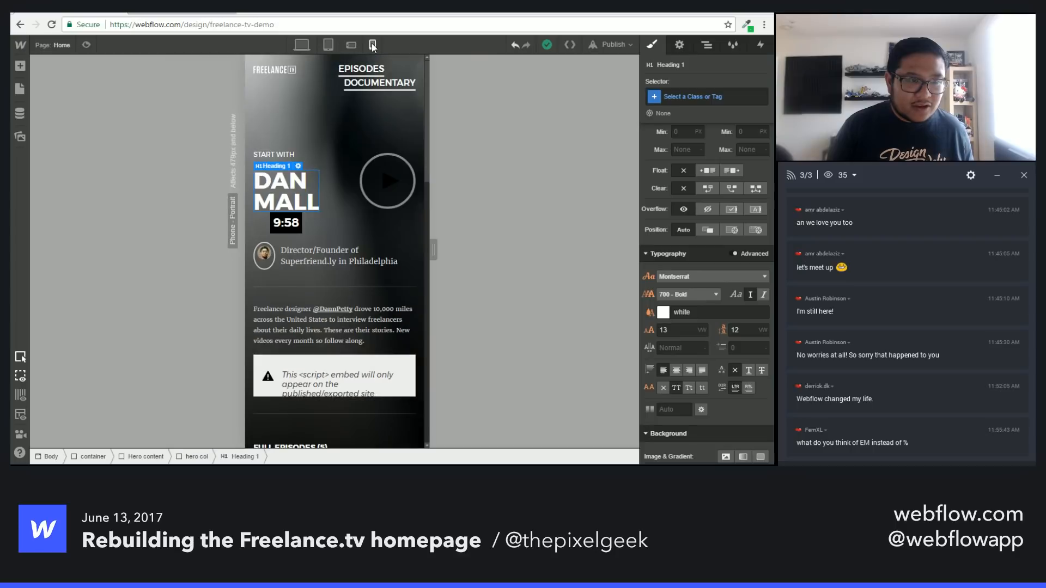
left_click(351, 45)
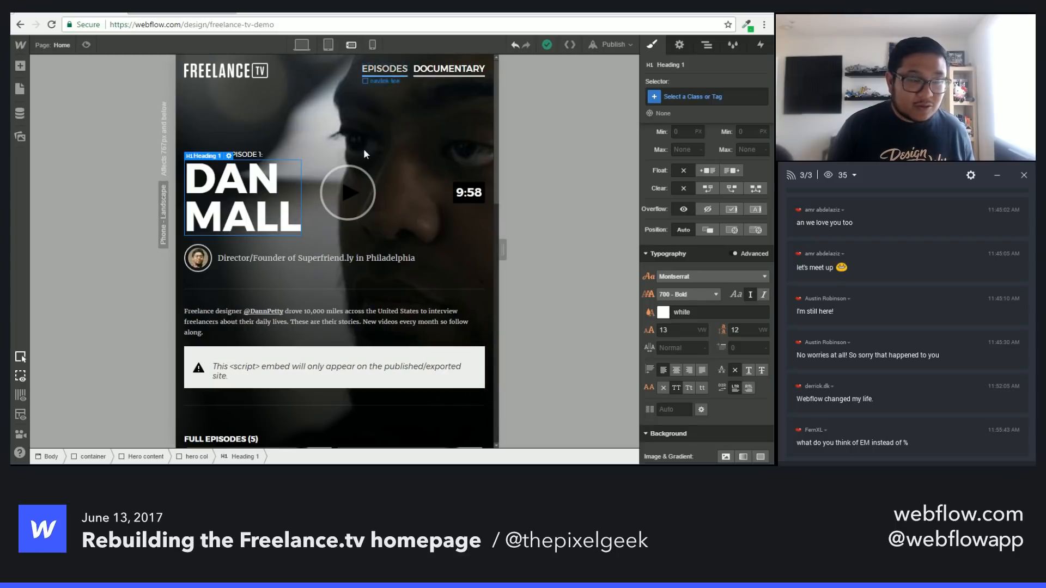
left_click_drag(503, 250, 545, 250)
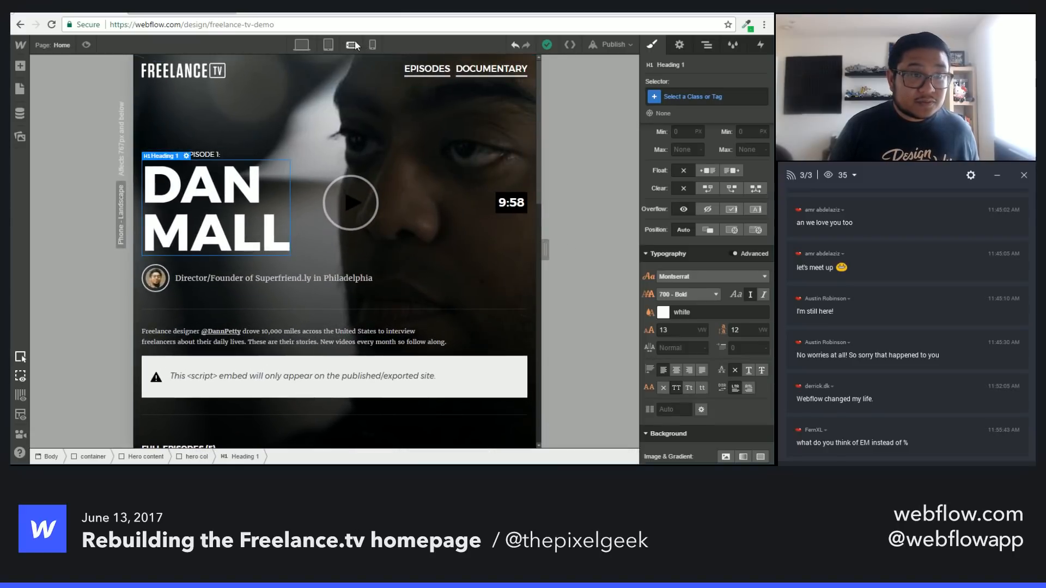
left_click(329, 45)
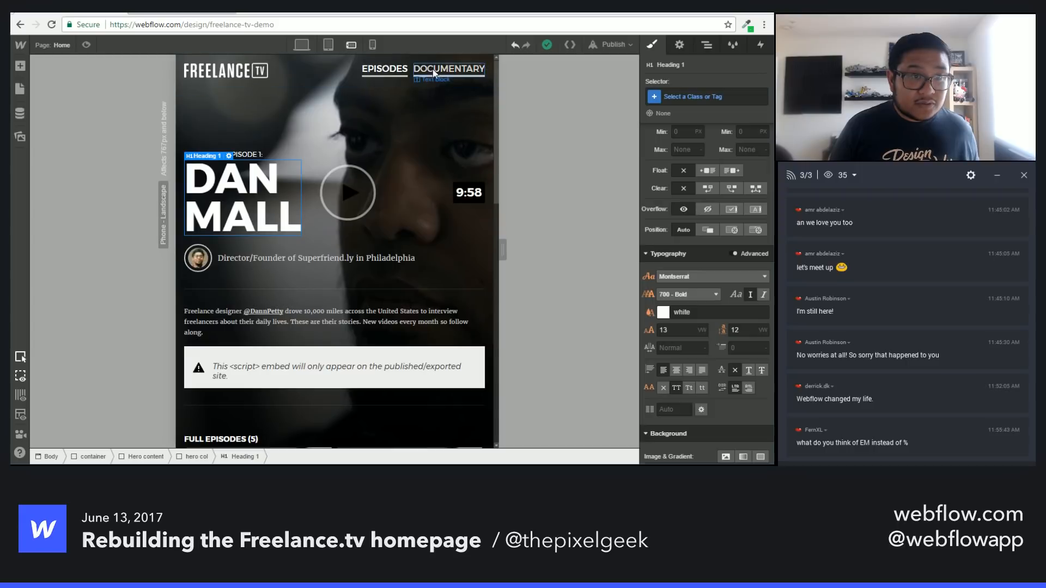
Step: Set the nav link font size to 14 px and line height to 20 px on phone landscape
left_click(410, 73)
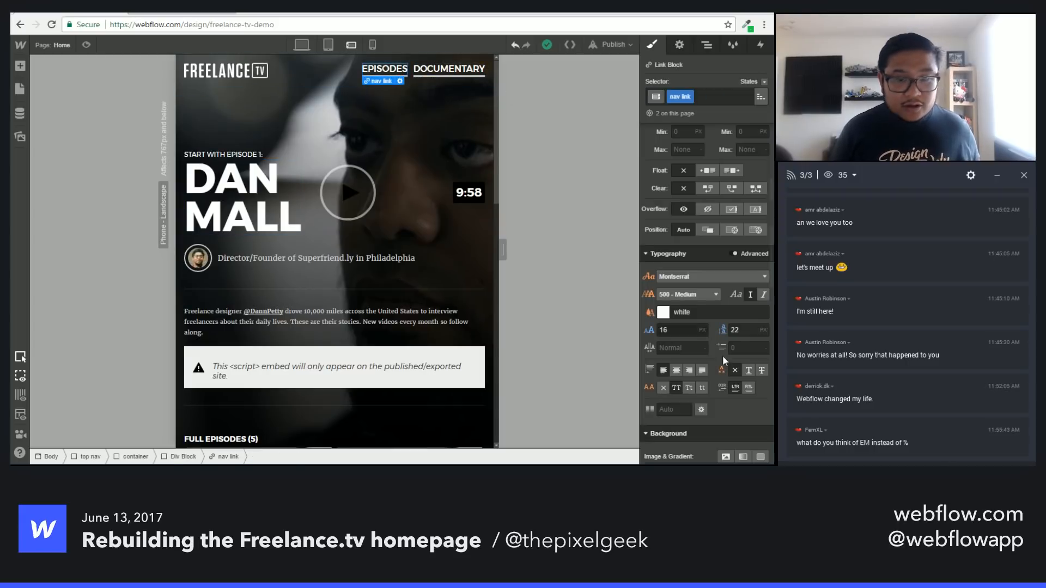
left_click(673, 332)
key("Down")
key("Down")
key("Tab")
key("Down")
key("Down")
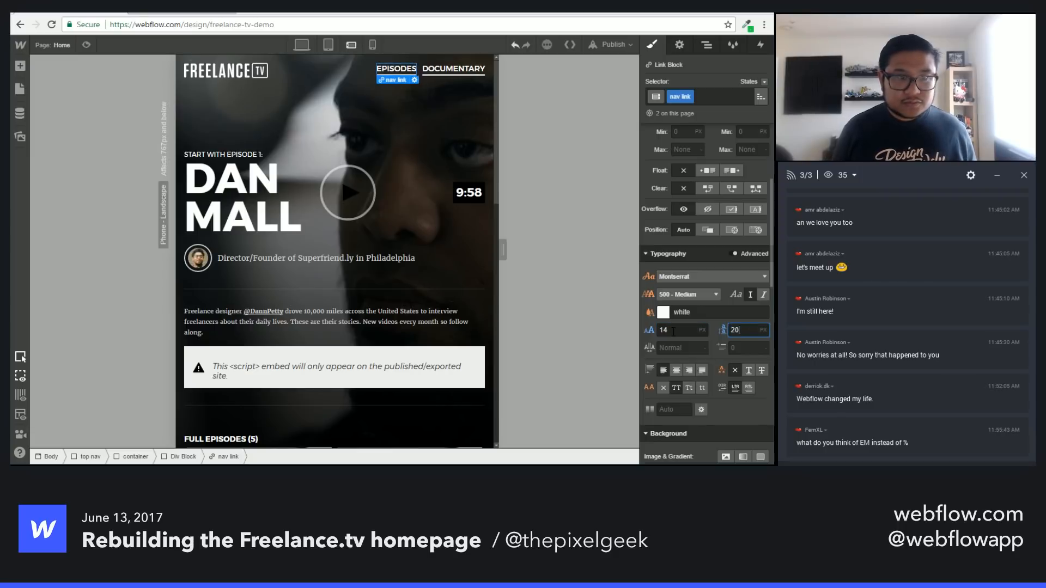
Step: Select the div block that wraps the Episodes and Documentary links
scroll(677, 291, "up", 4)
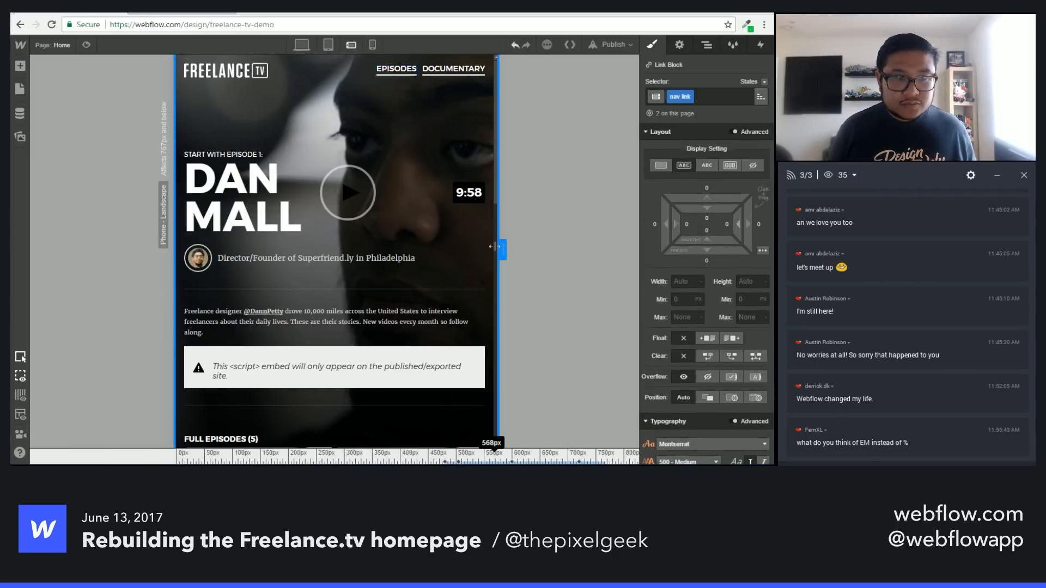
left_click(449, 72)
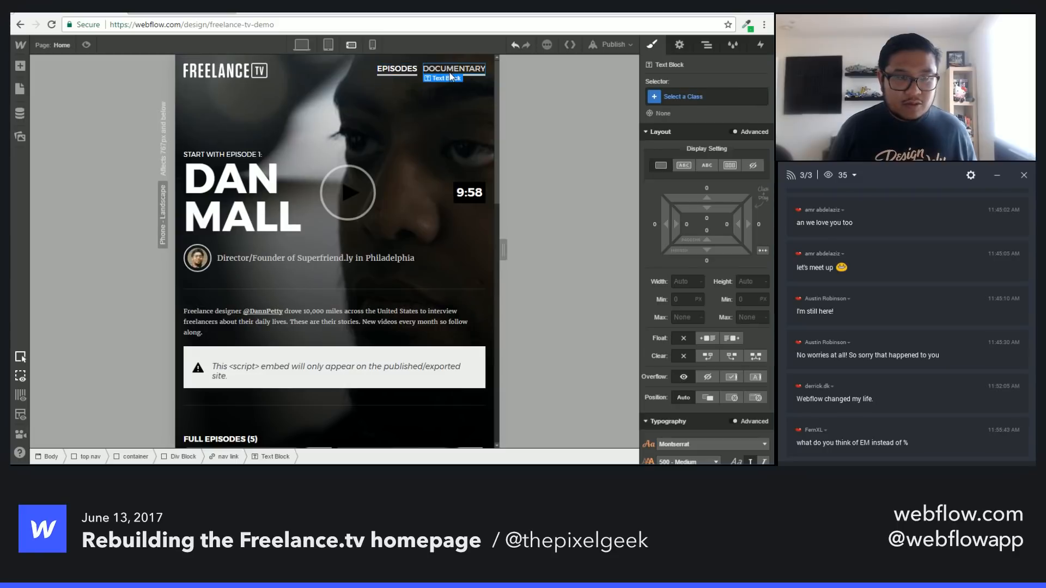
key("Up")
key("Up")
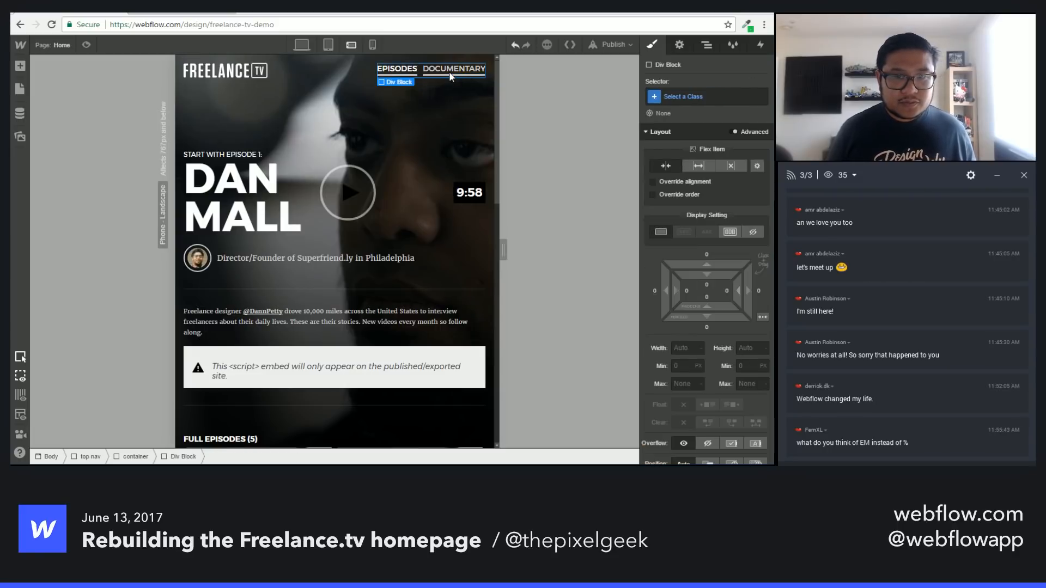
Step: Try making the nav links' div block expand to fill the top nav on the desktop breakpoint, and undo it
left_click(328, 44)
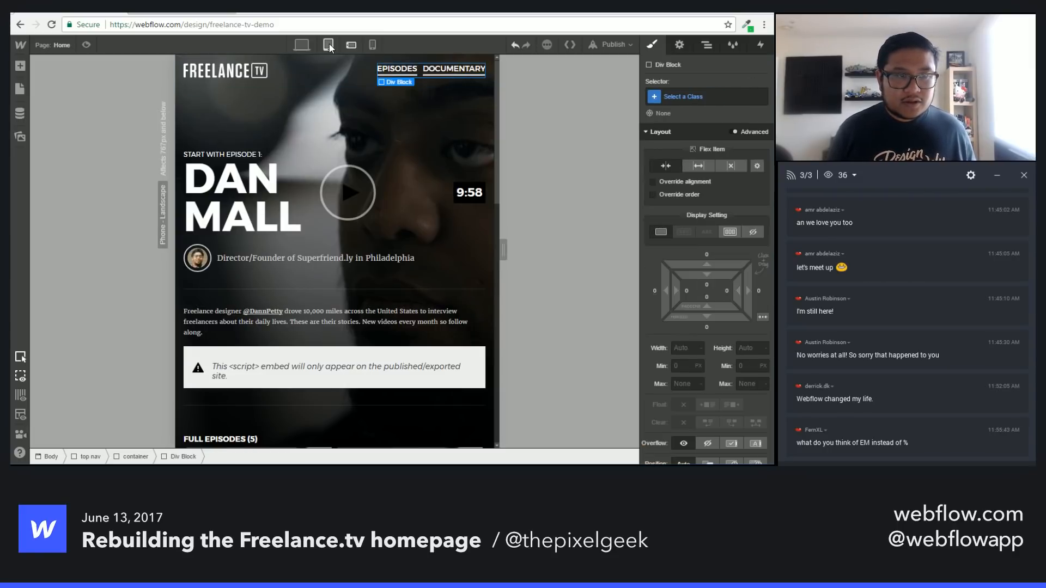
left_click(303, 46)
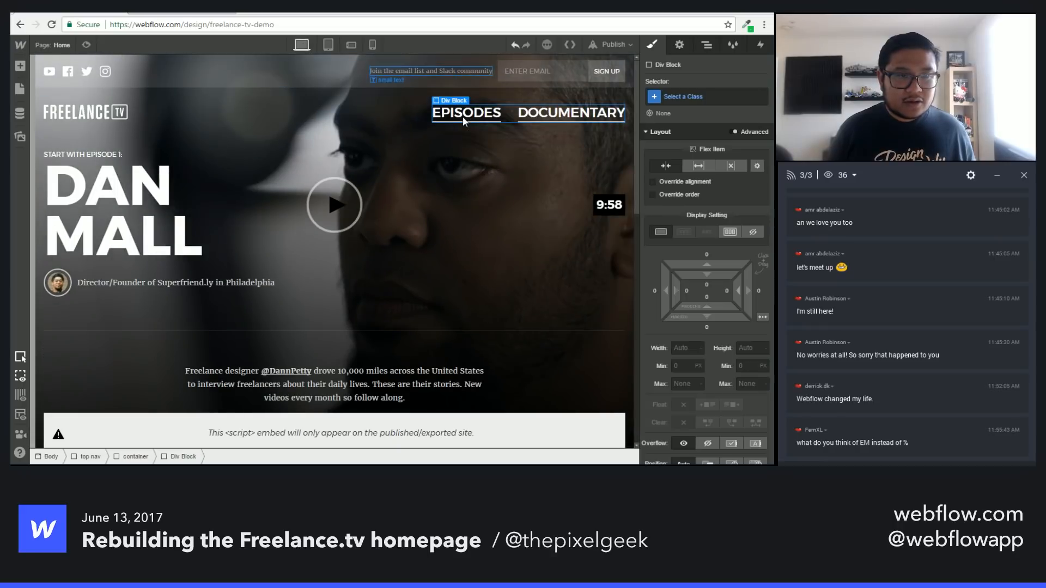
left_click(703, 166)
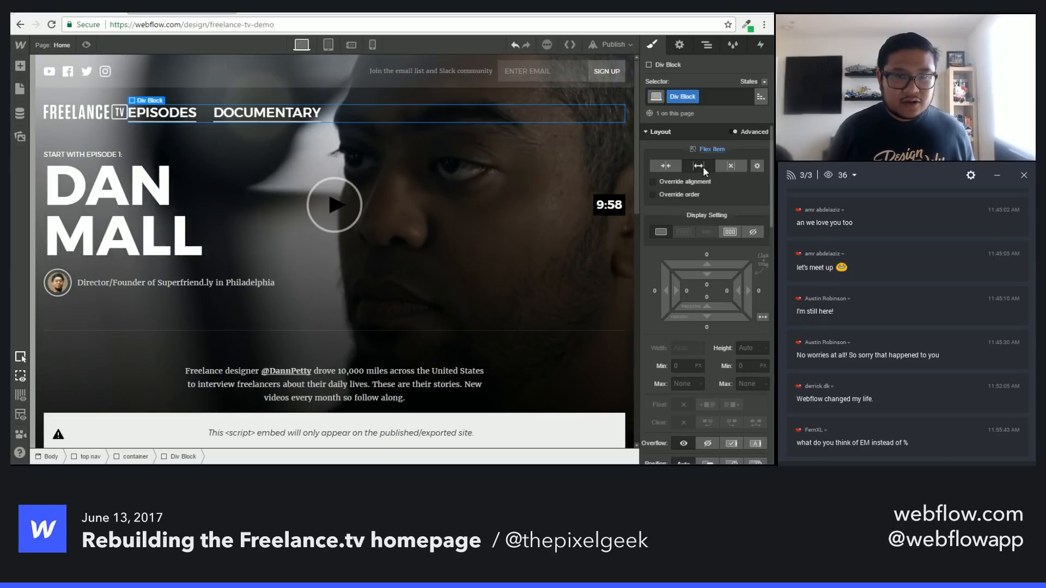
key("ctrl+z")
Step: Make the nav links' div block expand to fill the top nav on the tablet breakpoint and align its text right
left_click(332, 45)
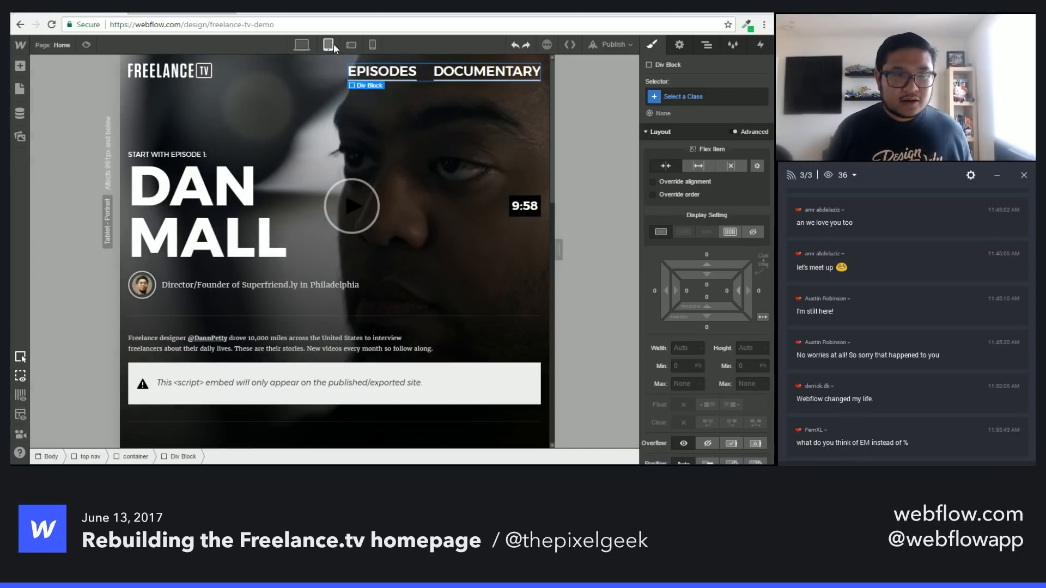
left_click(698, 165)
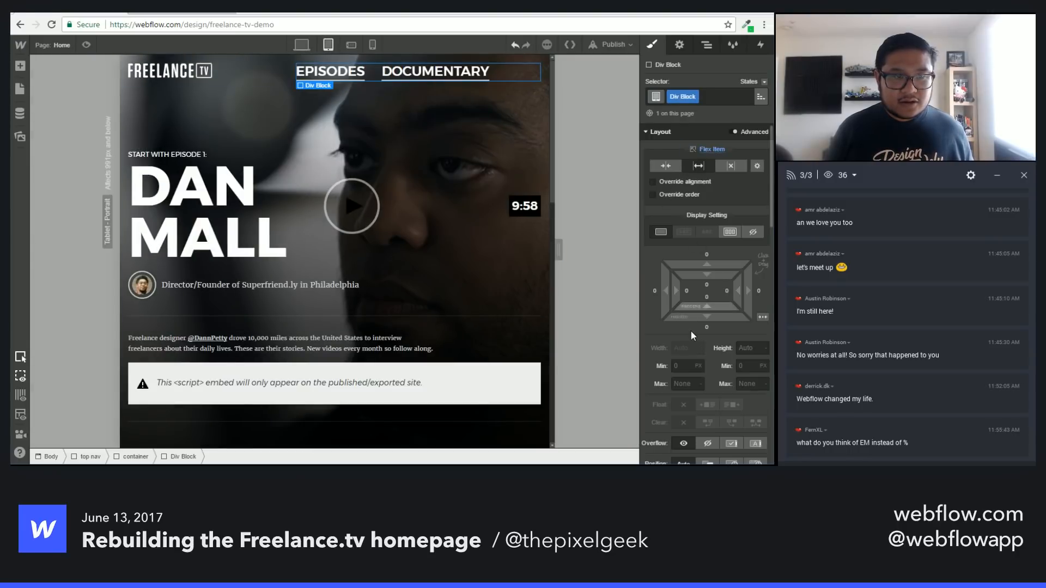
scroll(691, 331, "down", 3)
left_click(687, 435)
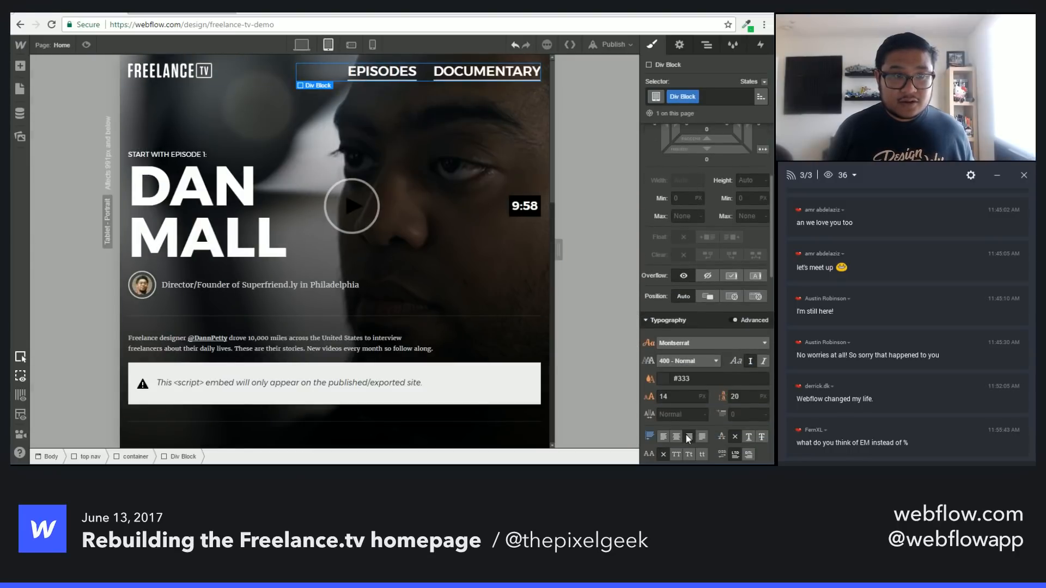
Step: Rename the class of the nav links' div block to "top navlinks"
double_click(676, 97)
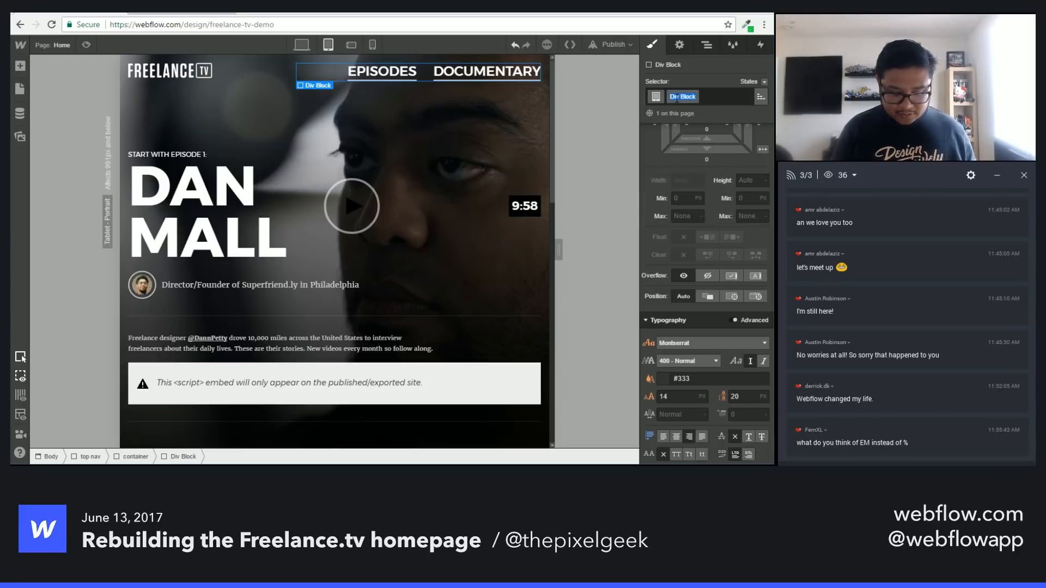
type("top navcl")
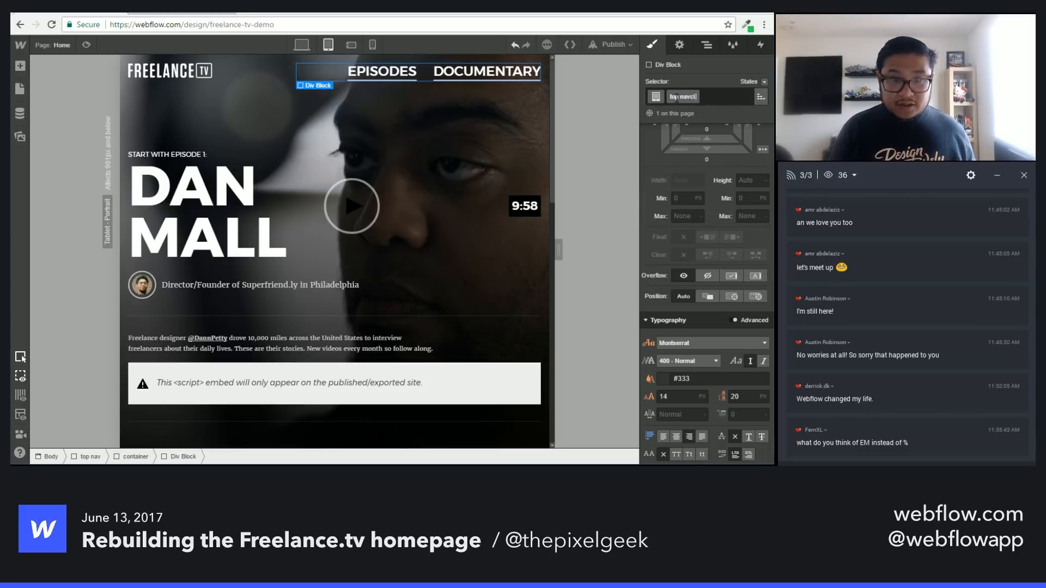
type("nks")
key("Return")
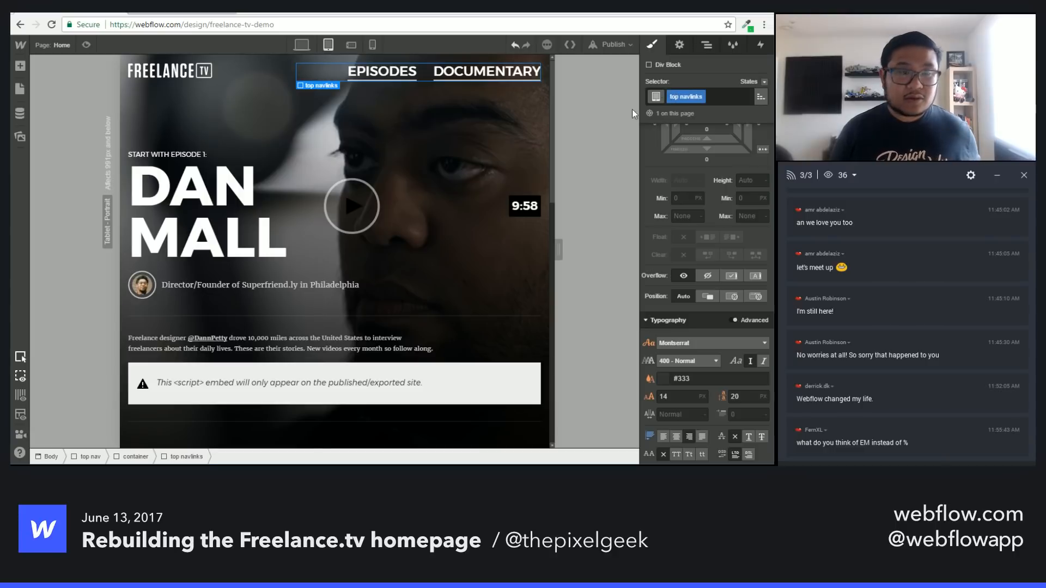
Step: Examine the nav links on both phone breakpoints and the whole page down to the footer on tablet
left_click(350, 46)
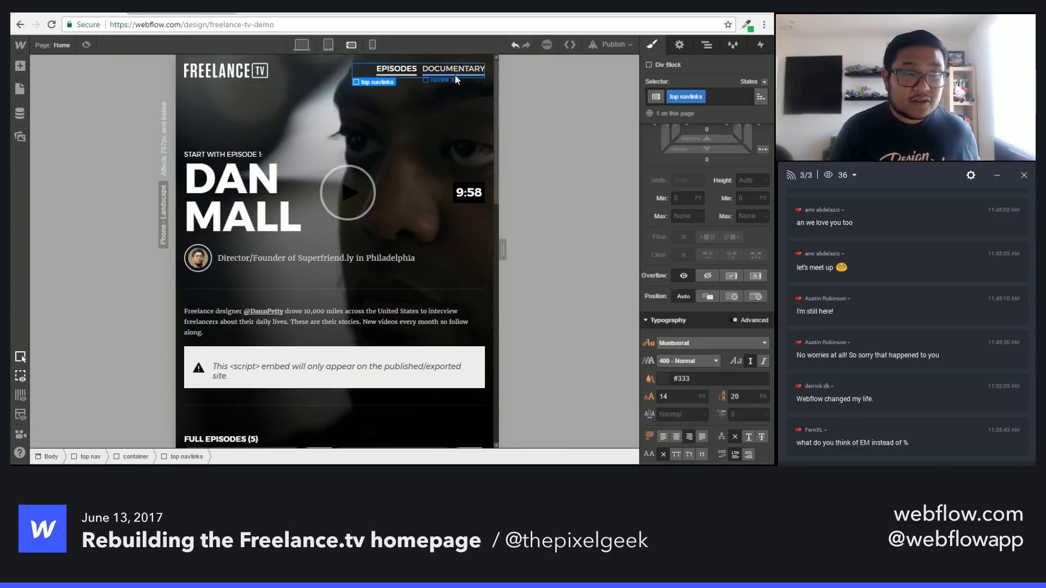
left_click(373, 45)
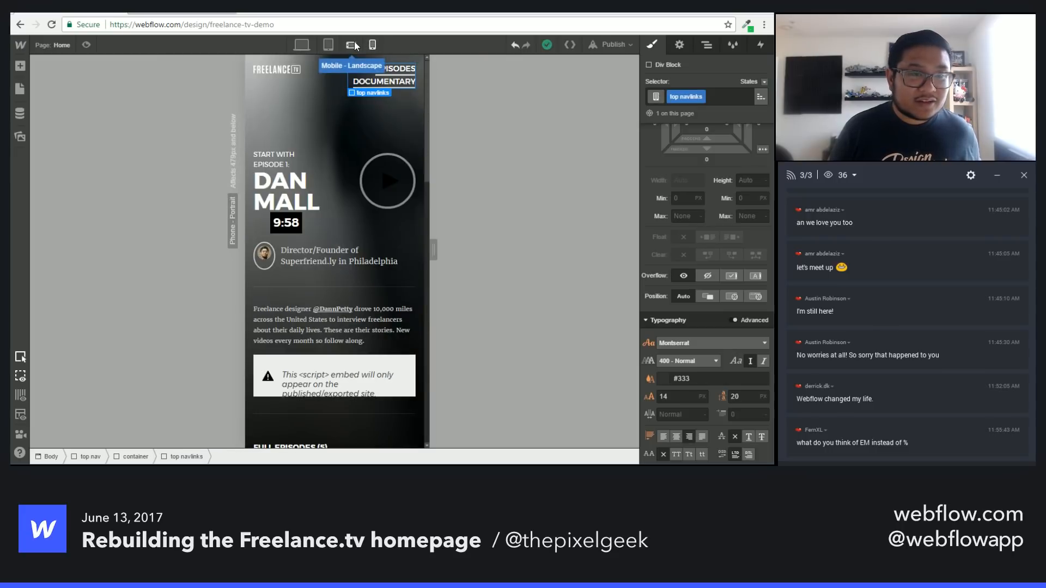
left_click(352, 46)
left_click(328, 45)
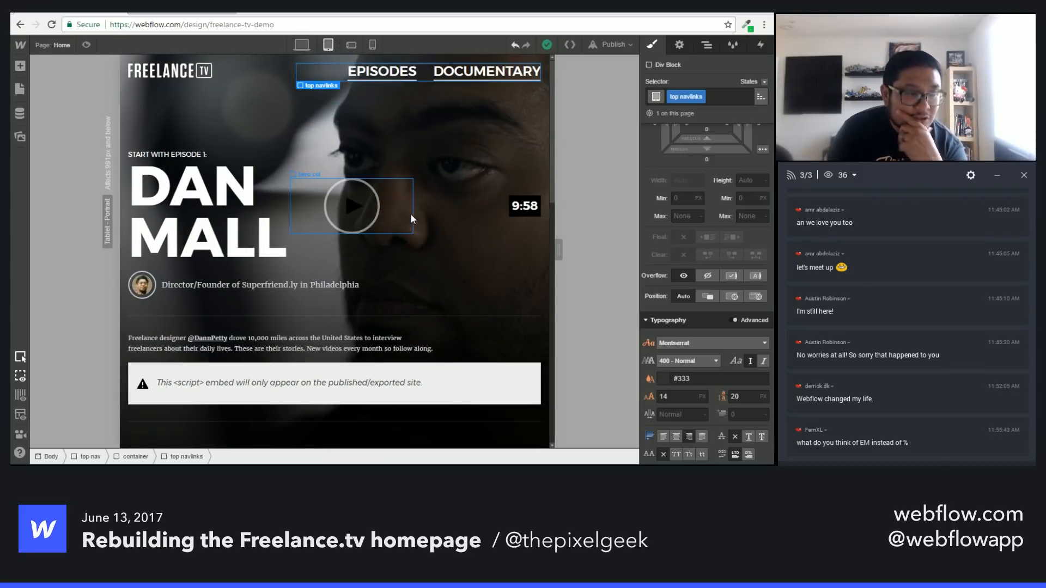
scroll(413, 216, "down", 3)
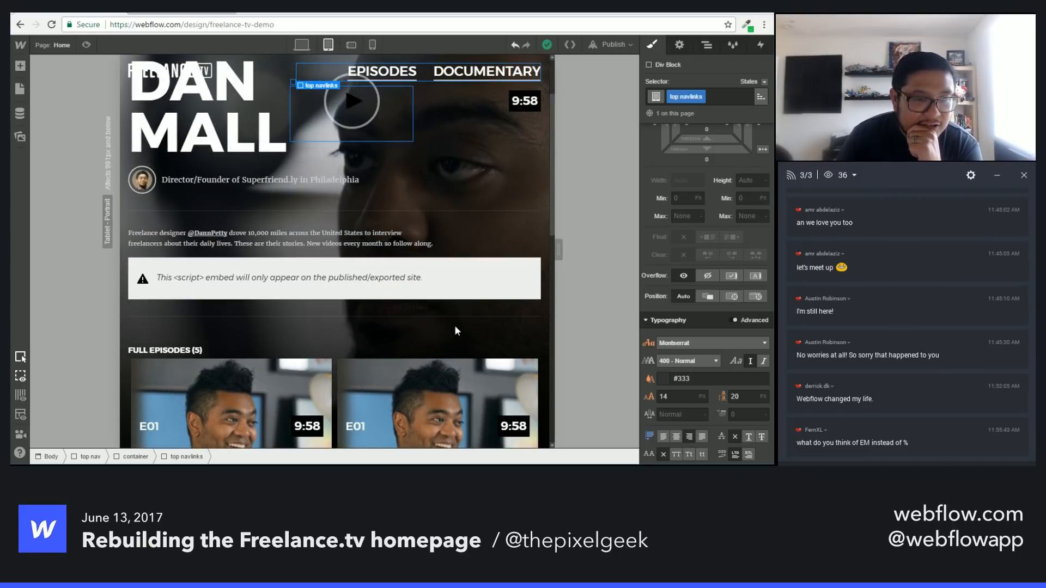
scroll(458, 338, "down", 5)
scroll(460, 353, "up", 2)
scroll(461, 351, "down", 3)
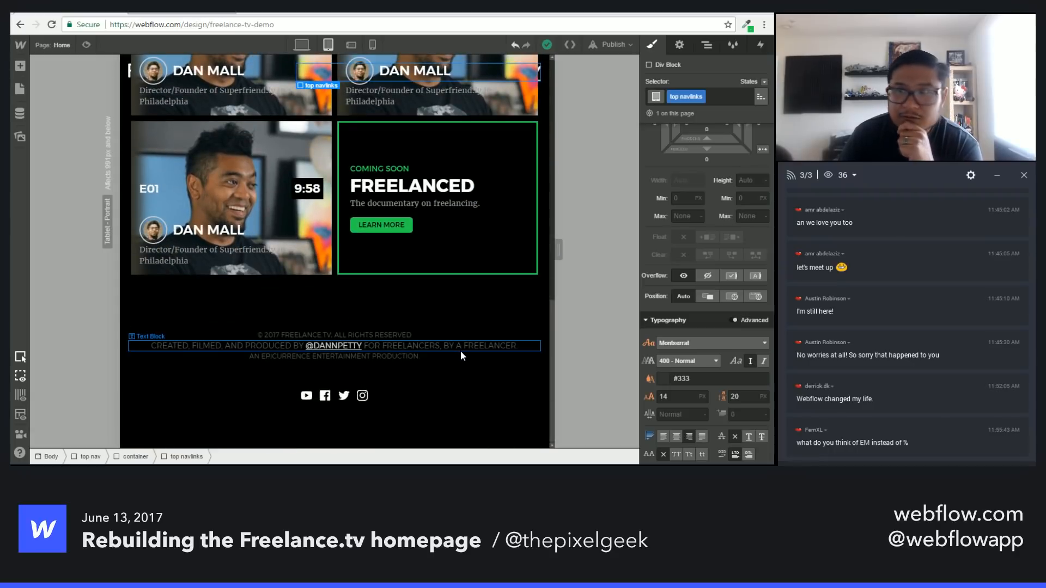
Step: Set the height of the video cards in the Full Episodes section to 200 px on phone landscape
left_click(351, 44)
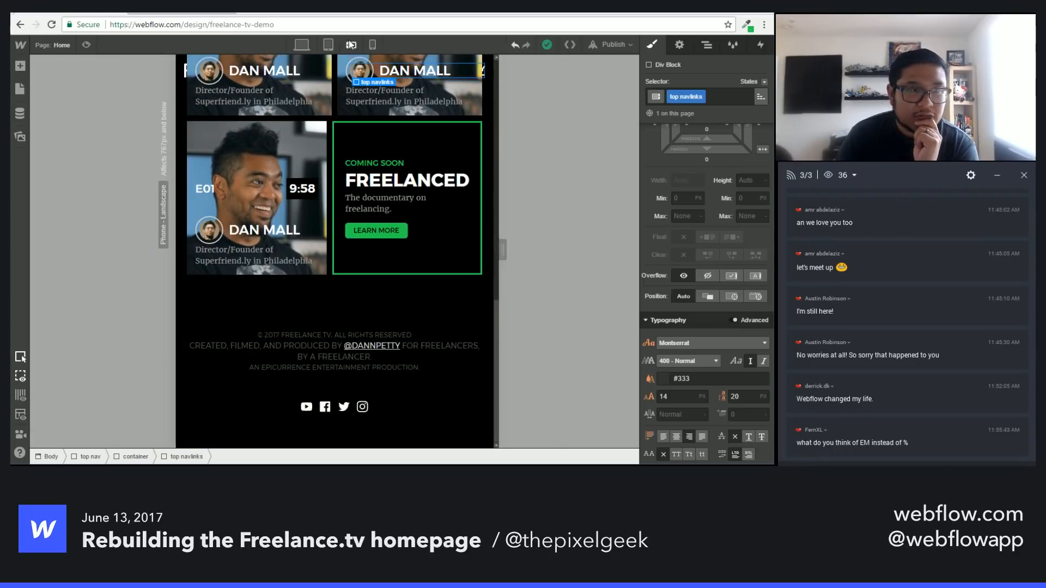
scroll(384, 319, "up", 10)
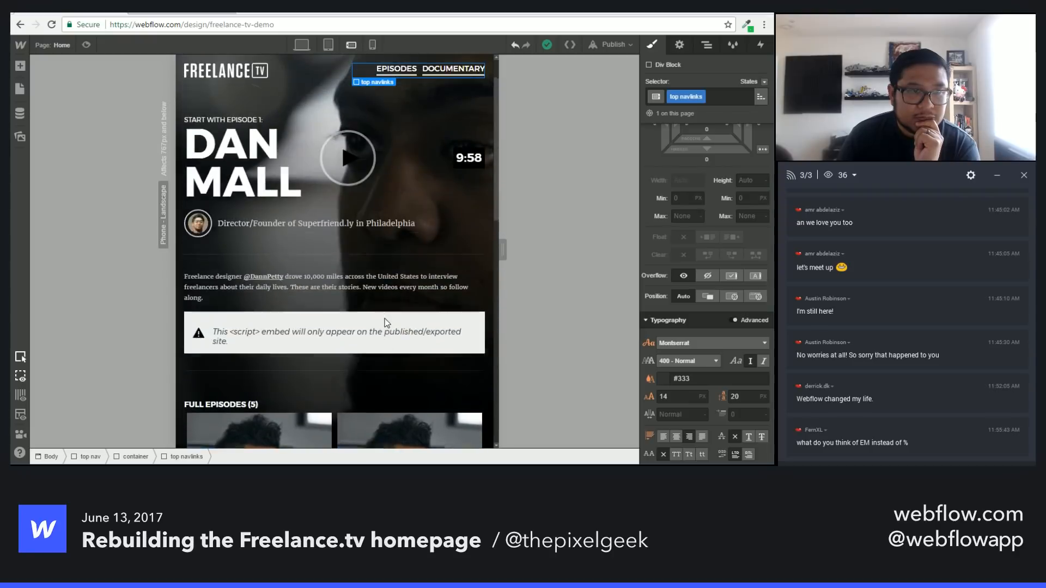
scroll(384, 322, "down", 5)
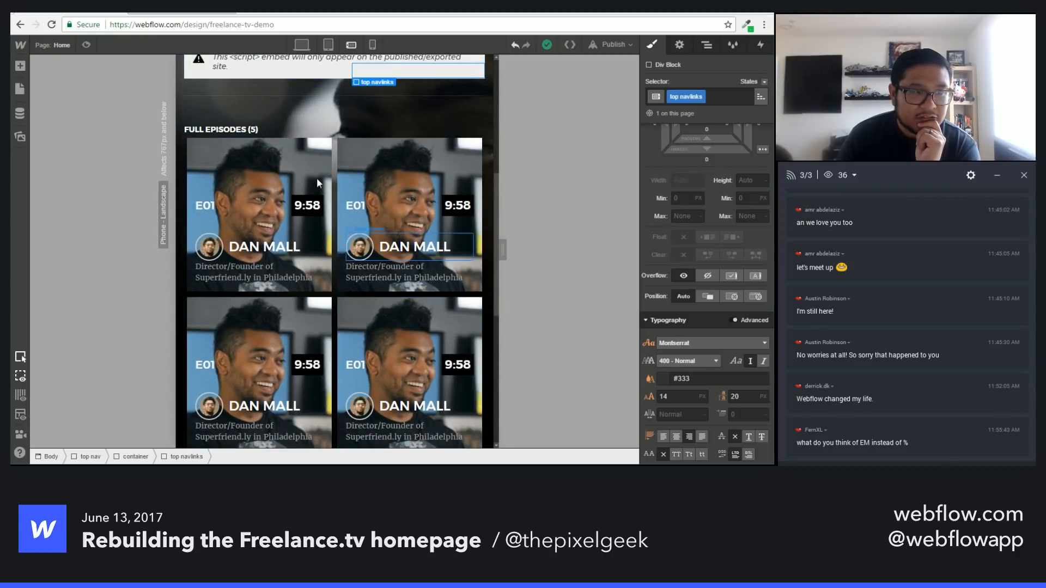
left_click(290, 146)
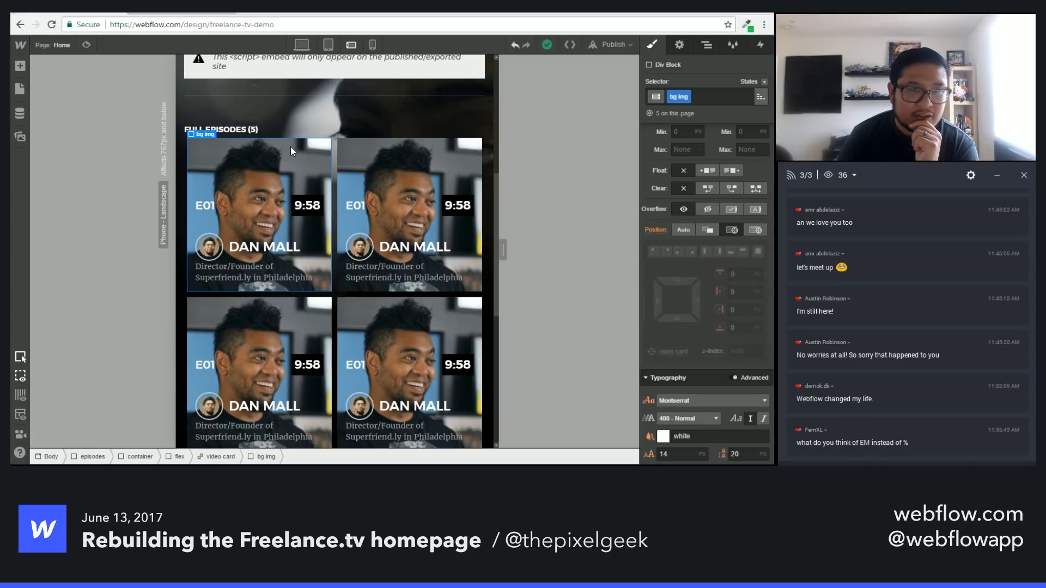
scroll(708, 273, "down", 1)
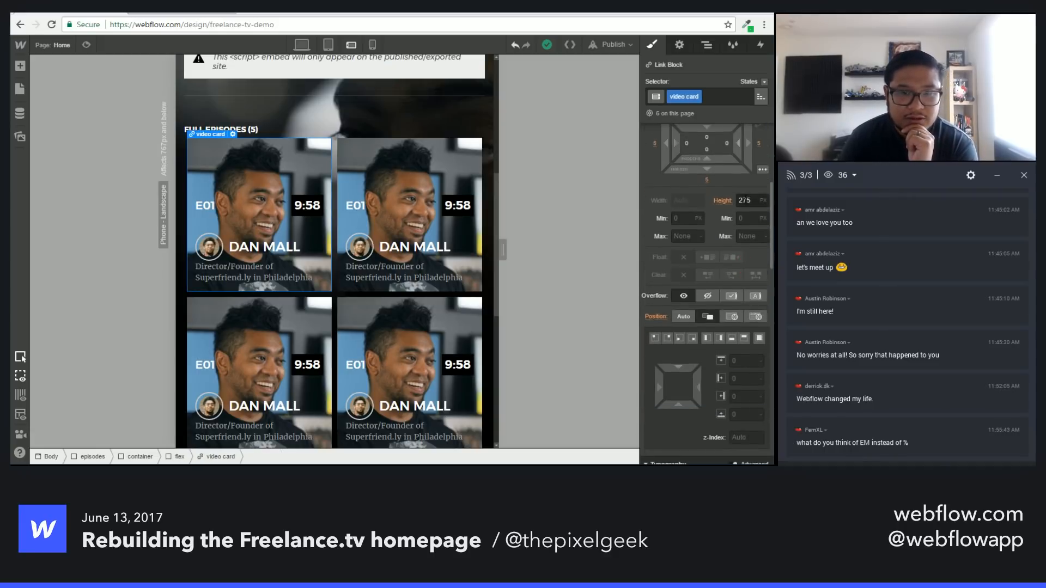
left_click(744, 200)
type("200")
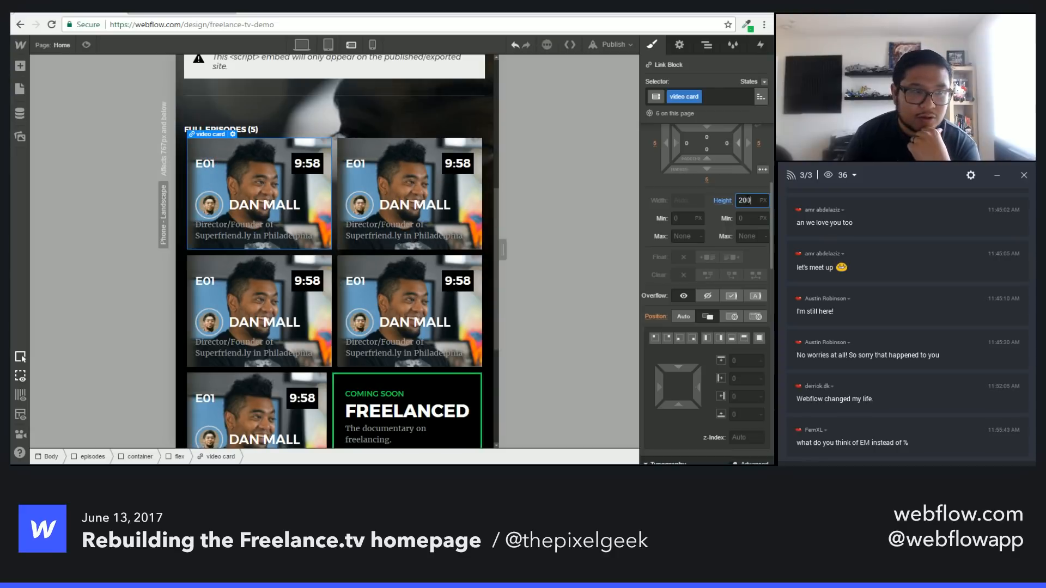
Step: Increase the height of the Full Episodes video cards to 220 px on phone landscape
key("shift+Up")
key("shift+Up")
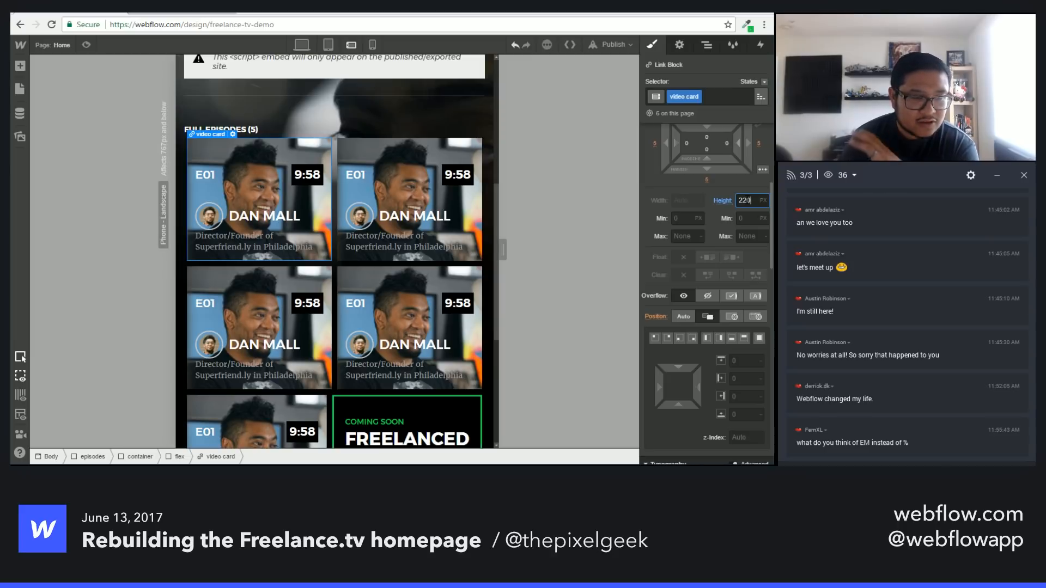
scroll(410, 182, "up", 5)
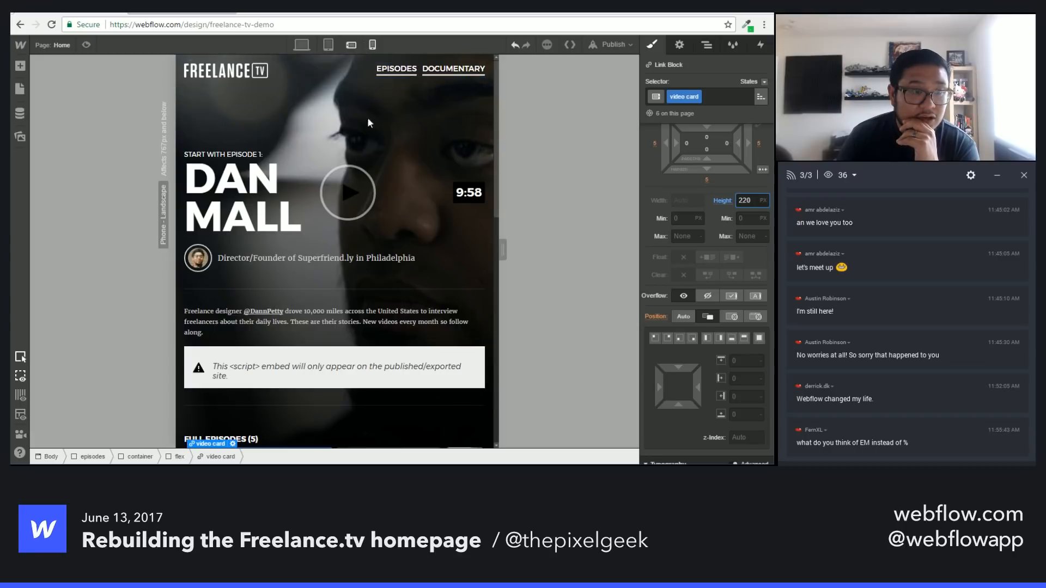
scroll(395, 279, "down", 3)
scroll(394, 279, "down", 5)
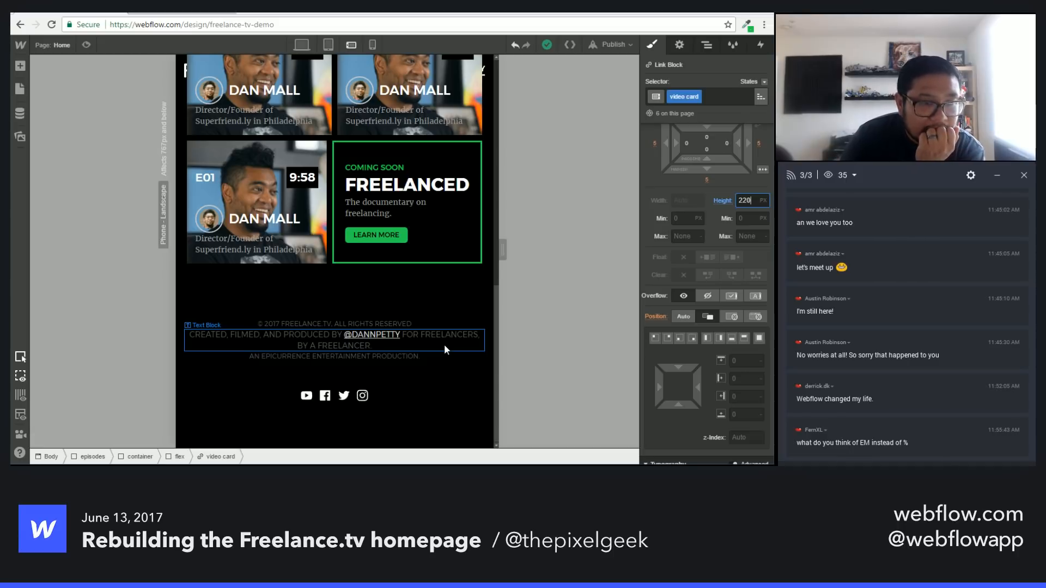
scroll(444, 344, "up", 15)
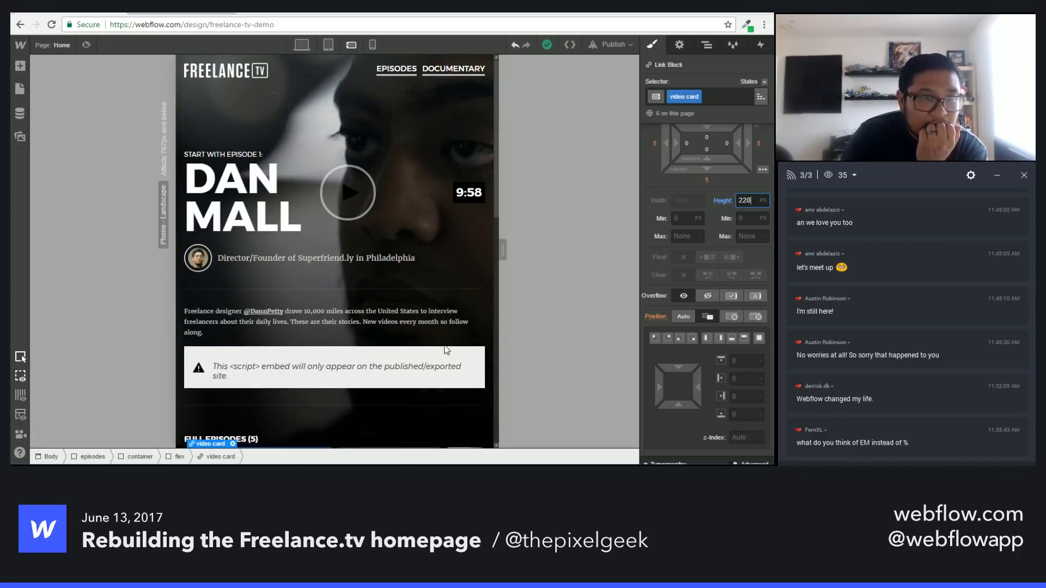
Step: Compare the hero heading, play button and timecode across the tablet, phone landscape and phone portrait breakpoints
left_click(372, 45)
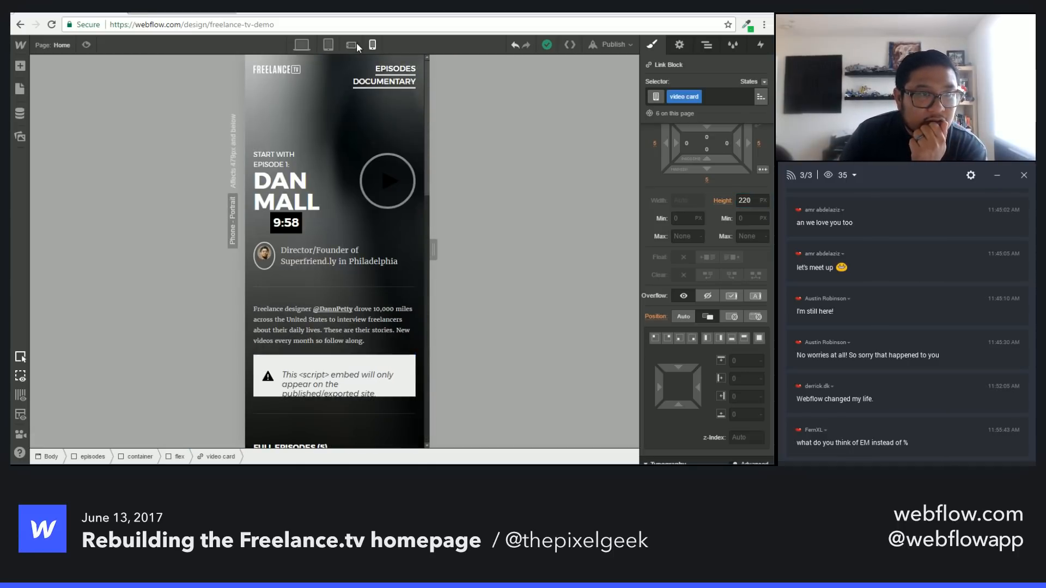
left_click(351, 44)
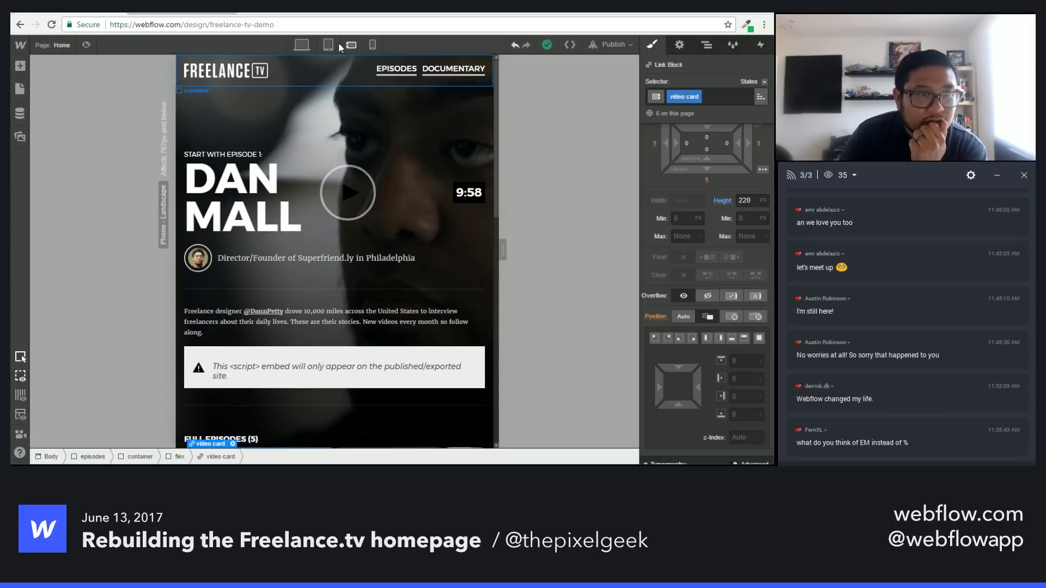
left_click(372, 45)
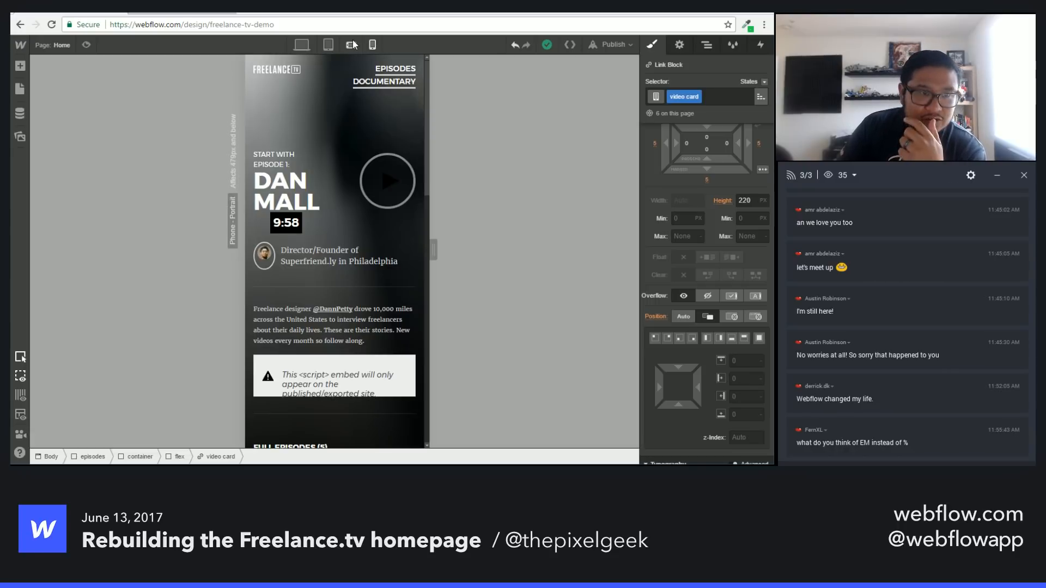
left_click(351, 45)
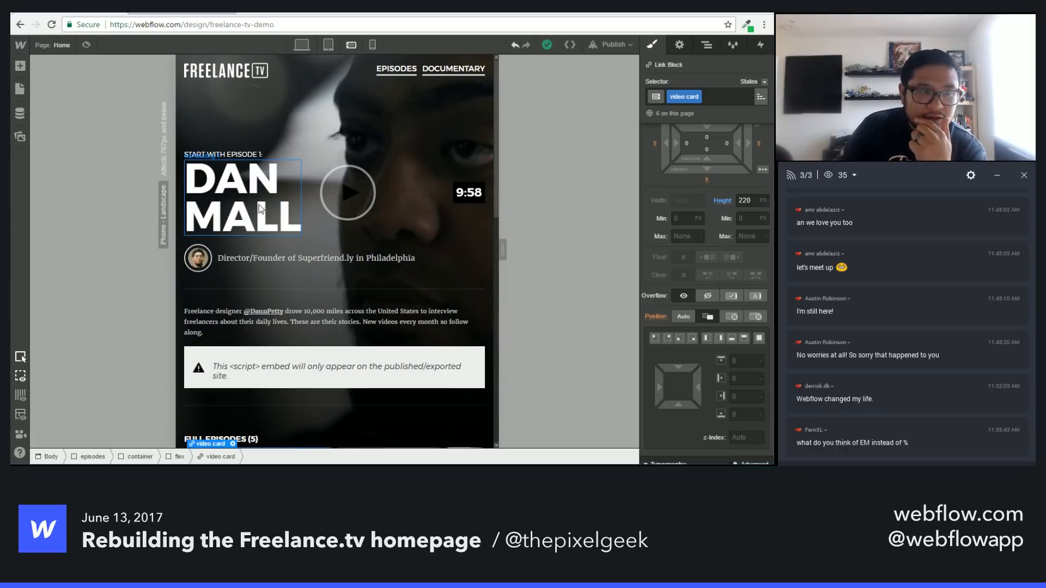
left_click(229, 196)
left_click(328, 45)
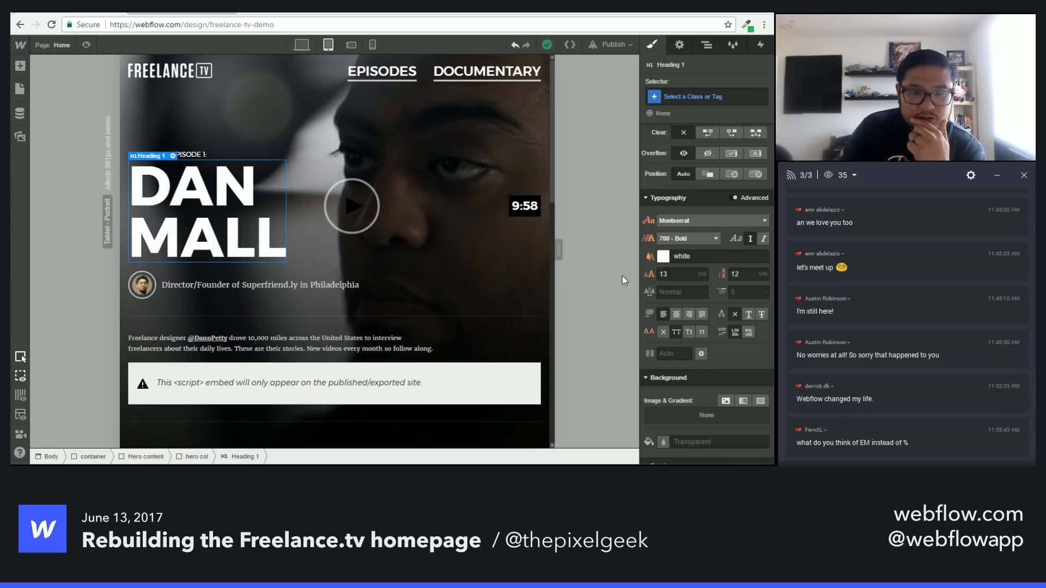
left_click(373, 45)
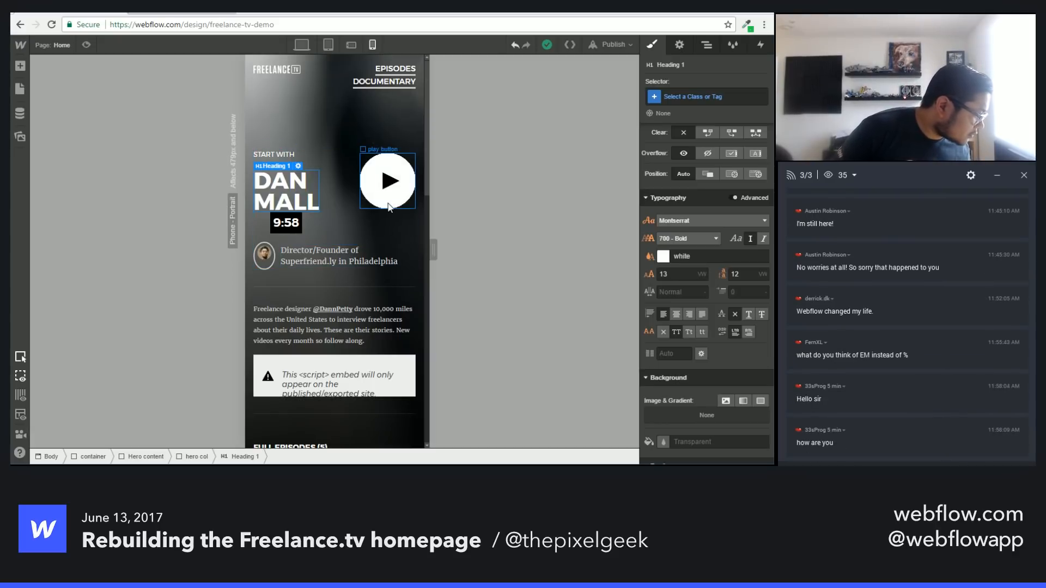
left_click(328, 44)
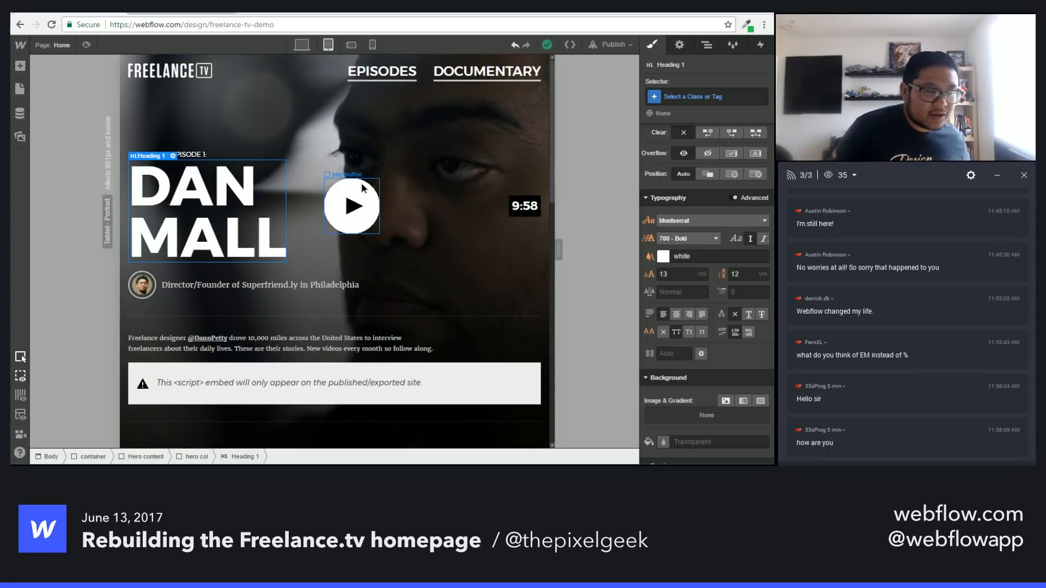
Step: Set the hero play button's width and height to 75 px on phone landscape
left_click(363, 183)
left_click(351, 45)
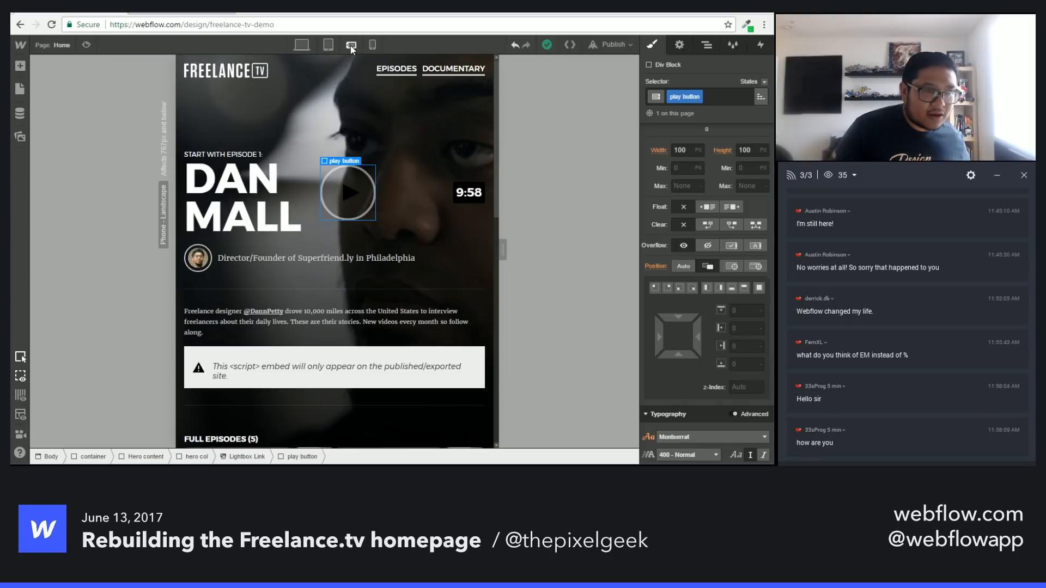
left_click(680, 150)
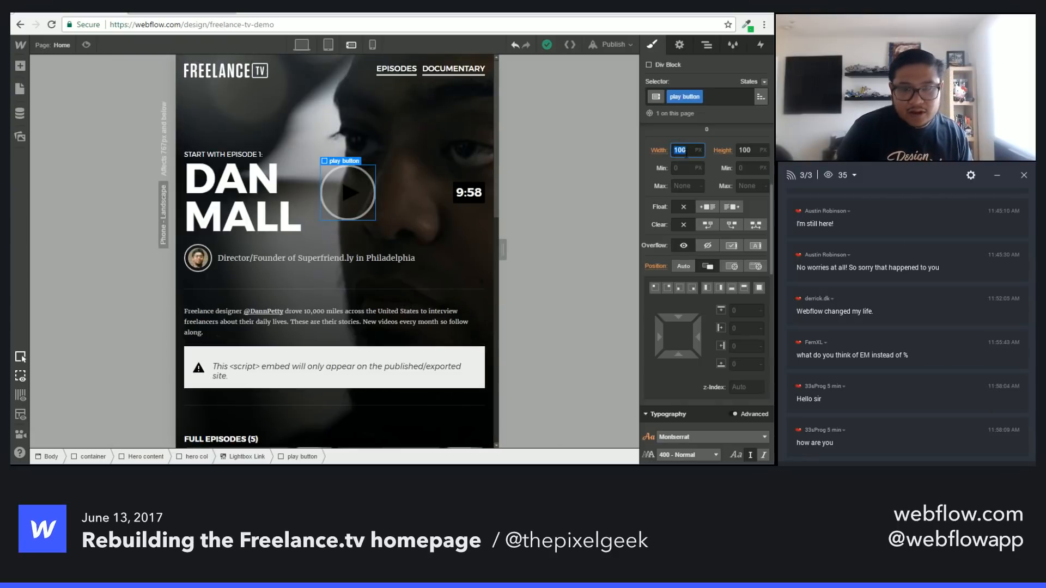
type("75")
key("Tab")
type("5")
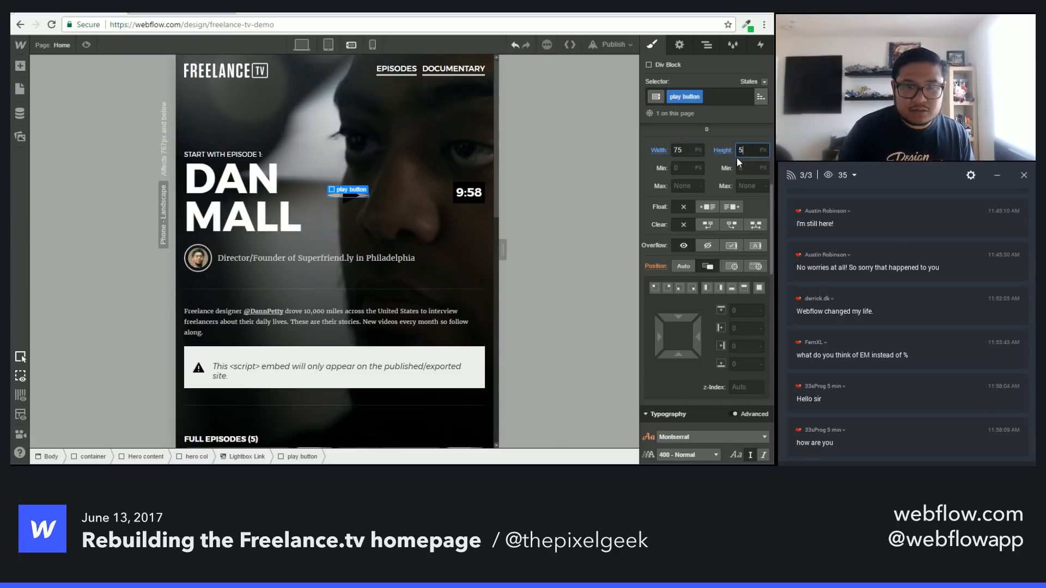
left_click_drag(746, 150, 717, 150)
type("75")
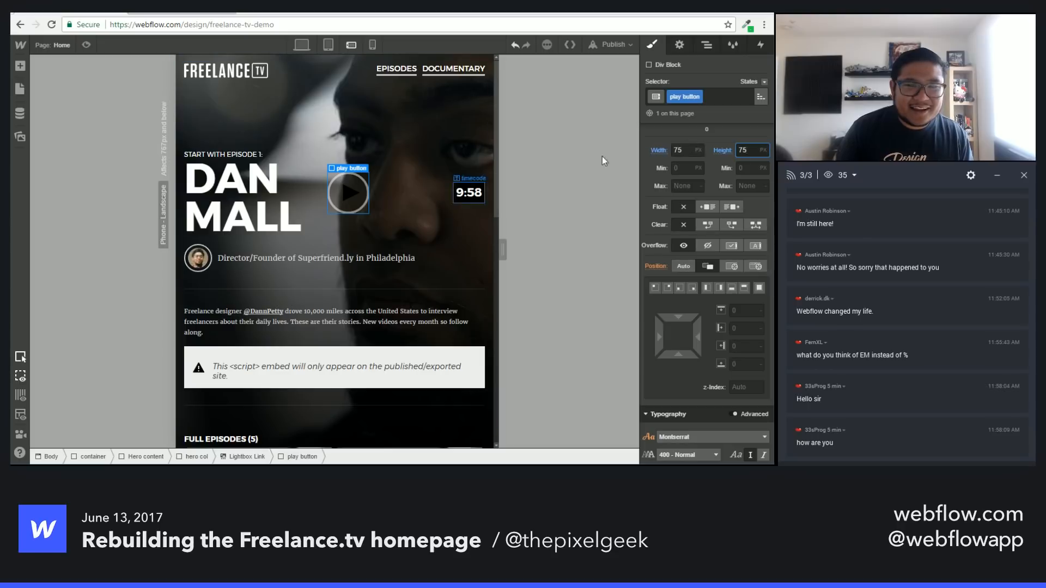
Step: Set the border width of the play button's hover state to 34 px on phone landscape
left_click(764, 81)
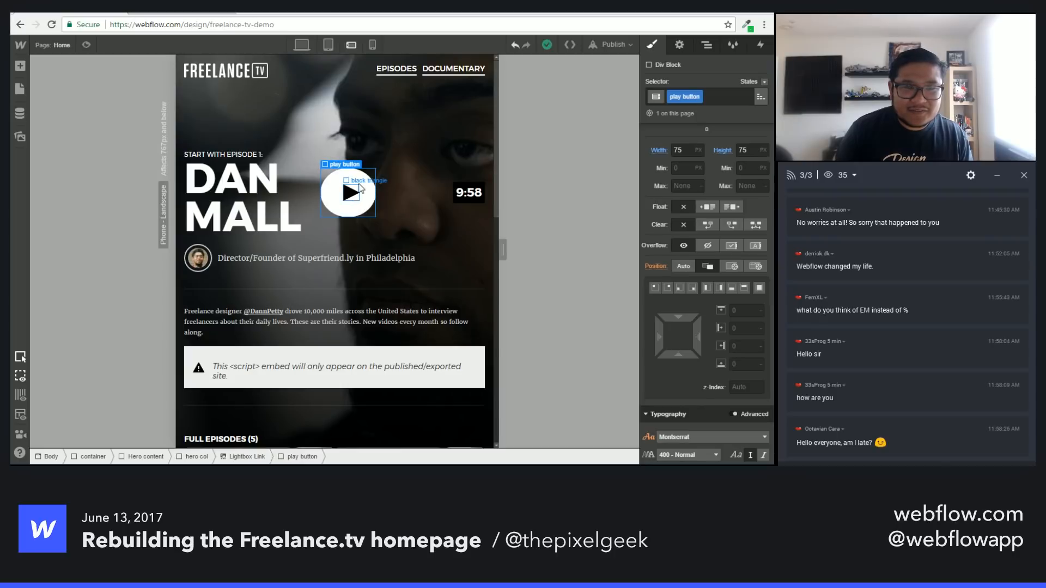
left_click(765, 82)
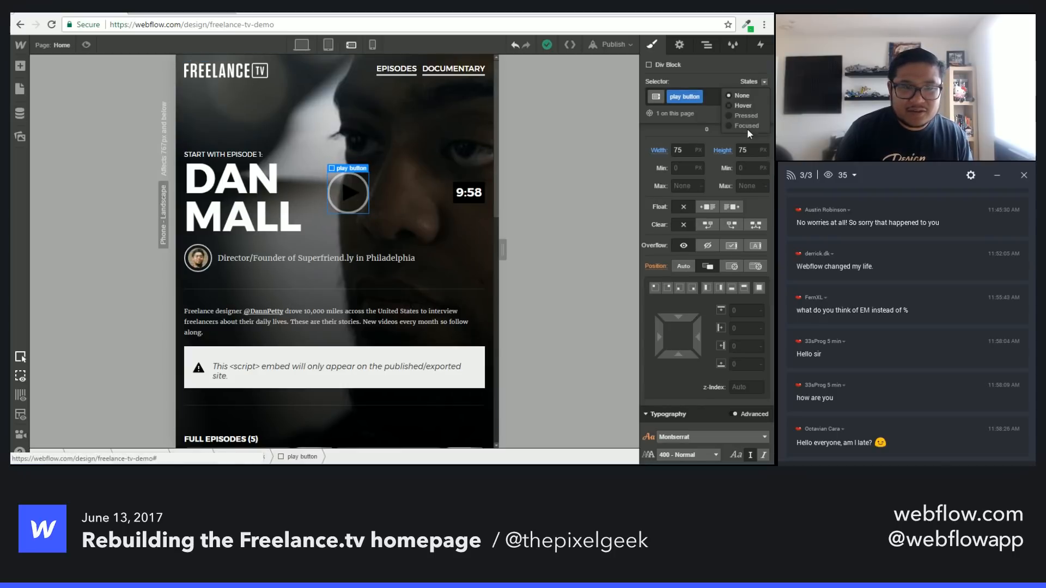
left_click(754, 107)
scroll(736, 354, "down", 5)
scroll(736, 355, "down", 5)
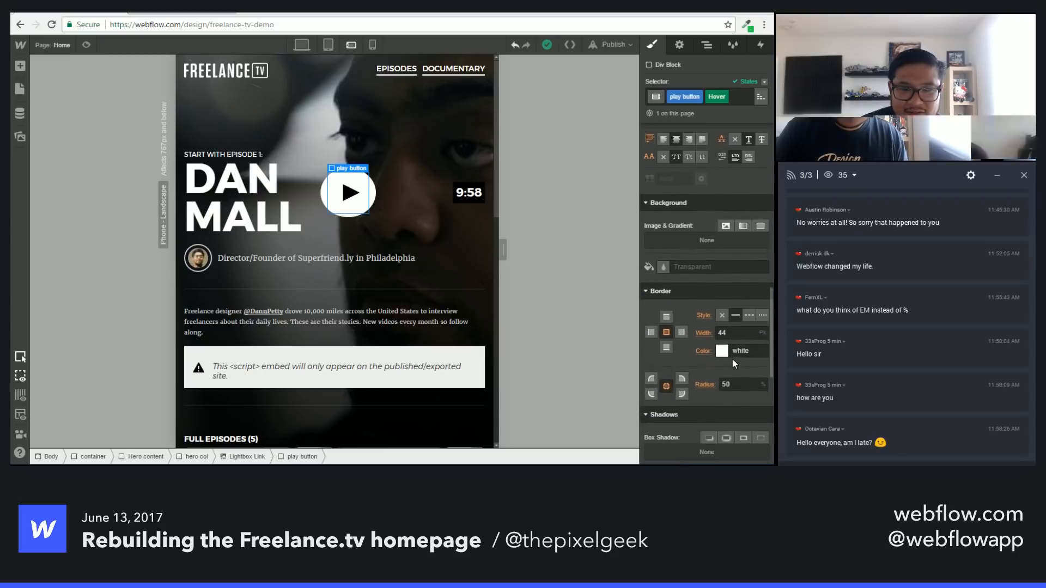
left_click(722, 332)
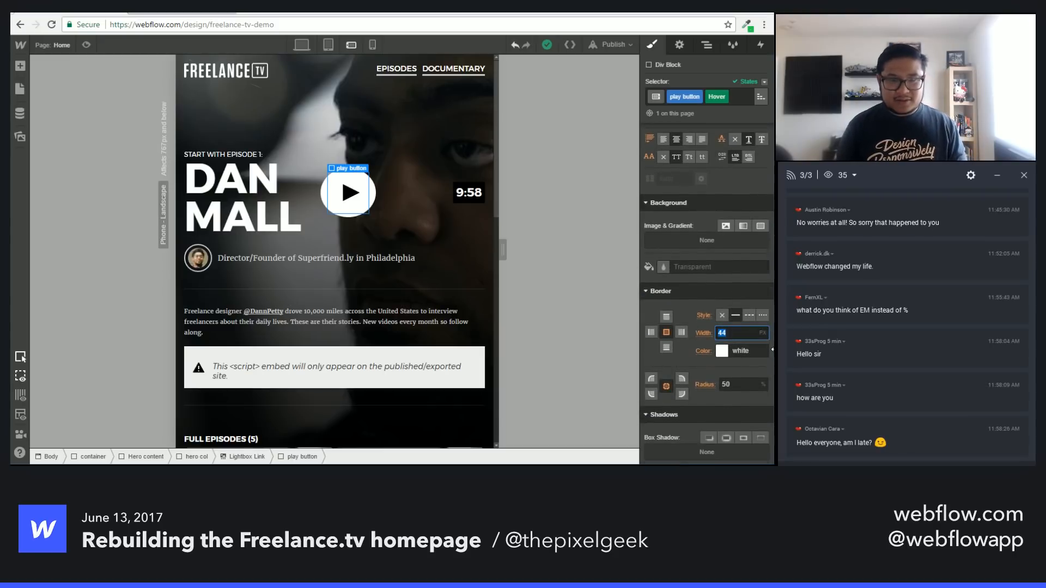
type("34")
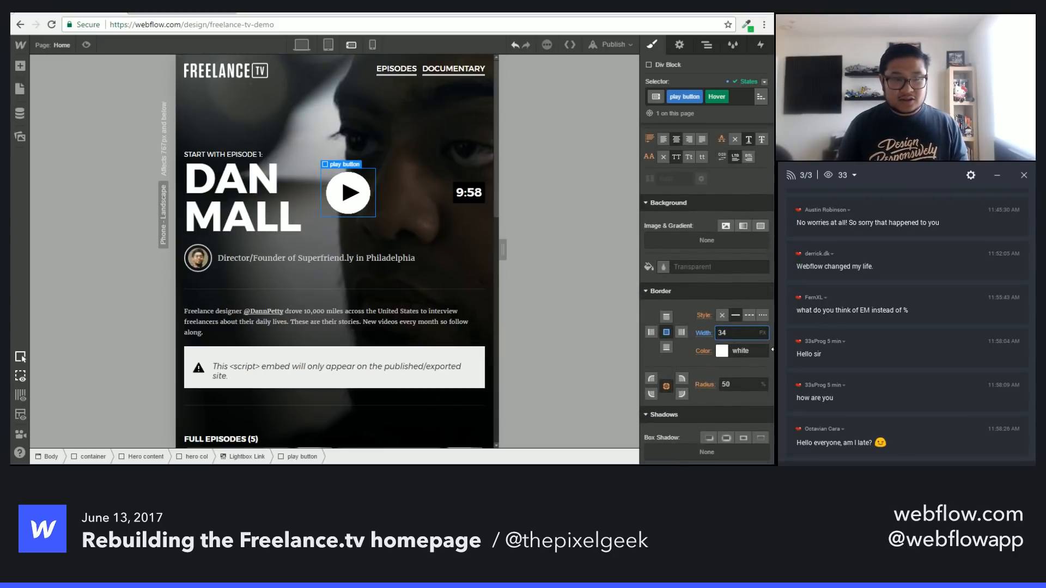
left_click(393, 205)
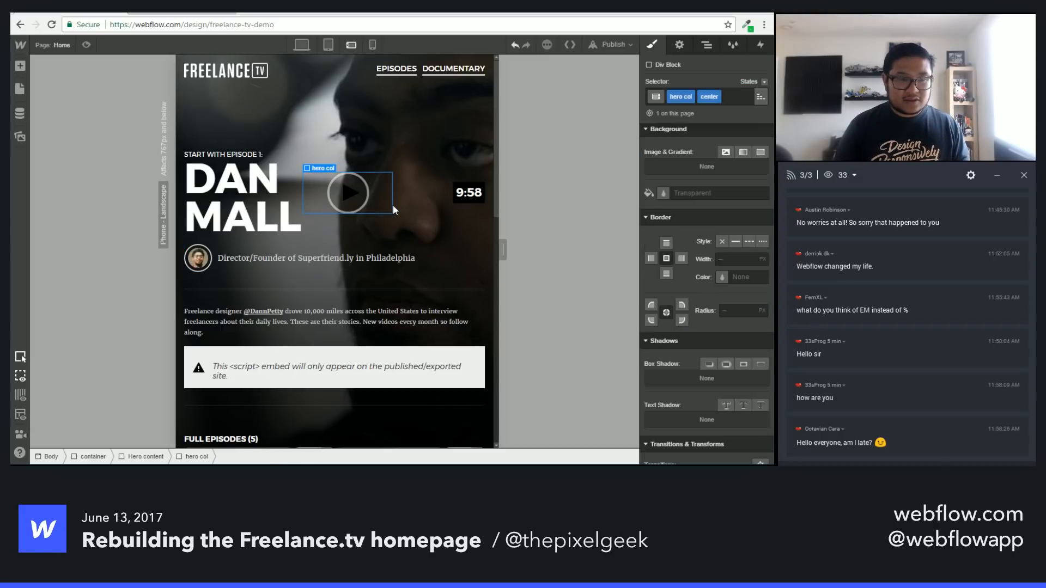
Step: Reduce the border width of the play button's hover state to 31 px on phone landscape
left_click(360, 207)
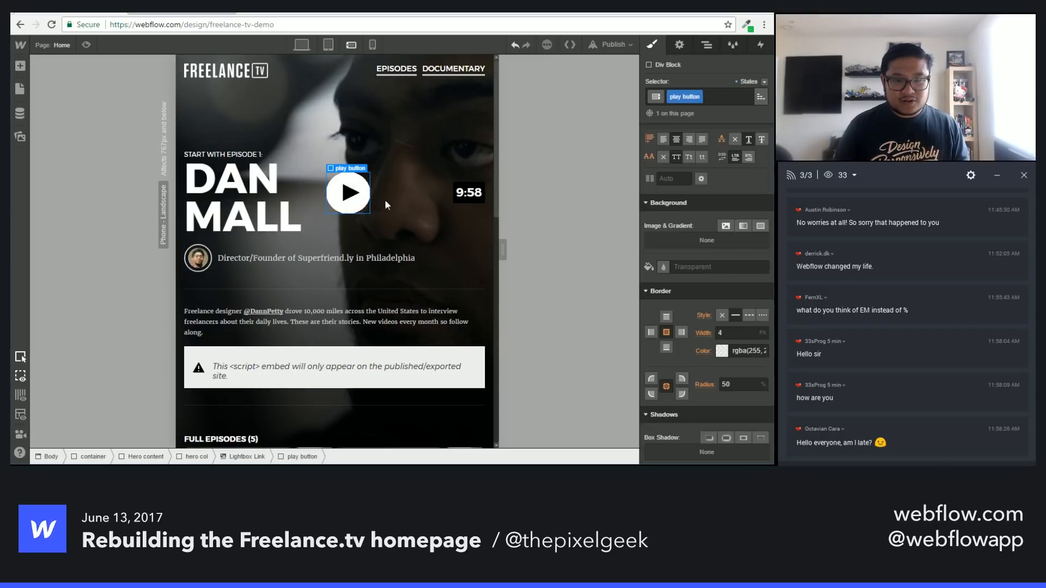
left_click(764, 81)
left_click(741, 106)
left_click(733, 333)
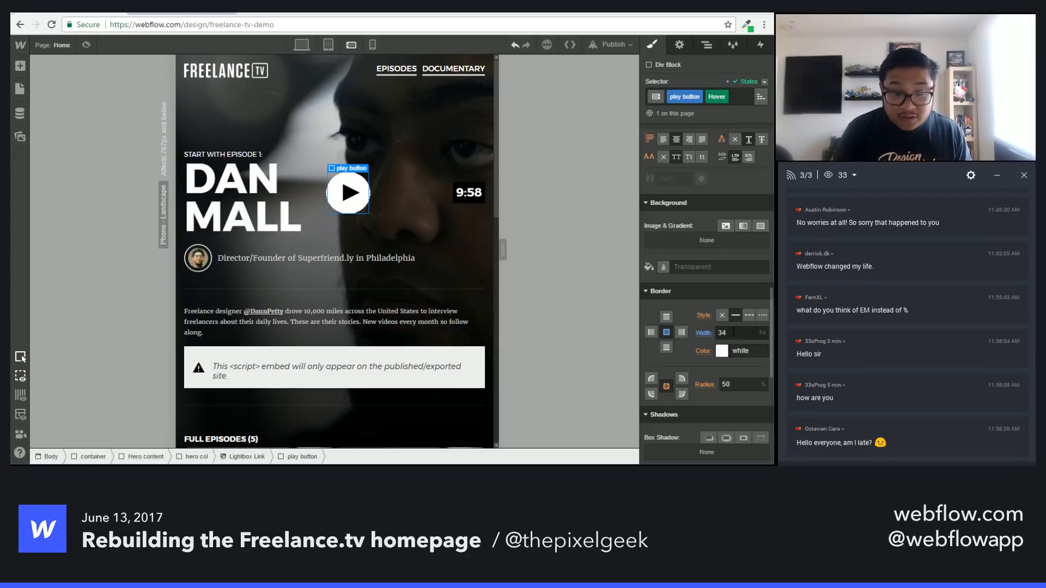
type("34")
key("BackSpace")
type("1")
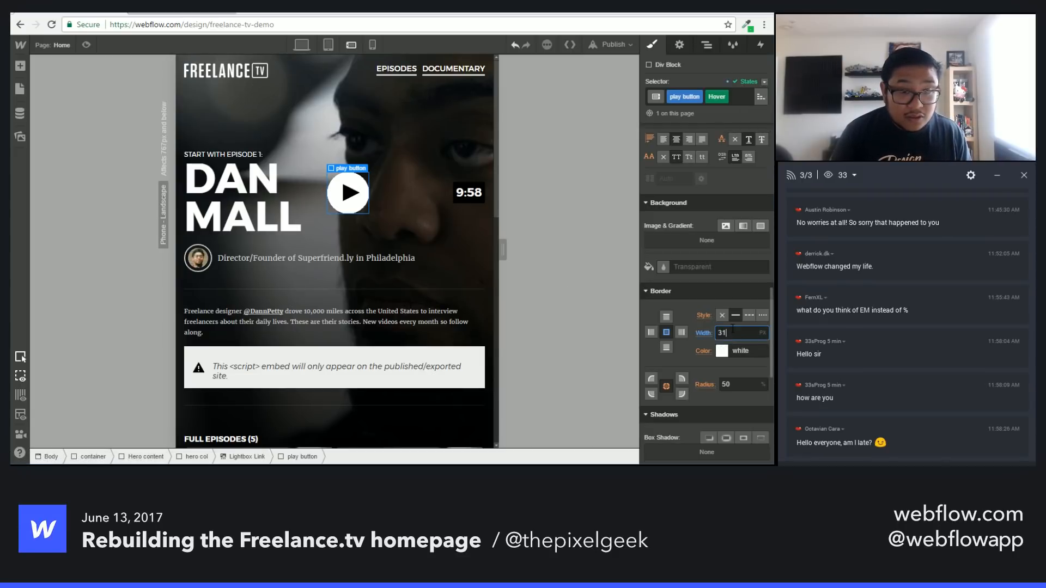
left_click(417, 222)
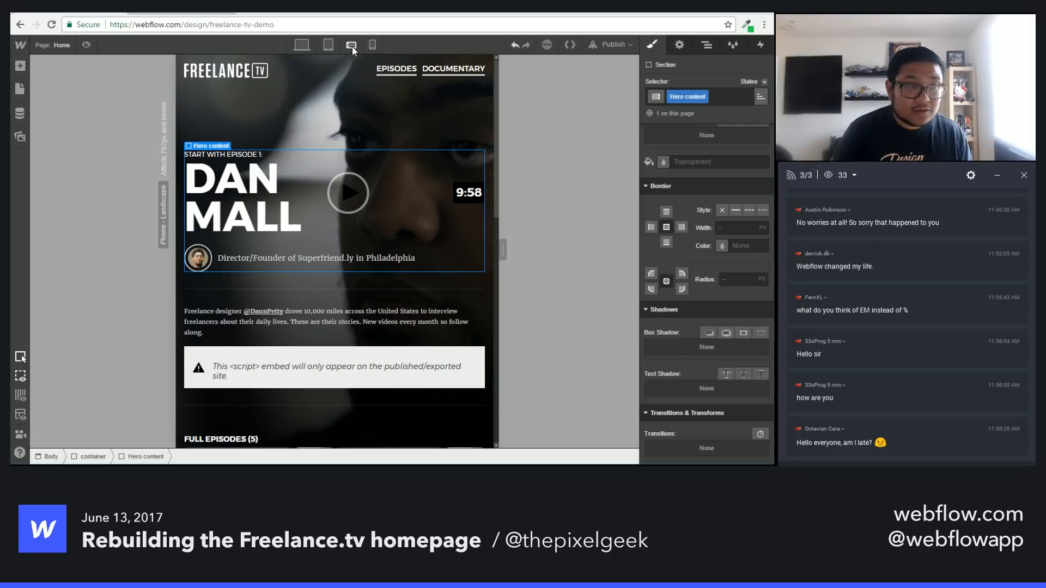
Step: Set the flex basis of the "hero col" holding the hero heading to 25% on phone portrait
left_click(374, 46)
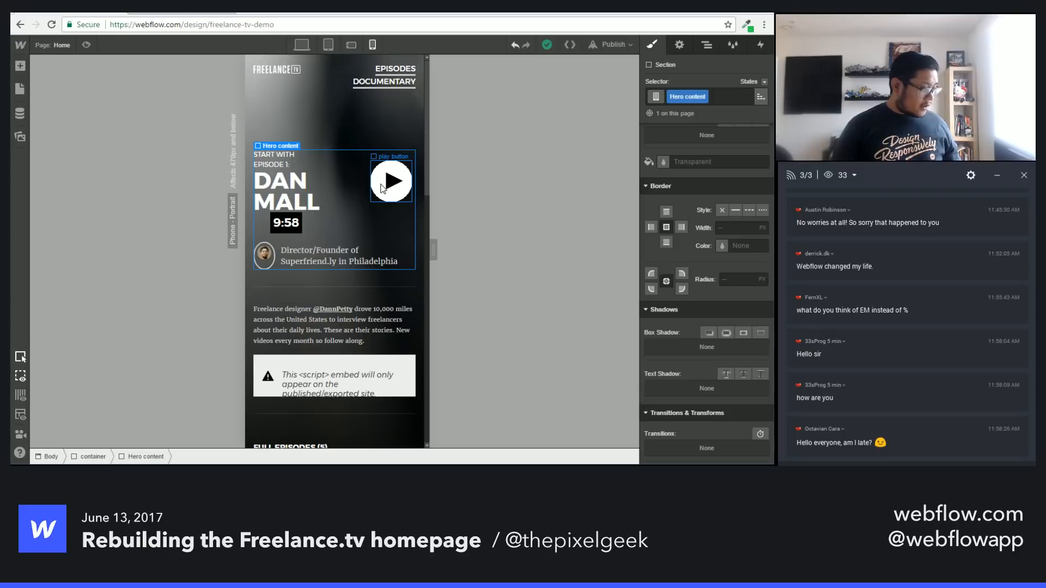
left_click(266, 227)
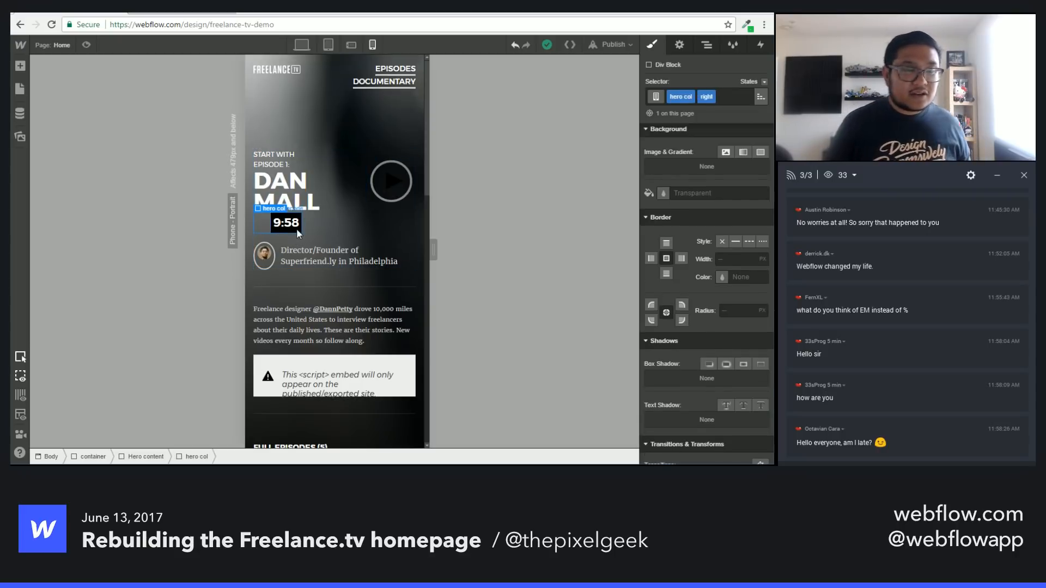
key("Up")
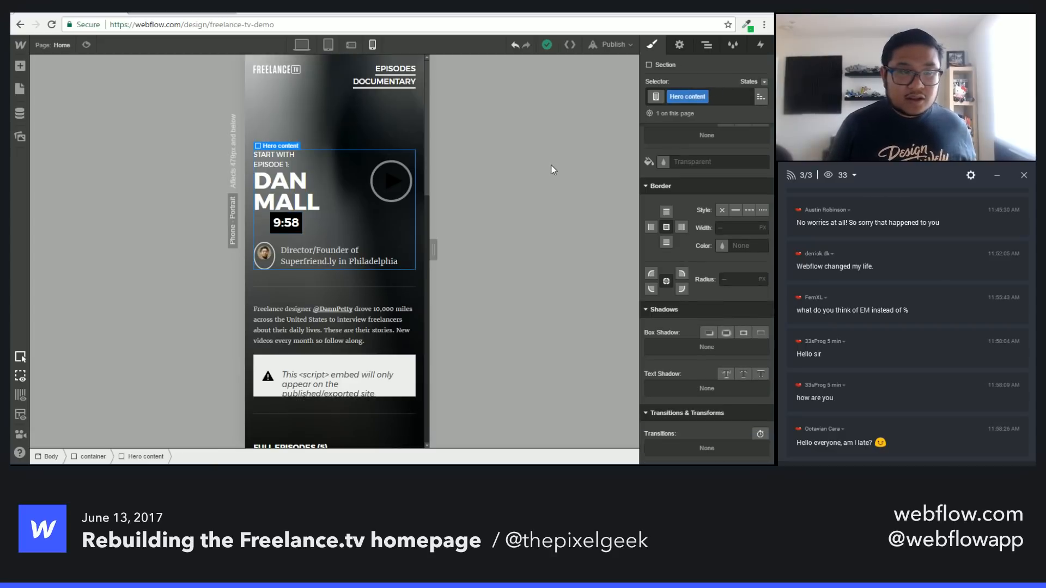
left_click(312, 190)
key("Up")
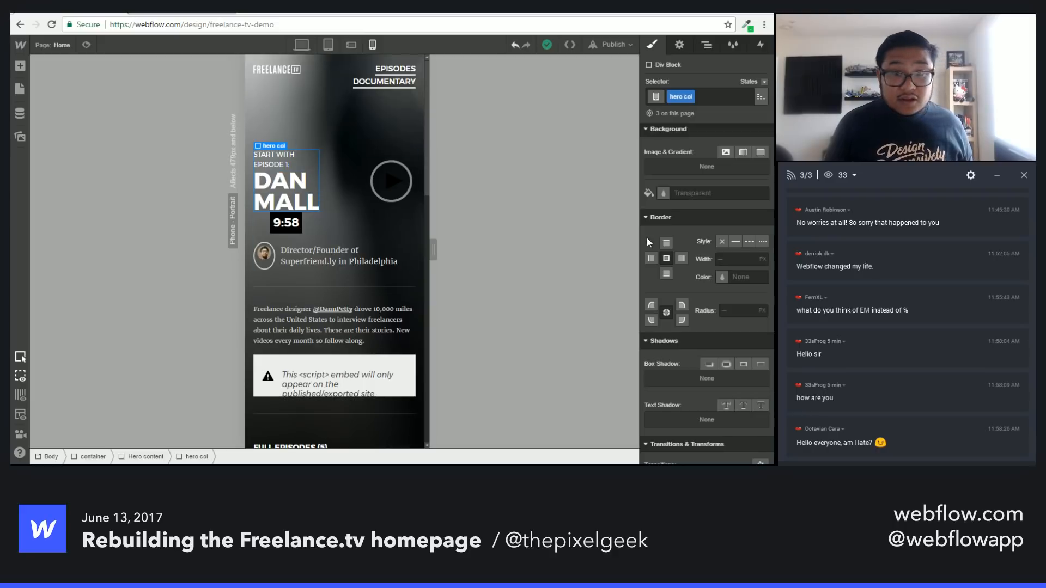
scroll(720, 240, "up", 3)
scroll(721, 243, "up", 10)
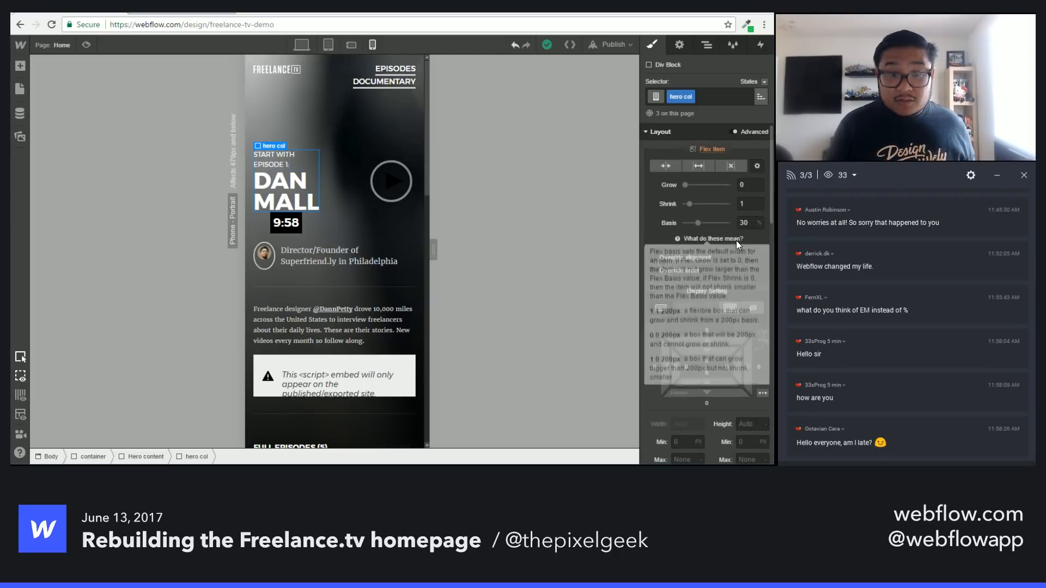
left_click(754, 225)
type("29")
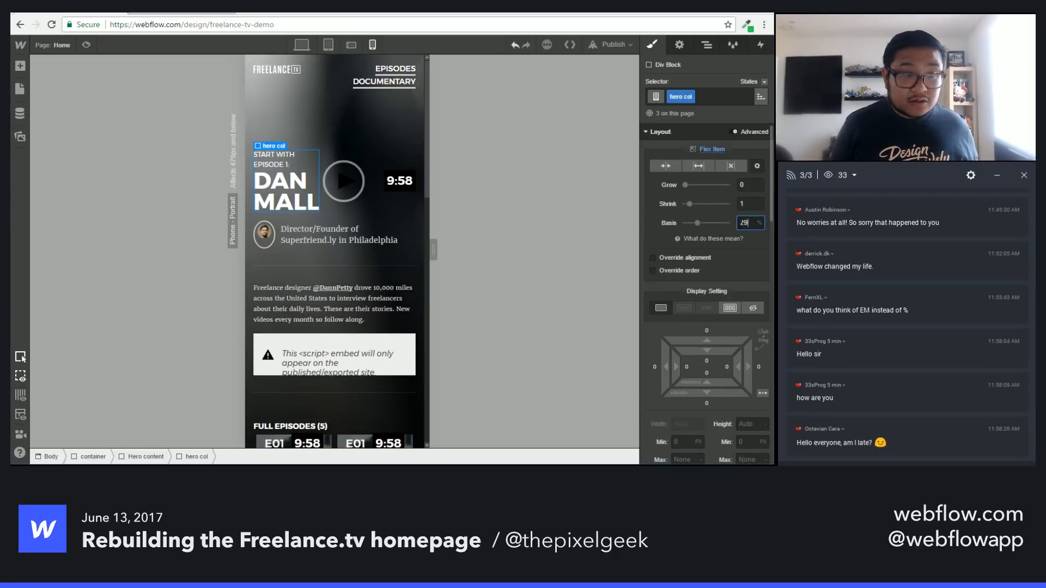
key("Down")
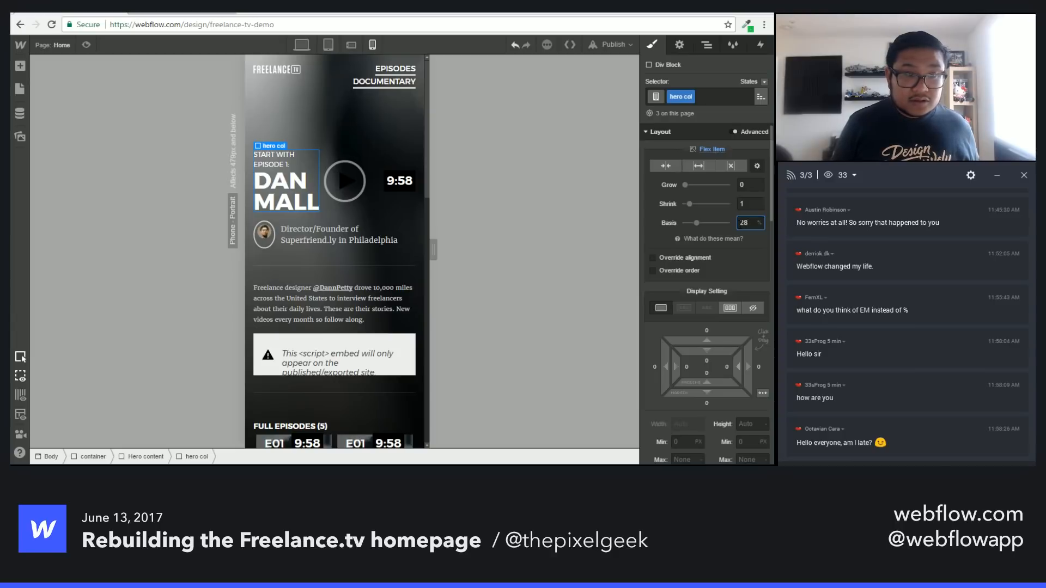
key("Down")
key("Down")
key("Down")
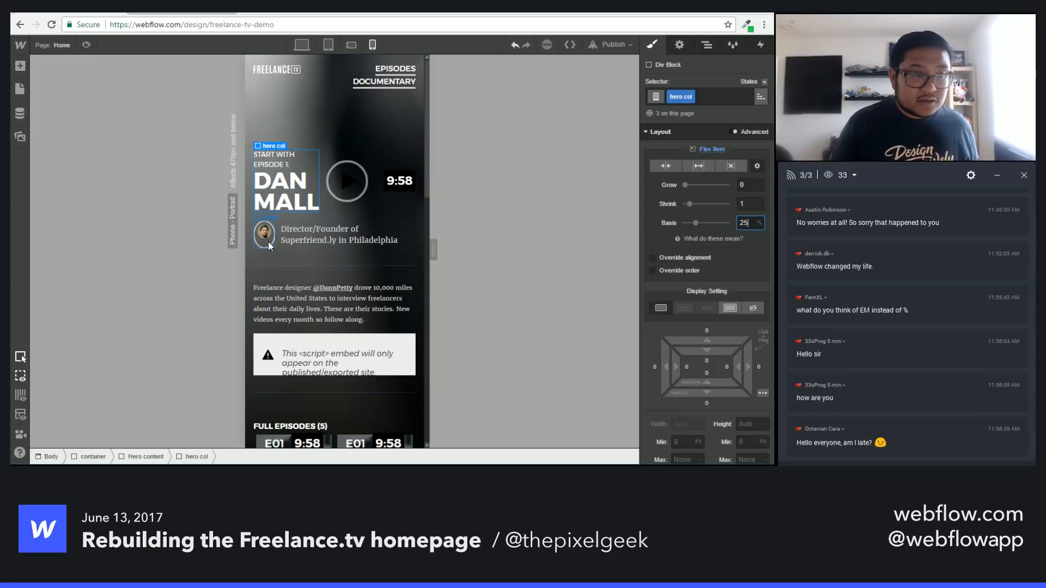
key("shift+3")
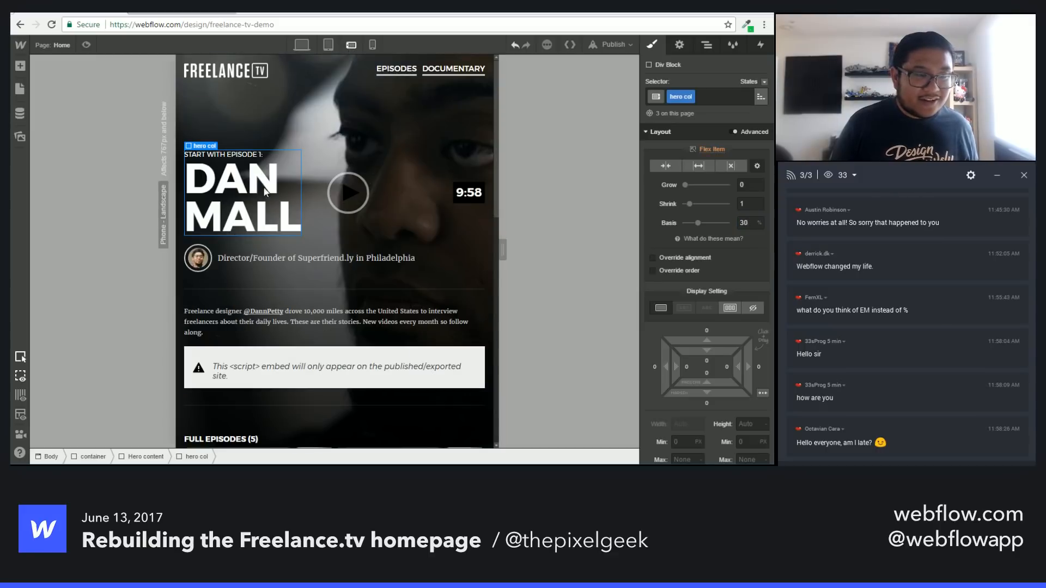
left_click(373, 44)
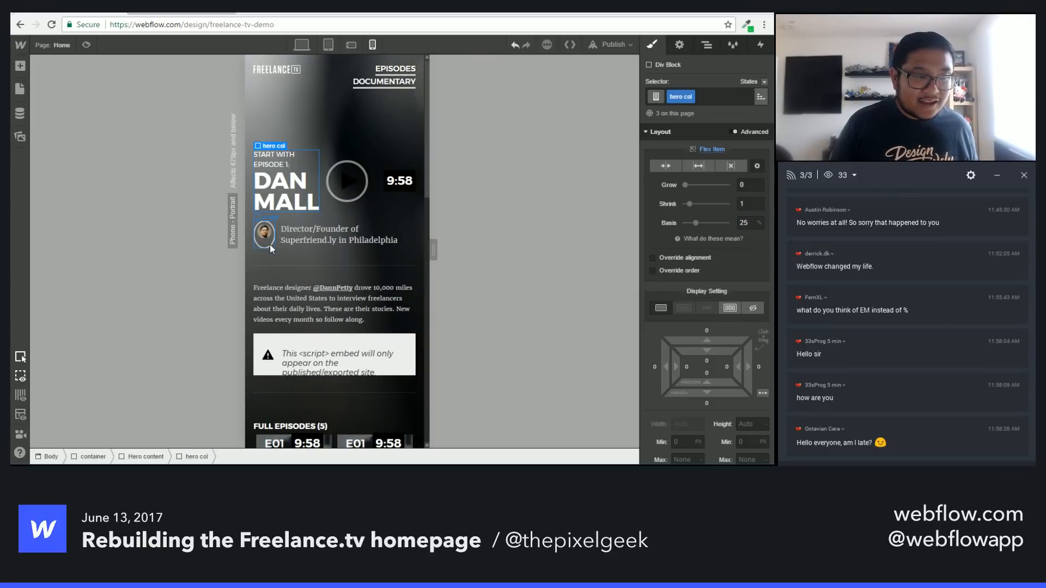
Step: Examine the style settings of the hero's avatar, avatar image, description text and "awesome person" block on phone portrait
left_click(264, 235)
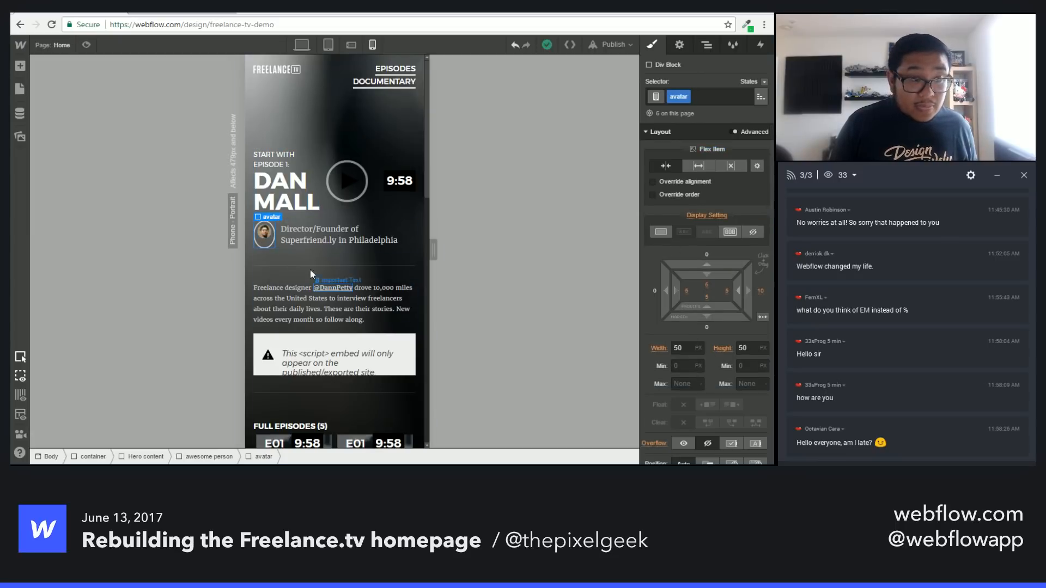
left_click(407, 240)
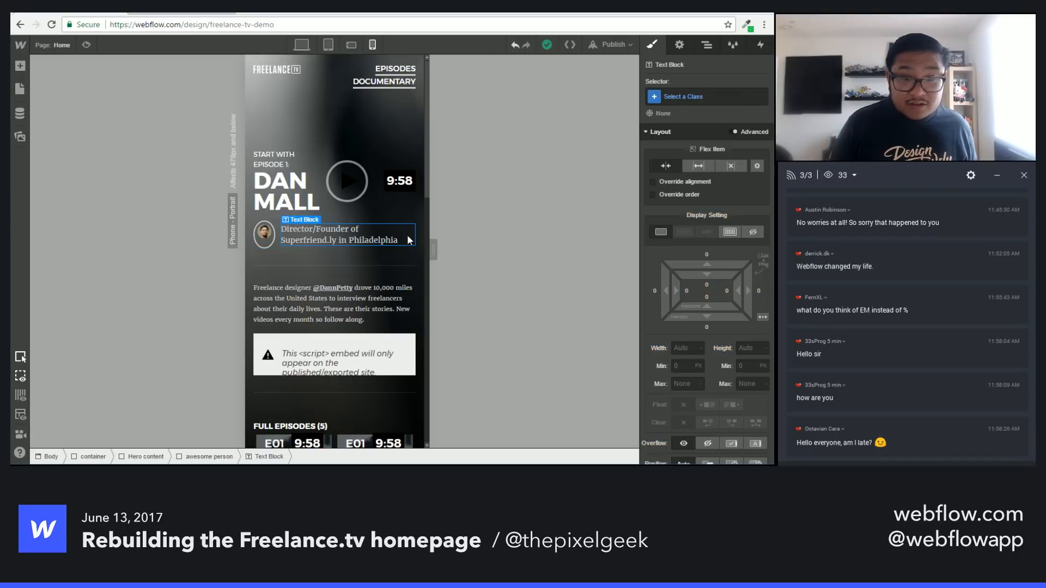
left_click(410, 230)
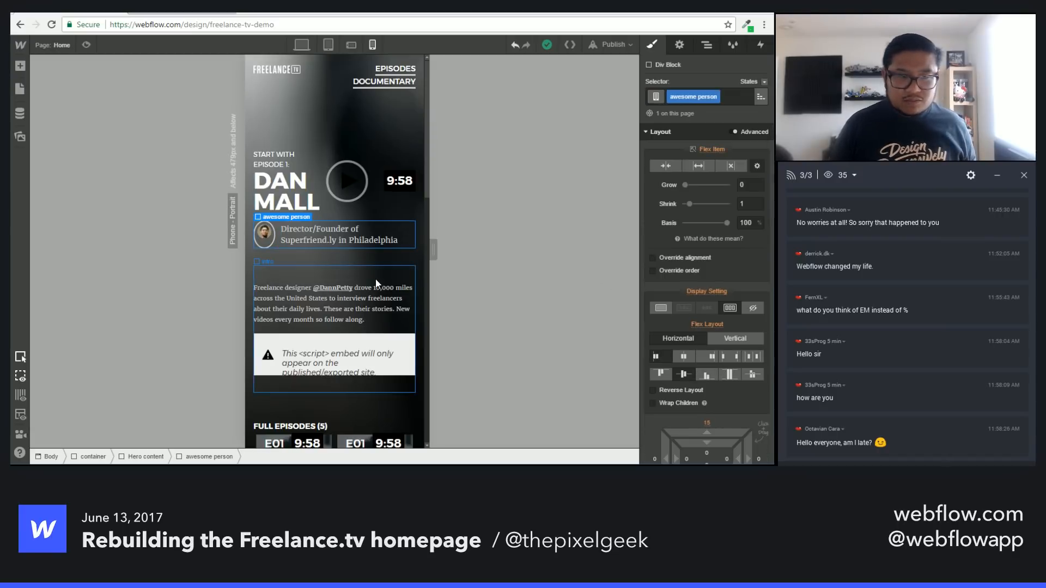
left_click(263, 246)
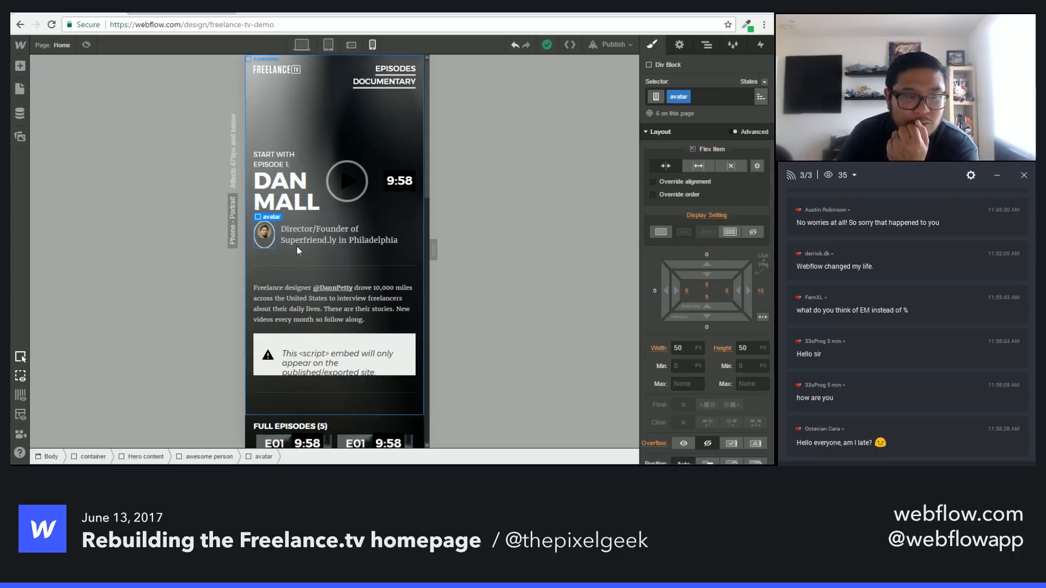
left_click(264, 231)
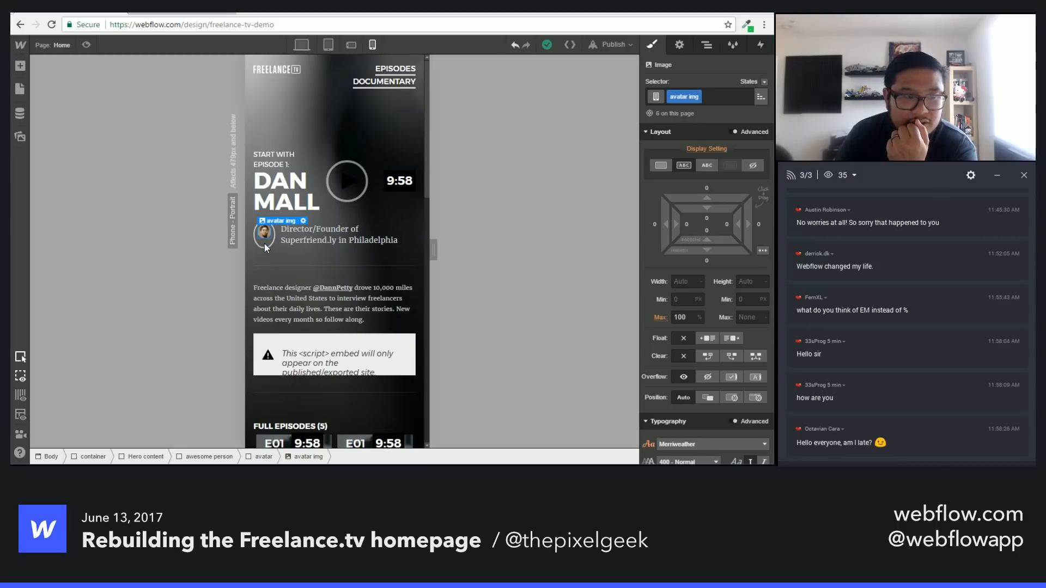
left_click(265, 244)
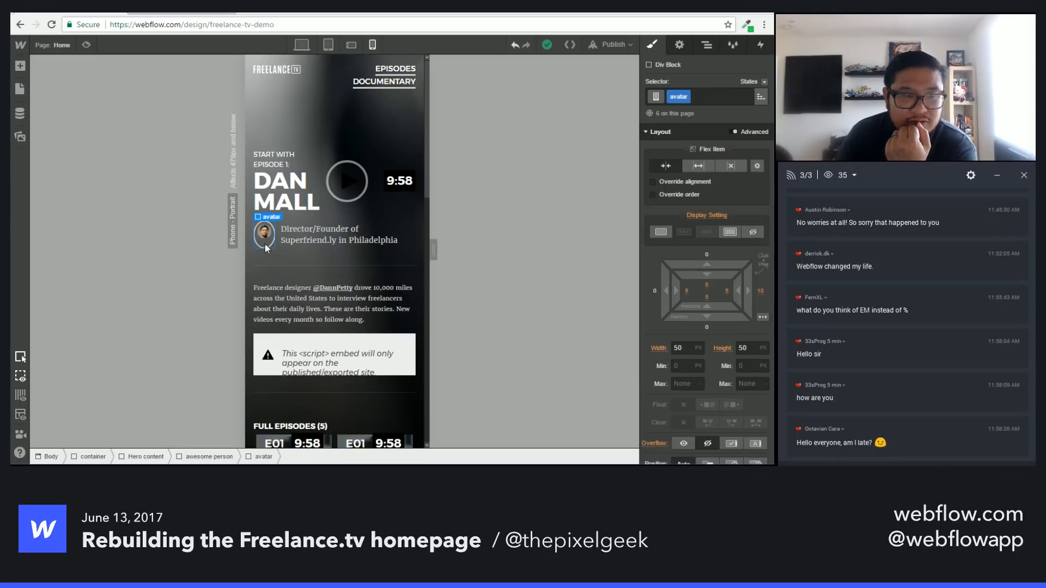
scroll(714, 394, "down", 3)
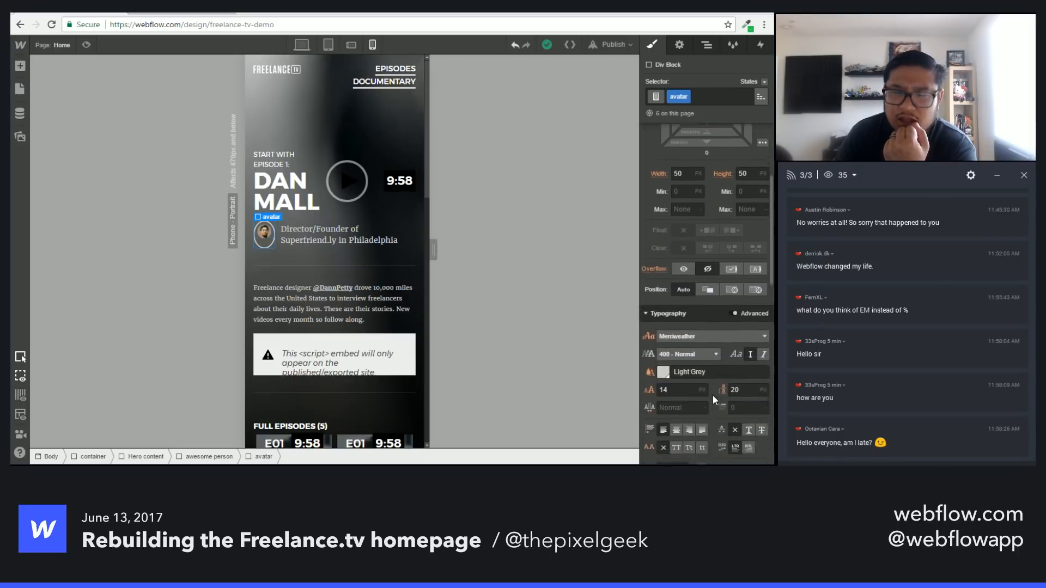
scroll(712, 395, "down", 3)
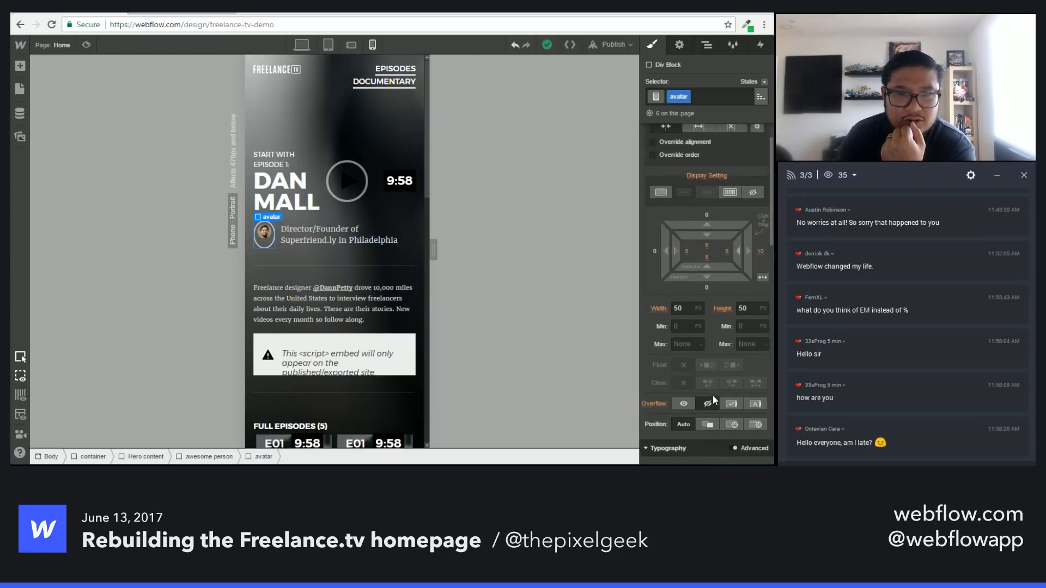
left_click(393, 235)
scroll(737, 312, "up", 6)
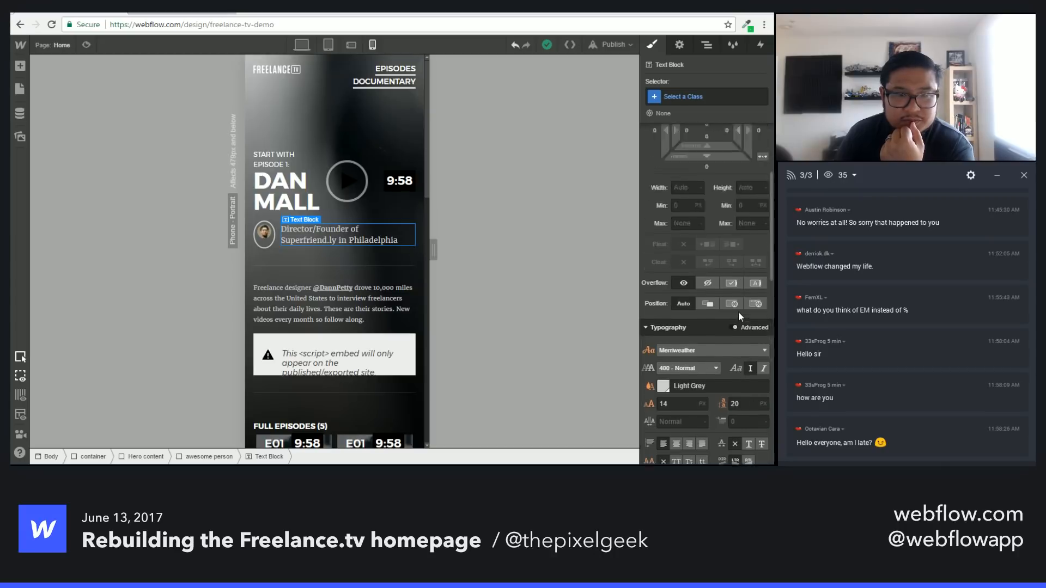
Step: Try a width and height of 40 px for the hero's "avatar" block on phone portrait
left_click(279, 240)
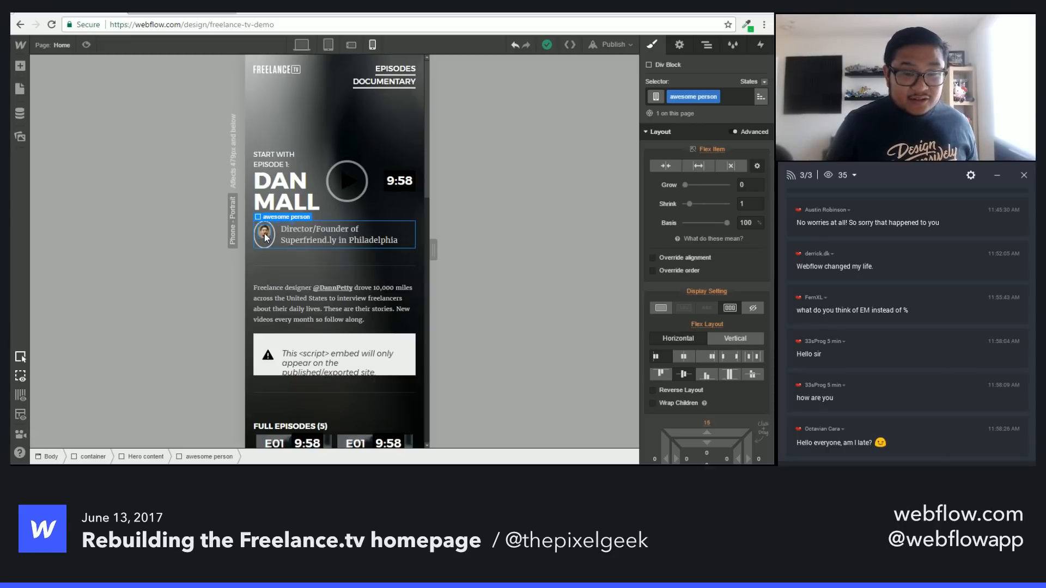
left_click(267, 237)
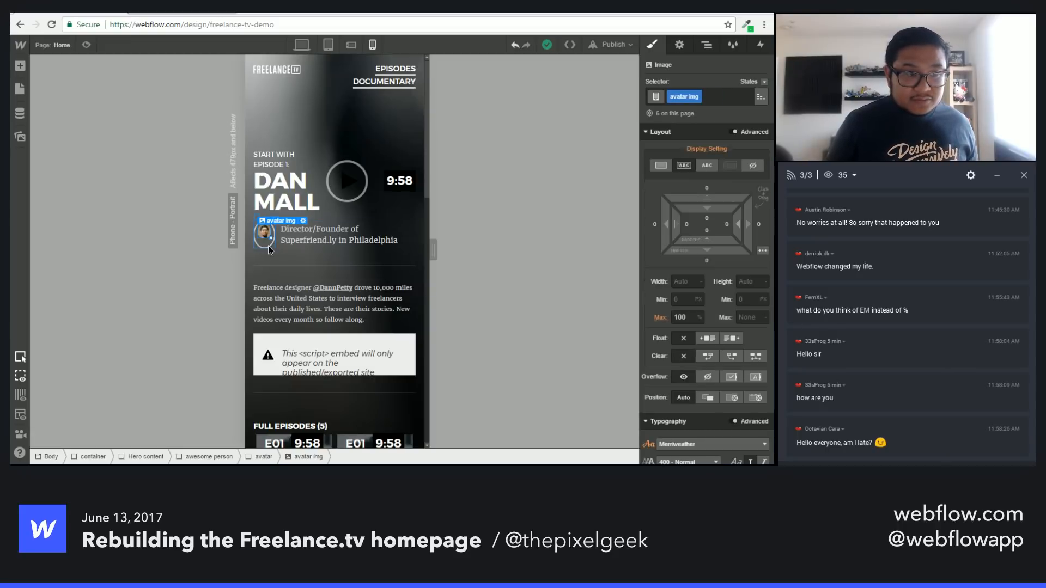
left_click(268, 246)
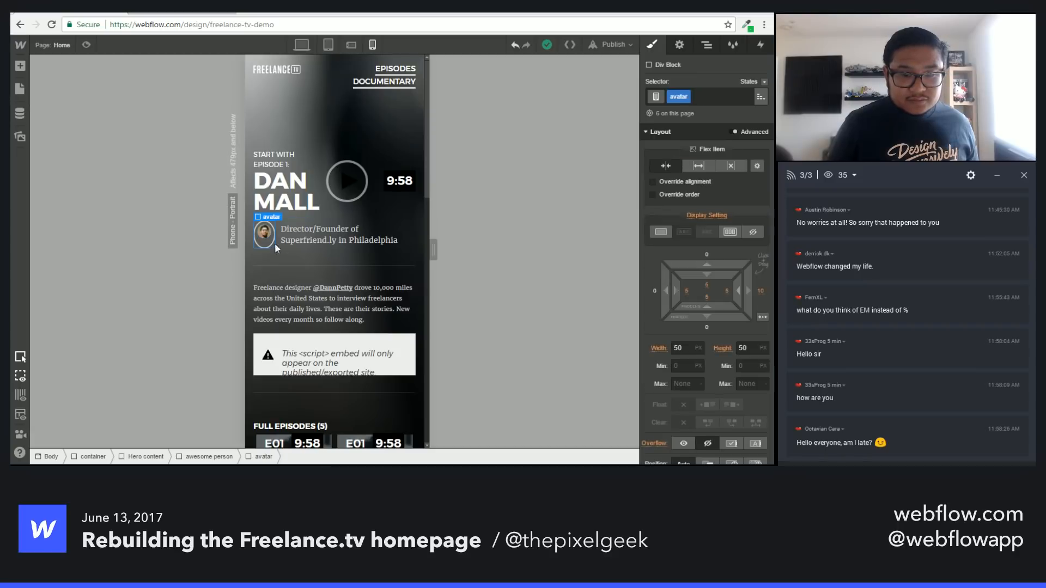
scroll(686, 339, "down", 10)
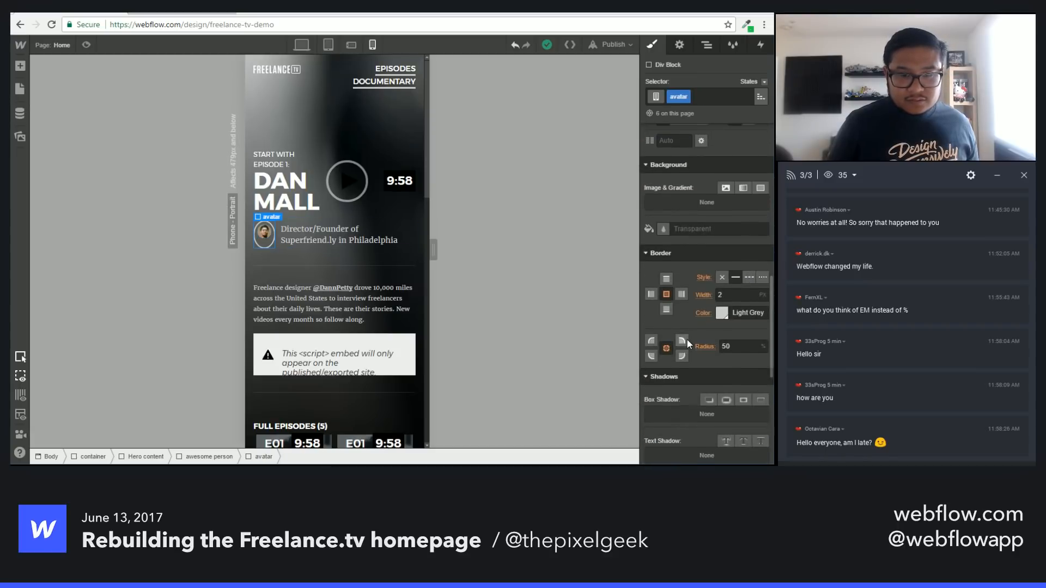
scroll(686, 338, "up", 5)
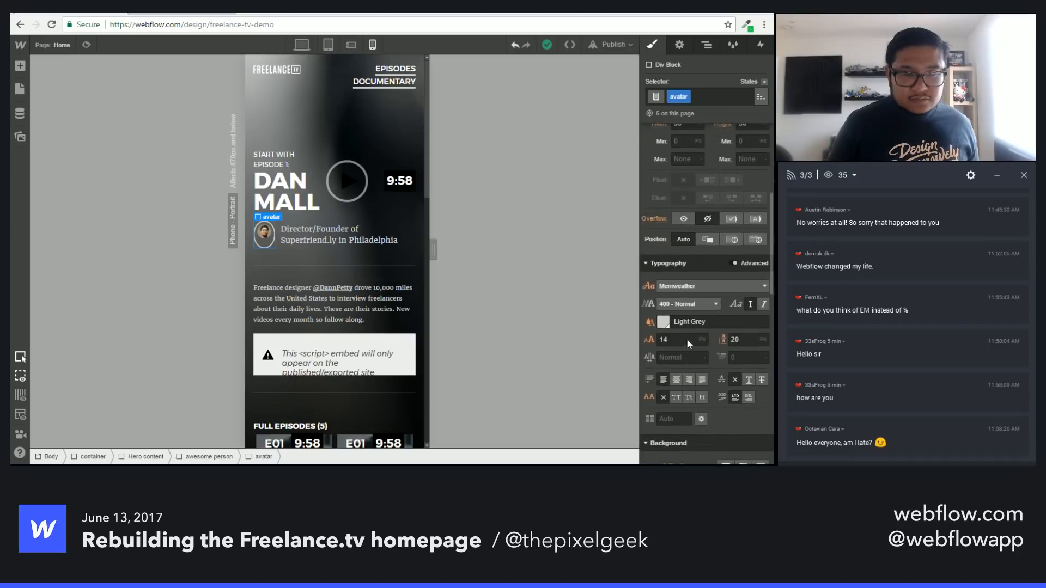
scroll(687, 339, "up", 2)
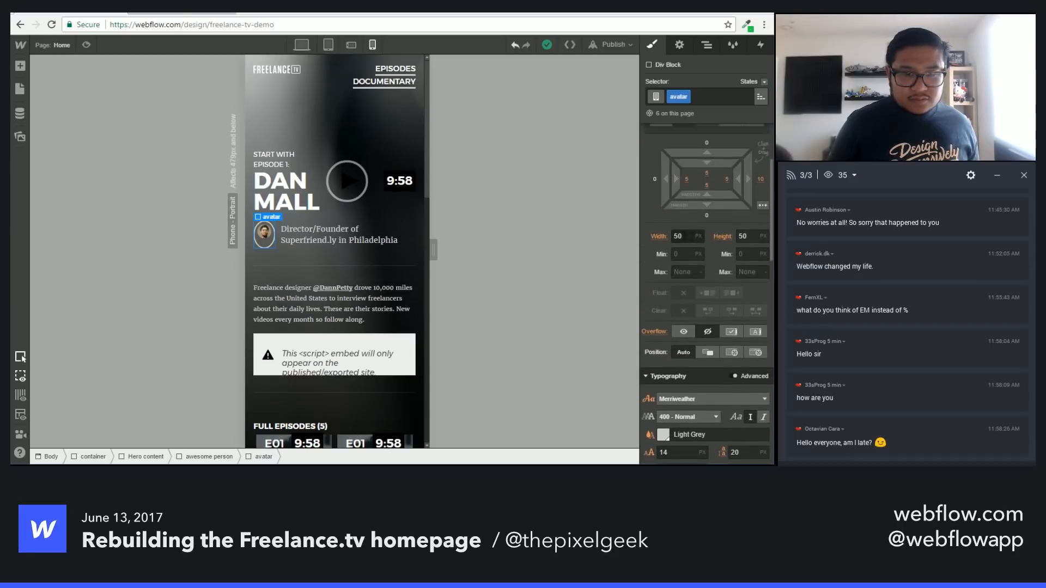
left_click(675, 236)
type("40")
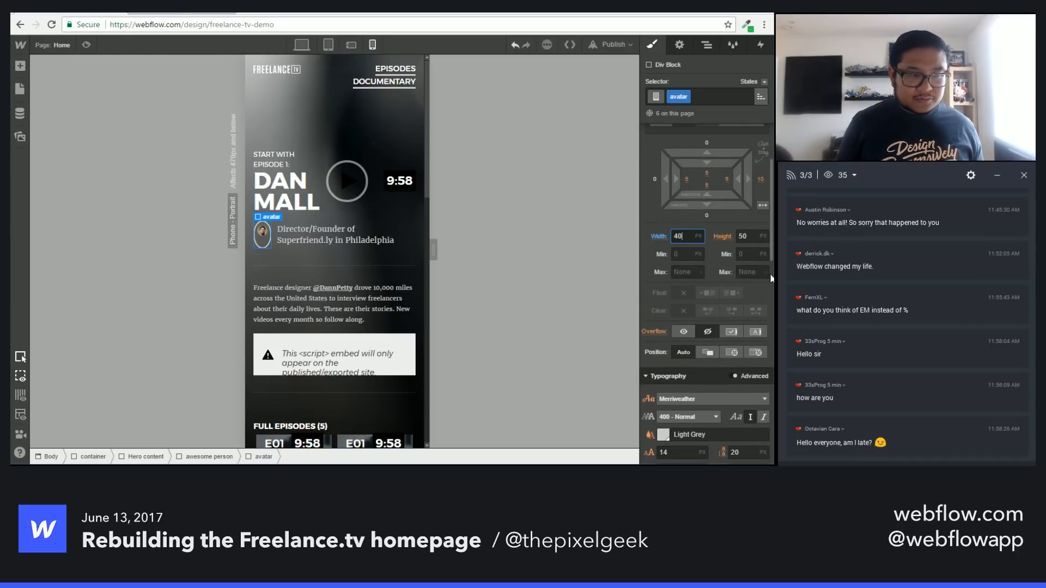
key("Tab")
type("30")
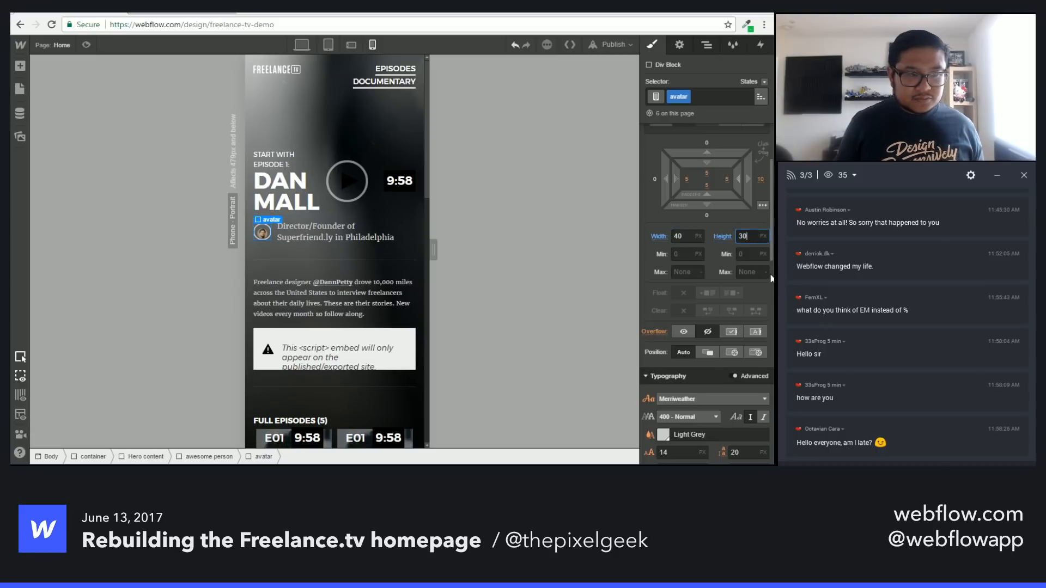
key("shift+Up")
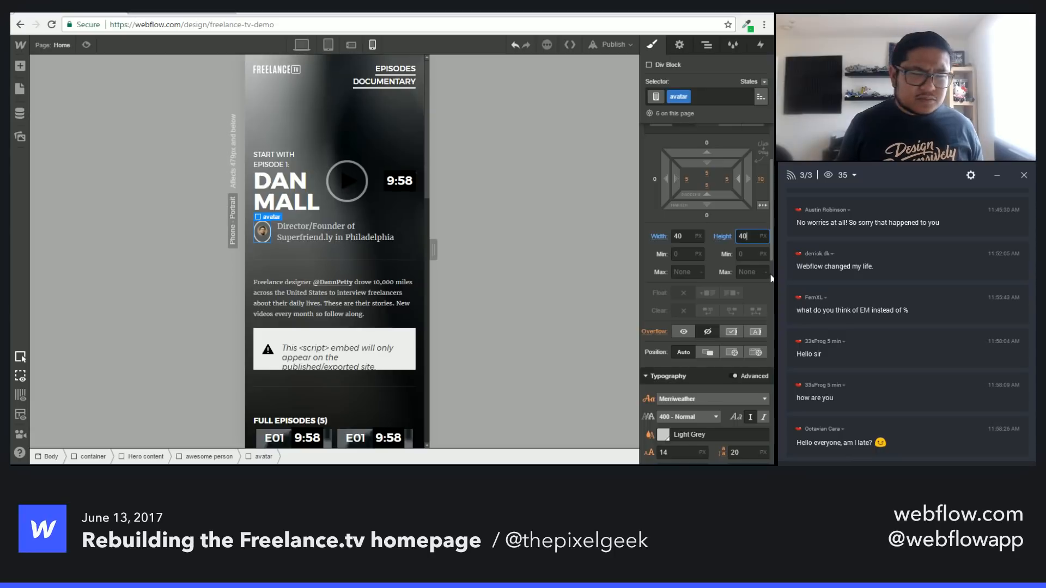
Step: Try reducing the "avatar" block's height to 36 px after selecting its image and parent again
left_click(262, 233)
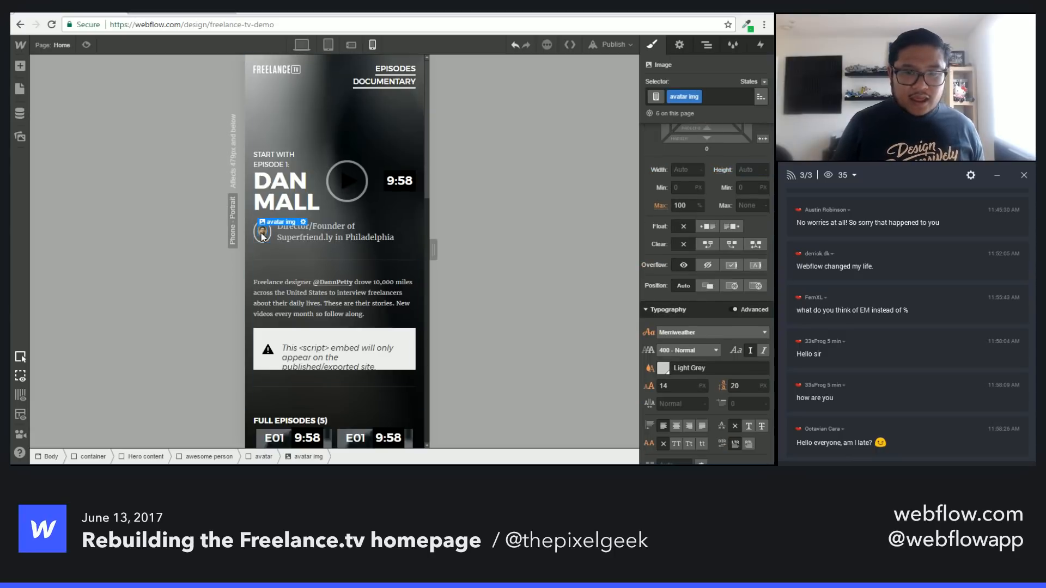
scroll(751, 351, "up", 3)
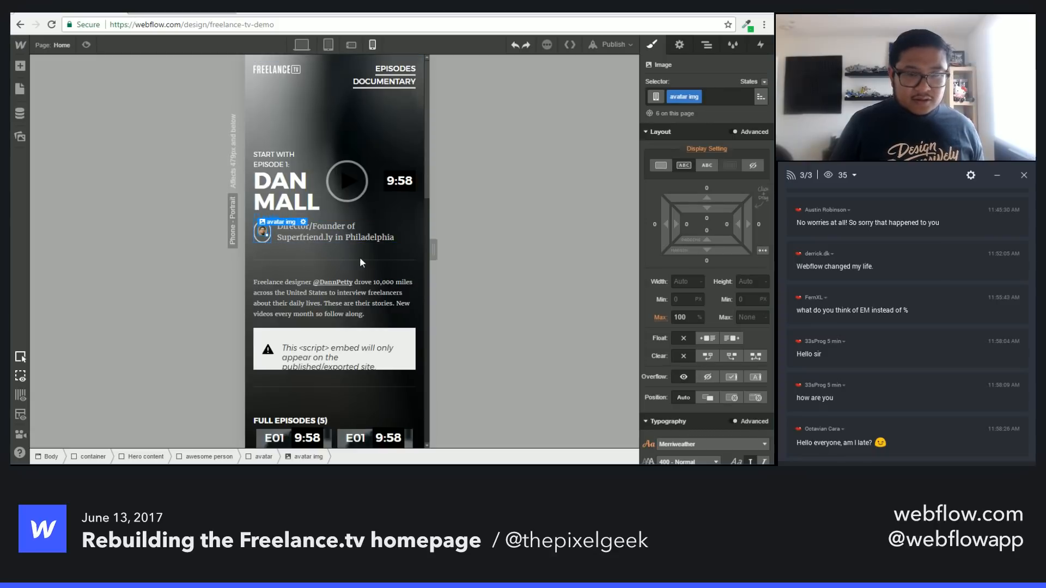
key("Up")
left_click(684, 349)
left_click(749, 348)
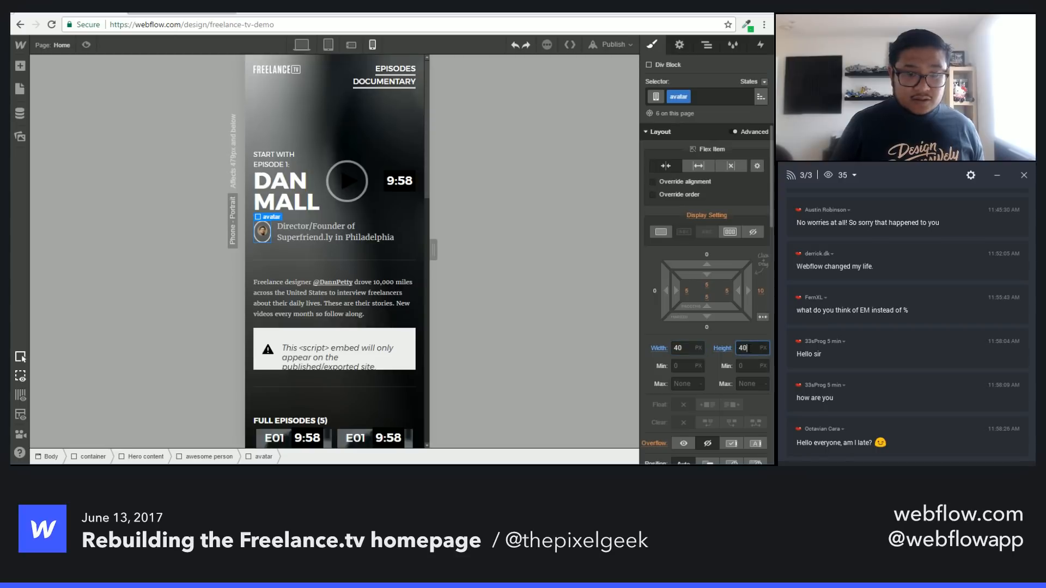
key("Down")
key("Down")
key("Down")
key("Down")
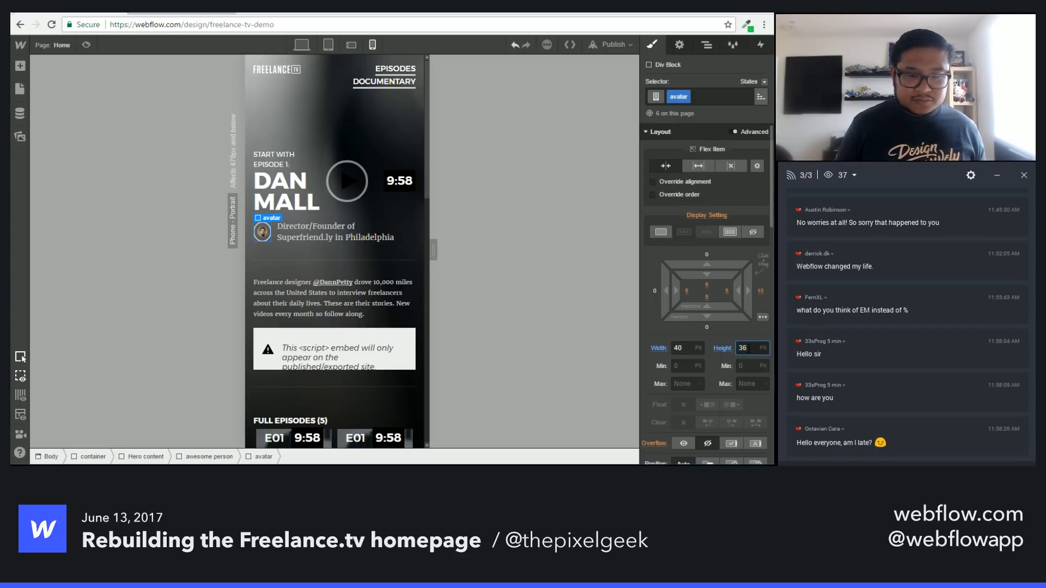
Step: Restore the "avatar" block's height to 50 px and remove its phone portrait width override
key("BackSpace")
key("BackSpace")
type("50")
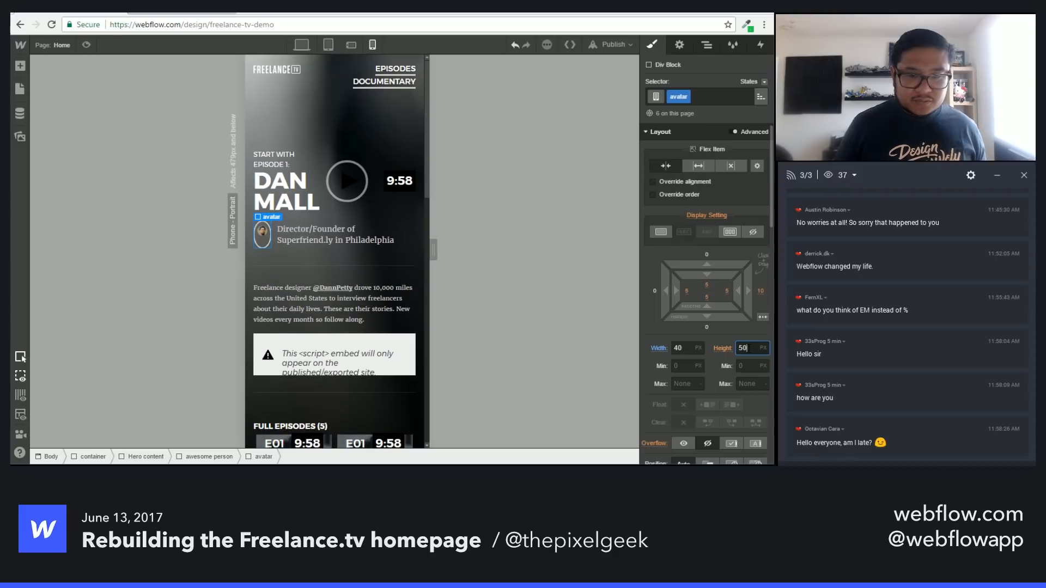
left_click(660, 348)
left_click(671, 365)
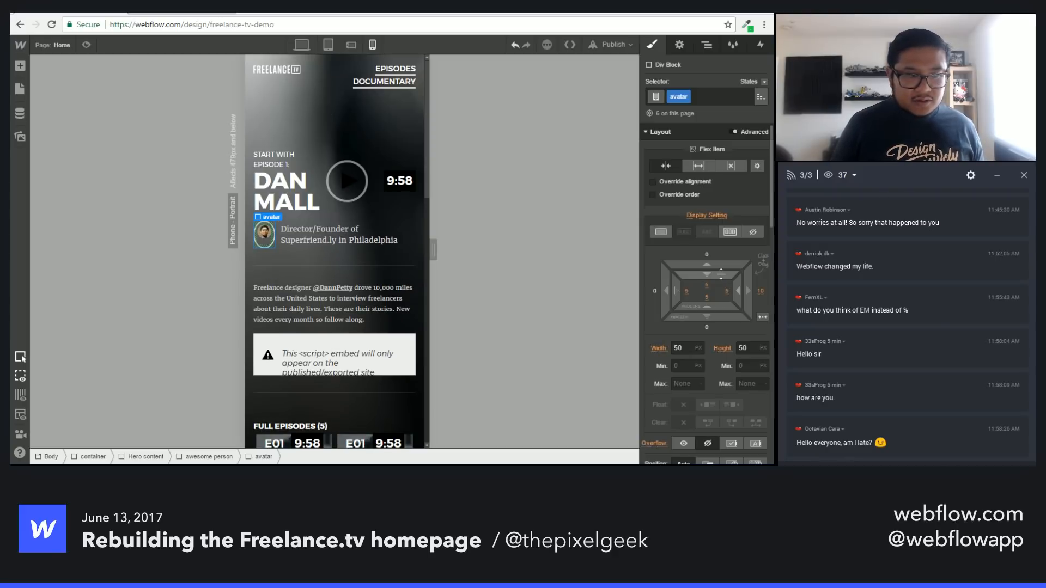
Step: Set the "avatar" block's padding to 3 px on all sides and its height to 38 px on phone portrait
left_click_drag(721, 274, 719, 270)
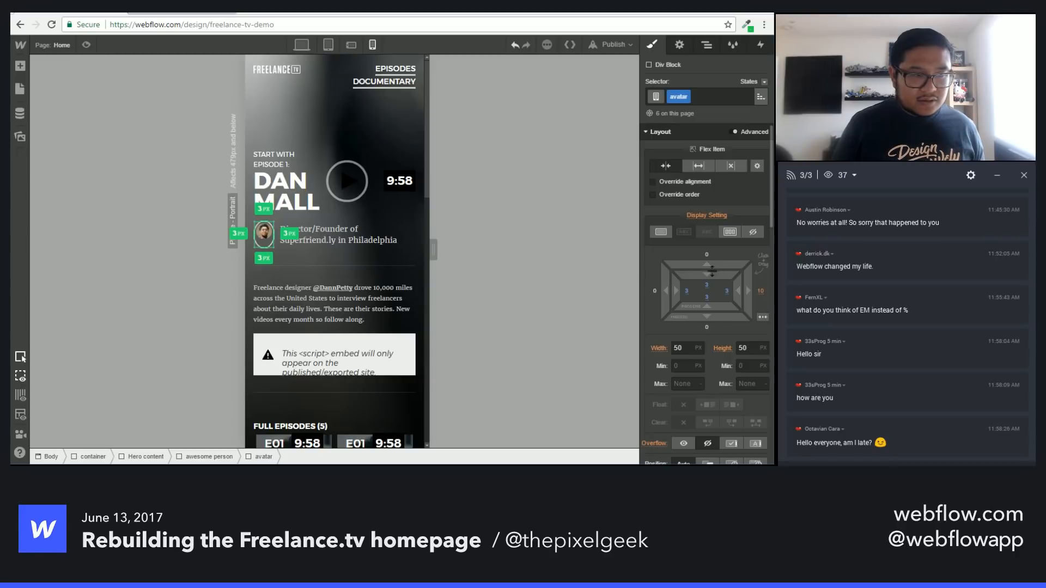
left_click(749, 349)
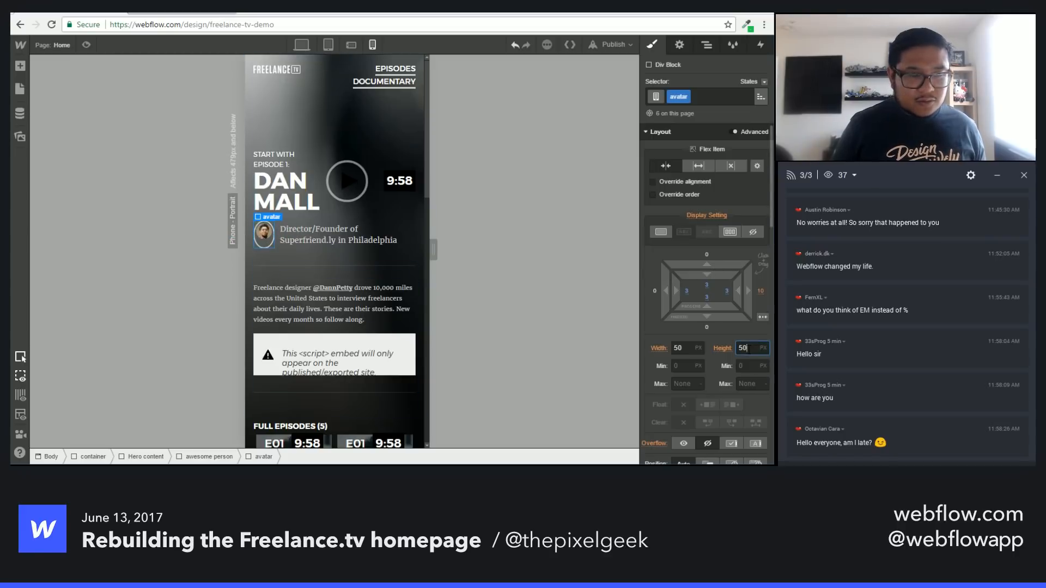
type("40")
key("Down")
key("Down")
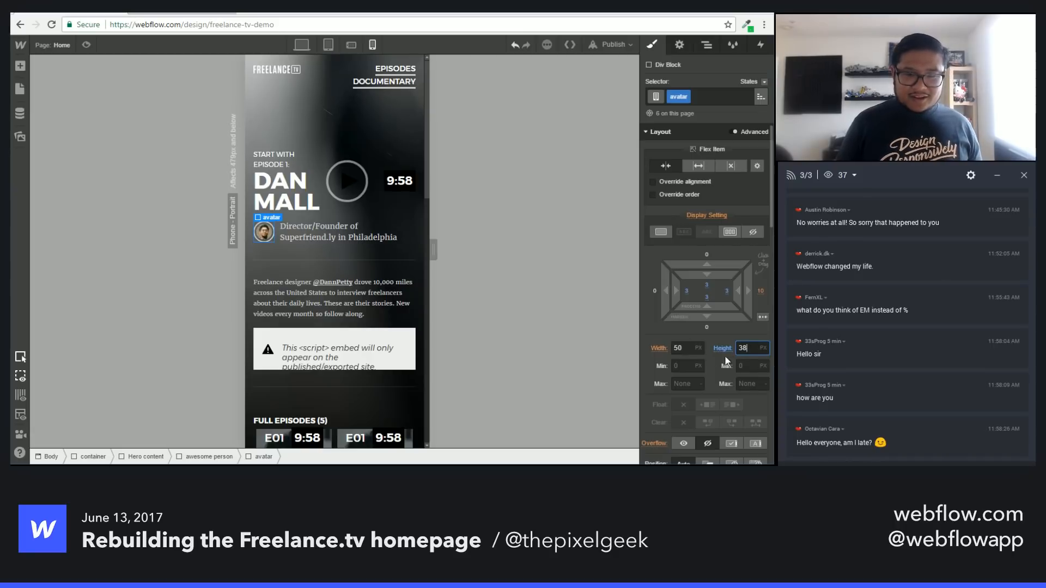
Step: Set the description text beside the hero avatar to an 11 px font size and 17 px line height on phone portrait
left_click(302, 251)
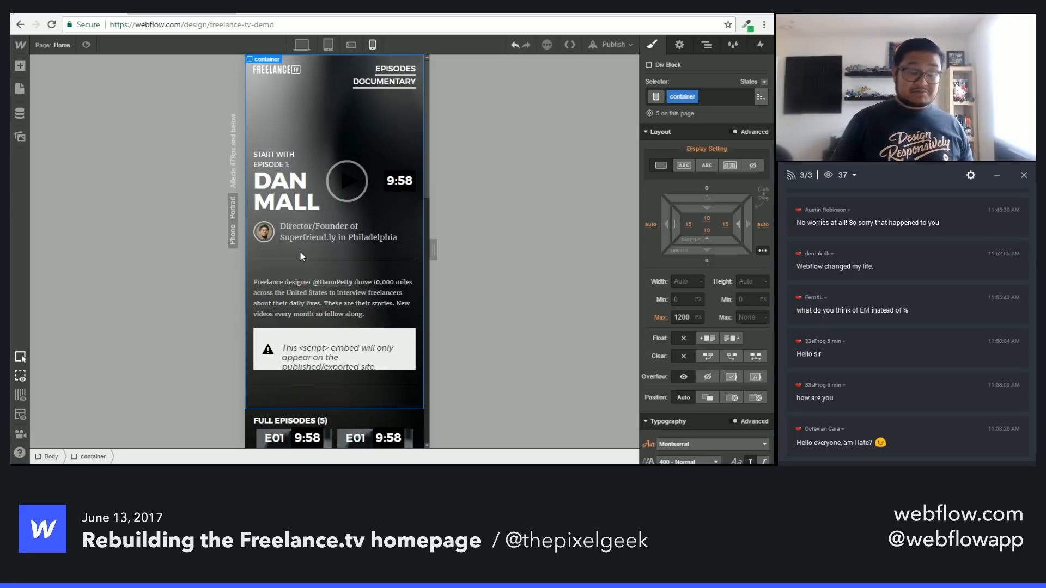
left_click(330, 229)
scroll(721, 419, "down", 3)
left_click(684, 395)
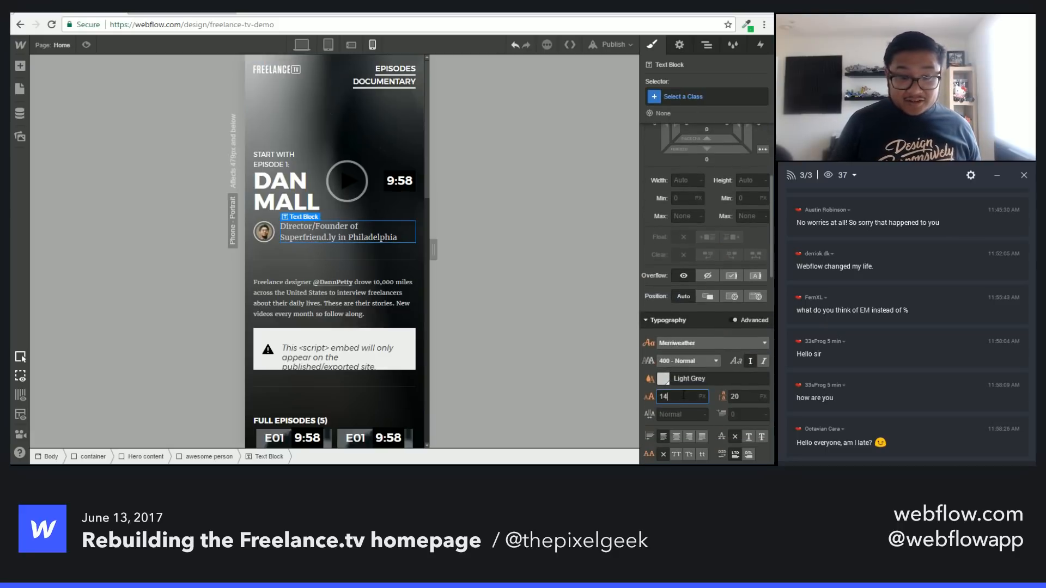
type("12")
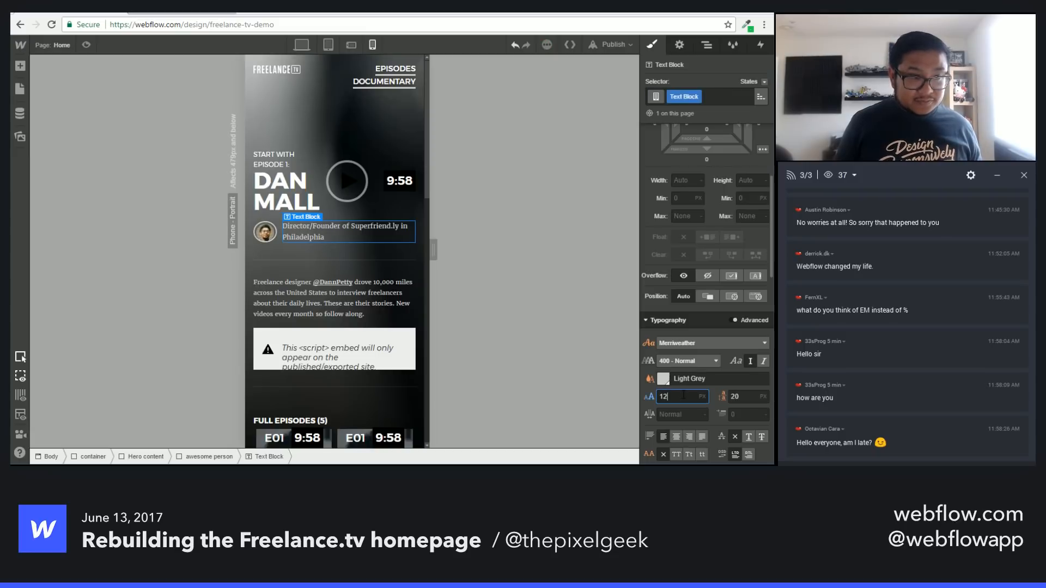
key("Down")
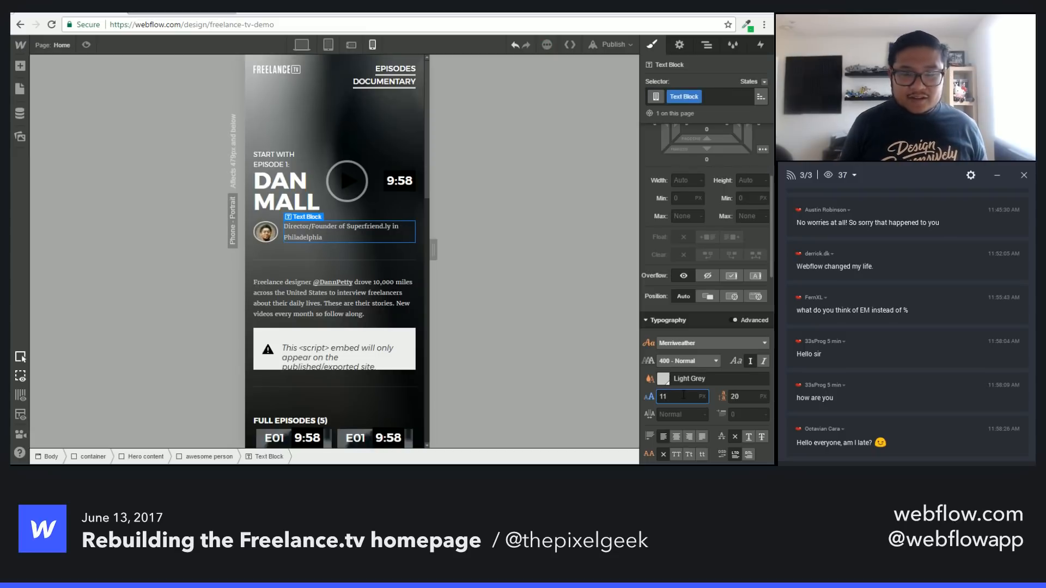
key("Tab")
type("17")
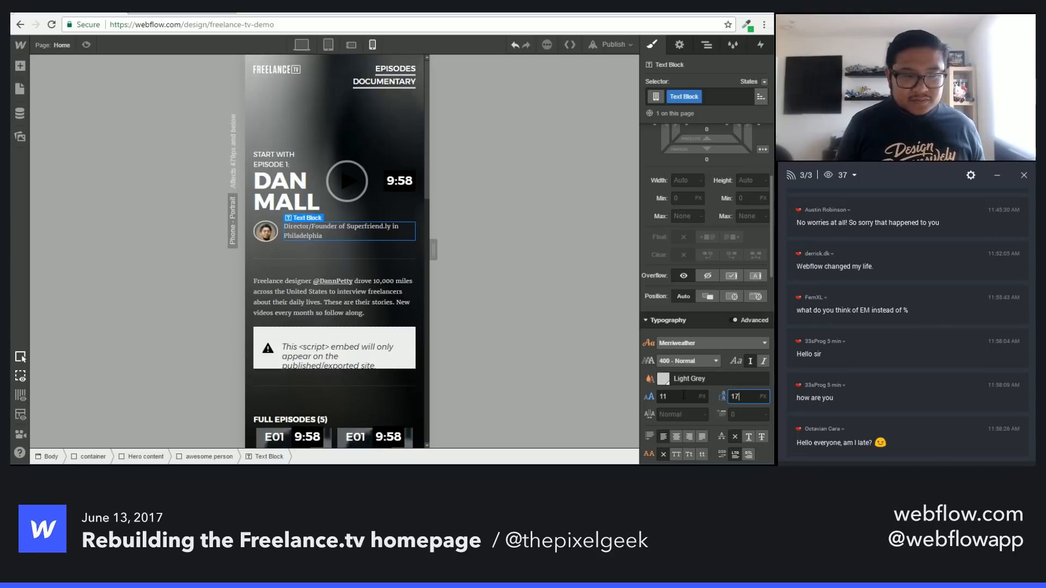
Step: Remove the "avatar" block's phone portrait height override and select the "awesome person" block
left_click(276, 235)
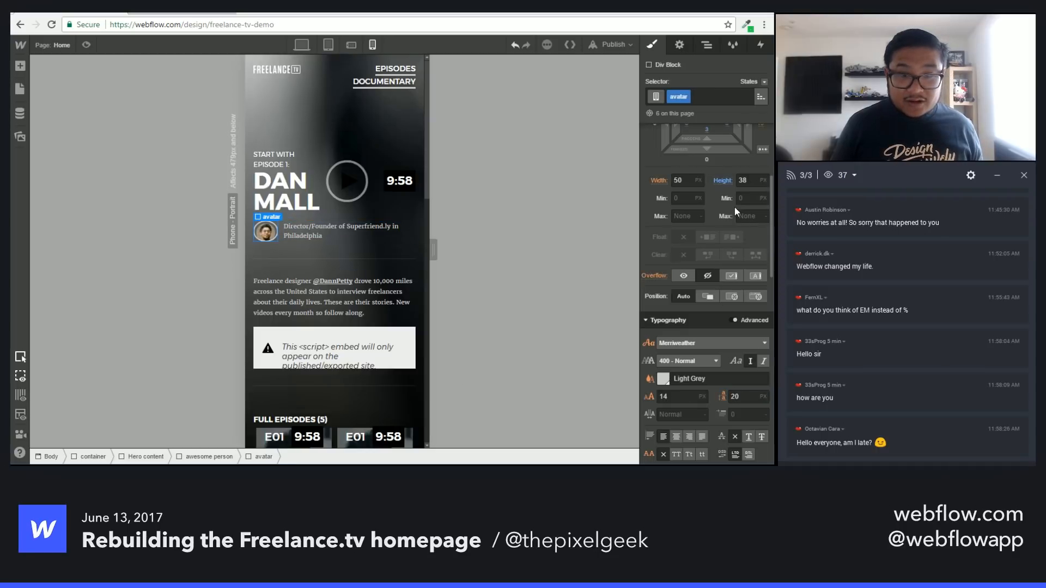
left_click(721, 183, "alt")
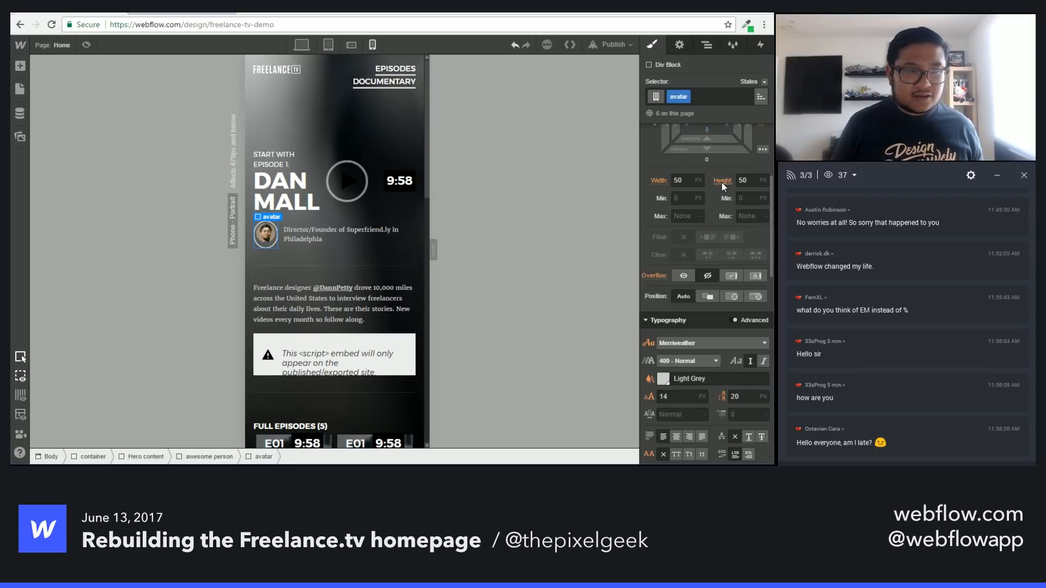
left_click(335, 248)
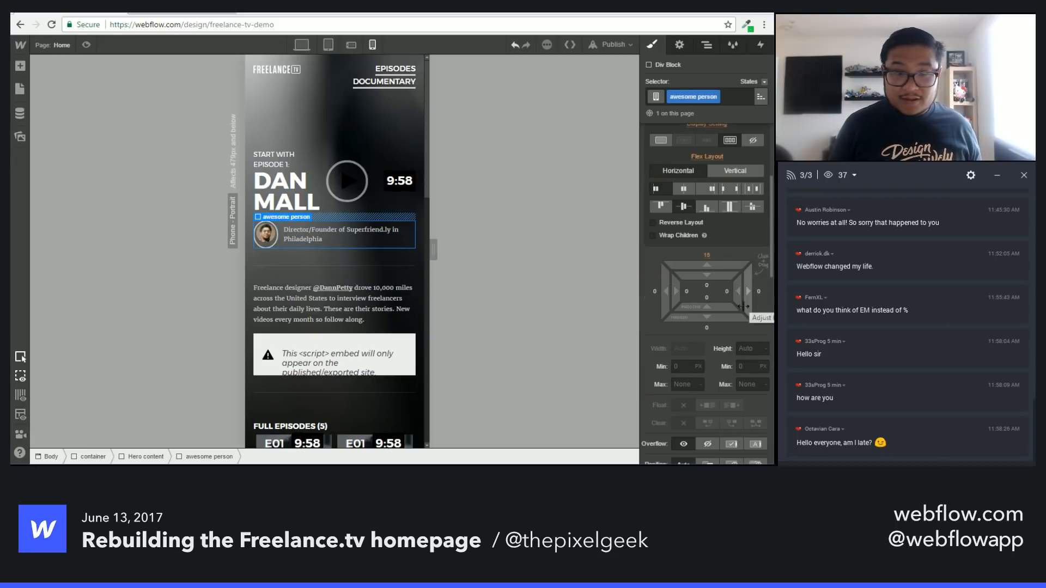
Step: Try stretch alignment for the items in the "awesome person" flex block on phone portrait, and undo the alignment changes
scroll(731, 296, "up", 2)
scroll(730, 301, "down", 2)
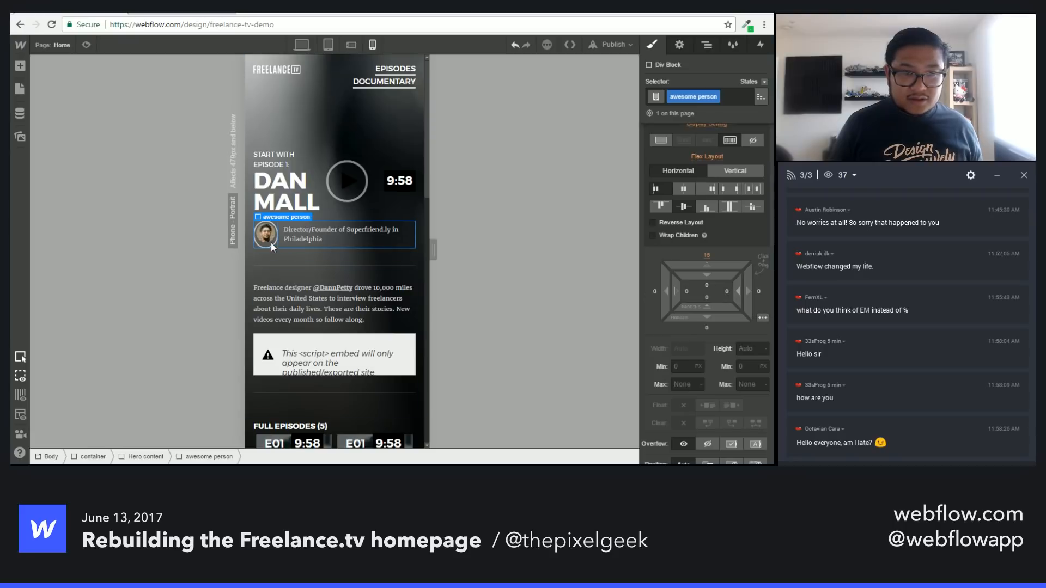
left_click(729, 208)
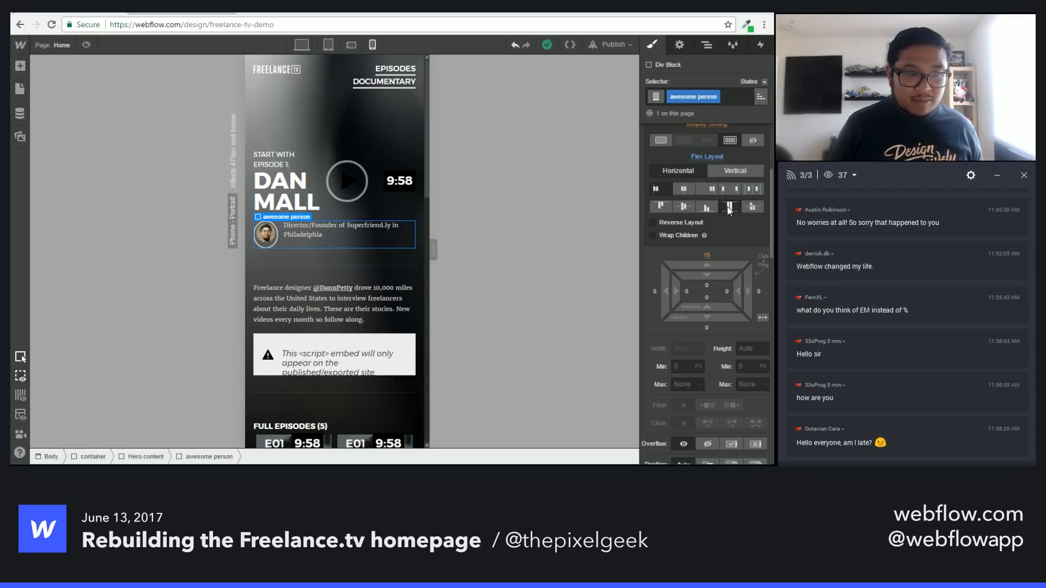
left_click(684, 208)
key("ctrl+z")
key("ctrl+z")
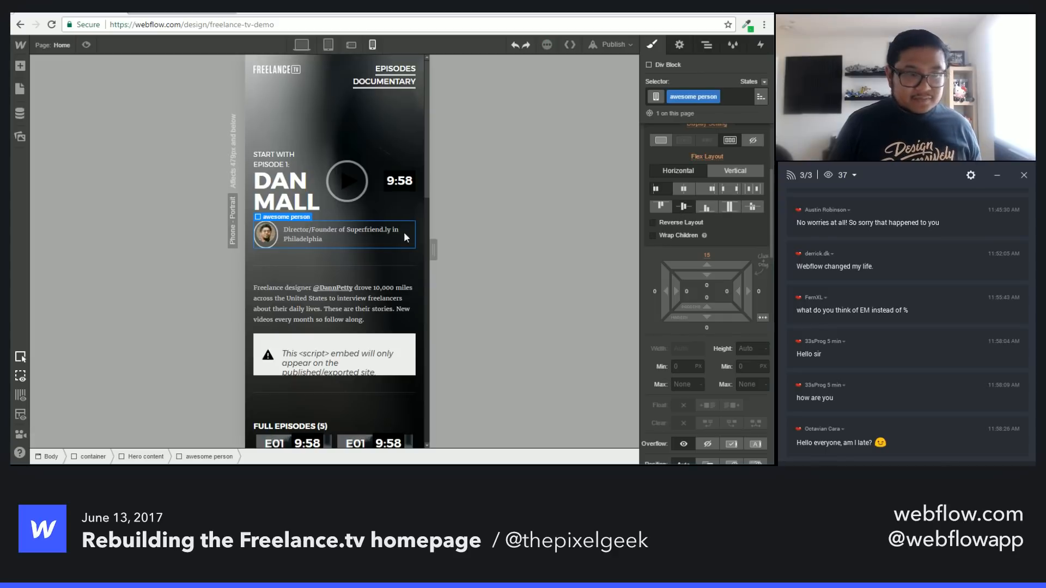
Step: Set the hero "avatar" block's height to 44 px on phone portrait
left_click(273, 242)
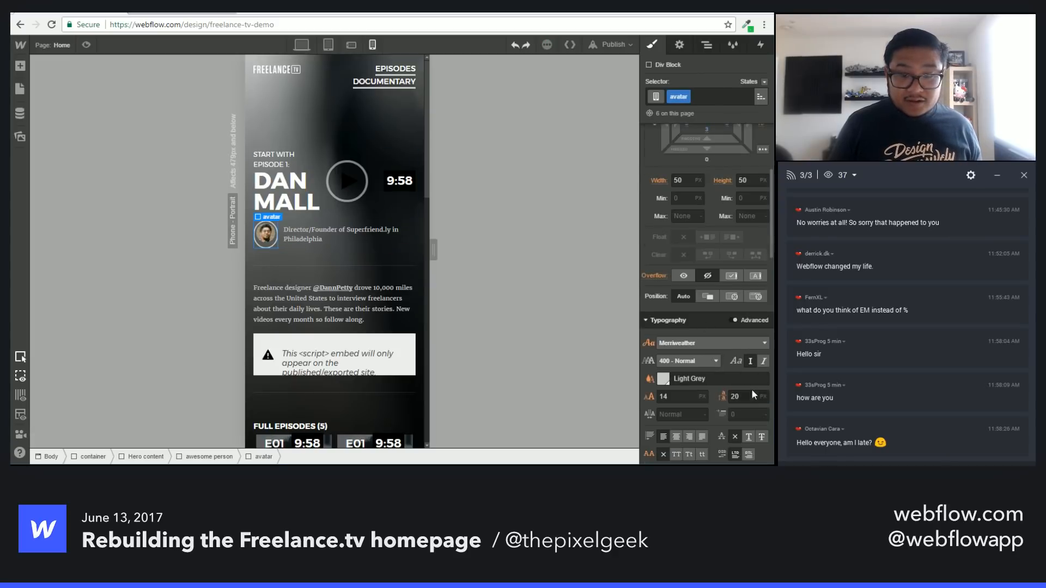
left_click(746, 180)
key("Down")
key("Down")
key("Down")
key("Down")
key("Down")
key("Down")
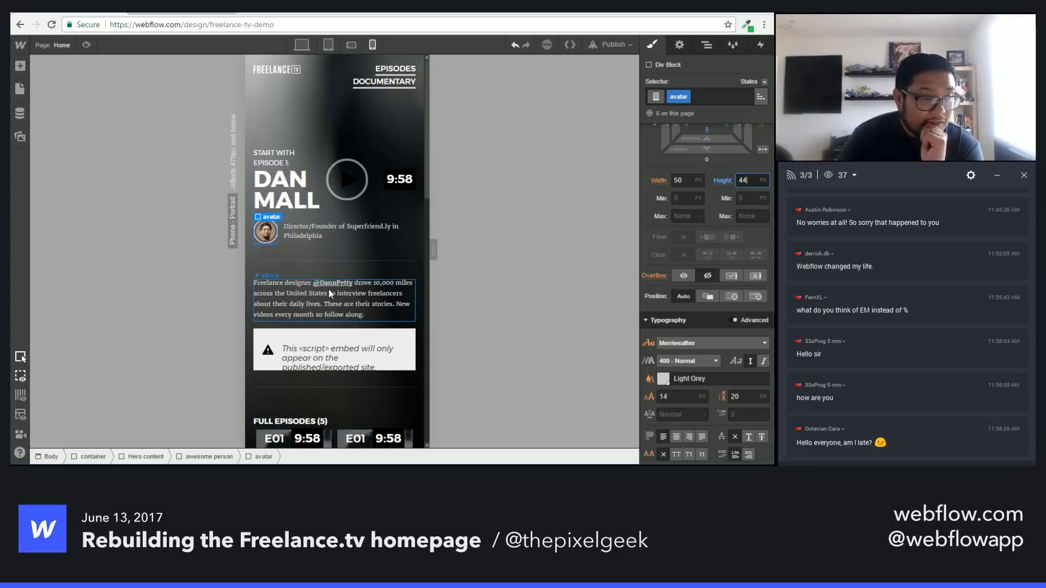
Step: Set the "video card" link block's flex basis to 100% on phone portrait
scroll(328, 289, "down", 4)
left_click(330, 227)
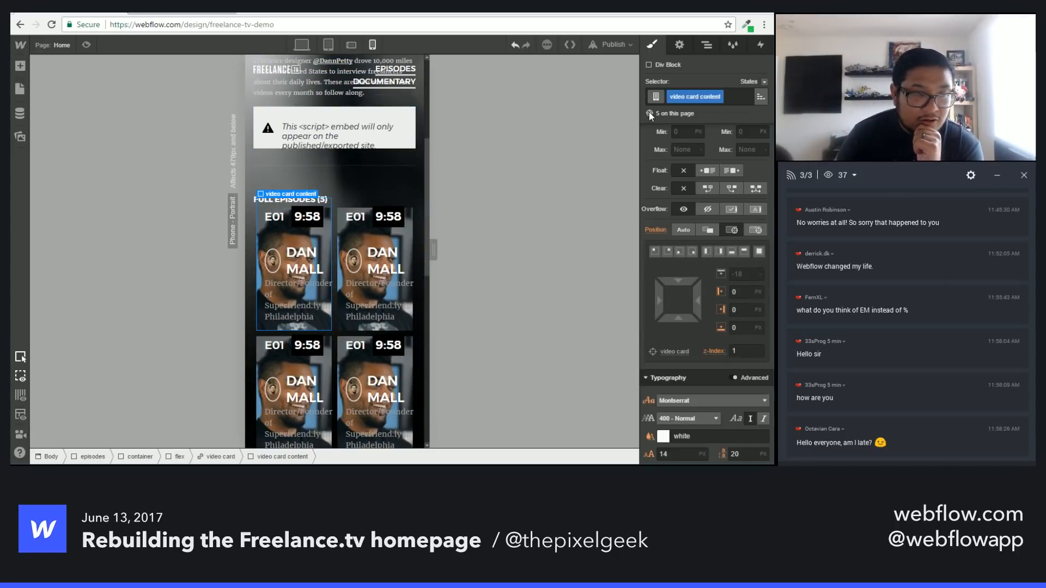
key("Up")
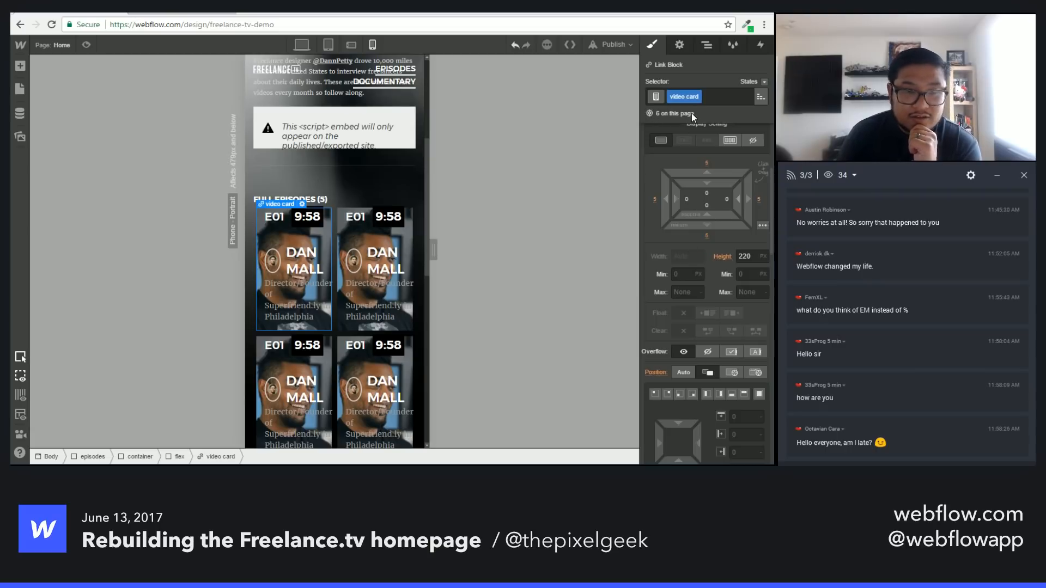
scroll(740, 223, "up", 3)
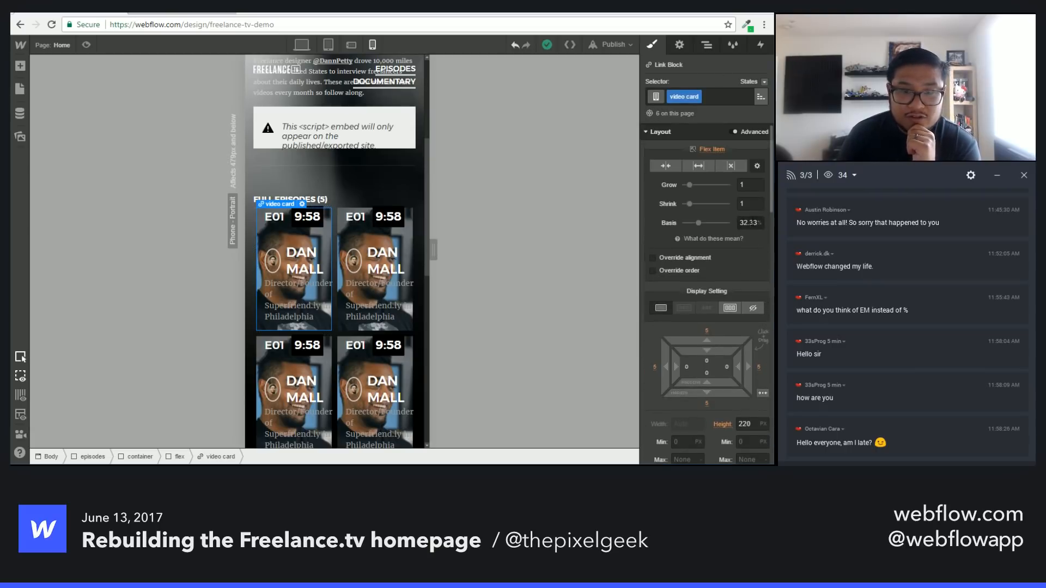
left_click(748, 223)
type("100")
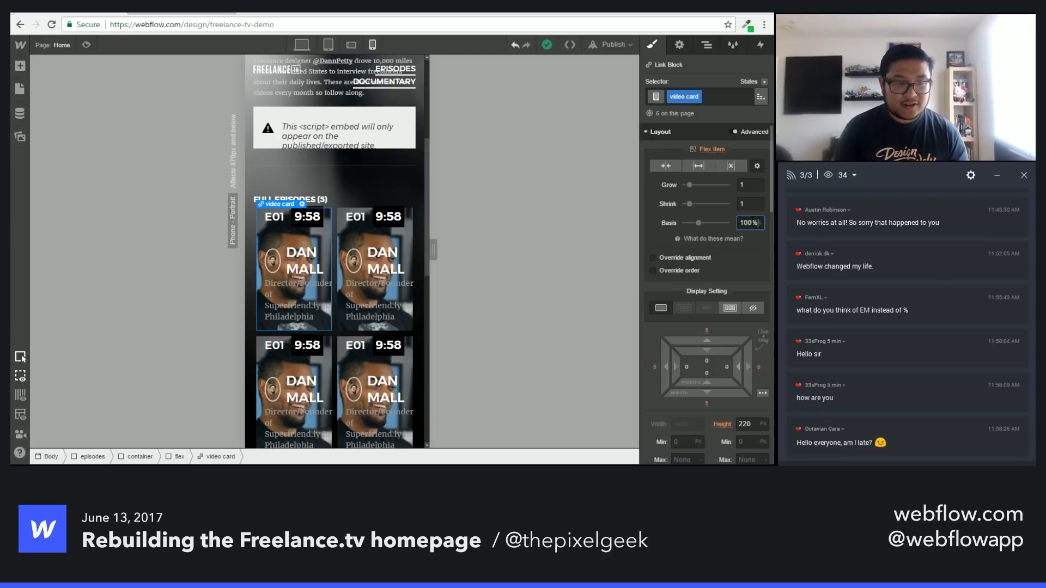
key("Return")
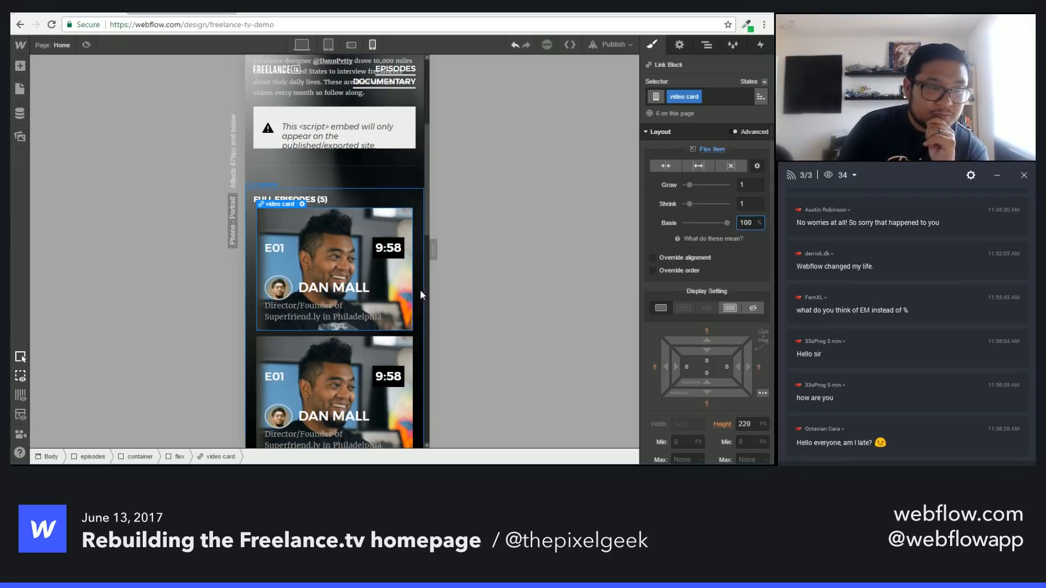
Step: Check the stacked episode cards down to the footer and publish the site to its webflow.io domain
scroll(362, 302, "down", 10)
scroll(361, 303, "down", 2)
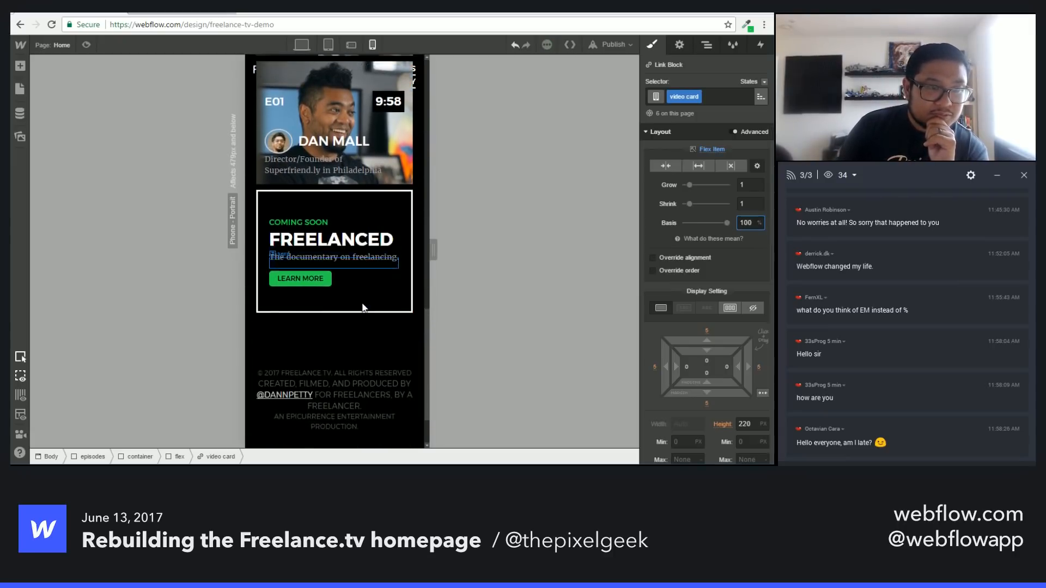
scroll(362, 302, "up", 15)
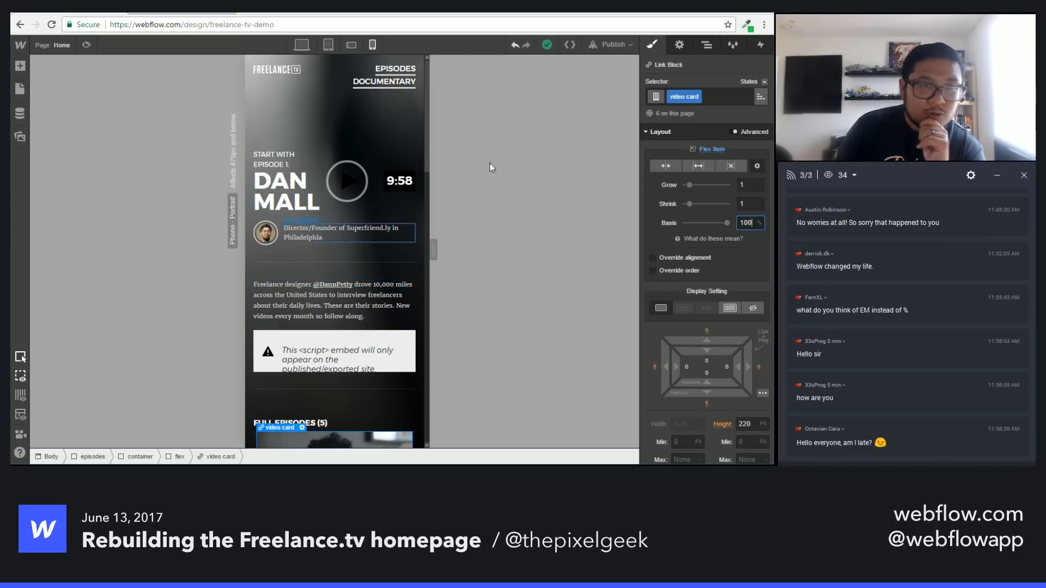
left_click(613, 44)
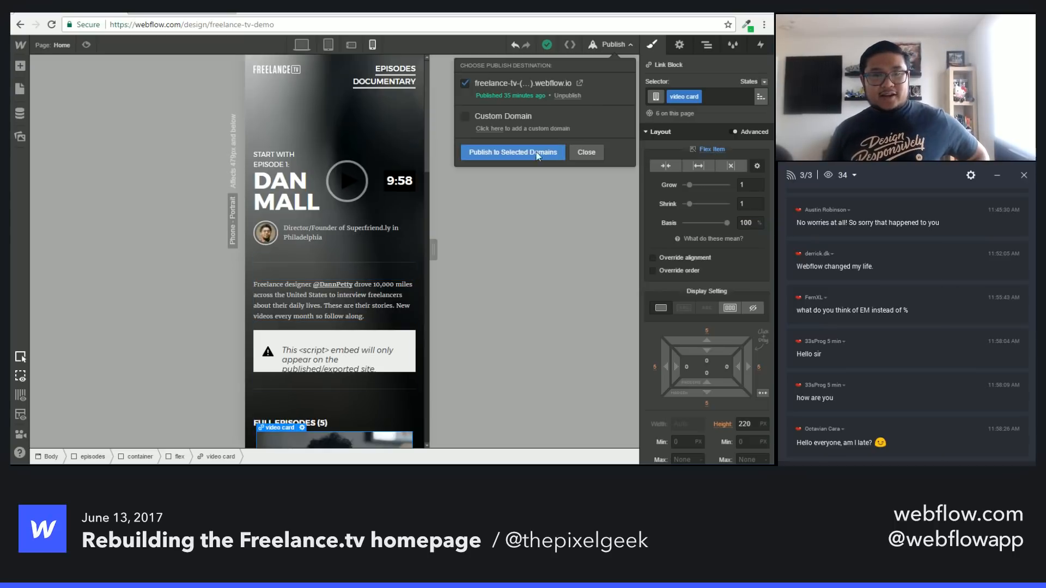
left_click(533, 152)
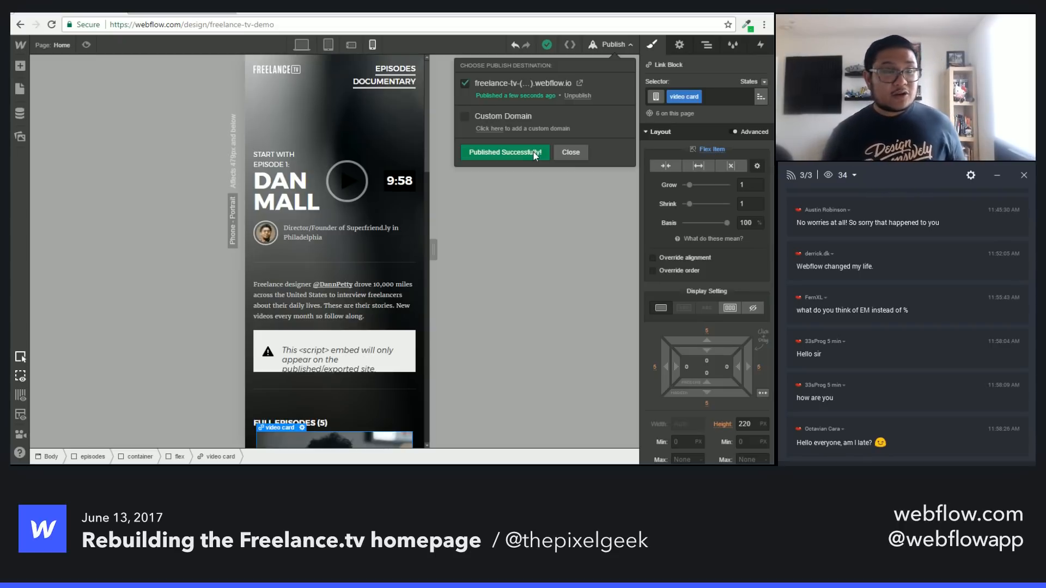
left_click(572, 152)
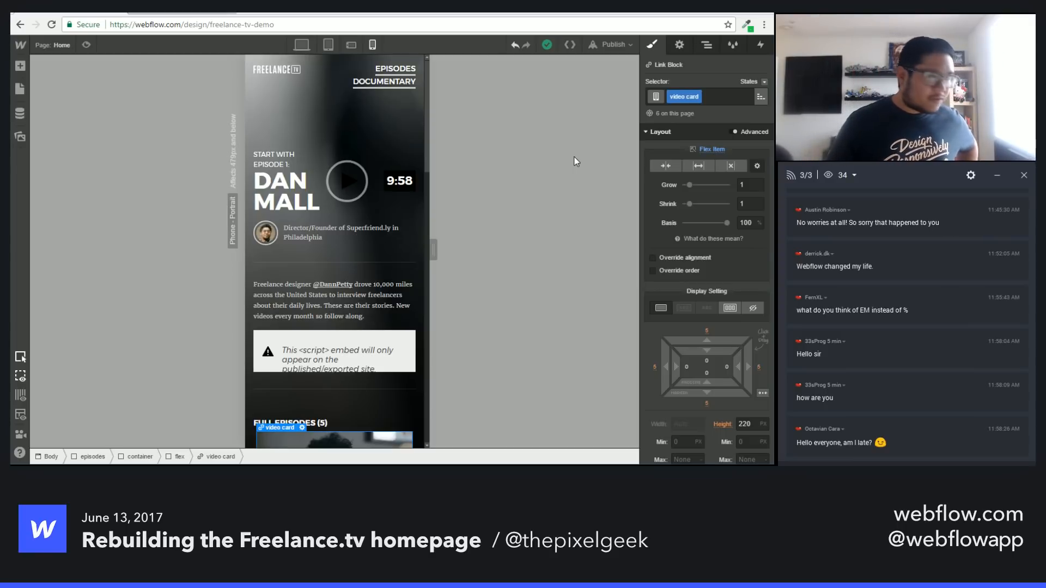
Step: Switch to the browser tab with the original Freelance.tv page and load digitalforge.webflow.io there
left_click(208, 13)
left_click(205, 22)
type("digitalforge")
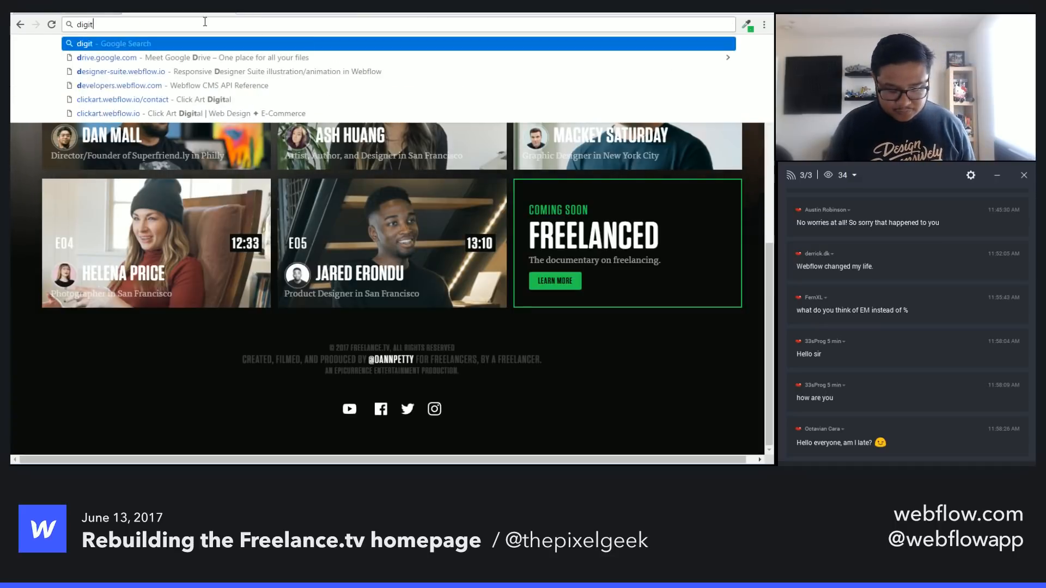
type(".webflow.io")
key("Return")
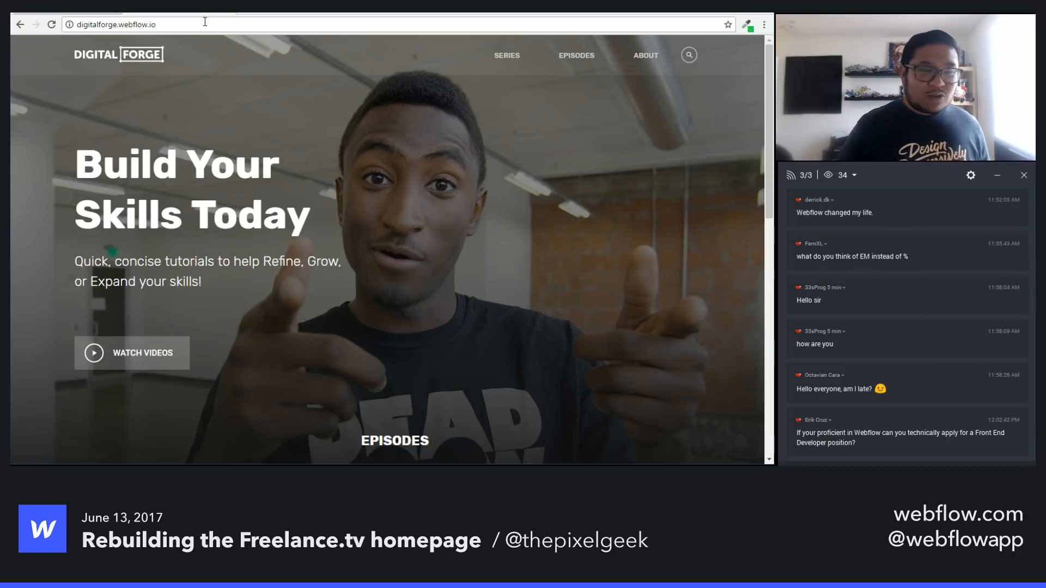
Step: Examine the Digital Forge homepage's hero, navigation bar, episode cards, series section and footer
scroll(468, 184, "down", 1)
scroll(467, 182, "up", 1)
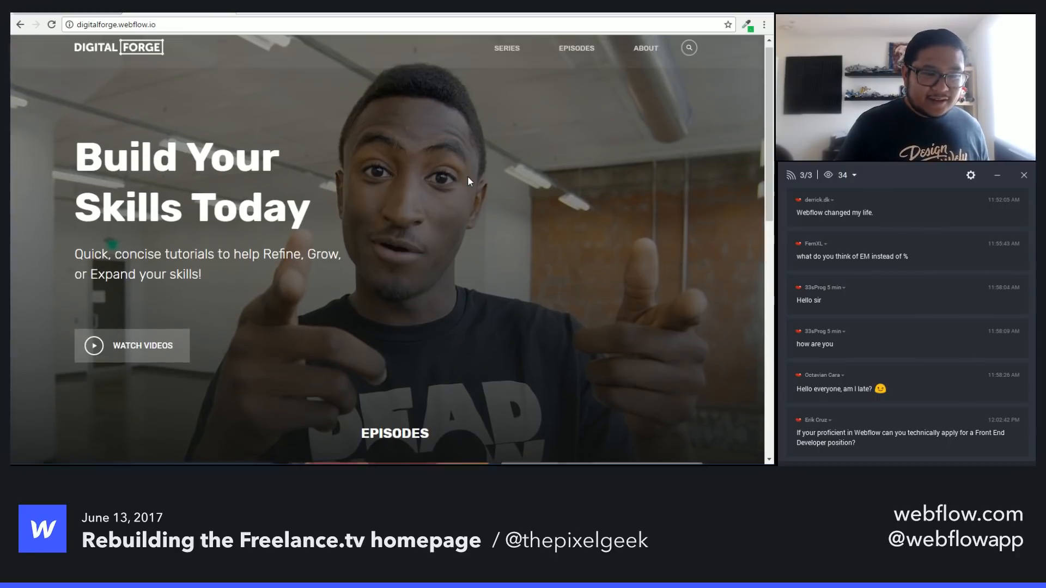
scroll(467, 180, "down", 4)
scroll(467, 181, "down", 3)
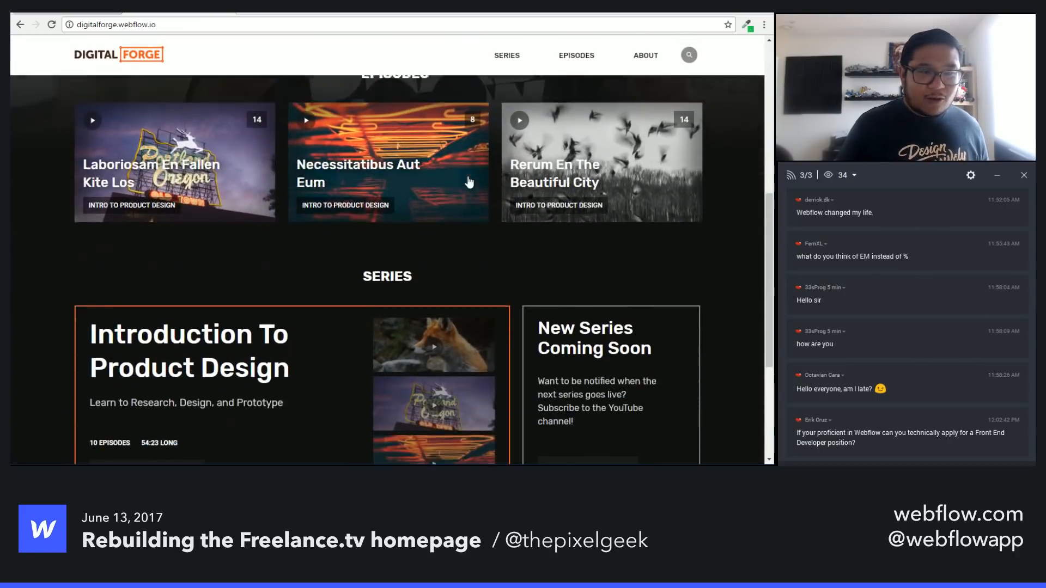
scroll(739, 225, "up", 3)
scroll(731, 240, "up", 4)
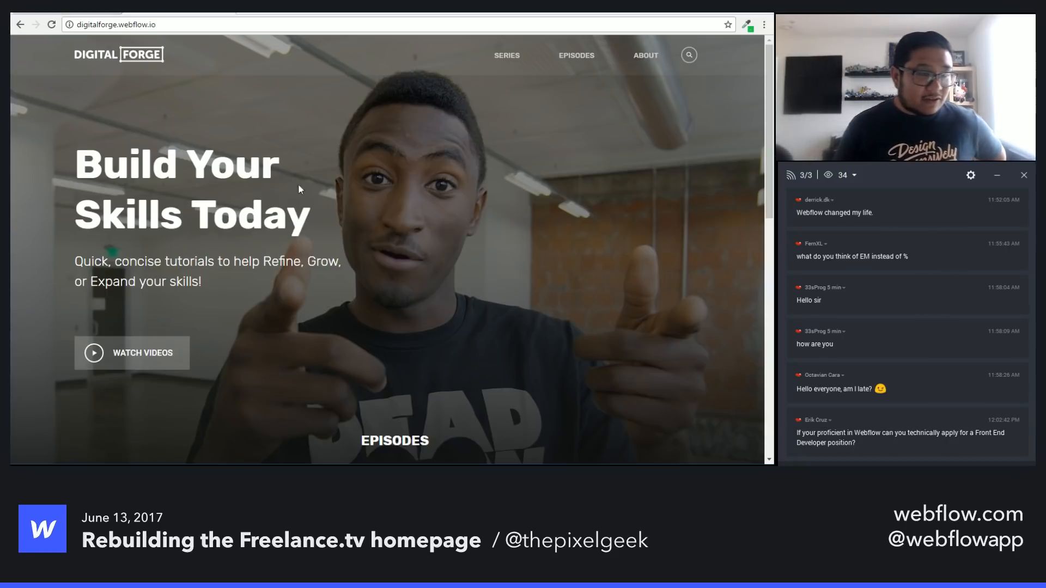
scroll(170, 294, "down", 1)
scroll(257, 269, "up", 1)
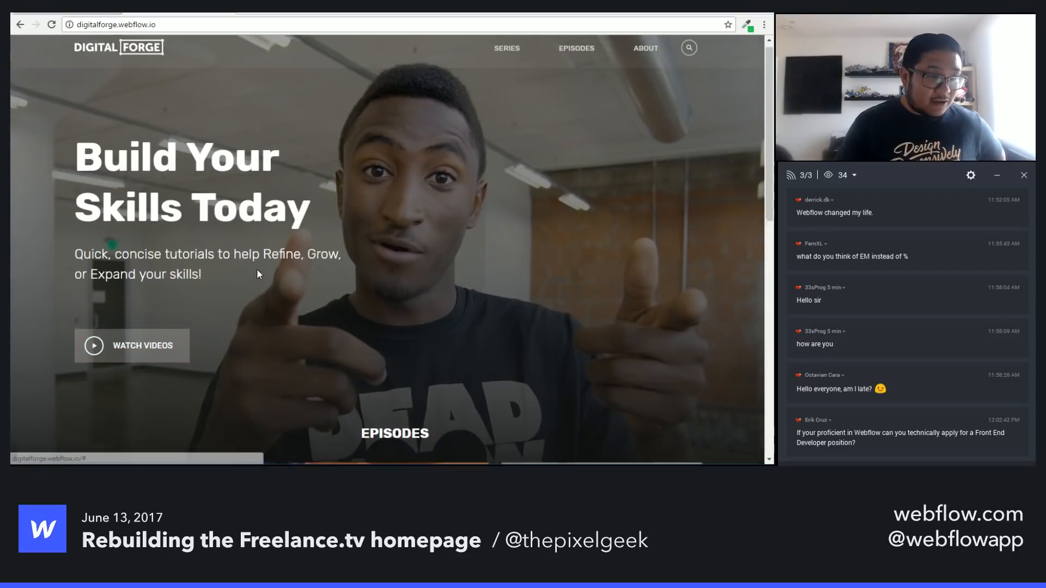
scroll(350, 297, "down", 2)
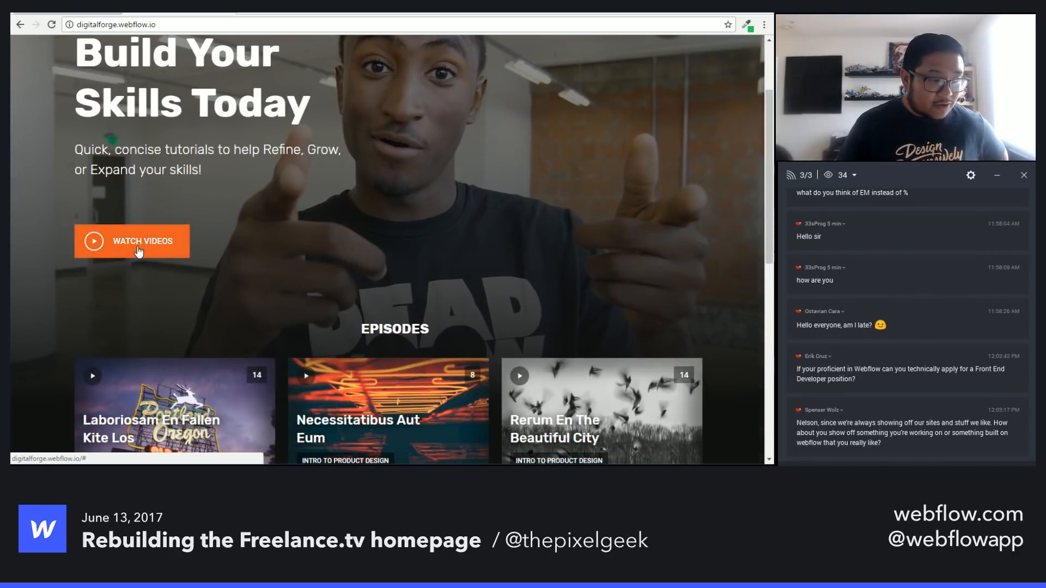
scroll(380, 299, "down", 3)
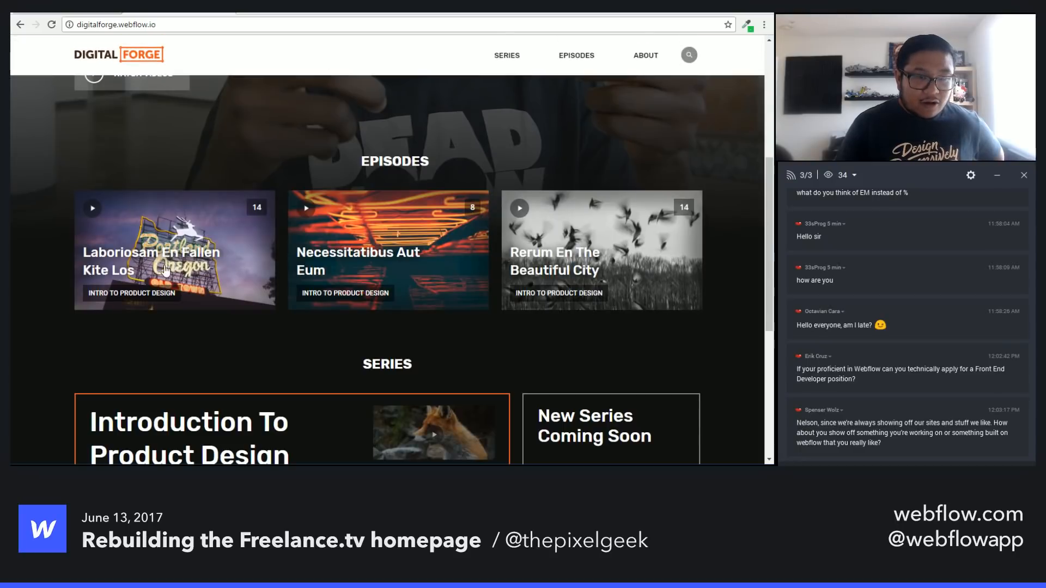
scroll(275, 305, "up", 5)
scroll(330, 176, "down", 7)
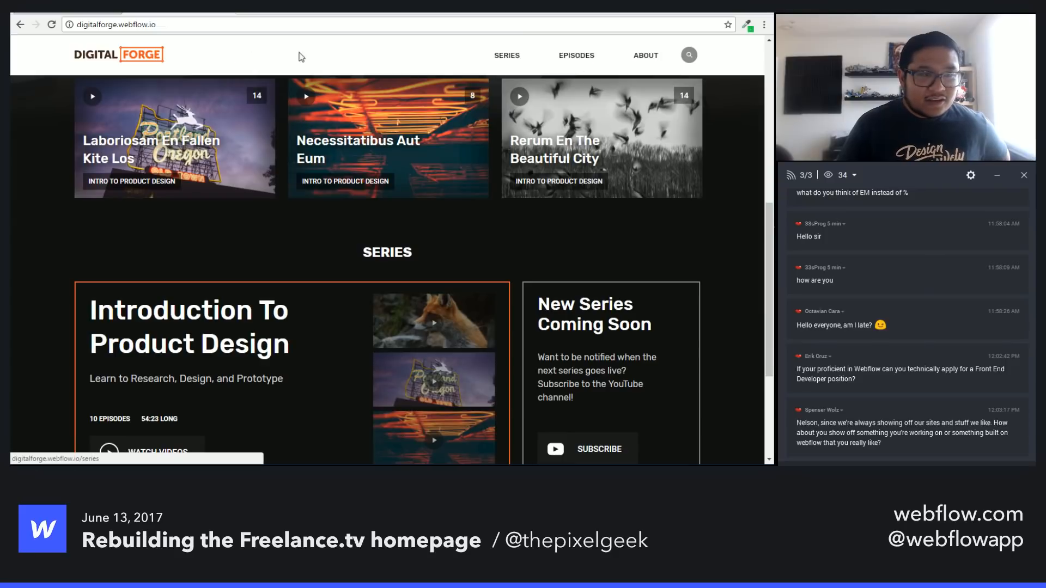
scroll(380, 316, "up", 2)
scroll(380, 312, "up", 4)
scroll(380, 312, "down", 3)
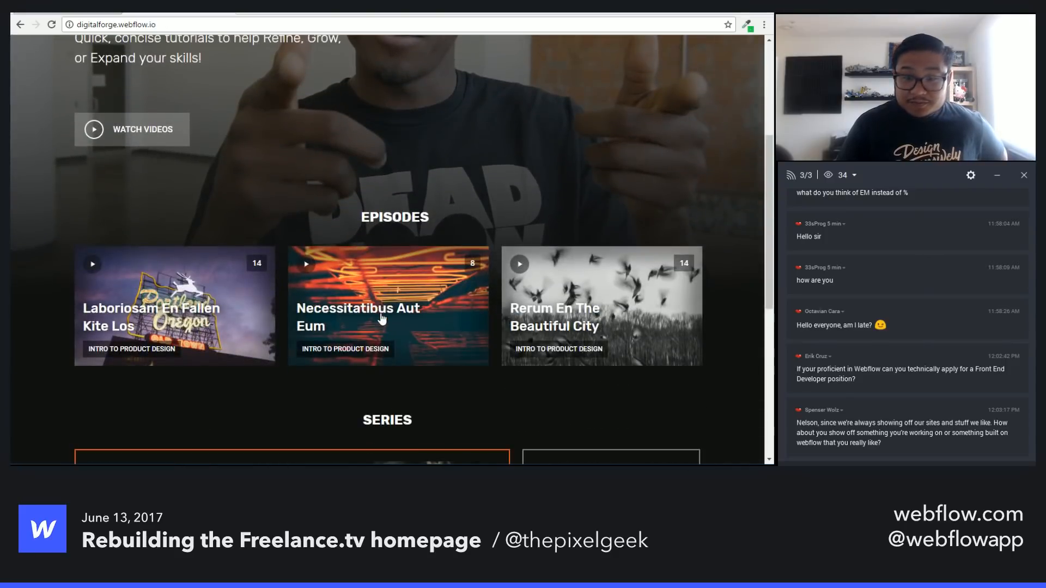
scroll(382, 321, "down", 1)
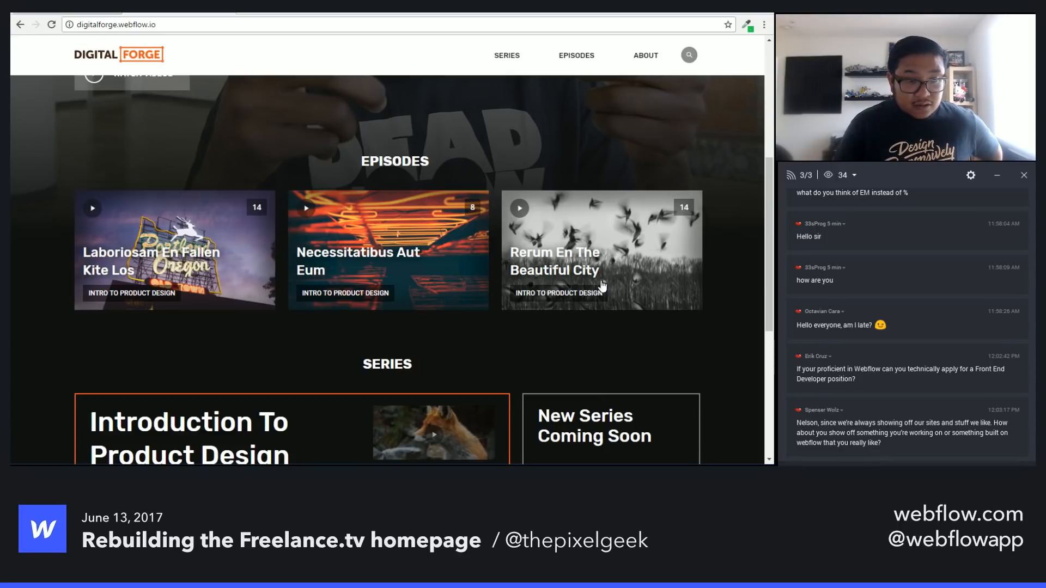
scroll(602, 285, "down", 3)
scroll(577, 225, "up", 2)
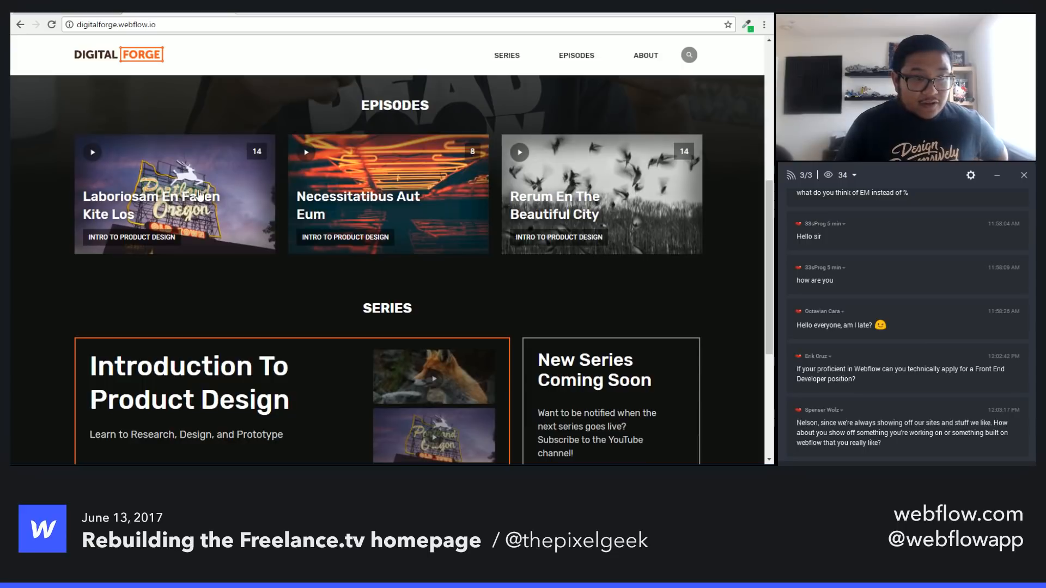
scroll(403, 343, "down", 2)
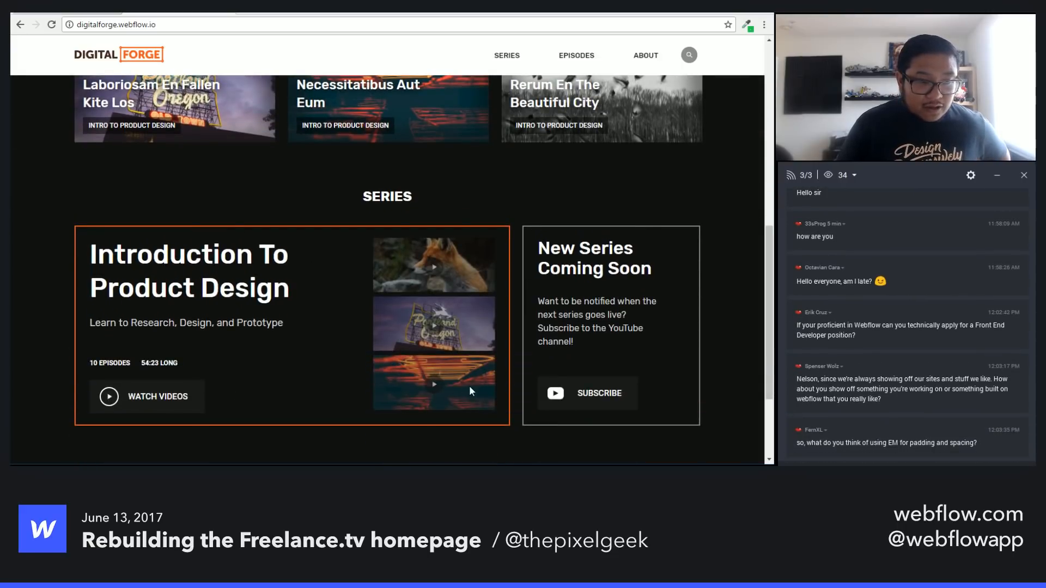
scroll(554, 398, "down", 3)
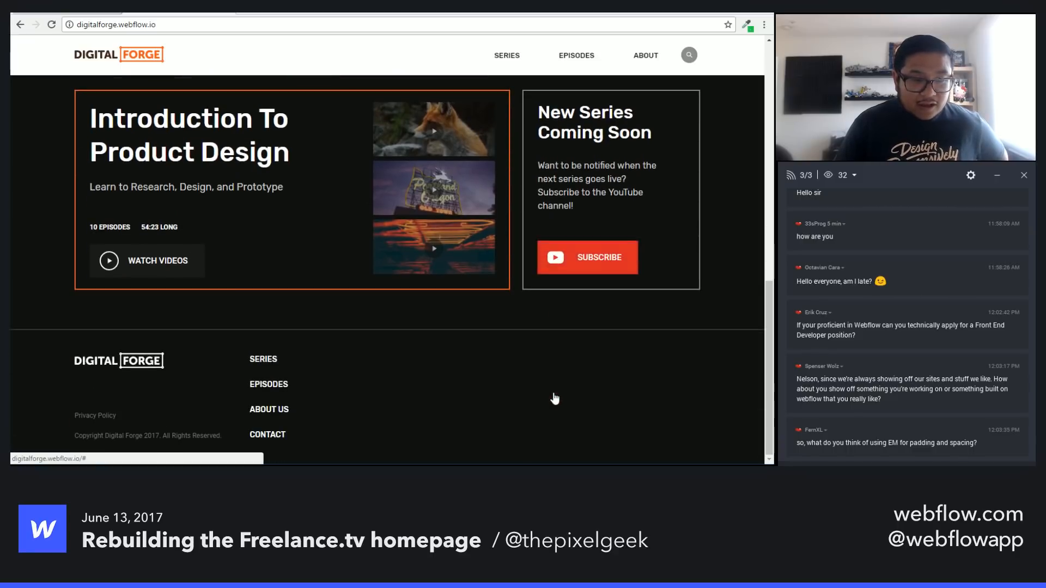
scroll(554, 397, "up", 6)
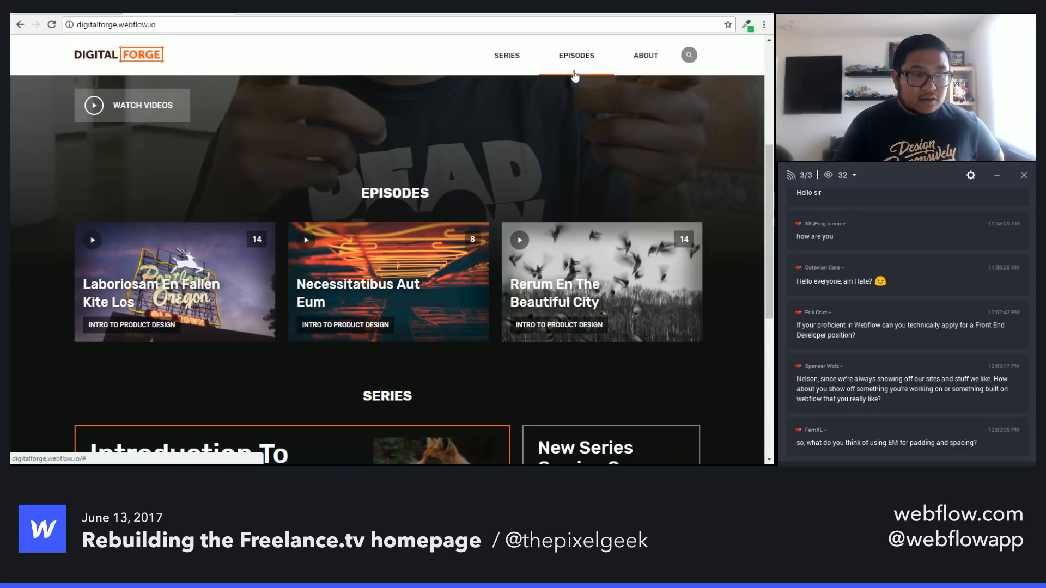
scroll(392, 435, "up", 3)
scroll(390, 437, "up", 2)
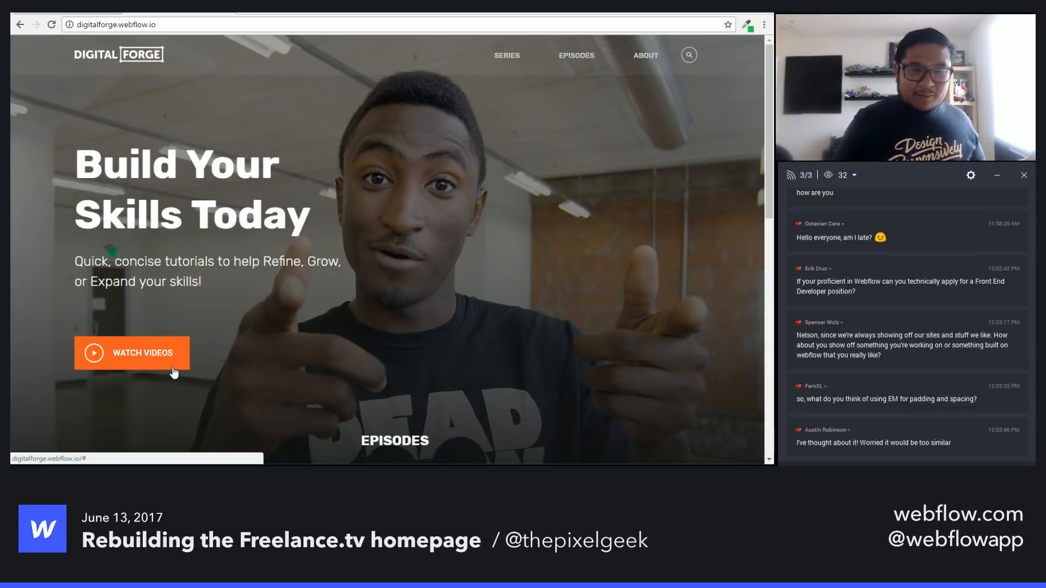
scroll(333, 295, "down", 7)
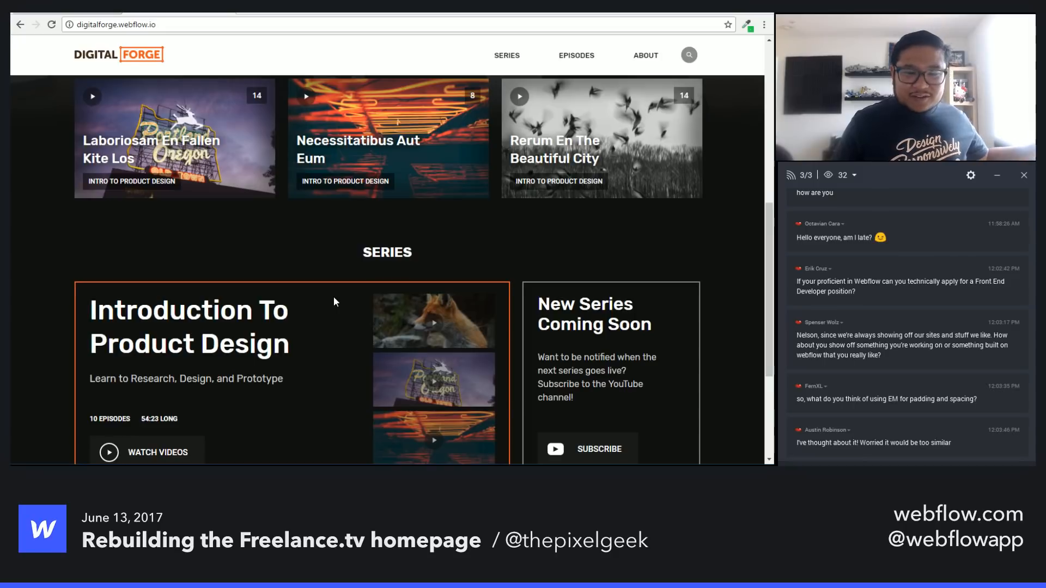
scroll(334, 297, "down", 3)
scroll(333, 296, "up", 3)
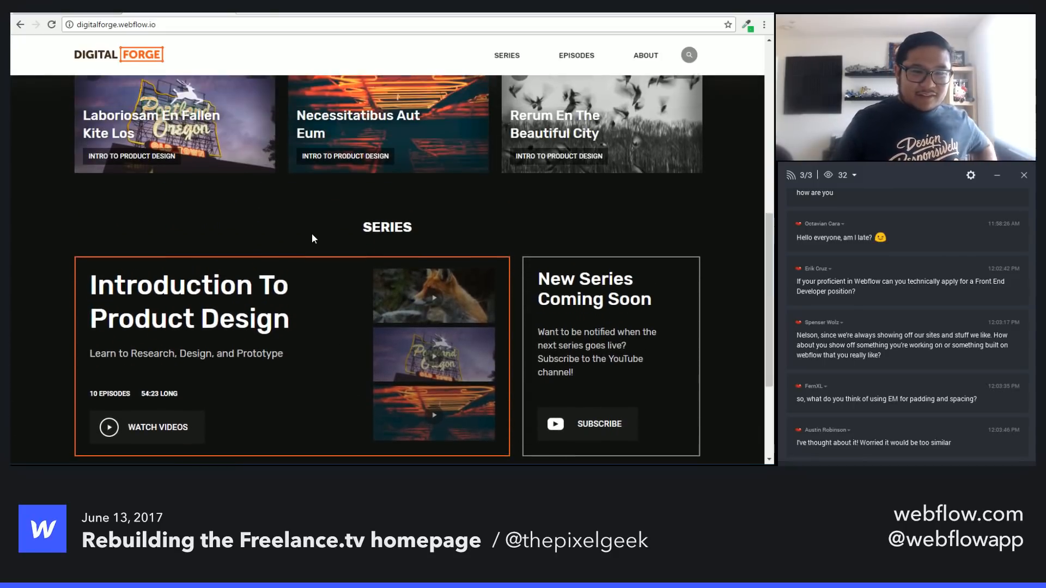
scroll(479, 348, "down", 3)
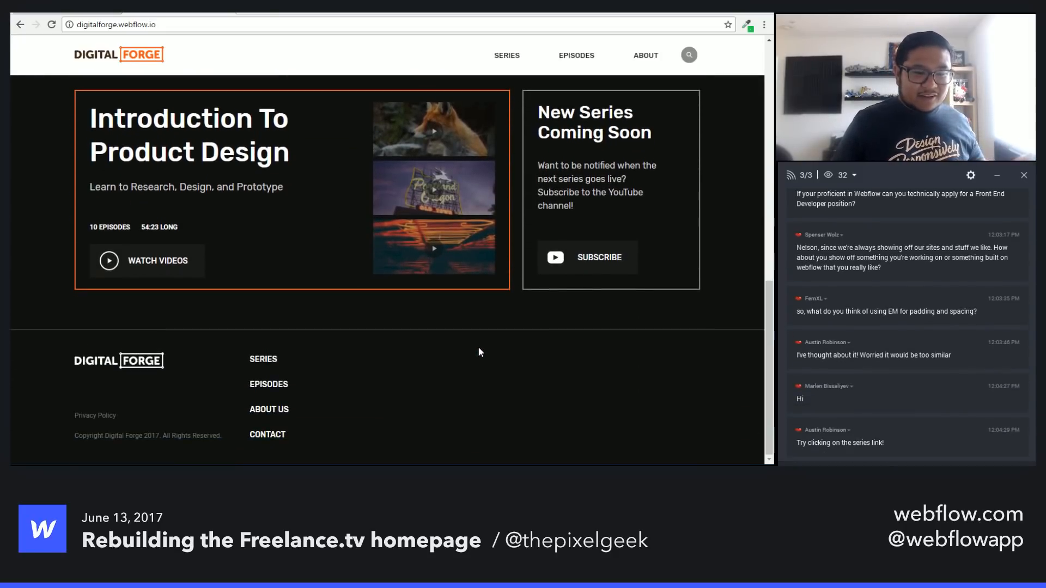
scroll(479, 348, "up", 10)
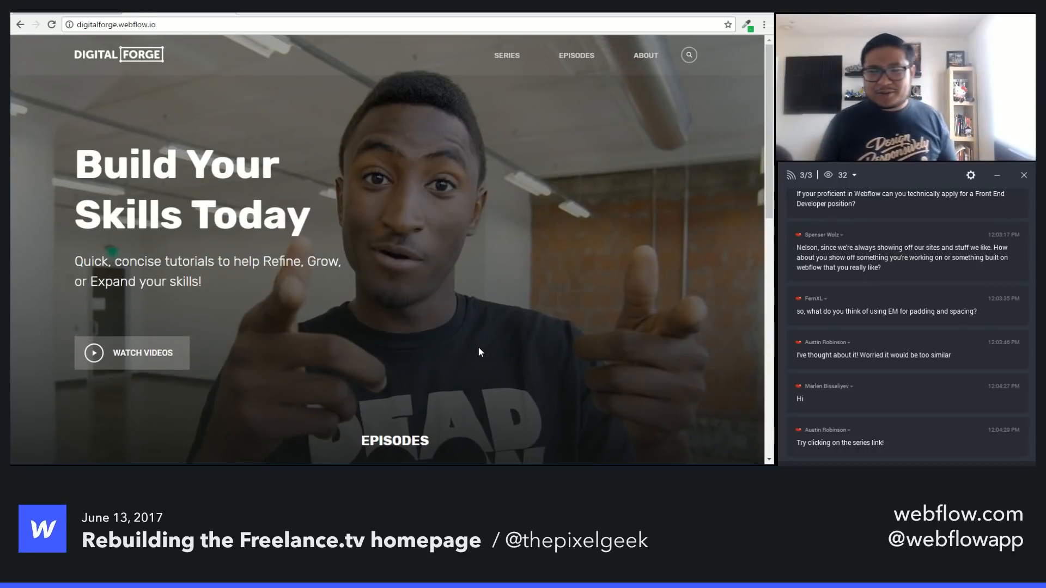
Step: Look over the rest of the Digital Forge homepage, then open its Series page and examine the course intro, episodes and footer
scroll(155, 393, "down", 5)
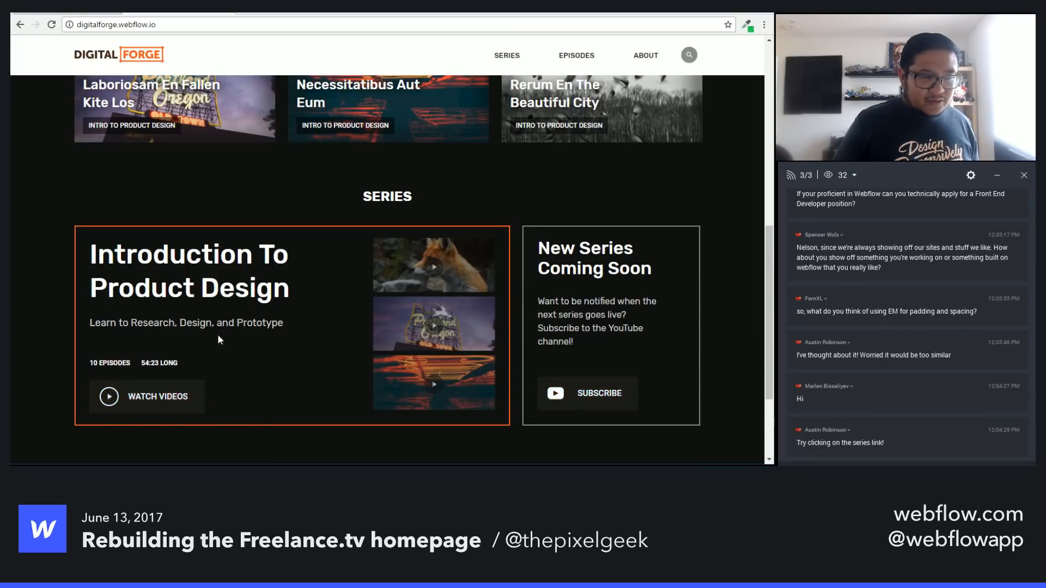
scroll(158, 364, "down", 3)
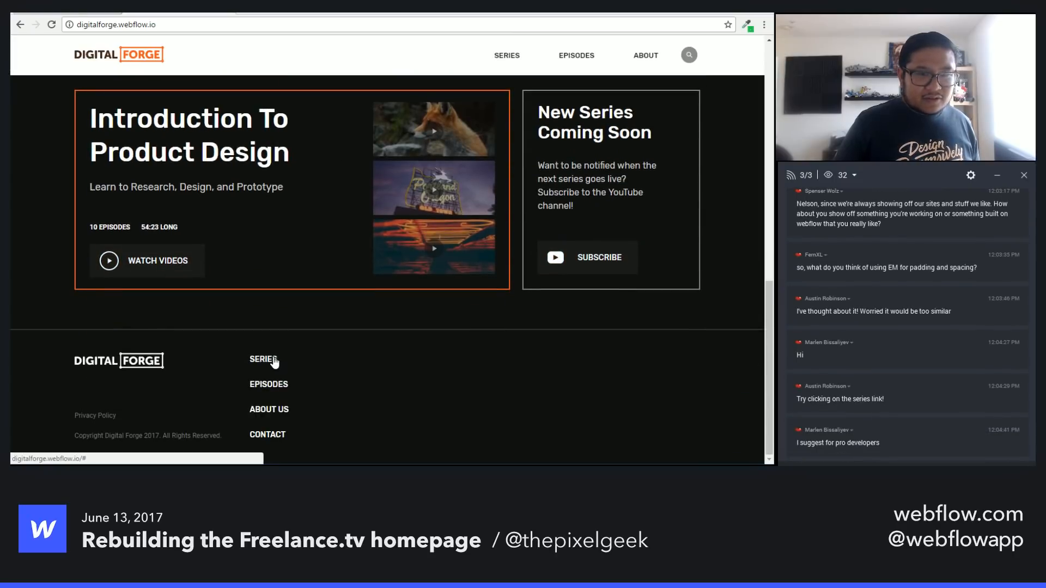
left_click(514, 56)
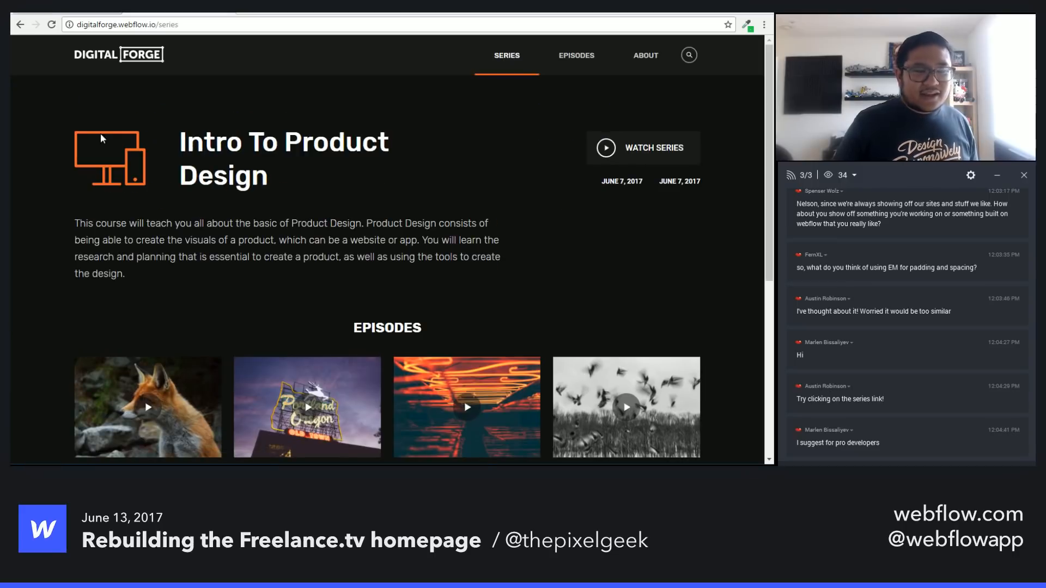
scroll(449, 283, "down", 5)
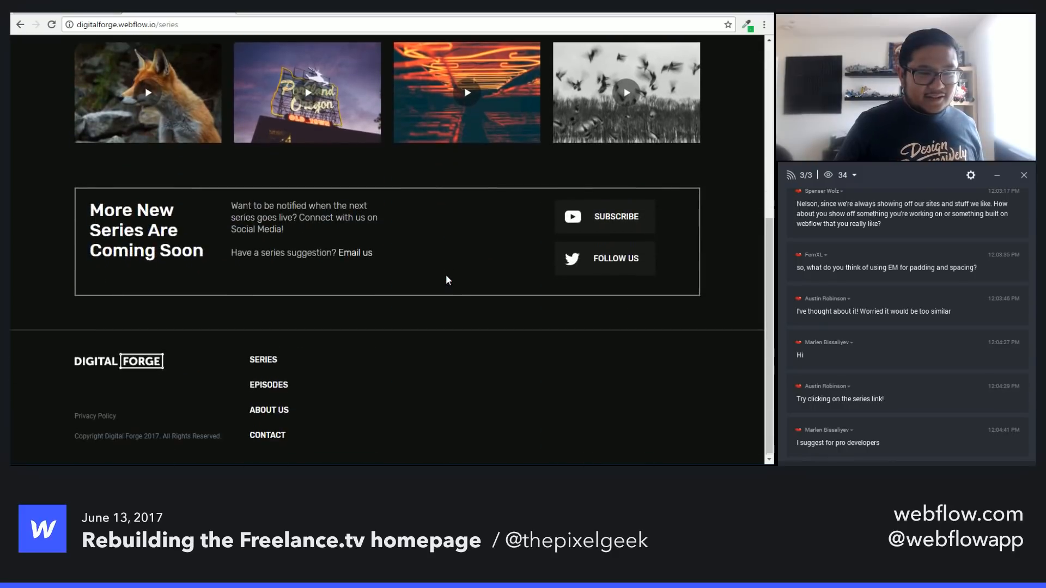
scroll(446, 278, "up", 3)
scroll(446, 280, "up", 3)
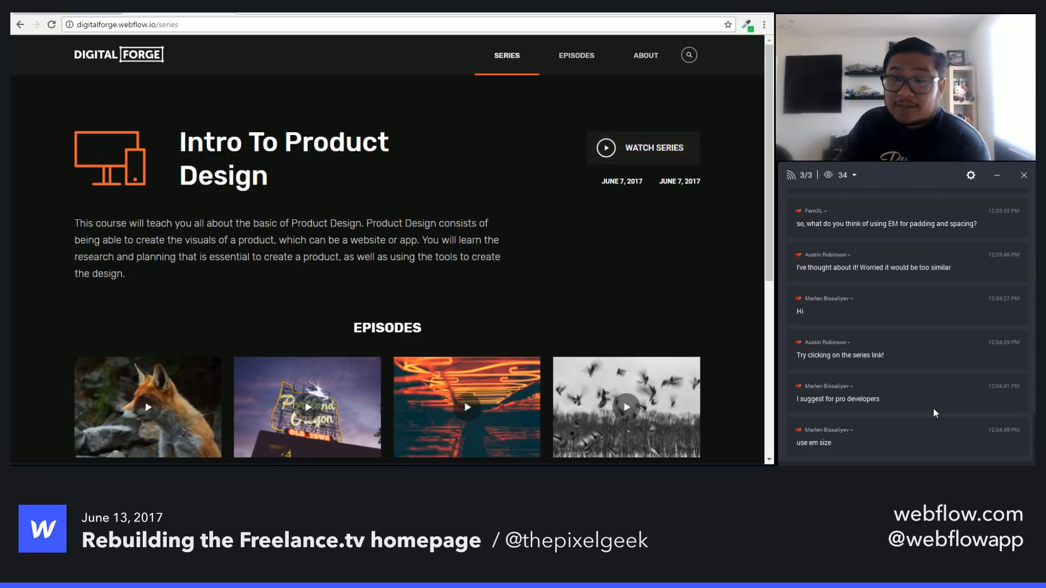
Step: Go back to the earlier chat messages and load pxlgk-5.webflow.io in the browser
scroll(934, 414, "up", 2)
scroll(934, 414, "up", 3)
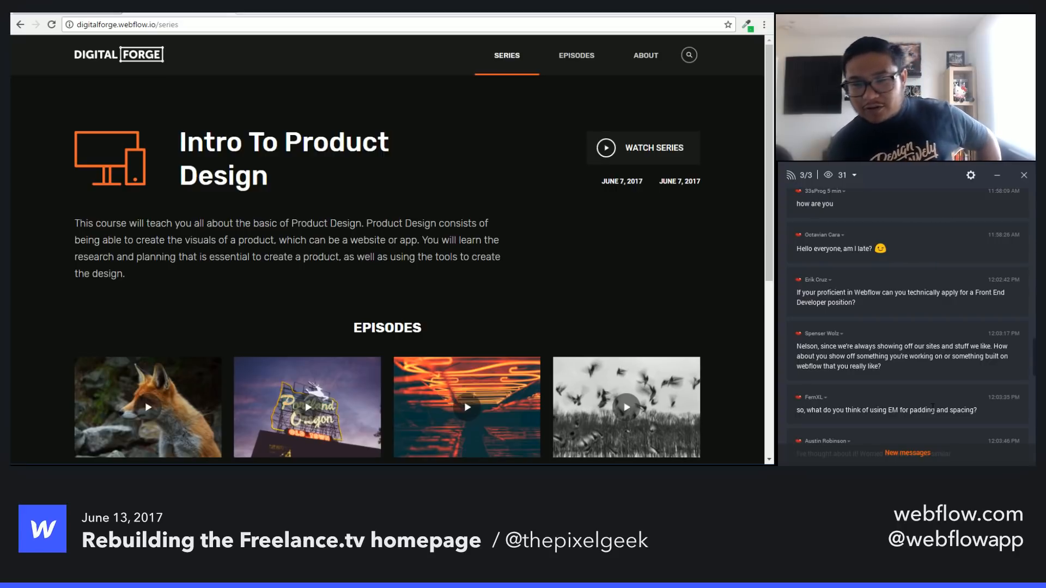
left_click(197, 29)
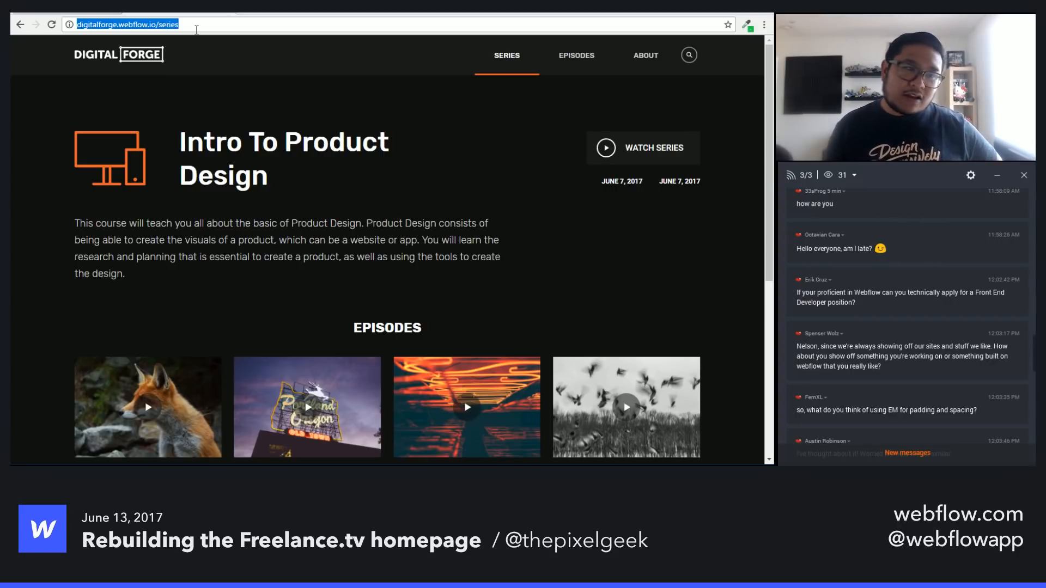
type("pxlgk-5")
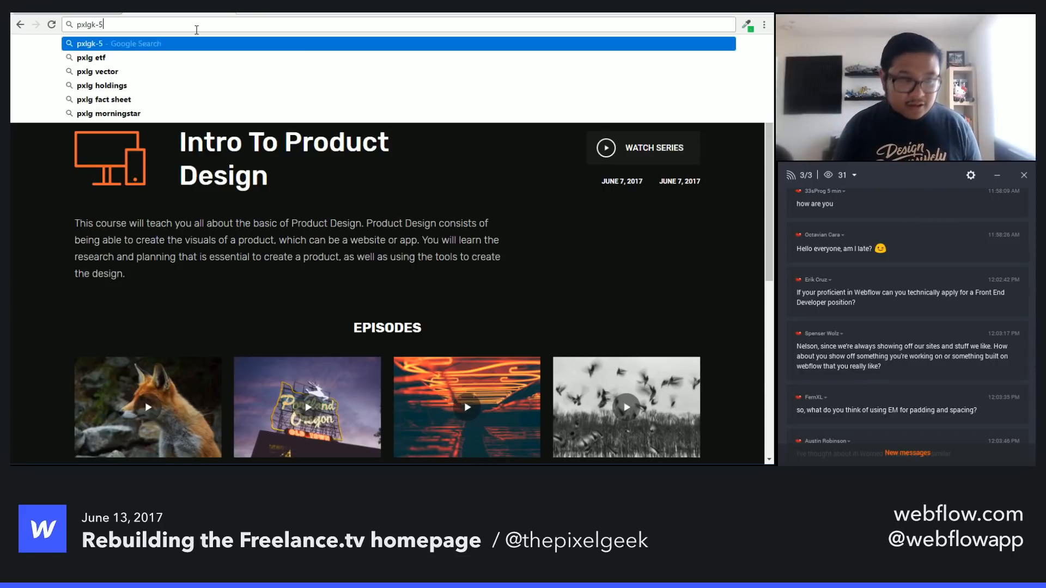
type(".webflow")
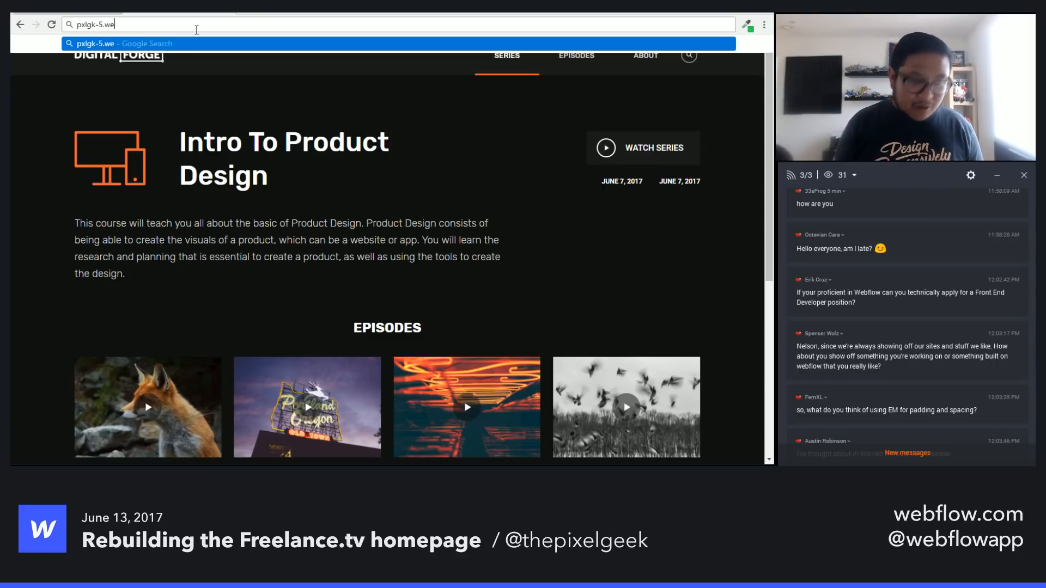
type(".io")
key("Return")
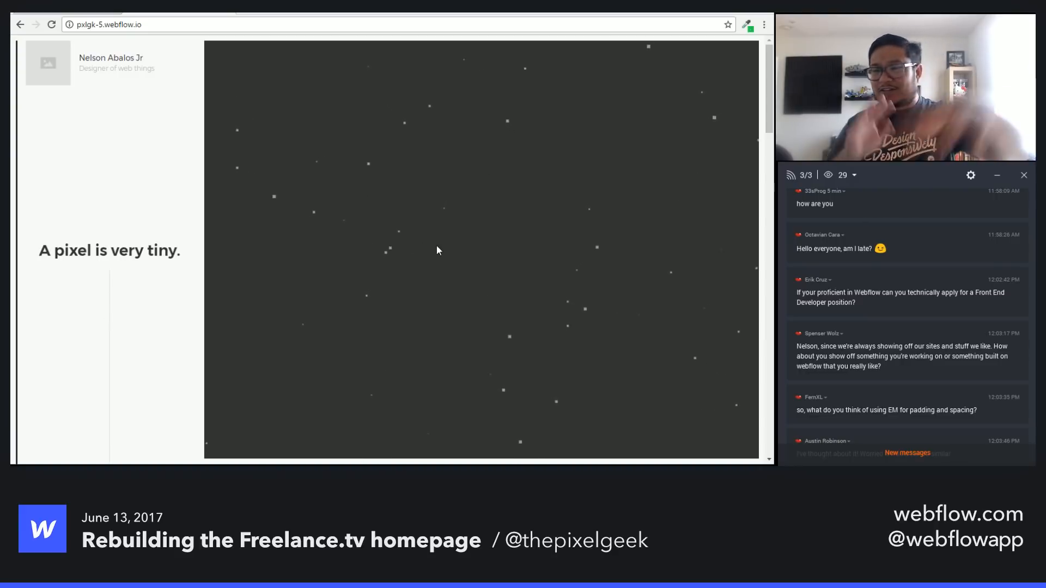
Step: Show the newest chat messages and examine the pixel story page's text and scroll animations down to the Proceed button
left_click(905, 454)
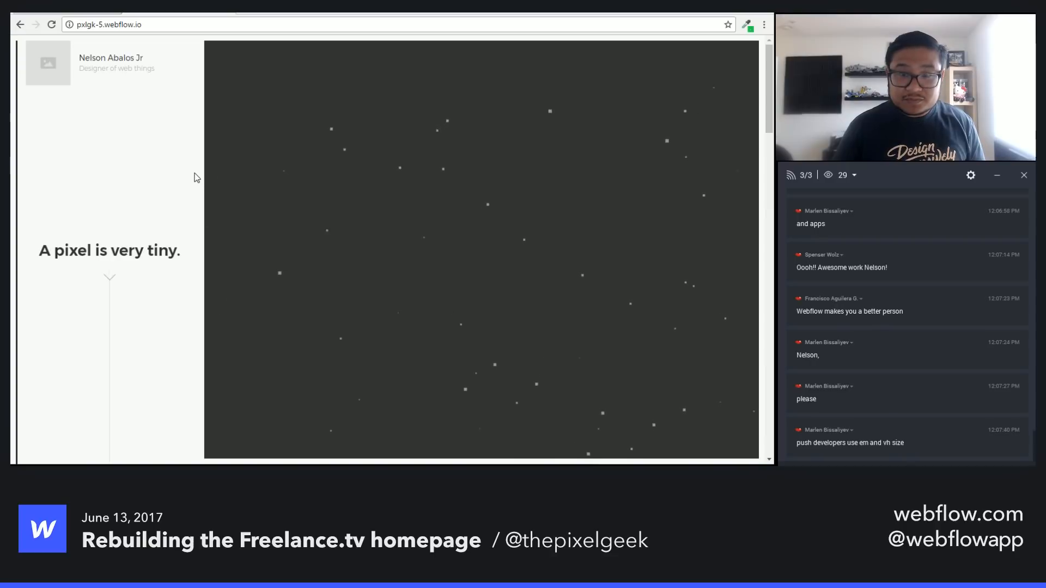
scroll(196, 178, "down", 5)
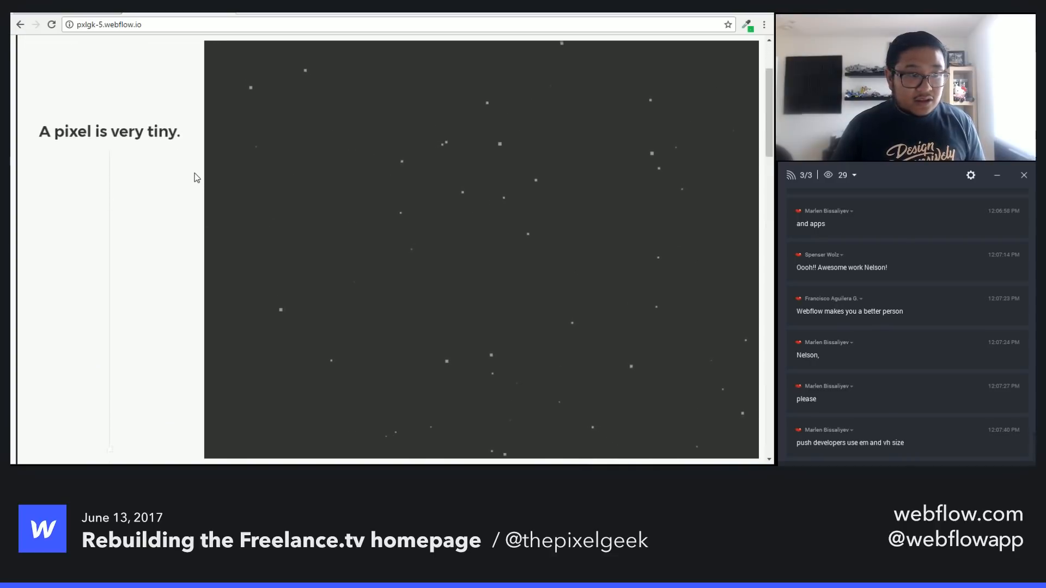
scroll(197, 178, "down", 3)
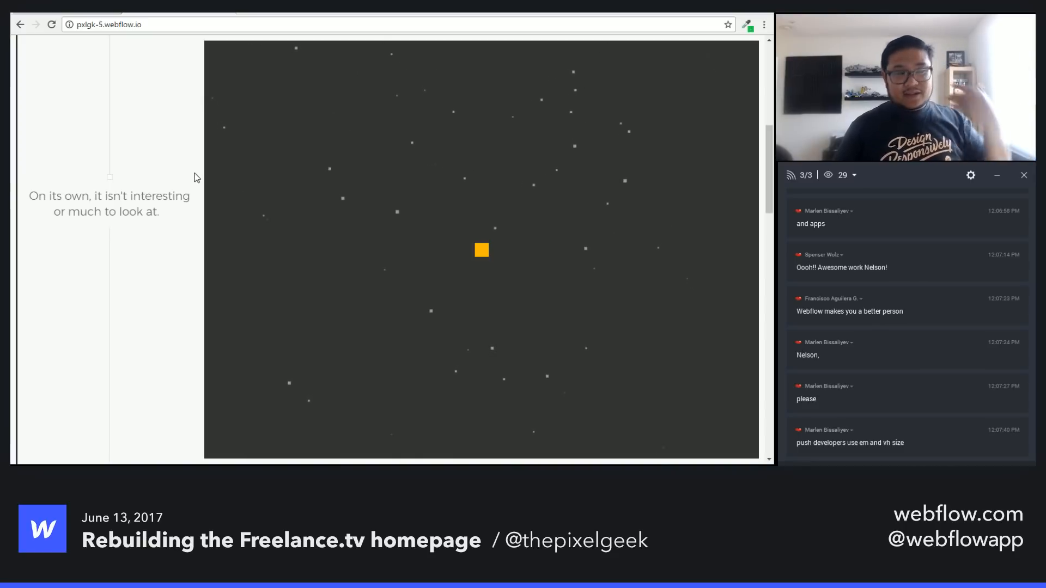
scroll(196, 178, "down", 3)
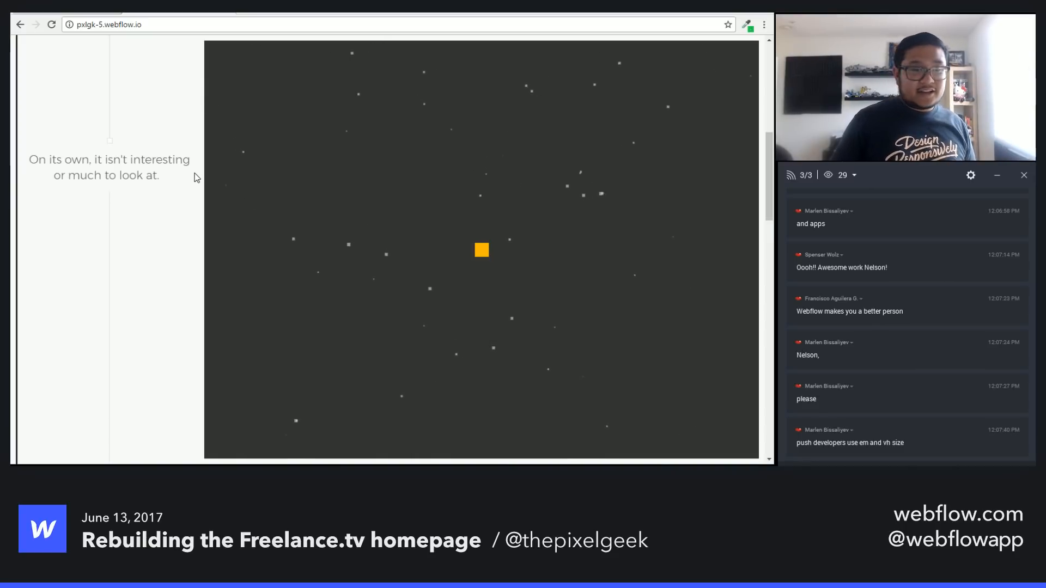
scroll(197, 178, "down", 3)
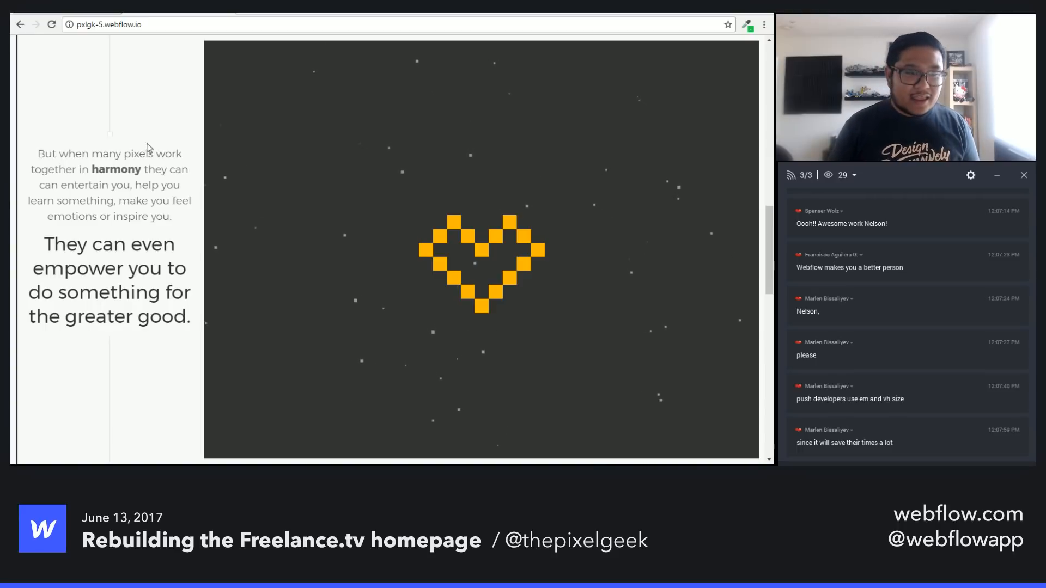
scroll(124, 146, "down", 2)
scroll(123, 146, "down", 5)
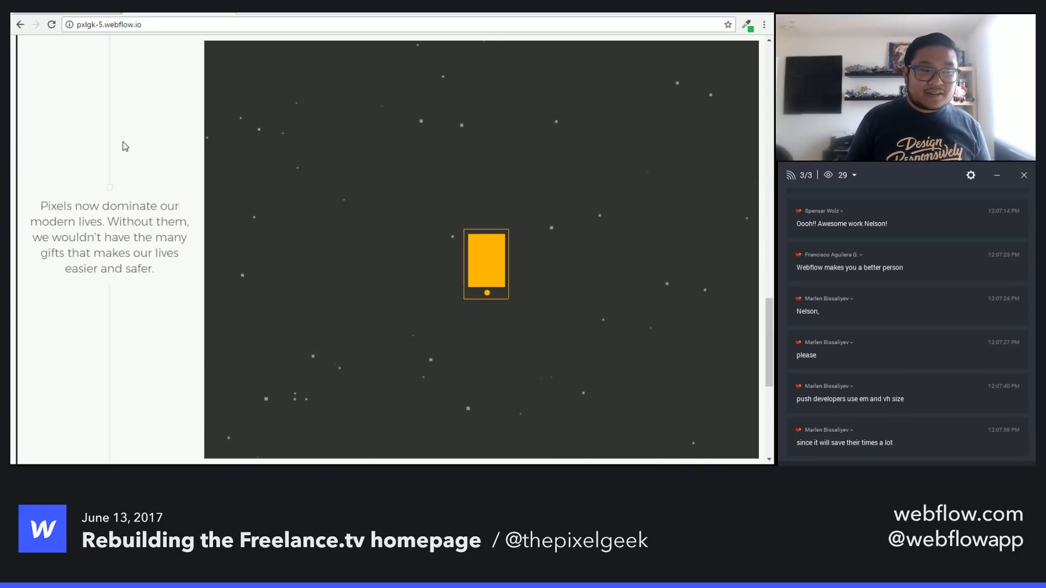
scroll(70, 103, "down", 3)
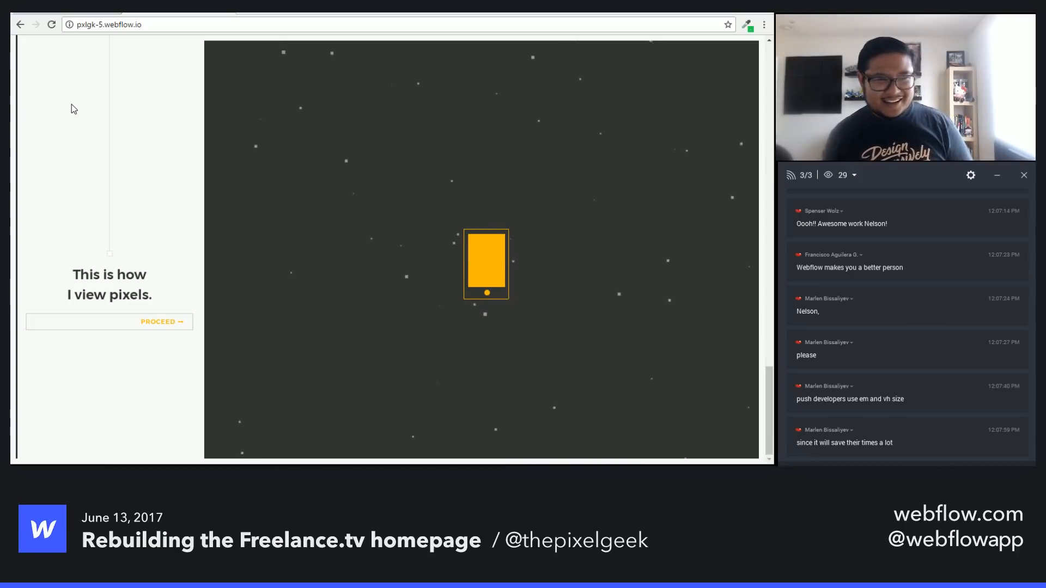
Step: Select the pixel story page's address and return to the opening "A pixel is very tiny." section
left_click(149, 25)
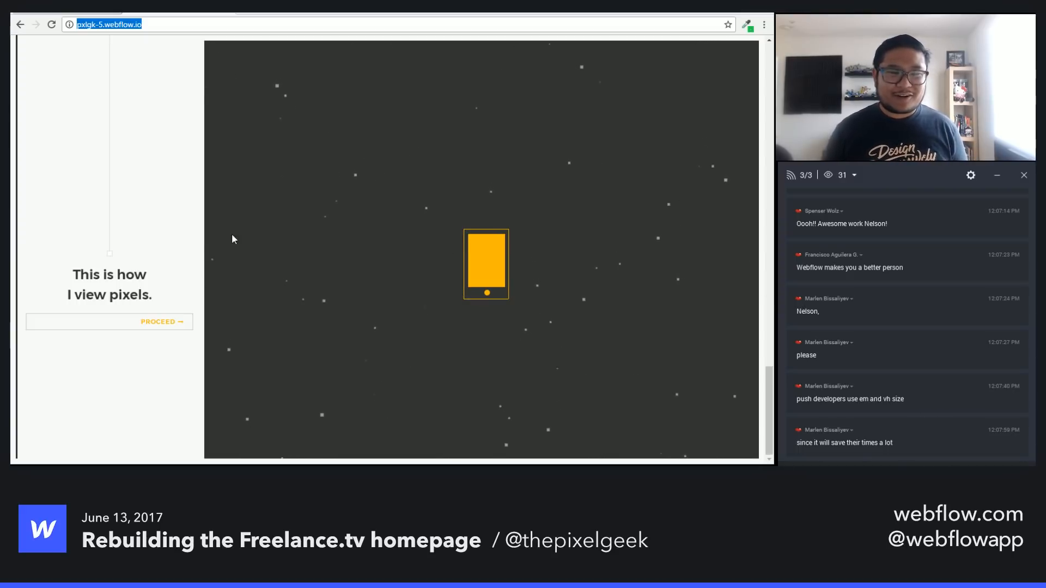
scroll(112, 269, "up", 10)
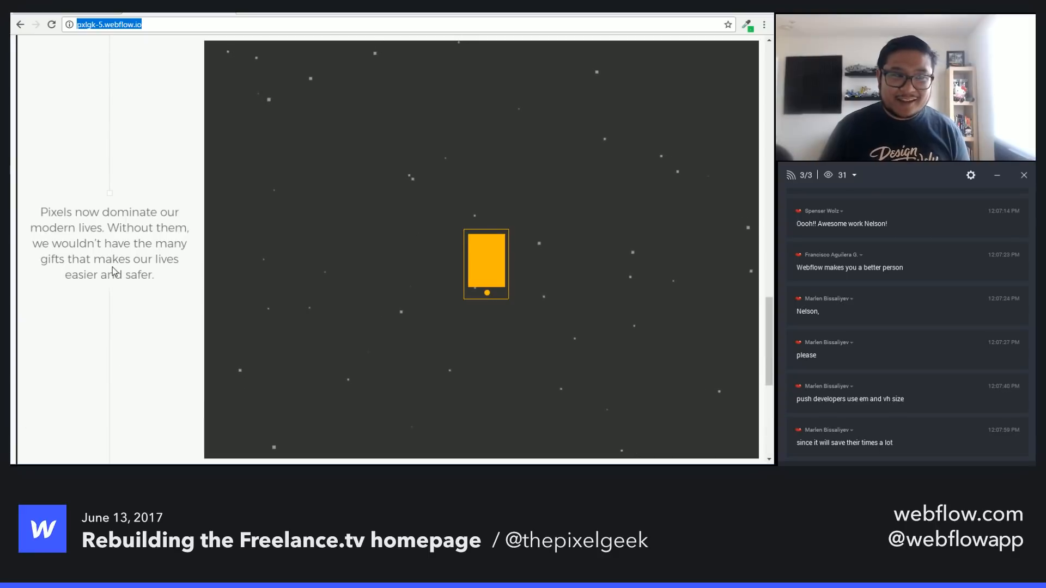
scroll(114, 263, "up", 5)
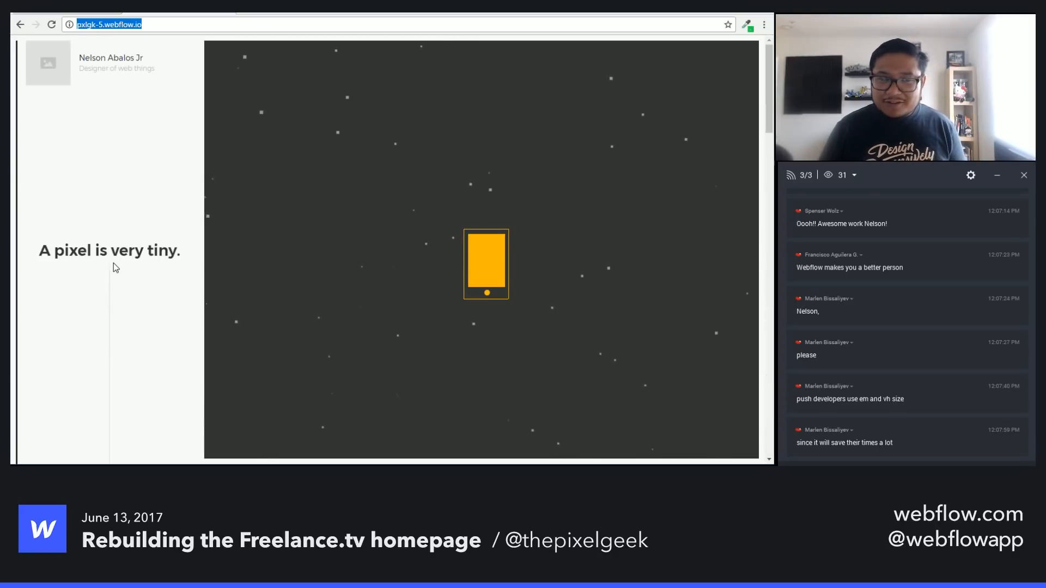
left_click(151, 209)
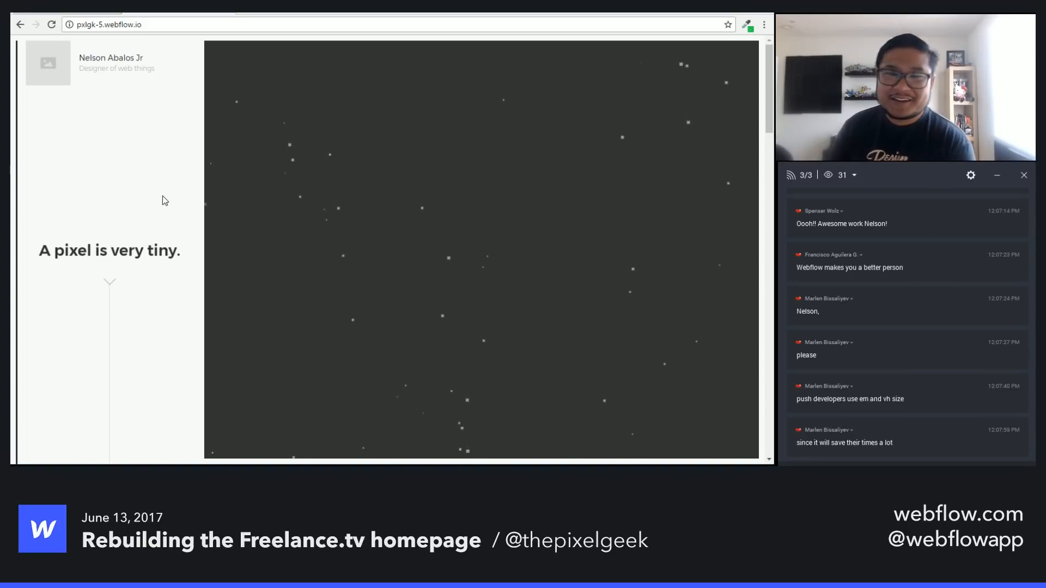
Step: Look back through the chat for the viewer question about deciding whether to use Webflow for a project
scroll(854, 394, "up", 3)
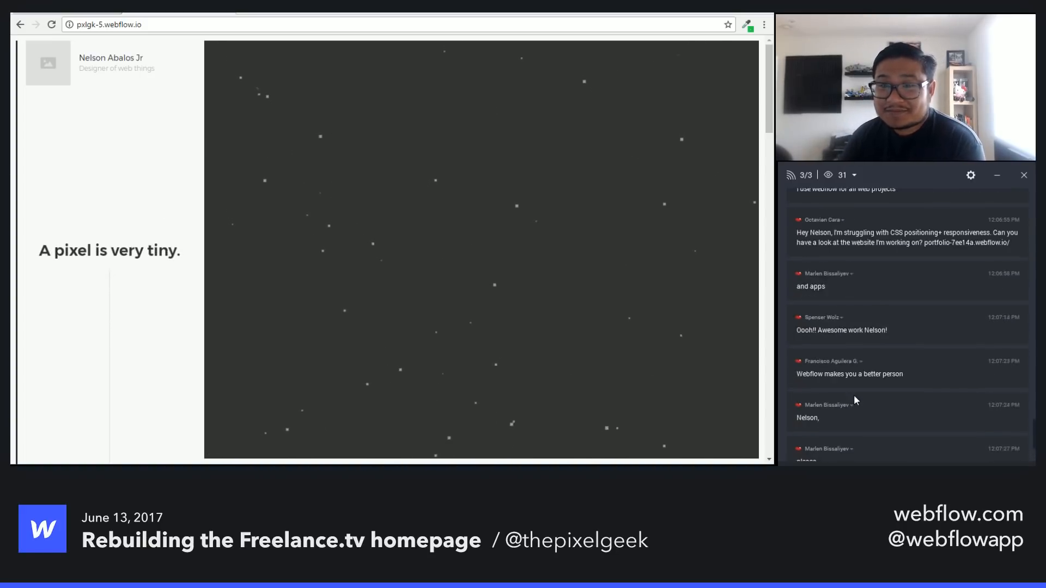
scroll(854, 396, "up", 5)
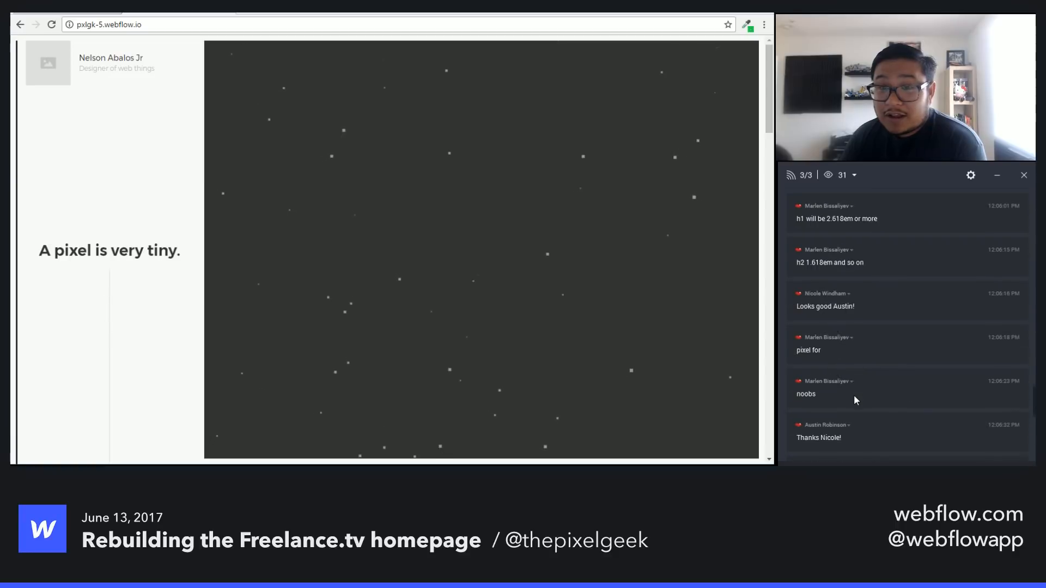
scroll(855, 395, "up", 5)
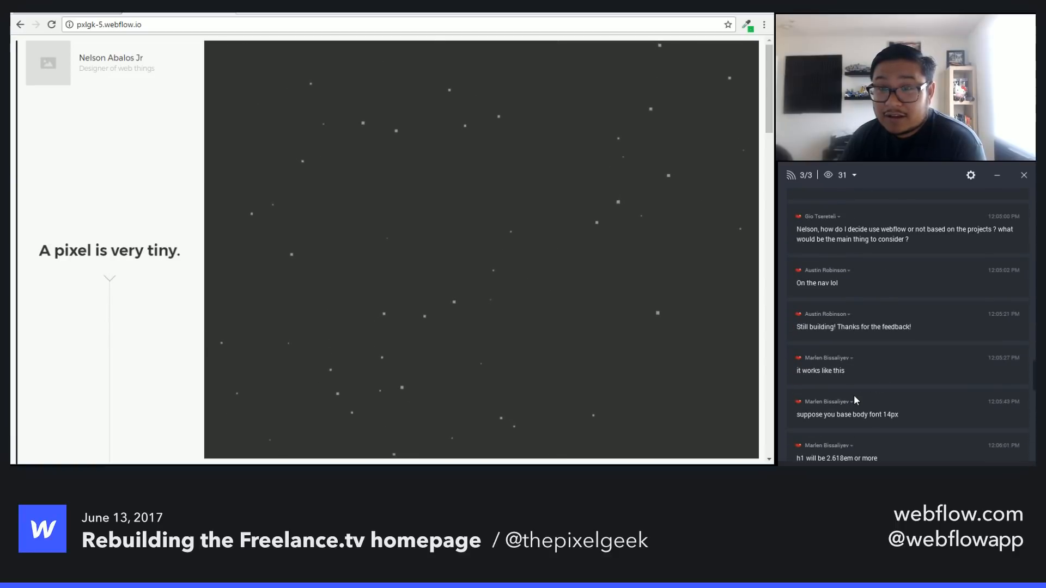
scroll(854, 400, "up", 5)
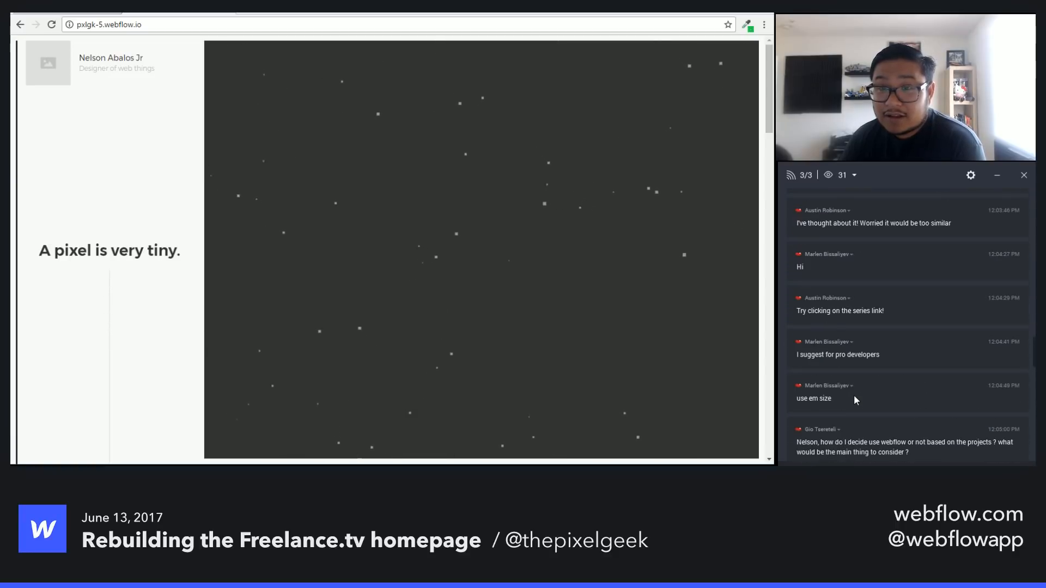
scroll(854, 400, "up", 3)
scroll(854, 400, "down", 3)
scroll(857, 409, "down", 2)
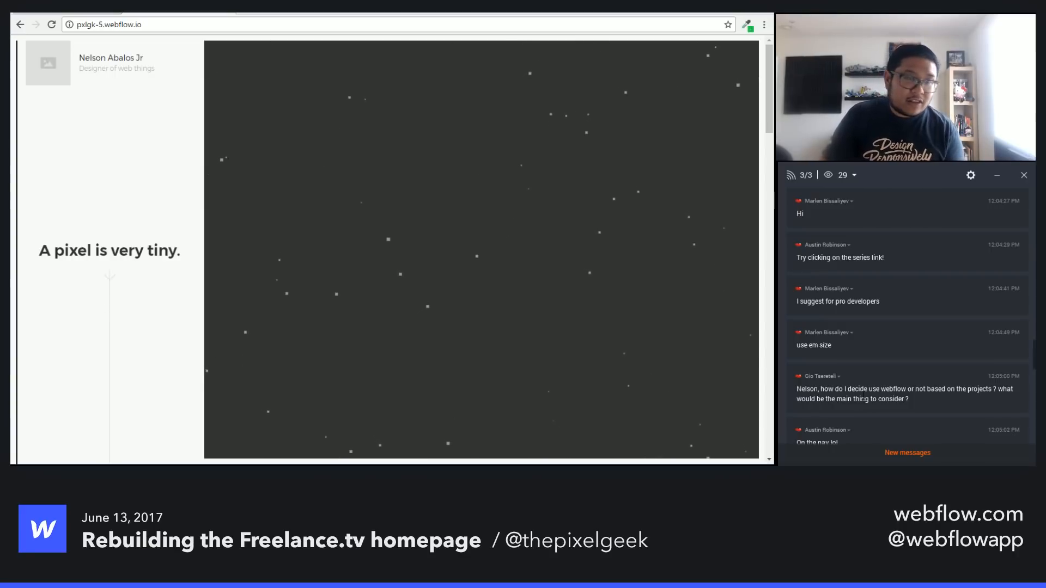
Step: Read on through the chat, from the em sizing suggestions to the request to review a portfolio's CSS positioning and responsiveness
scroll(861, 397, "down", 2)
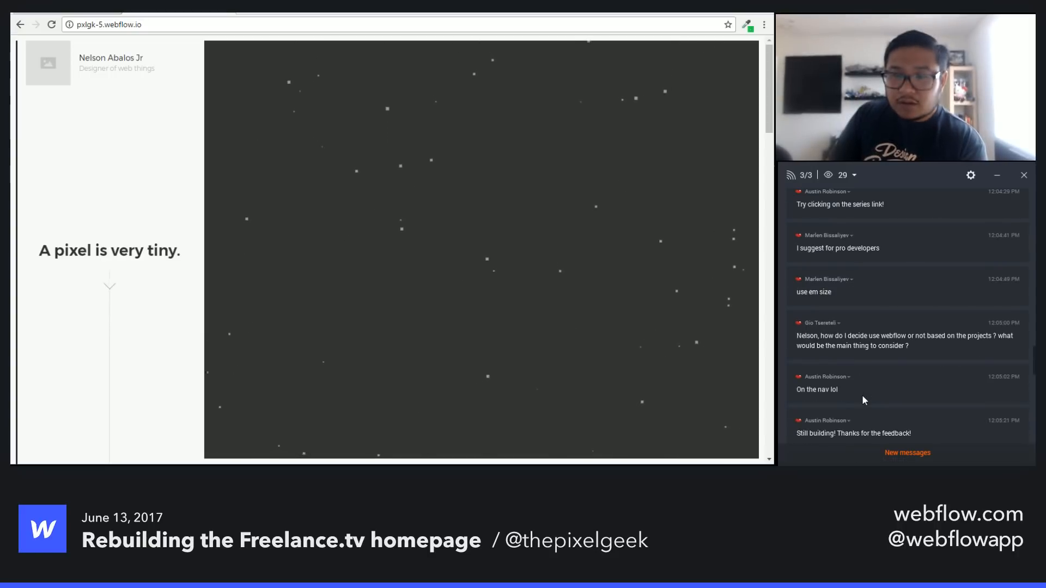
scroll(863, 397, "down", 1)
scroll(862, 397, "down", 2)
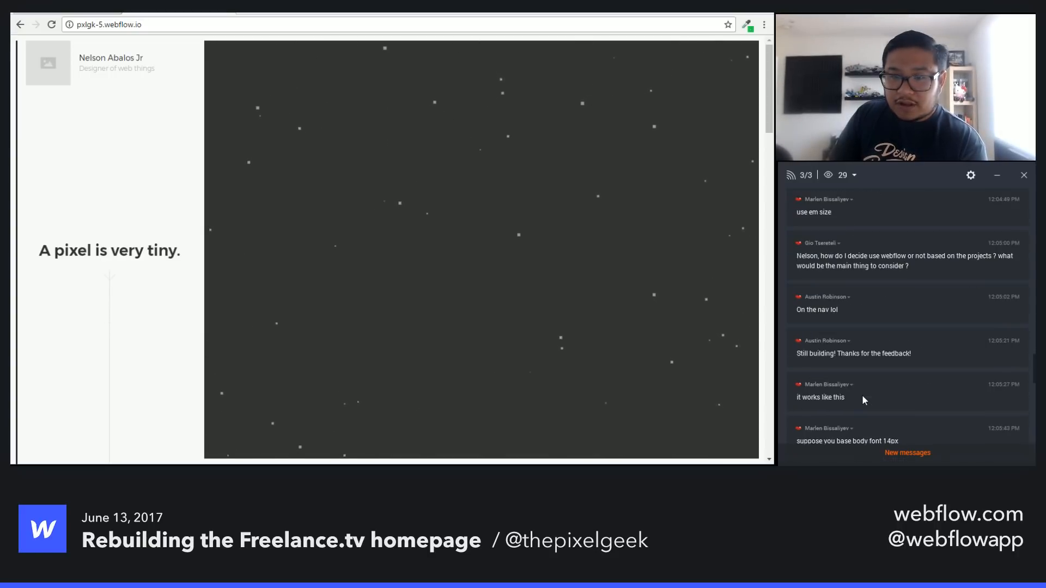
scroll(863, 400, "down", 2)
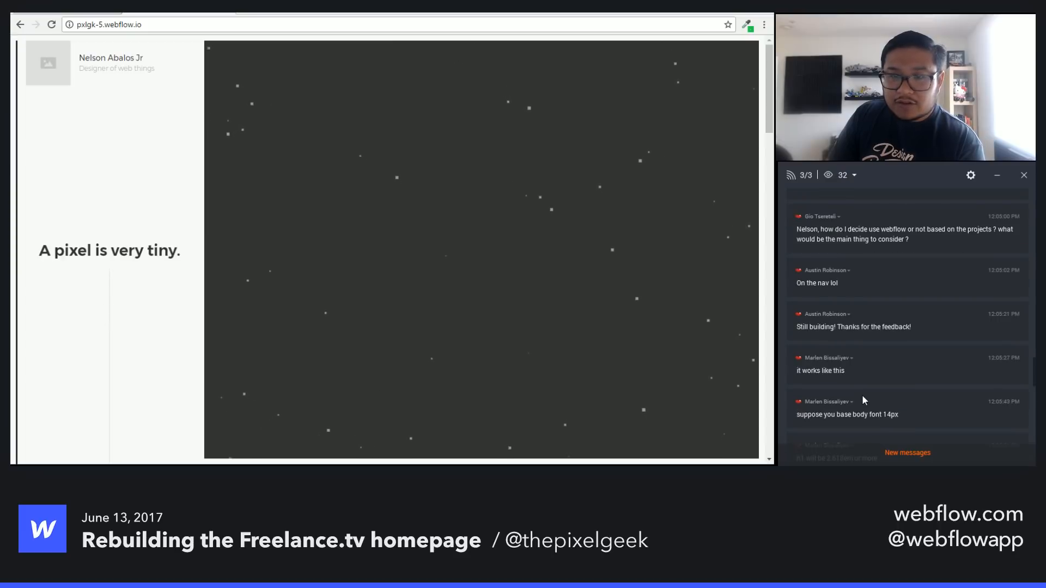
scroll(863, 401, "down", 1)
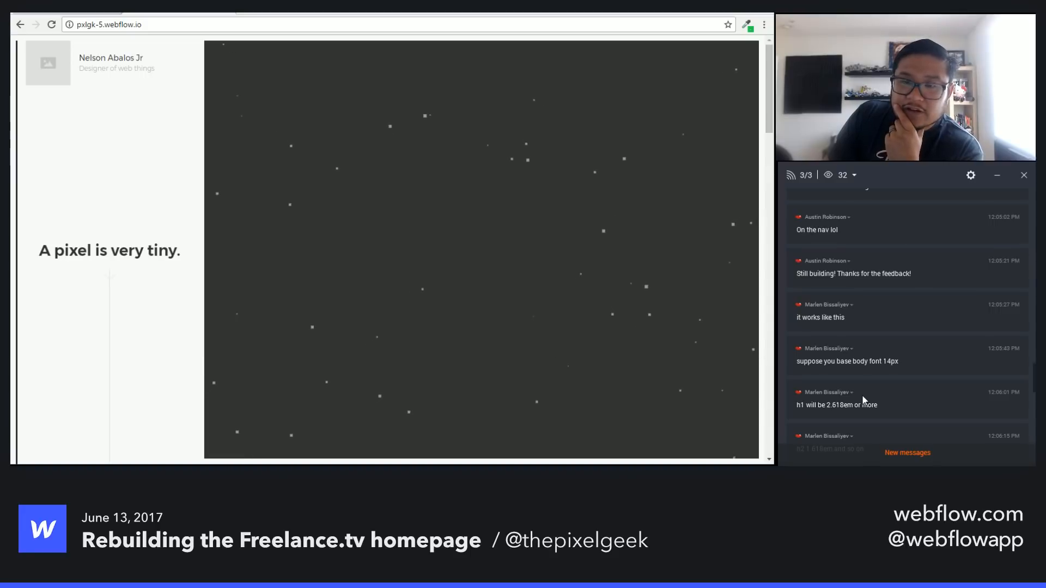
scroll(862, 400, "down", 1)
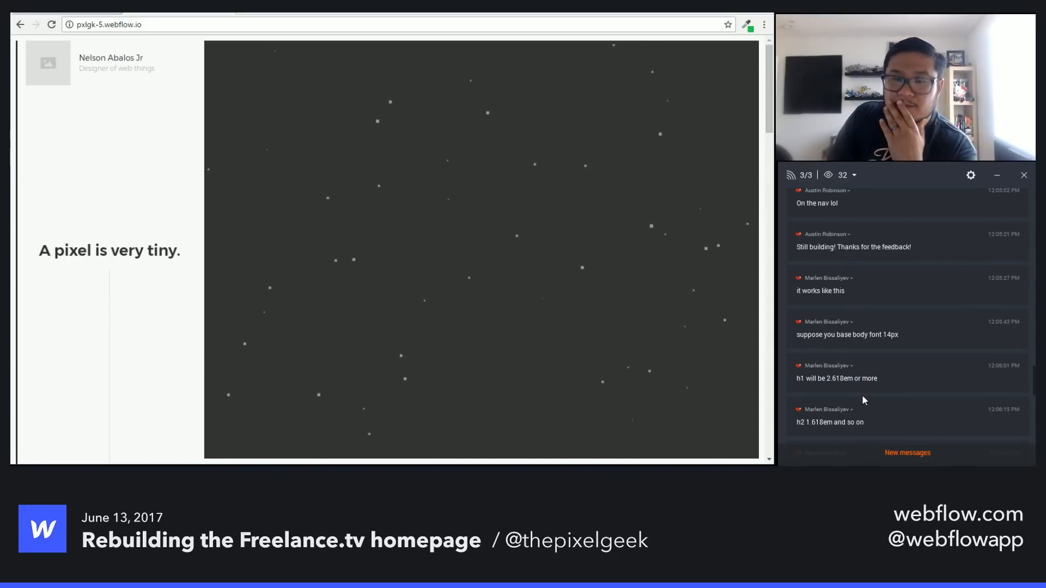
scroll(862, 401, "down", 1)
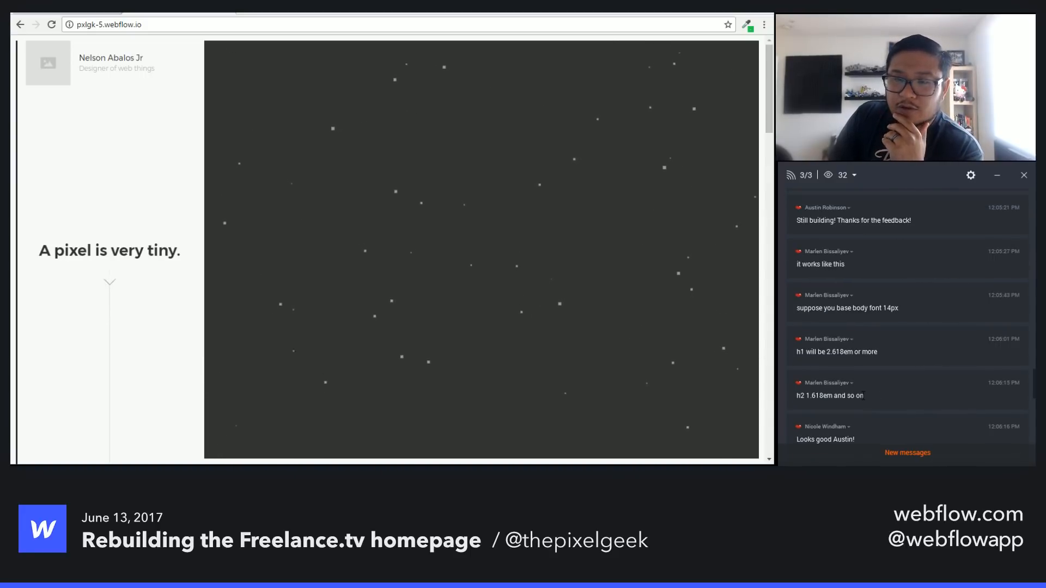
scroll(862, 400, "down", 1)
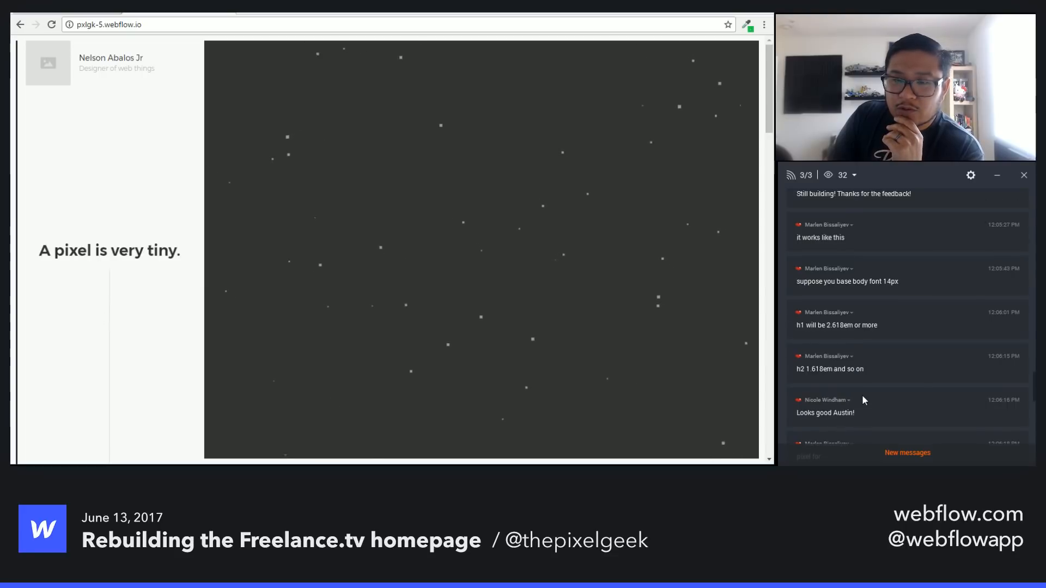
scroll(863, 400, "down", 3)
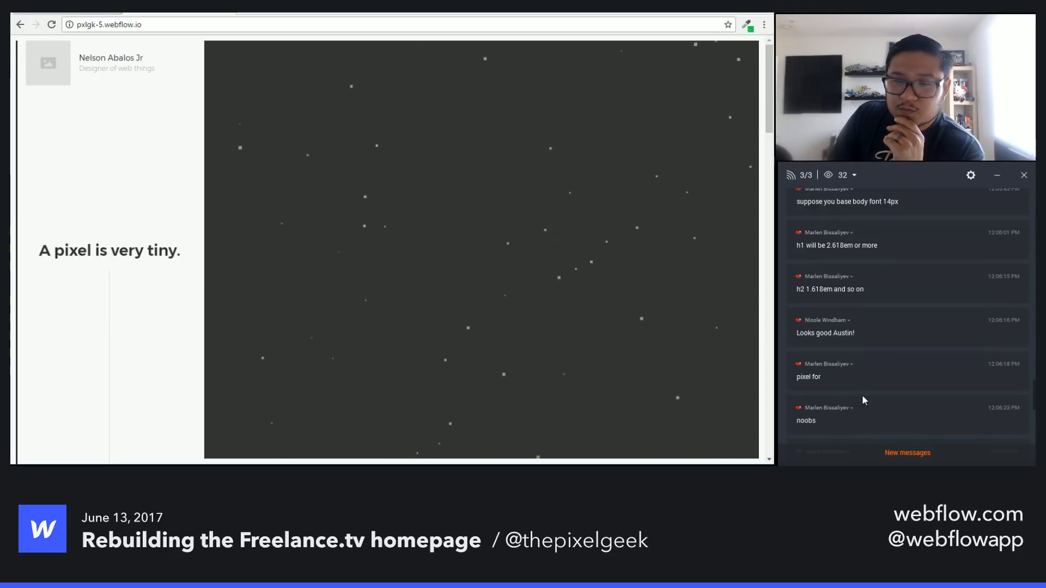
scroll(862, 400, "down", 1)
scroll(863, 400, "down", 1)
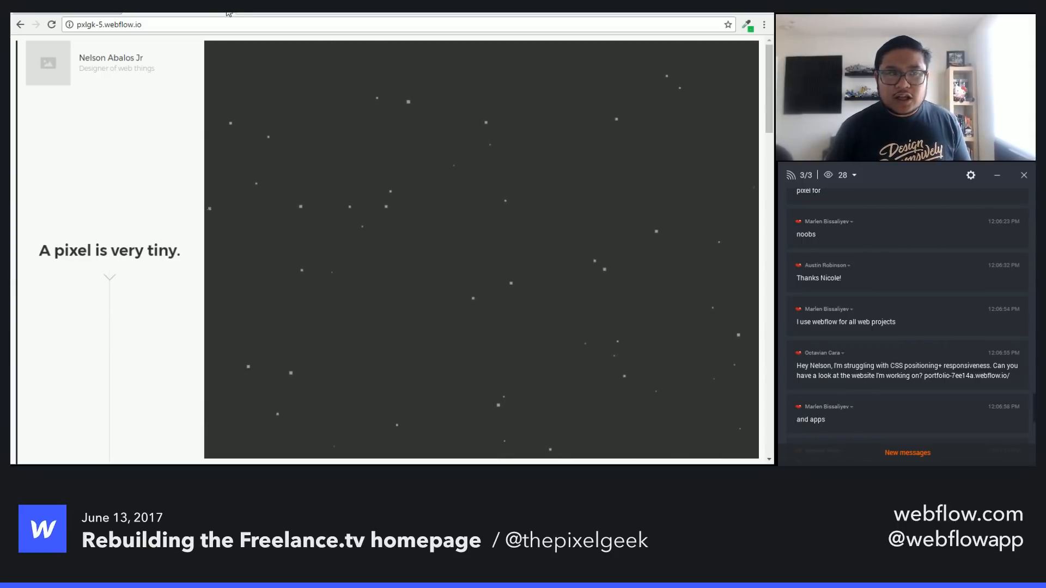
Step: Return to the freelance-tv-demo project and read the newest chat messages, including the request to push developers toward em and vh sizes
left_click(150, 16)
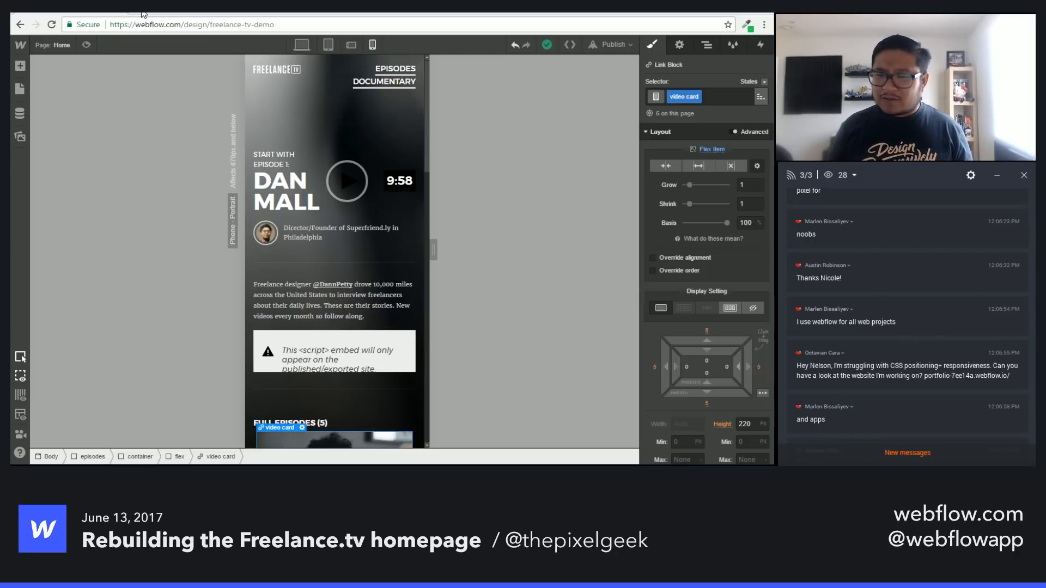
left_click(928, 453)
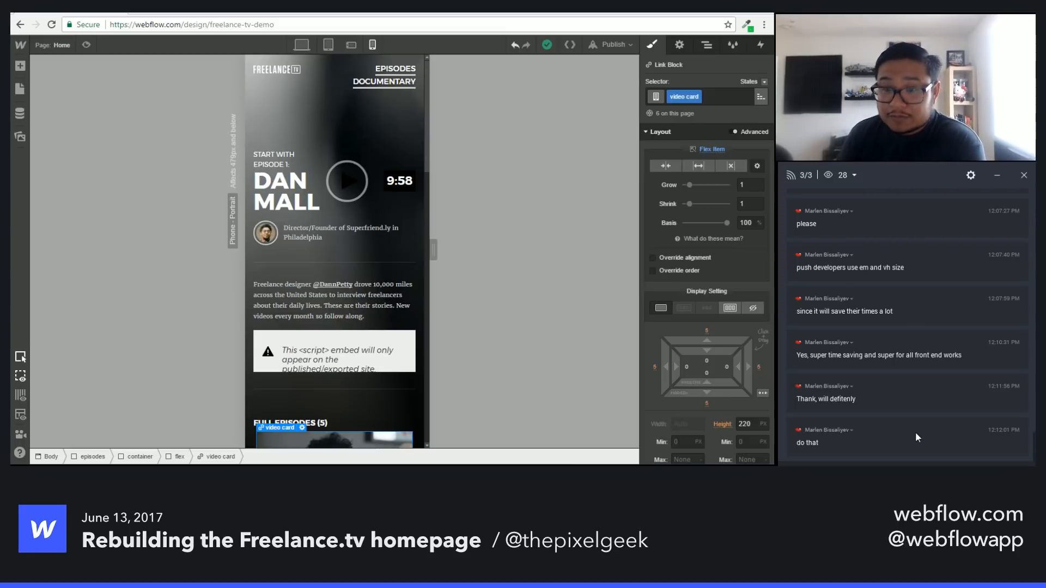
scroll(915, 432, "up", 3)
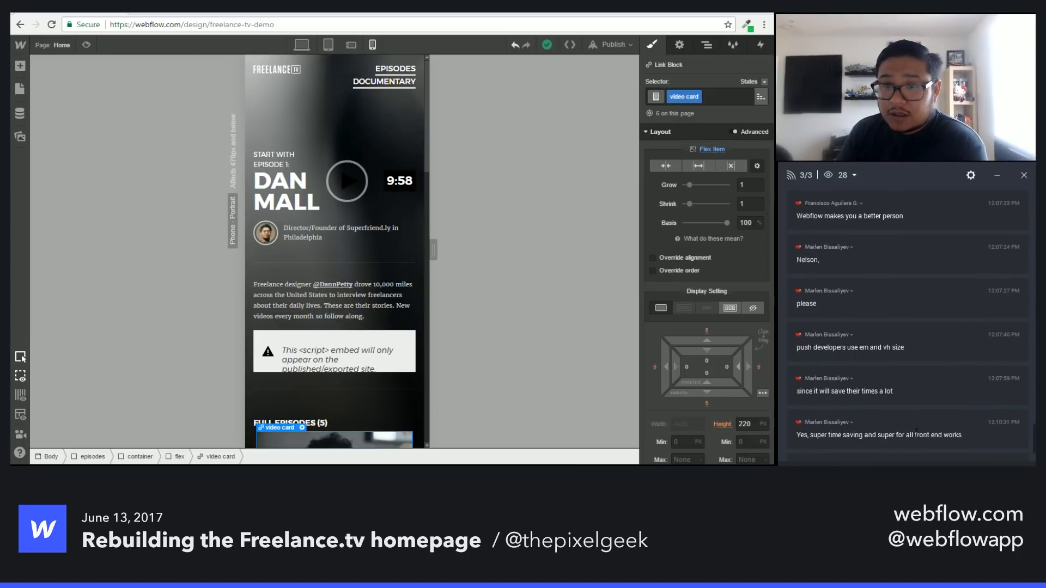
scroll(916, 431, "up", 3)
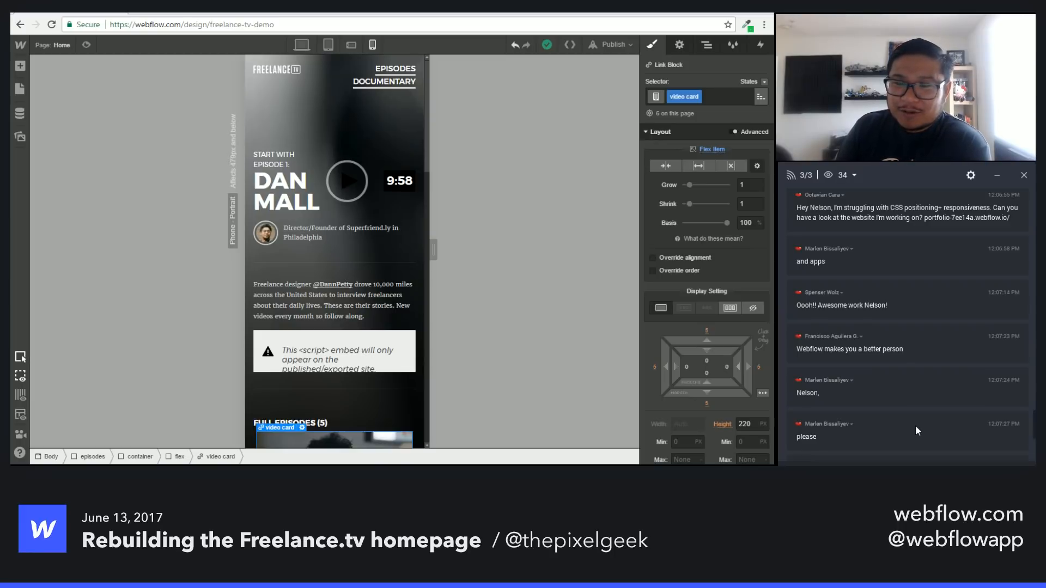
scroll(917, 431, "down", 3)
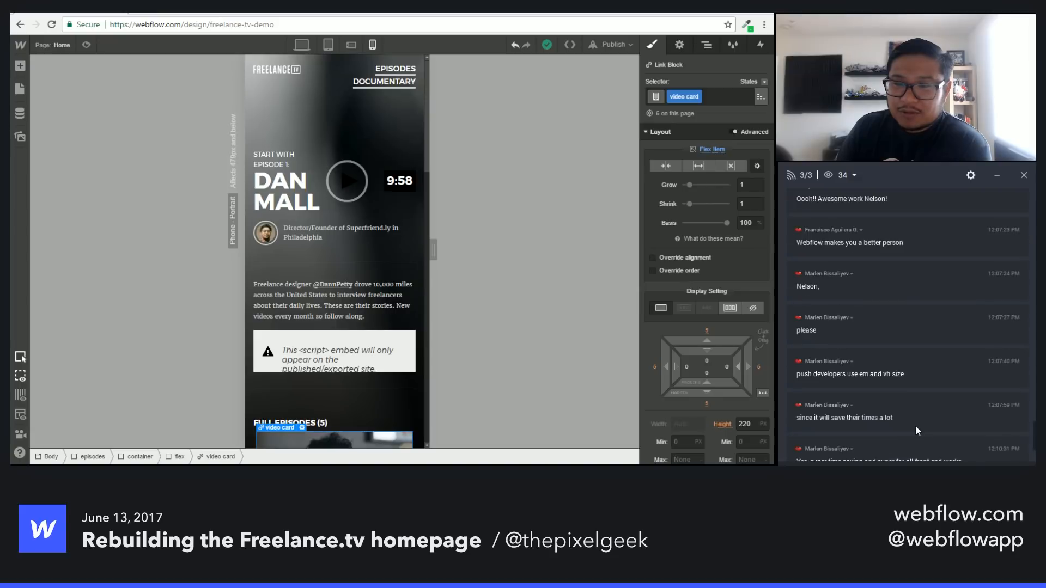
scroll(915, 425, "down", 1)
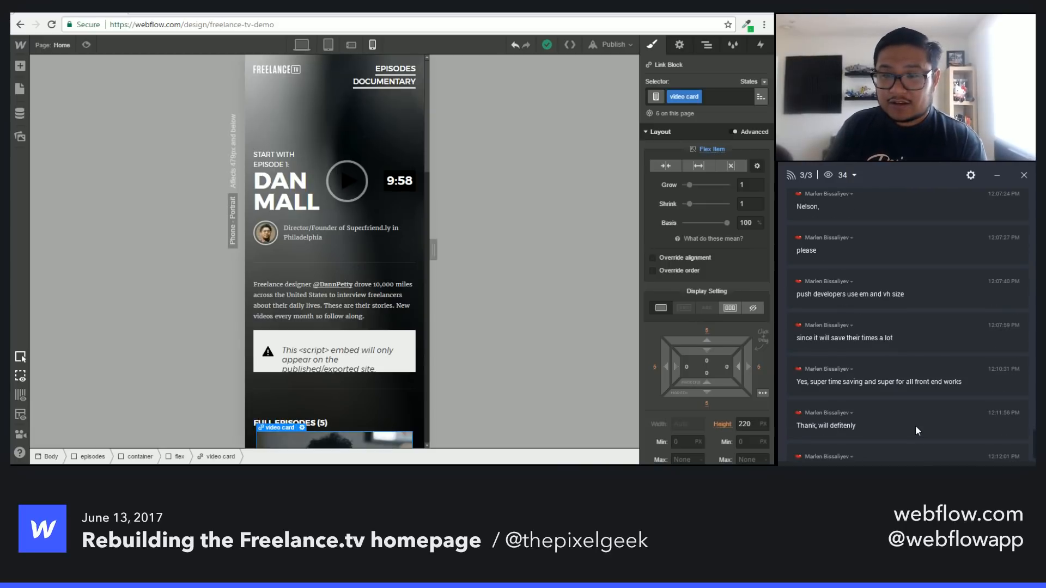
Step: Look back through the chat as far as the h1 and h2 em sizing suggestions and return to the newest message
scroll(915, 427, "up", 3)
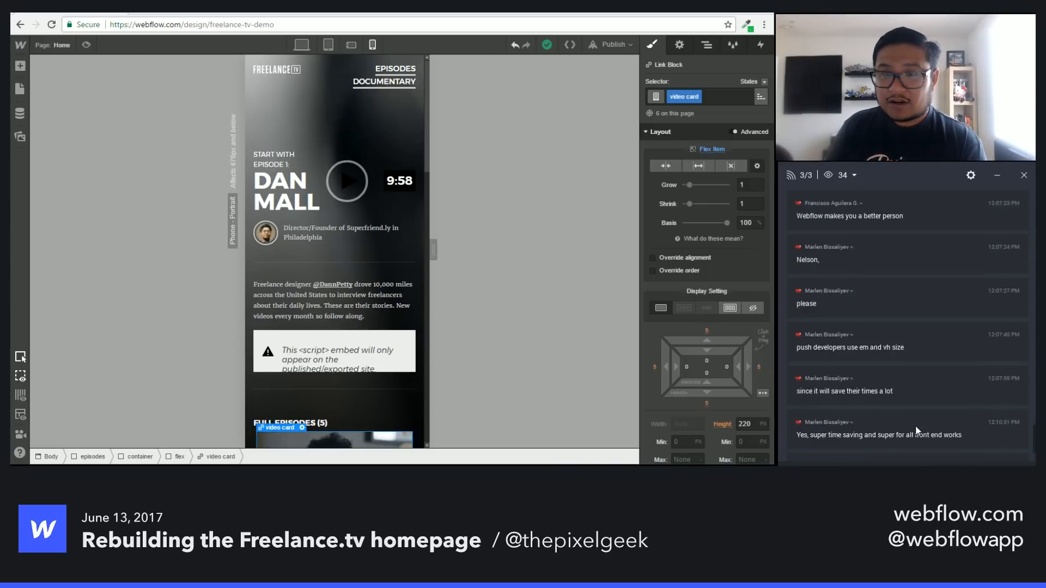
scroll(915, 425, "up", 3)
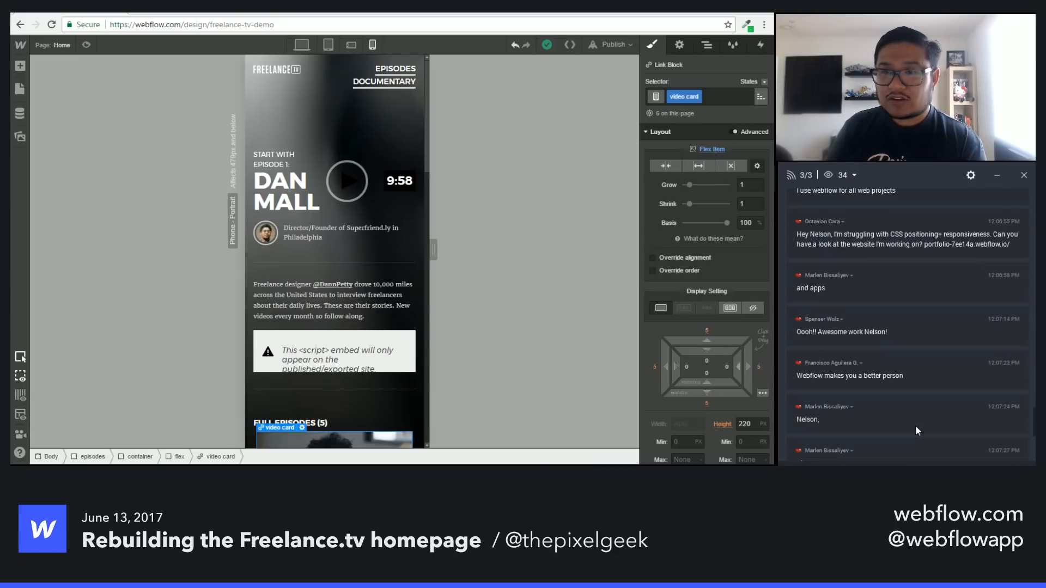
scroll(914, 429, "up", 3)
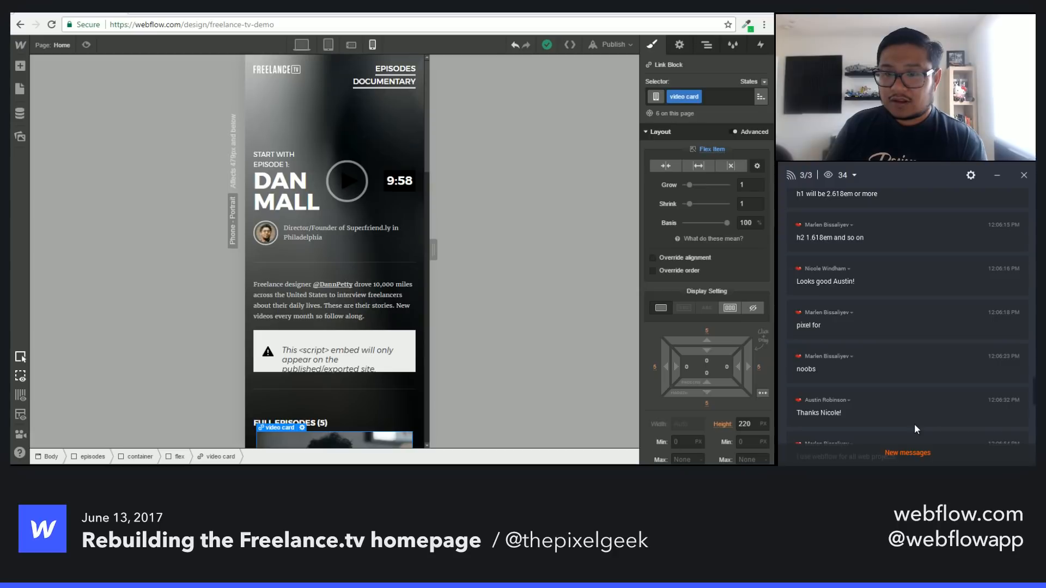
scroll(914, 423, "down", 10)
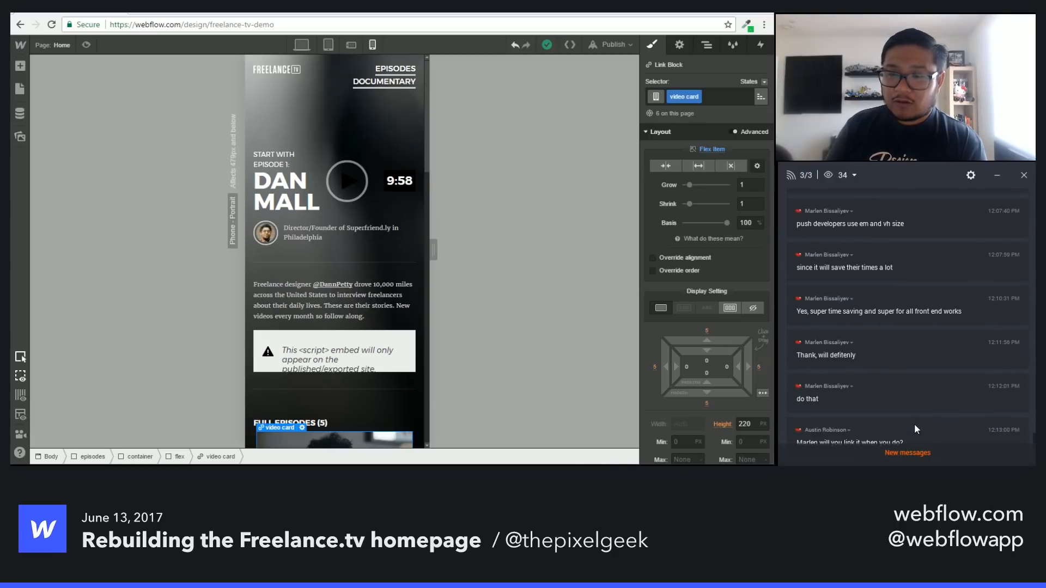
left_click(901, 449)
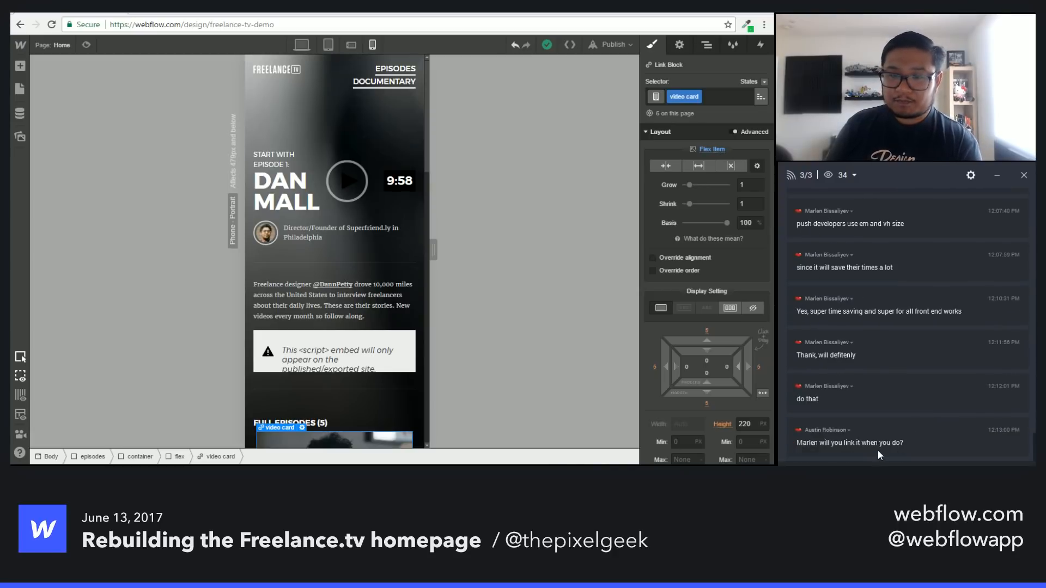